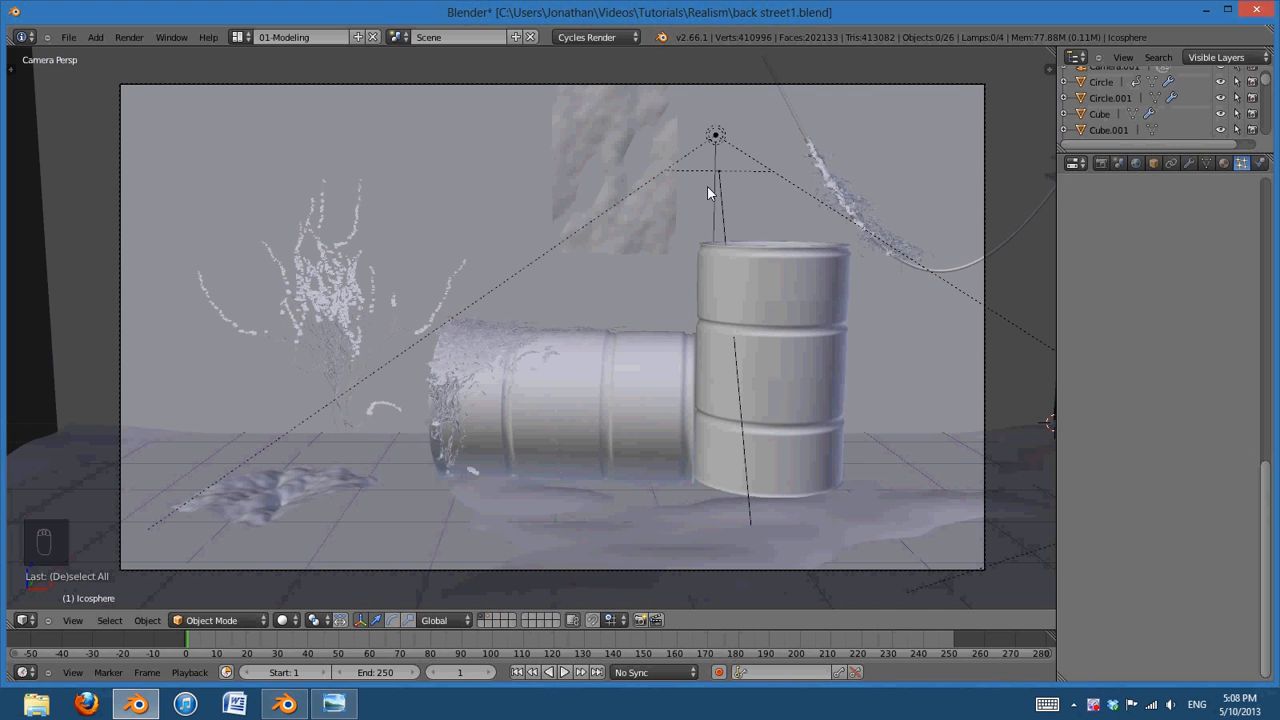
Open the finished barrel render in Windows Photo Viewer, examine its details up close, and close the image
click(334, 704)
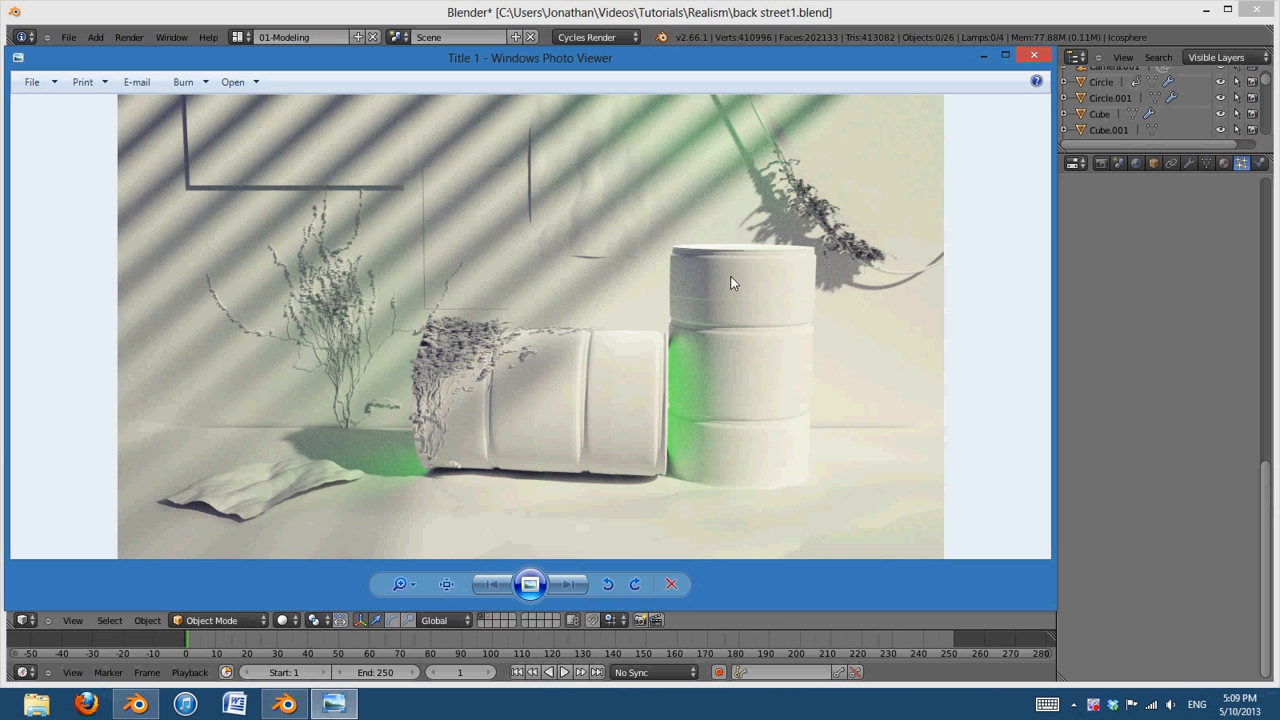
scroll(803, 391, up, 1)
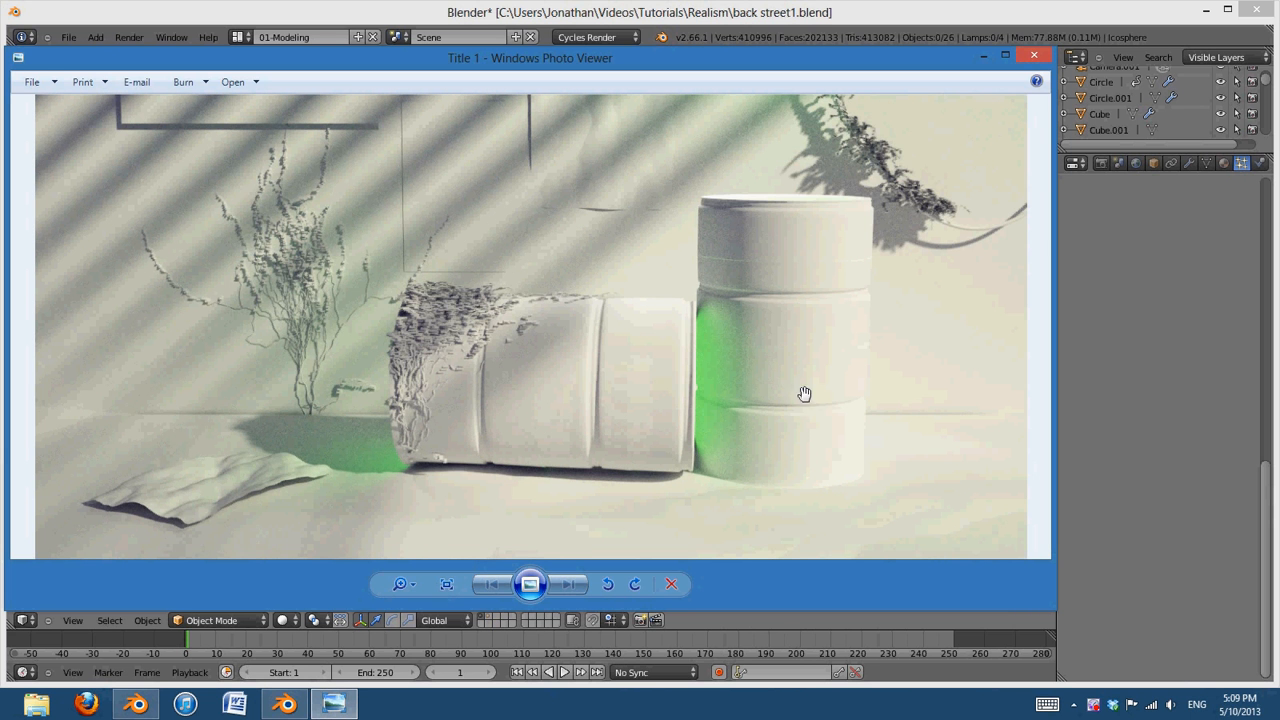
scroll(918, 279, down, 1)
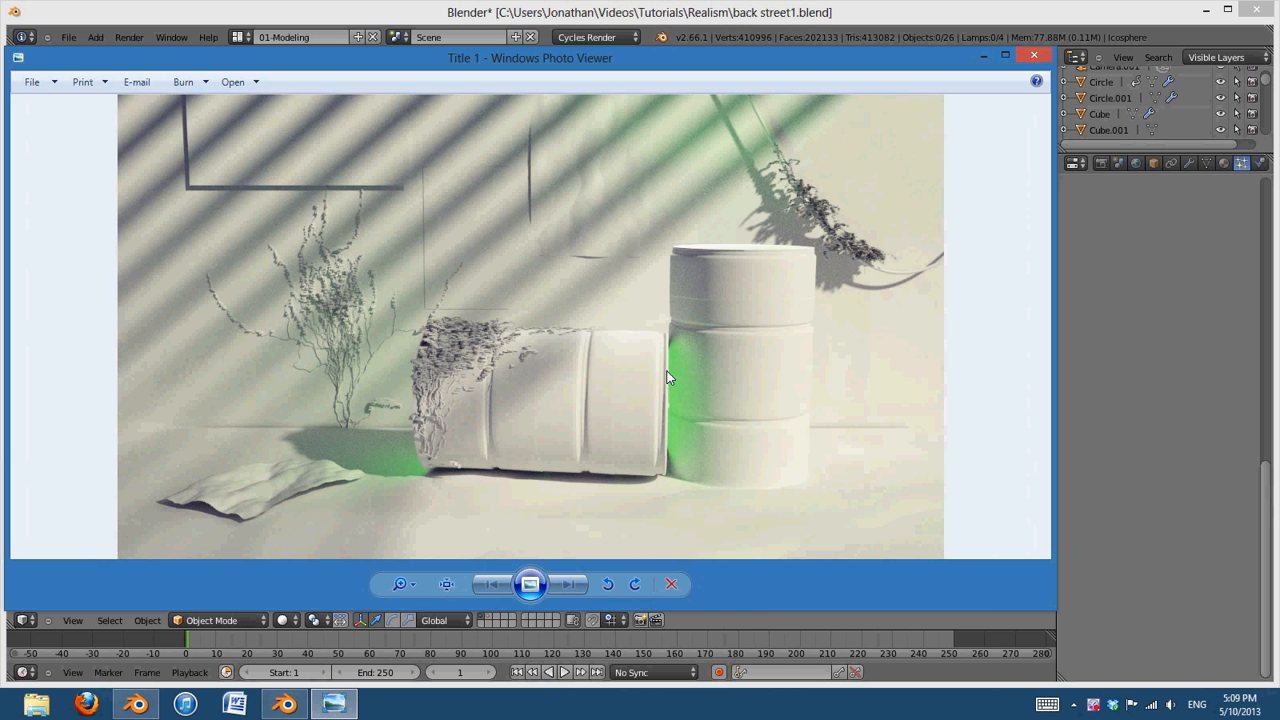
scroll(787, 400, up, 3)
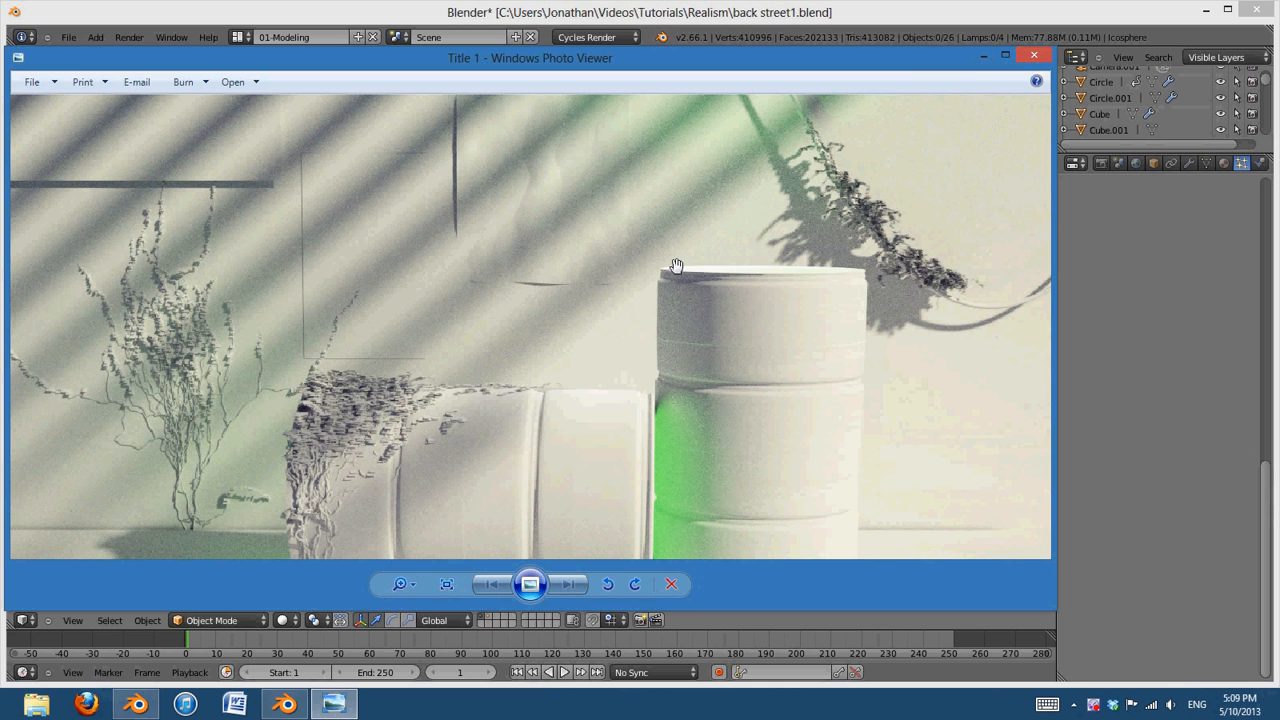
scroll(870, 300, down, 3)
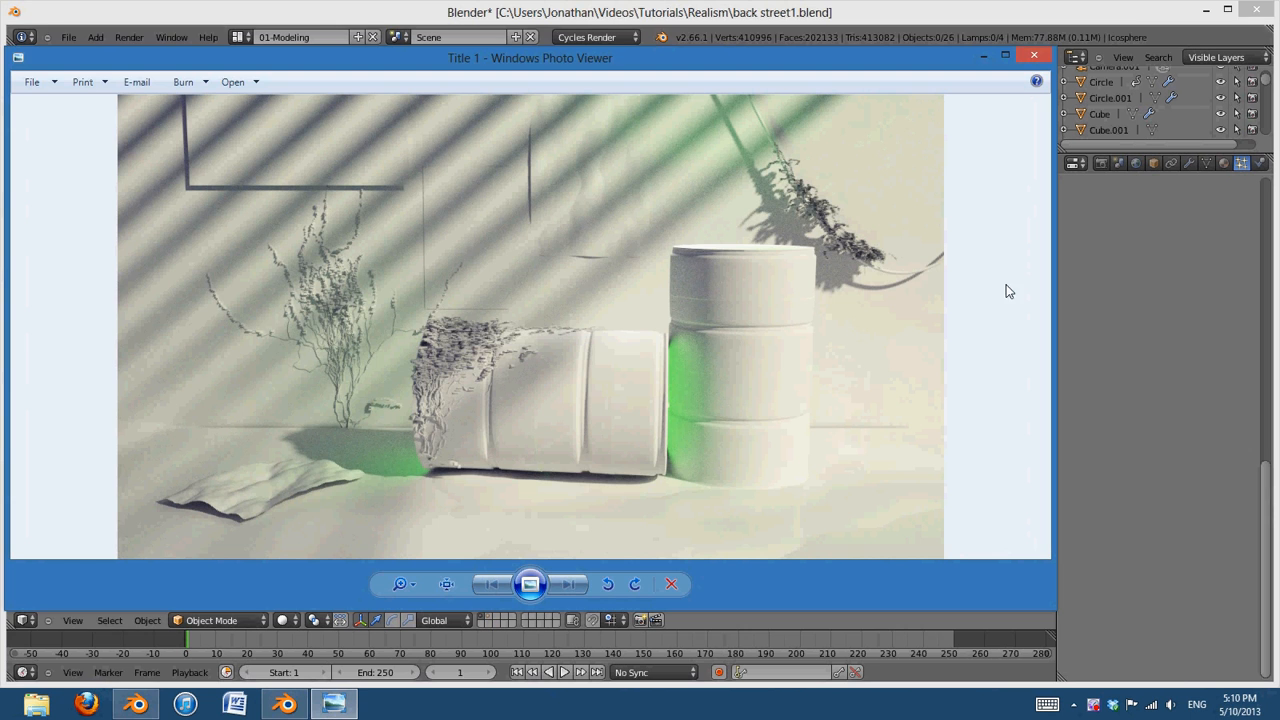
click(1033, 55)
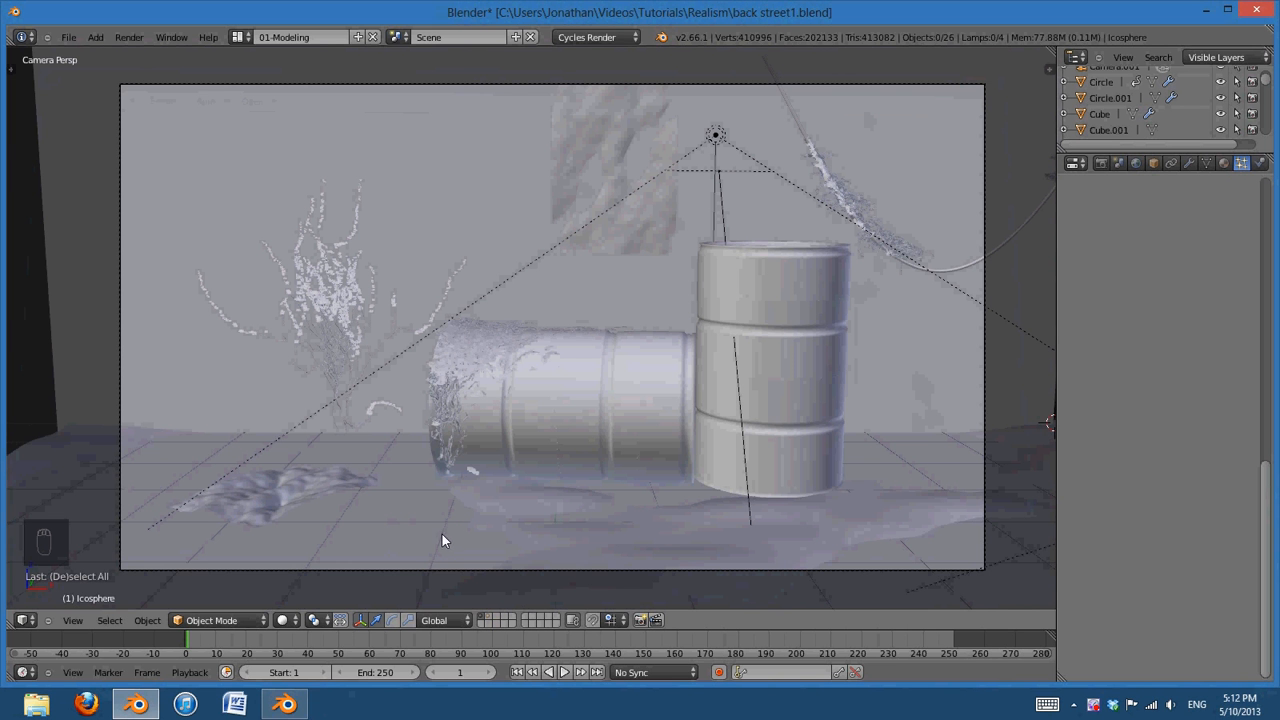
Leave the camera view and select the crumpled sheet on the ground to inspect it up close
scroll(405, 533, up, 2)
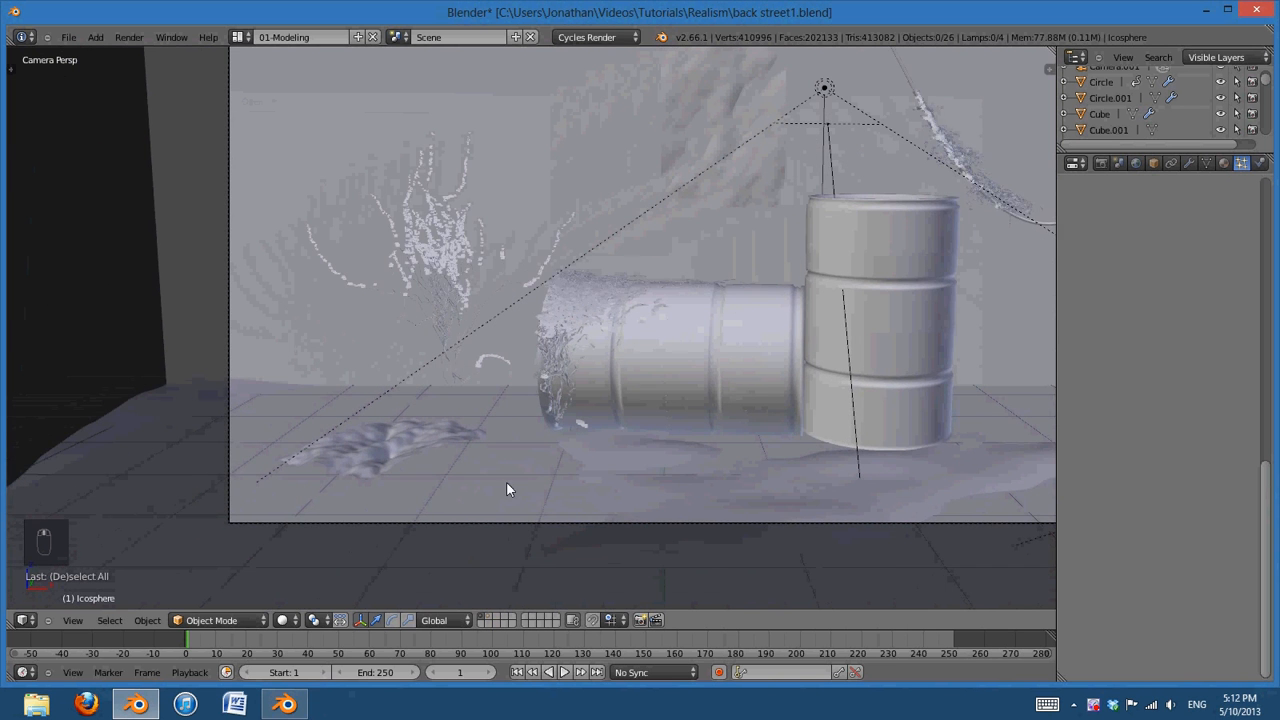
scroll(506, 485, down, 2)
scroll(587, 466, down, 3)
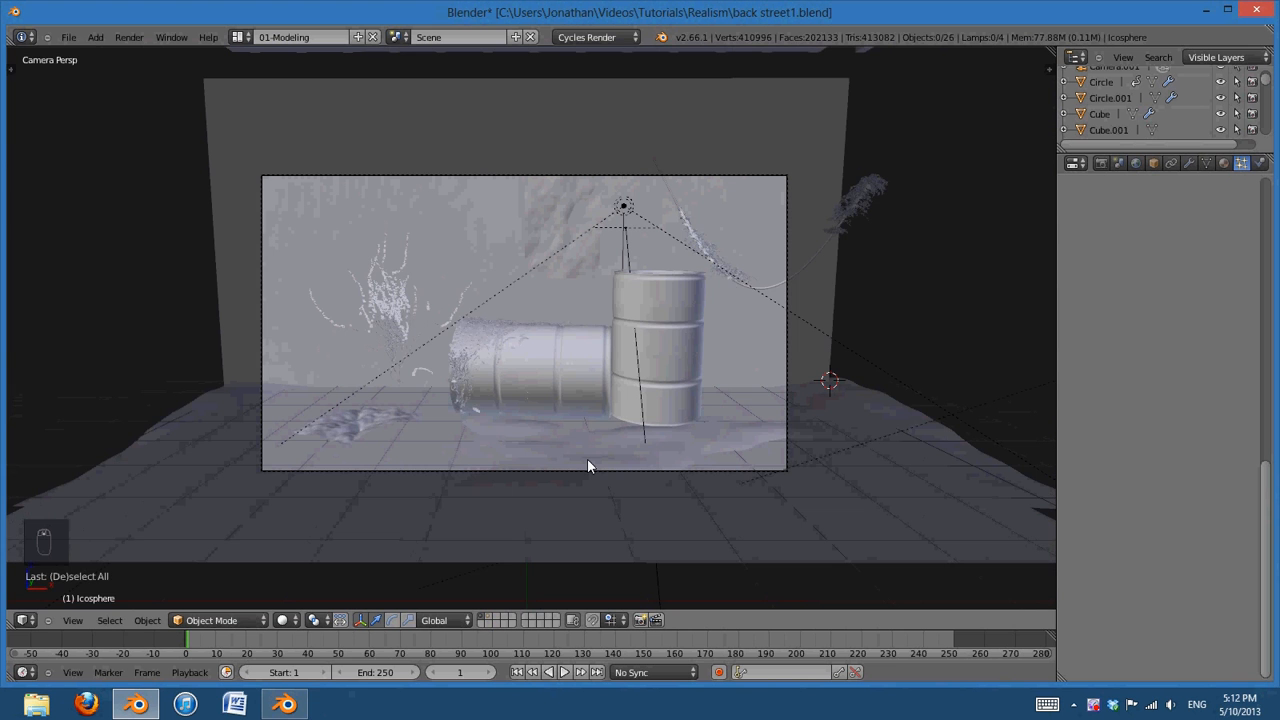
key(KP_0)
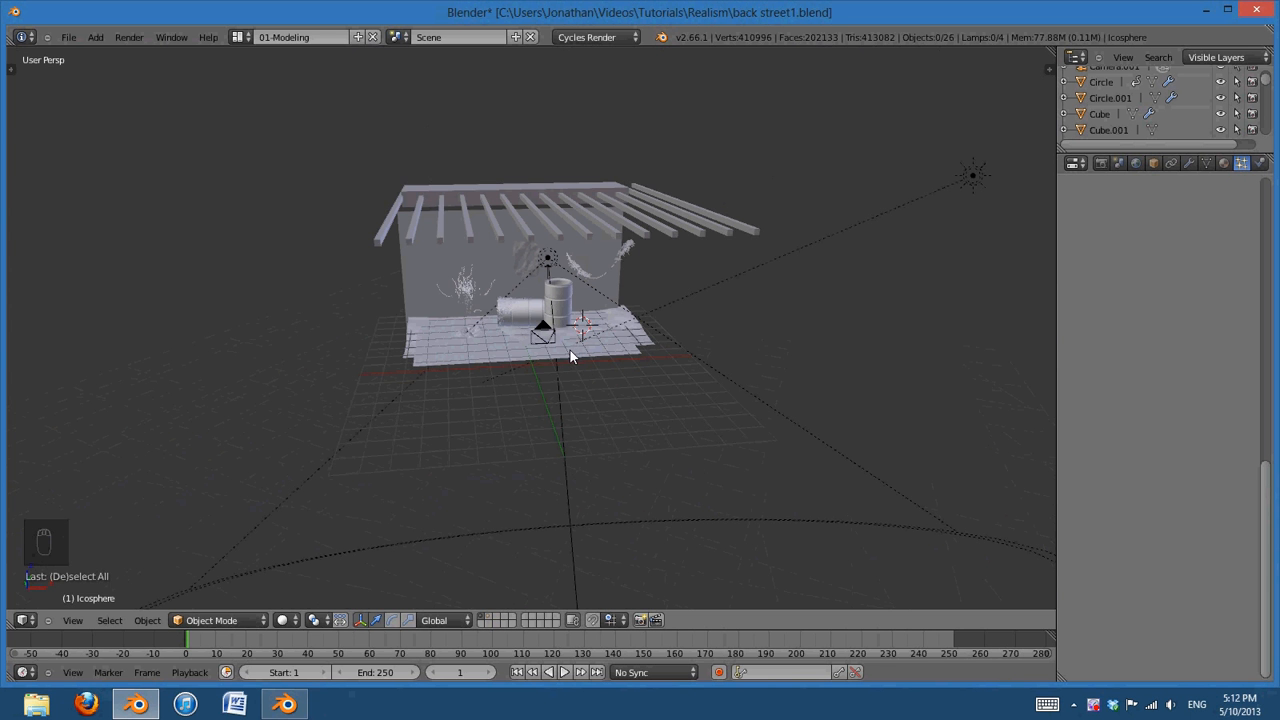
scroll(561, 364, up, 10)
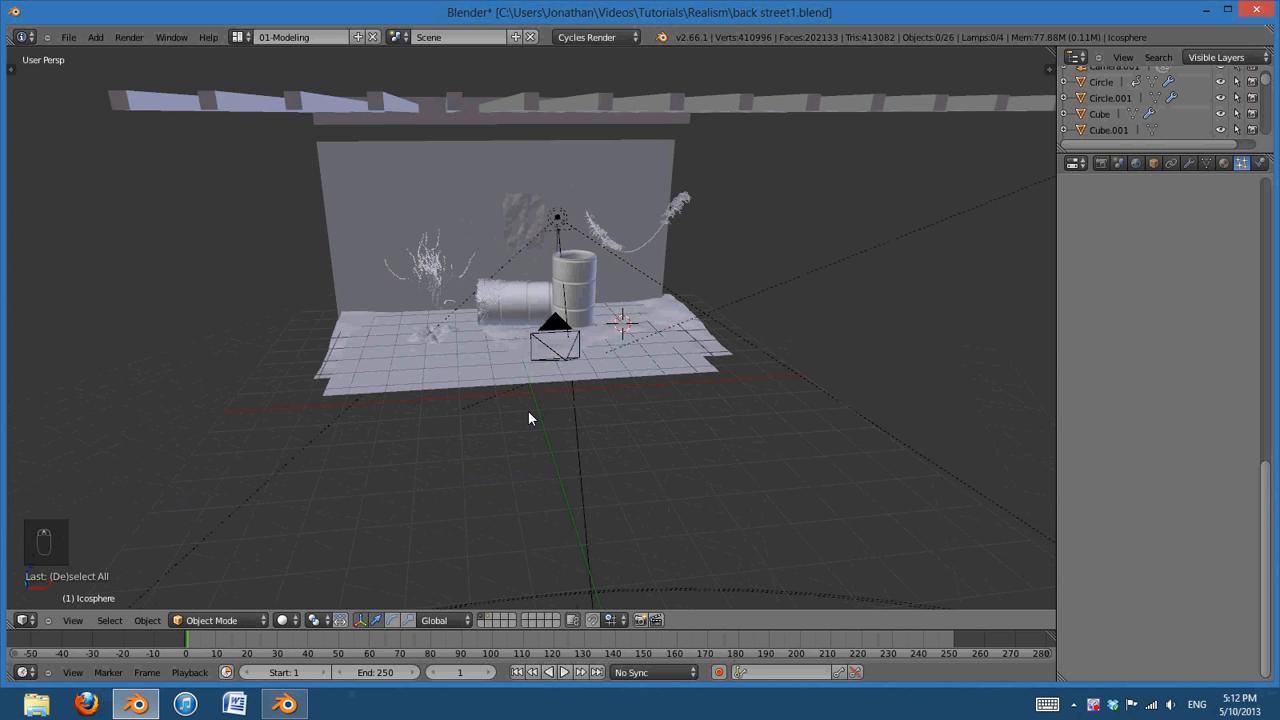
shift+middle_drag(511, 491, 600, 255)
right_click(600, 252)
right_click(552, 346)
right_click(130, 324)
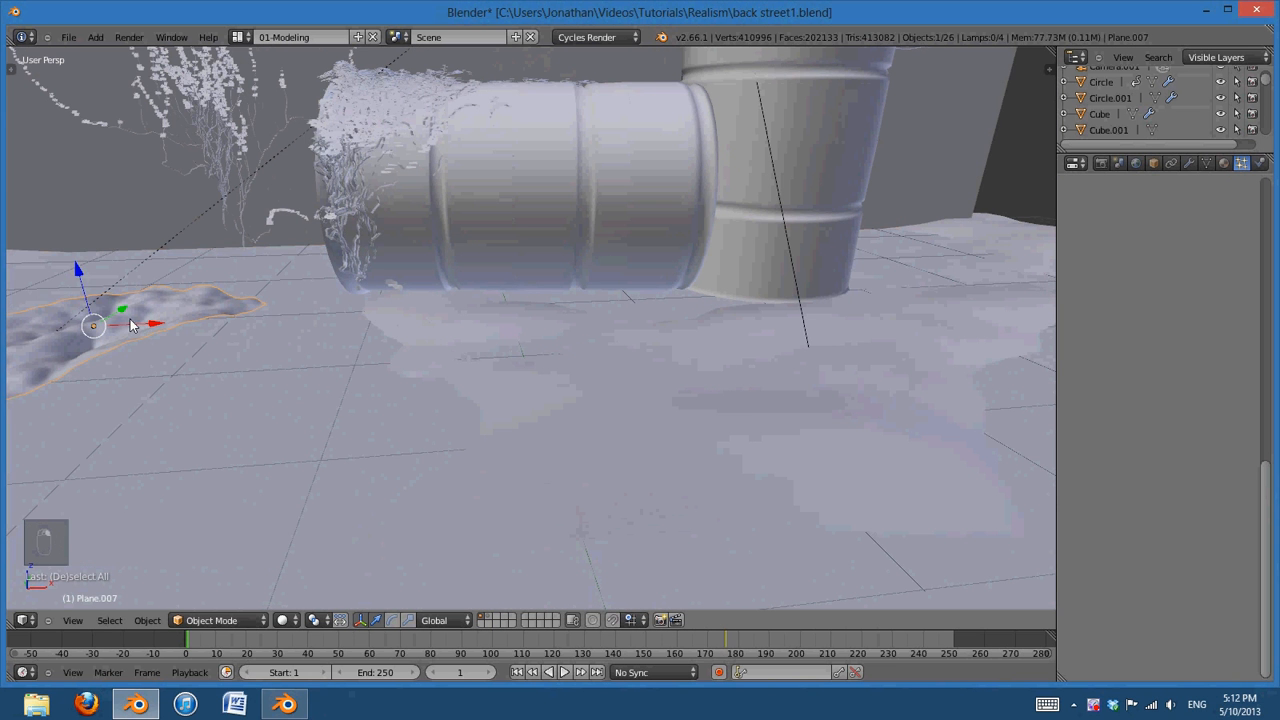
key(KP_Decimal)
shift+middle_drag(903, 409, 561, 381)
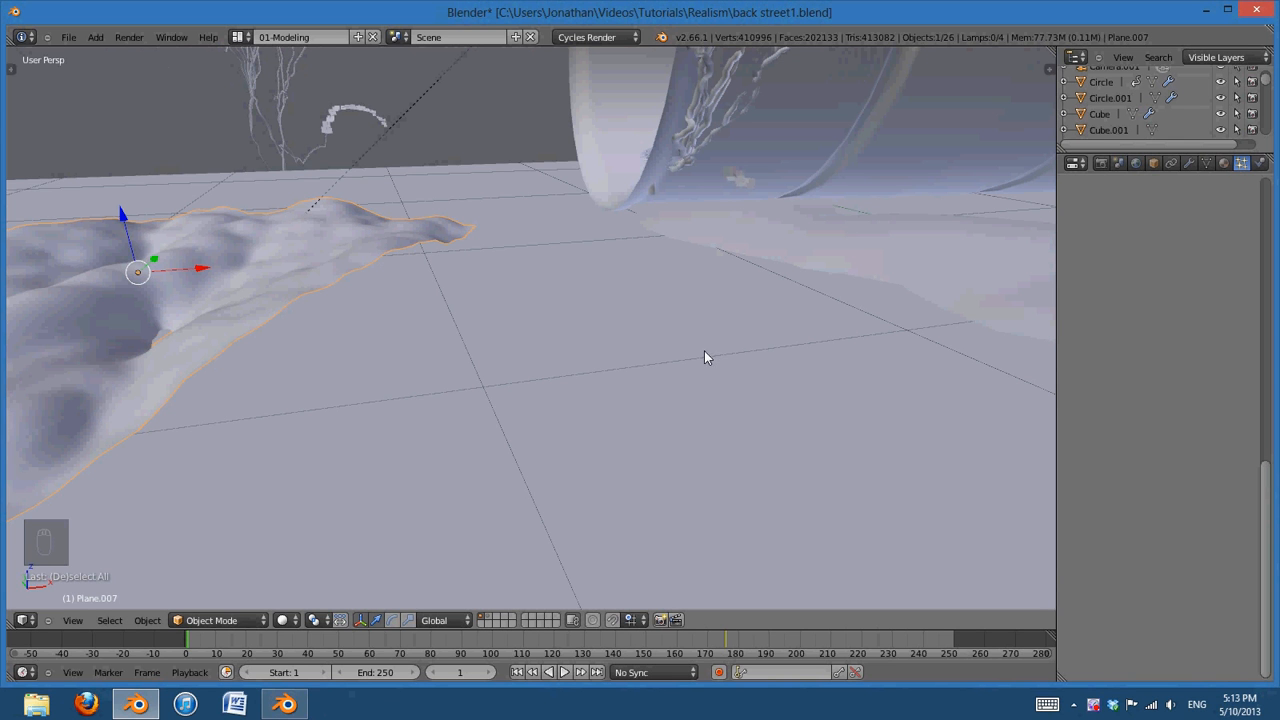
Examine the barrels, the uneven ground and the line where the ground meets the back wall from several angles
scroll(707, 348, down, 9)
middle_drag(729, 349, 745, 426)
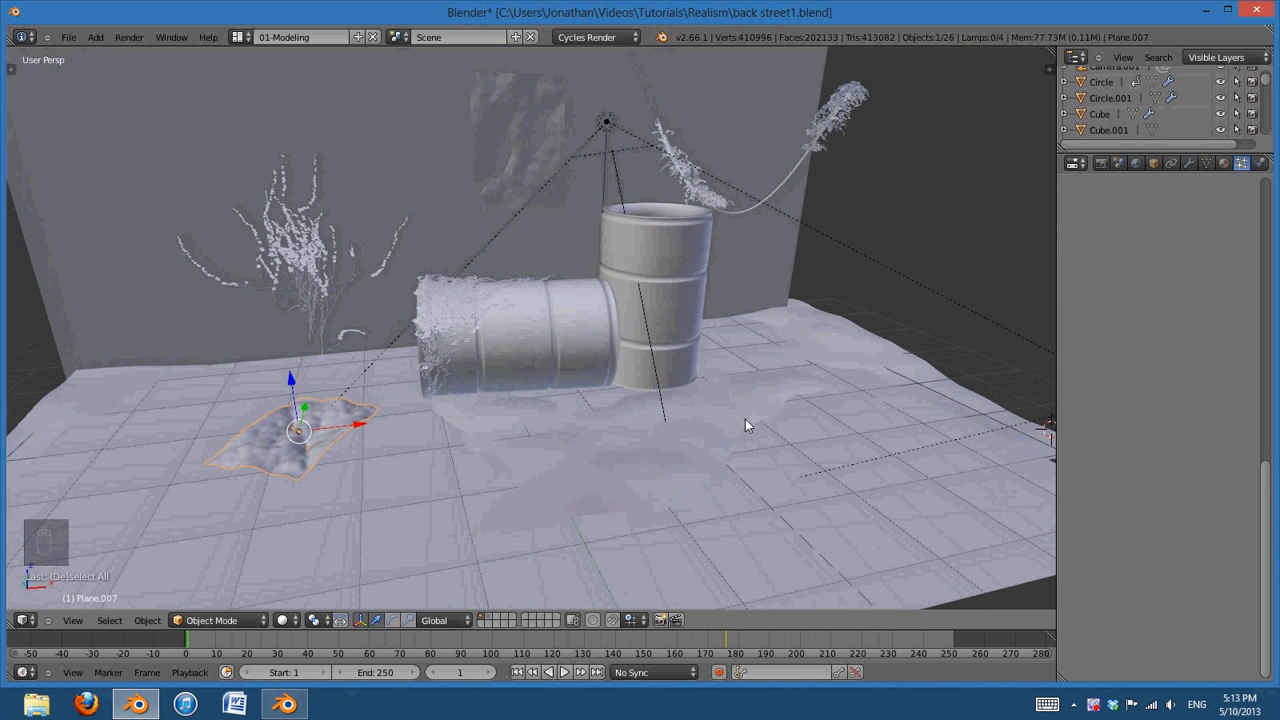
middle_drag(714, 426, 651, 427)
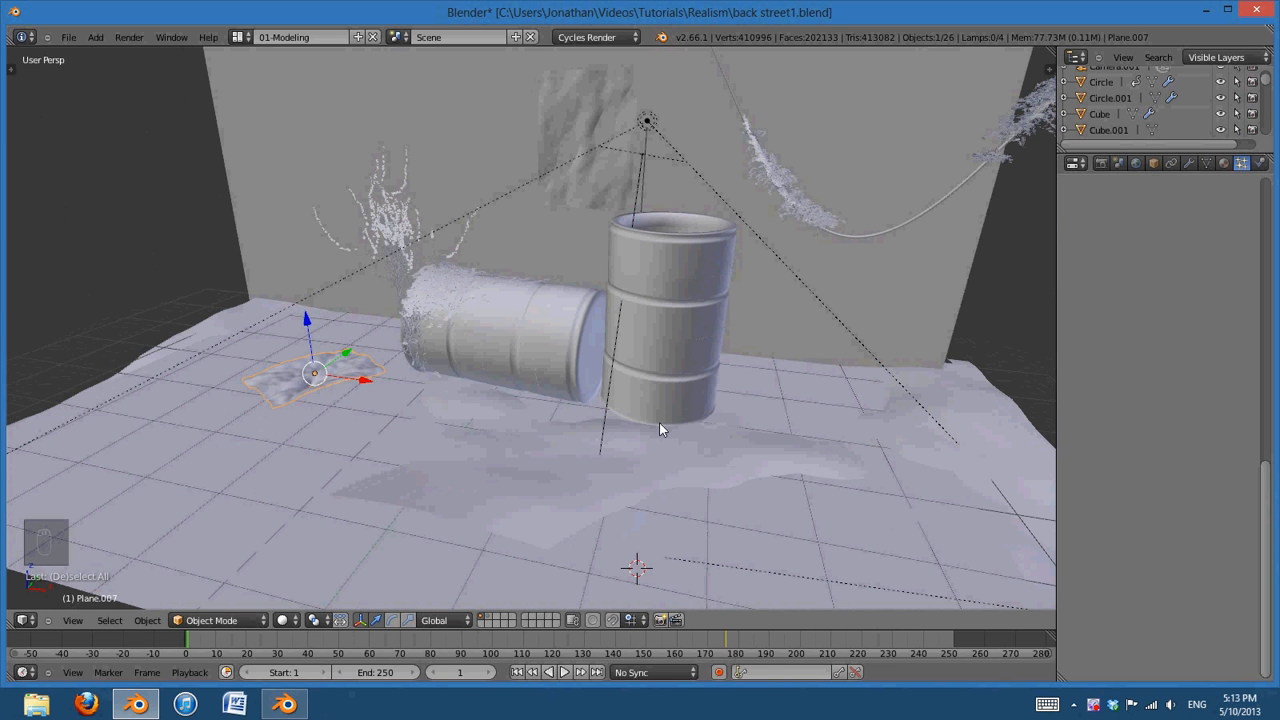
middle_drag(779, 409, 606, 427)
scroll(688, 478, up, 3)
middle_drag(749, 459, 598, 334)
middle_drag(840, 432, 586, 287)
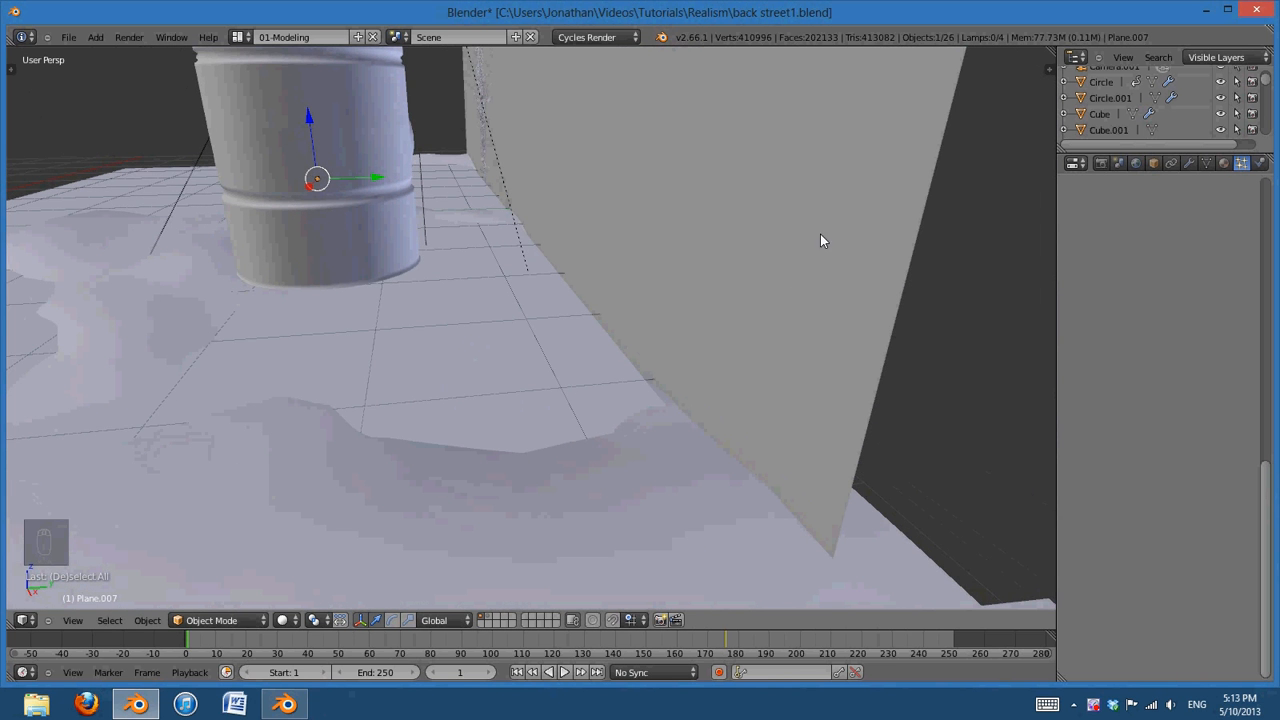
scroll(654, 403, down, 6)
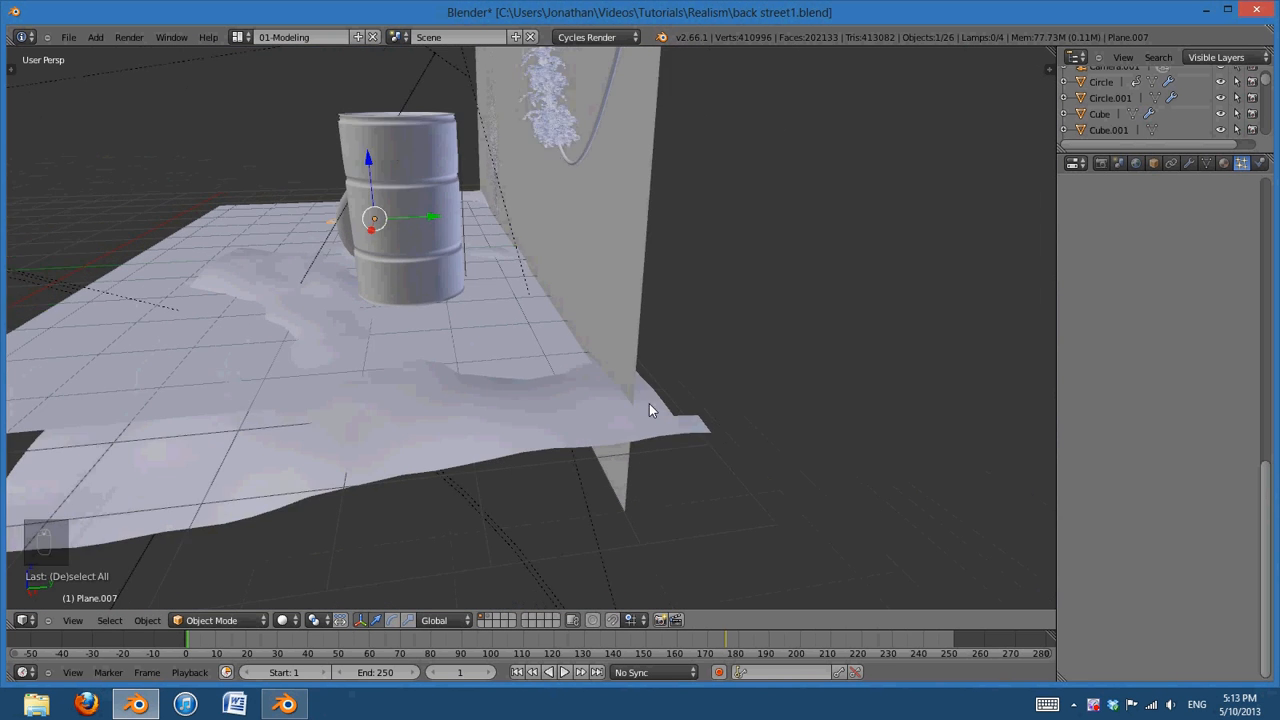
middle_drag(636, 404, 701, 436)
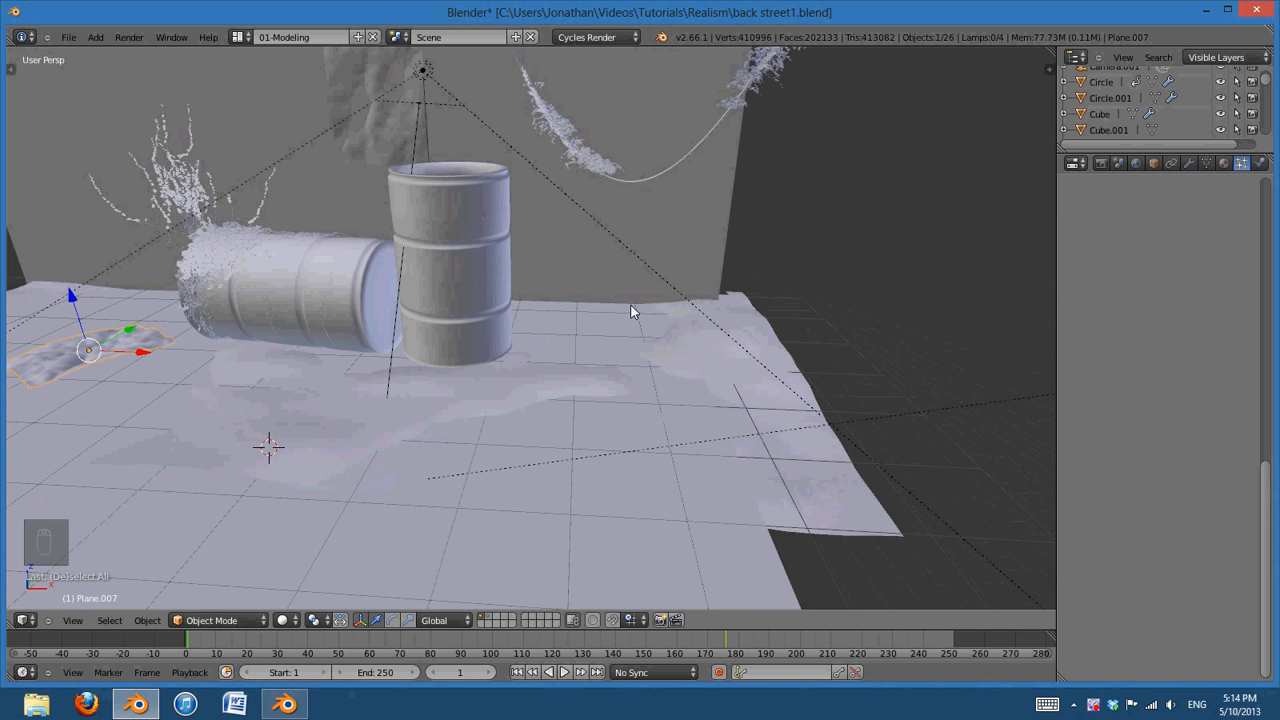
middle_drag(725, 164, 718, 126)
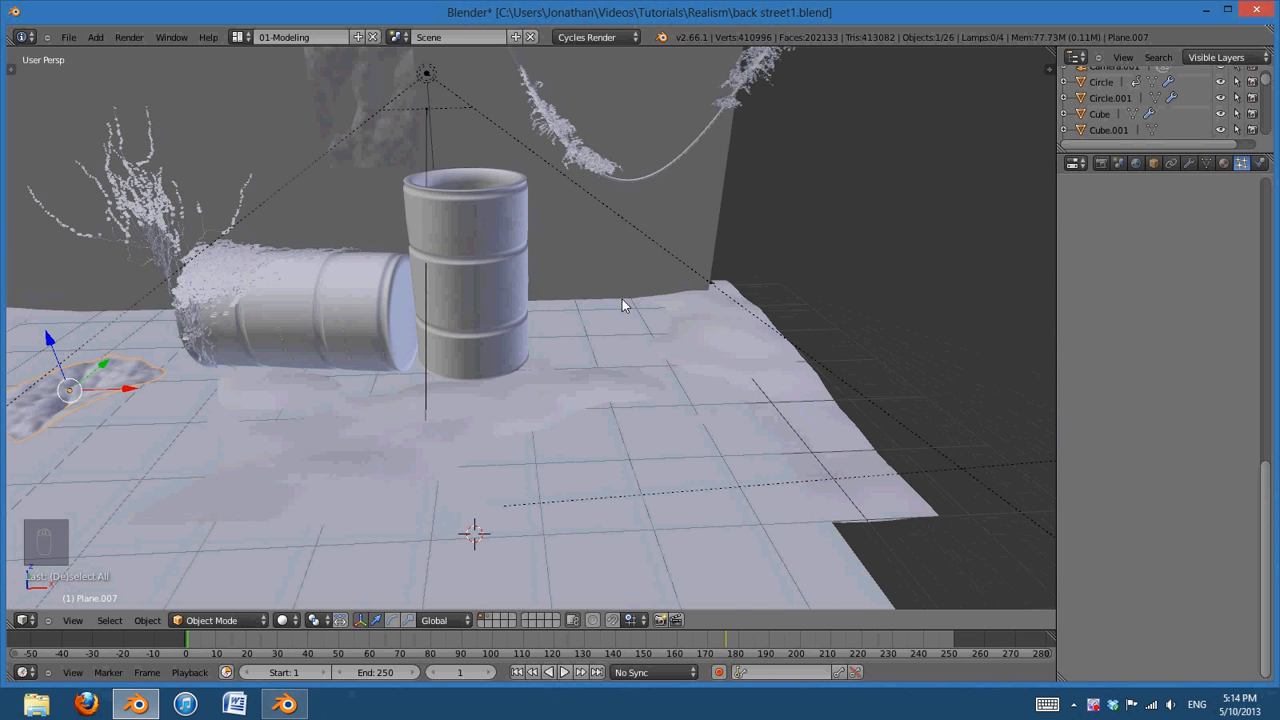
shift+middle_drag(594, 369, 705, 371)
middle_drag(731, 414, 684, 423)
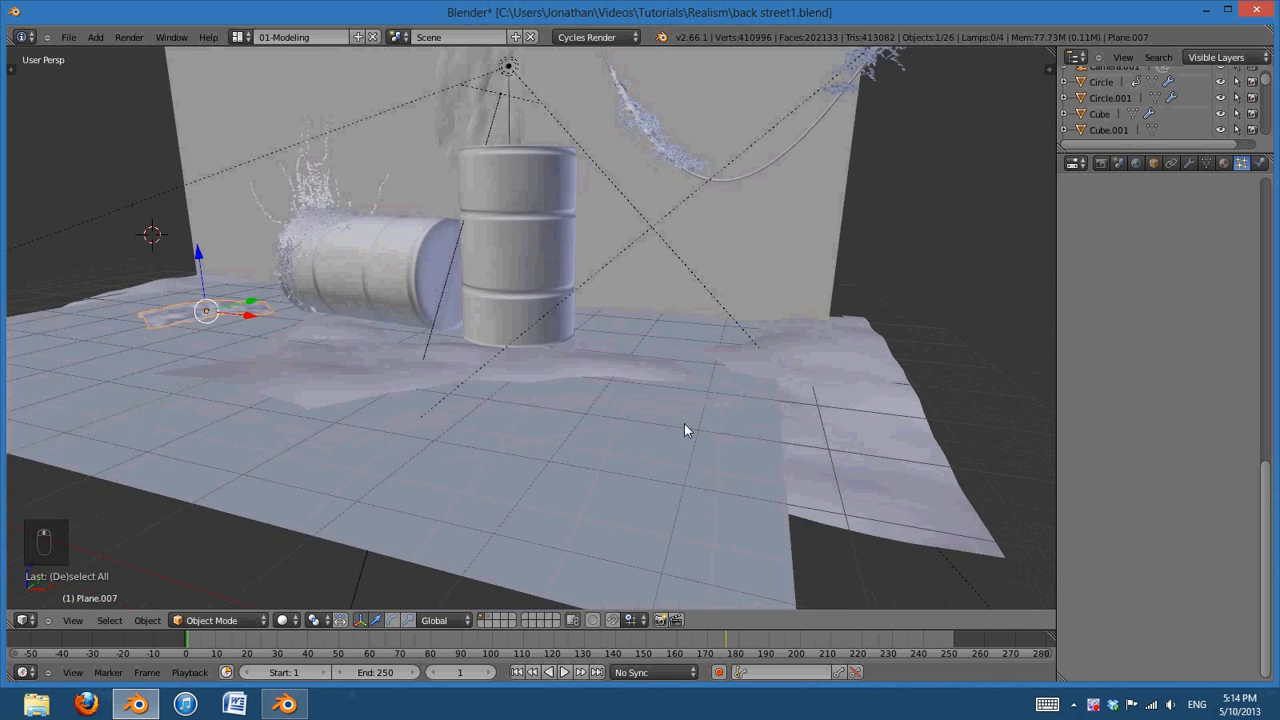
Snap the 3D cursor to the scene center and add a cube mesh there
key(shift+s)
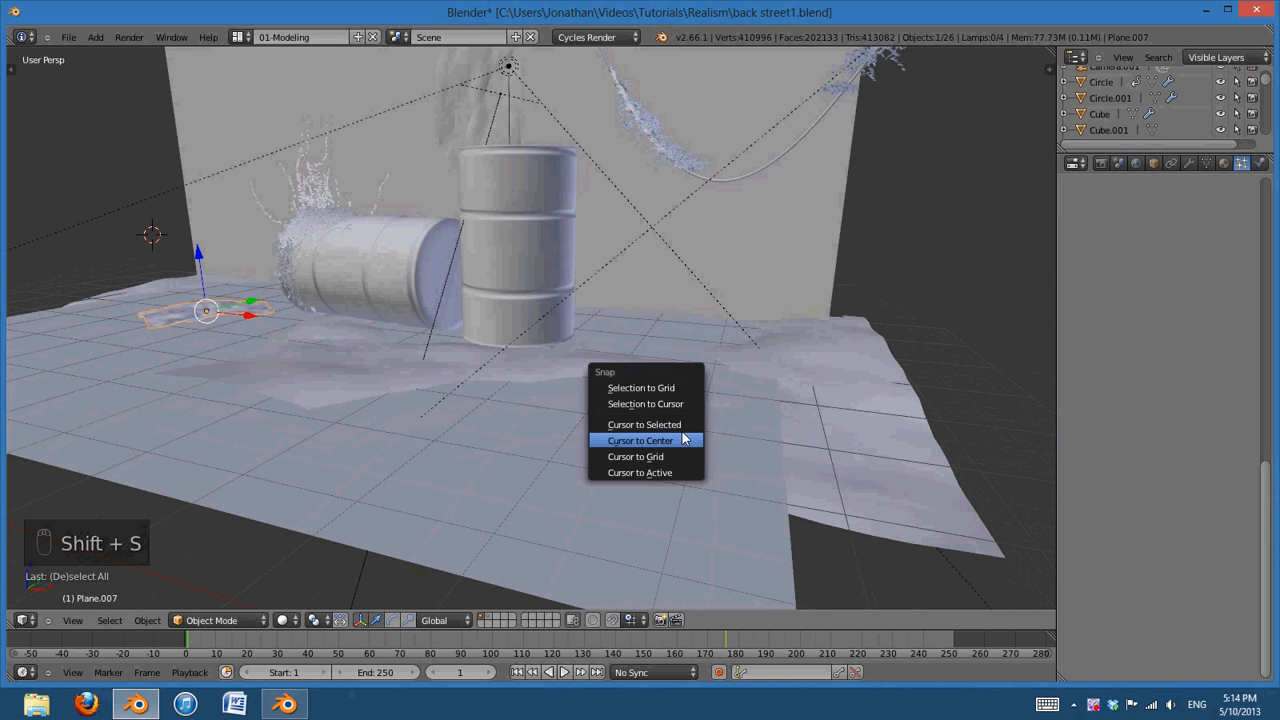
click(680, 440)
scroll(591, 368, down, 3)
middle_drag(597, 363, 471, 366)
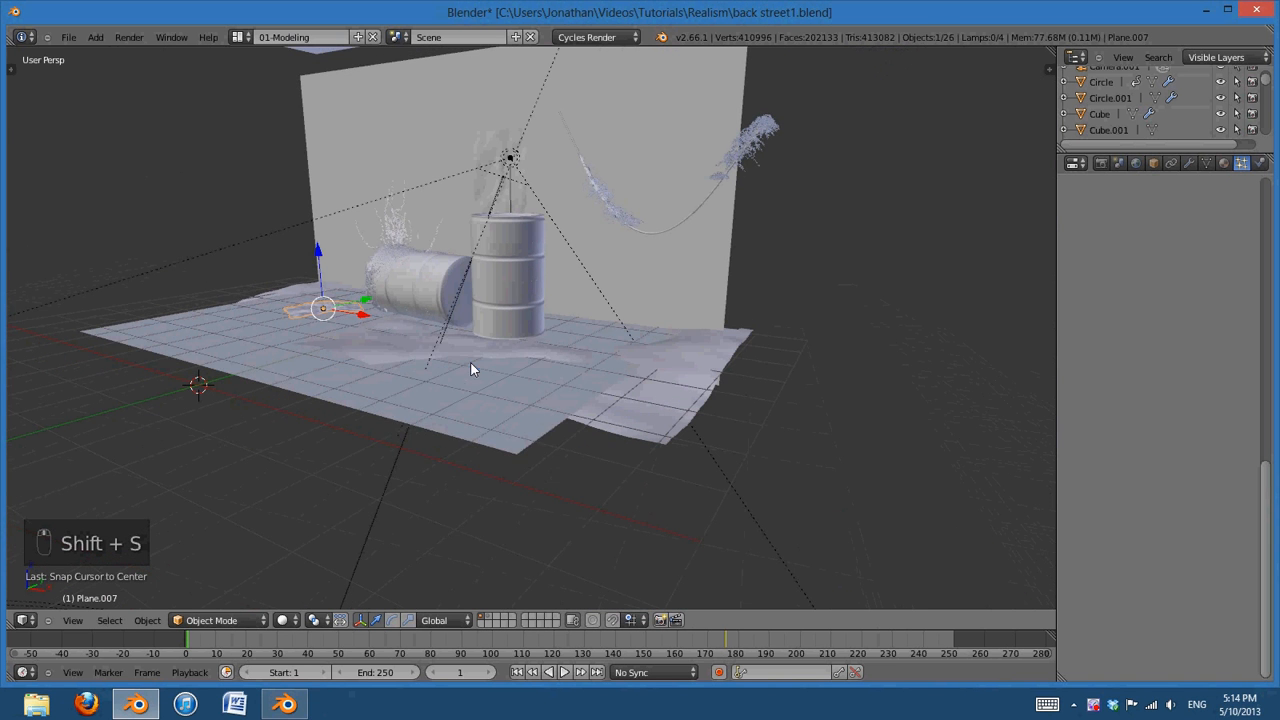
key(shift+a)
mouse_move(470, 363)
click(537, 381)
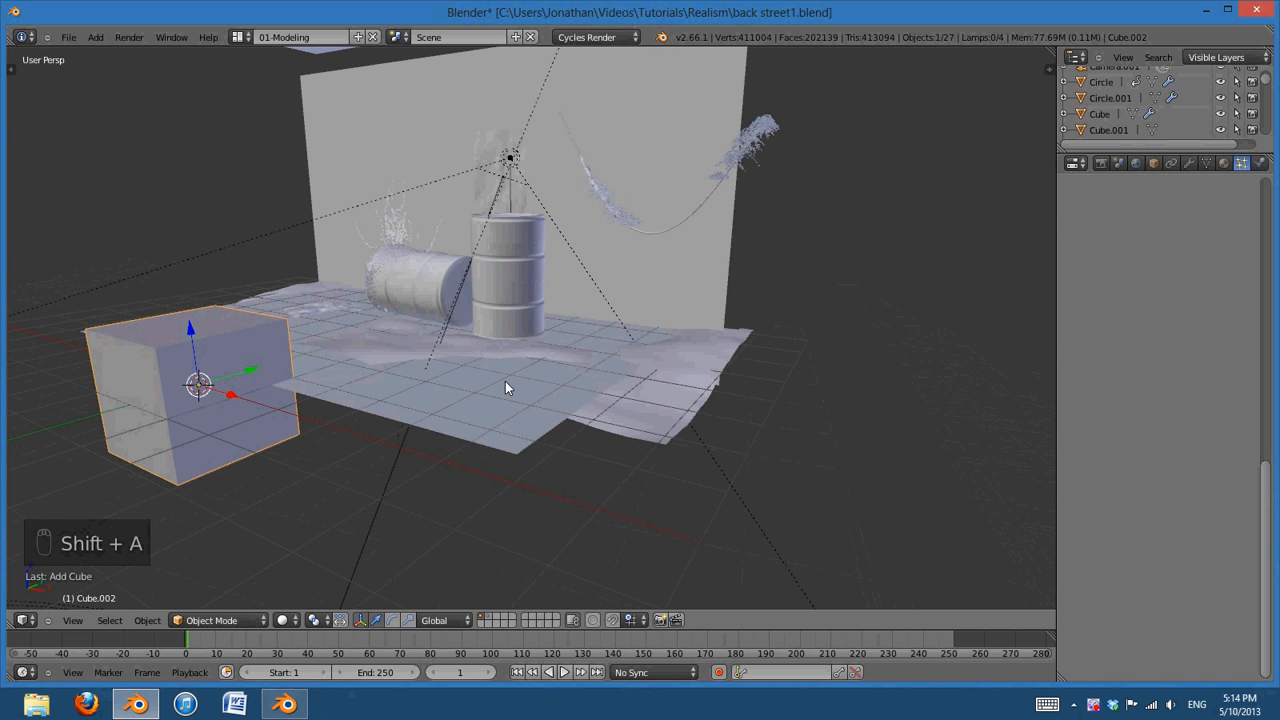
In the right orthographic view, move the new cube along the Y axis to the back wall
key(KP_3)
key(KP_5)
scroll(505, 388, up, 3)
shift+middle_drag(475, 420, 673, 481)
scroll(373, 435, up, 2)
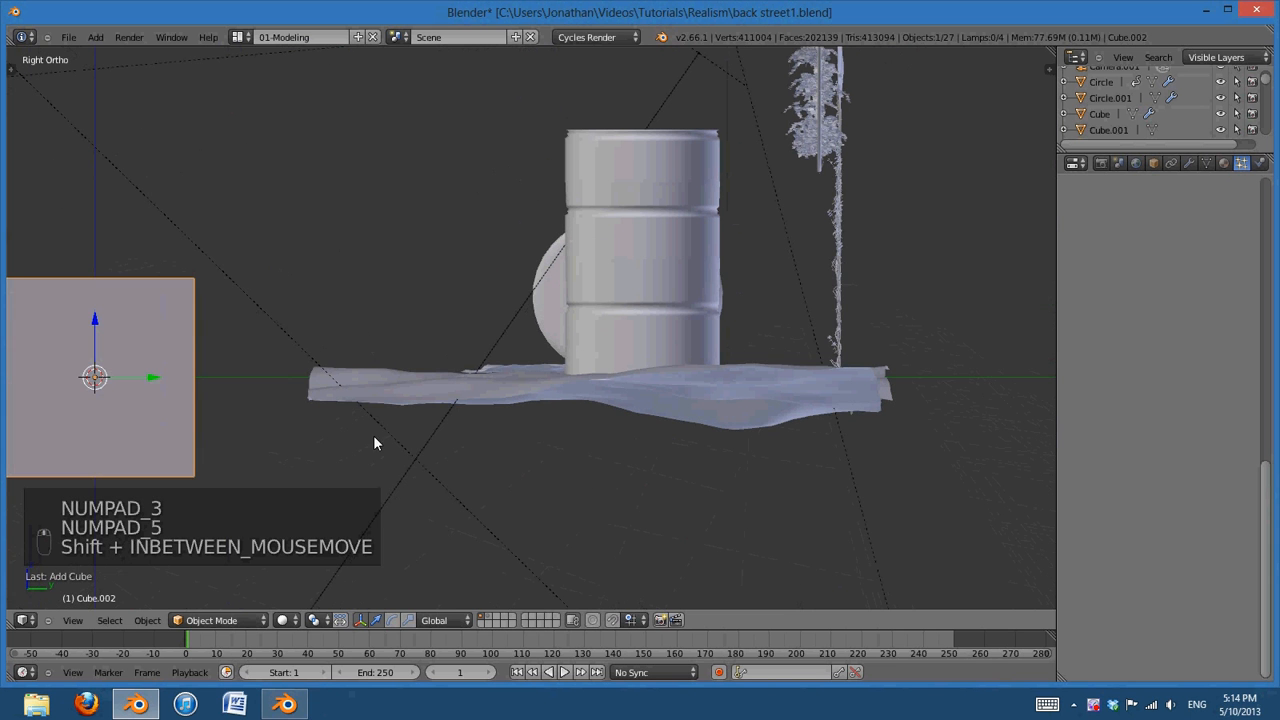
drag(149, 378, 860, 372)
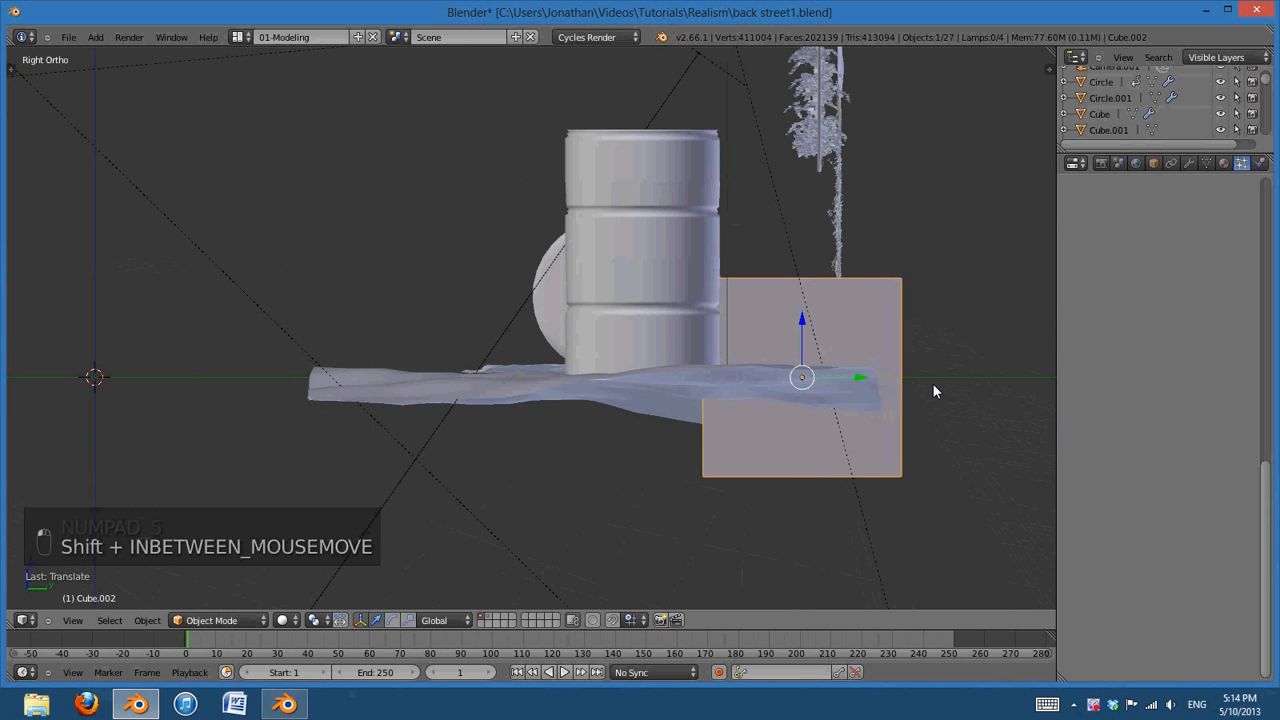
In Edit Mode, scale the cube's mesh down to a small block and move it to the foot of the wall
shift+middle_drag(933, 384, 894, 414)
key(Tab)
scroll(754, 471, up, 3)
key(s)
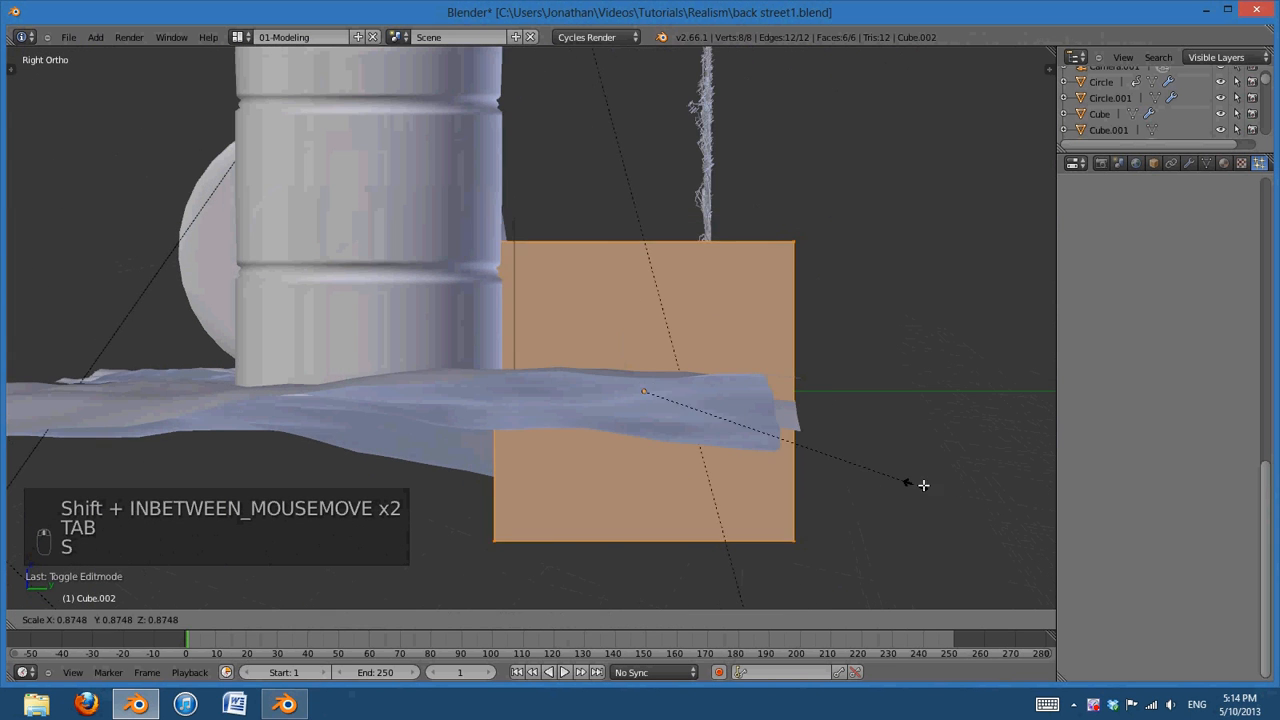
click(690, 424)
key(g)
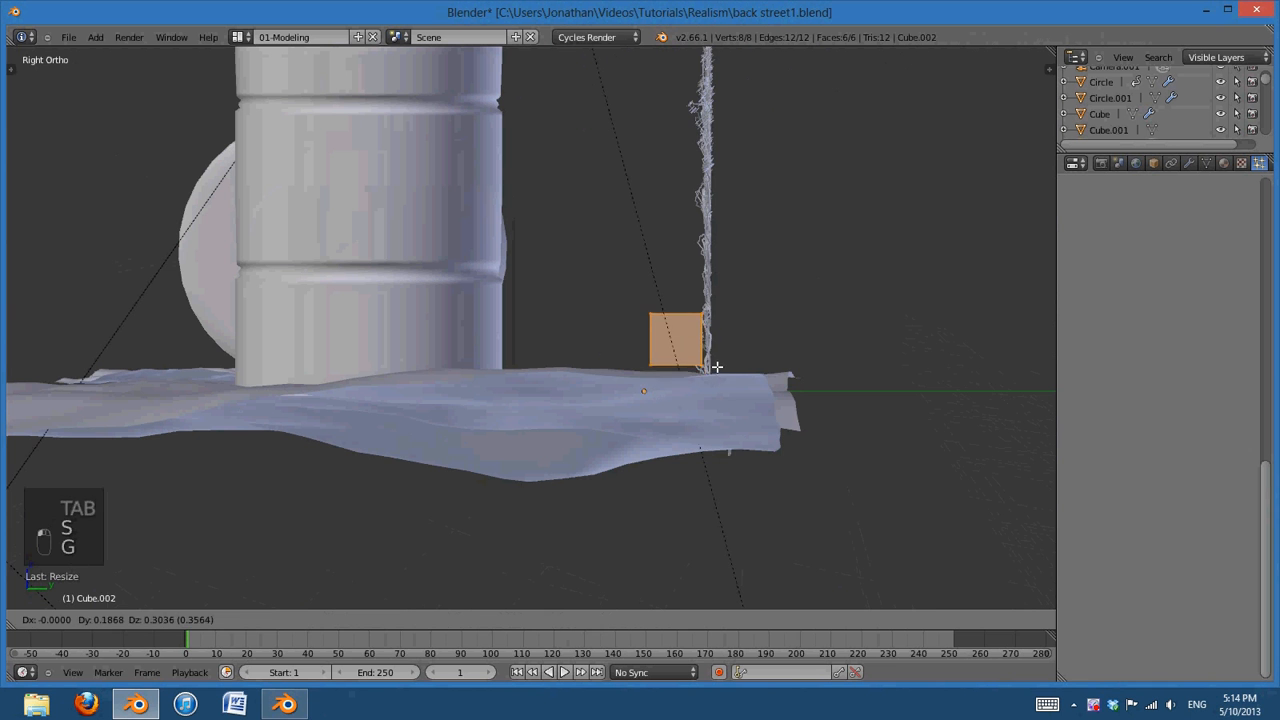
click(718, 400)
Adjust the block's height and shift it along Y so it sits on the ground partly inside the wall
shift+middle_drag(721, 413, 684, 588)
scroll(577, 400, up, 3)
mouse_move(620, 454)
middle_down()
mouse_move(603, 431)
mouse_move(619, 445)
middle_up()
drag(540, 321, 540, 356)
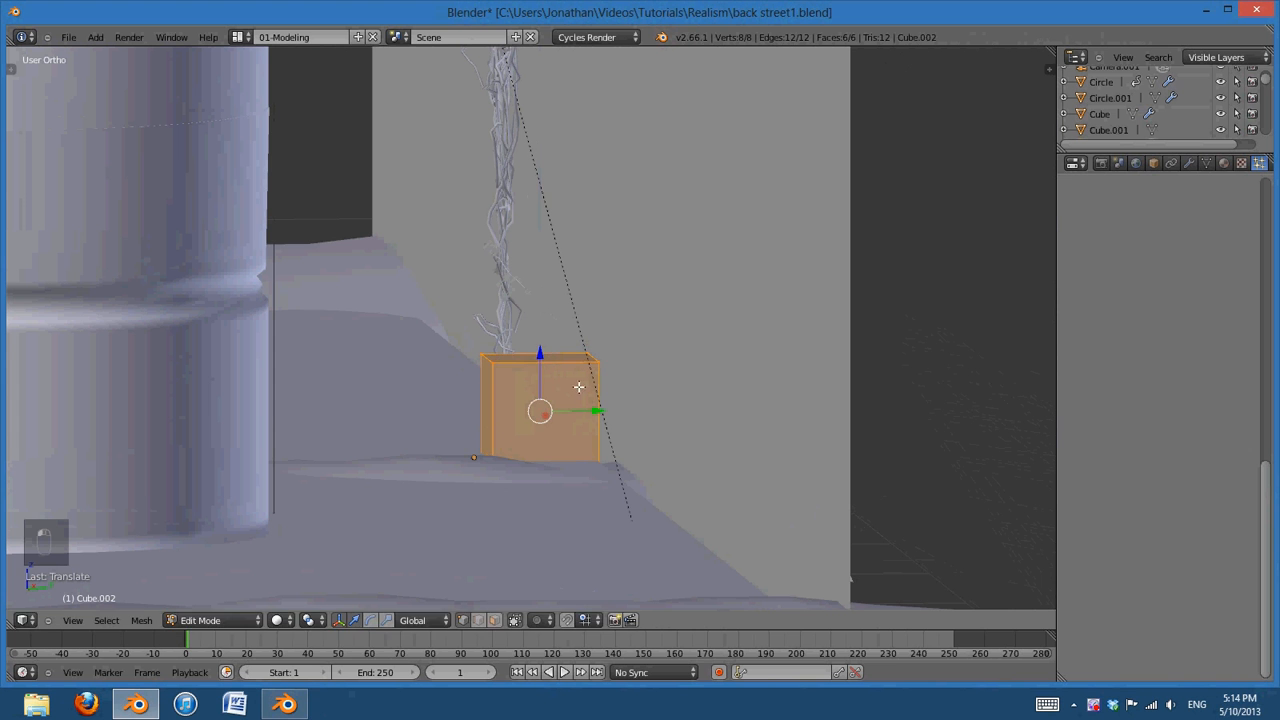
drag(598, 409, 656, 409)
mouse_move(549, 503)
middle_down()
mouse_move(571, 509)
mouse_move(558, 508)
middle_up()
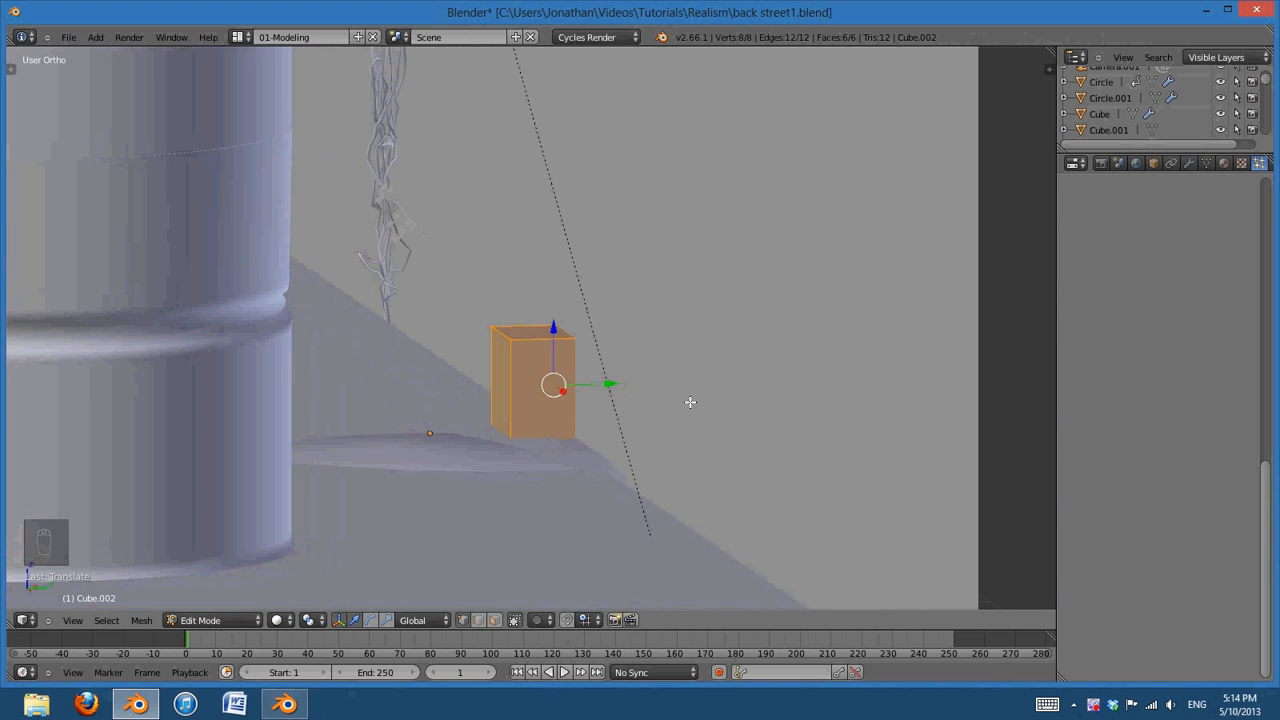
Flatten the block along the Z axis and lower it onto the ground
key(s)
key(z)
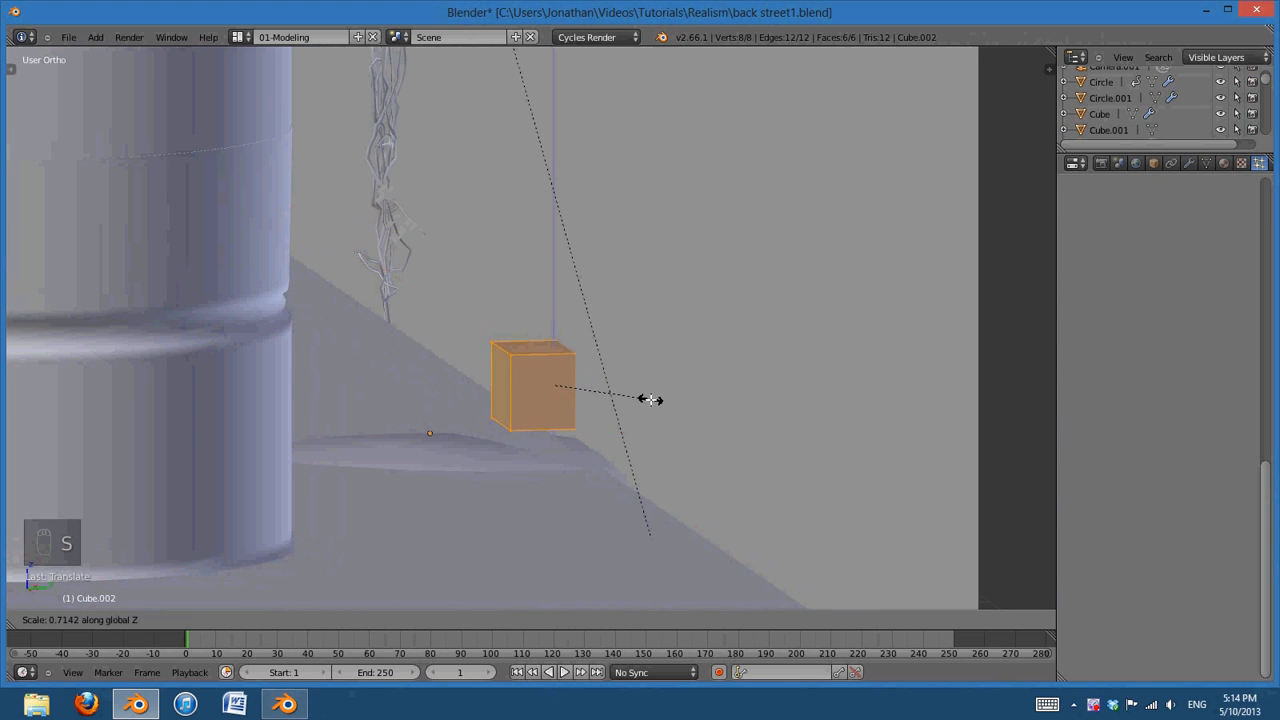
click(620, 400)
drag(551, 331, 550, 356)
Stretch the block along the X axis into a long beam running along the base of the wall
scroll(552, 400, down, 3)
middle_drag(545, 462, 600, 440)
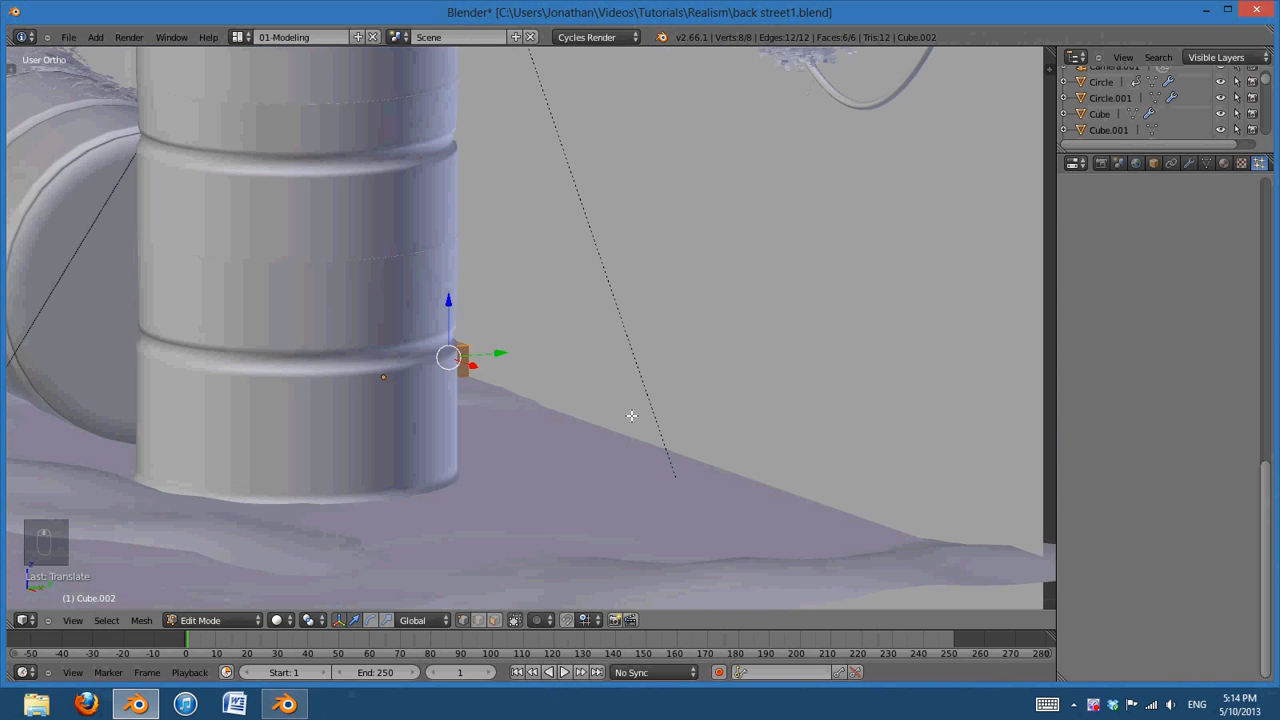
key(s)
click(980, 500)
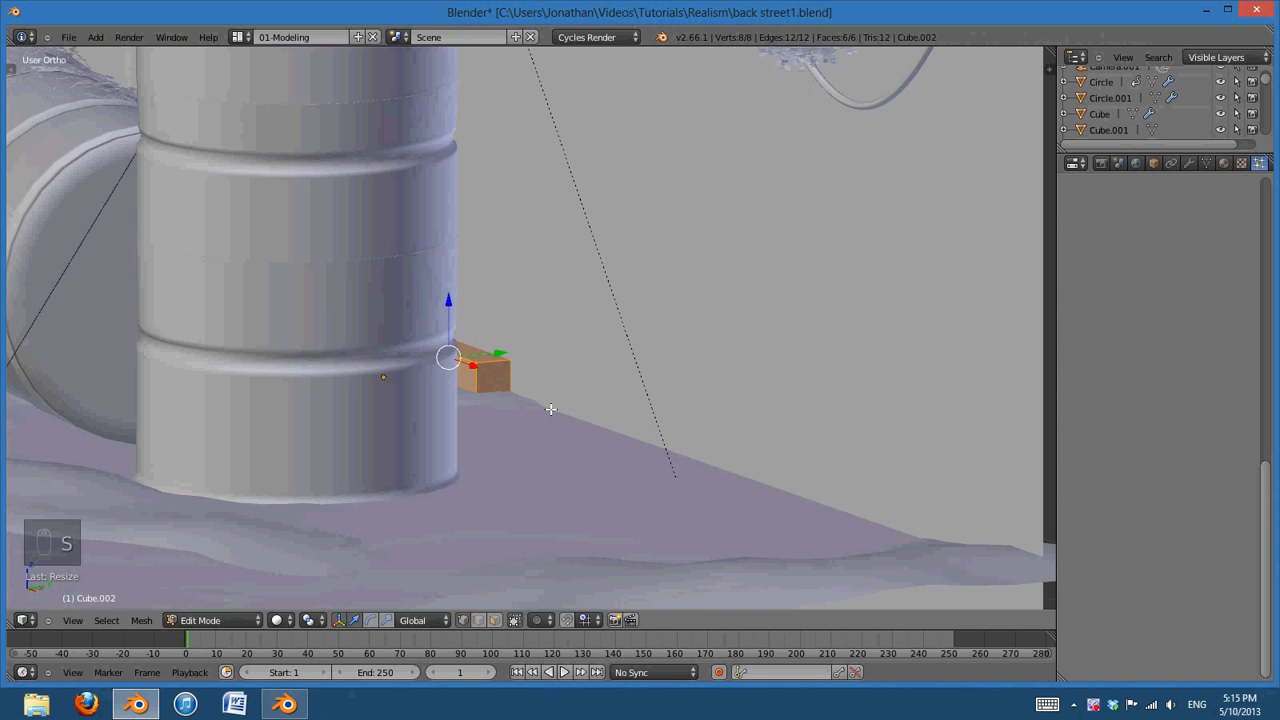
key(s)
key(x)
click(1030, 575)
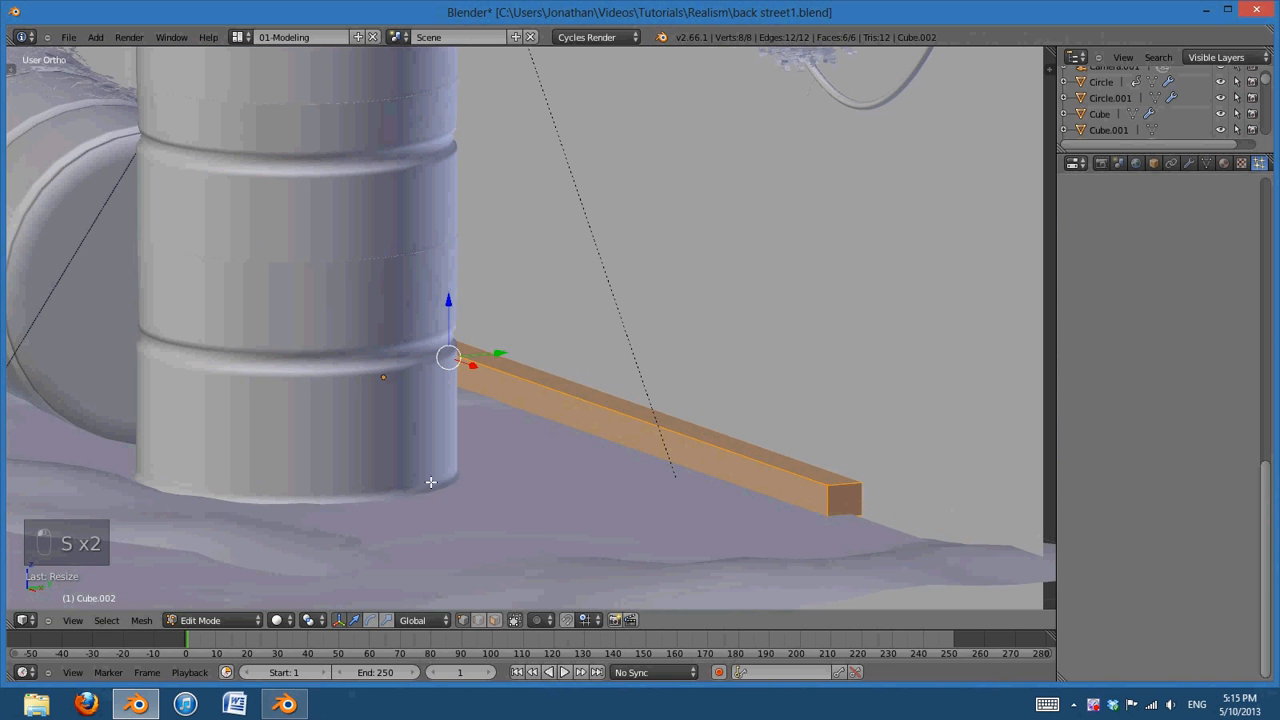
scroll(610, 449, down, 2)
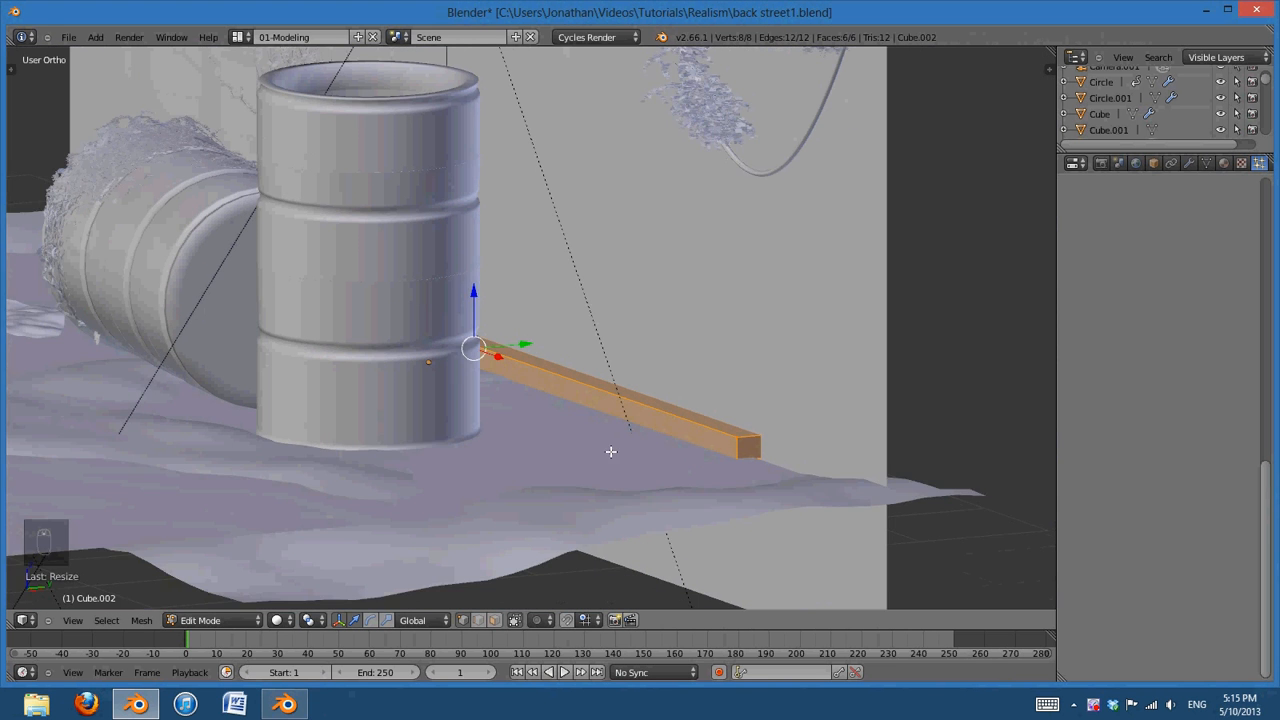
middle_drag(668, 465, 664, 470)
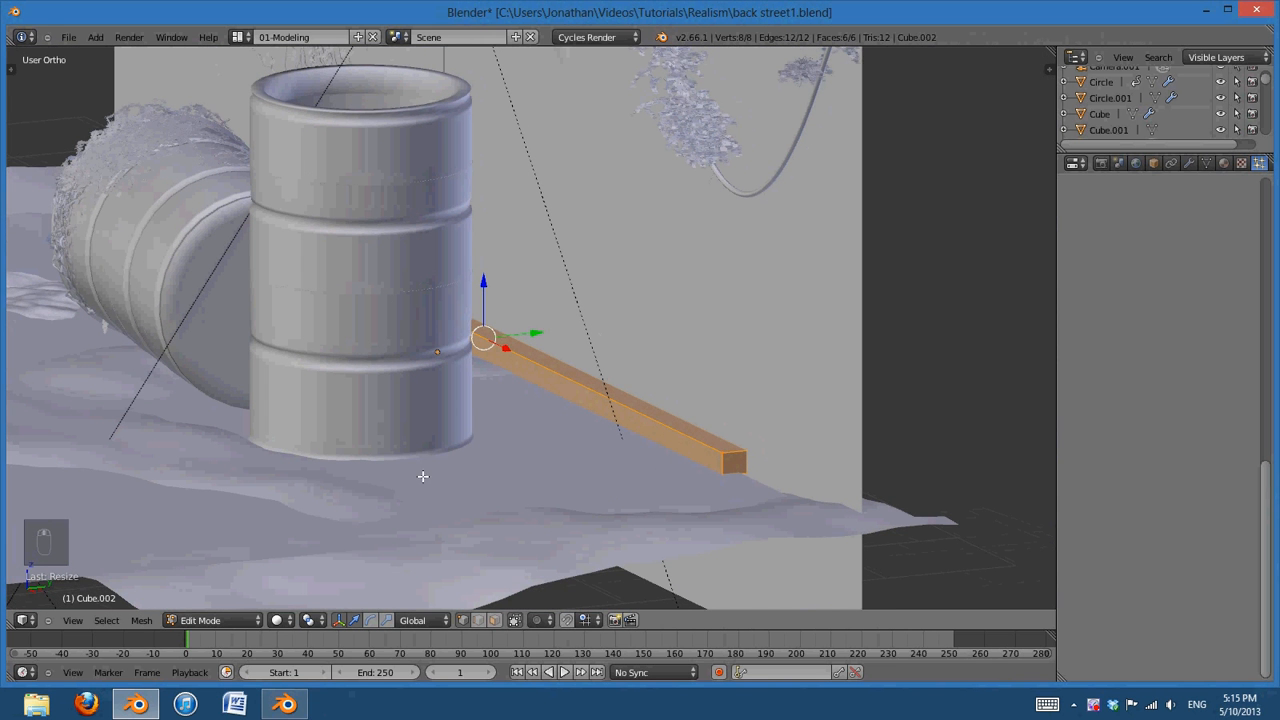
key(d)
key(d)
key(d)
key(d)
key(d)
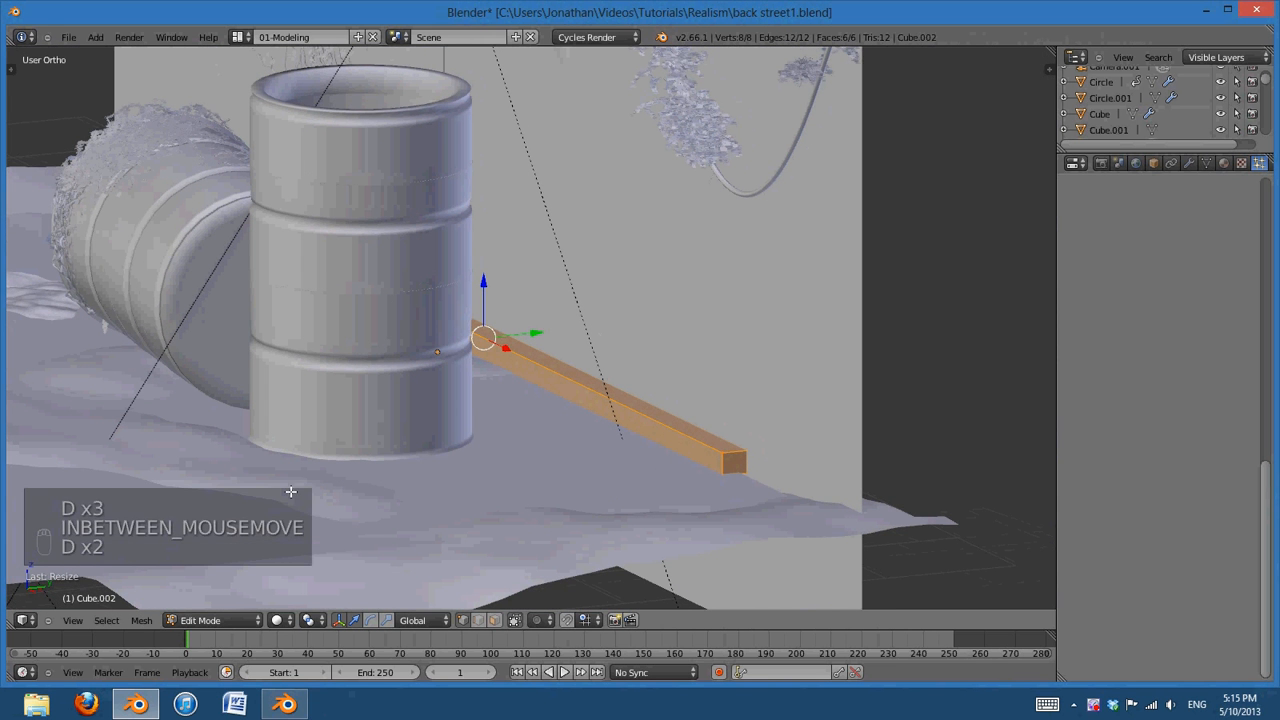
Stretch the beam further along X so it spans the full base of the wall, and return to Object Mode
key(s)
key(x)
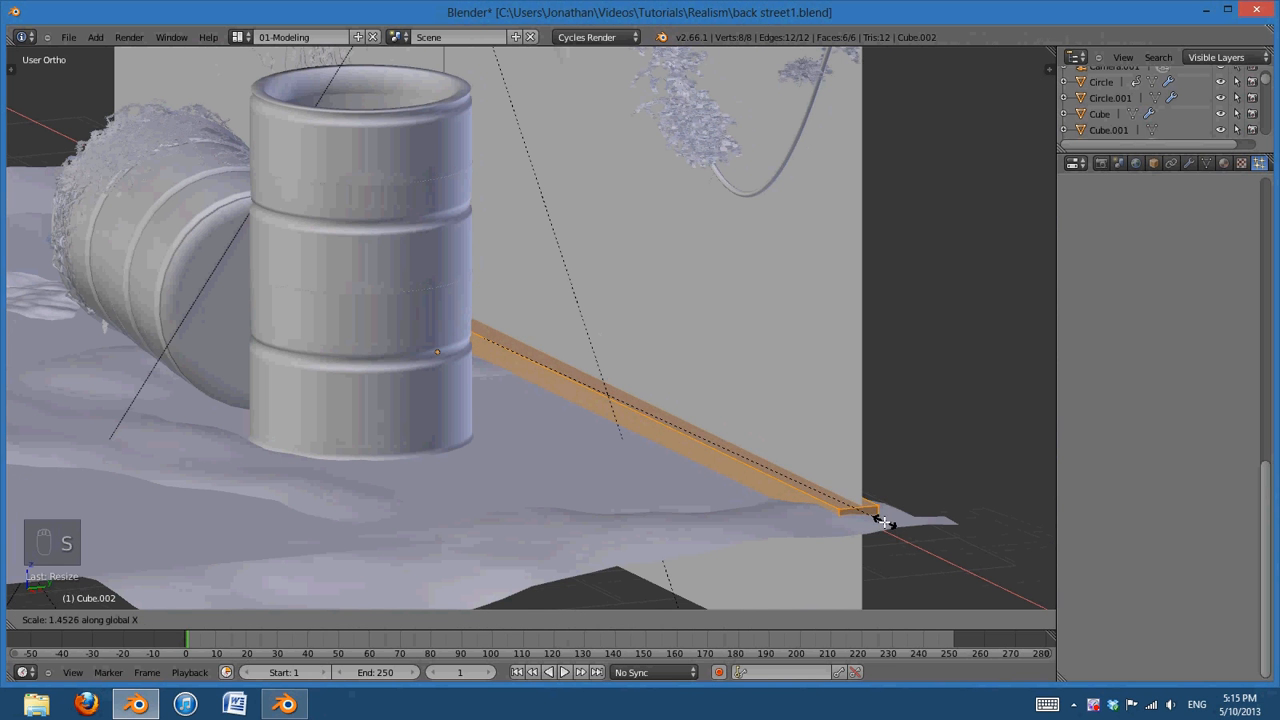
click(872, 514)
middle_drag(488, 454, 521, 466)
scroll(521, 466, down, 4)
key(Tab)
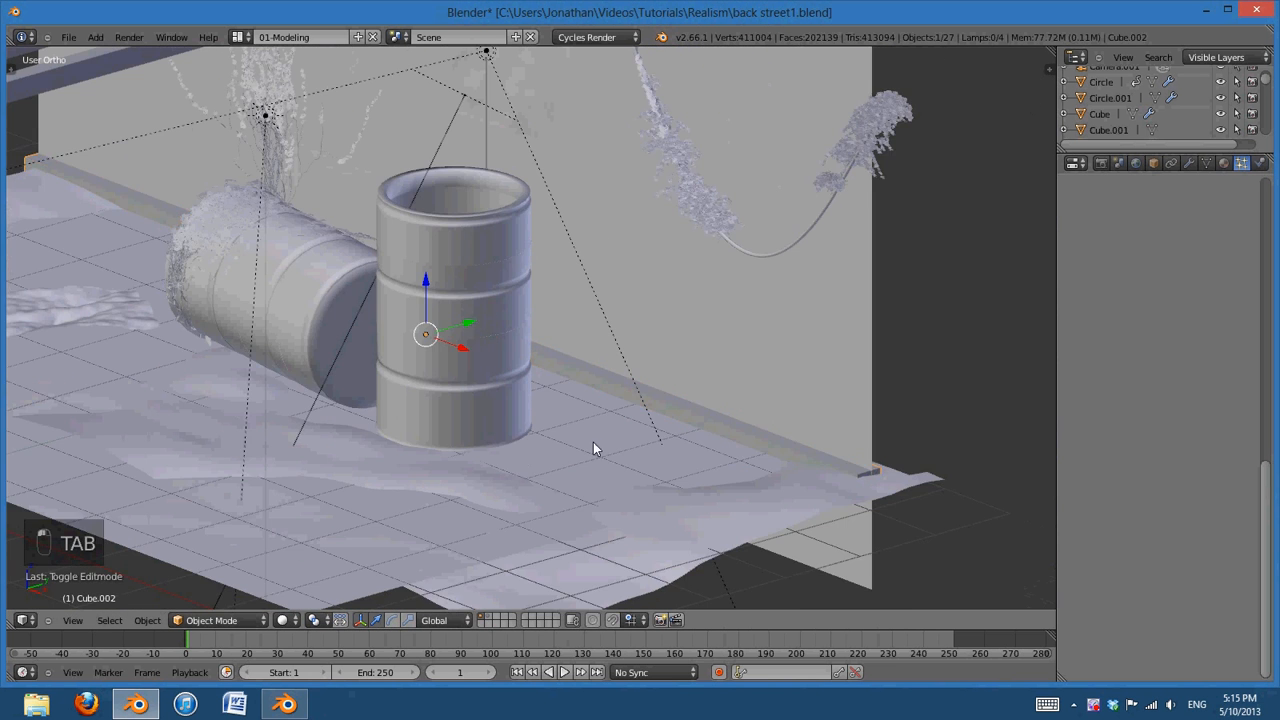
Look through the camera and adjust the beam's height along Z at the foot of the wall
middle_drag(593, 442, 711, 435)
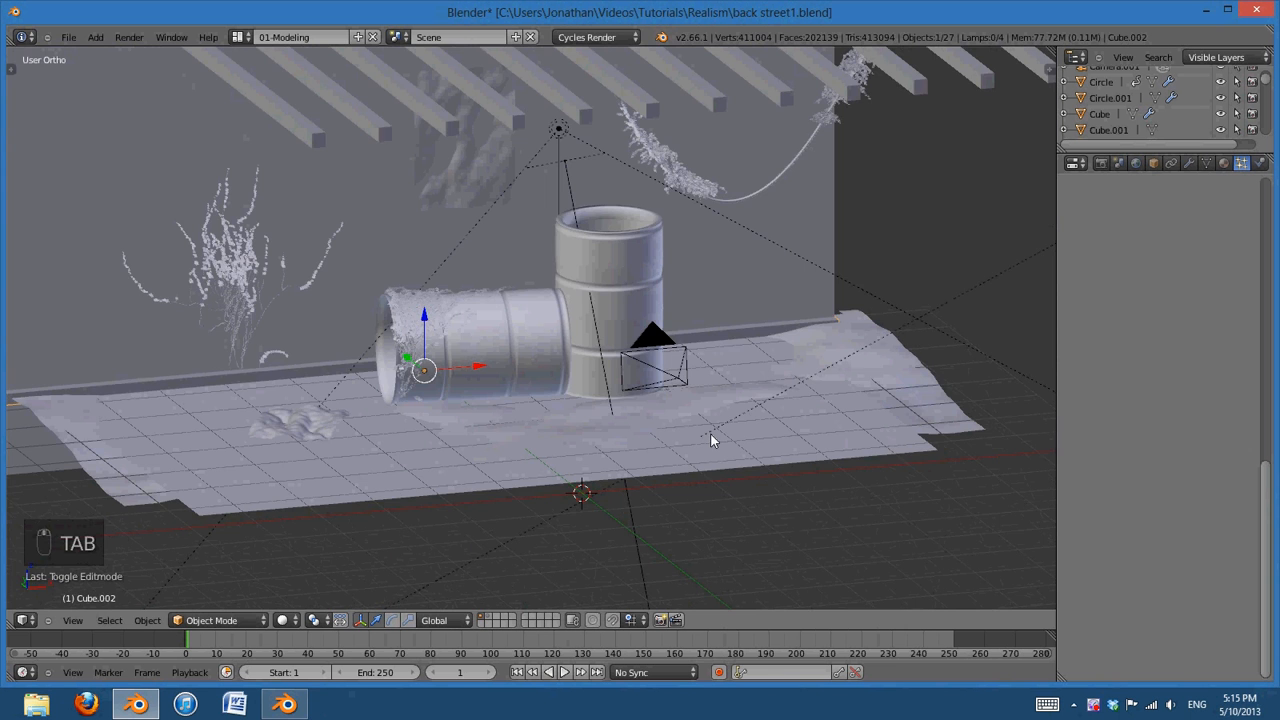
key(KP_0)
scroll(710, 434, up, 3)
mouse_move(517, 479)
shift+middle_down()
mouse_move(583, 448)
mouse_move(522, 472)
shift+middle_up()
key(g)
key(z)
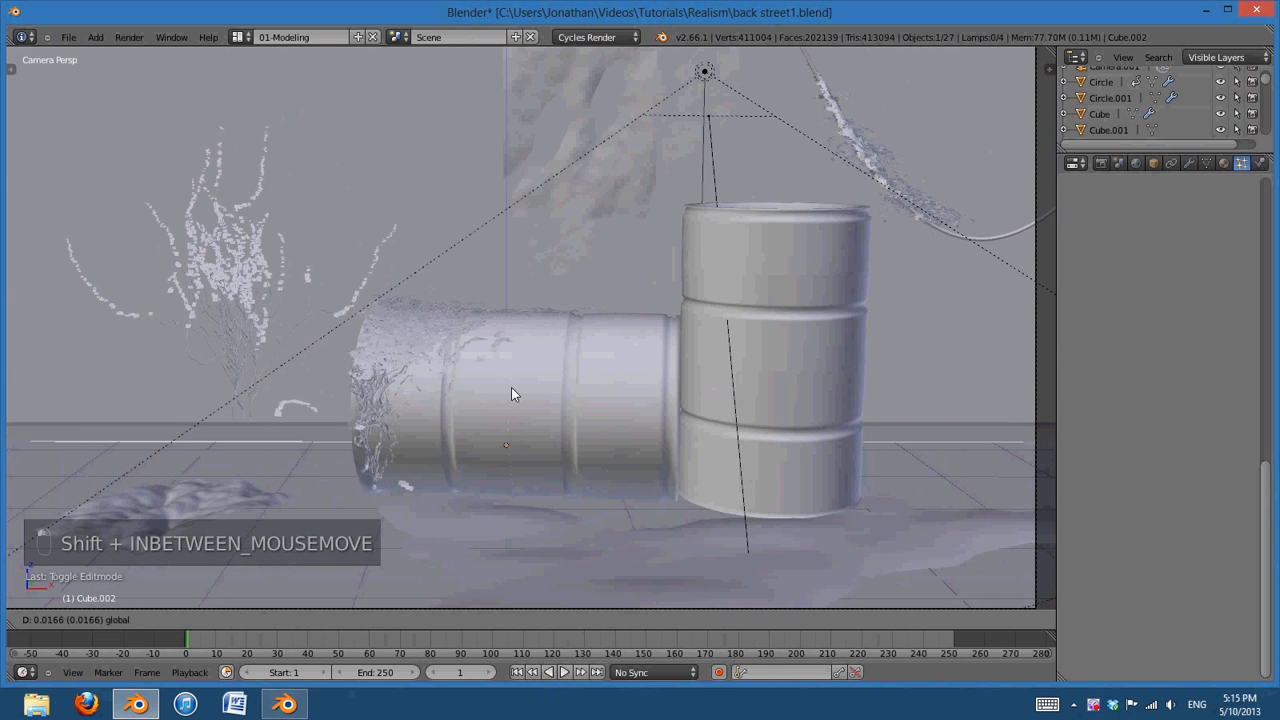
click(511, 389)
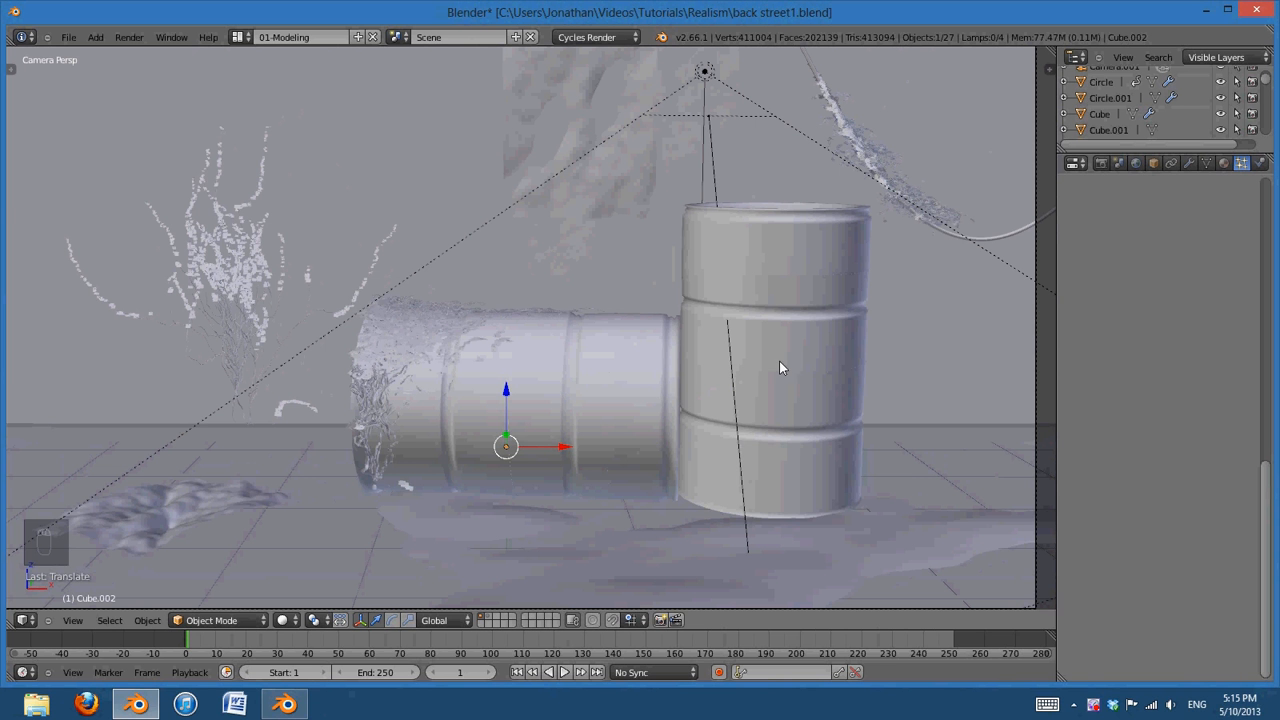
Examine the barrels, wall and hanging ivy through the camera to judge the relative sizes of objects
scroll(717, 379, down, 1)
shift+middle_drag(713, 366, 737, 406)
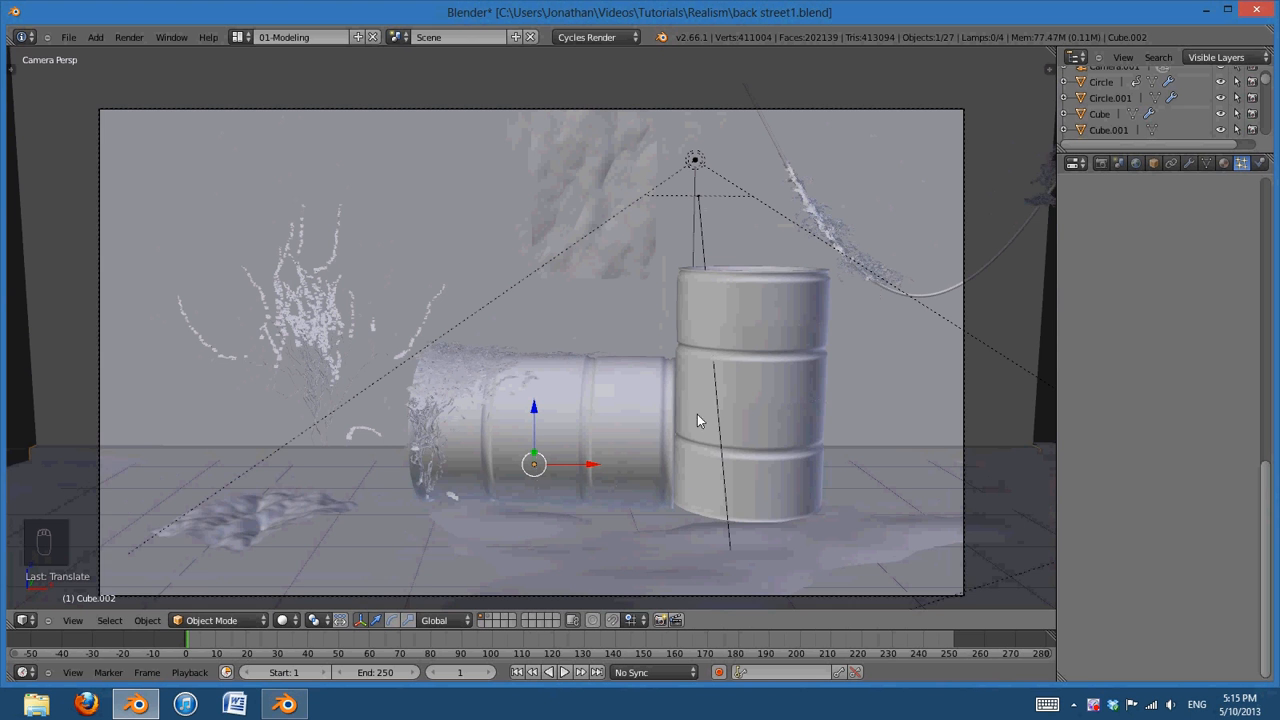
shift+middle_drag(676, 438, 714, 430)
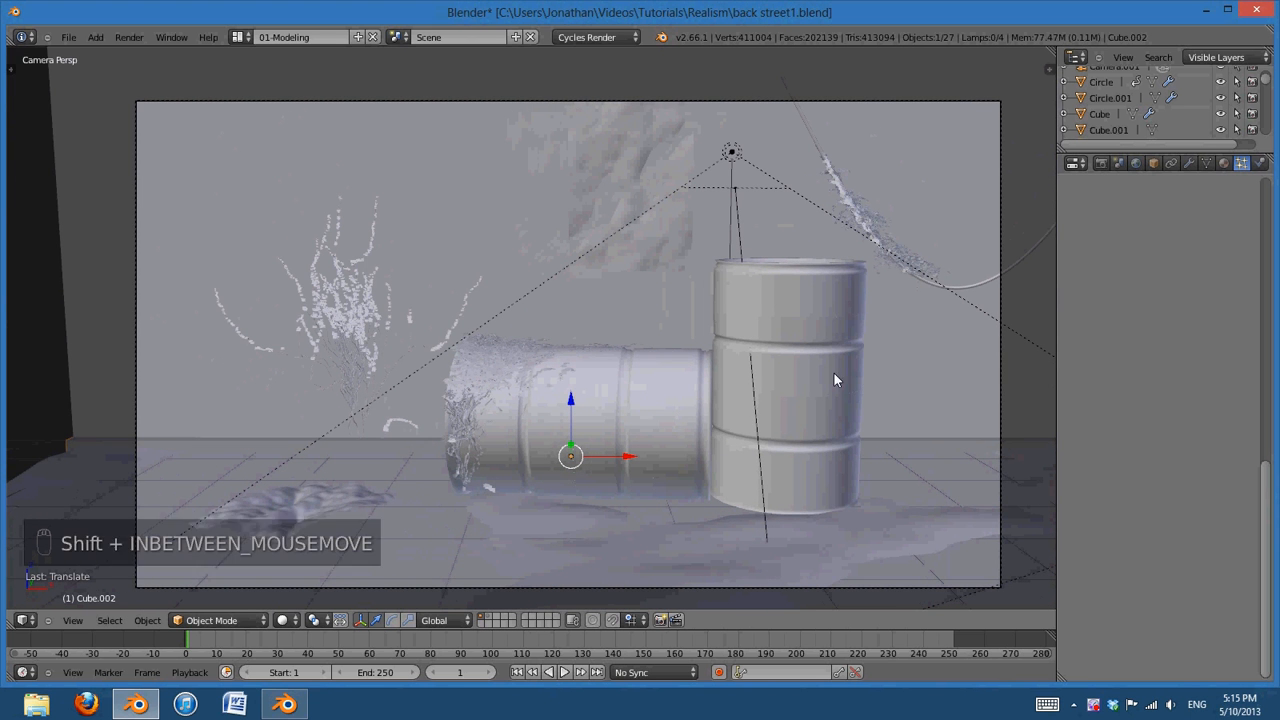
shift+middle_drag(834, 375, 670, 472)
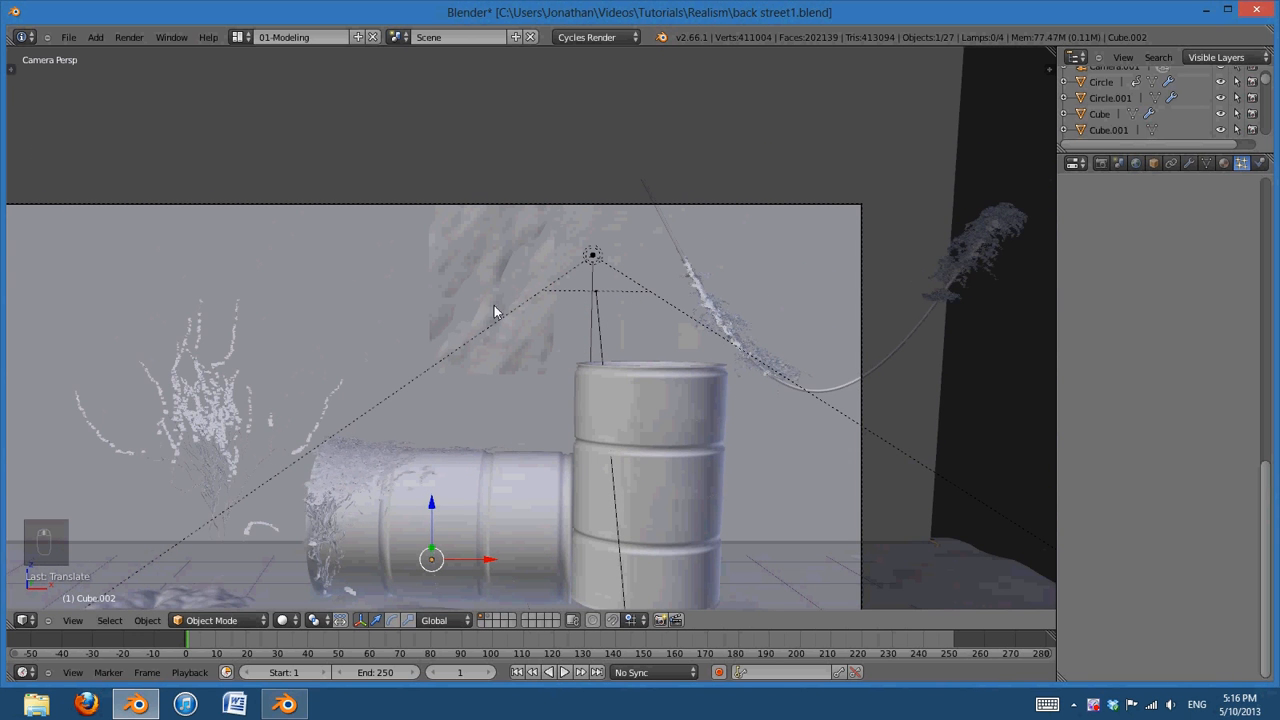
shift+middle_drag(824, 404, 696, 410)
scroll(574, 492, up, 8)
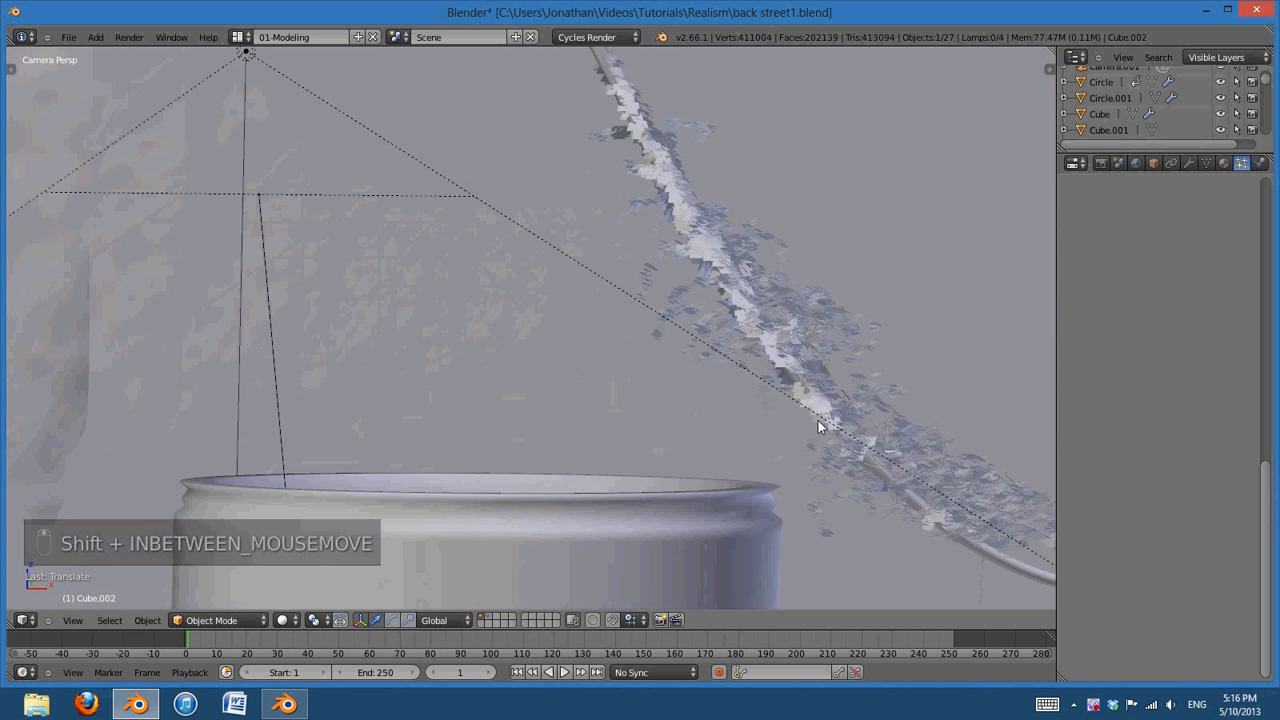
shift+middle_drag(818, 420, 697, 366)
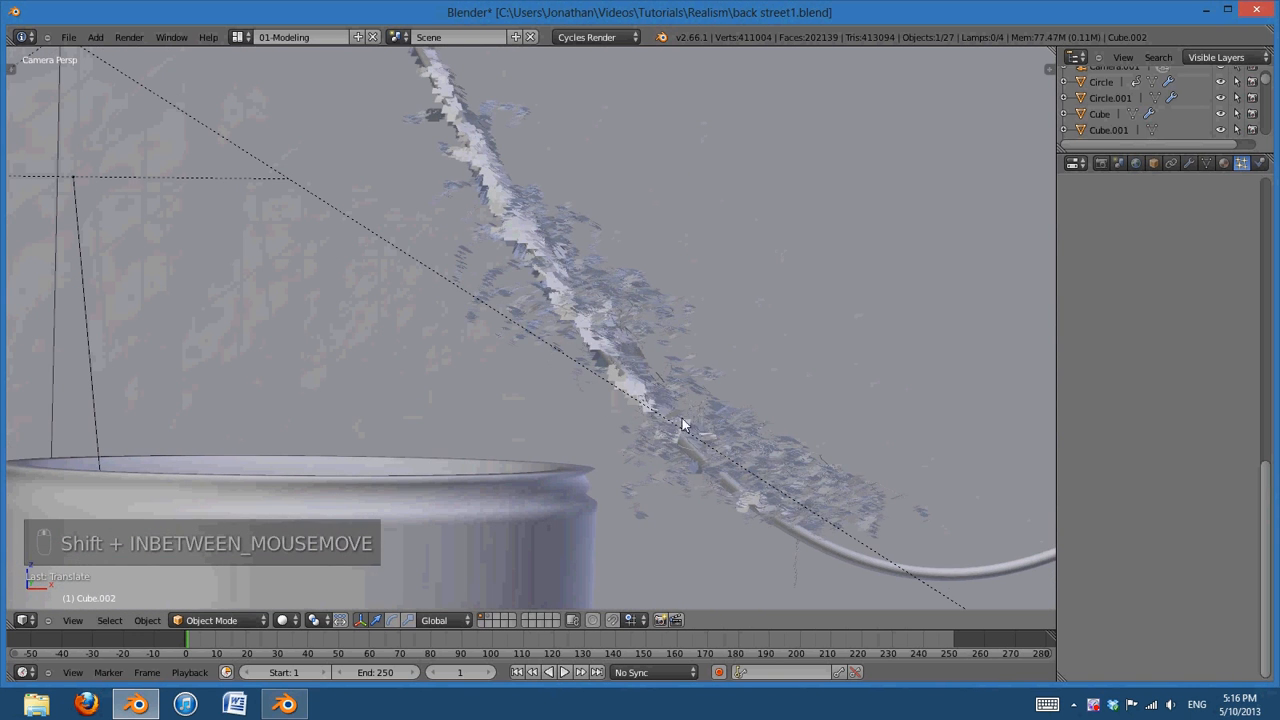
scroll(414, 420, down, 8)
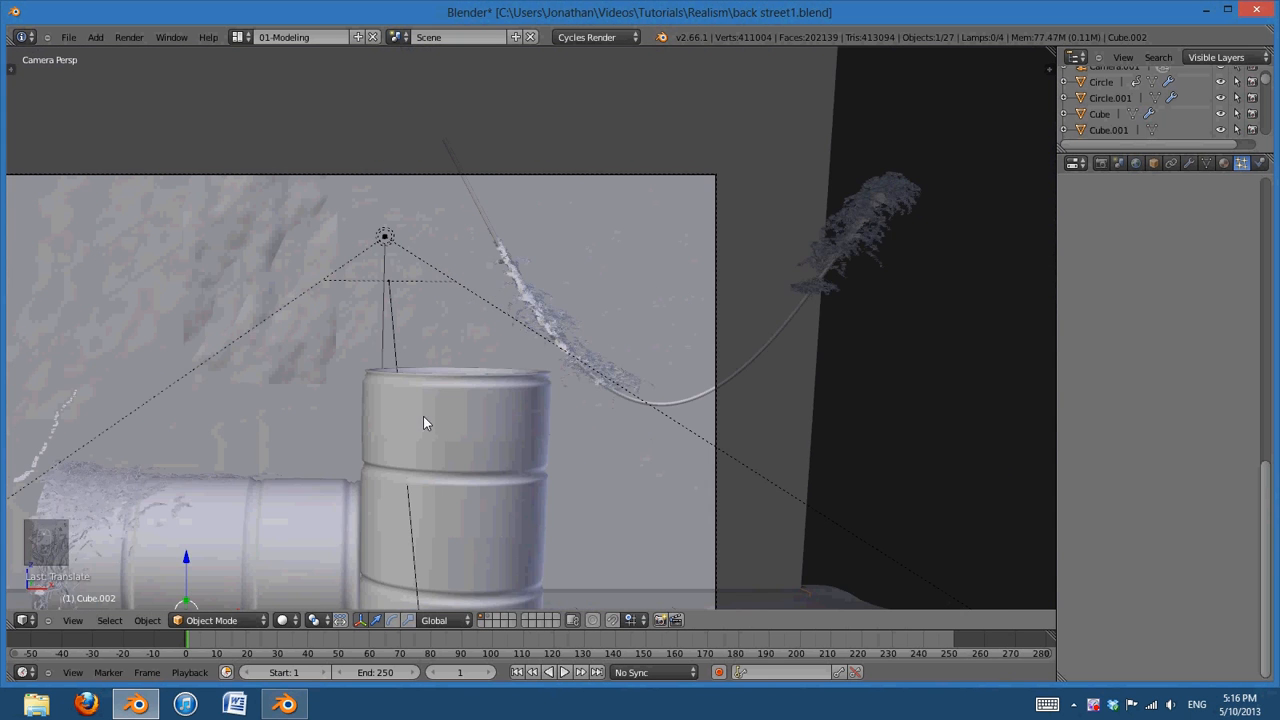
shift+middle_drag(464, 460, 743, 377)
scroll(676, 317, down, 3)
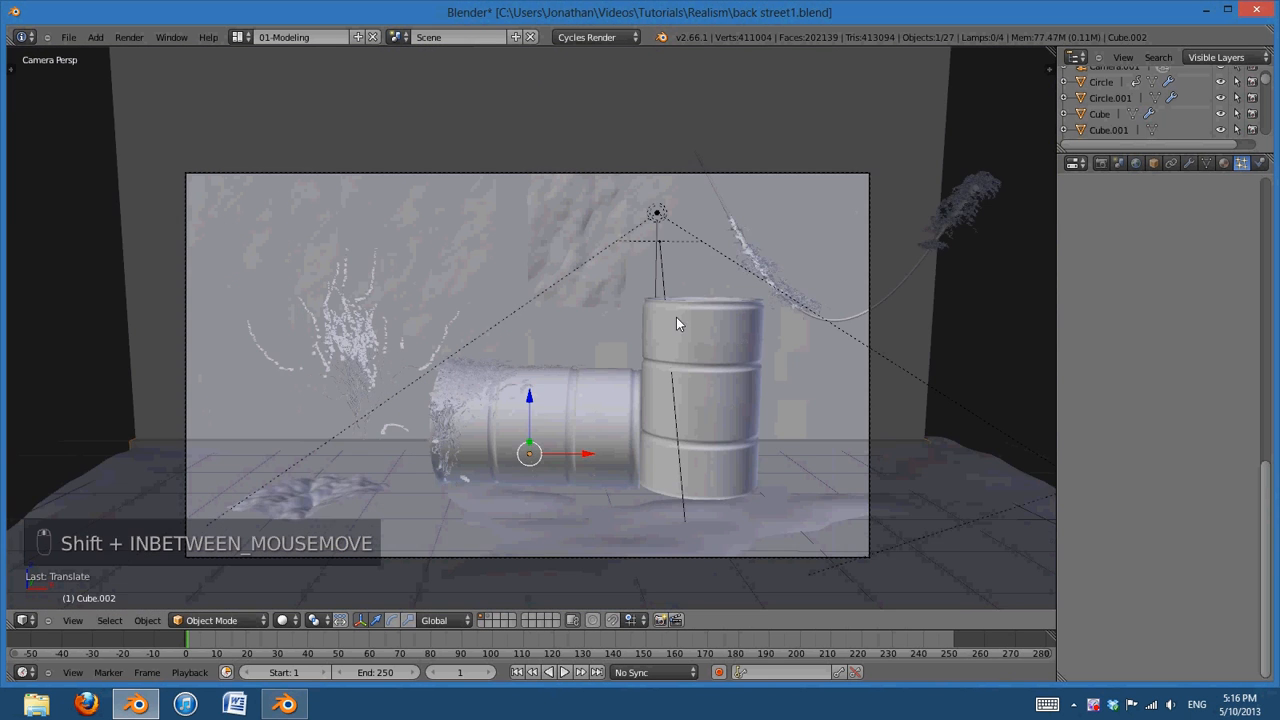
Scale down the poster plane high on the wall above the barrels and reposition it
scroll(603, 301, up, 2)
right_click(627, 284)
key(s)
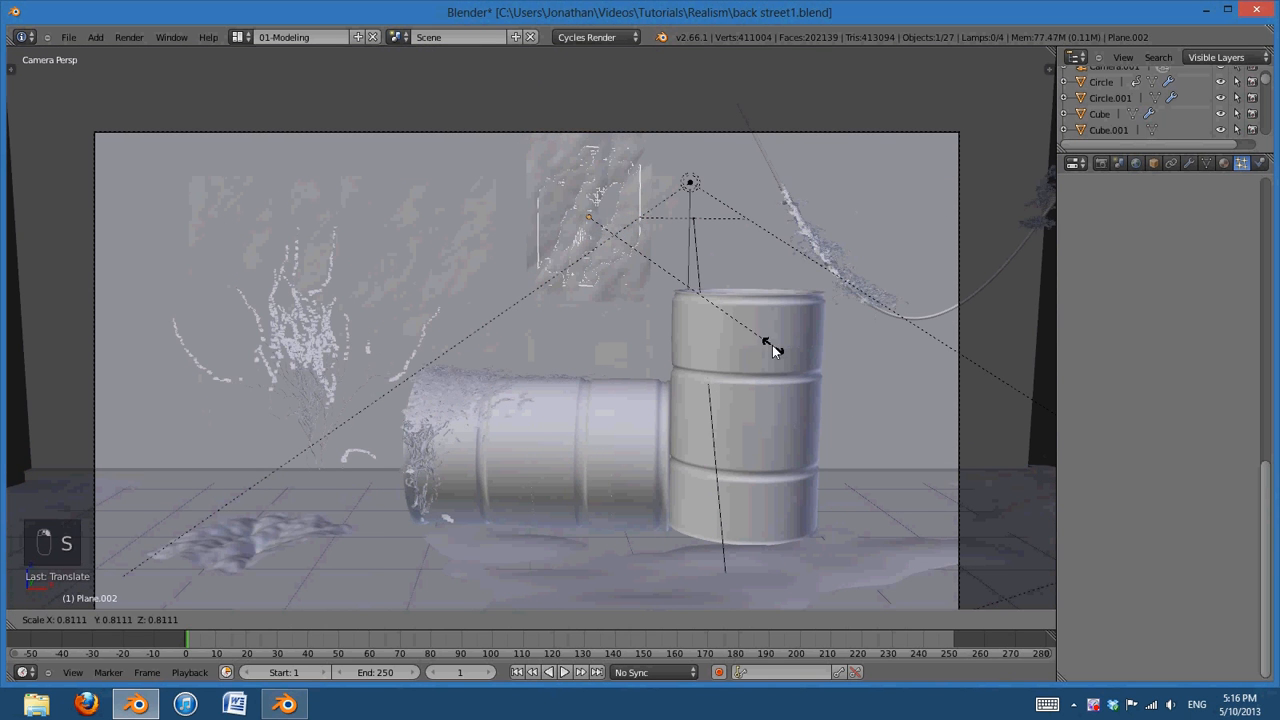
click(756, 335)
scroll(702, 333, up, 2)
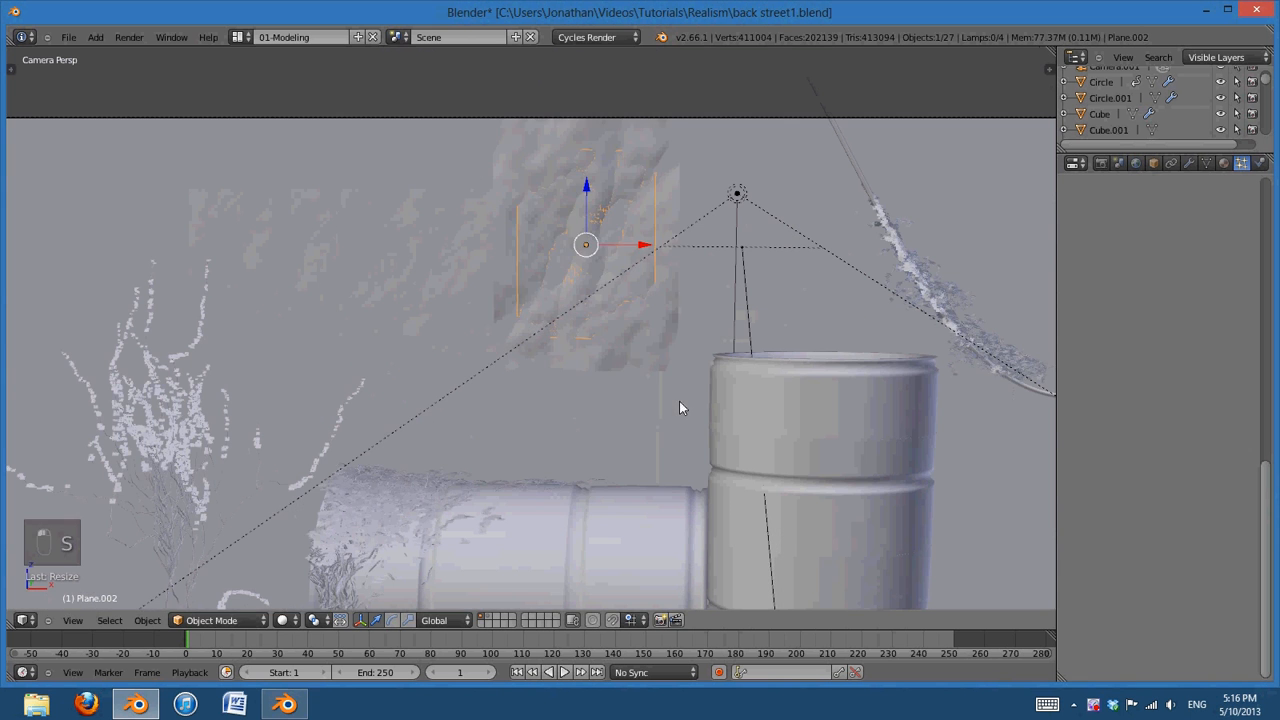
key(g)
click(647, 393)
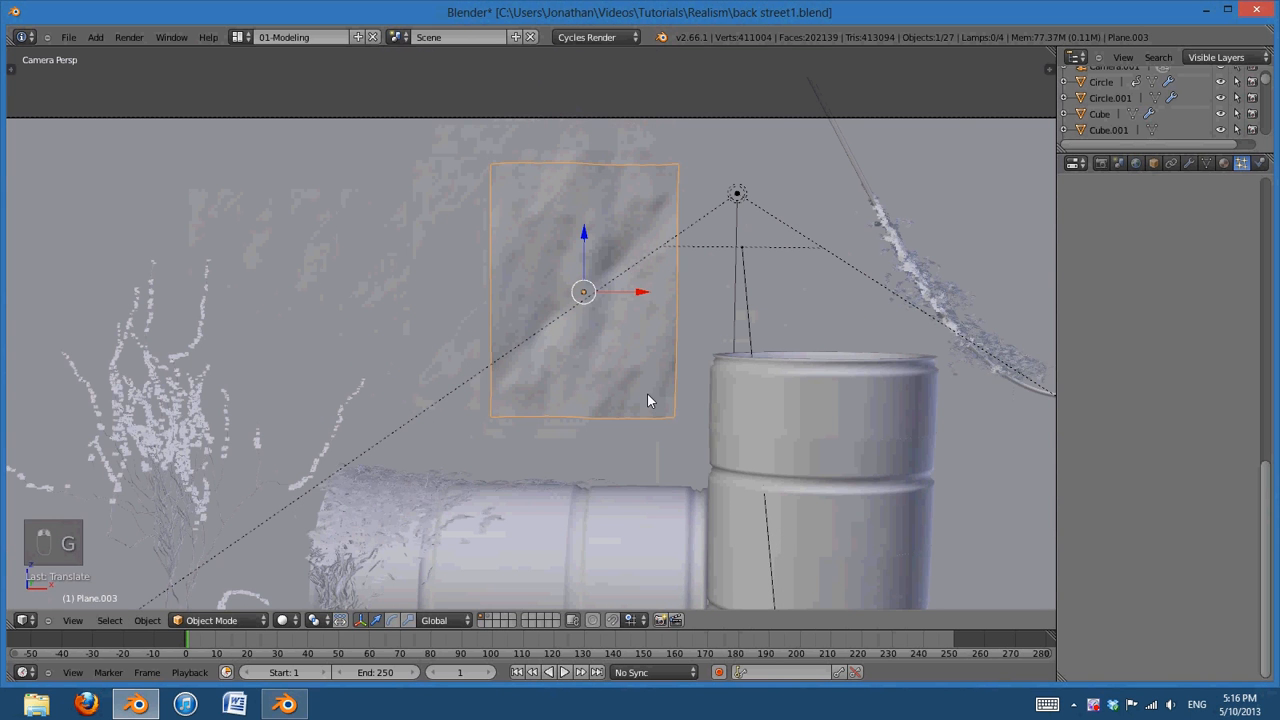
Delete the large rippled plane overlapping the poster on the wall
key(Delete)
click(647, 393)
scroll(734, 328, down, 5)
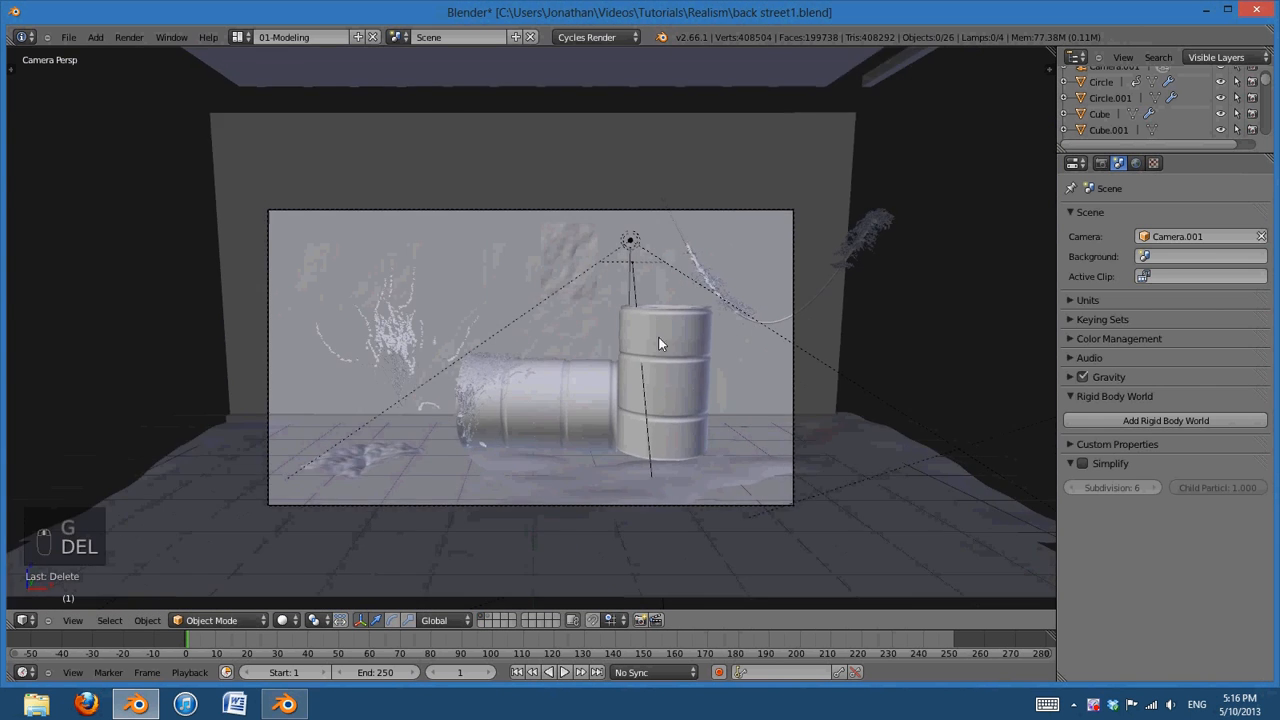
Scale down the crumpled sheet lying on the ground and lower it along Z onto the floor
scroll(498, 444, up, 3)
shift+middle_drag(498, 444, 544, 392)
right_click(430, 445)
key(s)
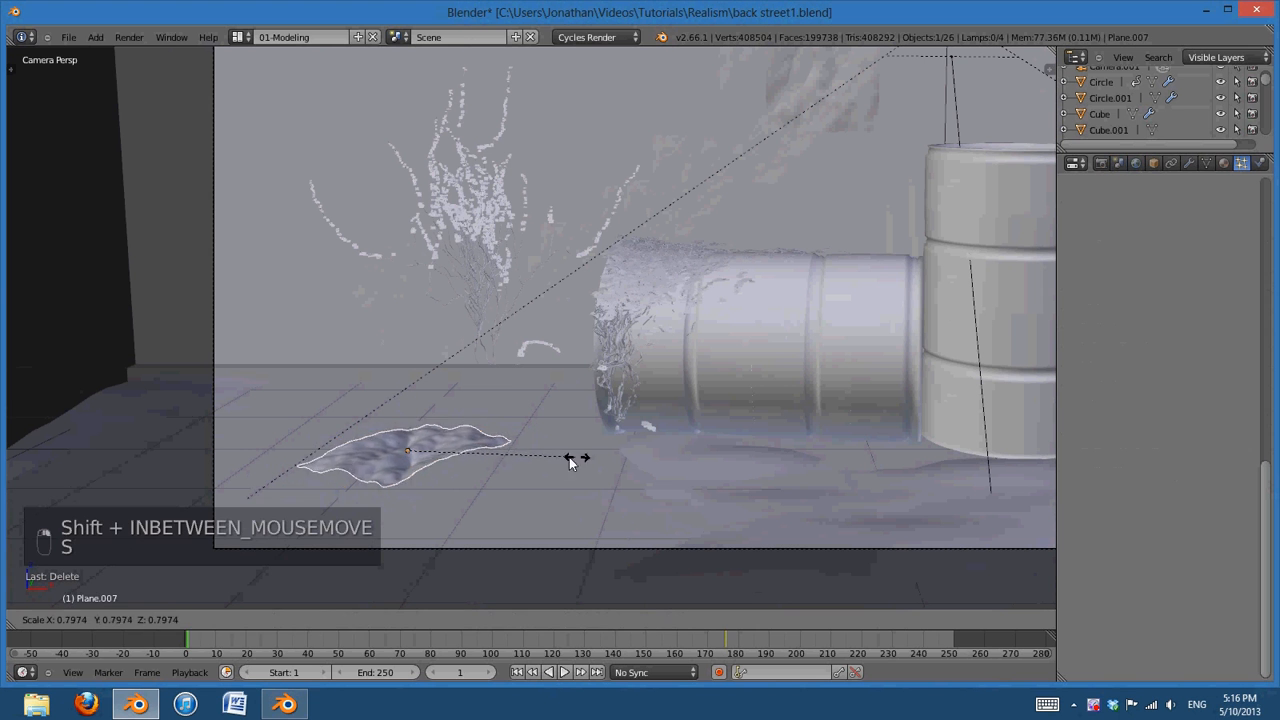
click(520, 457)
drag(410, 385, 405, 404)
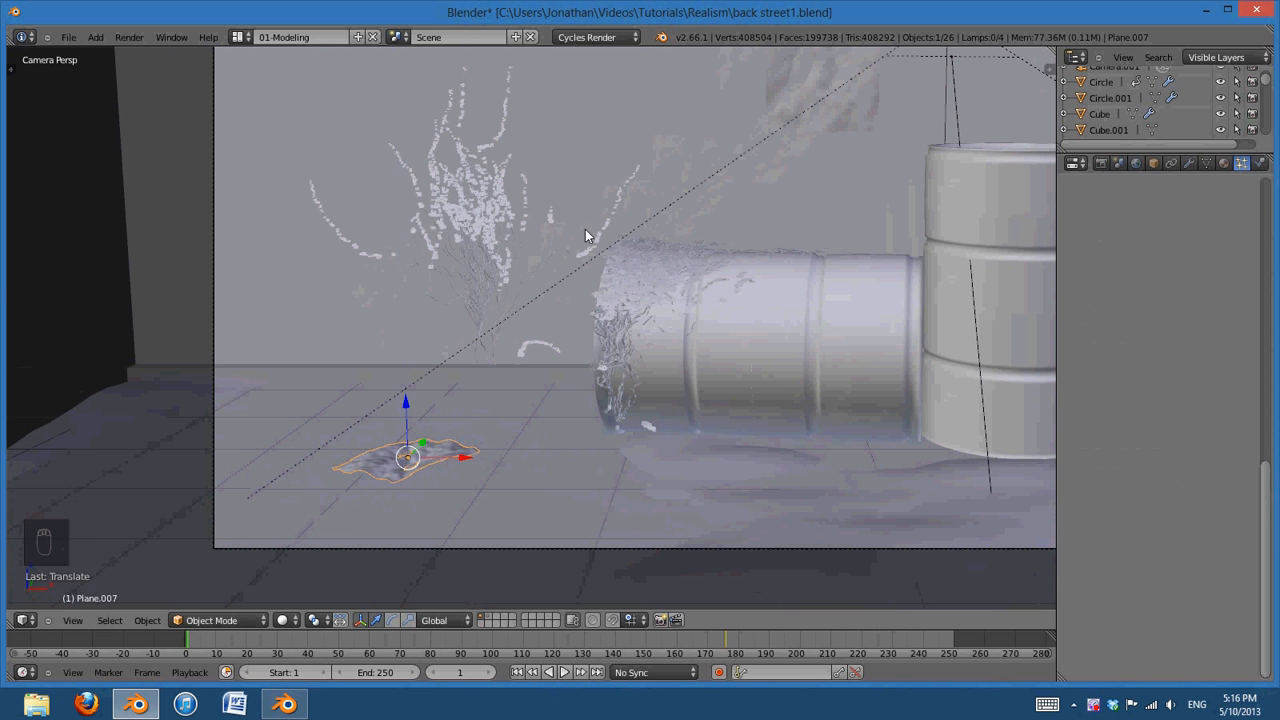
In wireframe display, scale down the small upright plane on the wall between the ivy and the rippled poster
scroll(613, 398, up, 2)
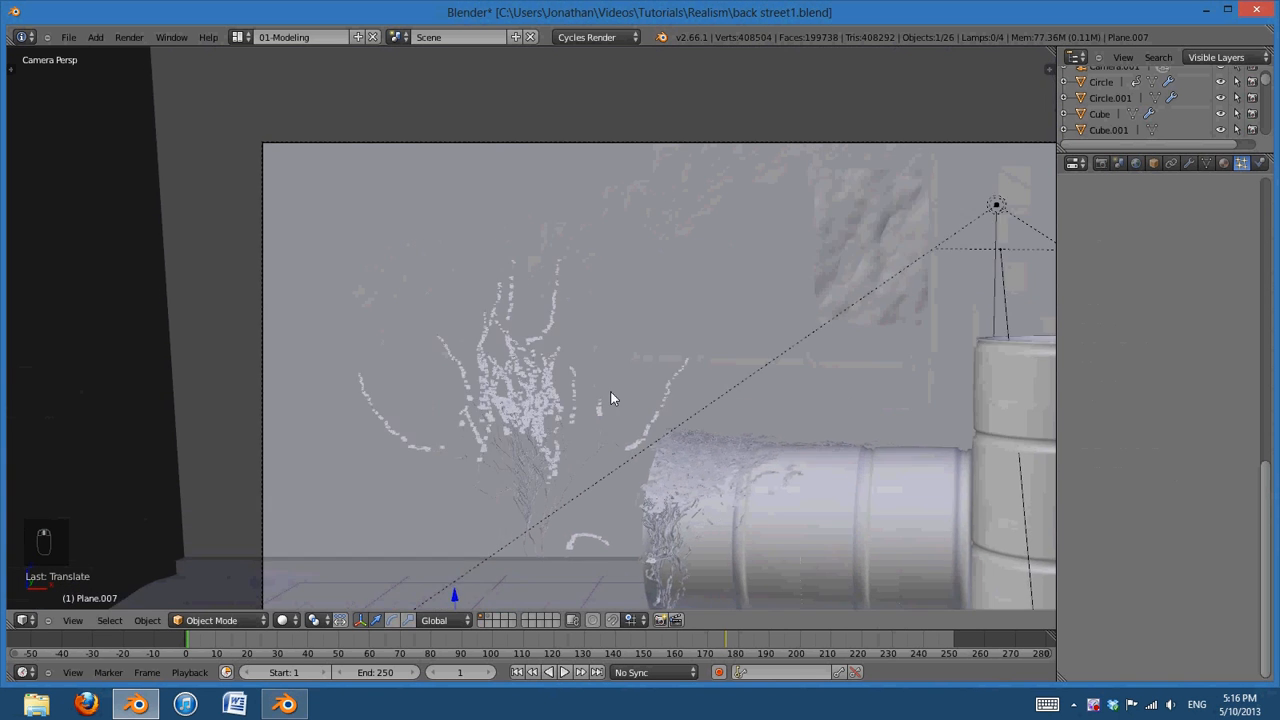
key(z)
right_click(690, 240)
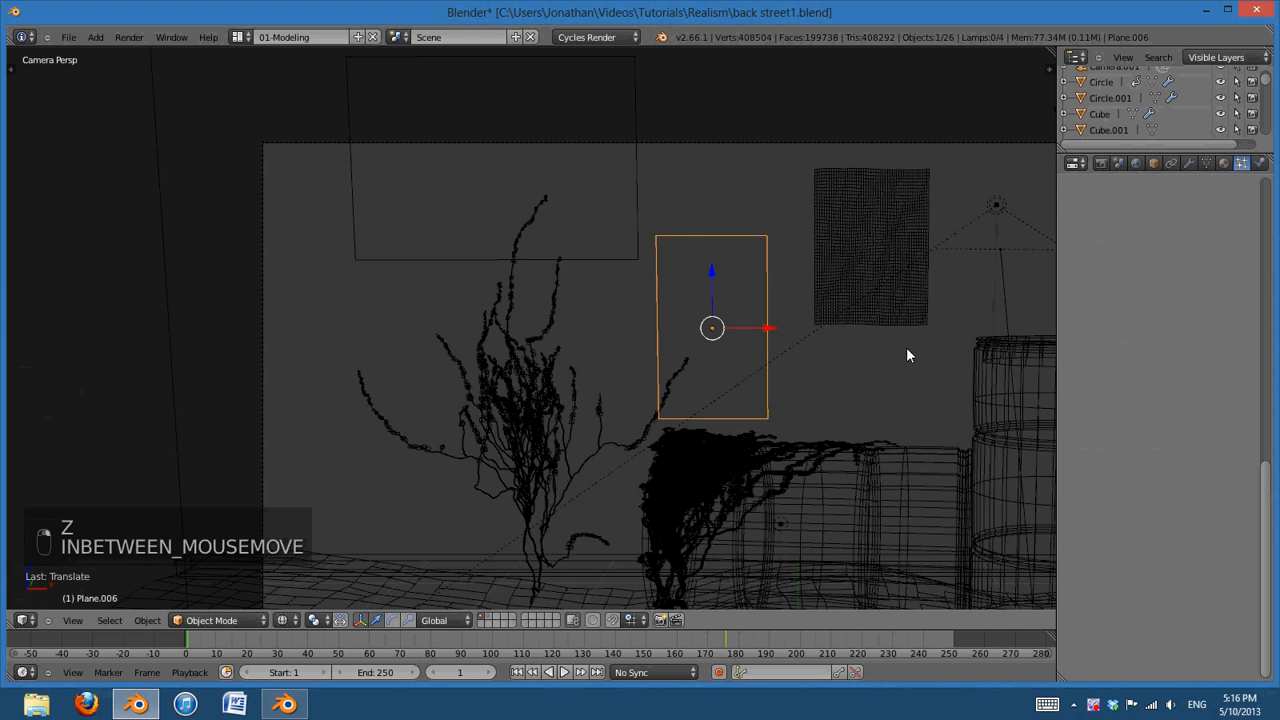
shift+middle_drag(906, 354, 848, 368)
key(s)
click(712, 338)
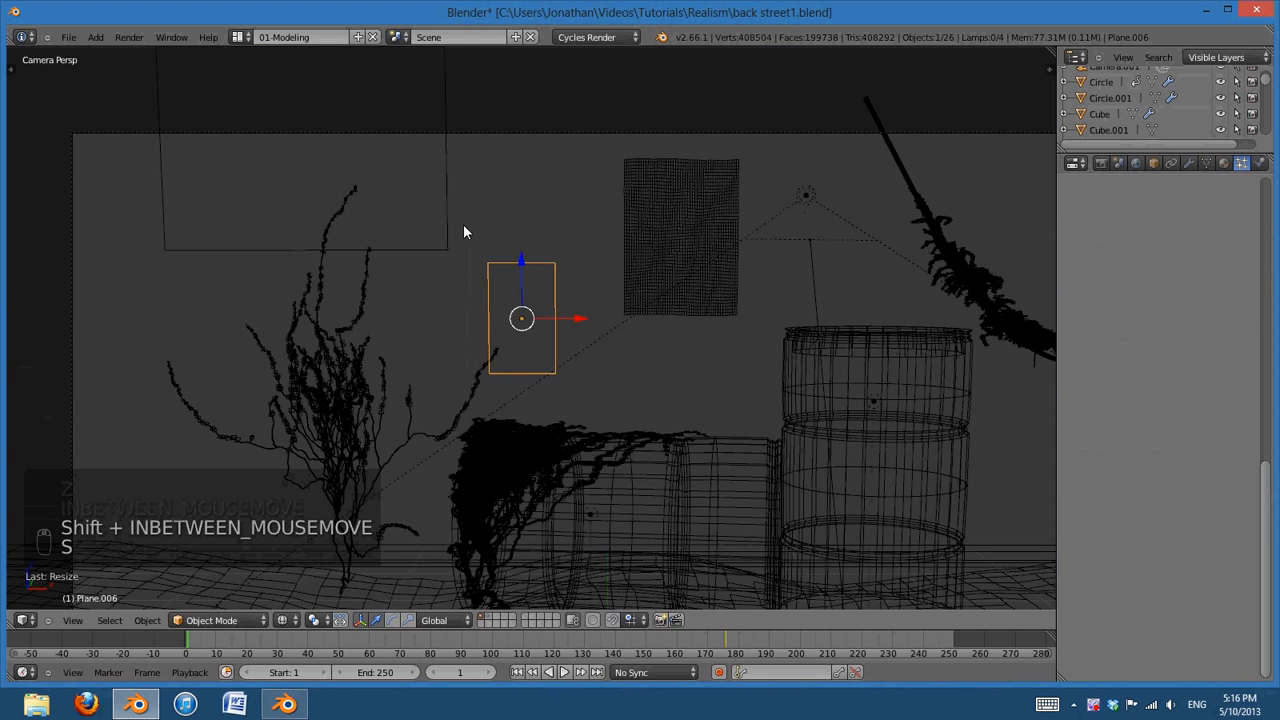
Scale down the wide rectangular plane above the ivy, restore solid shading and deselect everything
right_click(454, 232)
key(s)
click(646, 220)
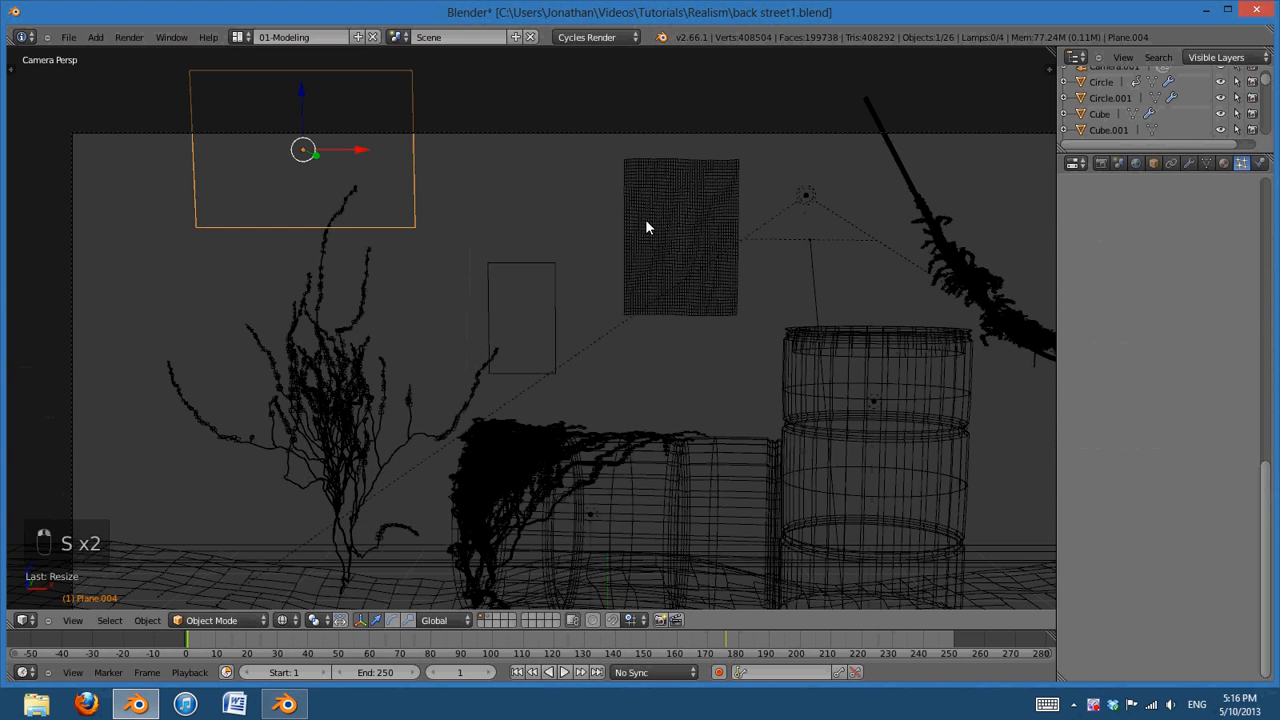
key(z)
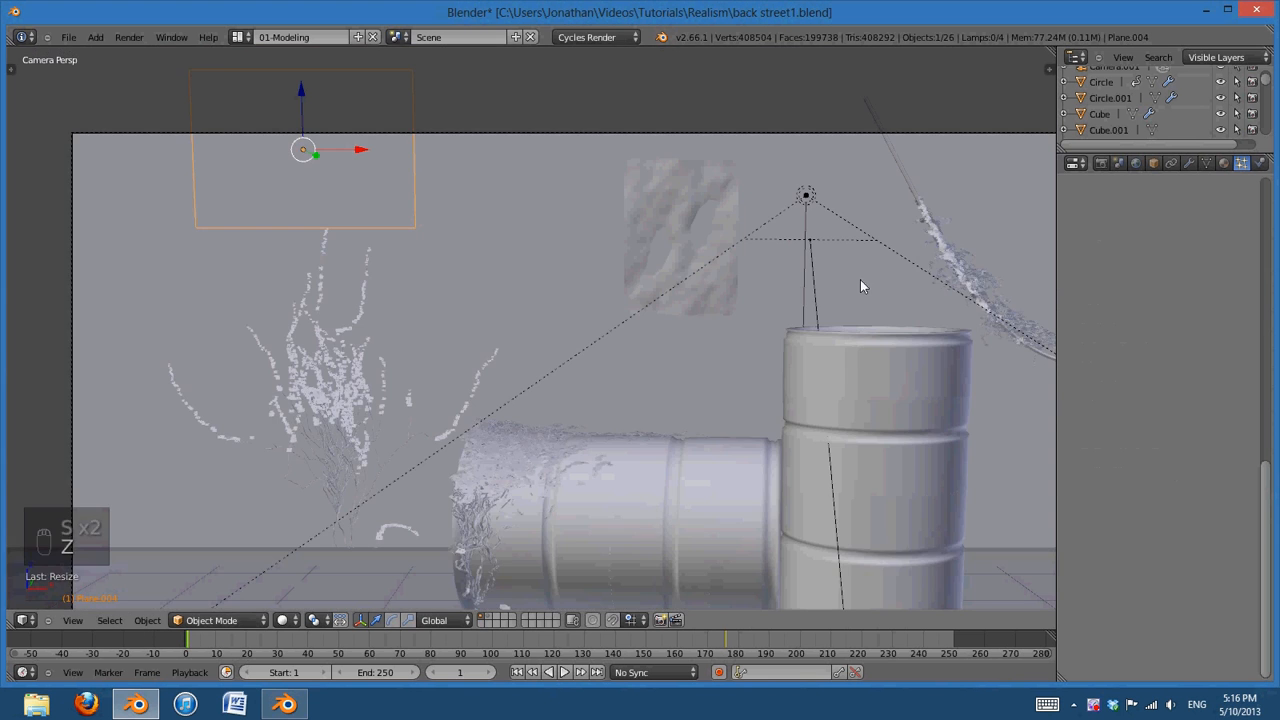
mouse_move(763, 418)
shift+middle_down()
mouse_move(650, 309)
mouse_move(763, 331)
shift+middle_up()
scroll(710, 317, down, 1)
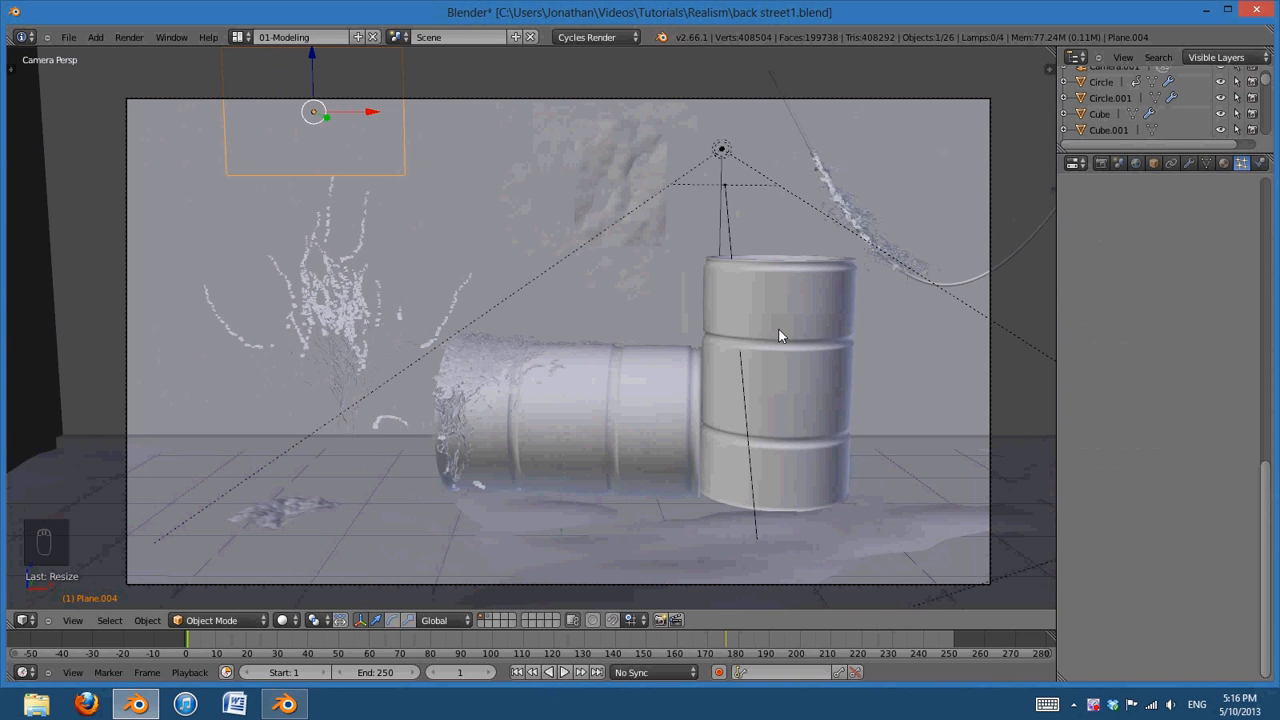
shift+middle_drag(731, 346, 753, 362)
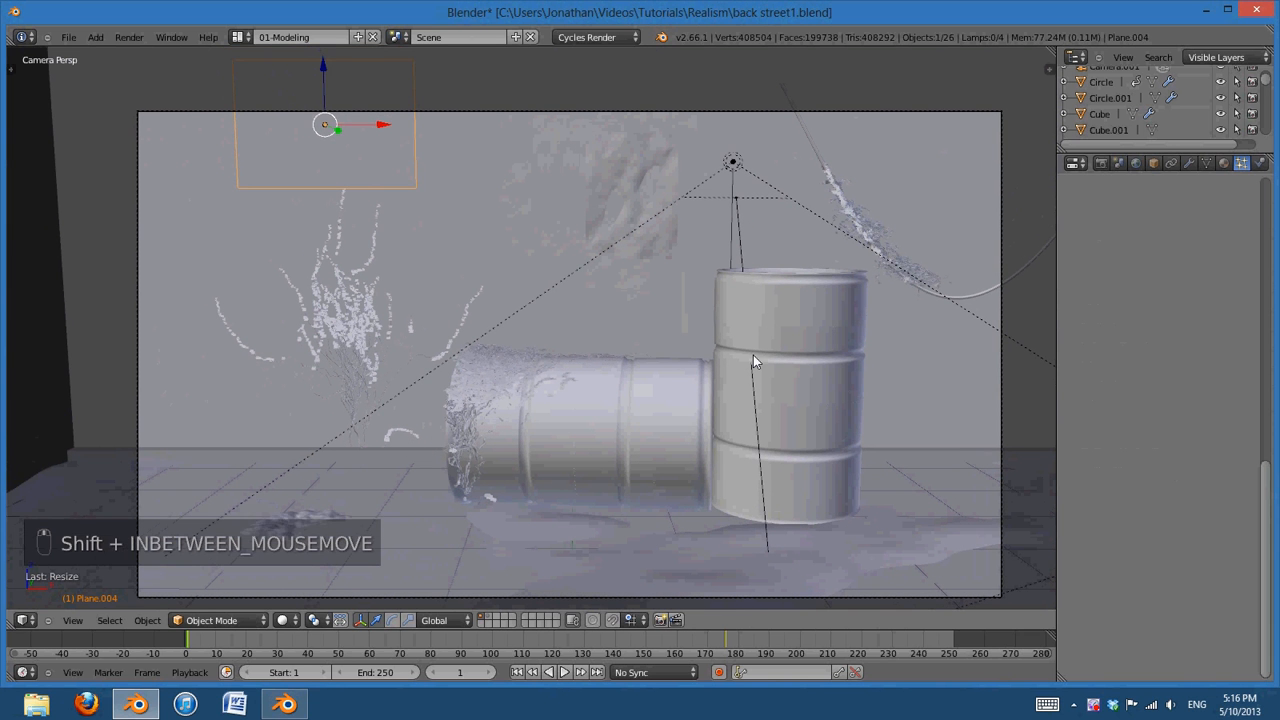
key(a)
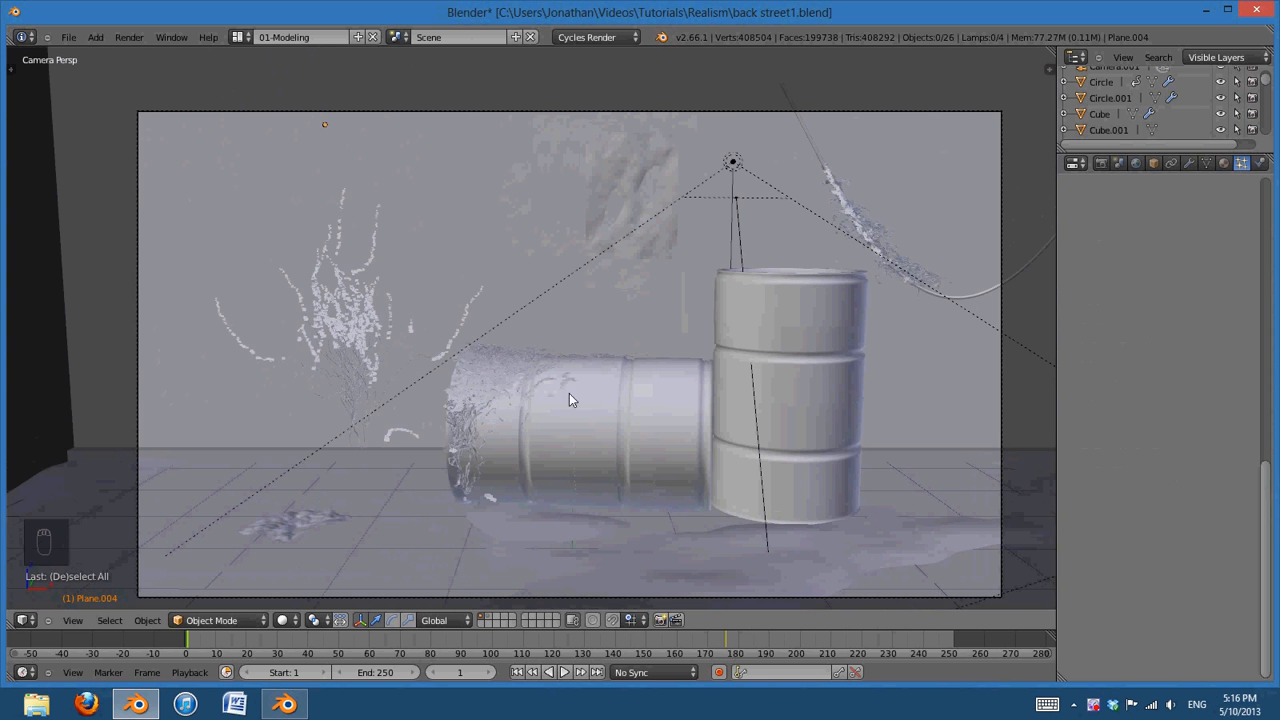
Select both the branches and leaves of the ivy on the wall and enlarge them together in the front view
scroll(596, 360, up, 2)
right_click(482, 281)
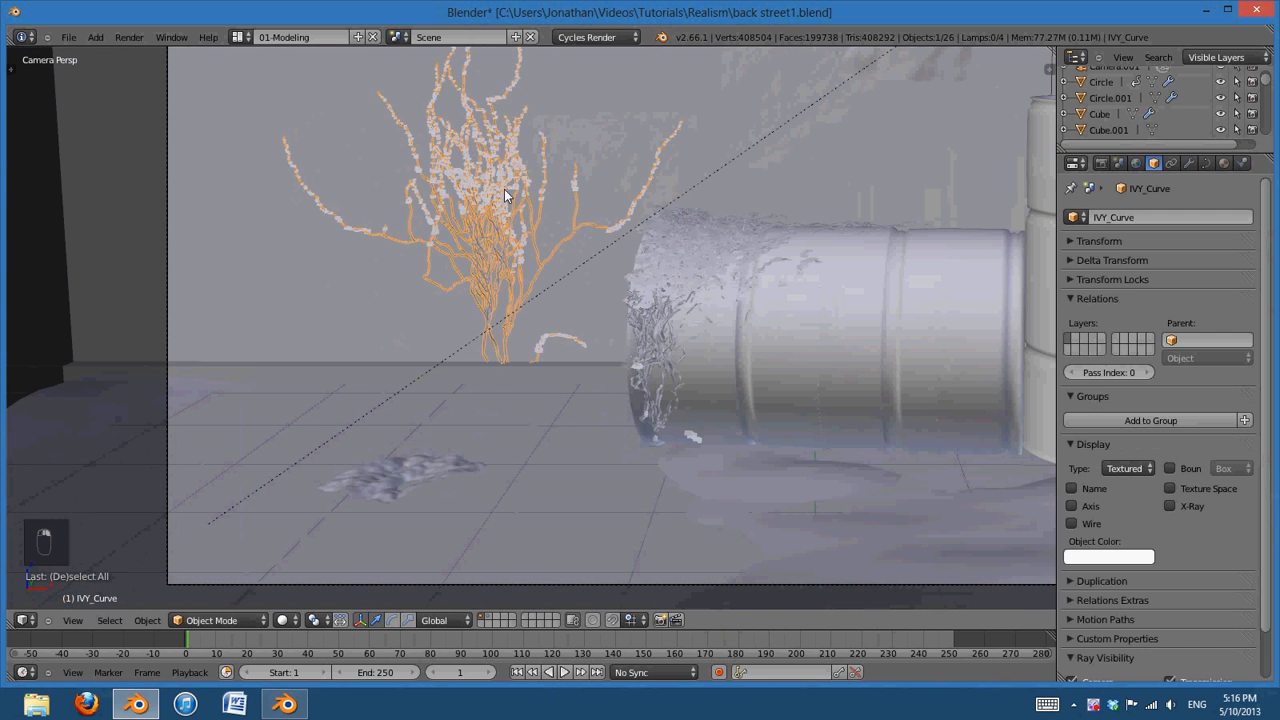
shift+right_click(522, 202)
key(z)
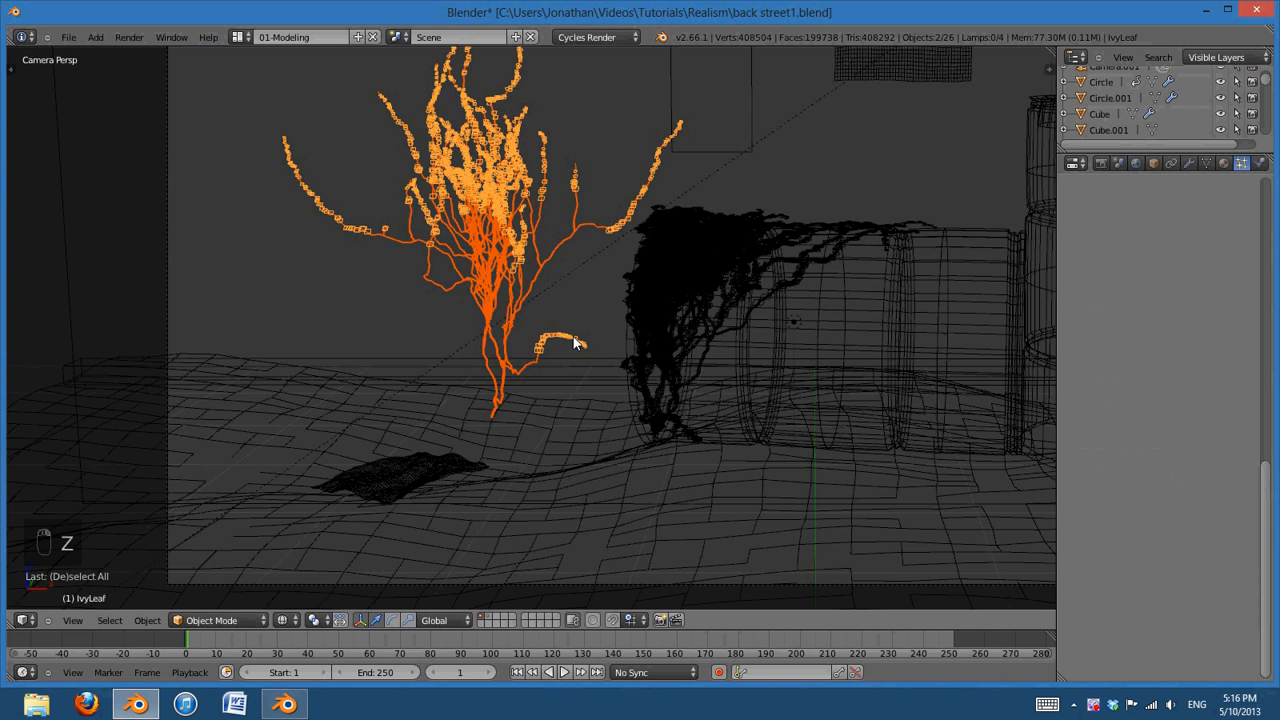
key(KP_1)
key(s)
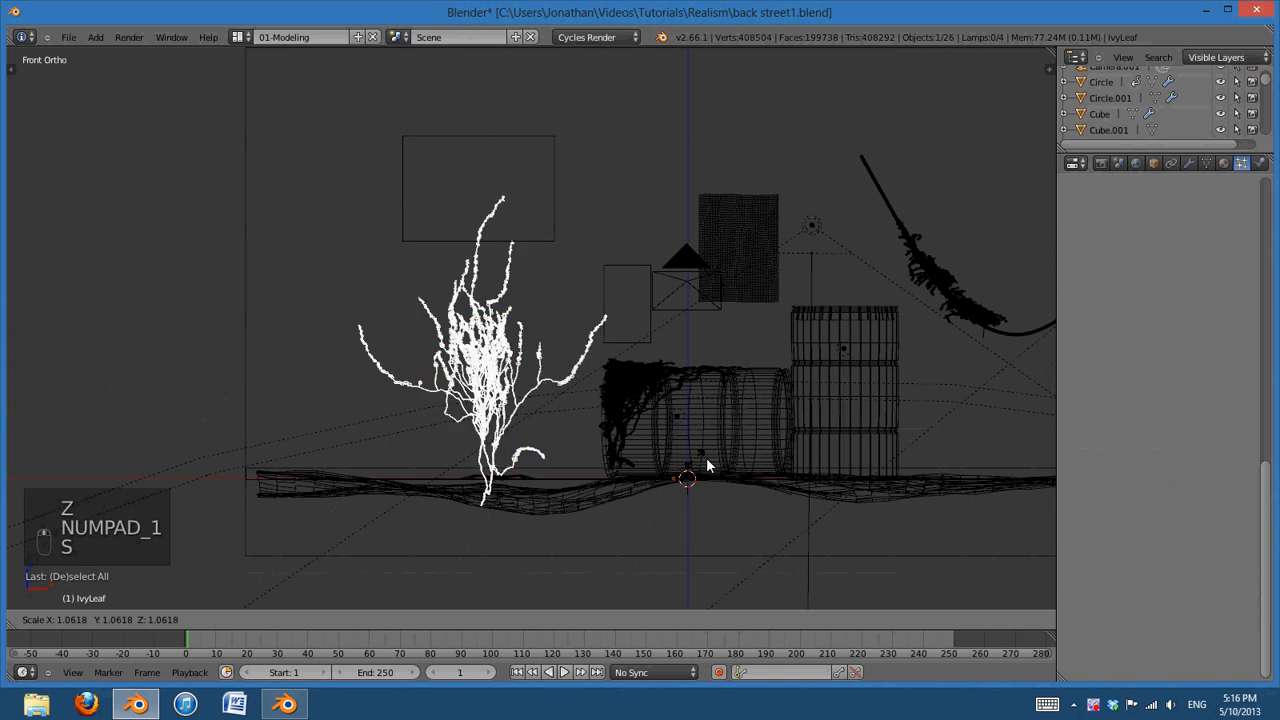
click(716, 457)
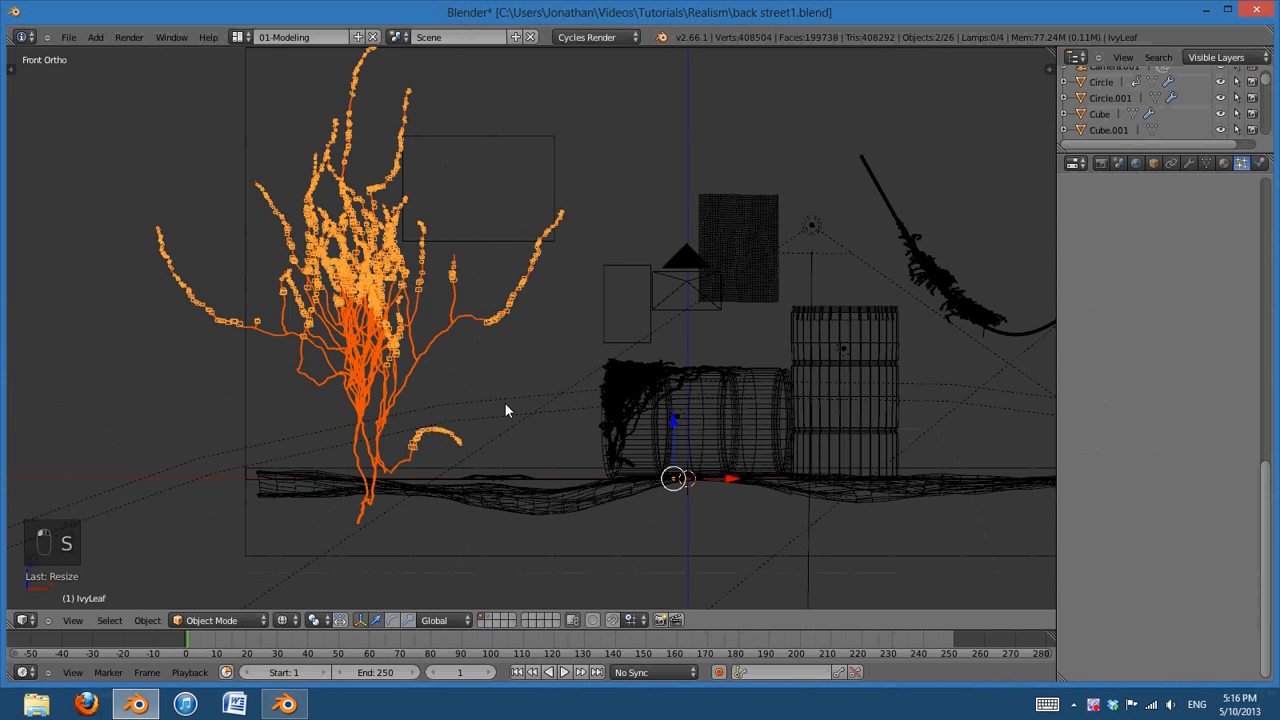
Shift the enlarged ivy sideways toward the fallen barrel and check its placement through the camera
key(g)
click(588, 432)
key(KP_0)
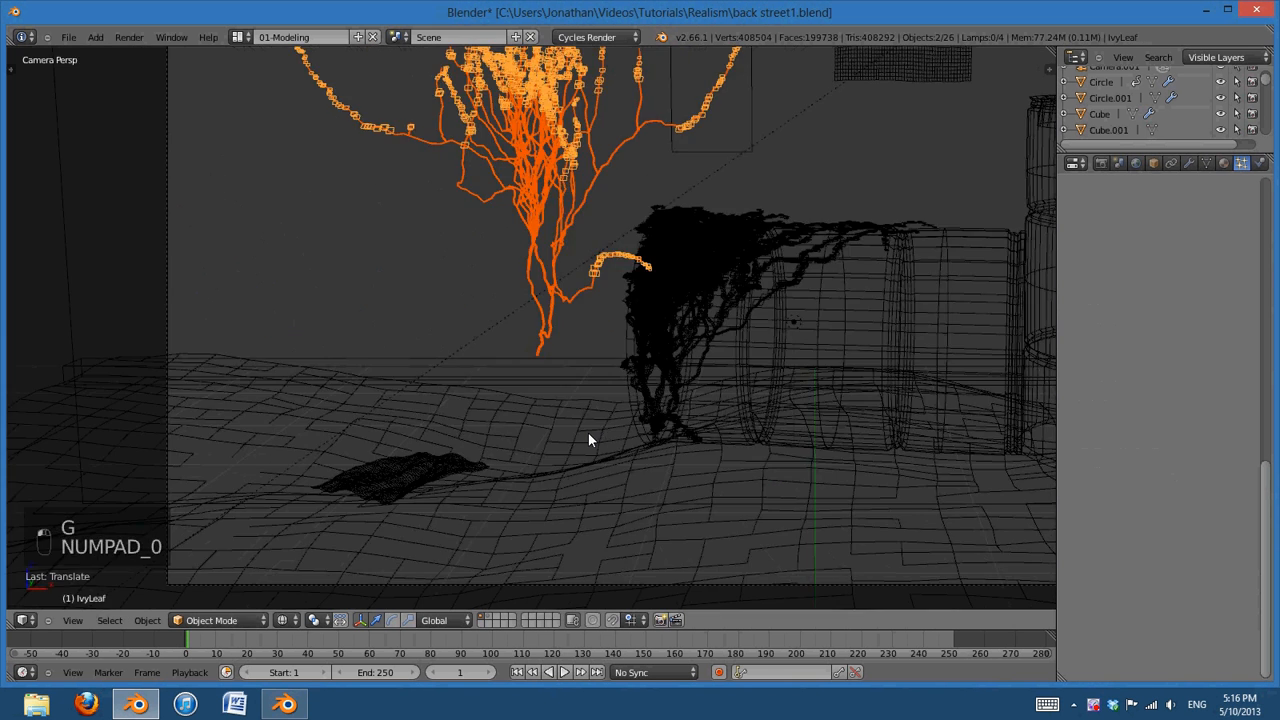
key(z)
key(z)
In the side view, move the enlarged ivy along the Y axis from behind the wall to just in front of it
key(KP_3)
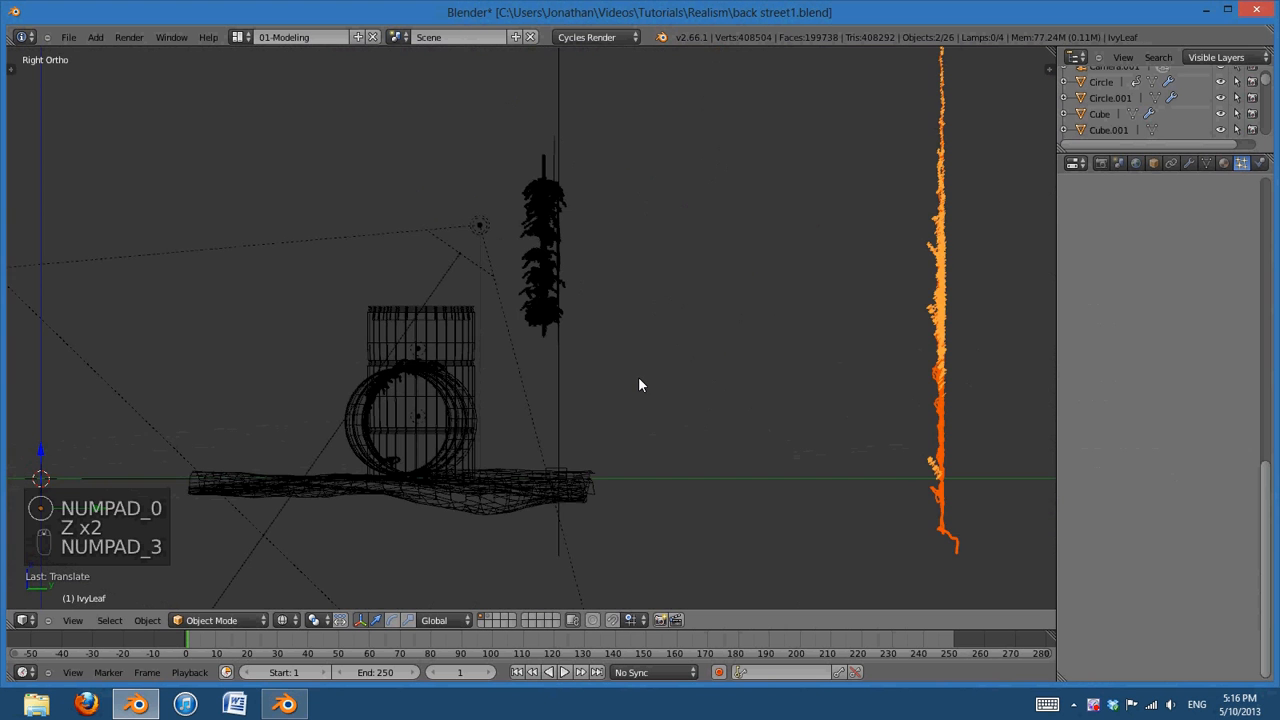
scroll(705, 400, down, 5)
scroll(707, 396, up, 1)
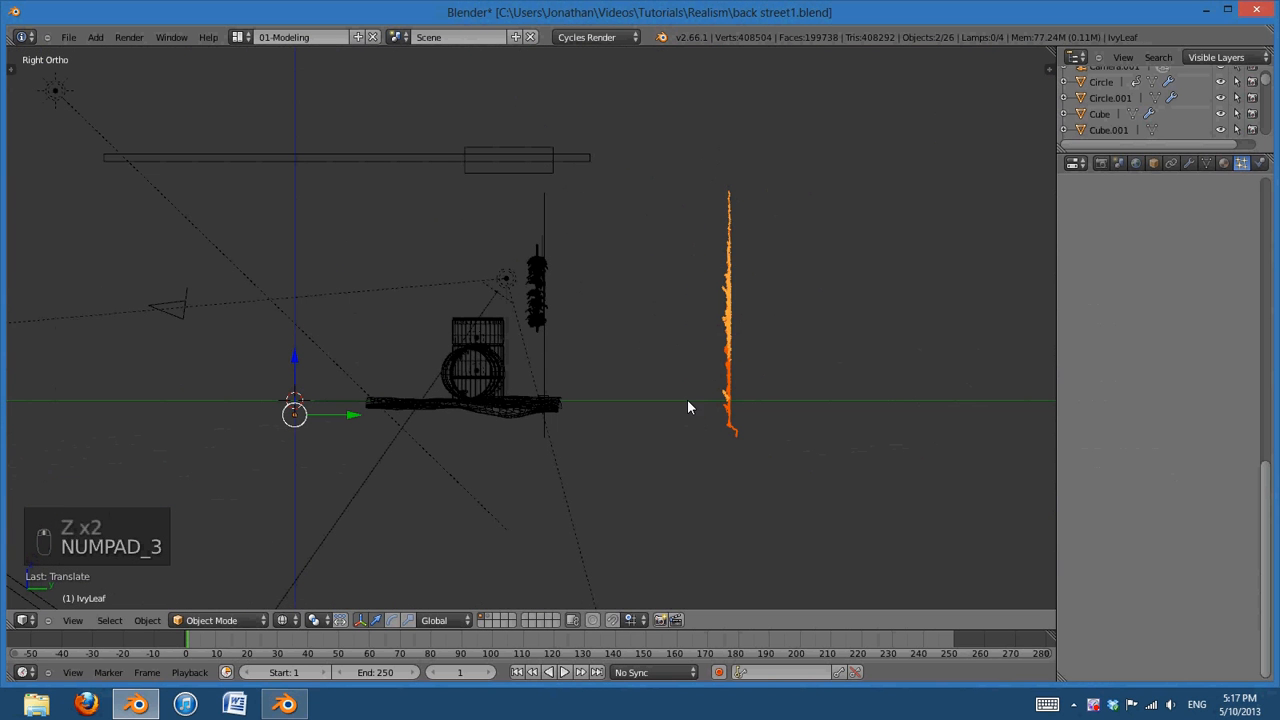
drag(369, 419, 178, 413)
scroll(540, 480, up, 8)
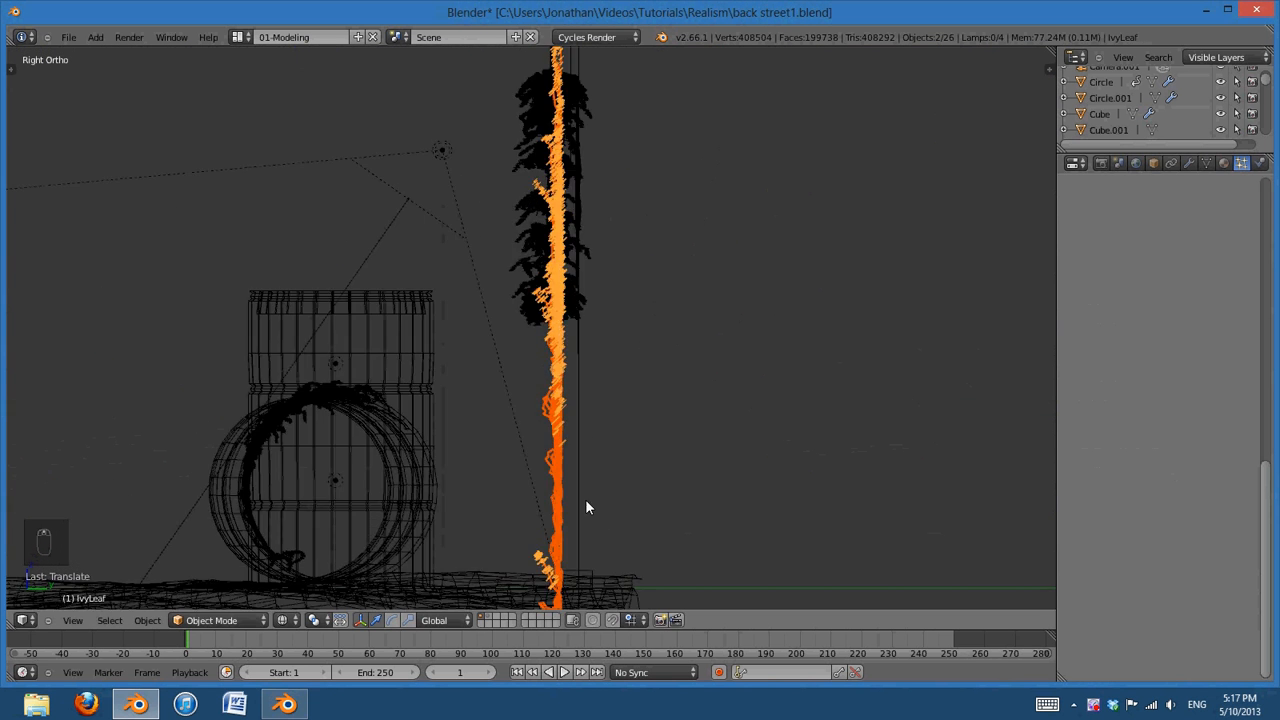
Nudge the ivy closer to the wall plane in the side view
shift+middle_drag(656, 472, 568, 397)
key(g)
key(x)
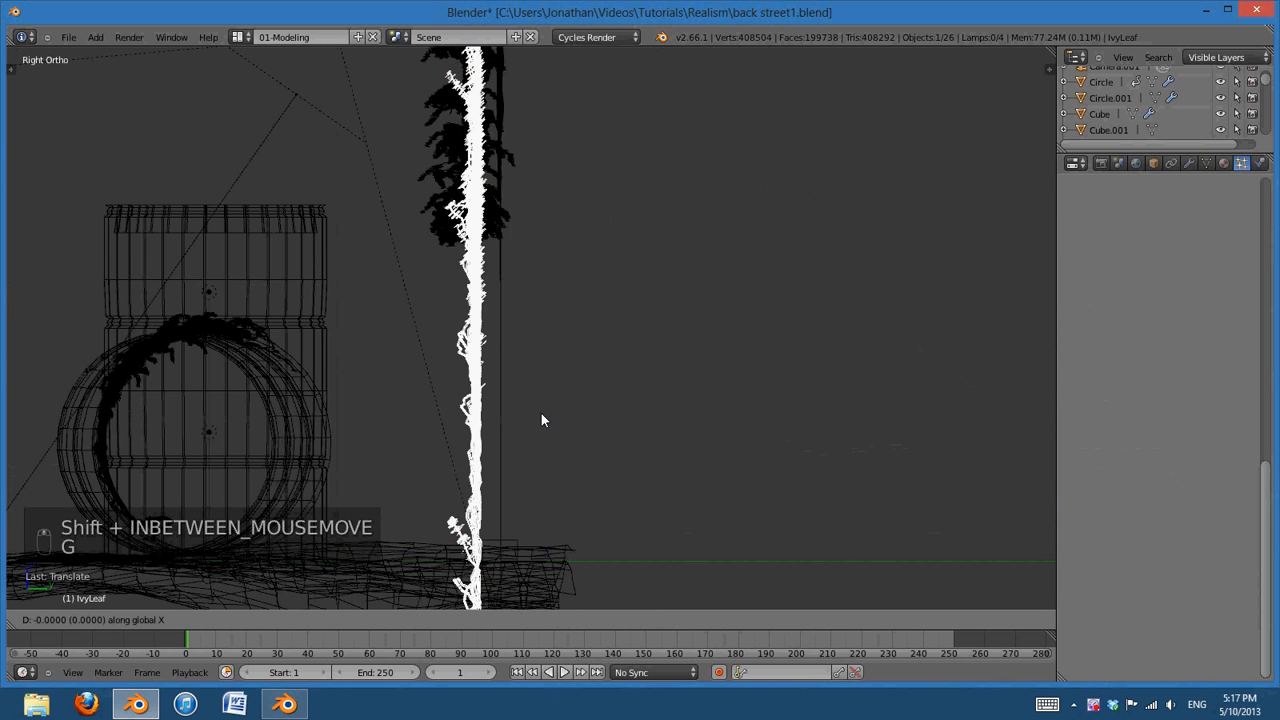
click(553, 418)
scroll(551, 428, down, 4)
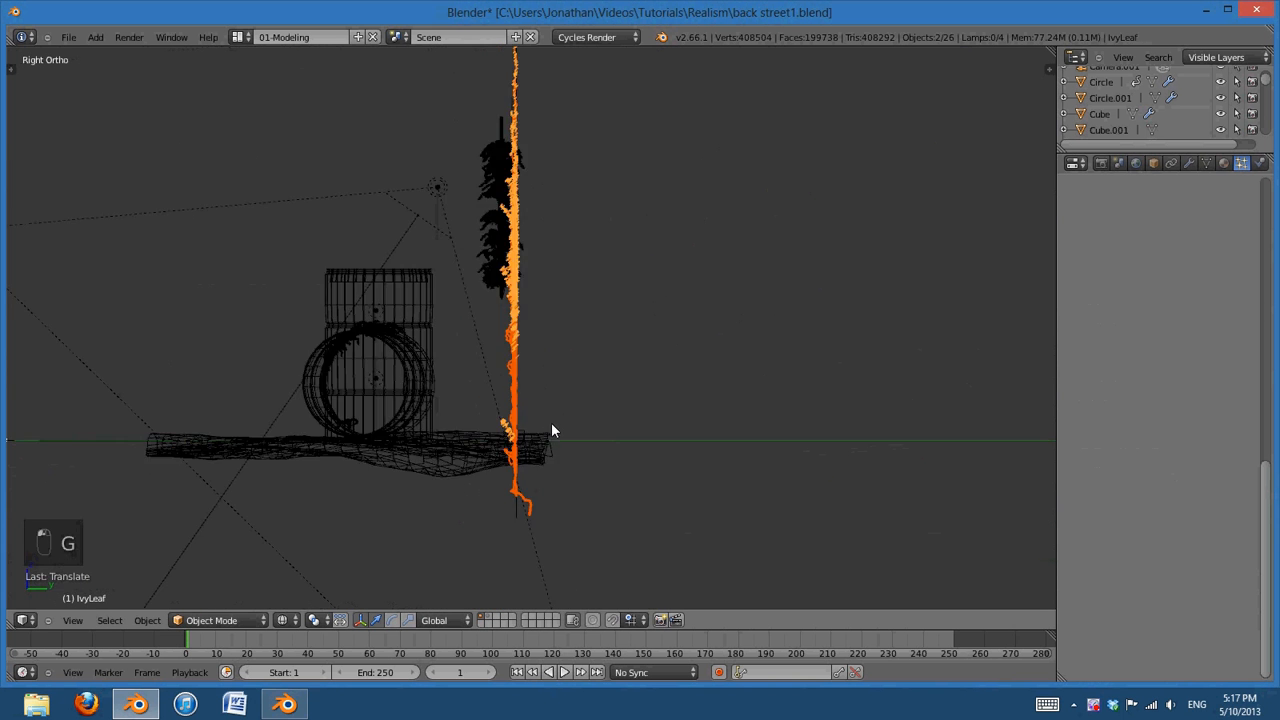
Restore solid shading, shift the ivy slightly along the Y axis off the wall and check it through the camera
key(z)
mouse_move(549, 462)
middle_down()
mouse_move(616, 473)
mouse_move(697, 447)
middle_up()
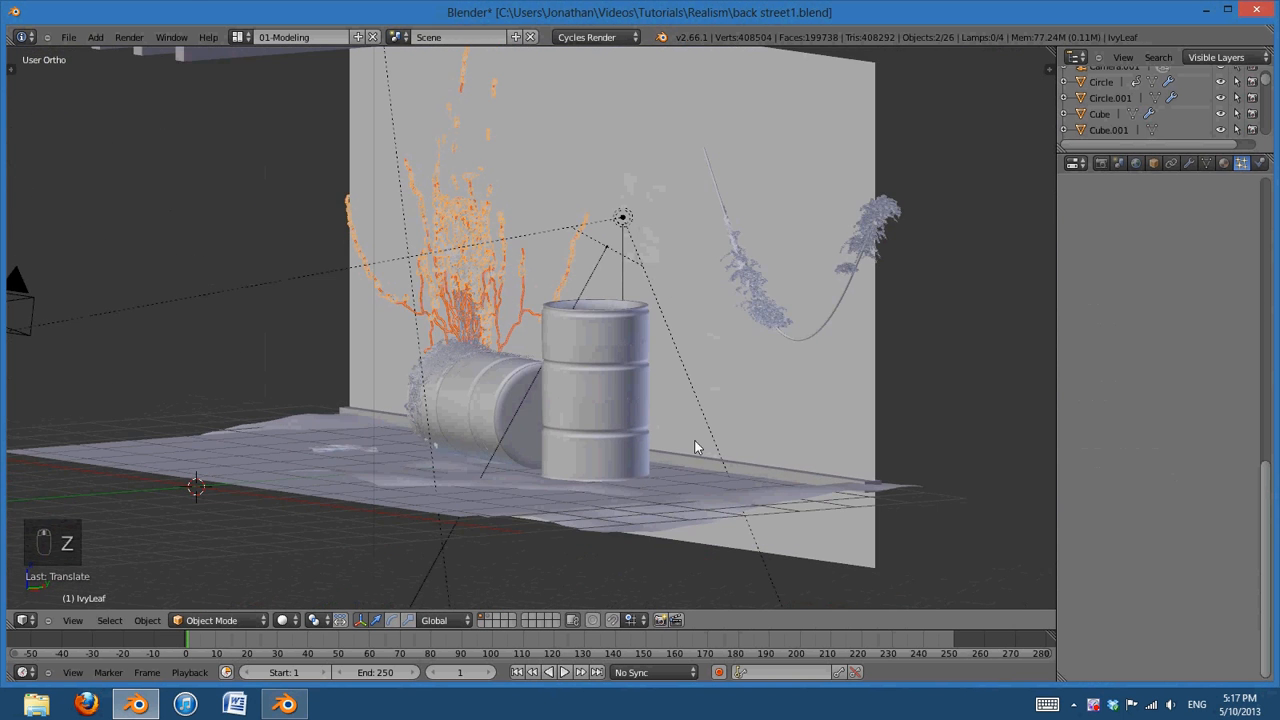
key(g)
key(y)
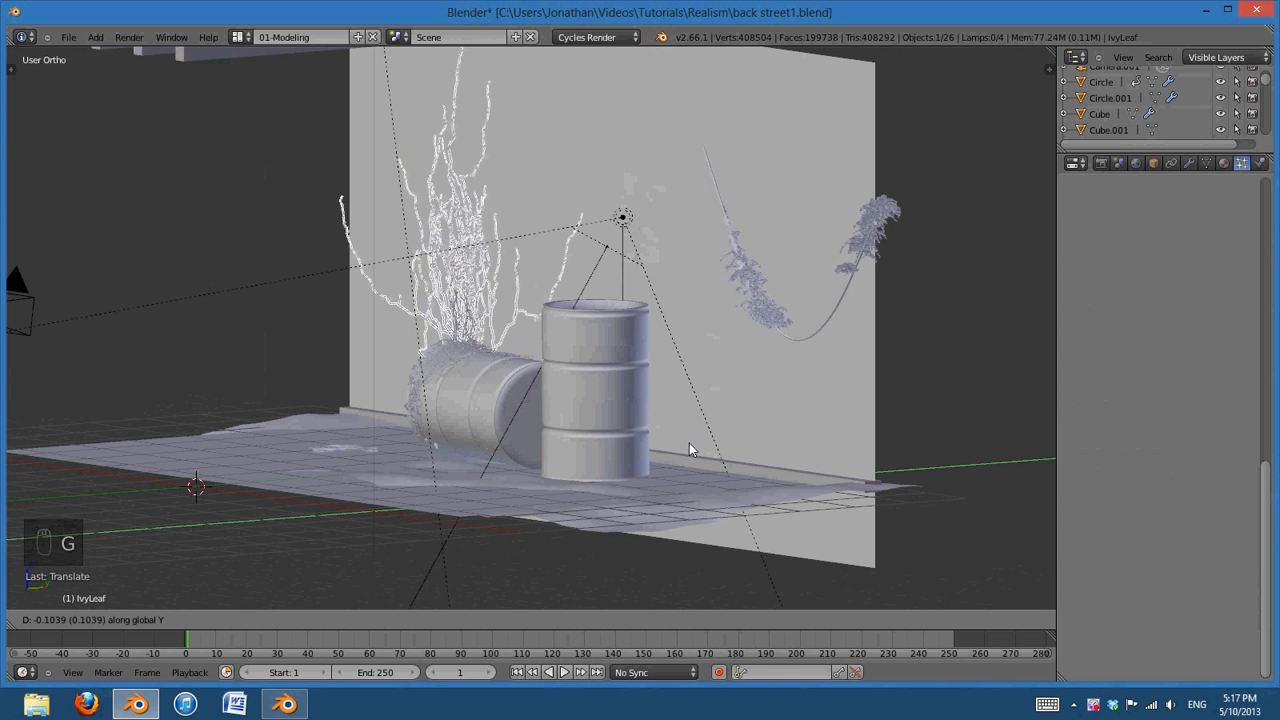
click(691, 441)
key(KP_0)
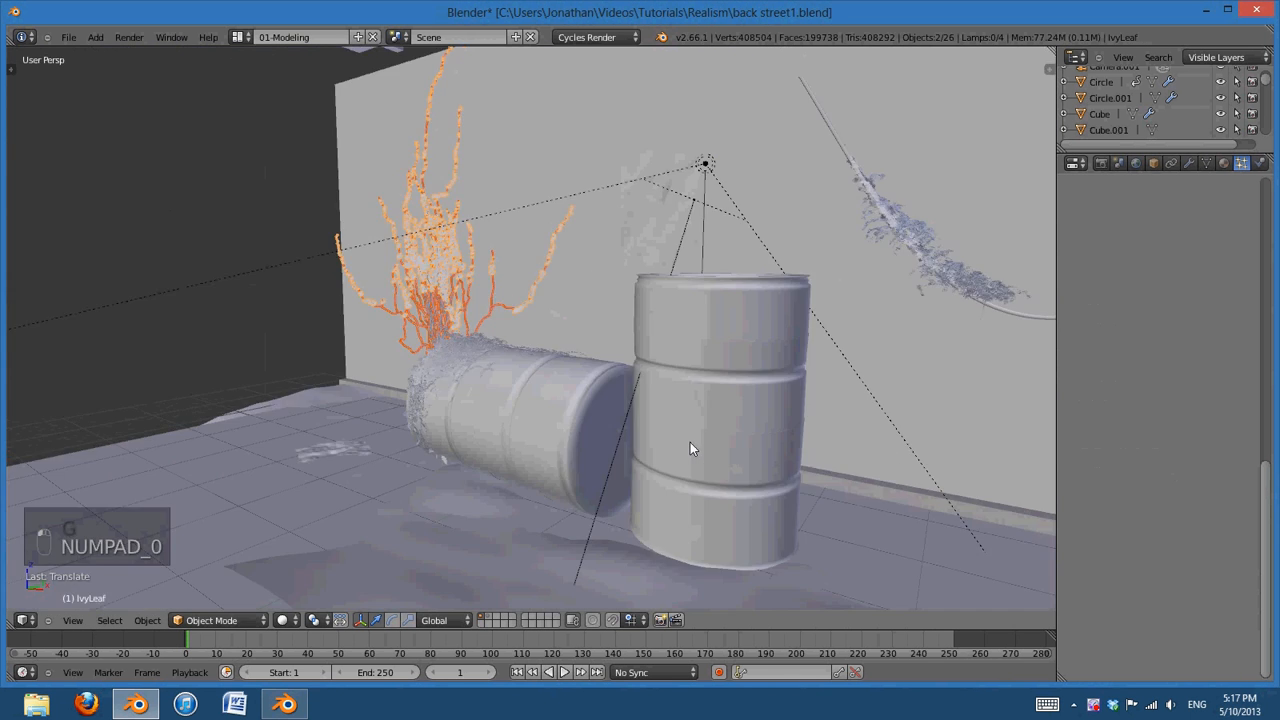
shift+middle_drag(739, 309, 650, 371)
scroll(708, 393, up, 1)
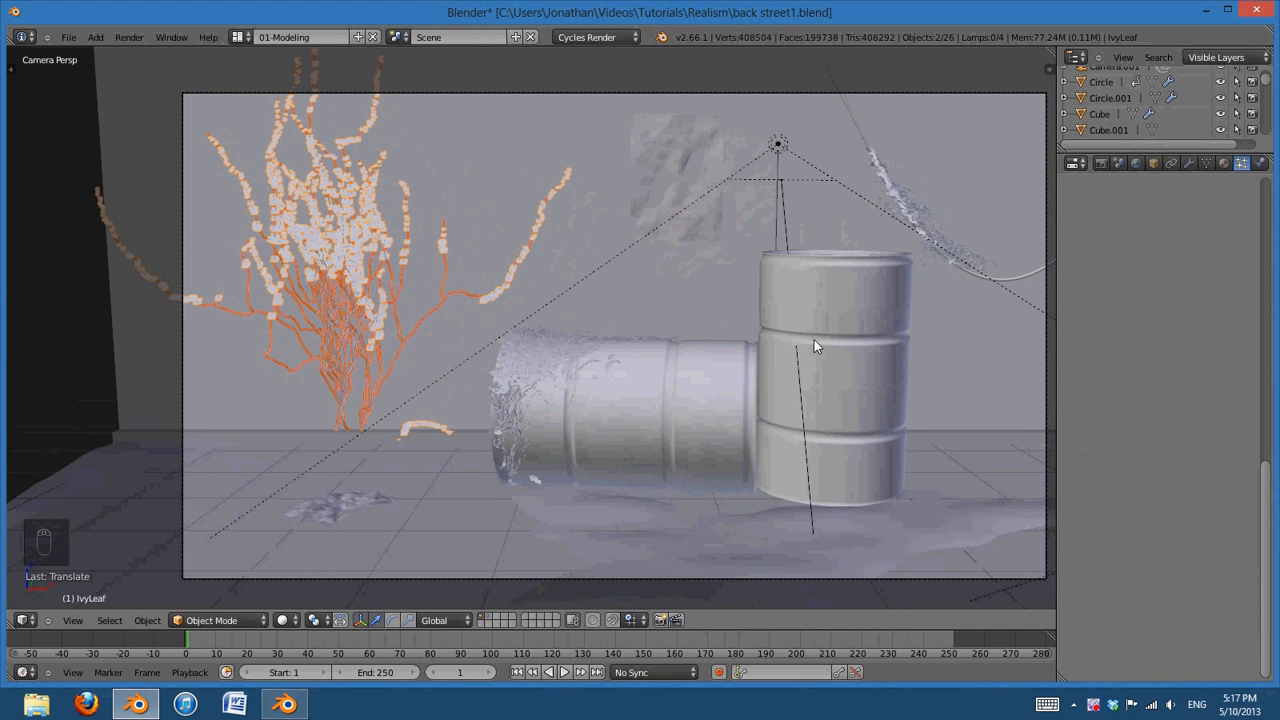
Slide the ivy along the X axis farther from the fallen barrel, bring it slightly back and deselect everything
shift+middle_drag(816, 339, 793, 339)
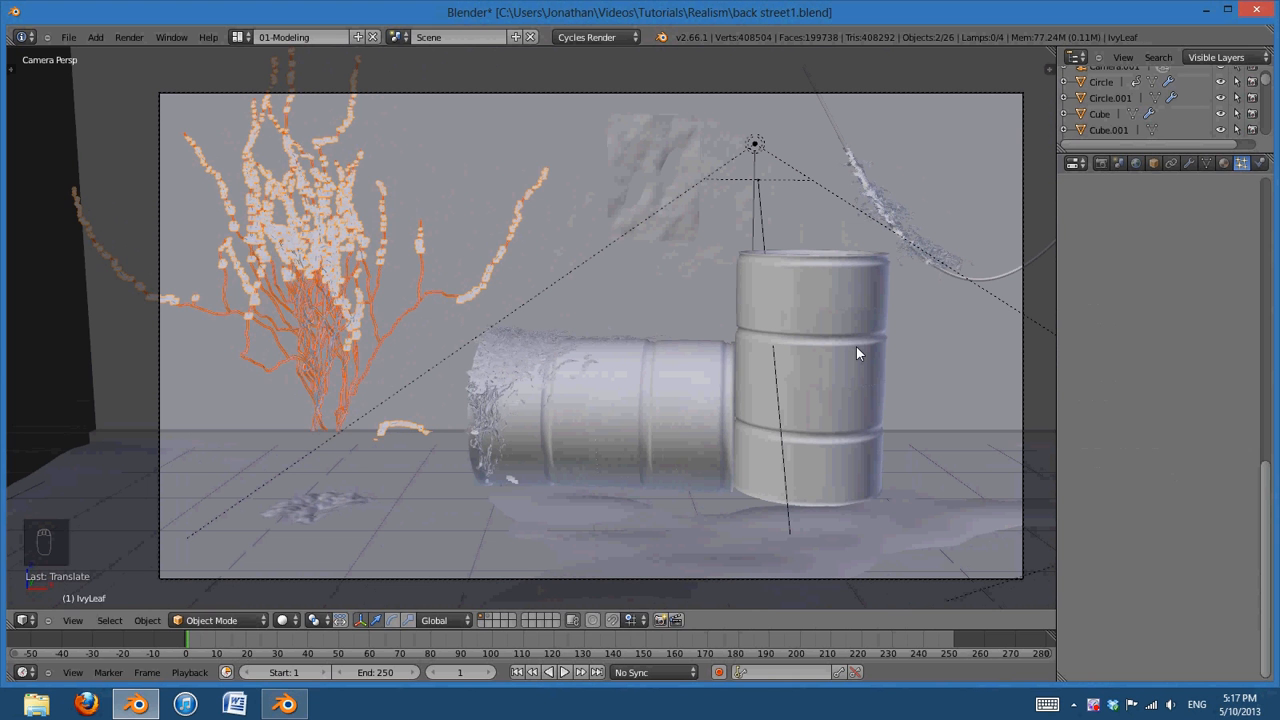
key(s)
right_click(802, 346)
key(g)
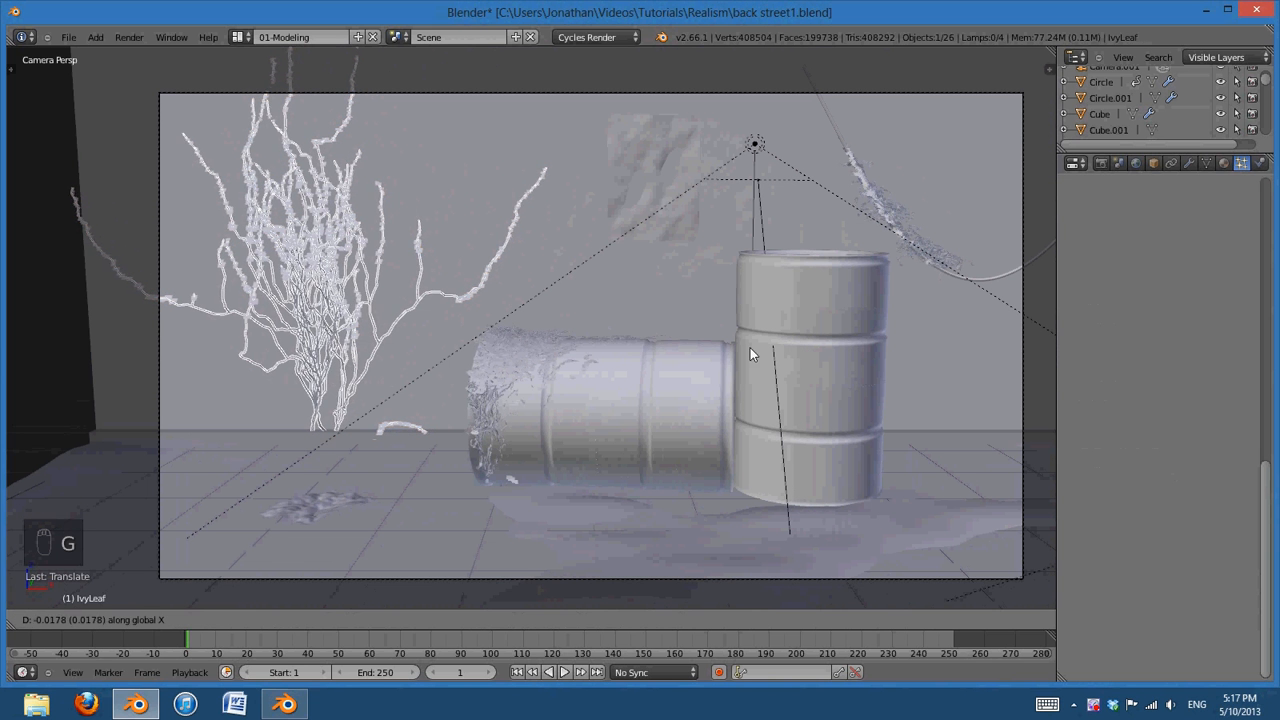
click(135, 375)
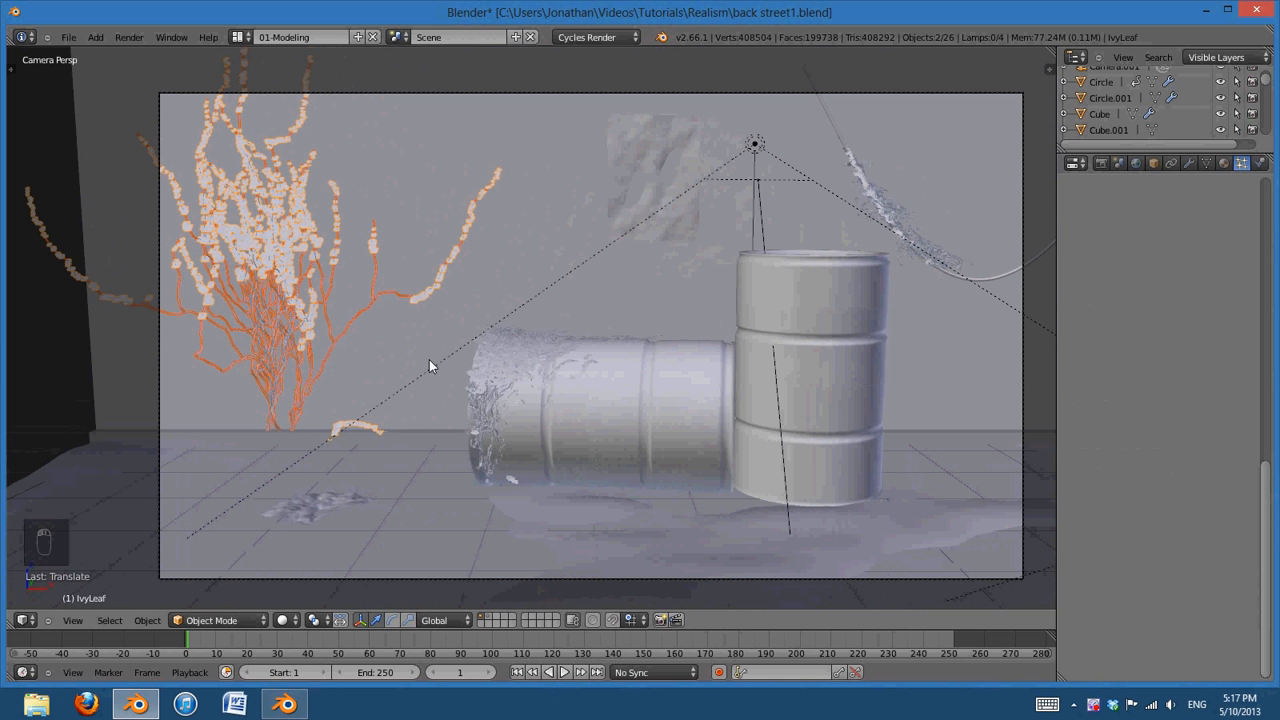
key(g)
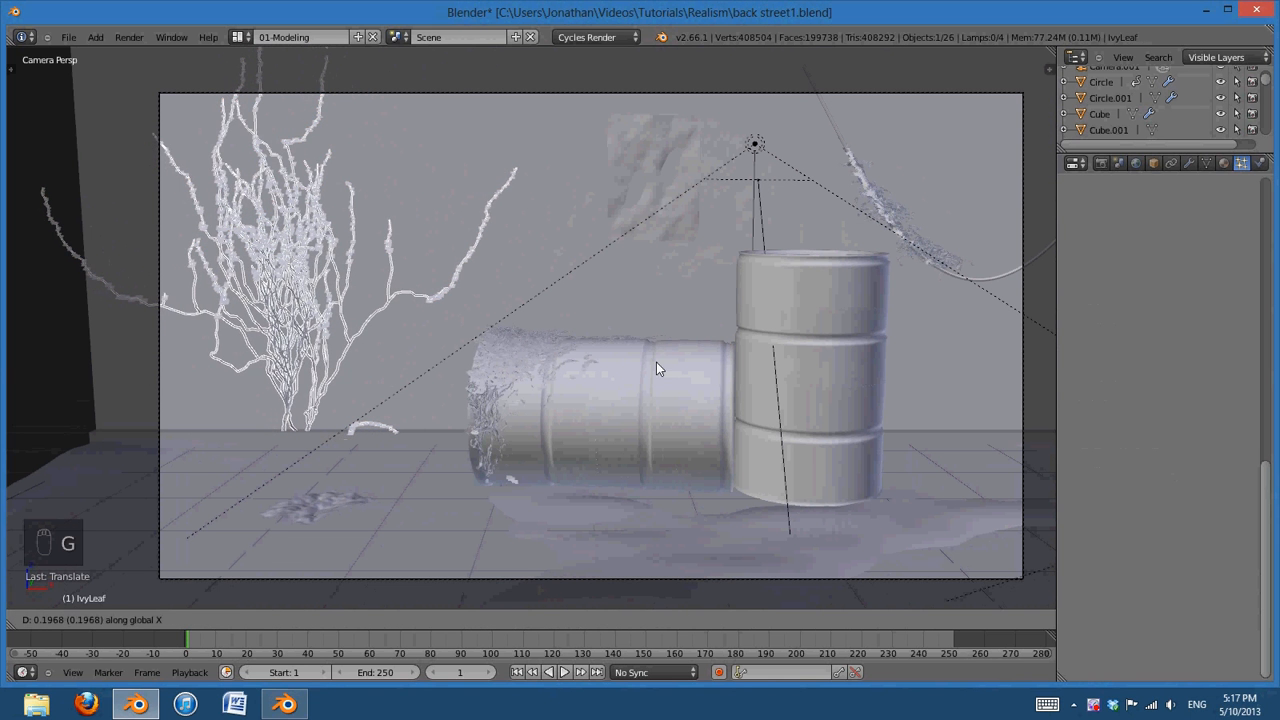
click(656, 362)
key(a)
Inspect the wall ivy and the ivy on the fallen barrel up close through the camera
shift+middle_drag(850, 352, 929, 378)
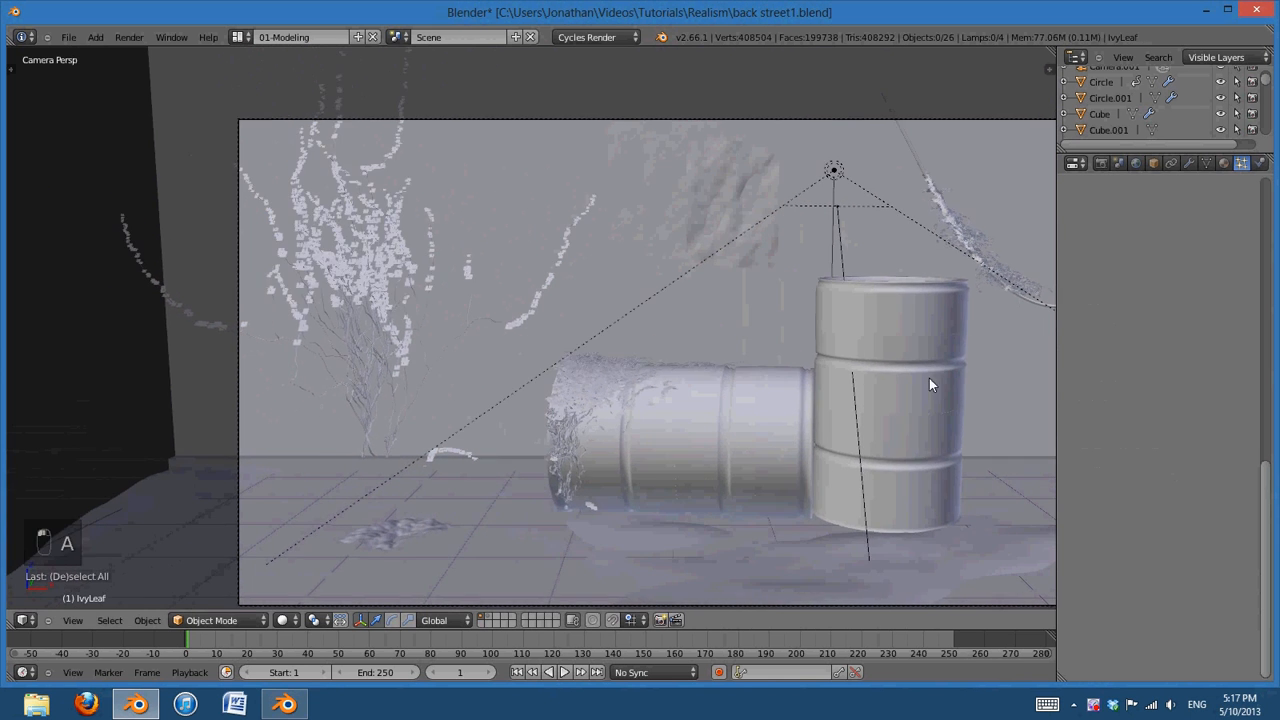
scroll(535, 425, up, 3)
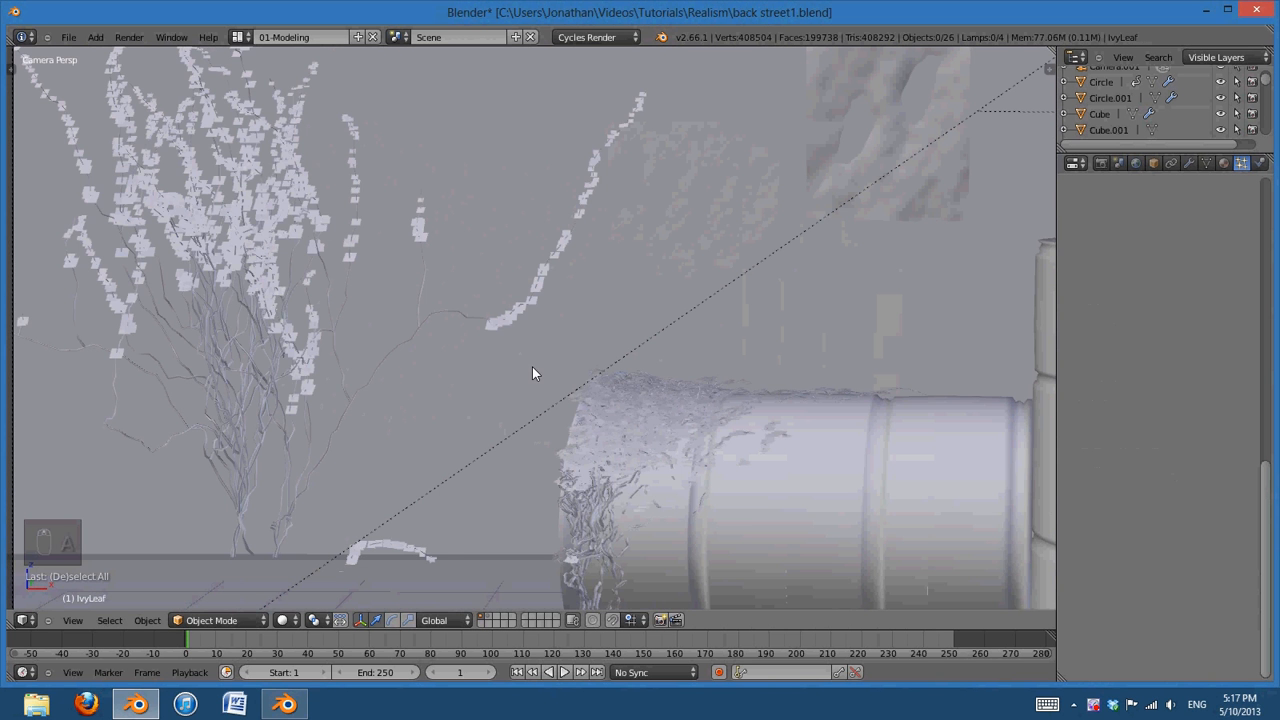
scroll(532, 367, up, 4)
shift+middle_drag(542, 369, 864, 381)
scroll(591, 383, down, 6)
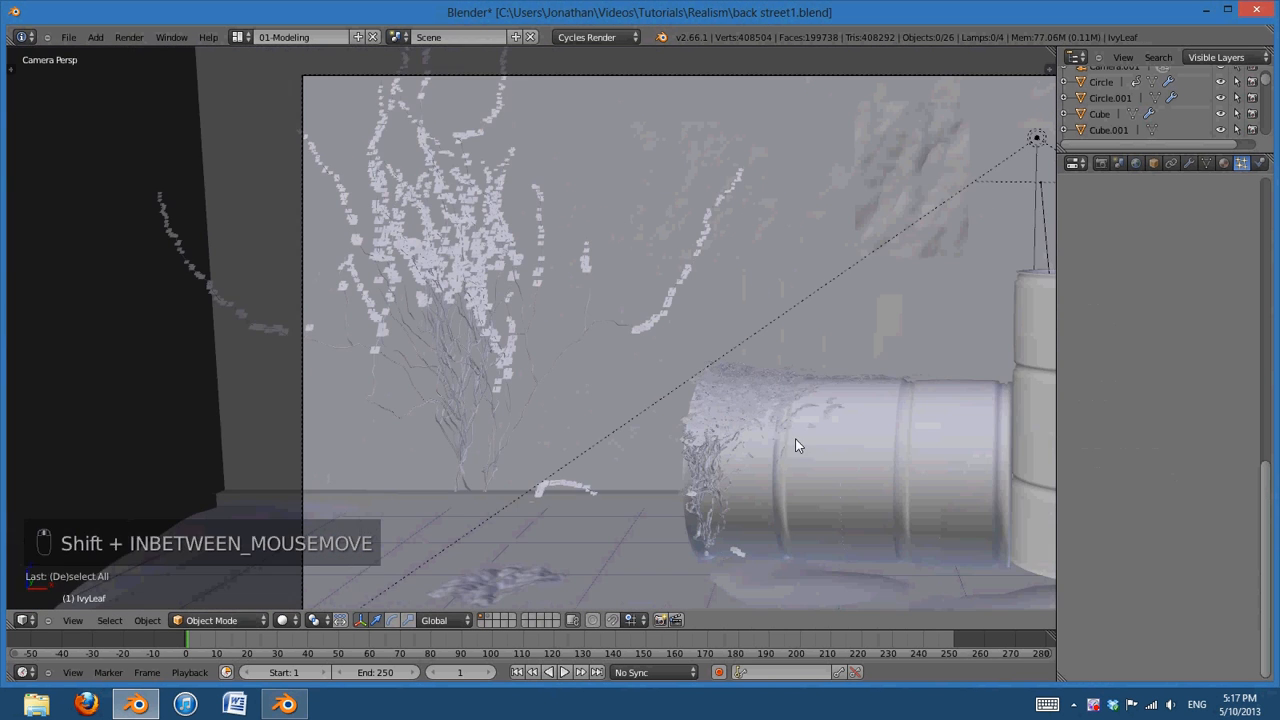
shift+middle_drag(795, 445, 484, 379)
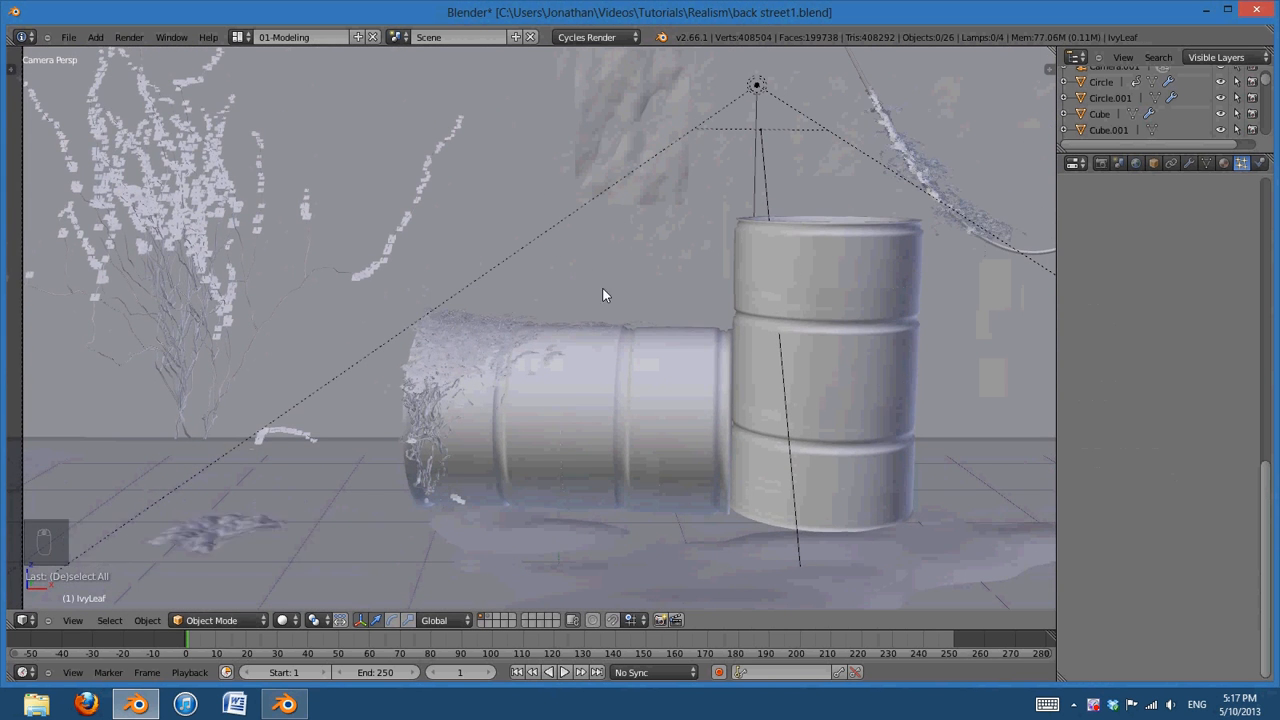
shift+middle_drag(602, 295, 623, 316)
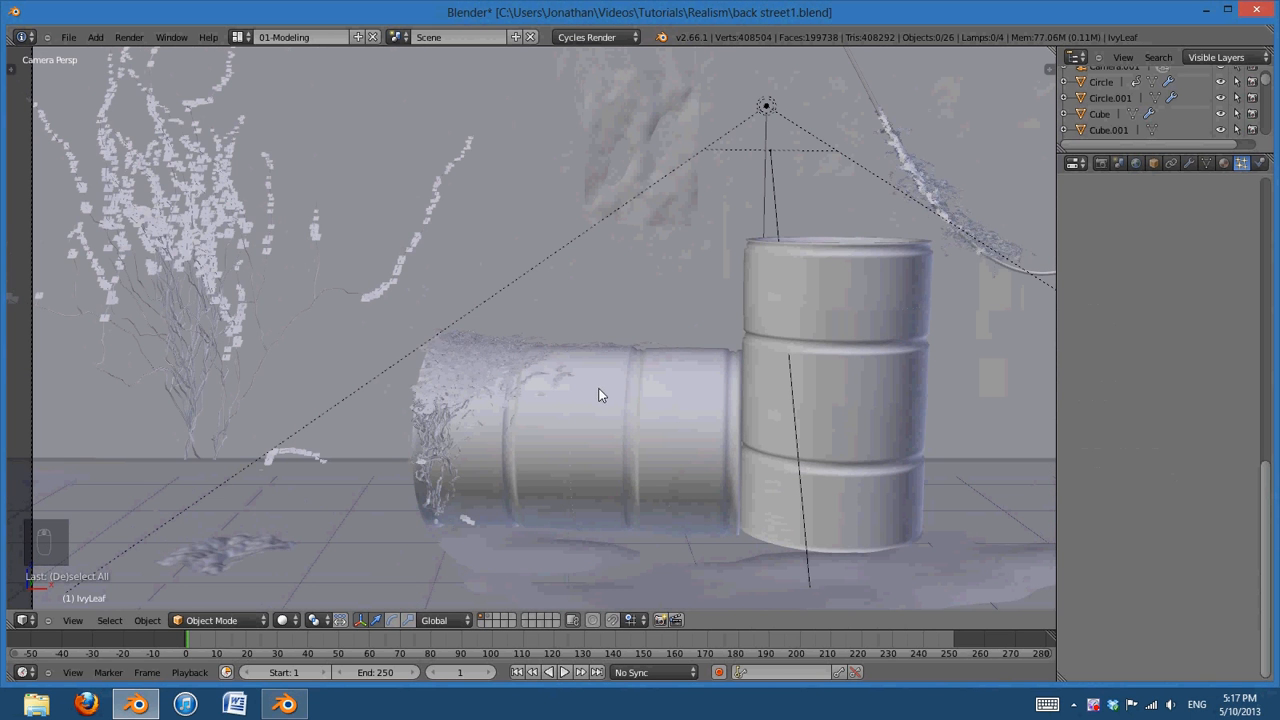
shift+middle_drag(457, 349, 810, 585)
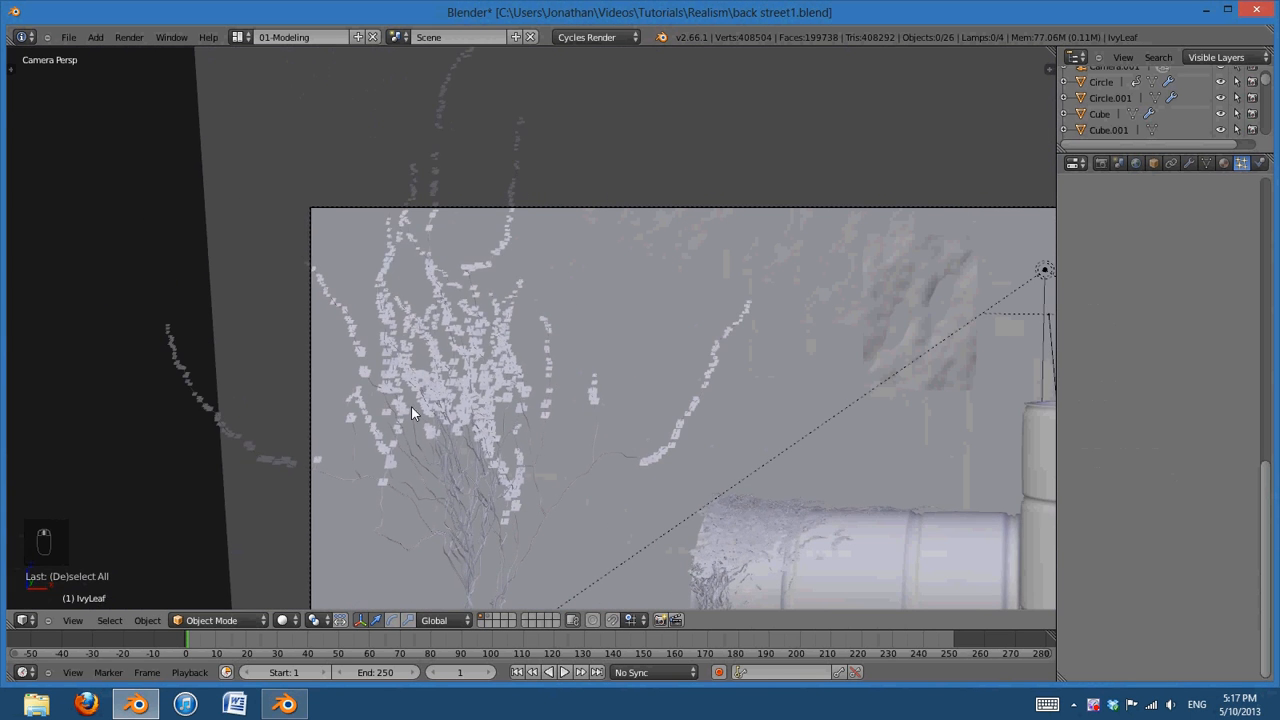
Delete the leaves of the wall ivy, keeping its branches
right_click(411, 413)
scroll(411, 413, up, 6)
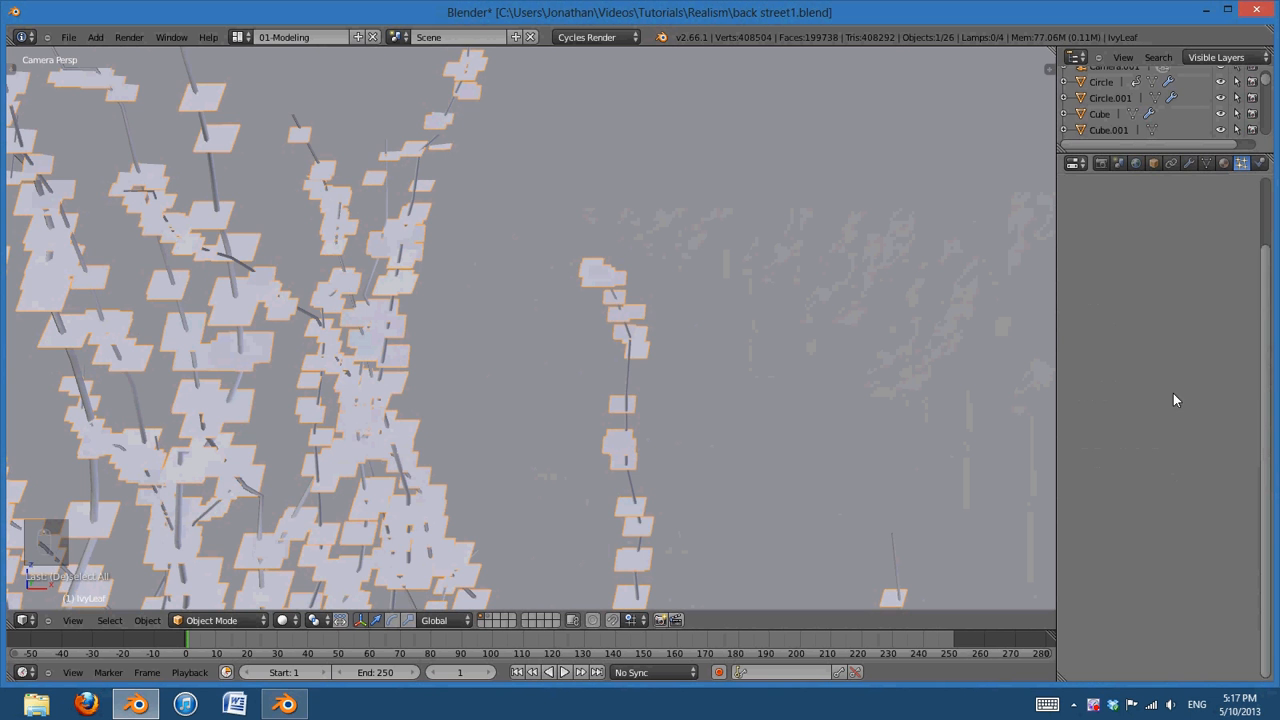
scroll(1173, 396, up, 3)
scroll(621, 403, down, 6)
shift+middle_drag(757, 470, 586, 309)
scroll(640, 318, down, 2)
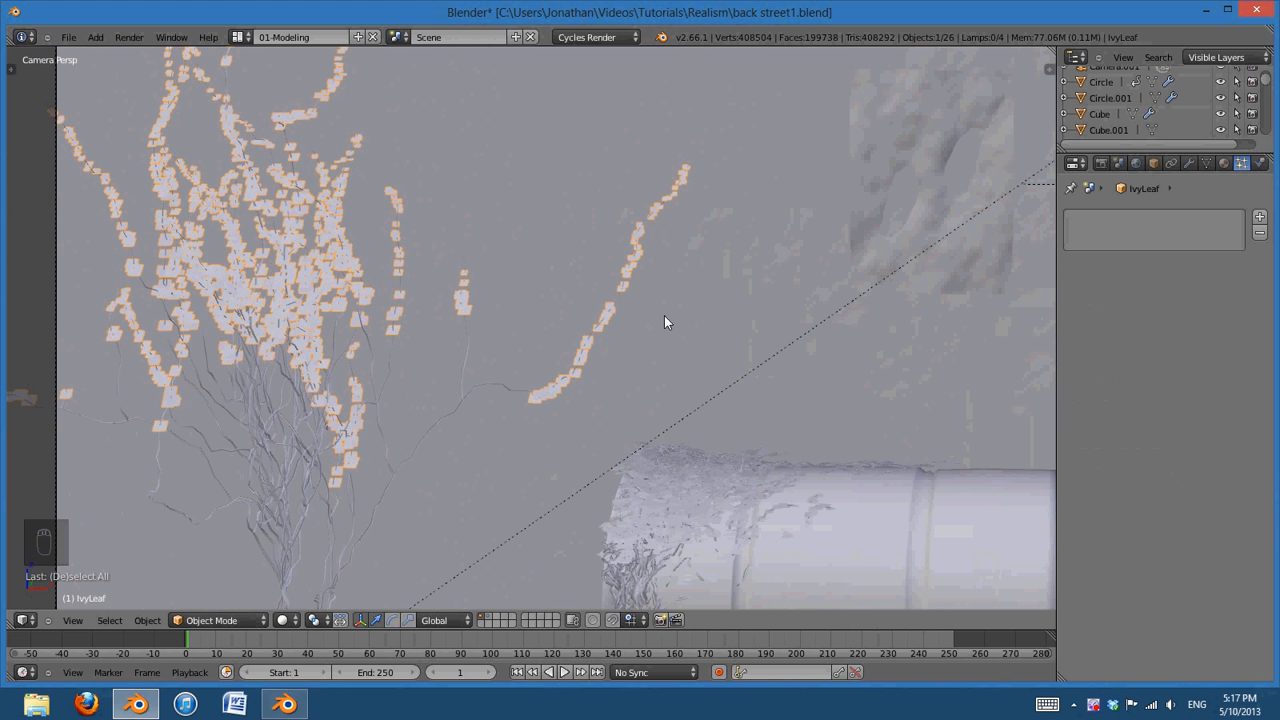
key(Delete)
click(664, 317)
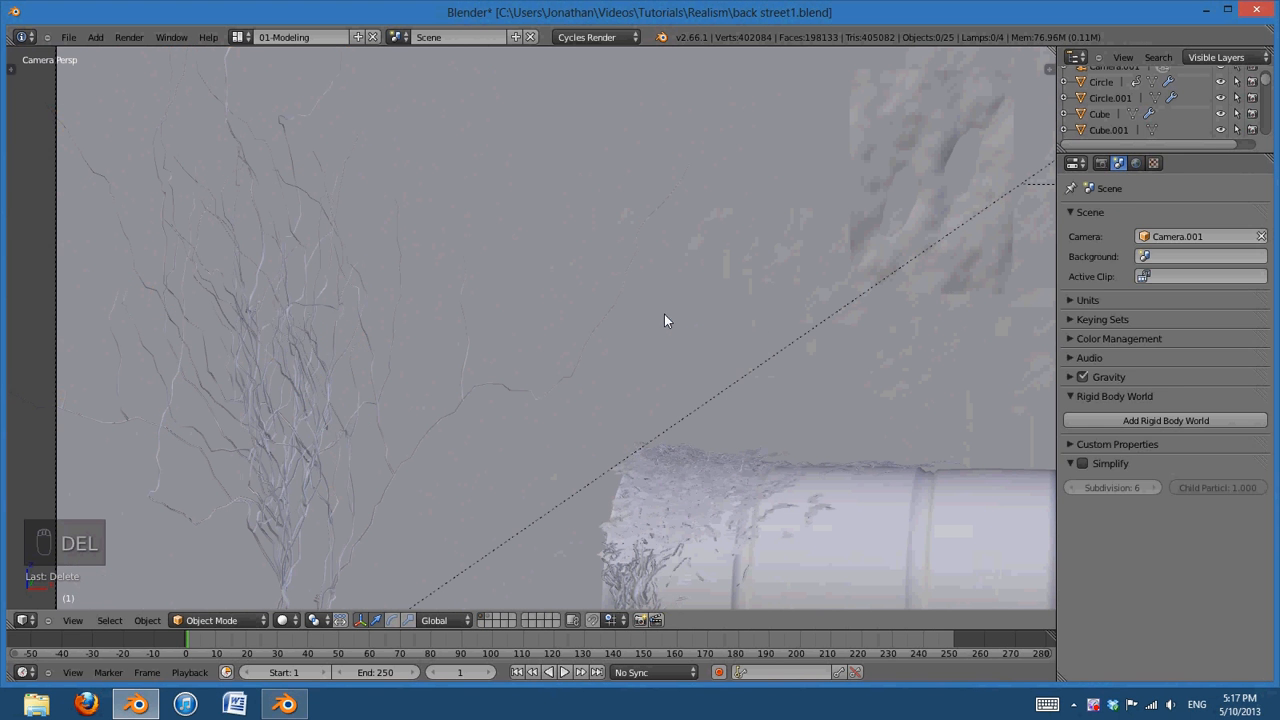
Delete the leaves of the ivy growing on the fallen barrel, keeping its branches
right_click(494, 386)
scroll(594, 363, down, 4)
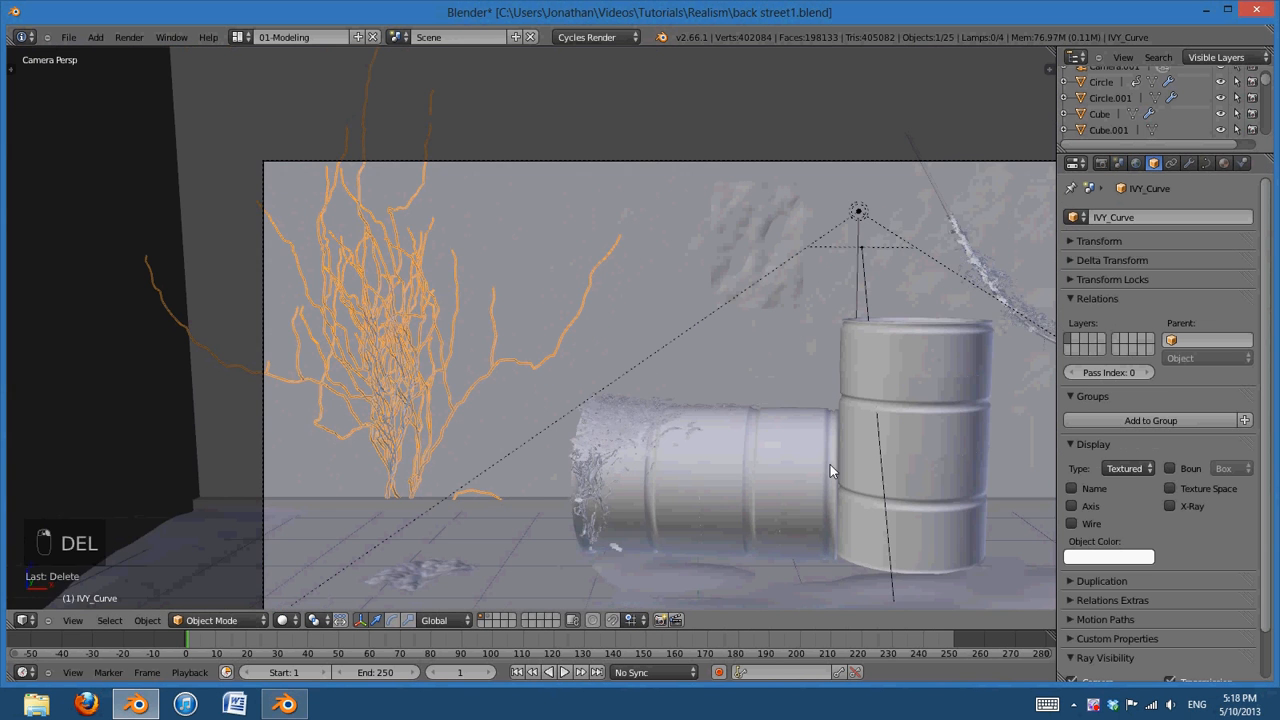
scroll(740, 340, up, 4)
right_click(534, 258)
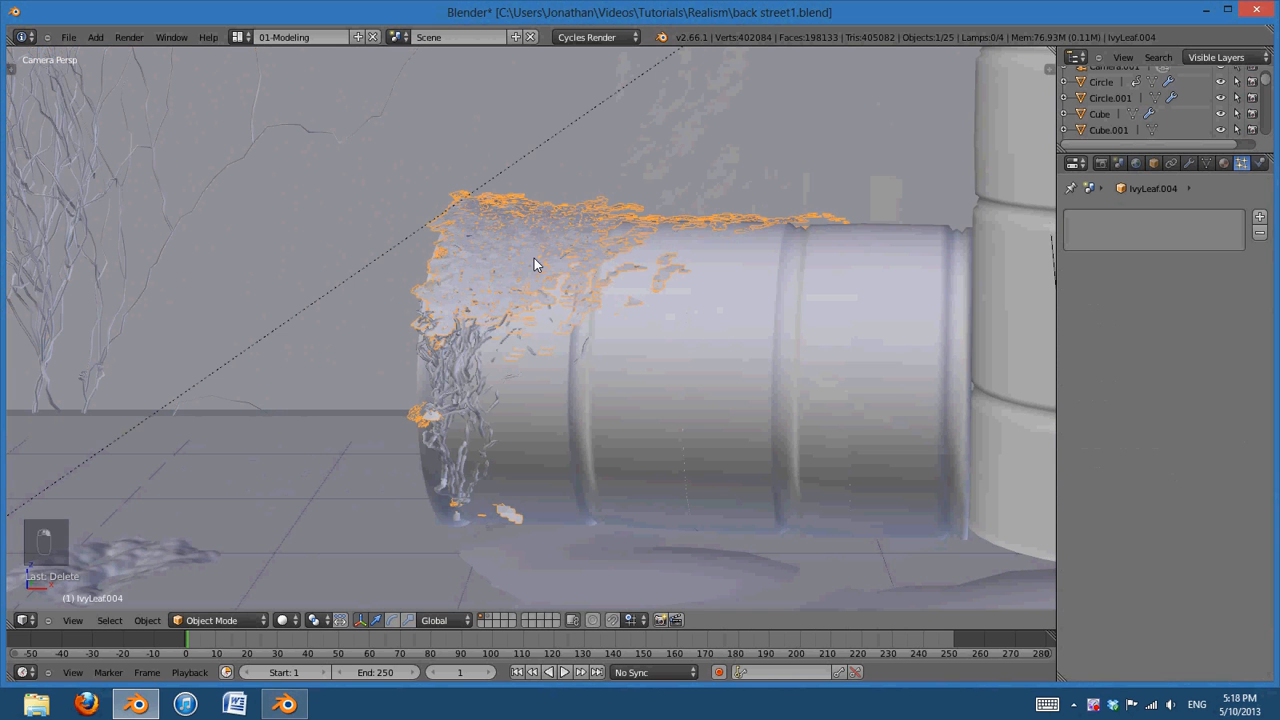
key(Delete)
click(534, 258)
Select the ivy leaves on the hanging cable beside the upright barrel and examine them up close and through the camera
scroll(613, 273, down, 4)
shift+middle_drag(801, 299, 587, 382)
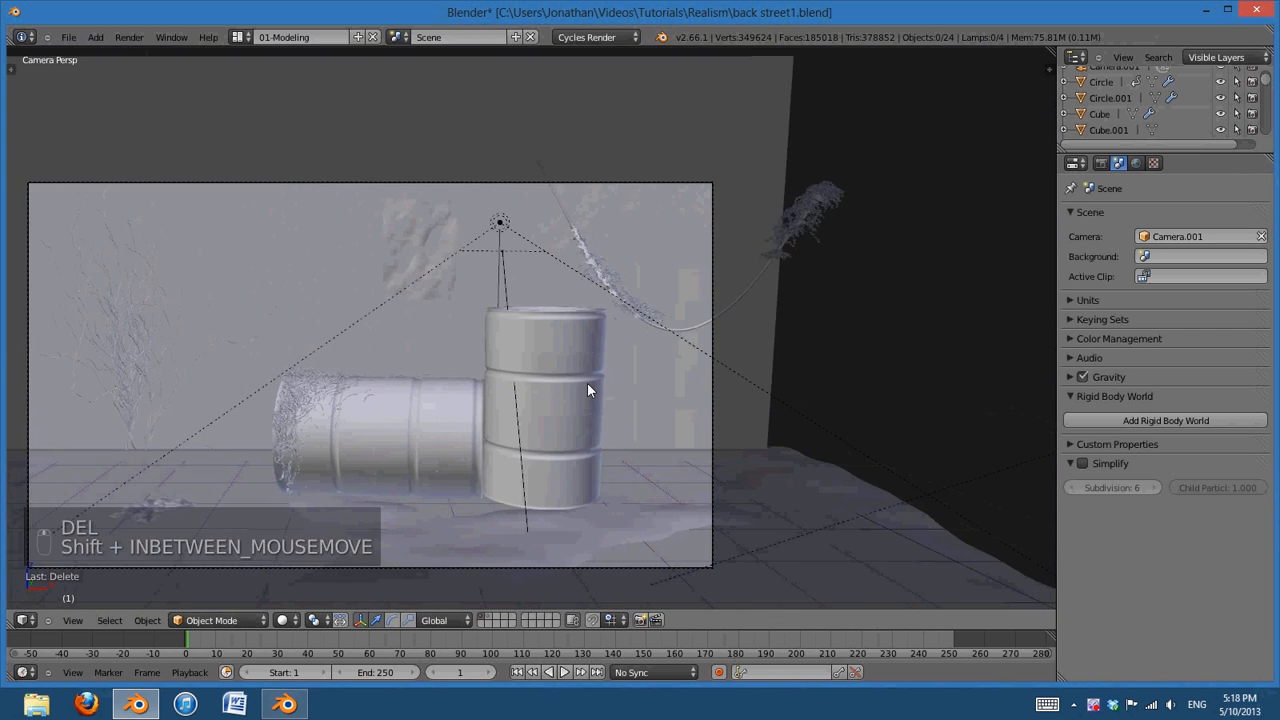
scroll(705, 341, up, 5)
shift+middle_drag(705, 341, 460, 409)
scroll(568, 403, up, 5)
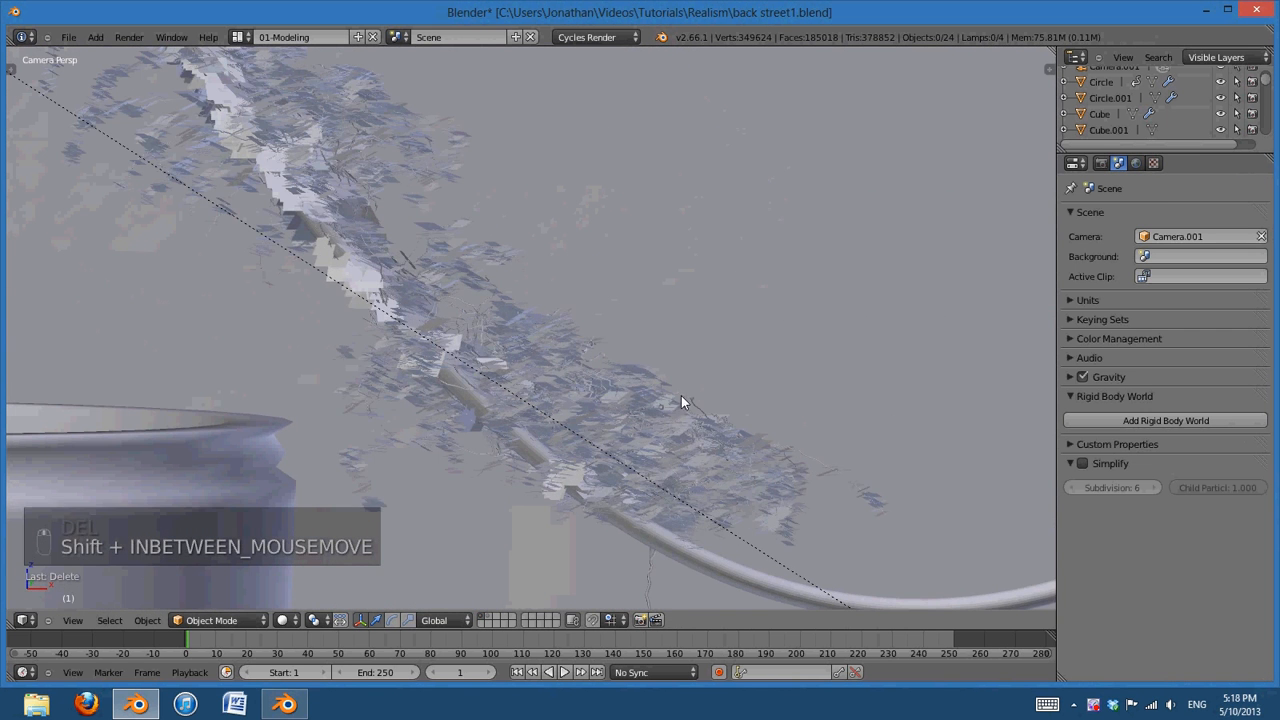
right_click(672, 409)
key(KP_Decimal)
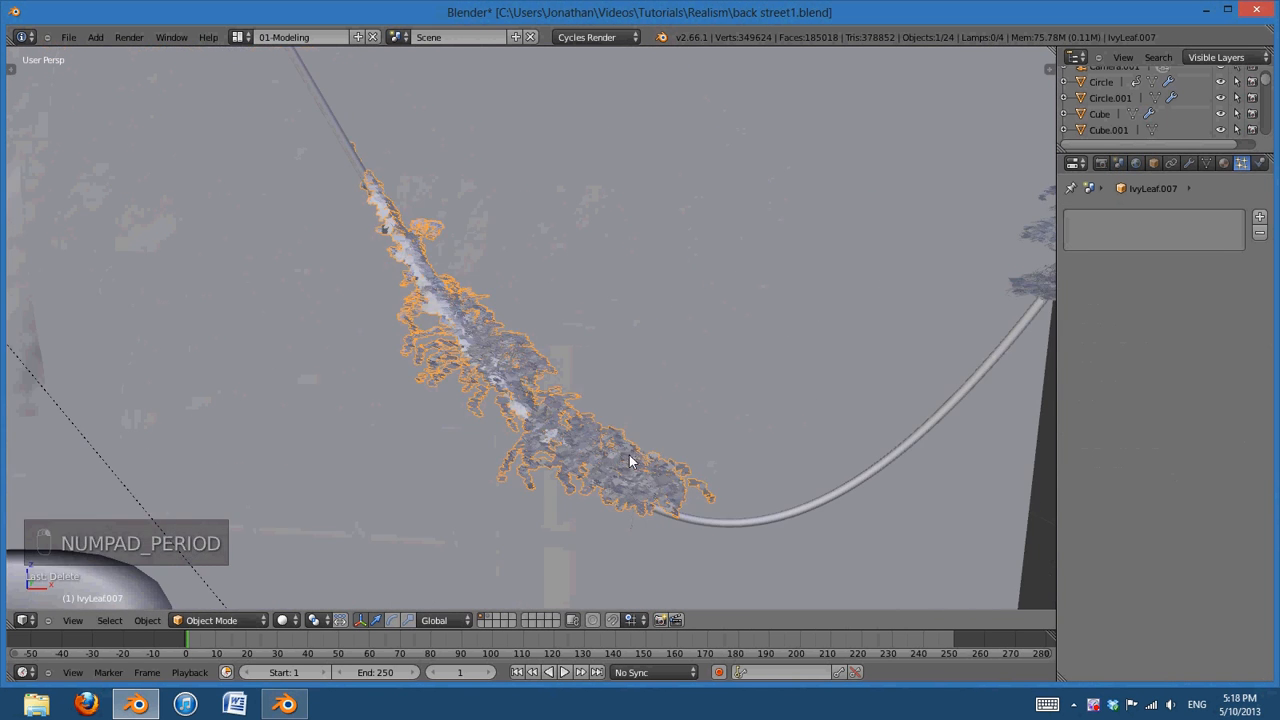
key(KP_0)
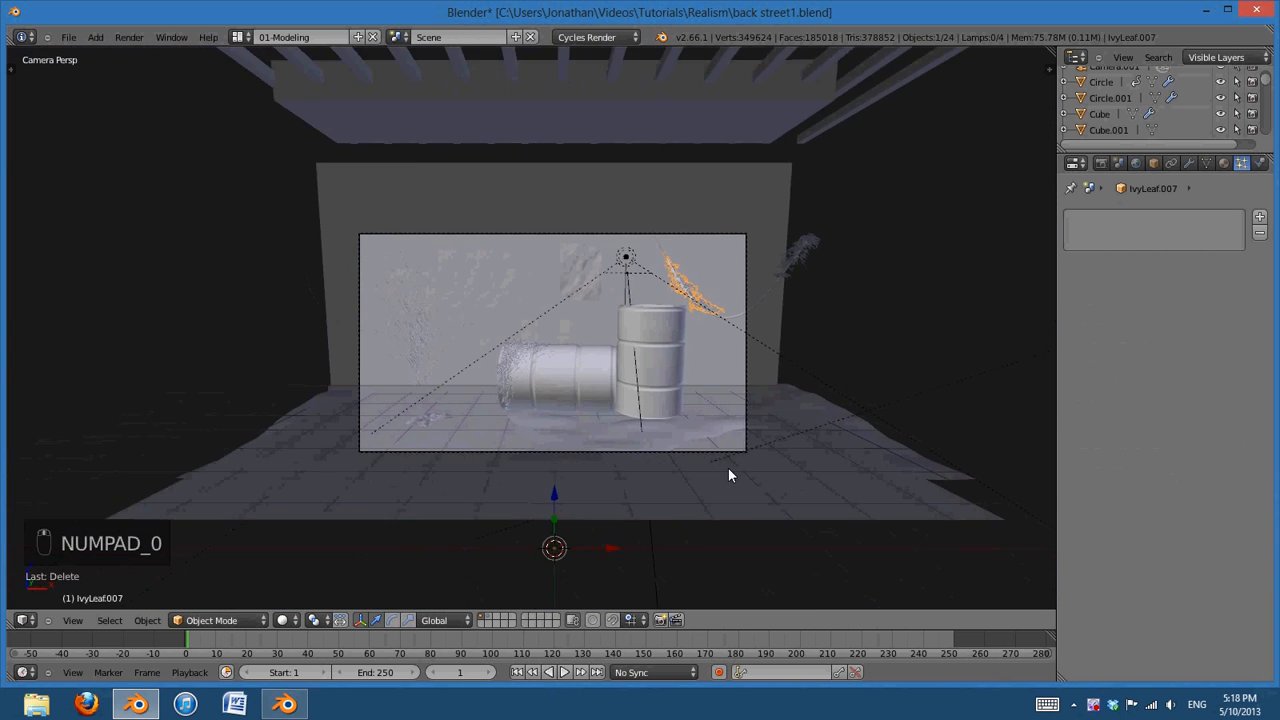
scroll(763, 453, up, 5)
shift+middle_drag(772, 453, 389, 523)
scroll(765, 451, down, 1)
scroll(714, 457, up, 5)
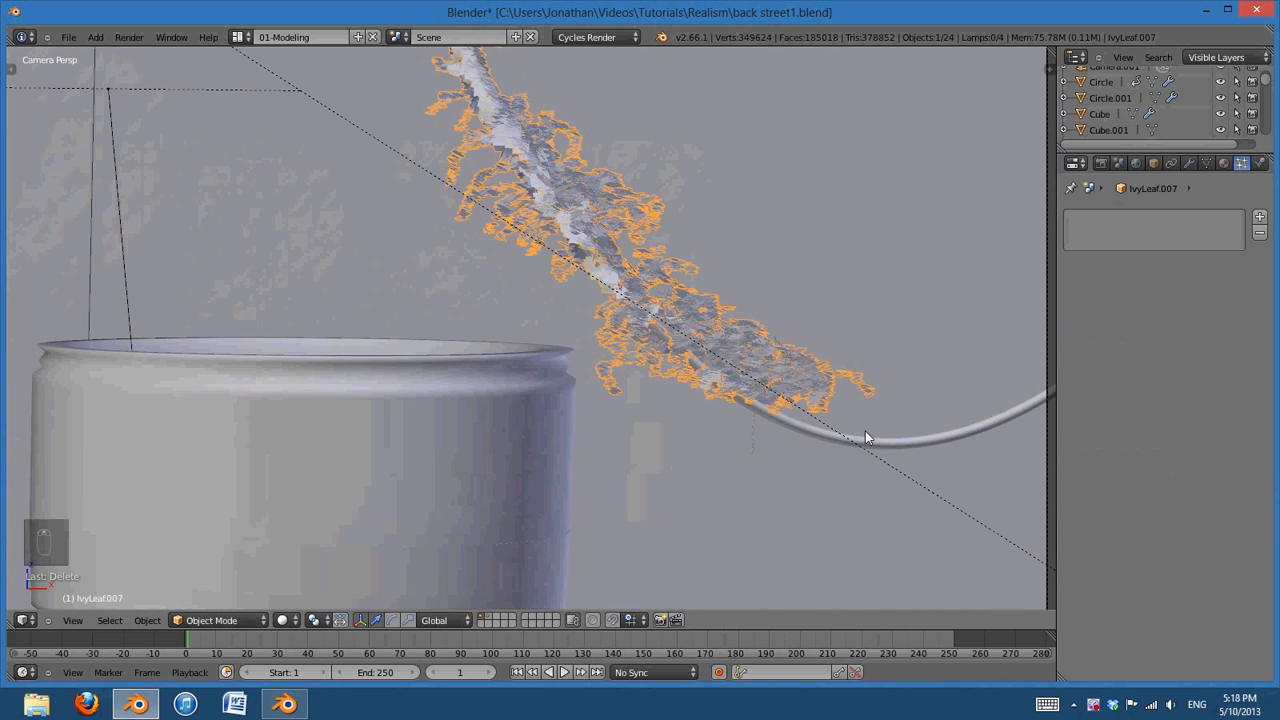
key(s)
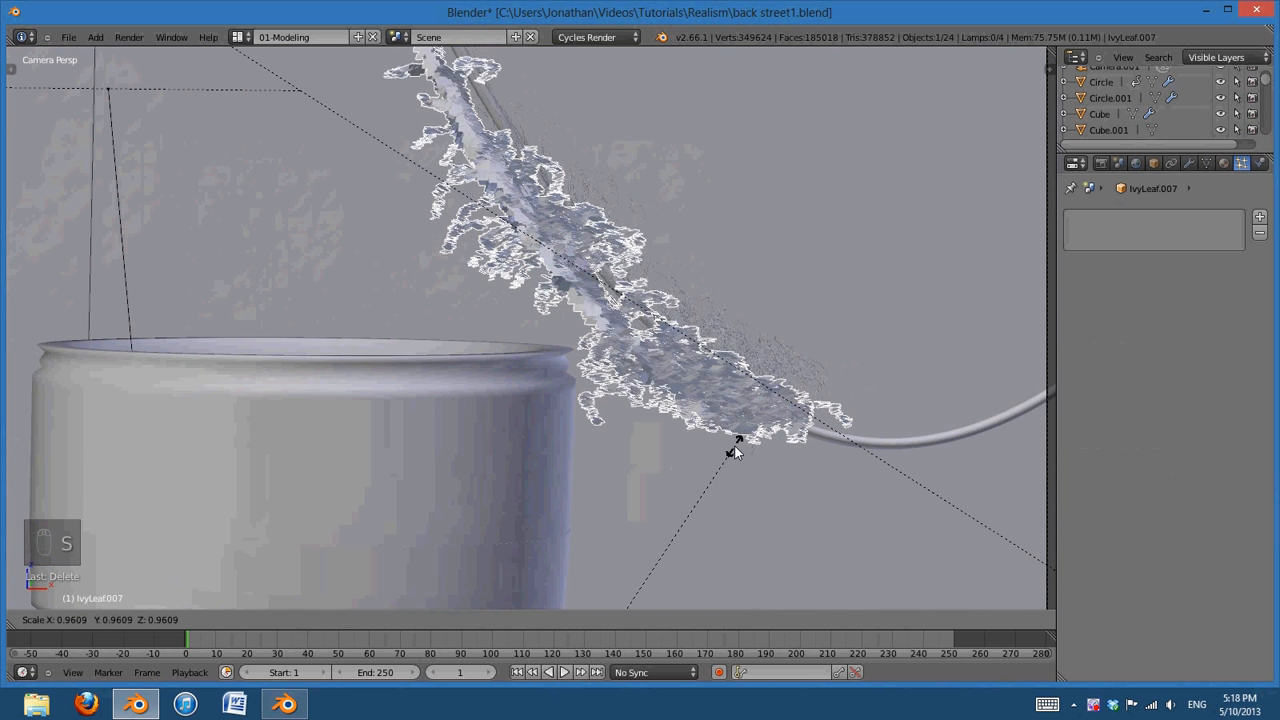
right_click(760, 443)
Delete the ivy leaves at the far end of the hanging cable, outside the camera frame
scroll(863, 415, down, 4)
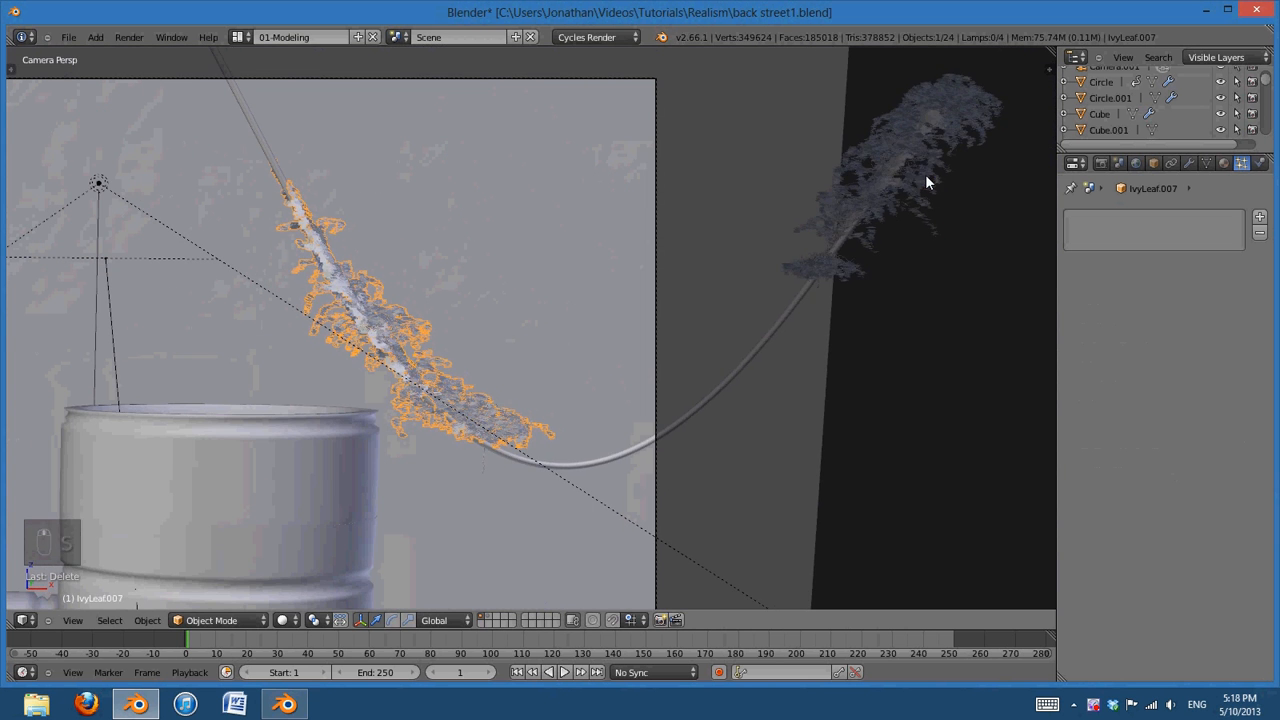
right_click(925, 174)
key(KP_0)
scroll(830, 270, down, 2)
shift+middle_drag(774, 357, 602, 348)
scroll(602, 348, up, 2)
key(Delete)
click(604, 350)
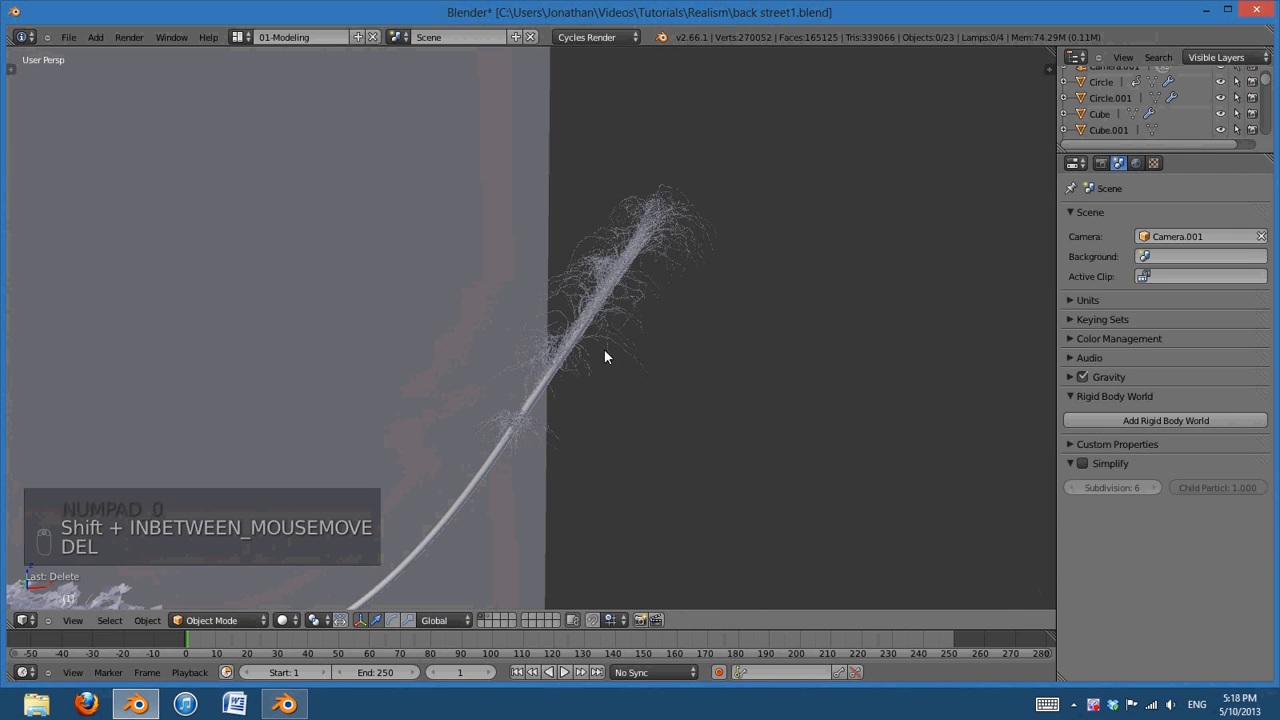
Delete the bare ivy branches left at the cable's far end and return to the camera view
right_click(659, 266)
key(Delete)
click(669, 266)
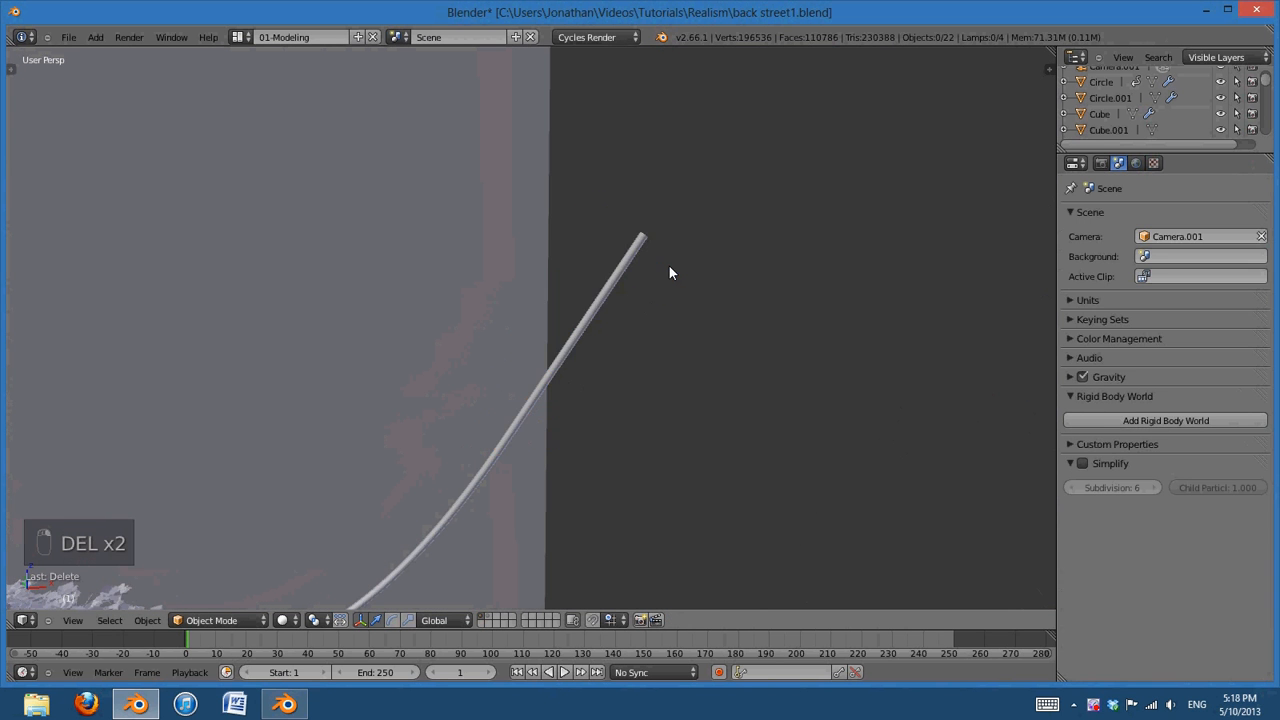
key(KP_0)
shift+middle_drag(405, 395, 621, 411)
scroll(678, 338, up, 3)
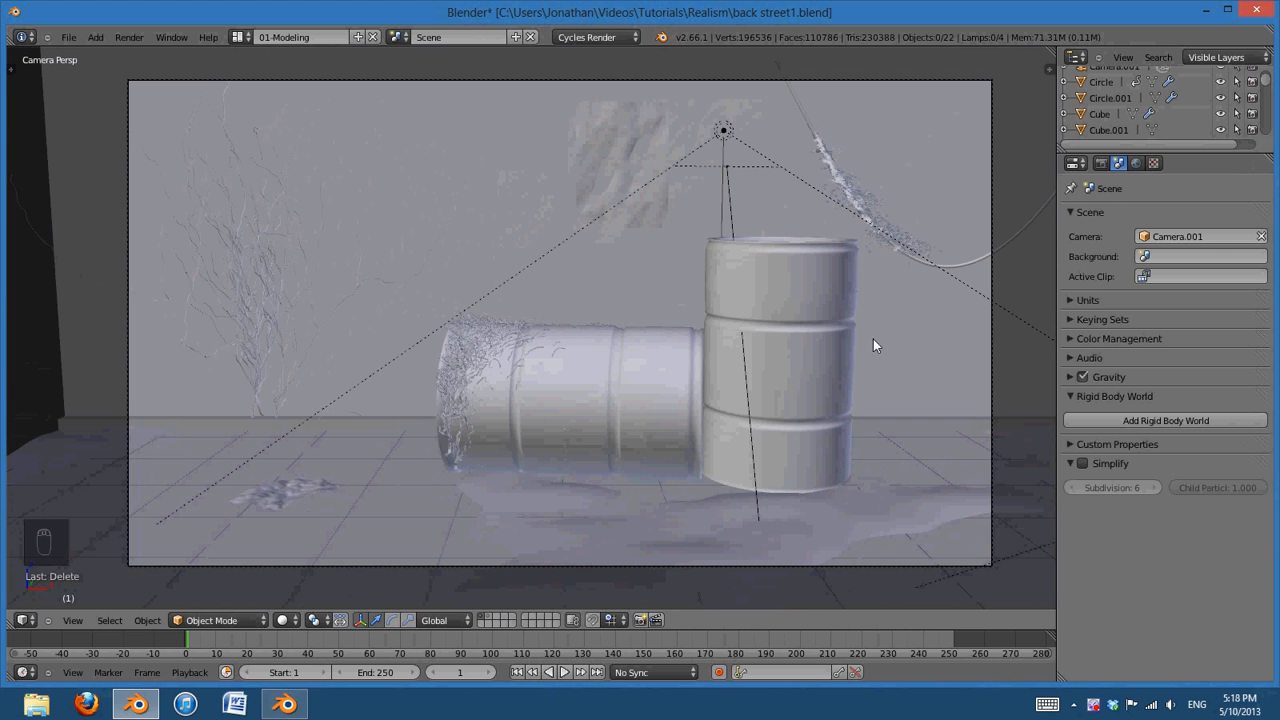
mouse_move(711, 349)
shift+middle_down()
mouse_move(703, 360)
mouse_move(731, 316)
mouse_move(725, 338)
shift+middle_up()
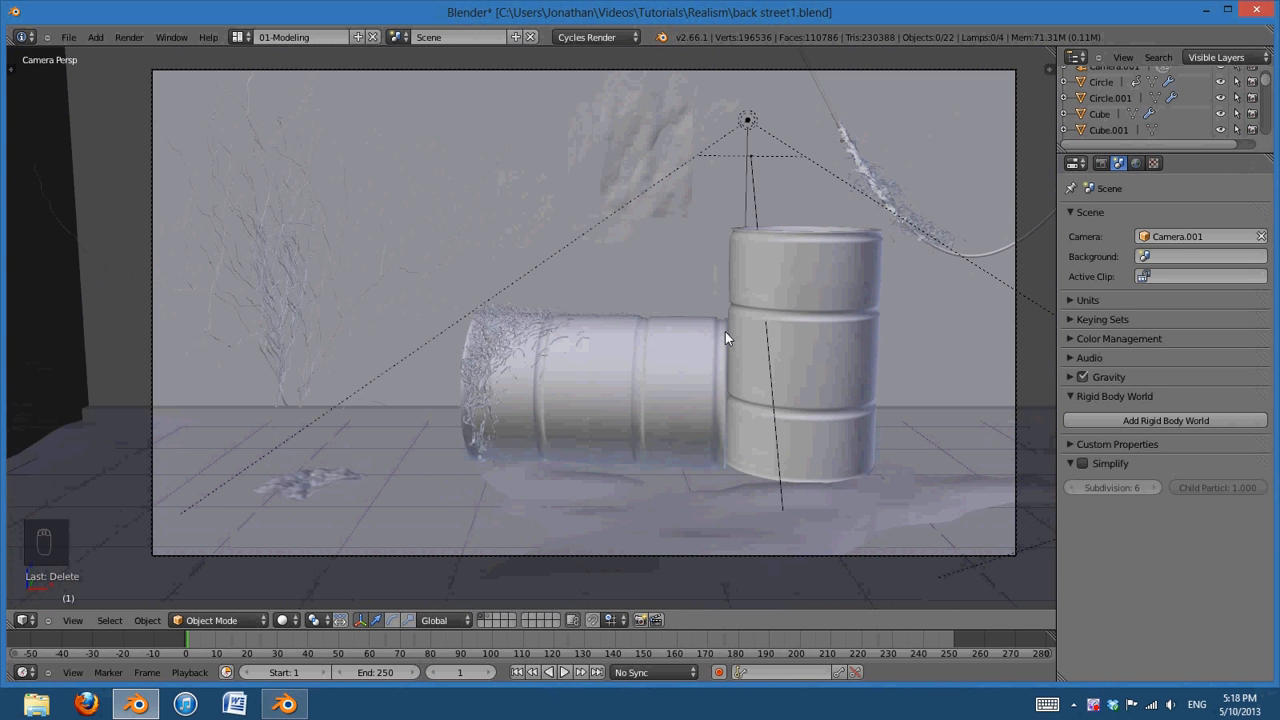
Inspect the fallen barrel, the upright barrel and the ground around them from several angles
key(KP_0)
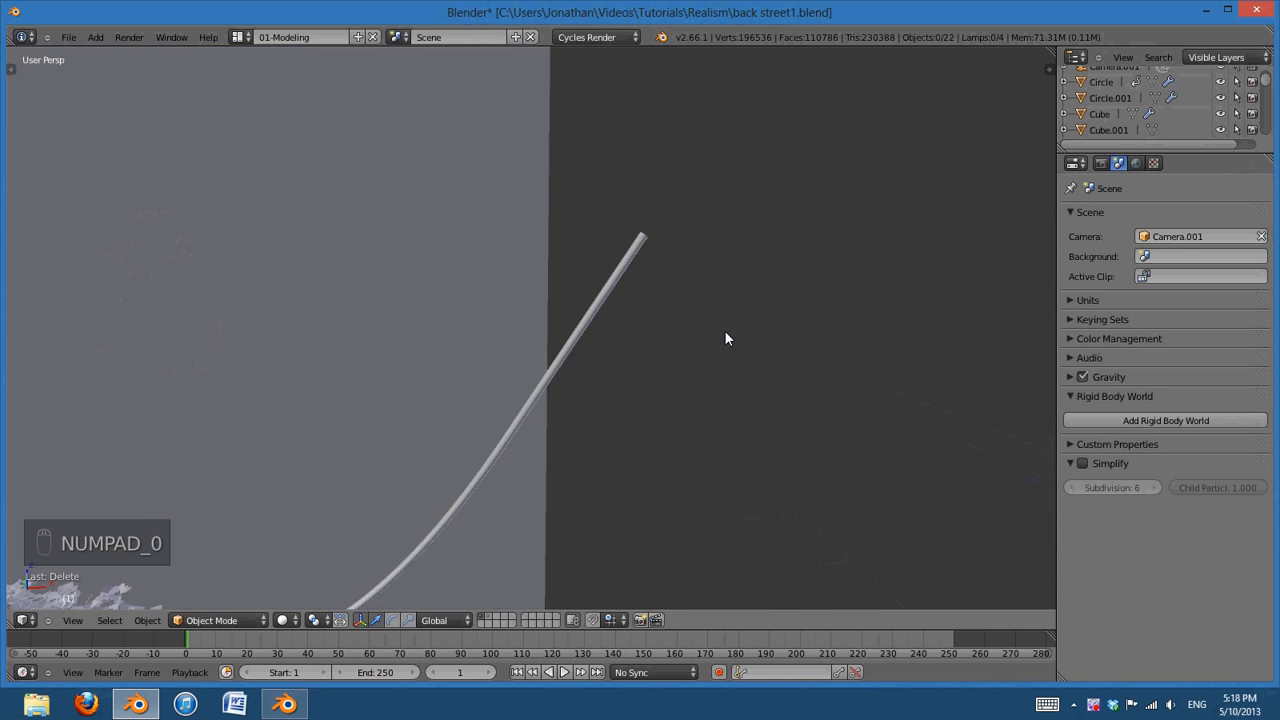
shift+middle_drag(732, 344, 654, 431)
scroll(654, 437, up, 5)
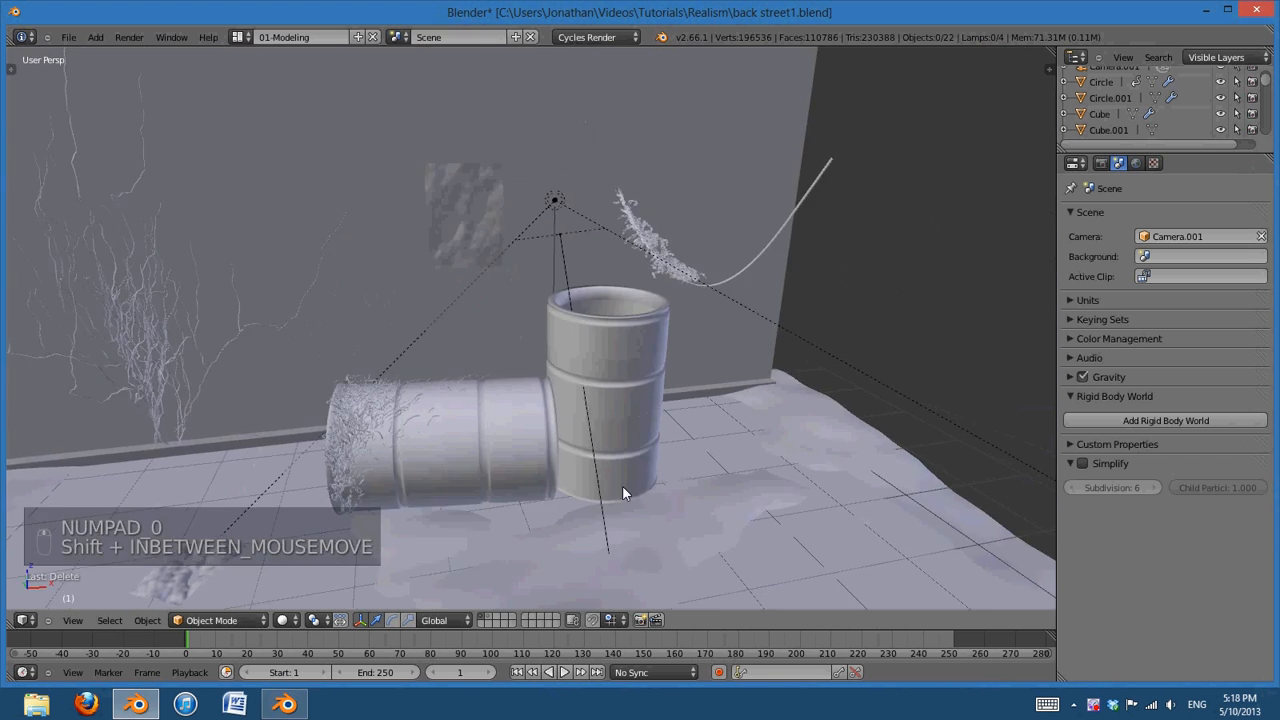
middle_drag(622, 485, 601, 413)
scroll(599, 424, up, 6)
scroll(598, 431, down, 6)
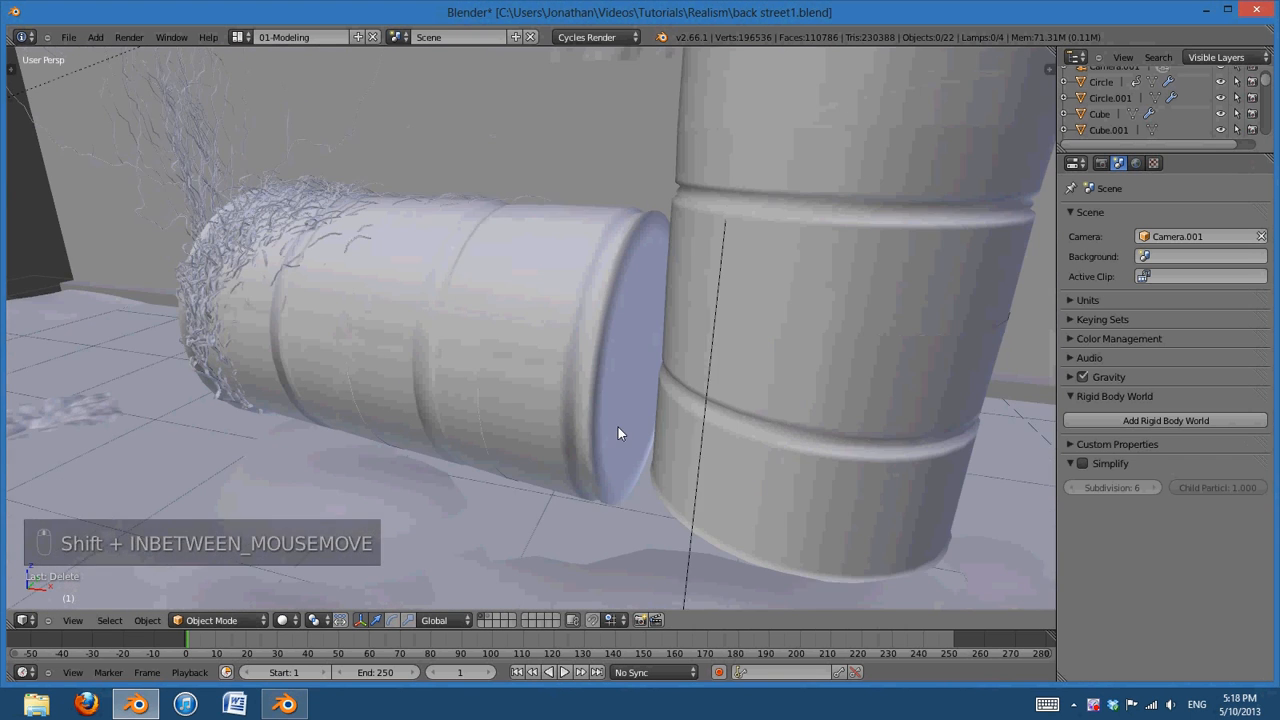
scroll(618, 427, up, 1)
right_click(621, 390)
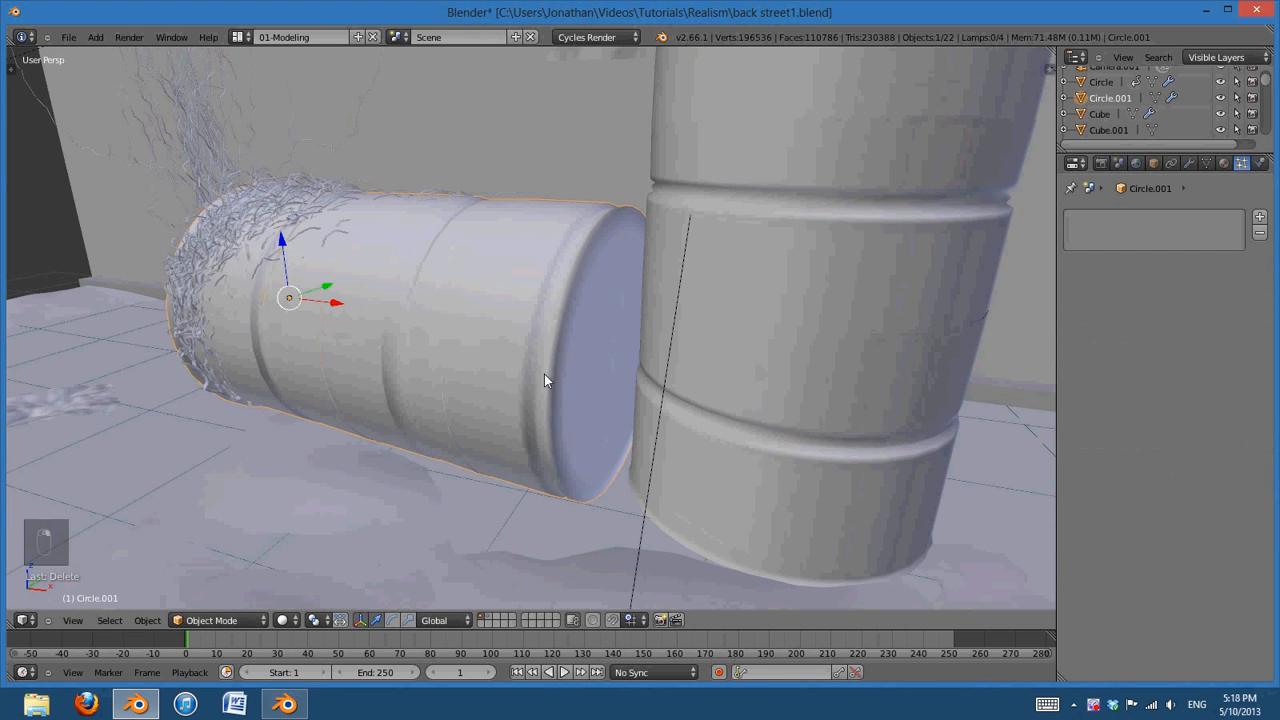
mouse_move(544, 380)
middle_down()
mouse_move(717, 351)
mouse_move(565, 368)
middle_up()
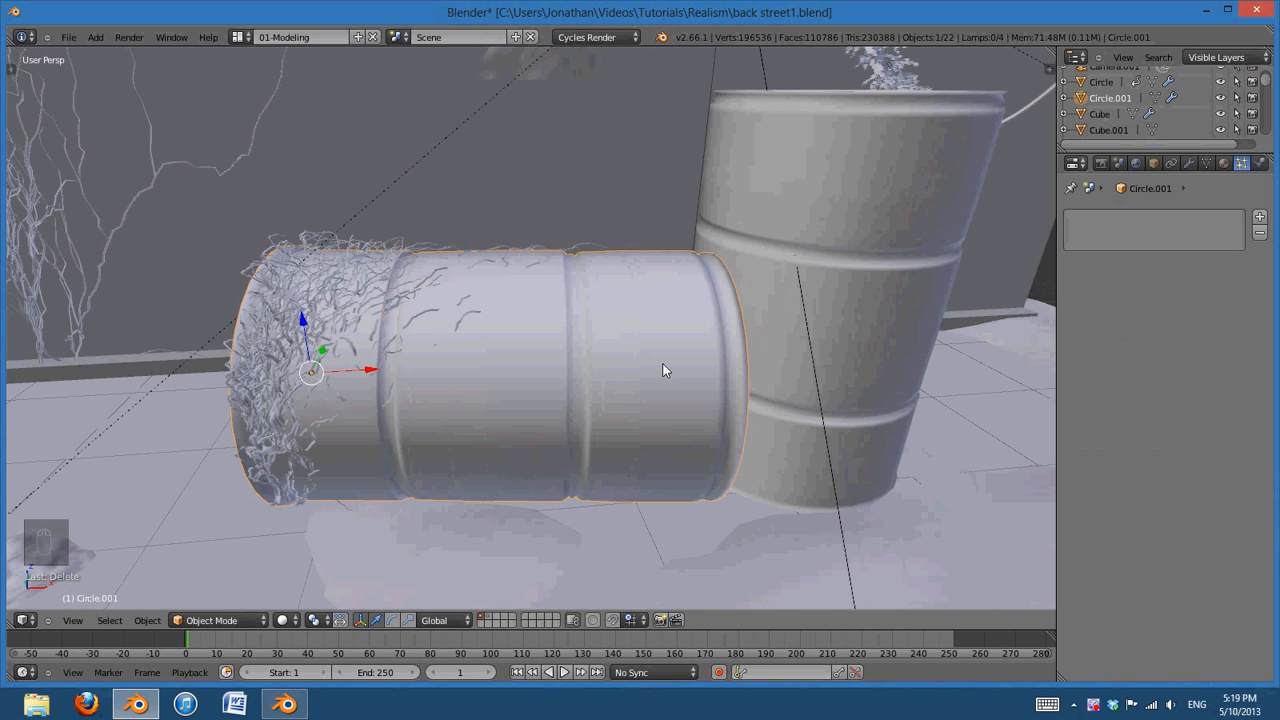
middle_drag(663, 371, 760, 364)
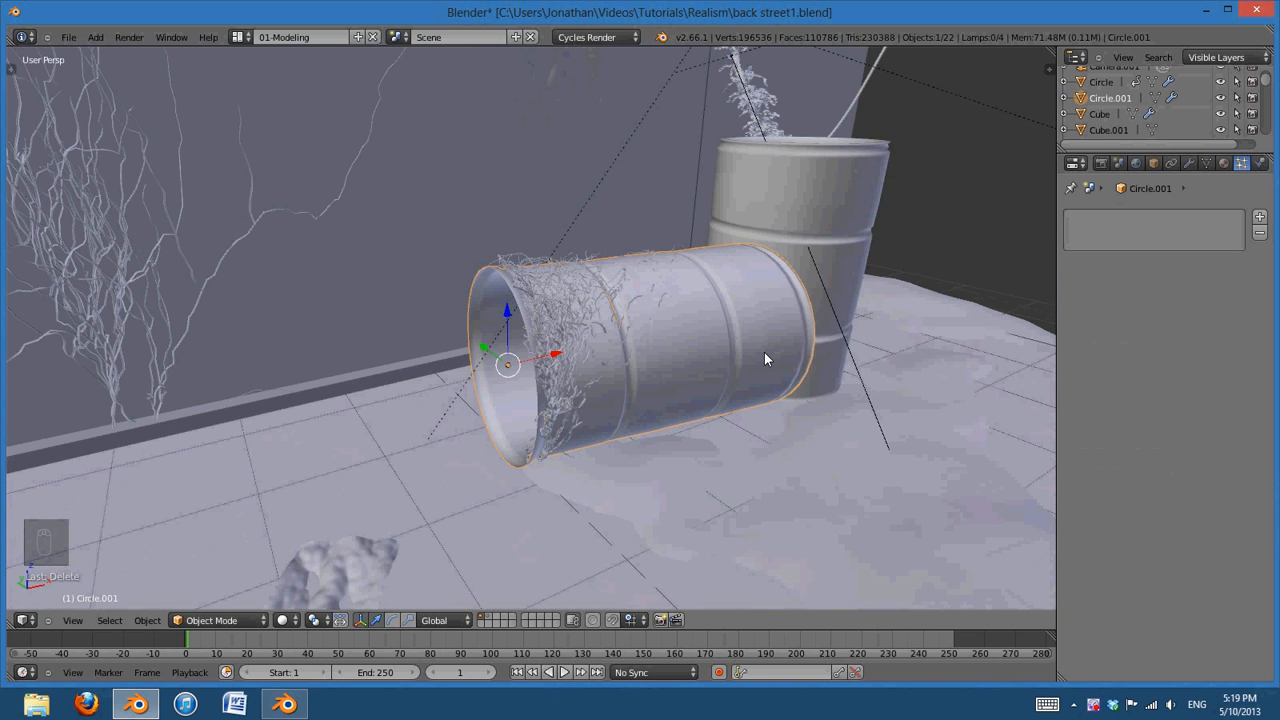
scroll(765, 353, down, 4)
middle_drag(774, 365, 680, 380)
shift+middle_drag(643, 359, 660, 383)
scroll(657, 413, down, 4)
scroll(660, 383, up, 4)
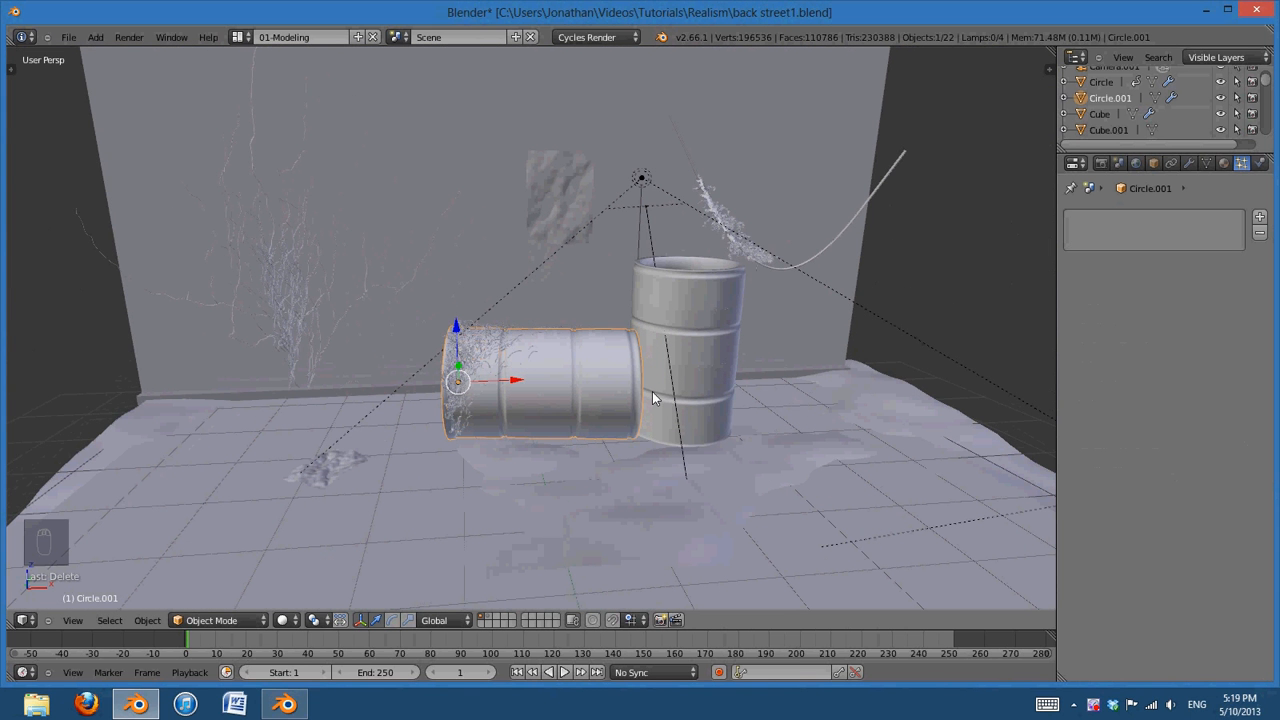
Show only the second layer with the debris models and examine the two rocks, checking the rounder one in wireframe and solid shading
click(489, 617)
scroll(598, 458, down, 6)
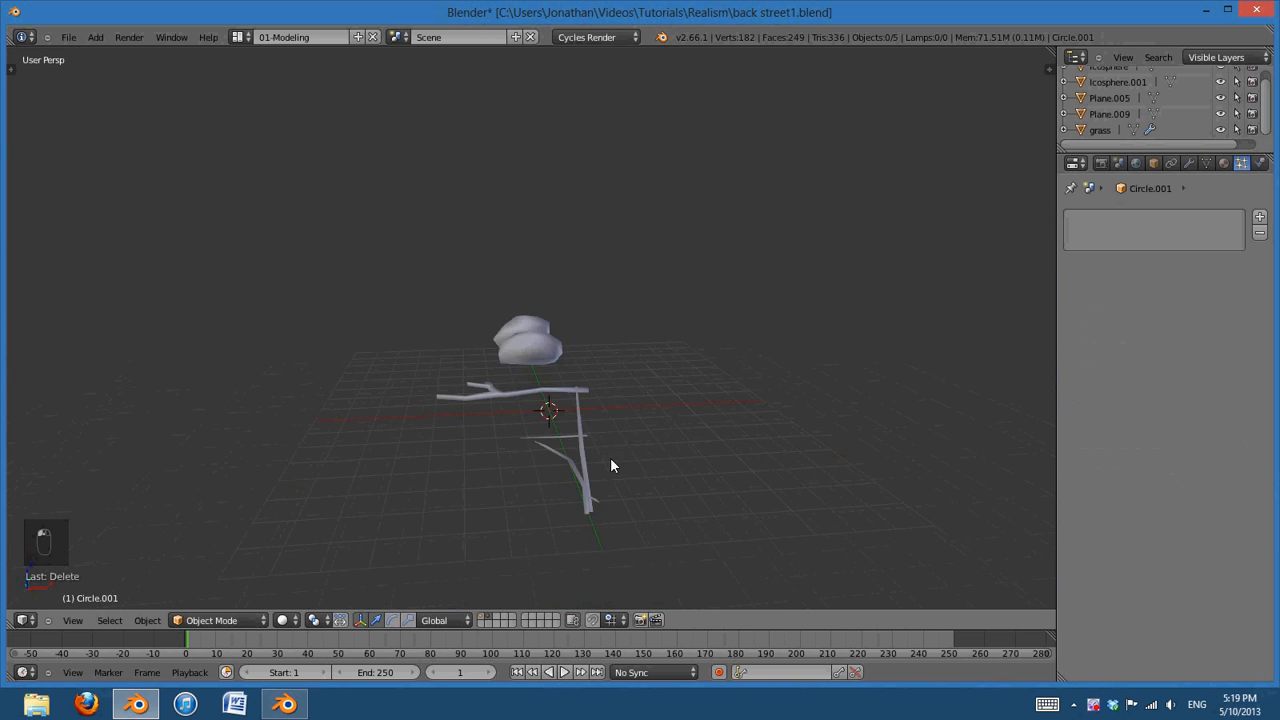
middle_drag(610, 457, 569, 440)
scroll(569, 440, up, 3)
shift+middle_drag(650, 449, 450, 452)
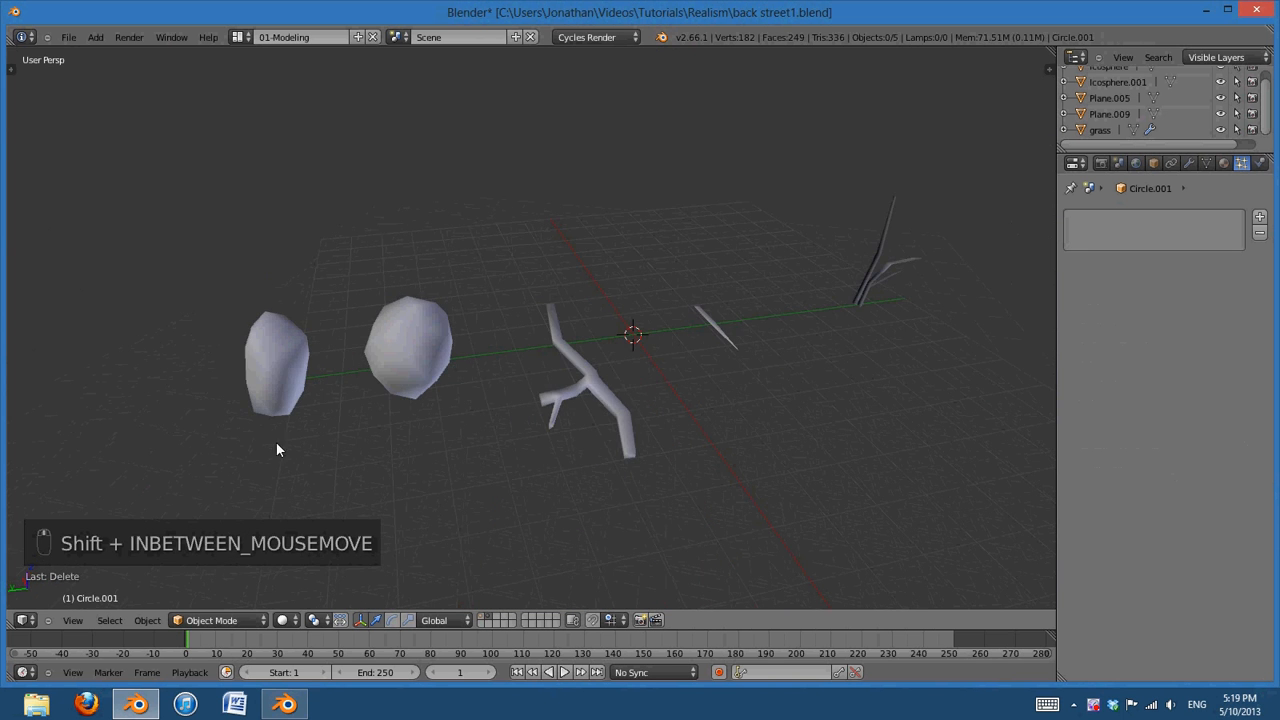
right_click(284, 398)
right_click(390, 349)
key(z)
middle_drag(512, 382, 580, 362)
scroll(580, 362, up, 3)
middle_drag(659, 363, 638, 364)
key(z)
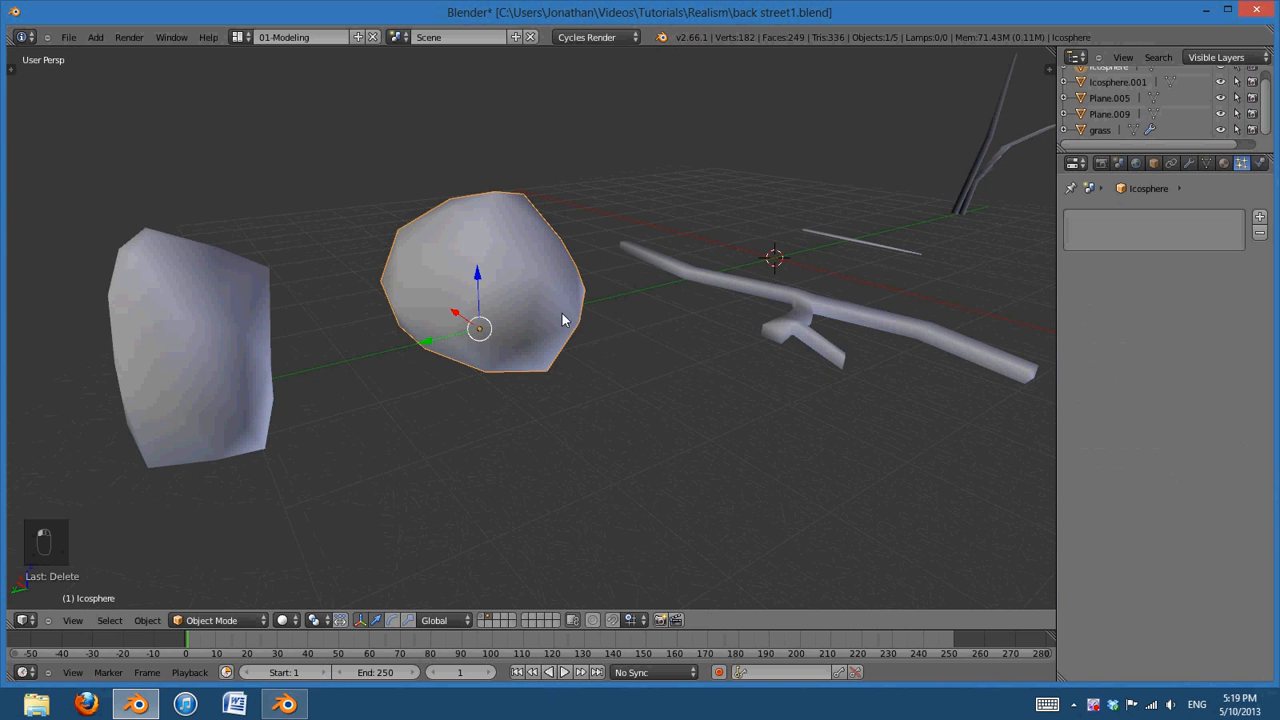
Check how the bases of both rocks sit relative to the ground line in front and right orthographic views
middle_drag(873, 296, 806, 296)
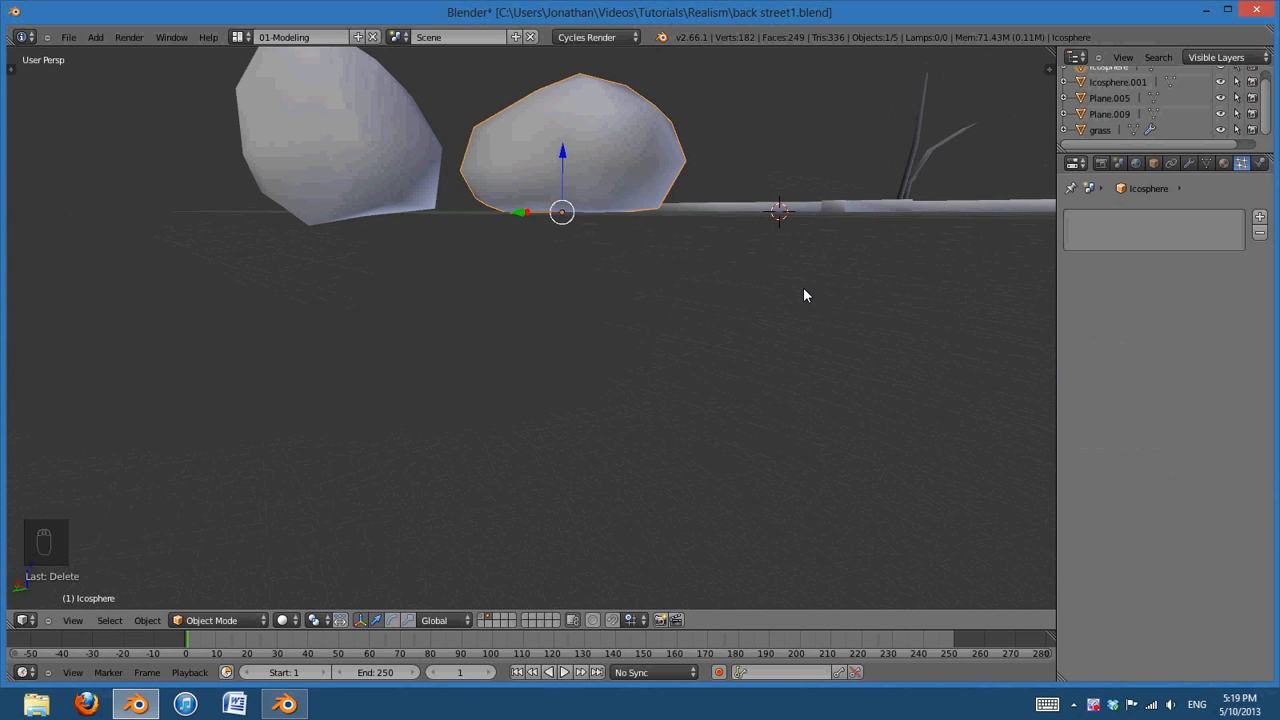
key(KP_1)
key(KP_5)
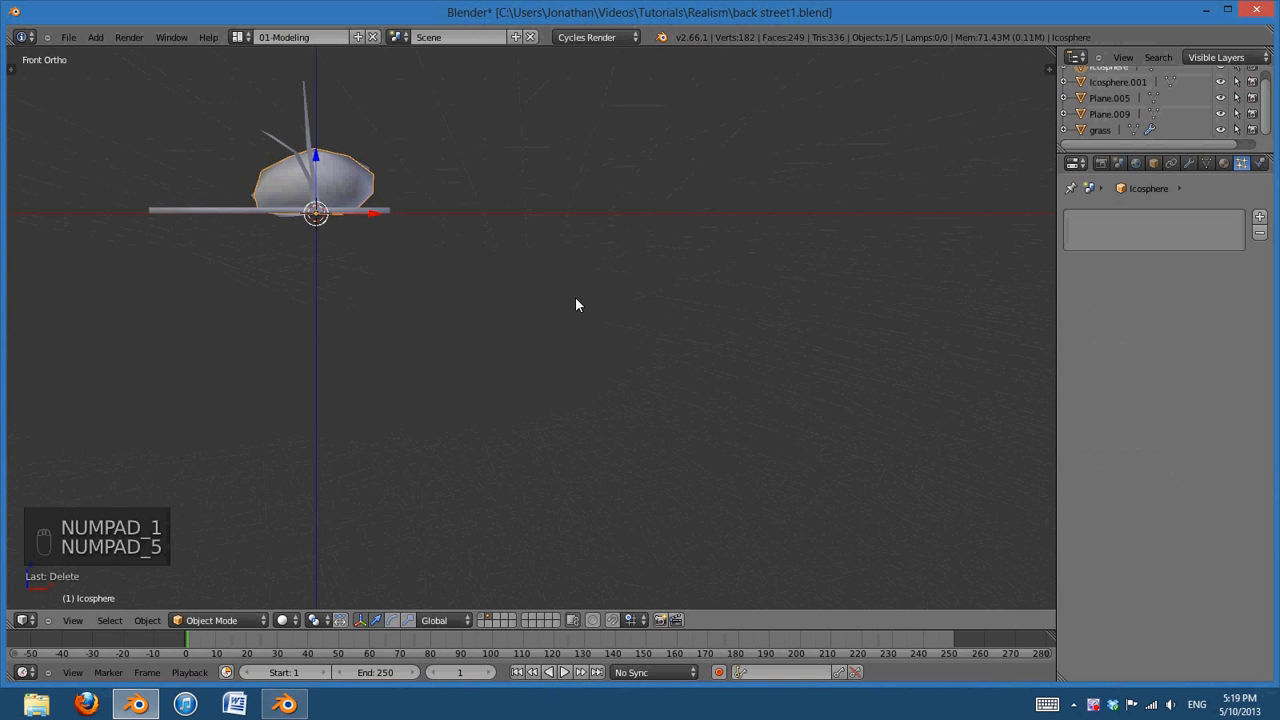
shift+middle_drag(523, 214, 603, 340)
key(KP_3)
shift+middle_drag(871, 275, 399, 314)
right_click(891, 229)
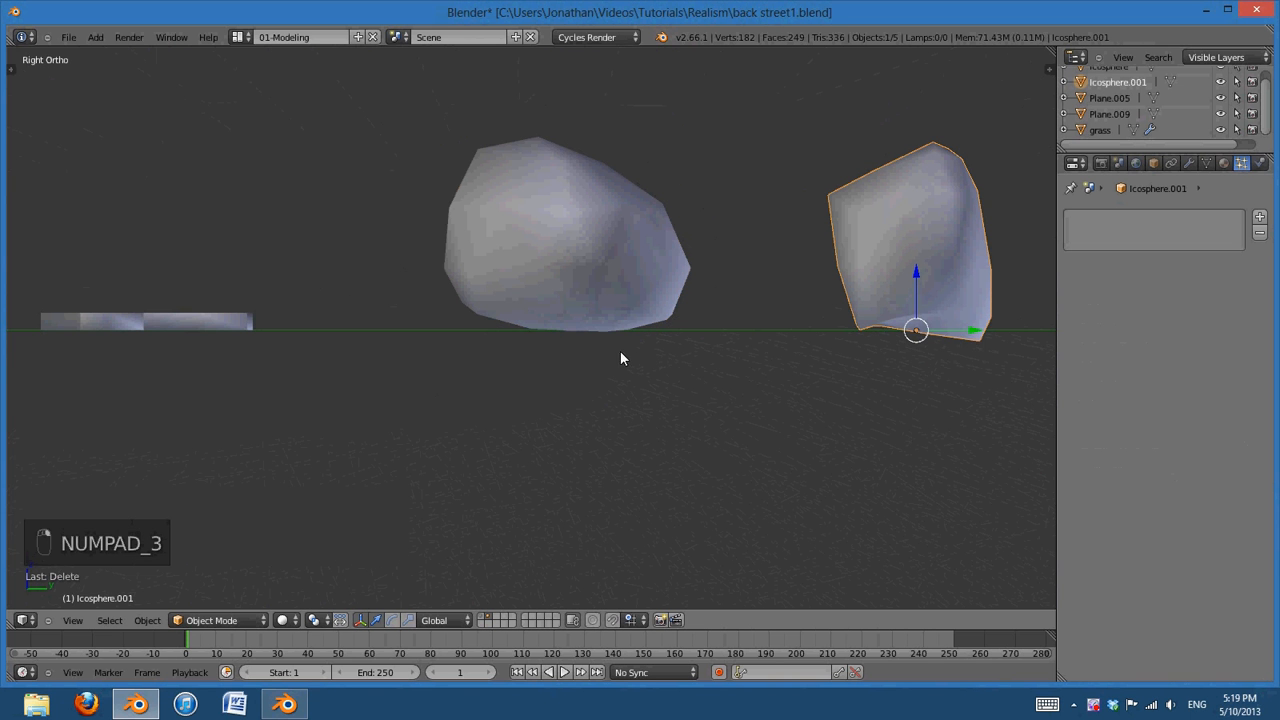
Stretch the forked twig lengthwise along the X axis and check its new shape
scroll(405, 410, down, 3)
middle_drag(405, 410, 609, 426)
scroll(575, 380, up, 3)
right_click(483, 313)
middle_drag(483, 313, 727, 417)
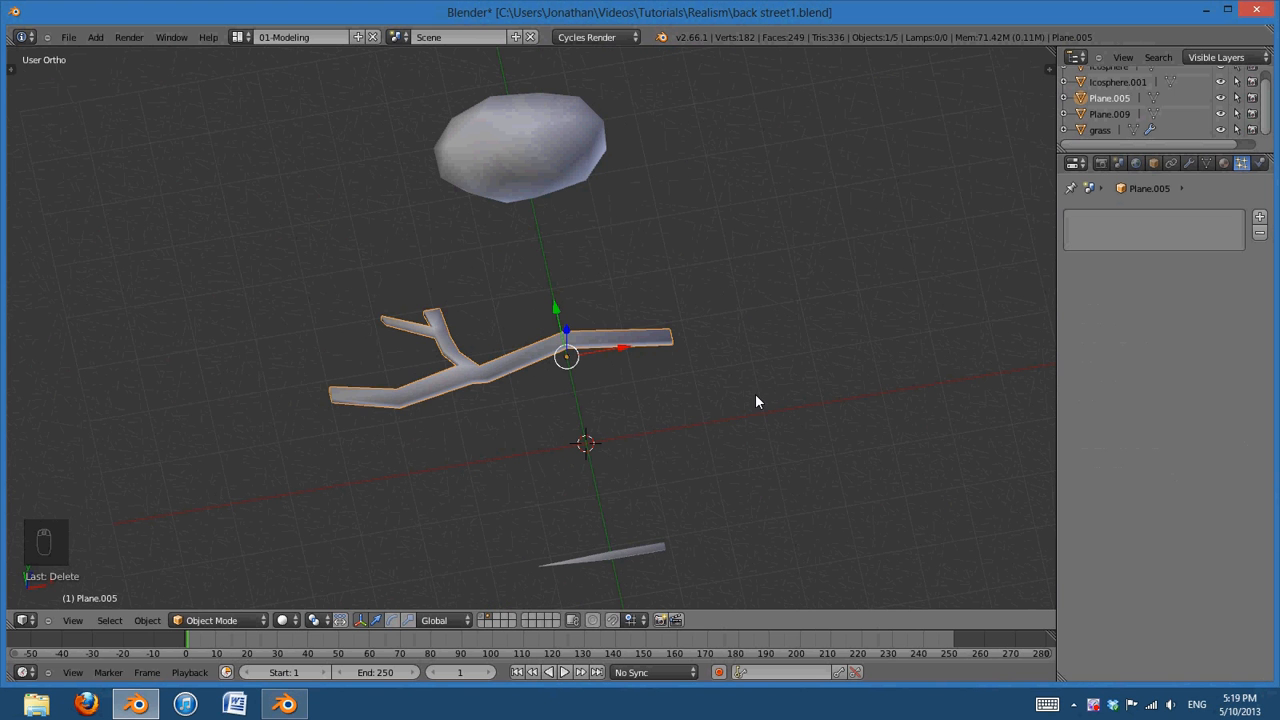
key(s)
key(x)
click(931, 372)
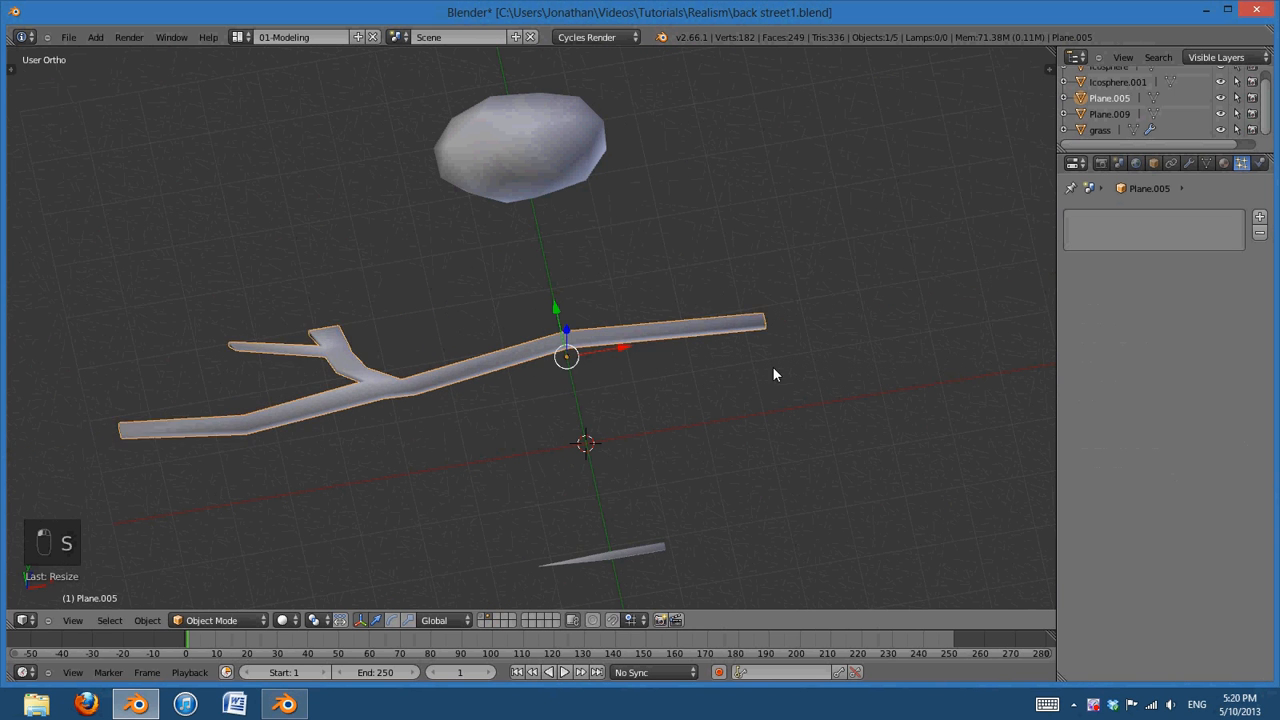
middle_drag(772, 368, 457, 363)
middle_drag(593, 360, 597, 386)
scroll(615, 433, up, 3)
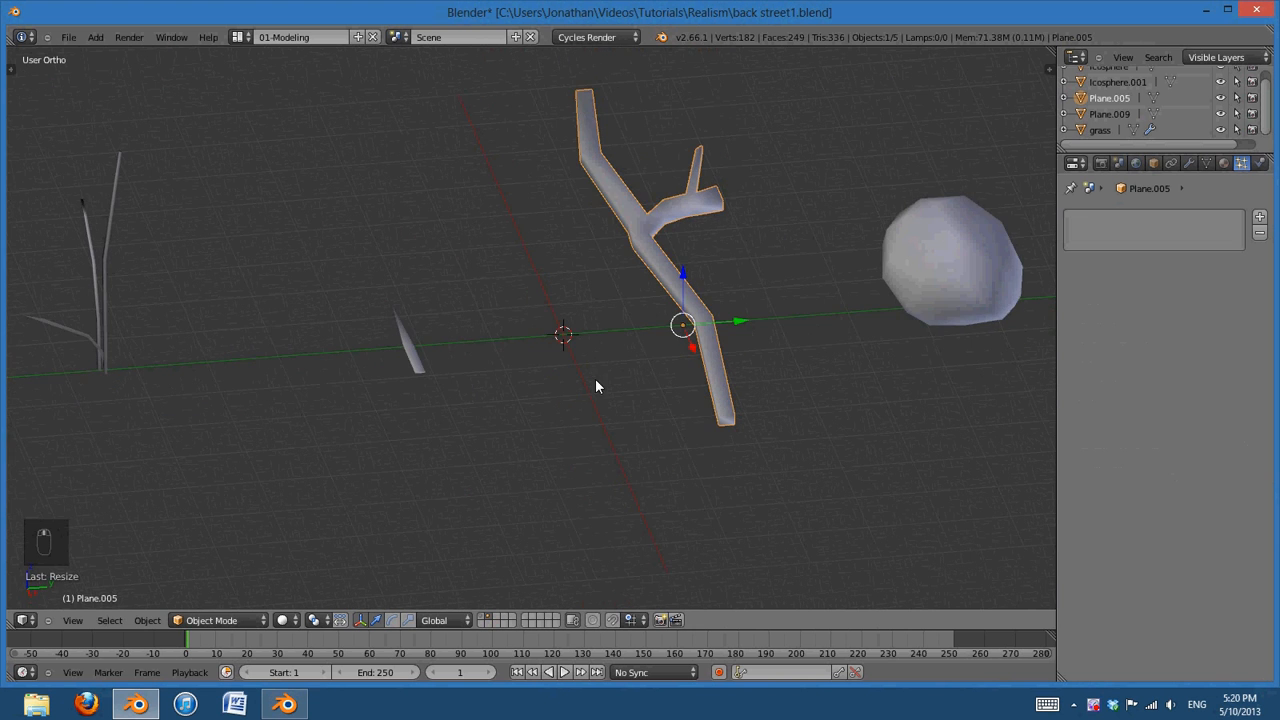
Examine the small pointed sliver and the grass model beside the other debris pieces
scroll(905, 428, down, 8)
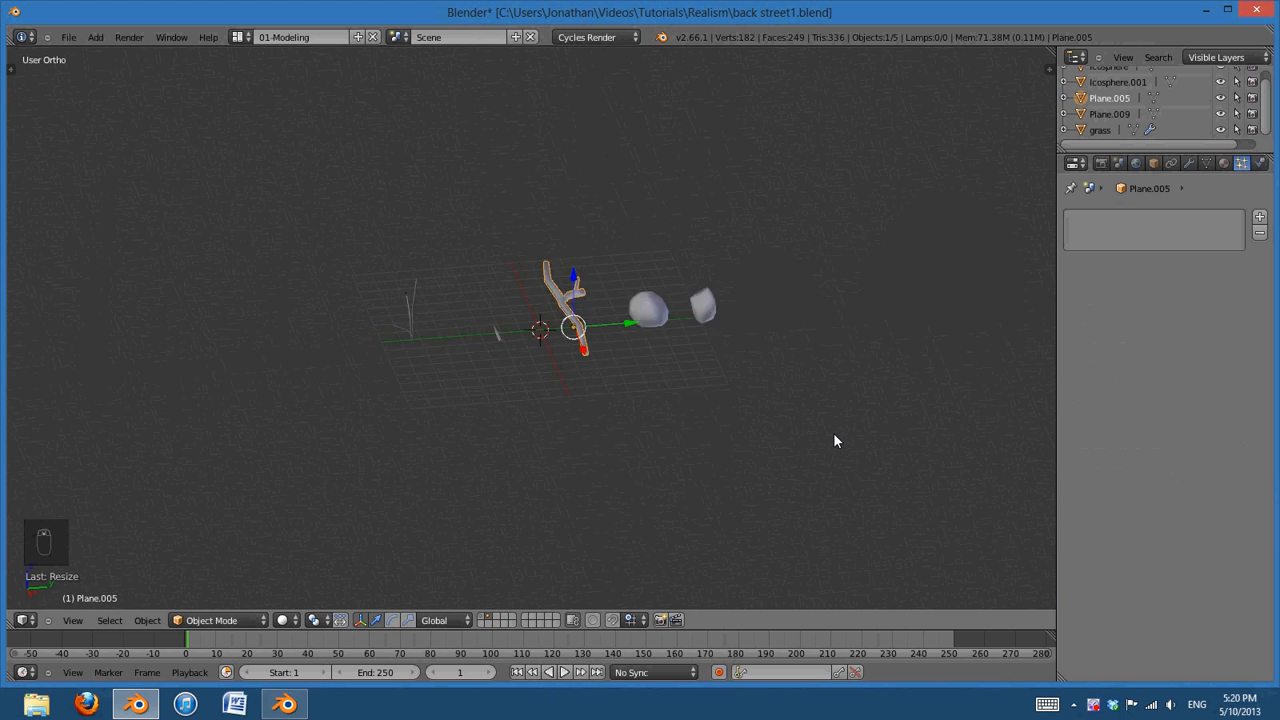
key(a)
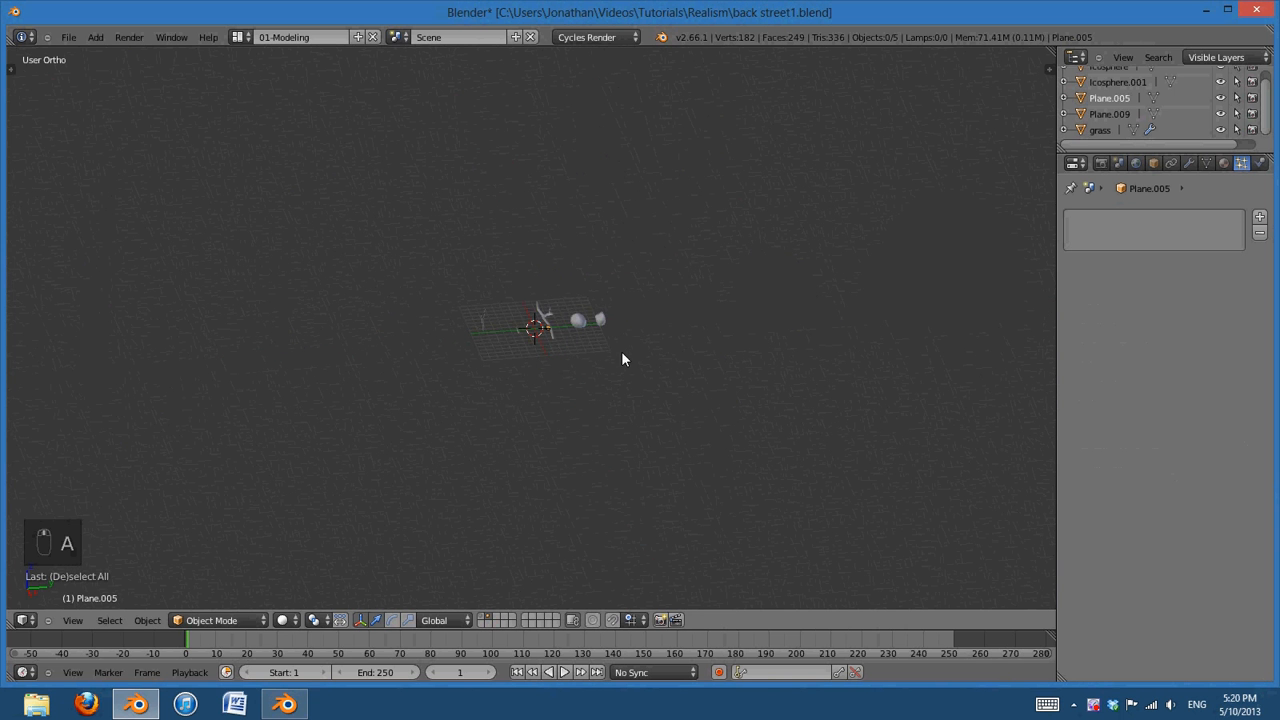
scroll(672, 395, up, 10)
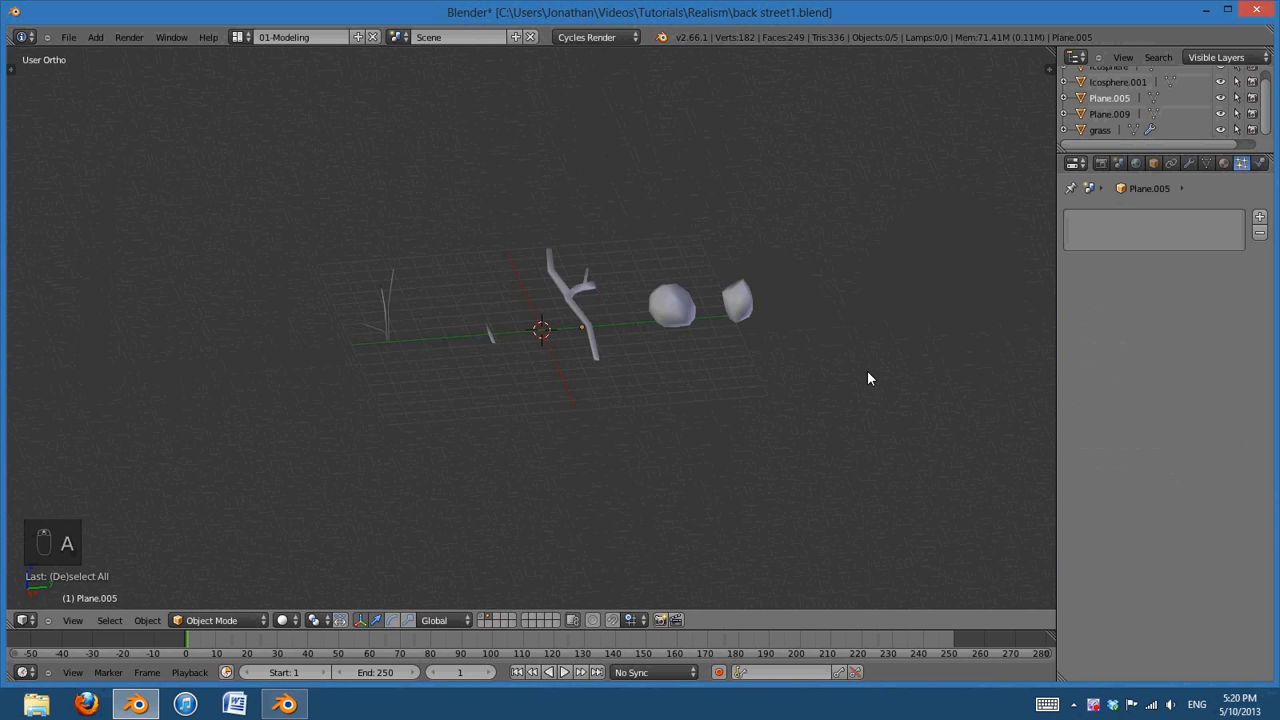
right_click(386, 362)
middle_drag(388, 362, 531, 408)
scroll(531, 408, up, 2)
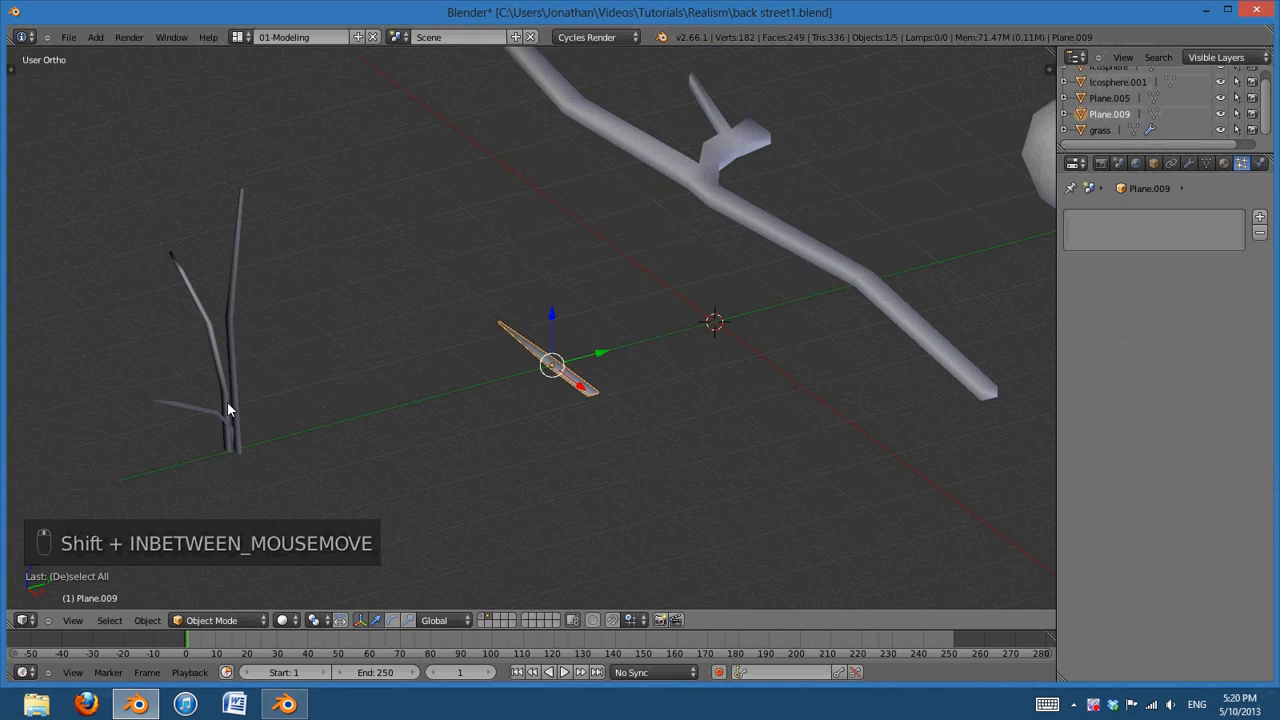
right_click(227, 403)
middle_drag(388, 398, 670, 398)
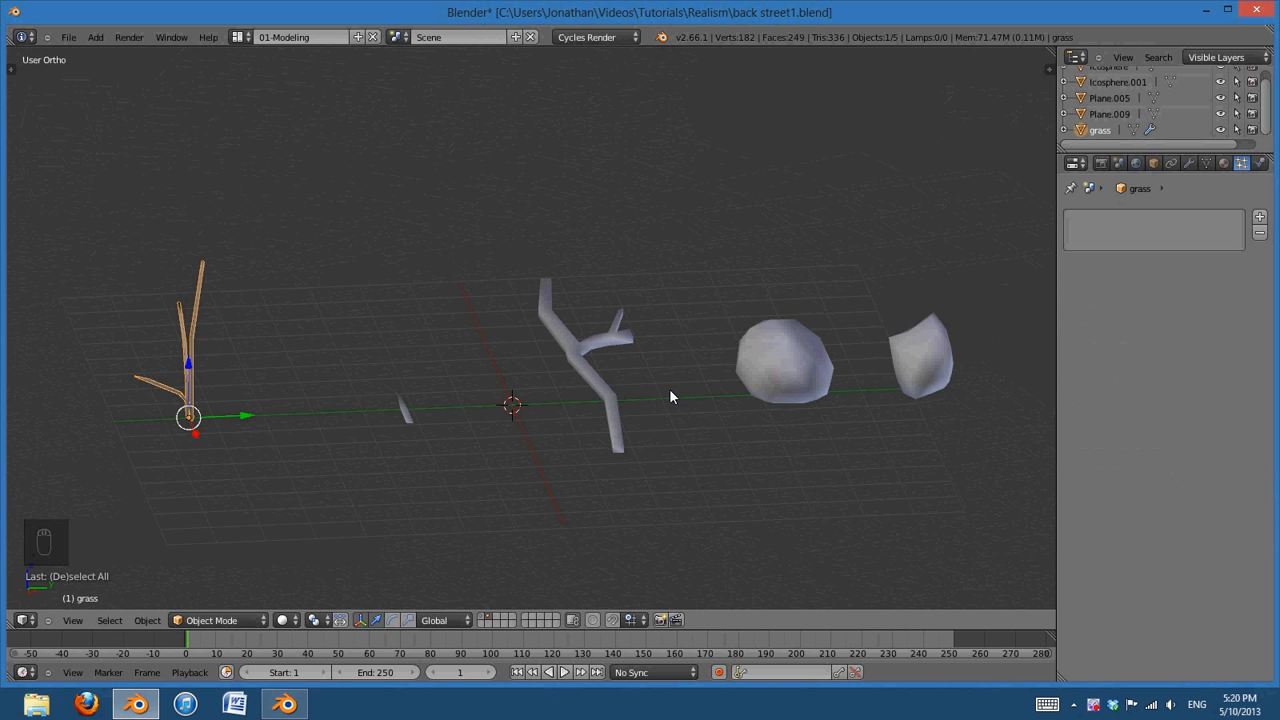
Put the jagged rock at the end of the row into a new object group named Rocks
shift+middle_drag(786, 371, 605, 416)
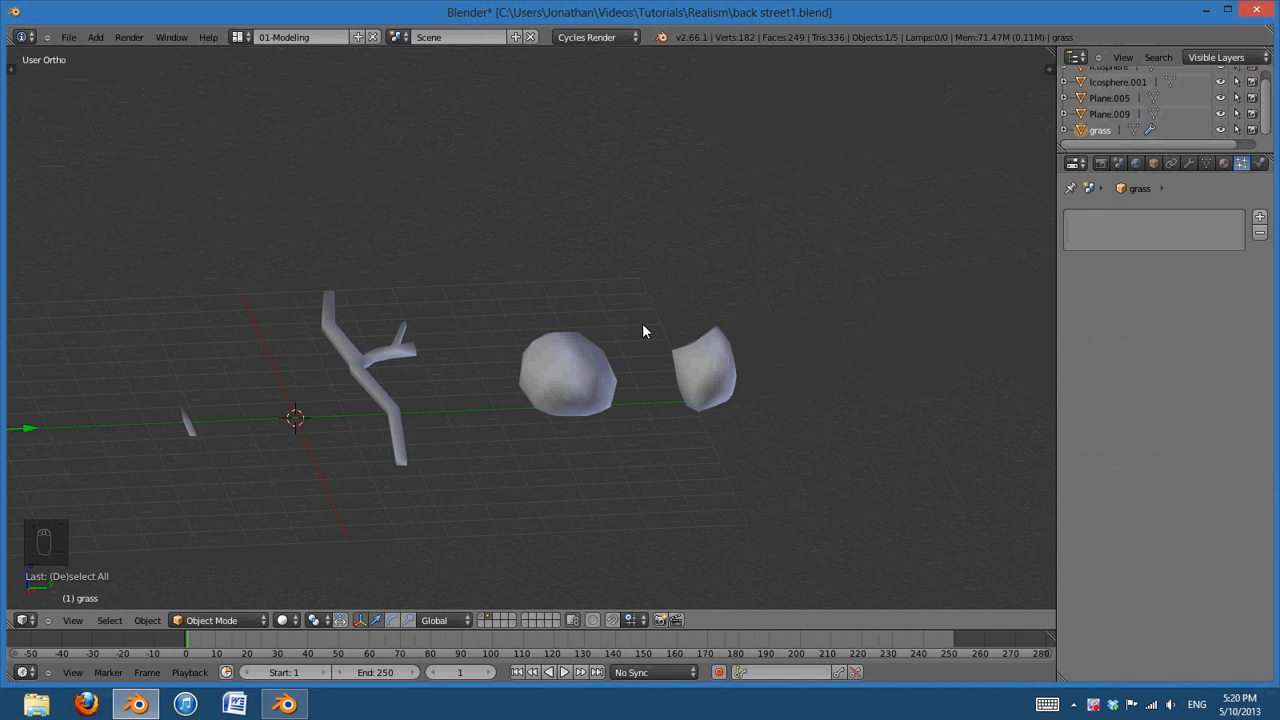
right_click(688, 364)
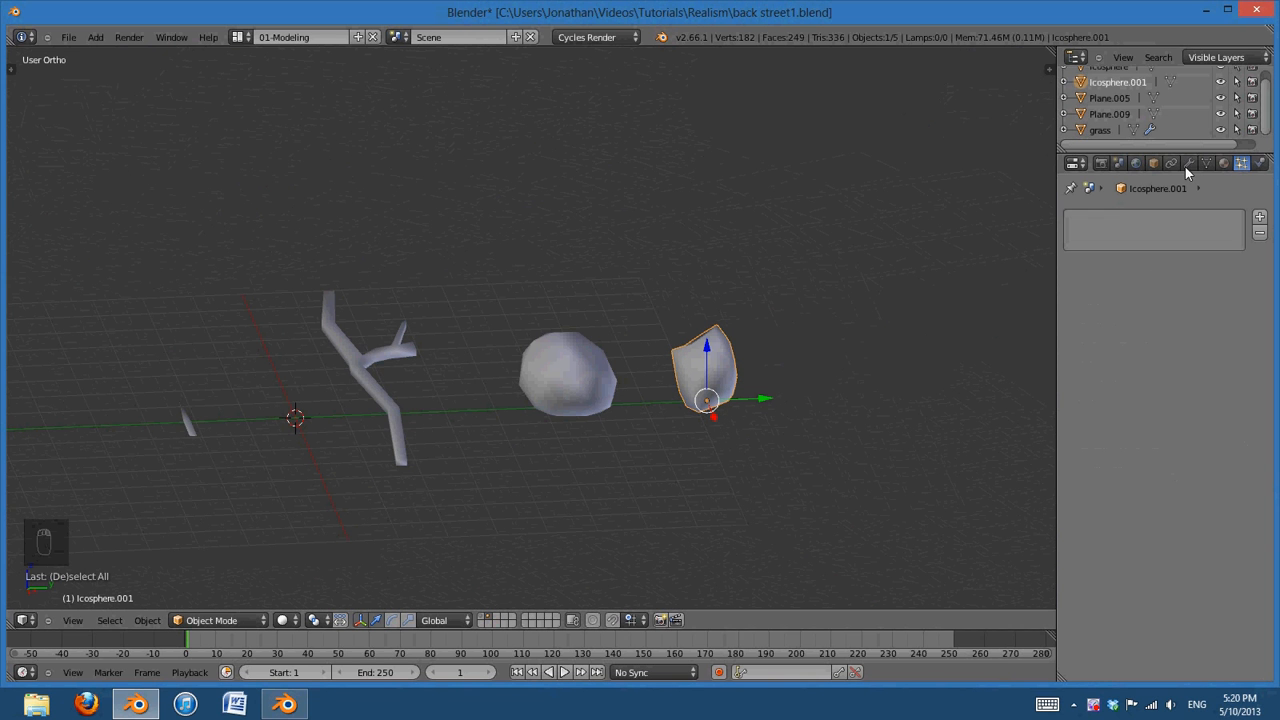
click(1153, 163)
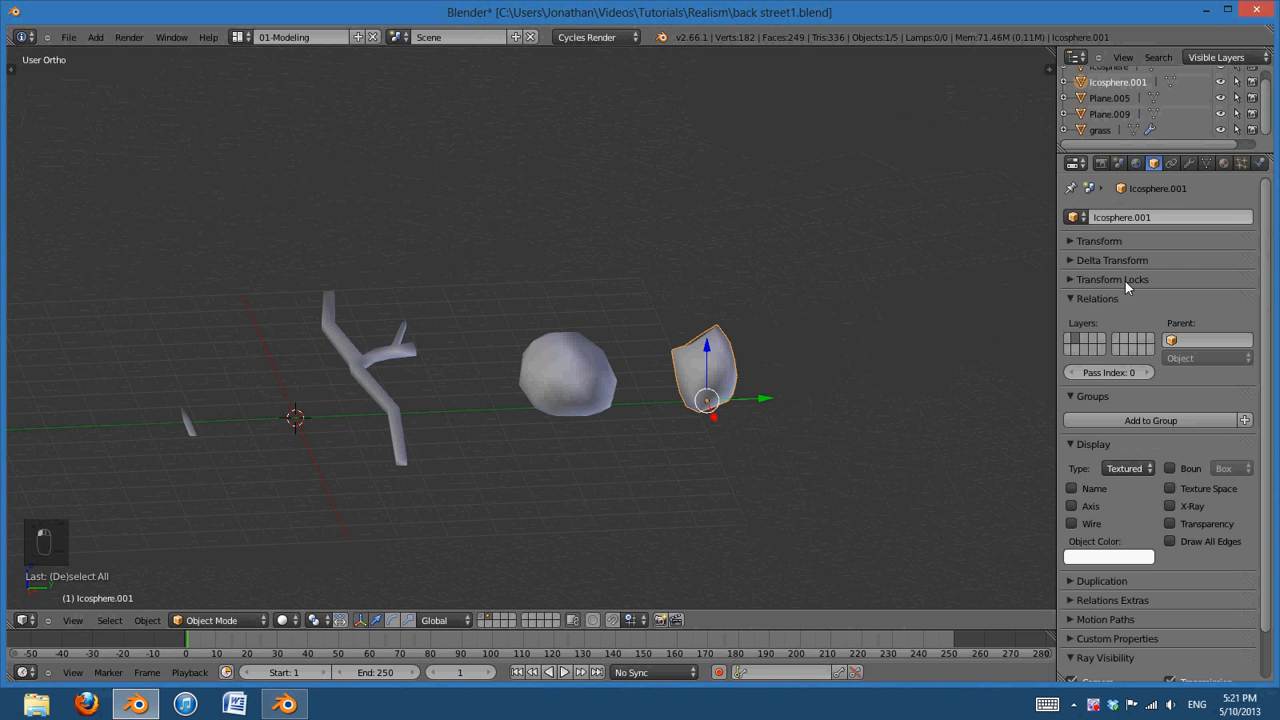
click(1206, 163)
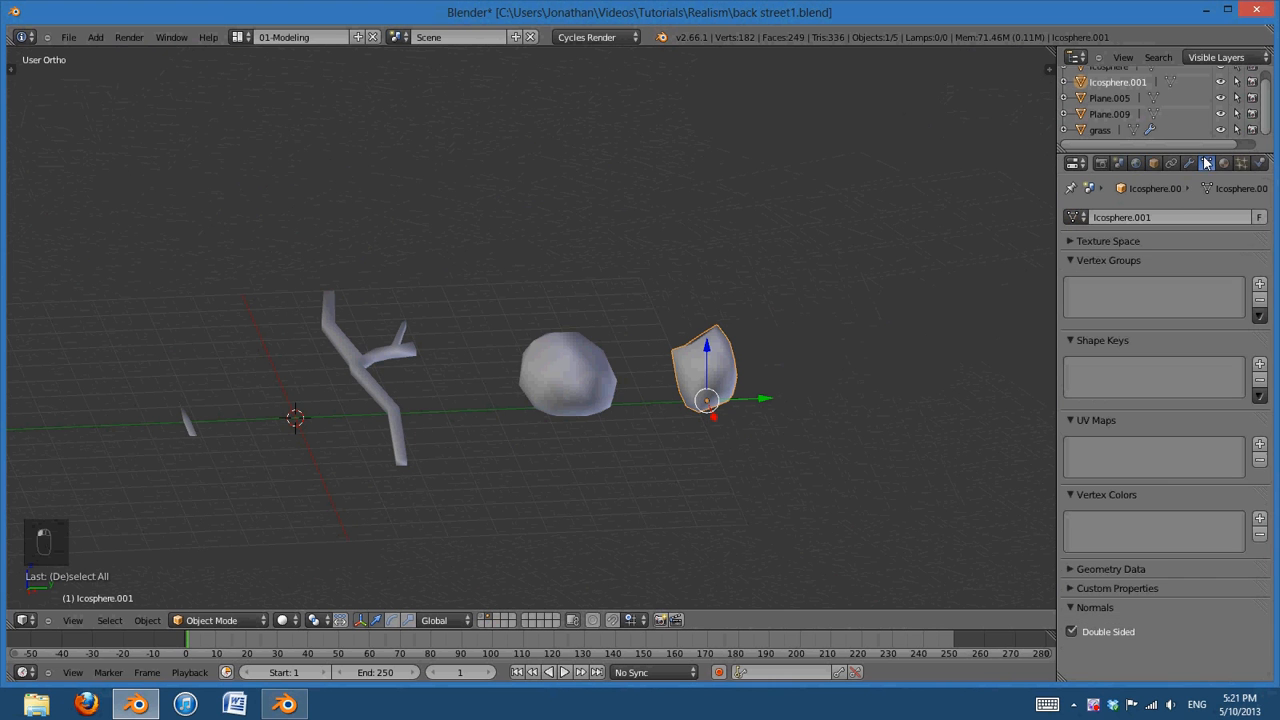
click(1153, 163)
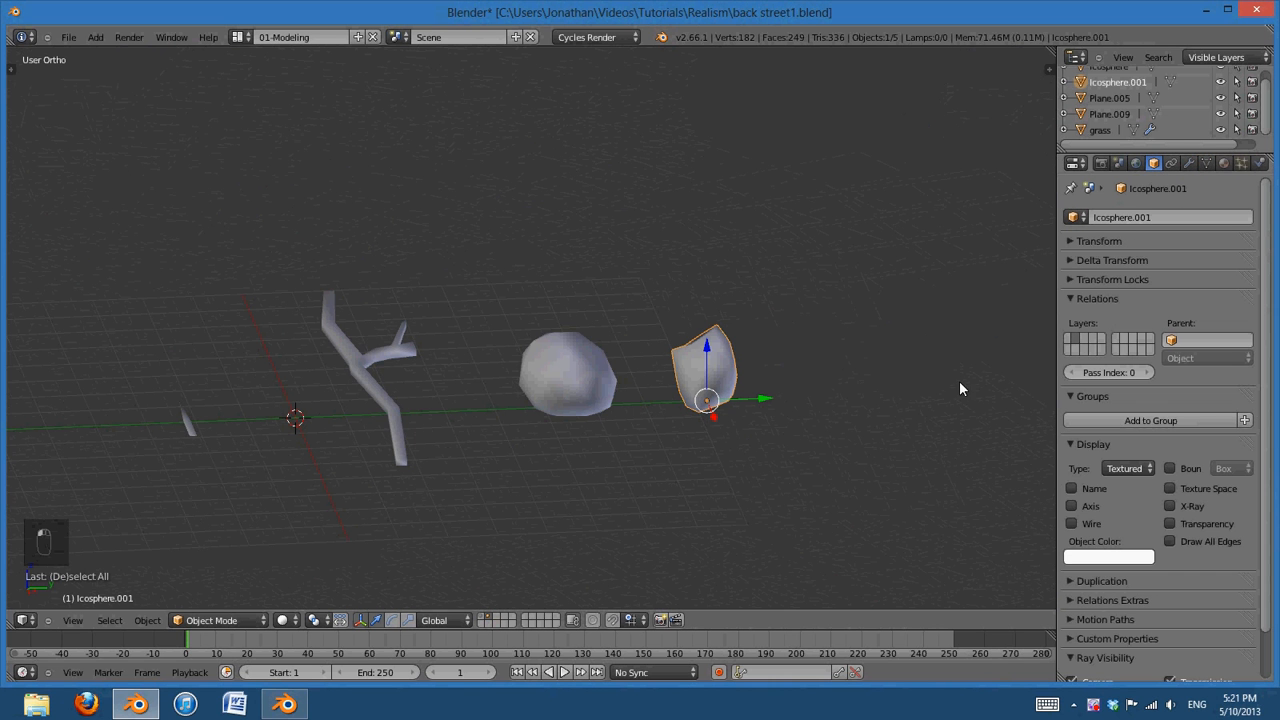
scroll(846, 417, up, 3)
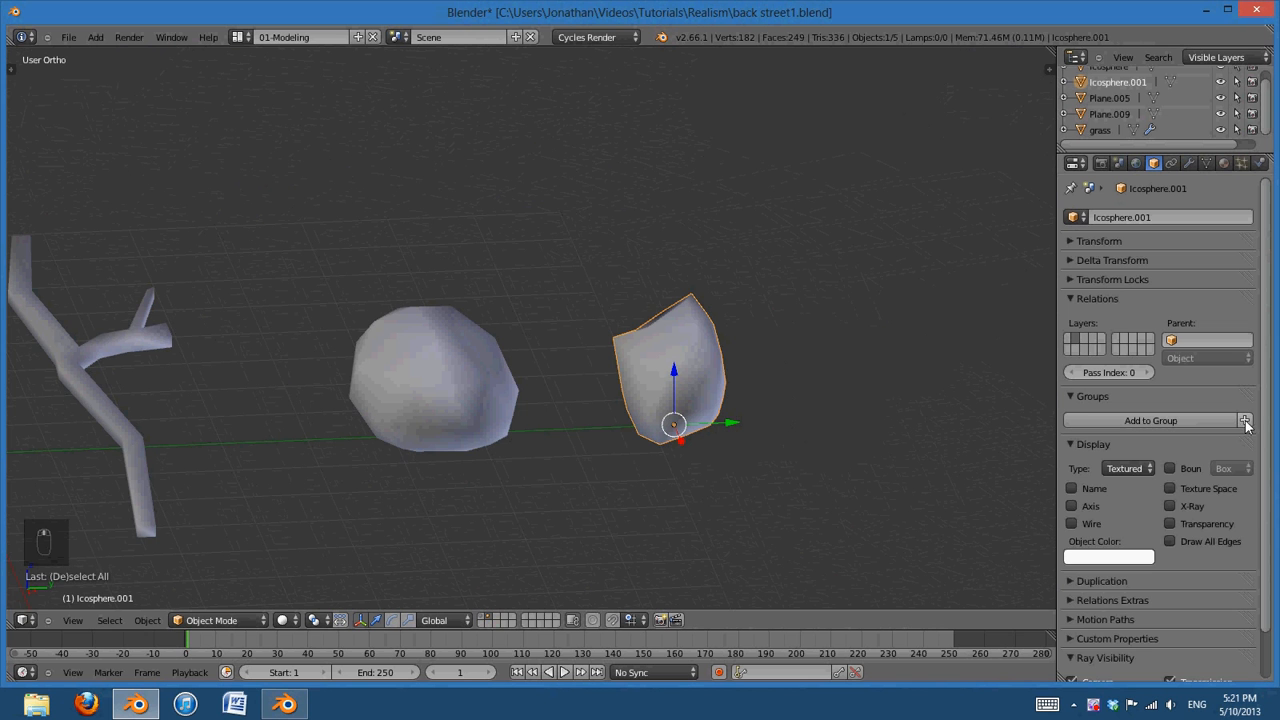
click(1245, 420)
click(1129, 446)
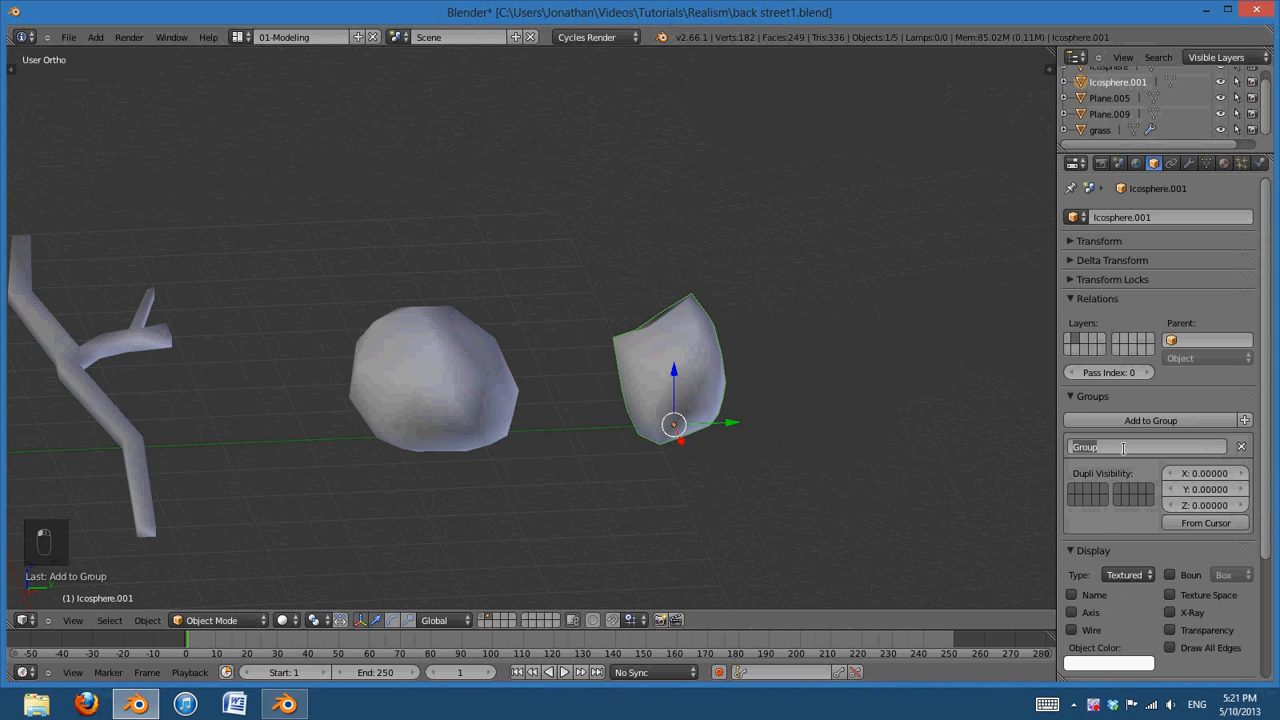
text(Rocks)
key(Return)
Add the rounder rock to the existing Rocks group
right_click(437, 428)
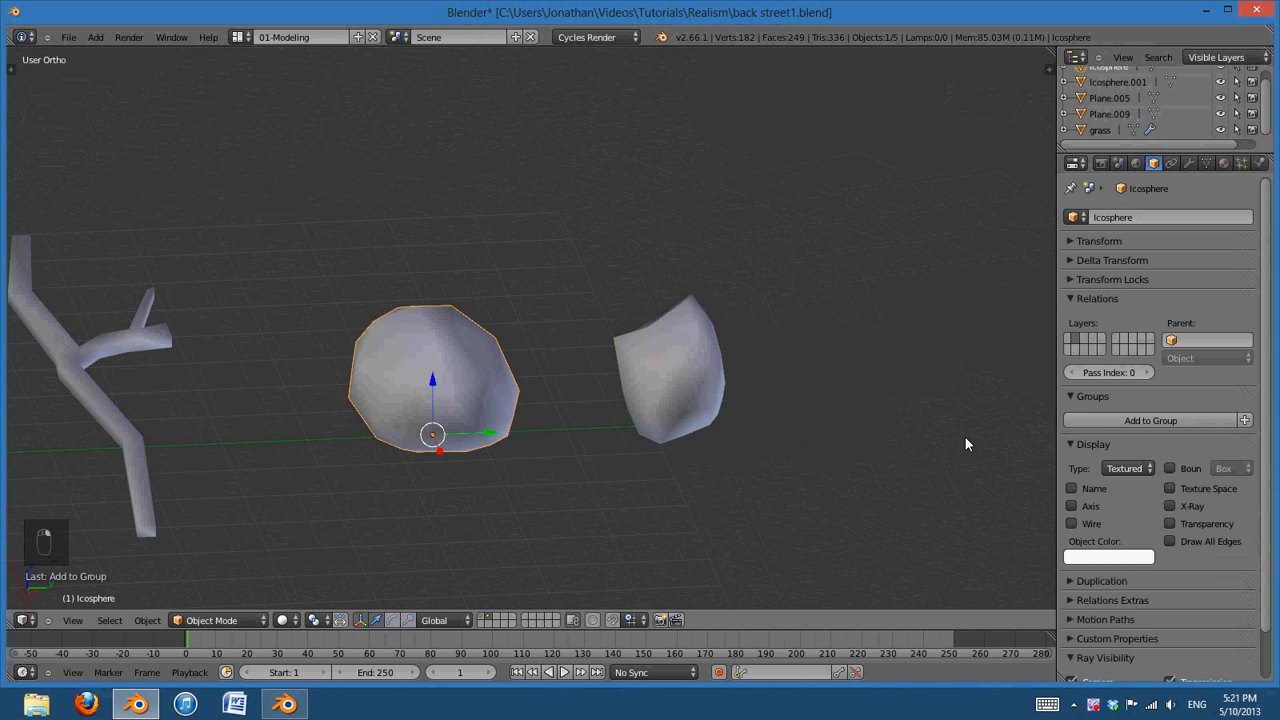
click(1150, 420)
click(1140, 434)
middle_drag(759, 362, 689, 449)
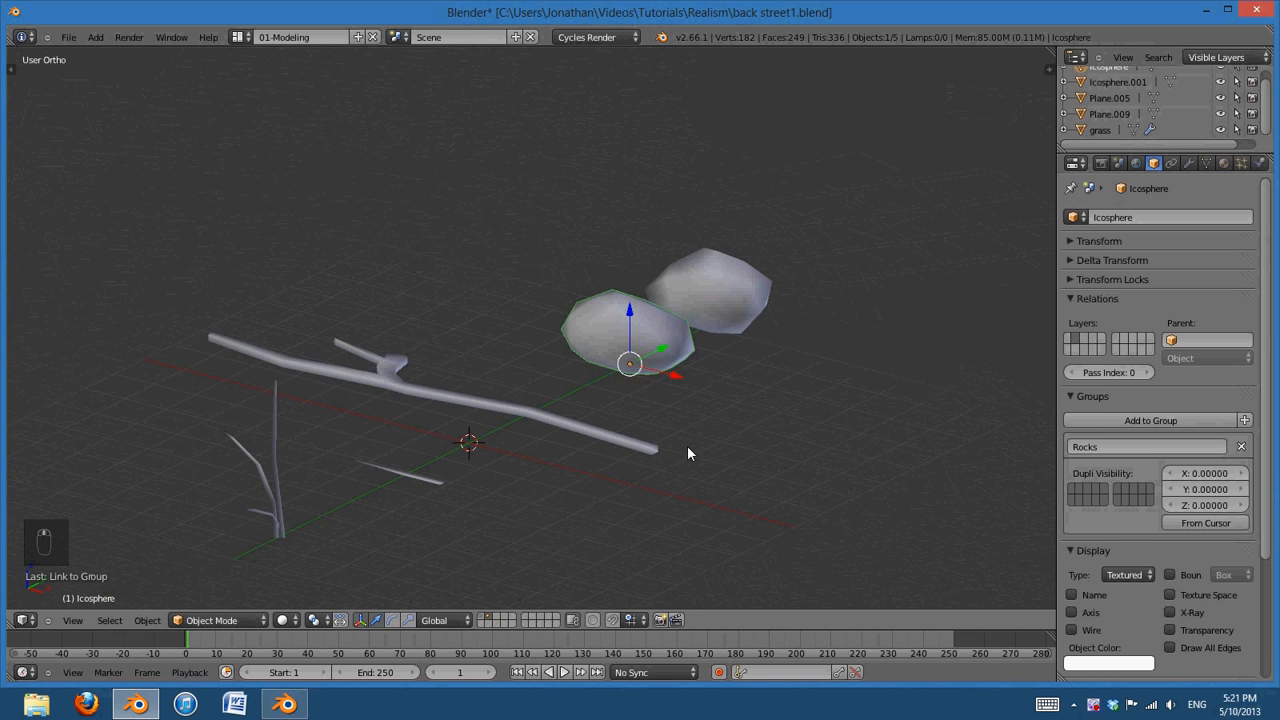
Return to the main scene layer and hide the row of overhead beams and the slab on top of the wall
click(483, 615)
middle_drag(667, 429, 540, 418)
shift+right_click(451, 264)
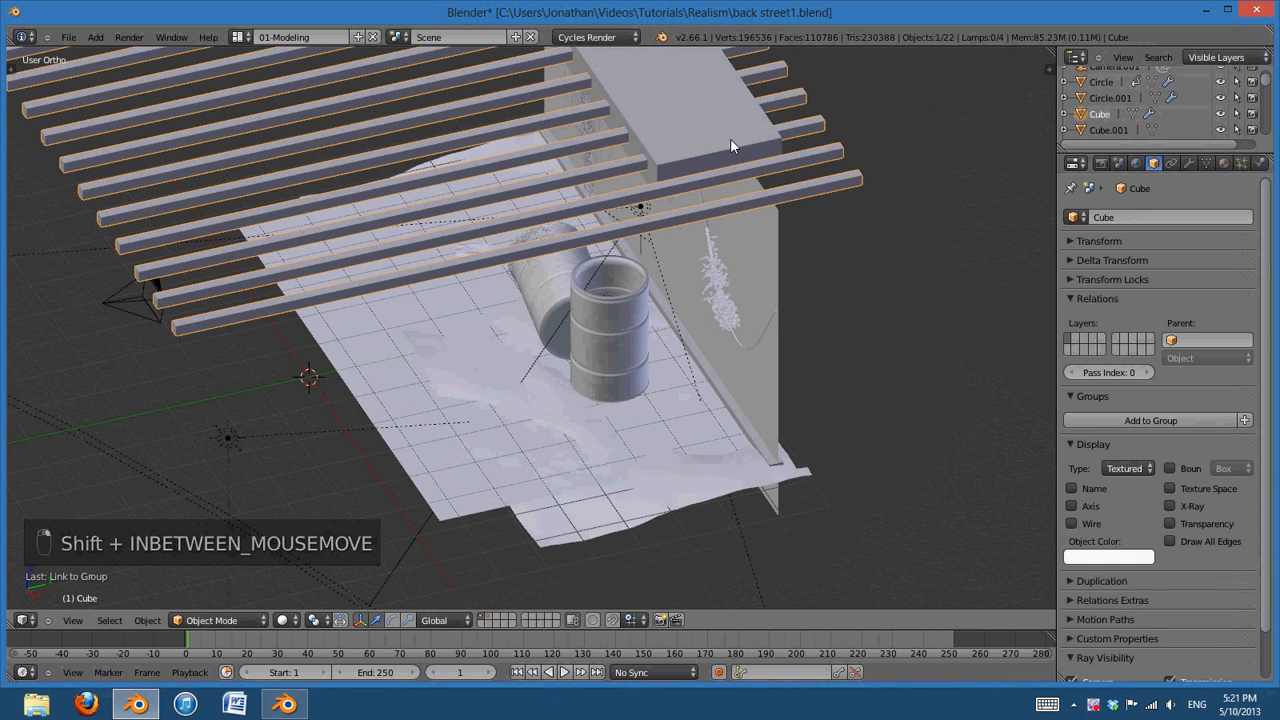
shift+right_click(732, 139)
key(h)
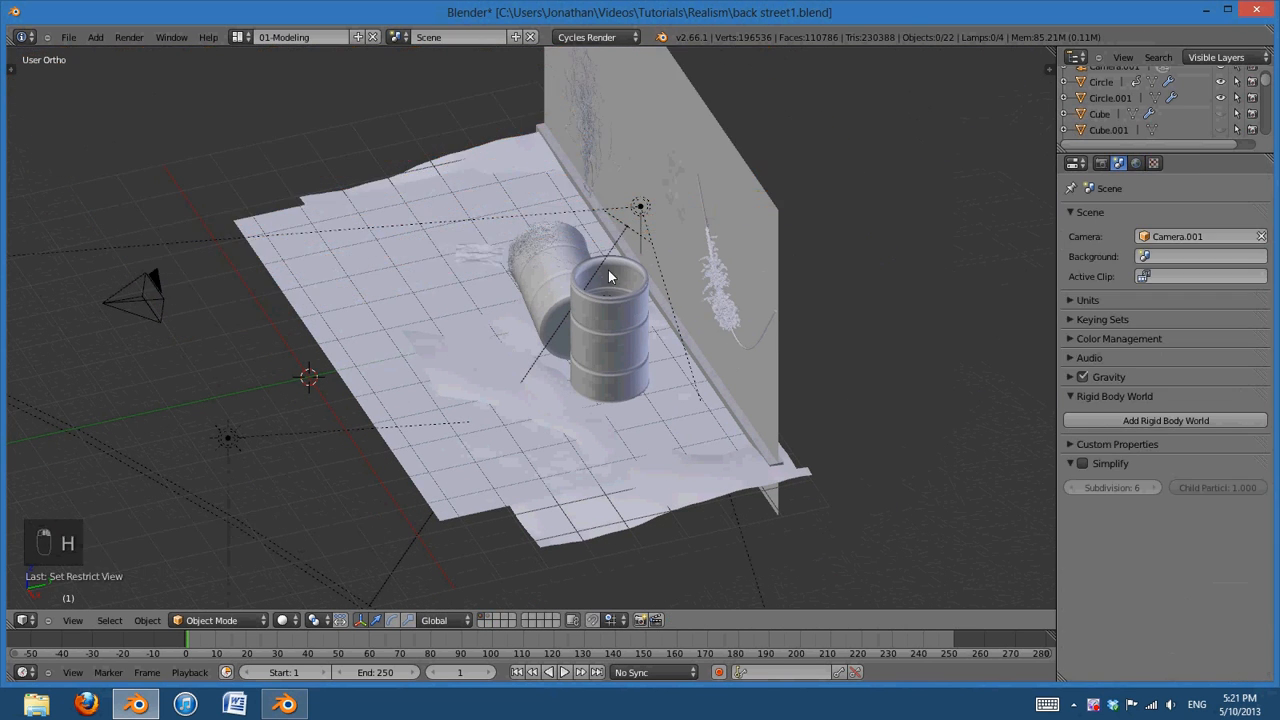
Select and frame the fallen barrel in perspective view, and inspect the ground surfaces around and beneath it
middle_drag(608, 270, 674, 255)
right_click(611, 240)
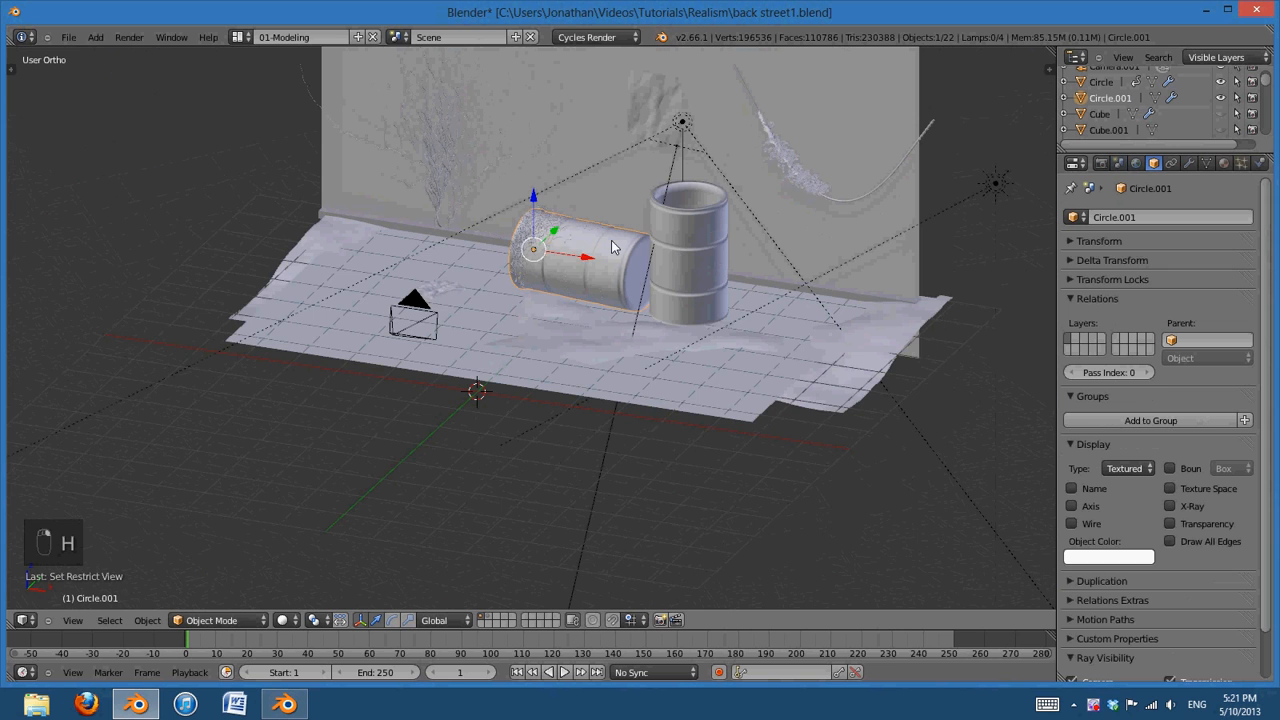
key(KP_Decimal)
scroll(598, 280, down, 3)
key(KP_5)
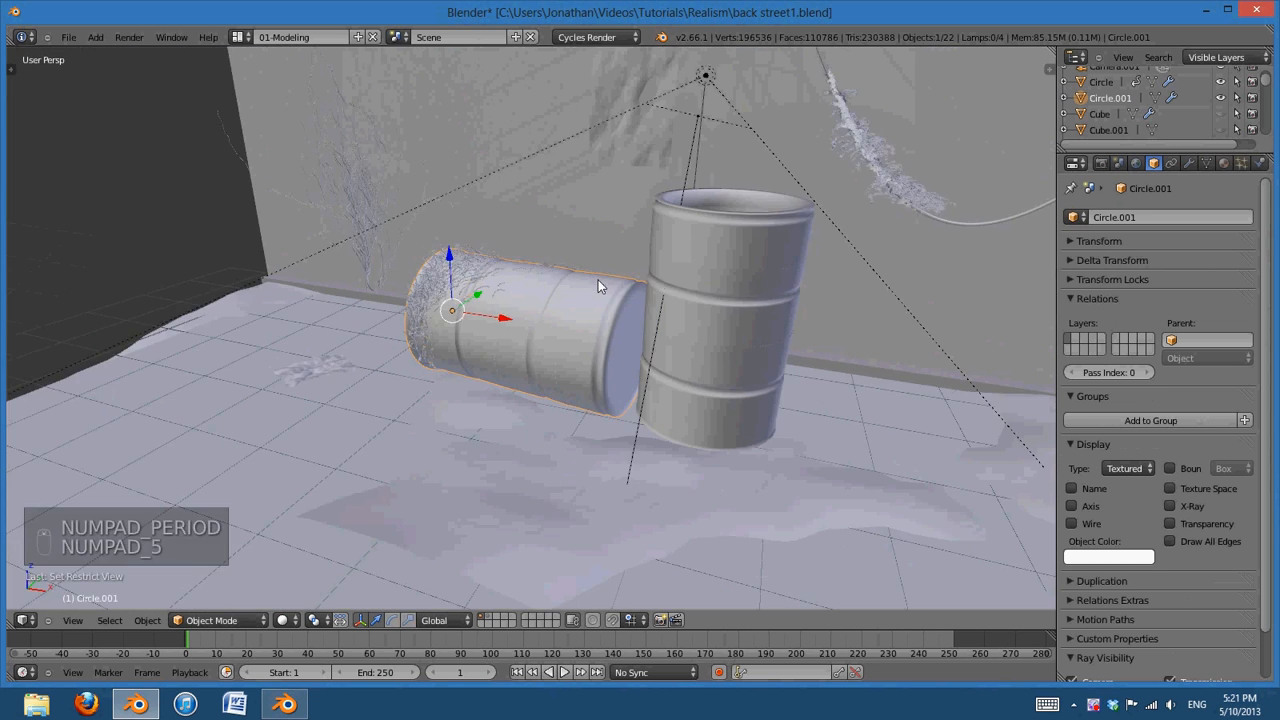
scroll(604, 290, down, 3)
middle_drag(604, 293, 640, 351)
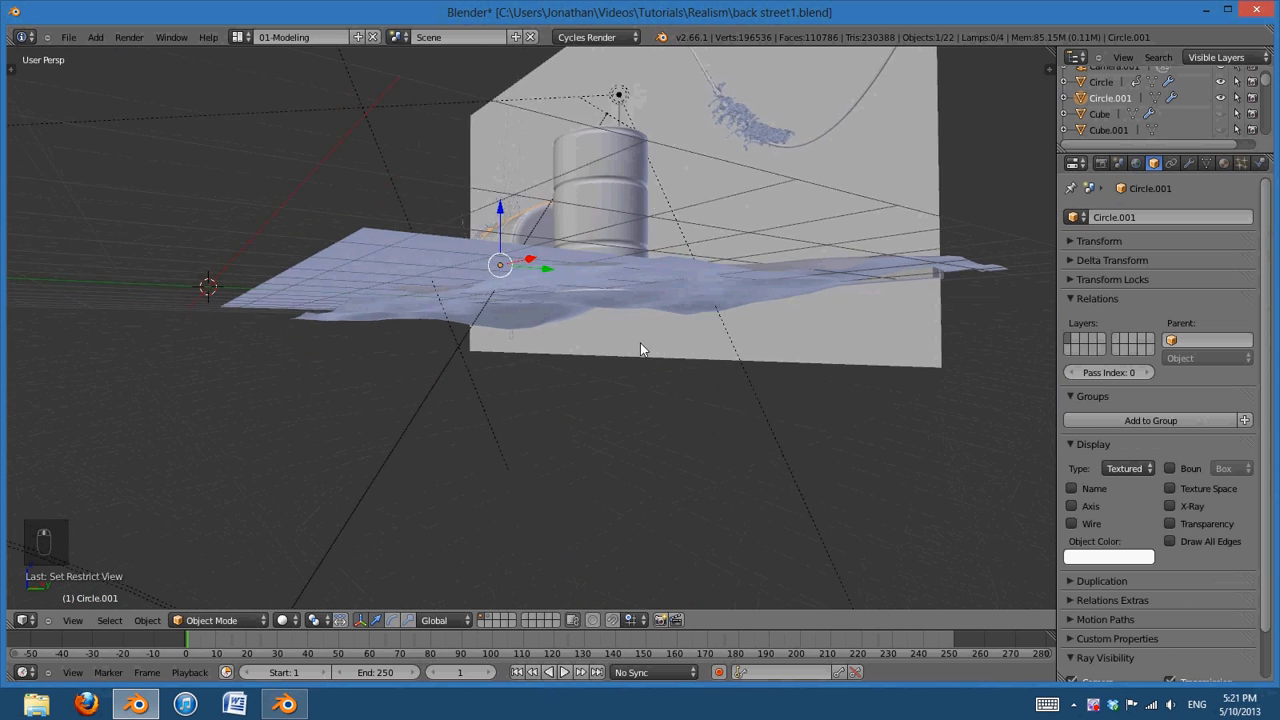
Bring up the fallen barrel's particle settings and examine the overlapping ground surfaces around the barrels from several angles
click(1241, 163)
middle_drag(735, 312, 543, 451)
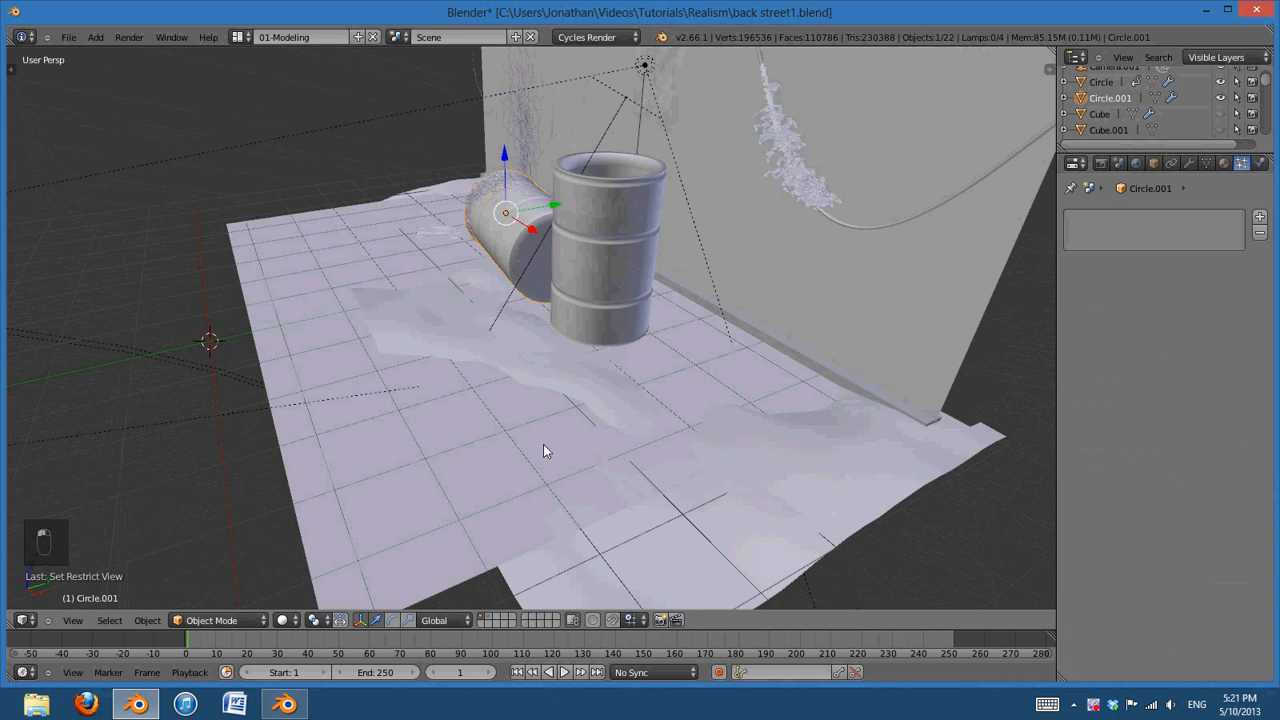
mouse_move(457, 477)
middle_down()
mouse_move(469, 463)
mouse_move(457, 457)
middle_up()
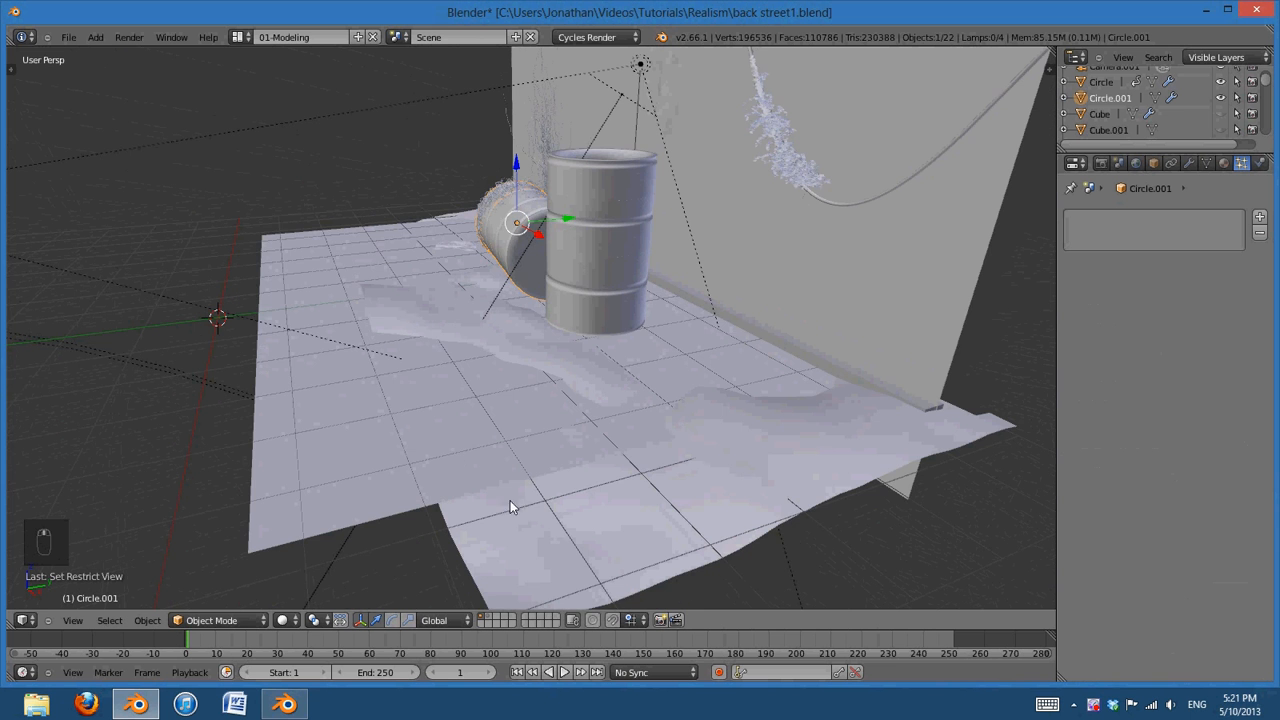
middle_drag(654, 441, 752, 441)
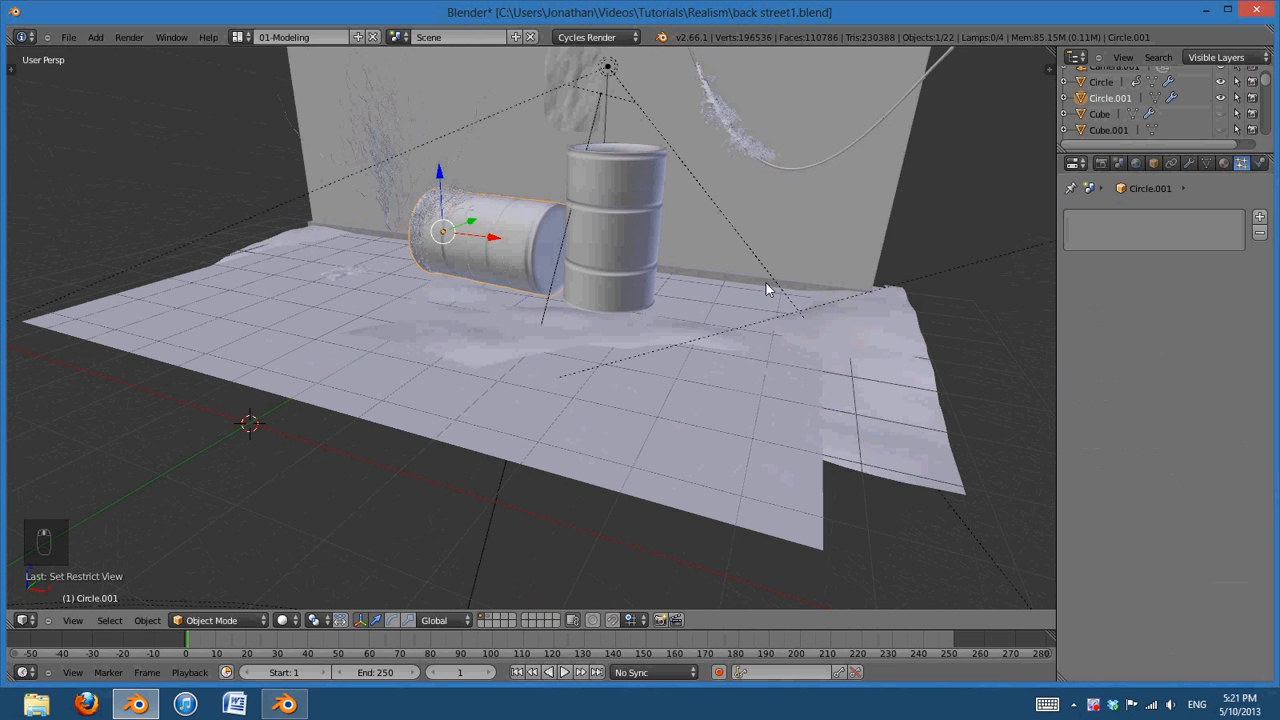
middle_drag(526, 369, 640, 374)
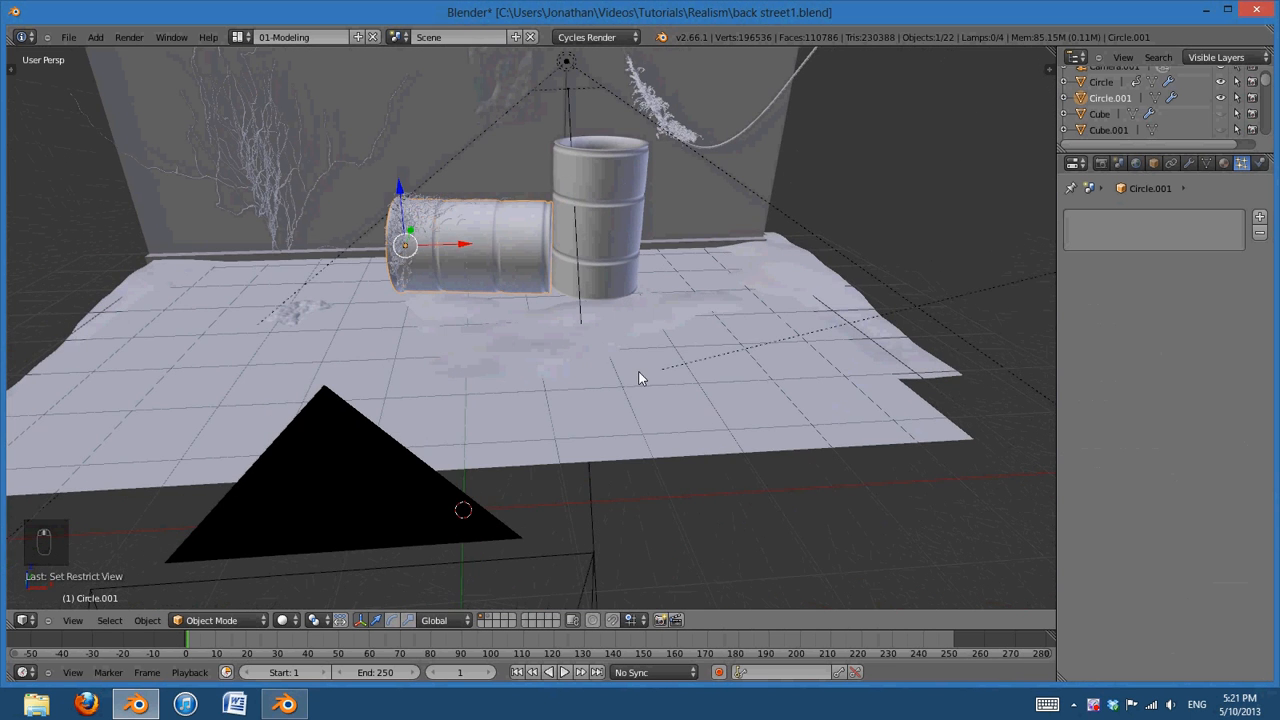
middle_drag(787, 378, 735, 349)
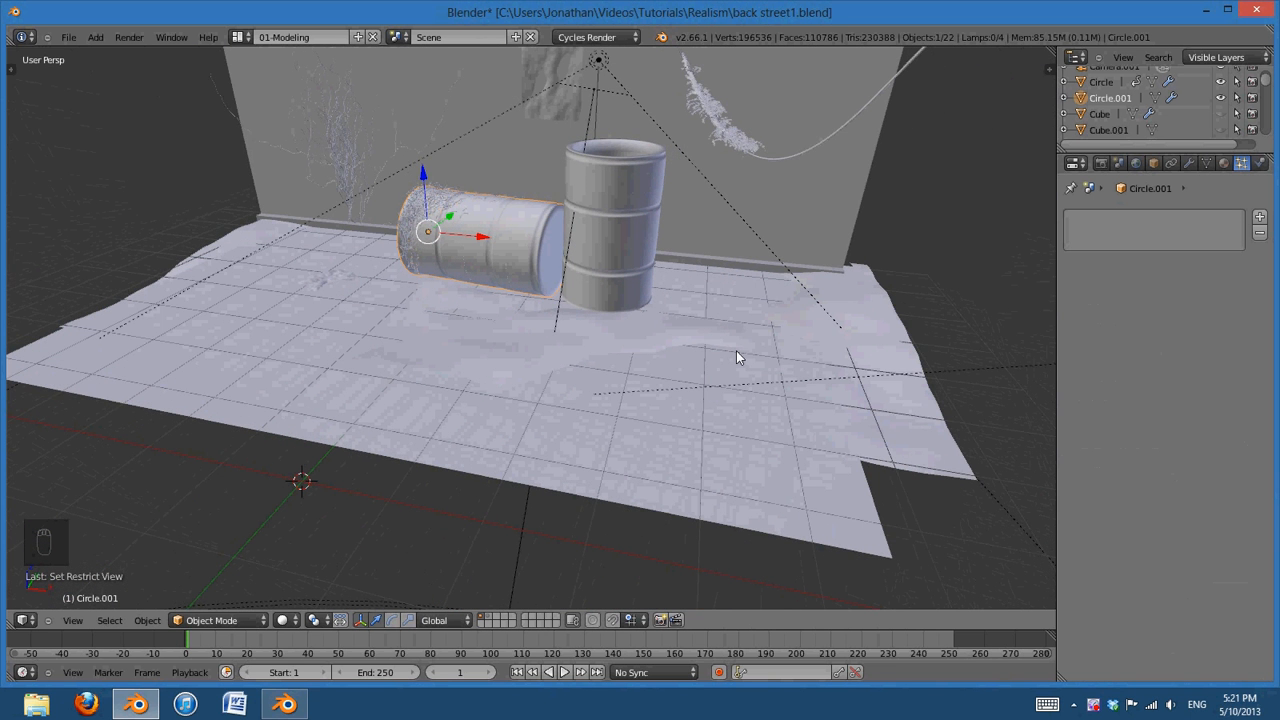
middle_drag(697, 351, 821, 363)
scroll(699, 354, up, 3)
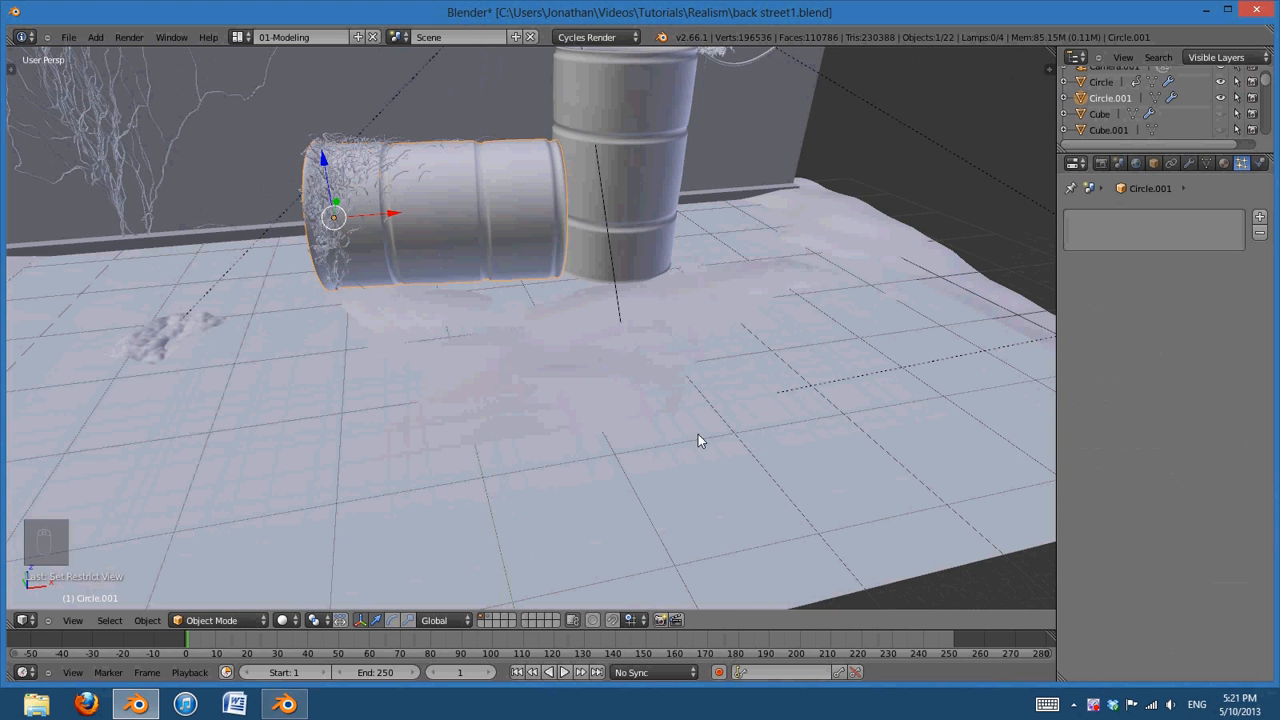
middle_drag(700, 440, 752, 437)
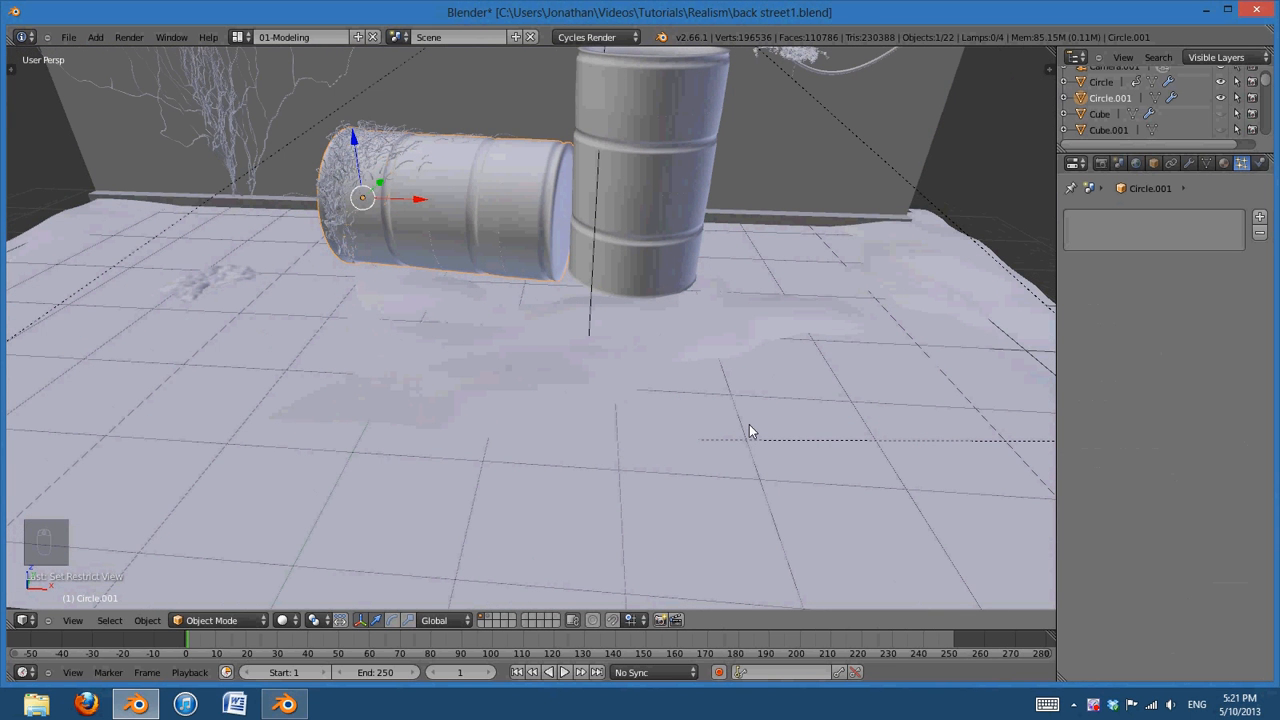
scroll(759, 428, down, 4)
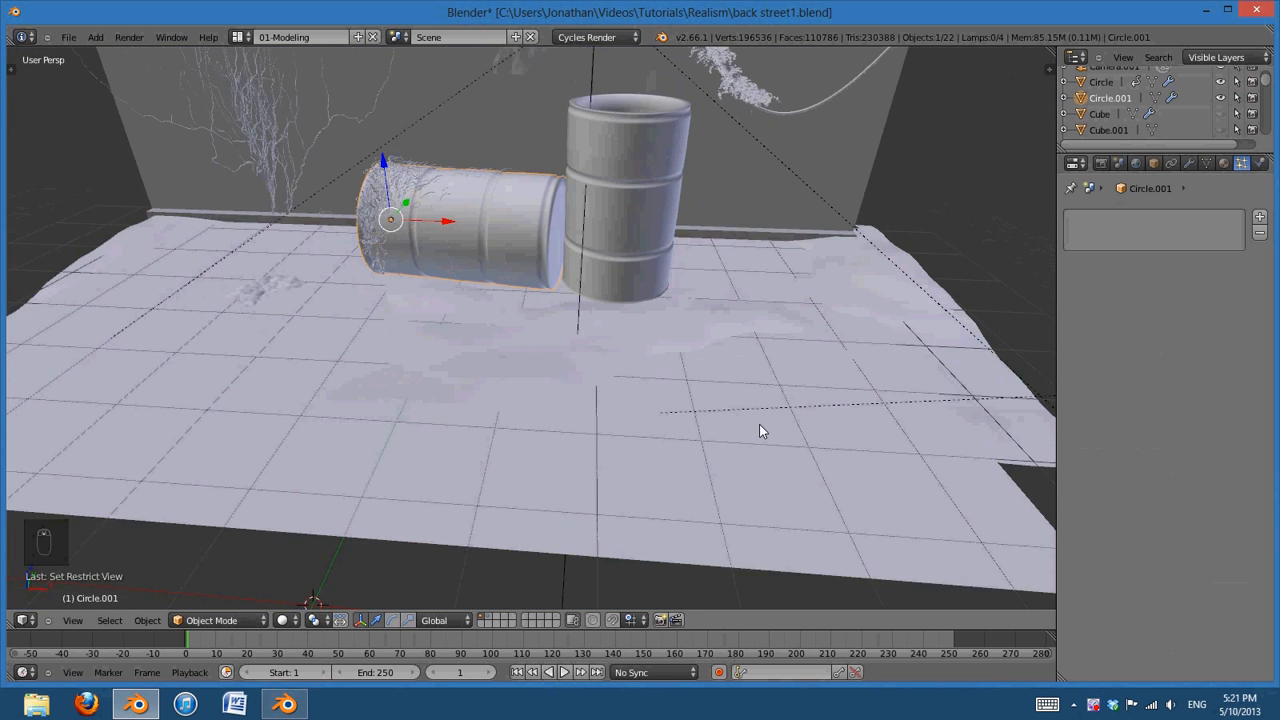
Add a single centred loop cut across the flat ground plane, splitting it into two halves
right_click(764, 434)
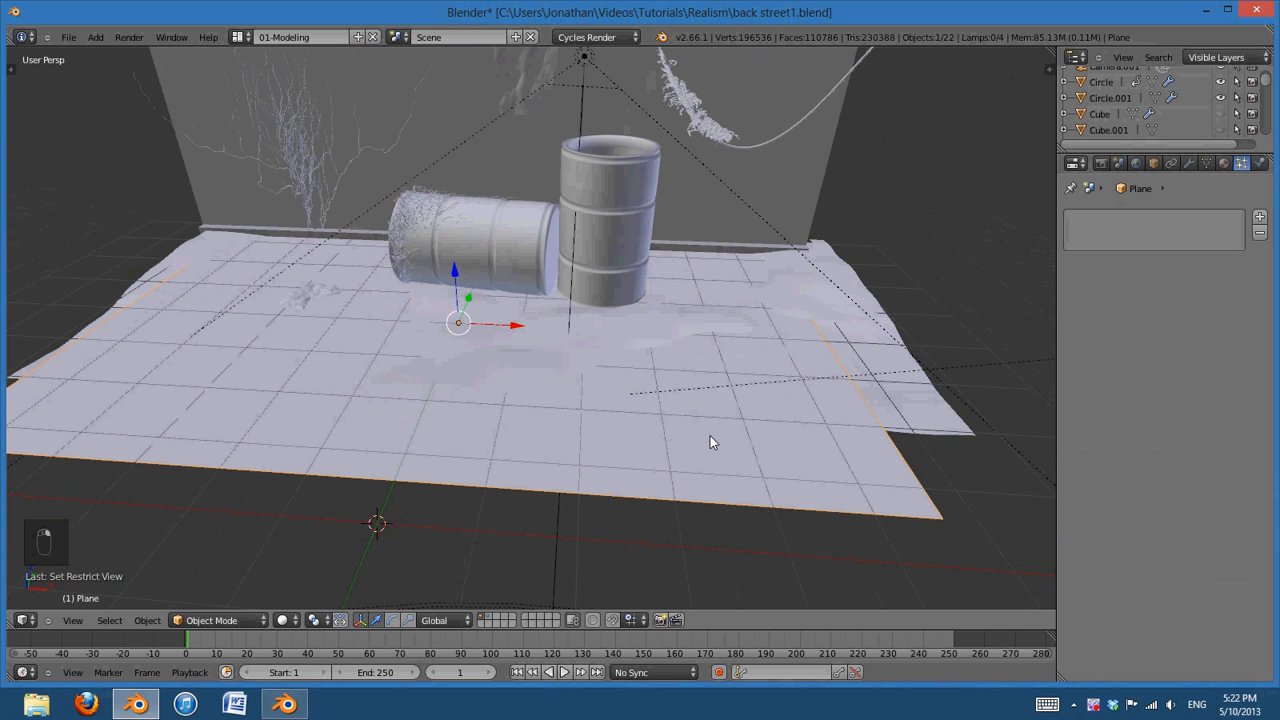
key(Tab)
scroll(710, 436, down, 1)
middle_drag(644, 457, 717, 456)
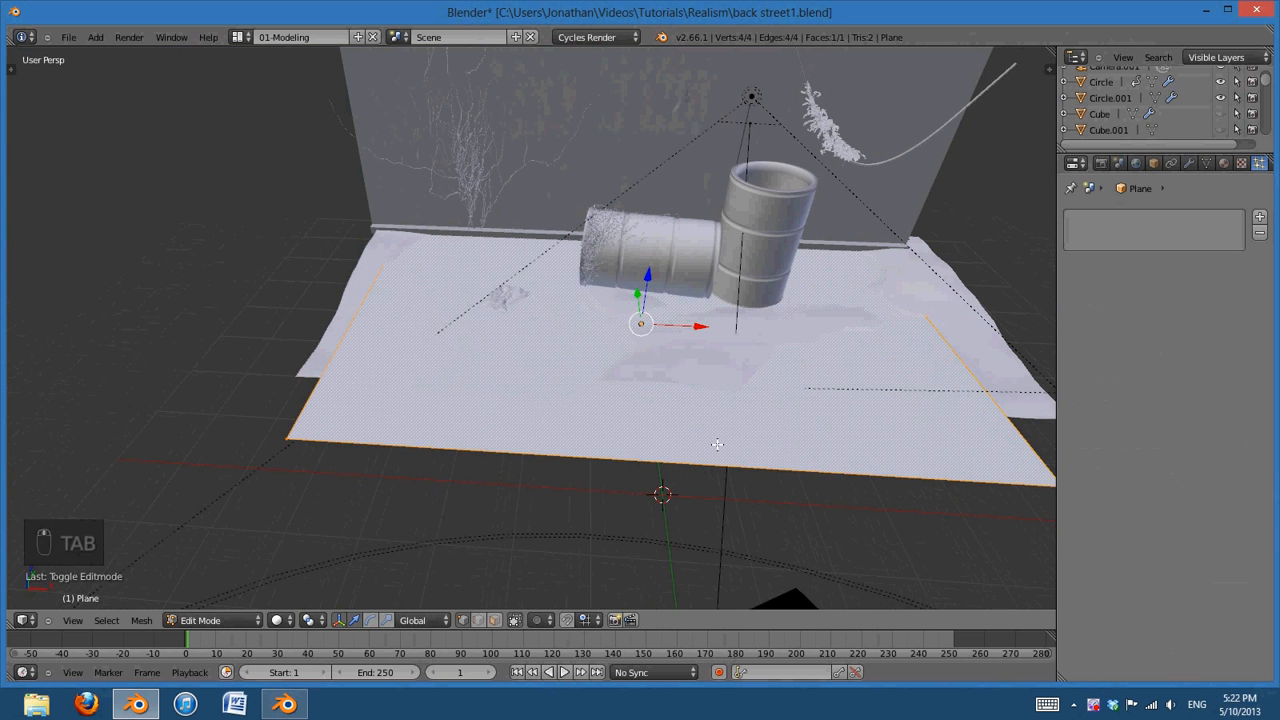
key(ctrl+r)
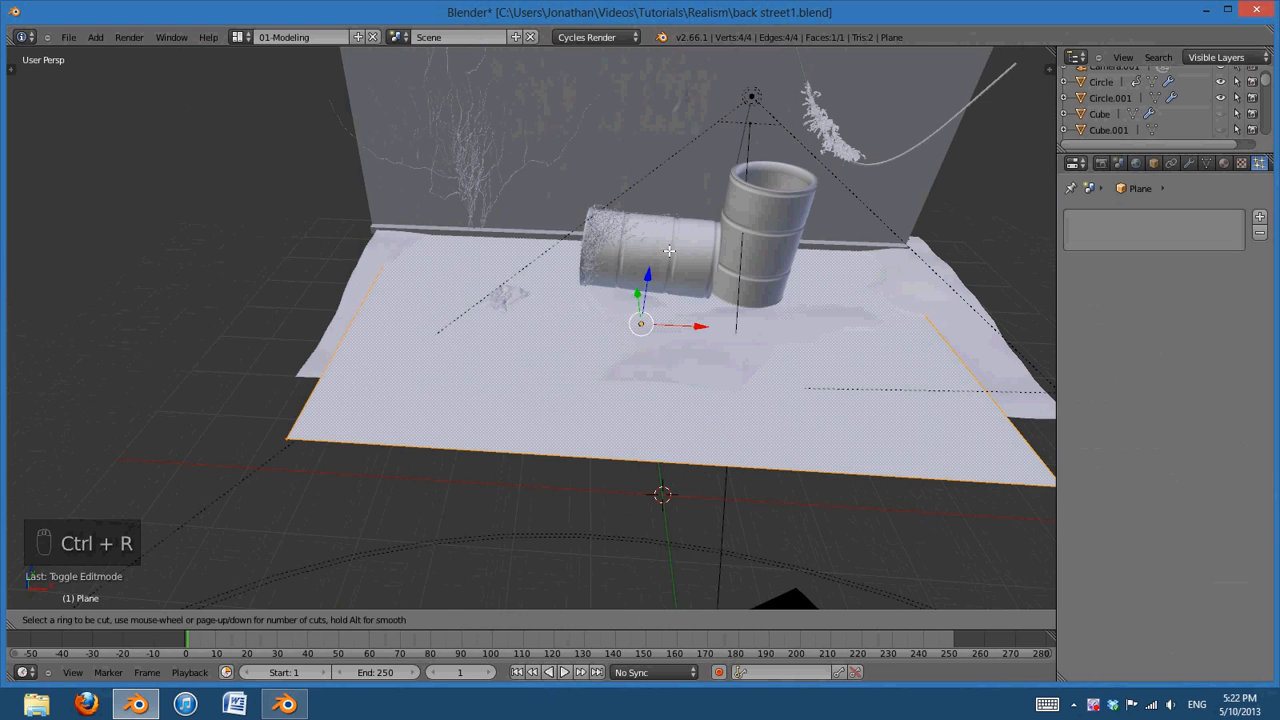
click(666, 245)
click(666, 245)
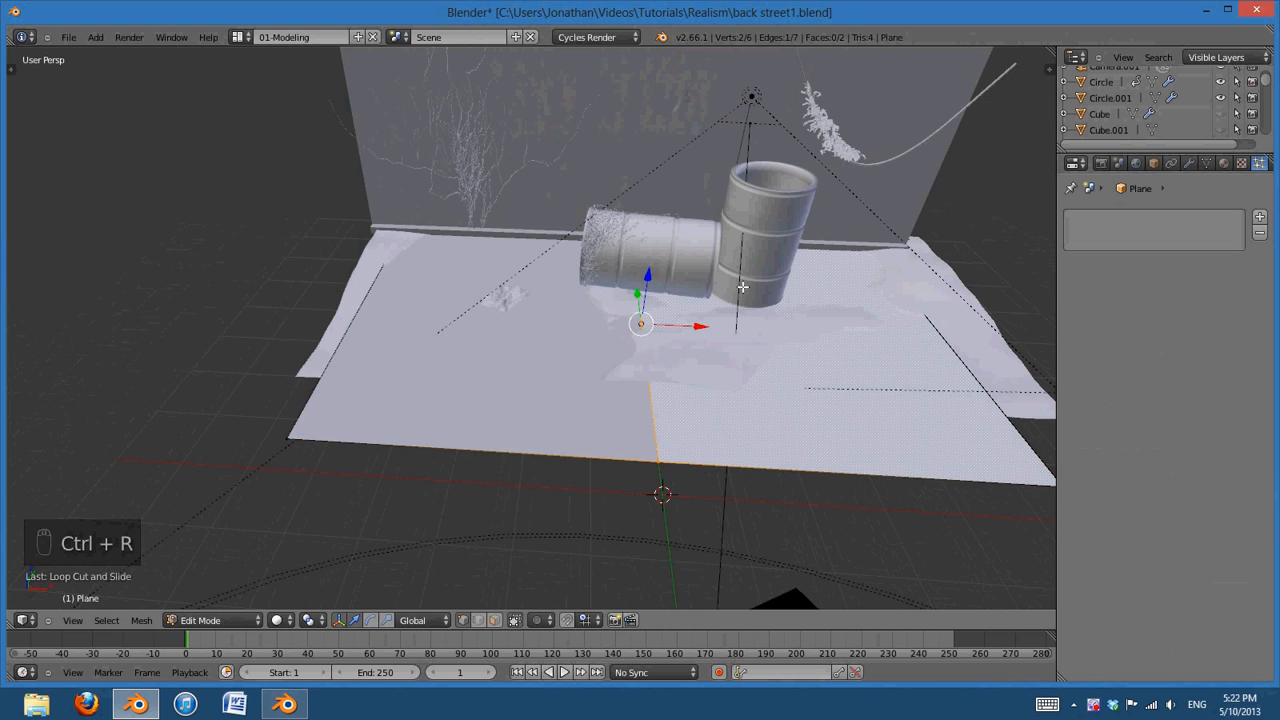
Select the ground plane's entire mesh and subdivide it
mouse_move(666, 245)
middle_down()
mouse_move(664, 394)
mouse_move(703, 506)
mouse_move(763, 480)
middle_up()
key(z)
key(z)
key(a)
key(a)
key(a)
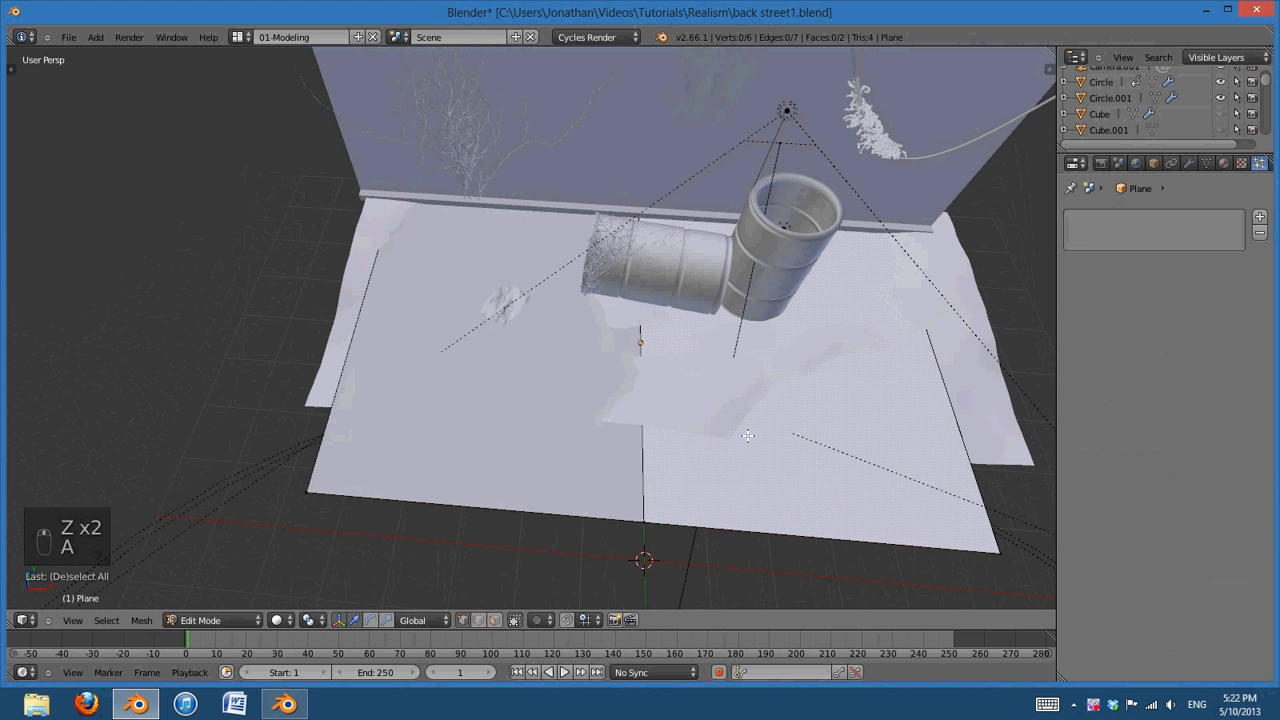
key(w)
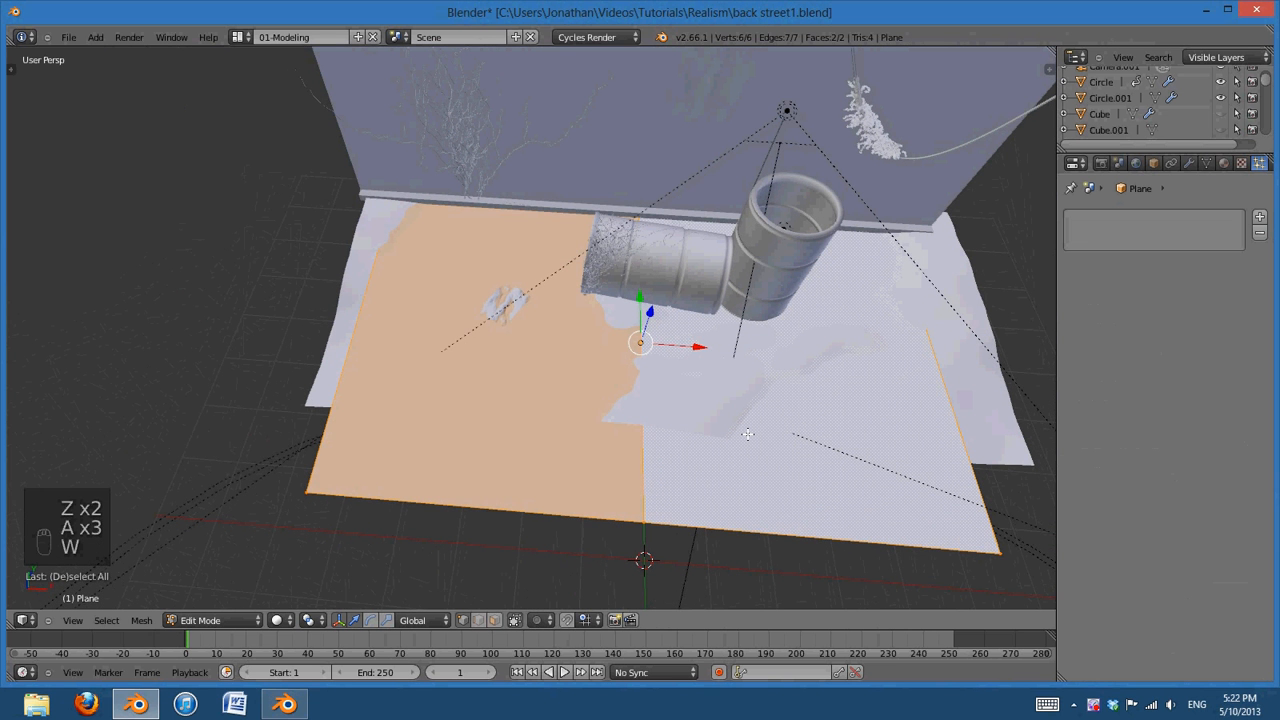
middle_drag(748, 433, 736, 389)
key(w)
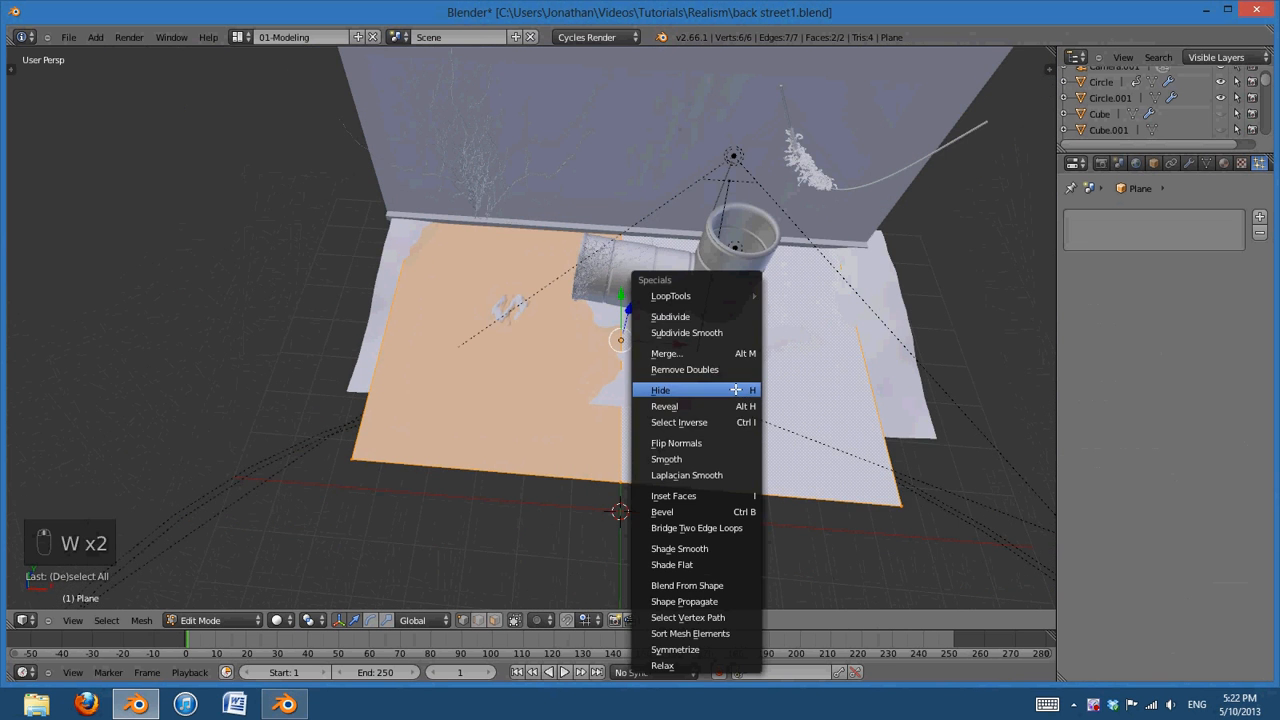
click(719, 314)
Set the subdivision's number of cuts to 20 and return to Object Mode
key(t)
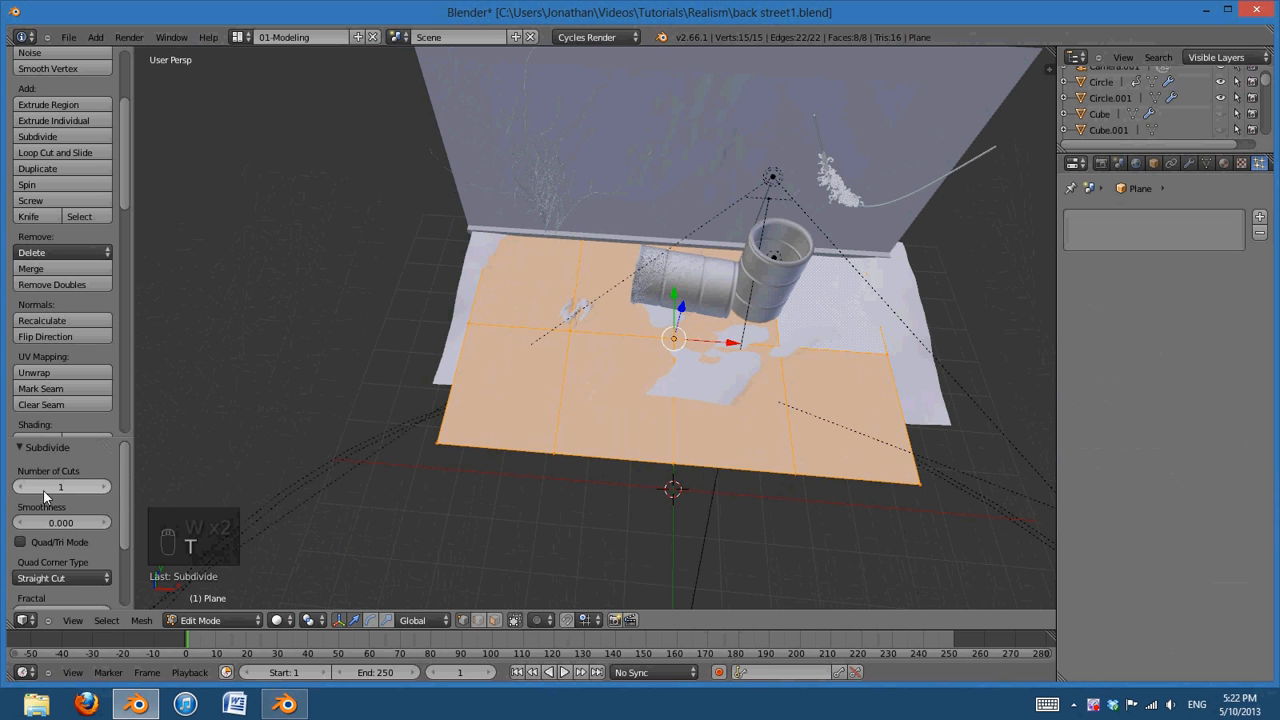
drag(46, 489, 294, 502)
scroll(600, 481, up, 2)
scroll(600, 481, down, 3)
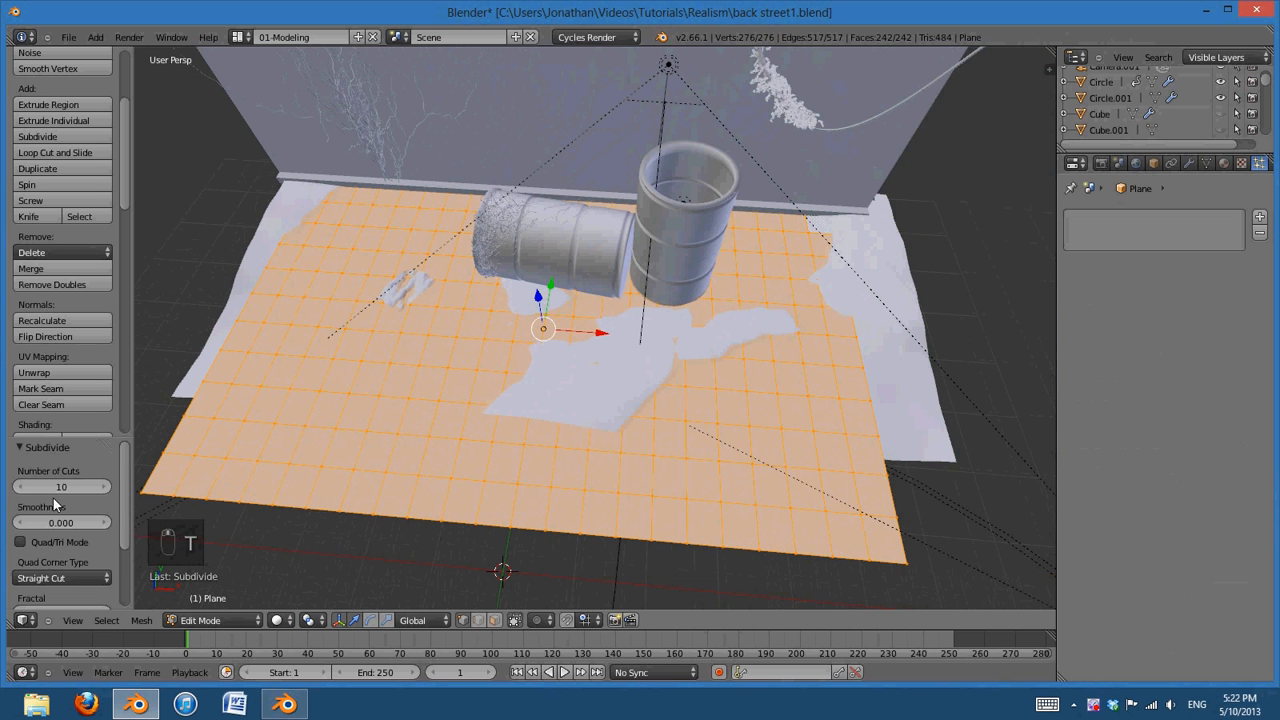
click(54, 485)
text(20)
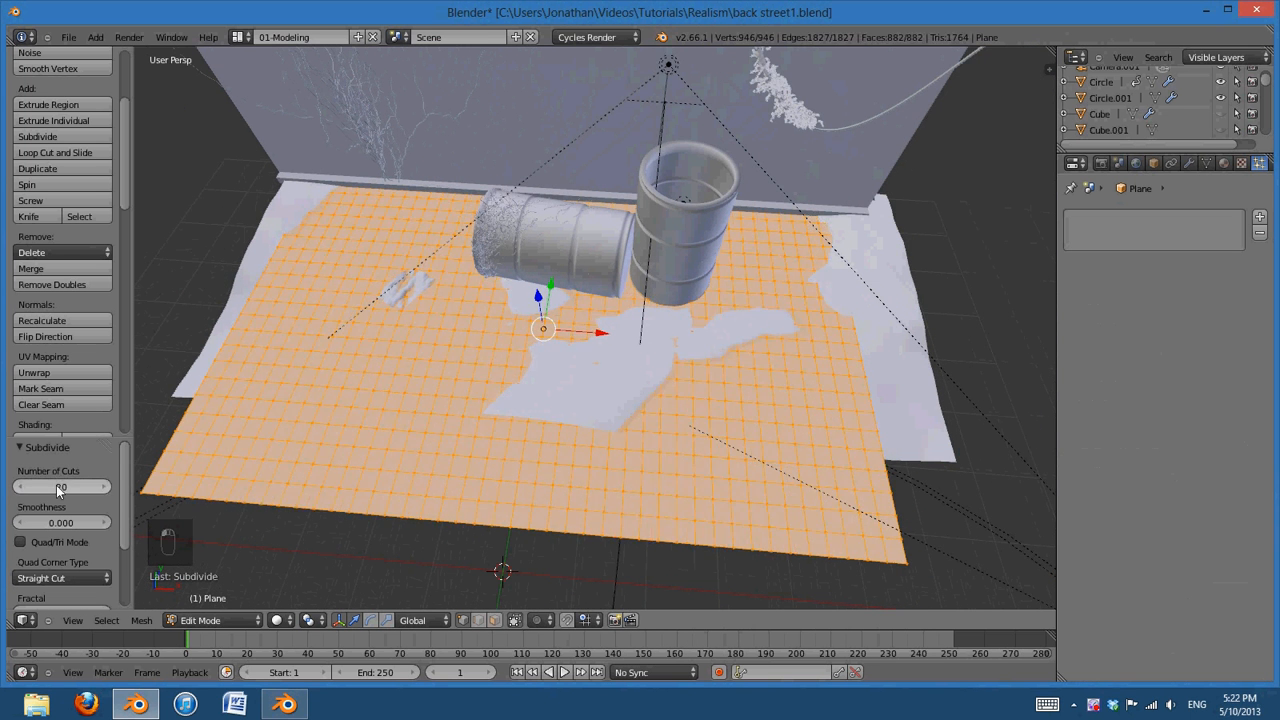
key(Return)
middle_drag(566, 429, 600, 400)
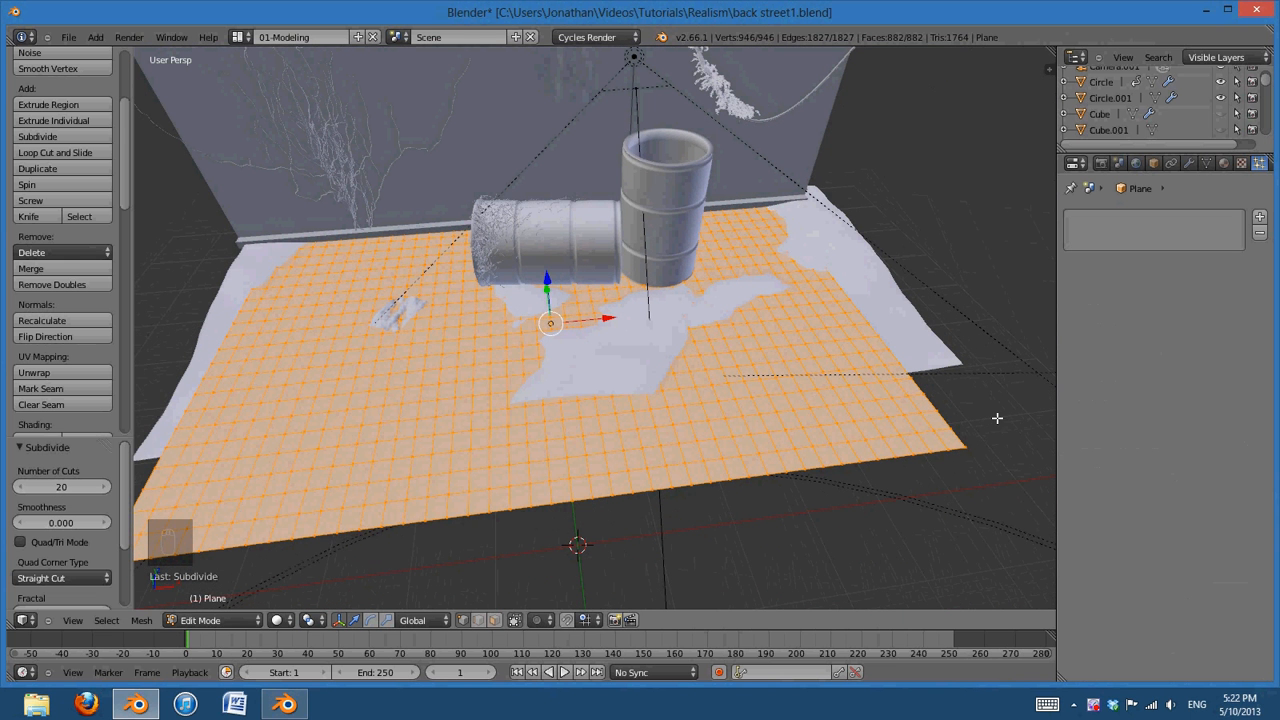
key(Tab)
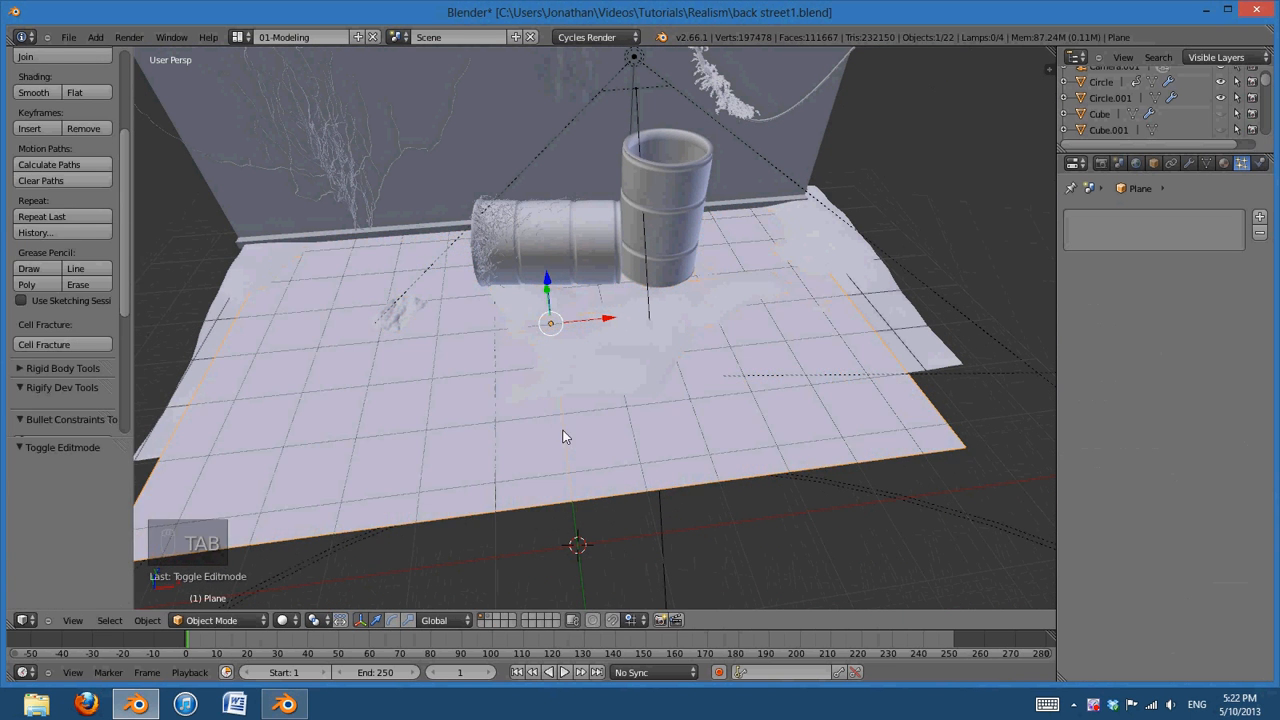
Check the debris models on the second layer, select the rounder rock there, and return to the main scene layer
middle_drag(563, 437, 623, 517)
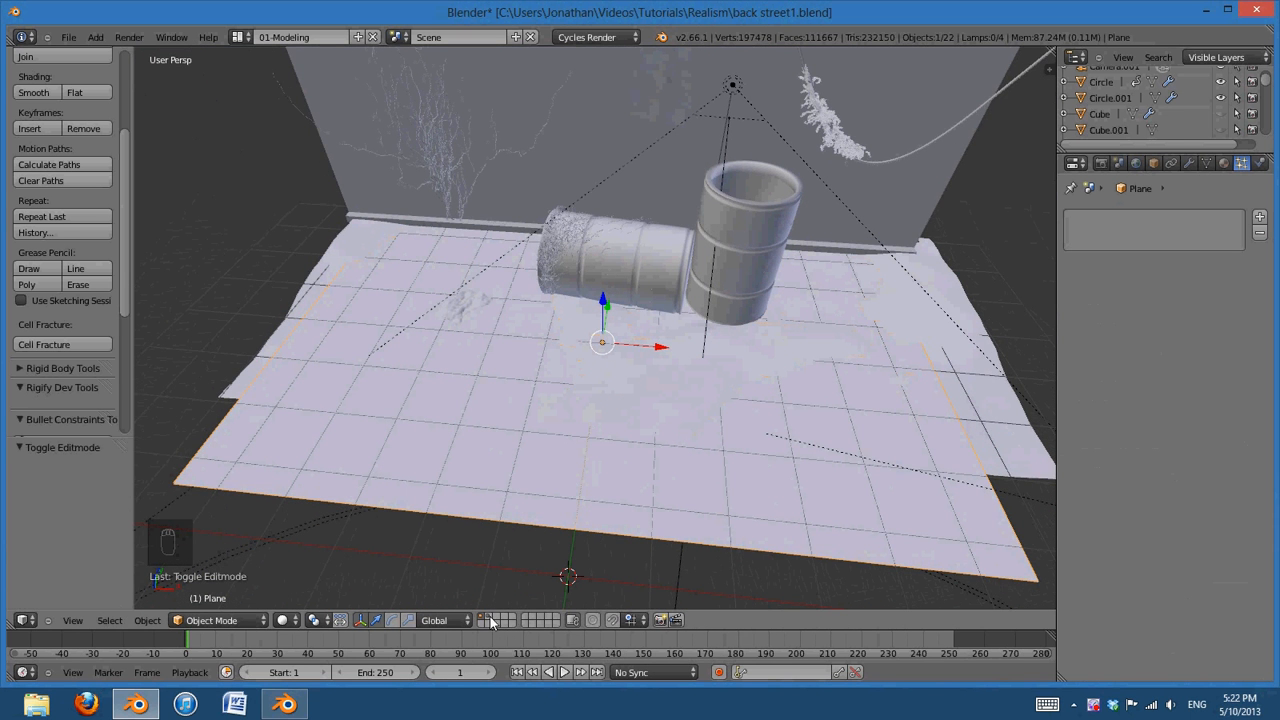
click(490, 620)
scroll(726, 429, down, 5)
middle_drag(757, 477, 830, 432)
scroll(726, 430, up, 3)
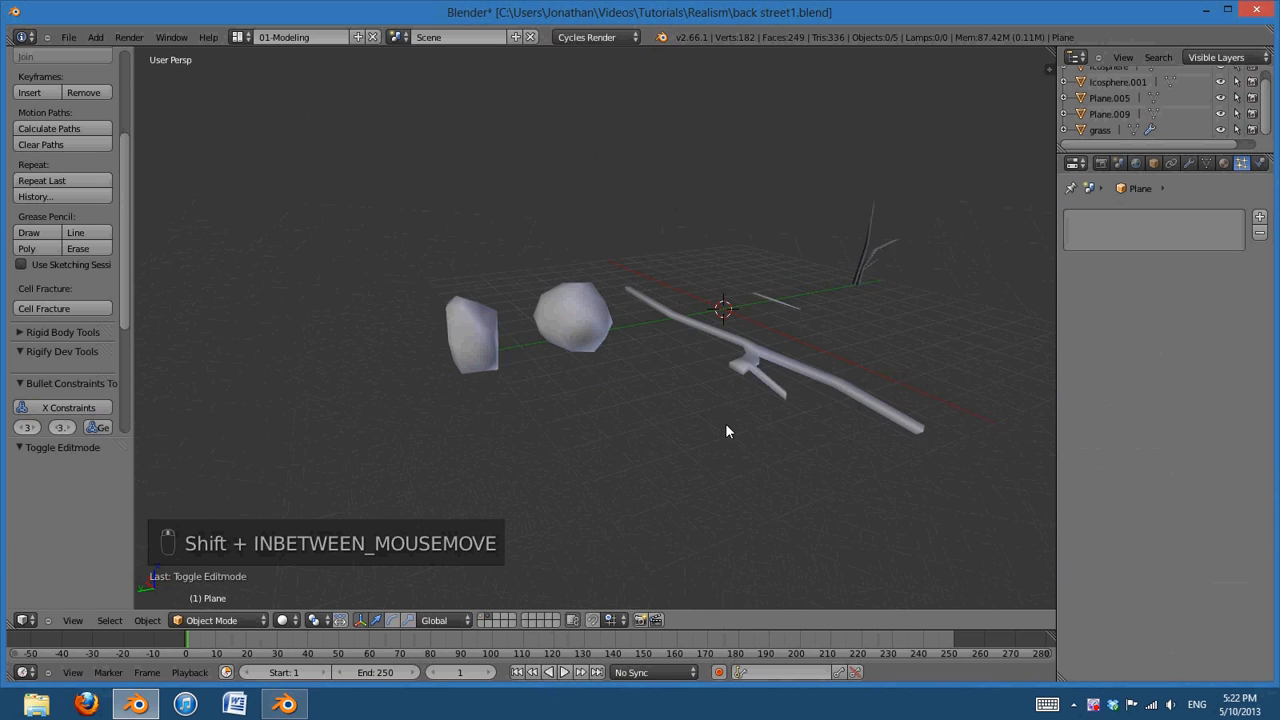
right_click(587, 313)
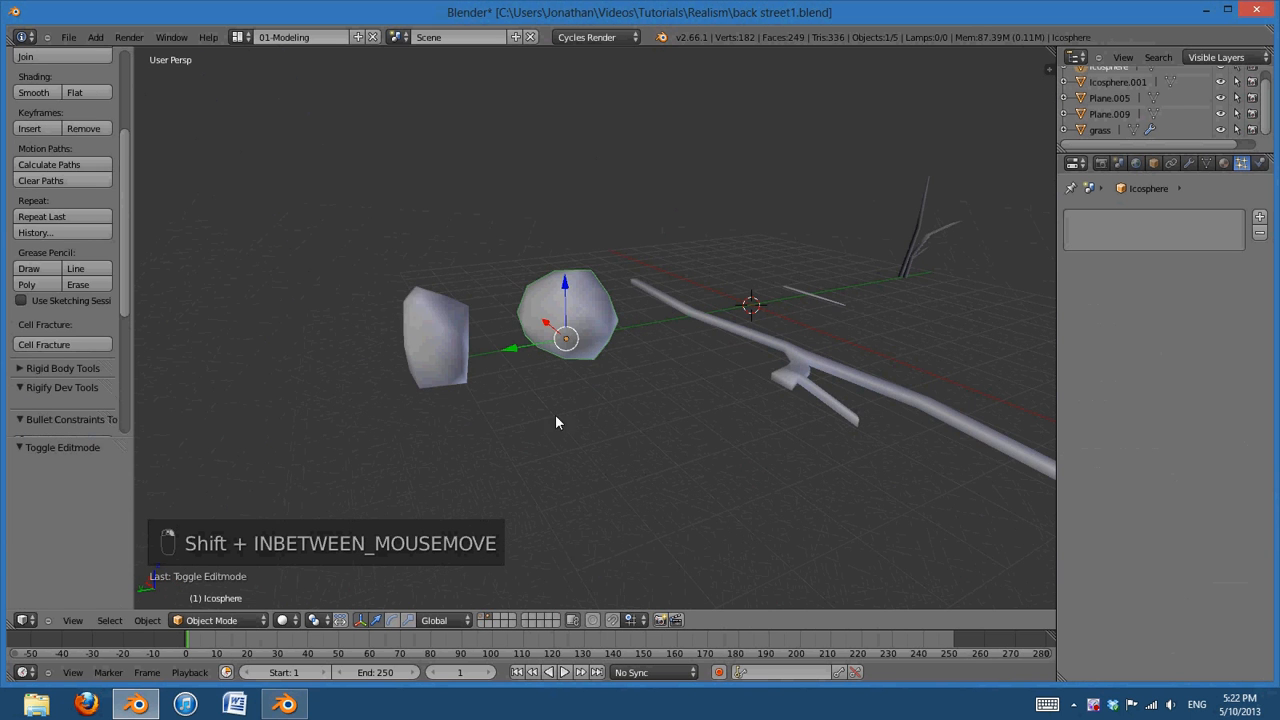
click(481, 616)
middle_drag(898, 361, 706, 388)
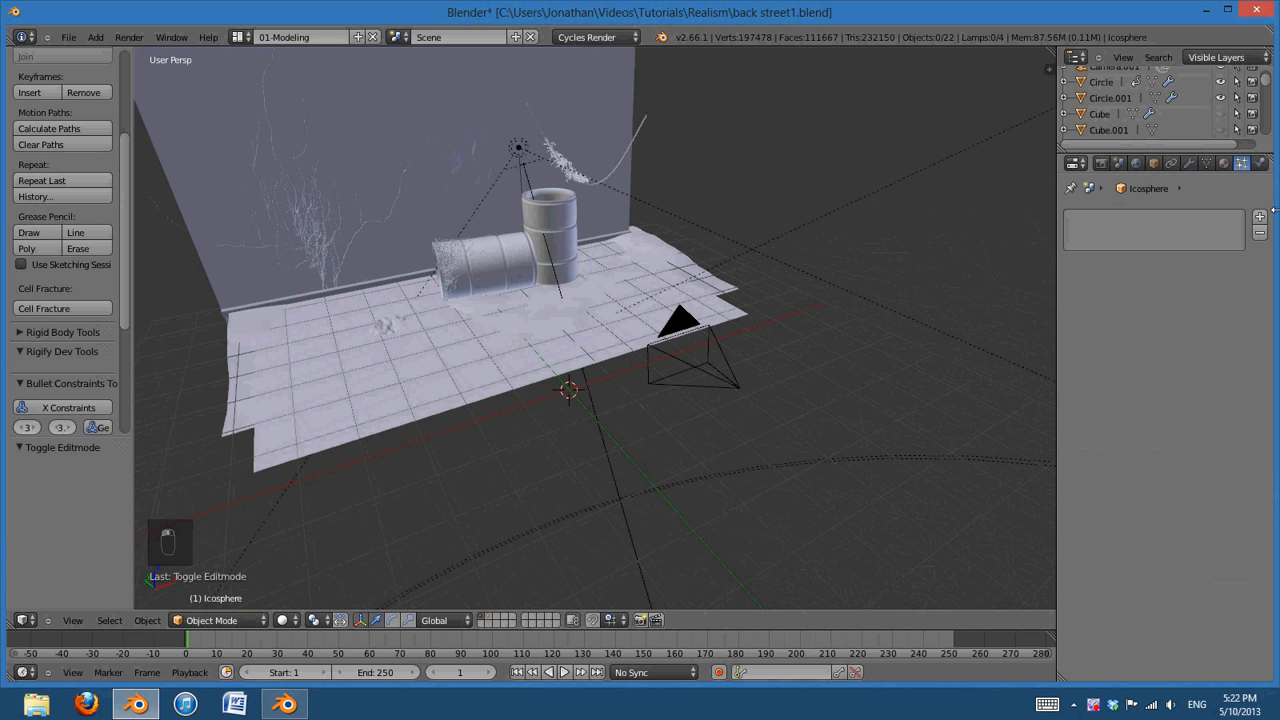
Add a particle system to the selected rock and name both the system and its settings Stones
click(1260, 218)
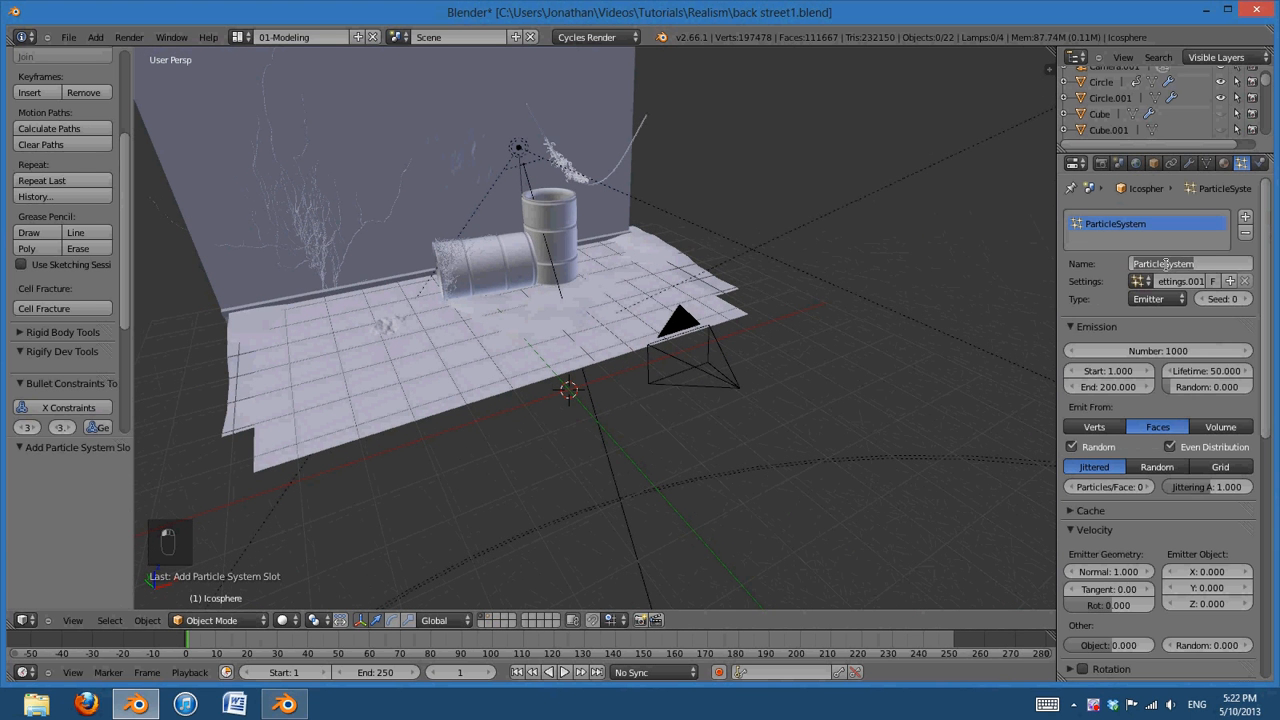
text(Stones)
key(Return)
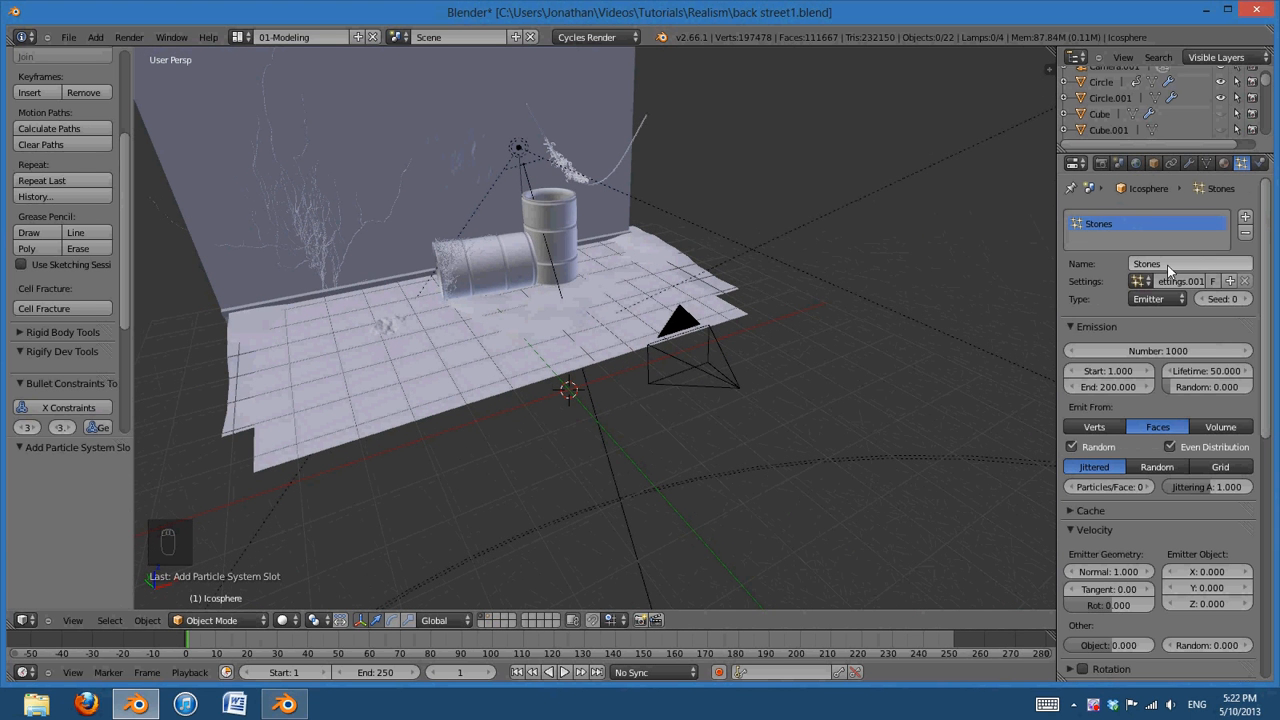
click(1170, 280)
text(Stones)
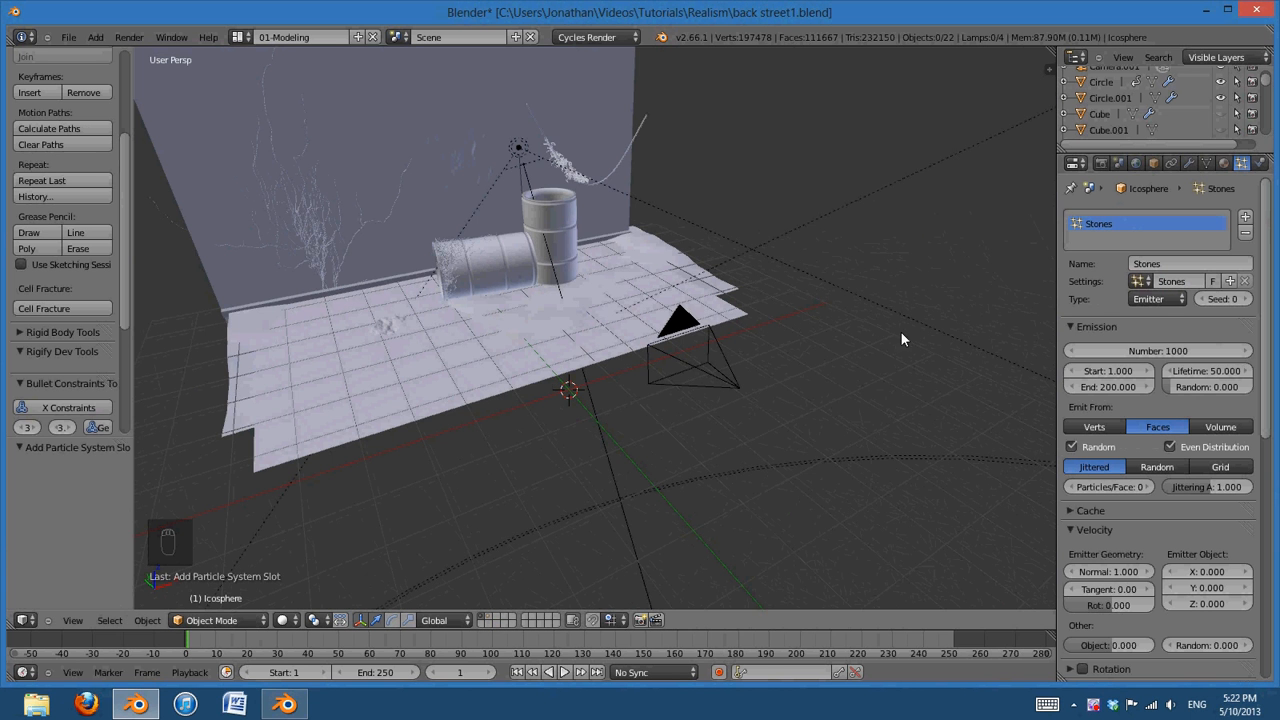
Change the Stones particle system's type from Emitter to Hair
shift+middle_drag(788, 364, 941, 371)
scroll(943, 405, up, 2)
scroll(1107, 397, down, 5)
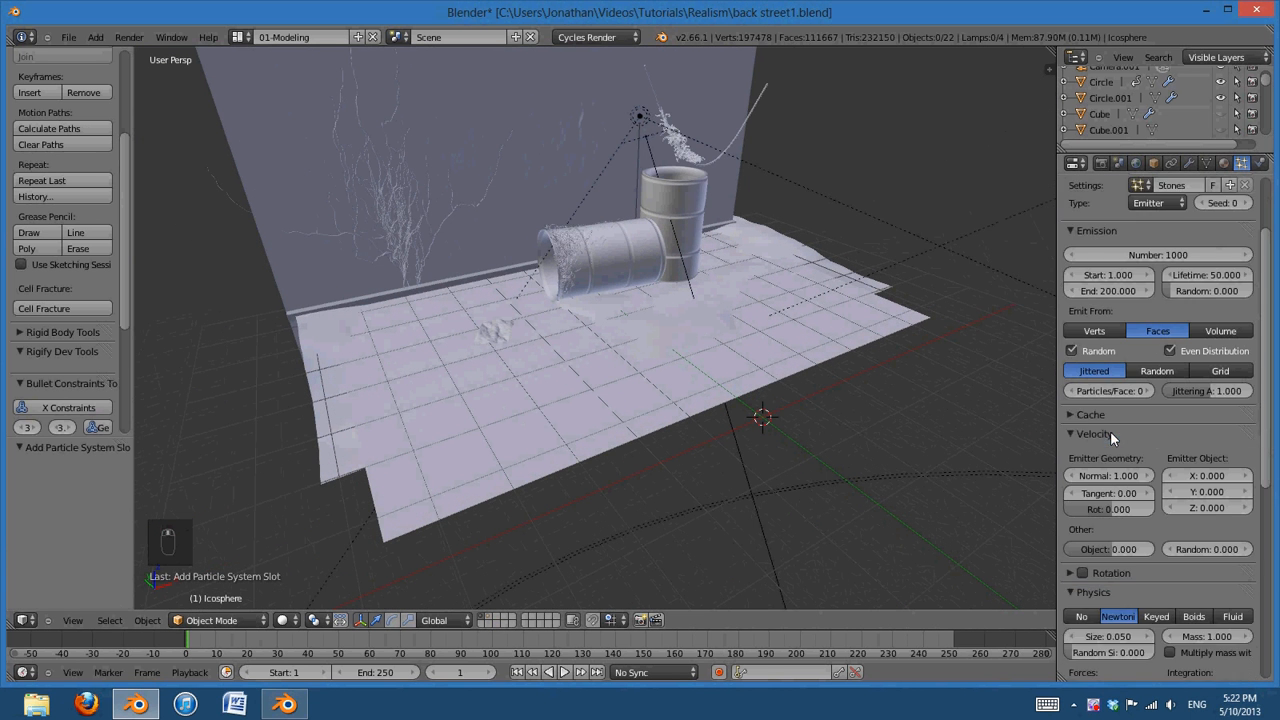
click(1081, 465)
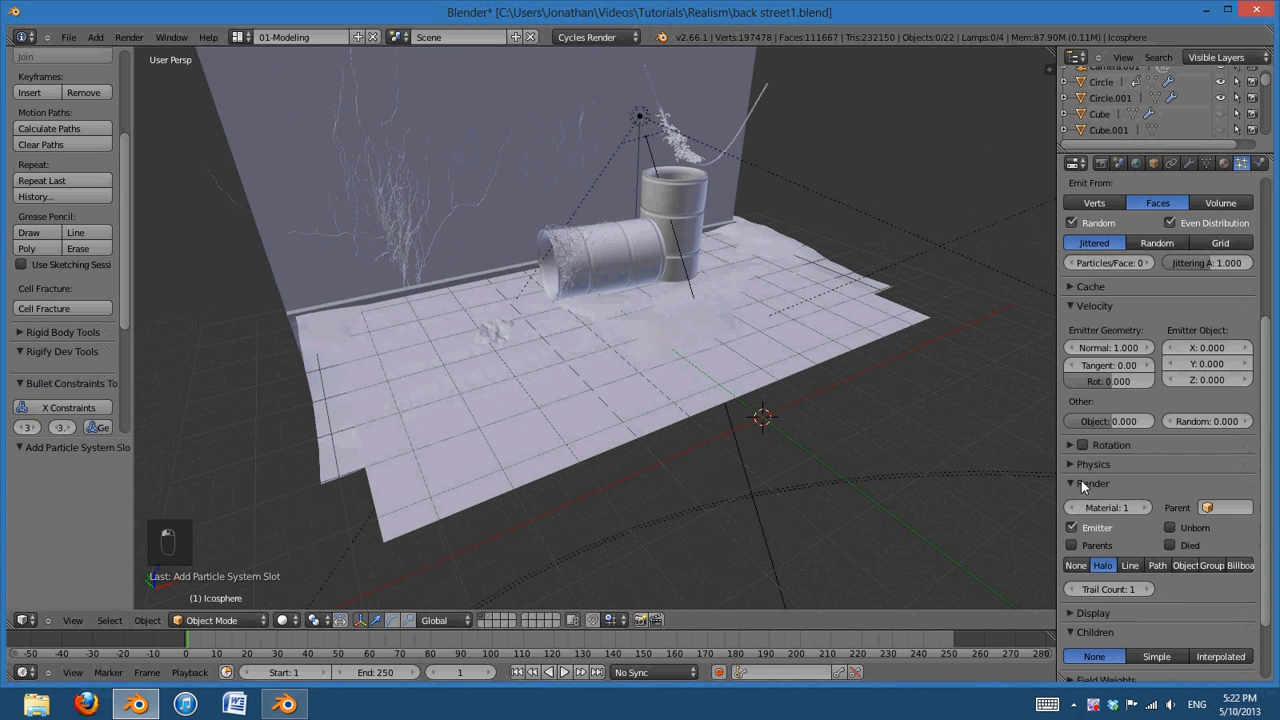
scroll(1142, 466, up, 4)
click(1158, 267)
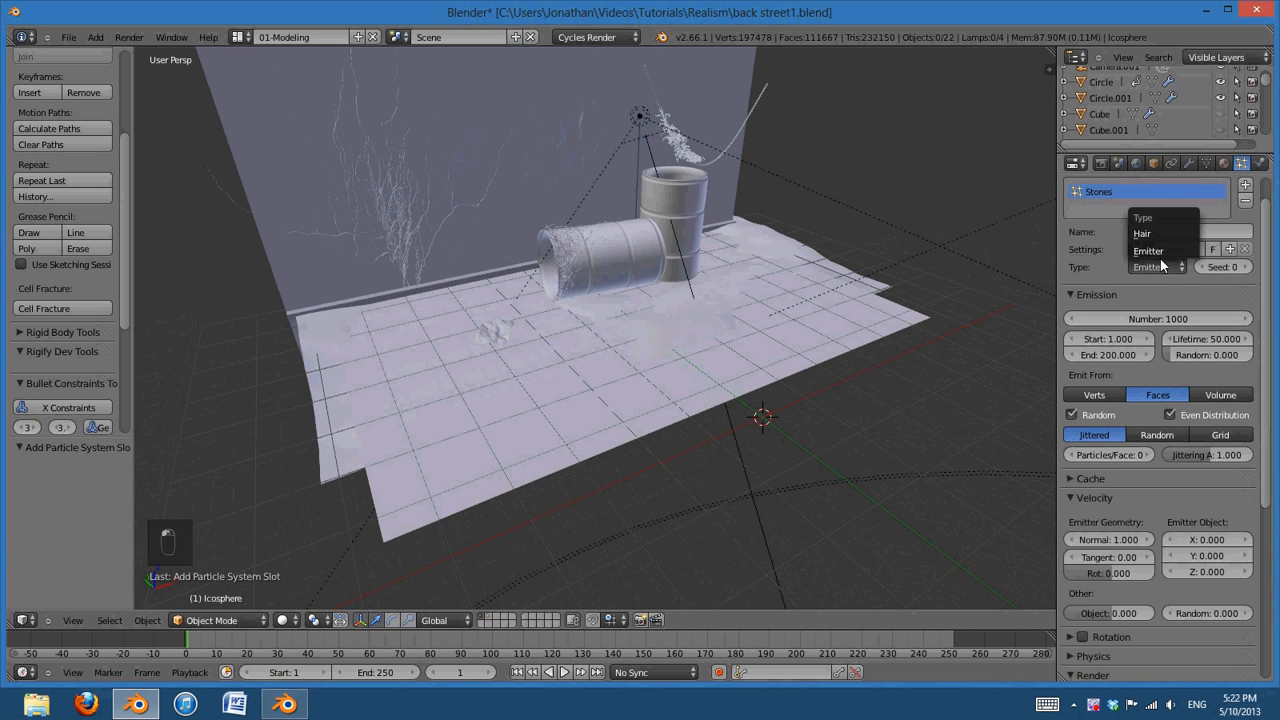
click(1160, 238)
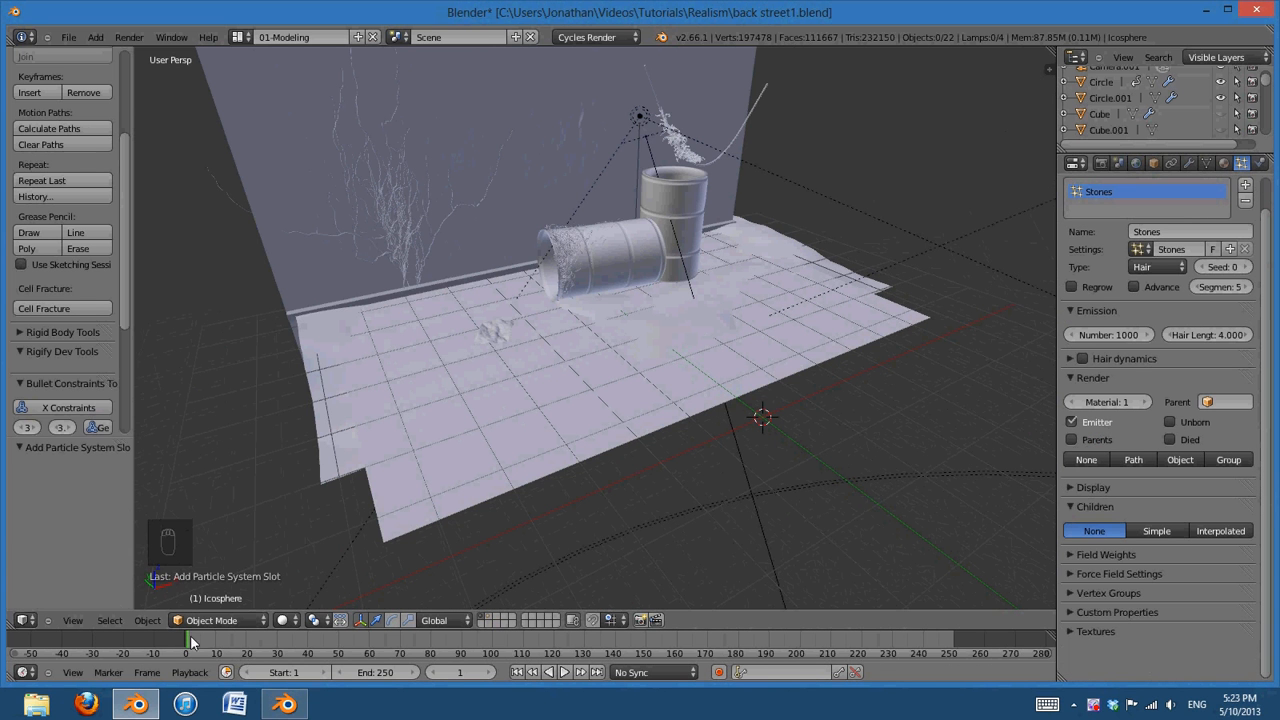
Move the timeline to frame 52 and check the uneven ground, barrels, wall and ivy one by one for a particle system
drag(190, 635, 346, 641)
middle_drag(755, 504, 694, 480)
right_click(920, 350)
middle_drag(920, 354, 881, 429)
right_click(890, 303)
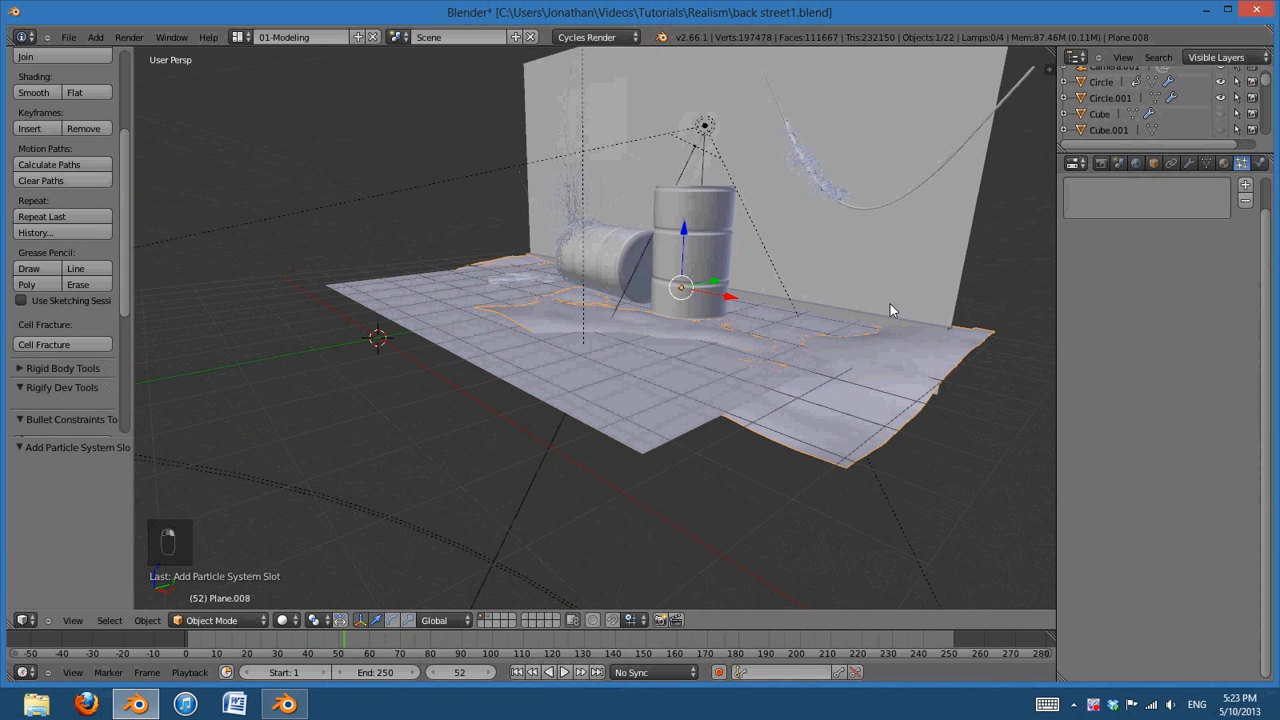
right_click(734, 309)
right_click(685, 282)
right_click(587, 241)
right_click(760, 183)
right_click(818, 174)
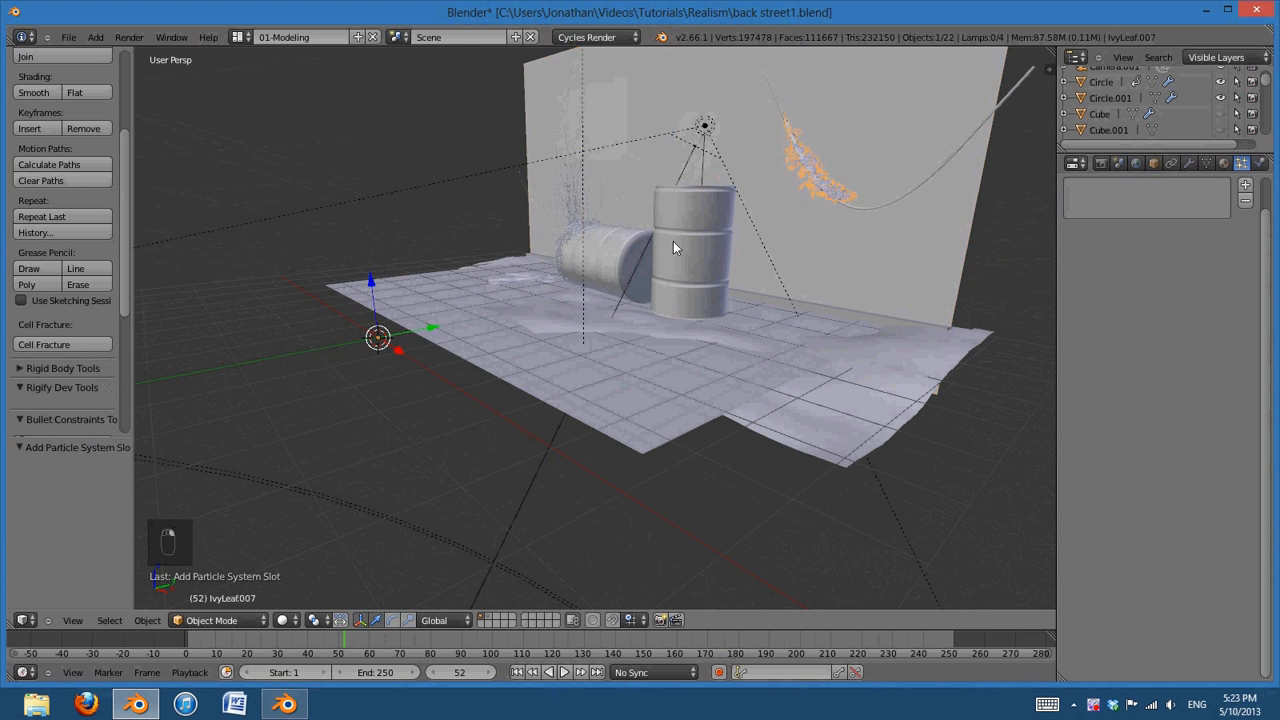
right_click(673, 242)
right_click(583, 261)
Select the flat subdivided ground plane and add a new particle system to it
right_click(597, 423)
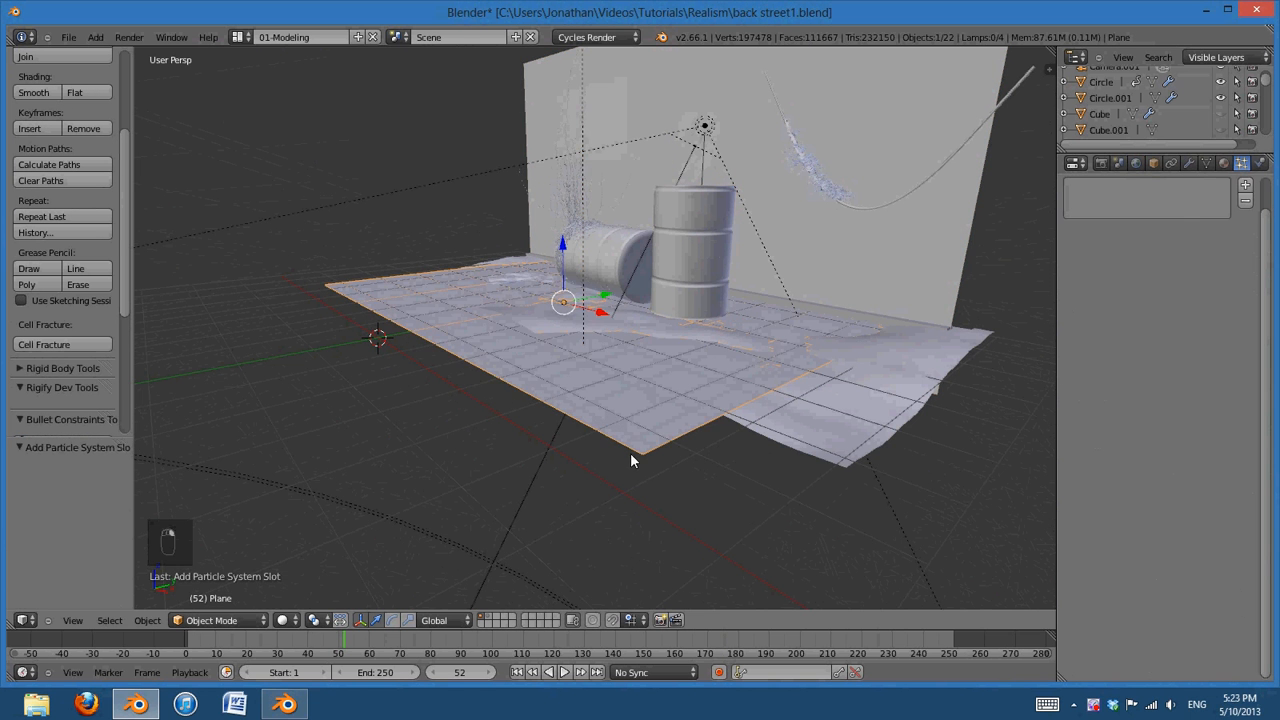
middle_drag(630, 460, 720, 455)
click(1245, 185)
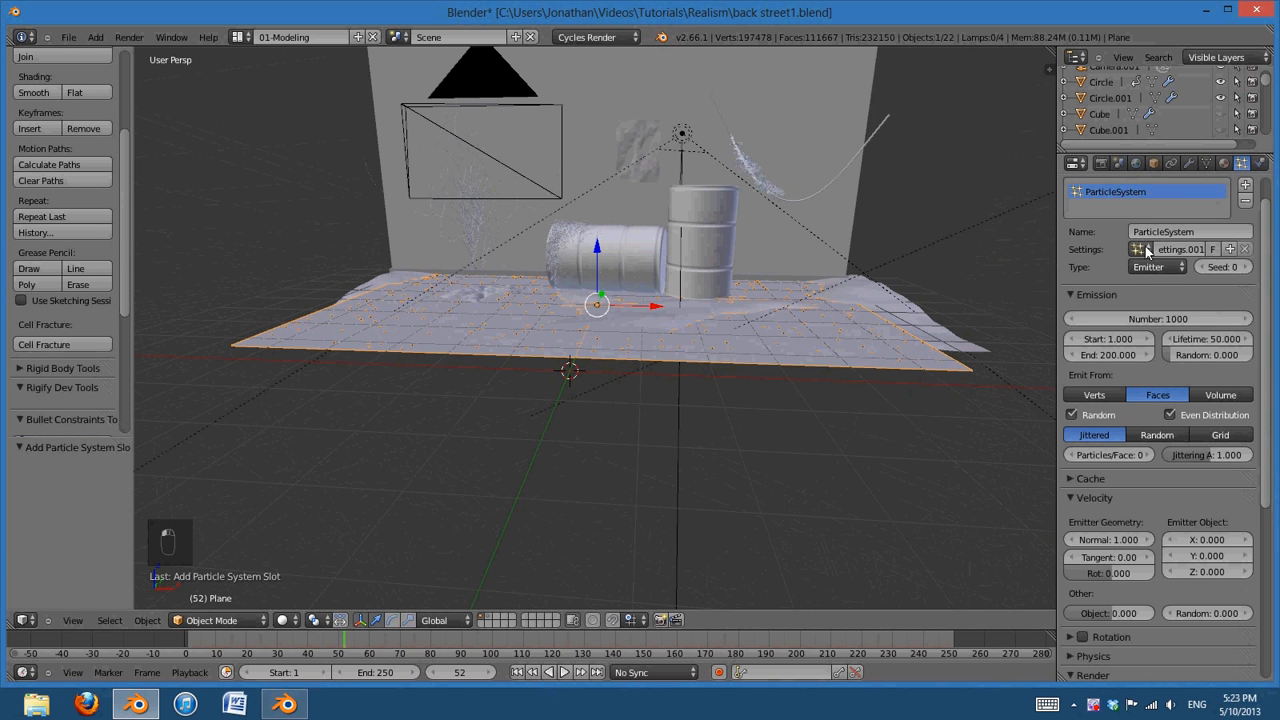
Assign the existing Stones settings to the ground plane's new particle system and return the timeline to frame 1
click(1141, 249)
click(1027, 306)
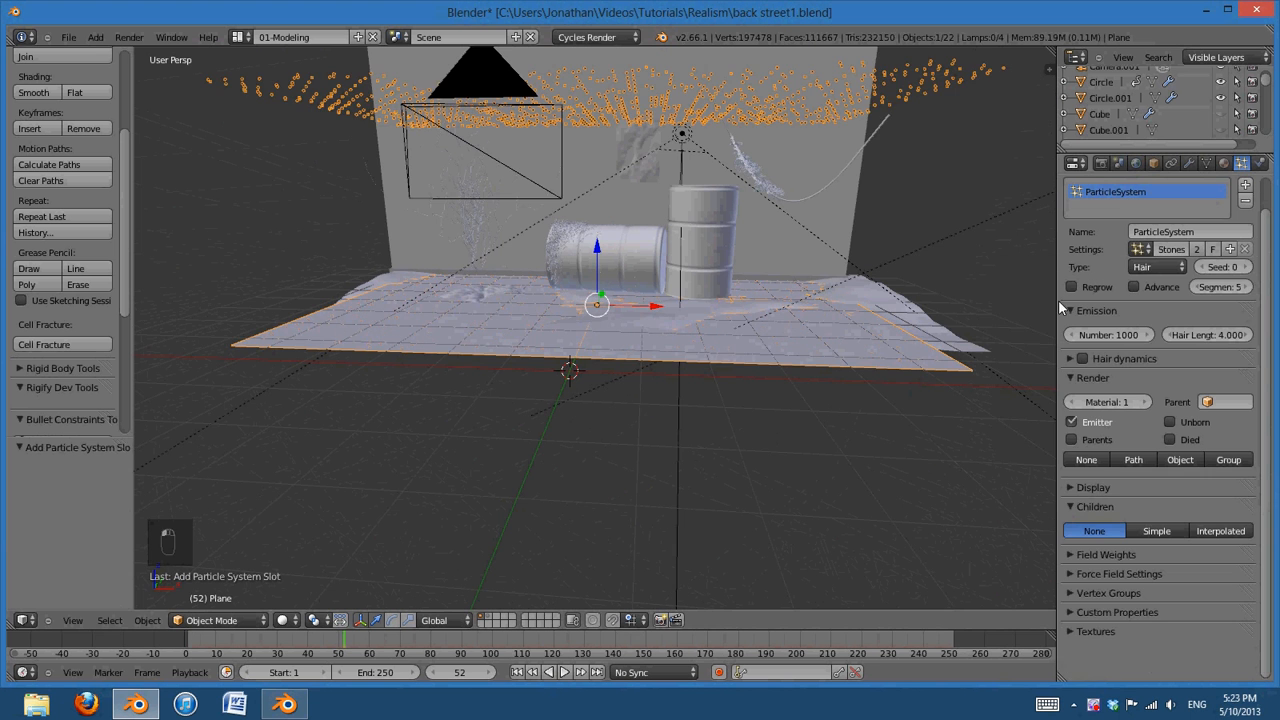
middle_drag(640, 280, 731, 272)
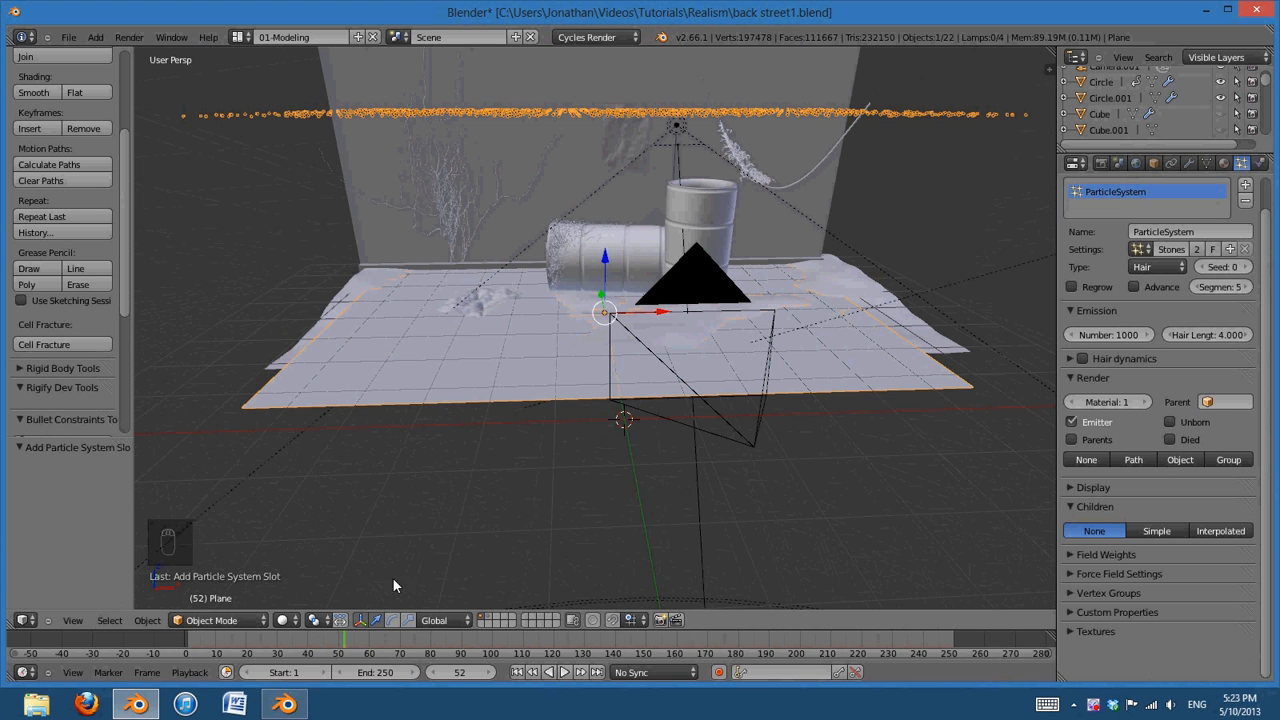
drag(343, 634, 307, 640)
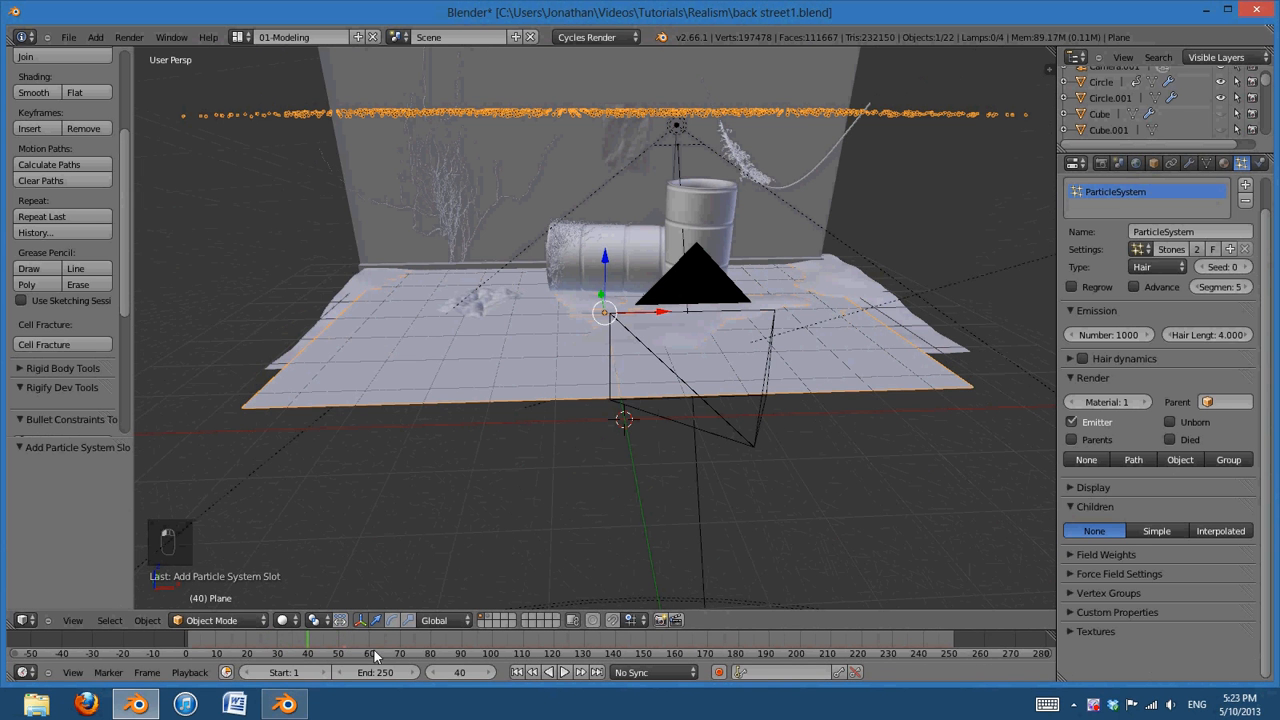
click(516, 672)
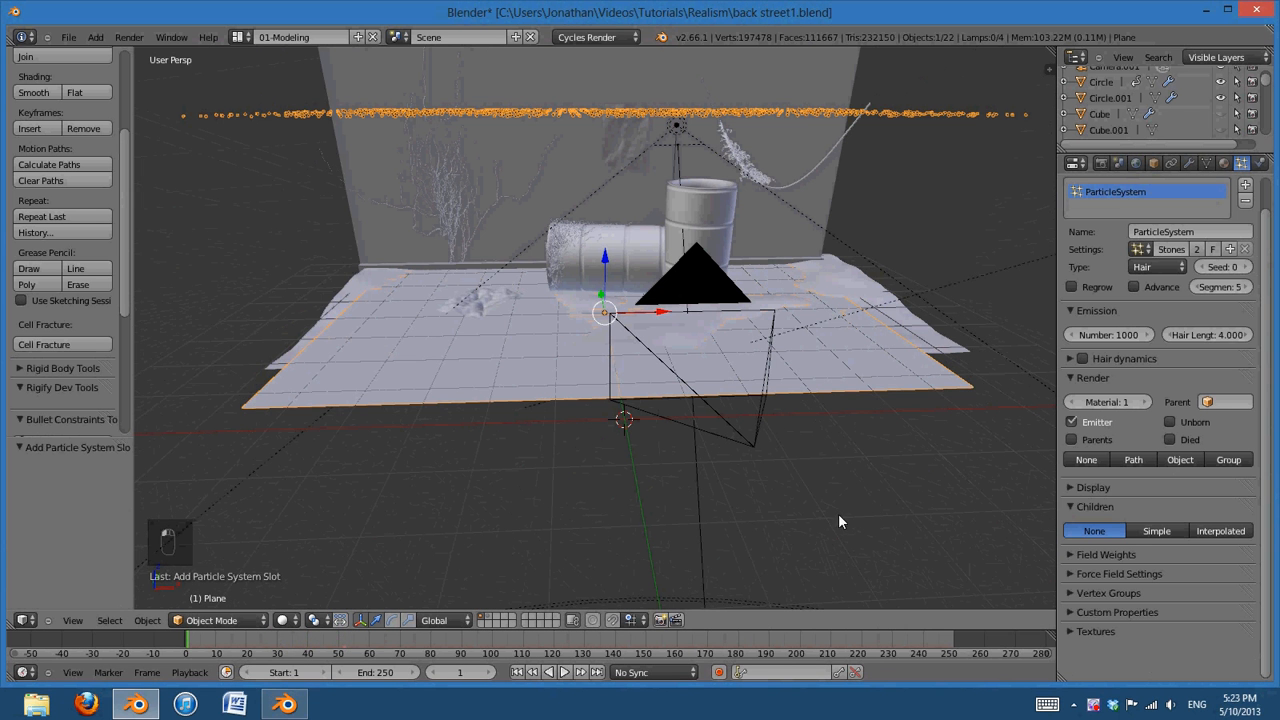
mouse_move(838, 513)
middle_down()
mouse_move(841, 491)
mouse_move(837, 506)
middle_up()
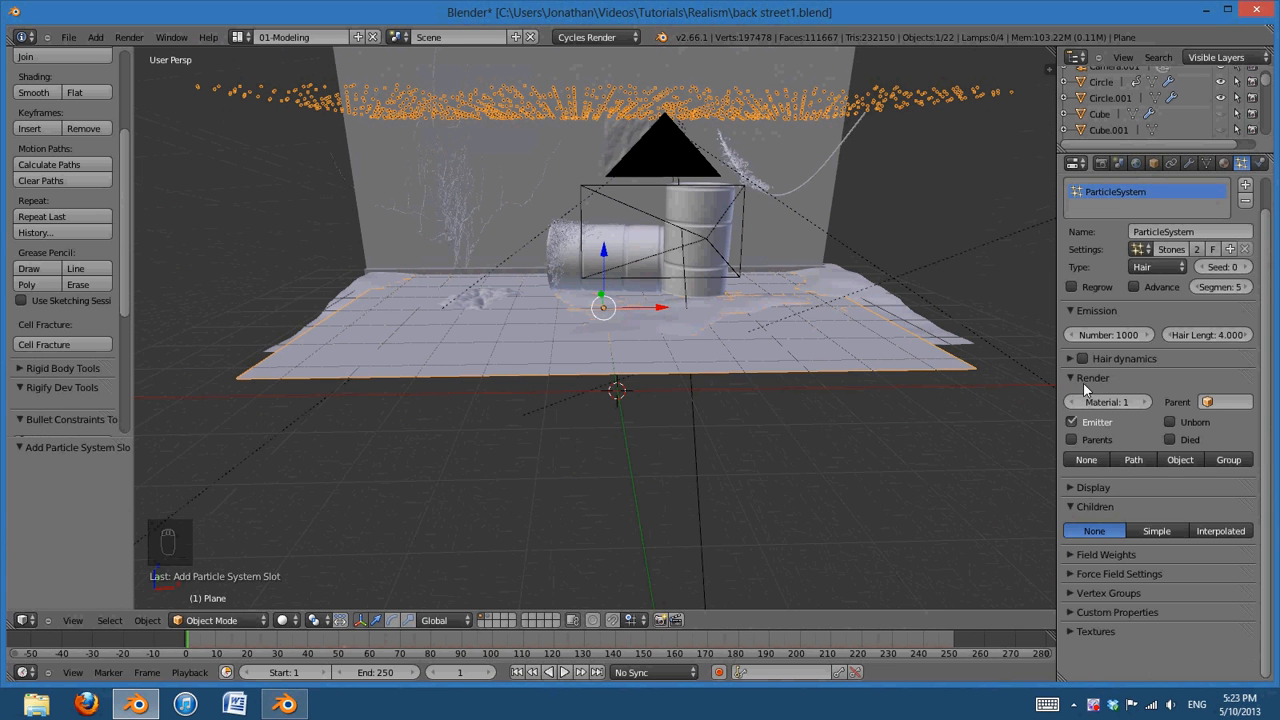
Render the ground plane's Stones particles as a group, using Rocks as the dupli group
click(1228, 460)
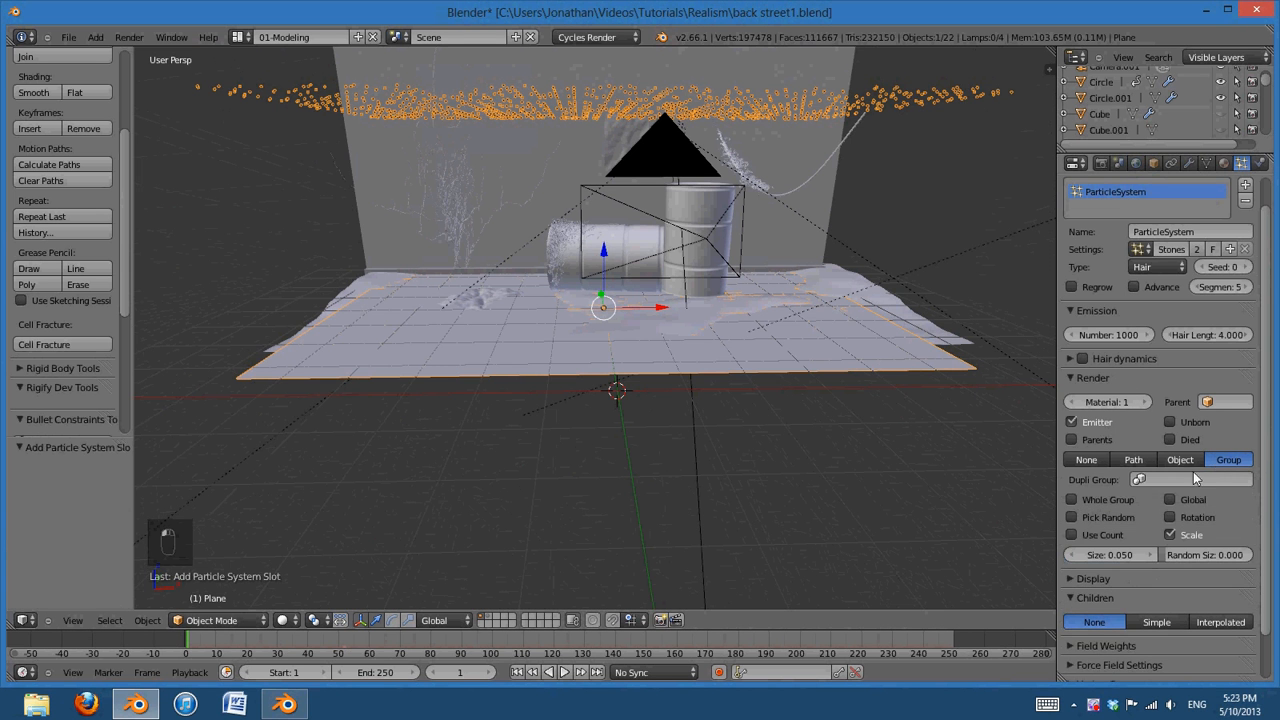
click(1186, 480)
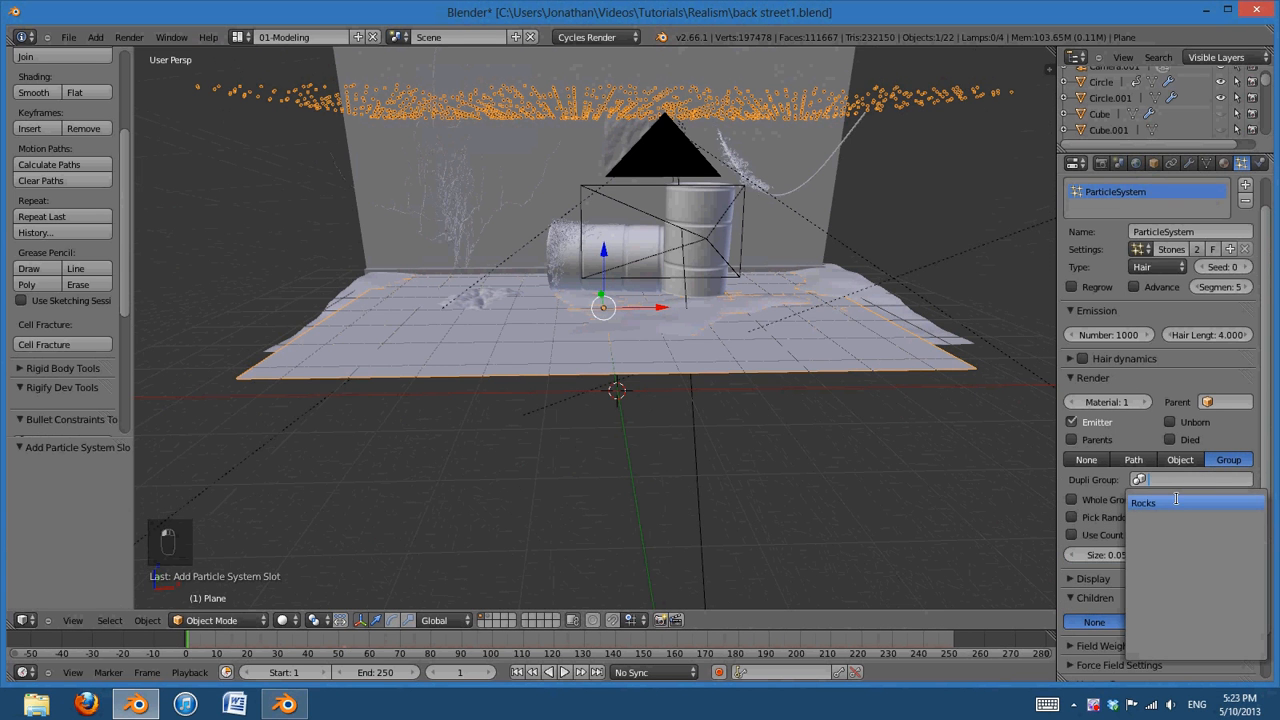
click(1143, 503)
middle_drag(710, 444, 816, 431)
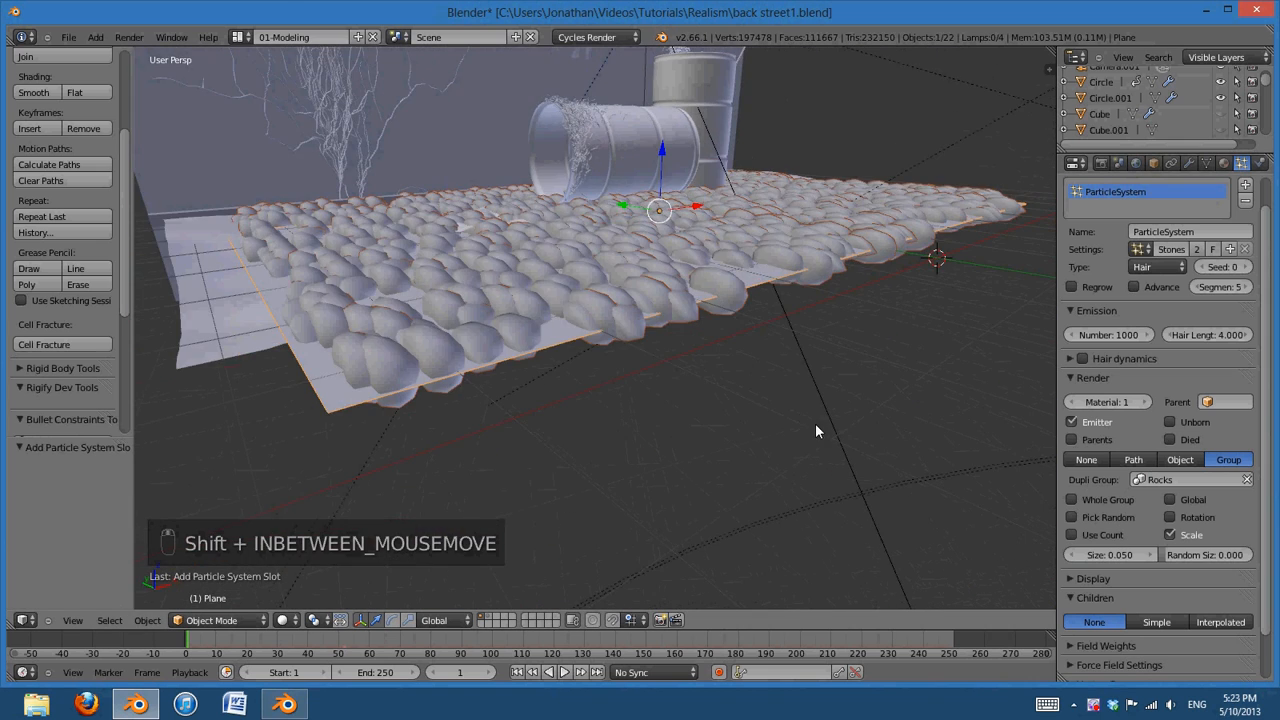
middle_drag(930, 432, 756, 308)
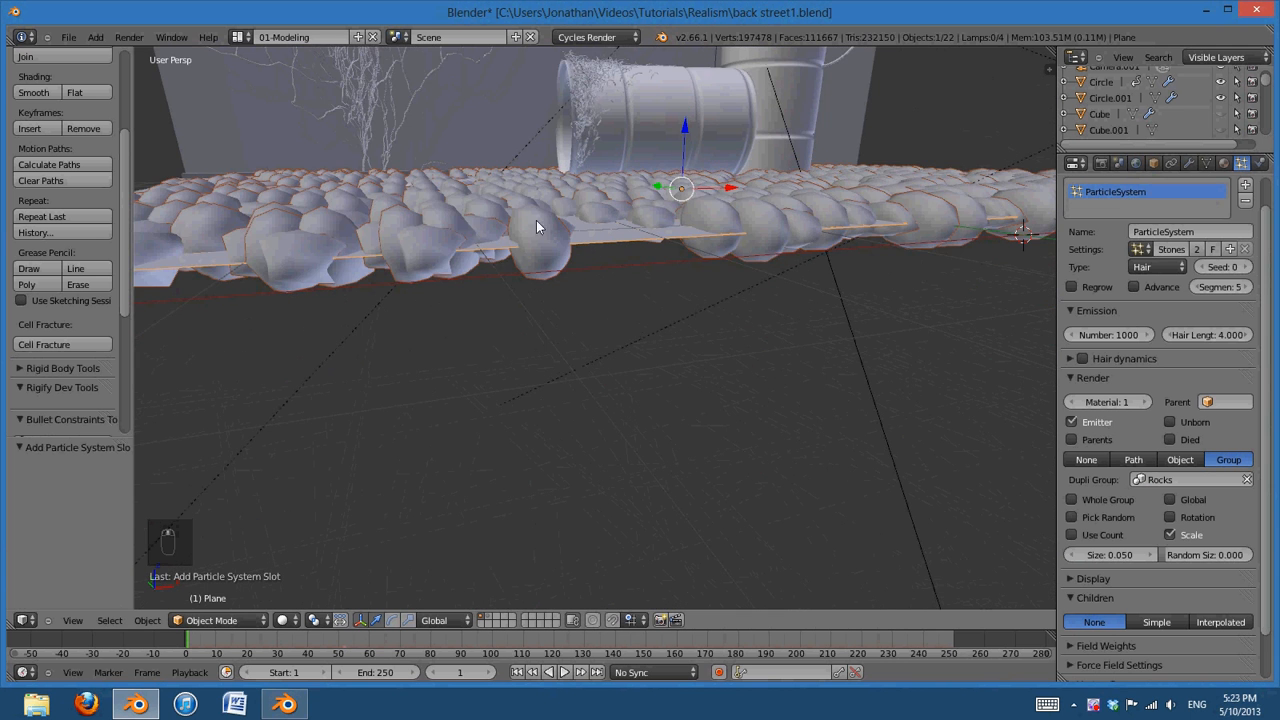
middle_drag(658, 245, 672, 345)
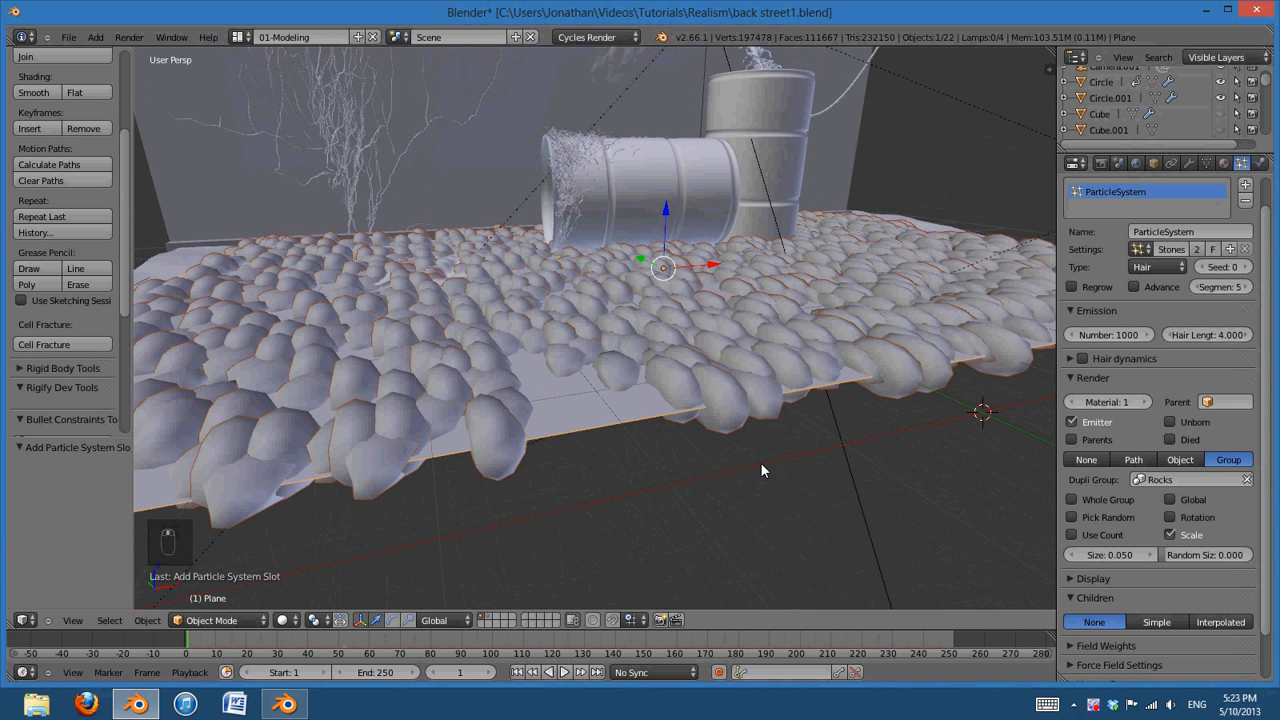
middle_drag(706, 408, 616, 360)
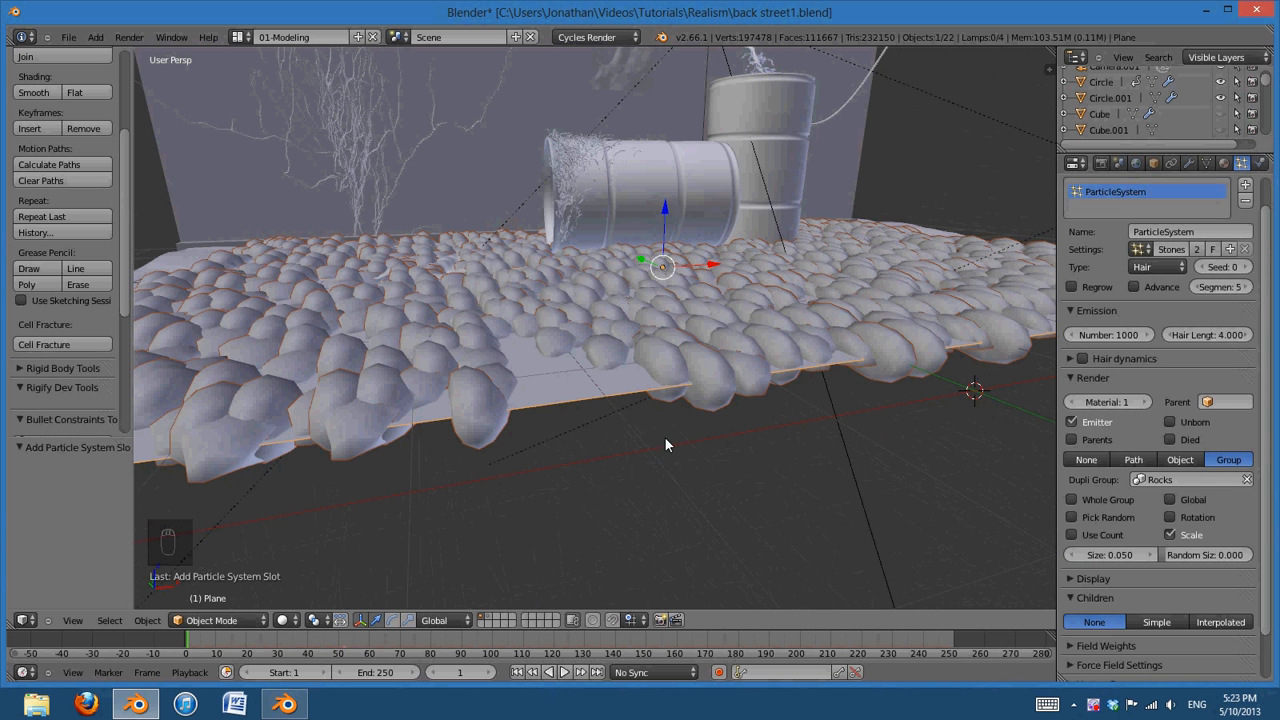
Show the layer holding the original rocks and twigs together with the main scene
shift+click(487, 616)
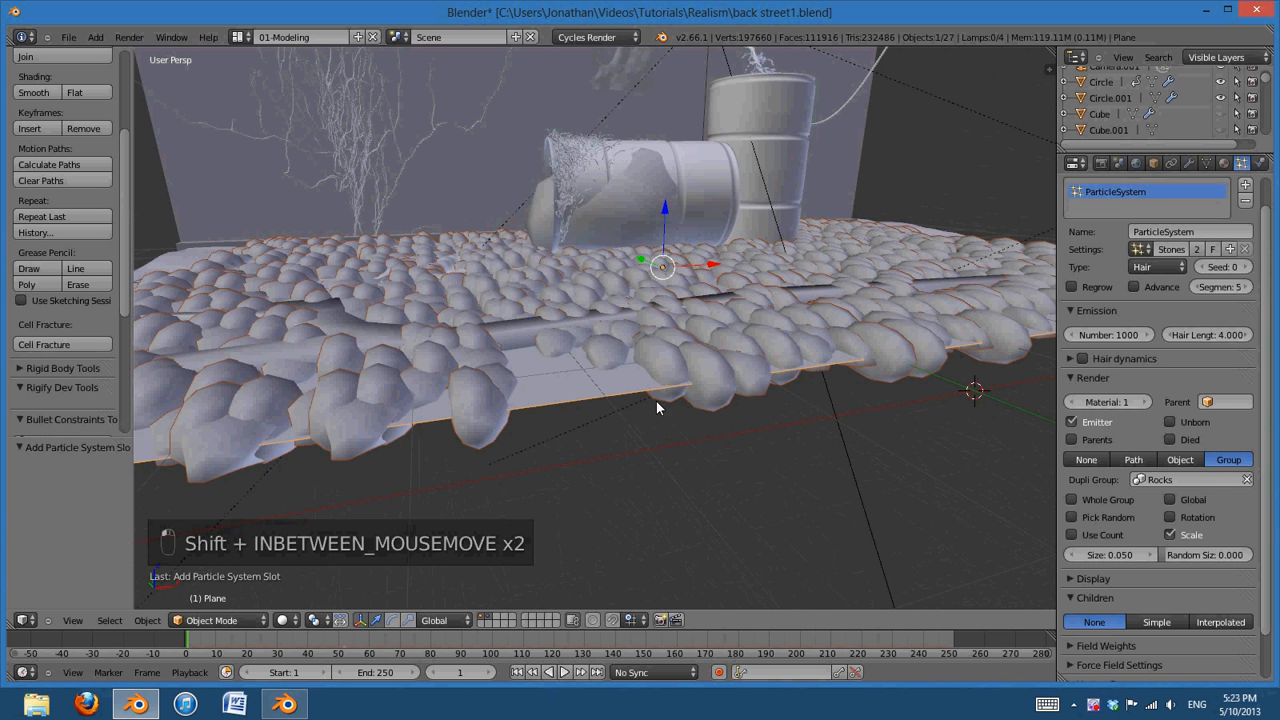
scroll(656, 401, down, 4)
middle_drag(656, 401, 679, 429)
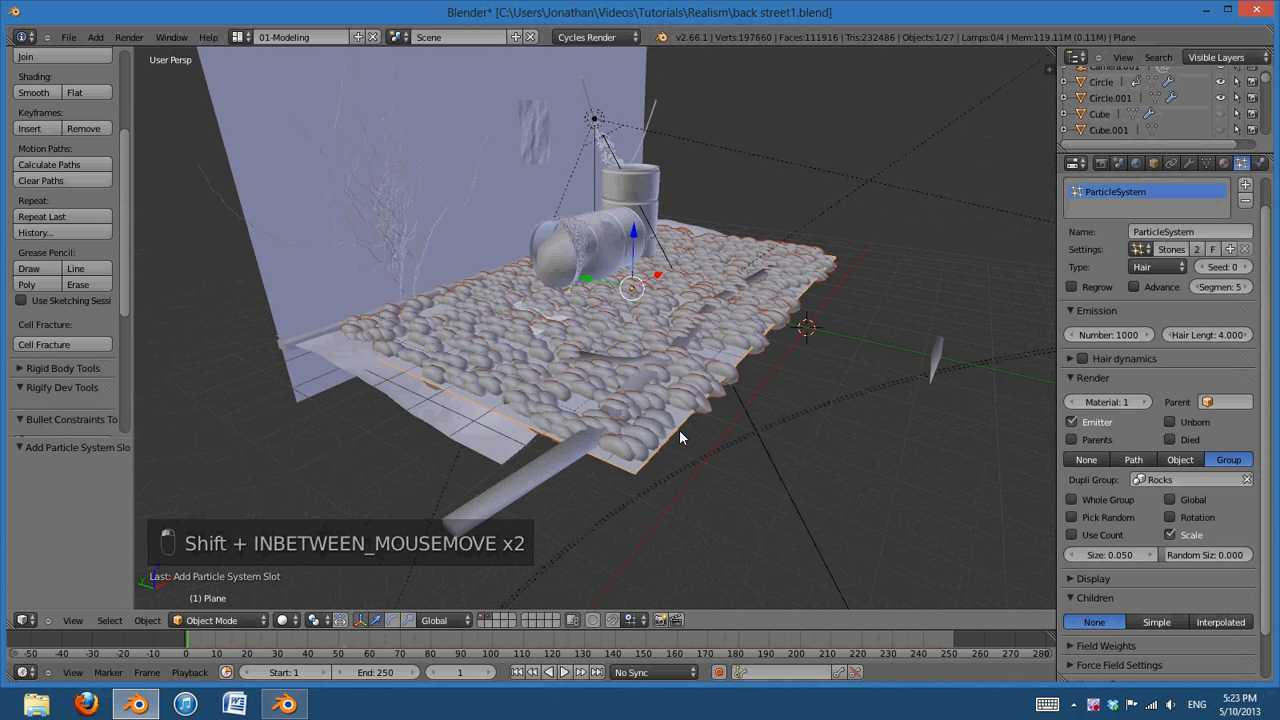
Rotate the entire mesh of the original rock at the fallen barrel by 90° in Edit Mode from the right orthographic view
key(z)
key(z)
right_click(554, 256)
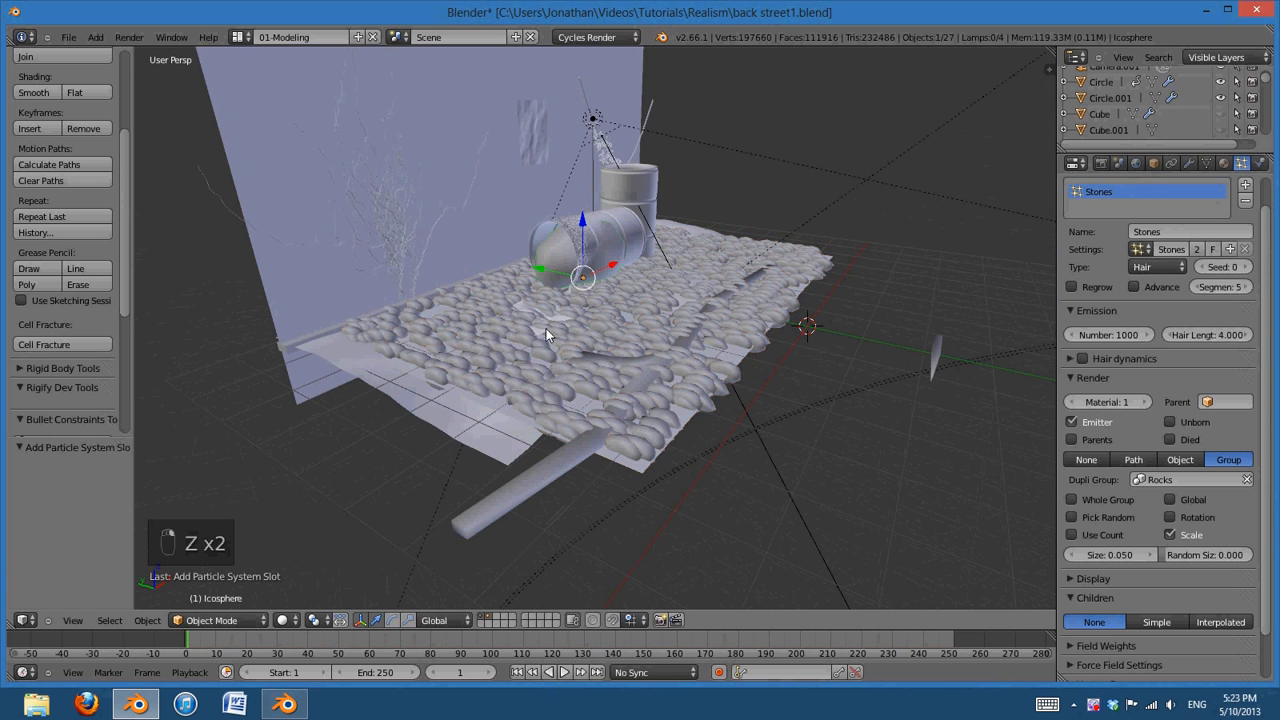
middle_drag(546, 328, 584, 310)
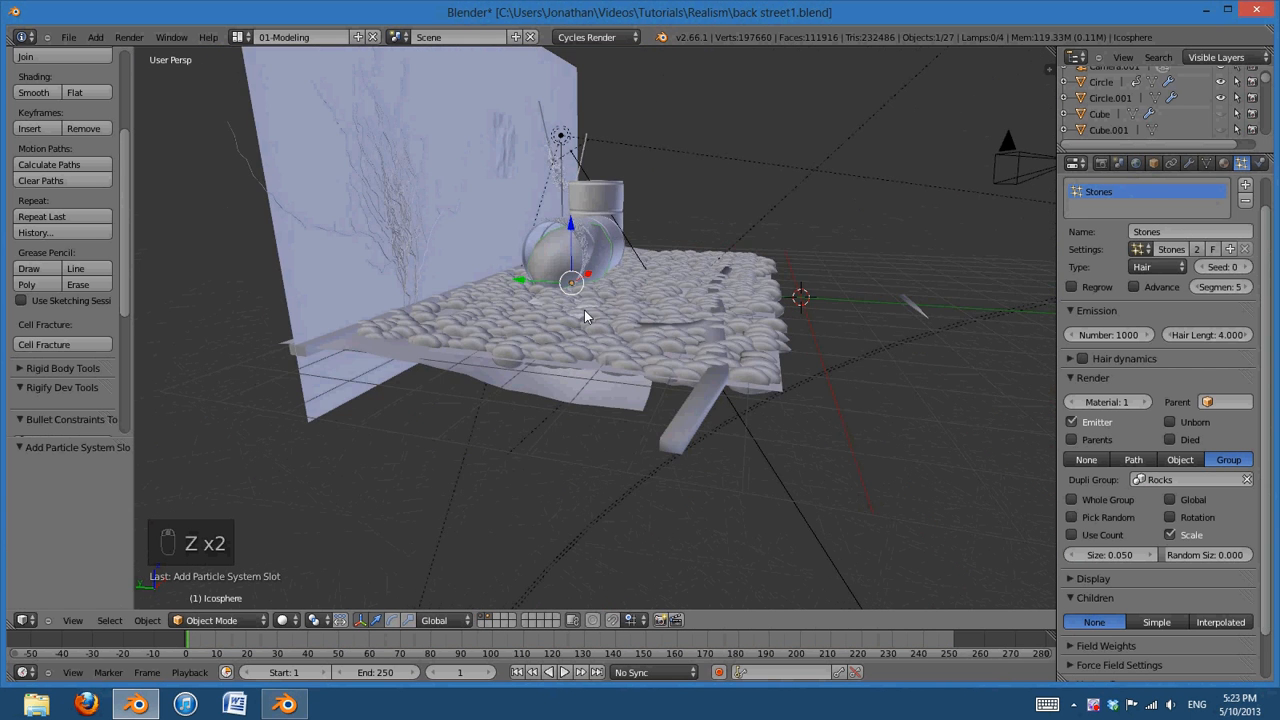
key(KP_3)
key(Tab)
key(KP_5)
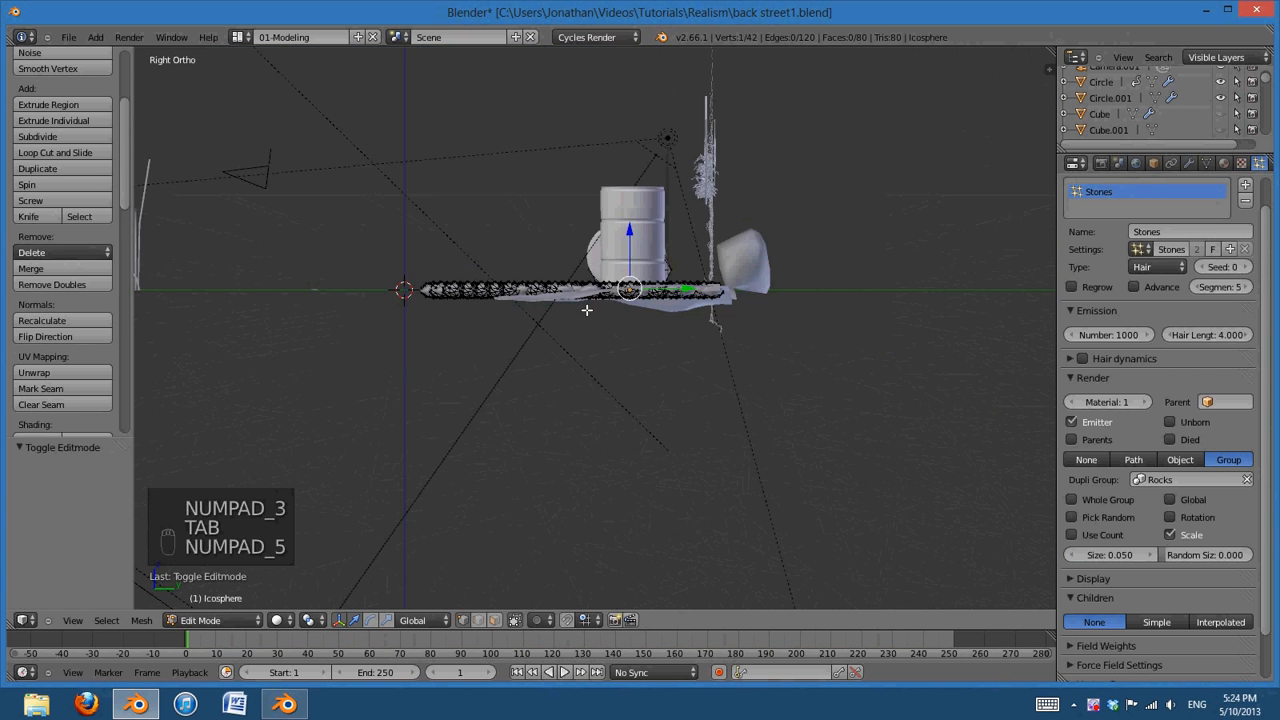
key(a)
scroll(695, 416, up, 3)
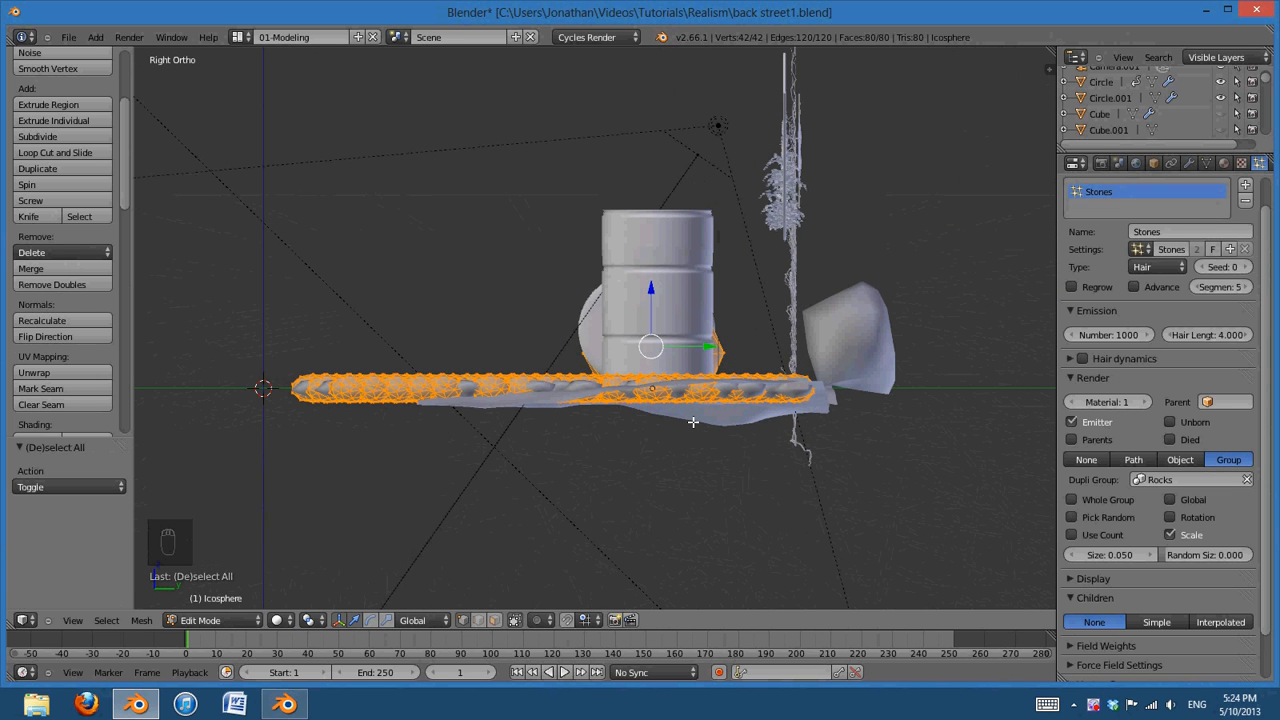
text(r)
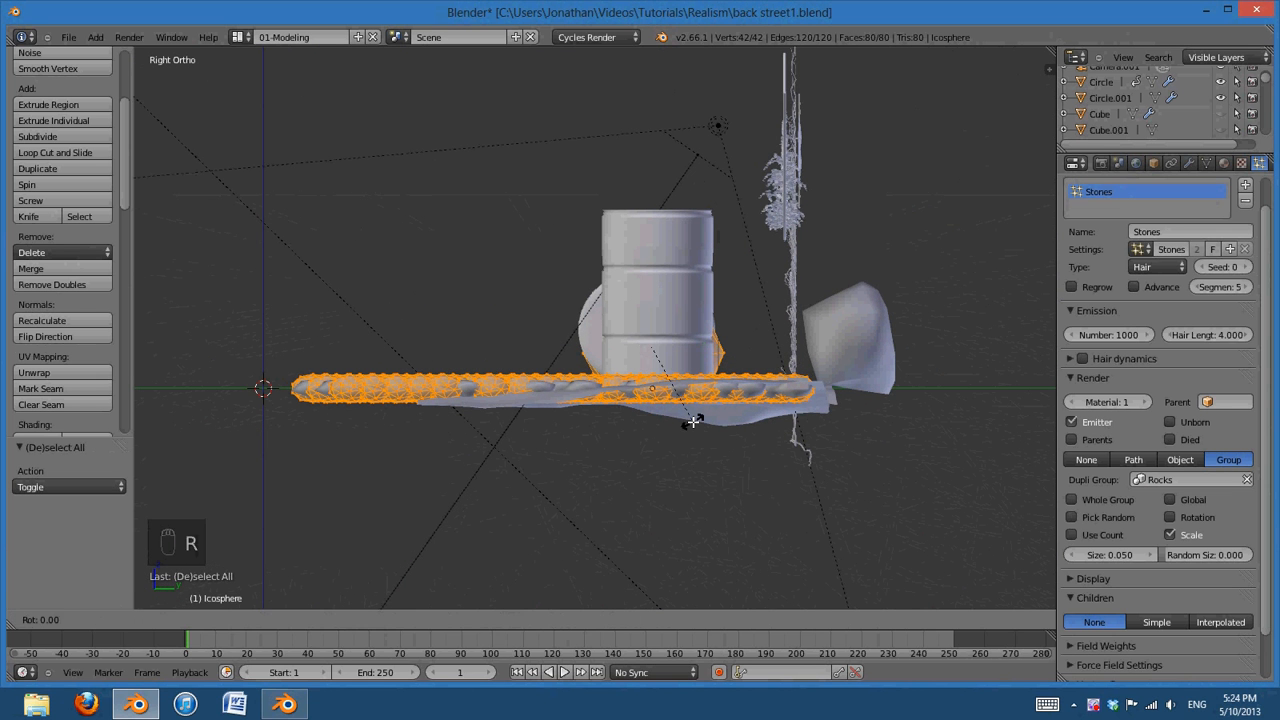
text(90)
click(693, 421)
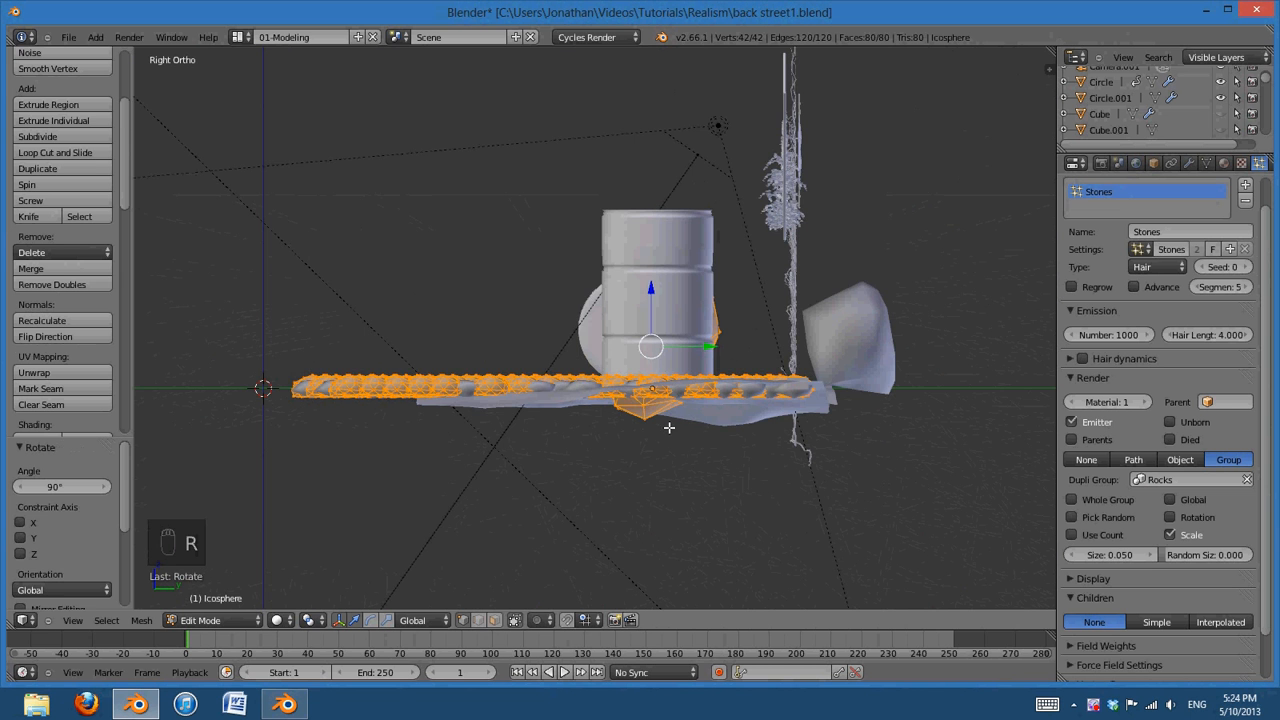
middle_drag(668, 428, 810, 460)
key(Tab)
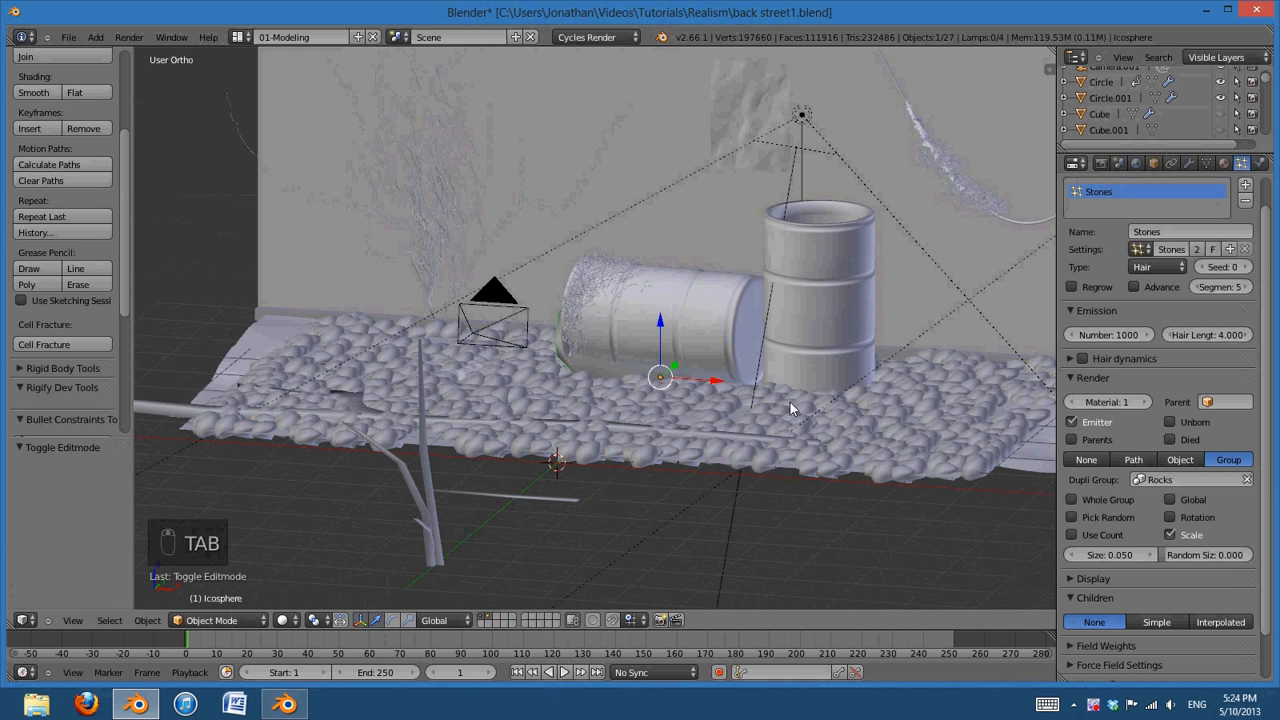
Rotate the whole mesh of the second original rock, behind the wall, by 90° in Edit Mode from the right orthographic view
key(z)
right_click(751, 237)
key(z)
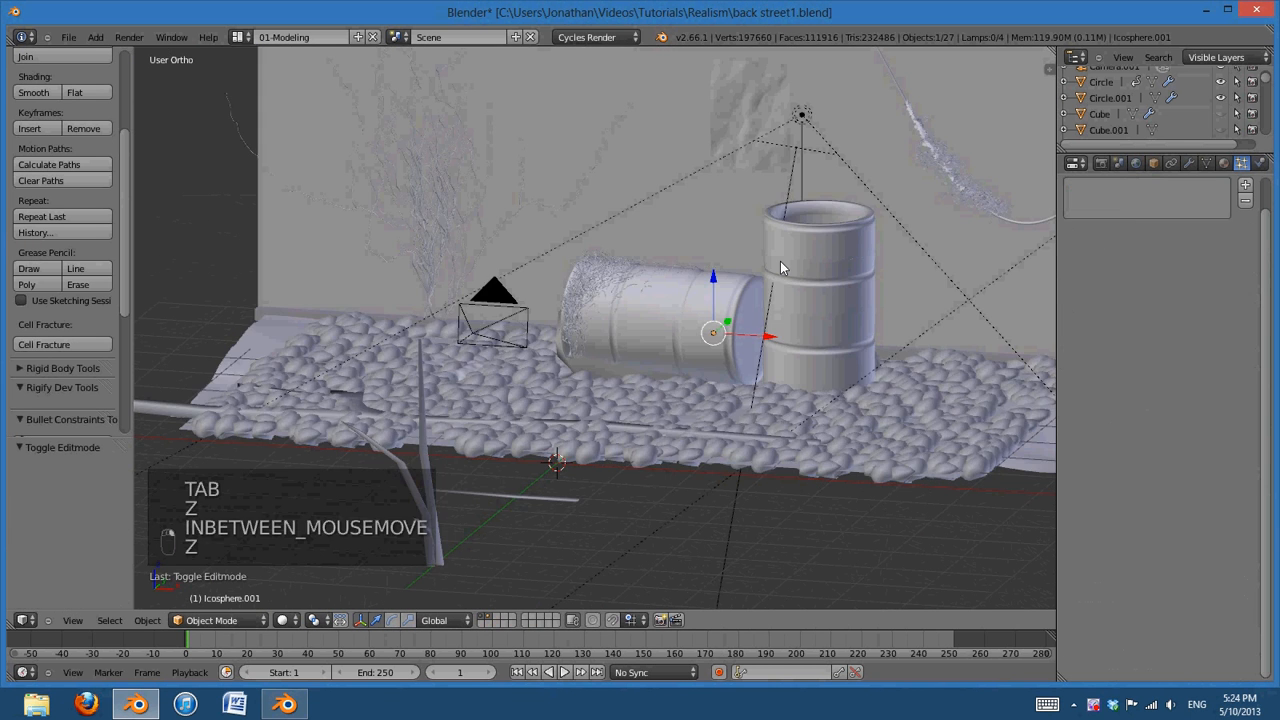
key(KP_3)
key(Tab)
text(r)
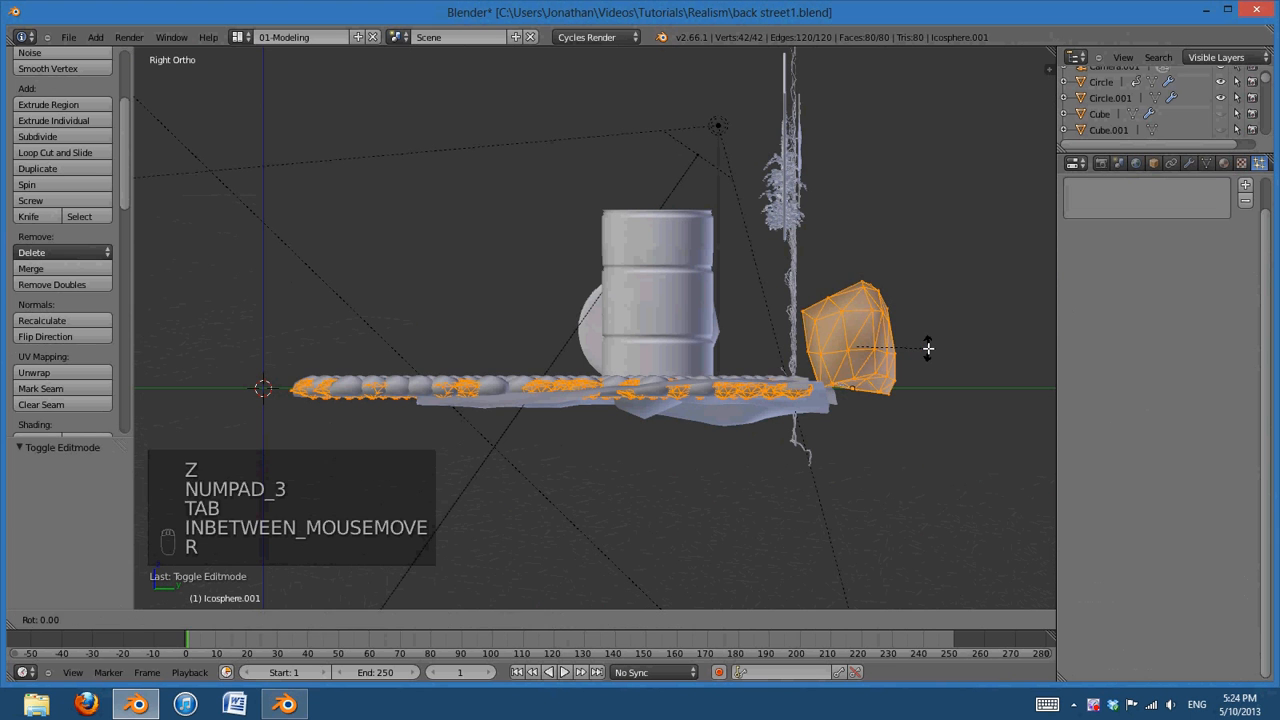
text(0)
key(Return)
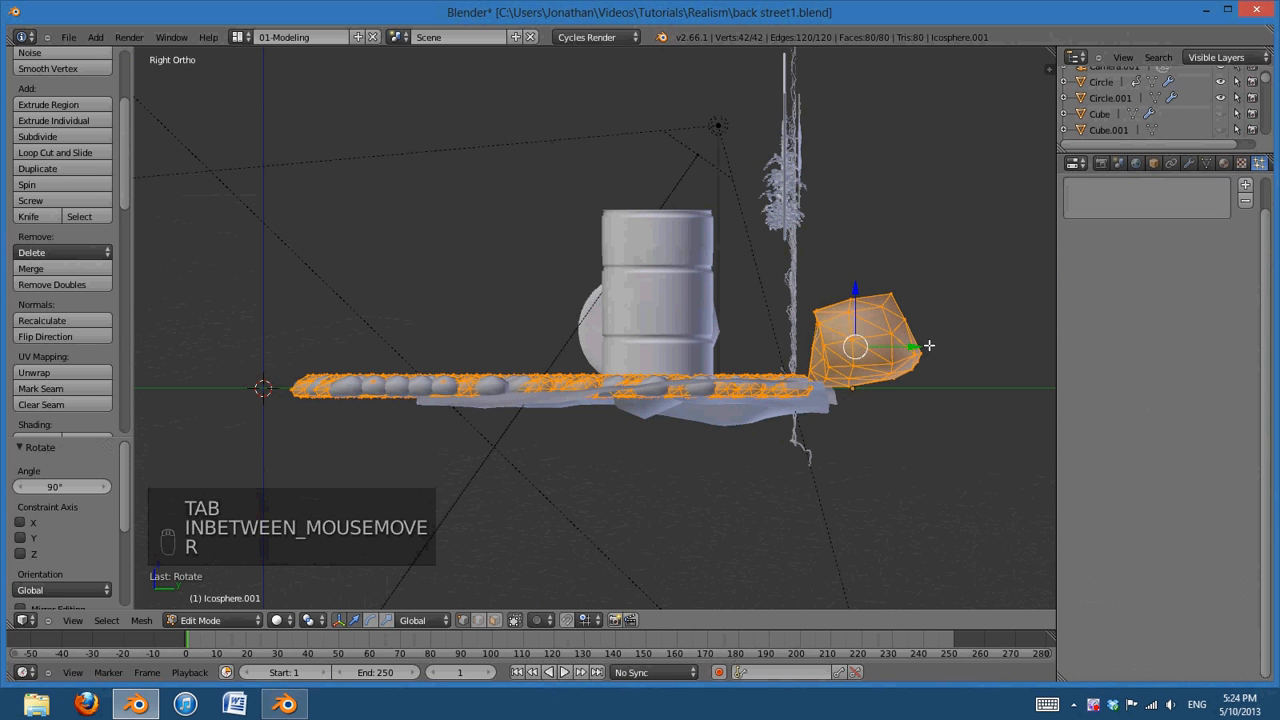
Move the second rock's mesh relative to its origin by about 0.57 along Y and -0.62 along Z
shift+middle_drag(849, 409, 782, 393)
scroll(782, 393, up, 2)
key(g)
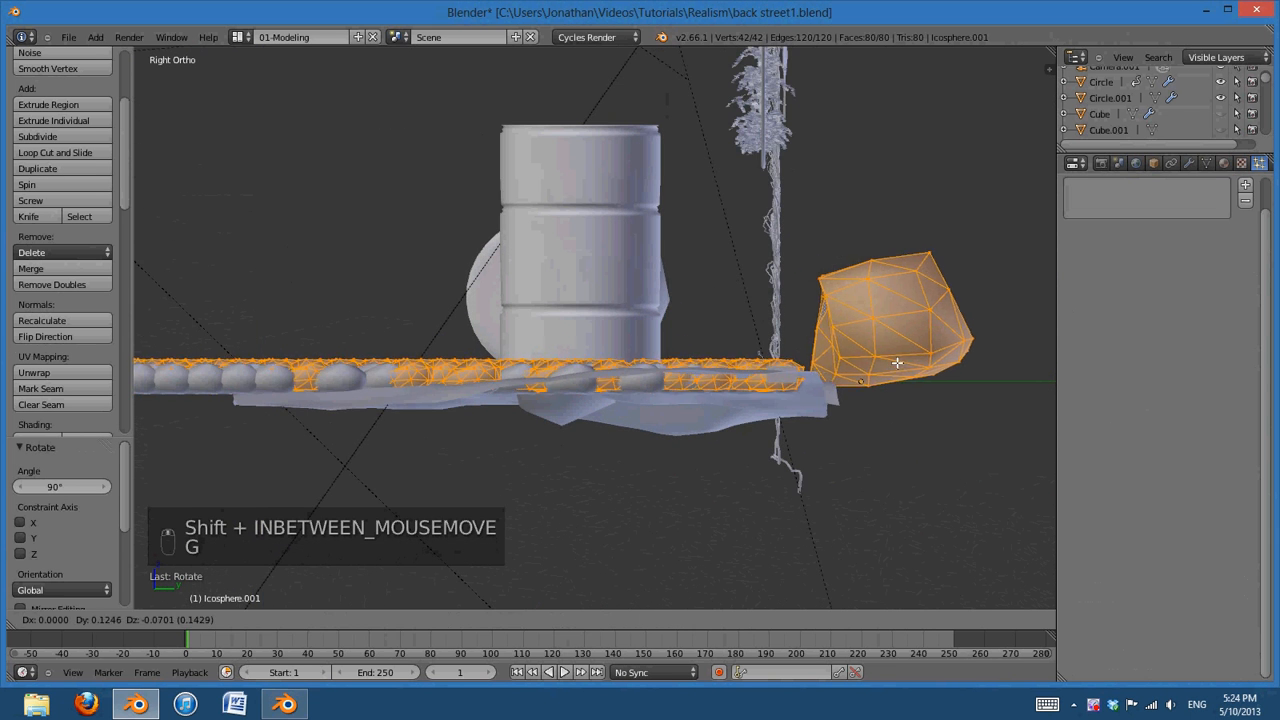
click(926, 408)
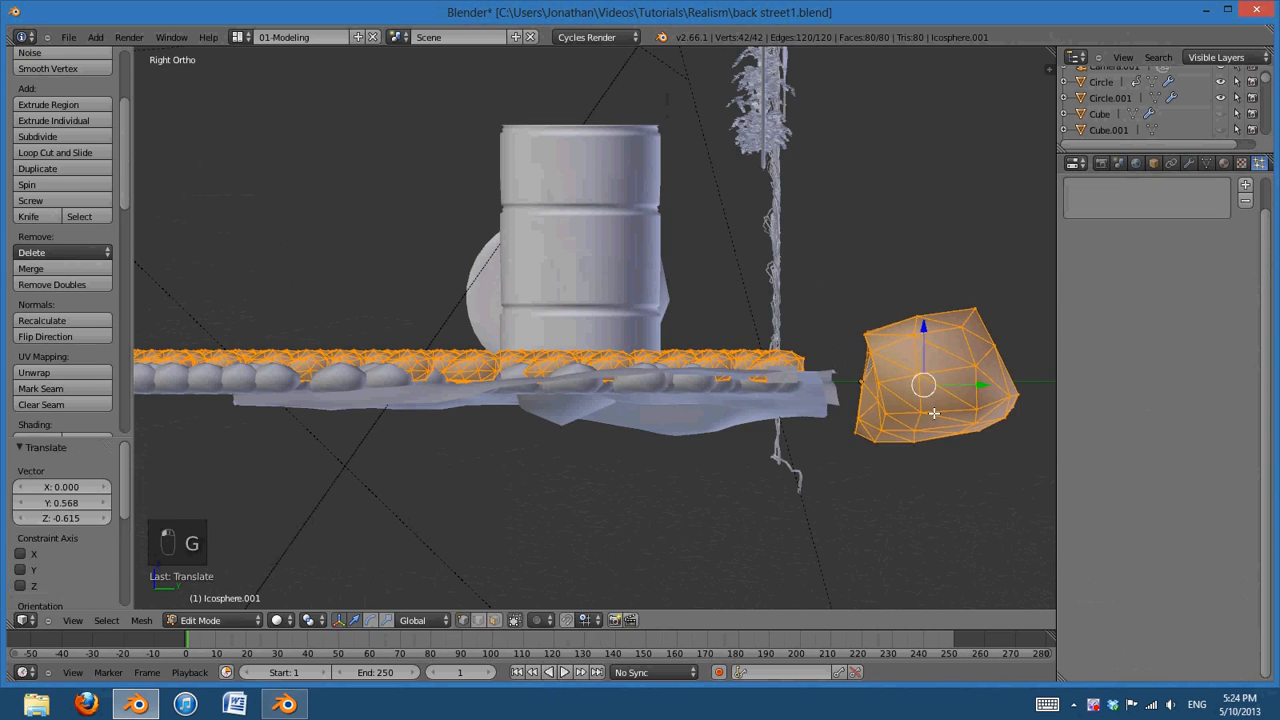
key(Tab)
Move the first rock's mesh about 0.6 along the Y axis relative to its origin in Edit Mode
middle_drag(739, 352, 715, 367)
right_click(665, 322)
key(z)
key(KP_1)
key(KP_3)
key(z)
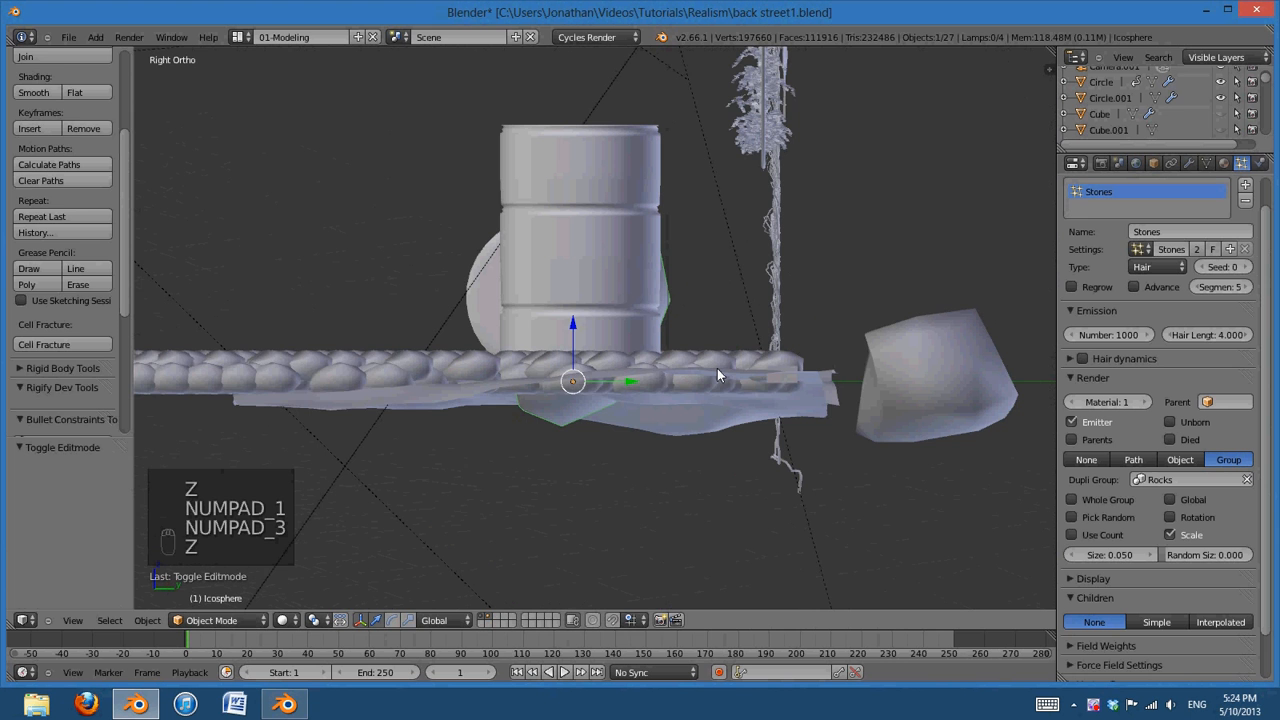
key(Tab)
key(z)
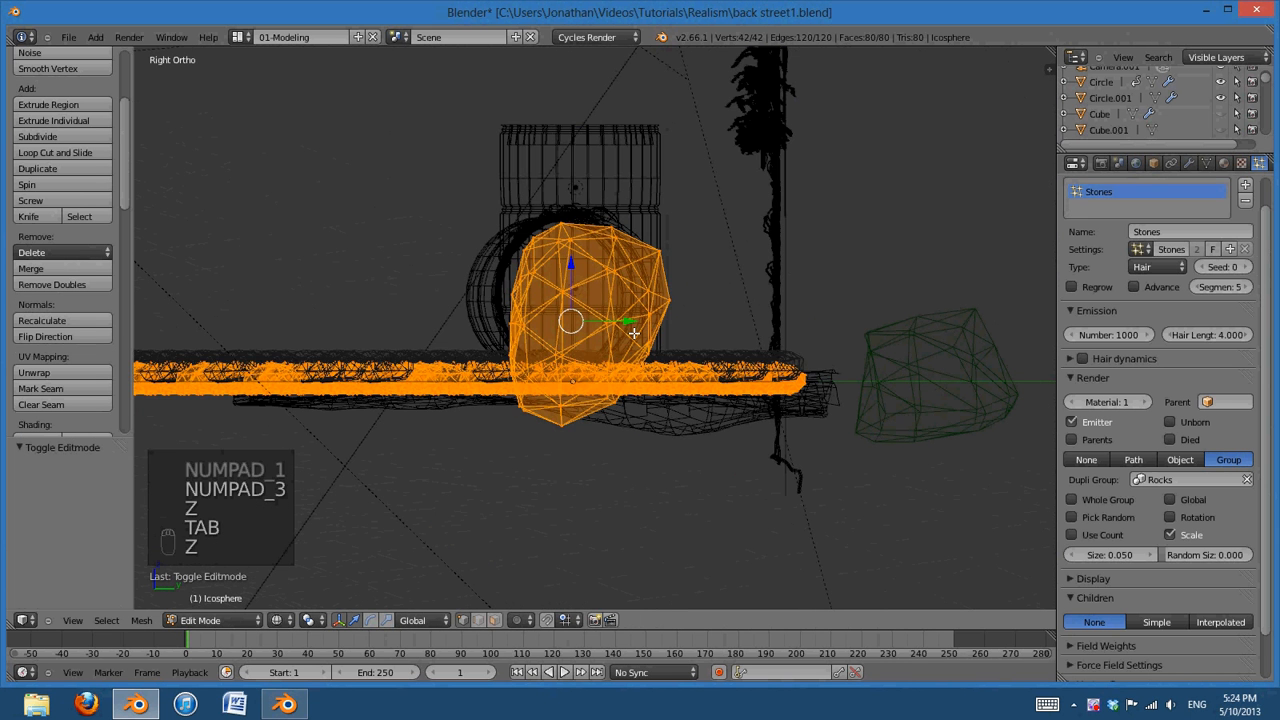
key(g)
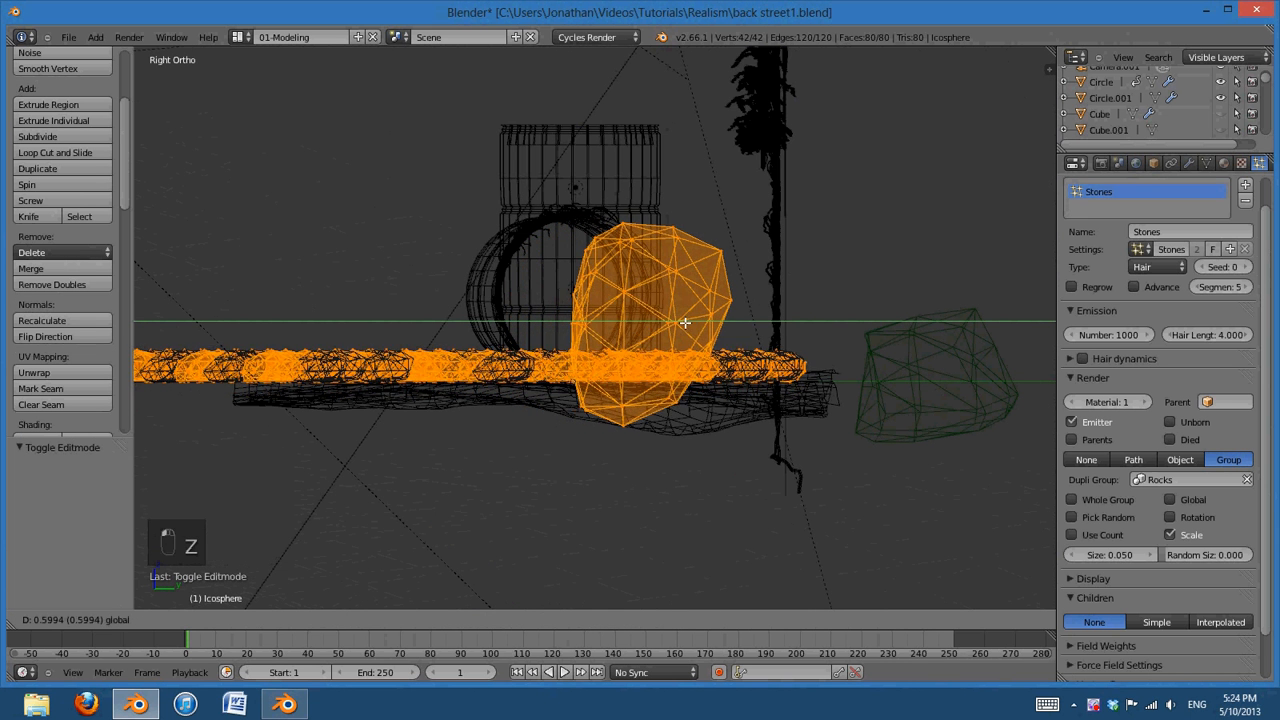
click(682, 328)
key(z)
key(Tab)
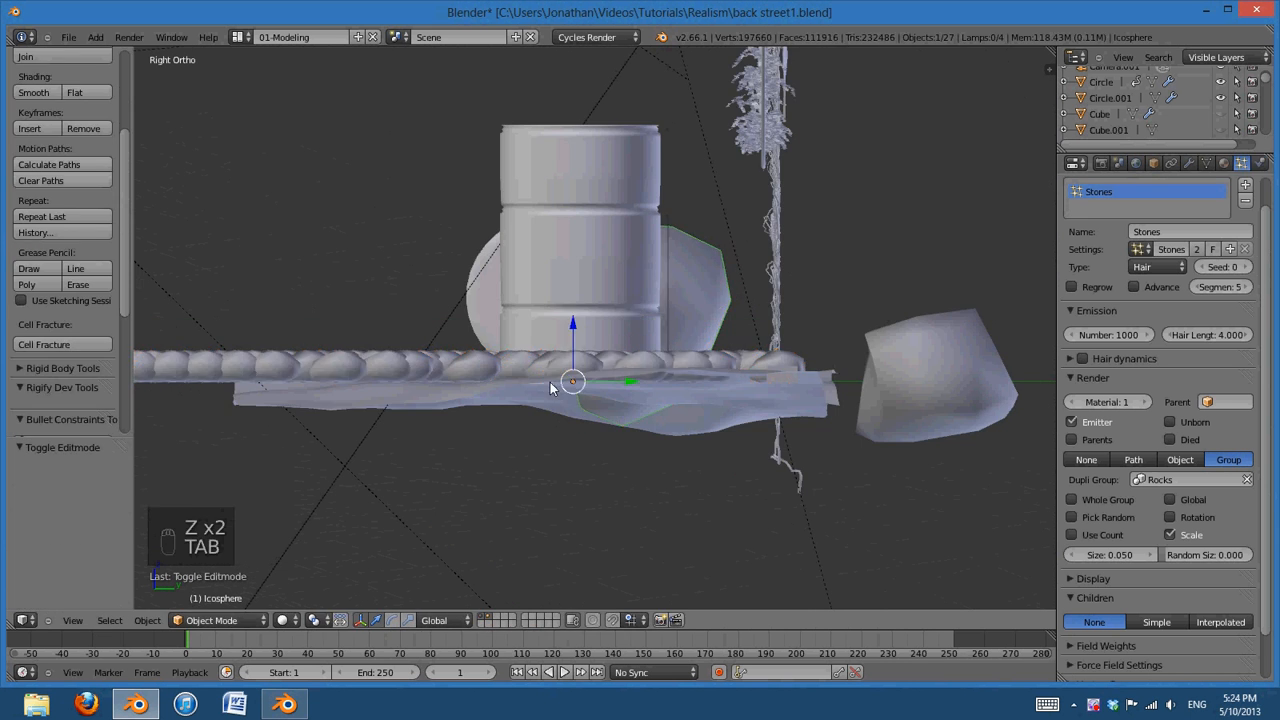
Set the Stones particle system's emission number to 500
mouse_move(682, 328)
middle_down()
mouse_move(766, 465)
mouse_move(725, 418)
mouse_move(717, 494)
mouse_move(735, 414)
middle_up()
scroll(725, 411, up, 2)
mouse_move(820, 449)
middle_down()
mouse_move(782, 446)
mouse_move(811, 459)
middle_up()
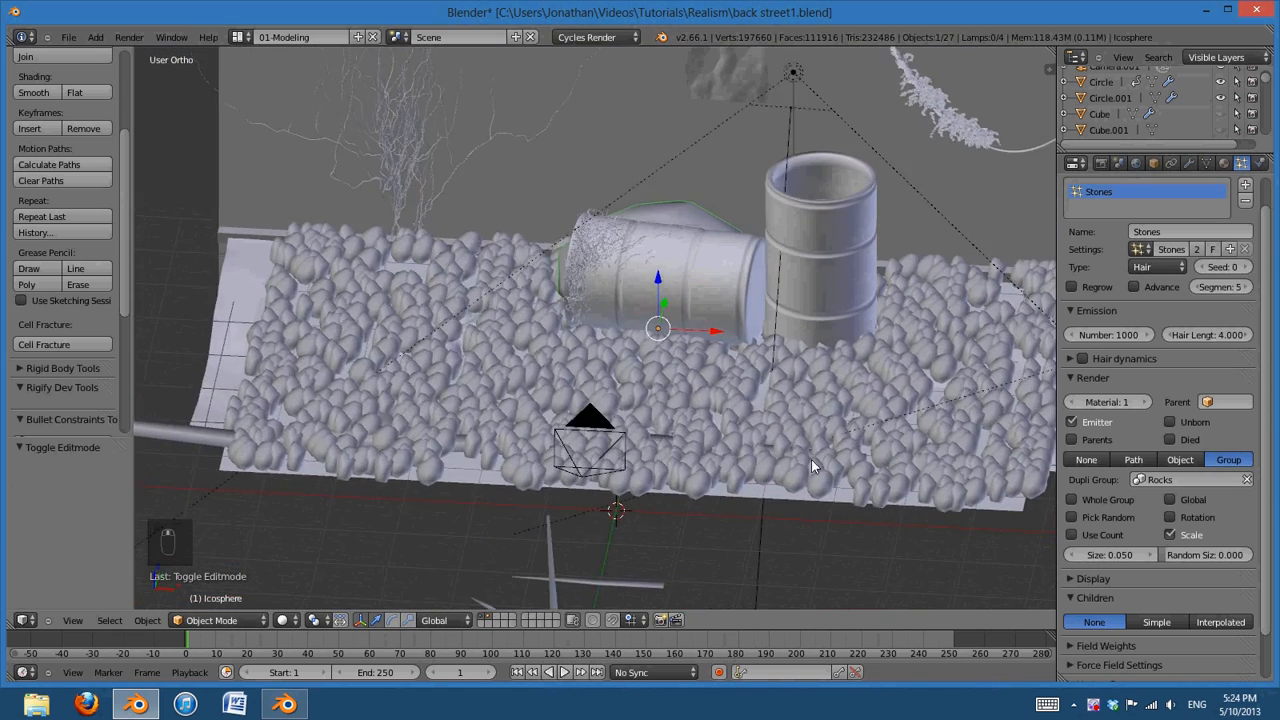
click(1122, 337)
text(500)
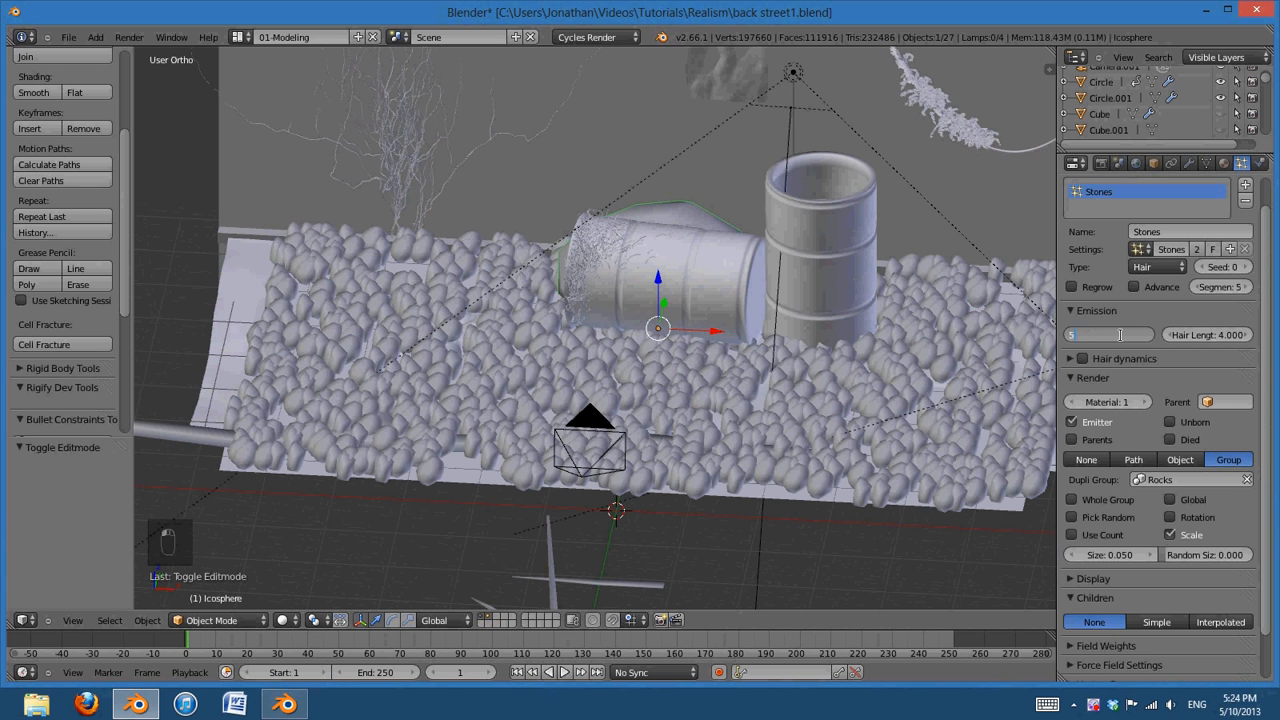
key(KP_Enter)
Try an emission number of 100 for the Stones particles and return it to 500
key(KP_Enter)
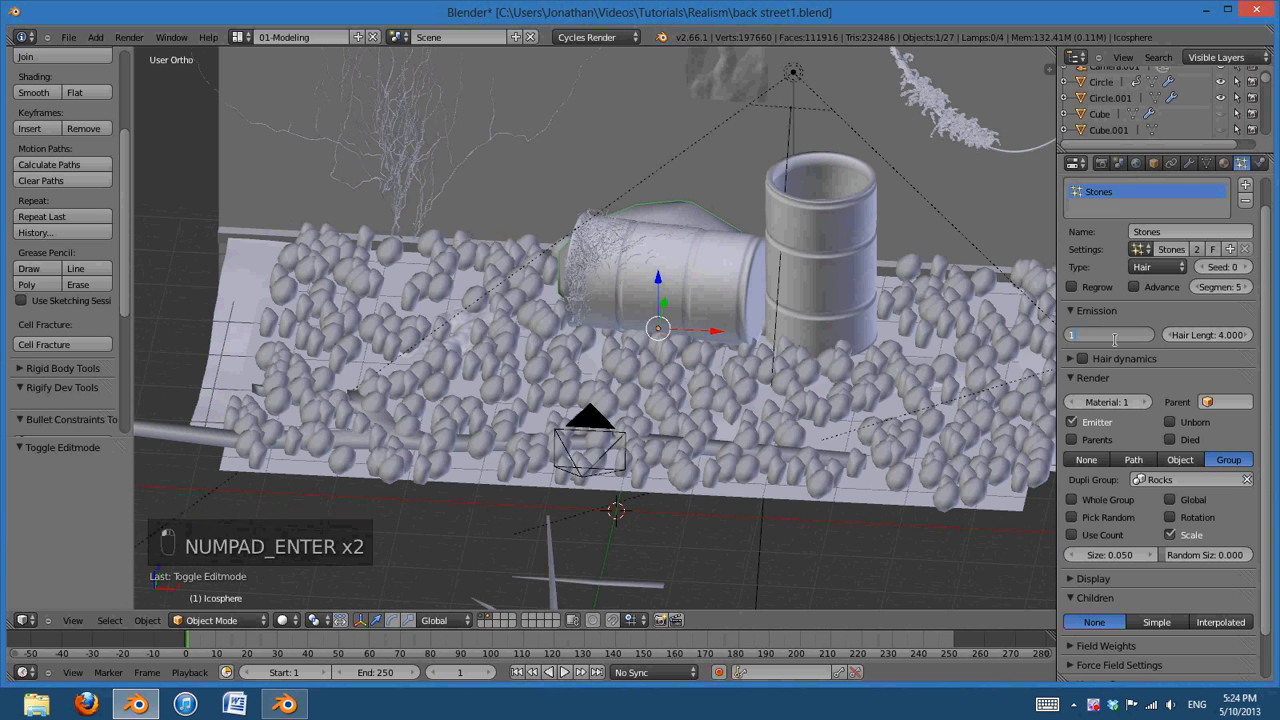
text(100)
key(KP_Enter)
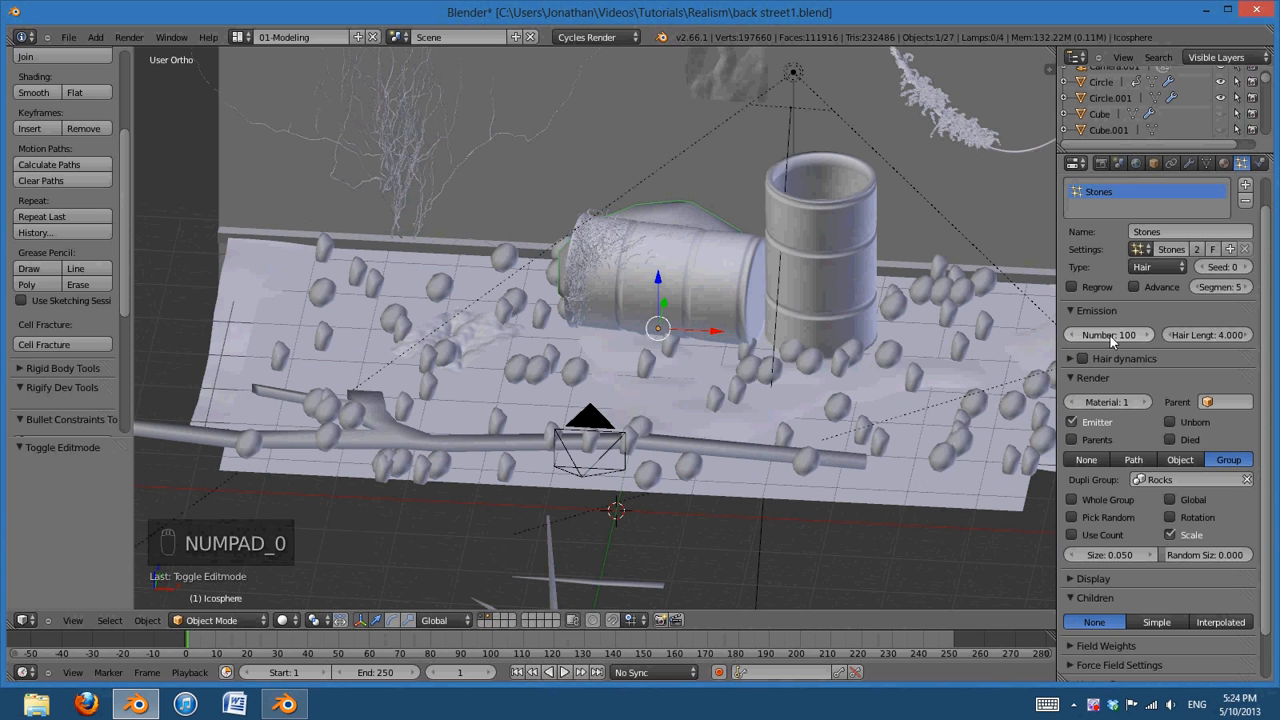
click(1111, 336)
text(54)
key(BackSpace)
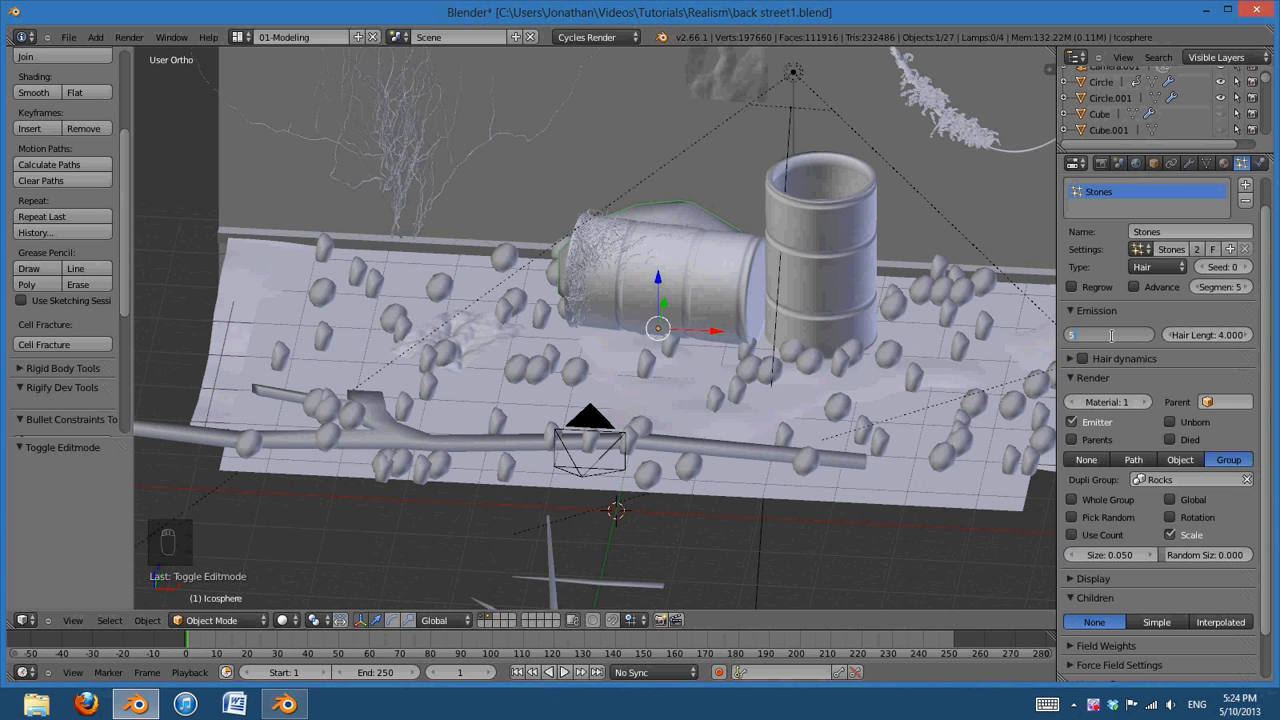
text(00)
key(Return)
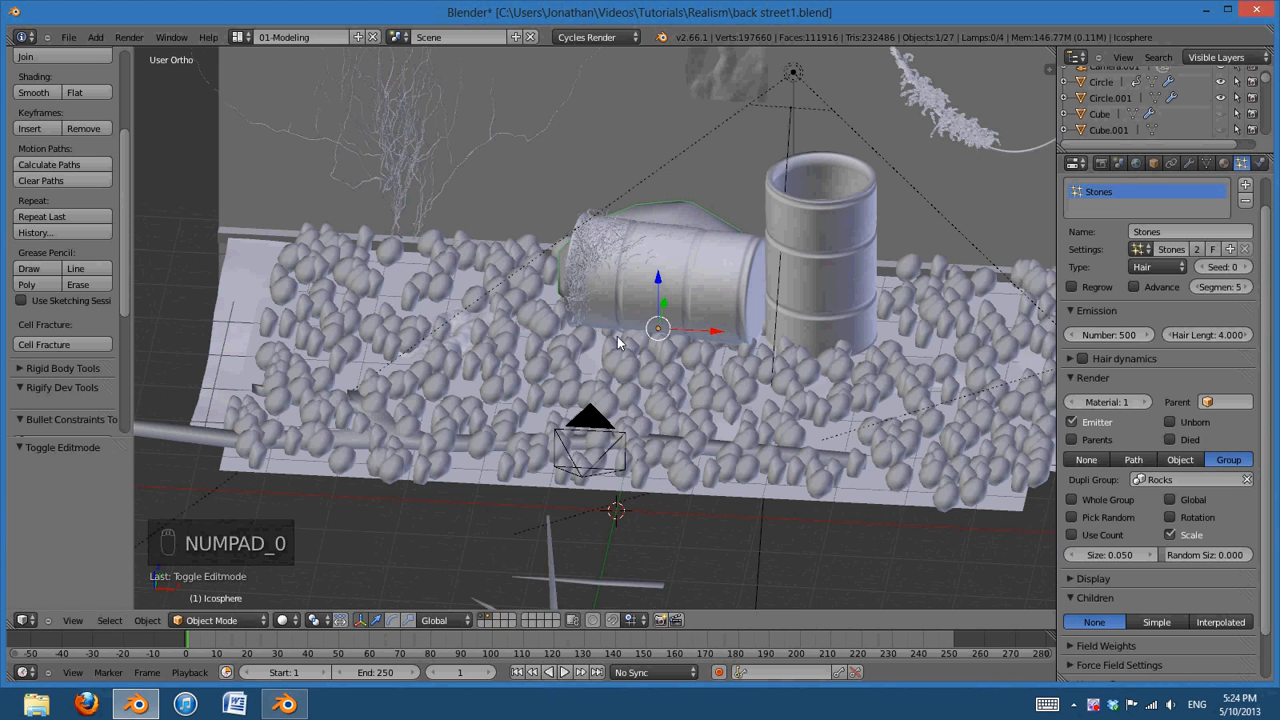
Save the blend file, show only the first scene layer and save over the file again
key(ctrl+s)
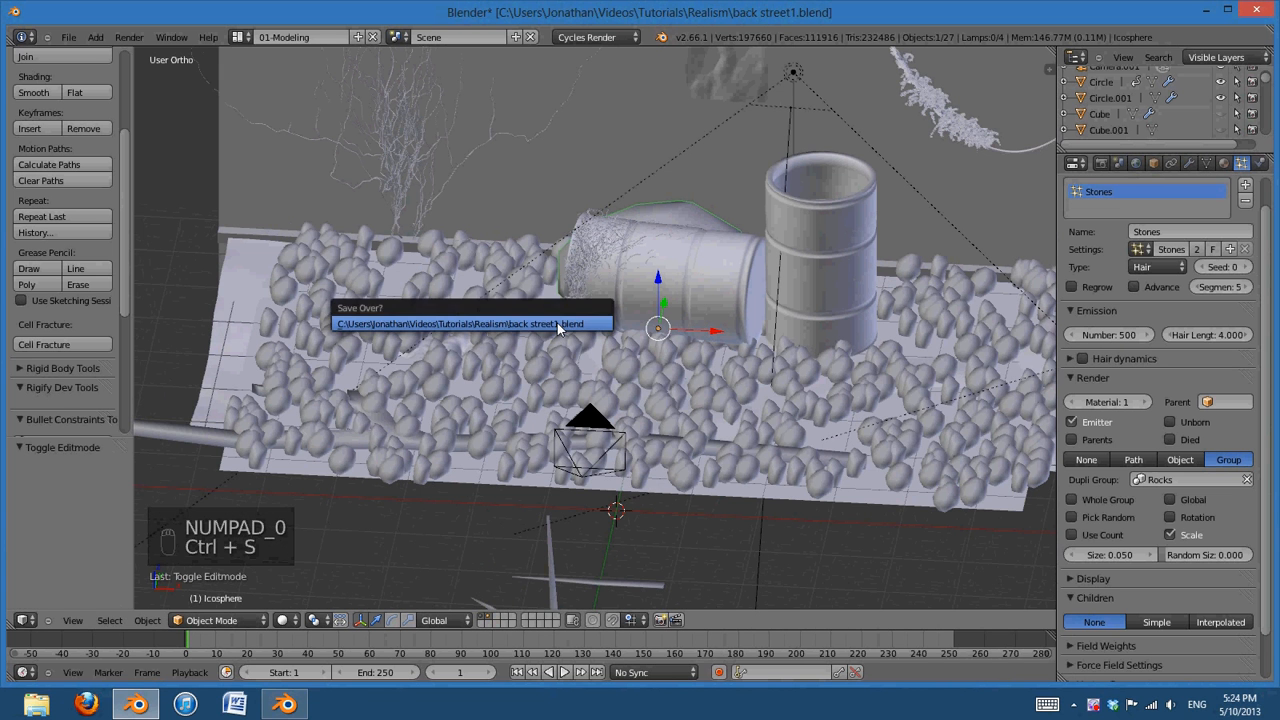
click(557, 323)
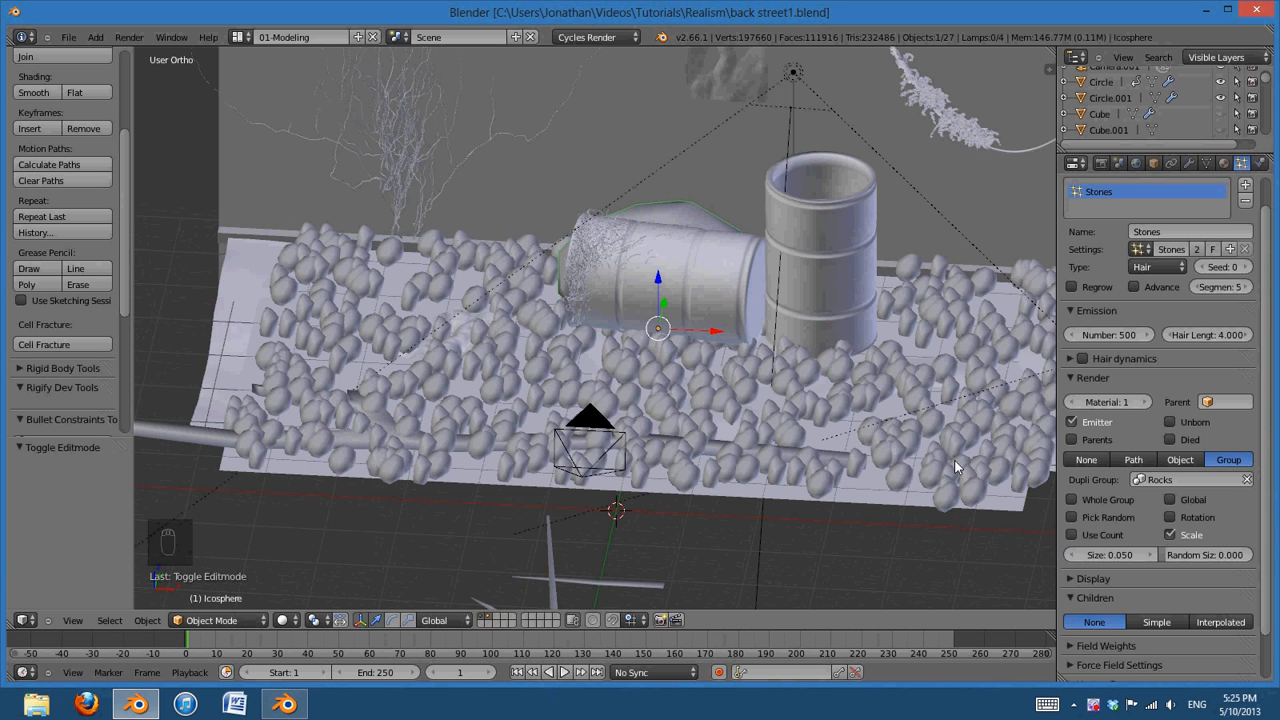
key(KP_5)
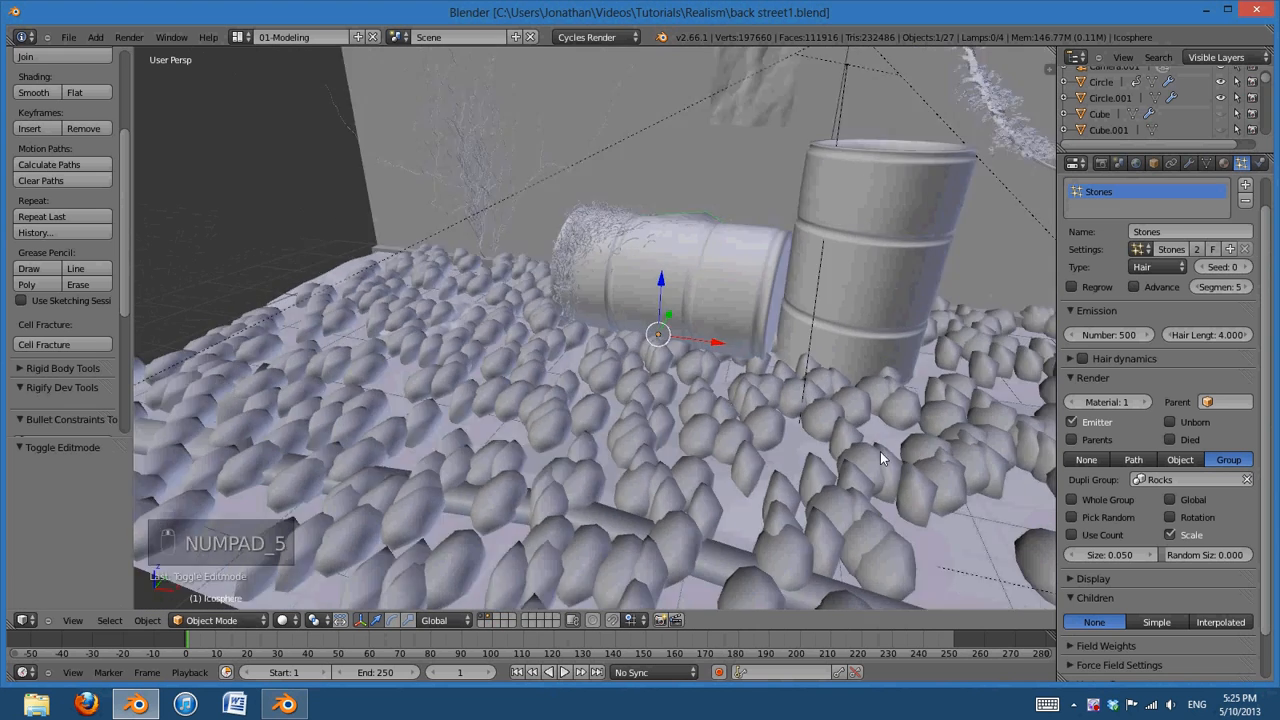
middle_drag(880, 451, 849, 430)
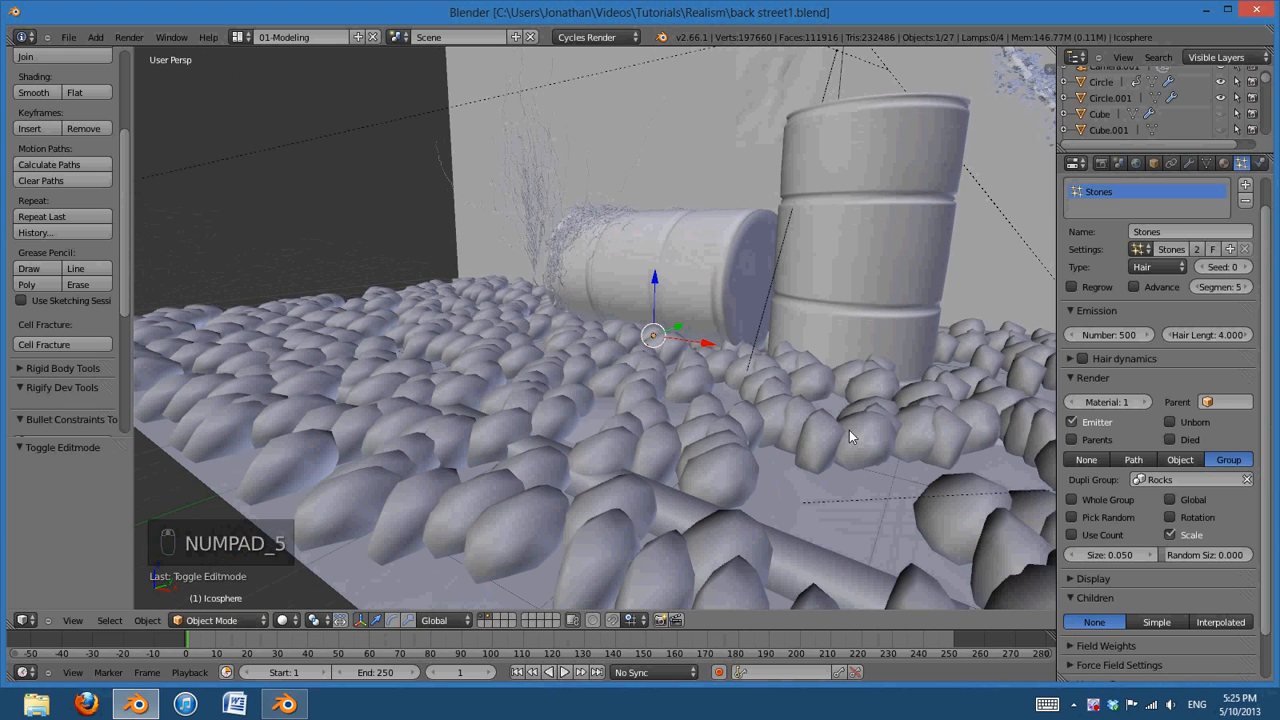
click(482, 618)
scroll(619, 438, down, 5)
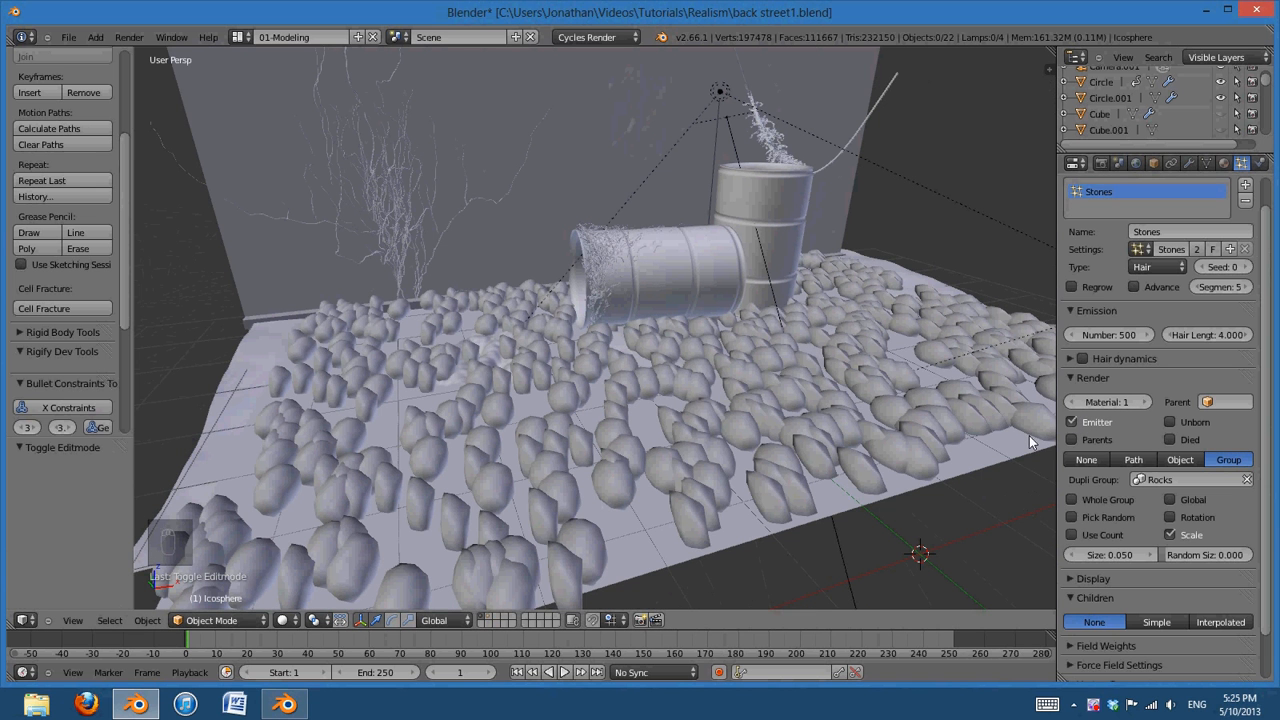
key(ctrl+s)
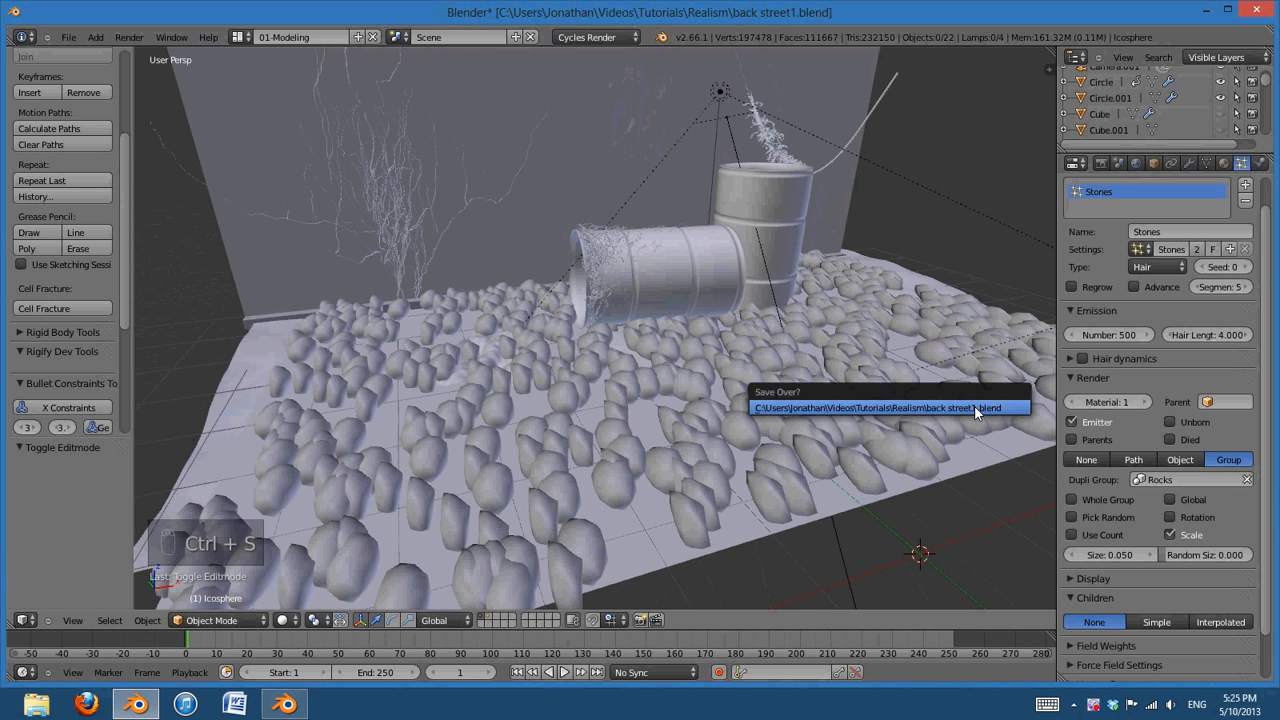
click(974, 405)
Set the Stones particle size to 0.02
middle_drag(883, 408, 759, 435)
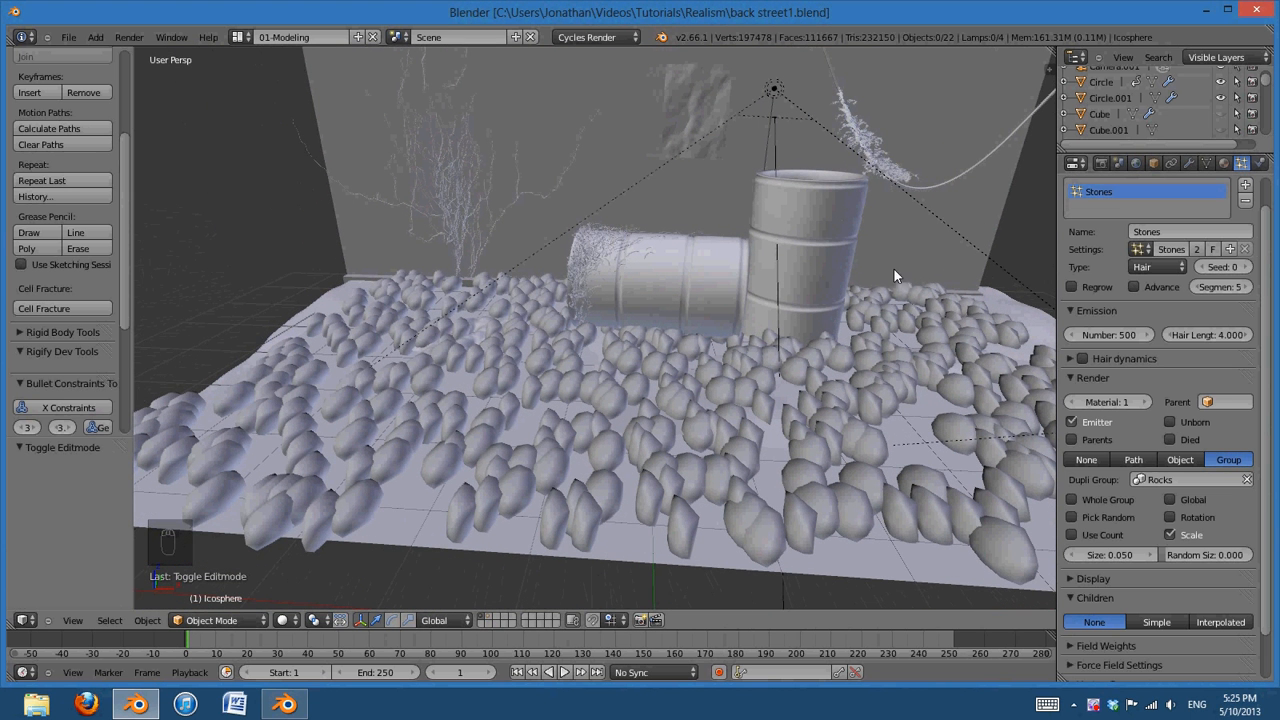
click(1120, 558)
text(0.02)
key(Return)
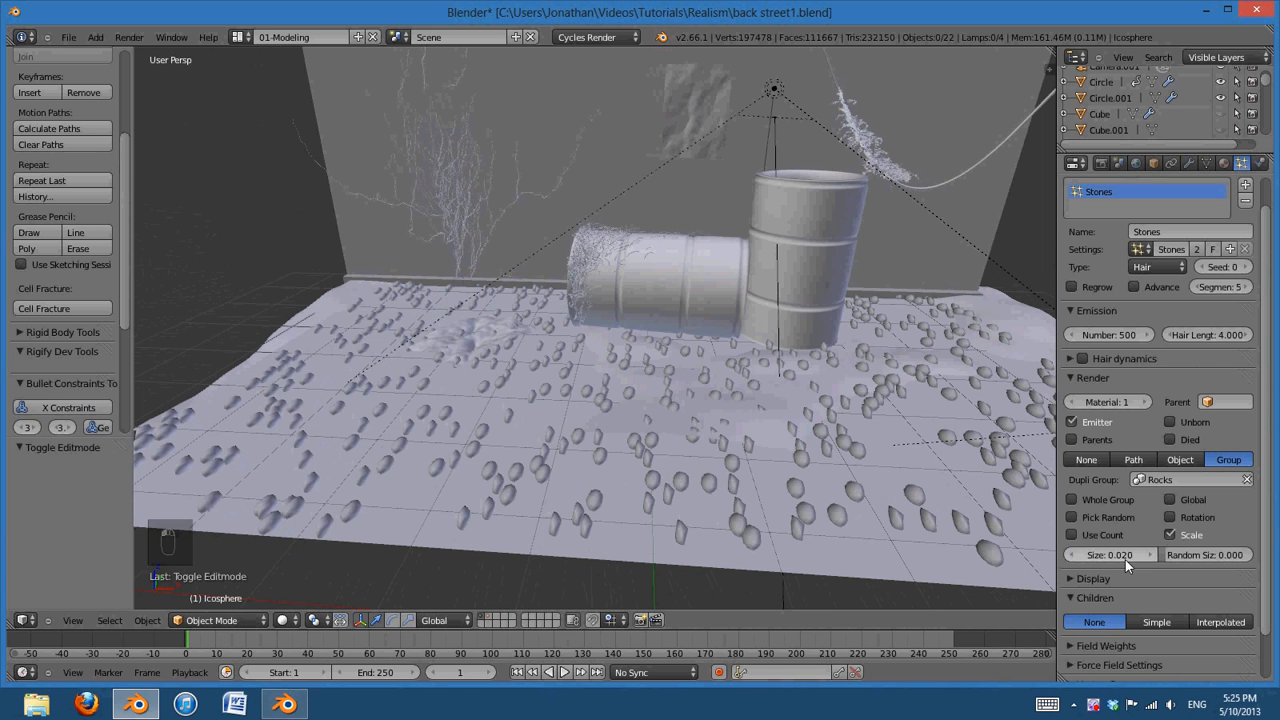
Try smaller Stones particle sizes such as 0.015 in the camera view and return the size to 0.02
middle_drag(801, 500, 854, 428)
key(KP_0)
scroll(800, 495, up, 2)
shift+middle_drag(820, 478, 761, 371)
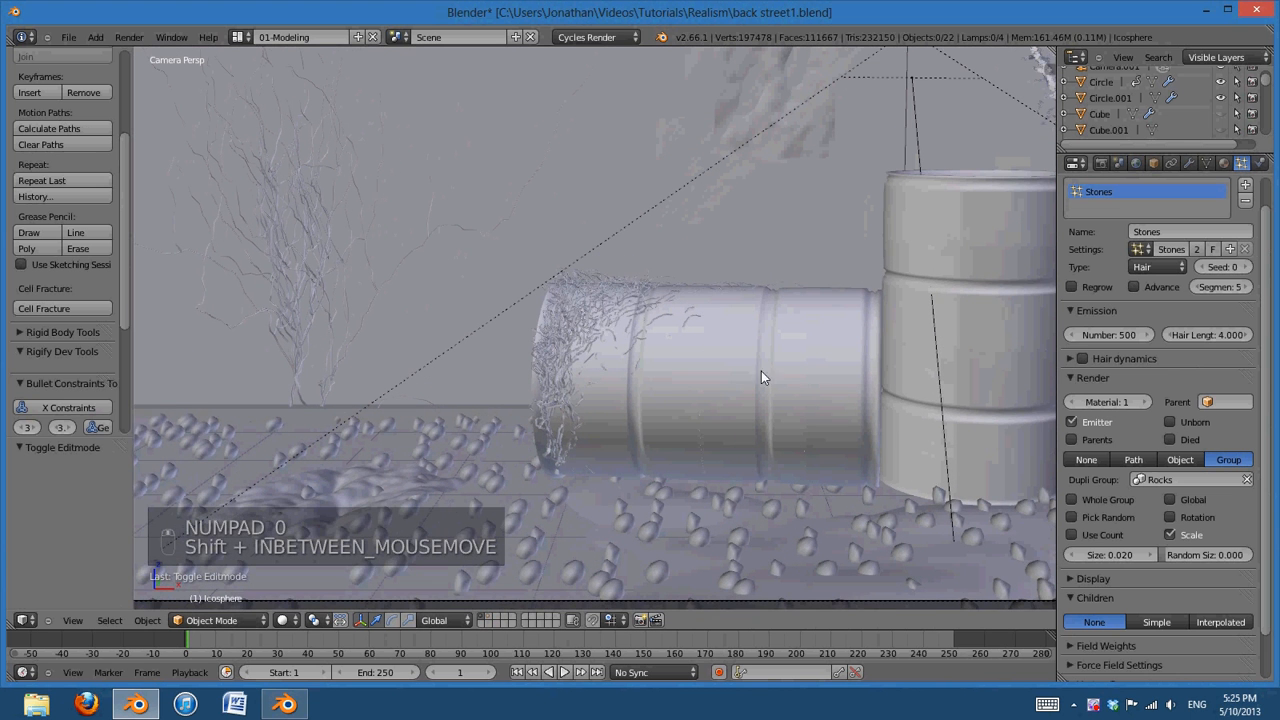
click(1126, 555)
text(.015)
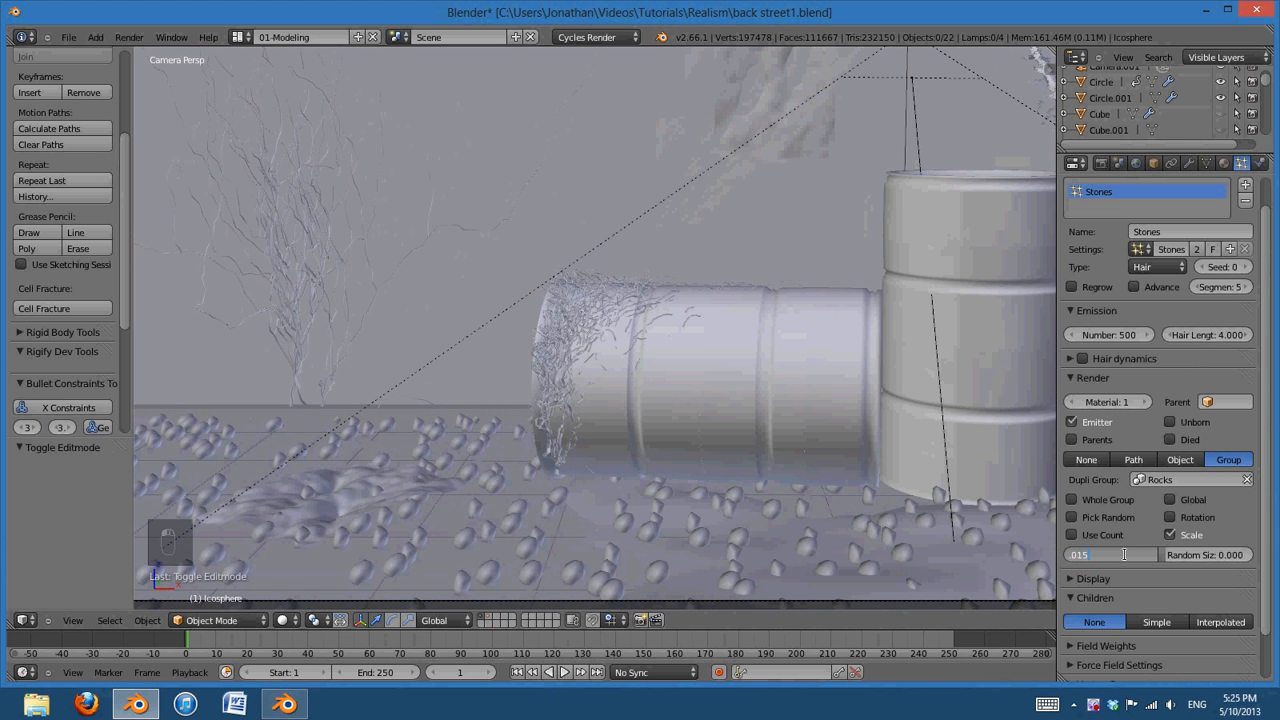
key(Return)
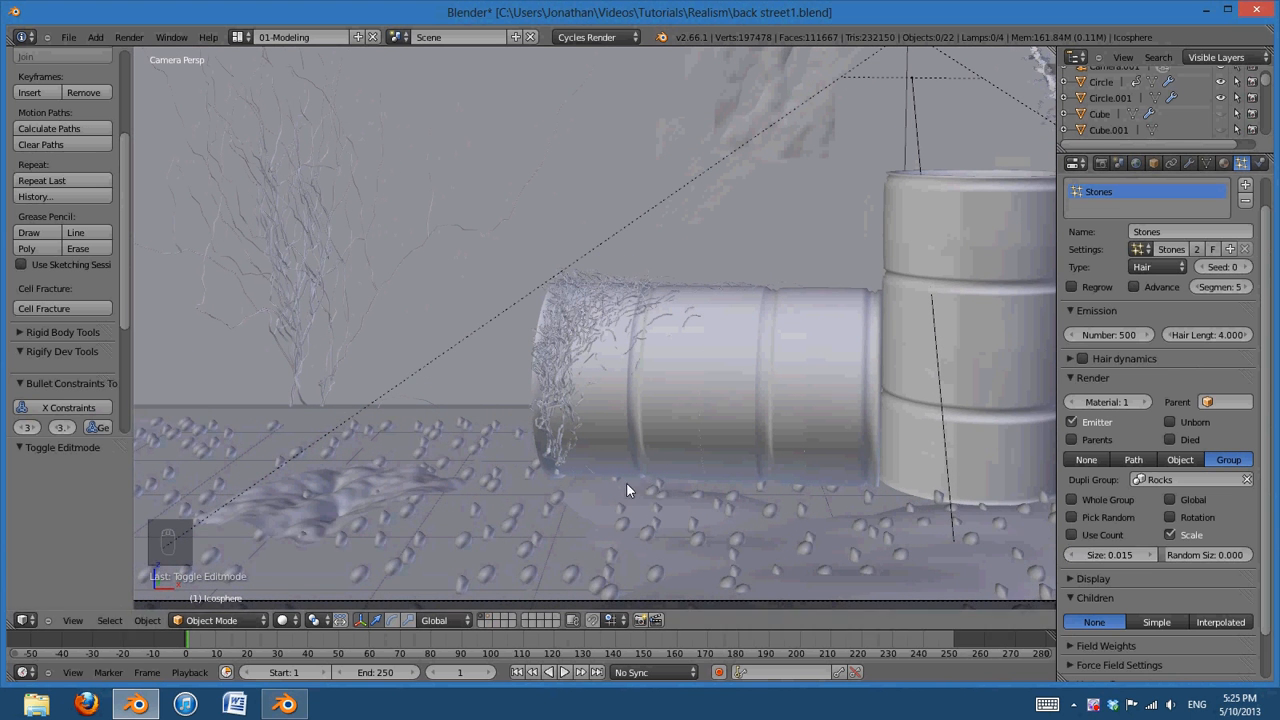
shift+middle_drag(843, 503, 732, 507)
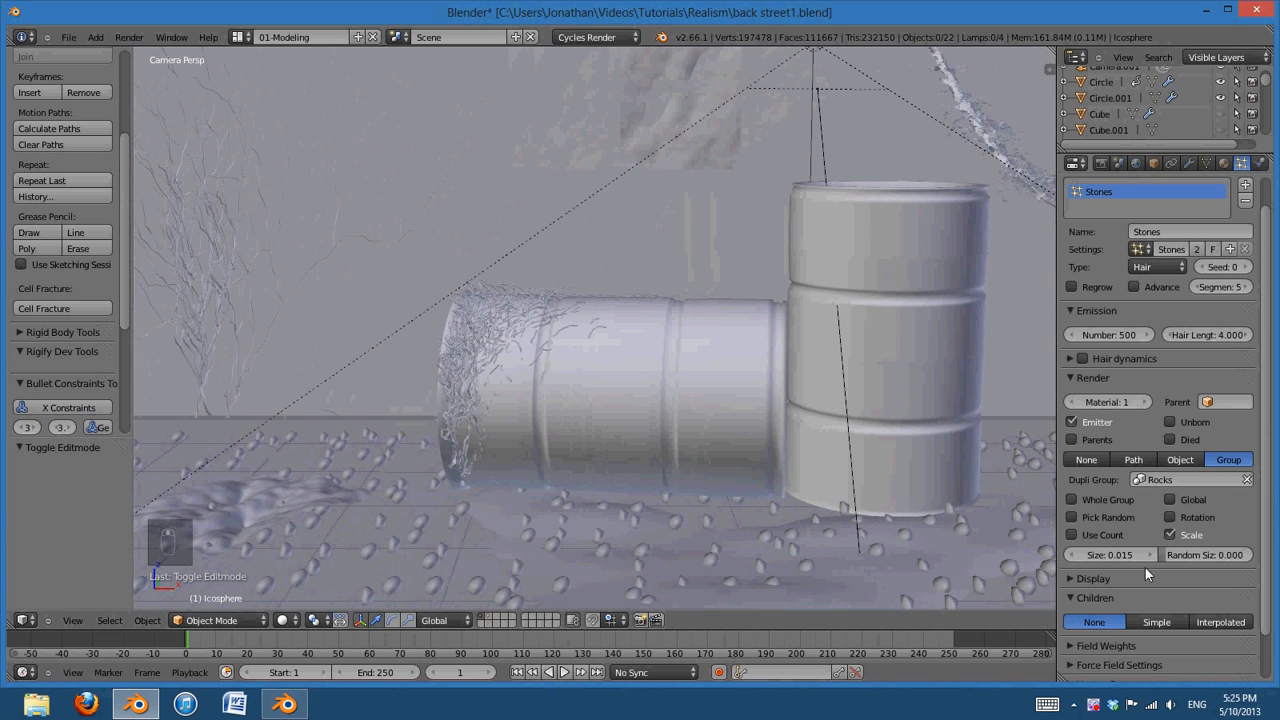
key(Return)
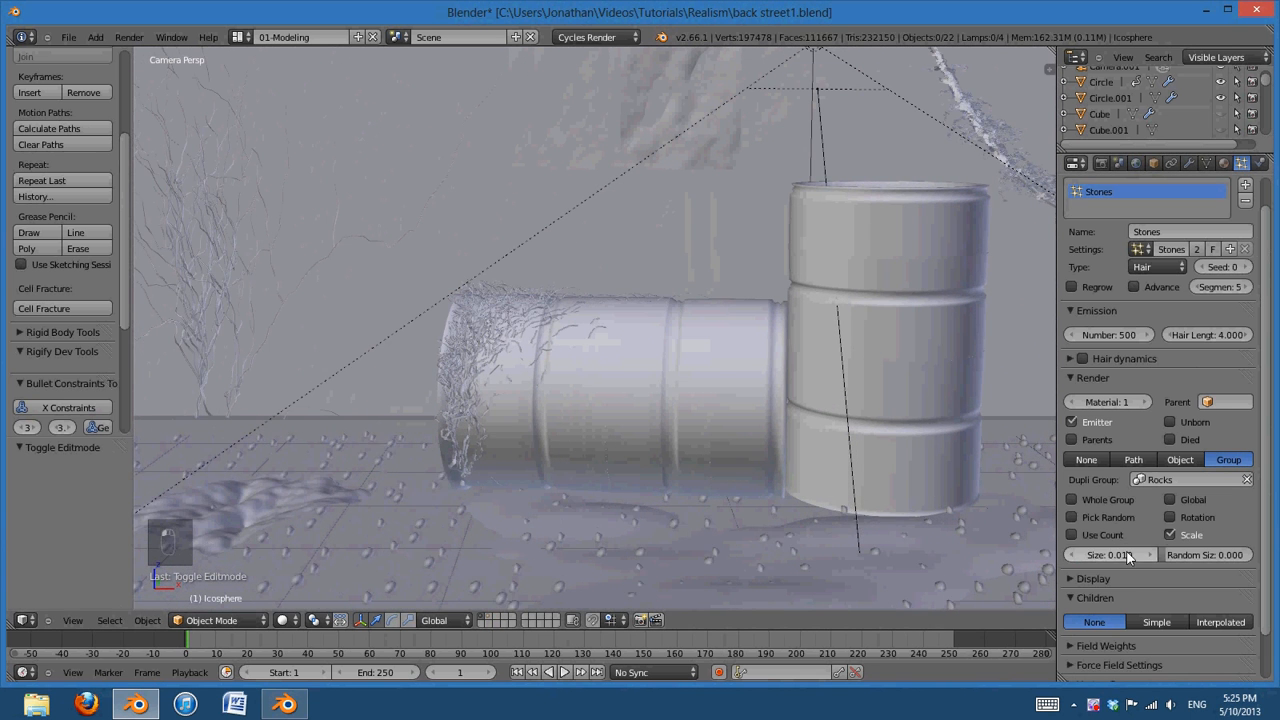
click(1127, 556)
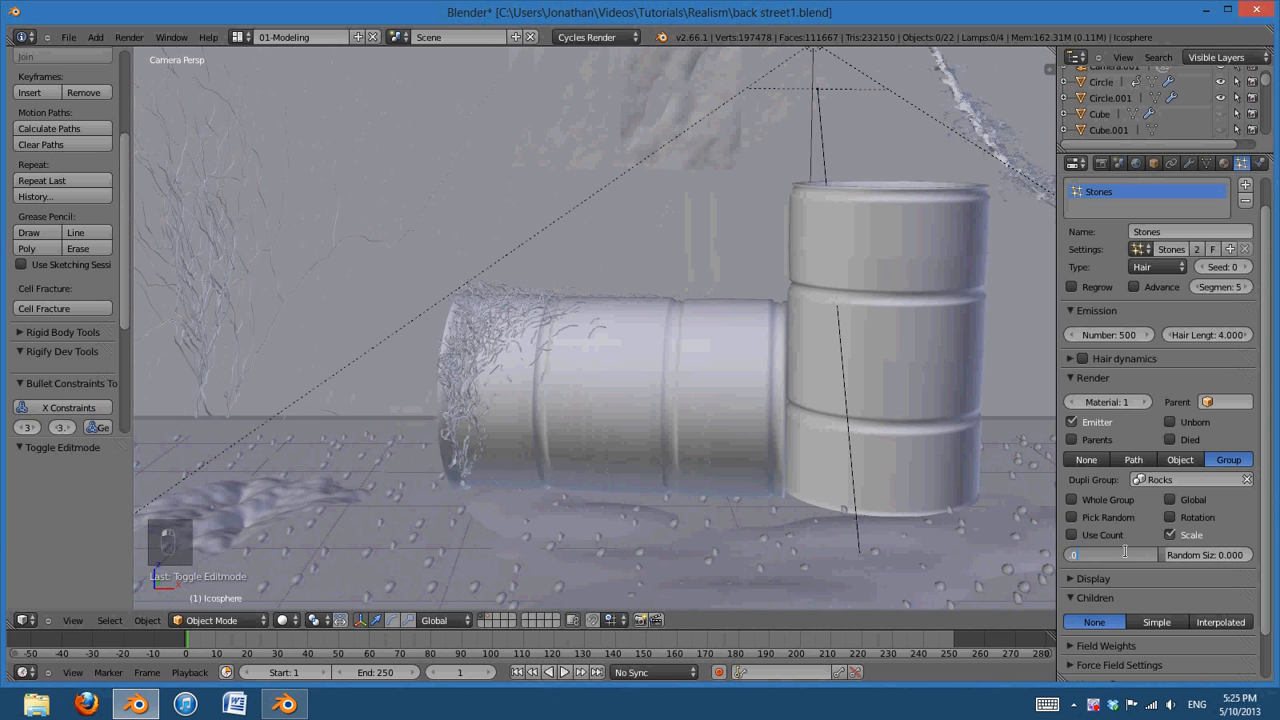
text(.015)
key(Return)
click(1127, 556)
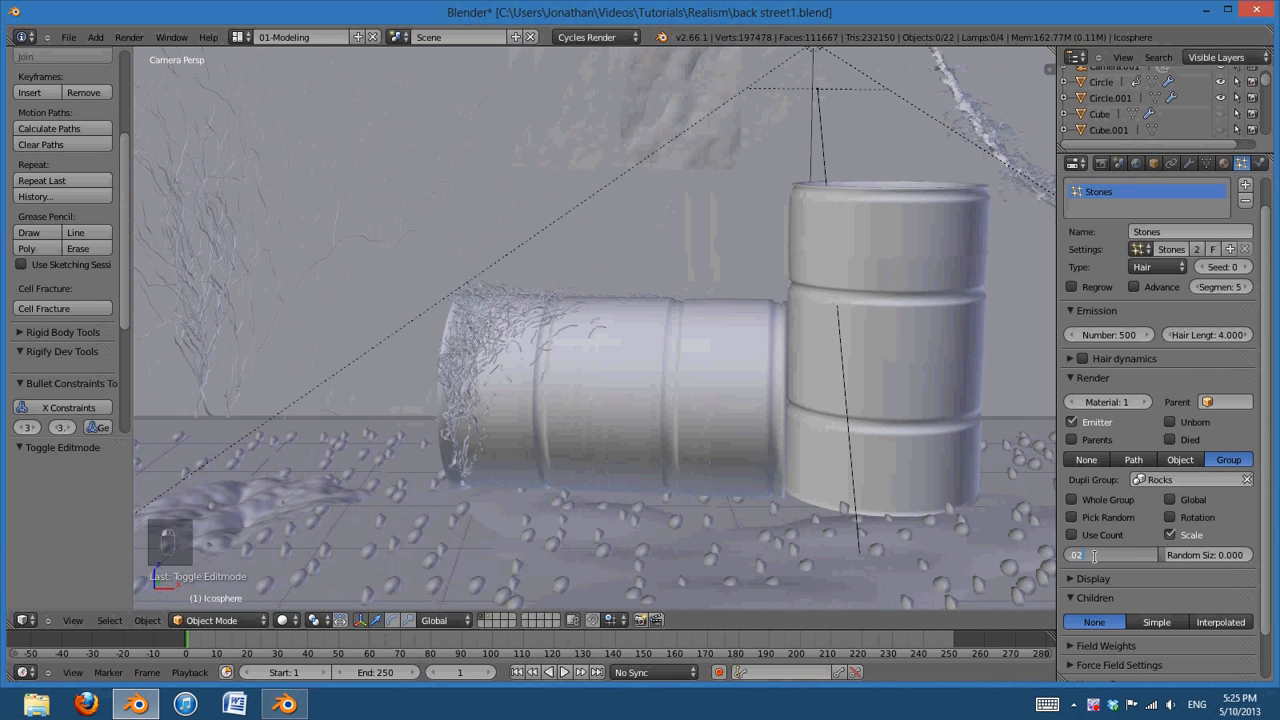
text(.02)
key(Return)
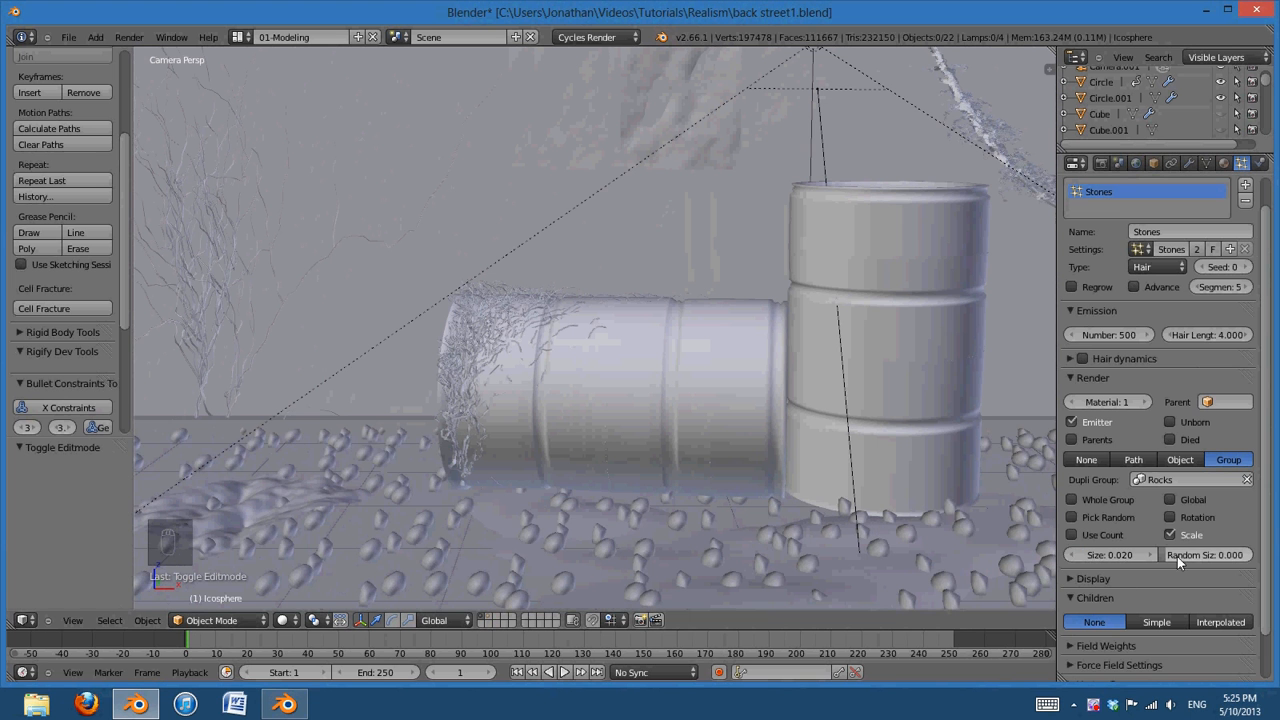
Set the random size of the Stones particles to 0.5
drag(1177, 556, 1213, 556)
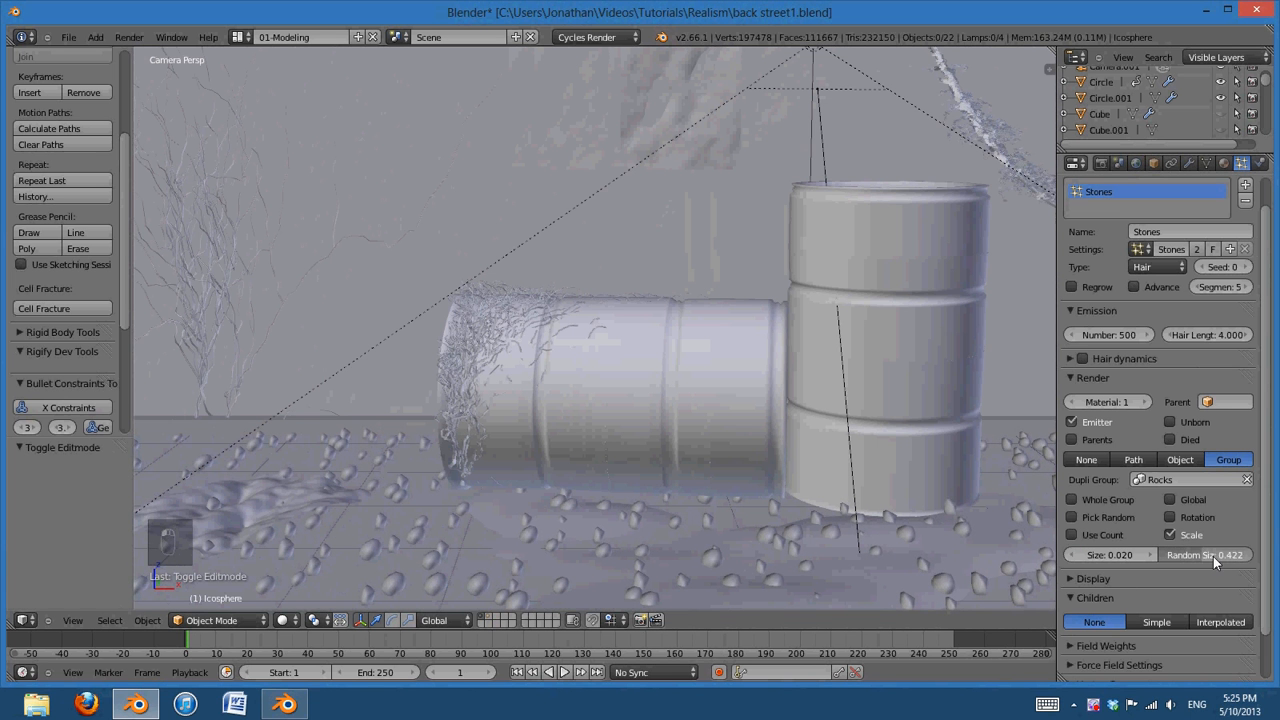
click(1220, 556)
text(.5)
key(Return)
Set the Stones particle size to 0.015 and its random size to about 0.564, judging the result through the camera
scroll(765, 409, up, 4)
shift+middle_drag(771, 455, 712, 460)
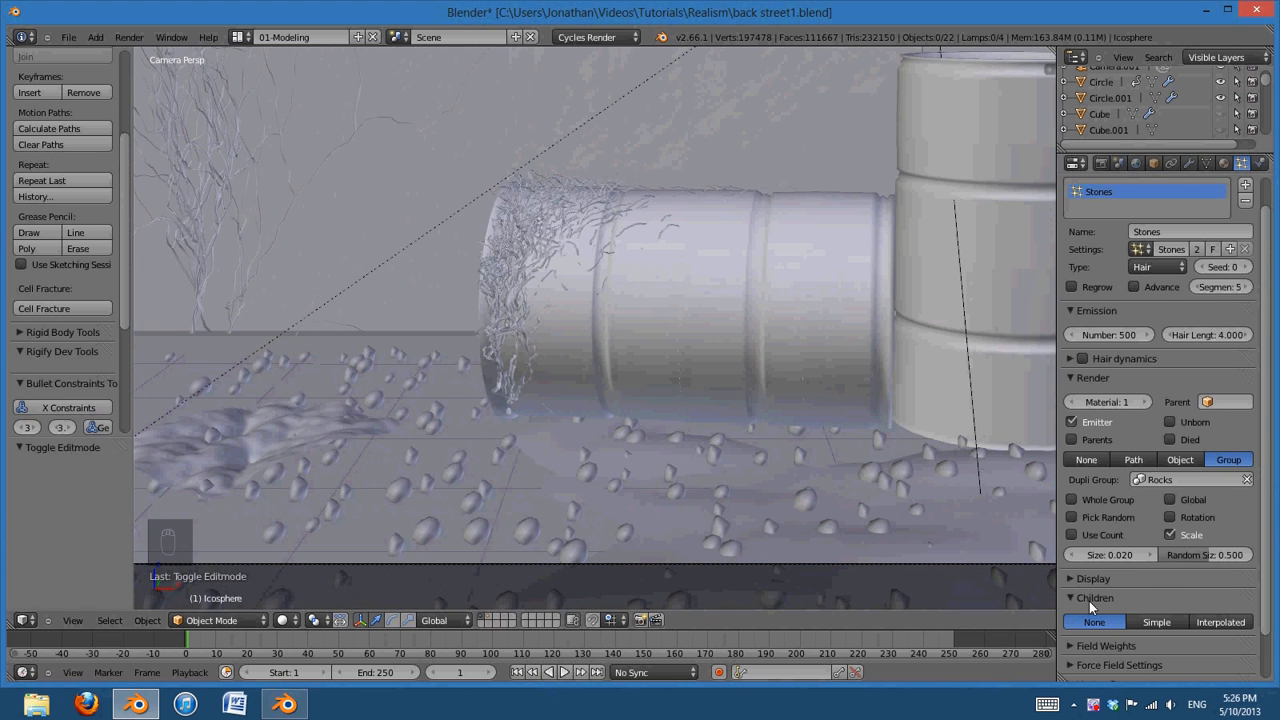
drag(1202, 560, 1129, 571)
key(Return)
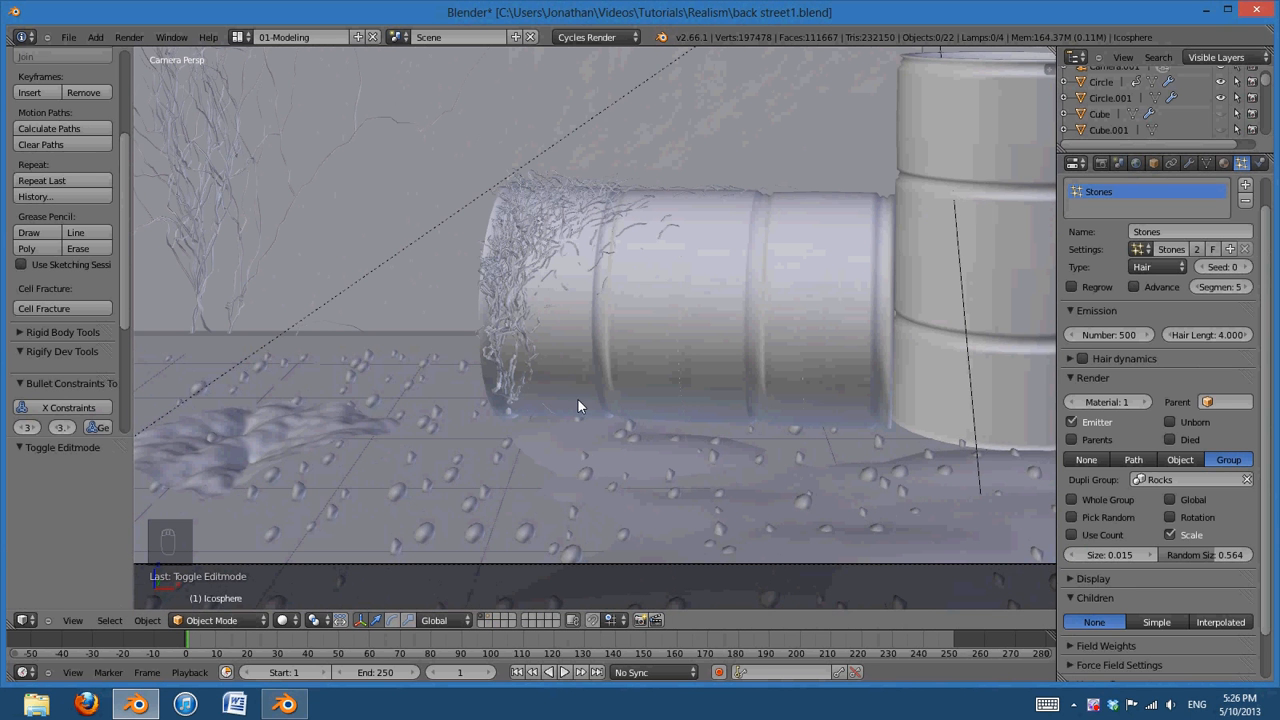
scroll(579, 399, down, 2)
shift+middle_drag(798, 448, 720, 548)
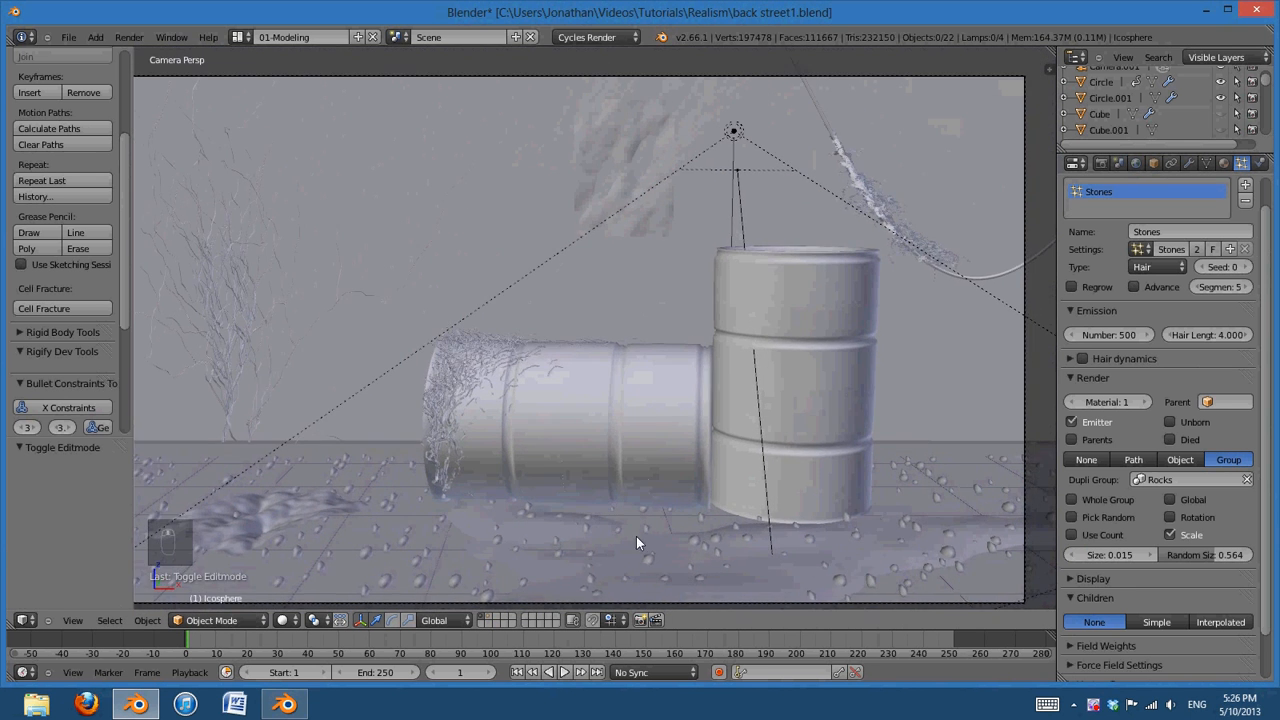
shift+middle_drag(636, 542, 692, 523)
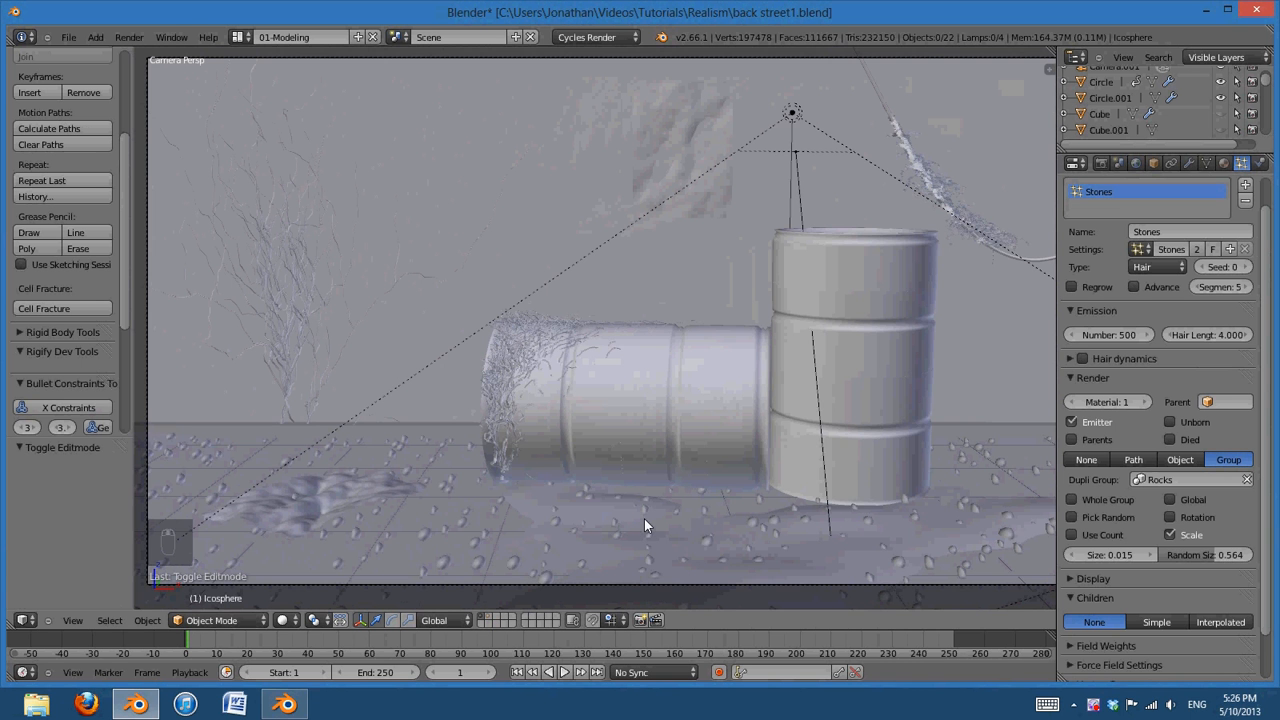
Select the ground plane that emits the rocks and switch it to Weight Paint mode
key(KP_0)
scroll(764, 474, up, 2)
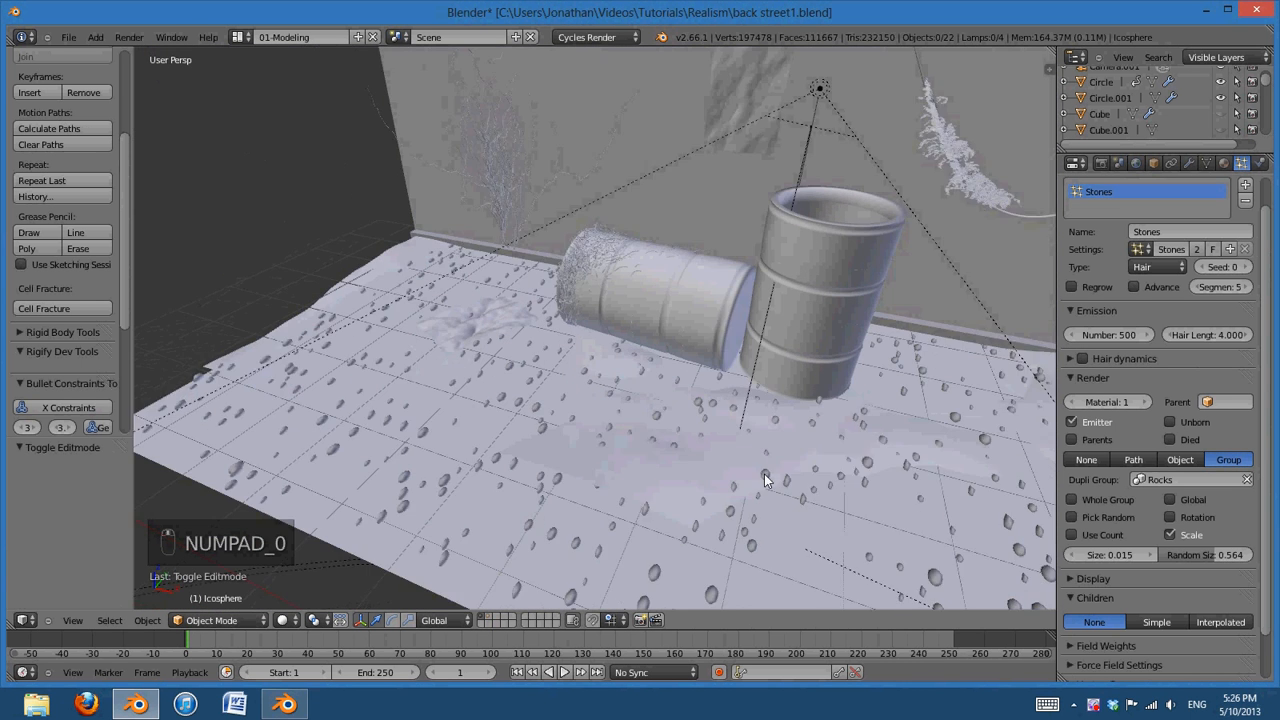
middle_drag(764, 479, 864, 483)
middle_drag(953, 493, 928, 486)
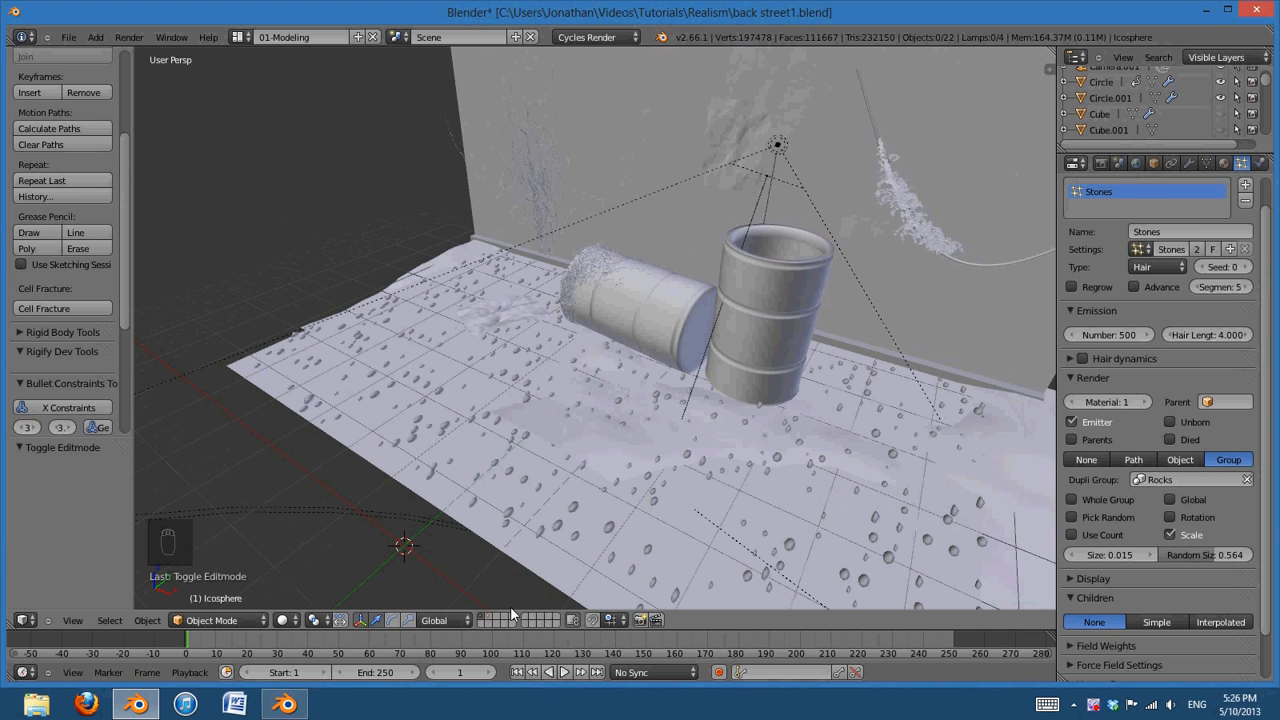
right_click(718, 549)
key(z)
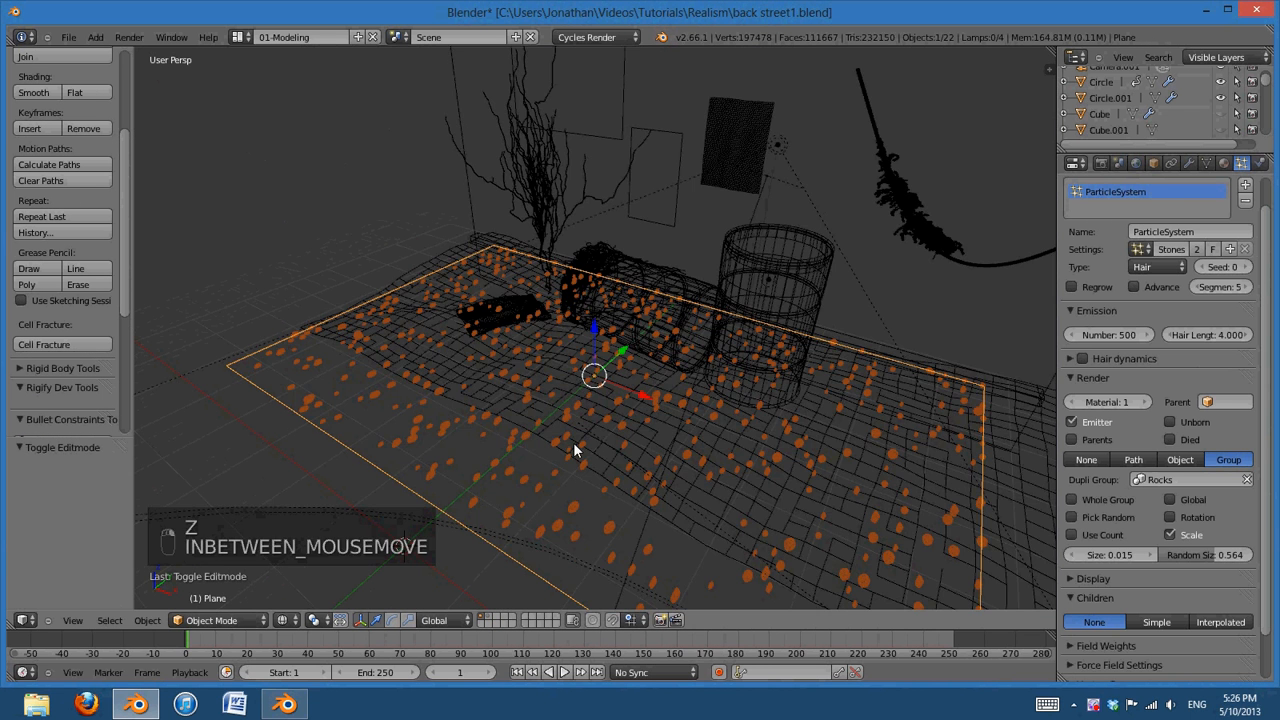
key(z)
click(285, 621)
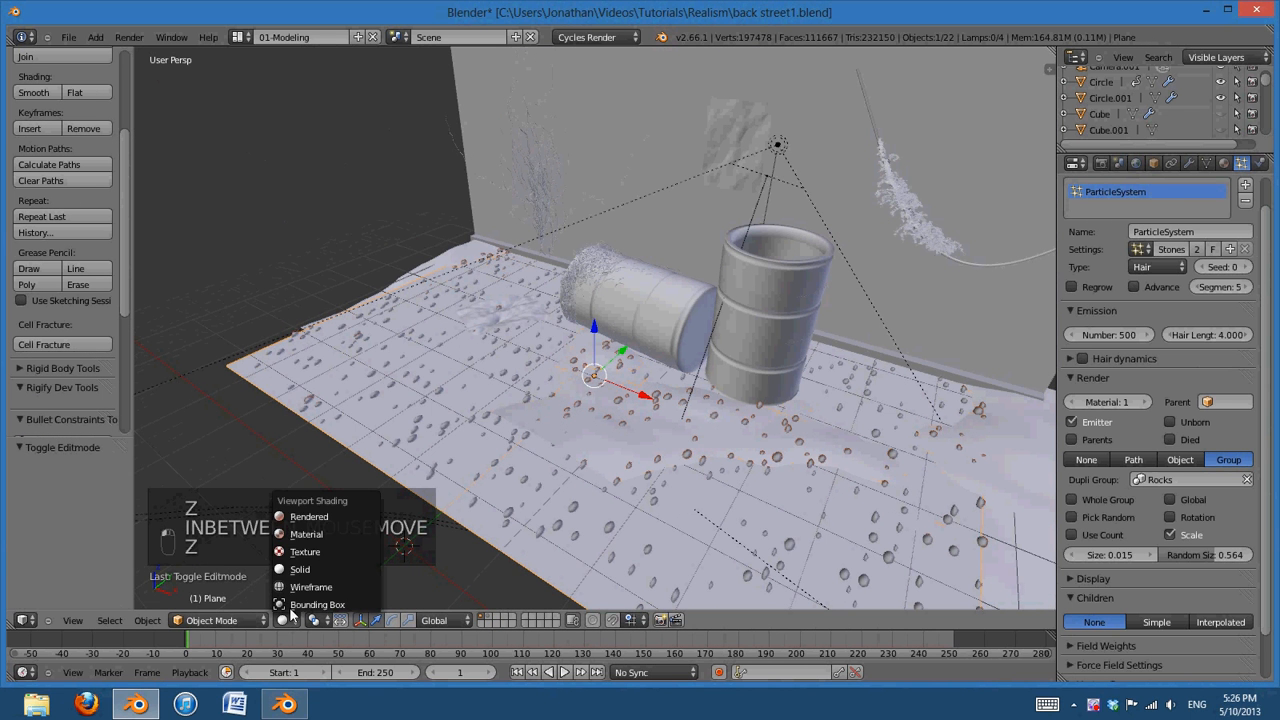
click(240, 618)
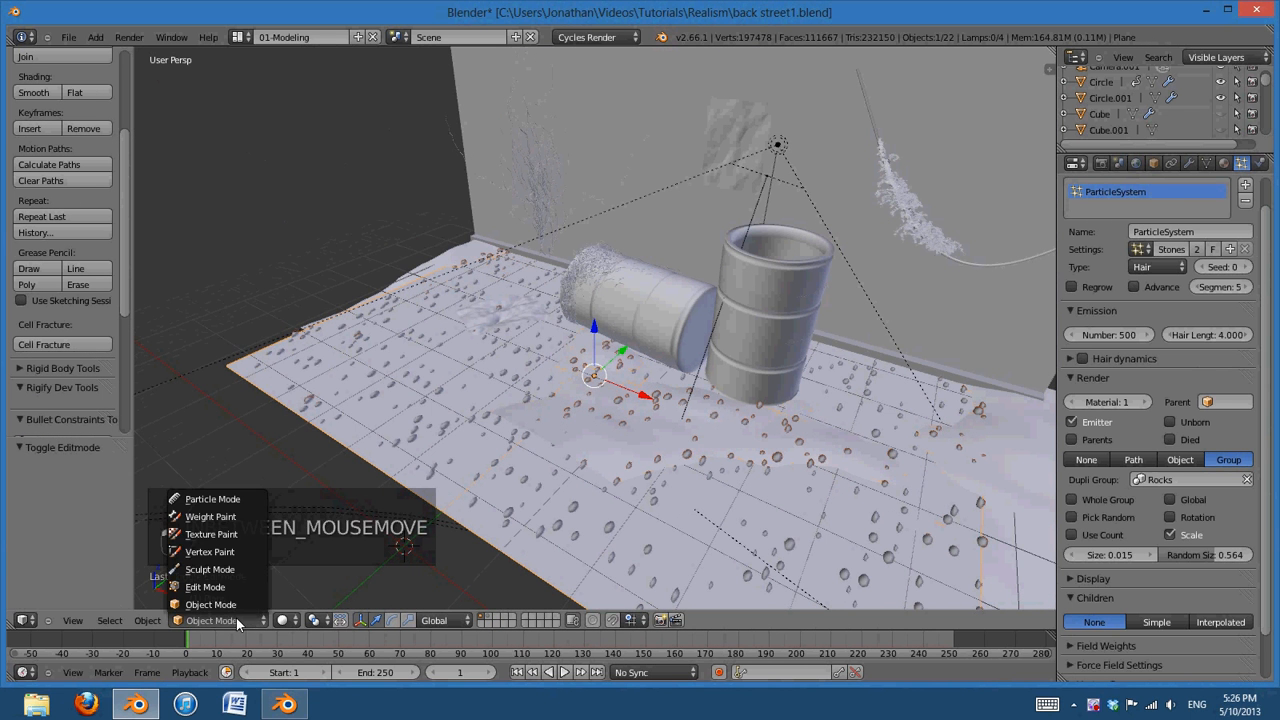
click(243, 517)
Add a vertex group named Rocks to the ground plane
click(1205, 162)
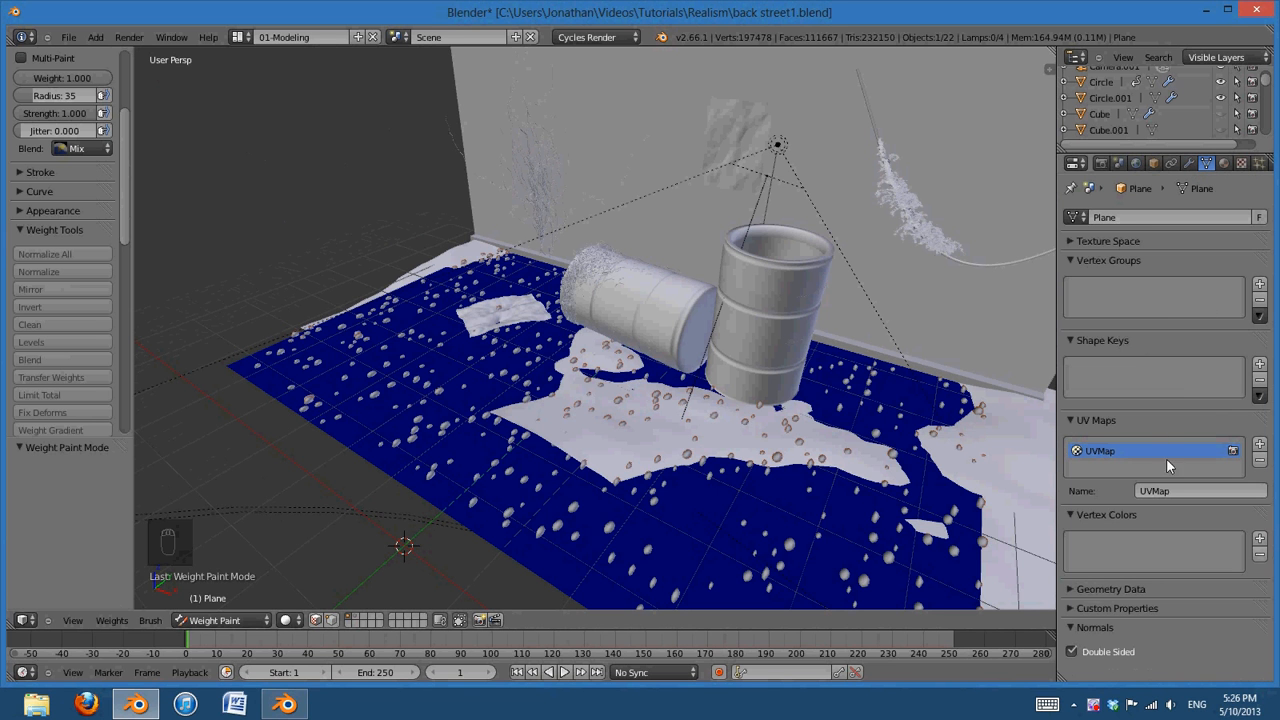
click(1259, 538)
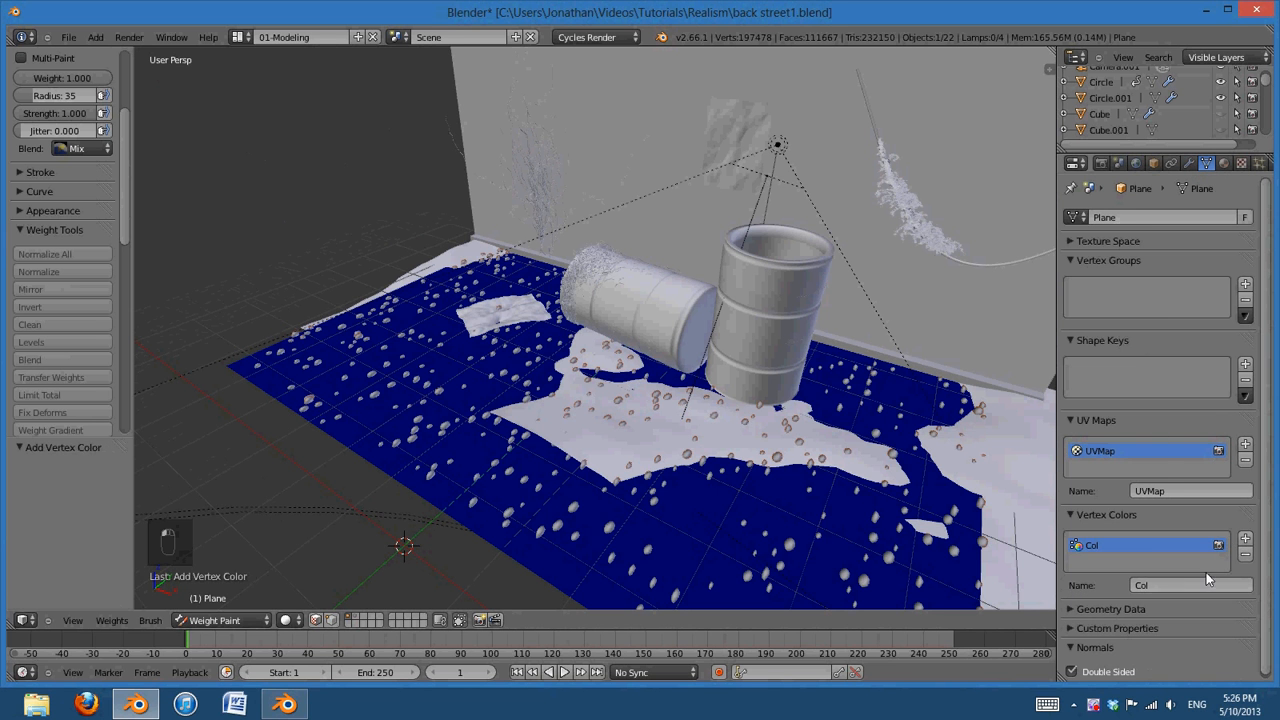
click(1245, 555)
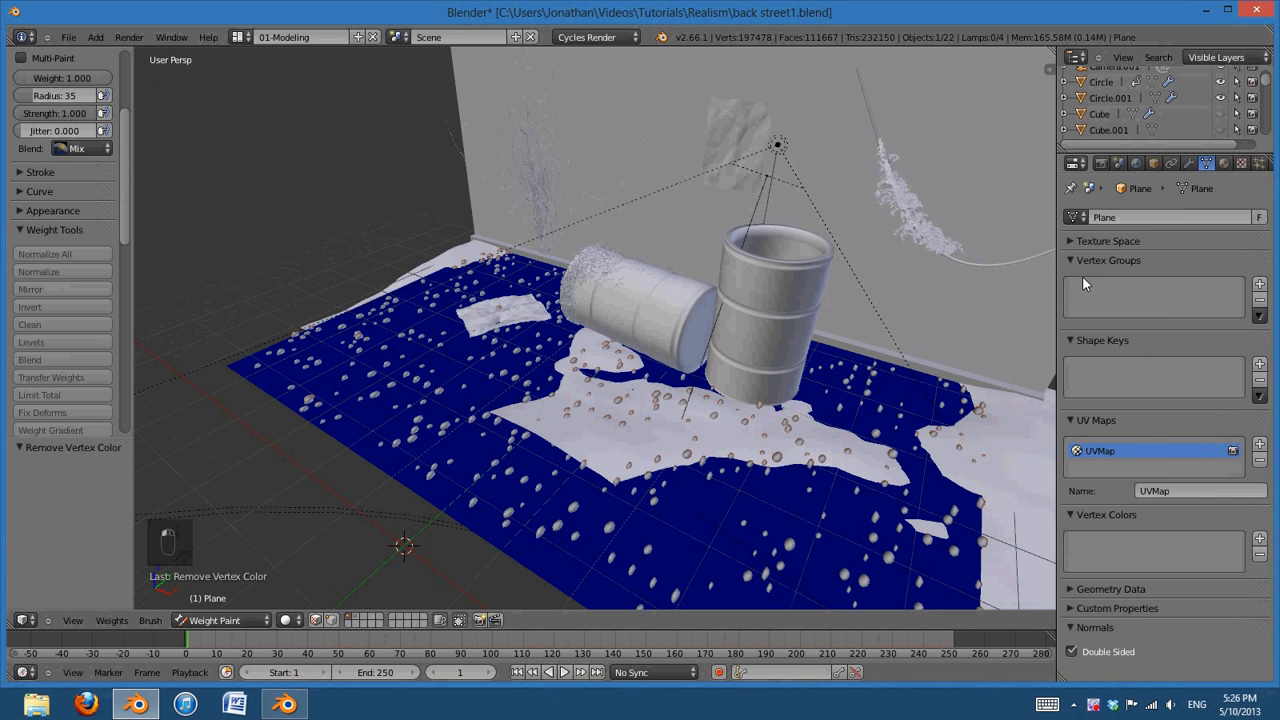
click(1259, 284)
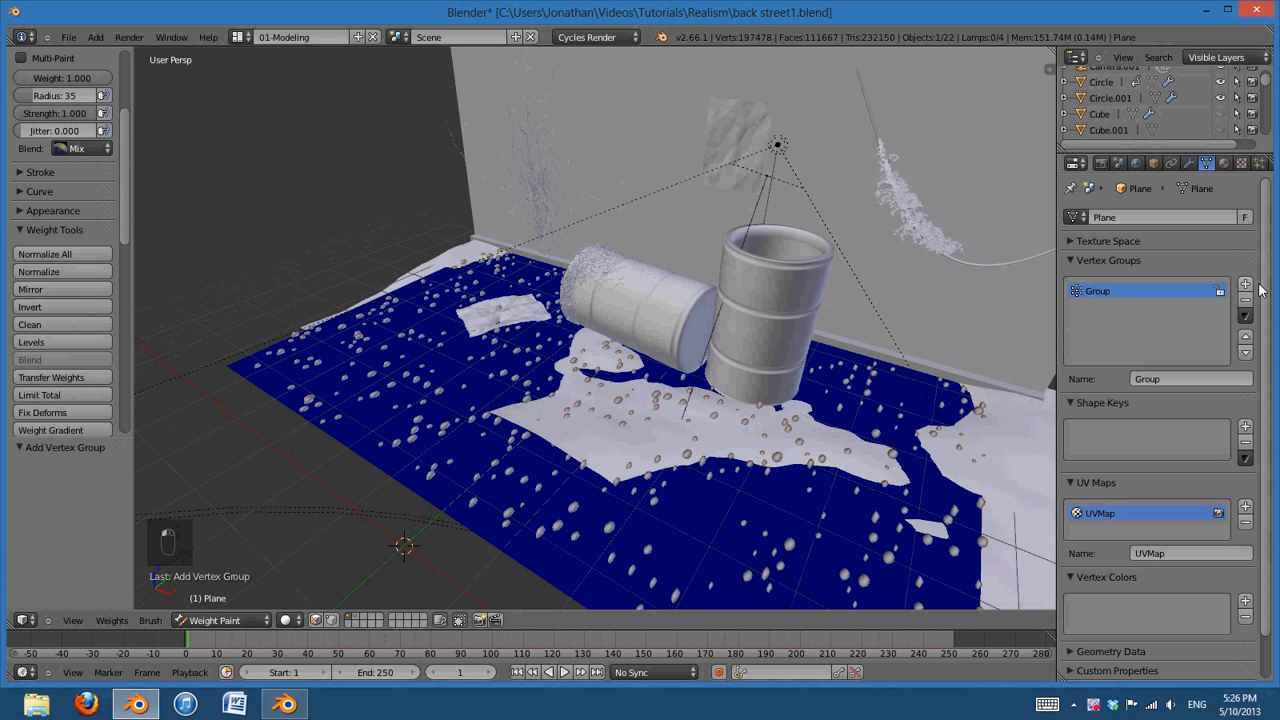
click(1191, 381)
text(Rocks)
key(Return)
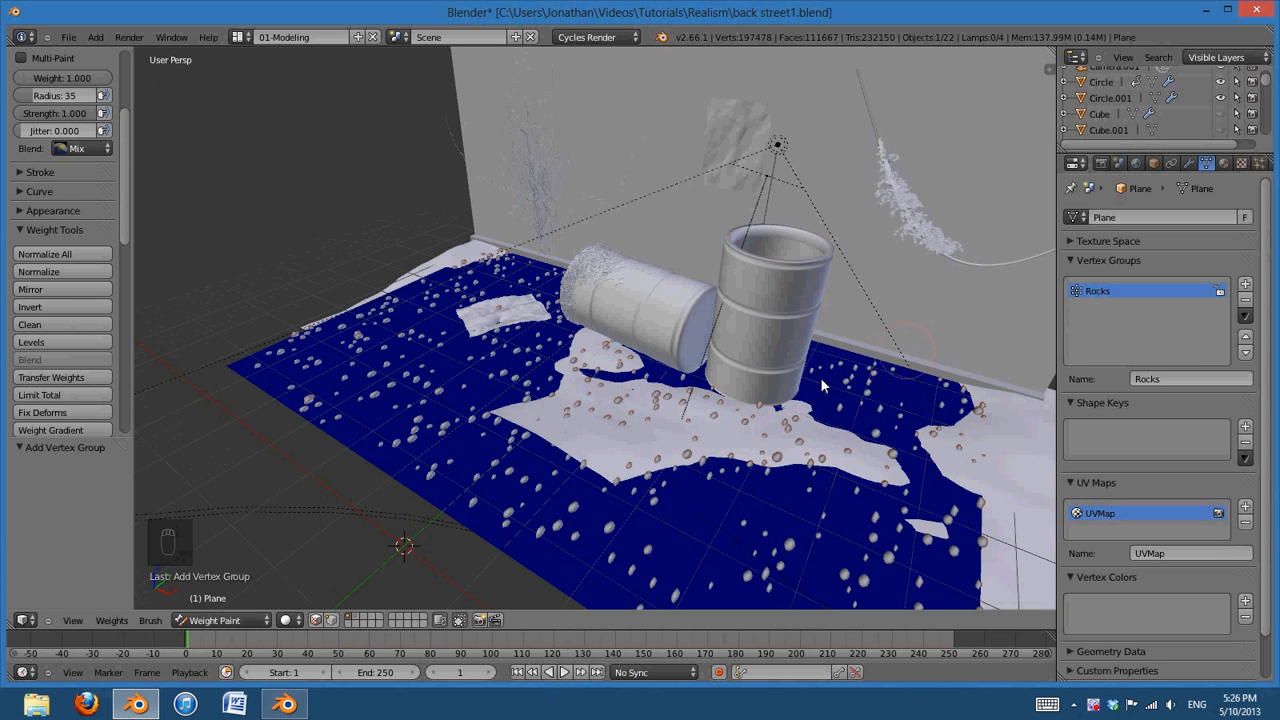
Choose the Add brush for weight painting and set its strength to 1.0
shift+middle_drag(265, 385, 240, 355)
scroll(57, 260, up, 5)
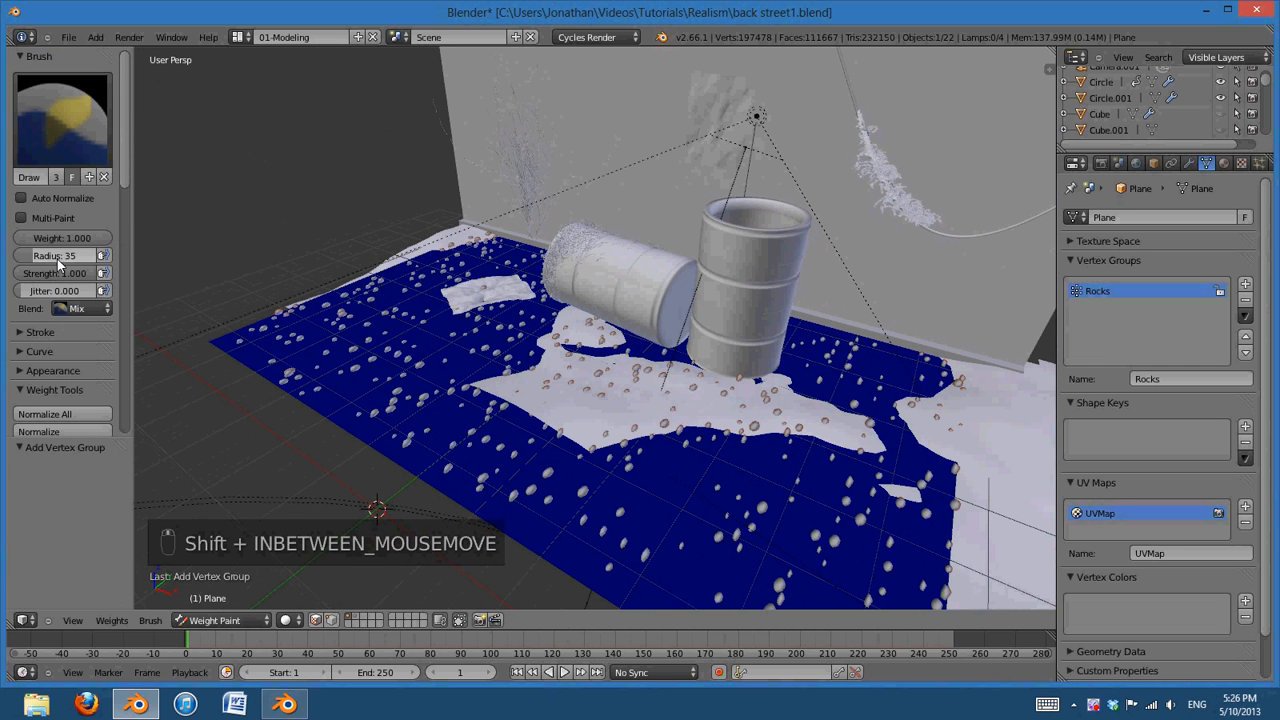
click(62, 118)
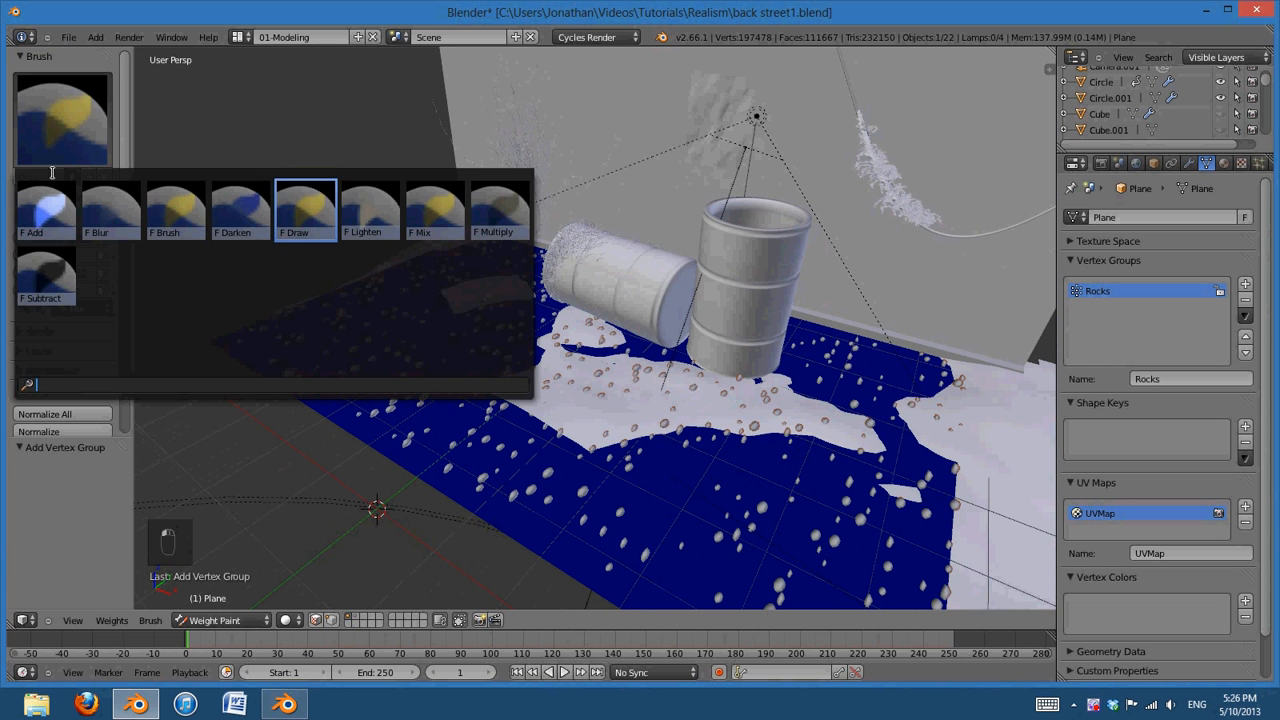
click(43, 214)
middle_drag(610, 491, 699, 475)
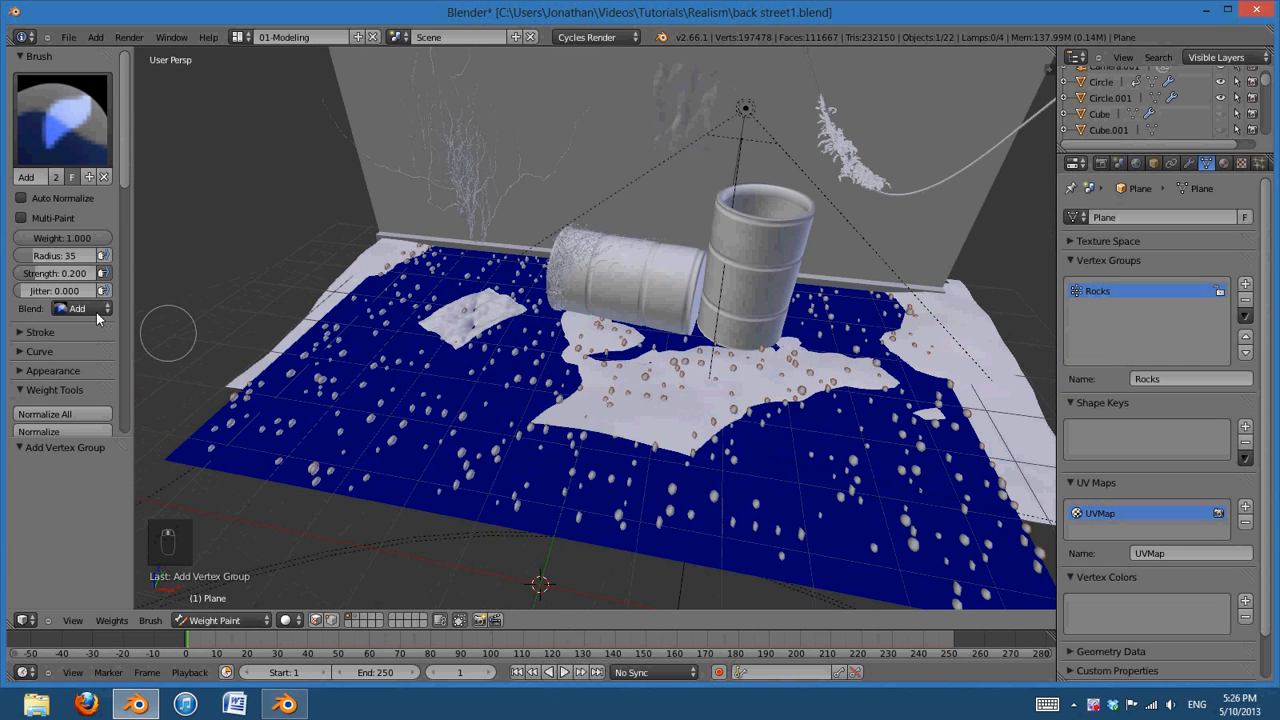
drag(36, 279, 145, 279)
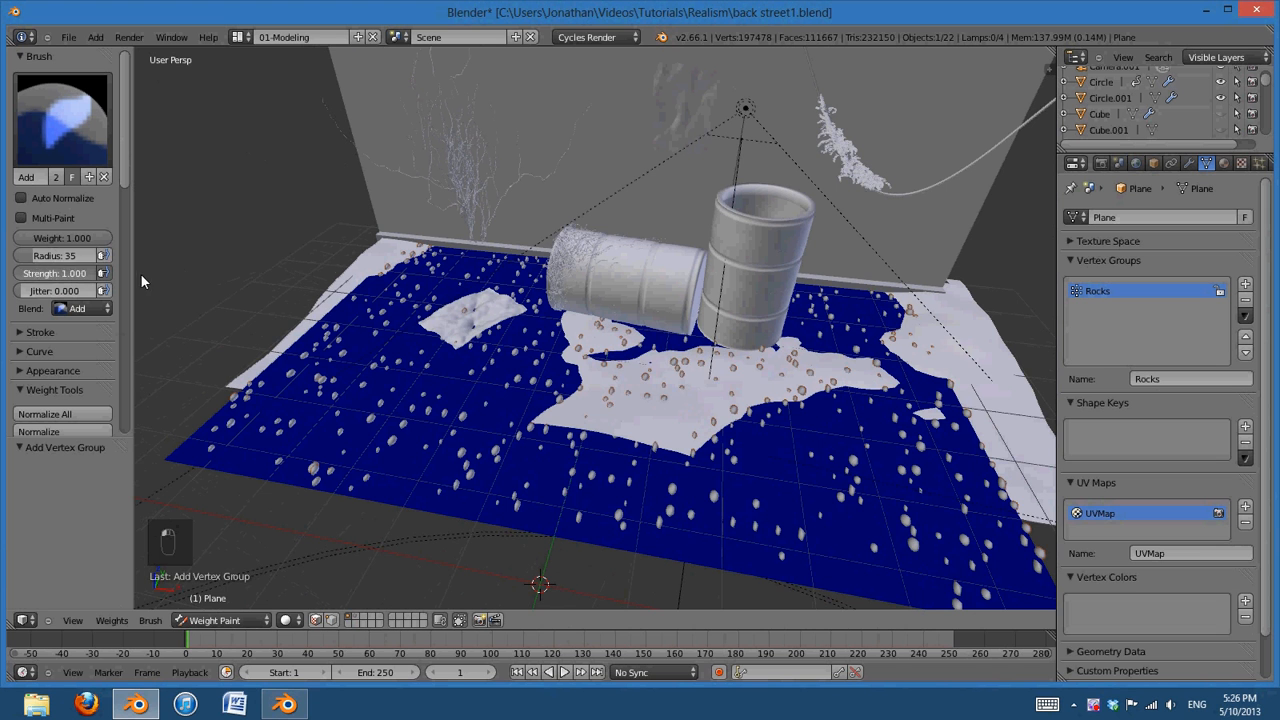
Set the weight-paint brush radius to 78 and its strength to 0.922
key(f)
click(724, 383)
key(f)
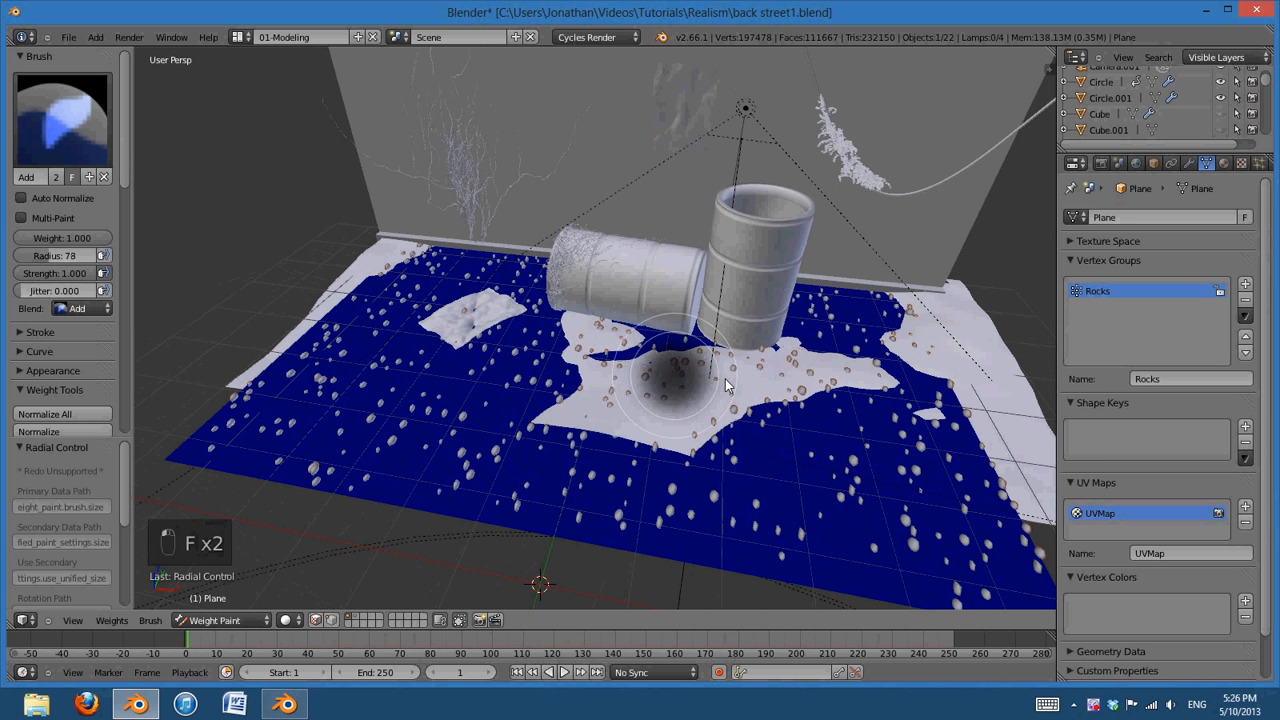
click(734, 382)
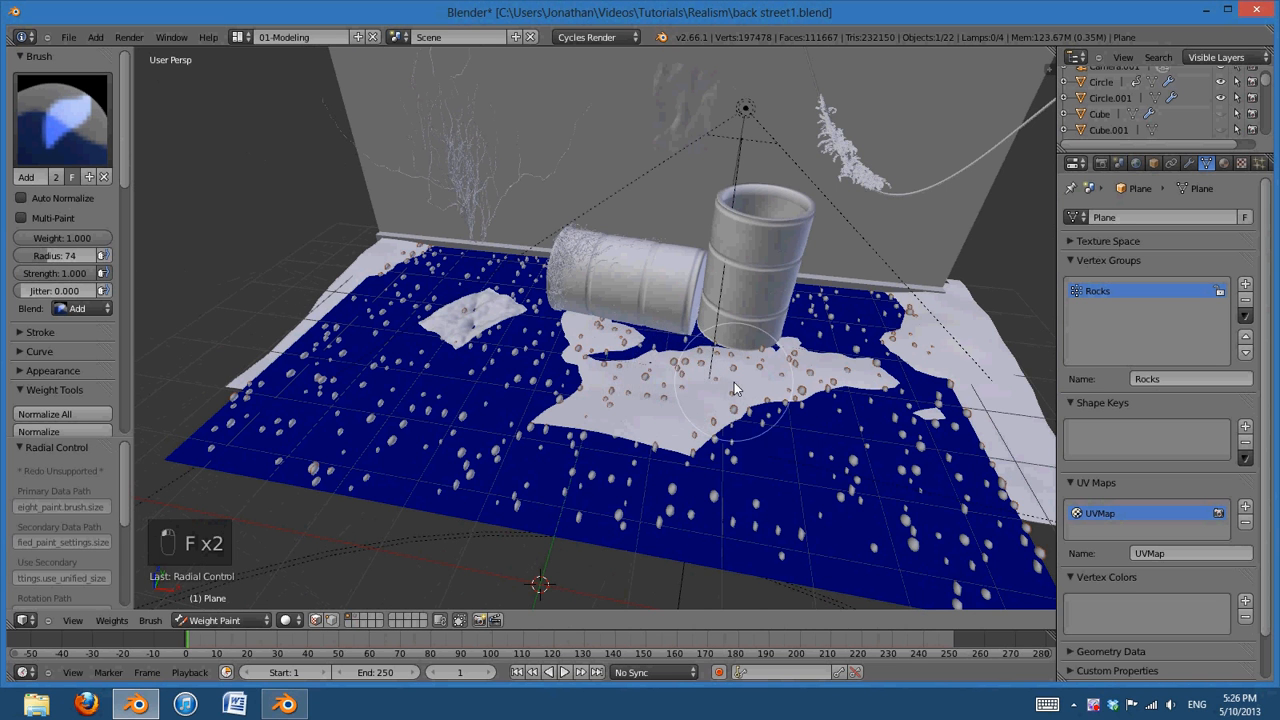
key(shift+f)
click(736, 382)
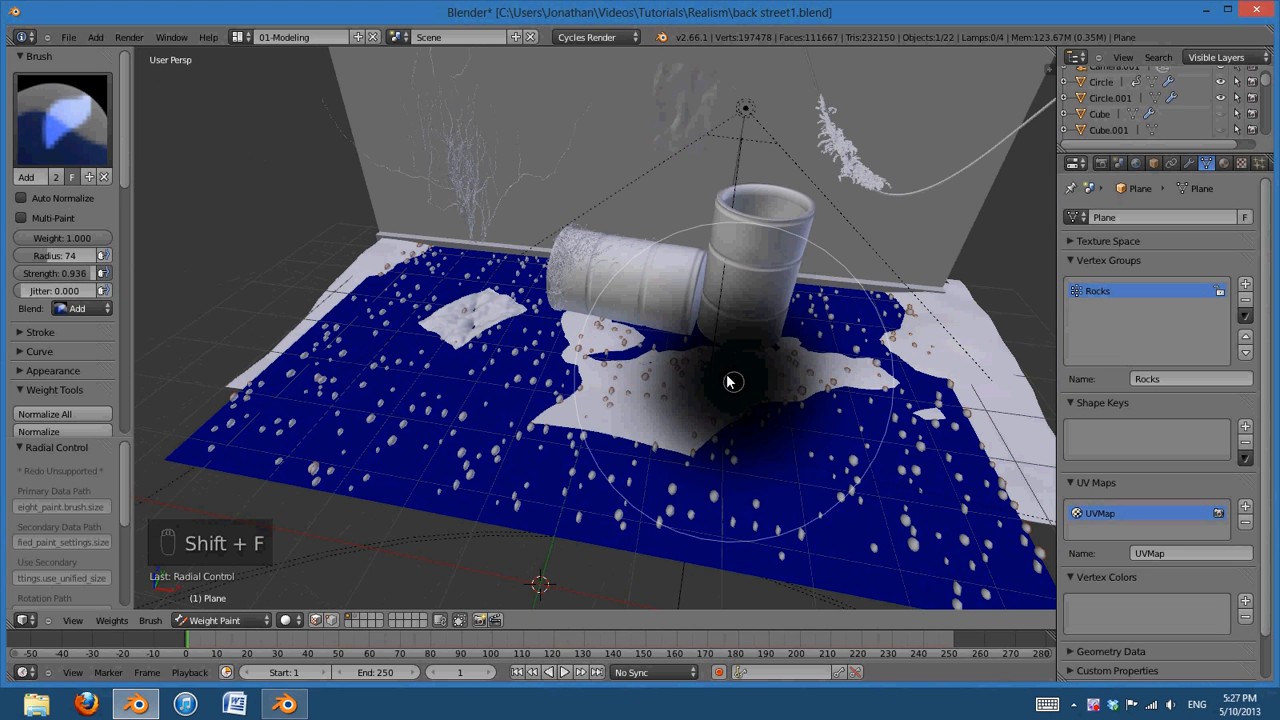
click(730, 382)
key(f)
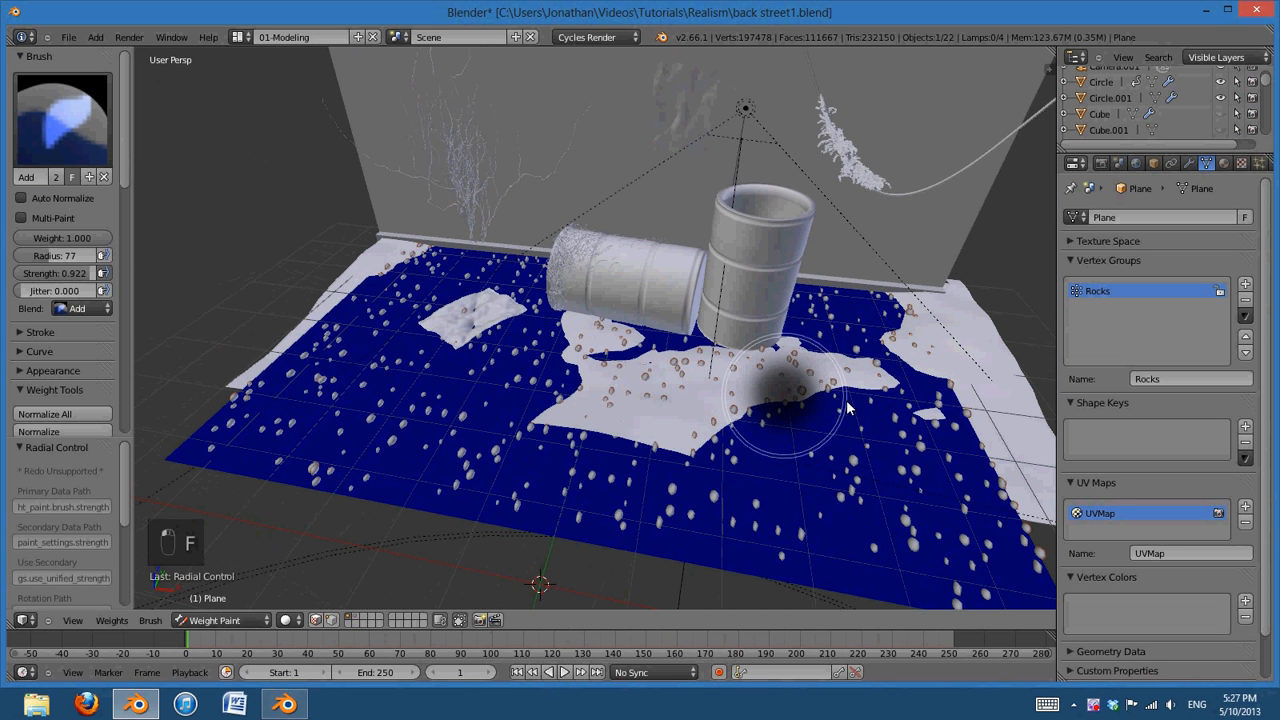
click(847, 401)
Paint Rocks weight onto the ground along the wall, beyond the upright barrel near the plane's corner
shift+middle_drag(849, 401, 630, 373)
scroll(737, 370, up, 2)
middle_drag(737, 370, 677, 405)
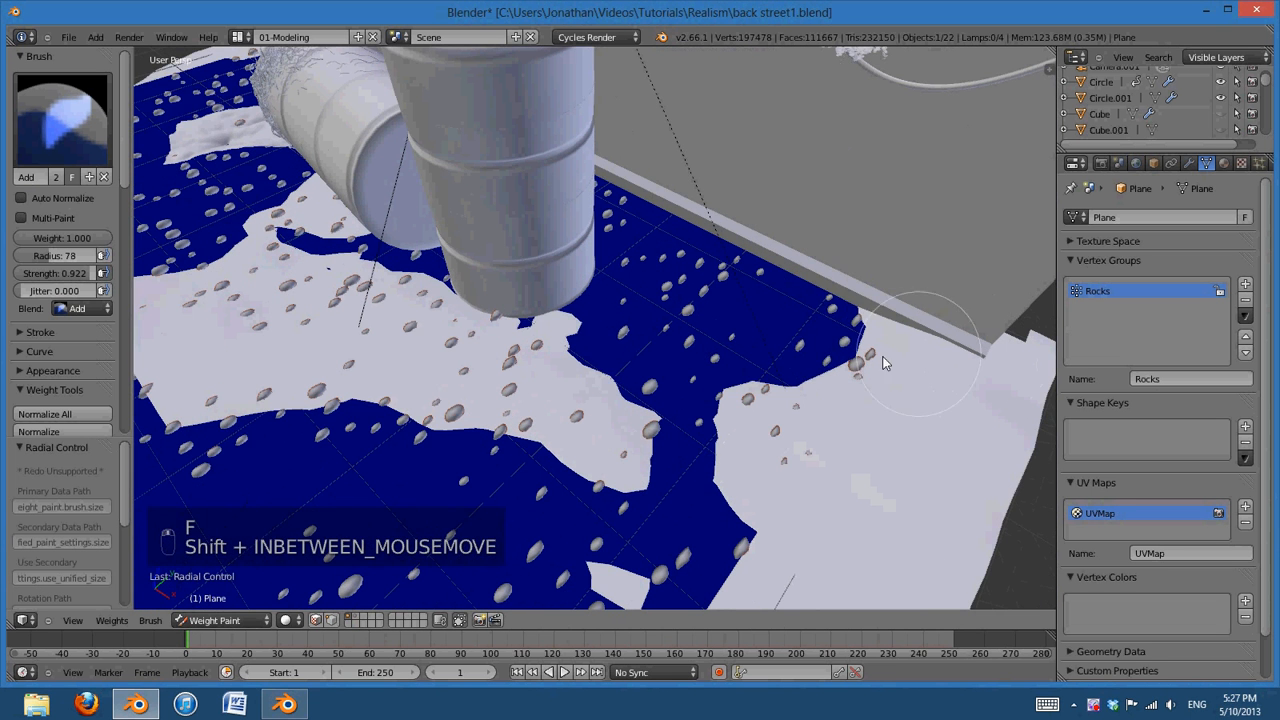
mouse_move(884, 363)
mouse_down()
mouse_move(806, 312)
mouse_move(760, 302)
mouse_up()
middle_drag(983, 420, 875, 410)
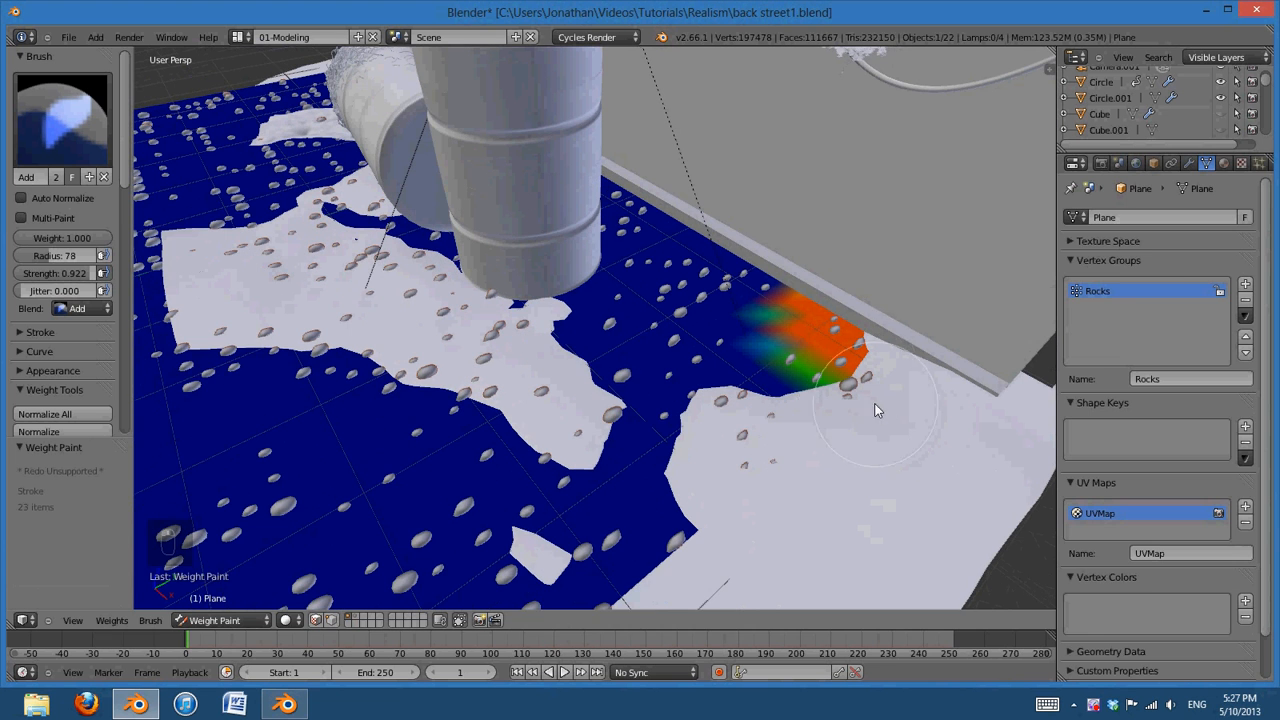
Assign the Rocks vertex group to the Density of the ground plane's Stones particle system
click(1259, 163)
scroll(1222, 405, down, 3)
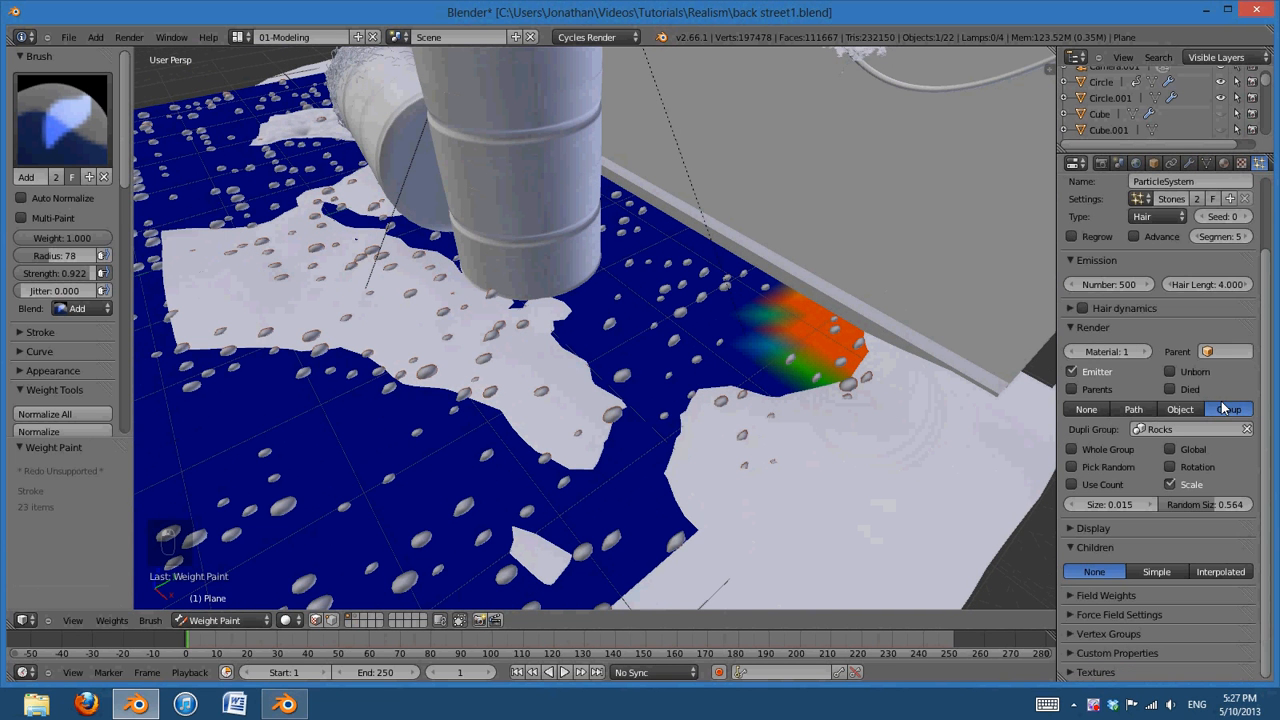
click(1077, 633)
scroll(1131, 453, down, 3)
click(1170, 579)
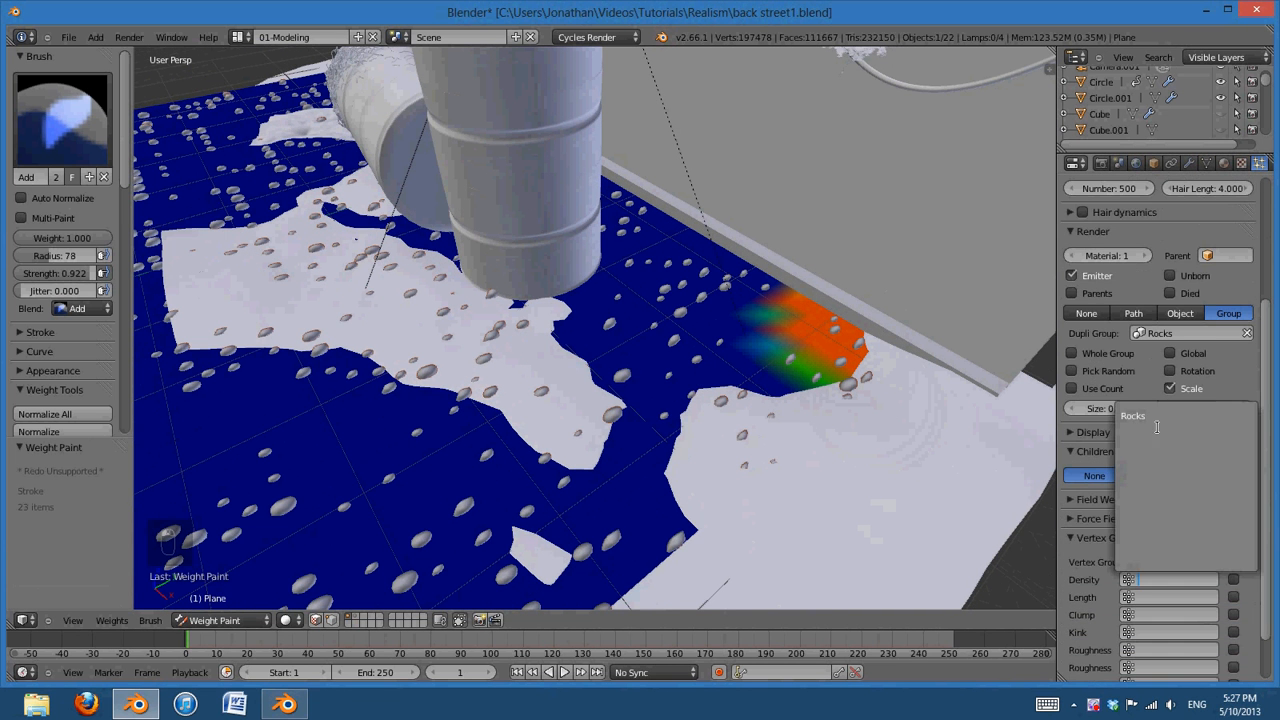
click(1154, 418)
scroll(728, 432, down, 5)
Reduce the brush radius to 48 and extend the Rocks weight along the wall behind the upright barrel
middle_drag(640, 449, 780, 457)
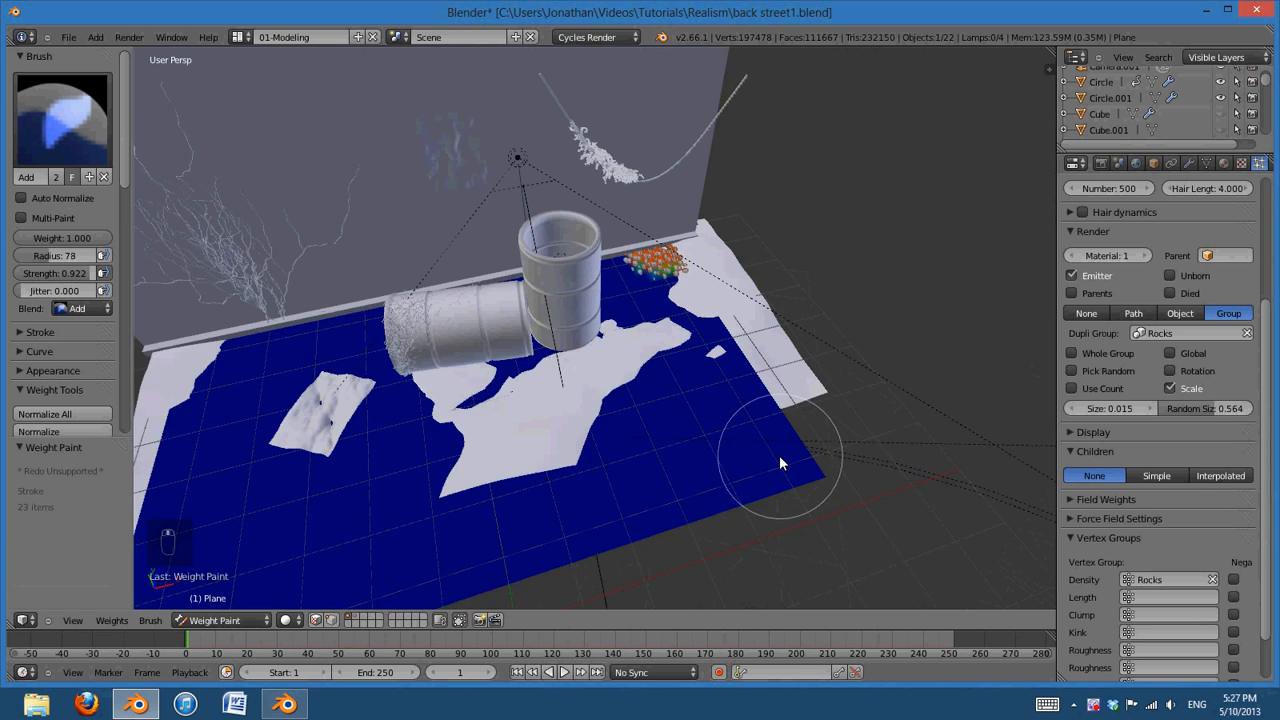
scroll(785, 420, up, 2)
key(f)
click(788, 376)
middle_drag(788, 376, 700, 450)
scroll(775, 270, up, 3)
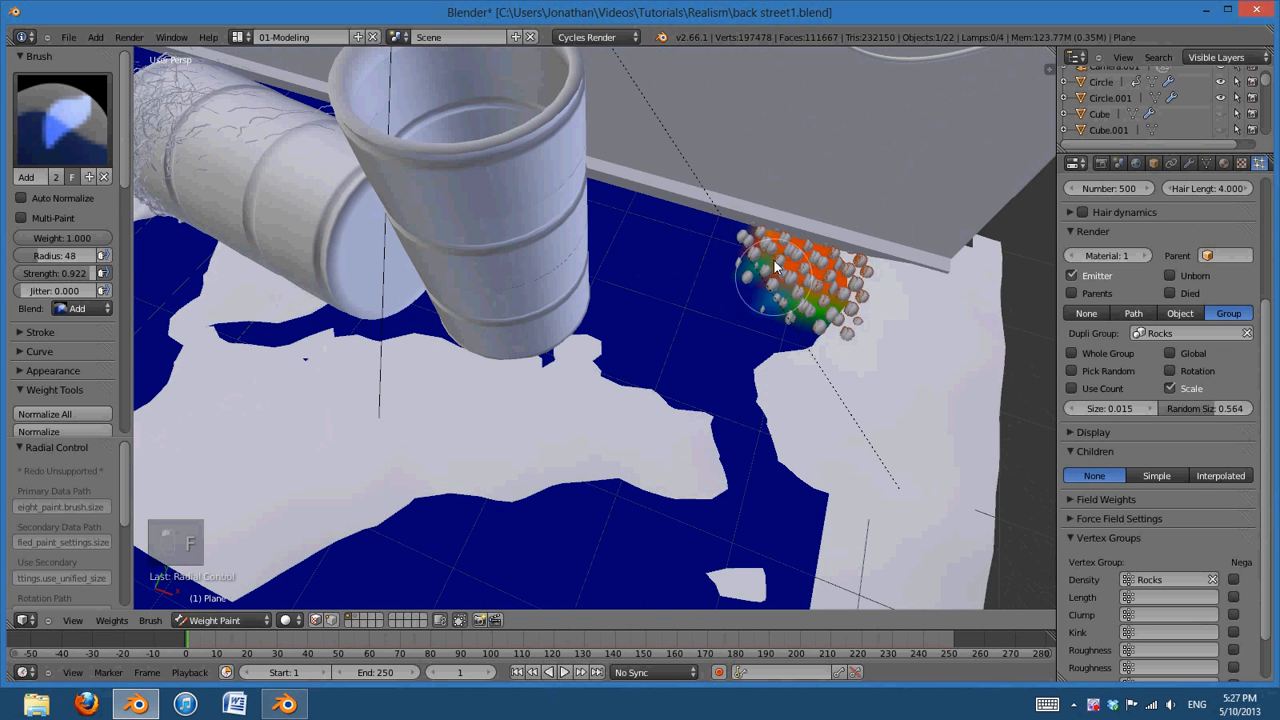
mouse_move(775, 263)
mouse_down()
mouse_move(650, 245)
mouse_move(681, 311)
mouse_move(746, 285)
mouse_move(662, 273)
mouse_move(590, 328)
mouse_up()
Paint Rocks weight on the ground along the underside of the fallen barrel
scroll(700, 400, down, 4)
mouse_move(630, 420)
middle_down()
mouse_move(716, 375)
mouse_move(760, 388)
mouse_move(686, 314)
middle_up()
scroll(778, 397, up, 3)
mouse_move(678, 287)
mouse_down()
mouse_move(586, 300)
mouse_move(500, 373)
mouse_up()
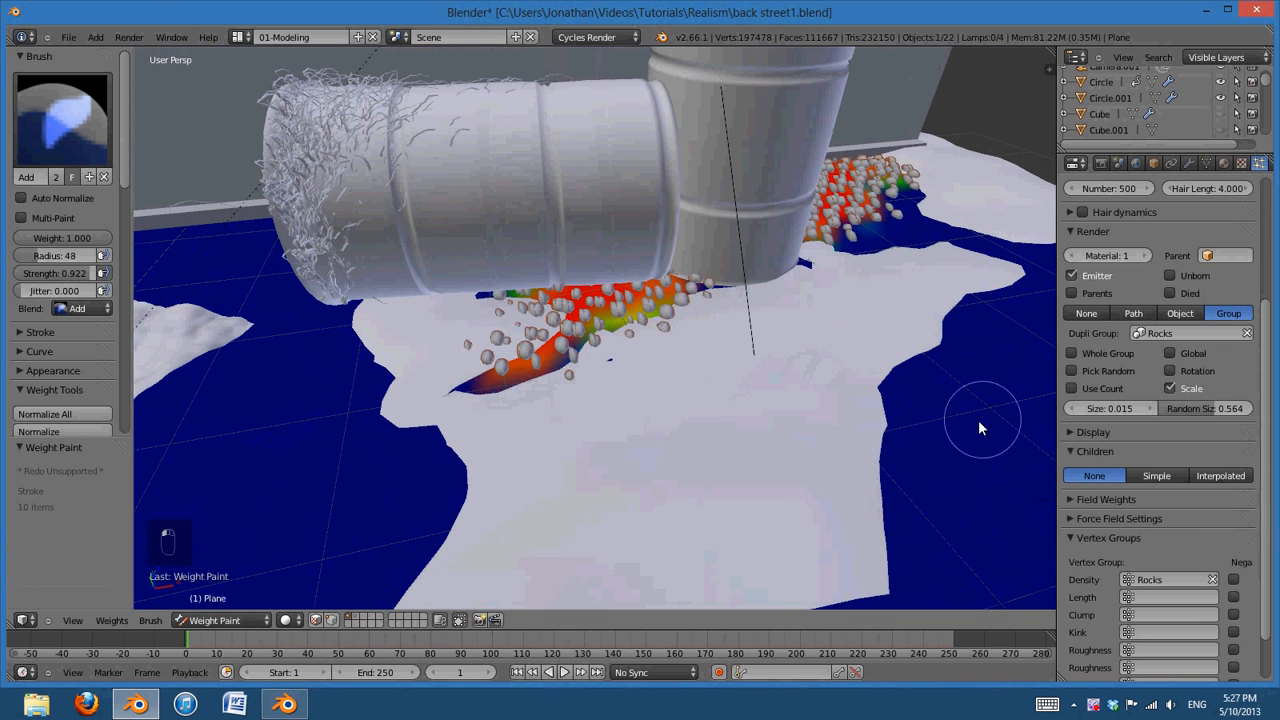
Paint Rocks weight beside the upright barrel and add a separate patch on the open ground in front of it
mouse_move(980, 428)
middle_down()
mouse_move(864, 468)
mouse_move(671, 371)
middle_up()
drag(671, 371, 613, 502)
scroll(590, 497, down, 2)
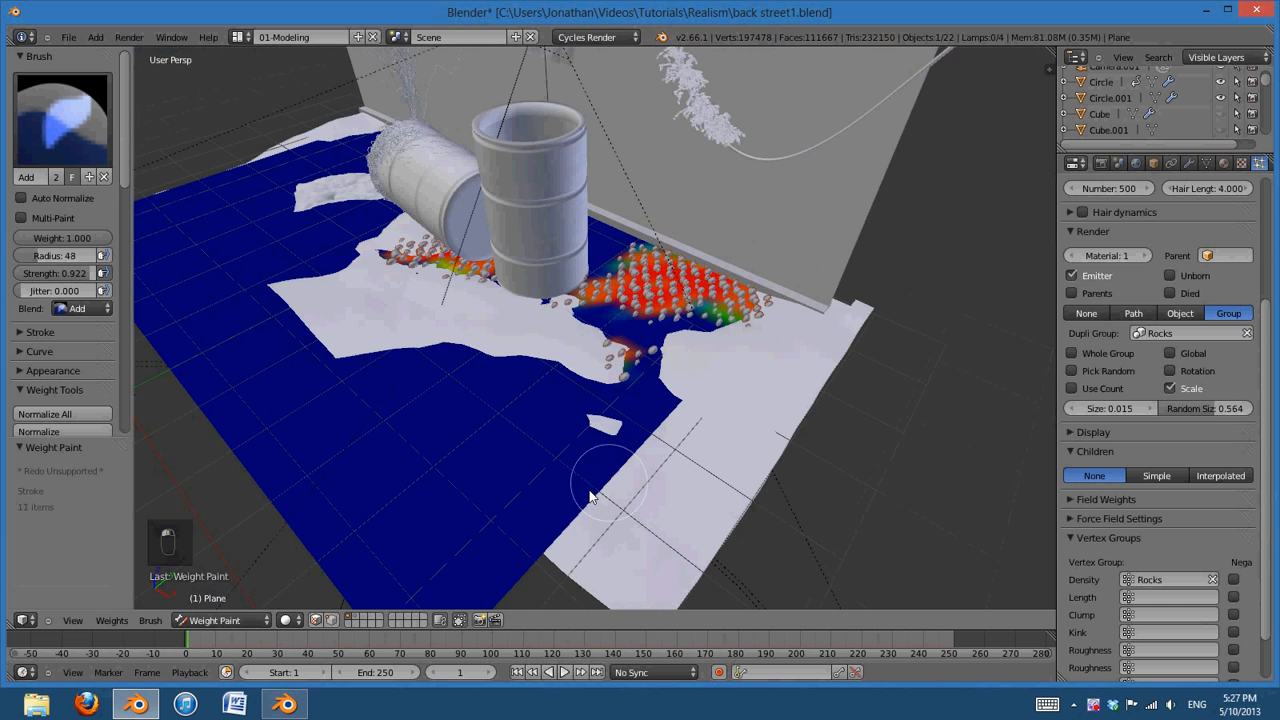
drag(513, 498, 455, 415)
View the scene through the camera and sample a brush weight of 0.807 from the painted foreground patch
key(KP_0)
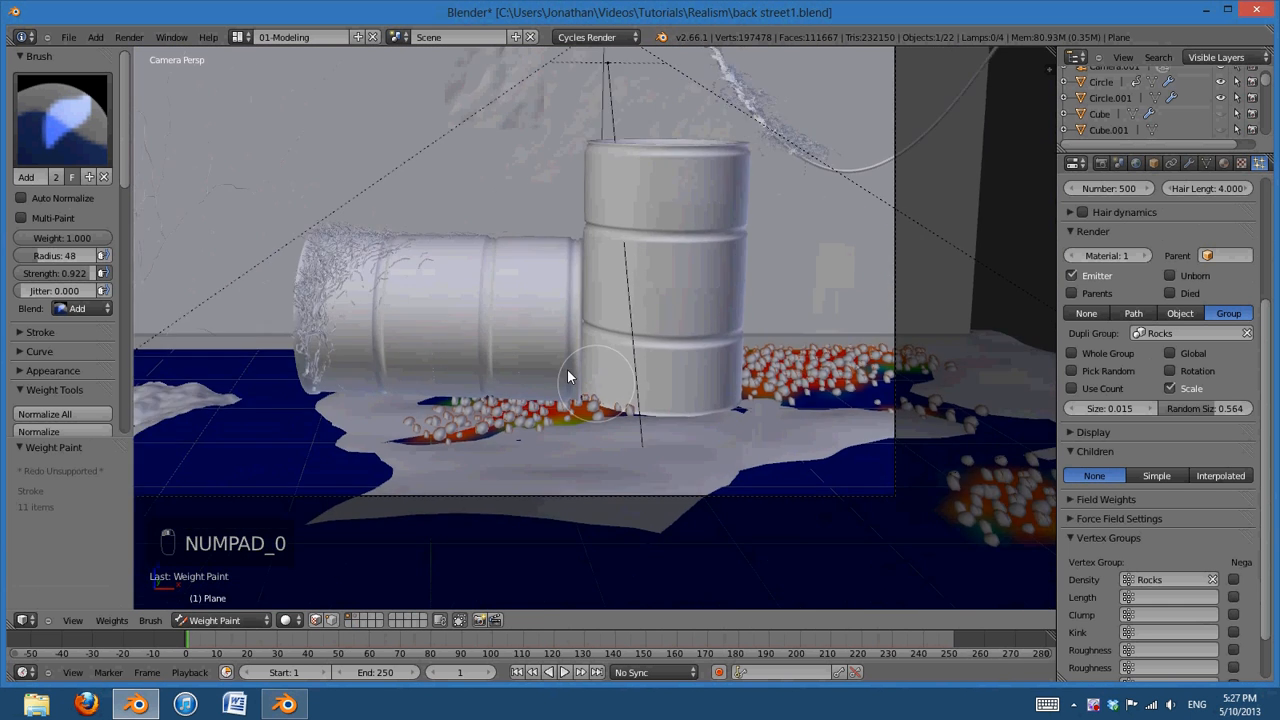
shift+middle_drag(567, 376, 831, 401)
scroll(755, 487, down, 3)
shift+middle_drag(755, 487, 468, 440)
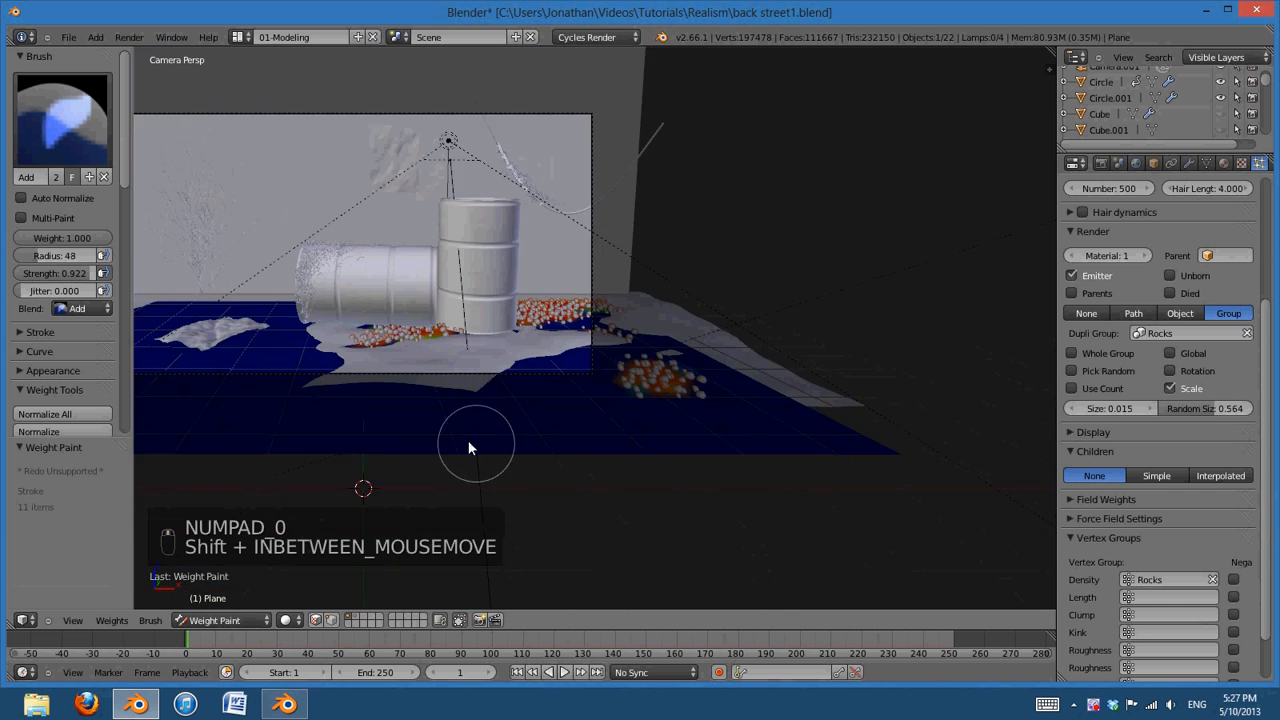
scroll(667, 448, up, 4)
ctrl+click(808, 454)
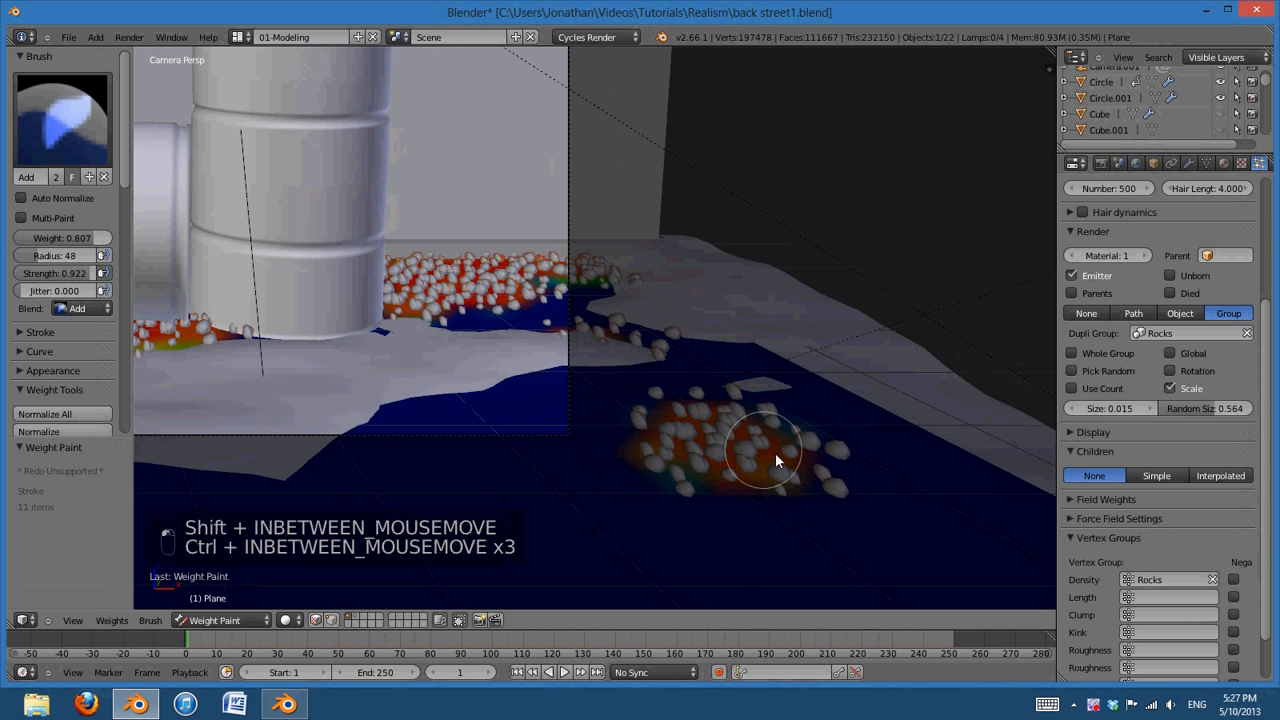
shift+click(693, 460)
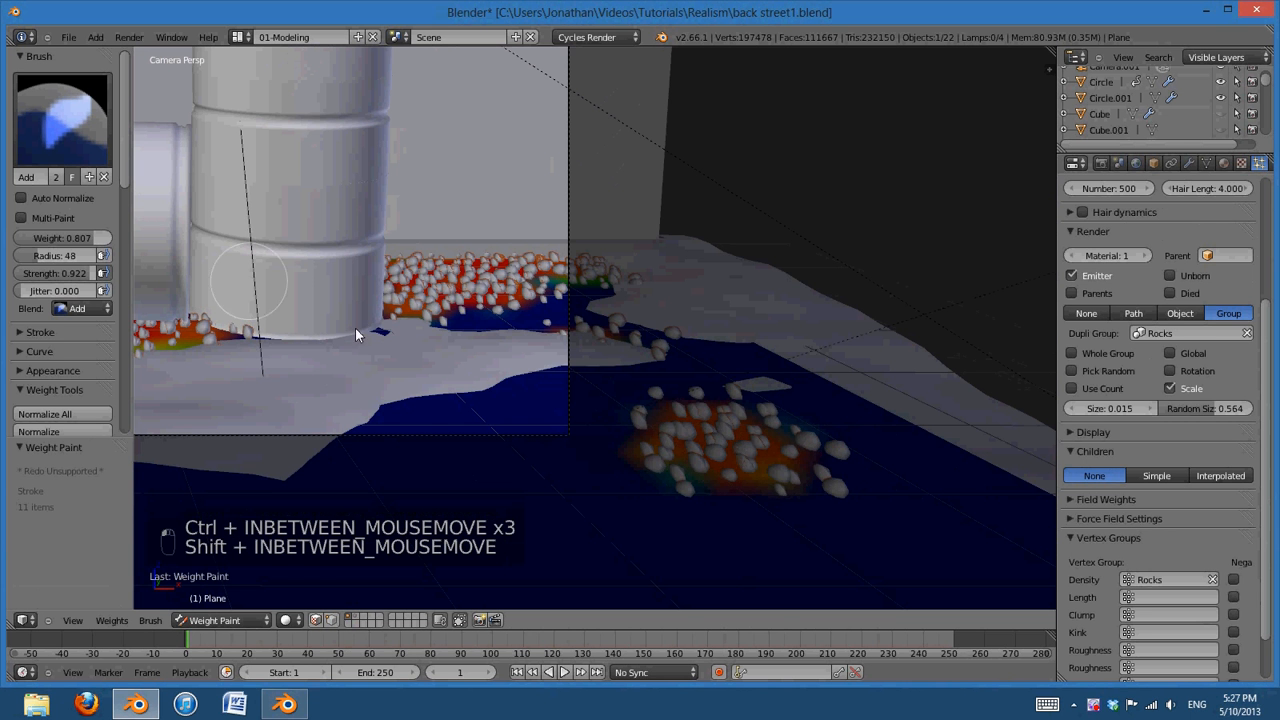
Paint Rocks weight by the fallen barrel's open end and in a strip along the wall's base beneath the creeper
shift+middle_drag(465, 391, 1160, 465)
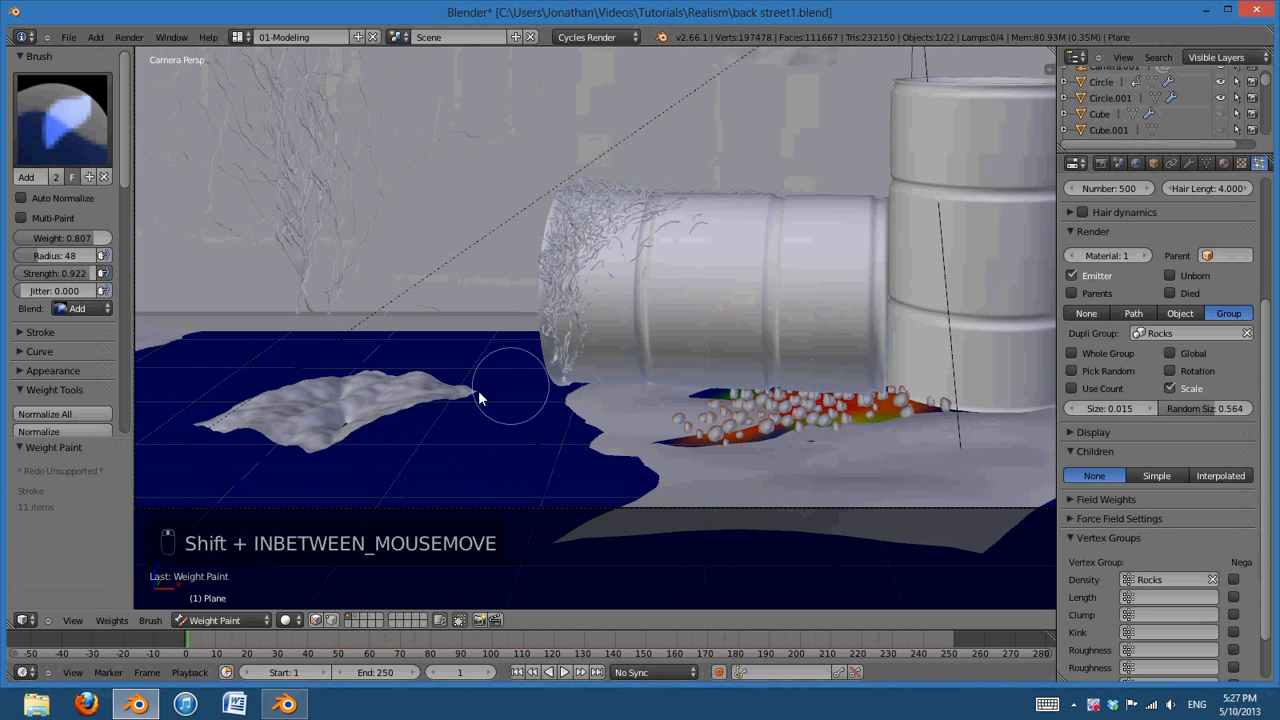
shift+middle_drag(478, 390, 581, 384)
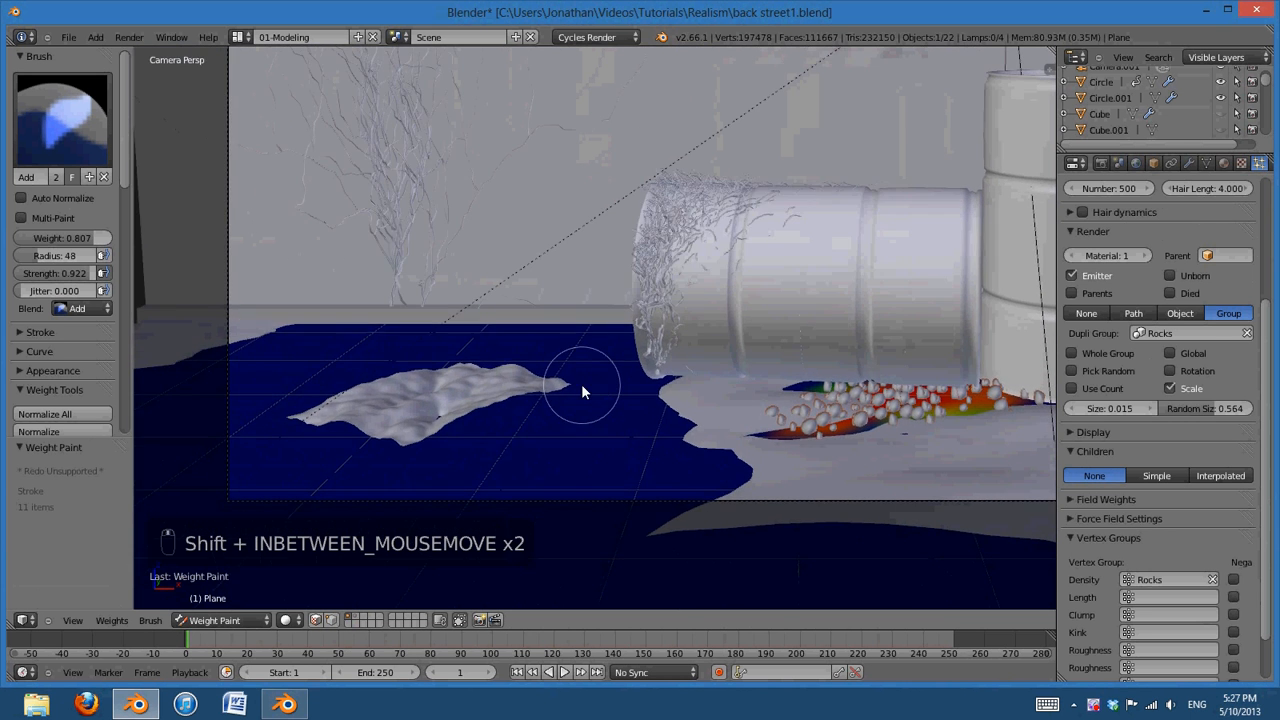
key(KP_0)
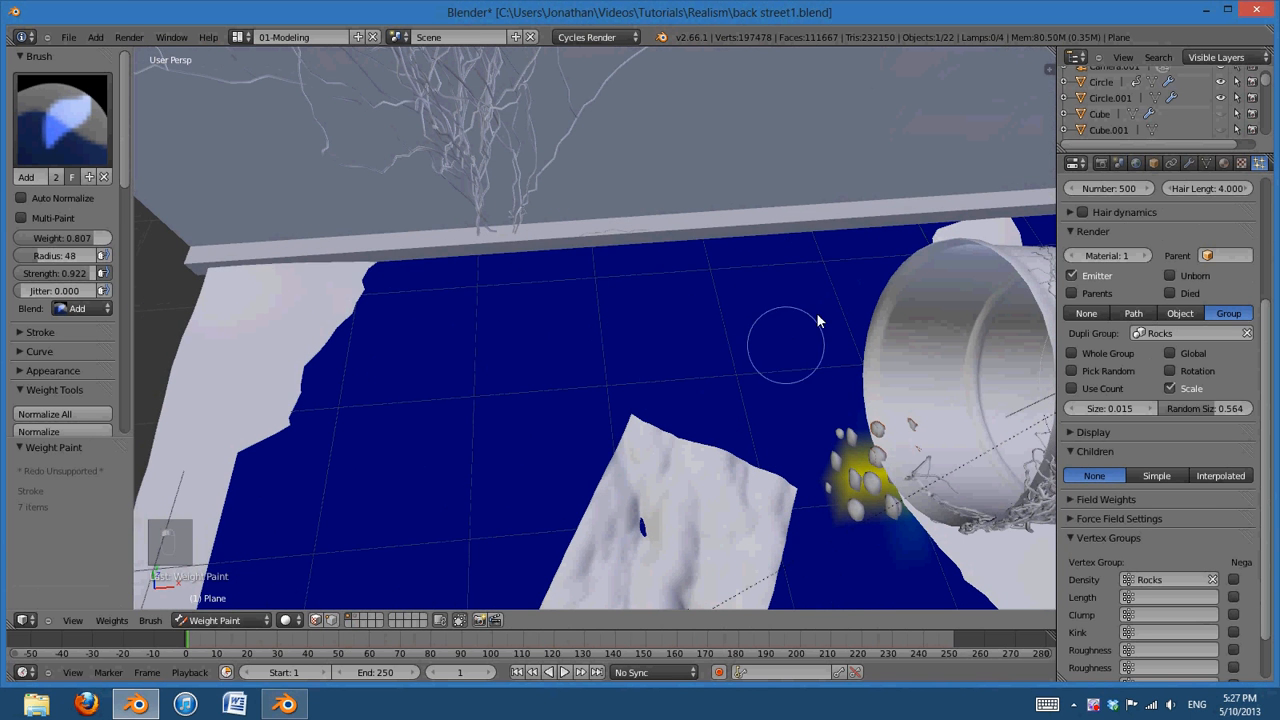
mouse_move(790, 256)
mouse_down()
mouse_move(321, 261)
mouse_move(838, 253)
mouse_move(370, 268)
mouse_up()
drag(97, 276, 414, 285)
shift+middle_drag(631, 341, 851, 306)
scroll(471, 371, down, 5)
Set the brush to radius 76 and strength 0.389 and paint lighter Rocks weight around the crumpled sheet
key(KP_0)
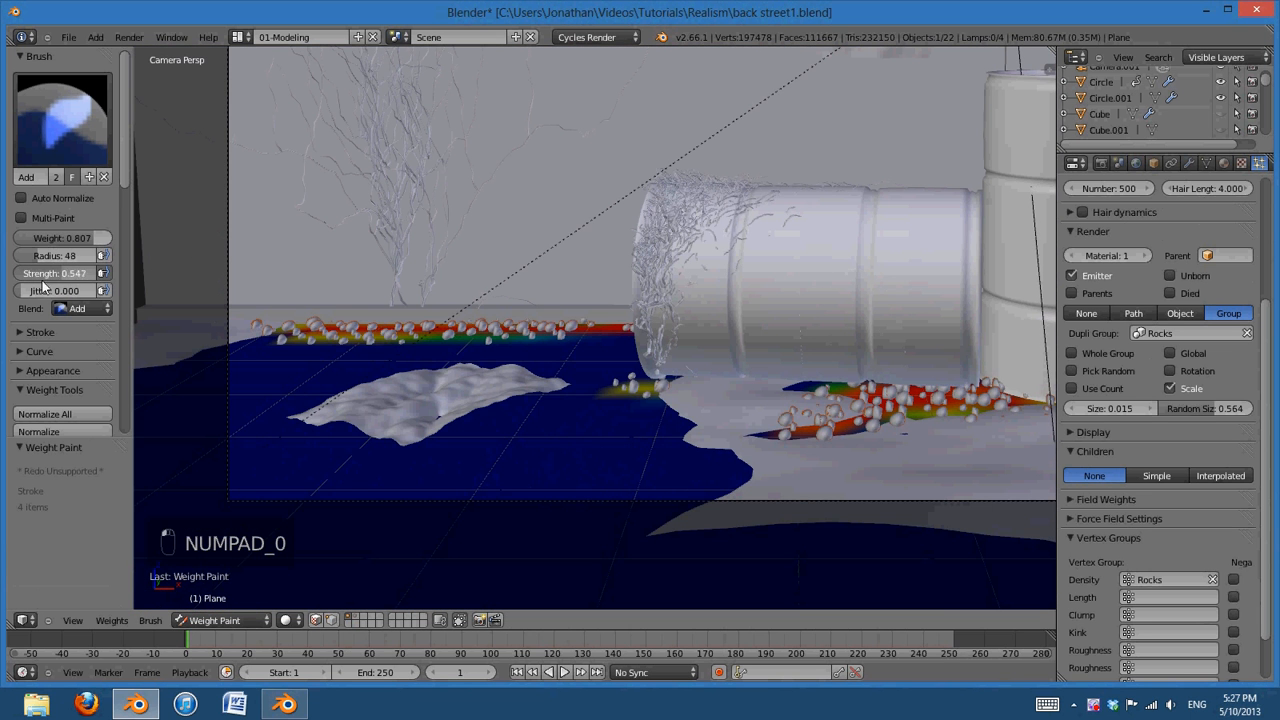
key(f)
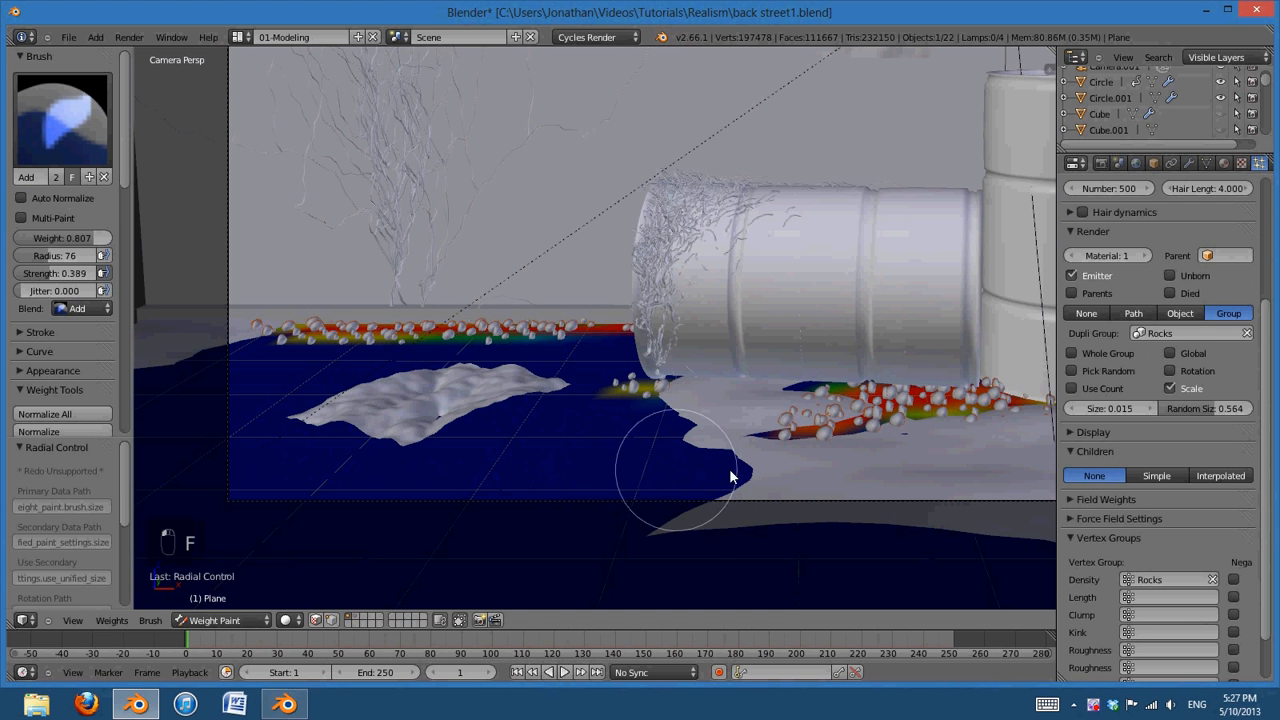
mouse_move(731, 477)
mouse_down()
mouse_move(614, 478)
mouse_move(530, 443)
mouse_move(353, 496)
mouse_move(259, 461)
mouse_move(234, 334)
mouse_up()
shift+middle_drag(789, 451, 289, 448)
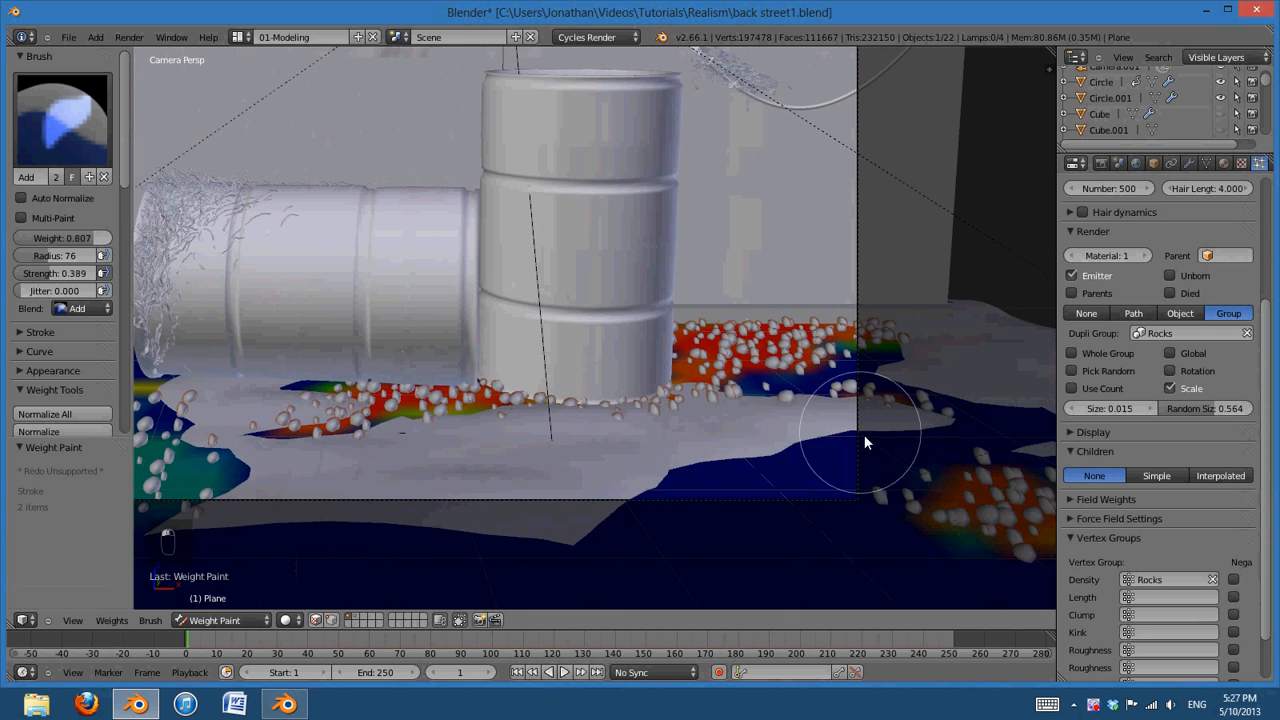
Paint more Rocks weight on the ground beside the upright barrel and around the fallen barrel's open end
drag(870, 454, 795, 476)
mouse_move(858, 418)
mouse_down()
mouse_move(853, 385)
mouse_move(768, 378)
mouse_up()
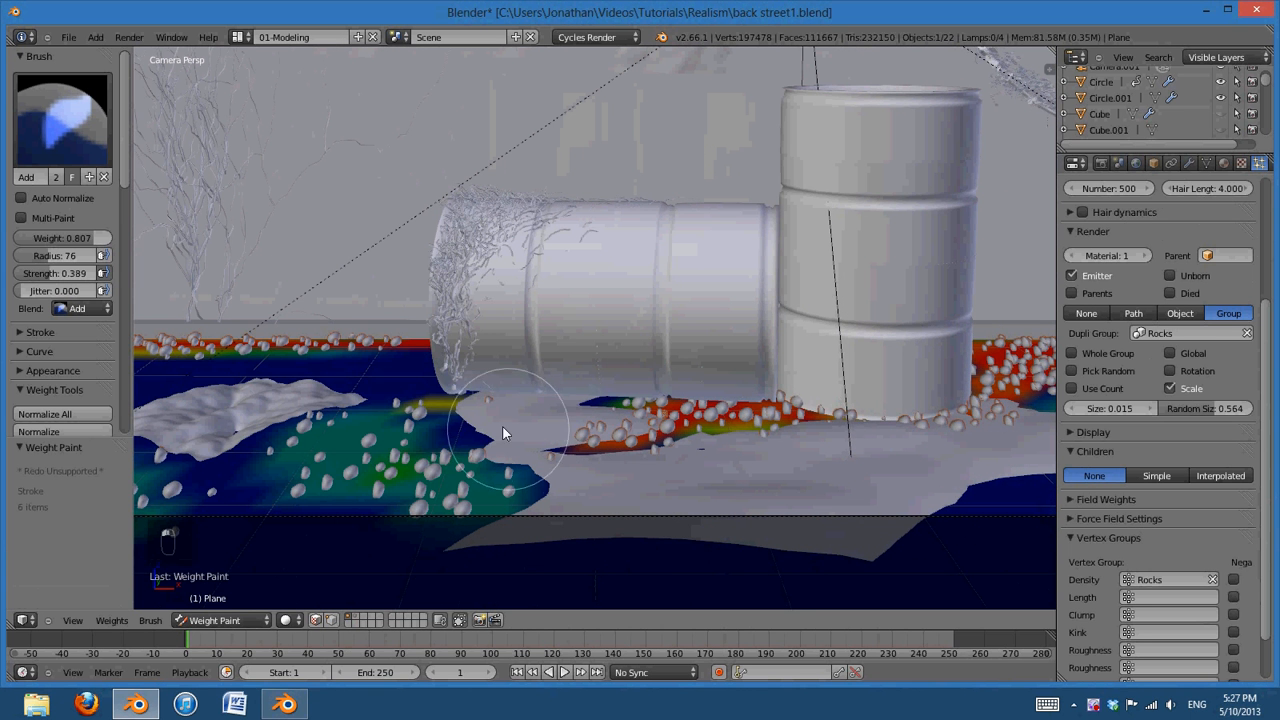
mouse_move(502, 425)
mouse_down()
mouse_move(554, 392)
mouse_move(560, 416)
mouse_move(431, 414)
mouse_up()
mouse_move(617, 412)
mouse_down()
mouse_move(460, 412)
mouse_move(559, 411)
mouse_up()
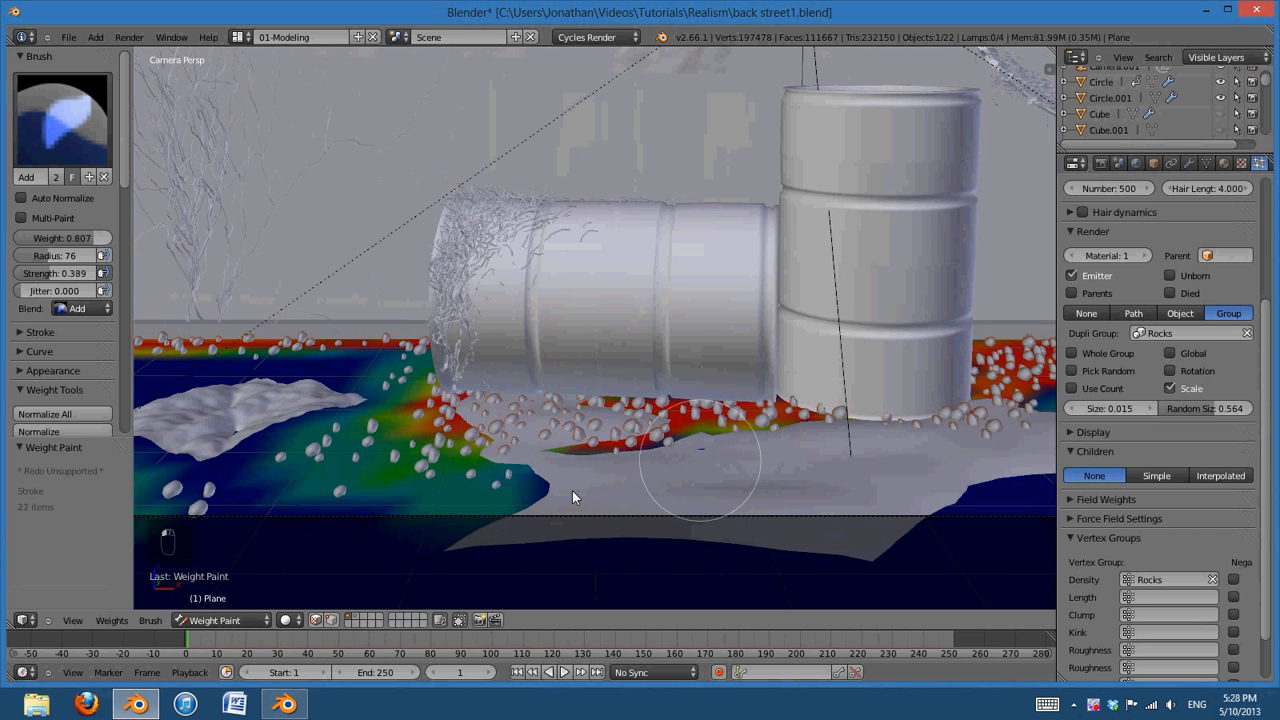
Switch to the Subtract brush and reduce the Rocks weight between the wall and the fallen barrel's open end
shift+middle_drag(572, 497, 681, 458)
key(KP_0)
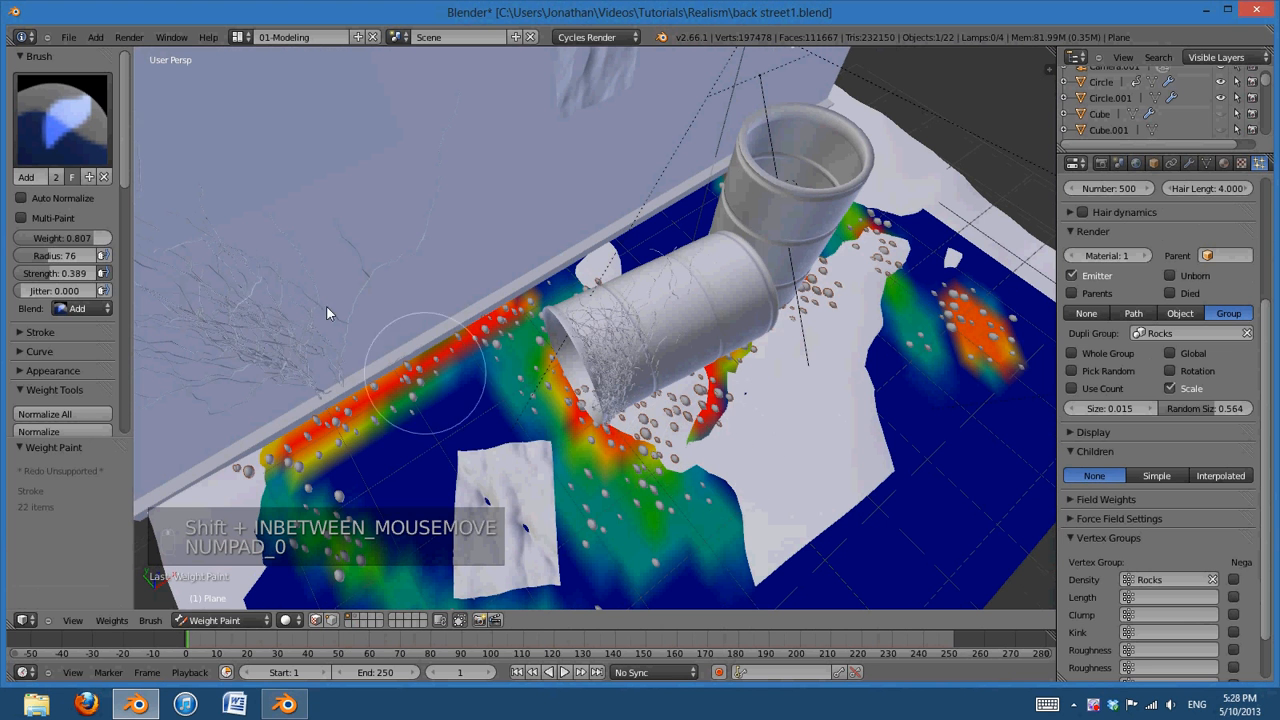
click(60, 118)
click(40, 266)
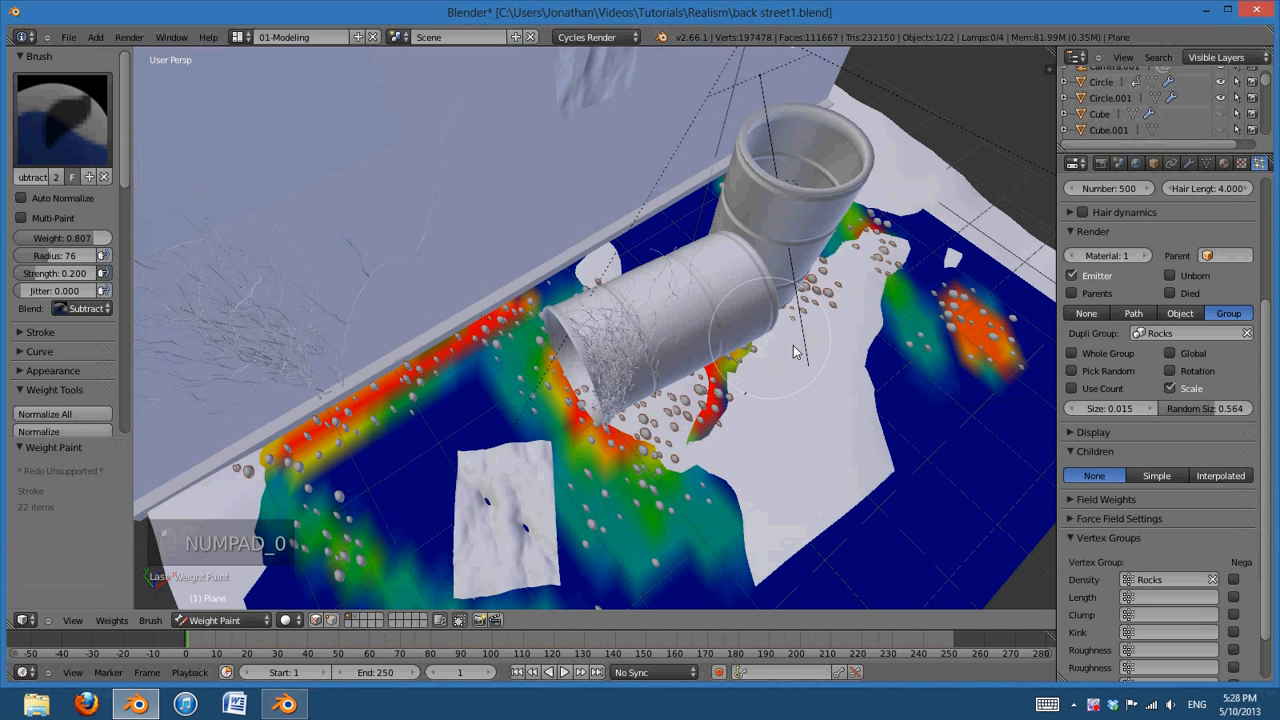
middle_drag(793, 351, 890, 390)
scroll(686, 229, up, 3)
mouse_move(645, 300)
mouse_down()
mouse_move(617, 331)
mouse_move(655, 346)
mouse_up()
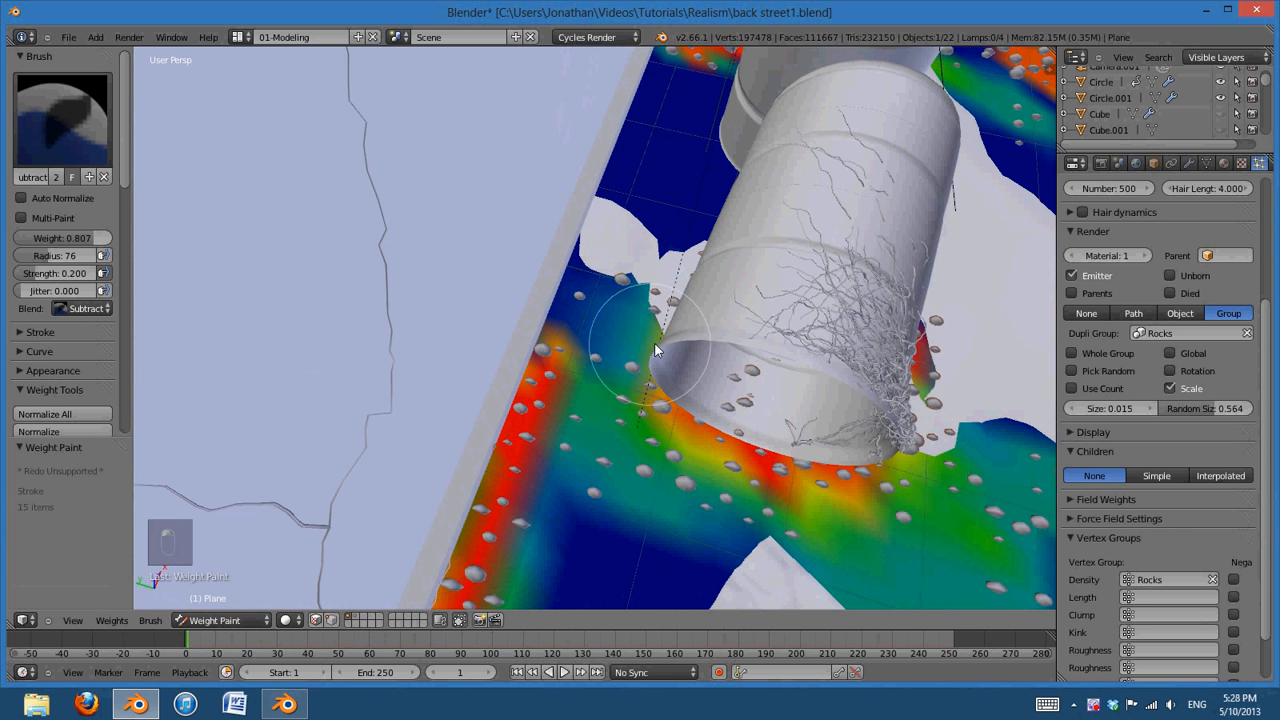
click(652, 348)
Raise the Subtract brush strength to 1.0 and erase the unwanted Rocks weight beside the fallen barrel
drag(76, 274, 152, 282)
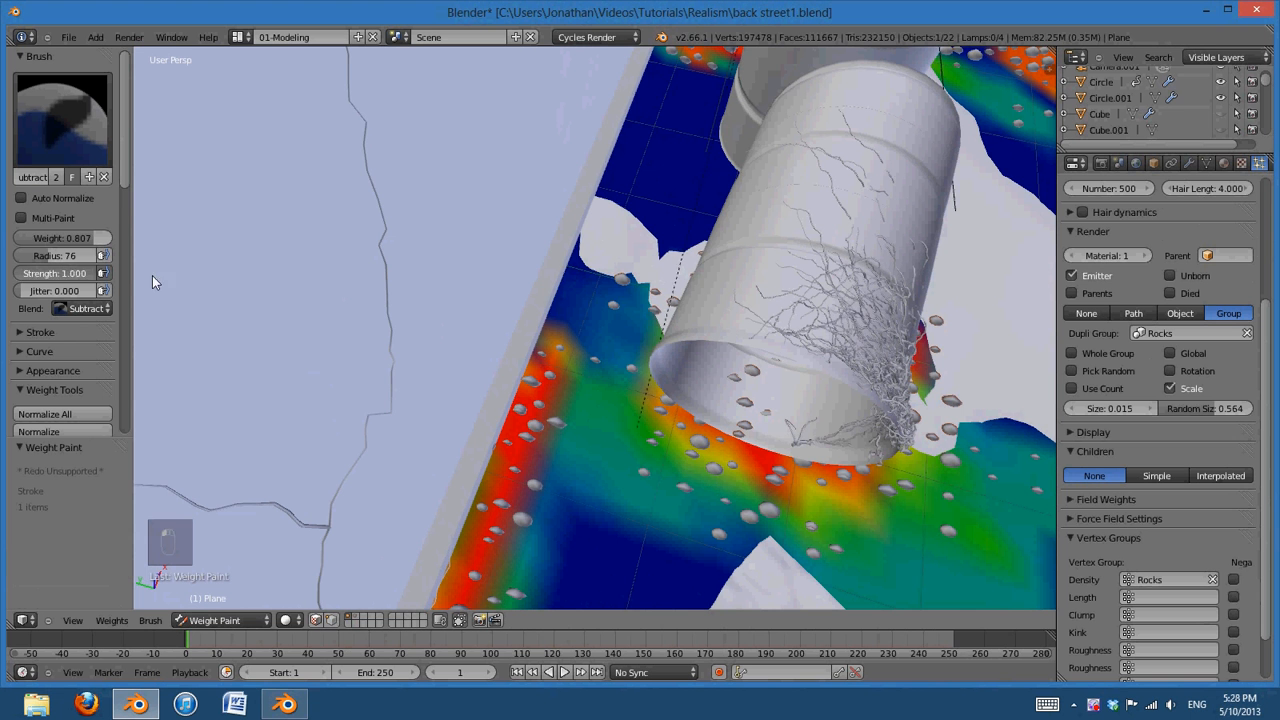
drag(668, 306, 622, 346)
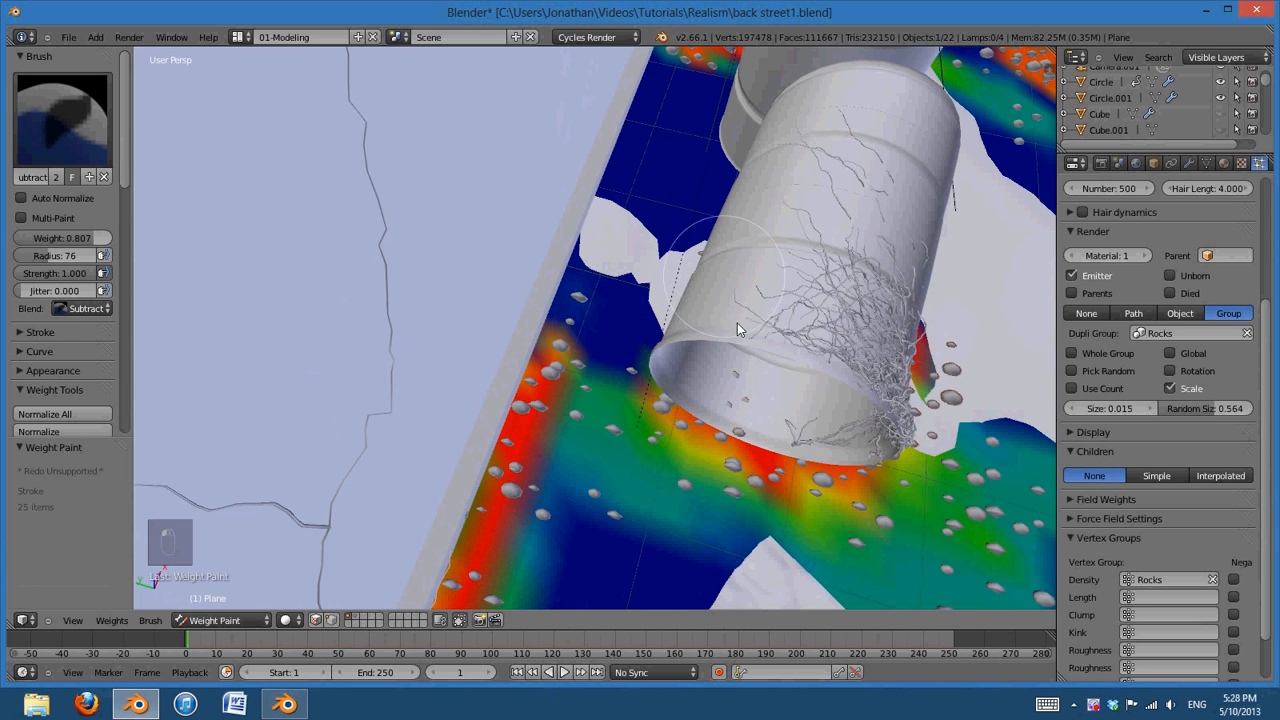
scroll(737, 323, down, 6)
shift+middle_drag(808, 448, 580, 515)
scroll(580, 515, up, 3)
mouse_move(540, 368)
mouse_down()
mouse_move(531, 349)
mouse_move(500, 366)
mouse_move(478, 324)
mouse_move(540, 305)
mouse_move(543, 349)
mouse_up()
Look through the camera and switch the ground plane back to Object Mode
mouse_move(543, 349)
middle_down()
mouse_move(649, 443)
mouse_move(514, 414)
mouse_move(702, 475)
mouse_move(772, 490)
mouse_move(865, 442)
mouse_move(621, 458)
mouse_move(786, 445)
mouse_move(751, 490)
middle_up()
key(KP_0)
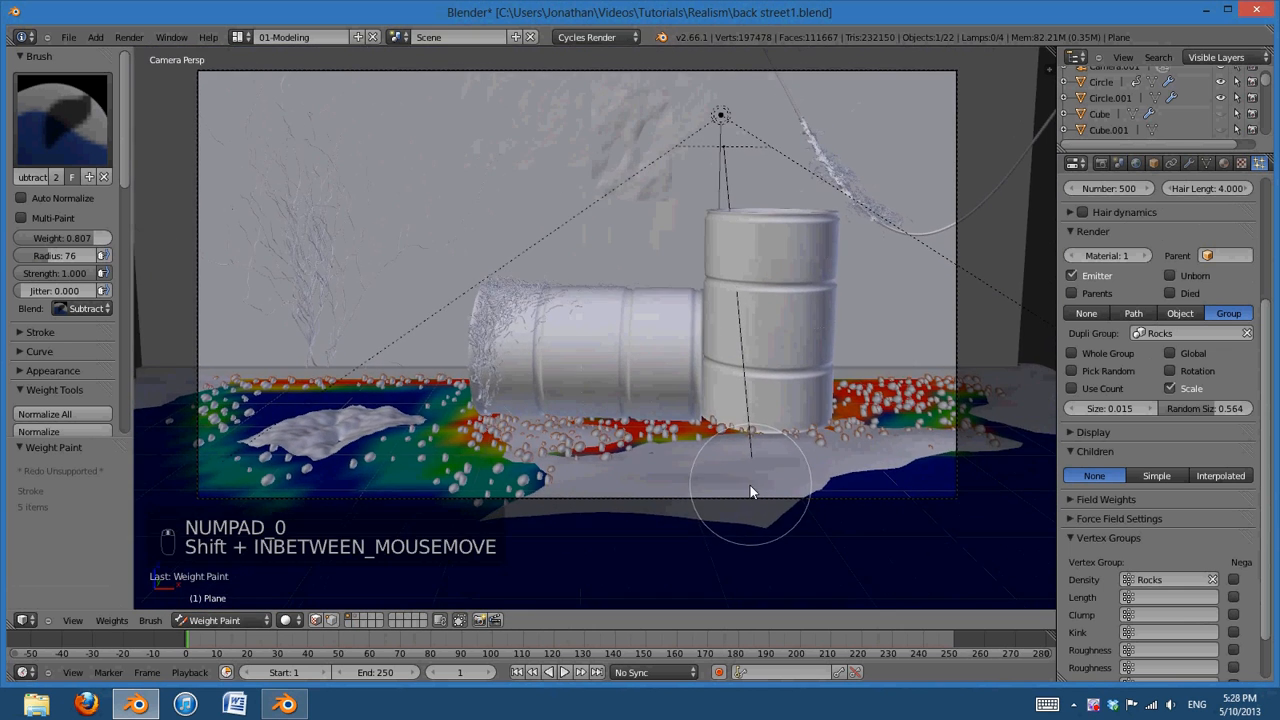
scroll(816, 490, up, 2)
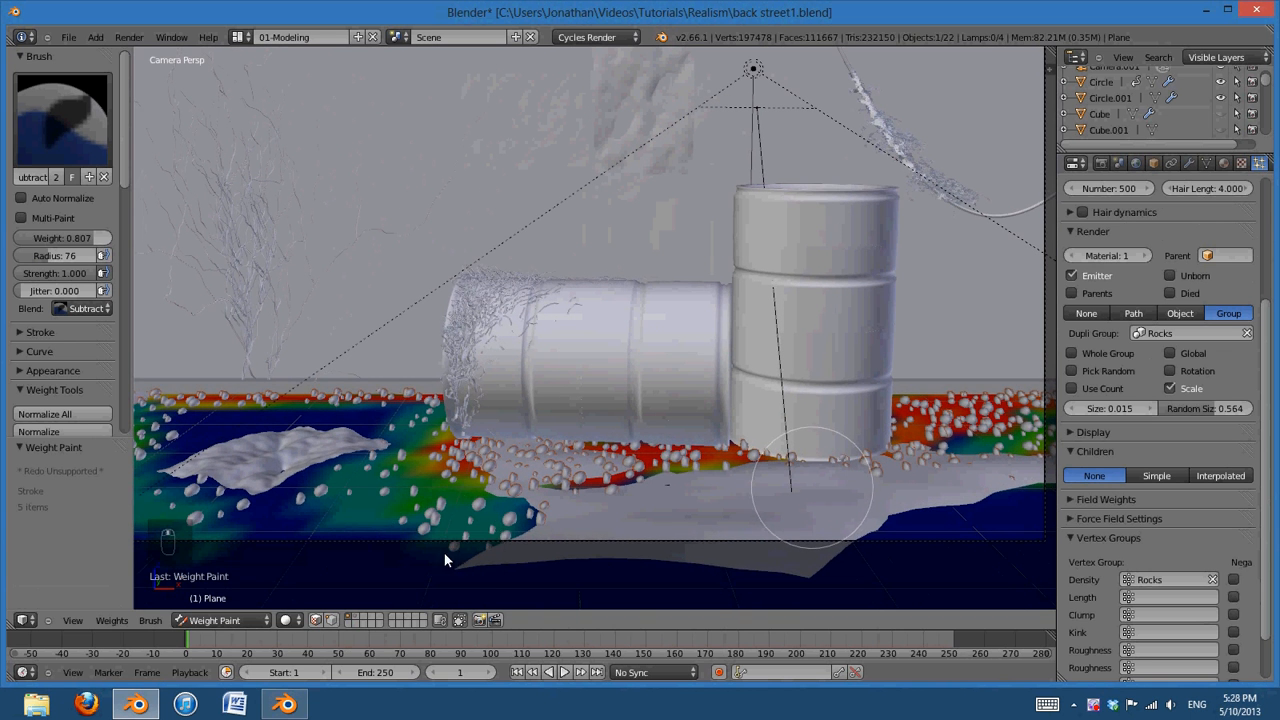
click(218, 619)
click(213, 604)
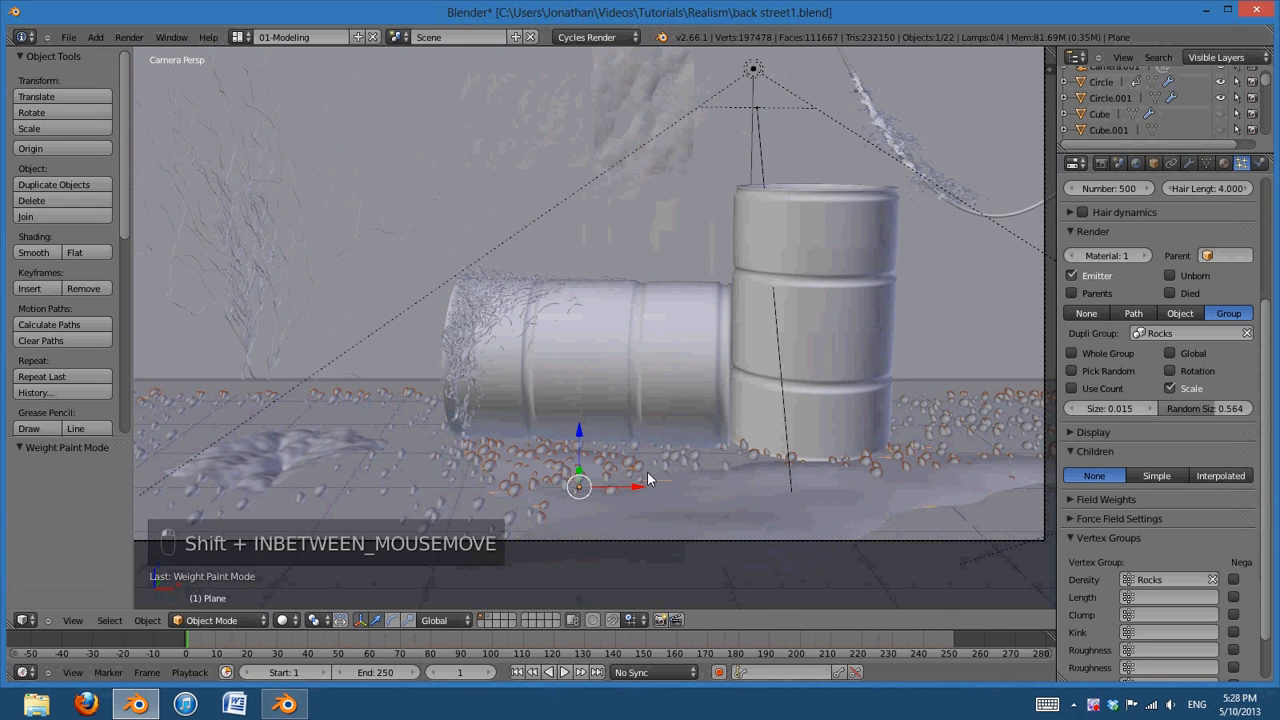
shift+middle_drag(649, 478, 665, 482)
scroll(1139, 440, up, 5)
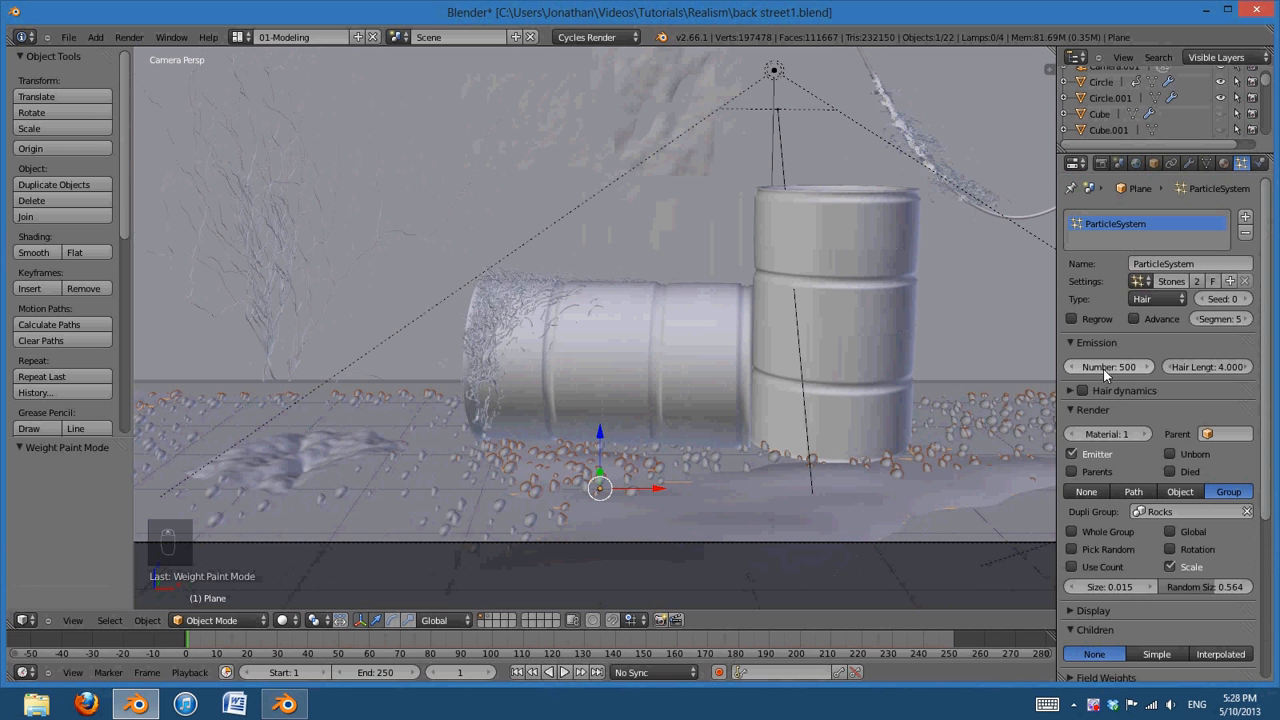
Try an emission number of 250 for the ground plane's rock particle system
click(1109, 371)
text(250)
key(Return)
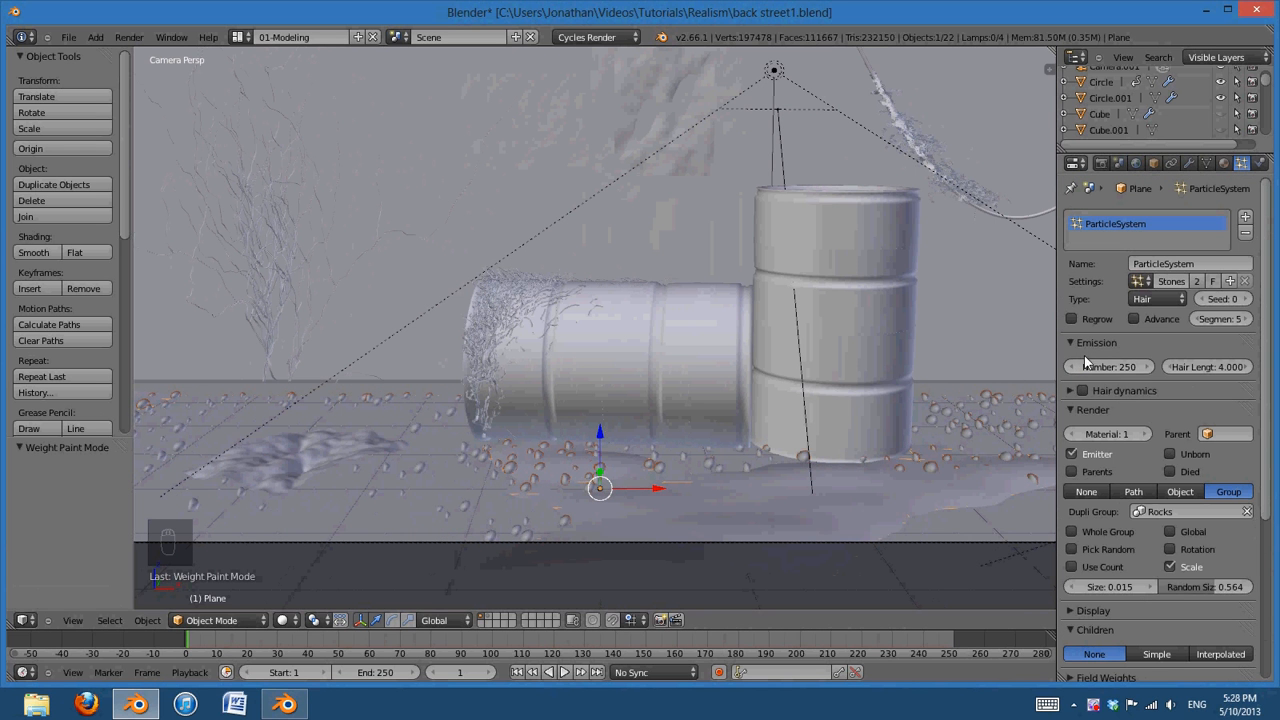
Set the emission number of the ground plane's rock particle system to 100
click(1100, 367)
text(100)
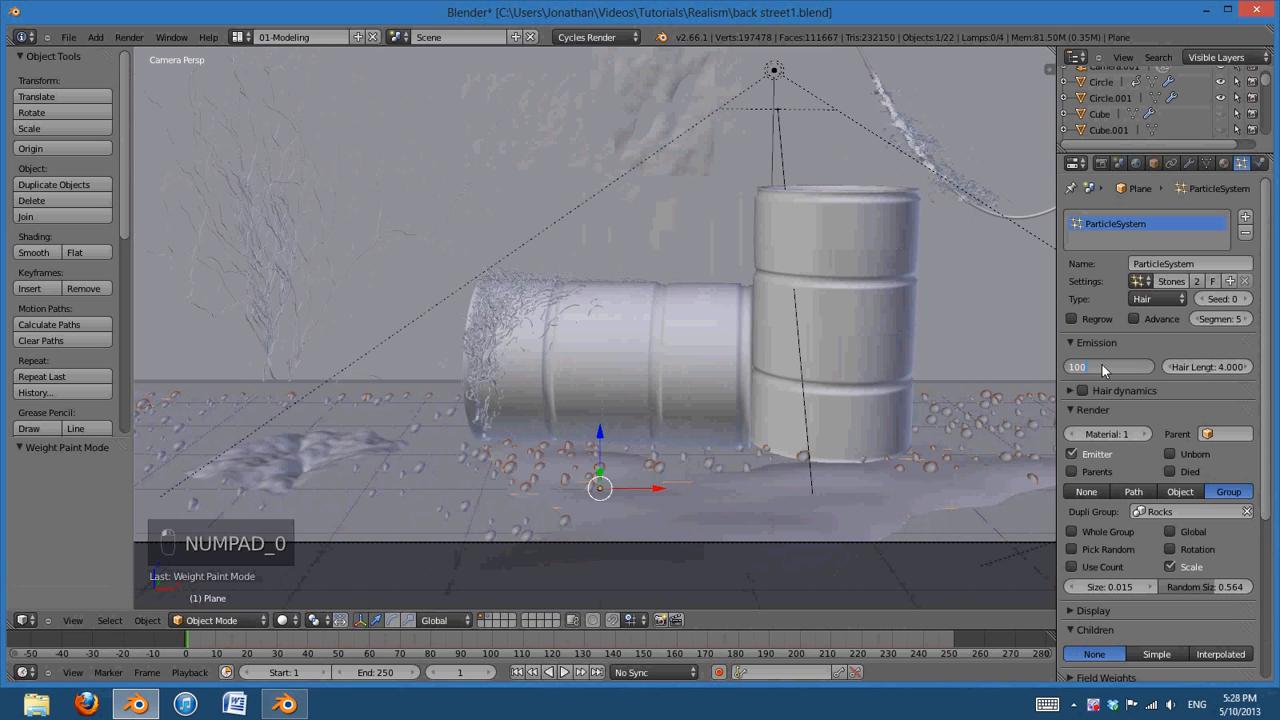
key(Return)
Set the rock particles' size to 0.010 and their random size to 0.289
scroll(551, 460, down, 1)
scroll(623, 464, up, 1)
shift+middle_drag(700, 470, 756, 456)
scroll(772, 474, up, 1)
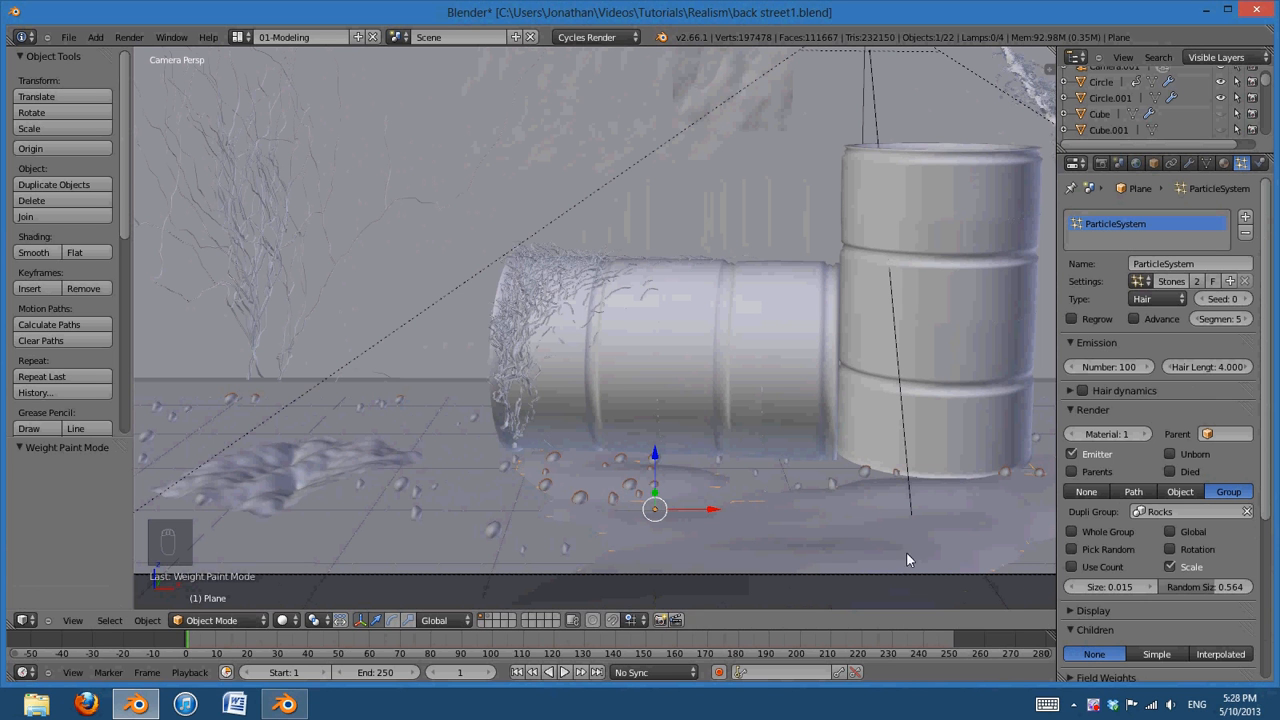
click(1108, 586)
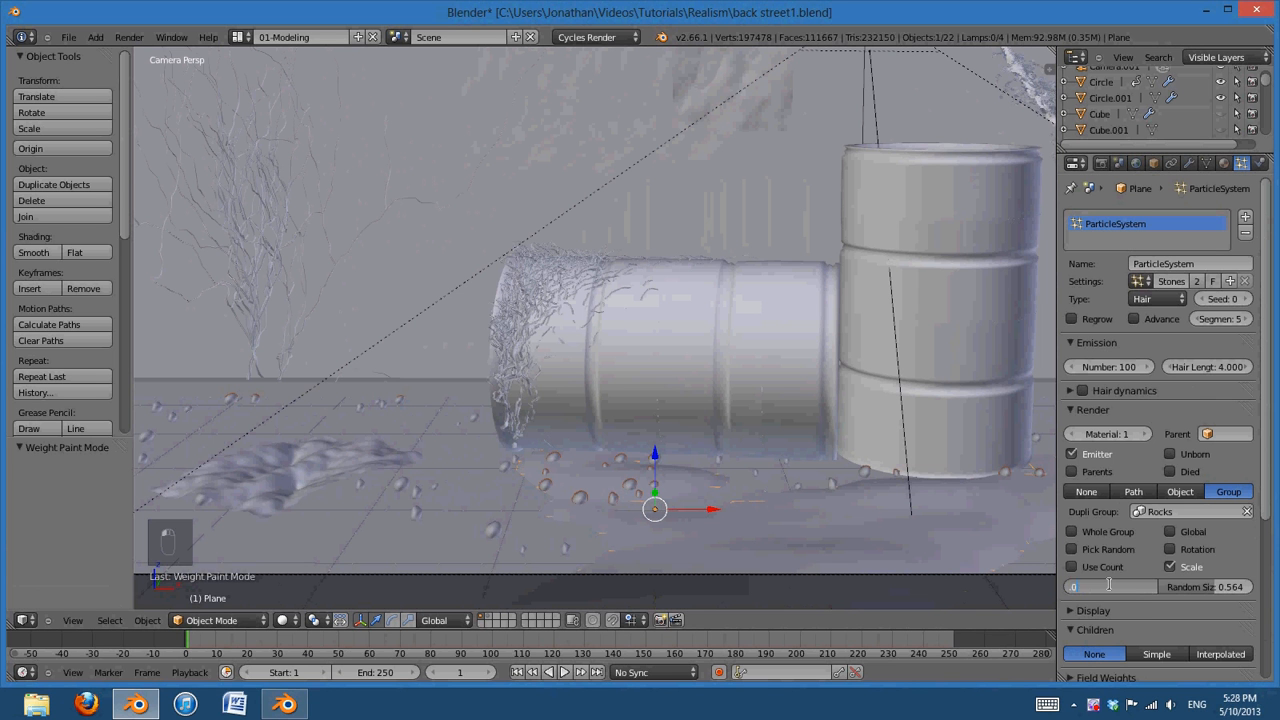
text(.01)
key(Return)
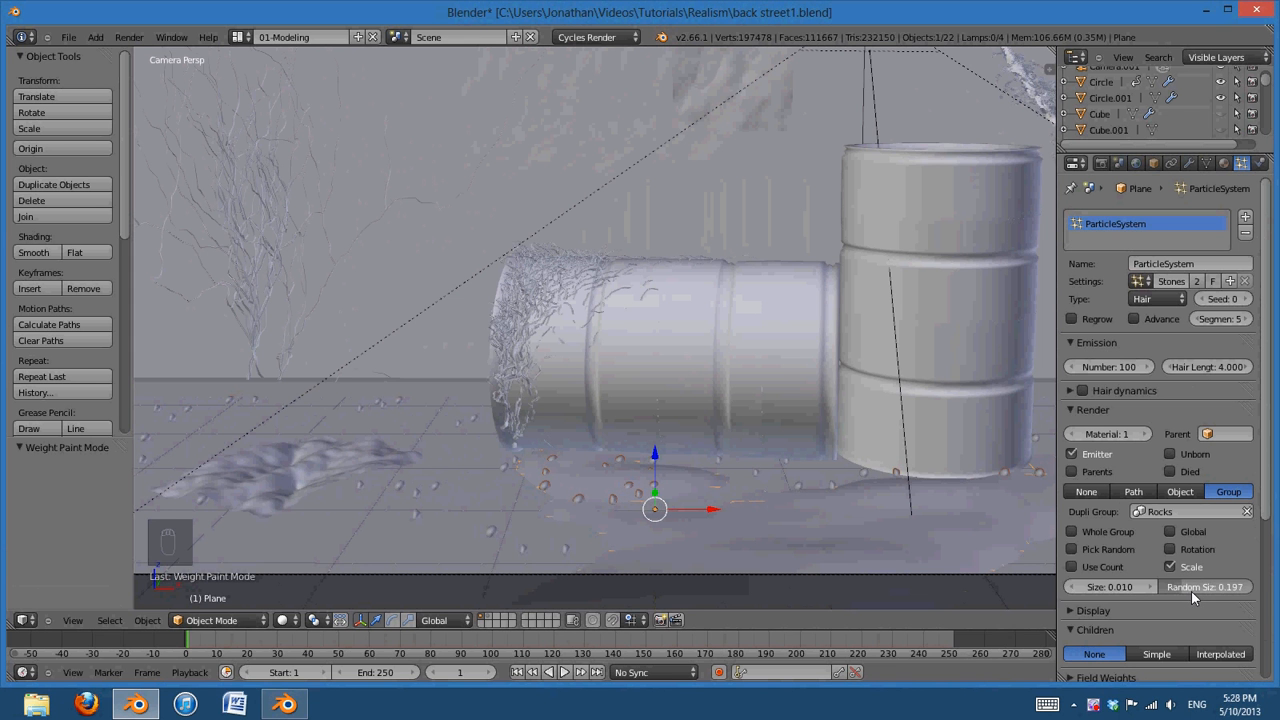
scroll(464, 466, up, 2)
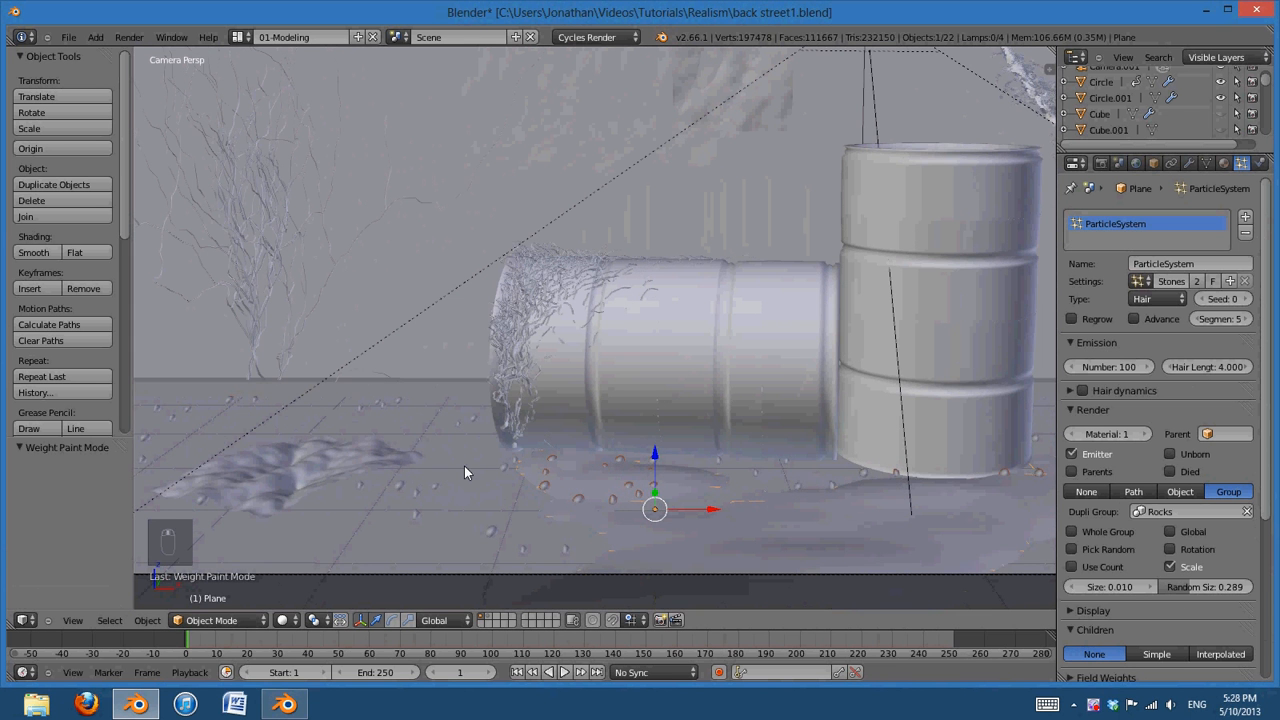
Examine how the rocks are scattered around the barrels from a free perspective and through the camera
shift+middle_drag(851, 477, 766, 490)
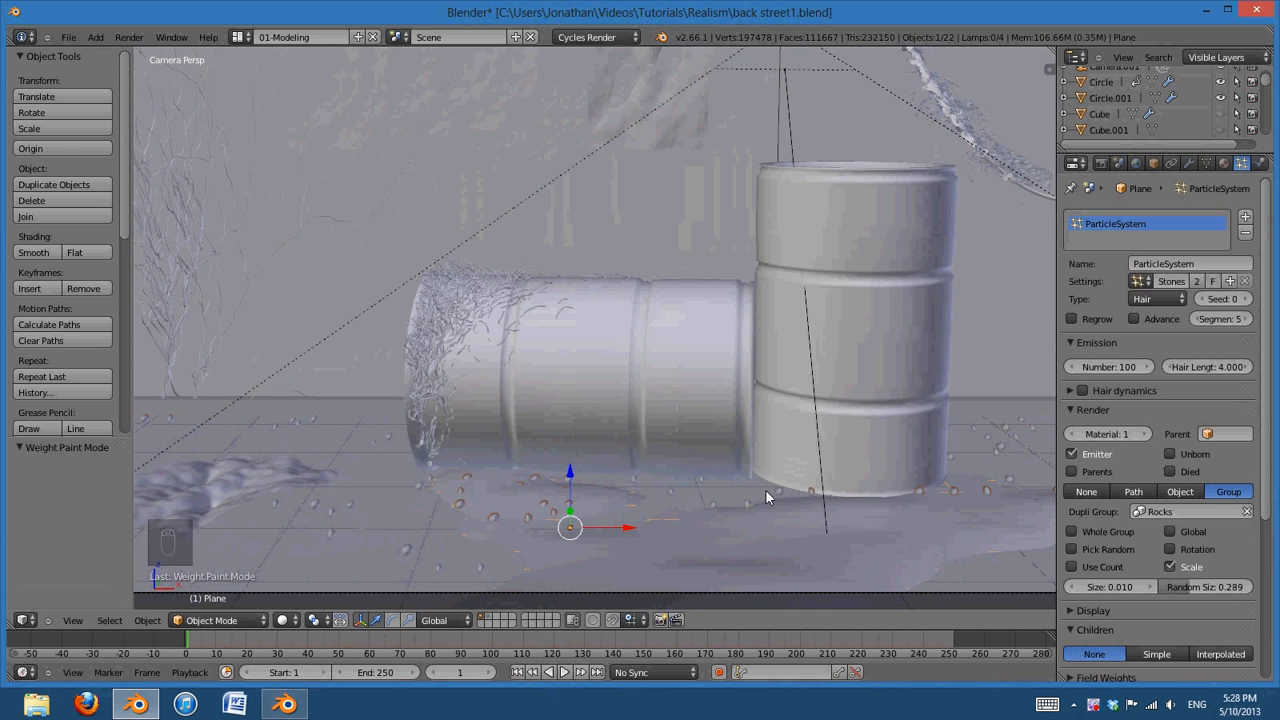
key(KP_0)
middle_drag(765, 489, 791, 472)
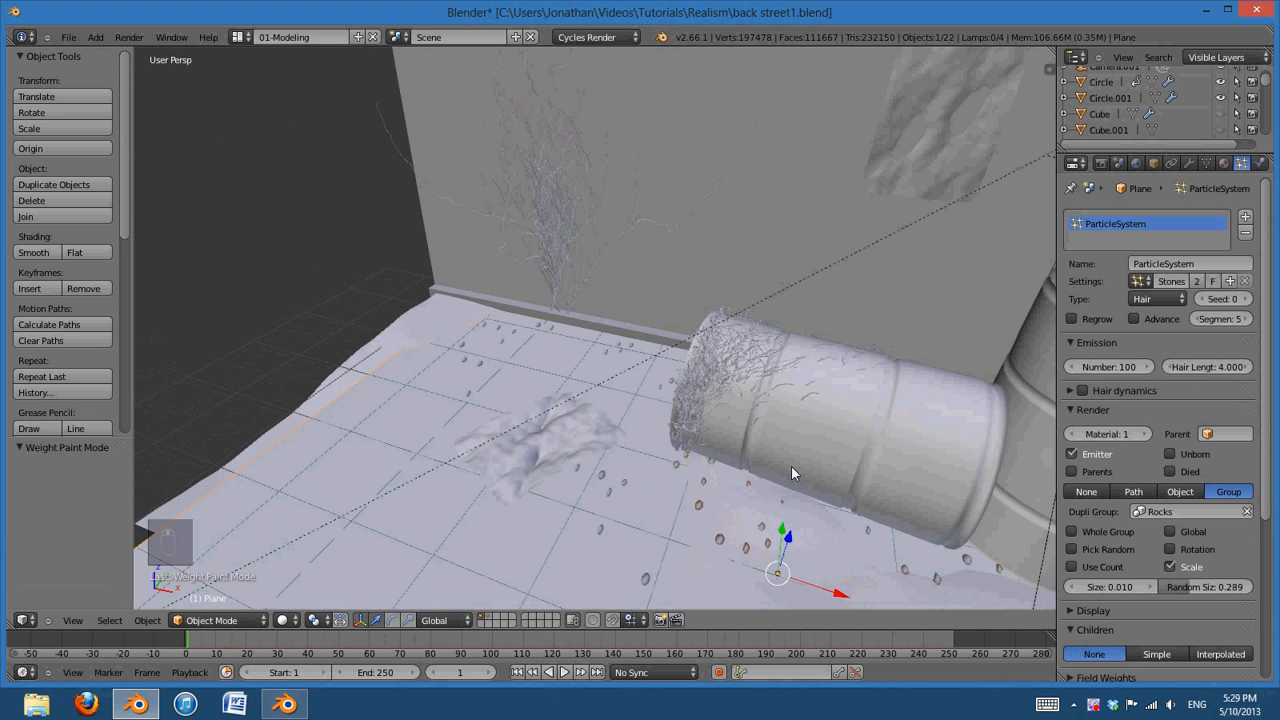
key(KP_0)
scroll(796, 459, down, 1)
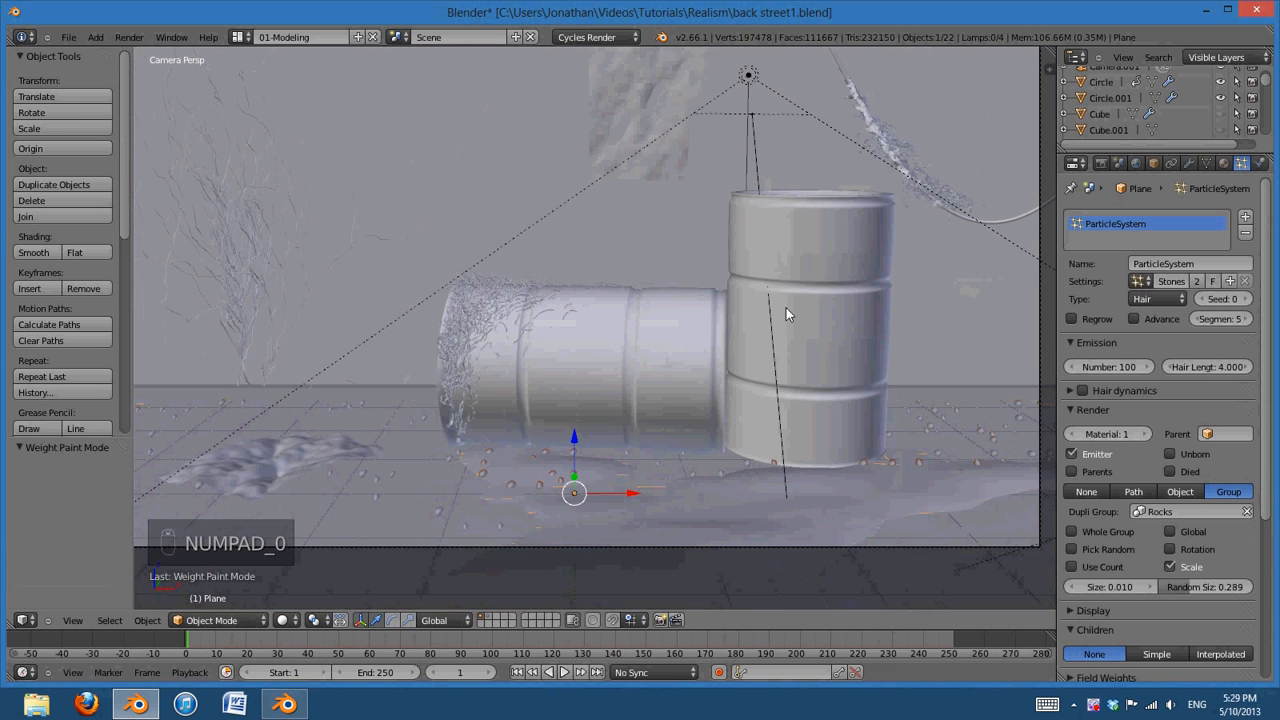
shift+middle_drag(702, 245, 750, 288)
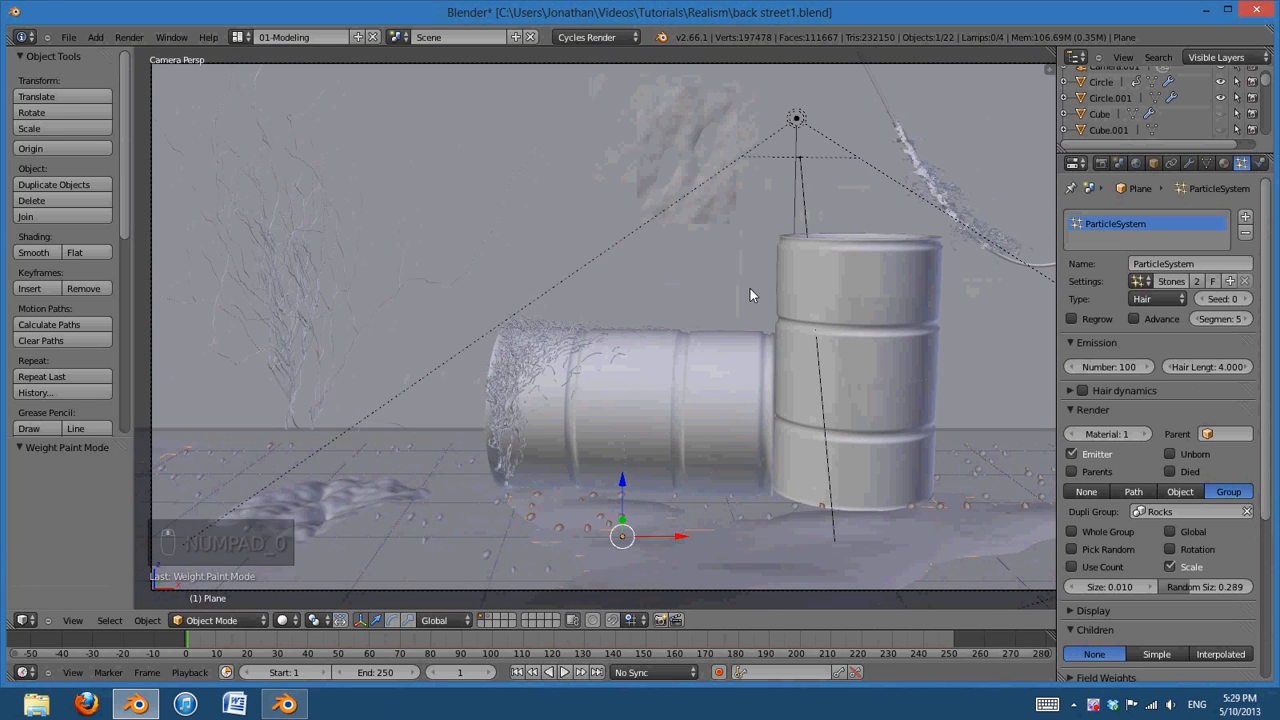
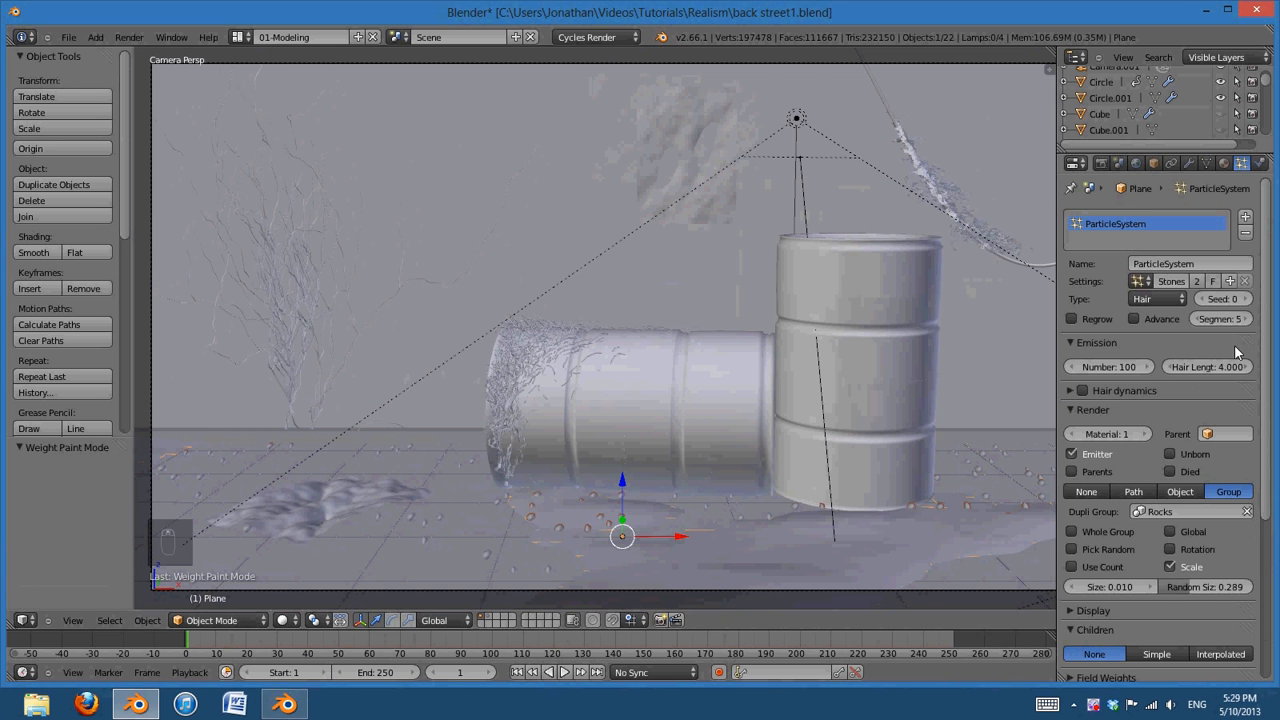
Rename the ground plane's particle system as Rocks and save the file over the existing one
click(1182, 265)
text(Rocks)
key(Return)
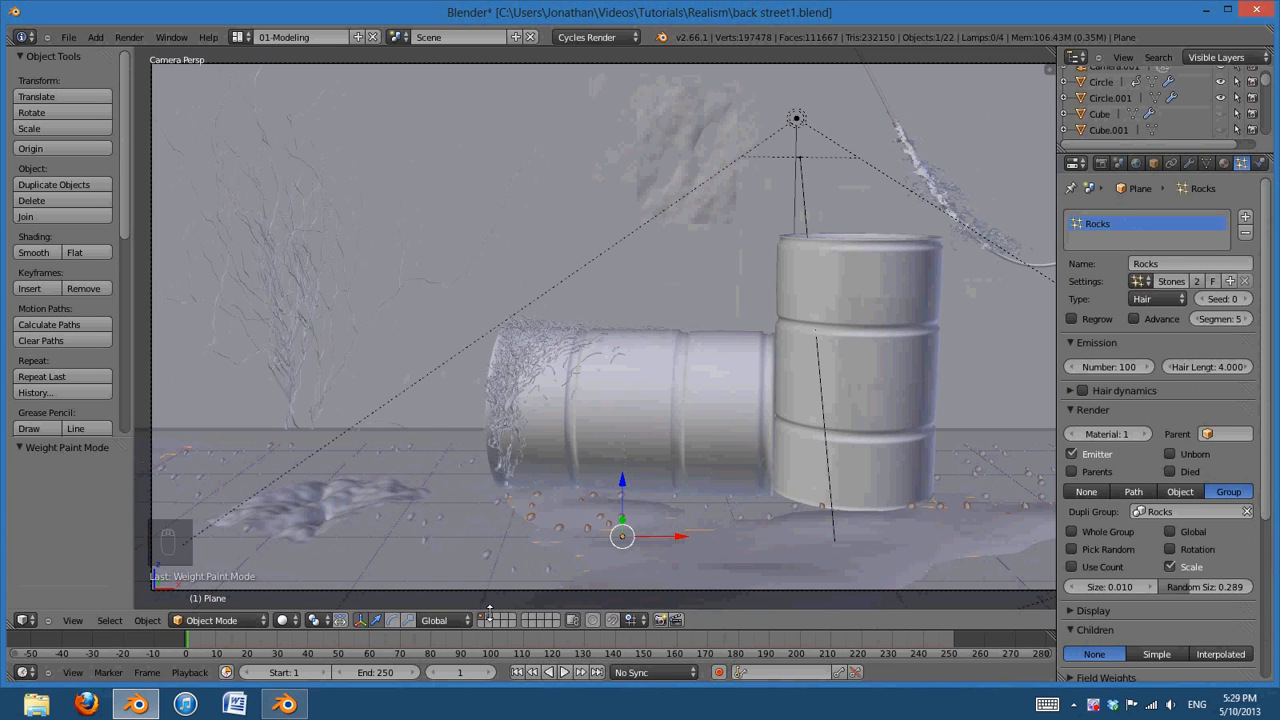
key(ctrl+s)
click(575, 487)
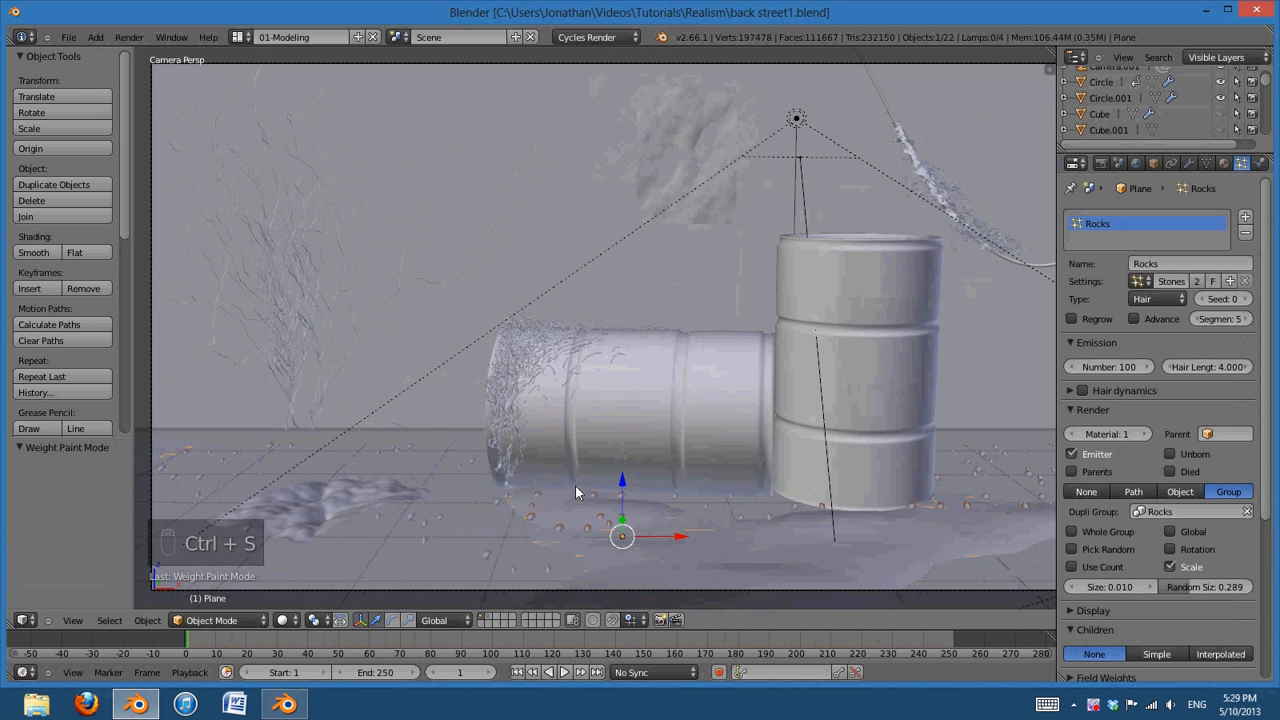
Show the layer holding the source objects and rename the branch object as twig
click(488, 623)
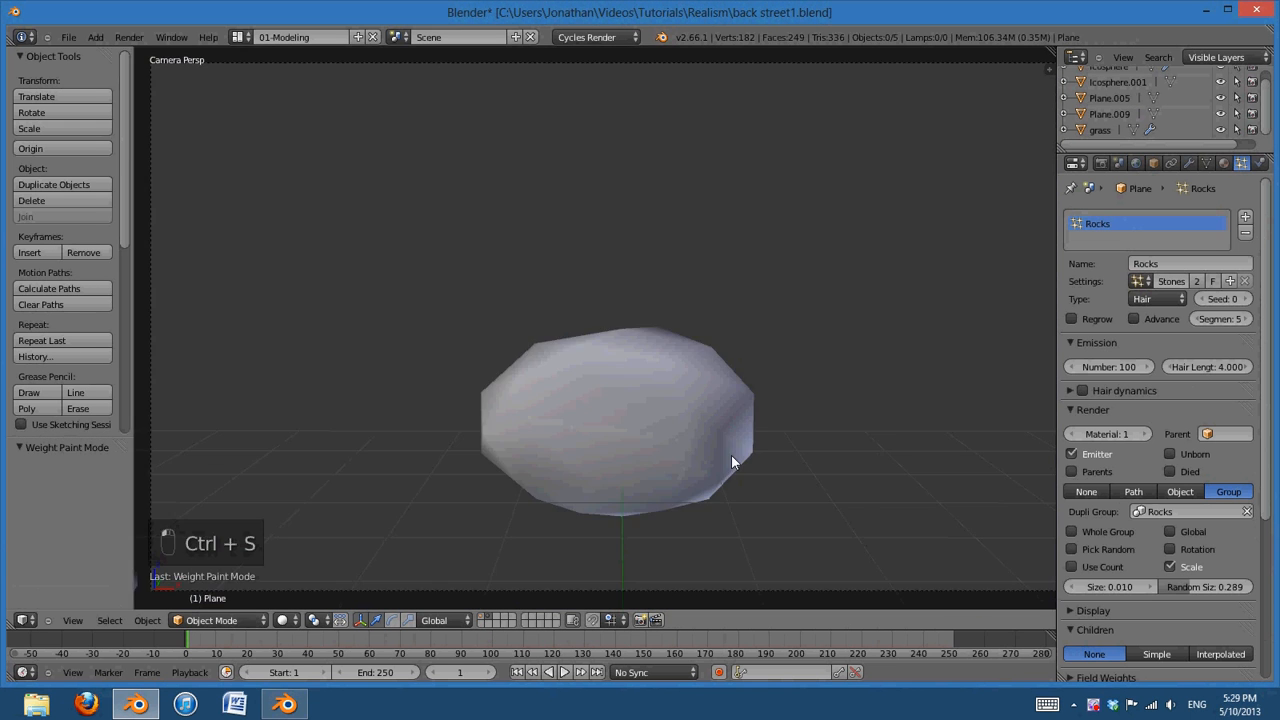
key(KP_0)
middle_drag(713, 447, 527, 458)
scroll(527, 458, up, 3)
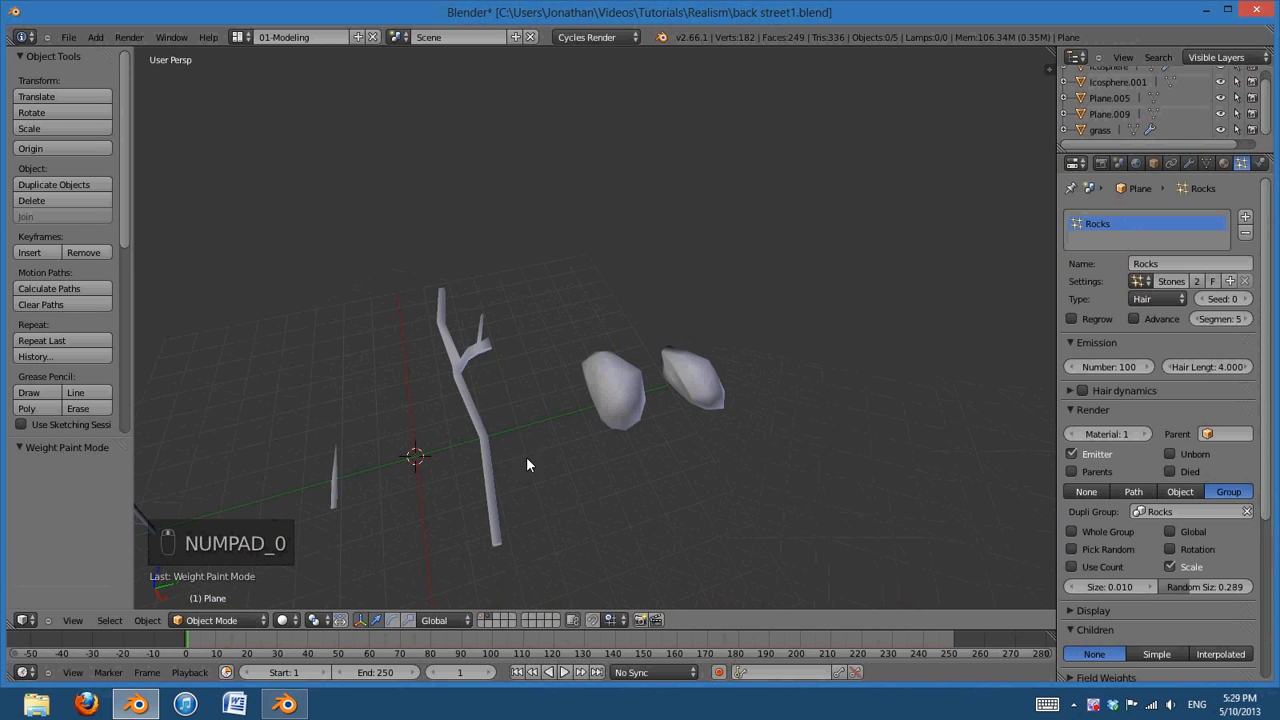
right_click(474, 397)
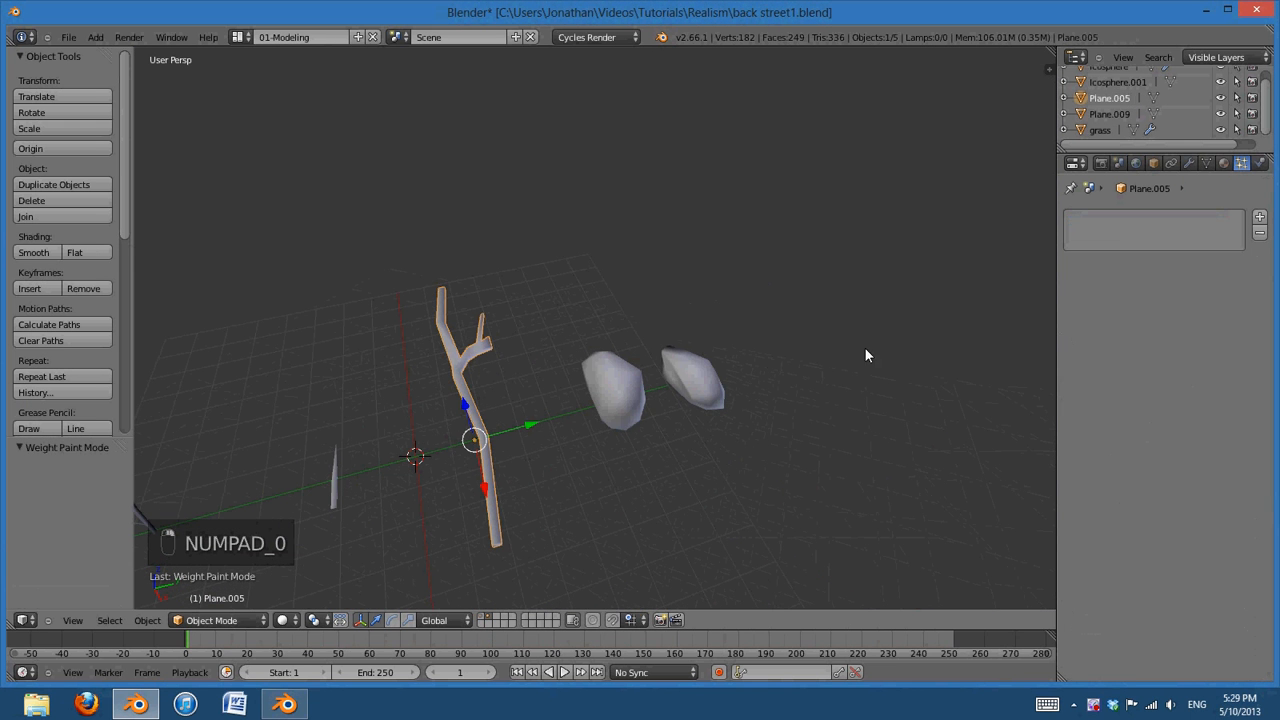
click(1107, 94)
text(twig)
key(Return)
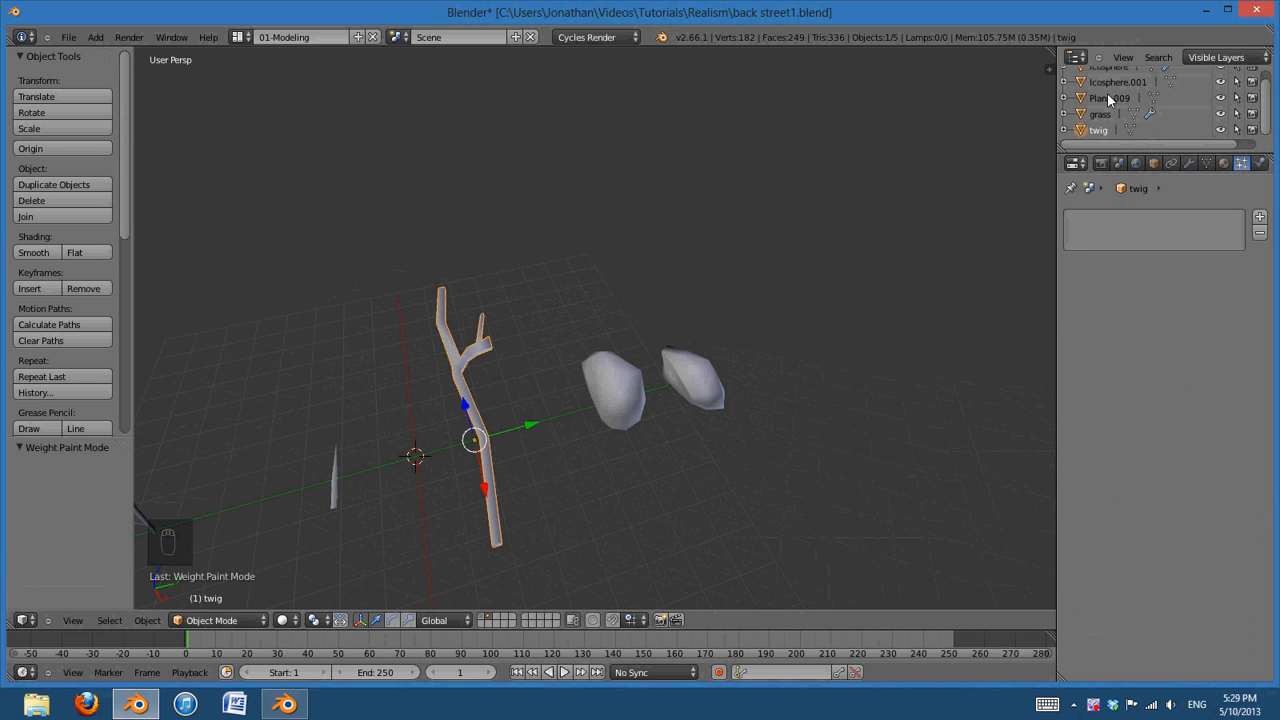
Return to the main scene layer and add a second particle system named twig to the ground plane
click(483, 617)
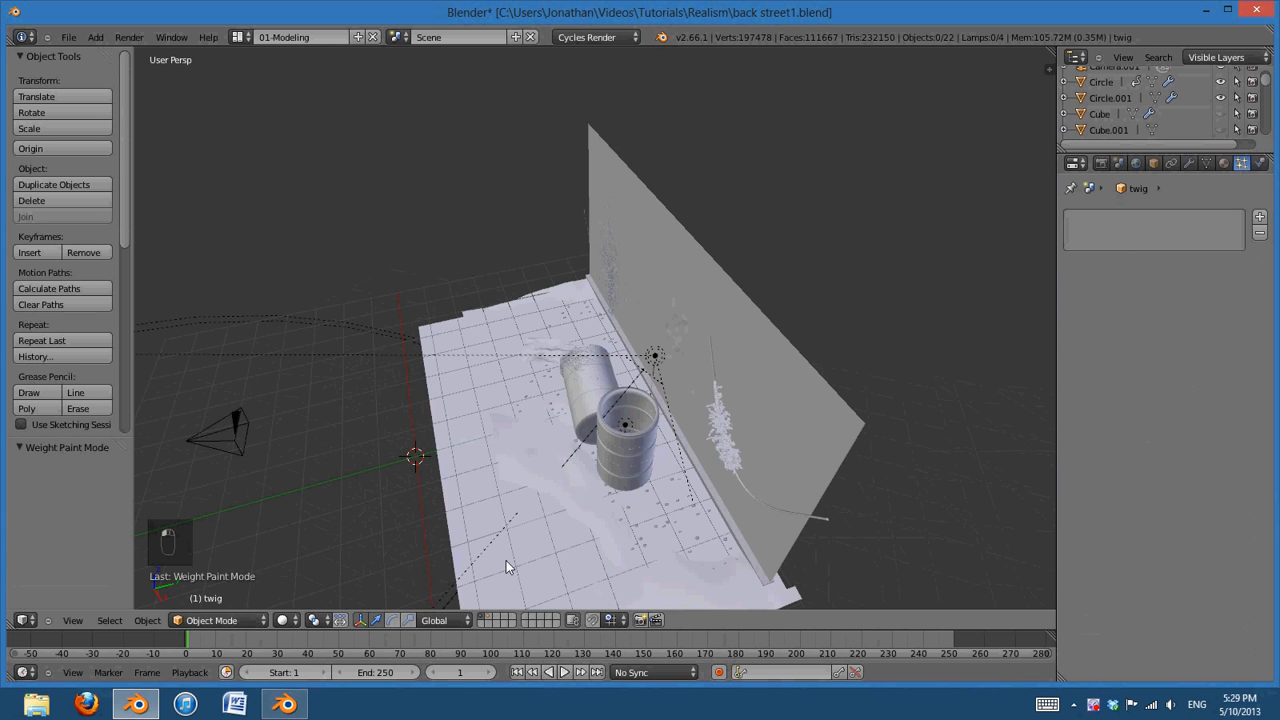
right_click(506, 562)
middle_drag(624, 496, 650, 422)
scroll(794, 485, up, 2)
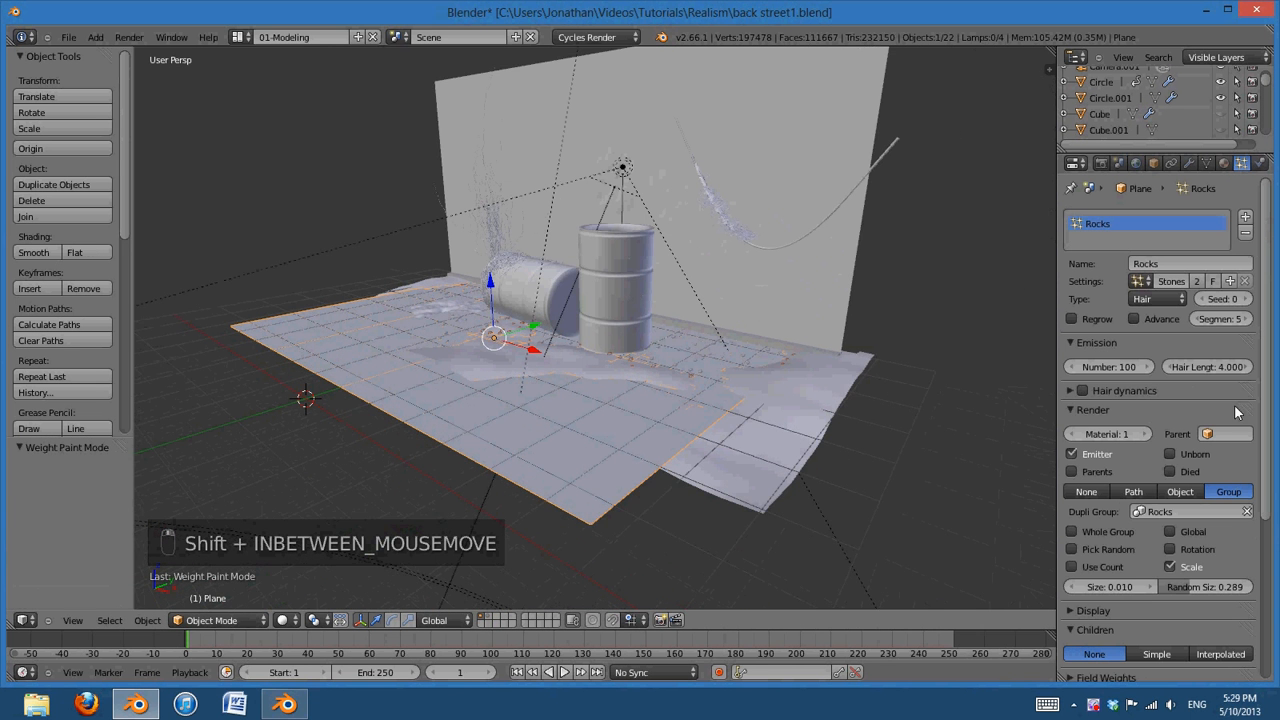
click(1245, 216)
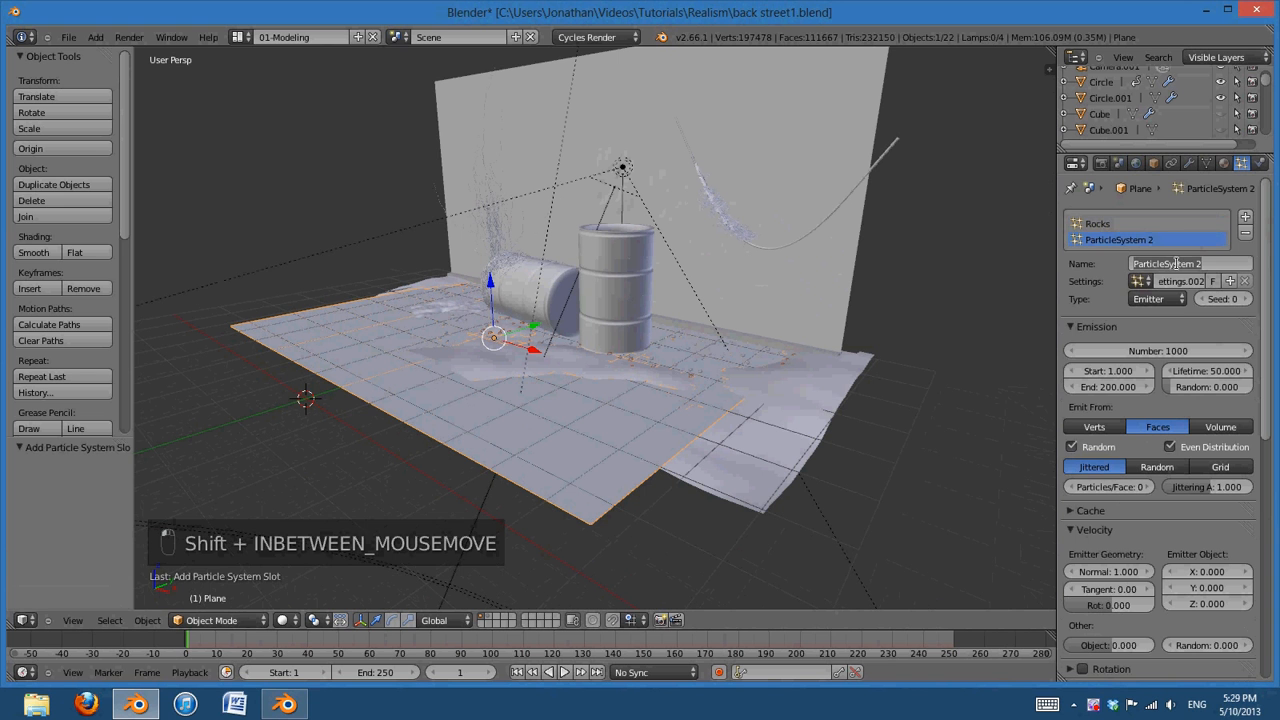
text(twig)
key(Return)
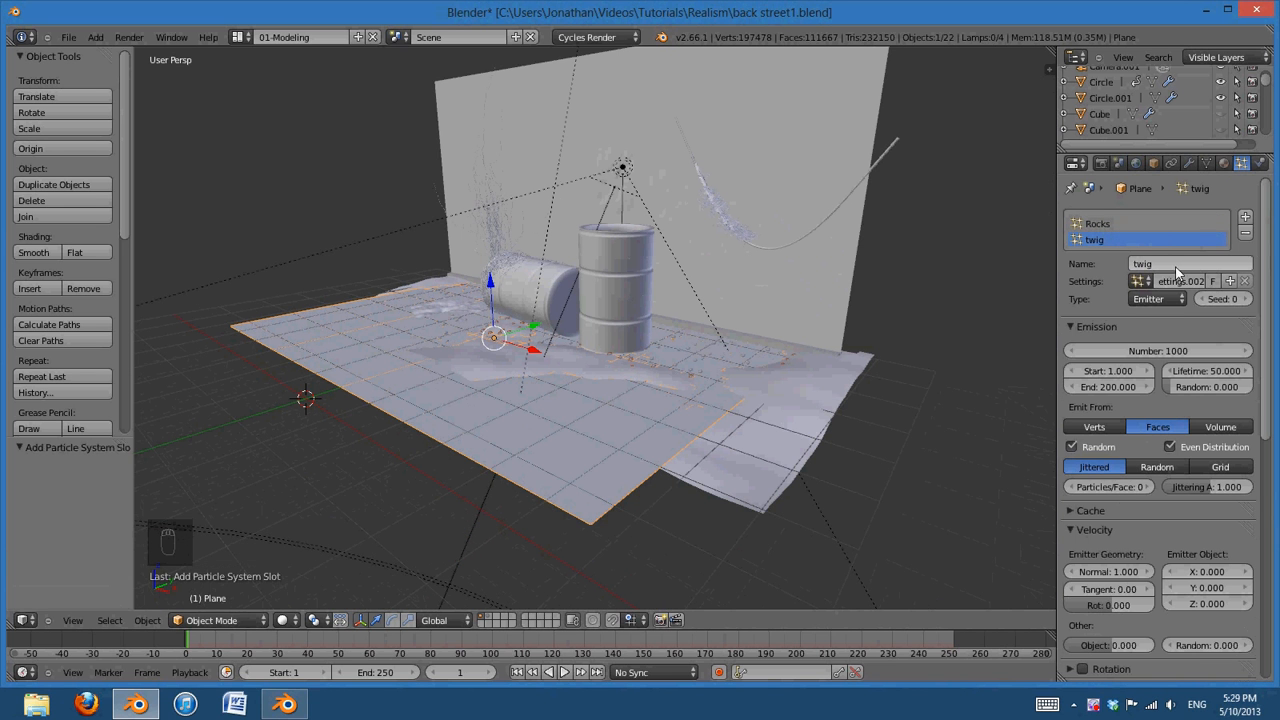
Name the new particle settings twigs and set the particle number to 500
click(1180, 281)
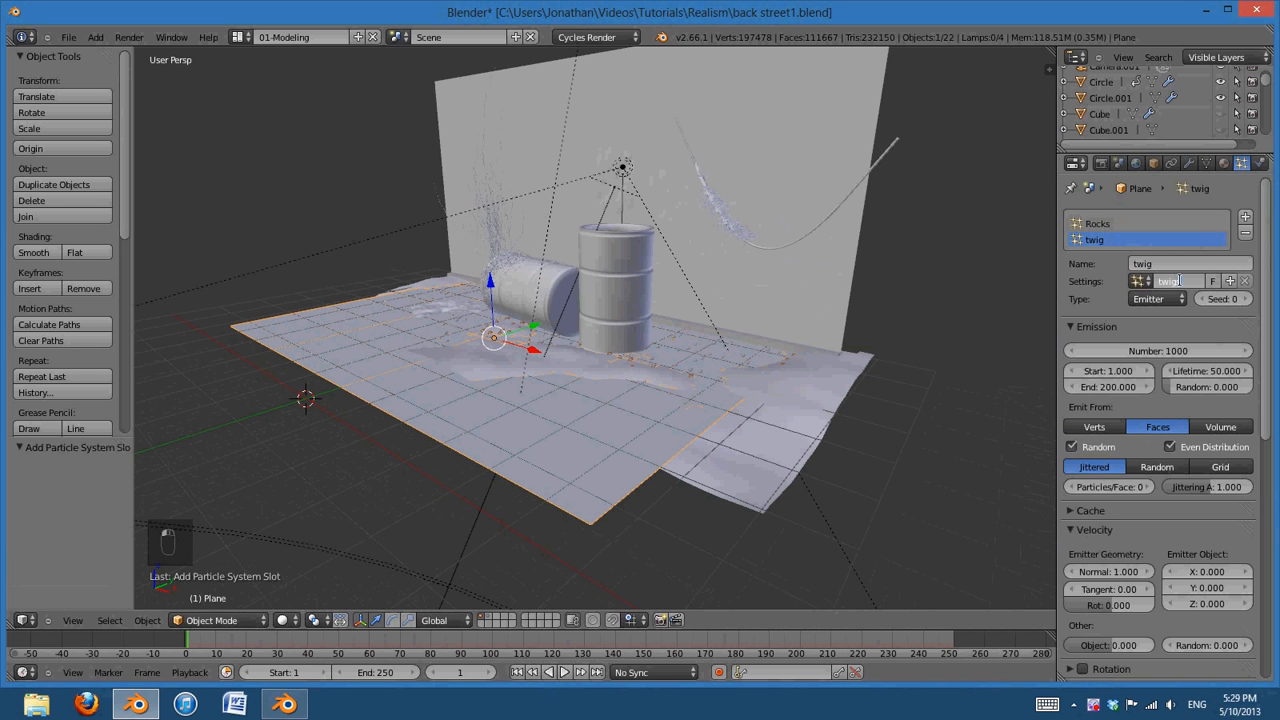
text(twigs)
key(Return)
click(1157, 346)
text(500)
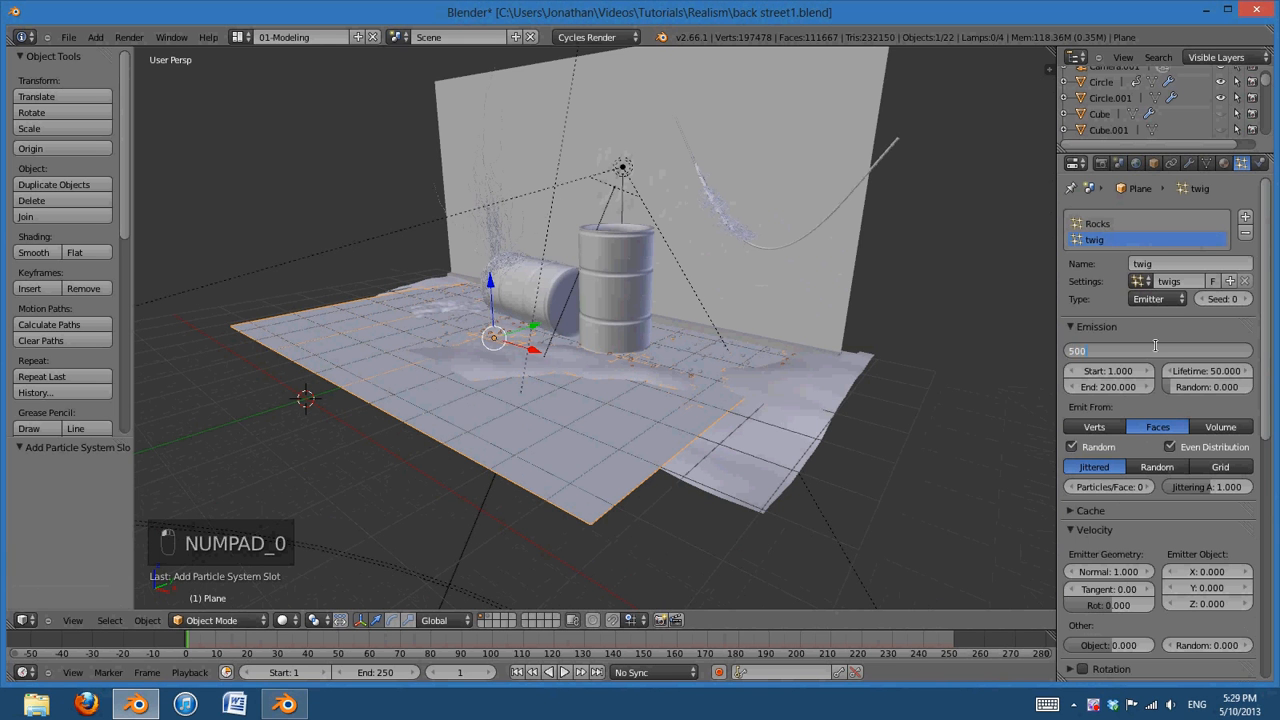
key(Return)
Render the particles as an object using twig as the dupli object, saving the file along the way
scroll(1040, 450, down, 4)
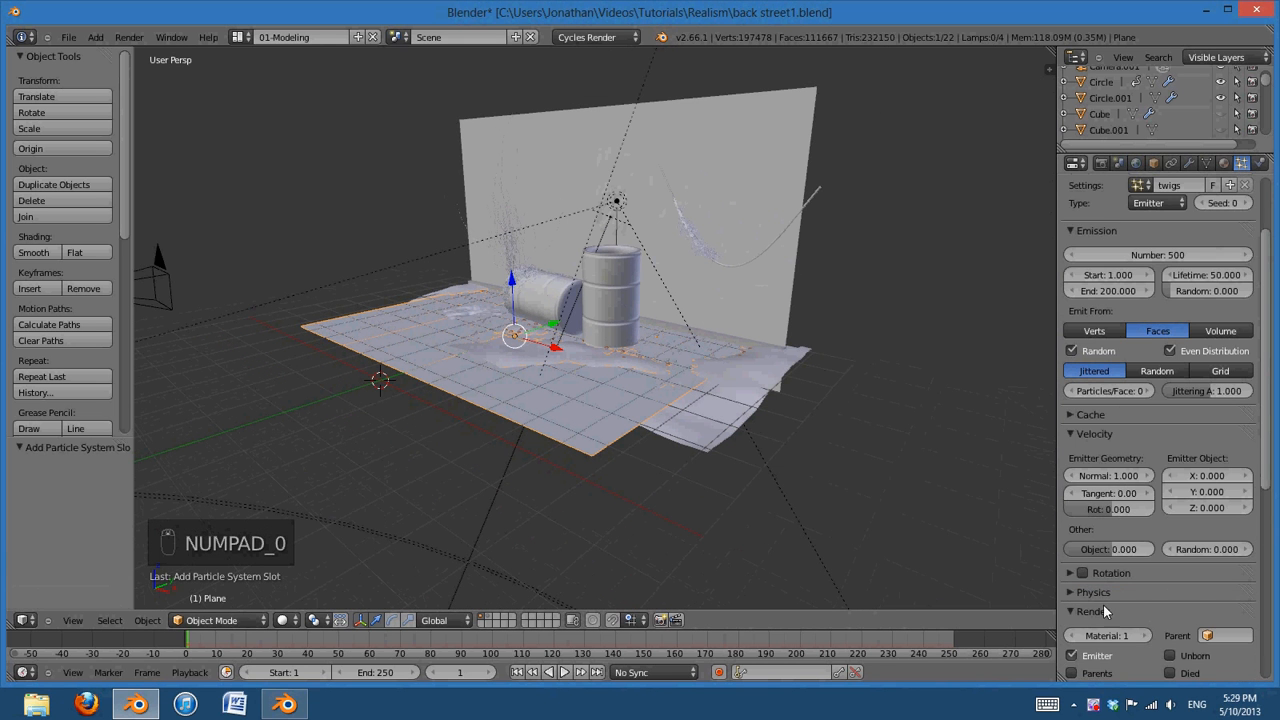
scroll(1104, 605, down, 3)
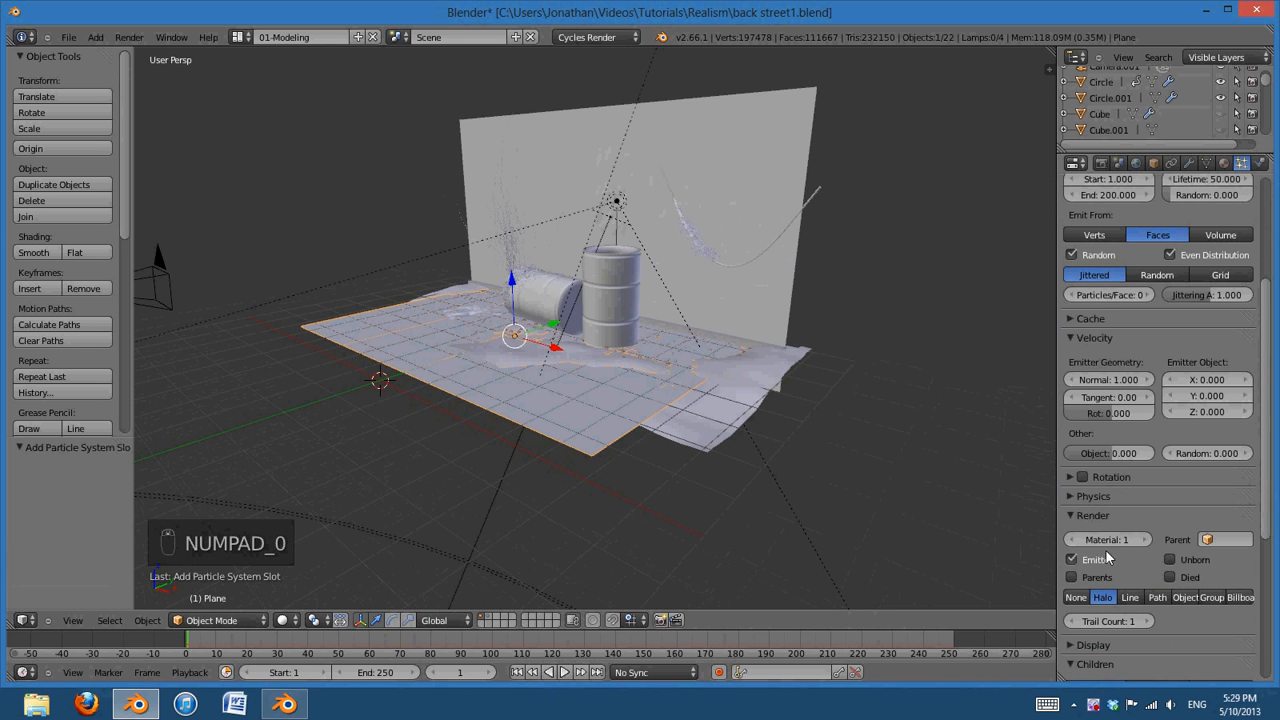
click(1195, 597)
key(ctrl+s)
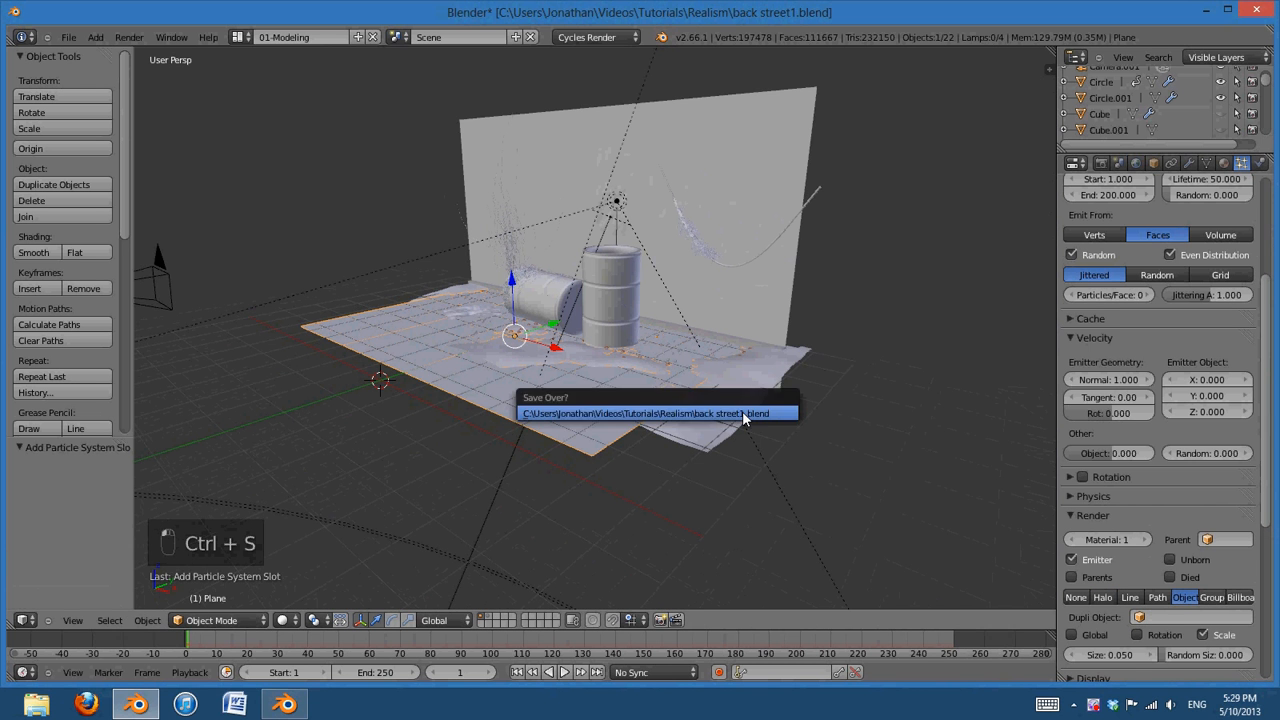
click(742, 411)
click(1178, 617)
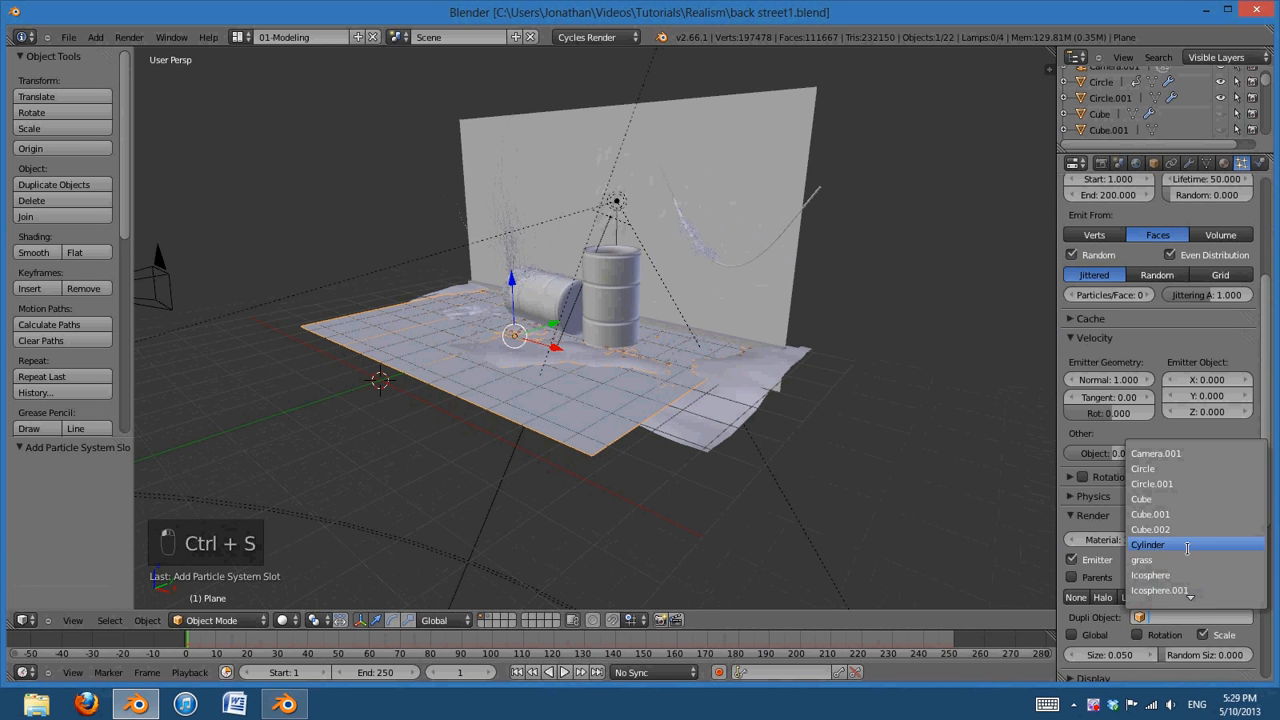
text(t)
click(1140, 484)
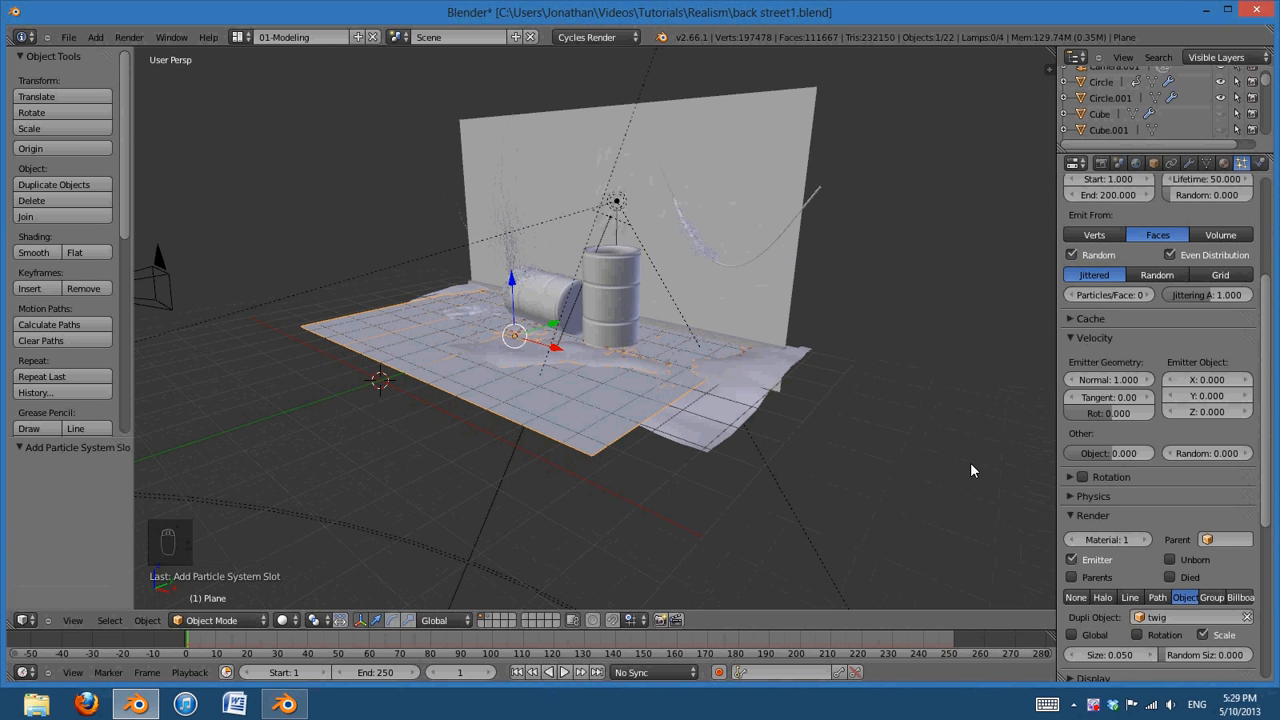
Change the twig particle system's type to Hair and inspect the scattered twigs on the ground
scroll(621, 436, up, 4)
middle_drag(620, 487, 709, 500)
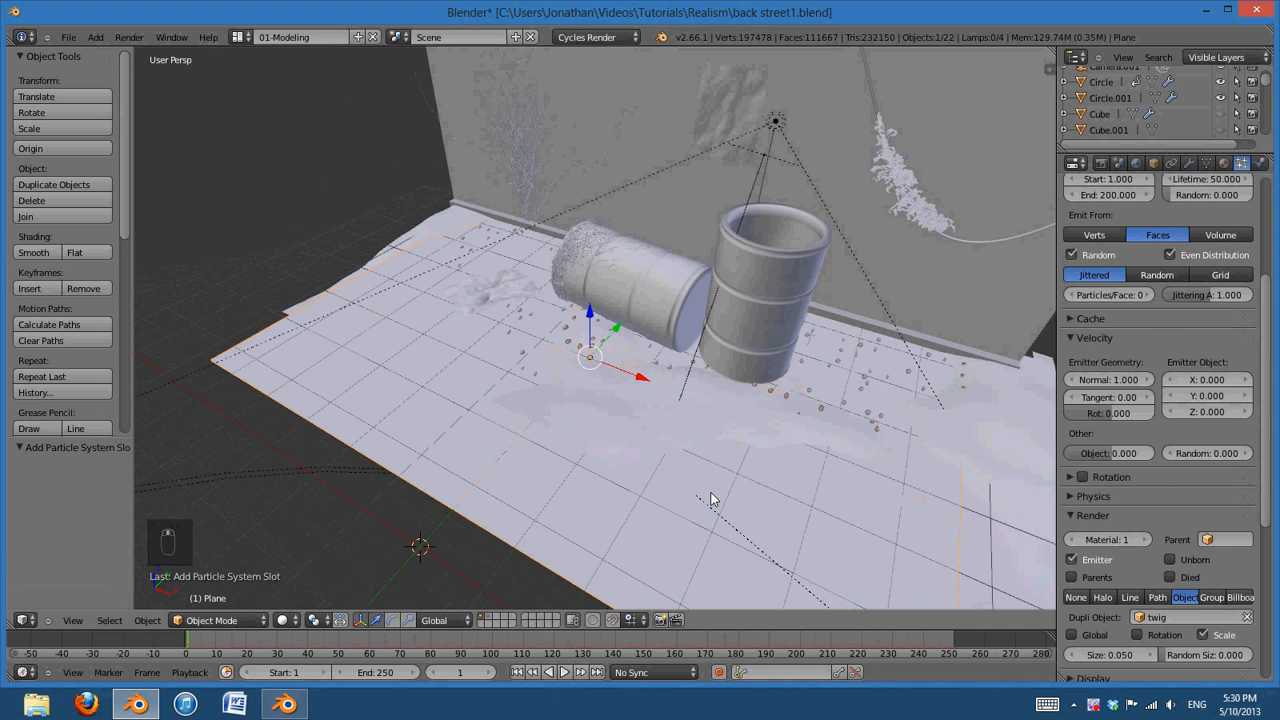
scroll(1208, 313, up, 5)
click(1166, 300)
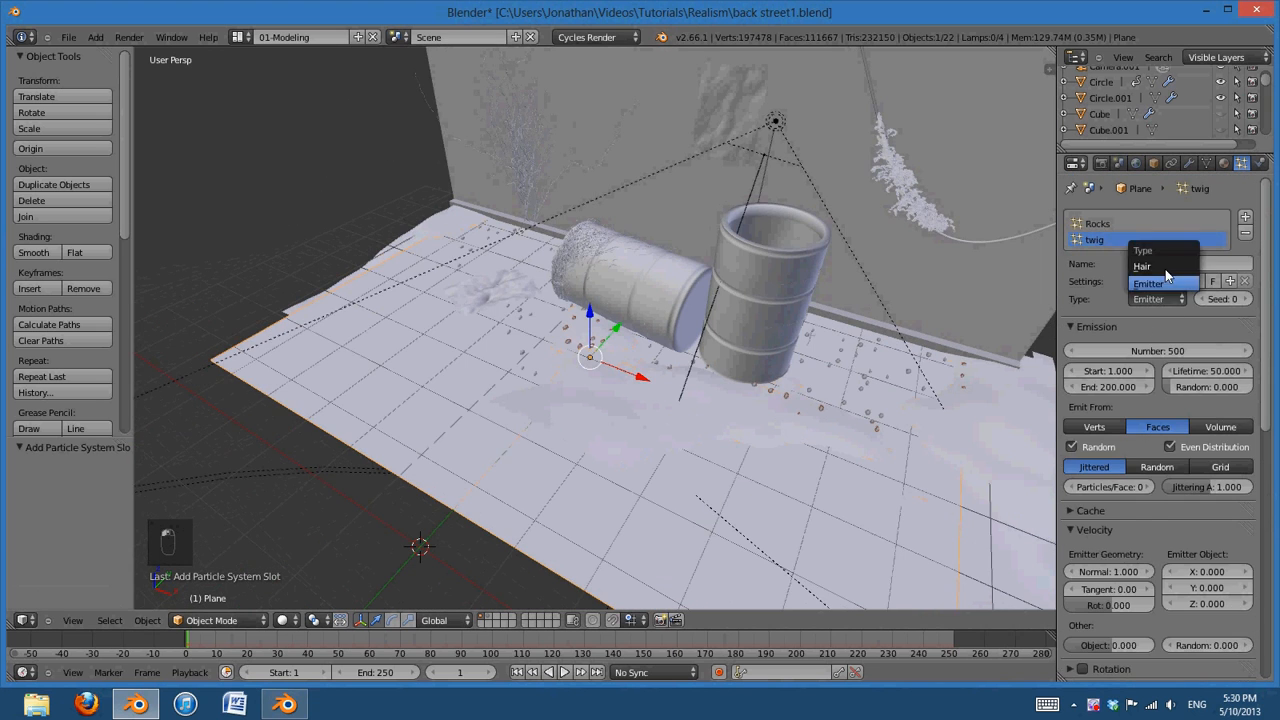
click(1165, 268)
scroll(597, 463, down, 5)
middle_drag(597, 463, 500, 612)
scroll(609, 451, up, 5)
scroll(643, 470, down, 3)
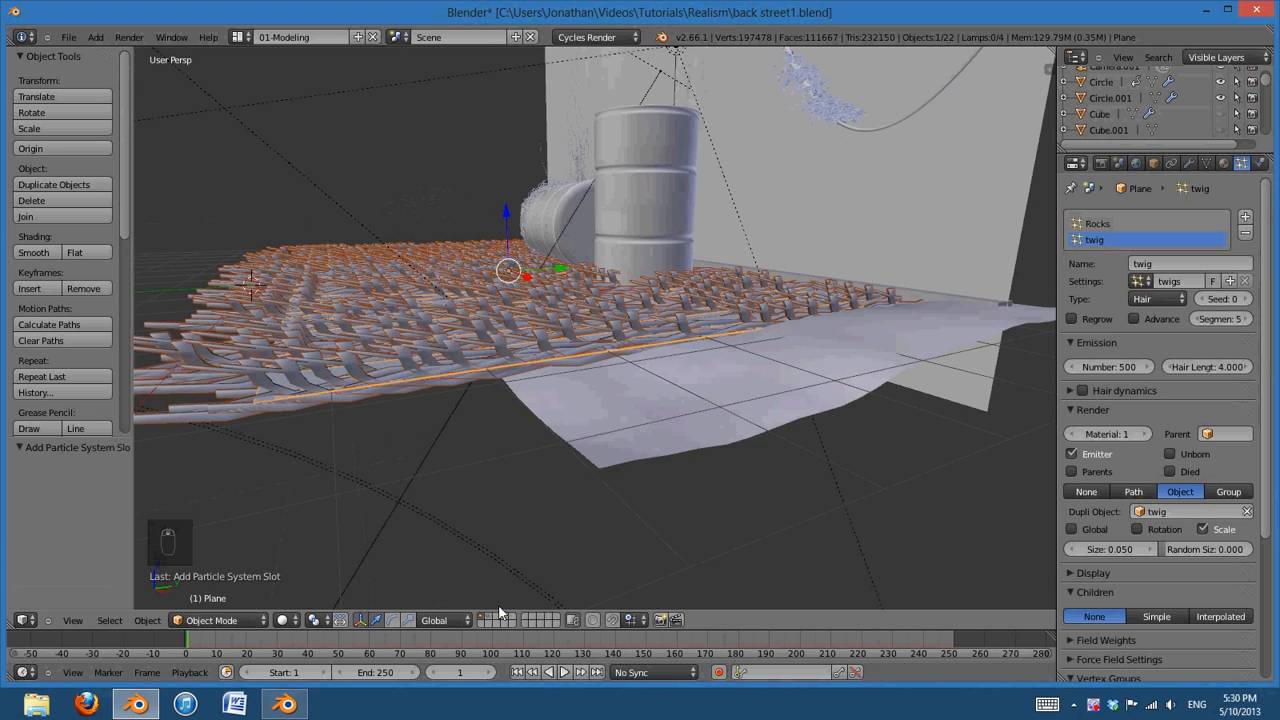
Display the source-object layer alongside the main scene and select the twig object in right orthographic view
shift+click(488, 617)
scroll(597, 522, down, 6)
middle_drag(597, 522, 659, 540)
scroll(659, 540, up, 4)
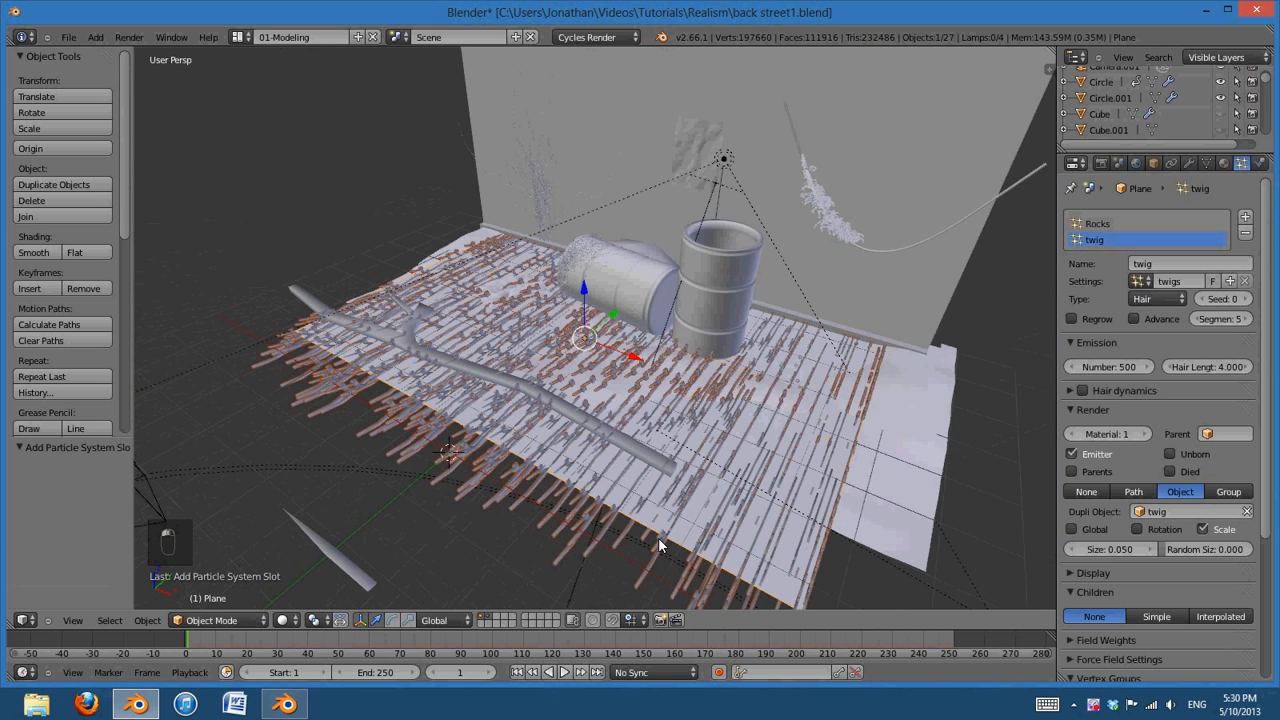
right_click(593, 420)
key(KP_3)
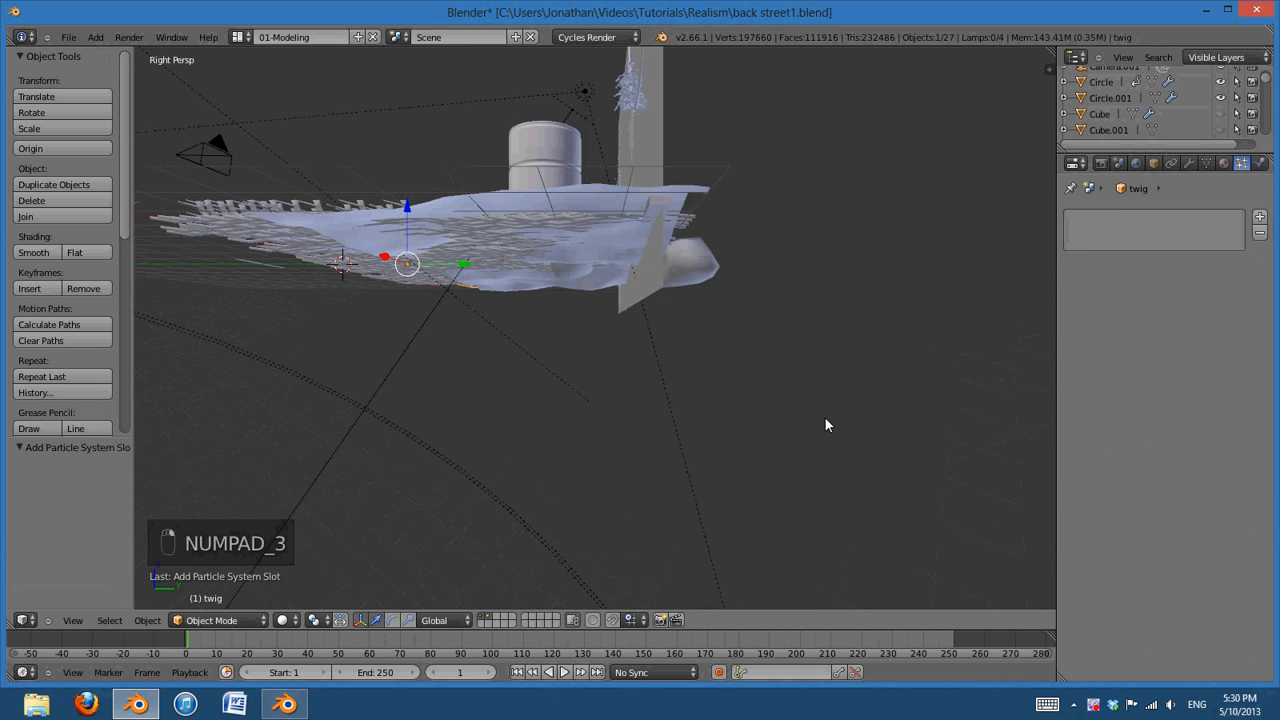
key(KP_5)
Rotate the twig's entire mesh 90 degrees in Edit Mode from the right view
key(Tab)
scroll(686, 480, up, 2)
shift+middle_drag(593, 386, 638, 486)
key(a)
key(a)
key(a)
key(a)
text(r)
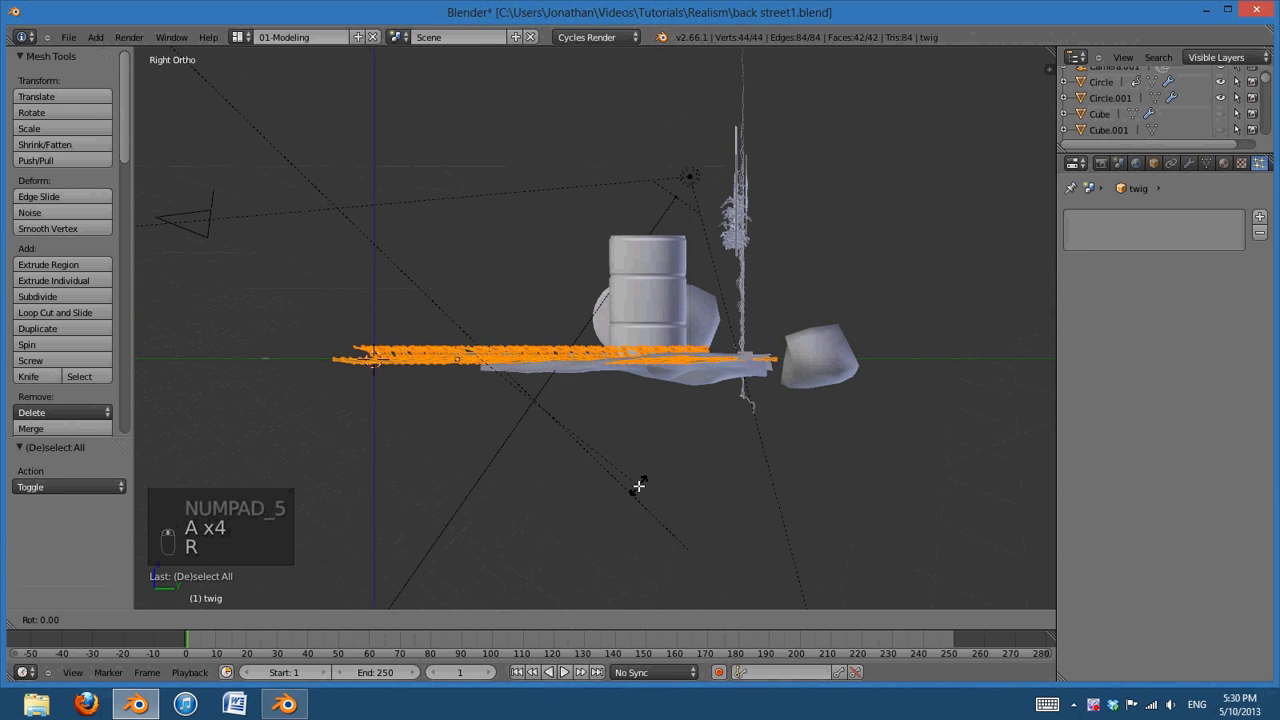
text(90)
key(Return)
Move the rotated twig mesh along the Y axis relative to its origin and return to Object Mode
scroll(551, 489, up, 3)
scroll(551, 489, up, 2)
shift+middle_drag(421, 484, 628, 415)
scroll(495, 336, up, 3)
drag(491, 327, 424, 330)
key(Tab)
scroll(552, 372, down, 3)
middle_drag(554, 373, 735, 469)
scroll(735, 469, down, 3)
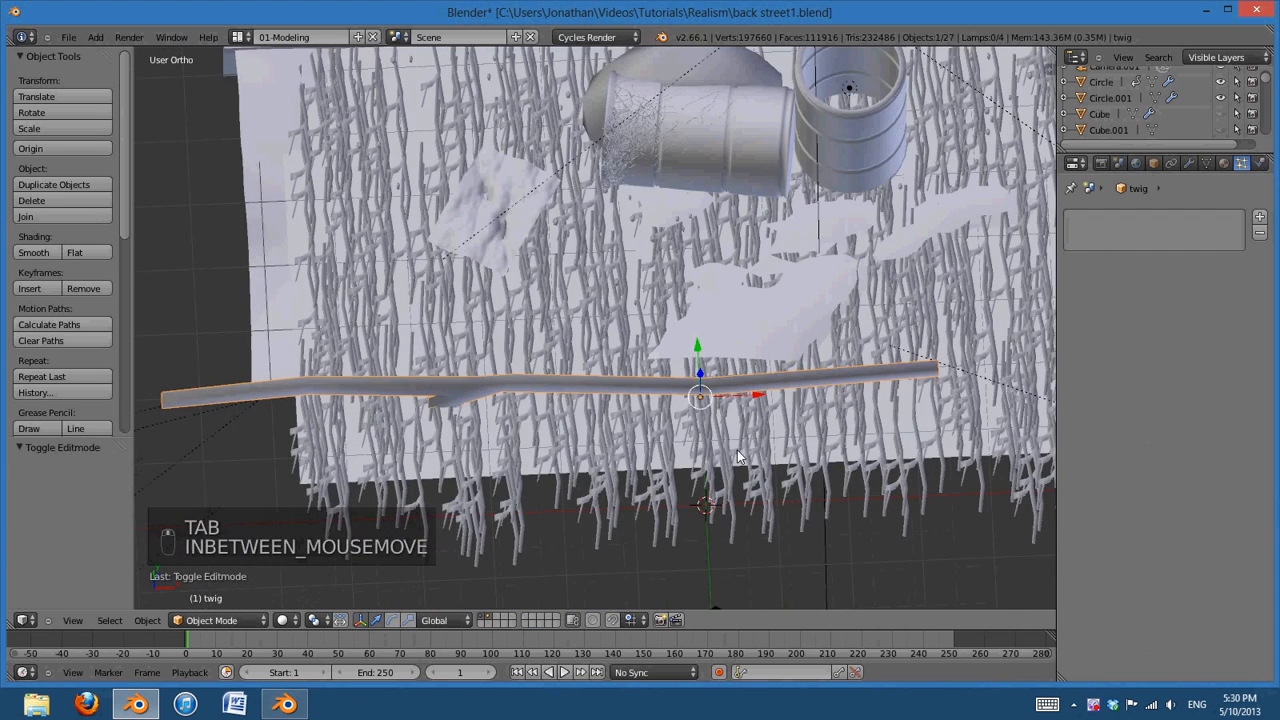
Show only the main scene layer and select the ground plane
click(484, 617)
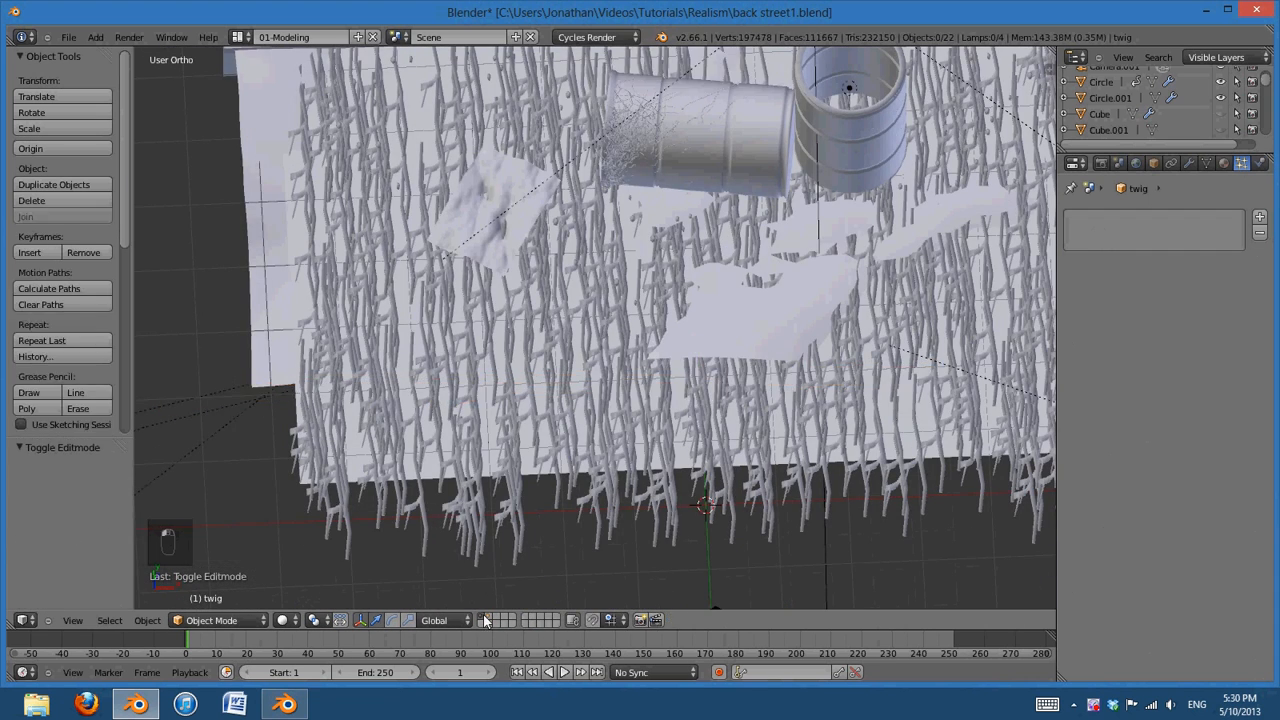
scroll(892, 414, down, 4)
scroll(850, 429, up, 2)
middle_drag(808, 444, 854, 431)
scroll(869, 445, up, 3)
scroll(869, 445, down, 4)
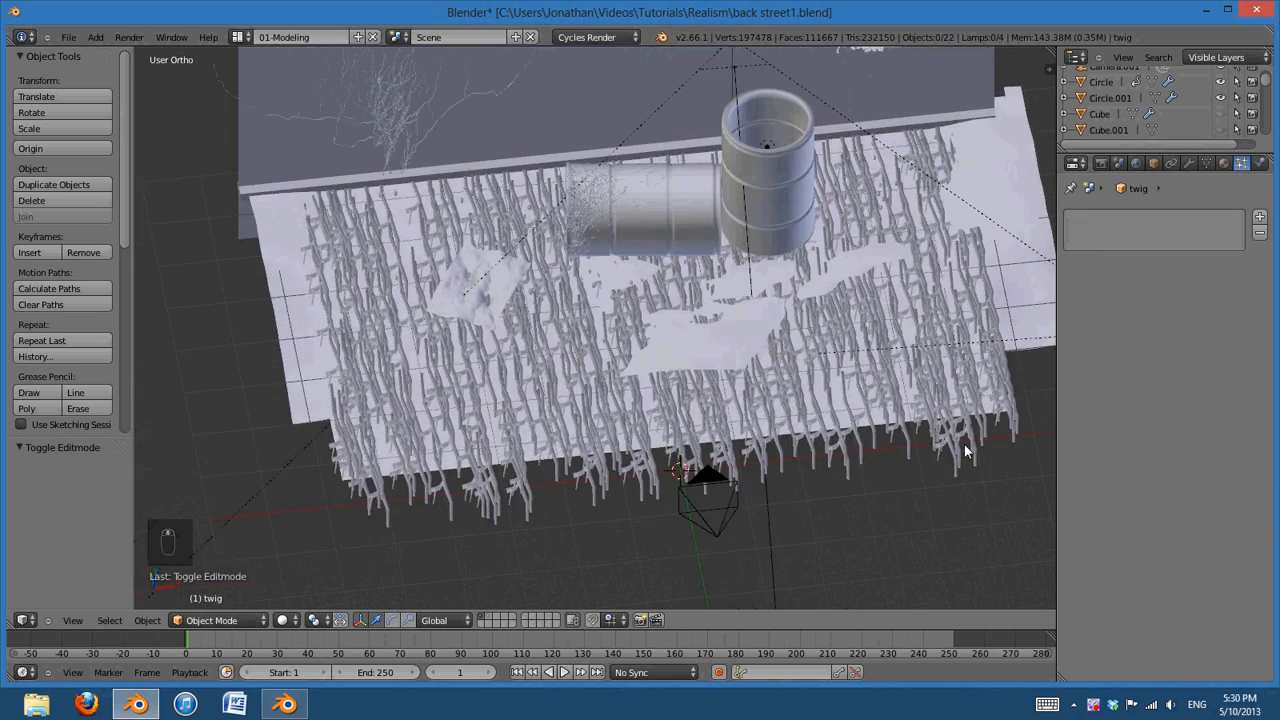
right_click(996, 408)
middle_drag(996, 408, 832, 429)
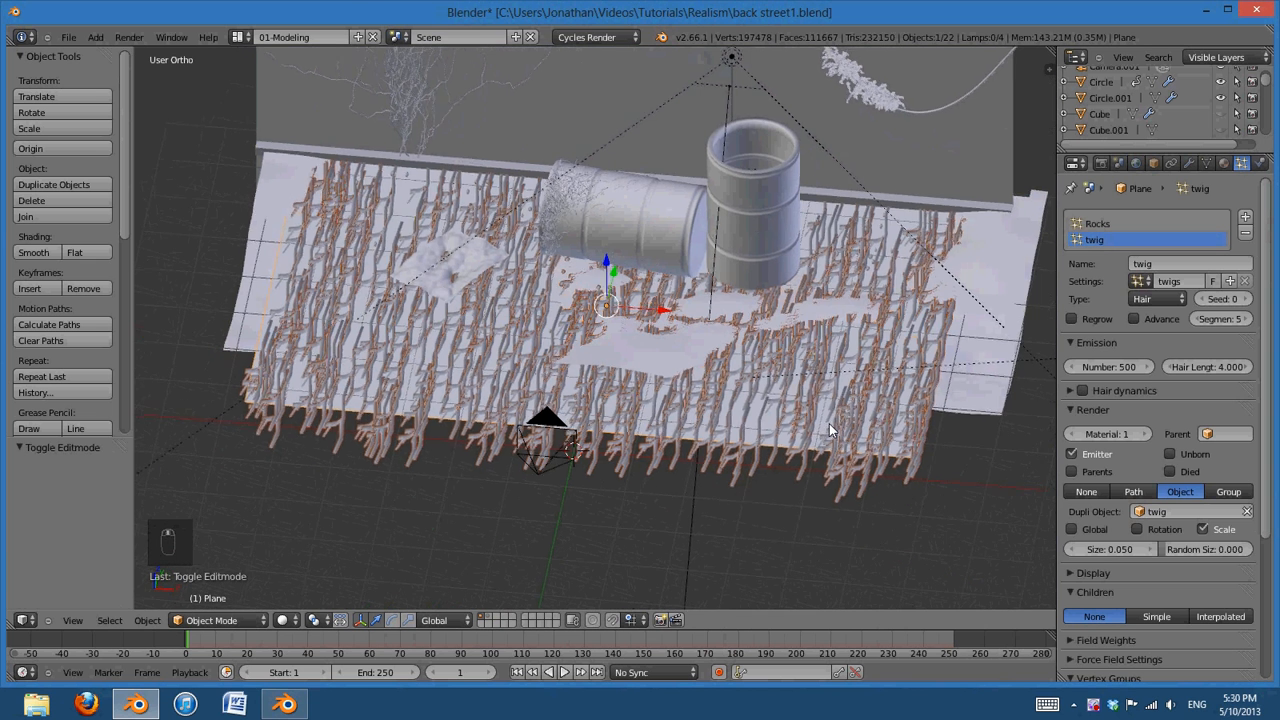
Reduce the number of twig particles to 25, trying 100 first
click(1111, 369)
text(100)
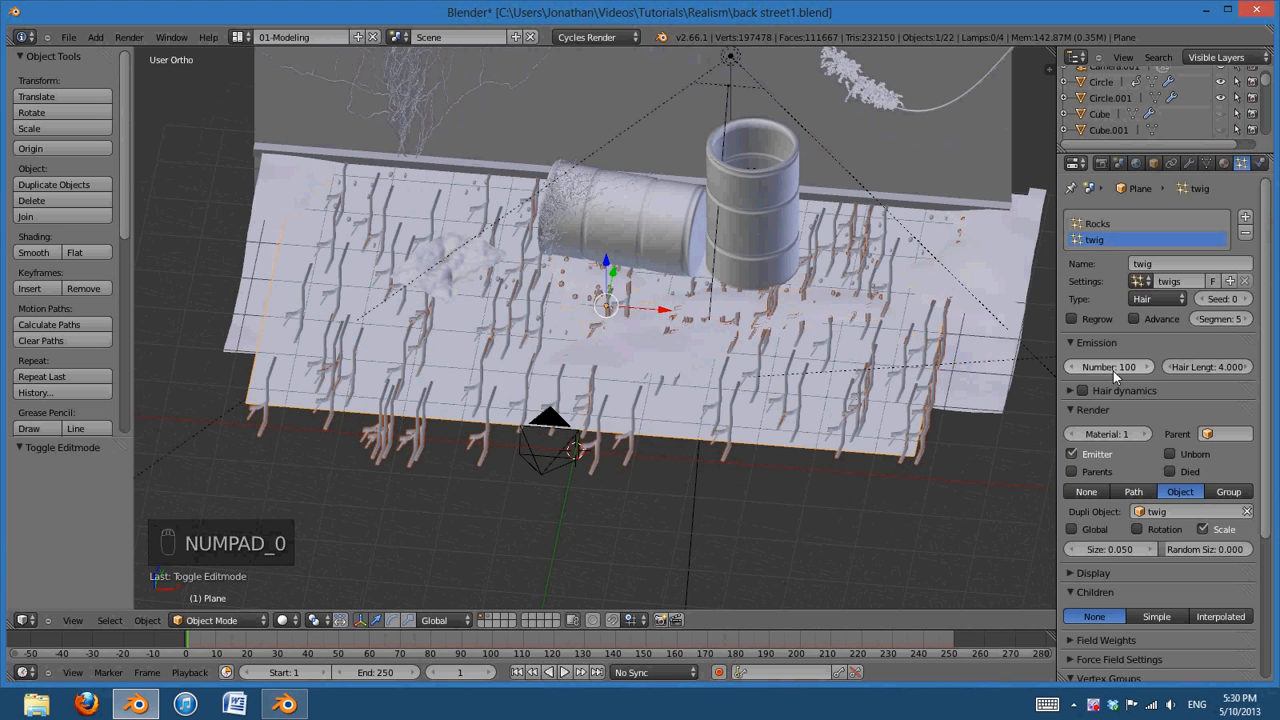
text(25)
key(Return)
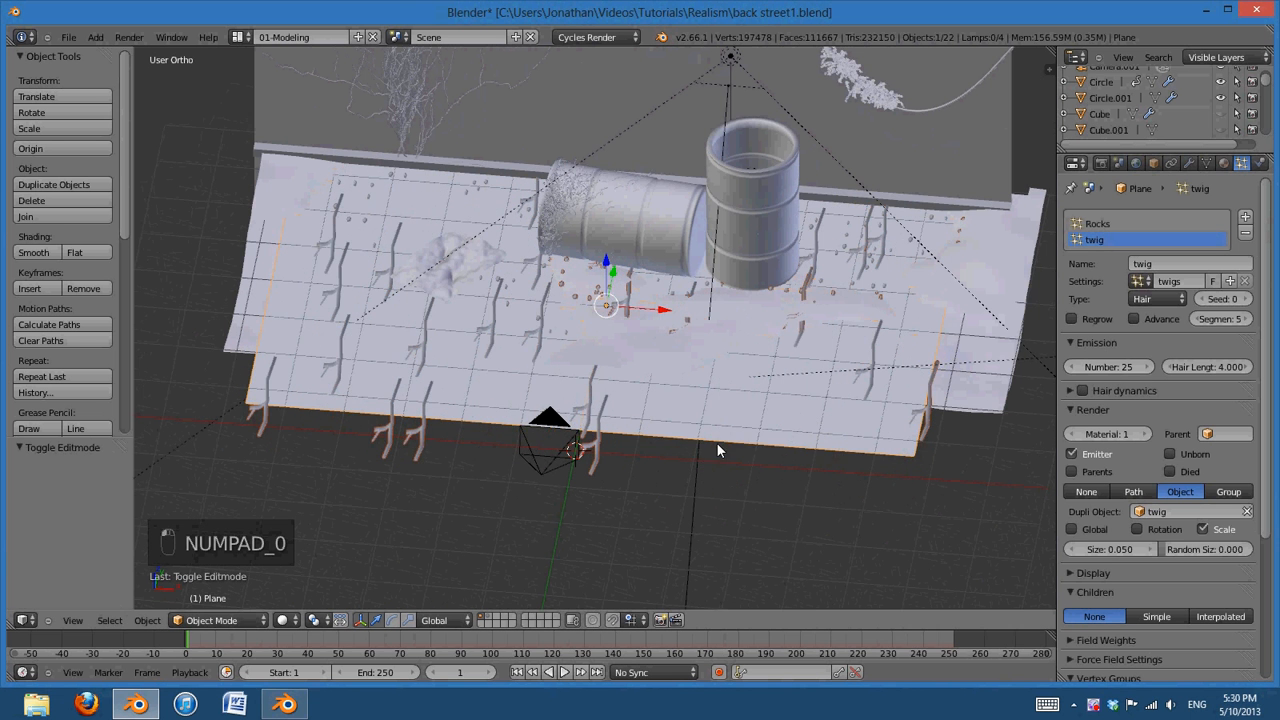
mouse_move(716, 442)
middle_down()
mouse_move(653, 443)
mouse_move(698, 457)
middle_up()
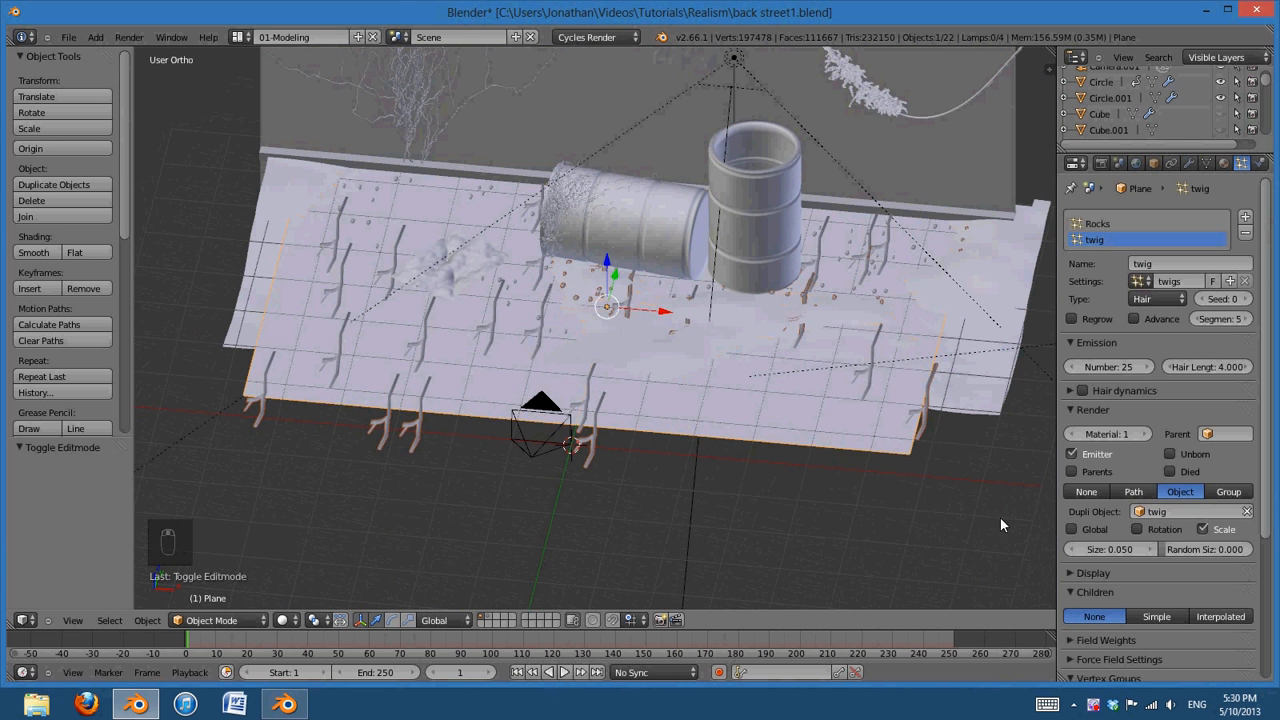
Set the twig particles' size to 0.020 and random size to 0.523, and check them through the camera
click(1121, 550)
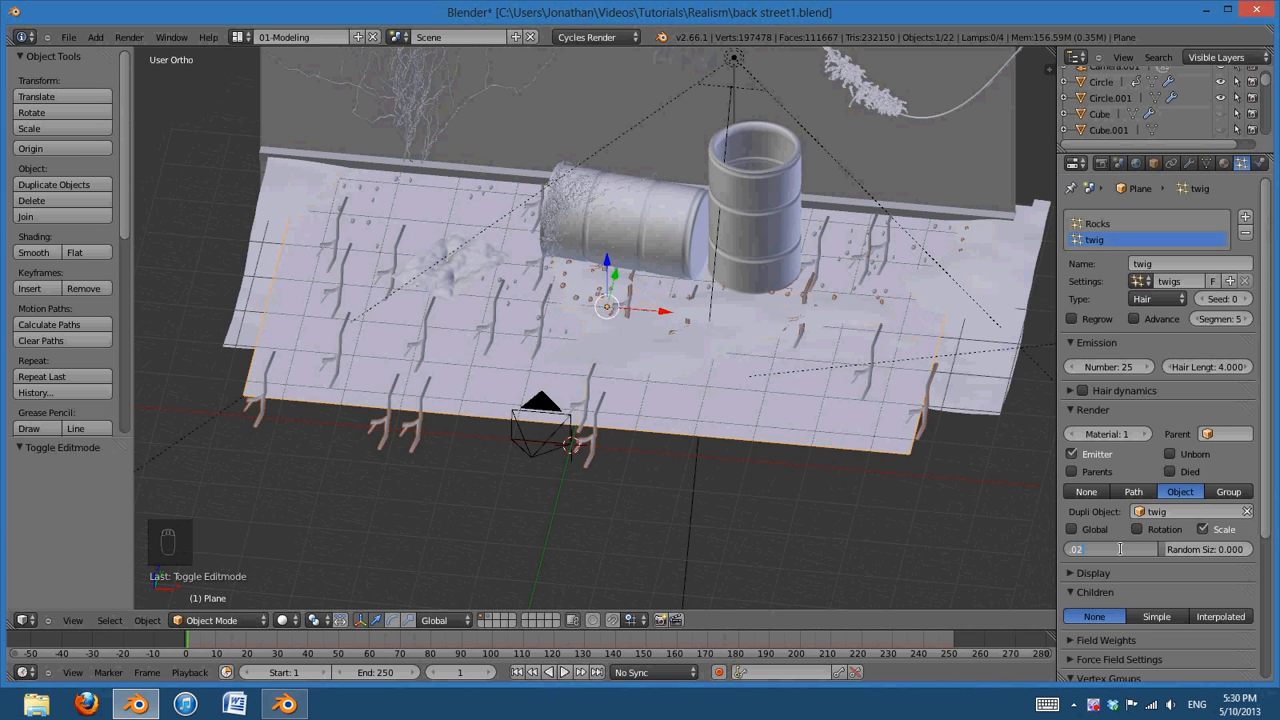
text(.02)
key(Return)
scroll(668, 500, up, 3)
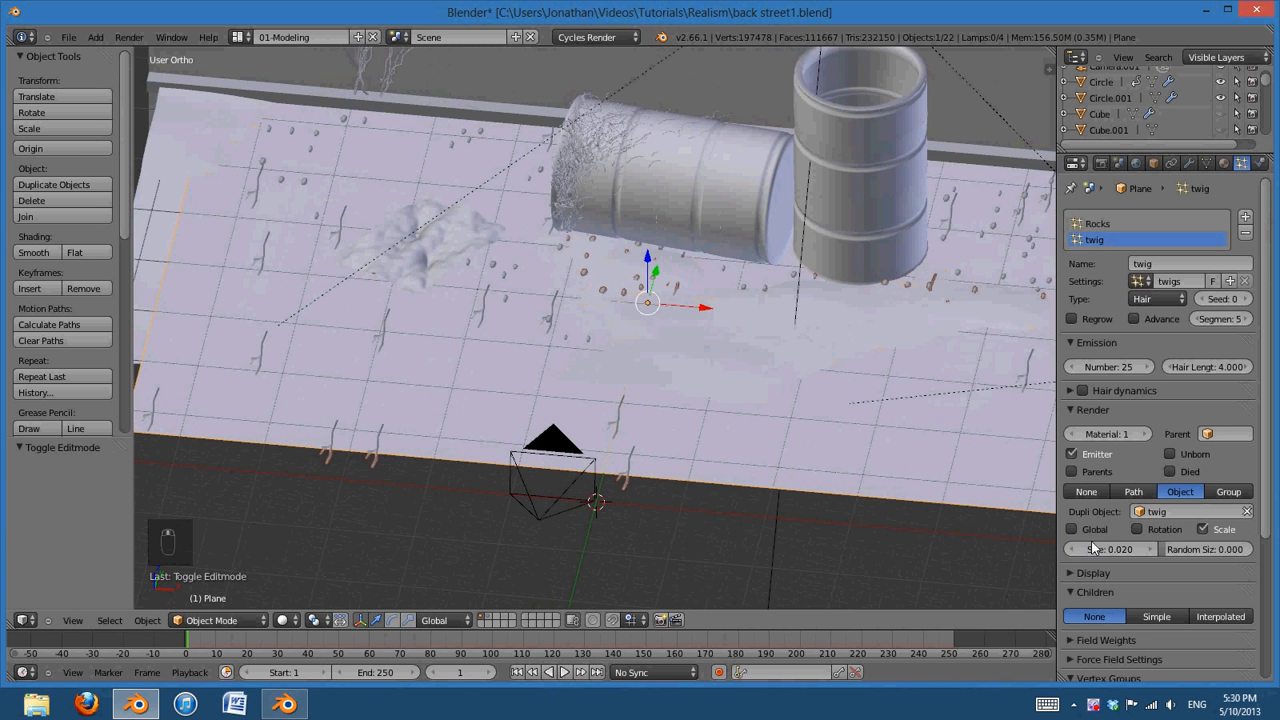
drag(1188, 550, 1215, 555)
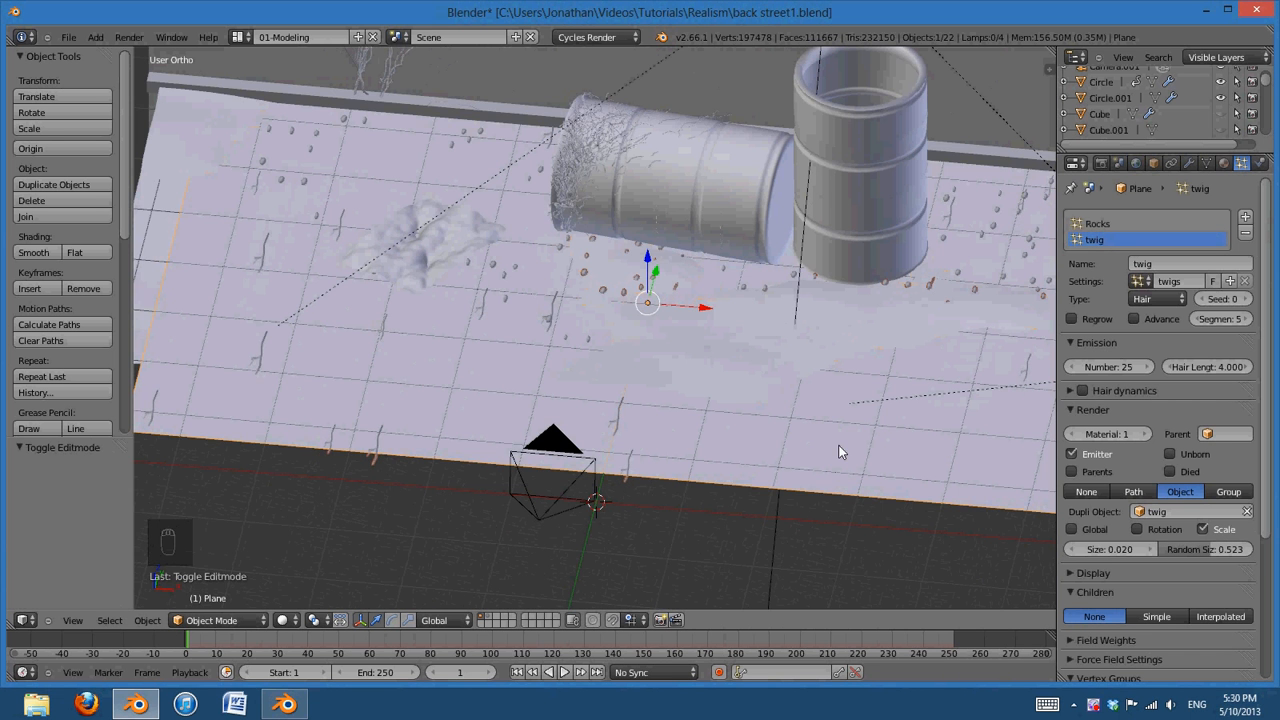
key(KP_0)
shift+middle_drag(733, 430, 818, 377)
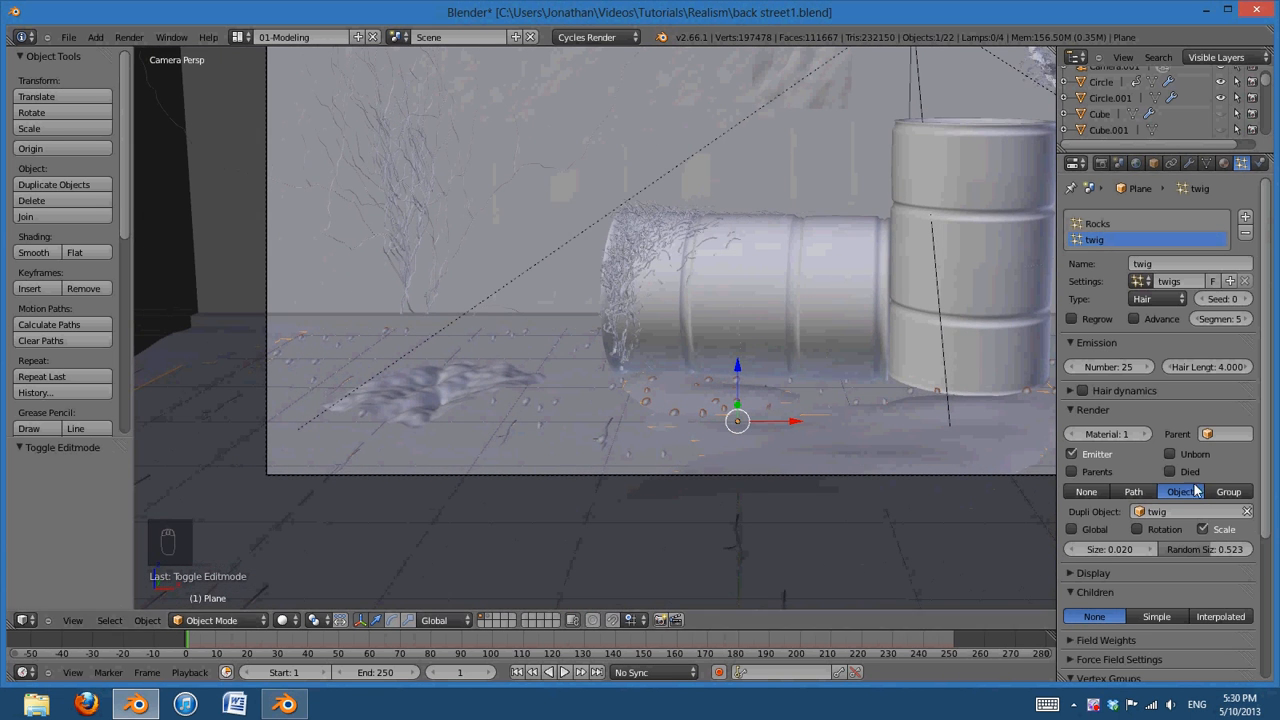
Turn on the advanced options for the twig particle system and enable its Rotation settings
click(1074, 588)
scroll(1110, 575, down, 2)
click(1111, 555)
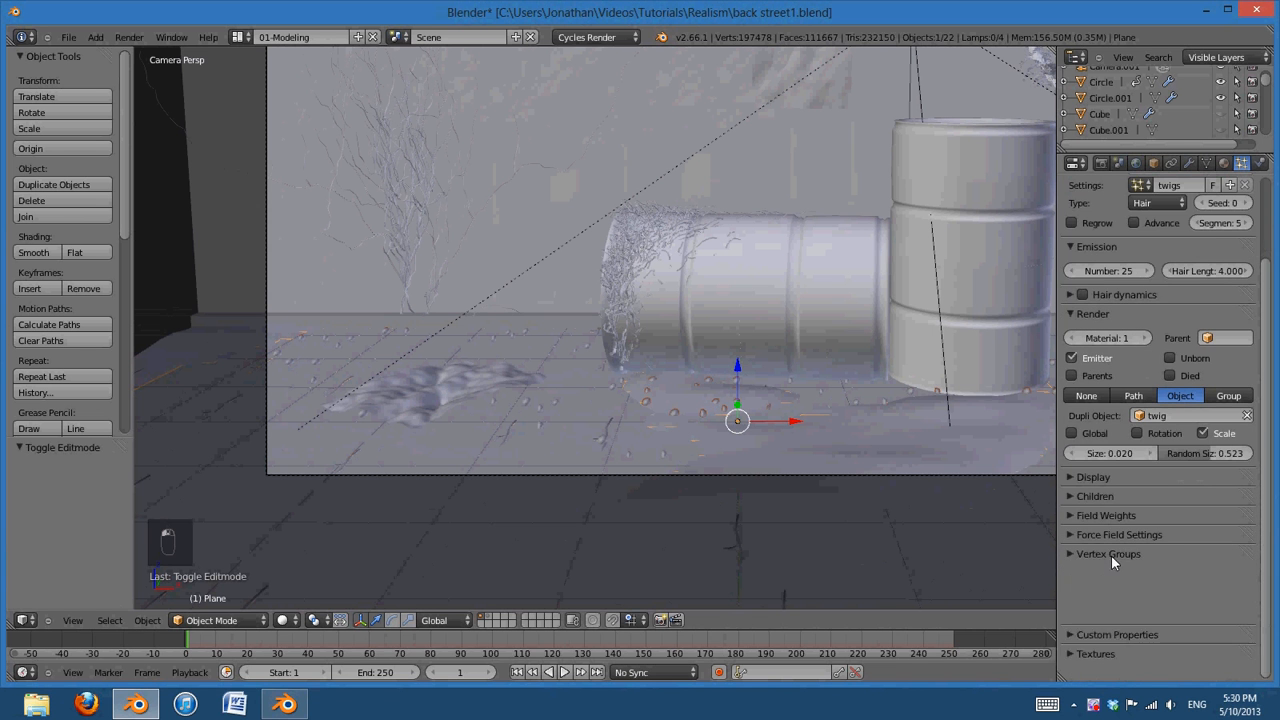
scroll(1188, 620, up, 2)
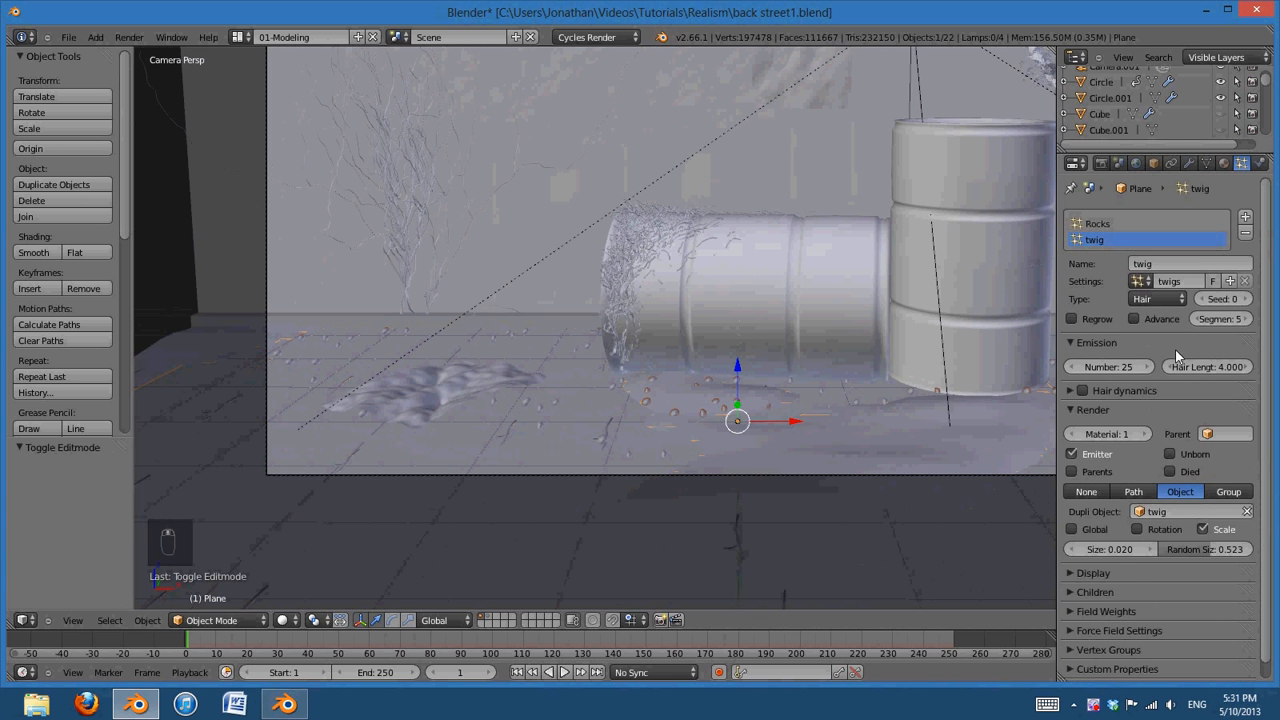
click(1134, 319)
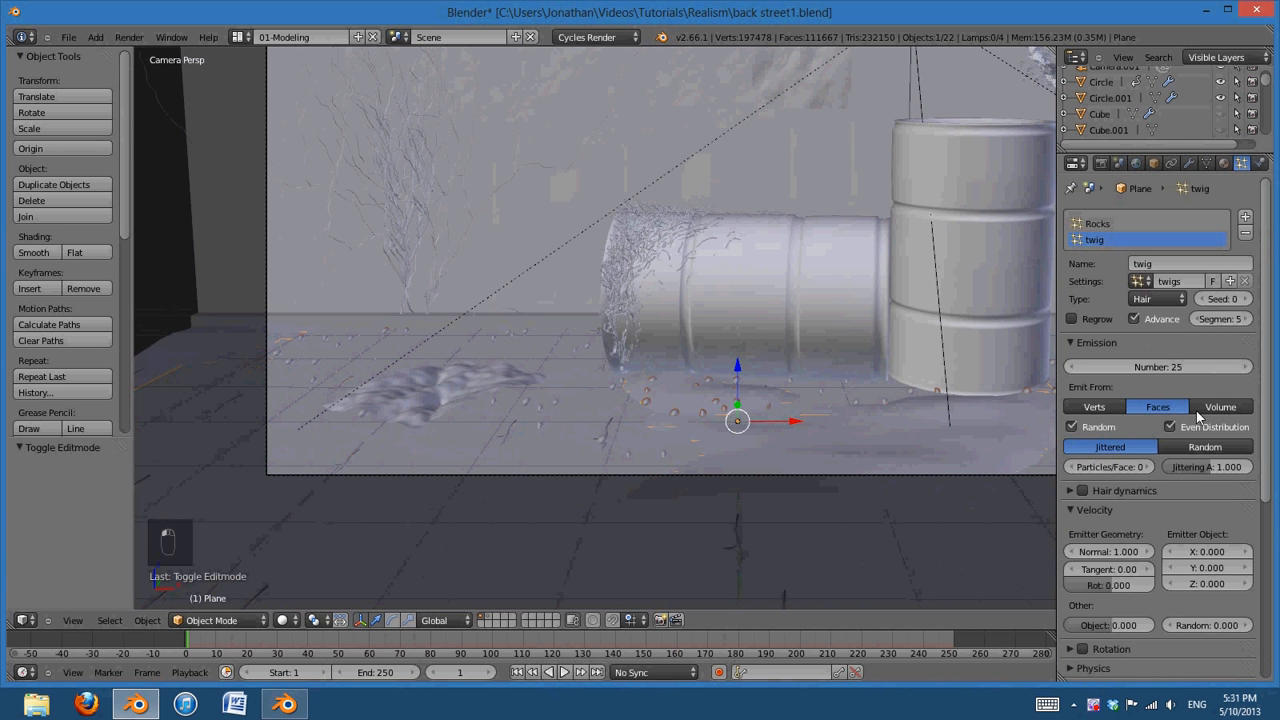
click(1084, 341)
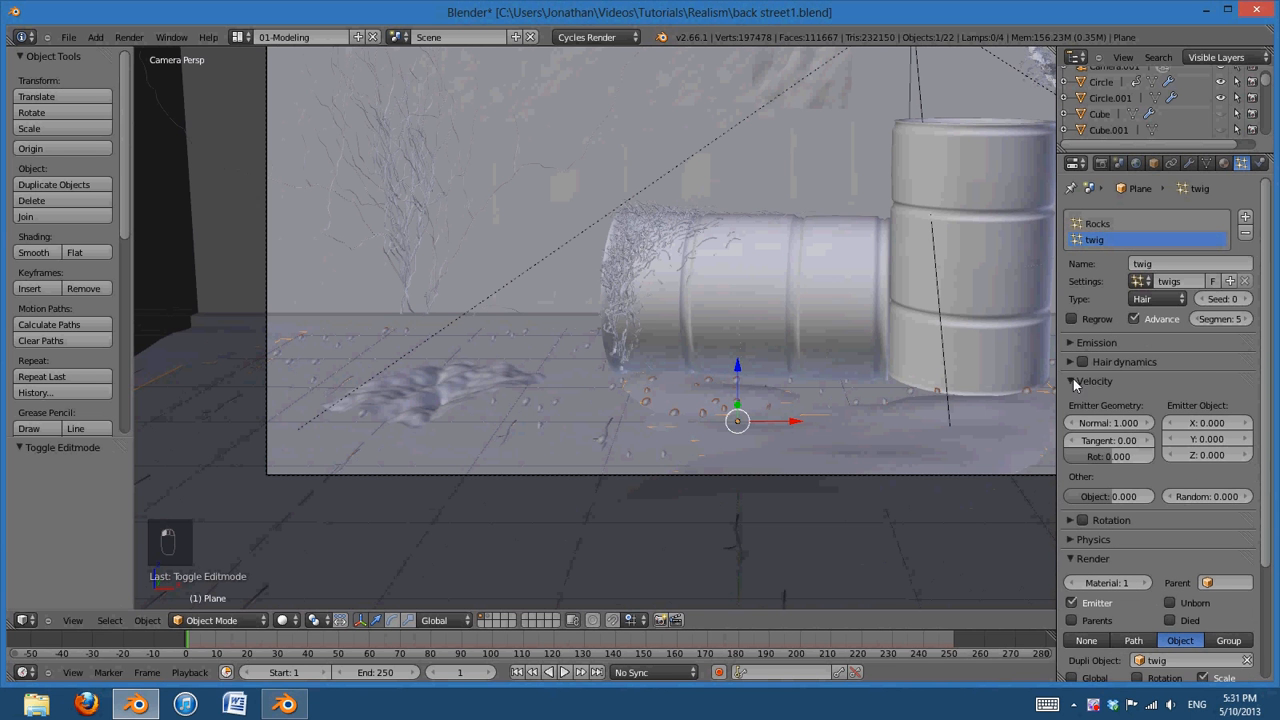
key(KP_0)
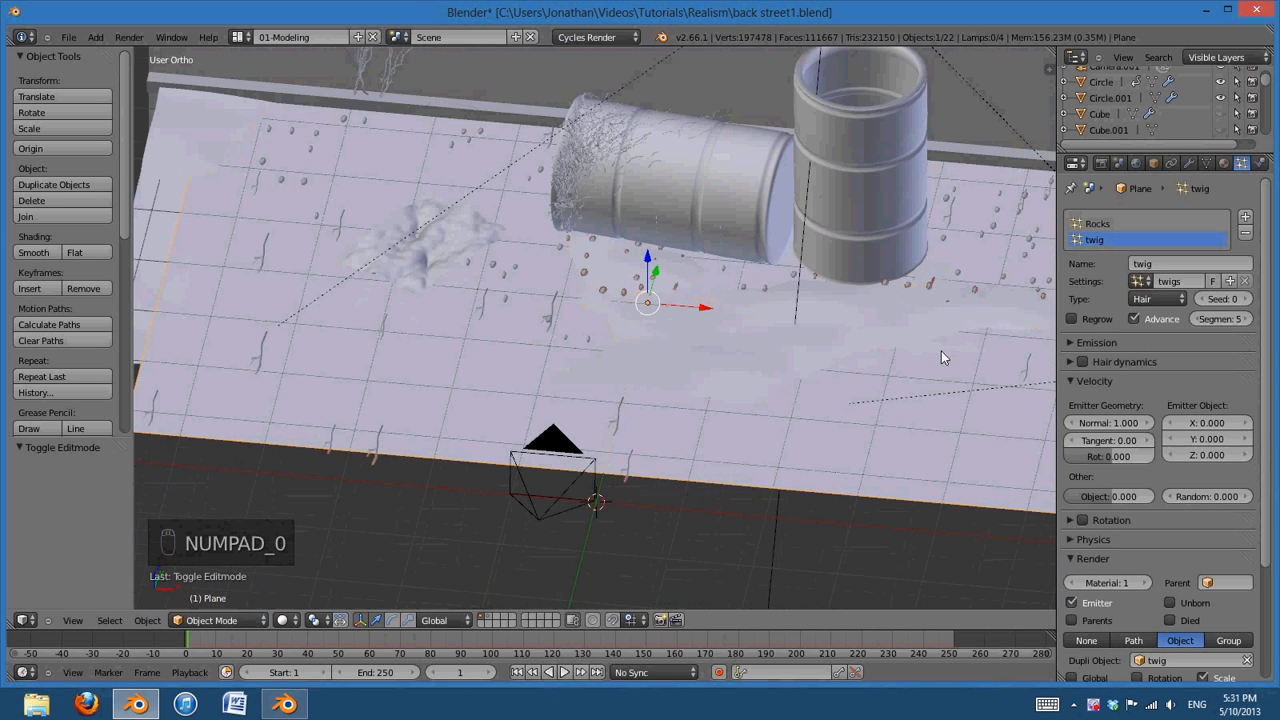
click(1074, 380)
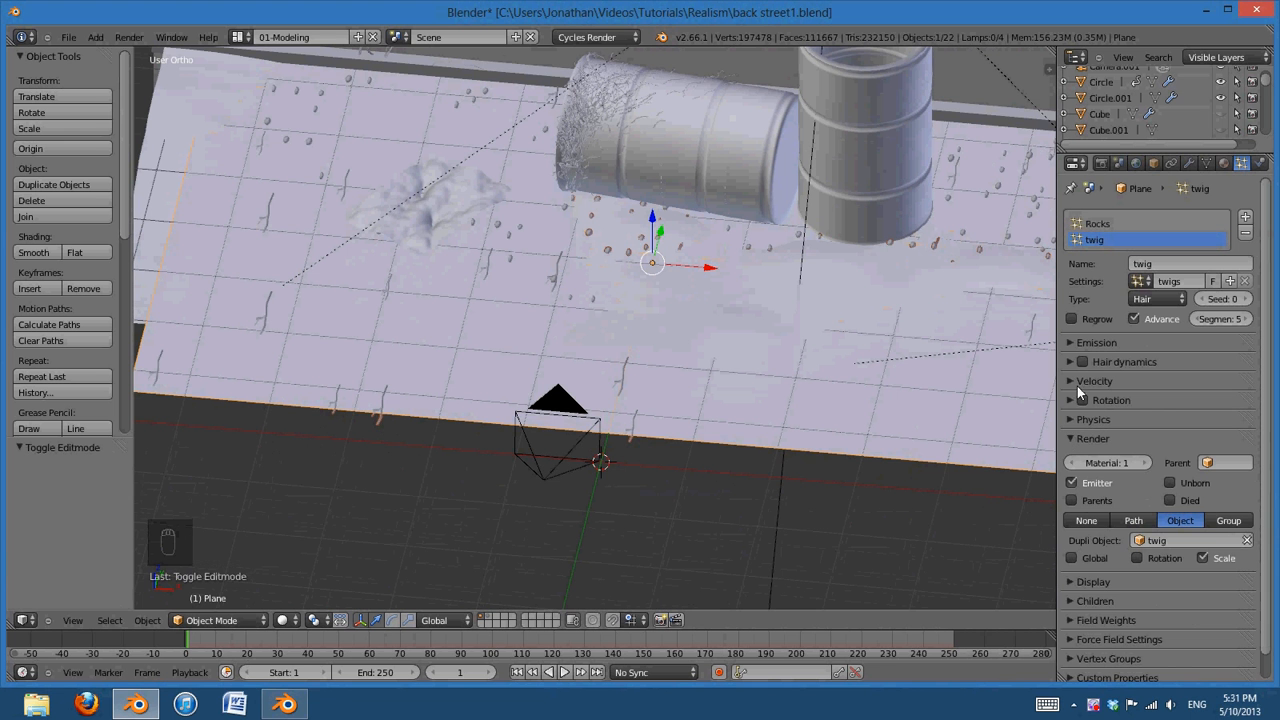
click(1069, 400)
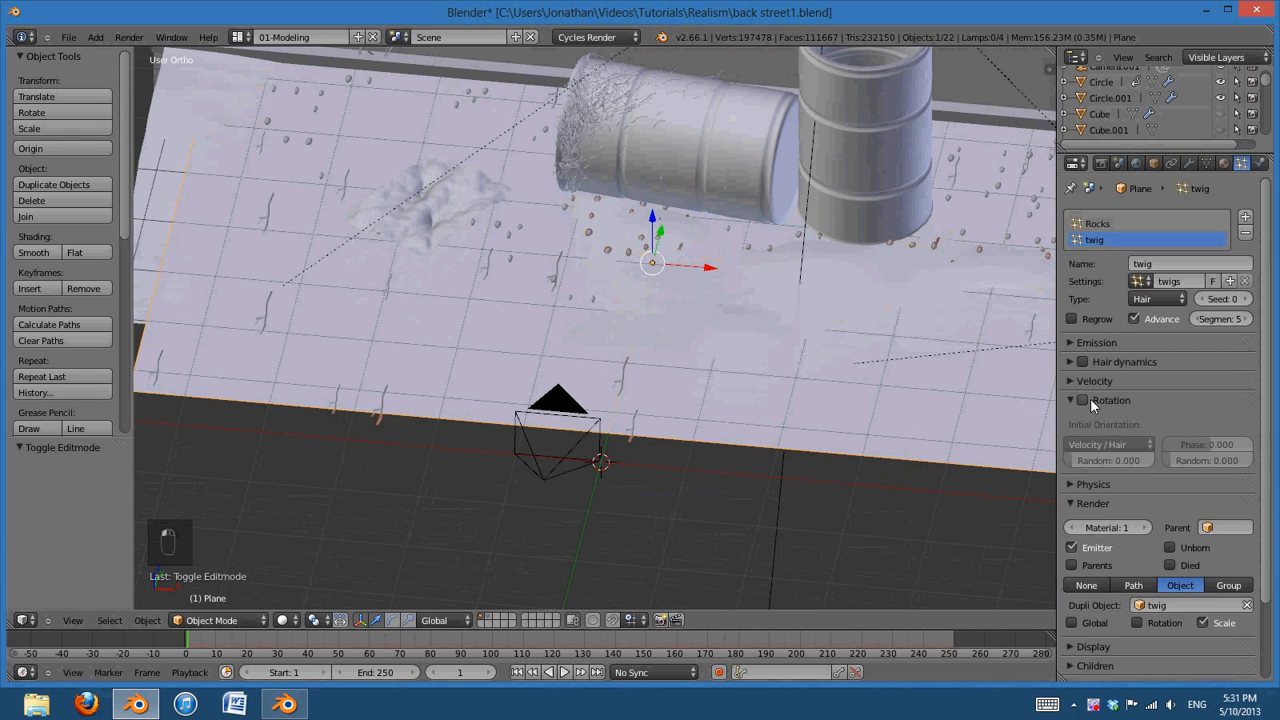
click(1086, 400)
Set the twig particles' rotation phase to -0.305 and the random phase to 1.000
middle_drag(853, 399, 829, 402)
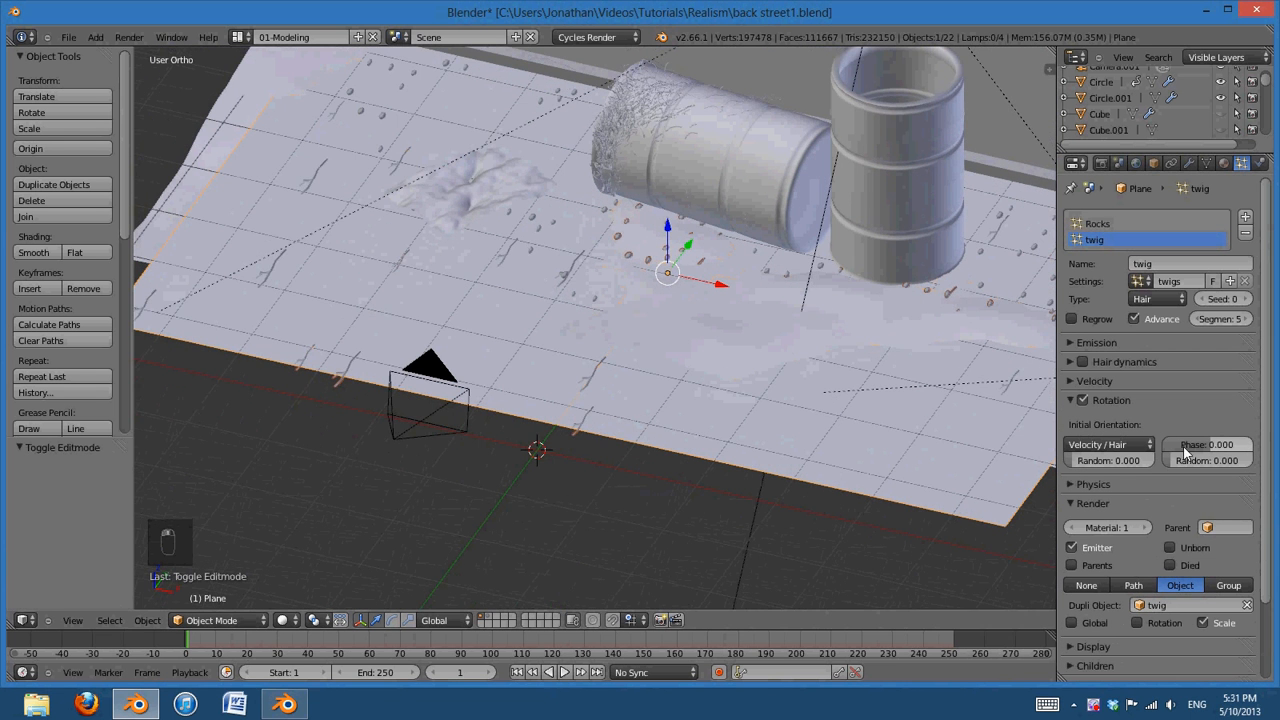
drag(1209, 444, 1275, 460)
middle_drag(804, 367, 766, 371)
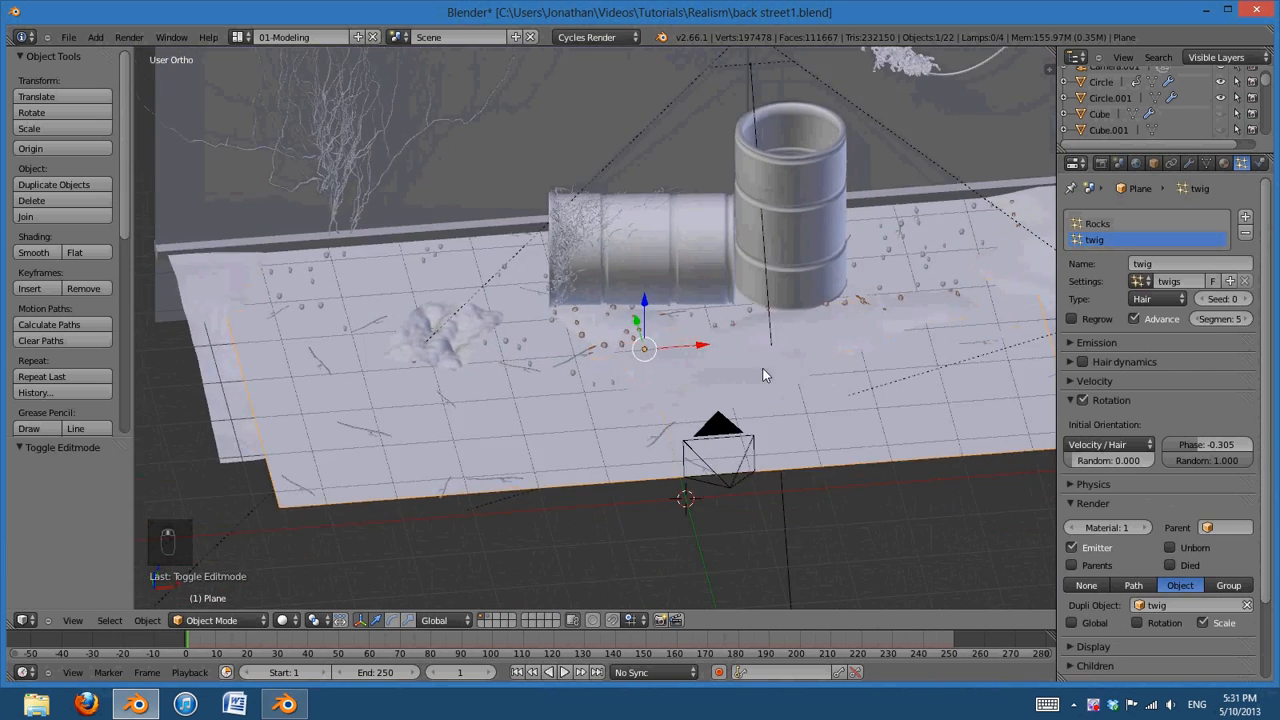
Switch the ground plane to Weight Paint mode and add a vertex group named Twigs
click(214, 620)
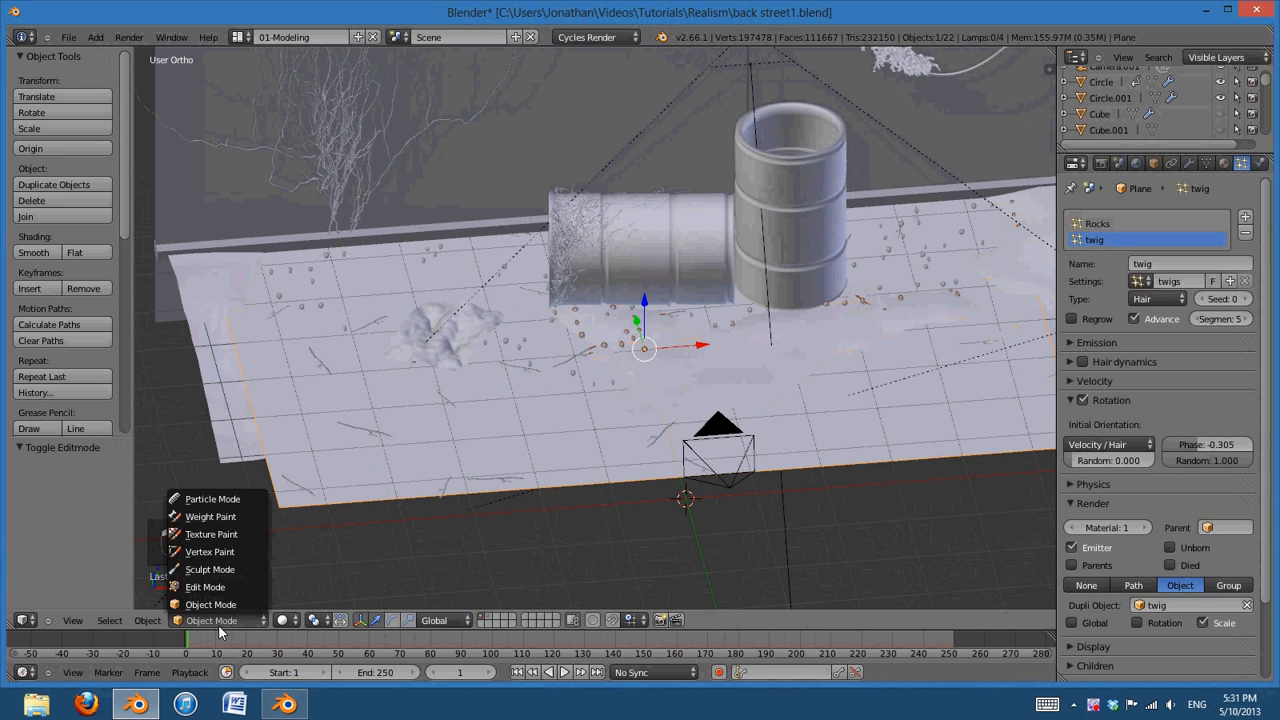
click(214, 517)
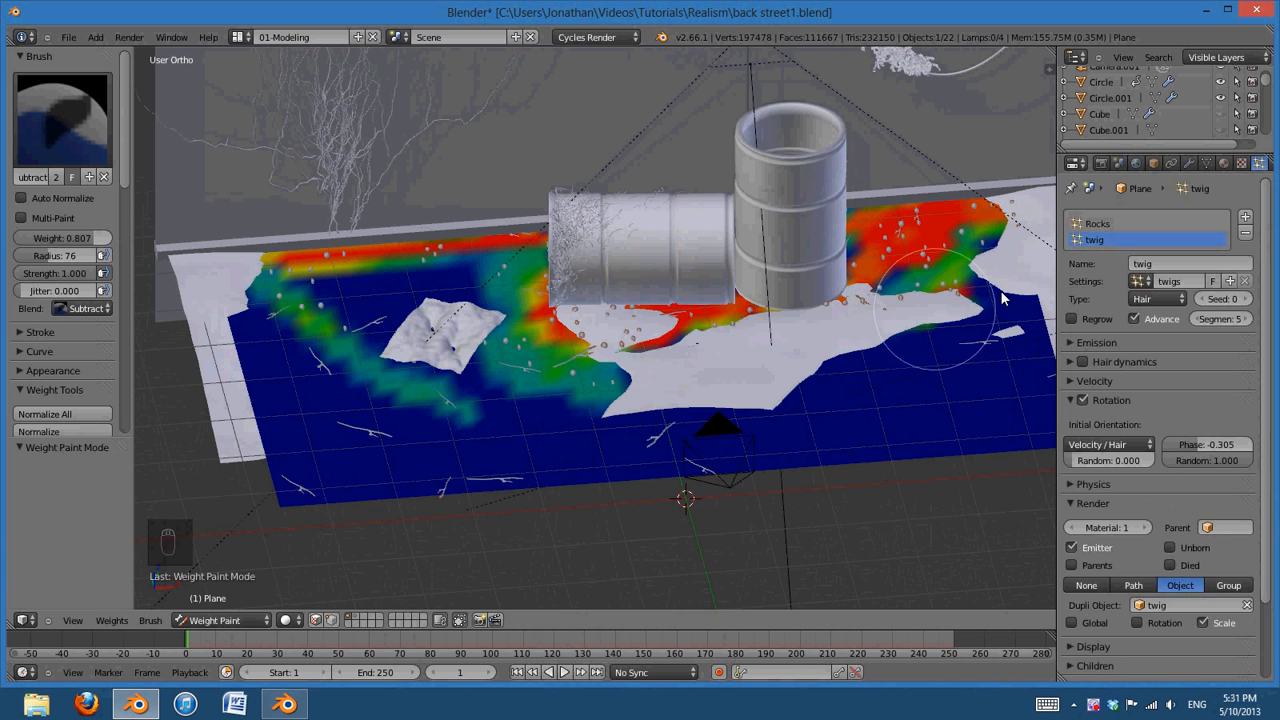
click(1206, 163)
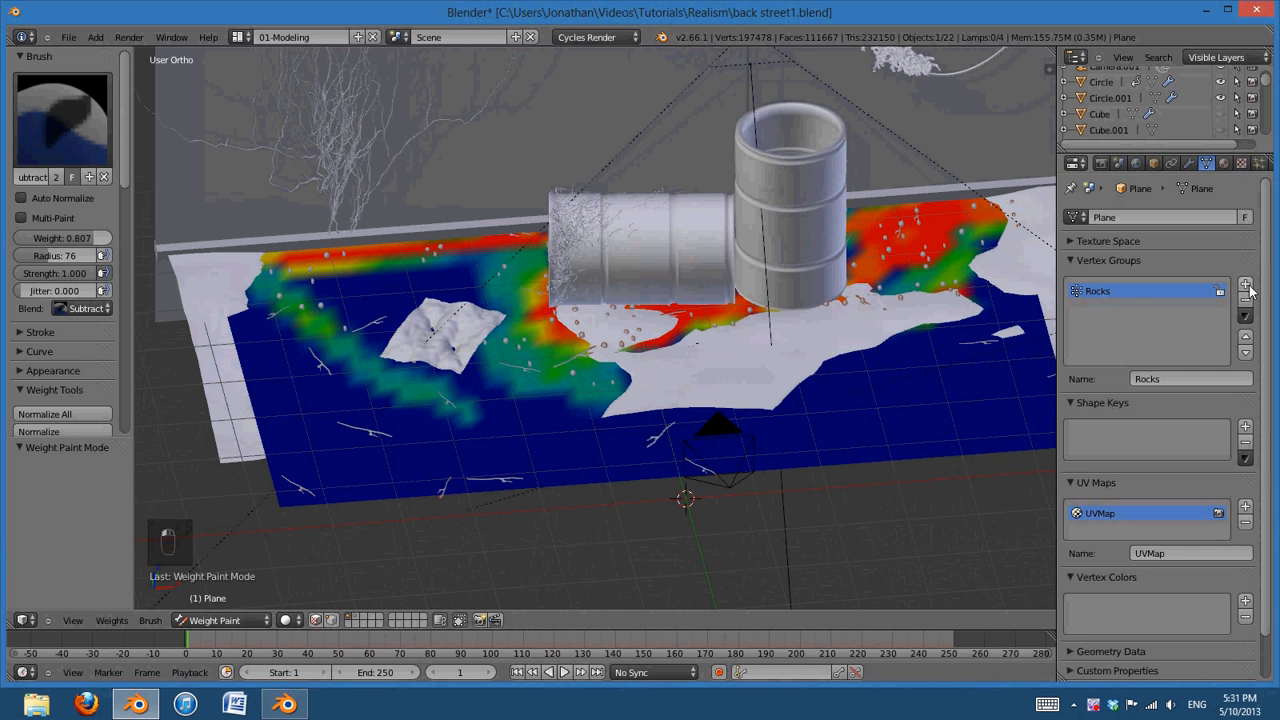
click(1245, 284)
click(1165, 379)
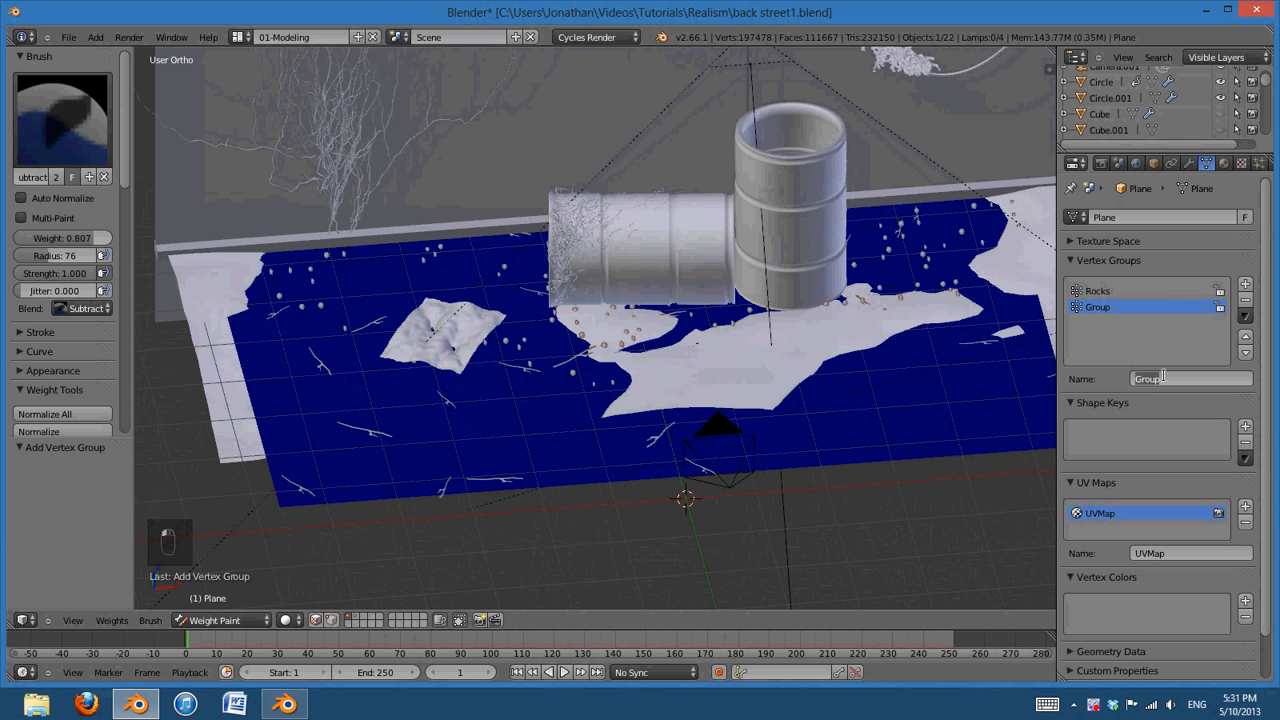
key(Return)
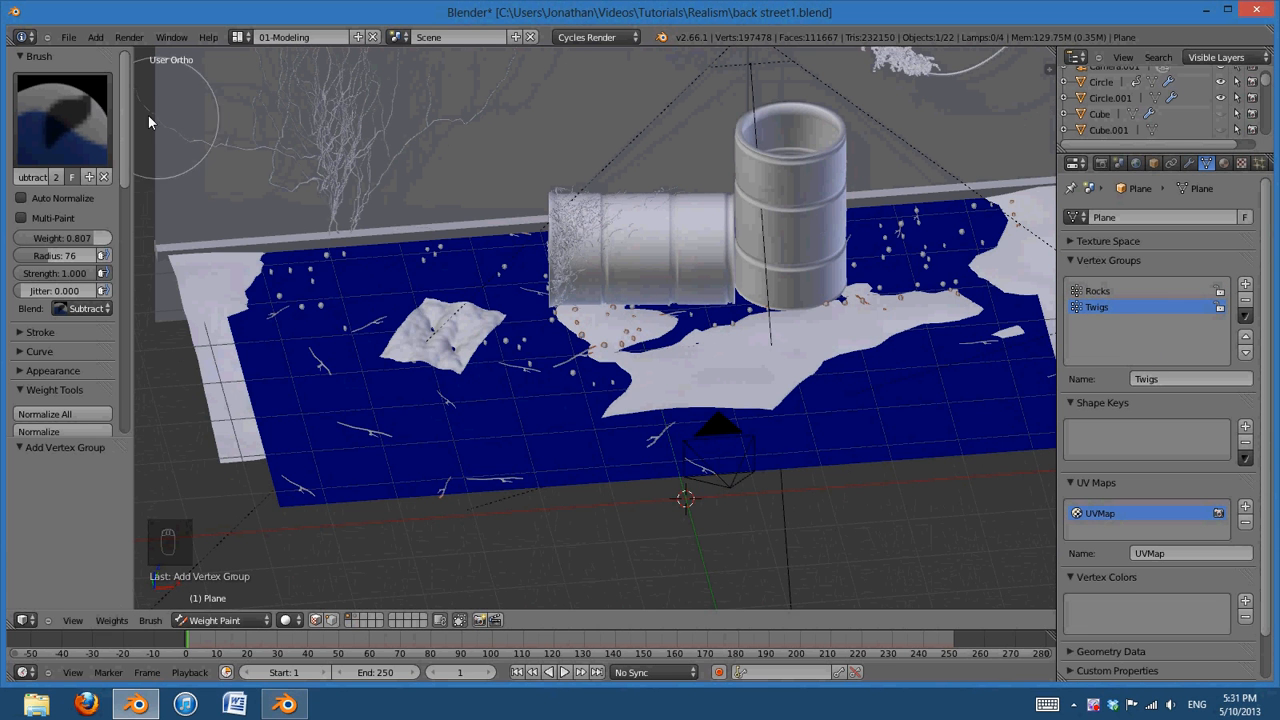
Choose the Add brush for weight painting and set its strength to 1.000
click(61, 118)
click(43, 209)
middle_drag(648, 408, 636, 409)
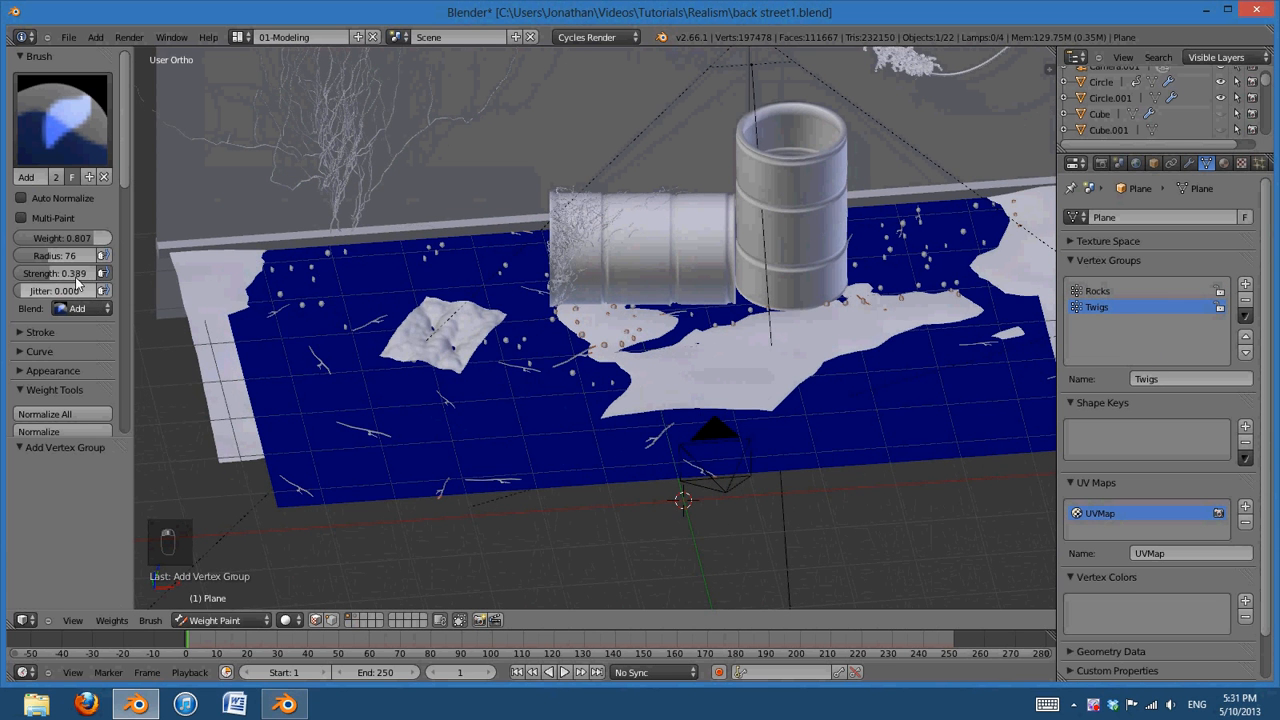
drag(86, 274, 189, 275)
Paint Twigs weight on the ground in front of the fallen barrel, working from the camera view
middle_drag(672, 387, 680, 400)
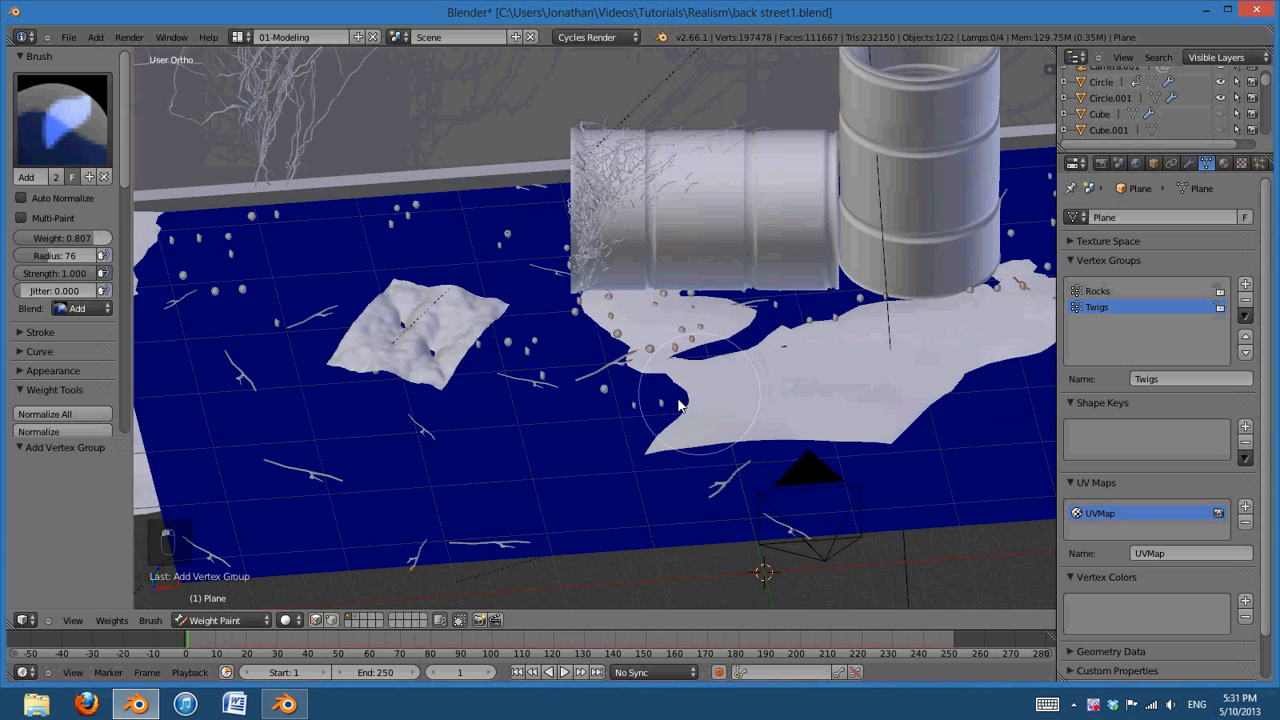
key(KP_0)
mouse_move(955, 390)
mouse_down()
mouse_move(933, 417)
mouse_move(758, 409)
mouse_move(914, 386)
mouse_move(721, 401)
mouse_up()
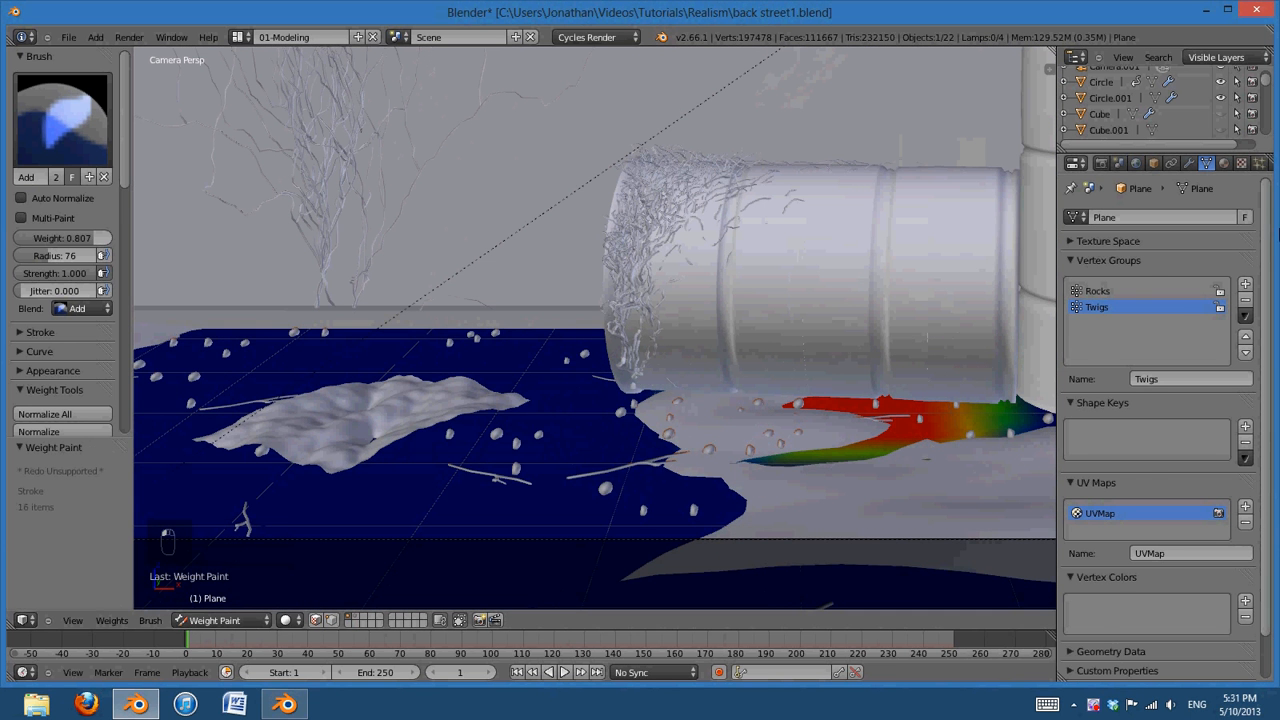
Assign the Twigs vertex group to the density of the twig particle system
click(1258, 165)
scroll(1089, 637, down, 10)
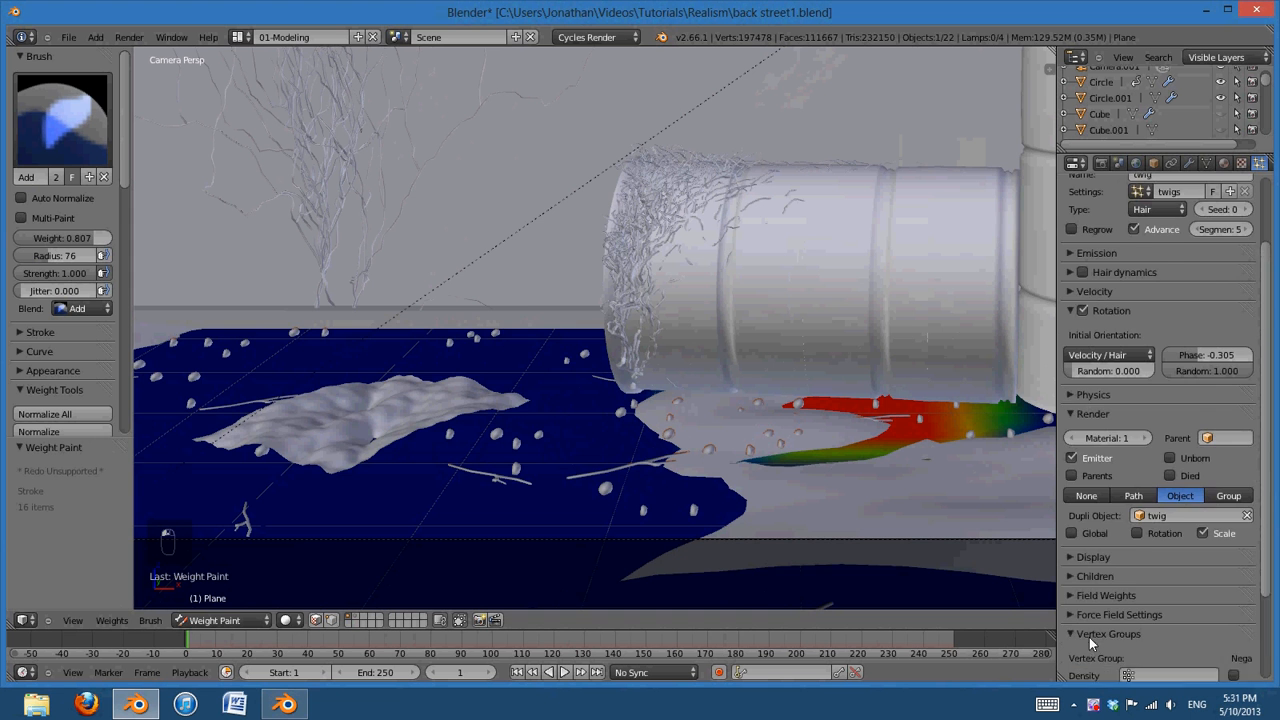
click(1165, 524)
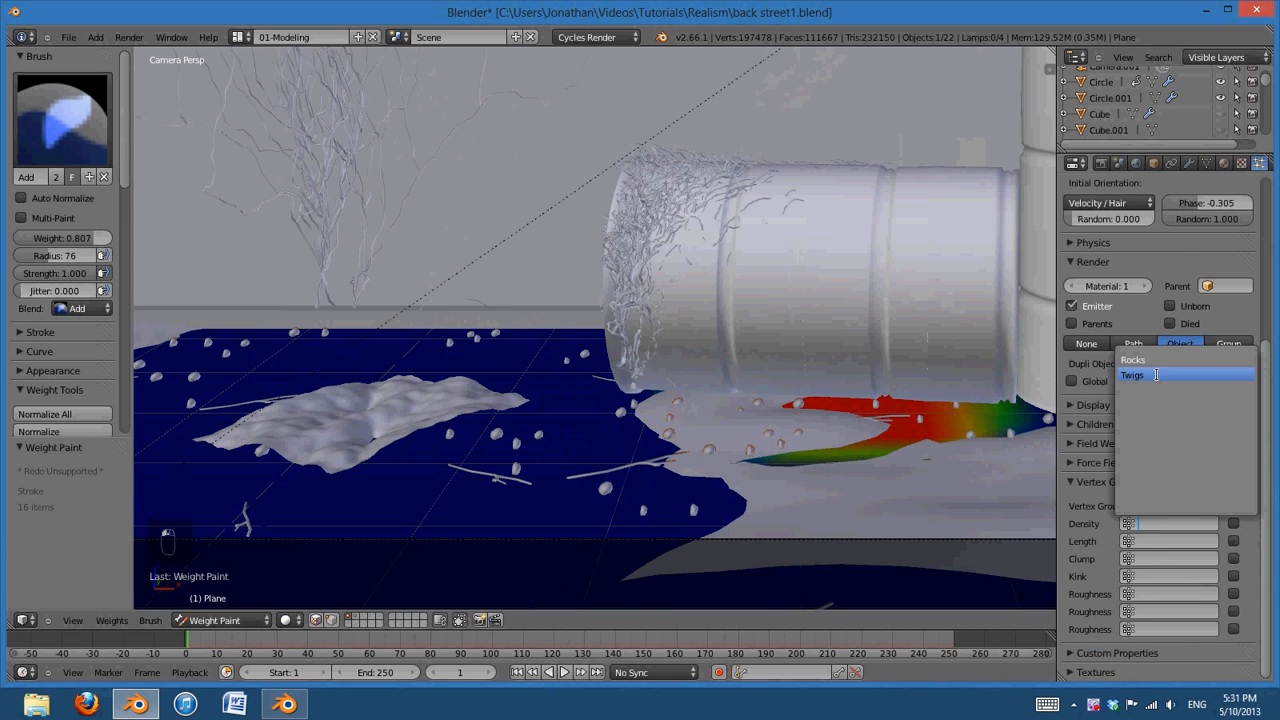
click(1160, 375)
Paint more Twigs weight around the crumpled cloth, beside the upright barrel and along the near edge of the ground
shift+middle_drag(653, 504, 849, 443)
mouse_move(849, 443)
mouse_down()
mouse_move(708, 440)
mouse_move(832, 354)
mouse_move(771, 302)
mouse_move(617, 289)
mouse_move(574, 306)
mouse_up()
shift+middle_drag(944, 366, 326, 363)
shift+middle_drag(920, 330, 362, 339)
mouse_move(577, 308)
mouse_down()
mouse_move(674, 299)
mouse_move(744, 346)
mouse_move(728, 471)
mouse_move(571, 457)
mouse_move(594, 480)
mouse_up()
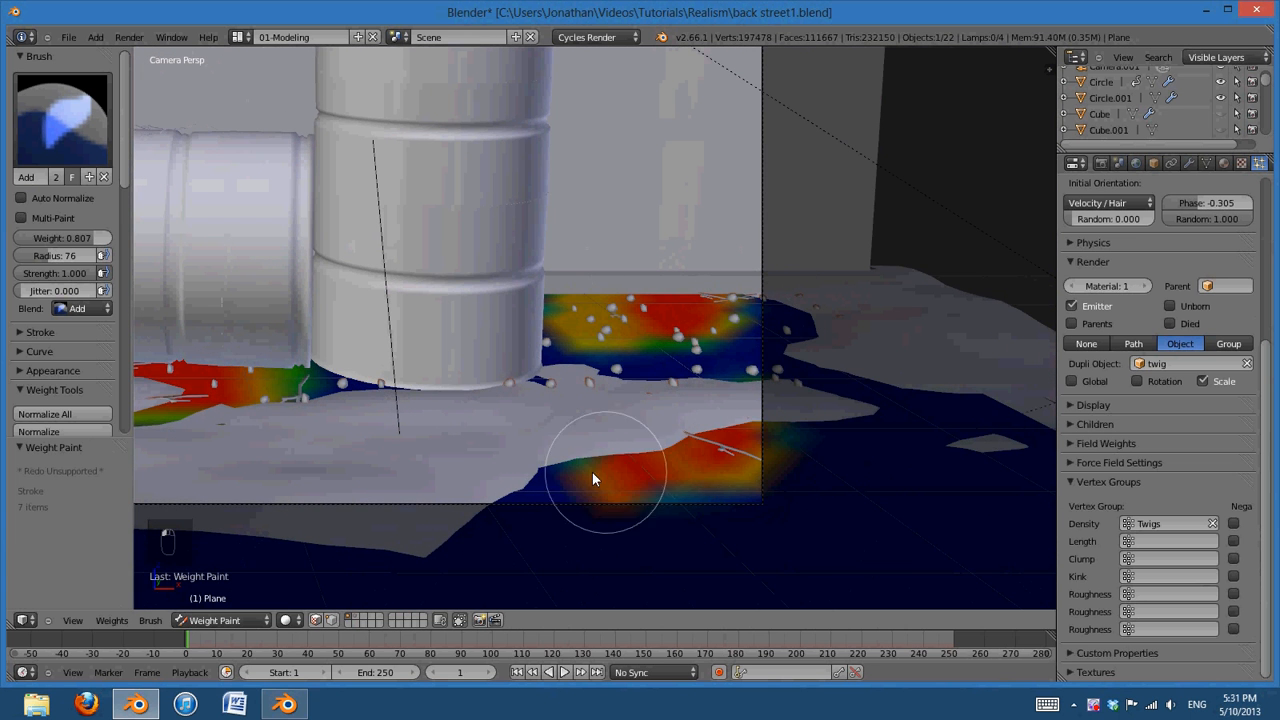
shift+middle_drag(594, 480, 1258, 414)
shift+middle_drag(400, 411, 680, 422)
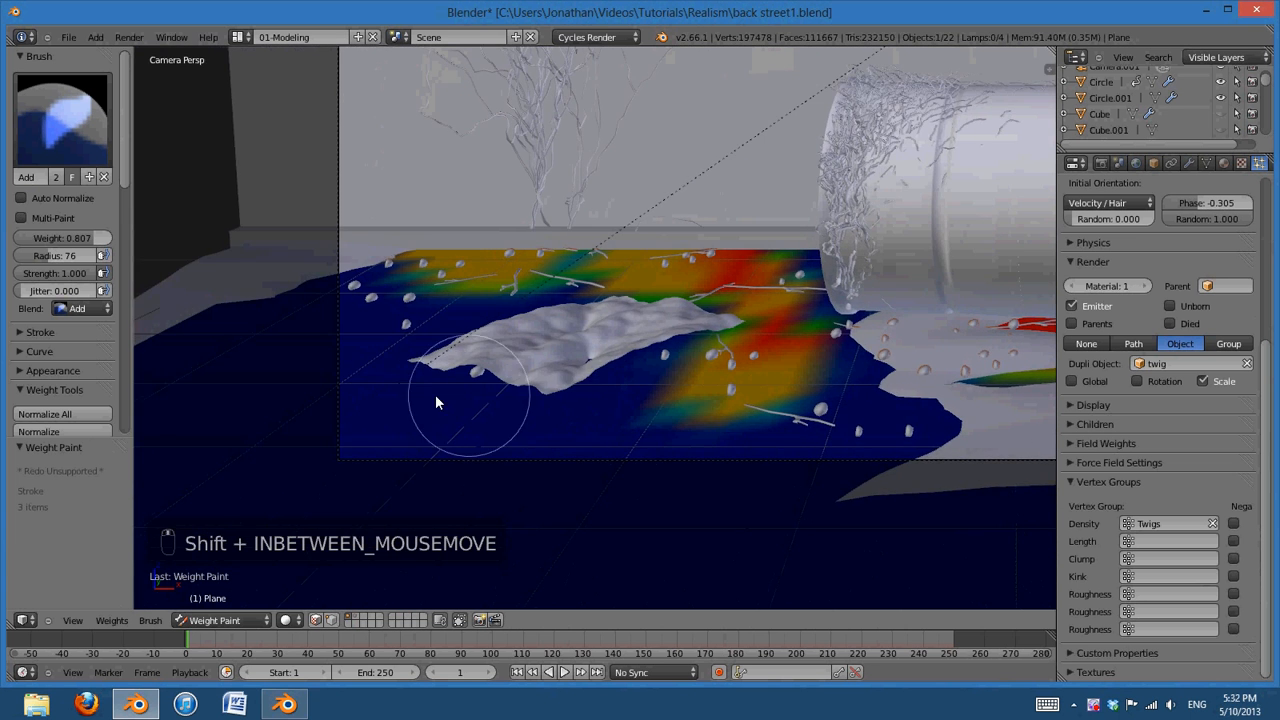
drag(435, 394, 330, 368)
shift+middle_drag(461, 333, 216, 385)
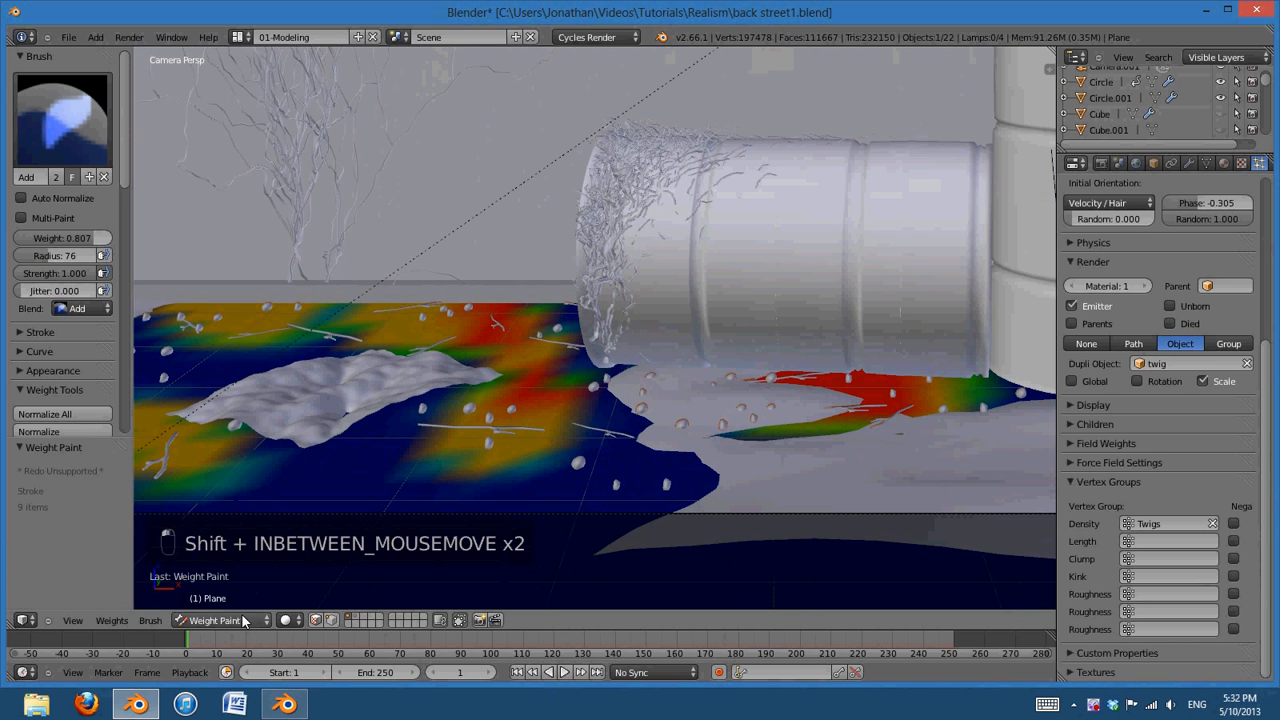
Return to Object Mode and check the twig distribution around the barrels through the camera
click(242, 617)
click(251, 605)
scroll(800, 452, down, 2)
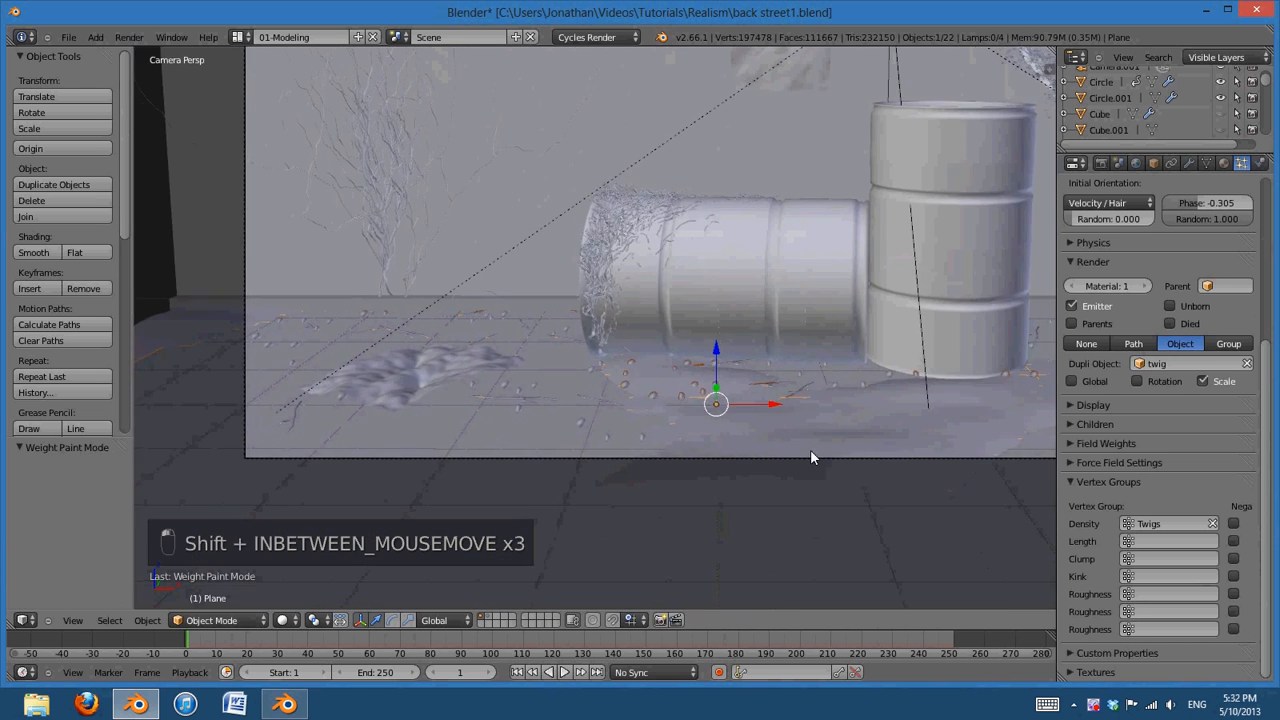
scroll(740, 476, up, 4)
shift+middle_drag(666, 503, 484, 490)
scroll(811, 420, down, 3)
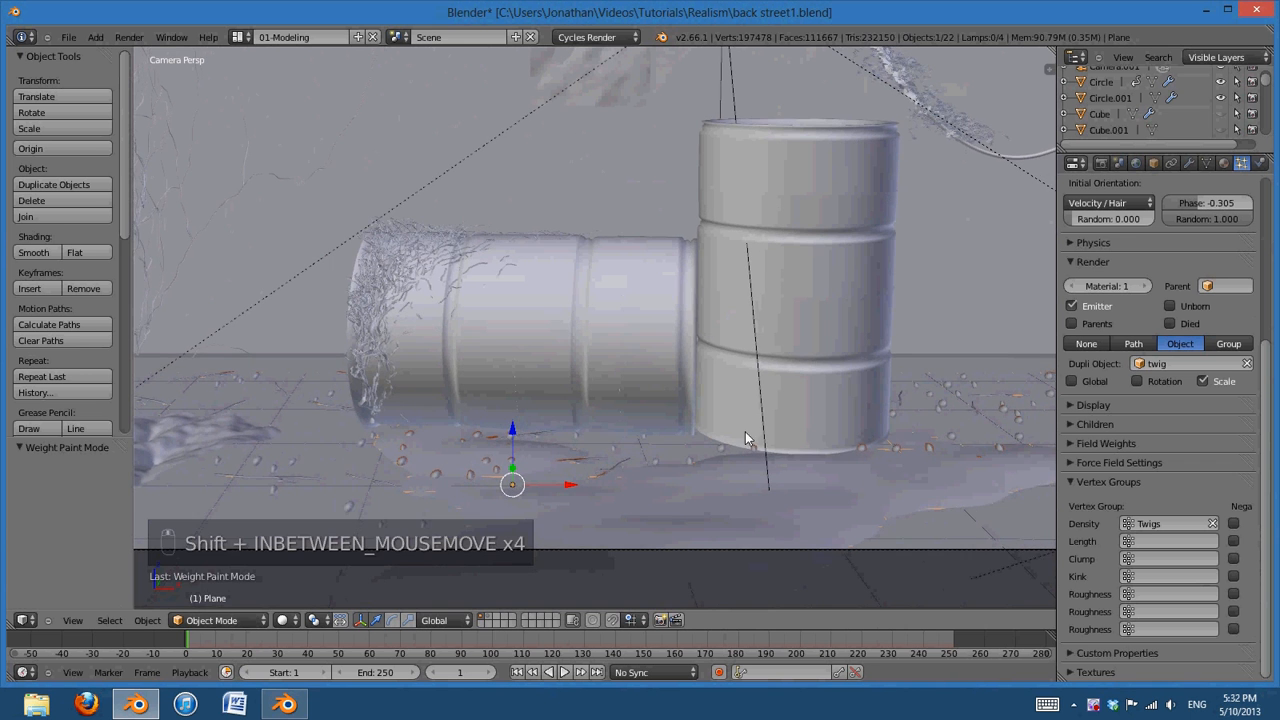
Look at the layer with the source twig model, return to the main scene layer, and examine the scattered twigs through the camera
click(494, 621)
key(KP_0)
middle_drag(733, 477, 886, 396)
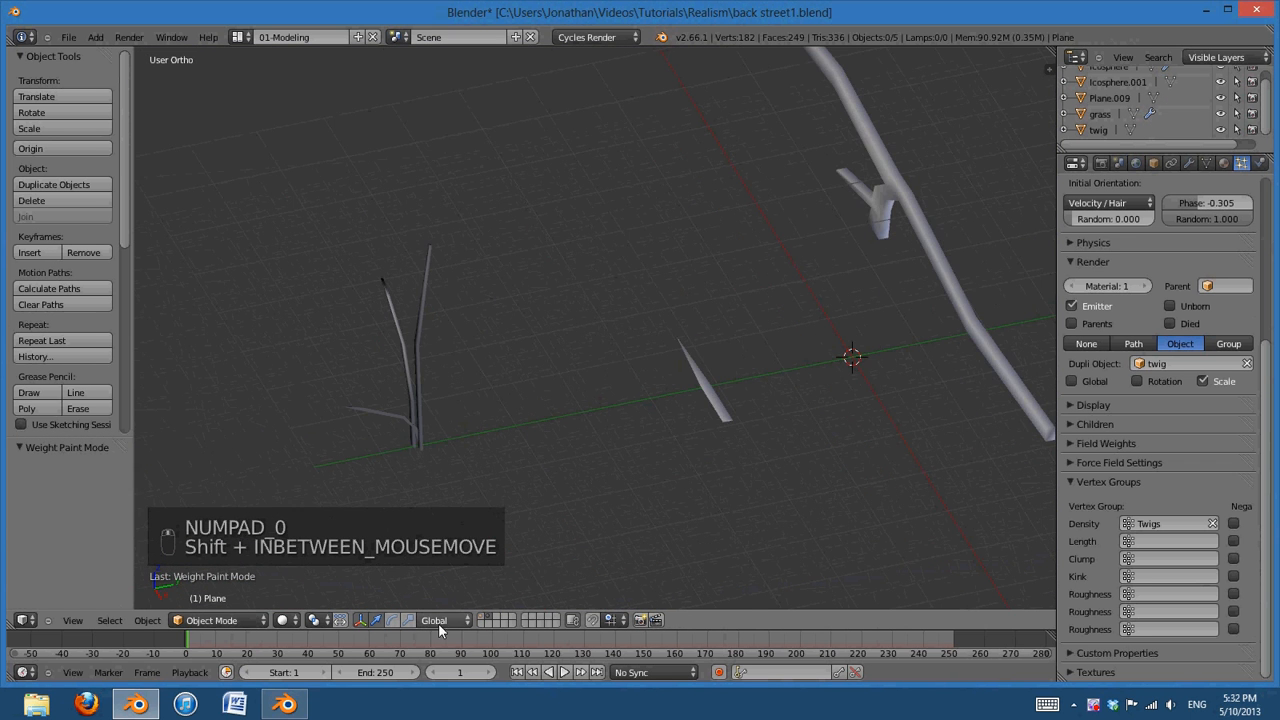
click(484, 618)
key(KP_0)
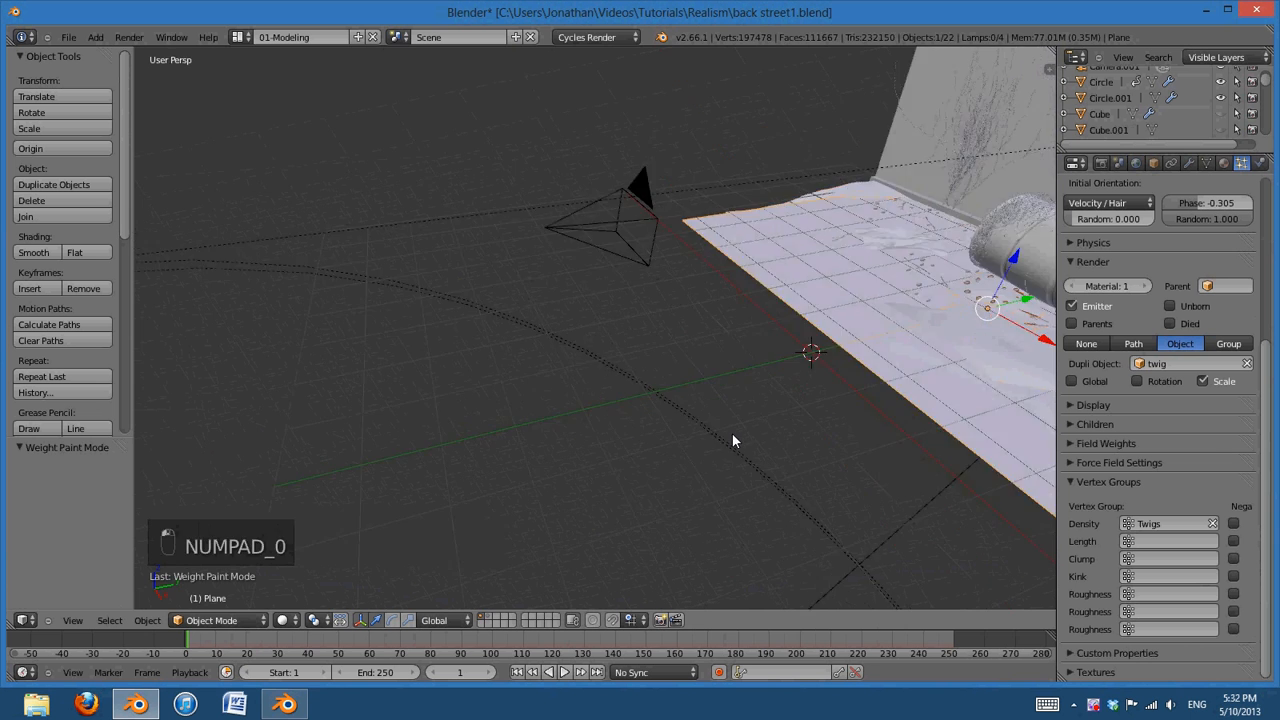
shift+middle_drag(726, 434, 1030, 430)
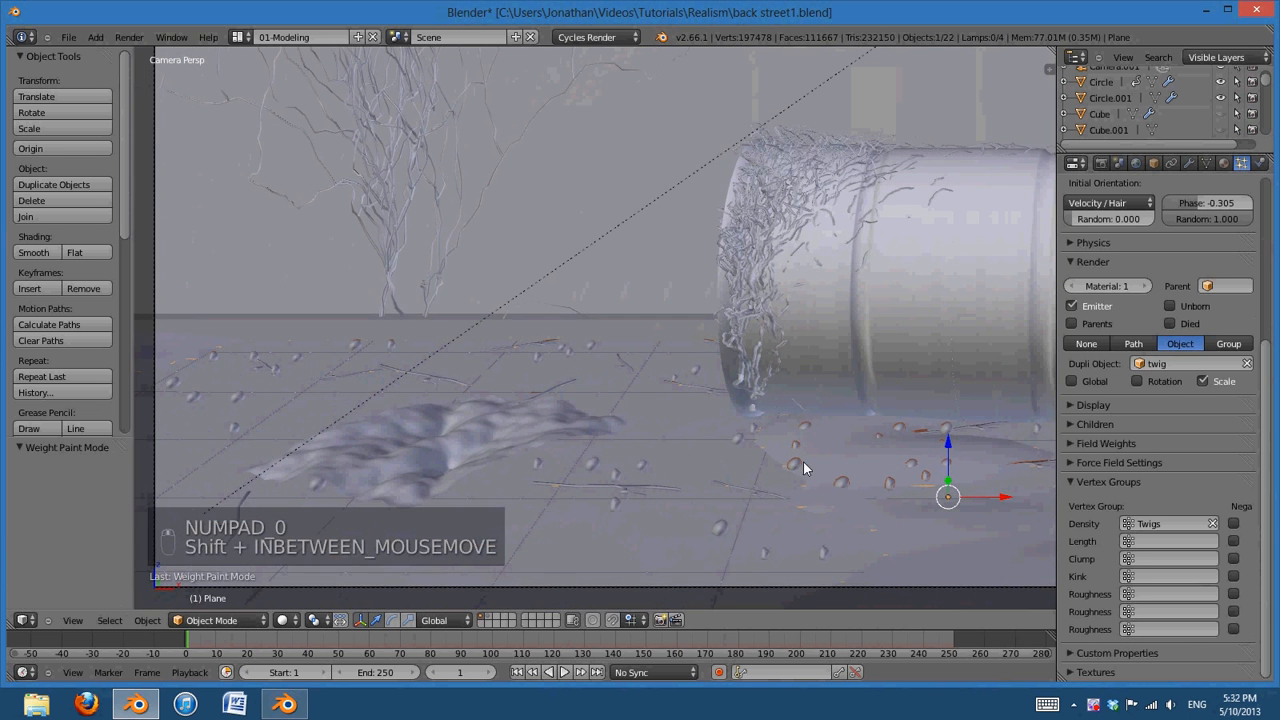
shift+middle_drag(807, 464, 867, 445)
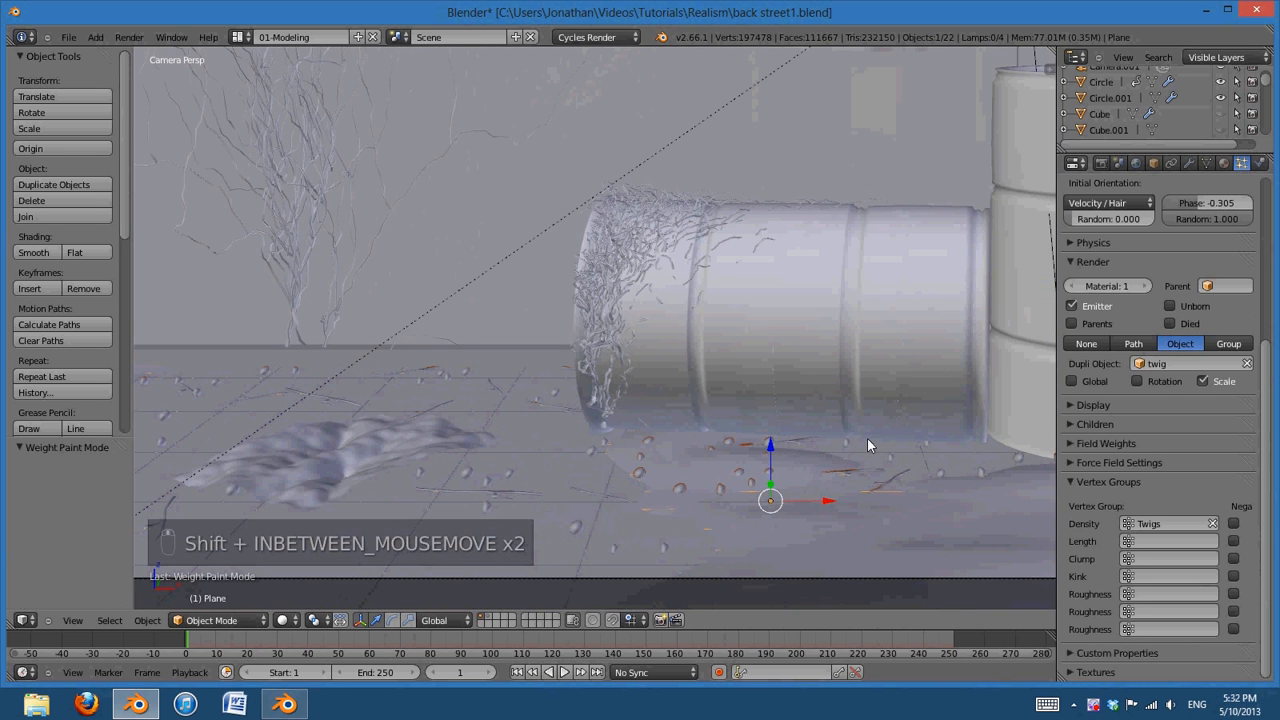
right_click(498, 494)
right_click(496, 494)
Set the twig particles' size to 0.030 and their random size to 0.180
scroll(1128, 340, up, 3)
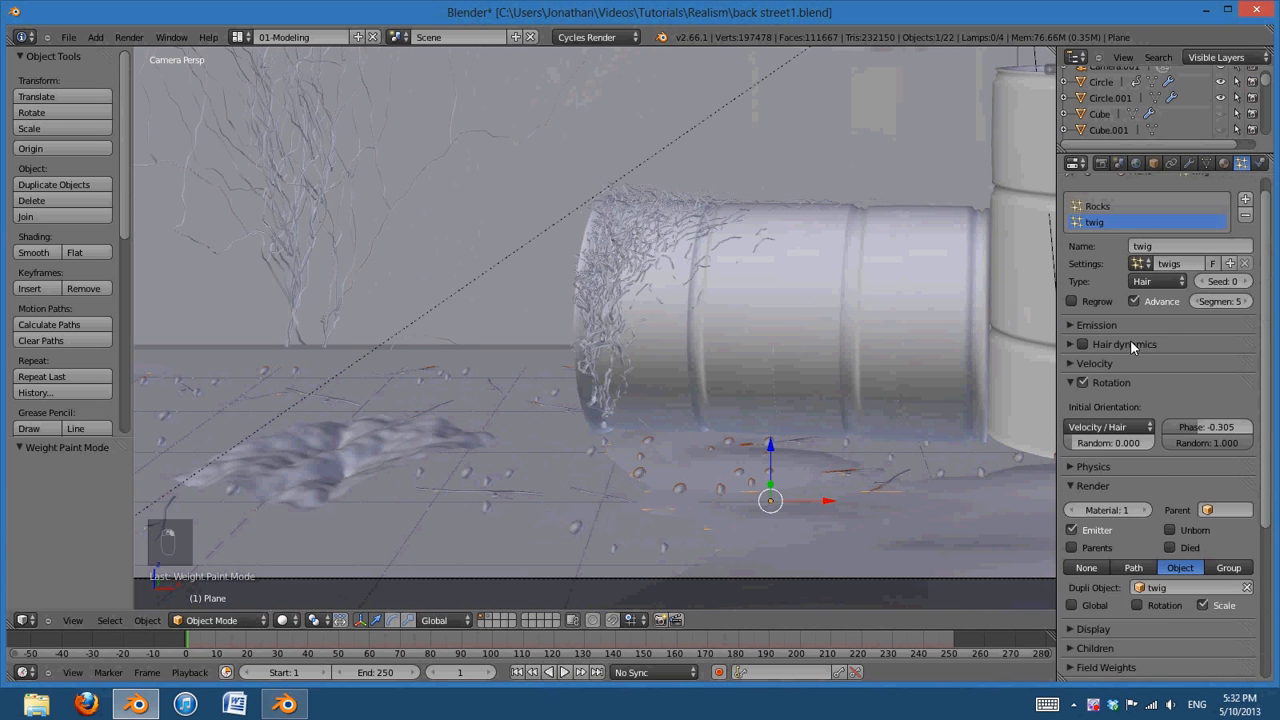
scroll(1181, 433, down, 3)
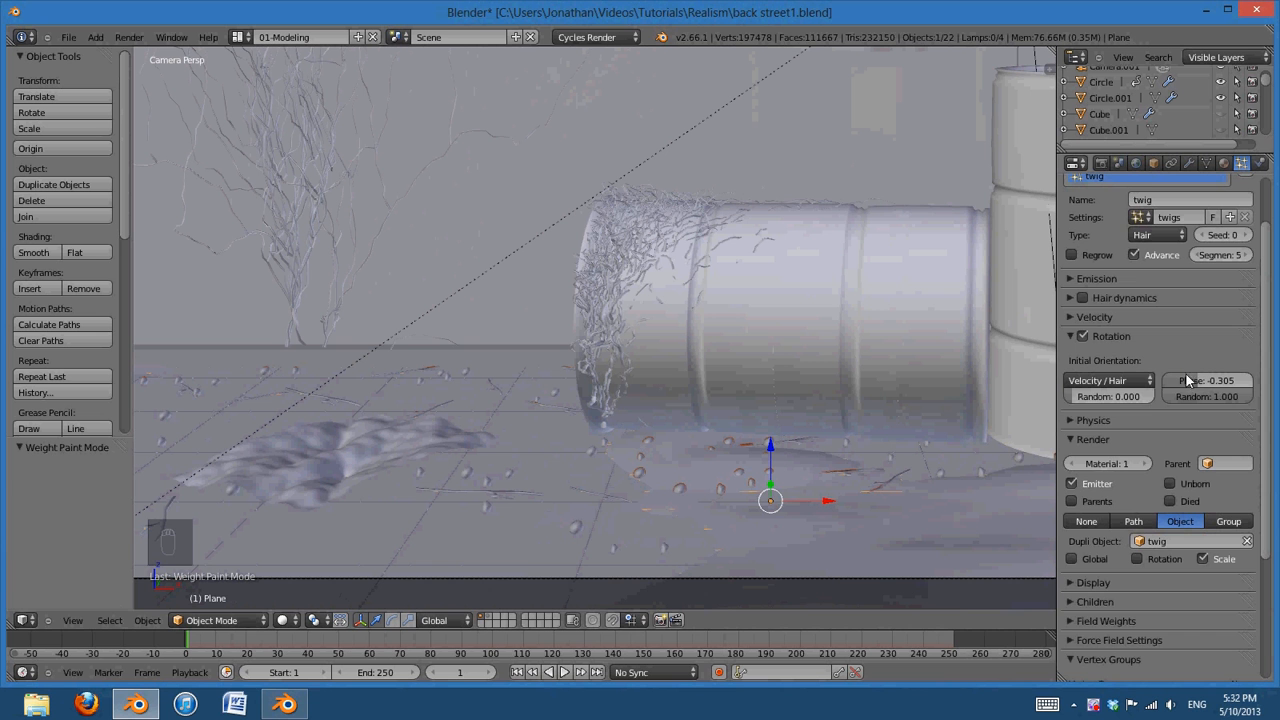
click(1063, 337)
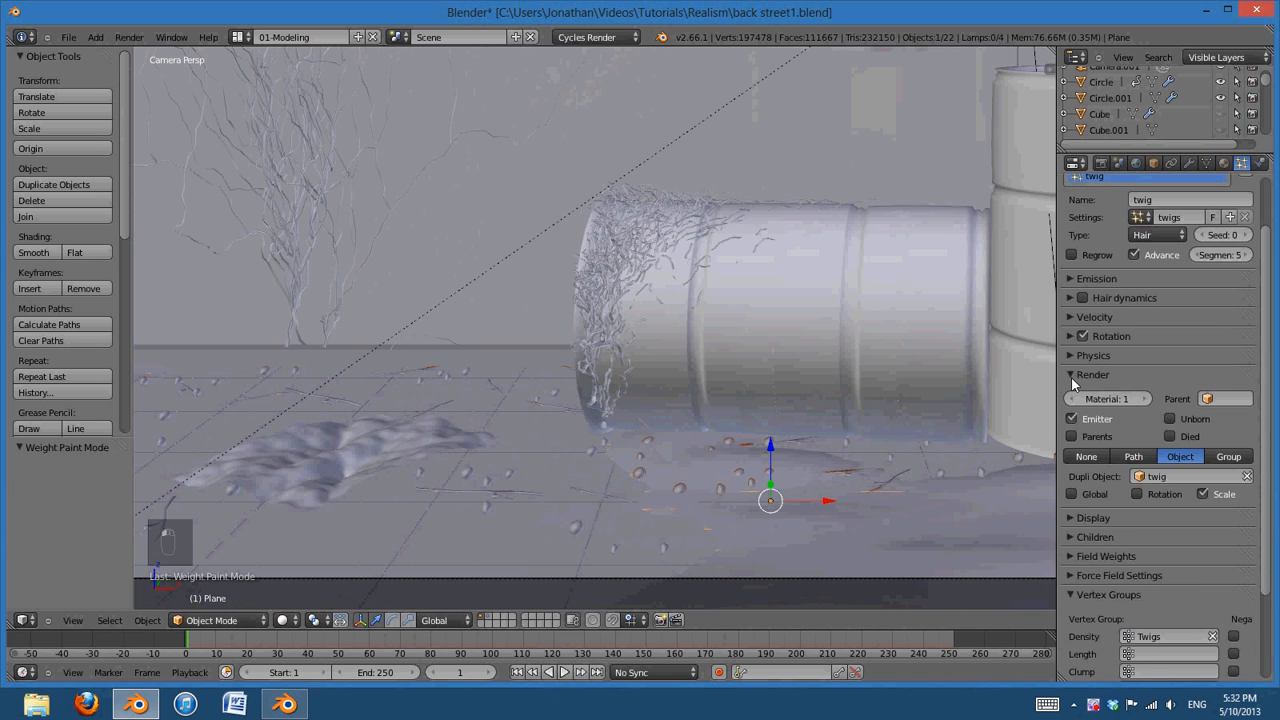
click(1074, 376)
click(1074, 354)
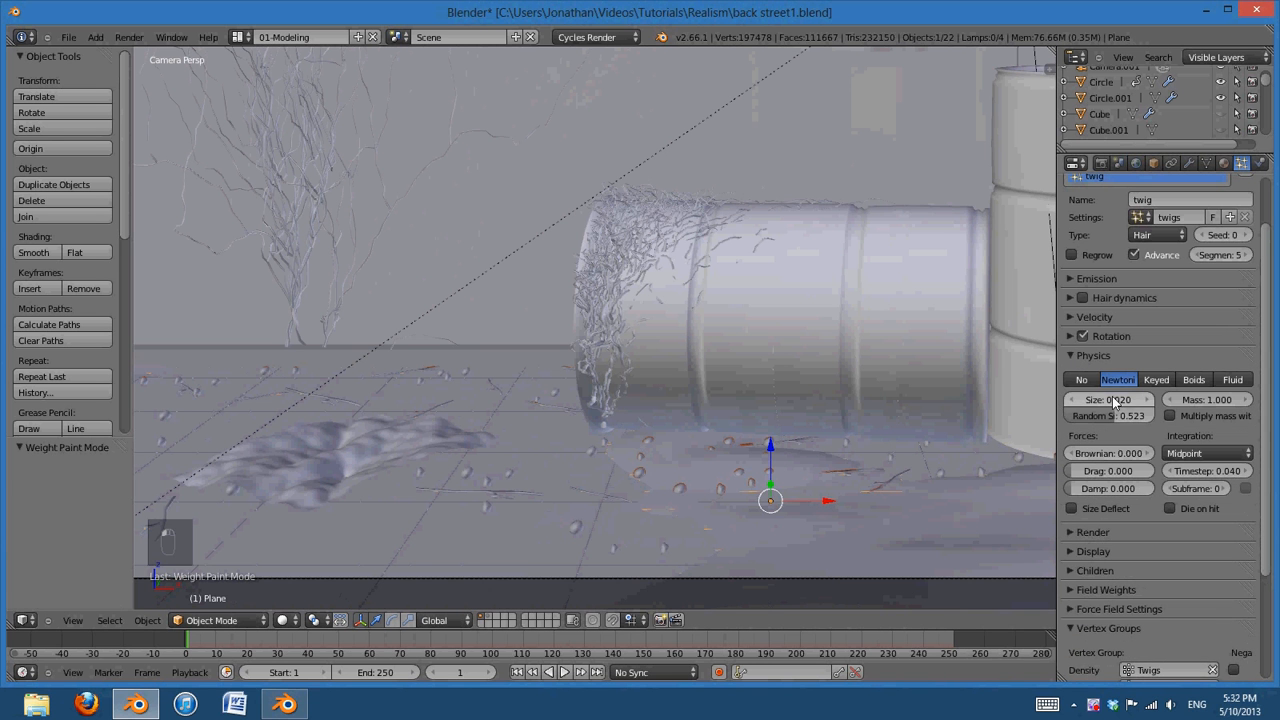
text(03)
key(Return)
drag(1127, 417, 1098, 419)
Reduce the number of twig particles to 15 and check the ground around the upright barrel
scroll(1236, 358, up, 2)
click(1095, 342)
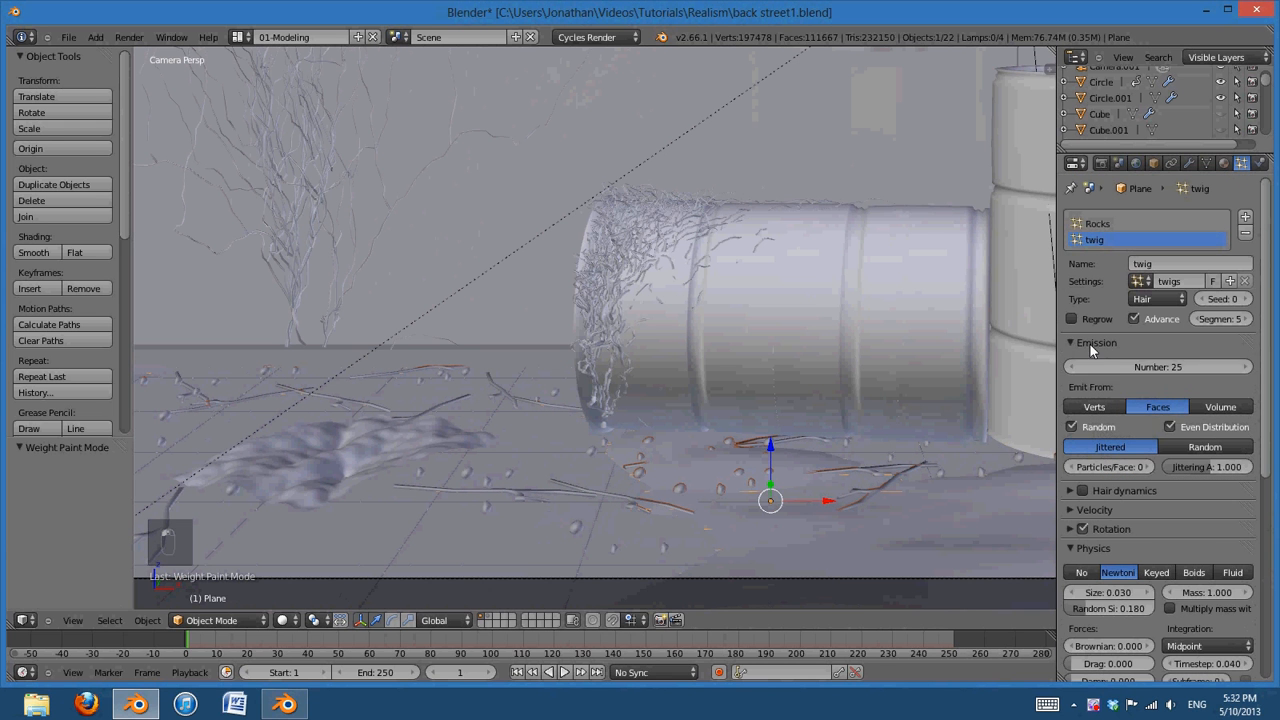
click(1160, 371)
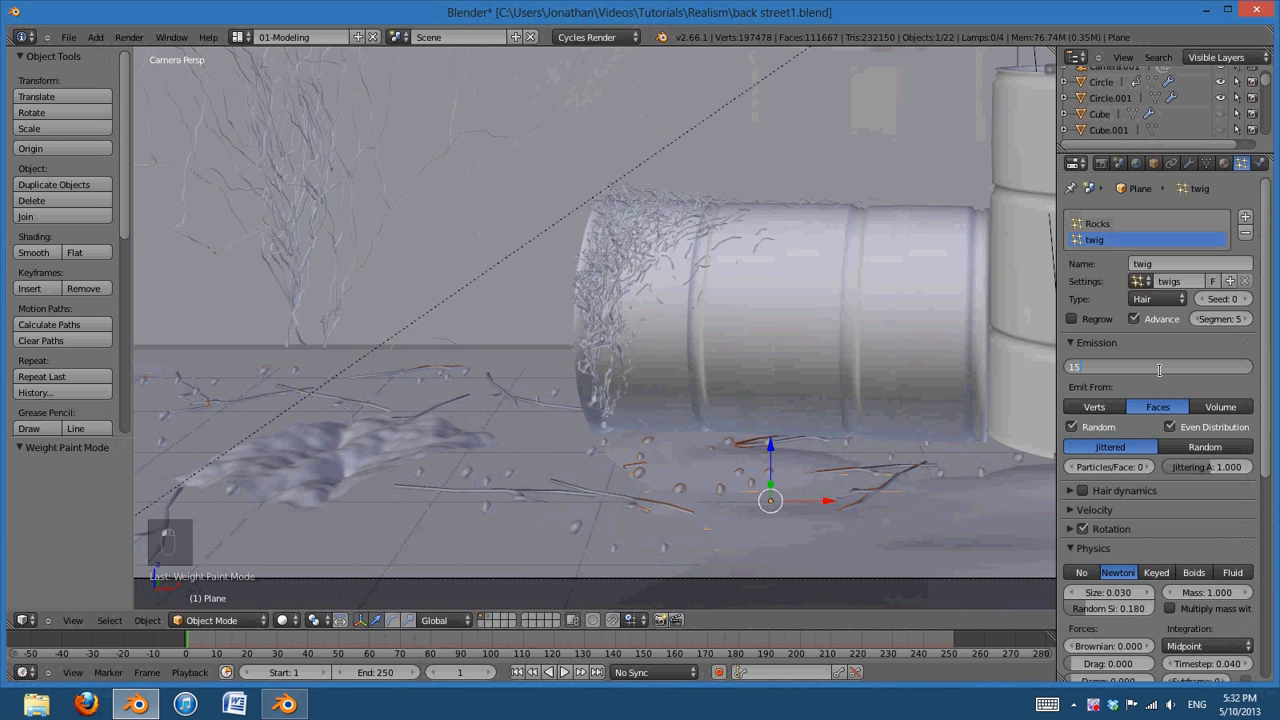
key(Return)
scroll(570, 461, down, 3)
shift+middle_drag(585, 443, 280, 429)
scroll(718, 437, up, 3)
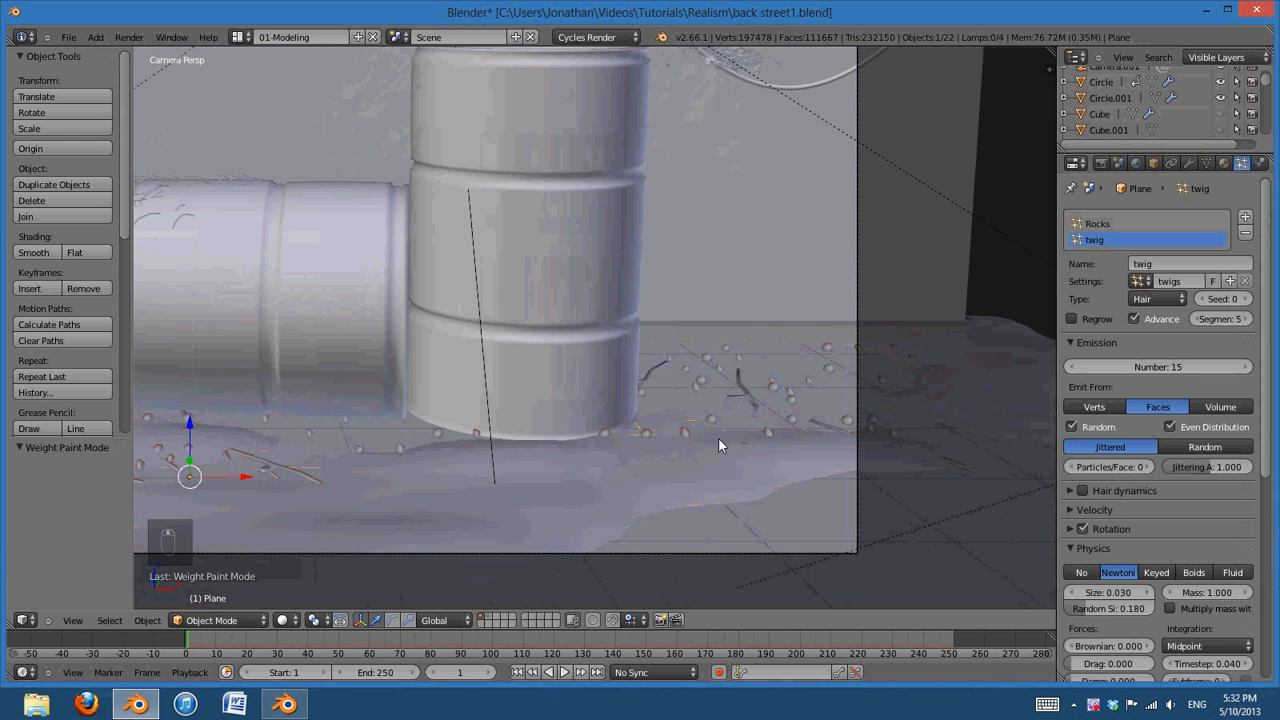
On the layer holding the source meshes, select the small needle object and rename it "pine needle"
shift+middle_drag(655, 461, 1154, 491)
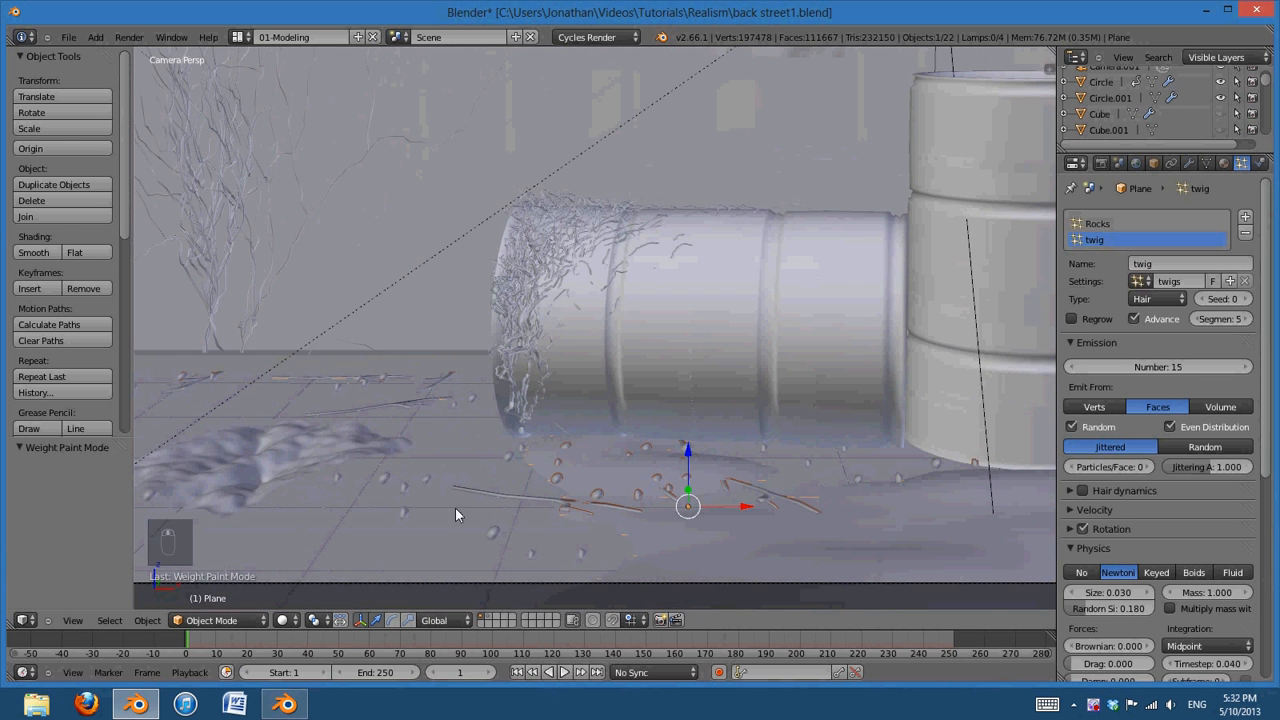
click(490, 619)
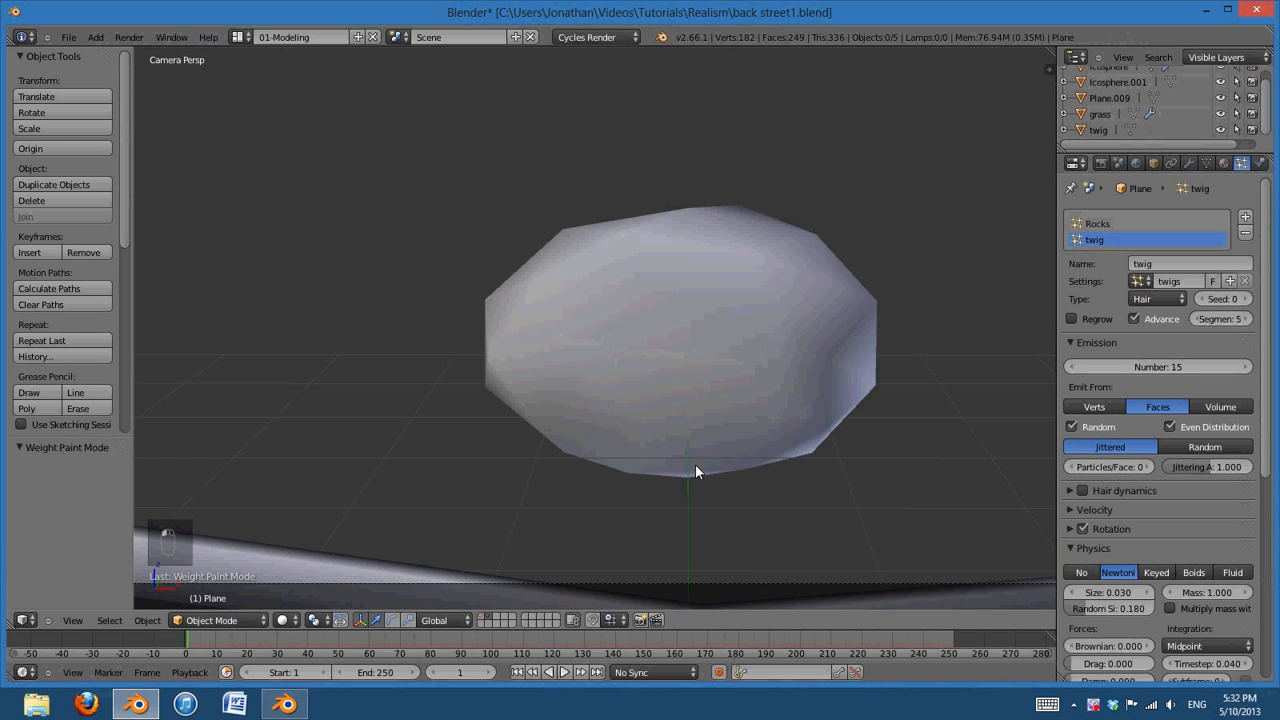
key(KP_0)
right_click(670, 397)
middle_drag(683, 380, 900, 360)
double_click(1108, 100)
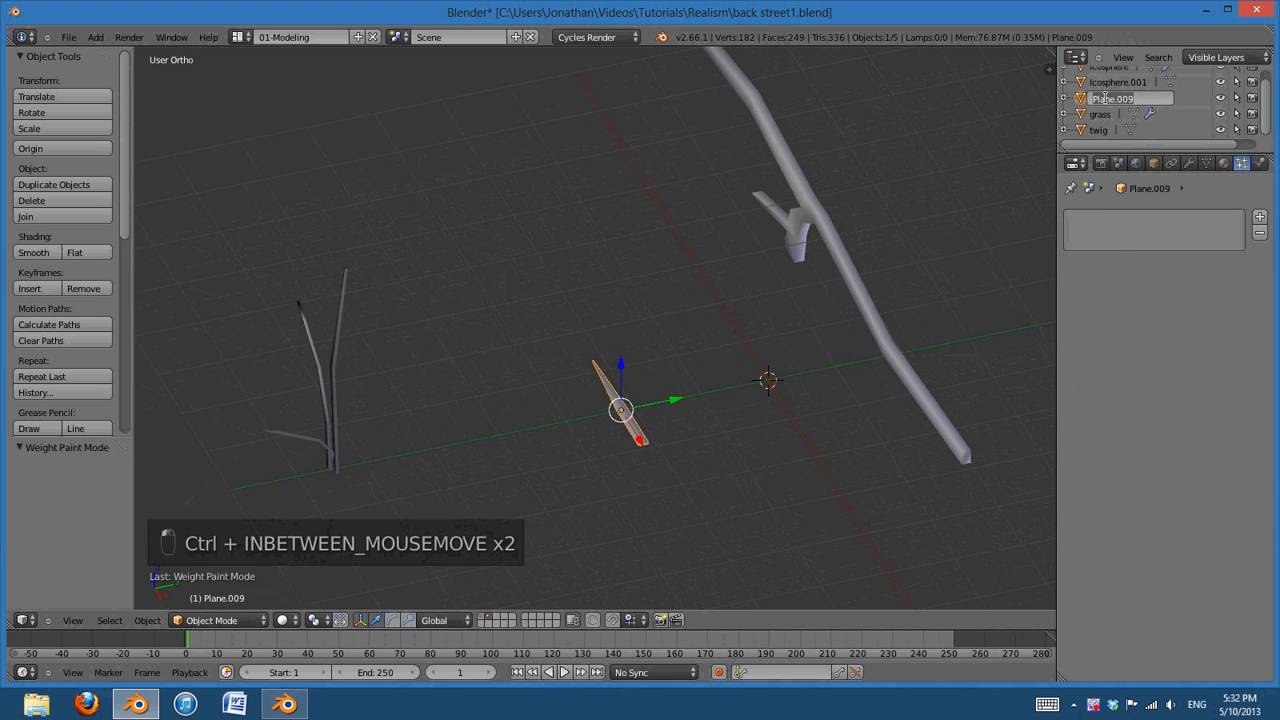
text(pine nee)
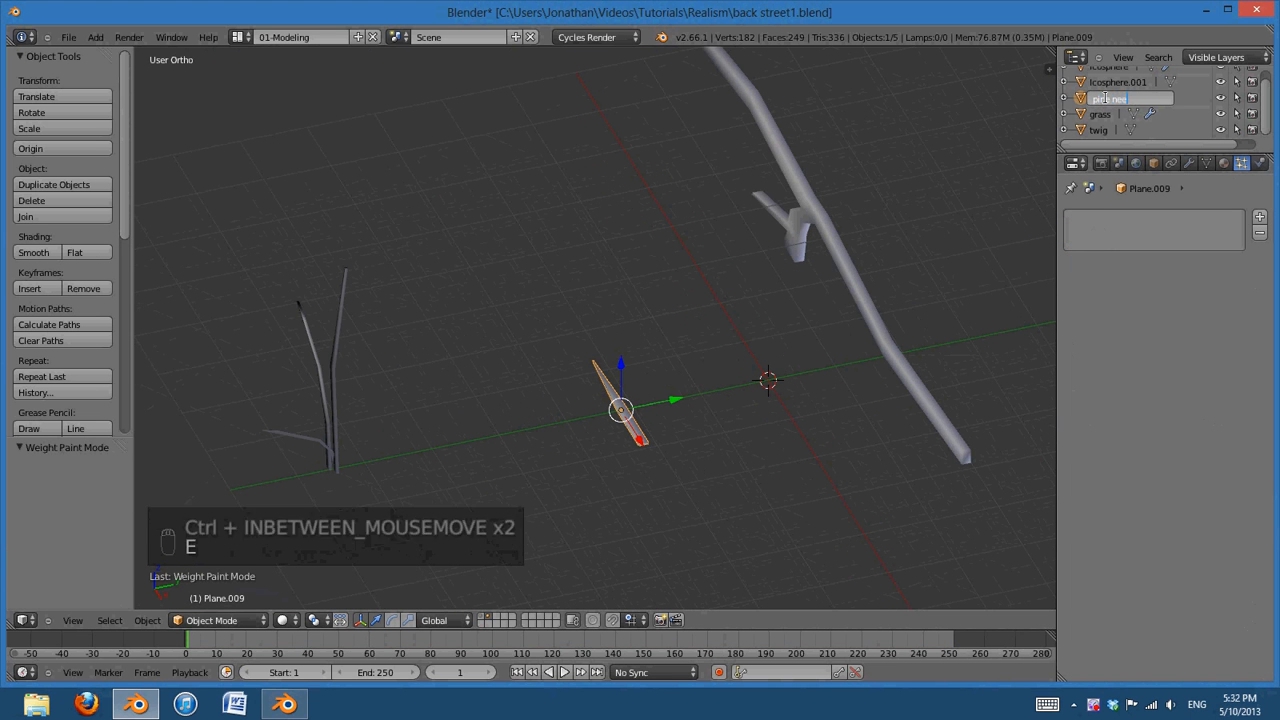
text(dle)
key(Return)
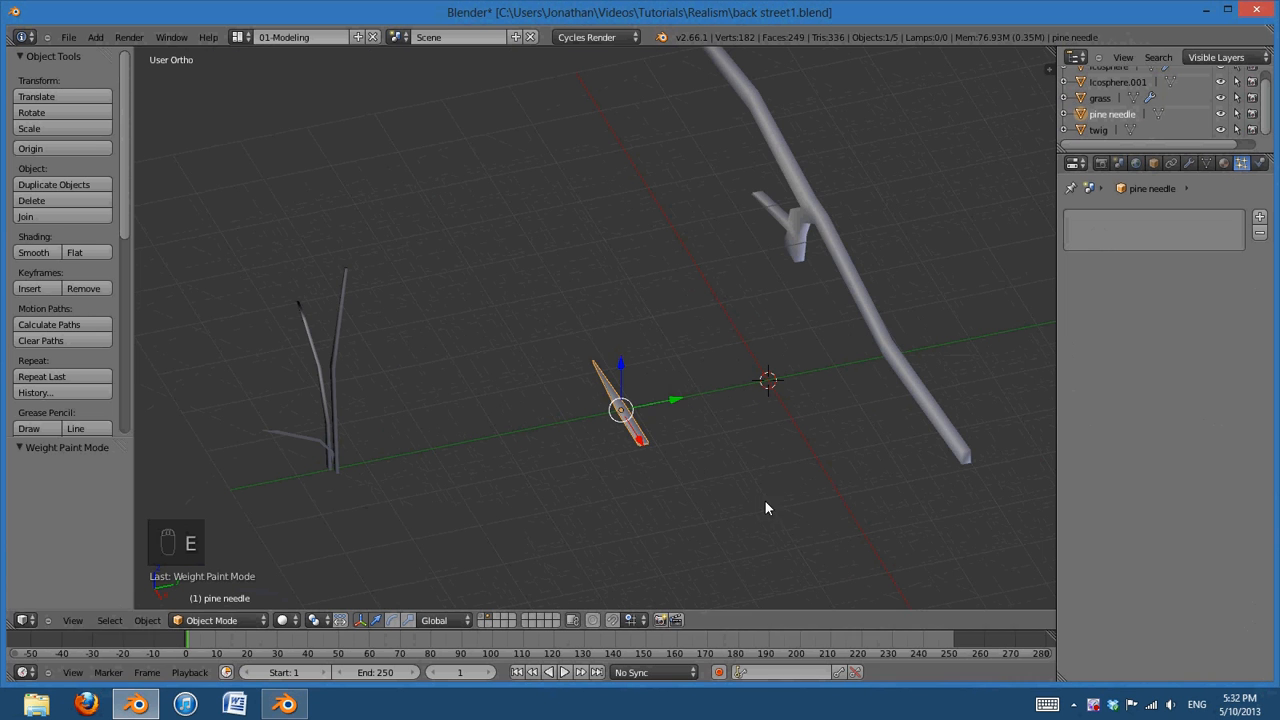
Back on the main scene layer, add a Hair particle system to the ground plane, named Pine Needle with settings named "pine needle"
click(486, 617)
shift+middle_drag(986, 451, 641, 474)
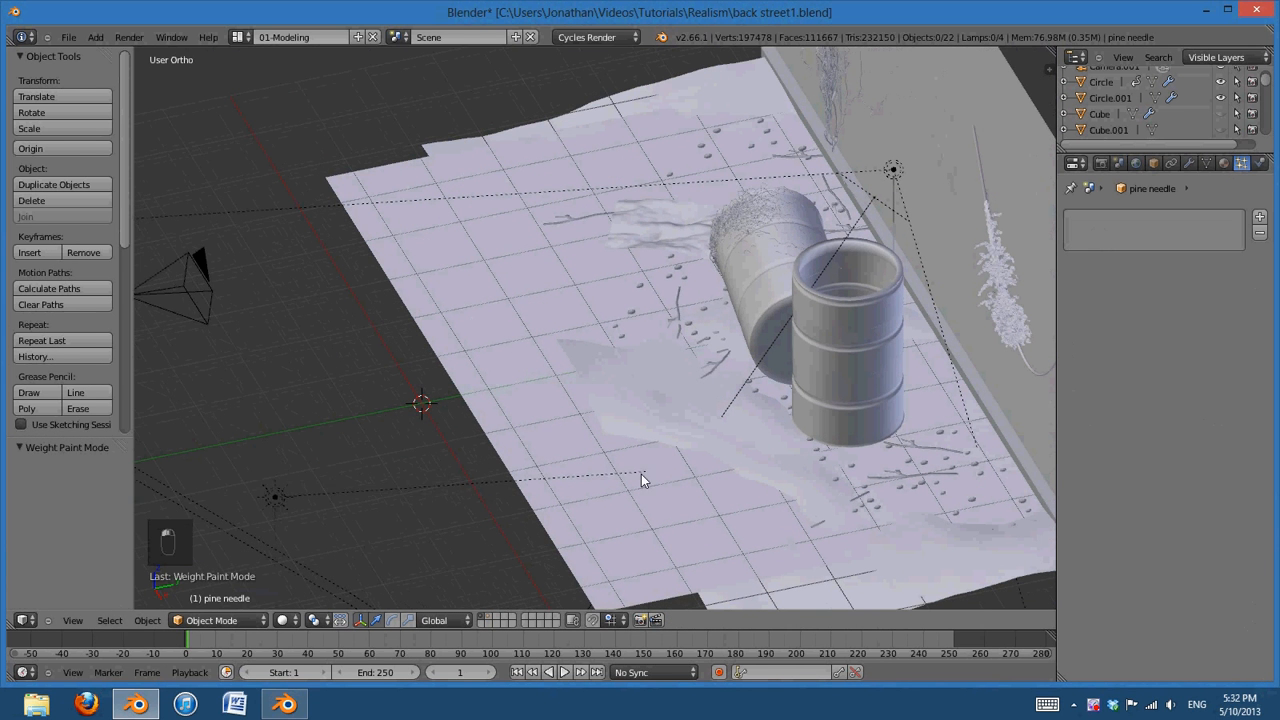
right_click(641, 475)
right_click(709, 497)
click(1245, 217)
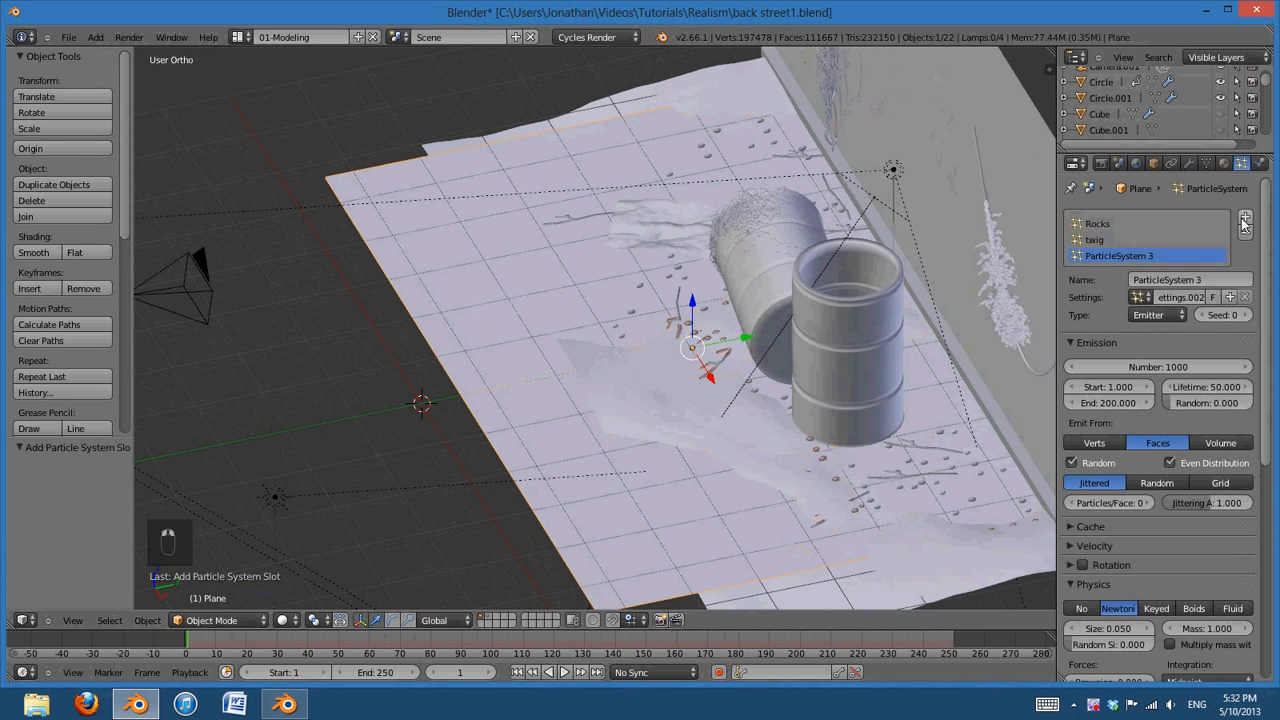
click(1145, 313)
click(1157, 274)
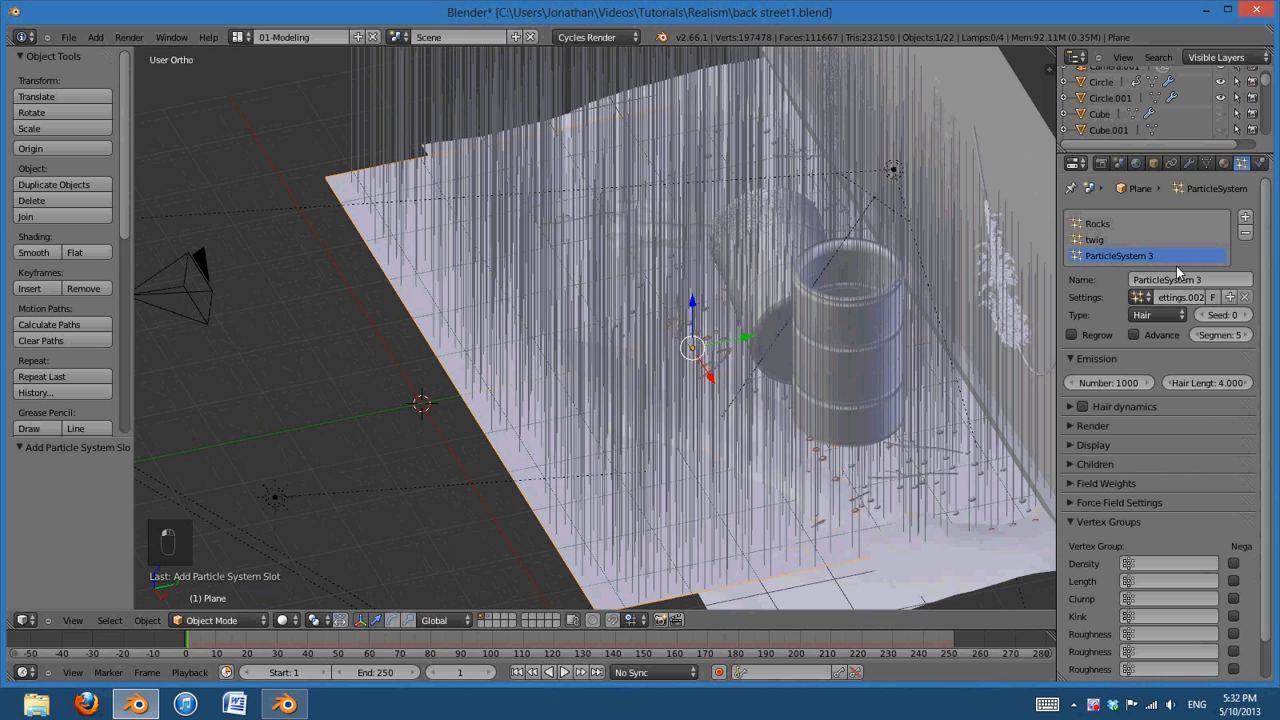
text(Pine Needle)
key(Return)
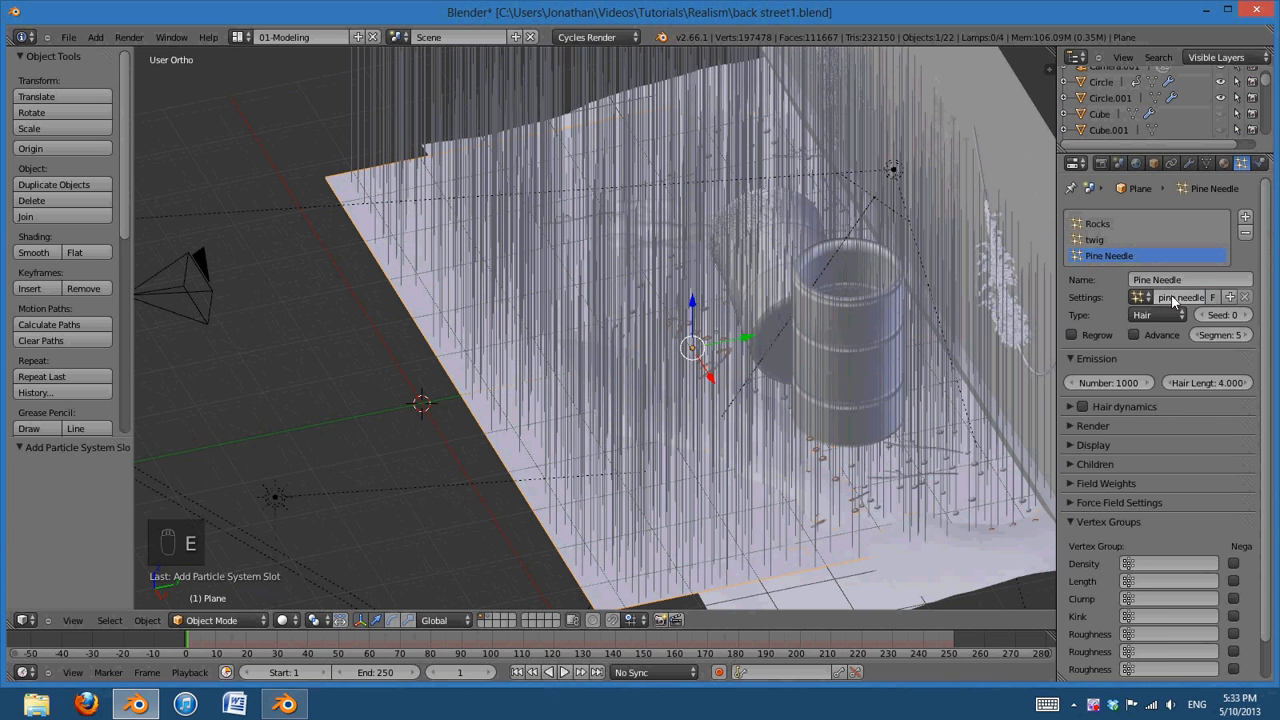
Render the Pine Needle particles as an object, using "pine needle" as the duplicated object
click(1076, 427)
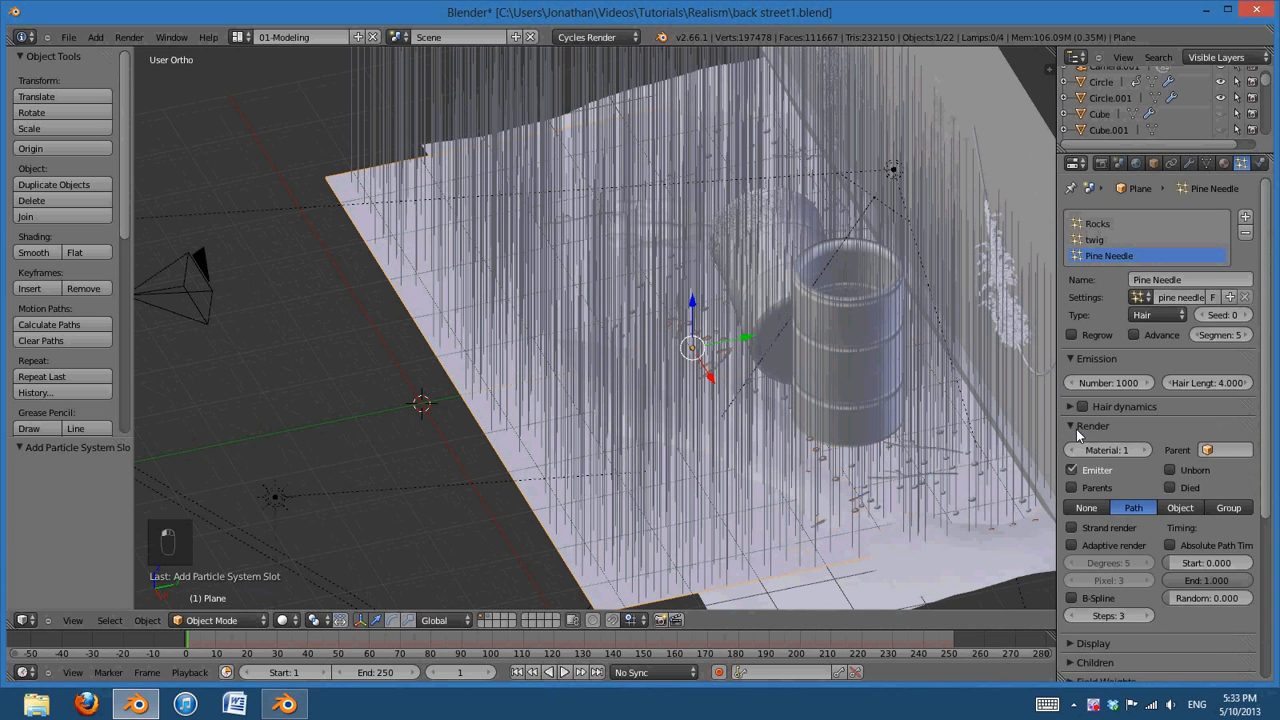
click(1186, 509)
click(1184, 528)
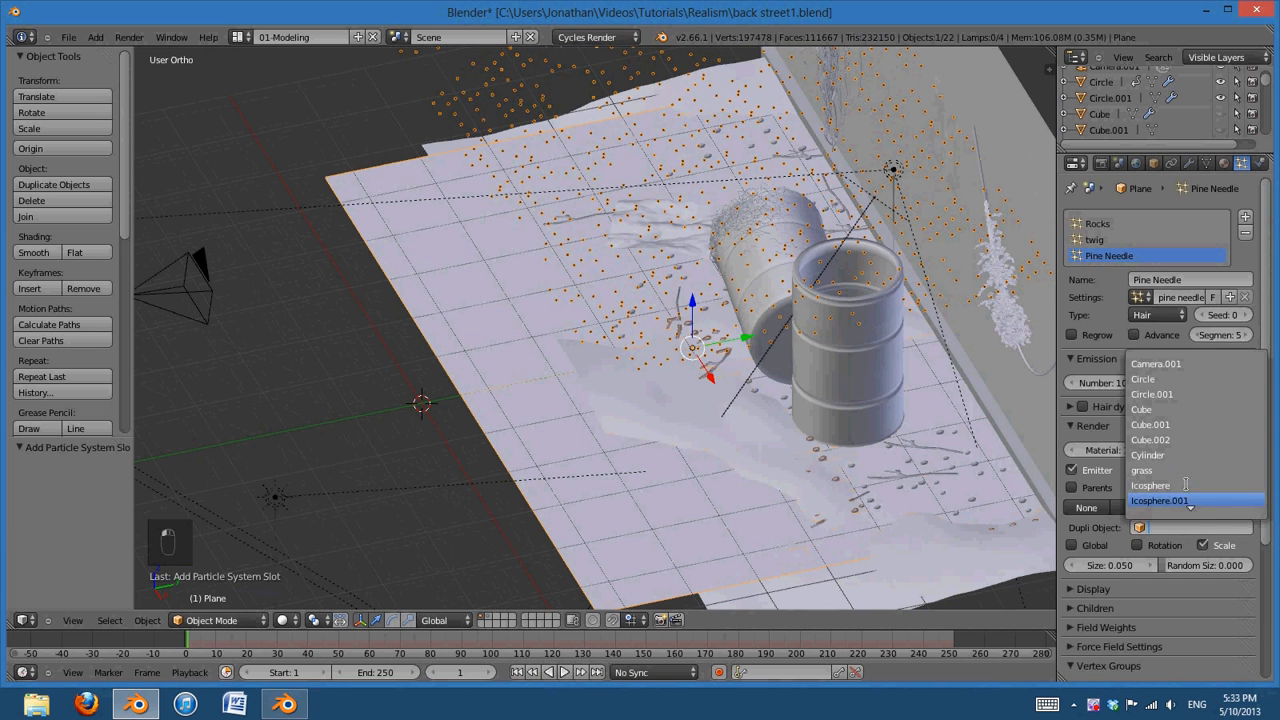
scroll(1185, 483, down, 3)
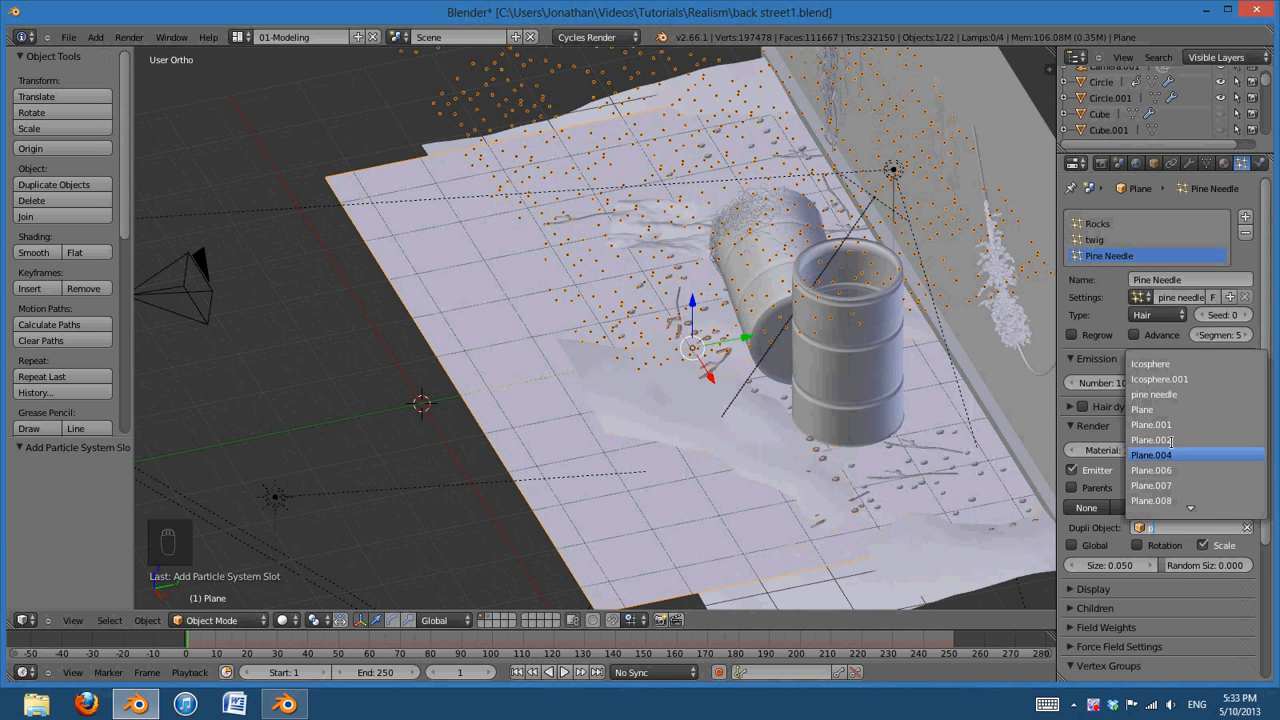
click(1183, 389)
Examine the needles' direction and spread over the ground around the barrels from several angles
middle_drag(938, 434, 805, 417)
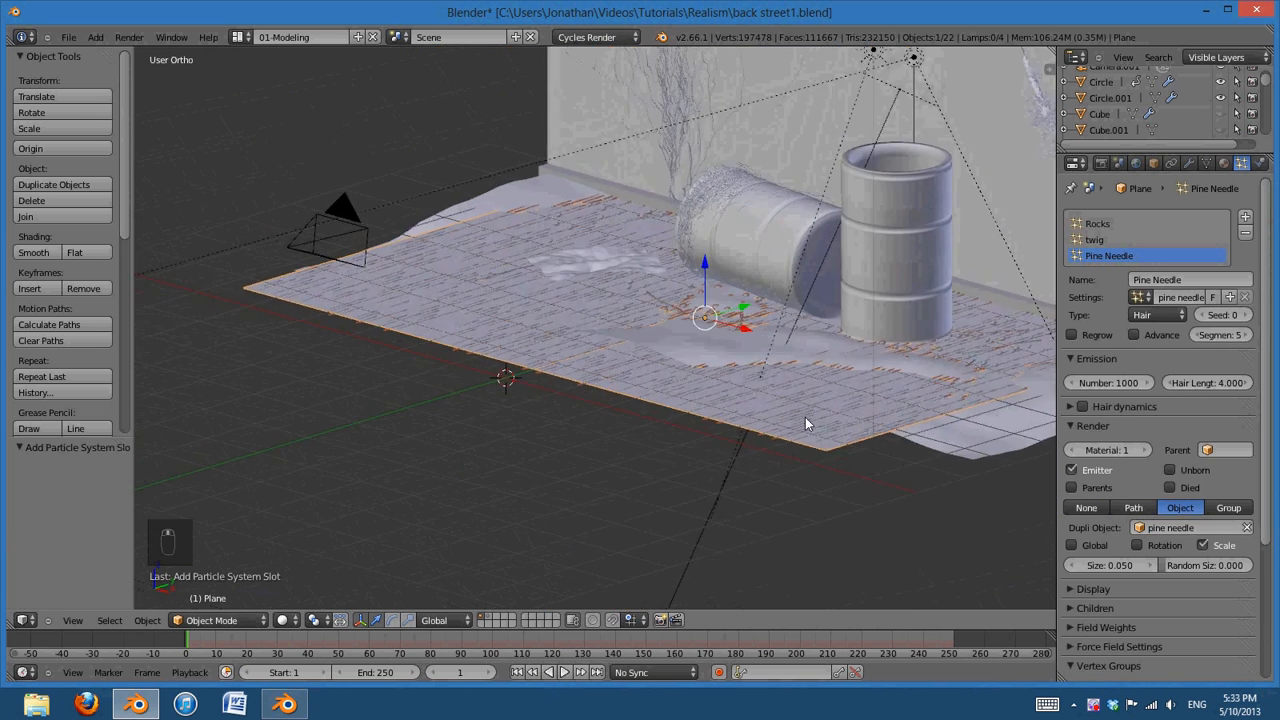
scroll(817, 504, up, 5)
middle_drag(1003, 514, 862, 489)
scroll(843, 494, up, 2)
scroll(843, 494, up, 4)
middle_drag(788, 416, 764, 446)
scroll(786, 427, up, 1)
scroll(795, 435, down, 5)
key(KP_3)
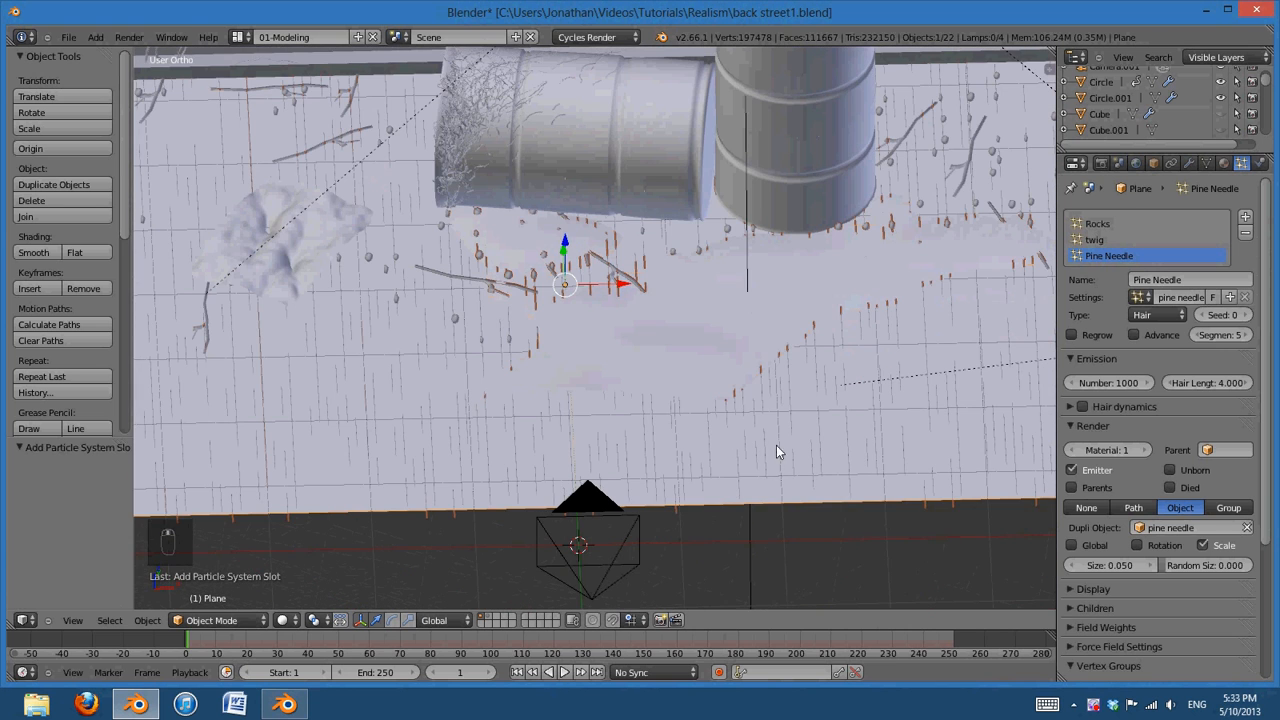
Add a vertex group named Needle to the ground plane
click(1108, 665)
scroll(1150, 620, down, 5)
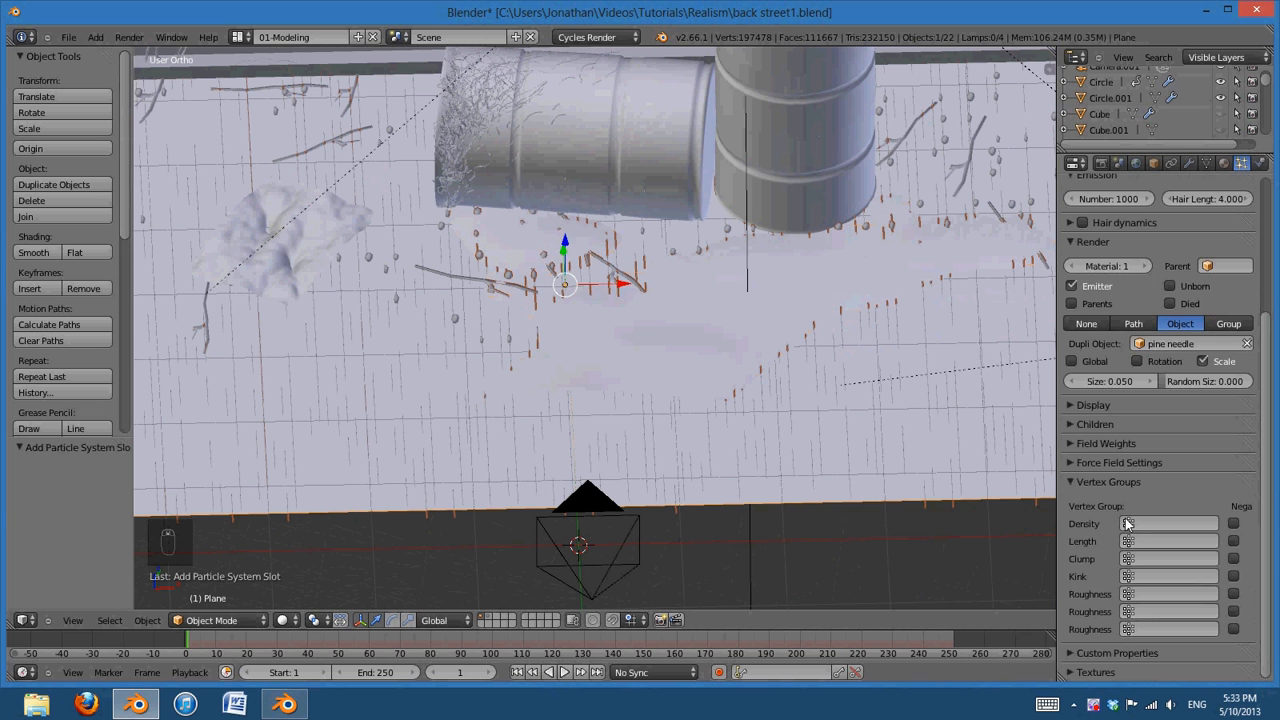
click(1205, 163)
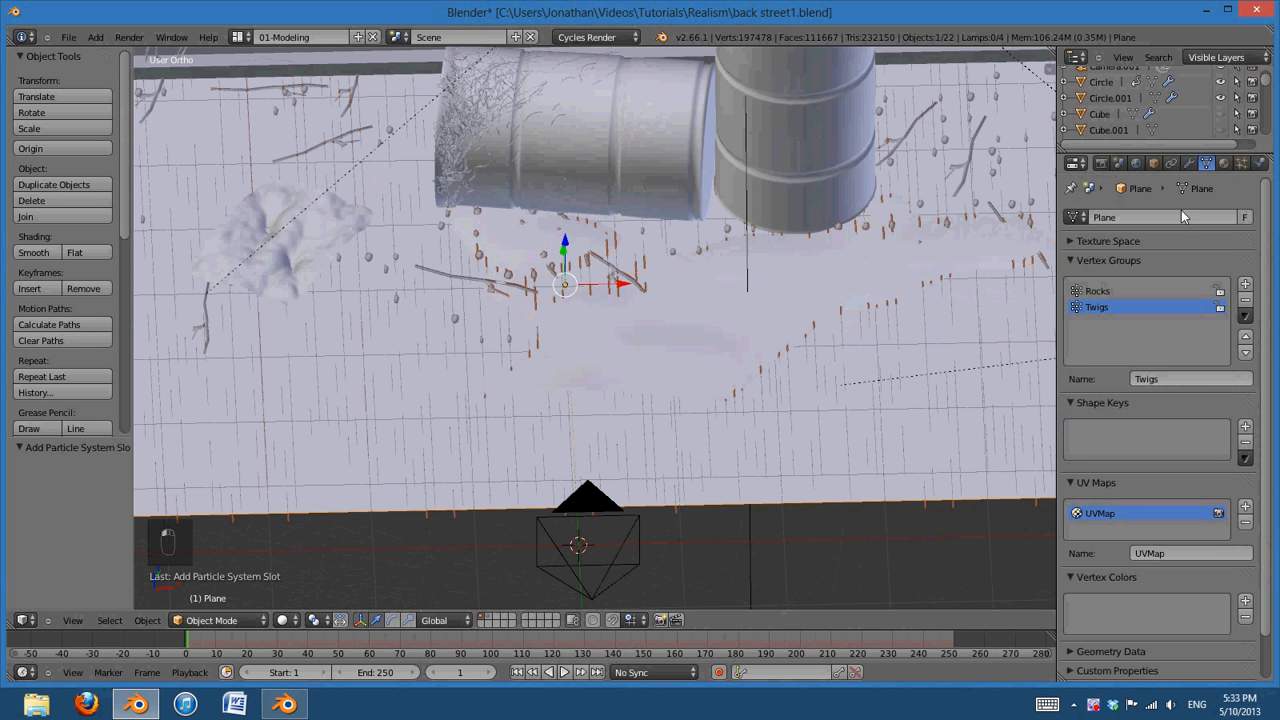
click(1245, 285)
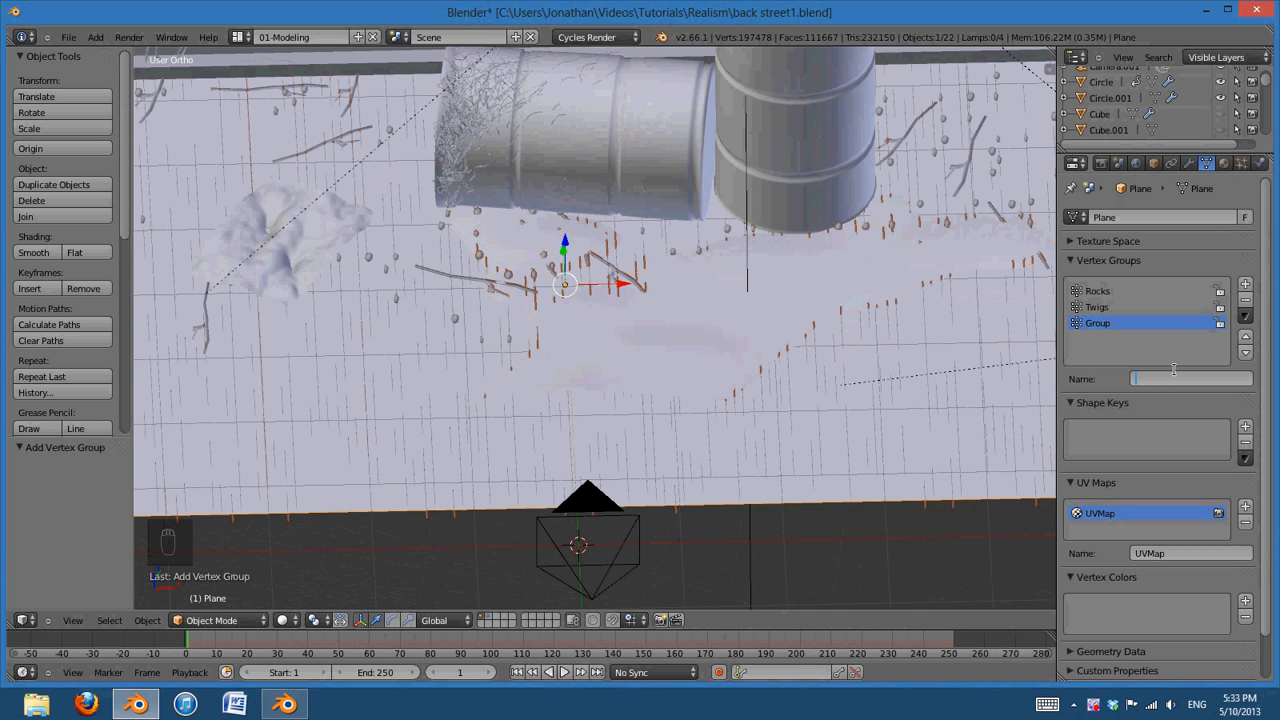
click(1174, 371)
text(Needle)
key(Return)
Assign the Needle vertex group to control the density of the Pine Needle particles
click(1241, 163)
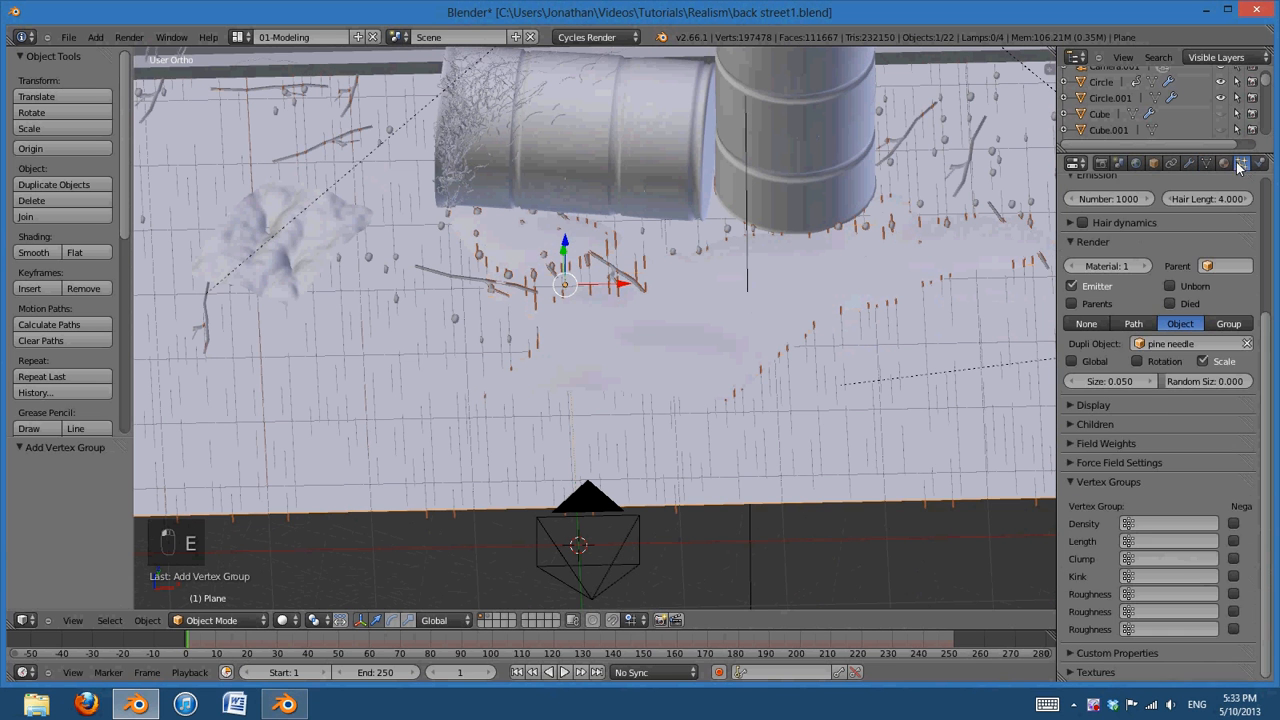
click(1141, 533)
click(1160, 365)
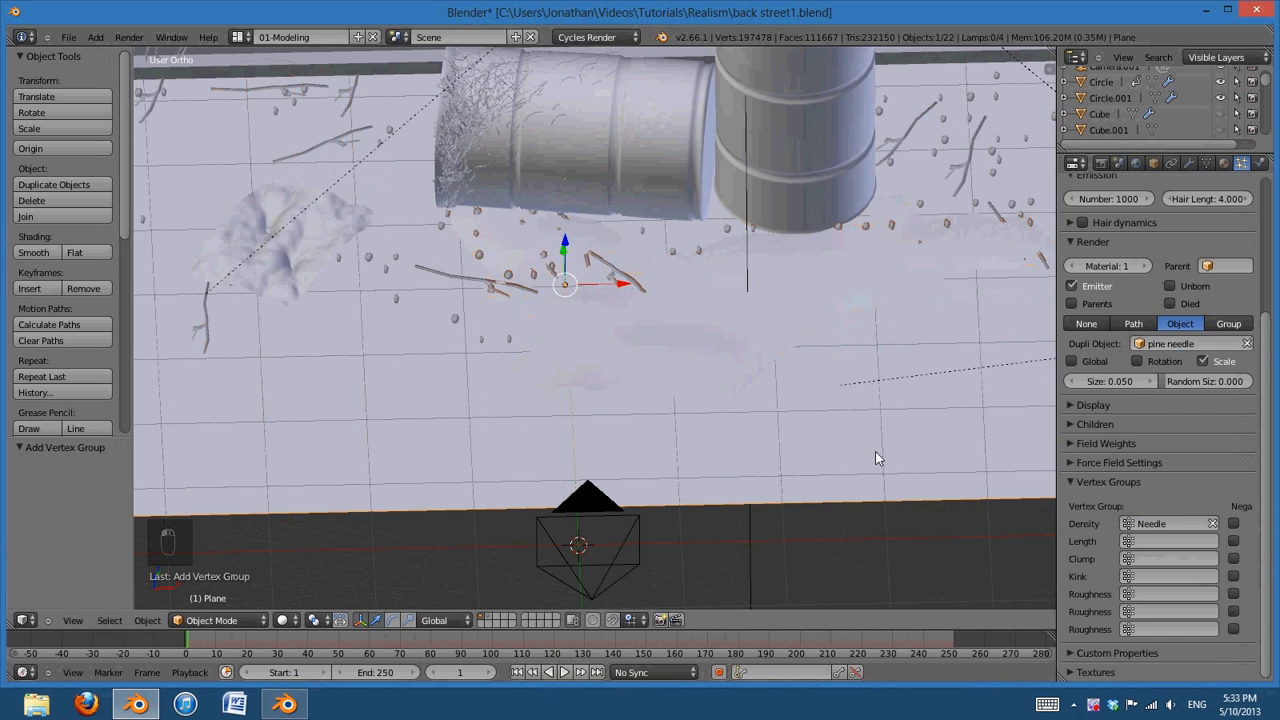
Put the ground plane into Weight Paint mode and choose the Add brush
scroll(876, 458, down, 2)
click(237, 621)
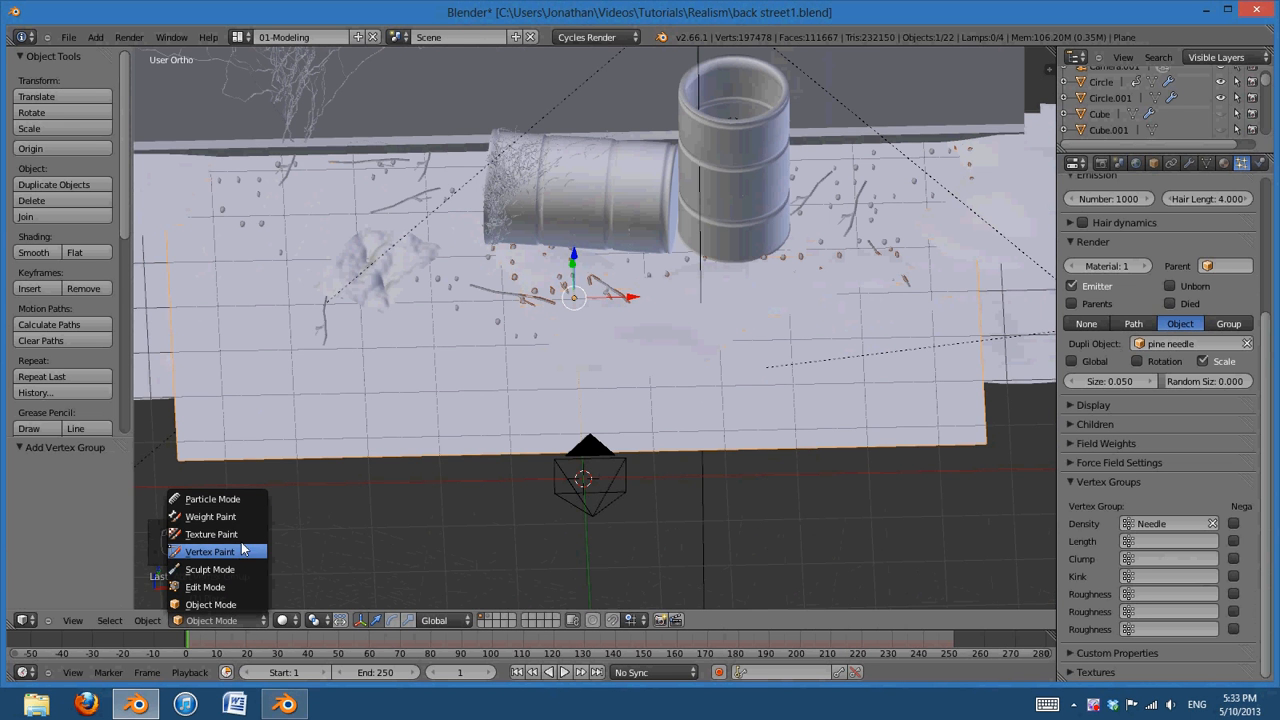
click(242, 516)
middle_drag(771, 428, 777, 468)
shift+middle_drag(672, 386, 829, 472)
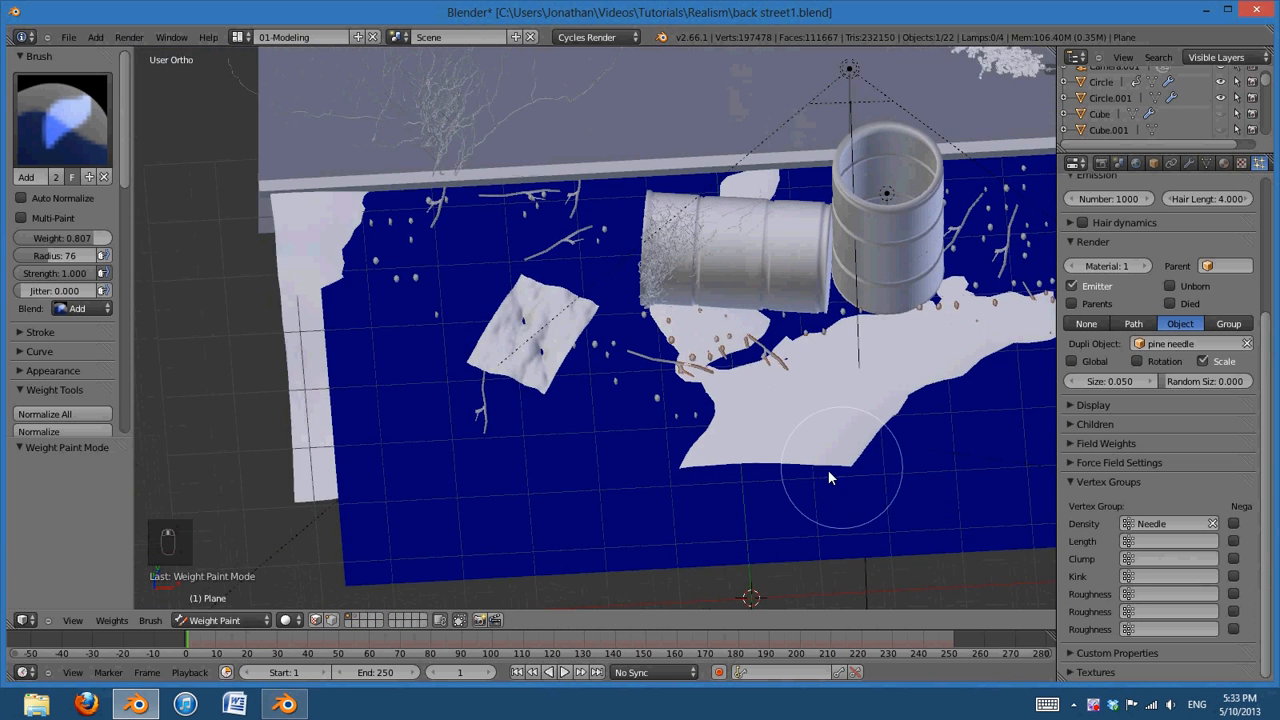
scroll(829, 472, up, 2)
click(71, 134)
click(50, 188)
Paint Needle weights along the wall, beside and between the barrels, and over a patch at the ground's right side
shift+middle_drag(850, 277, 868, 371)
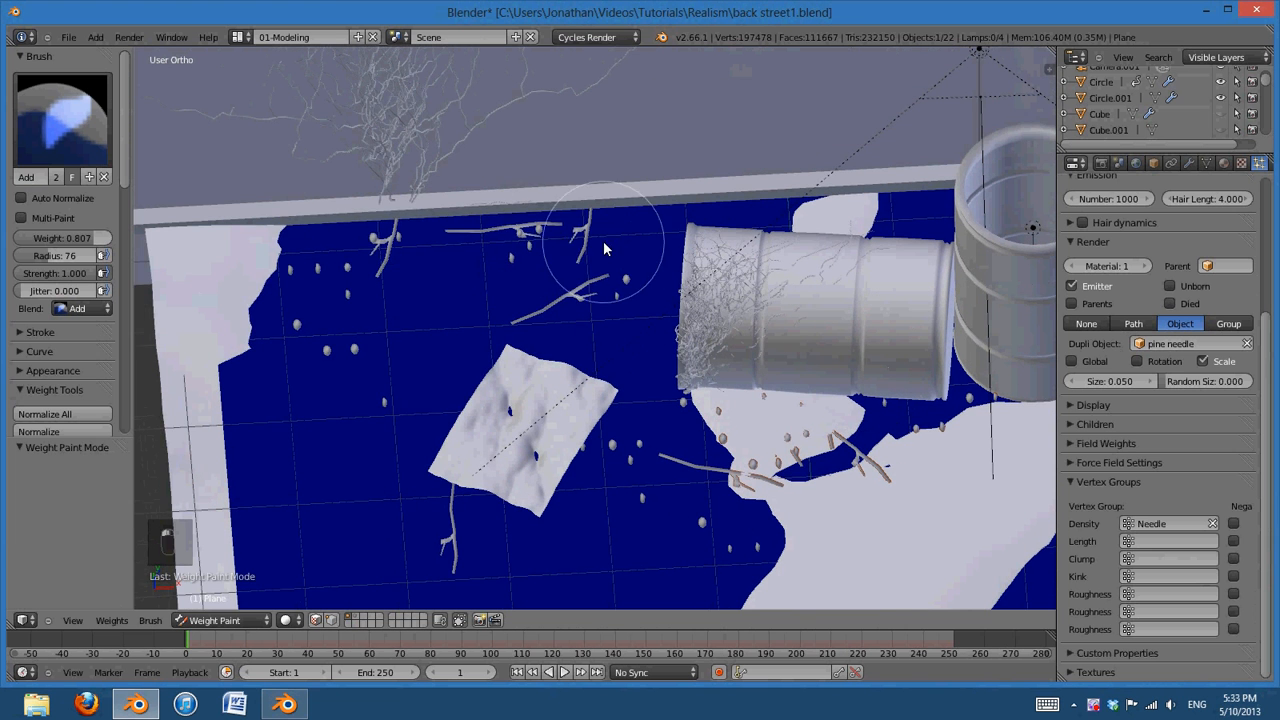
mouse_move(604, 243)
mouse_down()
mouse_move(357, 251)
mouse_move(292, 275)
mouse_move(623, 277)
mouse_move(644, 394)
mouse_move(617, 331)
mouse_move(511, 361)
mouse_move(633, 398)
mouse_move(650, 420)
mouse_move(660, 385)
mouse_up()
drag(958, 414, 856, 405)
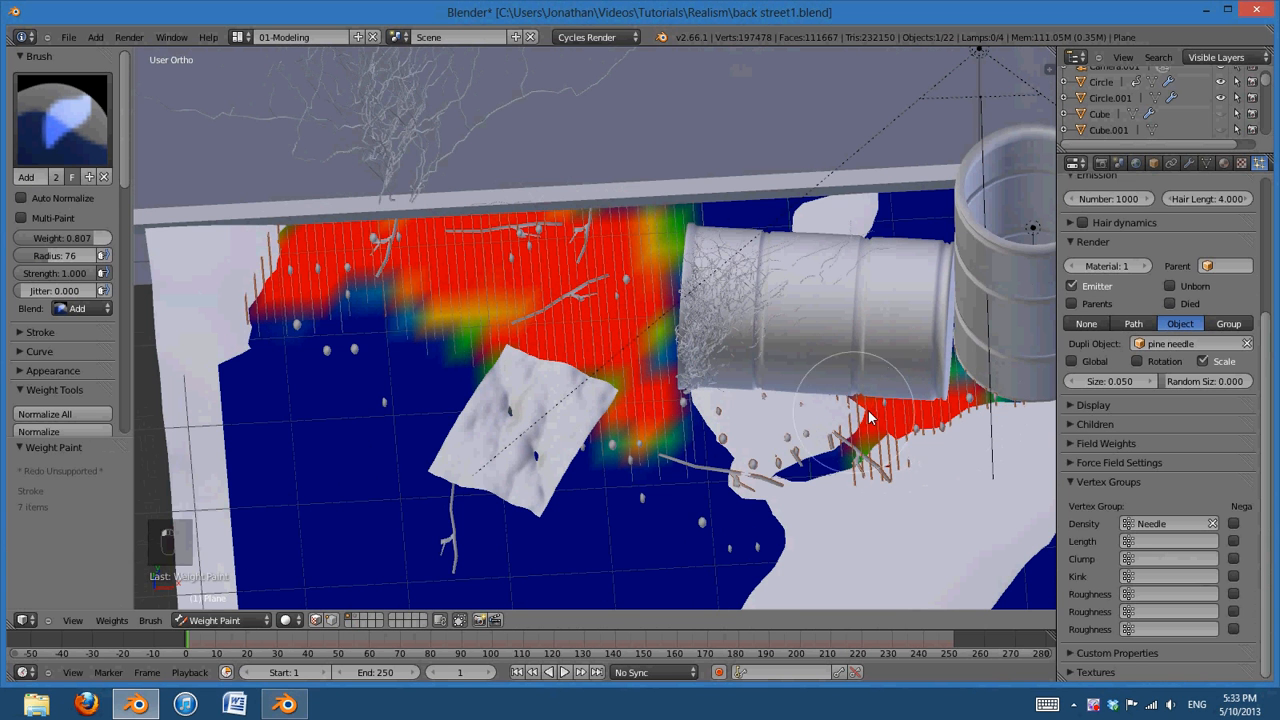
shift+middle_drag(740, 412, 278, 412)
mouse_move(703, 283)
mouse_down()
mouse_move(690, 205)
mouse_move(885, 205)
mouse_up()
drag(866, 447, 758, 452)
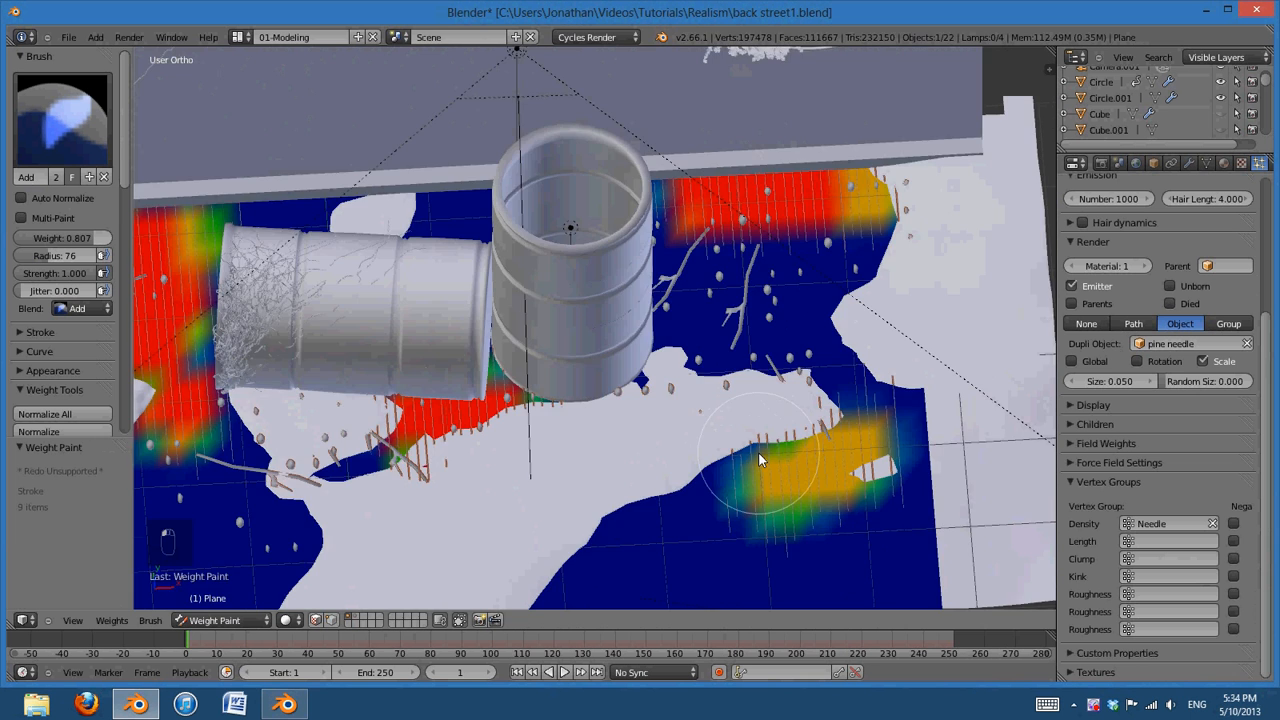
Through the camera, extend the Needle weights at the ground's left edge, near the fallen barrel, and right of the upright barrel
key(KP_0)
scroll(826, 506, down, 2)
shift+middle_drag(800, 453, 735, 444)
scroll(716, 446, up, 2)
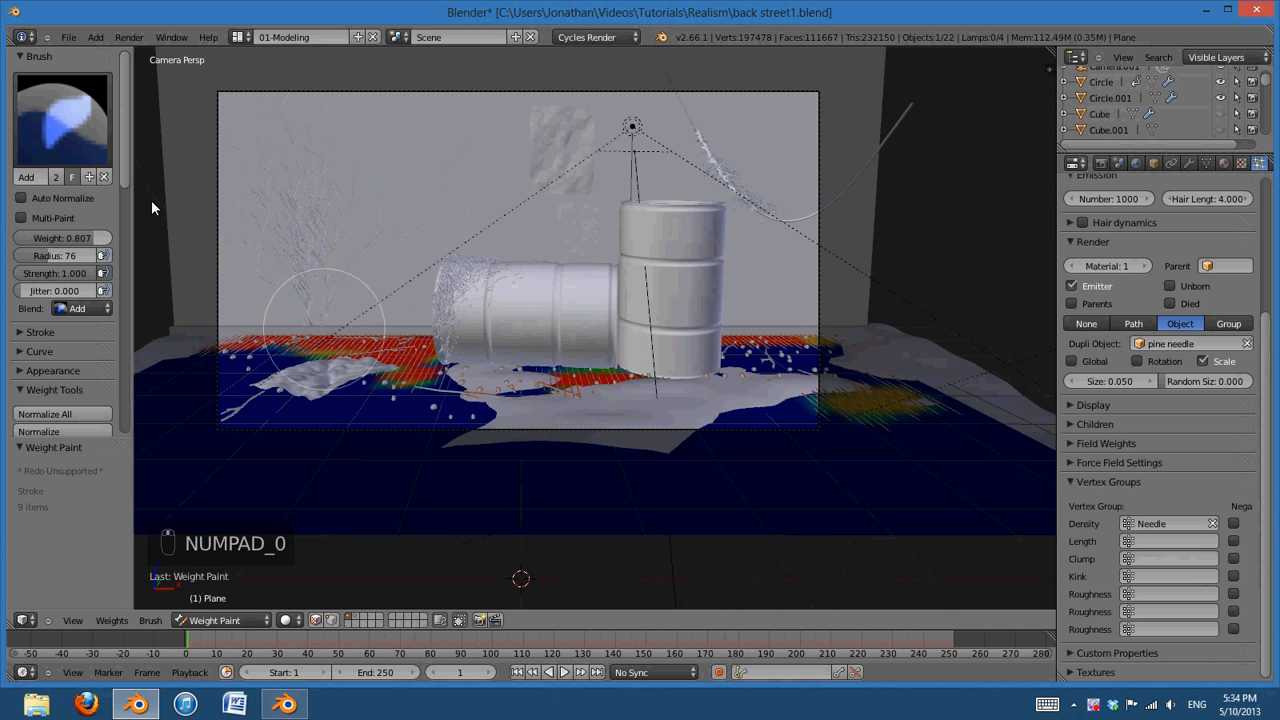
scroll(673, 436, up, 2)
shift+middle_drag(436, 490, 692, 440)
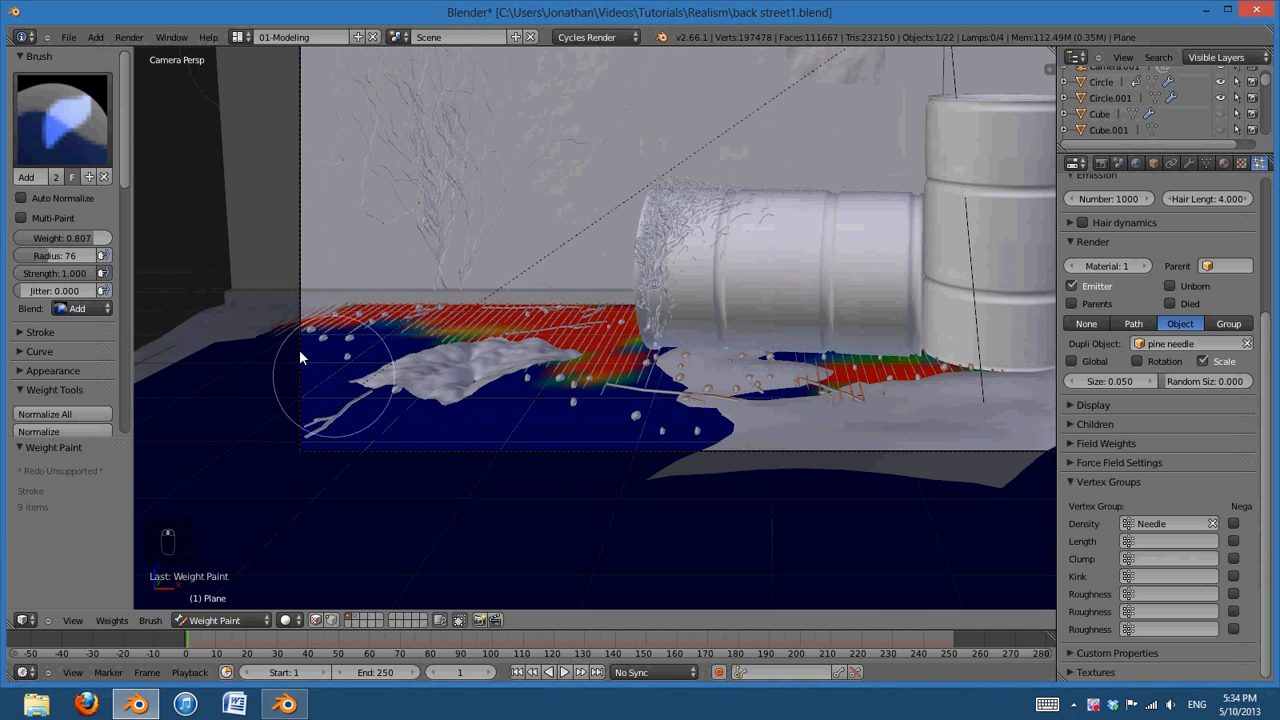
drag(299, 349, 305, 350)
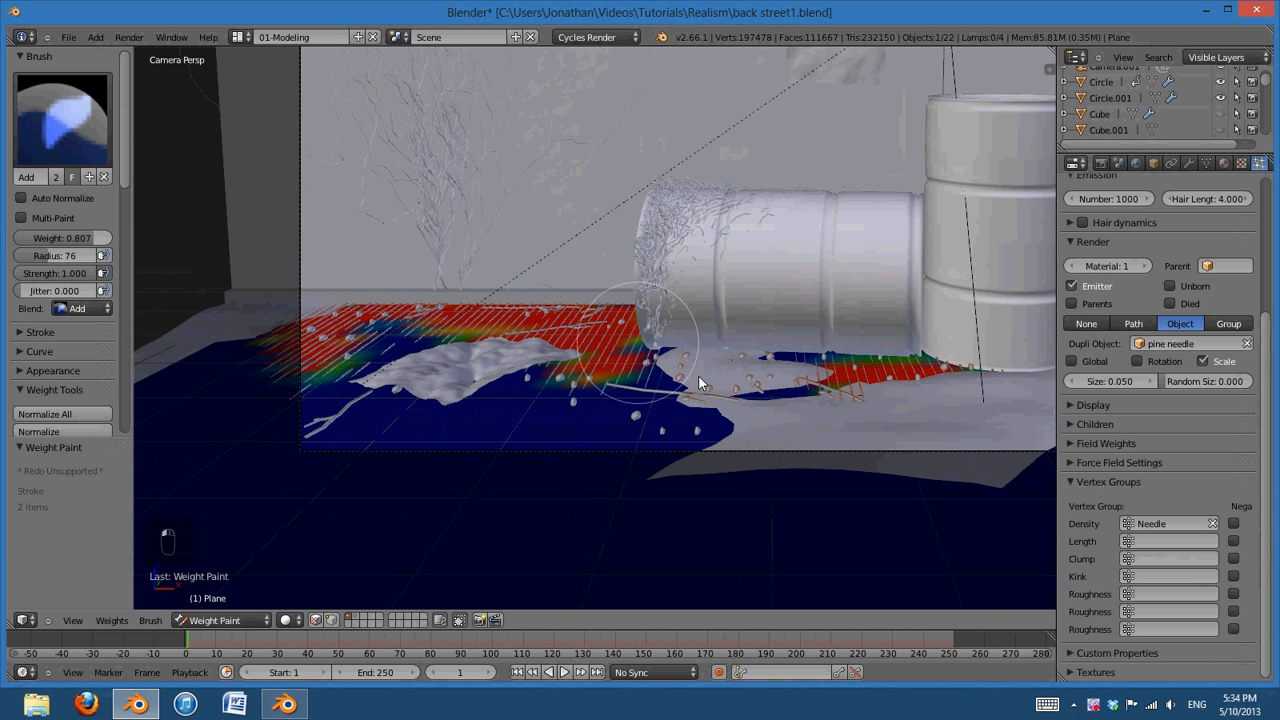
shift+middle_drag(697, 377, 325, 362)
drag(655, 357, 602, 358)
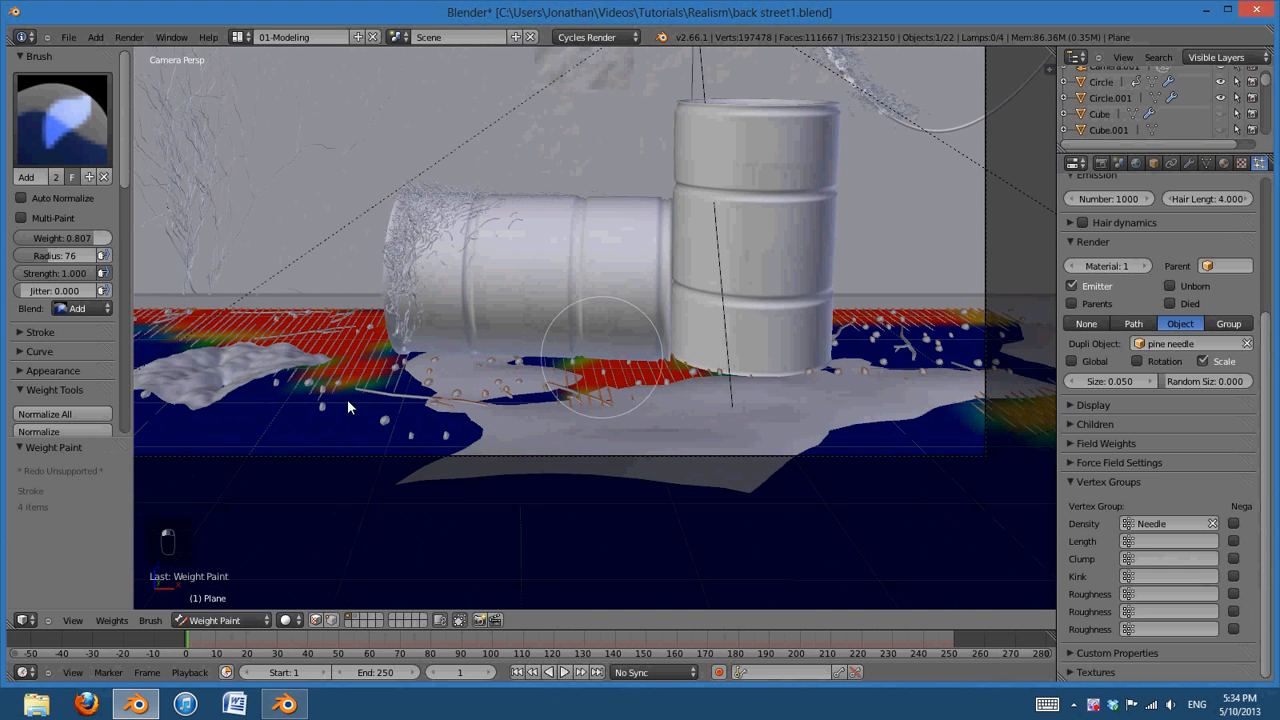
shift+middle_drag(698, 449, 440, 450)
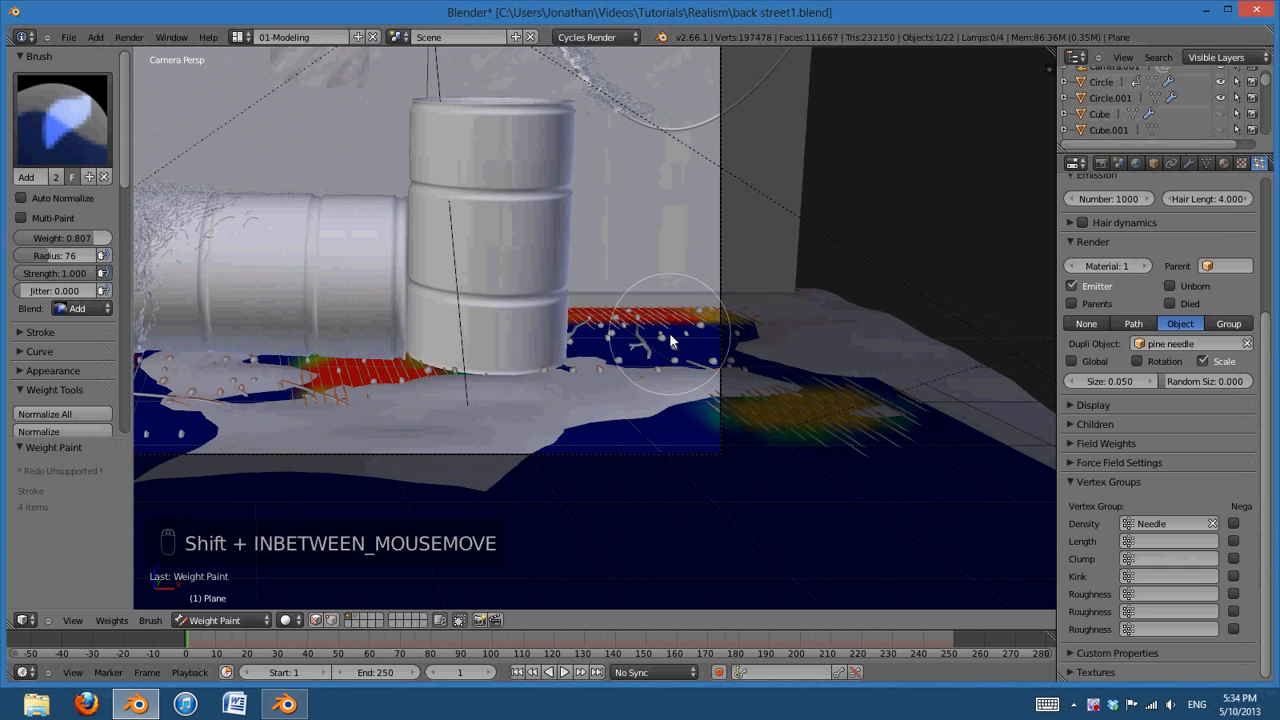
click(670, 341)
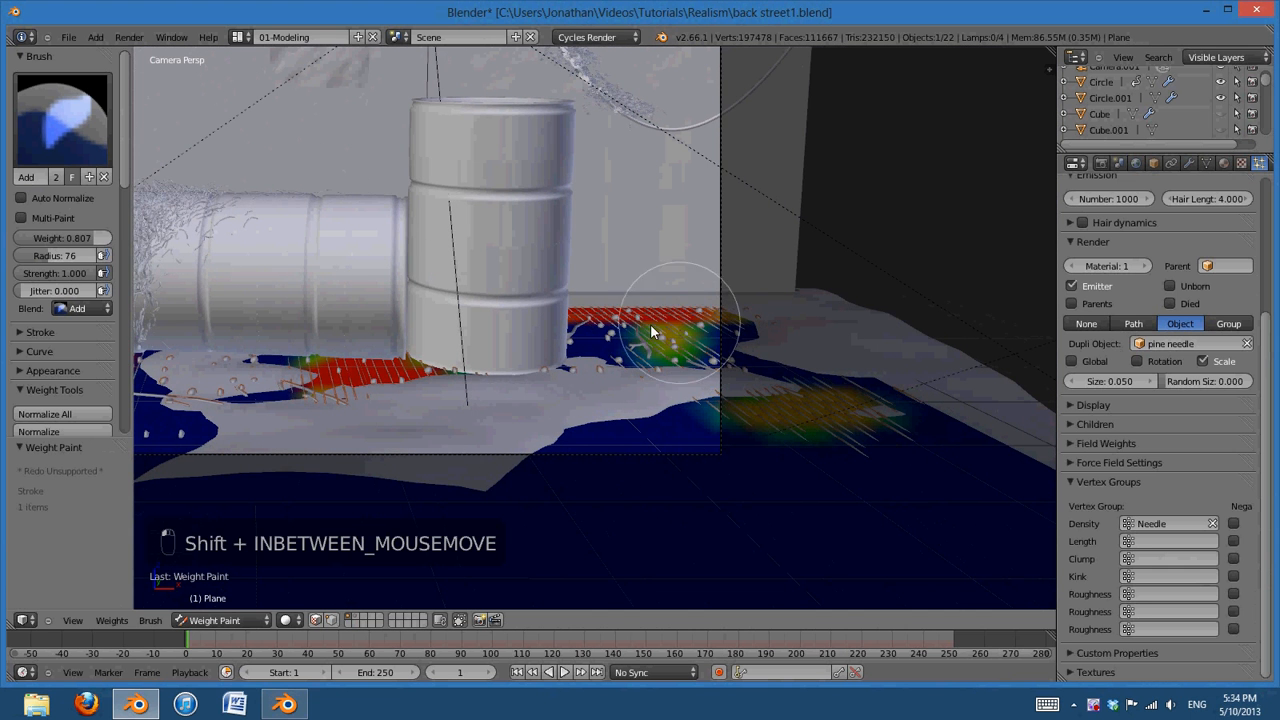
Use the Subtract brush to remove Needle weight from the patch outside the camera frame, right of the upright barrel
click(62, 119)
click(48, 266)
mouse_move(963, 438)
mouse_down()
mouse_move(773, 428)
mouse_move(728, 409)
mouse_move(815, 428)
mouse_up()
Return to Object Mode and check the scattered needles around the fallen barrel through the camera and from above
shift+middle_drag(536, 450, 991, 387)
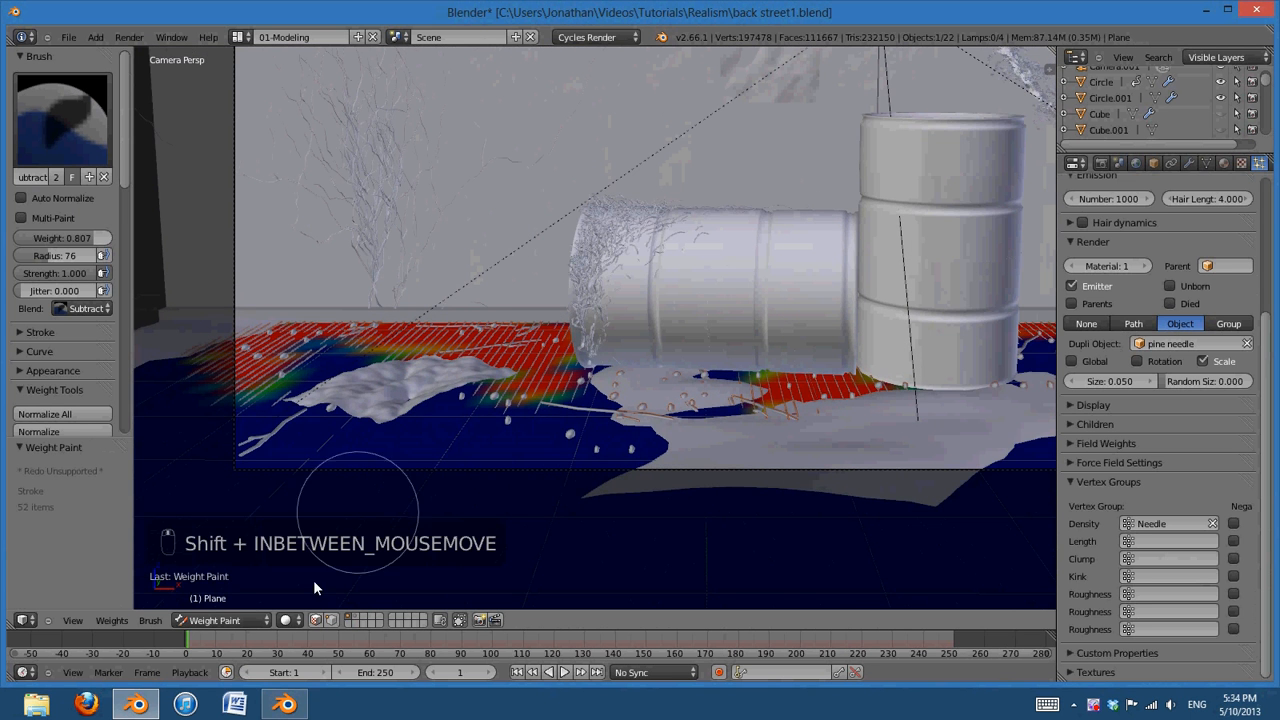
click(225, 620)
click(240, 614)
shift+middle_drag(524, 487, 706, 460)
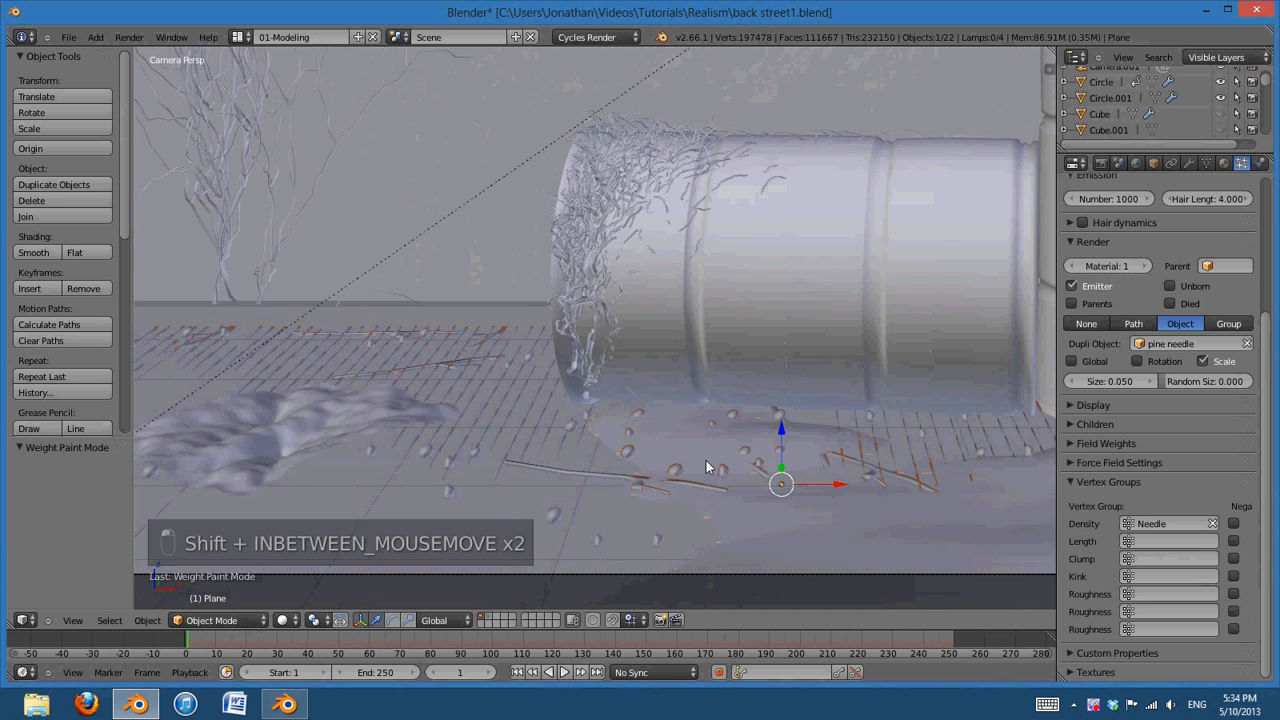
key(KP_0)
middle_drag(462, 435, 530, 400)
Enable Advanced settings and Rotation for the Pine Needle particles, with phase 0.248 and random phase 1.000
click(1150, 482)
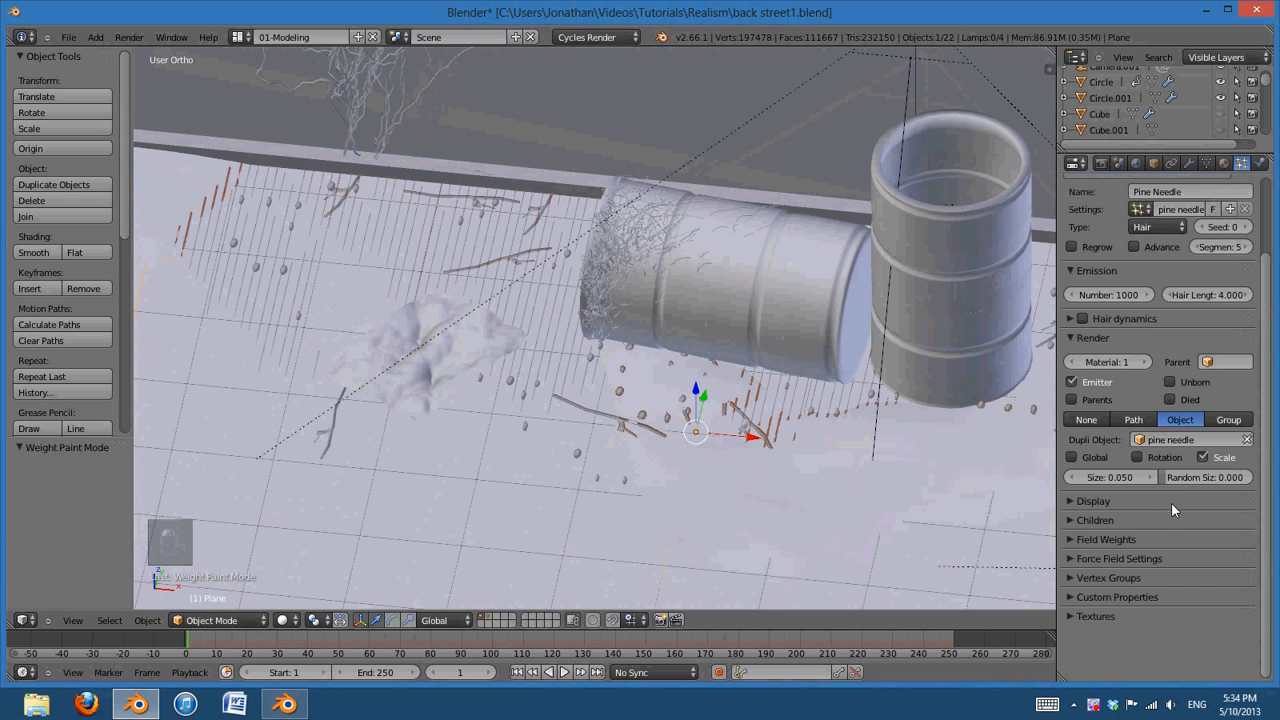
click(1136, 247)
click(1078, 272)
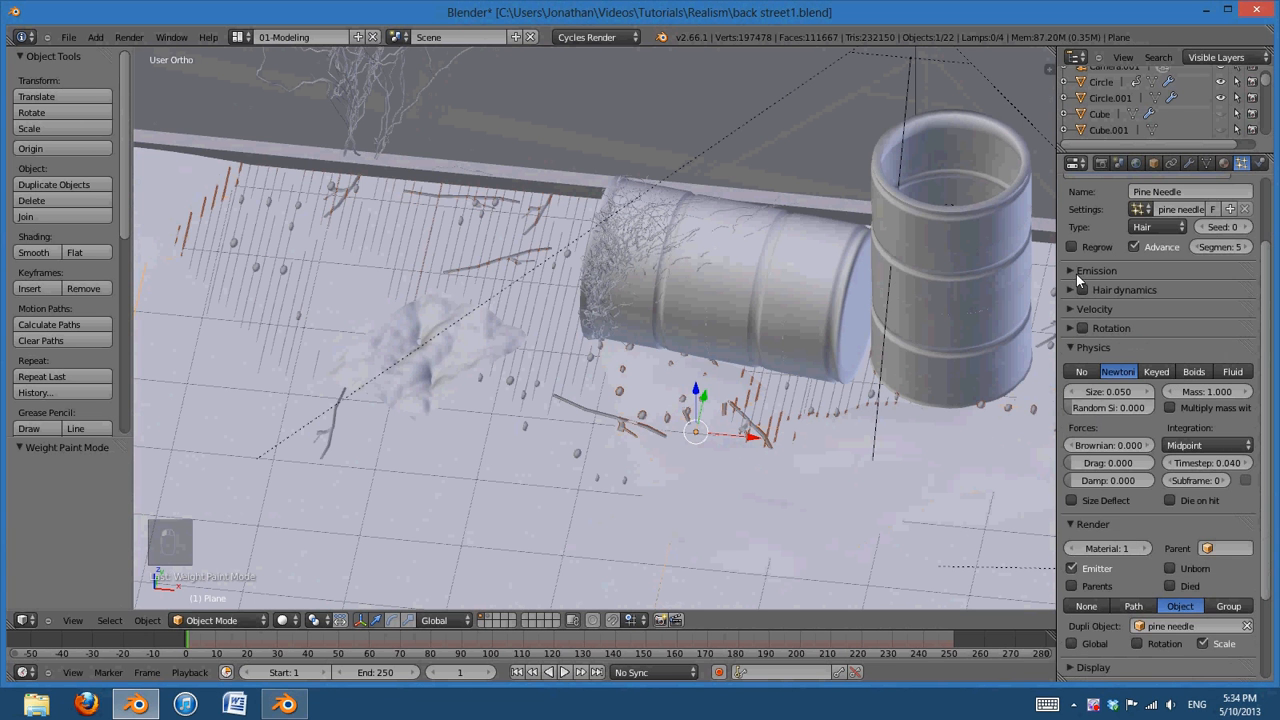
click(1073, 328)
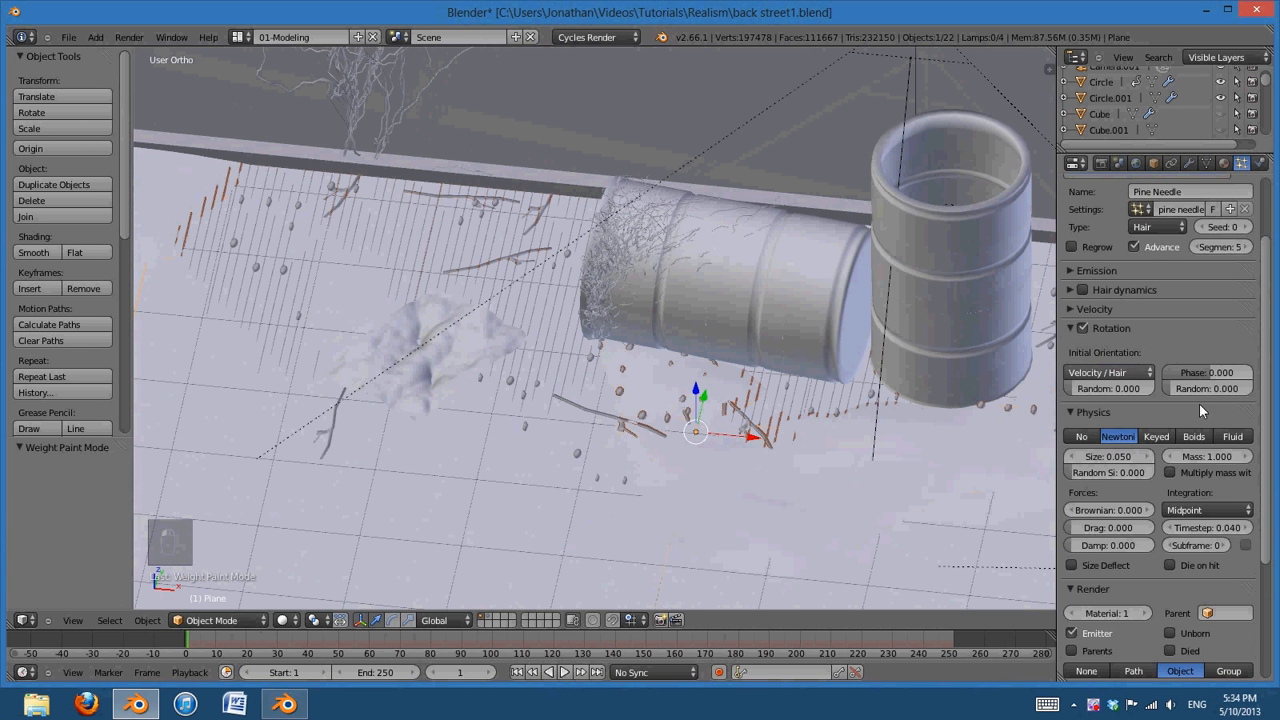
click(1082, 328)
drag(1210, 375, 1268, 392)
middle_drag(697, 397, 883, 411)
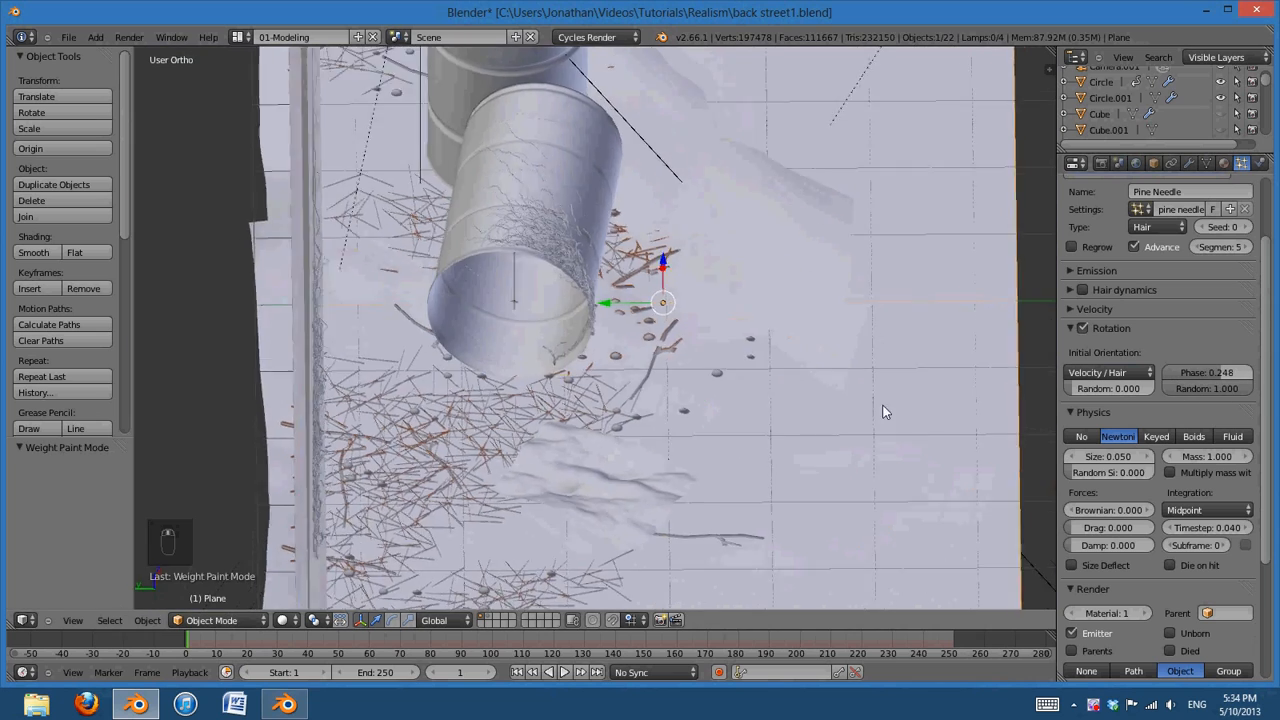
shift+middle_drag(757, 340, 757, 421)
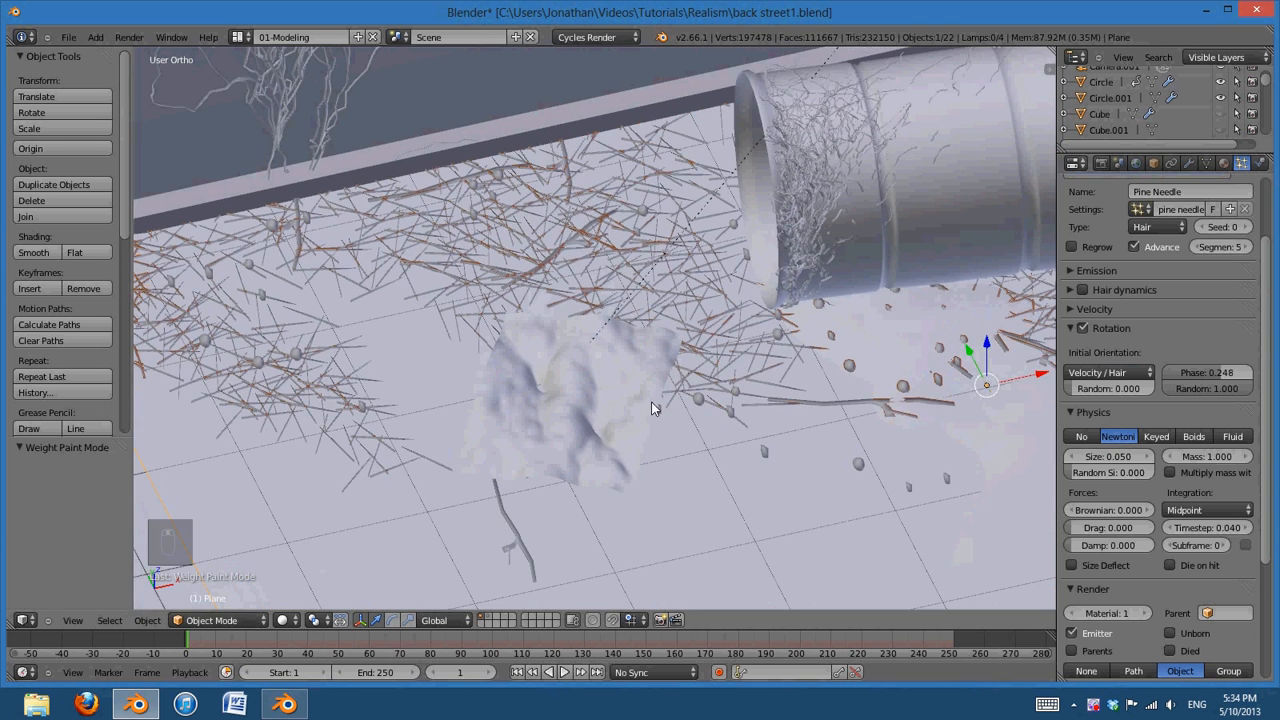
Try a Pine Needle particle size of 0.020 and compare it through the camera
key(KP_0)
shift+middle_drag(755, 443, 1011, 475)
scroll(804, 489, up, 3)
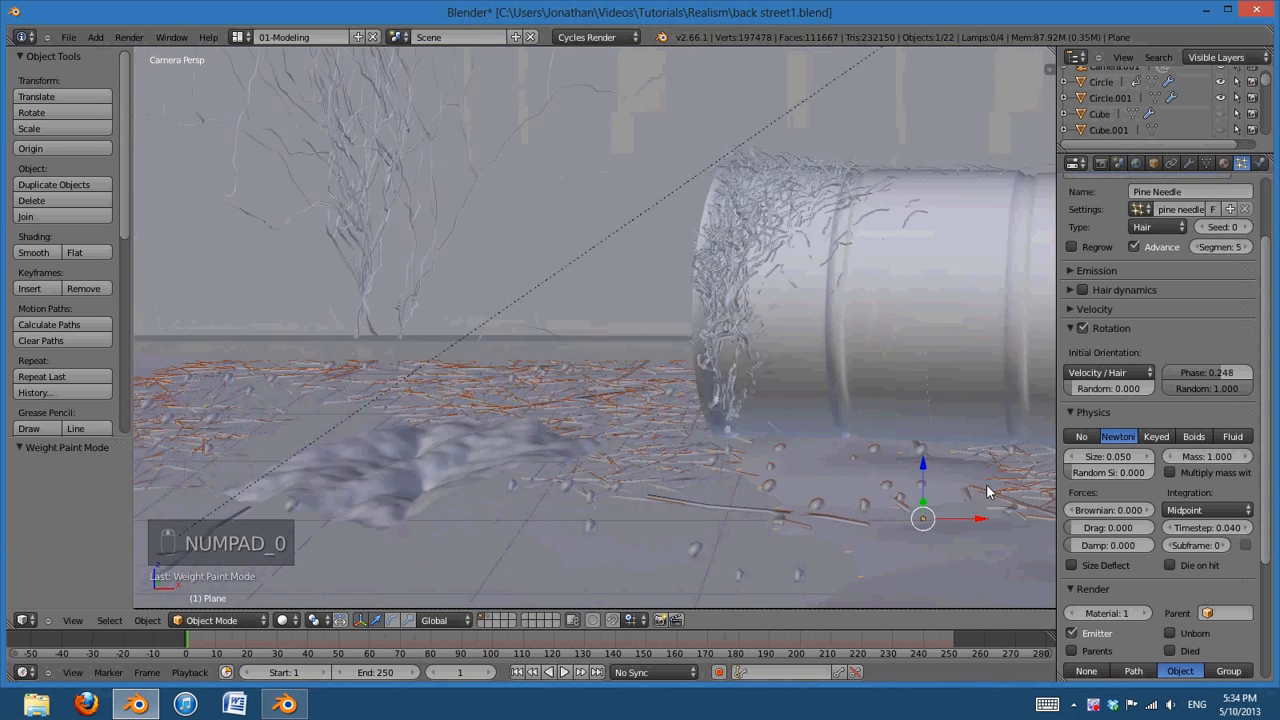
shift+middle_drag(804, 488, 612, 338)
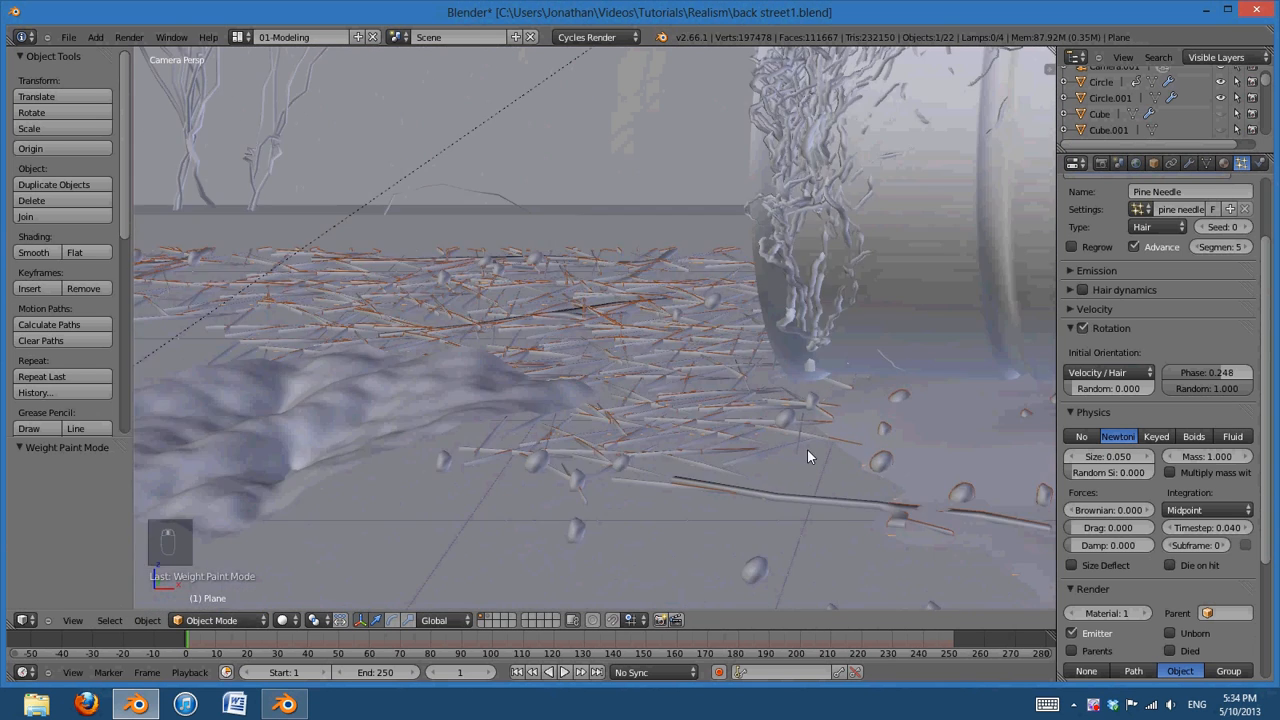
scroll(807, 449, up, 2)
shift+middle_drag(830, 446, 831, 482)
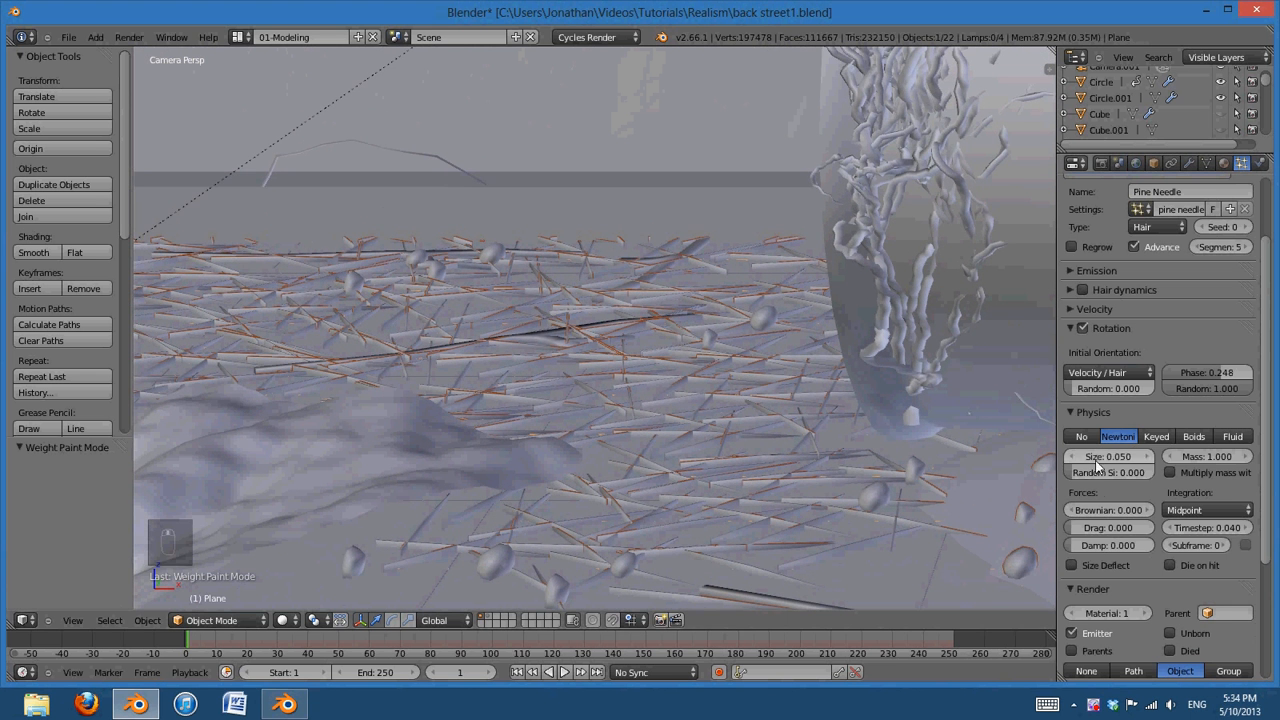
click(1108, 456)
key(Return)
scroll(606, 426, down, 5)
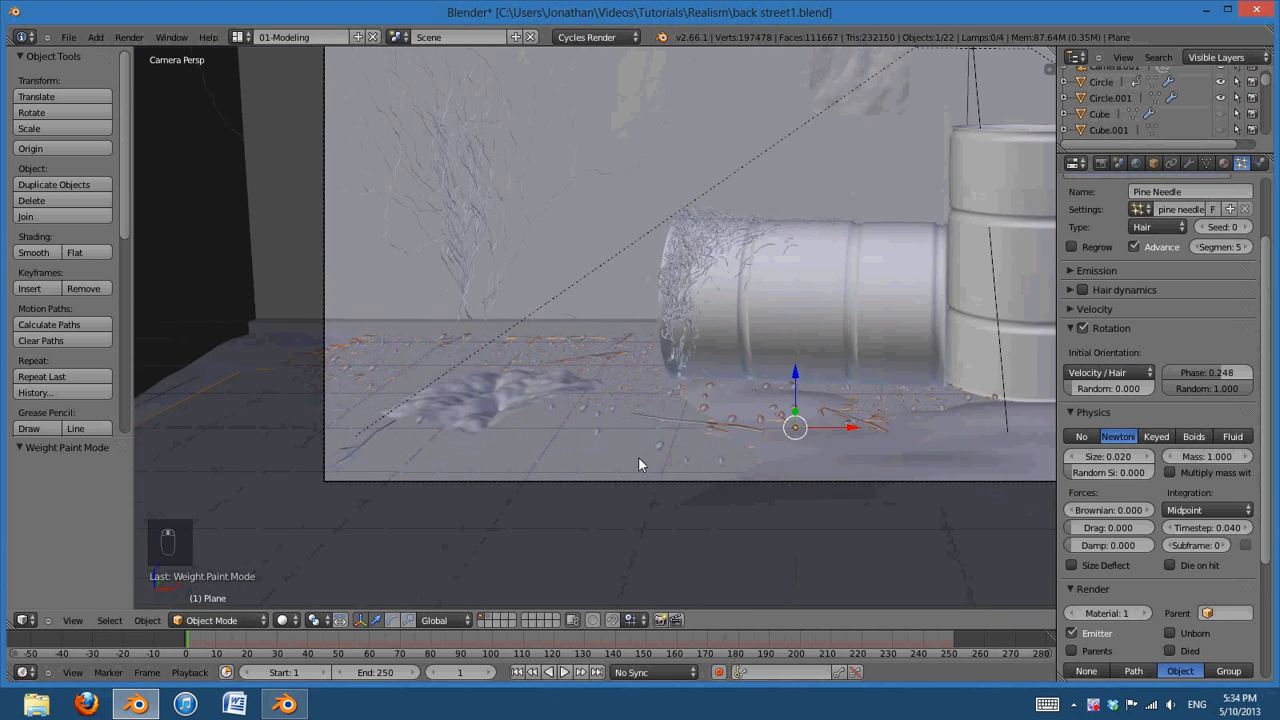
Try a Pine Needle particle size of 0.030, judging it near the fallen barrel's opening
scroll(640, 460, up, 5)
shift+middle_drag(812, 468, 672, 446)
scroll(672, 446, up, 2)
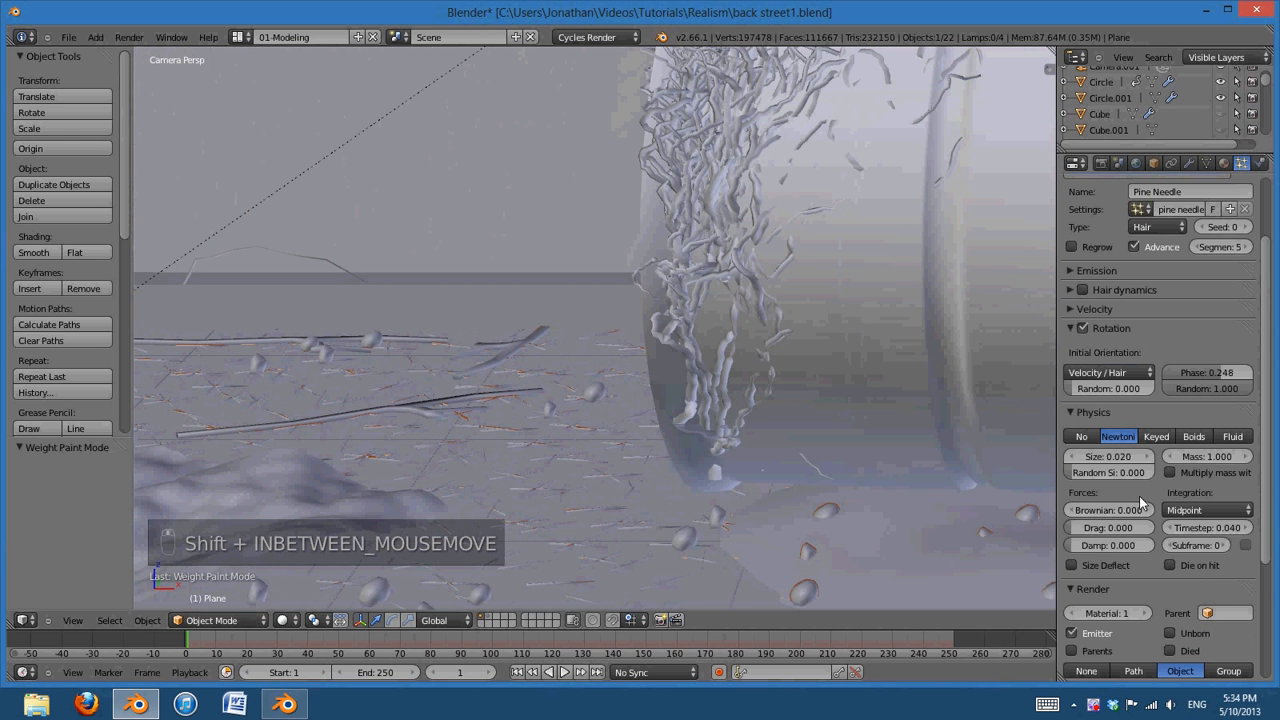
drag(1115, 460, 1116, 460)
scroll(892, 429, down, 8)
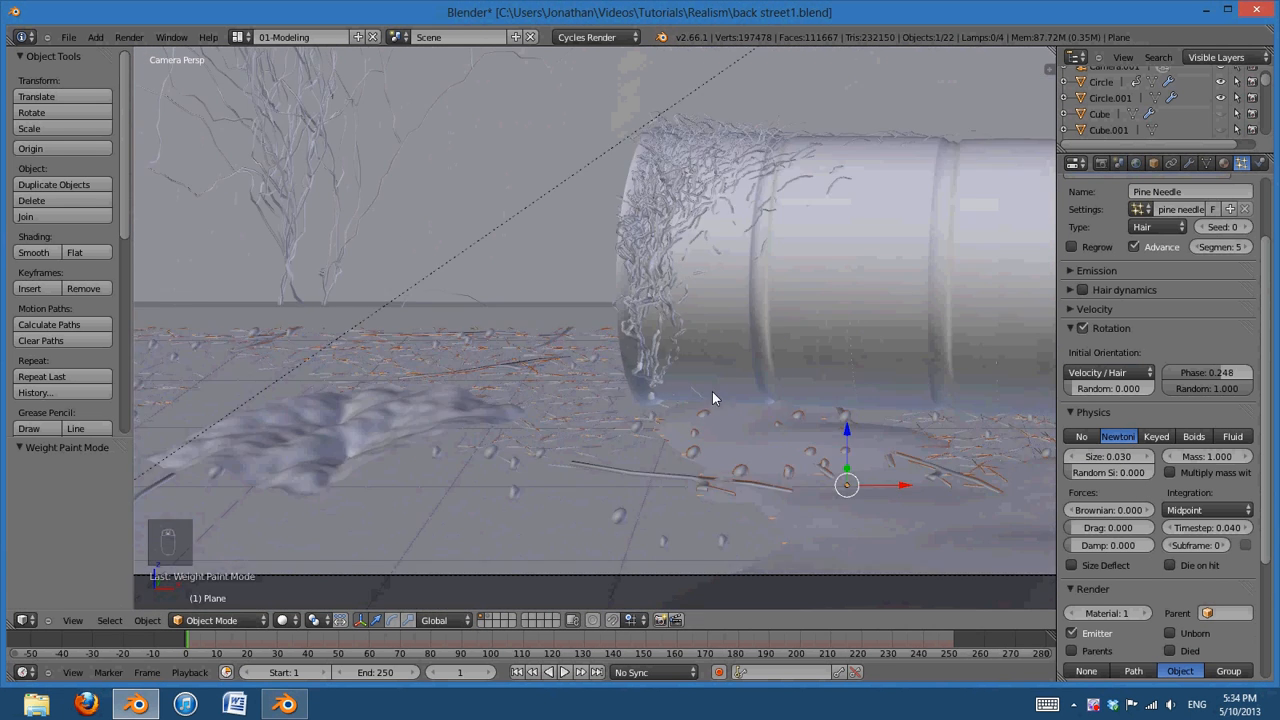
Set the Pine Needle particle size to 0.025 and check the needles around both barrels through the camera
shift+middle_drag(848, 365, 319, 428)
scroll(319, 428, up, 4)
shift+middle_drag(633, 468, 628, 294)
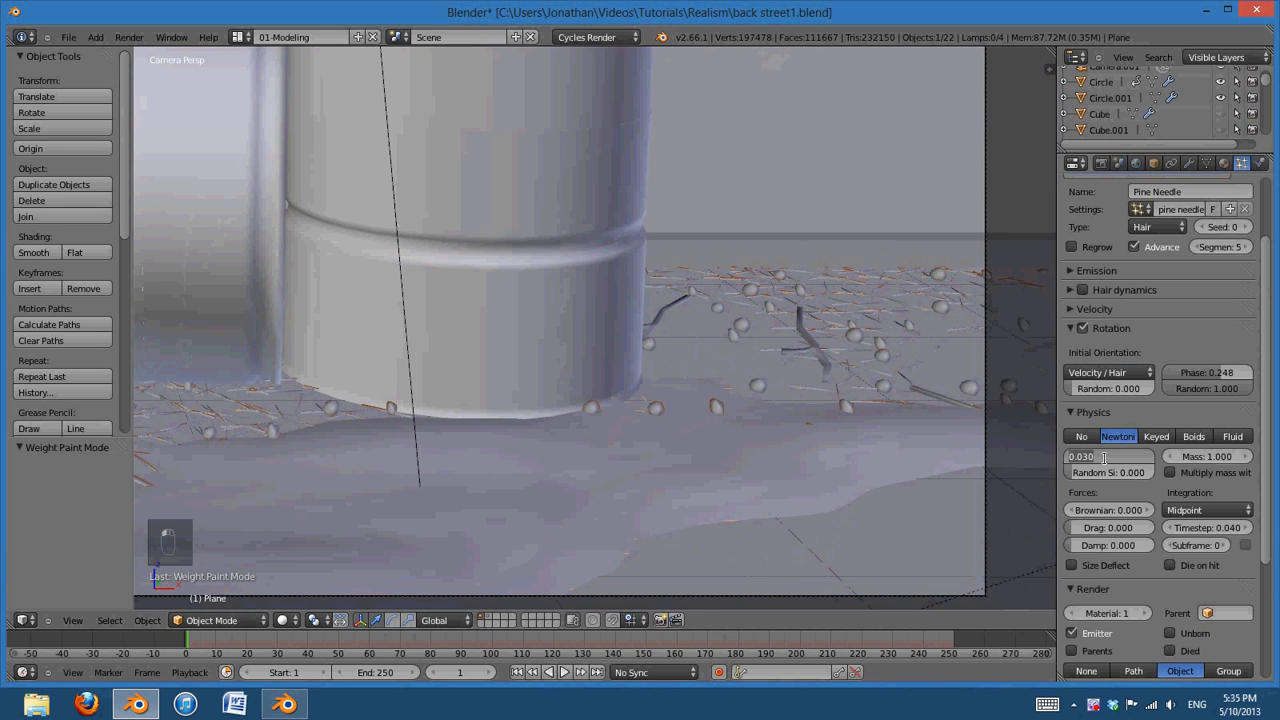
scroll(687, 443, down, 8)
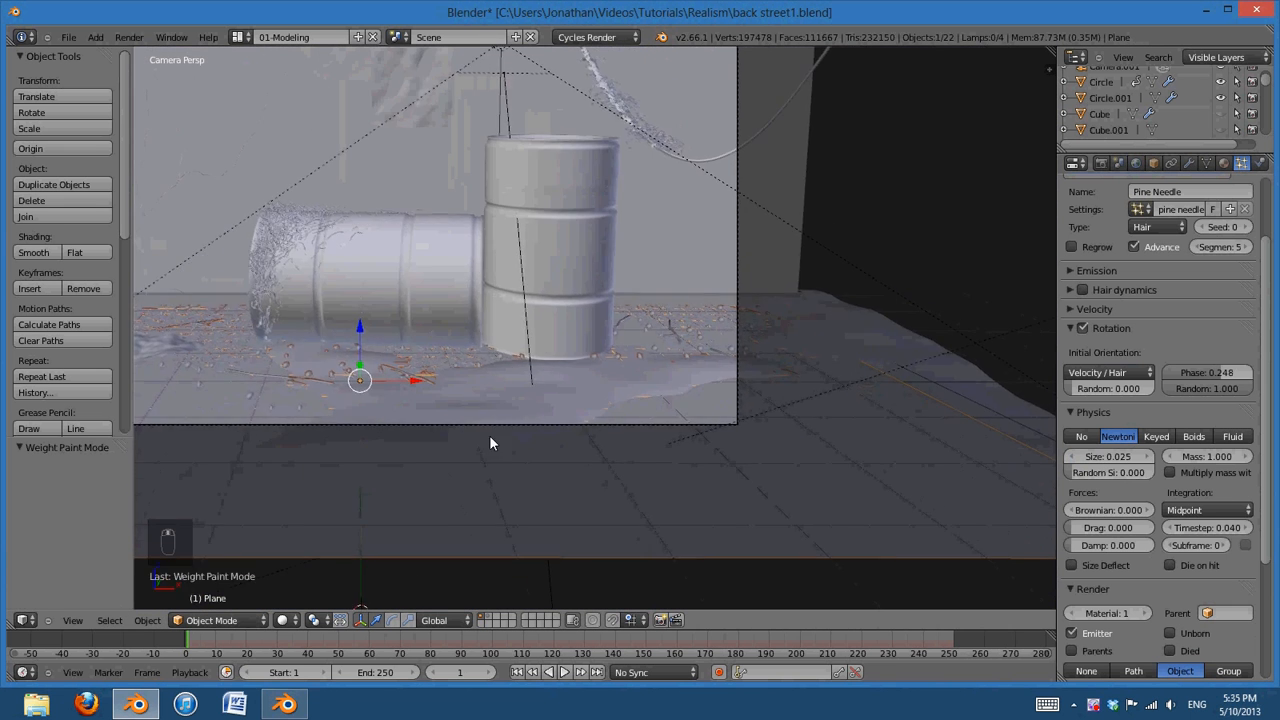
scroll(811, 471, up, 5)
shift+middle_drag(489, 435, 941, 455)
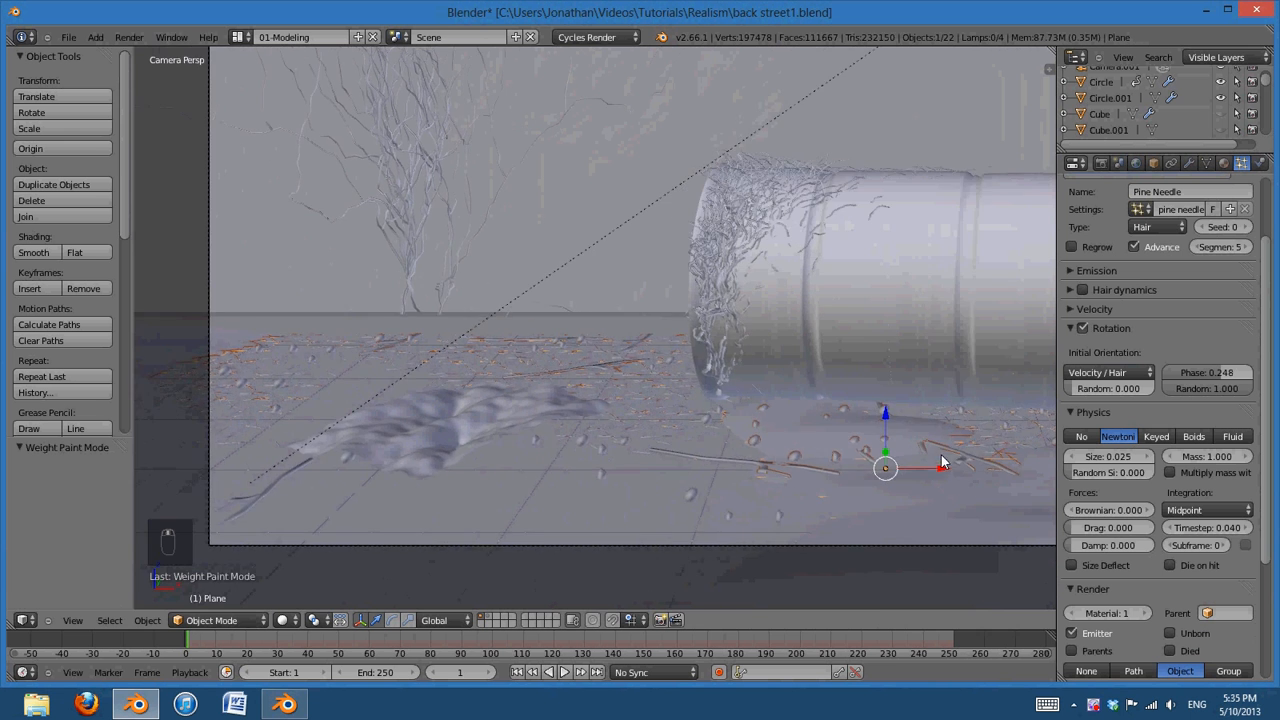
scroll(941, 455, up, 3)
shift+middle_drag(799, 492, 902, 466)
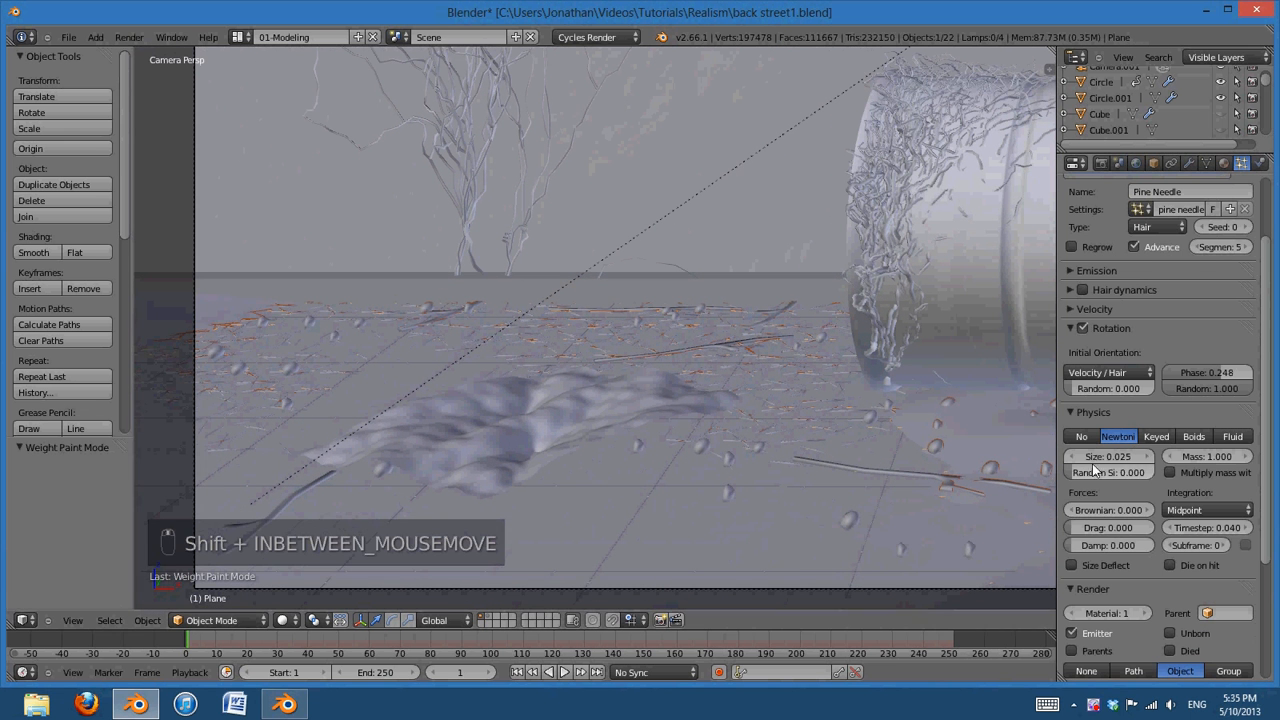
Compare Random and Jittered needle distribution, keep Random, and turn off Even Distribution in the Pine Needle emission settings
scroll(1210, 453, up, 3)
click(1072, 357)
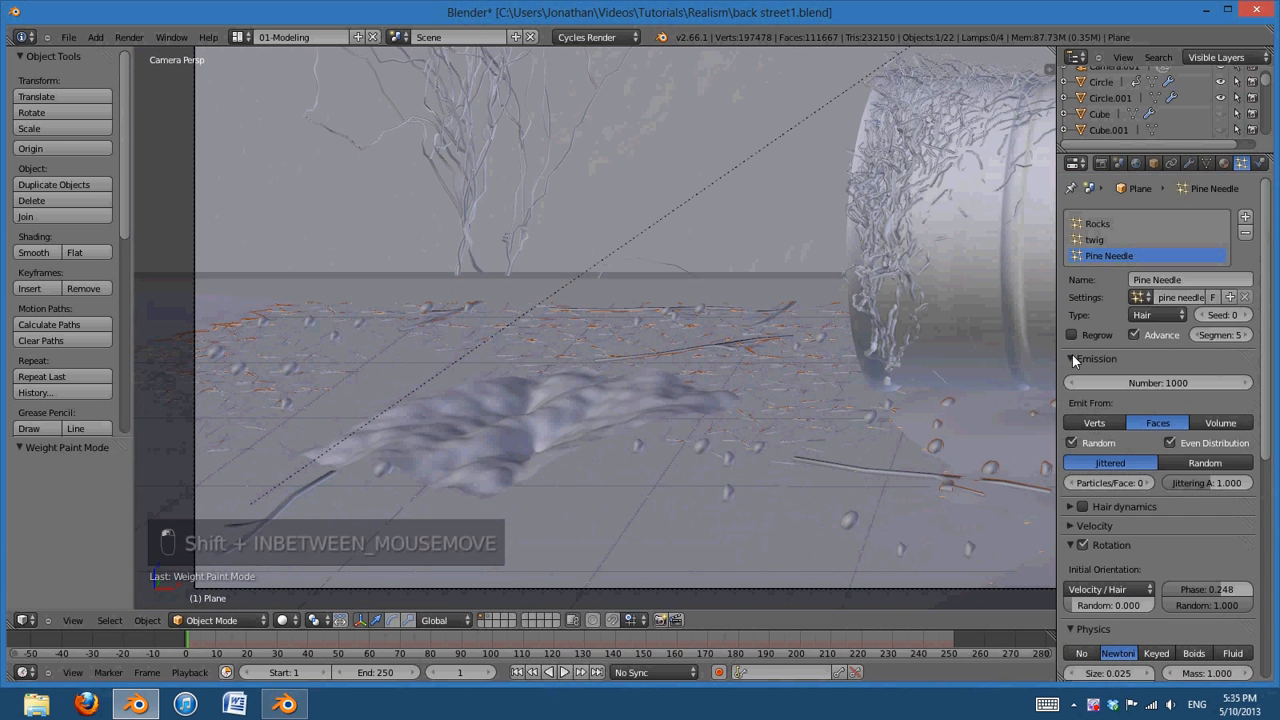
click(1190, 461)
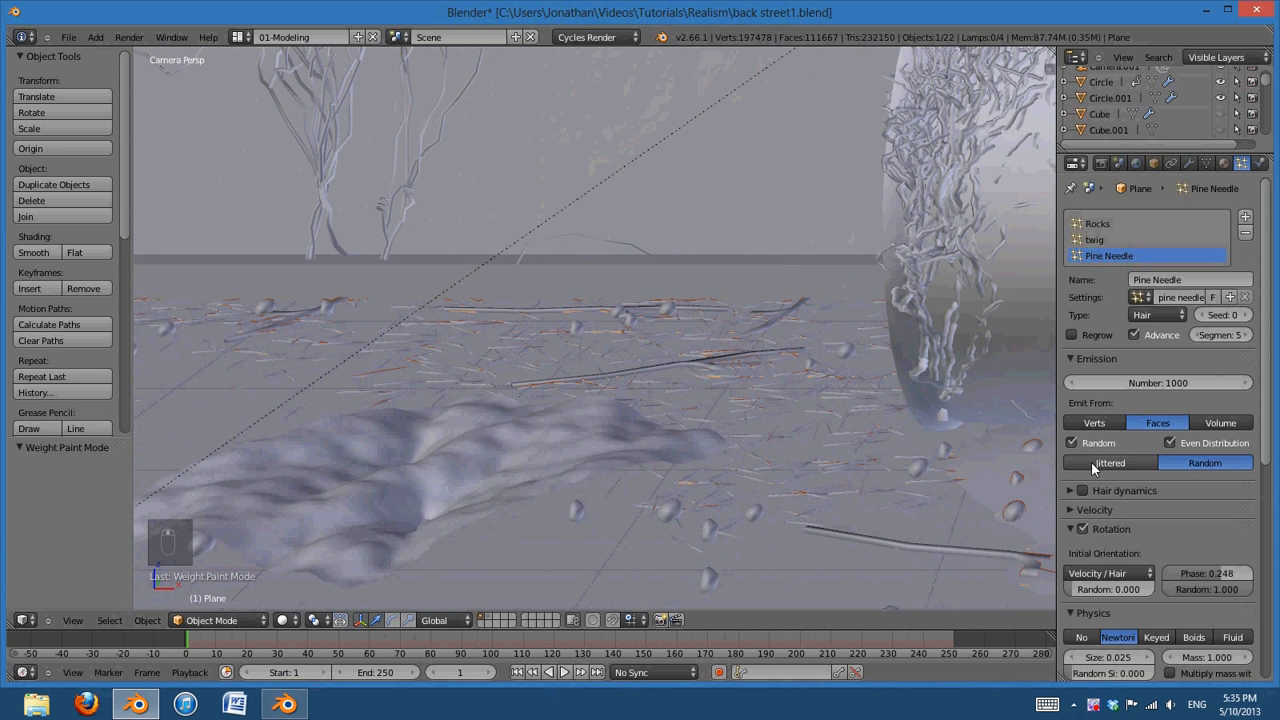
click(1091, 462)
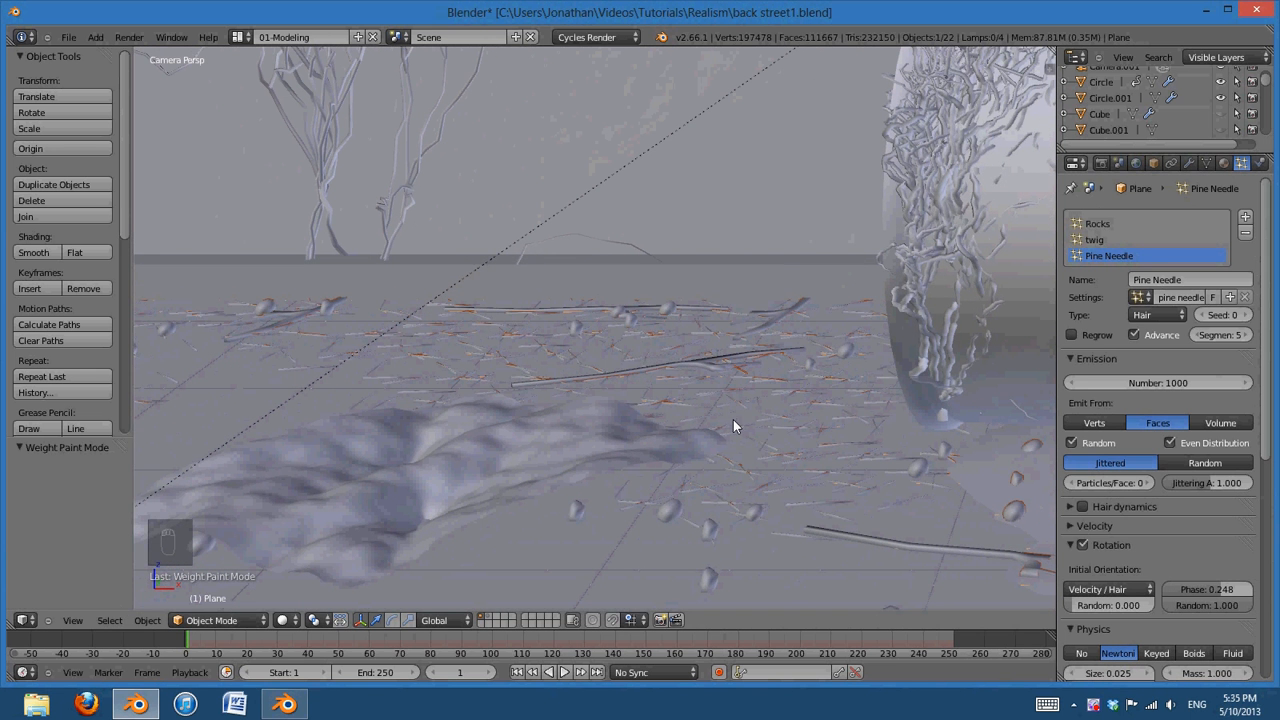
key(KP_0)
key(KP_7)
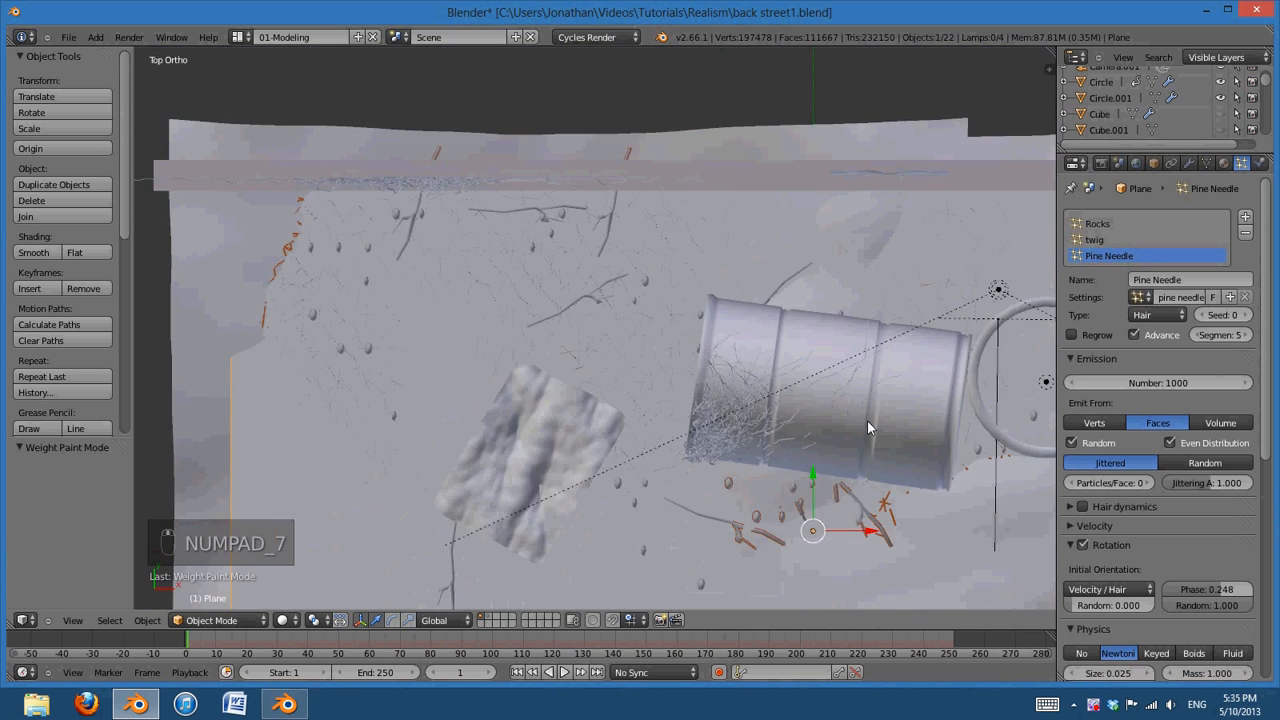
key(KP_0)
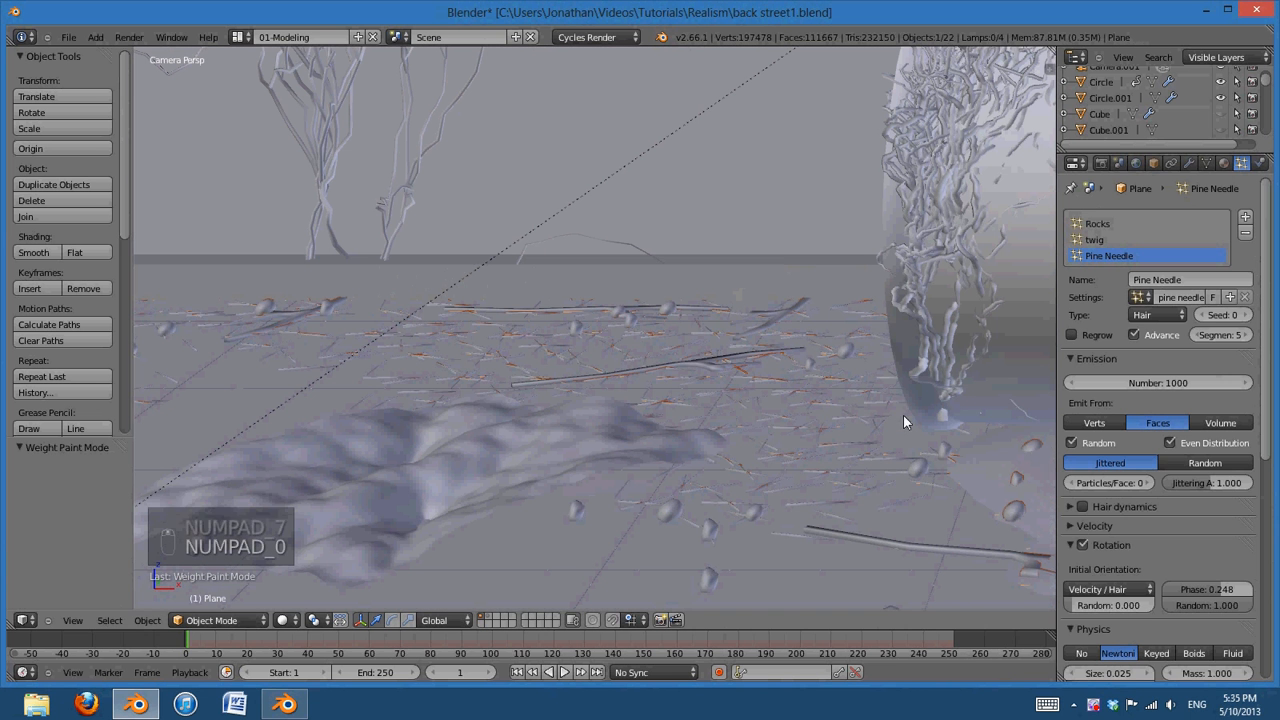
click(1192, 461)
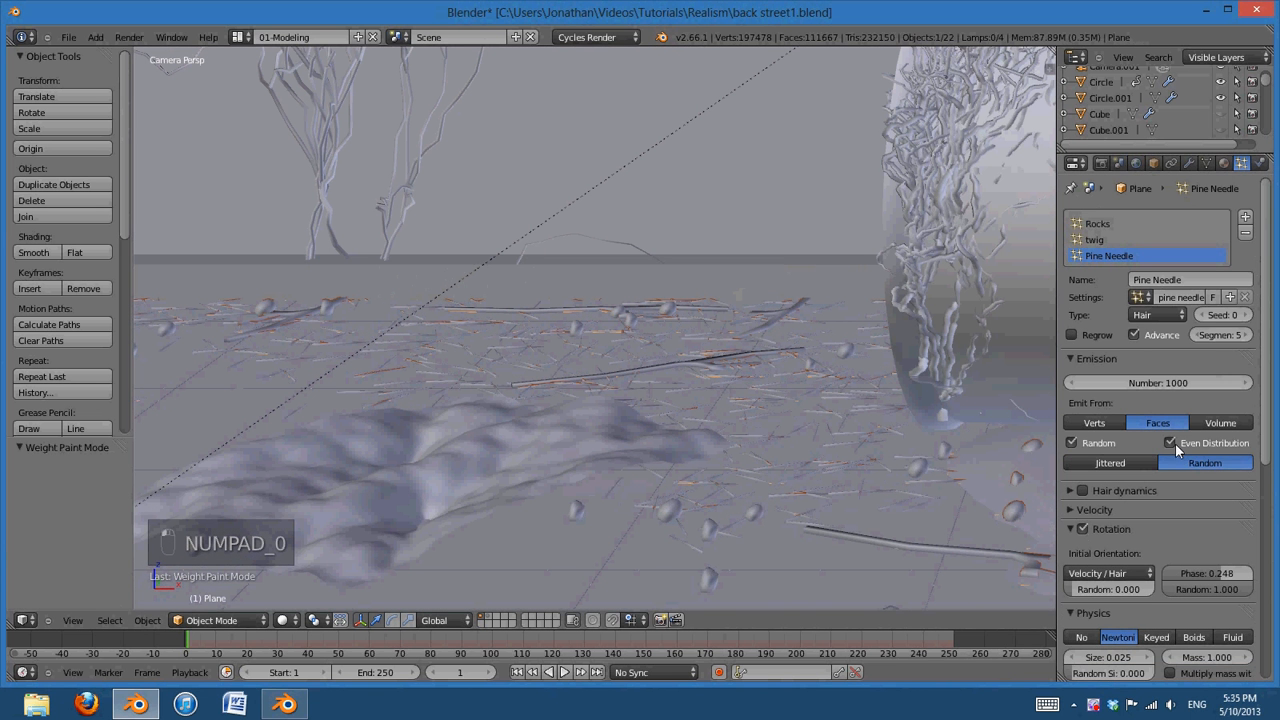
click(1172, 443)
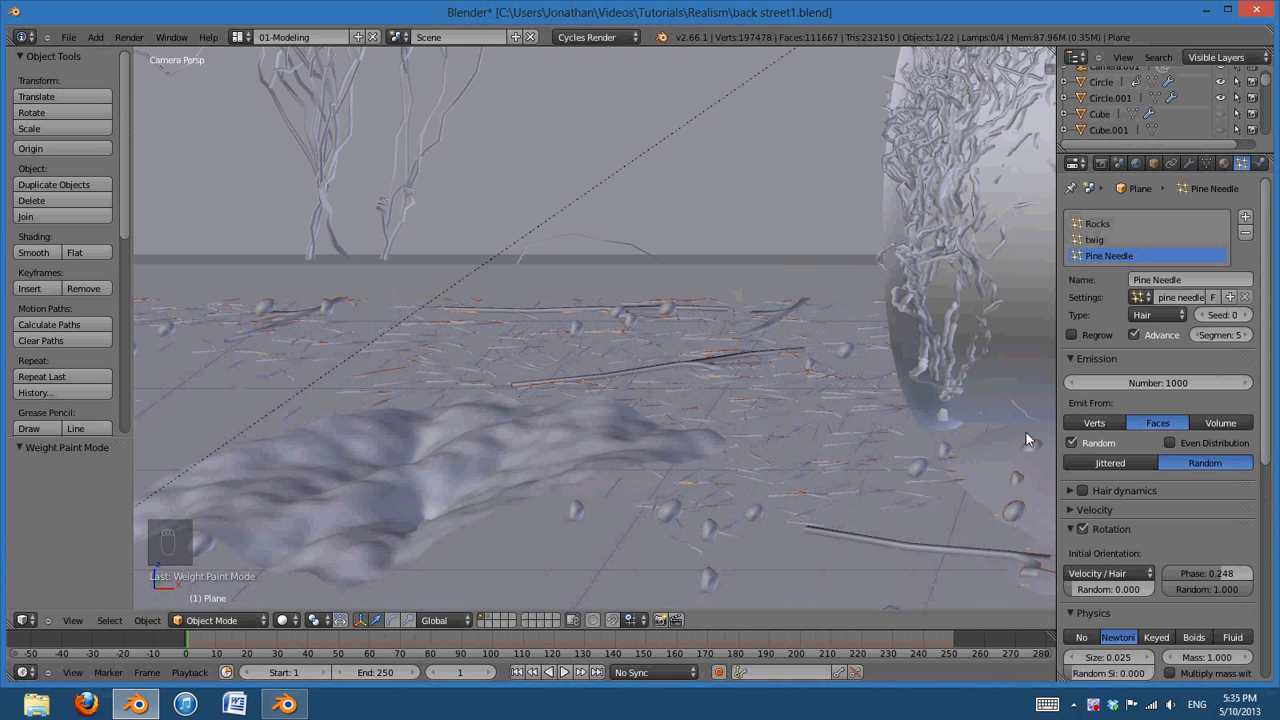
Try emitting the pine needles from the ground's vertices and return the emission source to Faces
scroll(958, 442, down, 2)
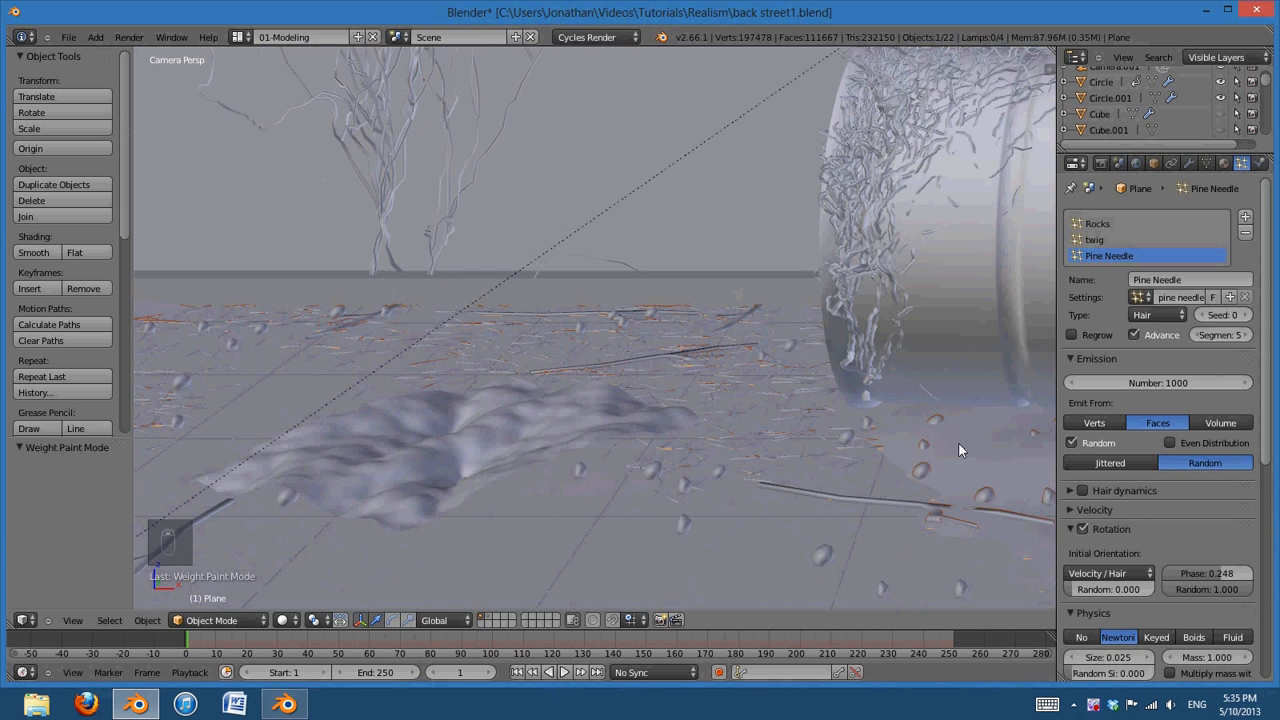
scroll(958, 442, down, 2)
shift+middle_drag(850, 457, 570, 461)
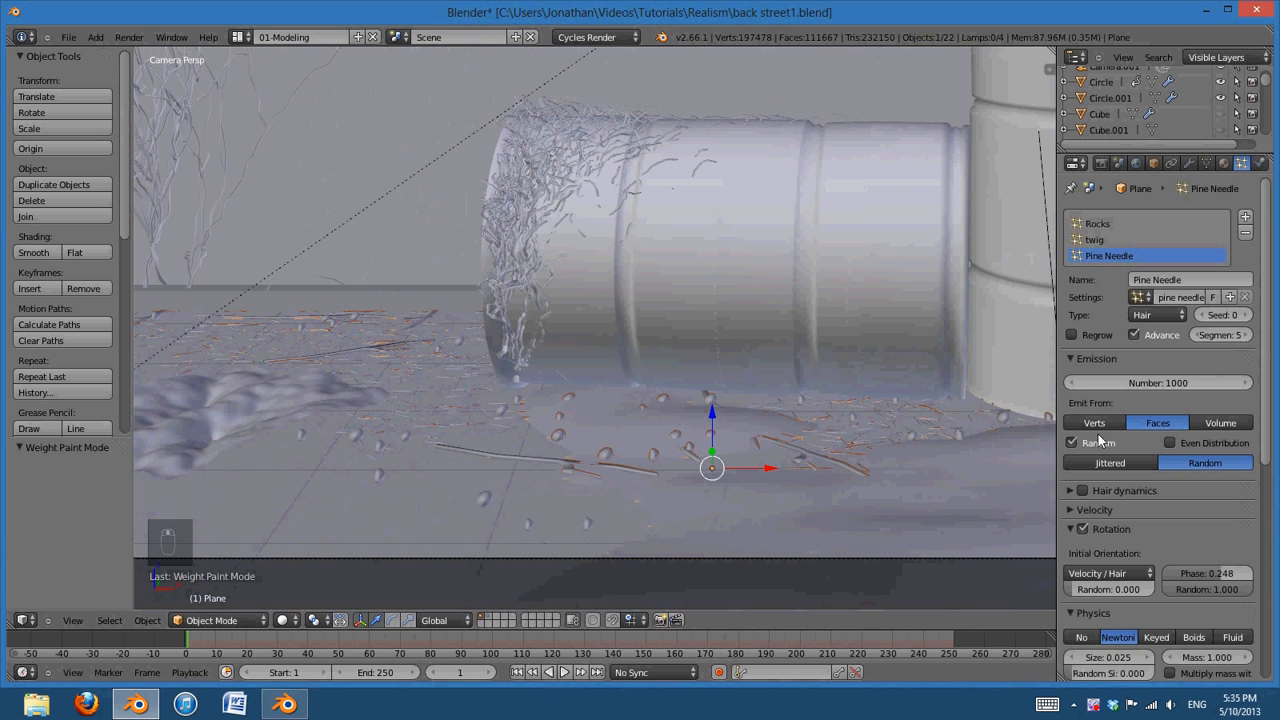
click(1109, 422)
click(1170, 420)
Examine the density of the pine needles across the ground through the camera, from the upright barrel to the cloth-like heap
shift+middle_drag(858, 427, 729, 450)
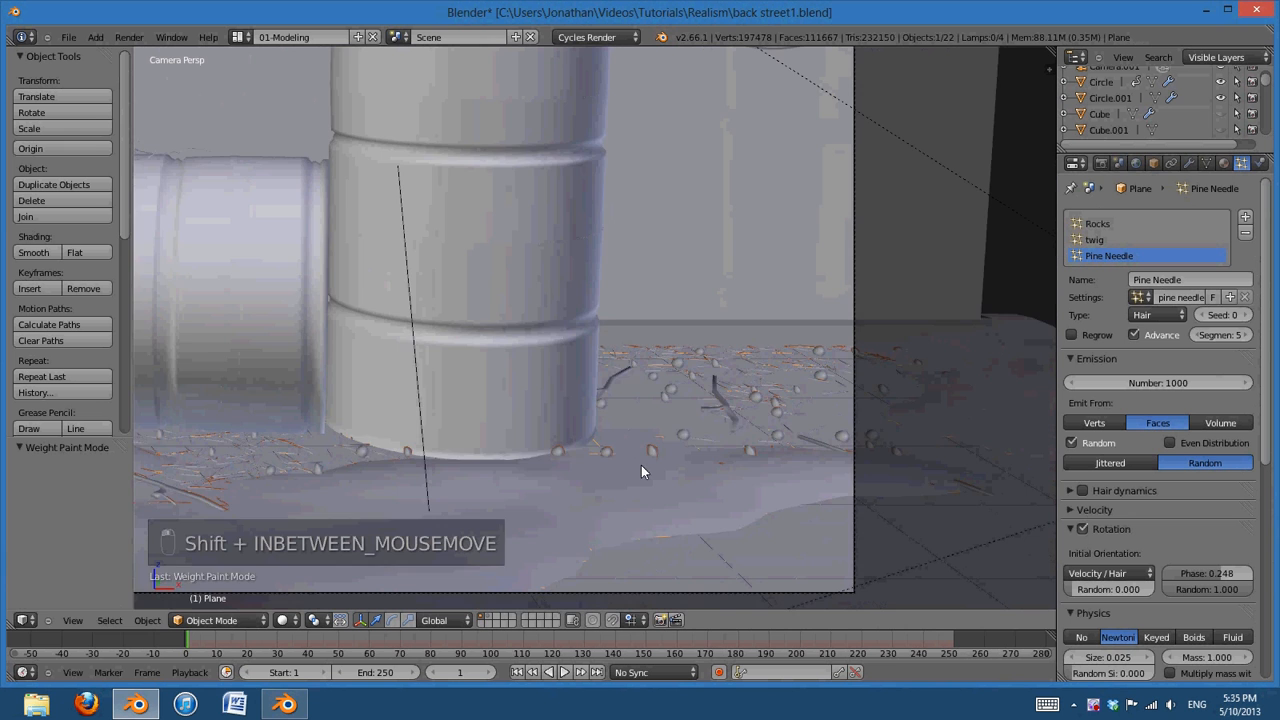
shift+middle_drag(641, 465, 1138, 436)
shift+middle_drag(508, 434, 958, 411)
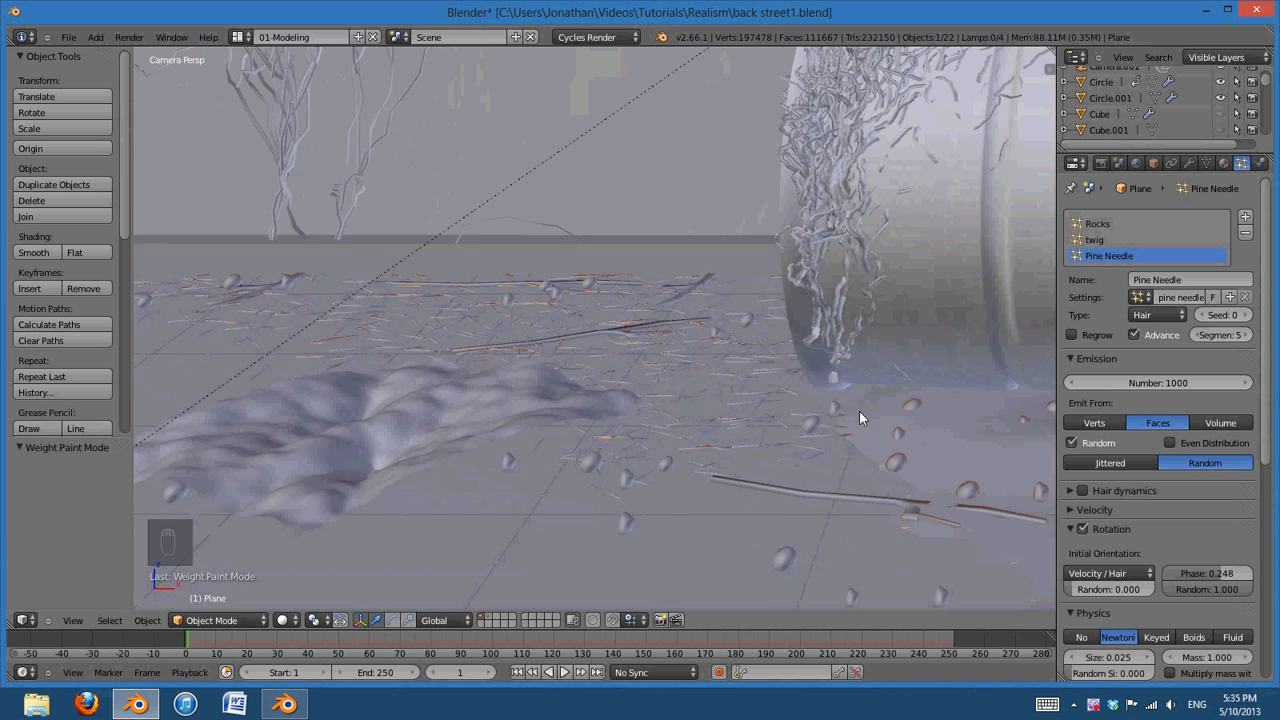
scroll(845, 415, down, 3)
shift+middle_drag(836, 418, 912, 395)
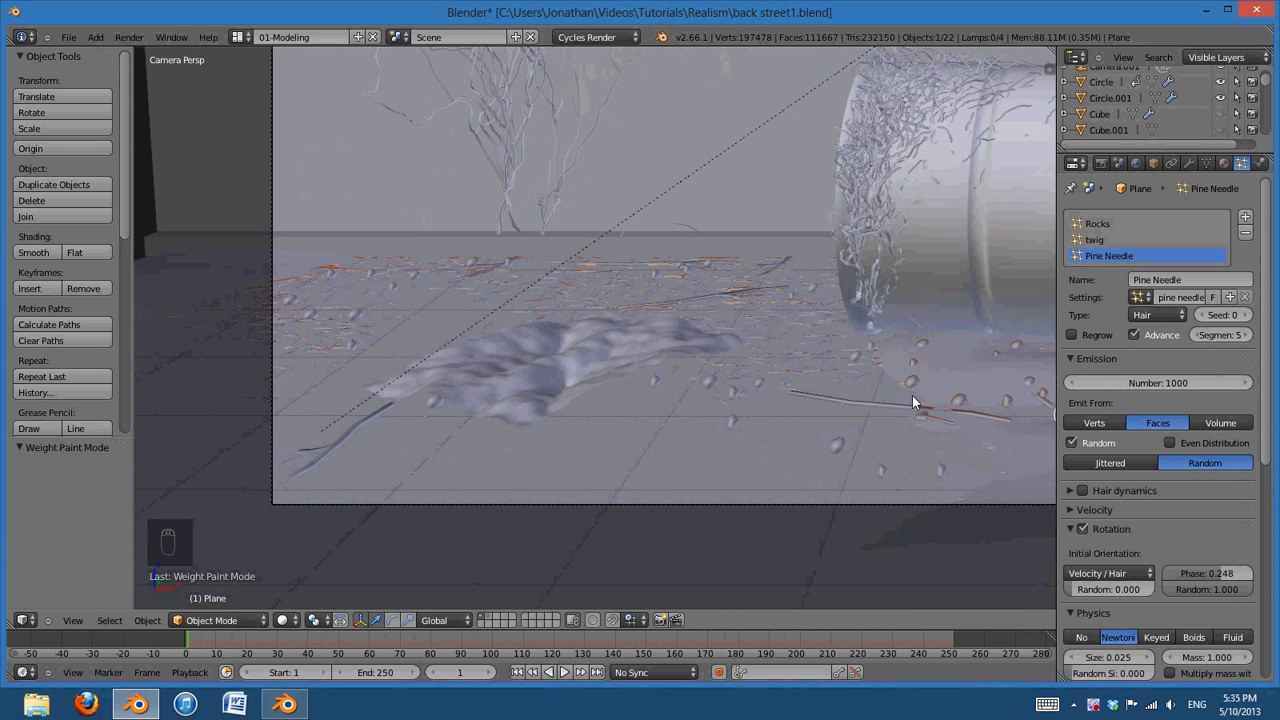
shift+middle_drag(856, 399, 764, 440)
scroll(848, 457, up, 2)
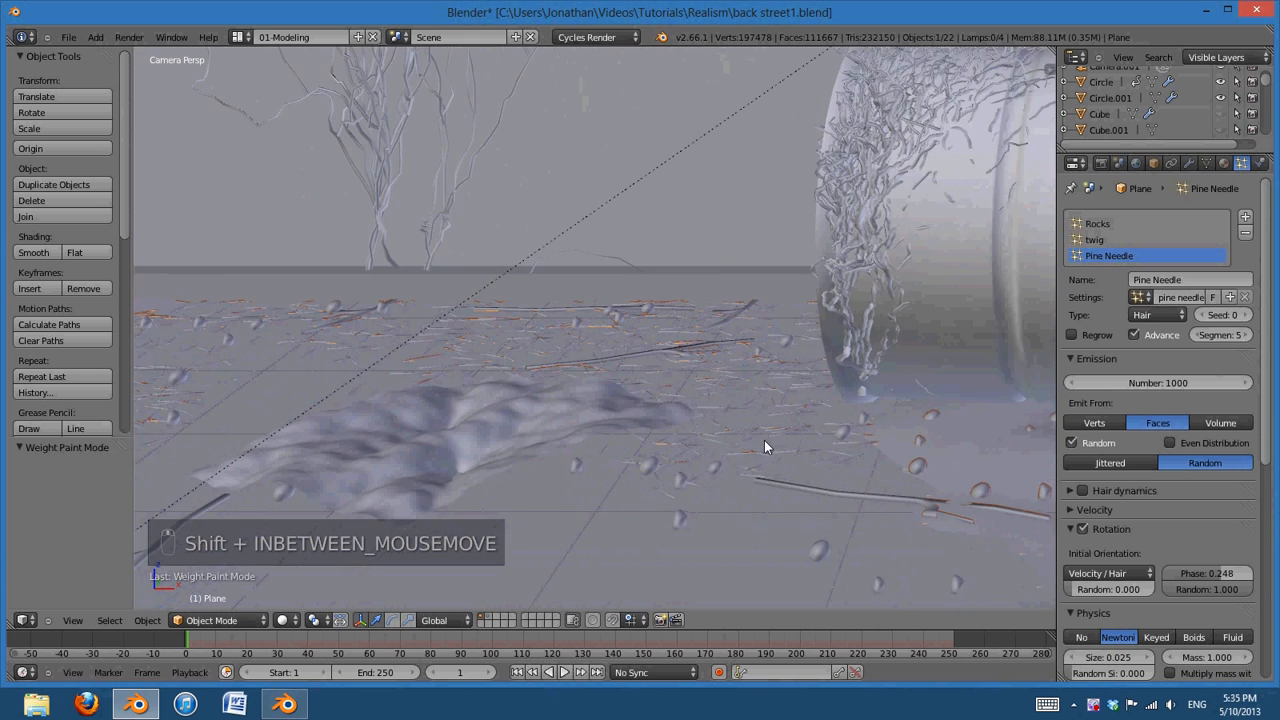
scroll(762, 439, up, 3)
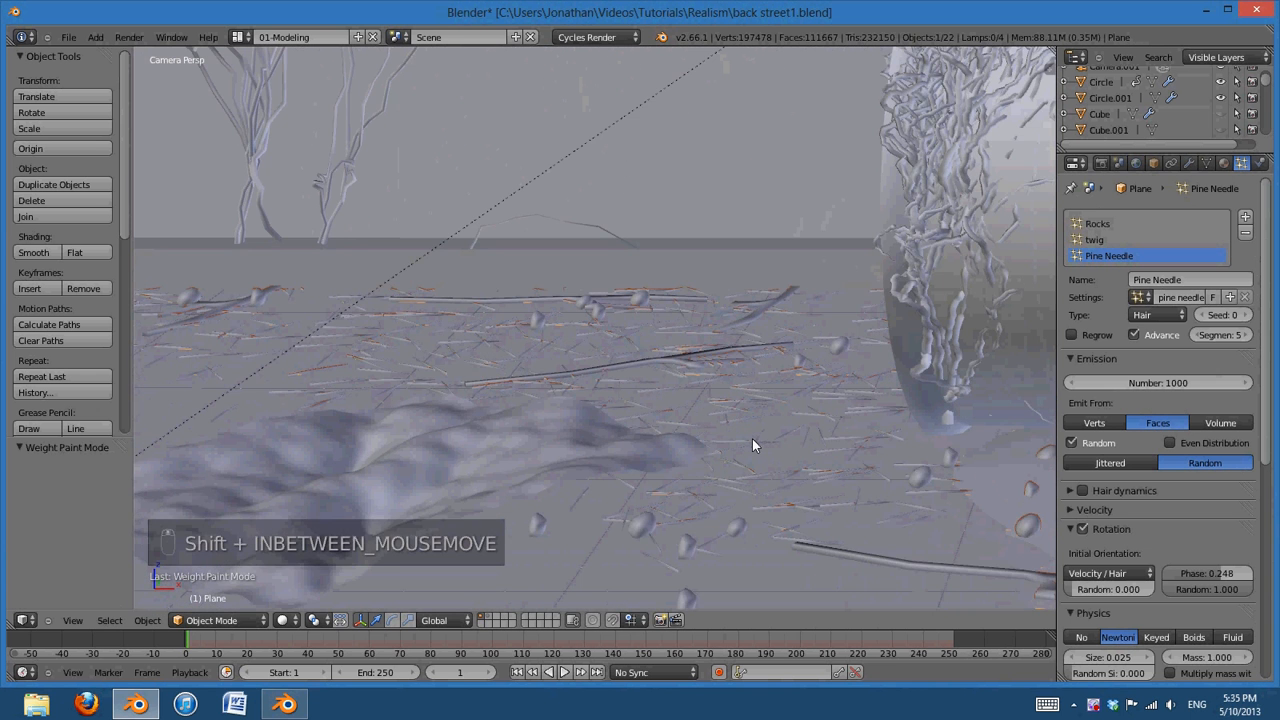
scroll(752, 439, down, 1)
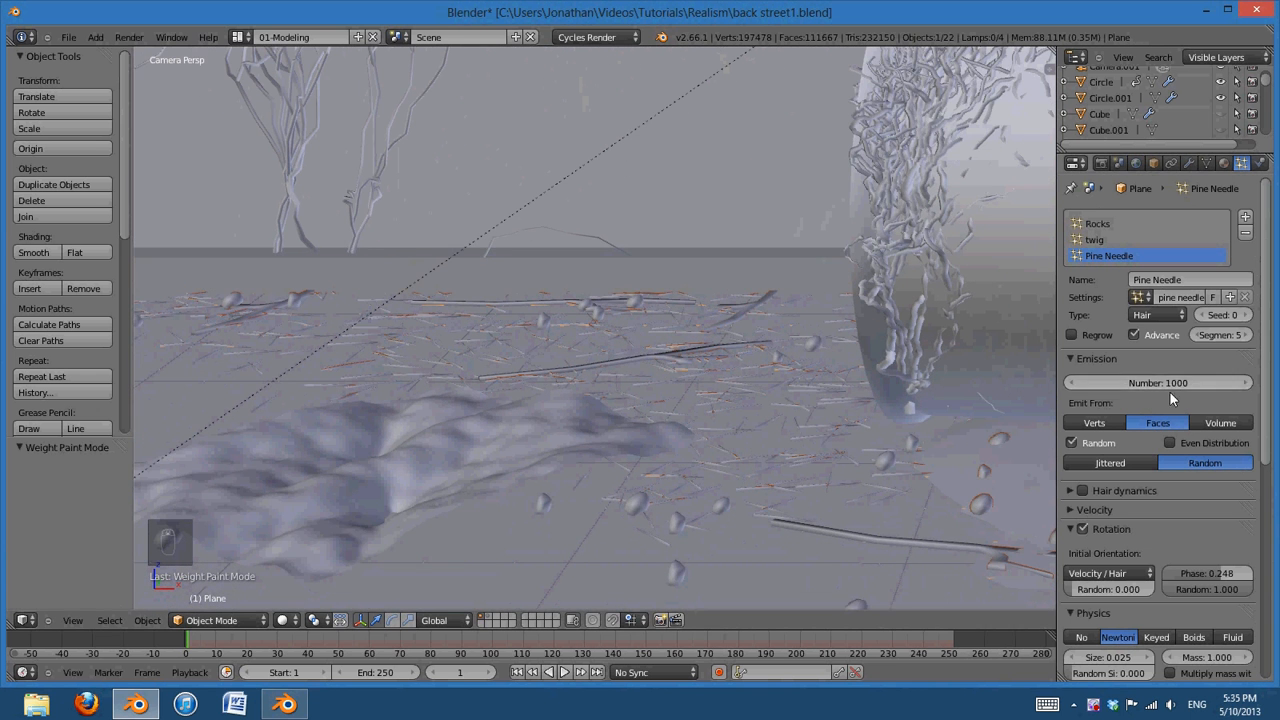
Set the Pine Needle particle number to 2000 and check the scatter around the barrels
click(1169, 385)
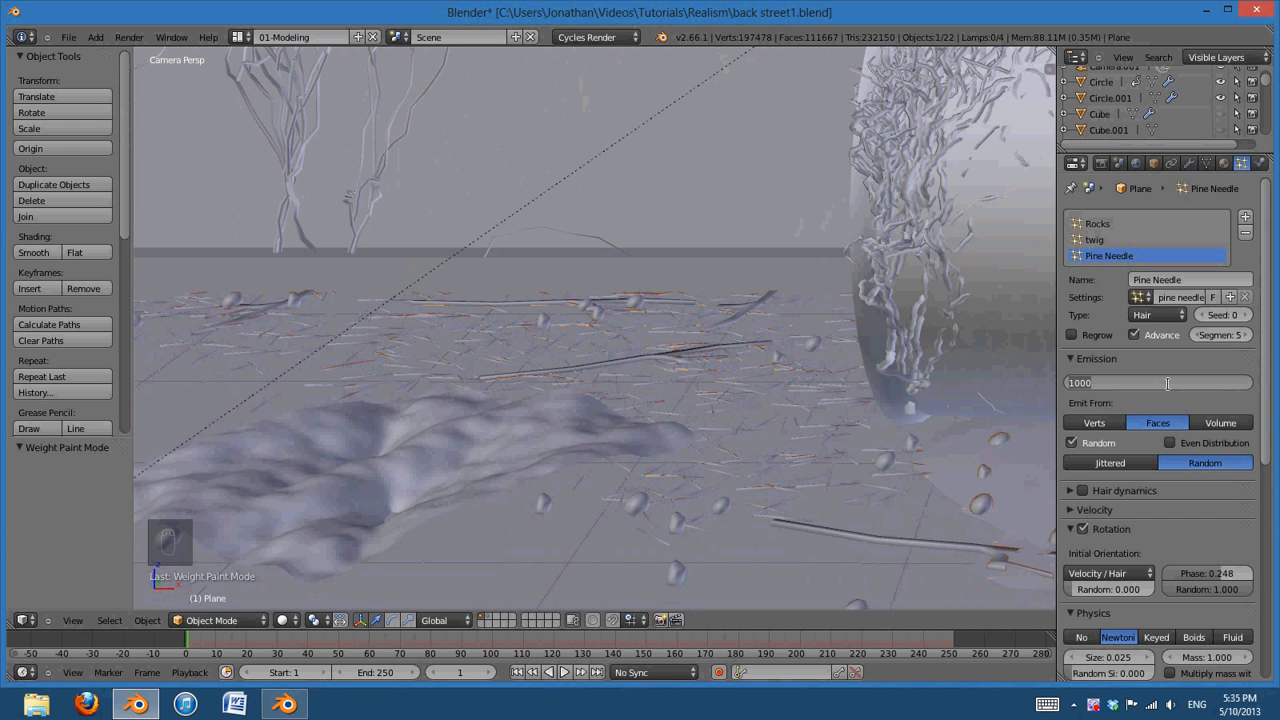
text(2000)
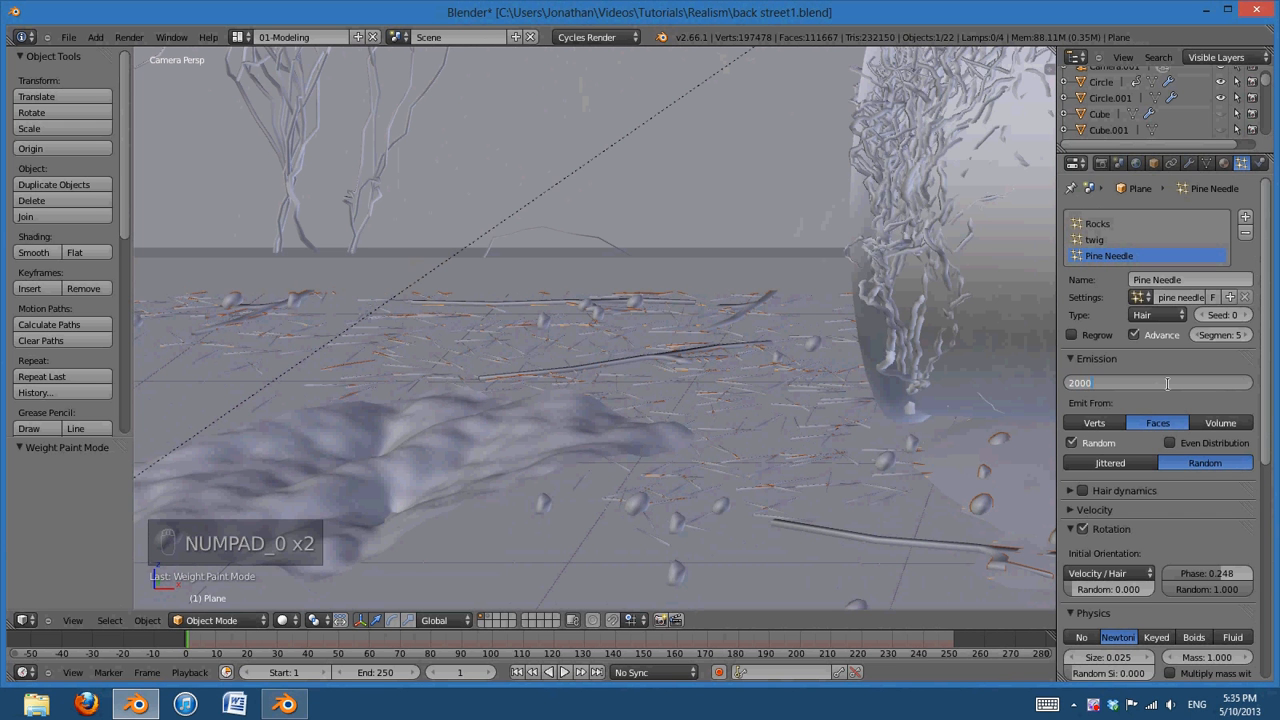
key(Return)
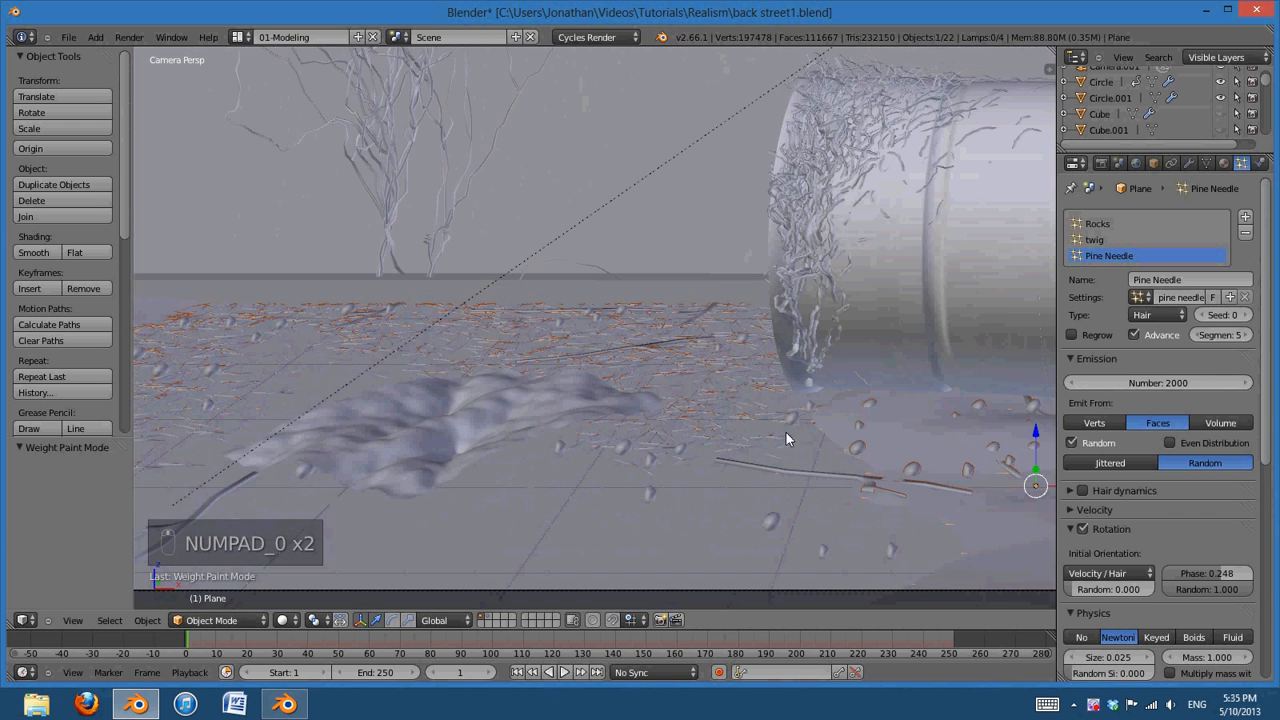
shift+middle_drag(786, 432, 1279, 470)
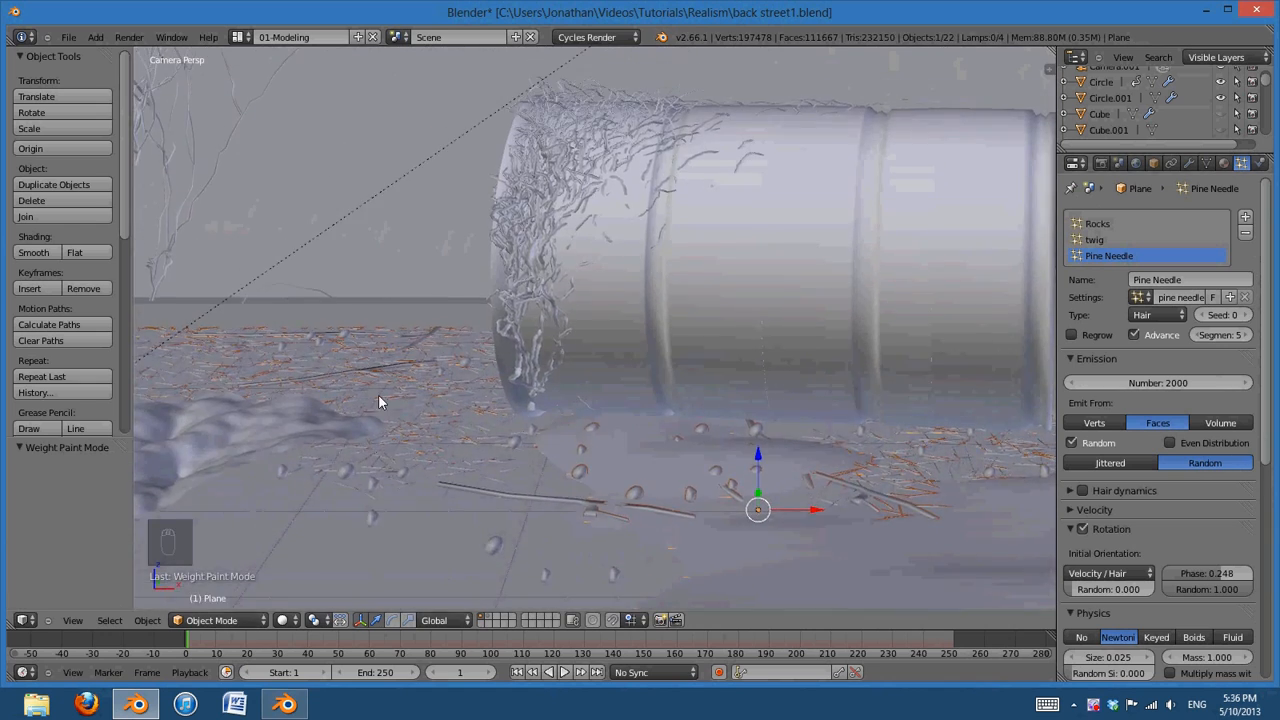
key(KP_0)
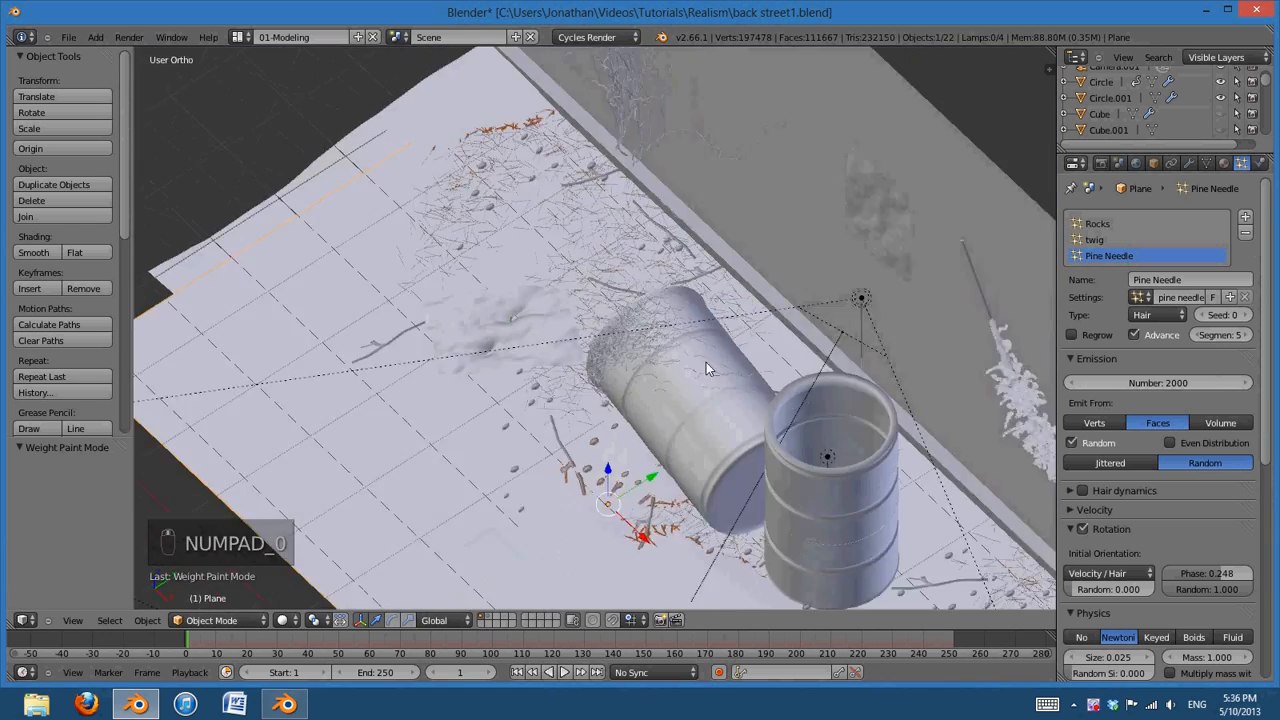
Examine the pine needle scatter around the barrels and the cloth-like heap through the camera
middle_drag(706, 369, 878, 434)
key(KP_0)
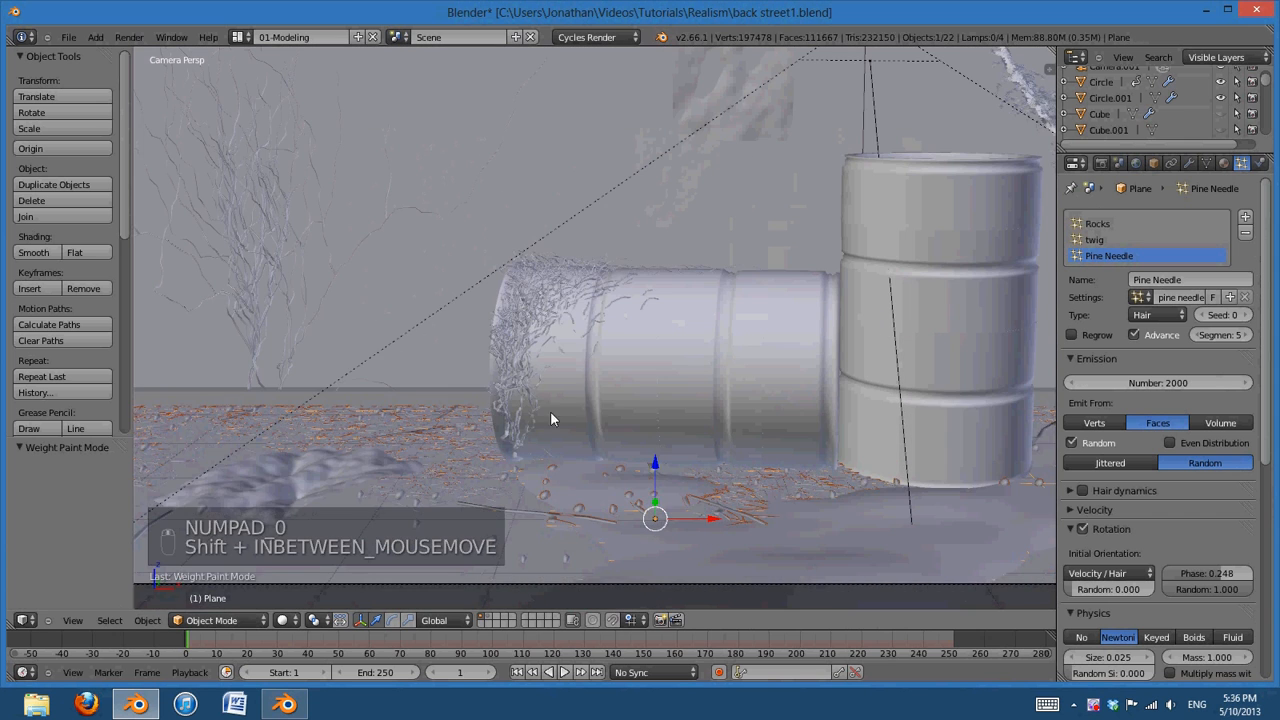
shift+middle_drag(749, 323, 839, 305)
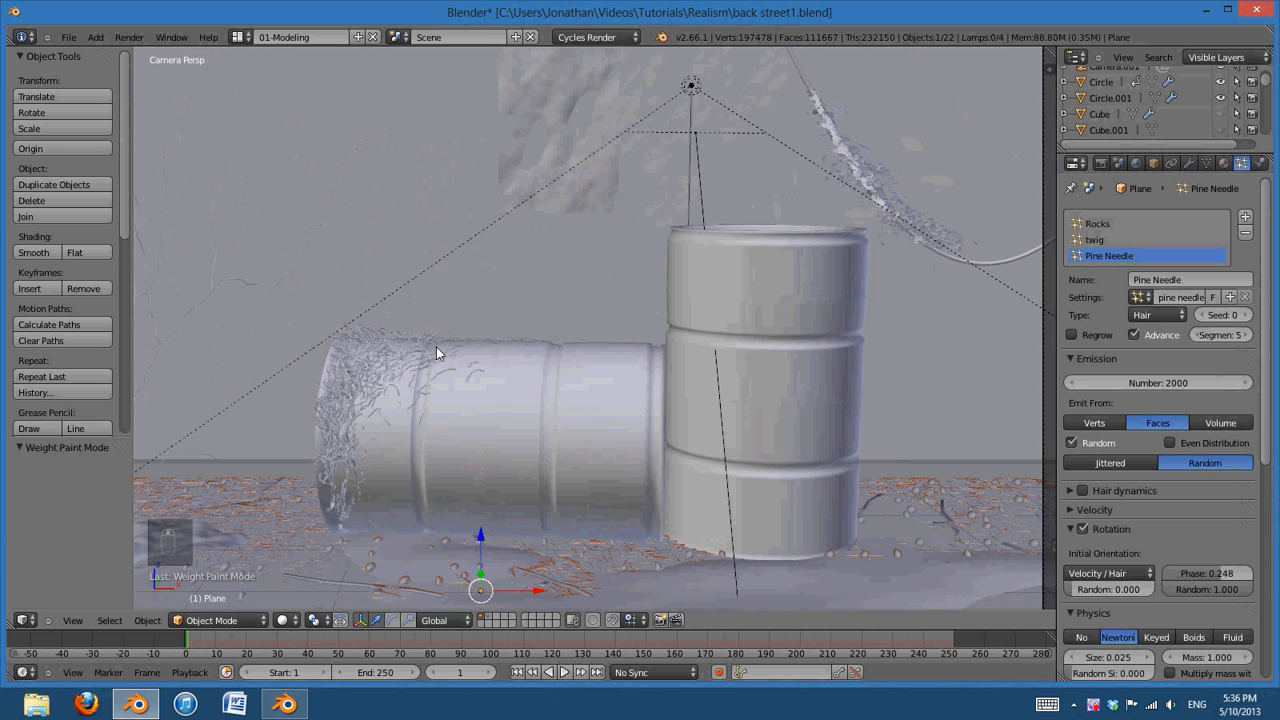
shift+middle_drag(425, 432, 758, 411)
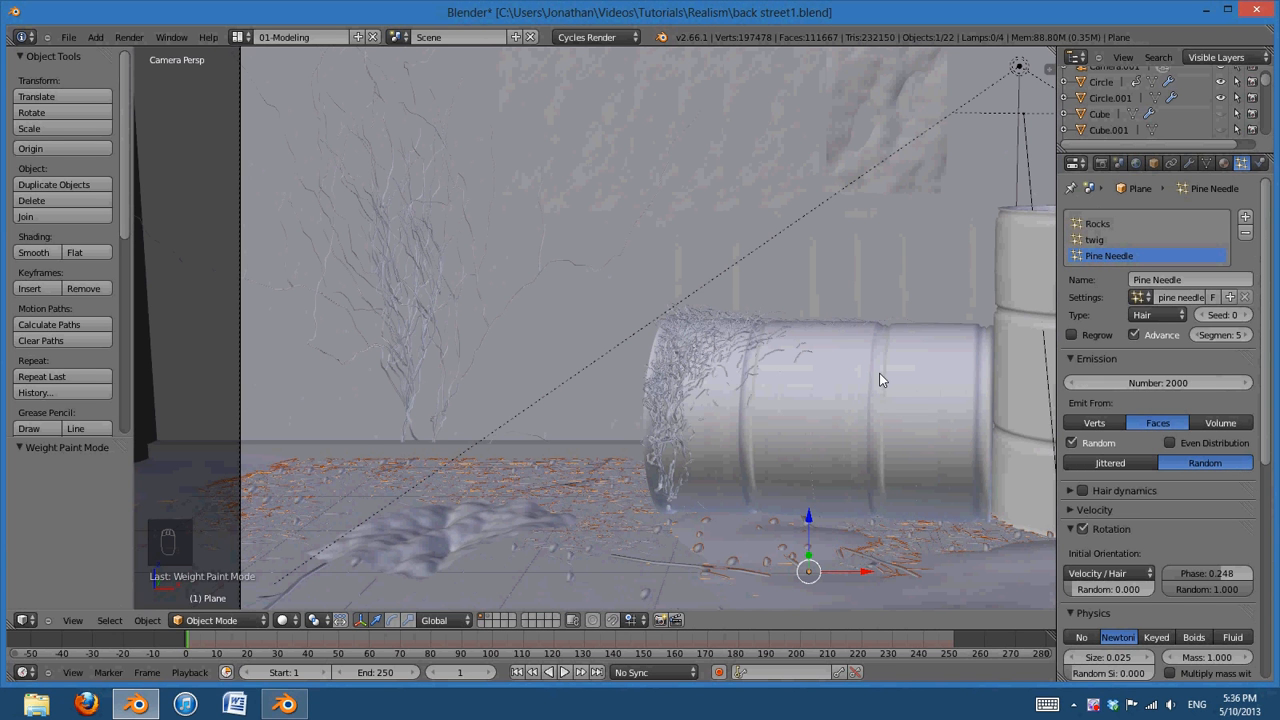
scroll(857, 425, down, 3)
scroll(842, 437, up, 2)
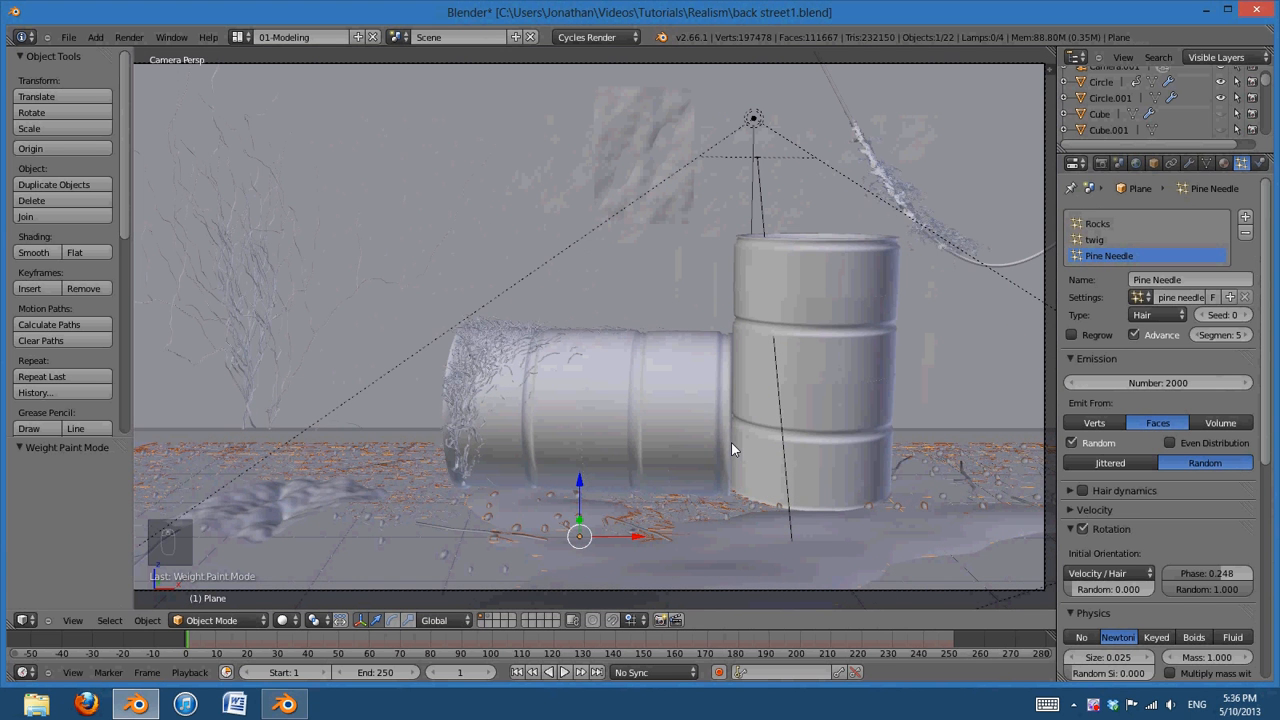
Show the layer holding the rock, twig and needle source models and select the grass object
click(489, 616)
scroll(738, 445, down, 3)
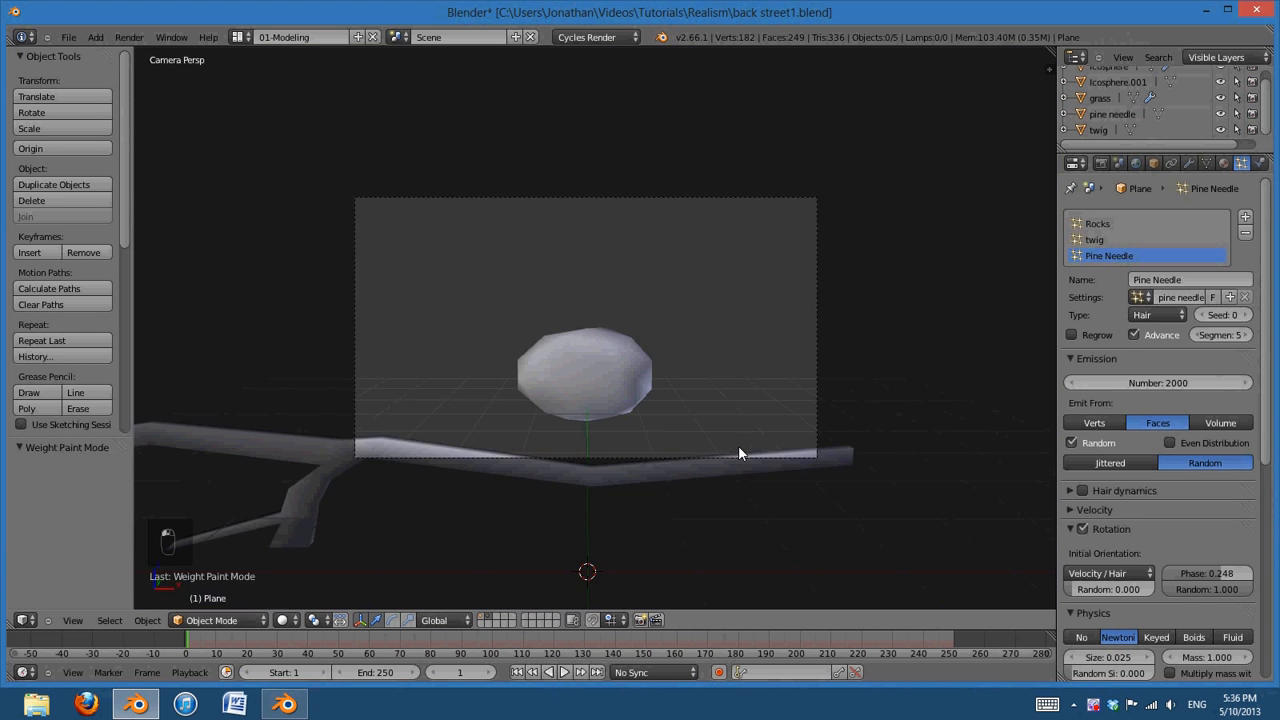
key(KP_0)
middle_drag(738, 447, 697, 456)
right_click(491, 521)
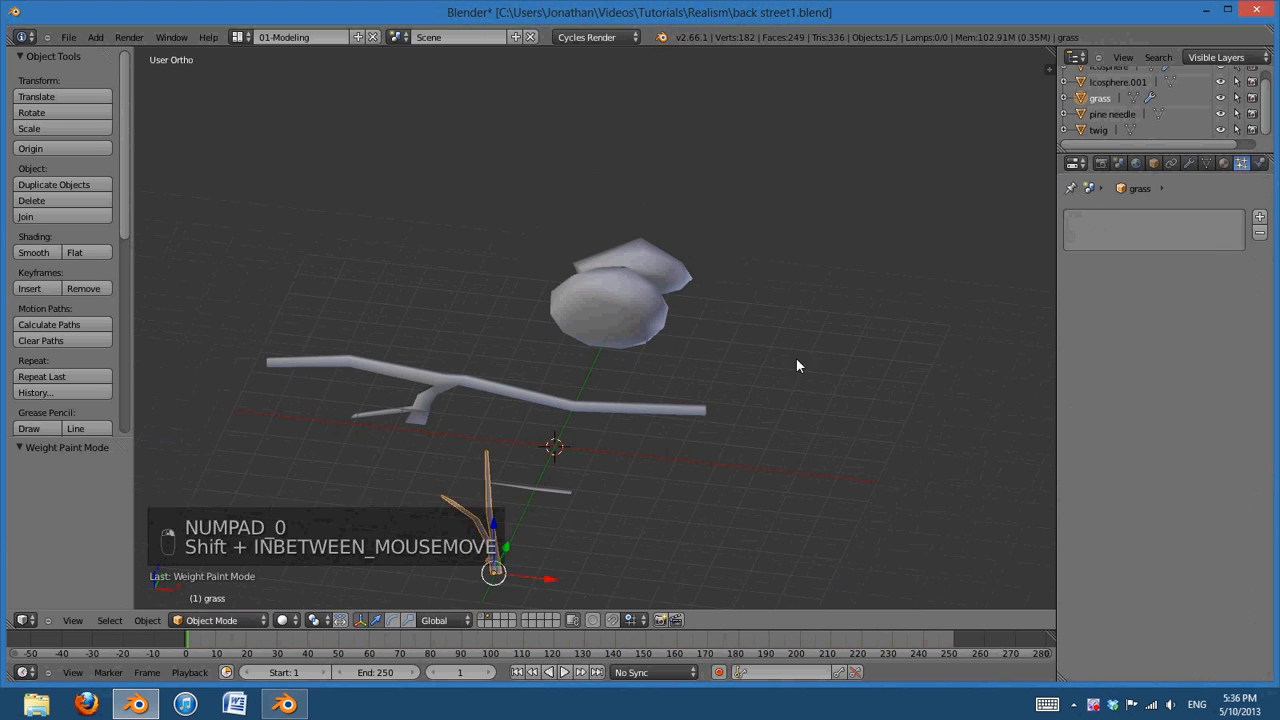
shift+middle_drag(796, 362, 842, 321)
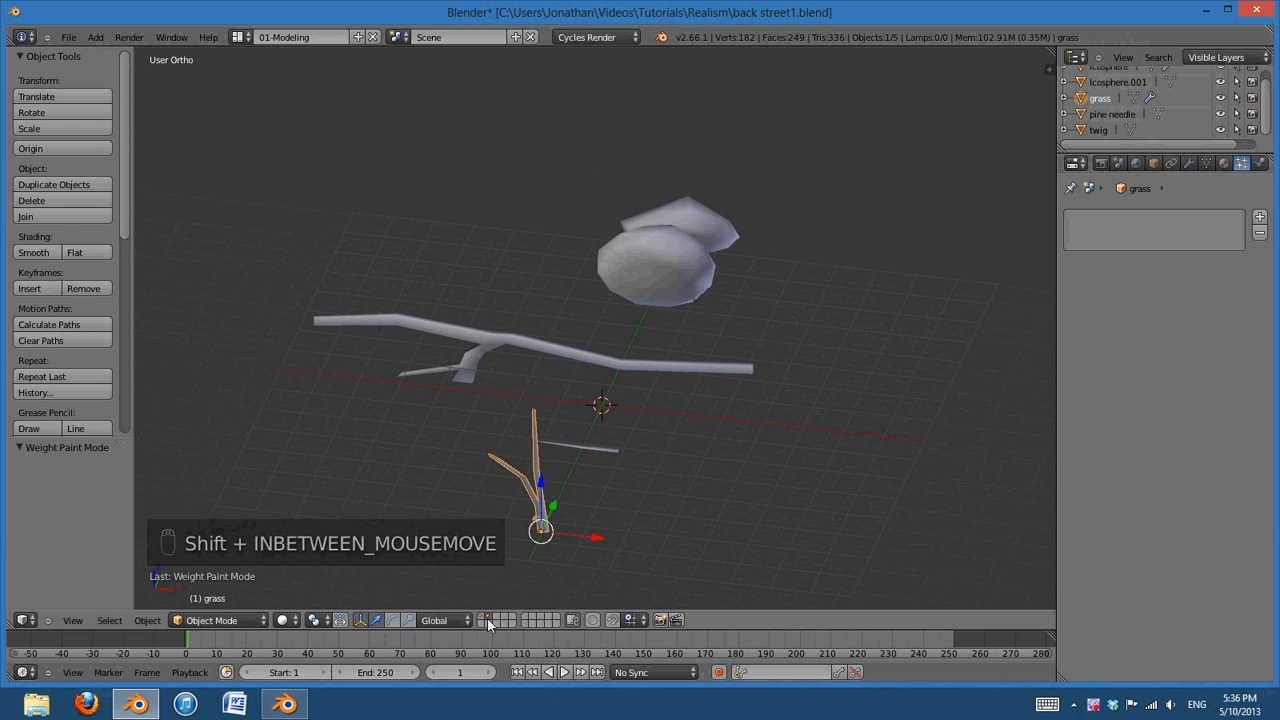
click(491, 621)
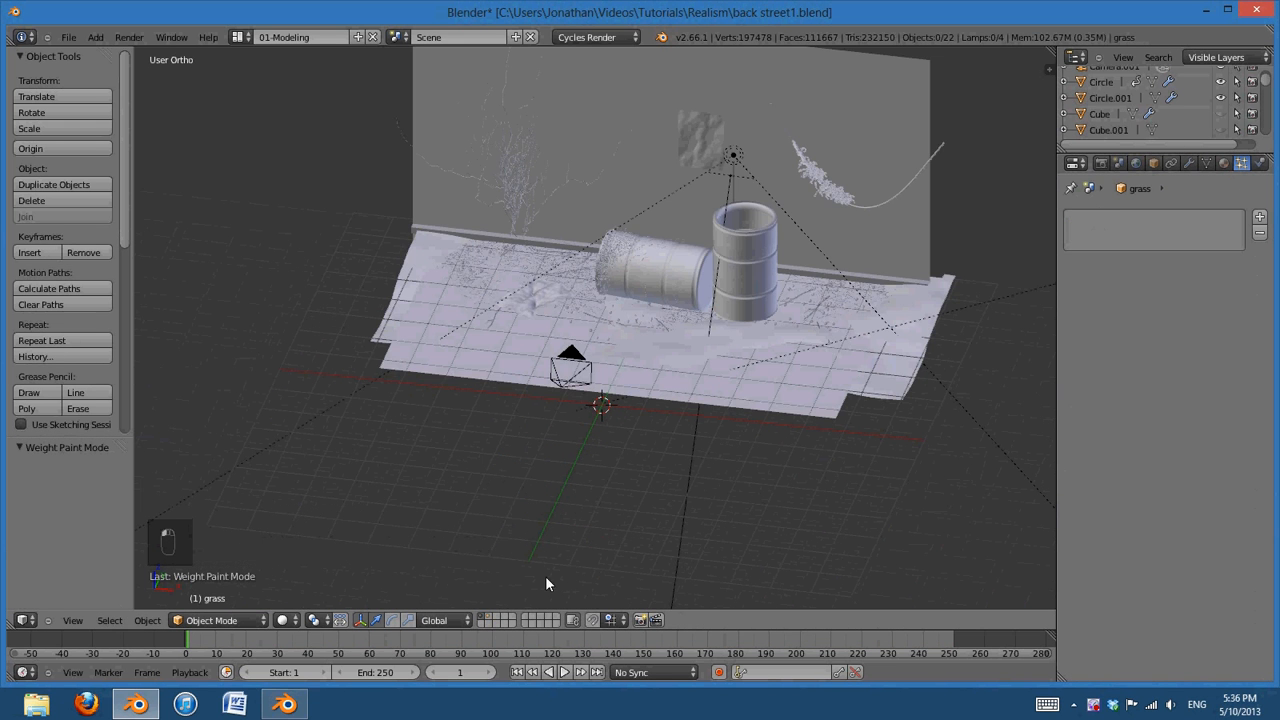
click(484, 617)
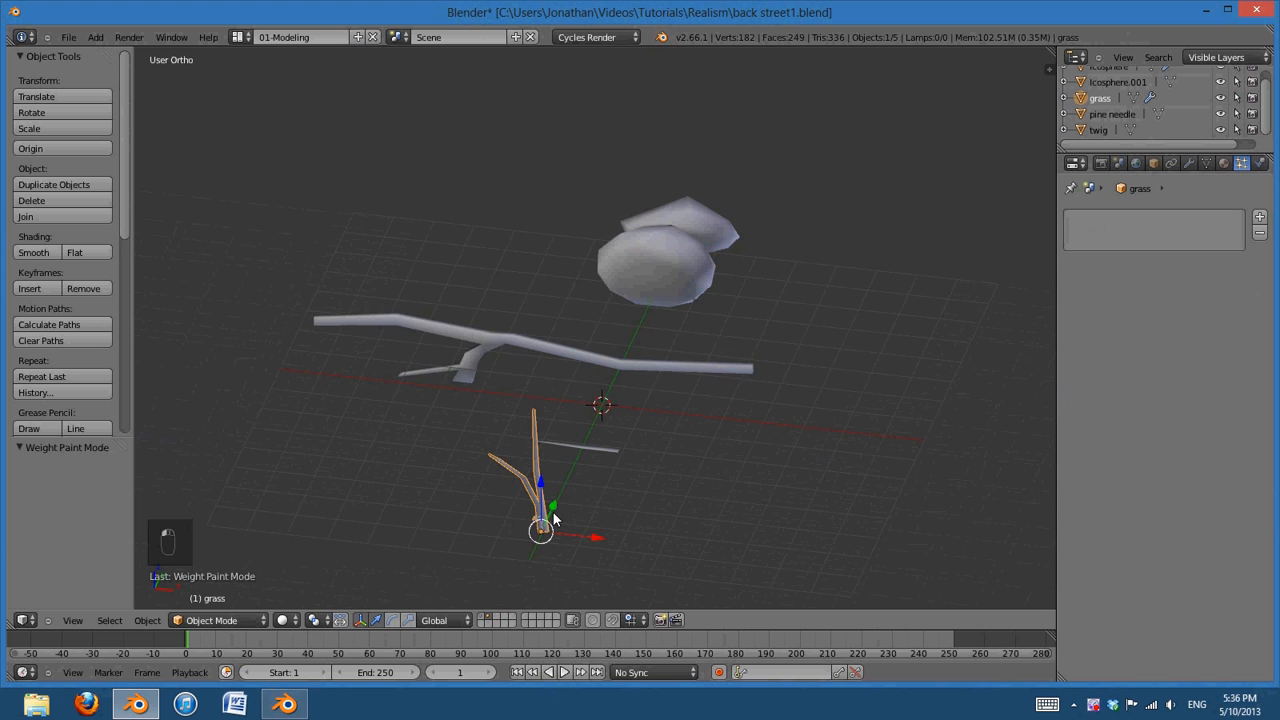
Rotate the whole grass mesh 90° in the right side view and move its base back onto the object's origin
key(KP_3)
shift+middle_drag(829, 557, 1208, 688)
key(Tab)
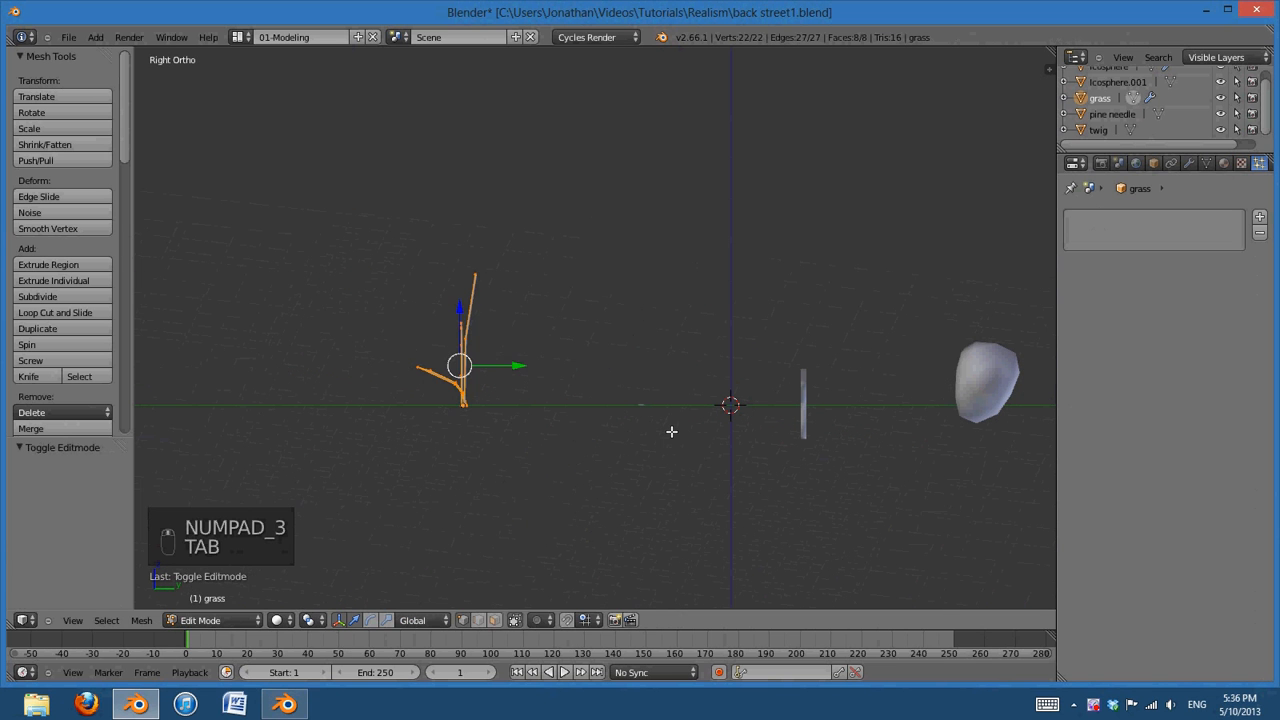
text(r90)
click(671, 432)
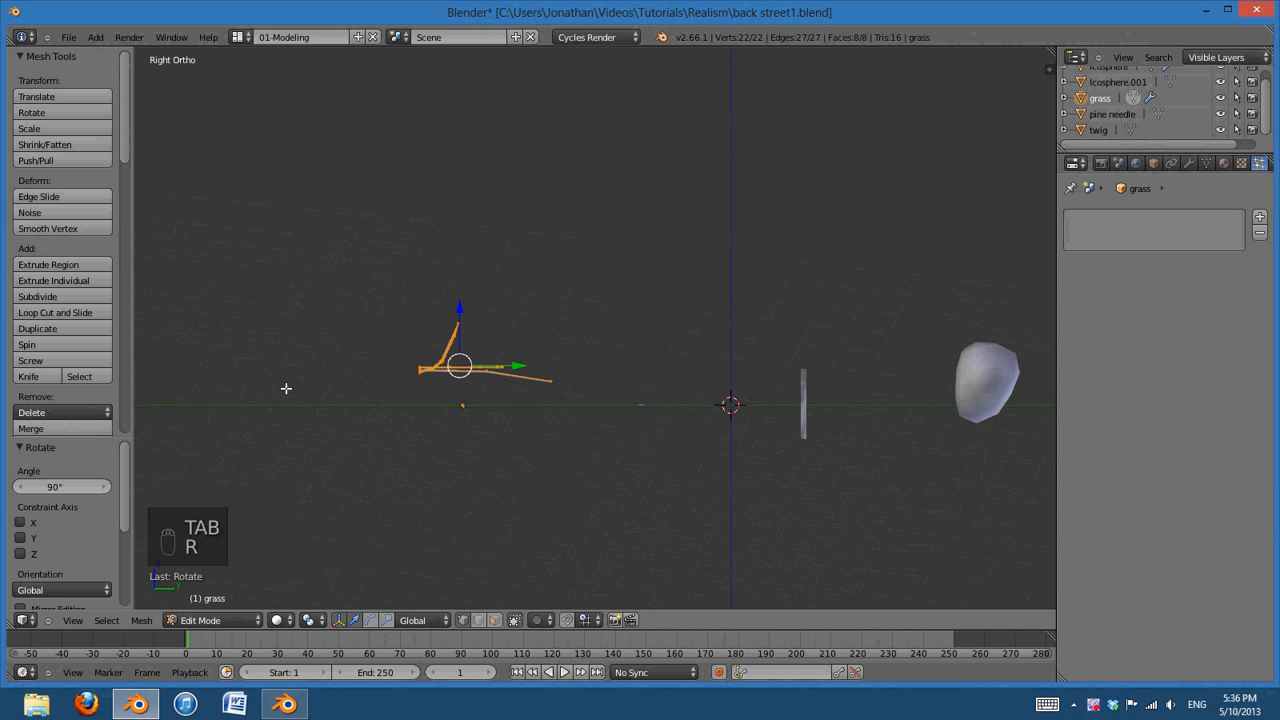
key(g)
click(572, 424)
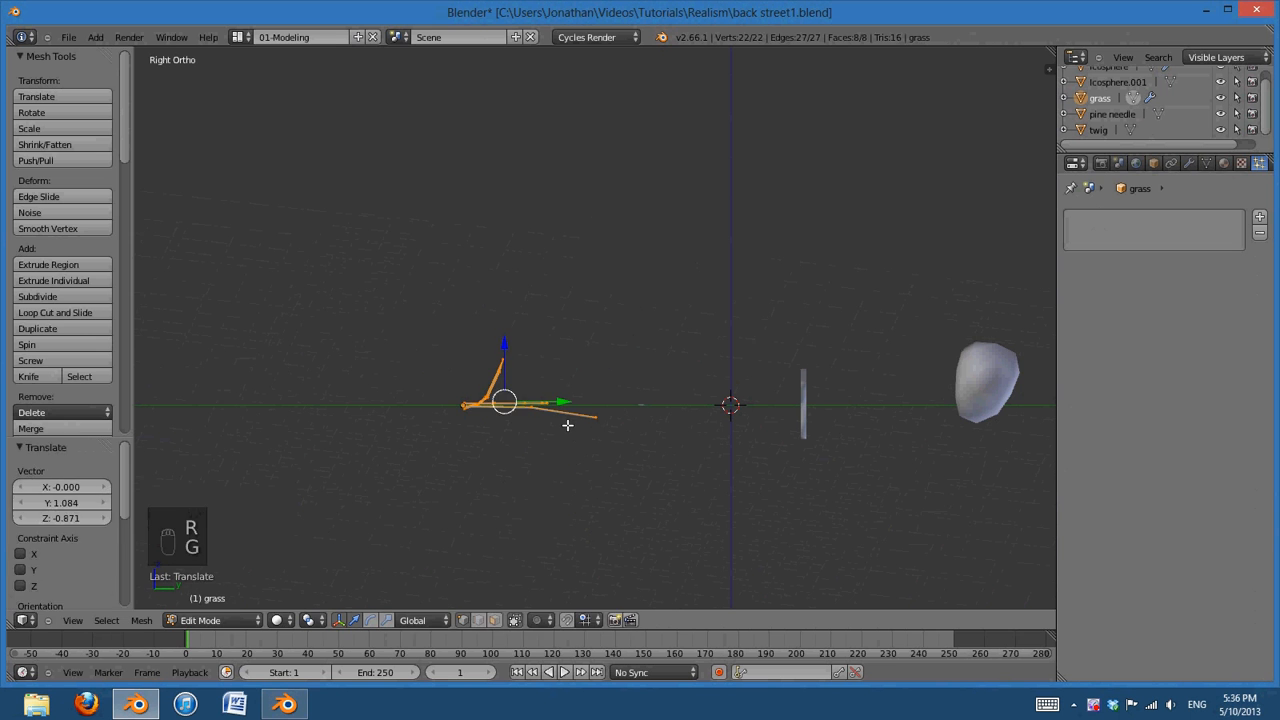
key(Tab)
key(q)
Return to the main scene layer and add a particle system named grass to the ground plane
click(482, 616)
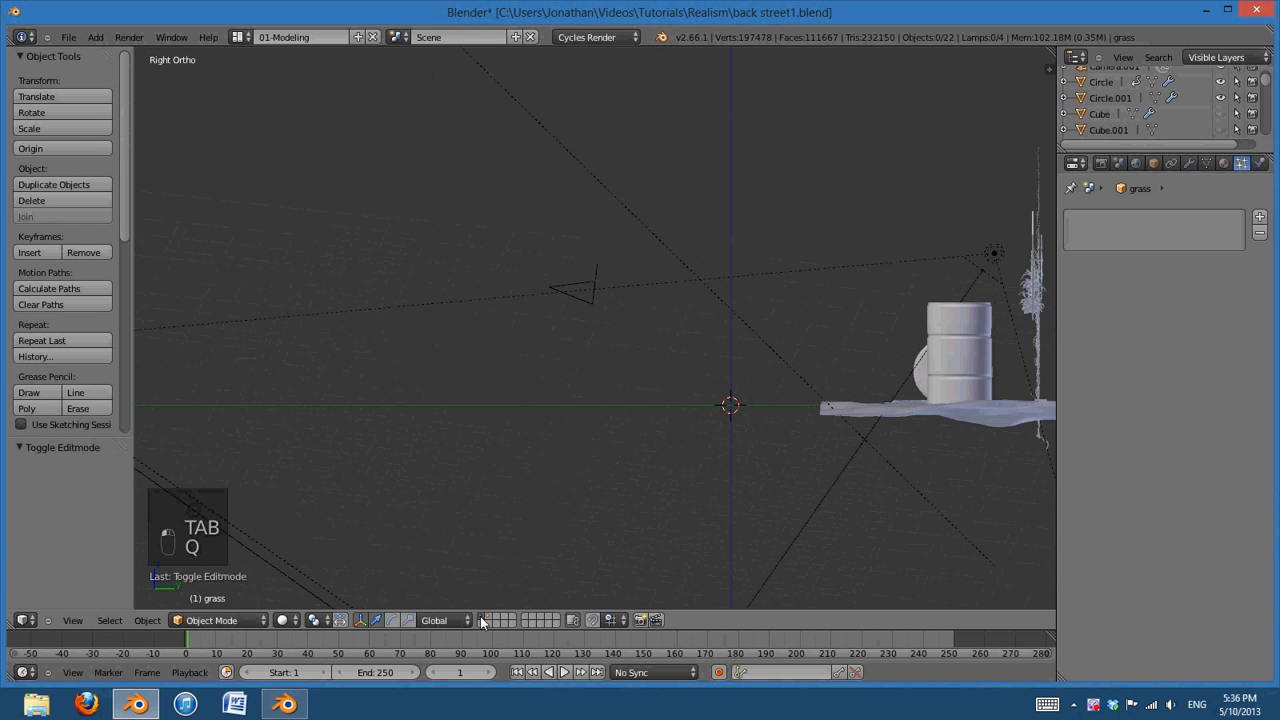
scroll(719, 438, down, 4)
middle_drag(719, 438, 784, 522)
scroll(784, 522, up, 4)
right_click(856, 466)
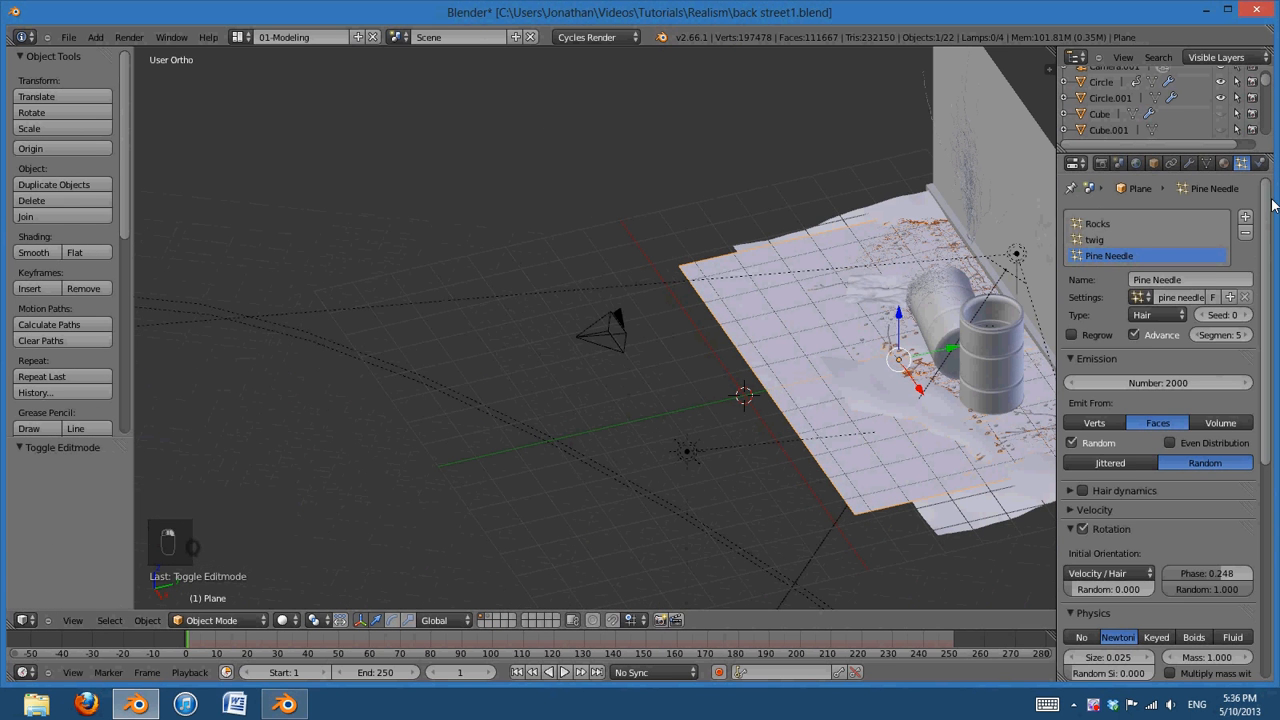
click(1247, 218)
click(1179, 292)
text(g)
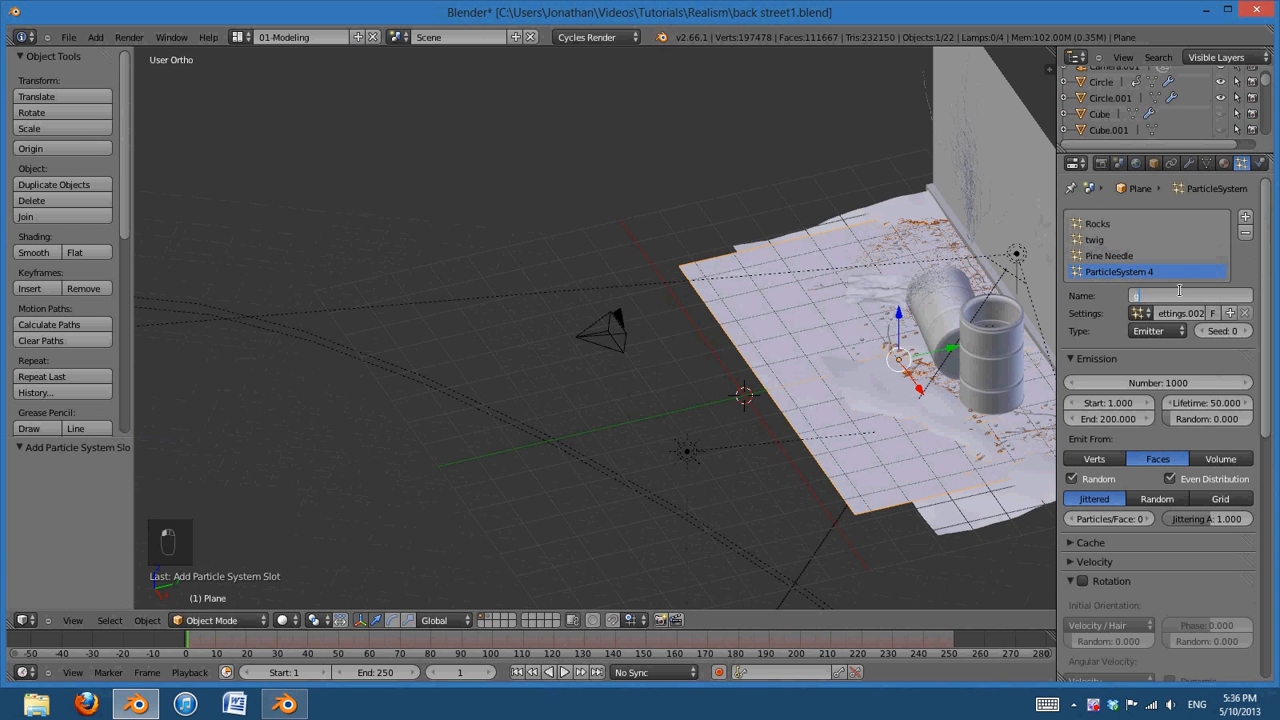
text(rass)
key(Return)
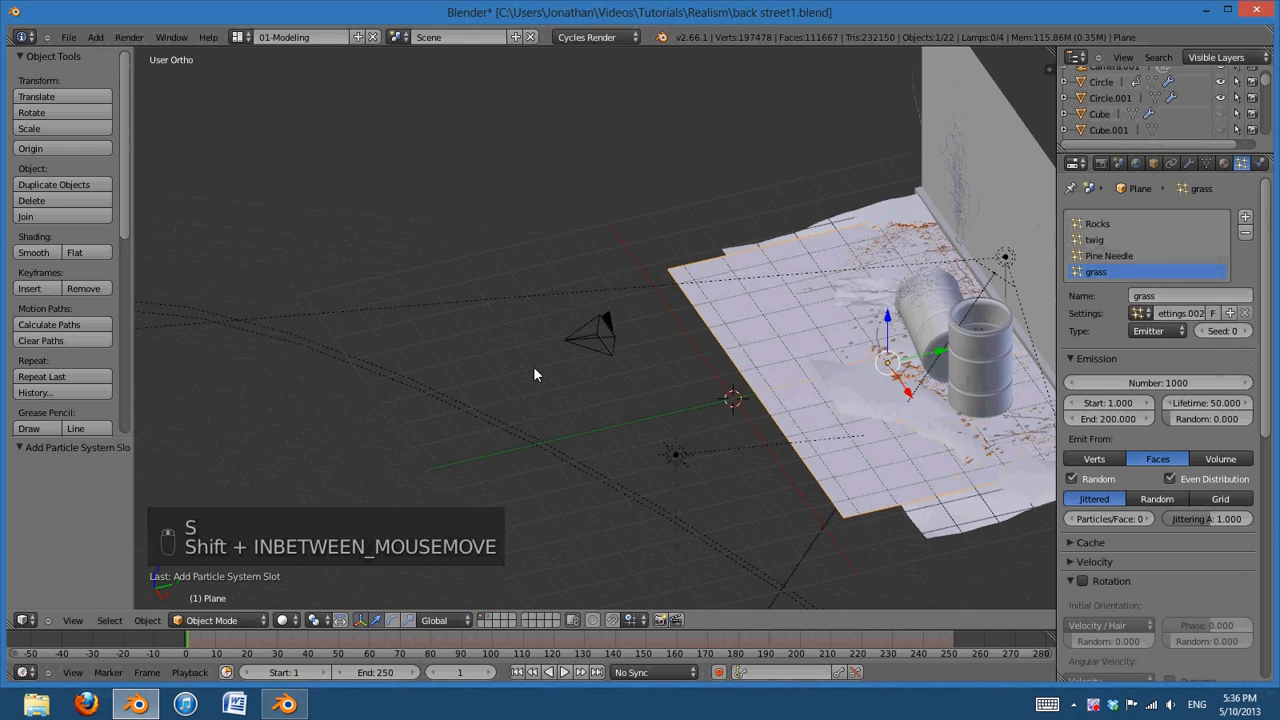
Set the grass particle system to Hair with Advanced enabled and a particle number of 200
middle_drag(533, 366, 775, 409)
key(KP_5)
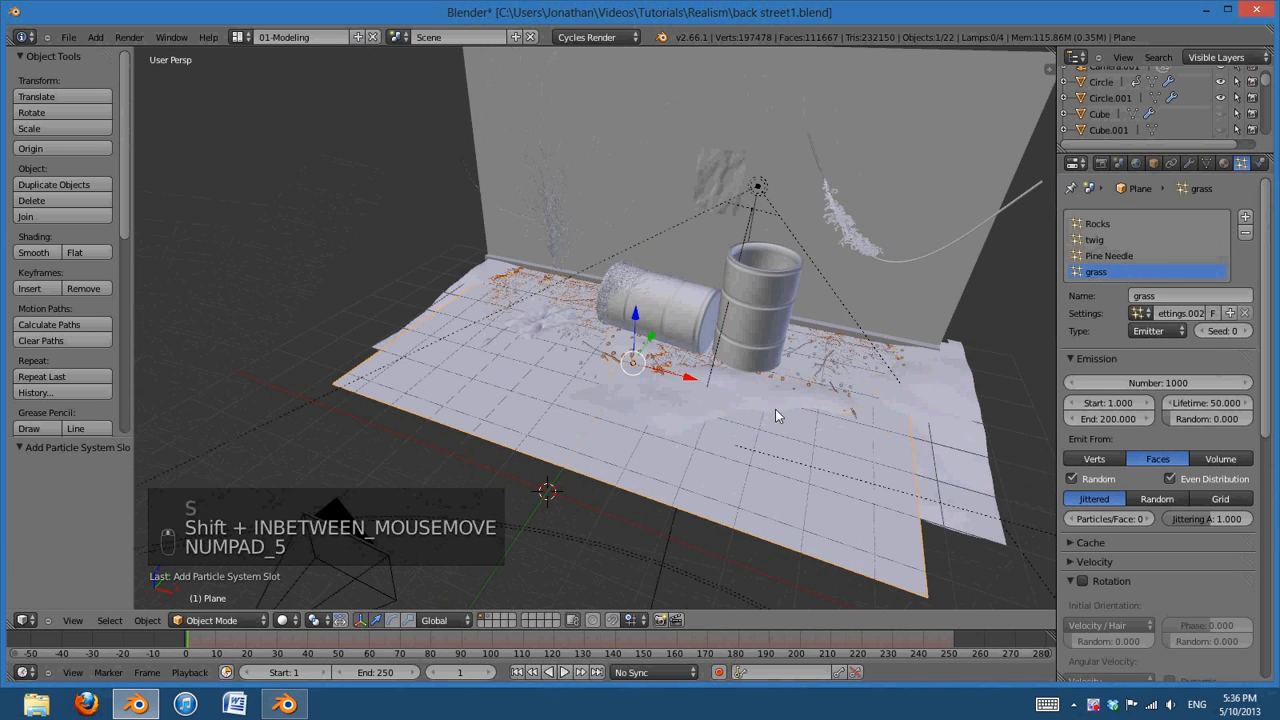
middle_drag(552, 406, 851, 370)
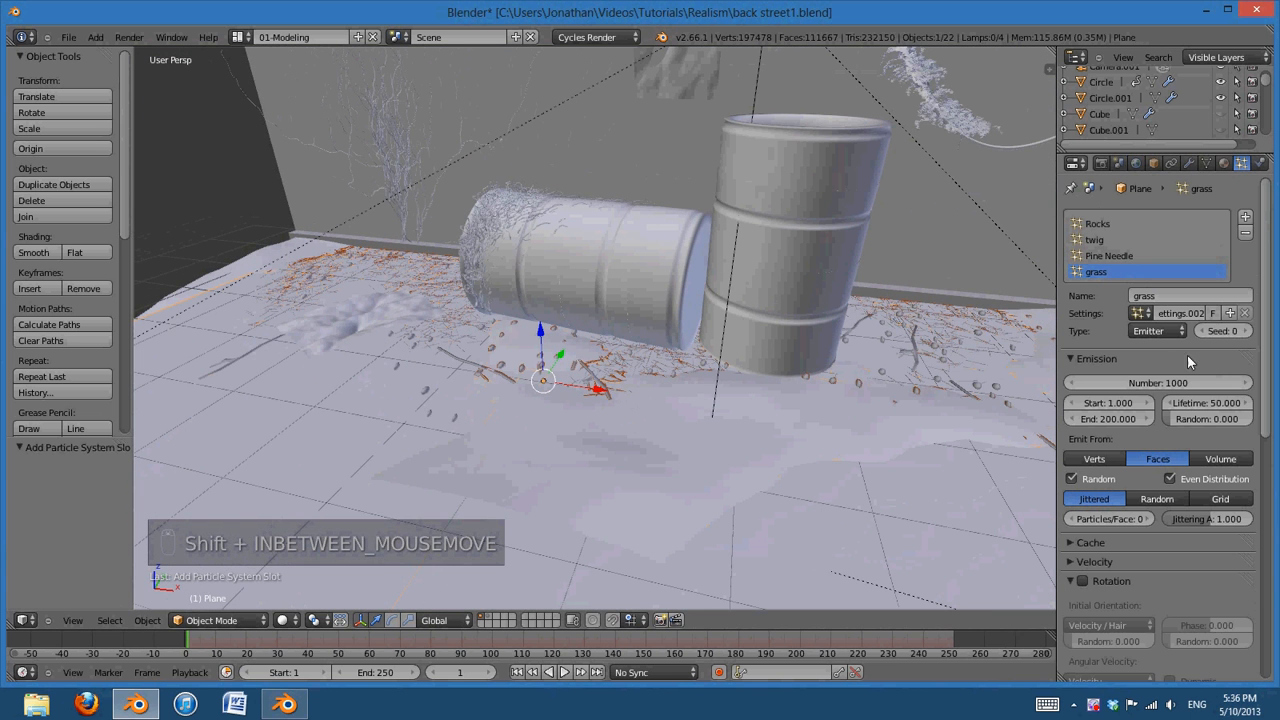
click(1152, 330)
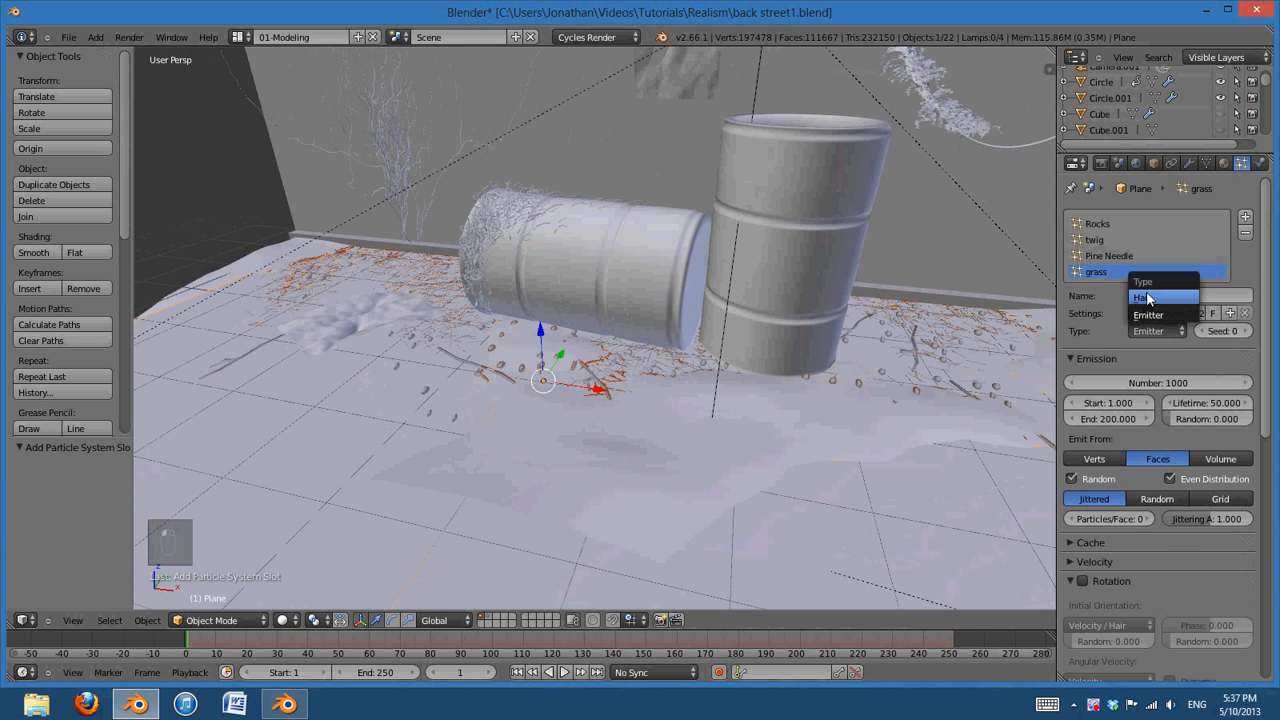
click(1145, 297)
click(1134, 351)
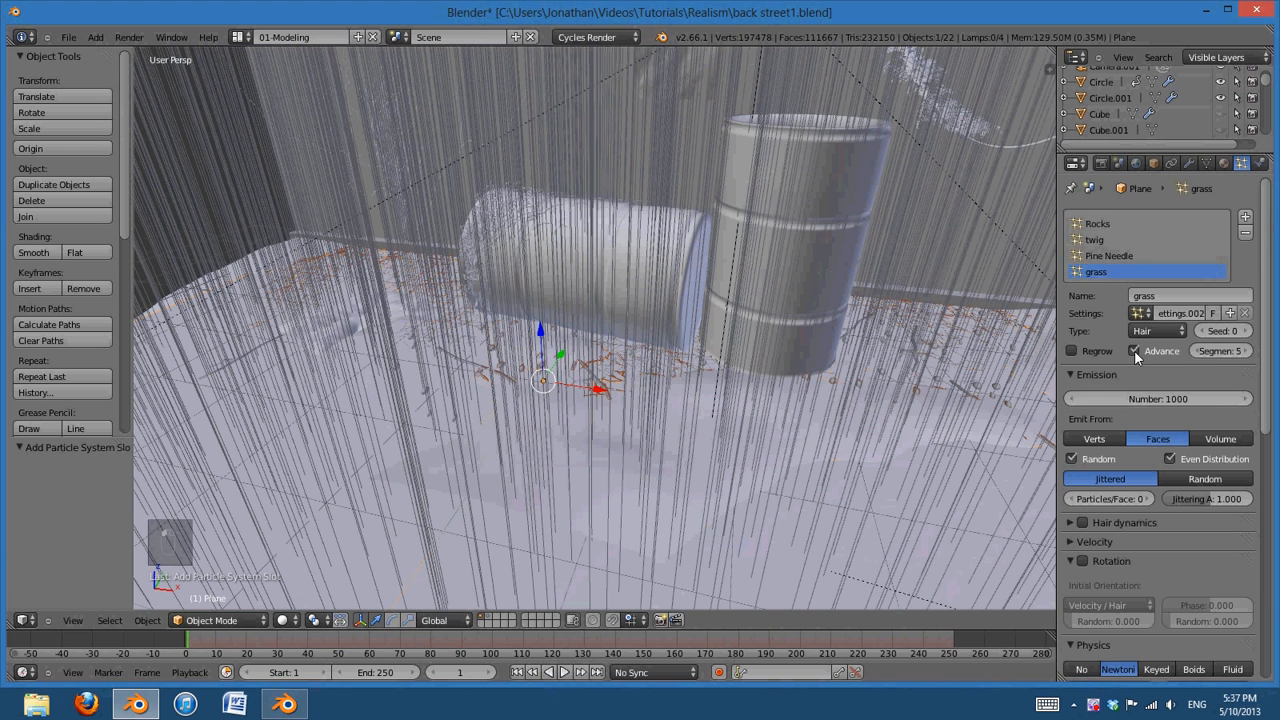
click(1147, 398)
text(20)
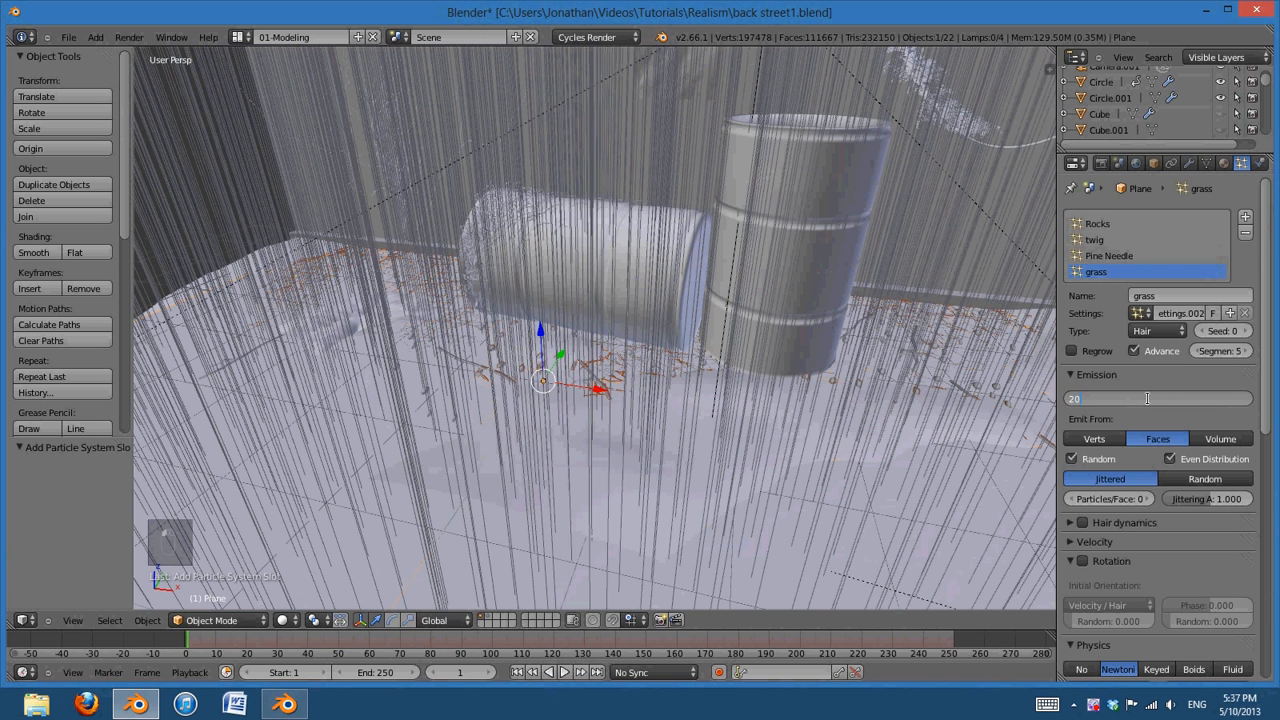
text(0)
key(Return)
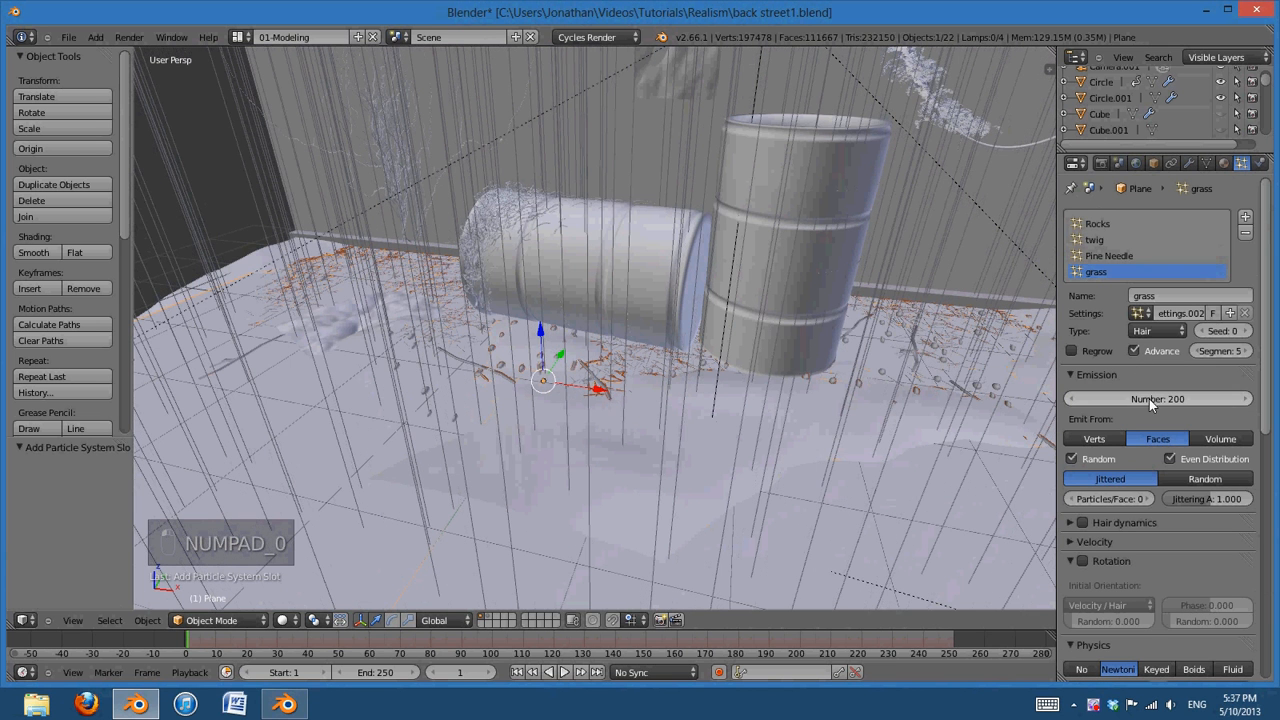
Render the grass particles as an object, using the grass model as the dupli object
click(1068, 560)
scroll(1070, 562, down, 3)
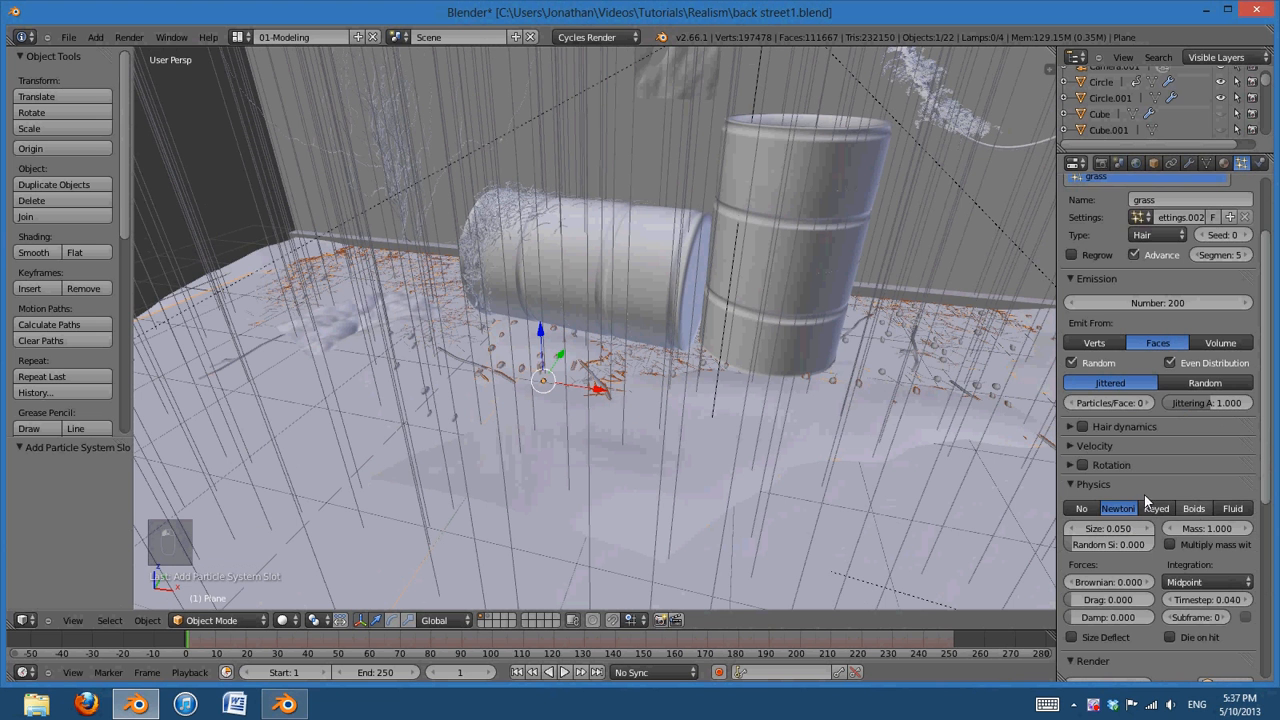
click(1075, 484)
click(1077, 502)
click(1182, 585)
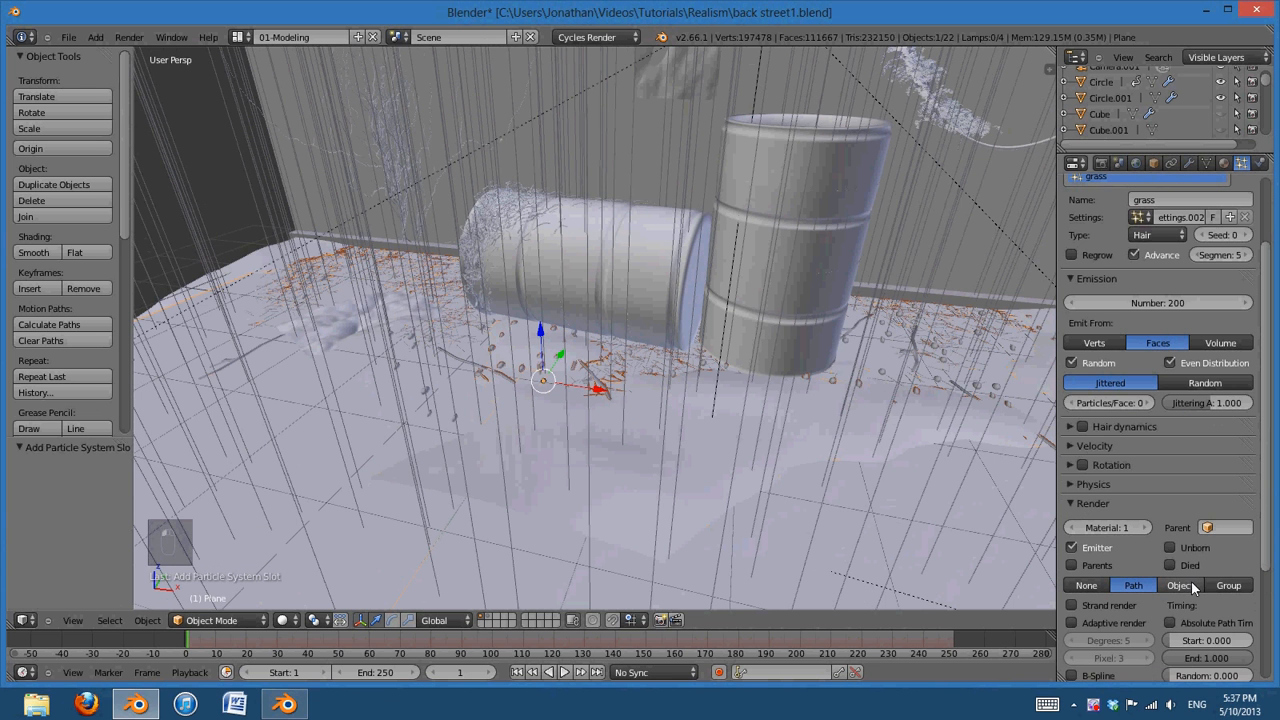
click(1192, 605)
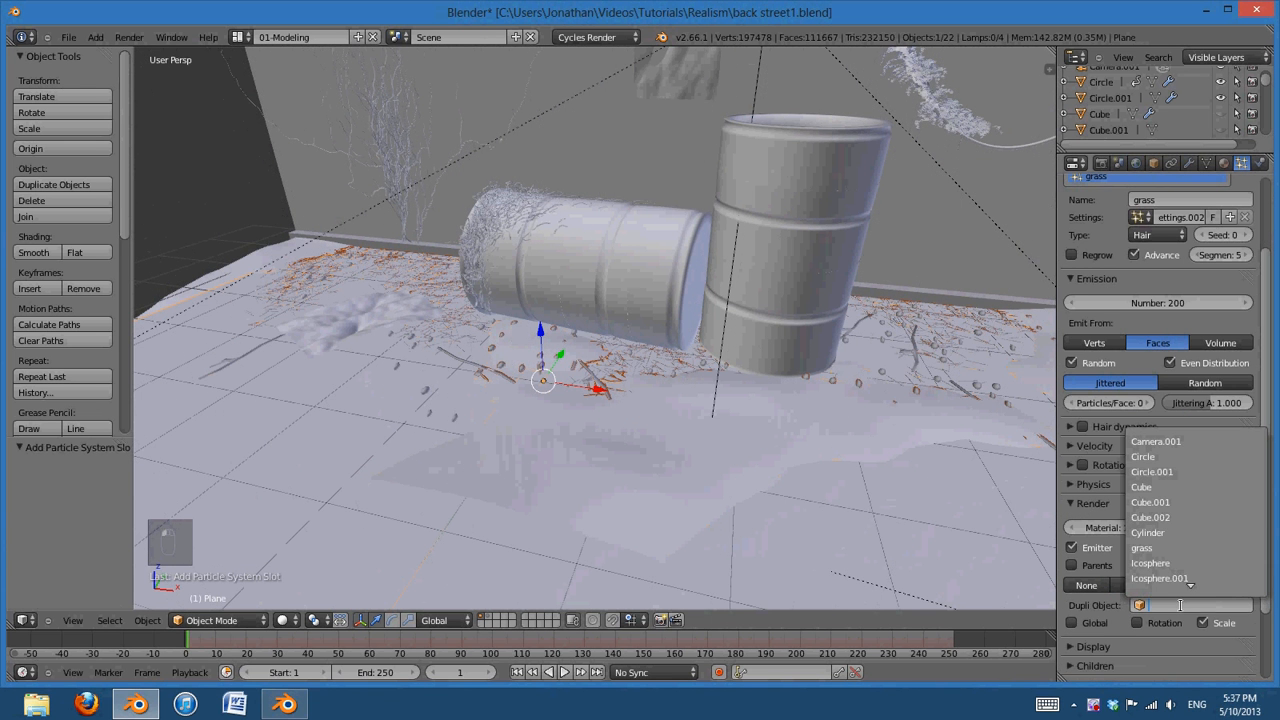
click(1167, 547)
Reduce the grass particle number to 50 and check how the clumps spread over the ground
scroll(685, 460, down, 3)
middle_drag(685, 460, 602, 435)
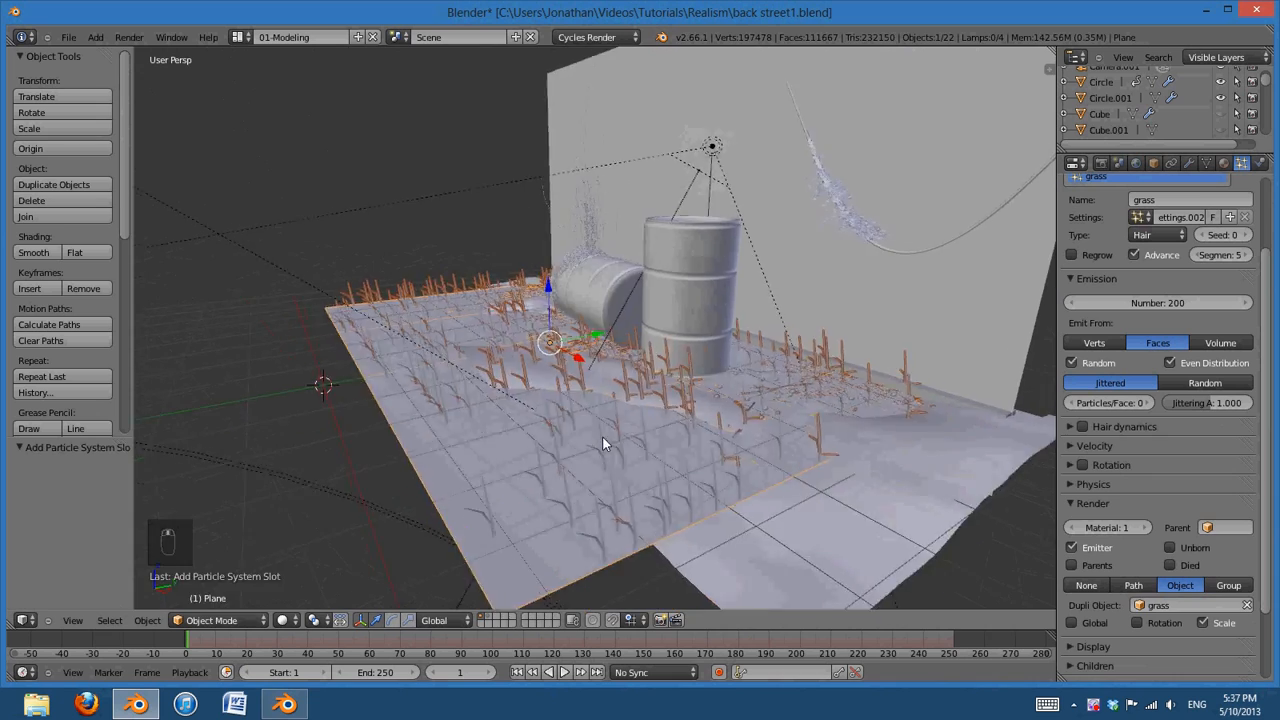
scroll(602, 435, up, 3)
shift+middle_drag(697, 437, 749, 484)
scroll(656, 446, down, 4)
scroll(776, 489, up, 2)
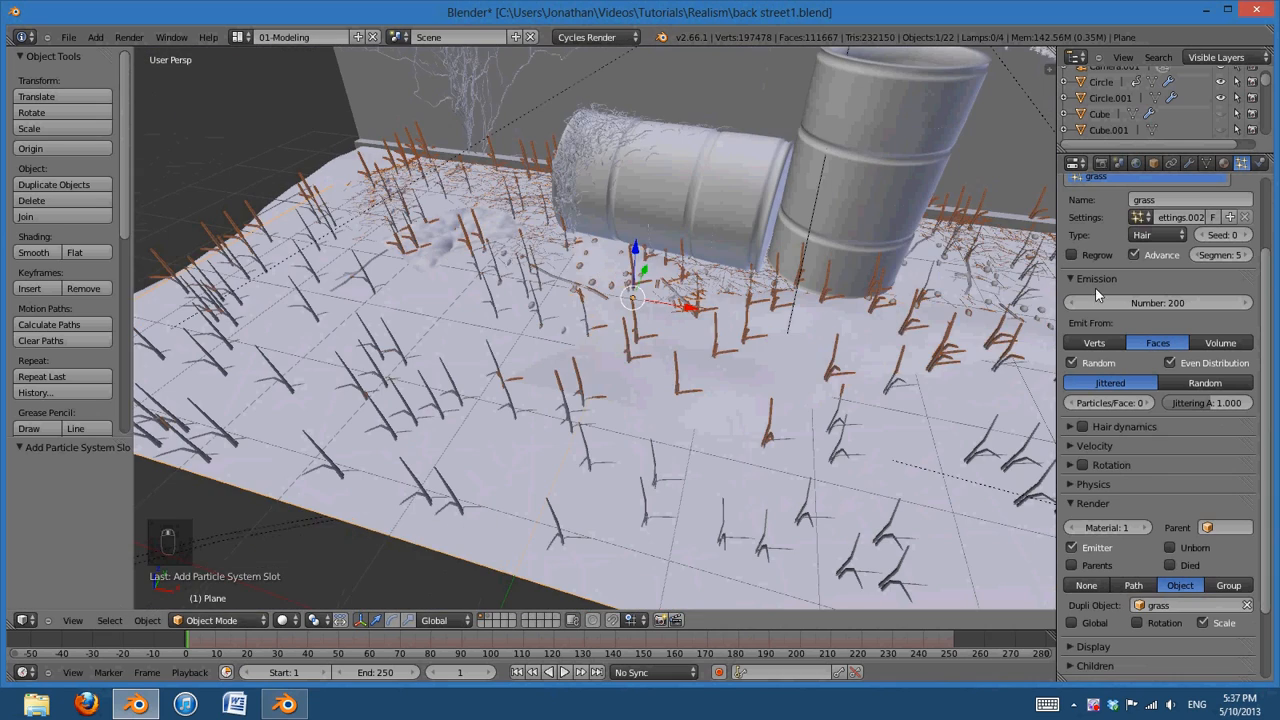
scroll(1160, 370, up, 3)
click(1161, 398)
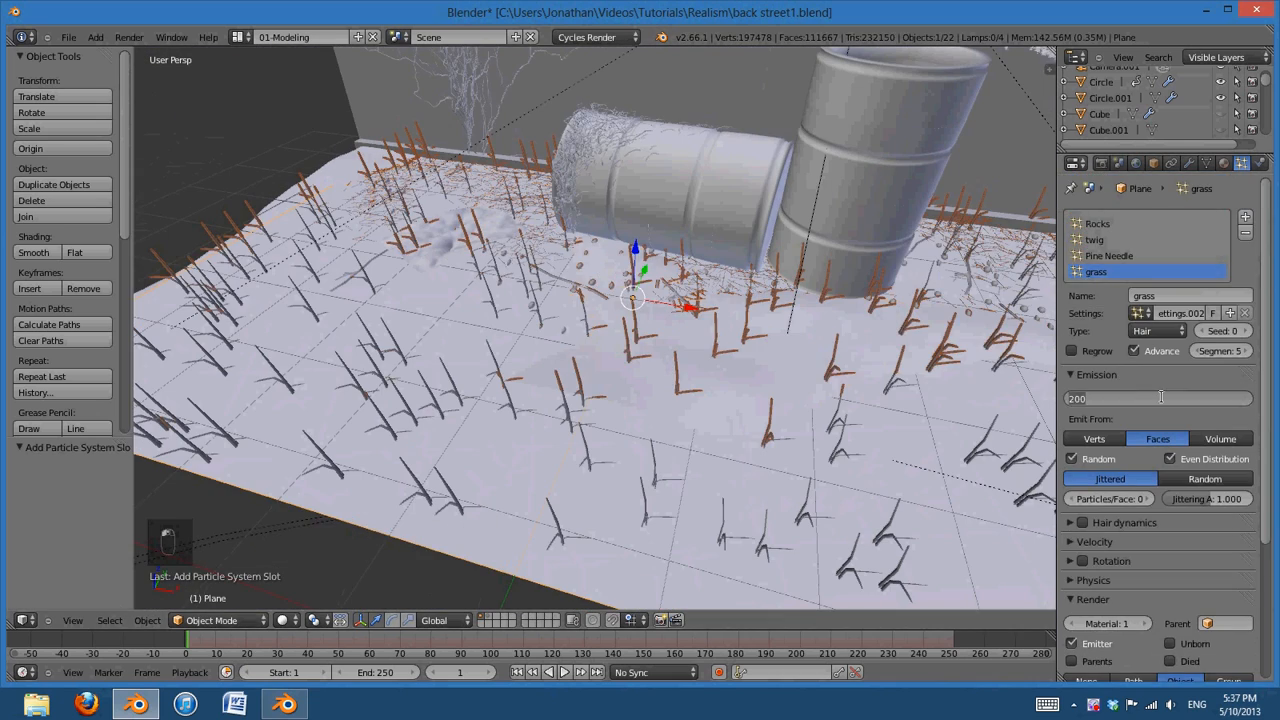
text(50)
key(Return)
scroll(602, 455, down, 3)
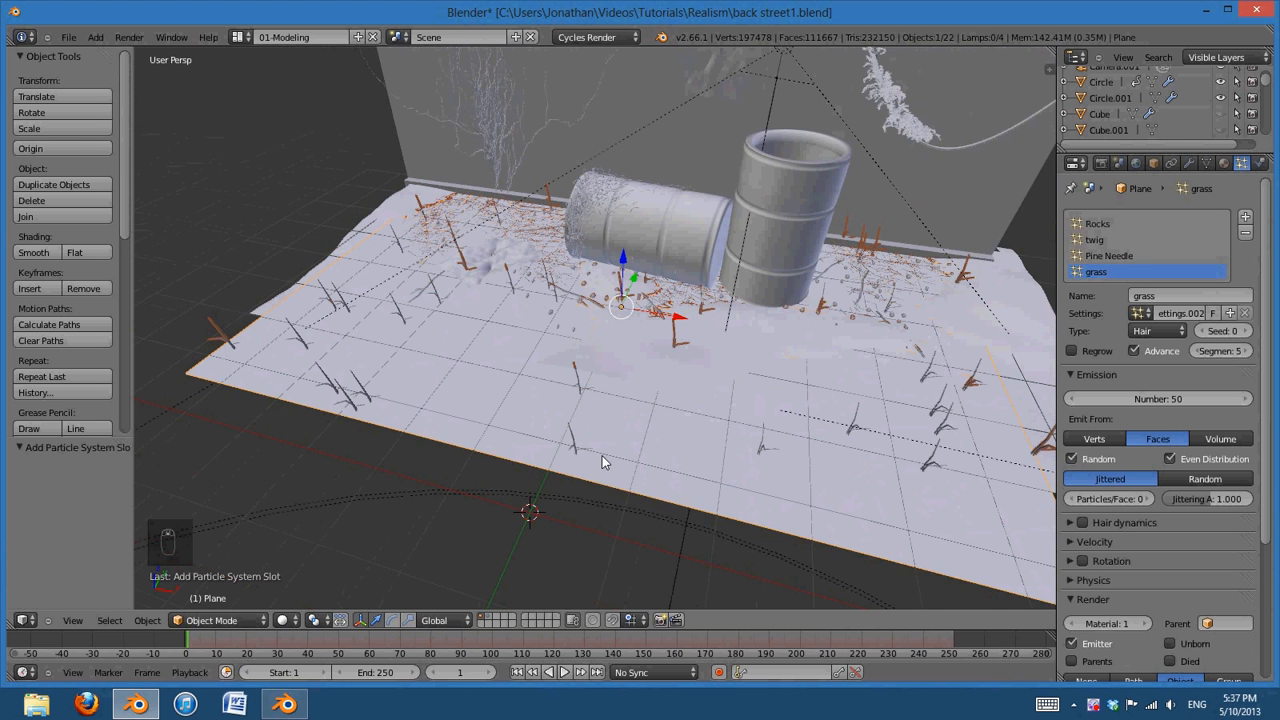
middle_drag(602, 455, 708, 447)
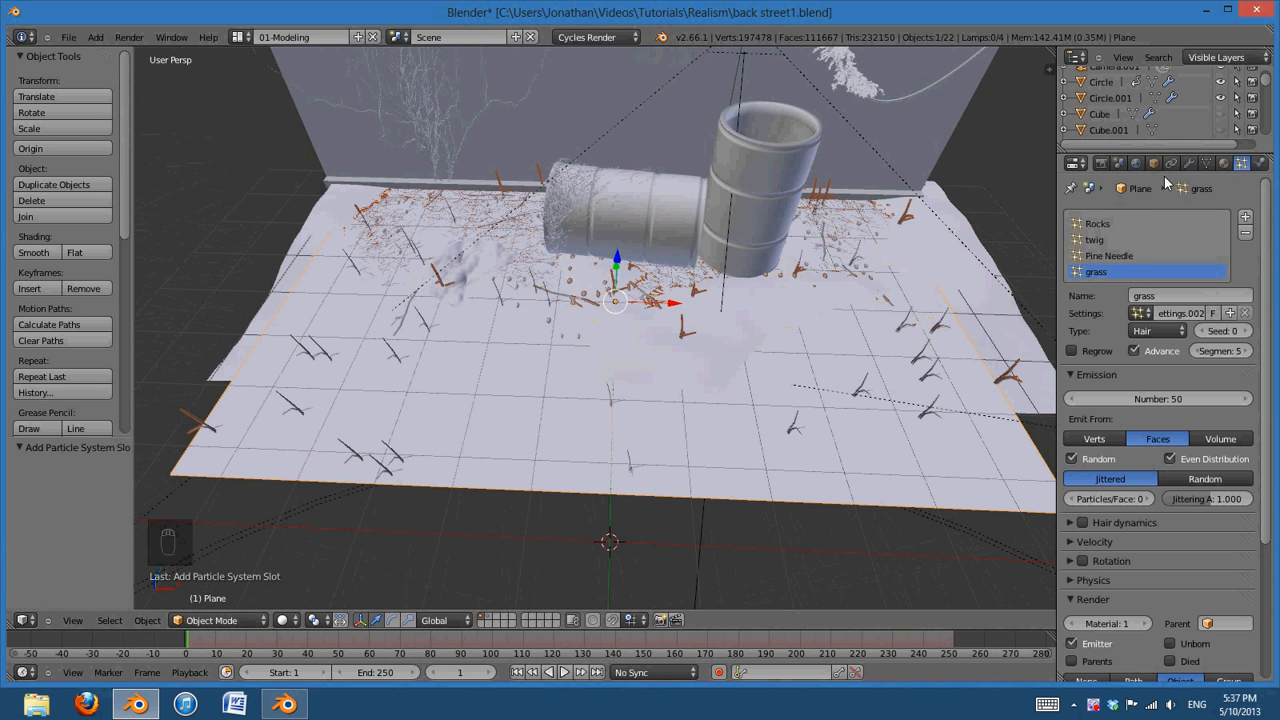
Add a vertex group named grass to the ground plane
click(1207, 164)
click(1245, 285)
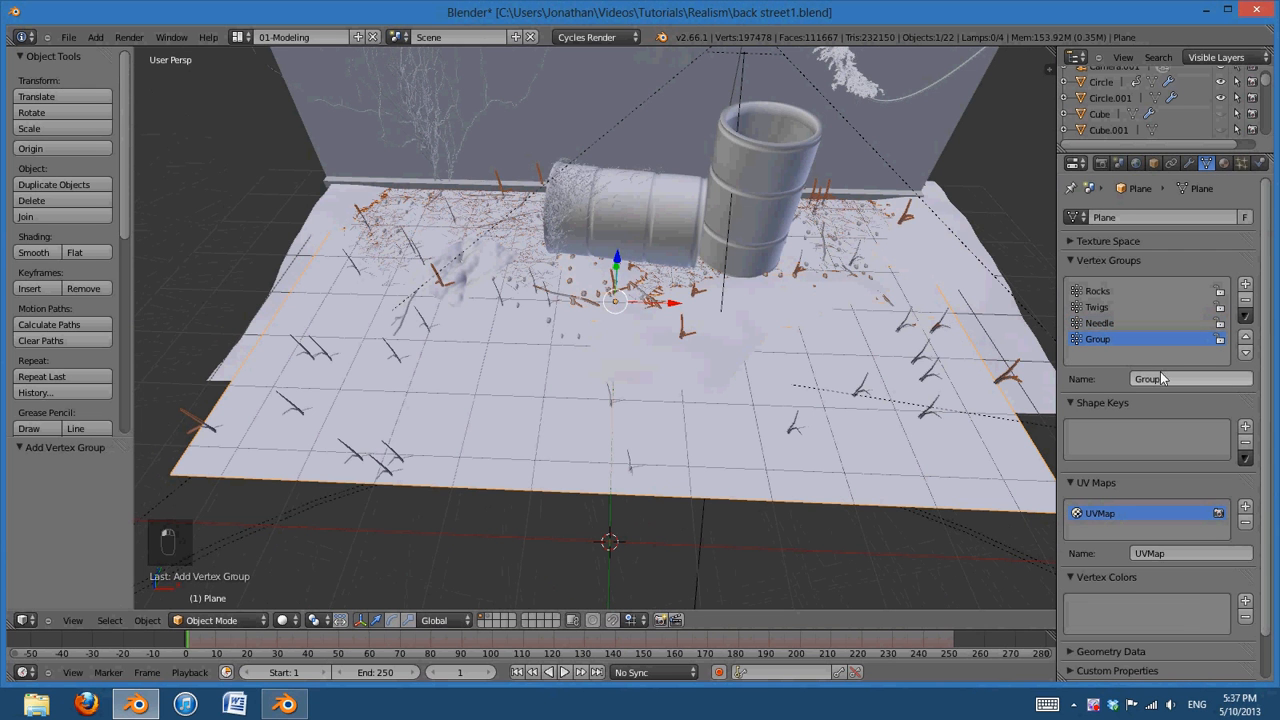
click(1154, 378)
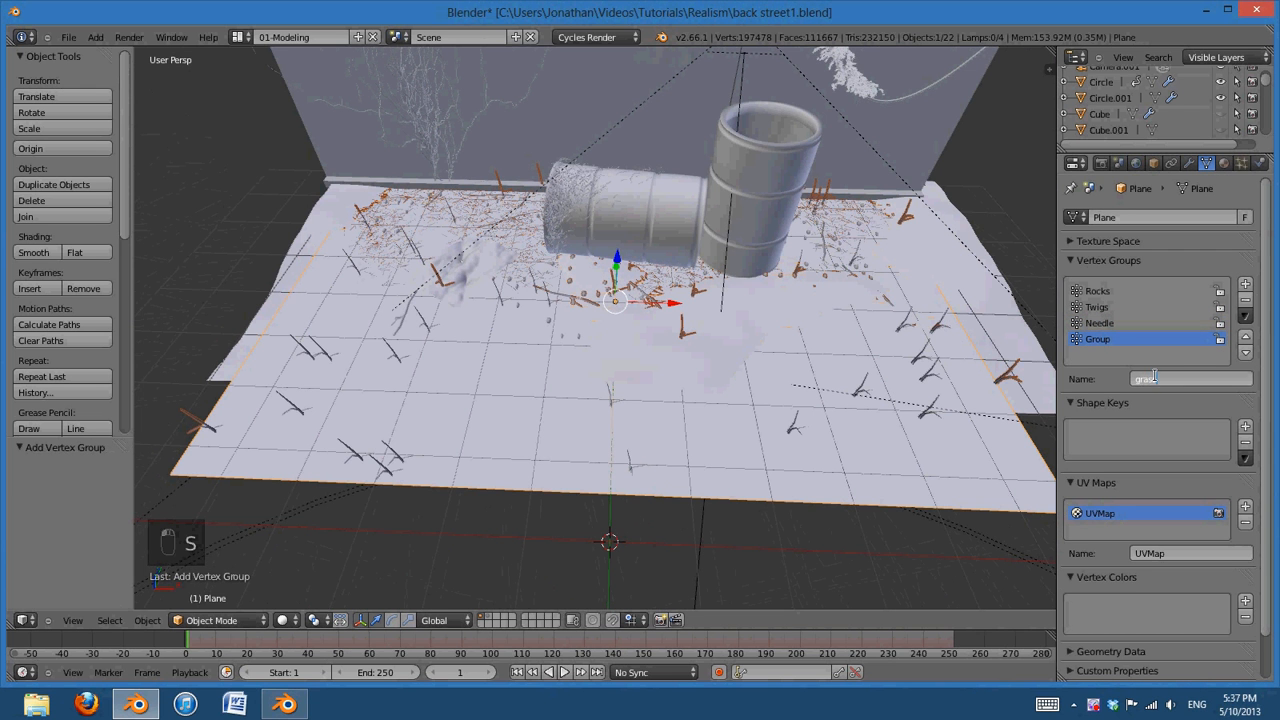
text(grass)
key(Return)
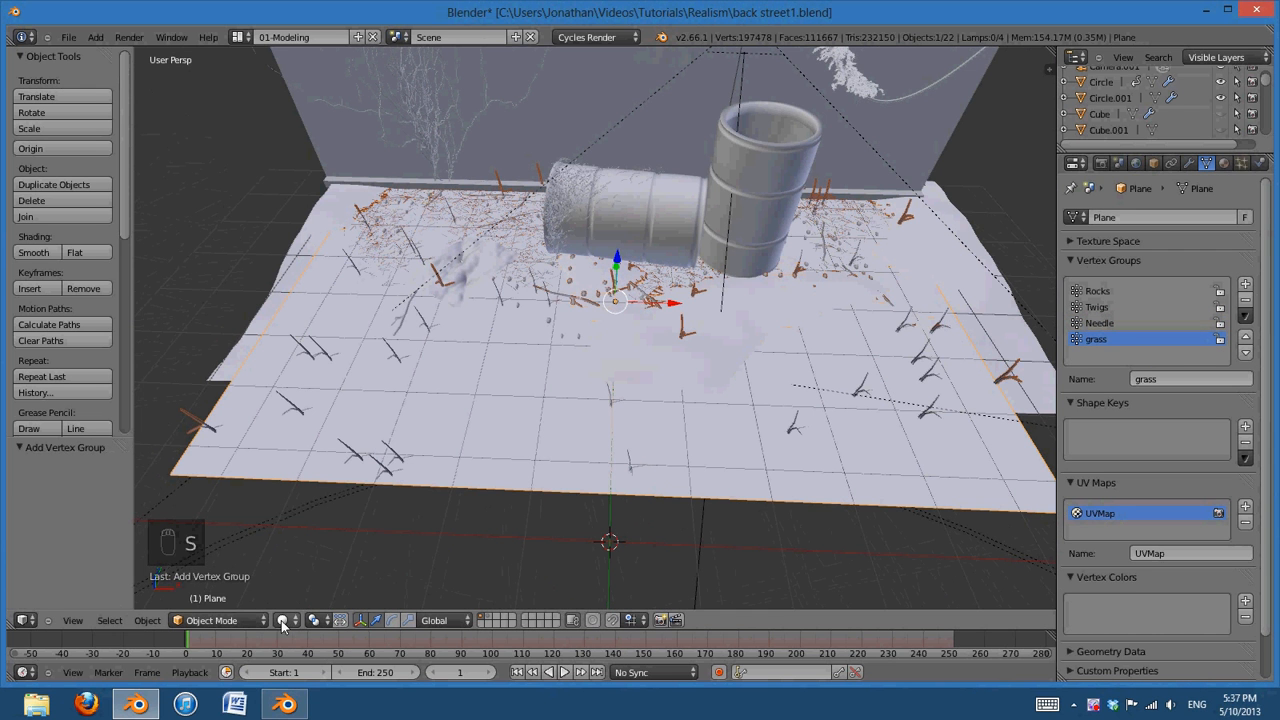
Switch the ground plane to Weight Paint mode and assign the grass vertex group as the grass particle system's density
click(247, 620)
click(215, 516)
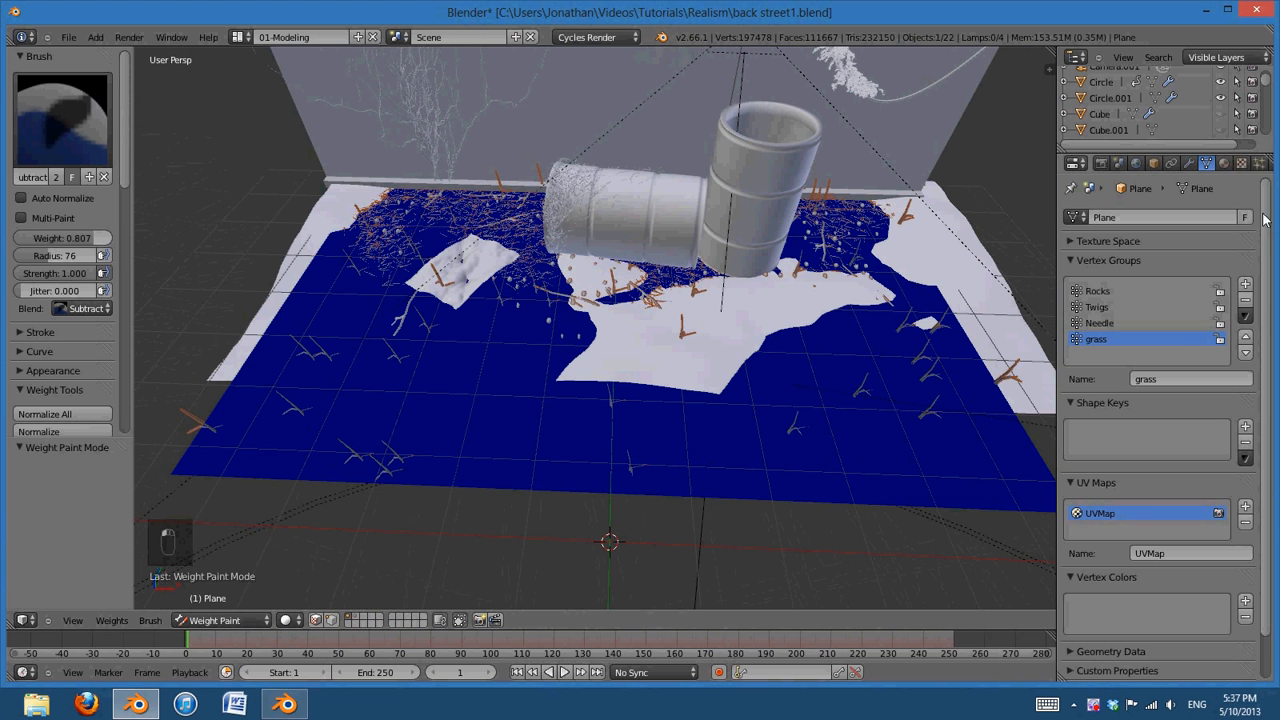
click(1259, 164)
scroll(1183, 601, down, 5)
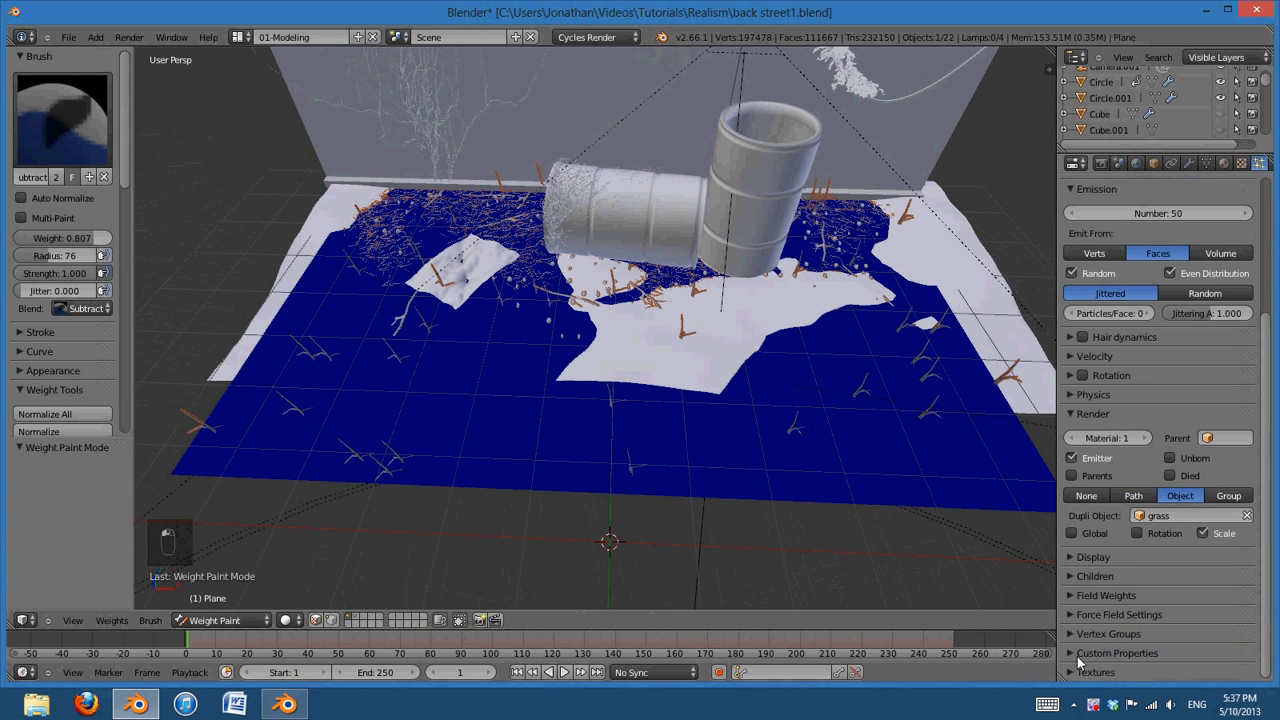
click(1168, 674)
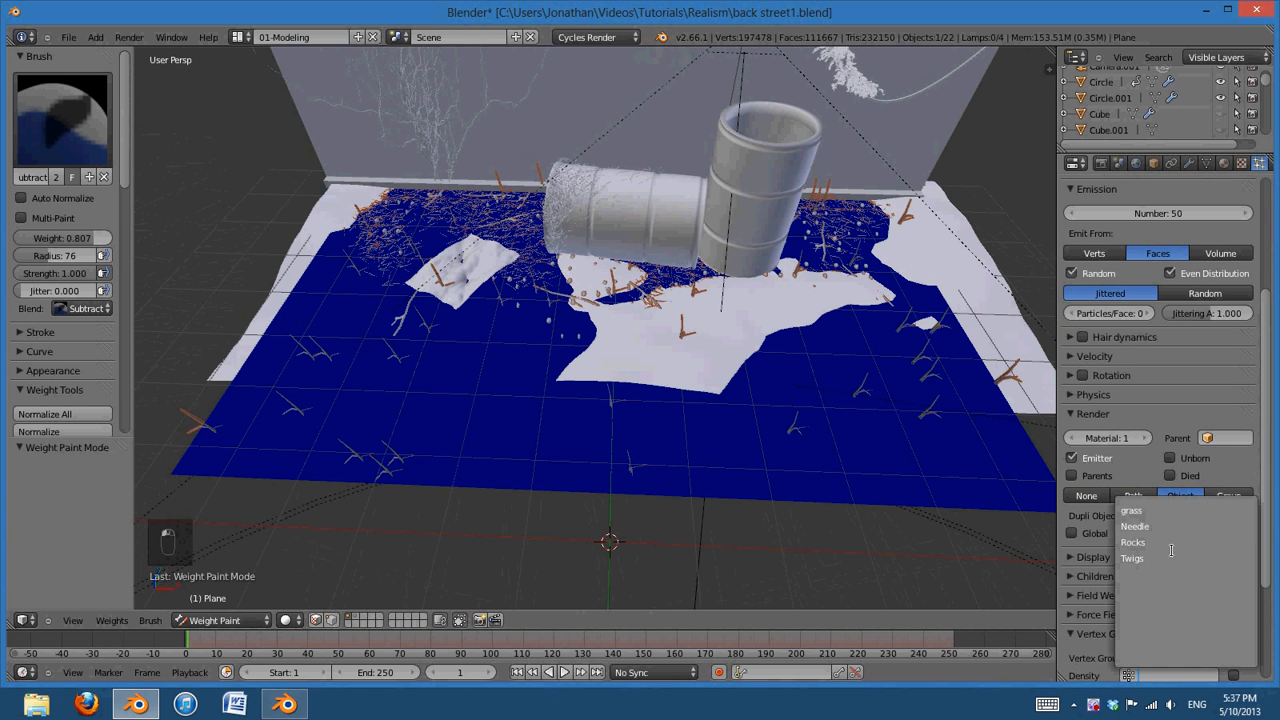
click(1140, 504)
Choose the Add weight brush, look through the camera and reduce the brush radius to 59
click(38, 114)
click(43, 218)
shift+middle_drag(637, 379, 625, 440)
scroll(705, 460, up, 4)
key(KP_0)
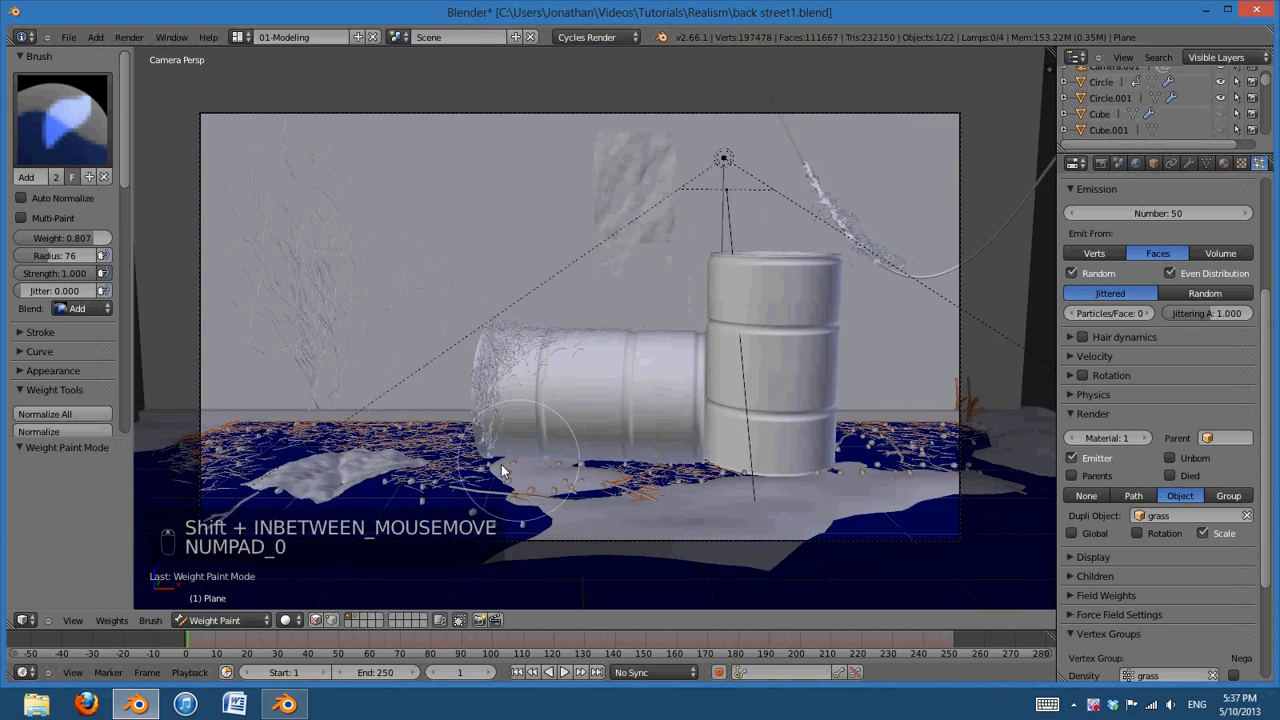
shift+middle_drag(501, 464, 748, 376)
scroll(748, 376, up, 3)
key(f)
click(635, 401)
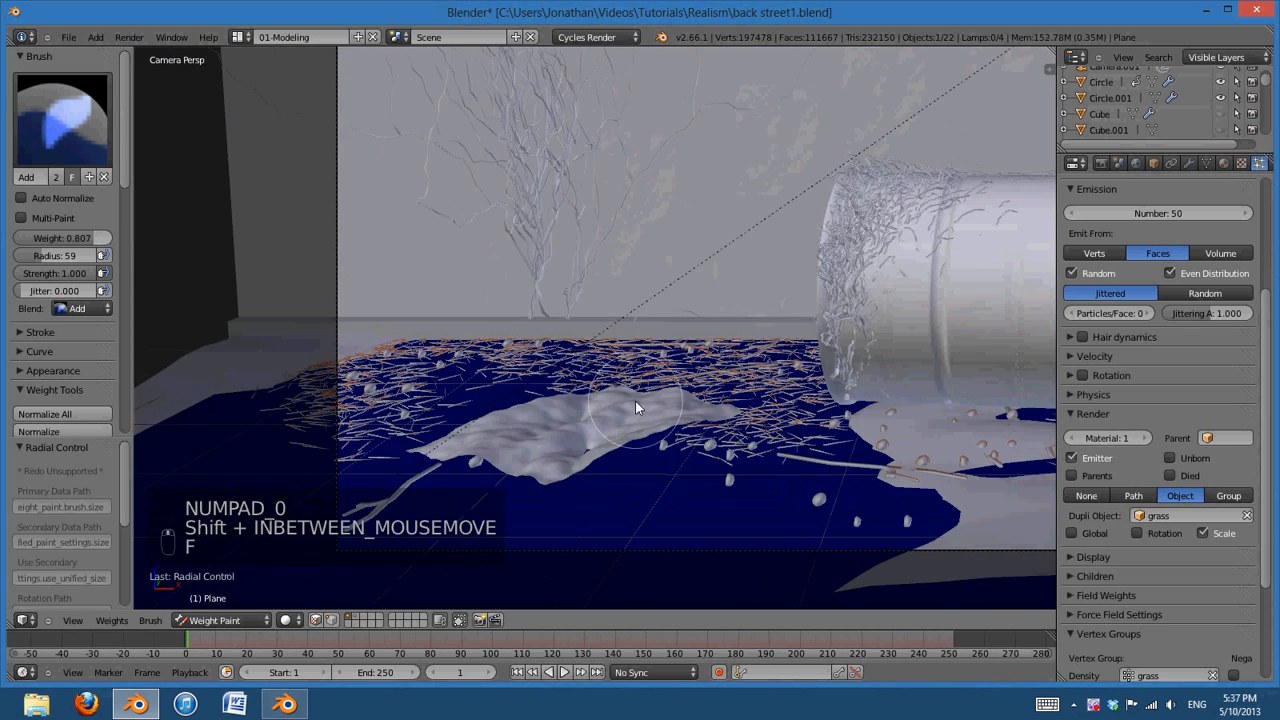
Paint grass weight on the ground along the wall base, behind the crumpled sheet and below the climbing branches
scroll(403, 362, up, 2)
shift+middle_drag(607, 441, 626, 365)
scroll(626, 365, up, 1)
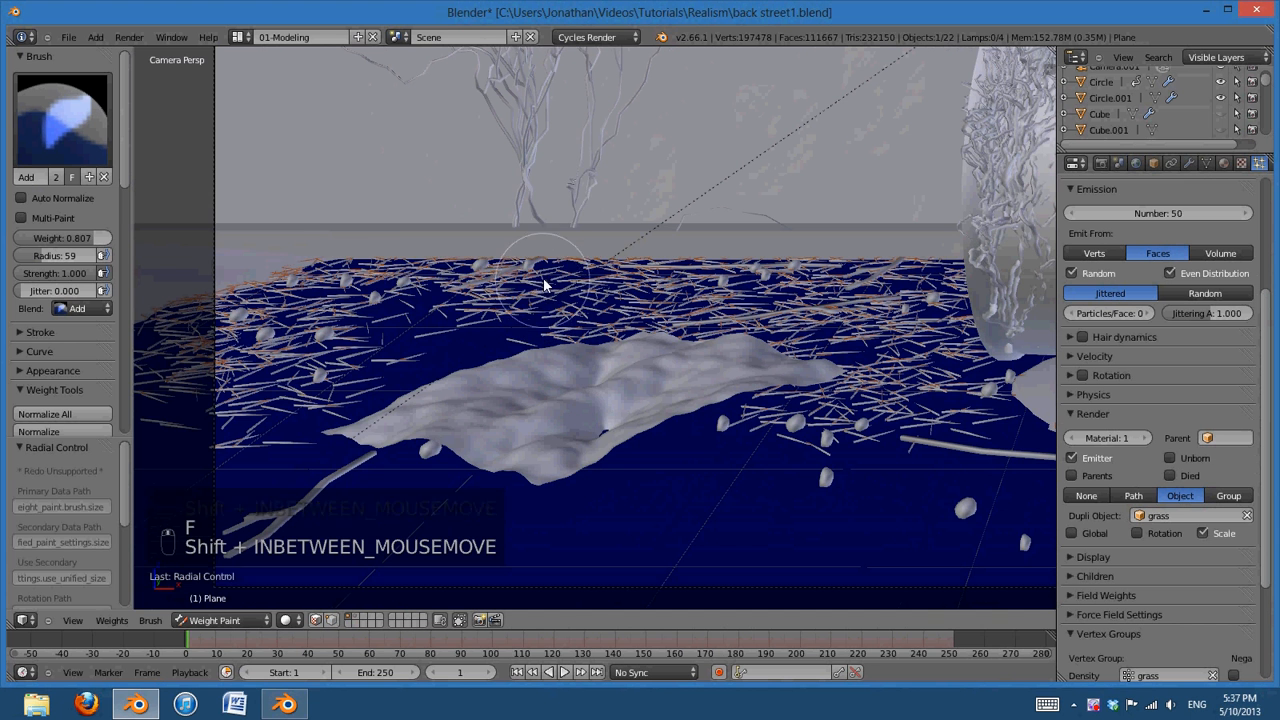
drag(546, 272, 340, 258)
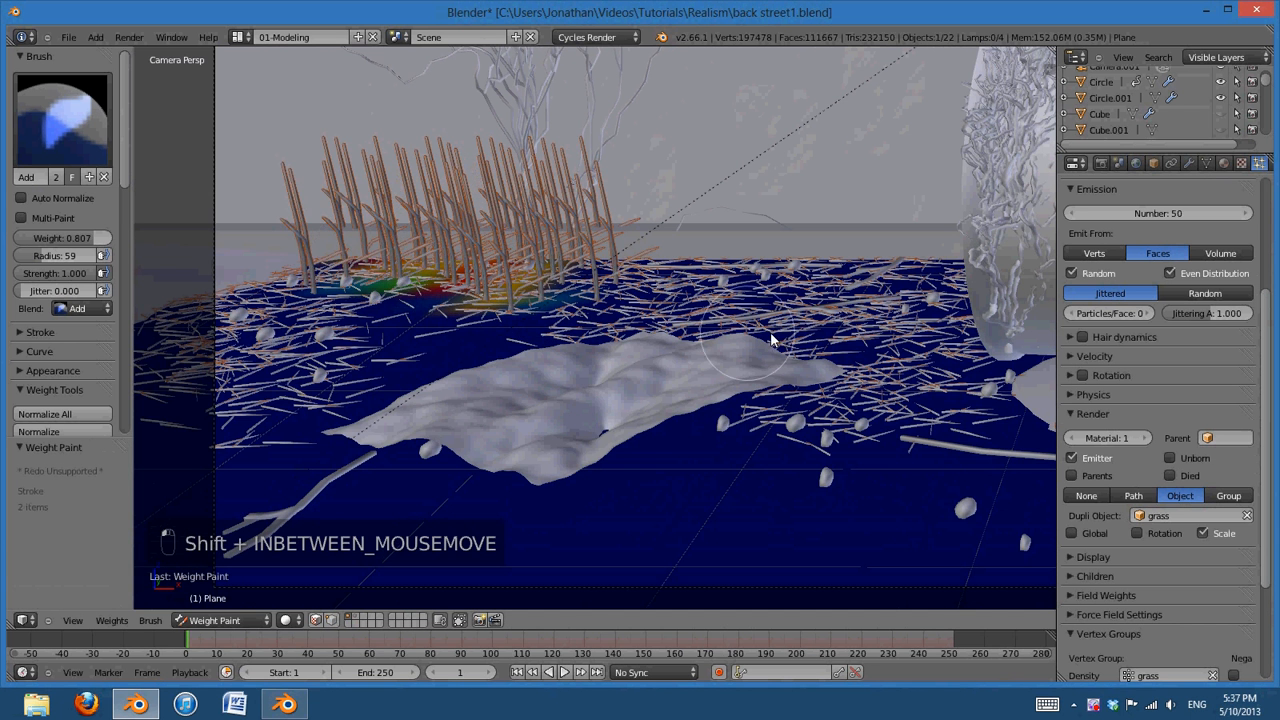
Paint a patch of grass weight on the ground below the lying barrel, close to the standing barrel
shift+middle_drag(653, 470, 538, 454)
shift+middle_drag(928, 454, 403, 425)
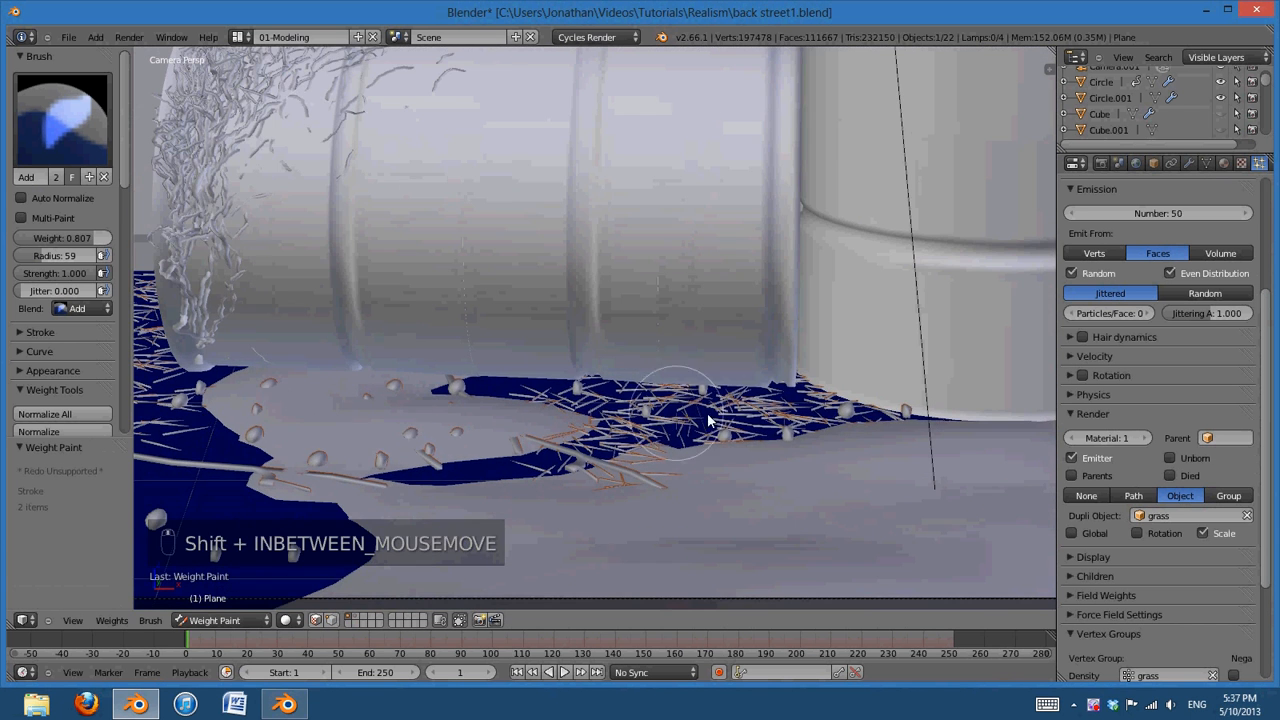
drag(750, 427, 672, 426)
scroll(814, 438, down, 2)
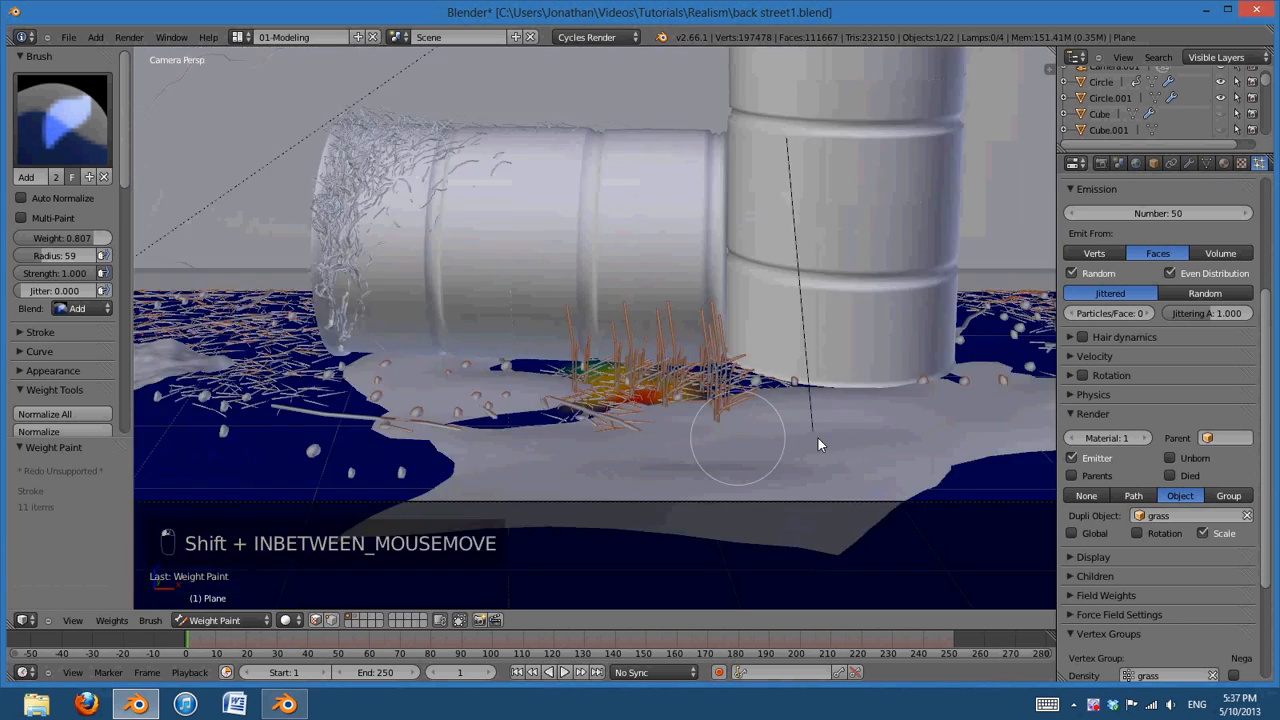
Dab grass weight on the ground just behind the standing barrel, on its right side
shift+middle_drag(814, 438, 586, 437)
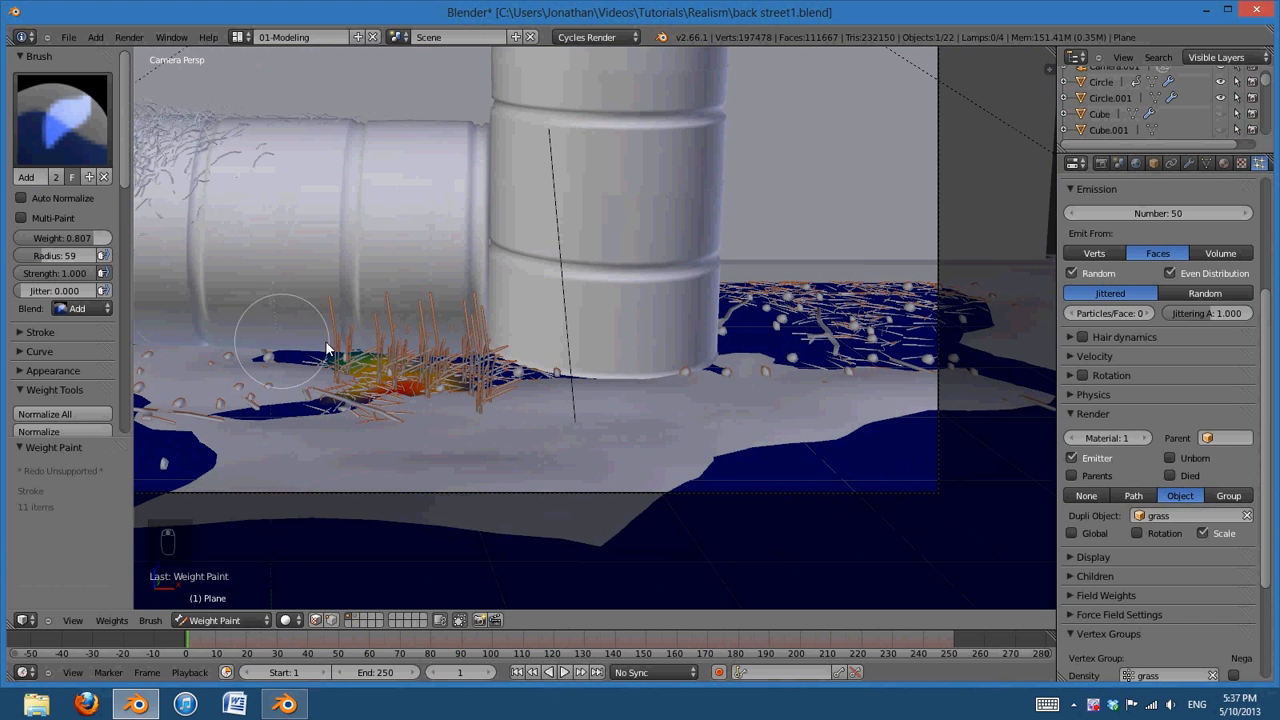
shift+middle_drag(850, 300, 728, 320)
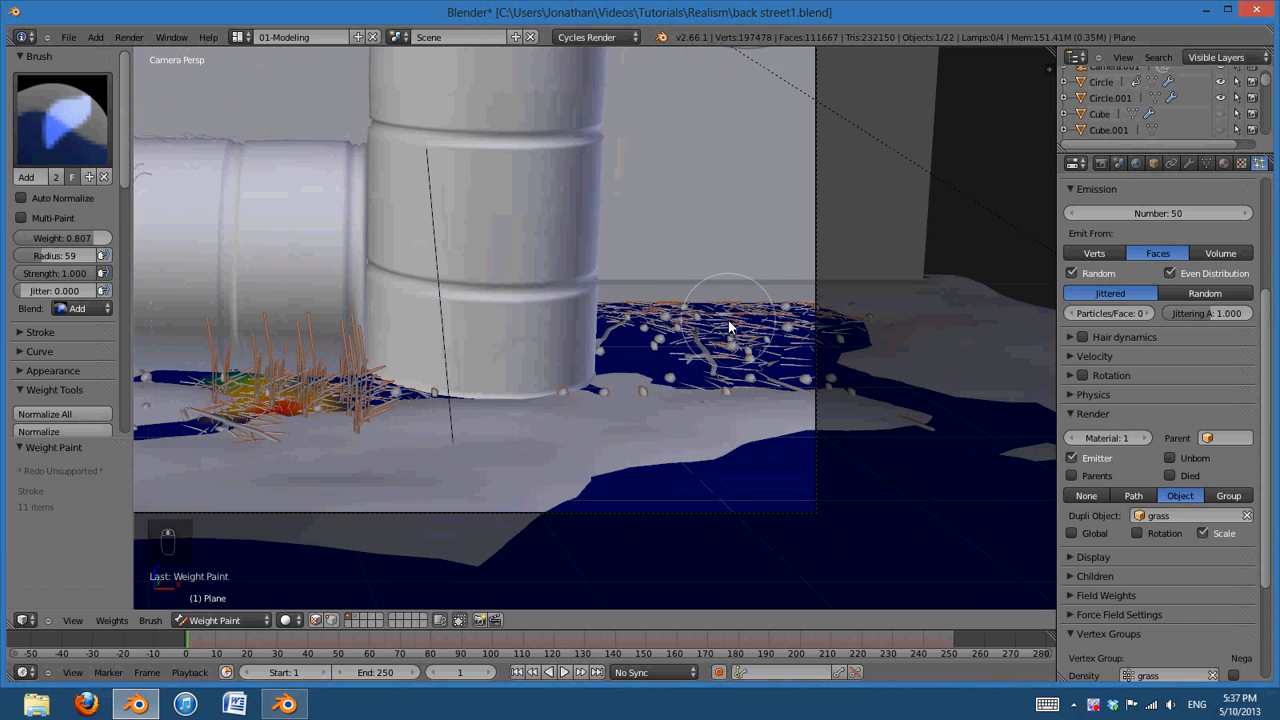
click(607, 315)
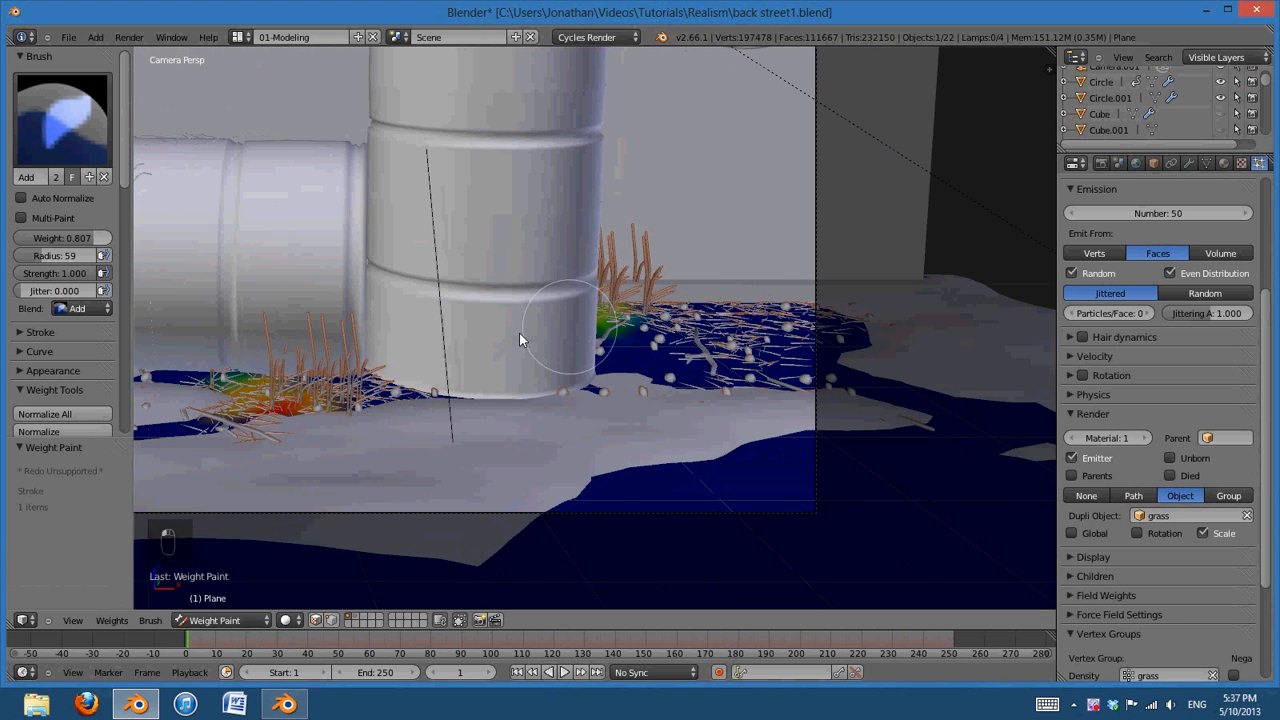
Extend the grass weight along the wall base to the far left edge of the camera frame
mouse_move(520, 337)
shift+middle_down()
mouse_move(893, 367)
mouse_move(967, 433)
mouse_move(1013, 433)
shift+middle_up()
shift+middle_drag(493, 398, 375, 398)
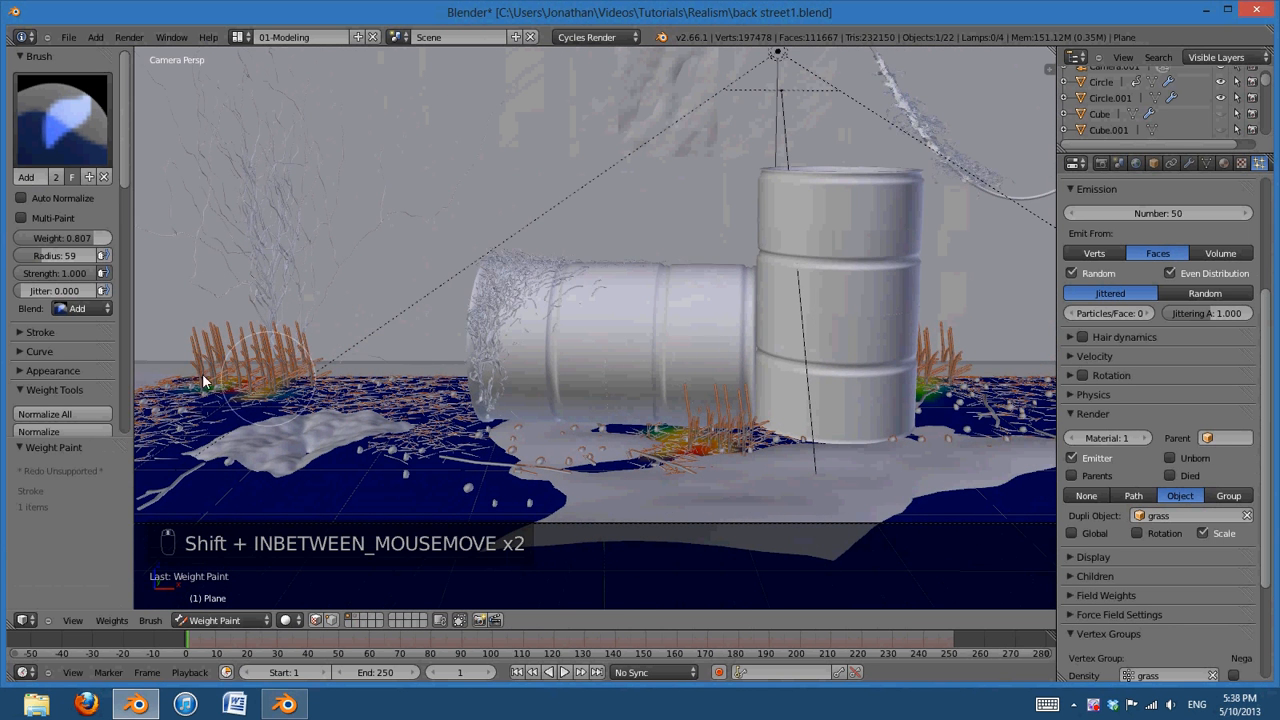
drag(180, 384, 143, 374)
scroll(500, 398, down, 2)
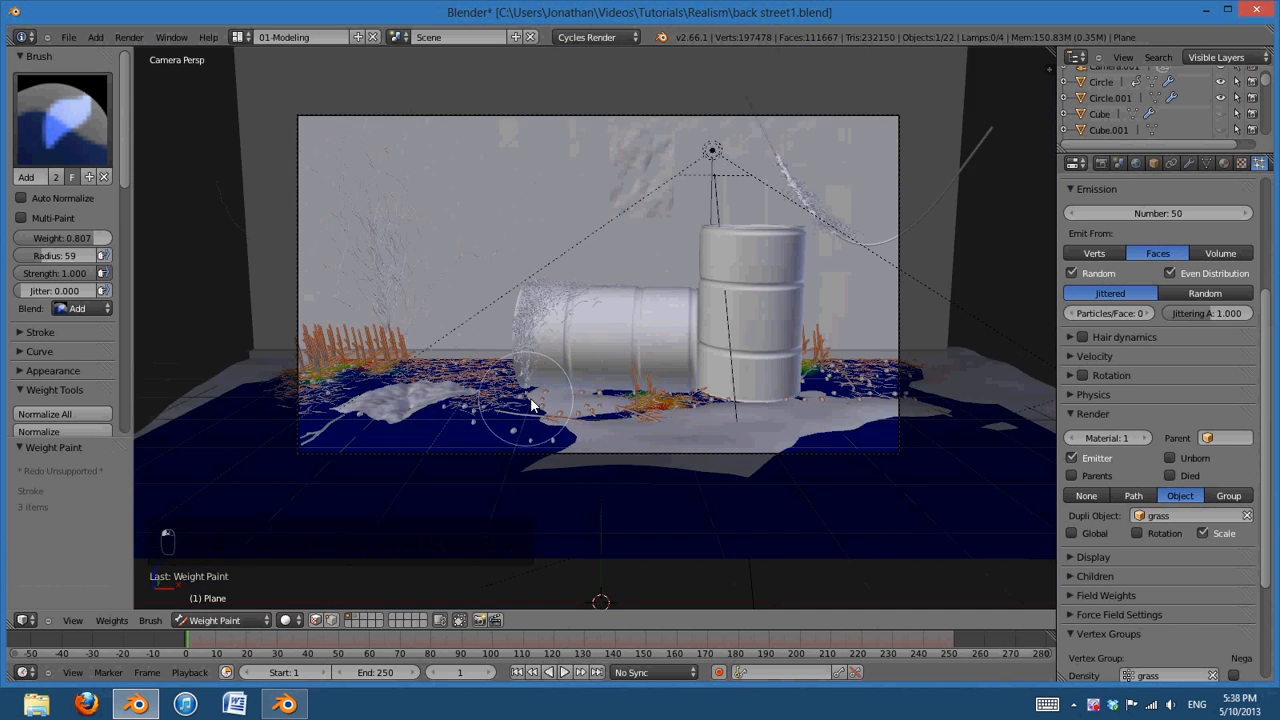
scroll(531, 403, up, 1)
shift+middle_drag(661, 395, 809, 373)
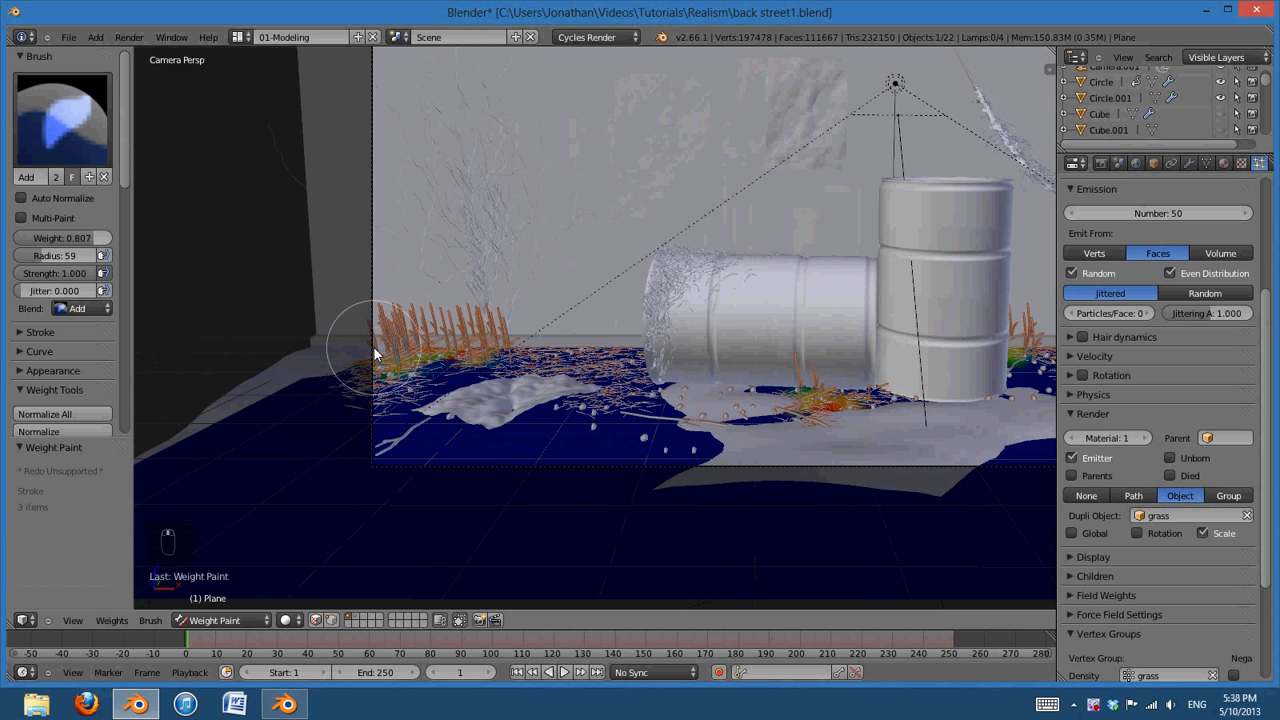
click(374, 348)
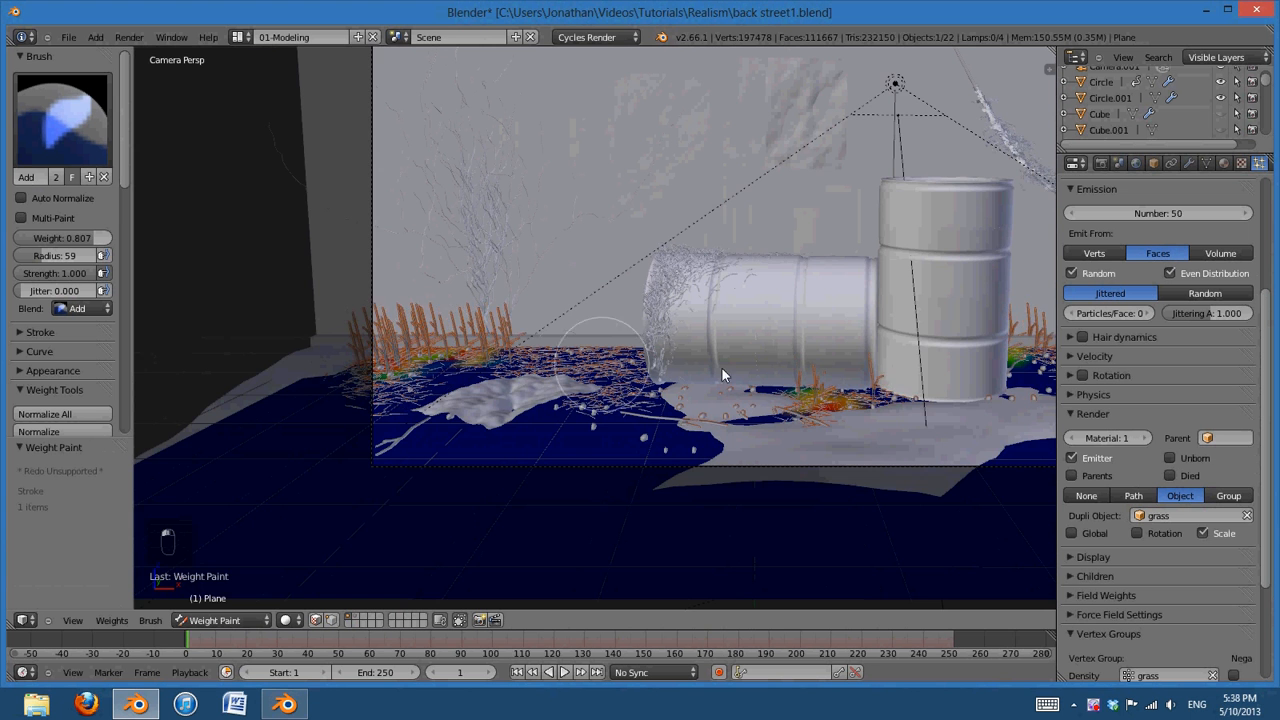
Strengthen the grass weight on the ground behind the right side of the standing barrel
shift+middle_drag(722, 368, 336, 338)
scroll(680, 348, up, 2)
shift+middle_drag(651, 381, 741, 400)
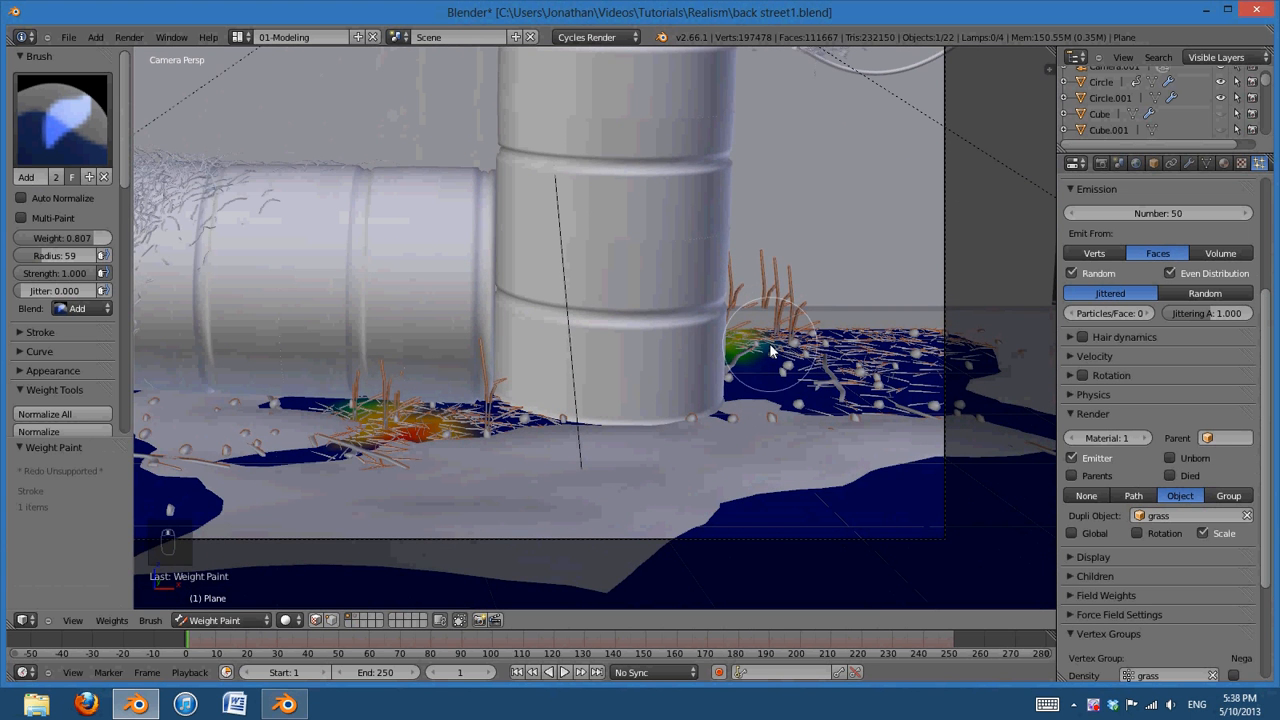
click(744, 344)
drag(724, 332, 711, 335)
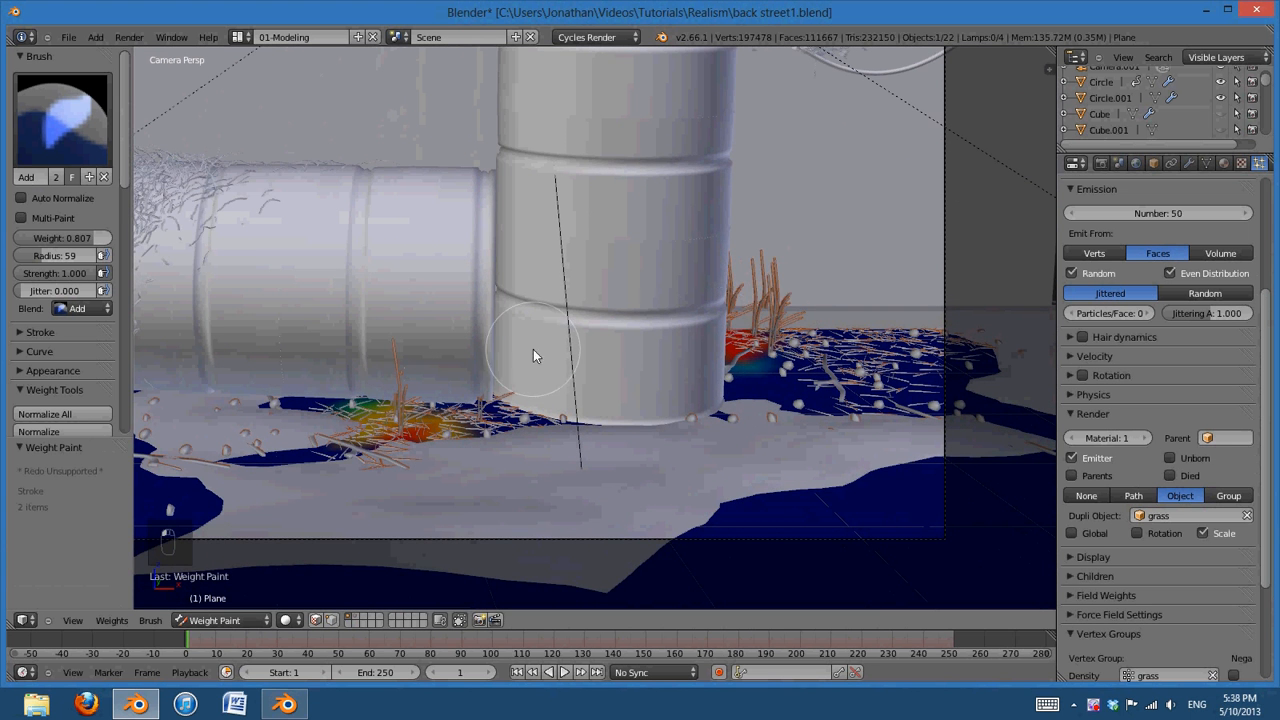
Widen the grass weight patch below the lying barrel towards the base of the standing barrel
shift+middle_drag(534, 354, 631, 366)
drag(521, 414, 585, 416)
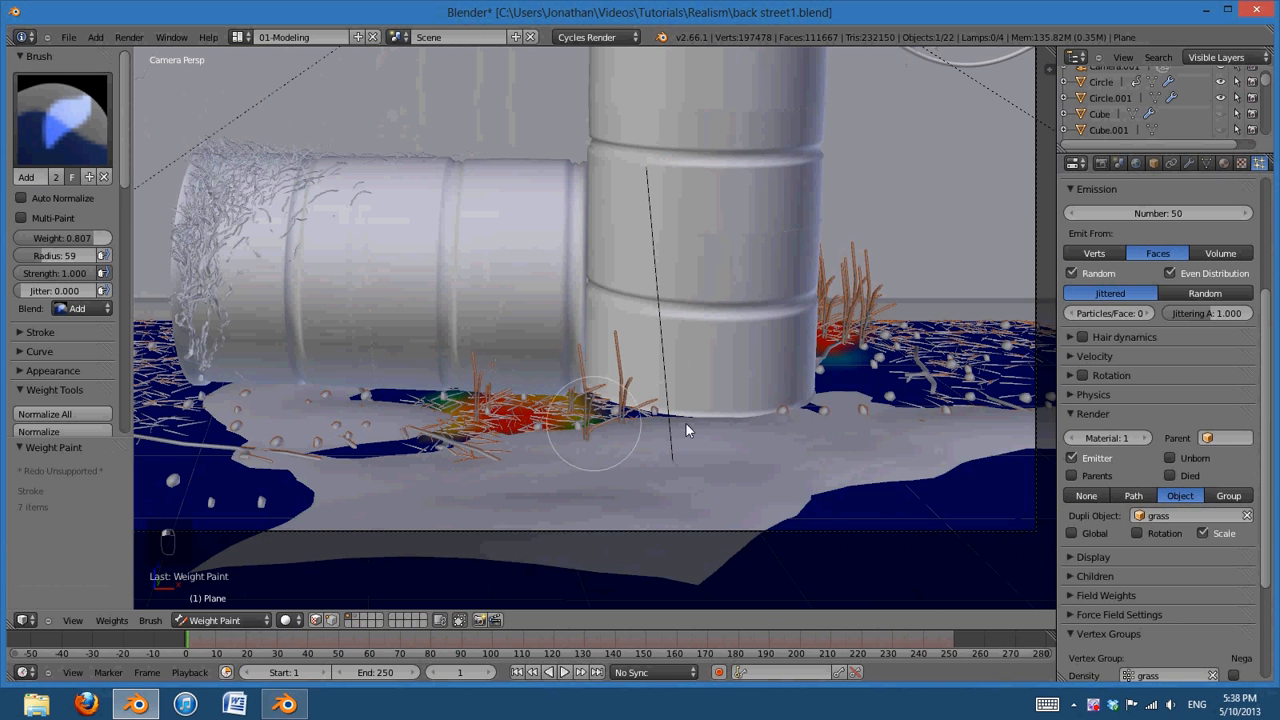
shift+middle_drag(530, 430, 954, 468)
middle_drag(822, 474, 541, 467)
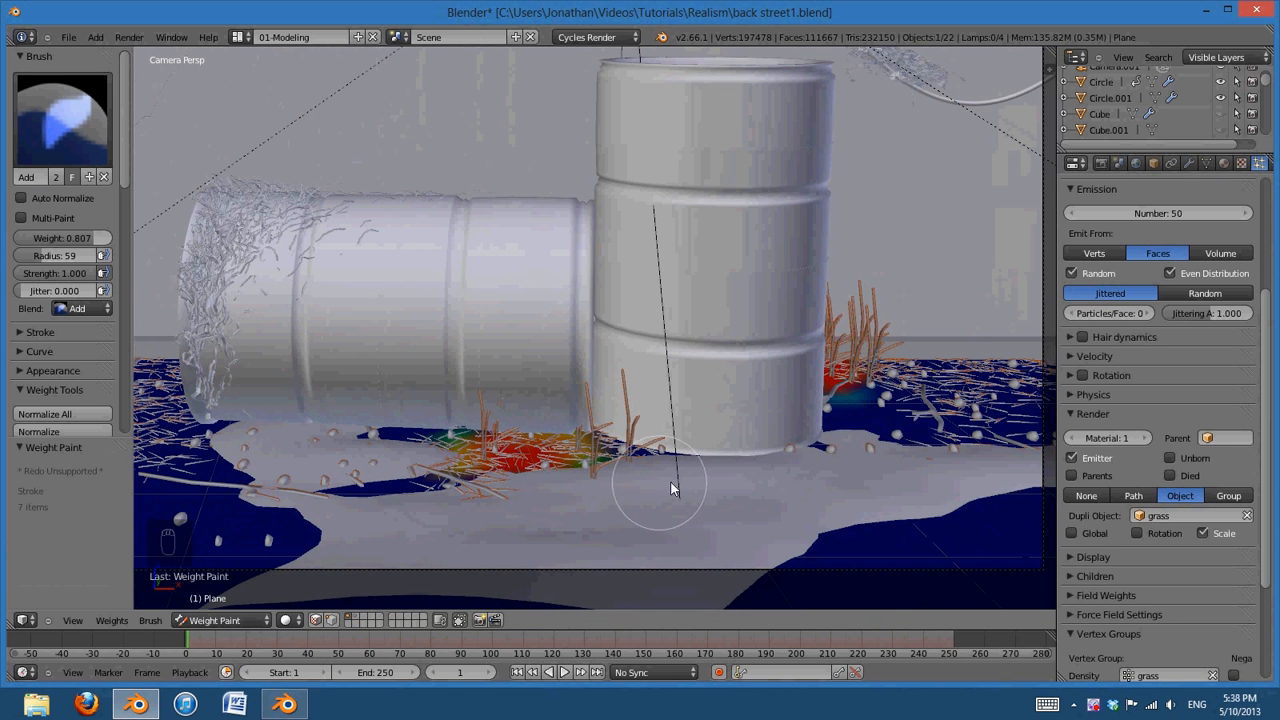
scroll(643, 488, up, 4)
scroll(630, 383, down, 5)
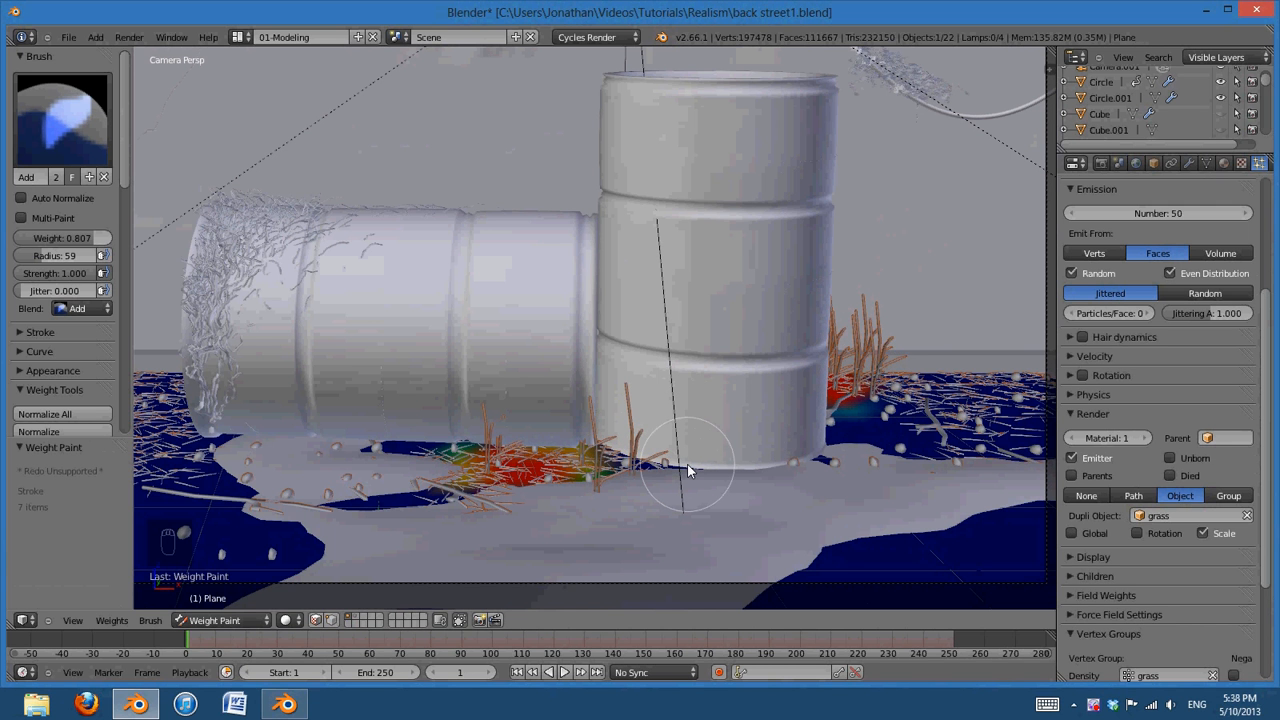
Paint grass weight by the wall at the camera frame's right edge and in the right foreground corner
shift+middle_drag(804, 471, 588, 470)
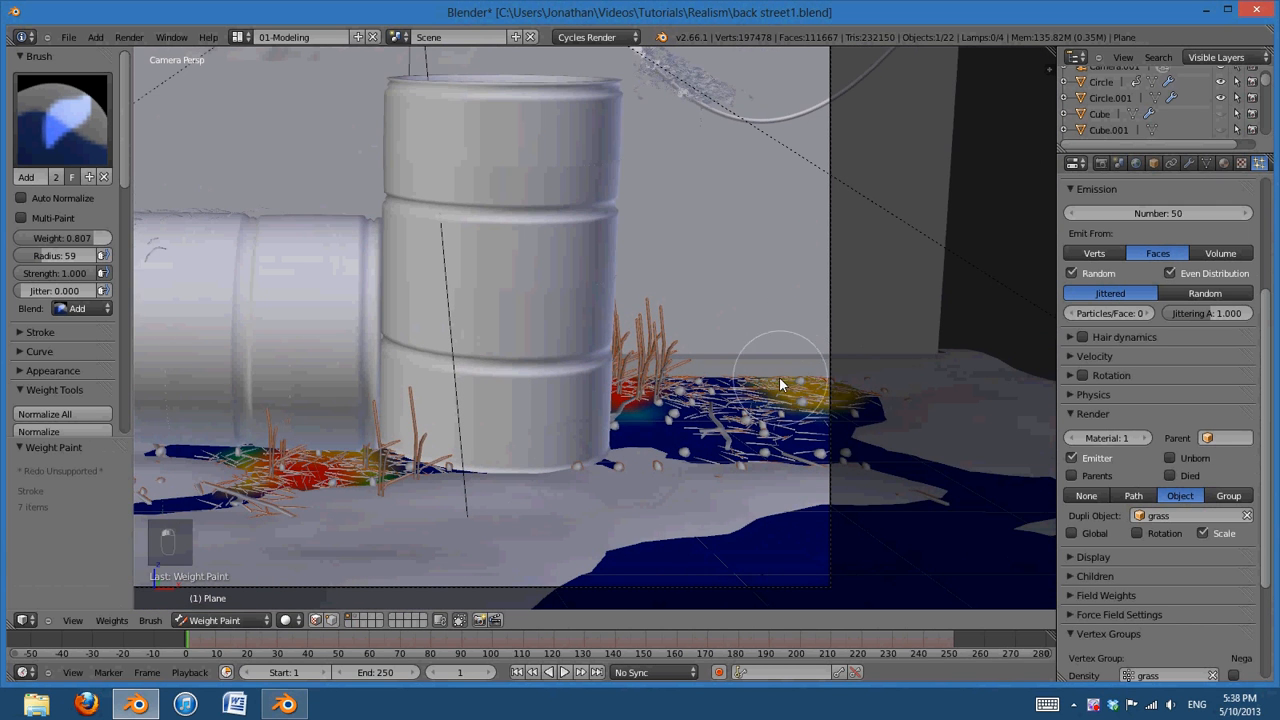
drag(781, 385, 814, 382)
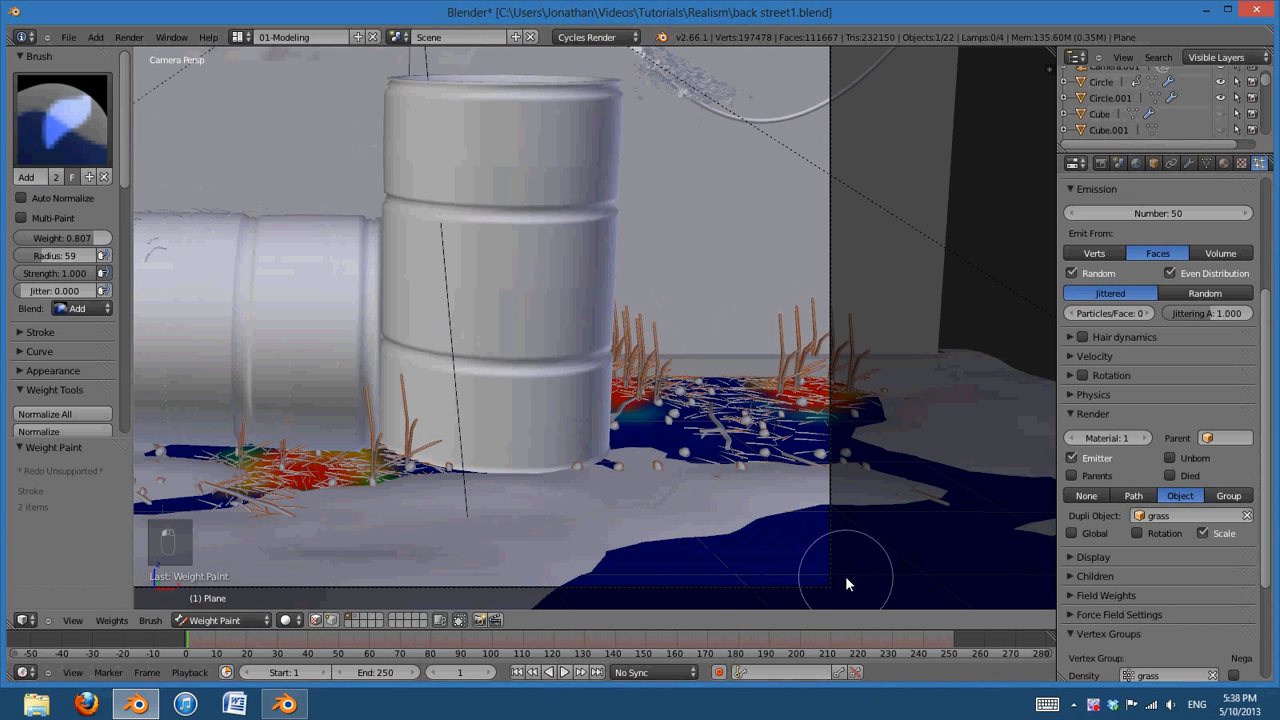
drag(820, 568, 780, 570)
Paint grass weight in the left foreground corner of the camera frame, around the end of the twig
shift+middle_drag(450, 476, 937, 460)
click(777, 459)
scroll(764, 459, down, 1)
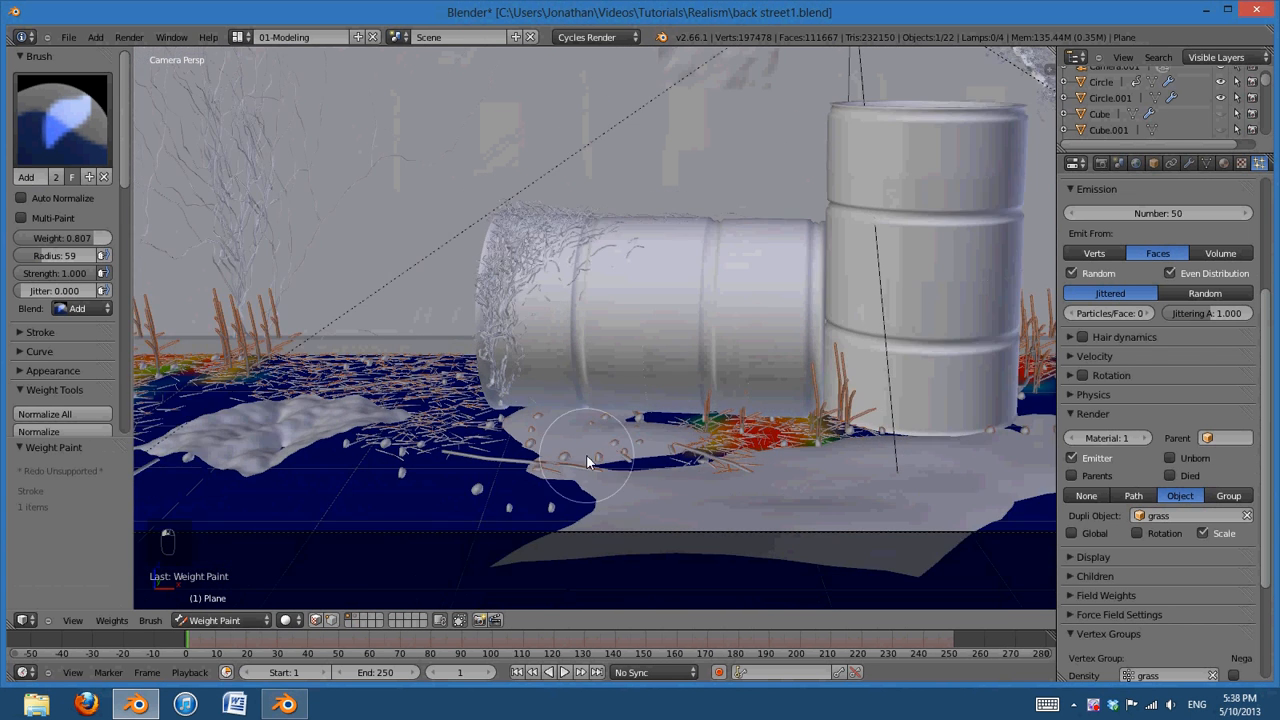
shift+middle_drag(588, 462, 853, 451)
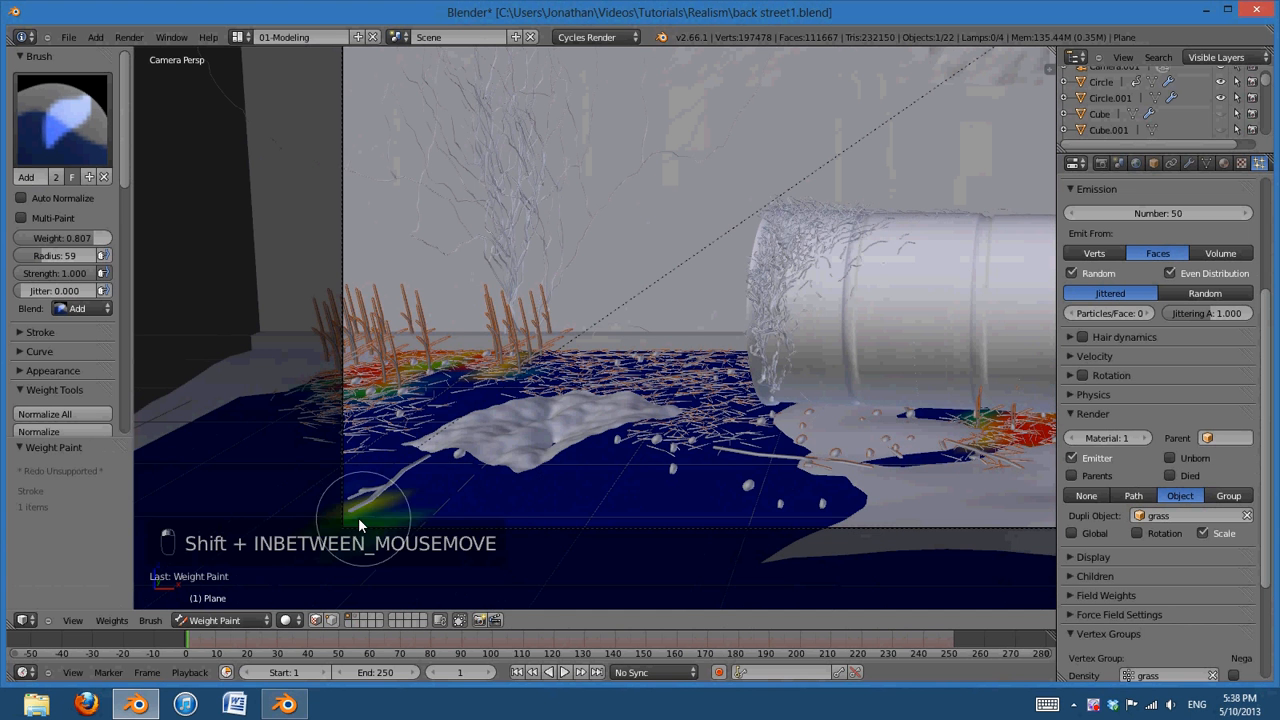
click(360, 511)
Build up grass weight on the ground by the wall, behind the moss-covered end of the lying barrel
mouse_move(820, 394)
shift+middle_down()
mouse_move(727, 392)
mouse_move(752, 366)
shift+middle_up()
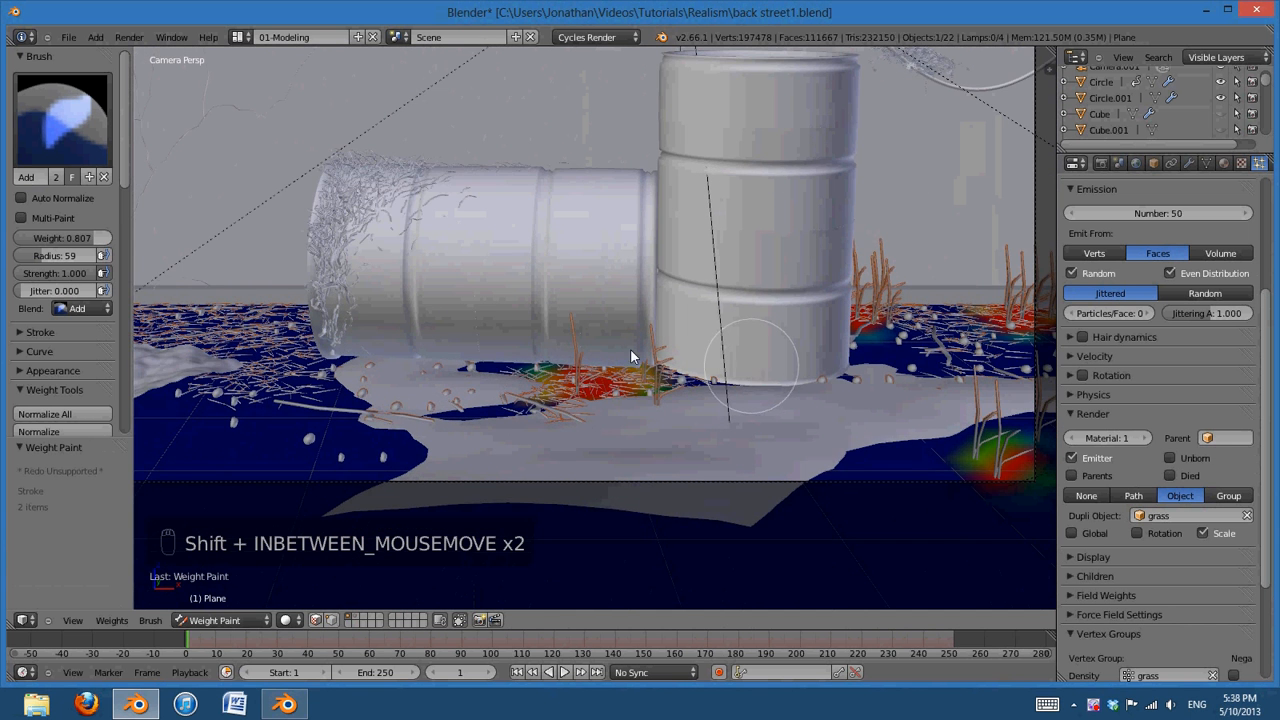
shift+middle_drag(451, 344, 694, 365)
click(546, 327)
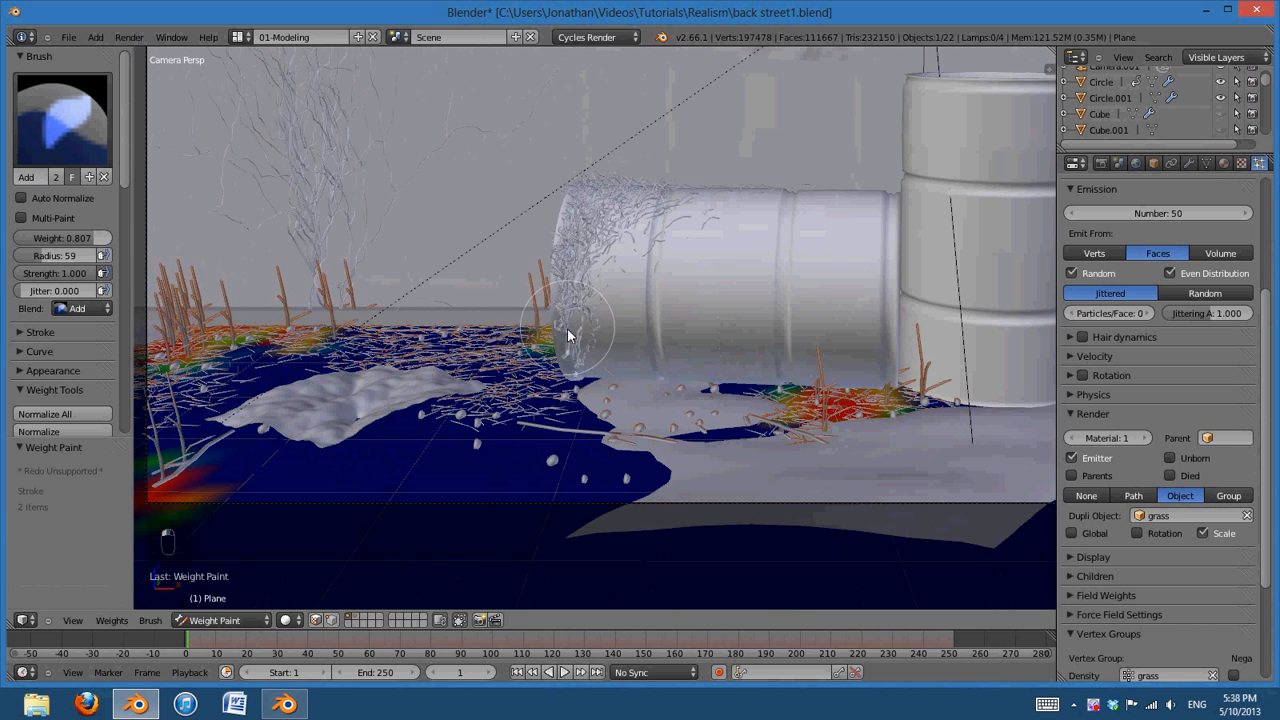
click(543, 337)
click(543, 346)
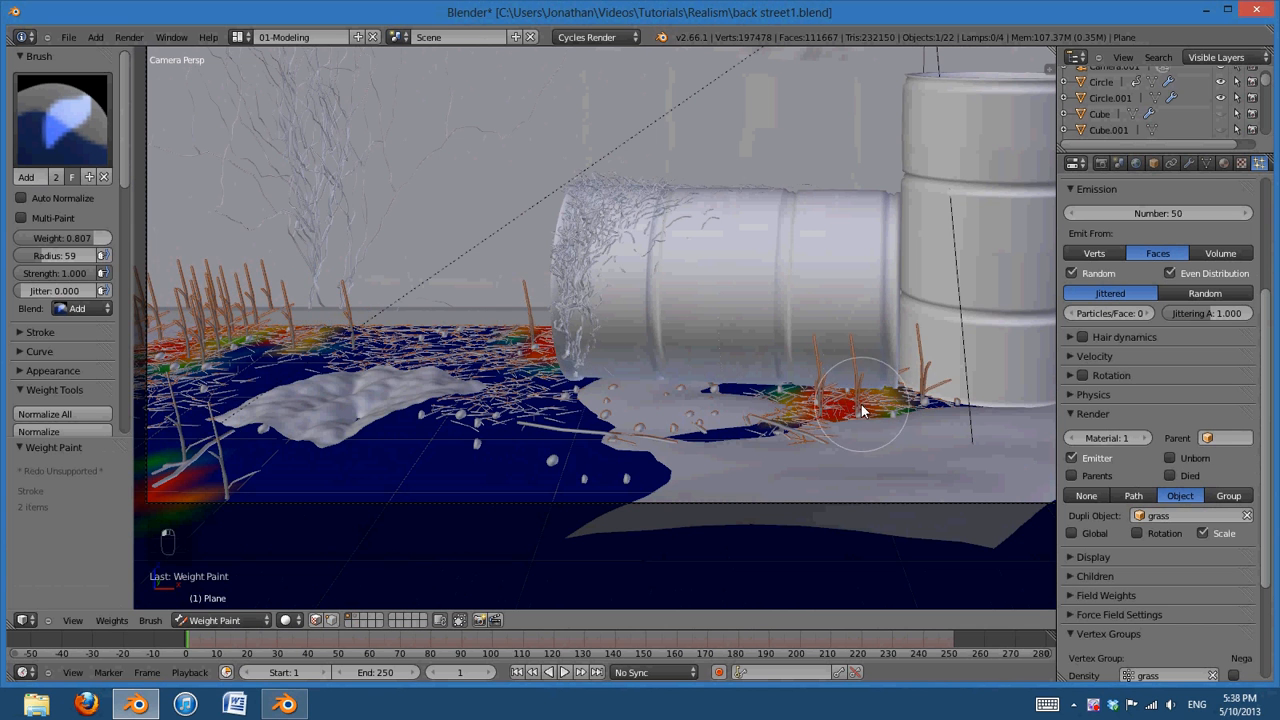
Leave the camera view and return the ground plane to Object Mode
key(KP_0)
middle_drag(840, 413, 783, 403)
scroll(660, 443, up, 2)
click(222, 620)
click(227, 605)
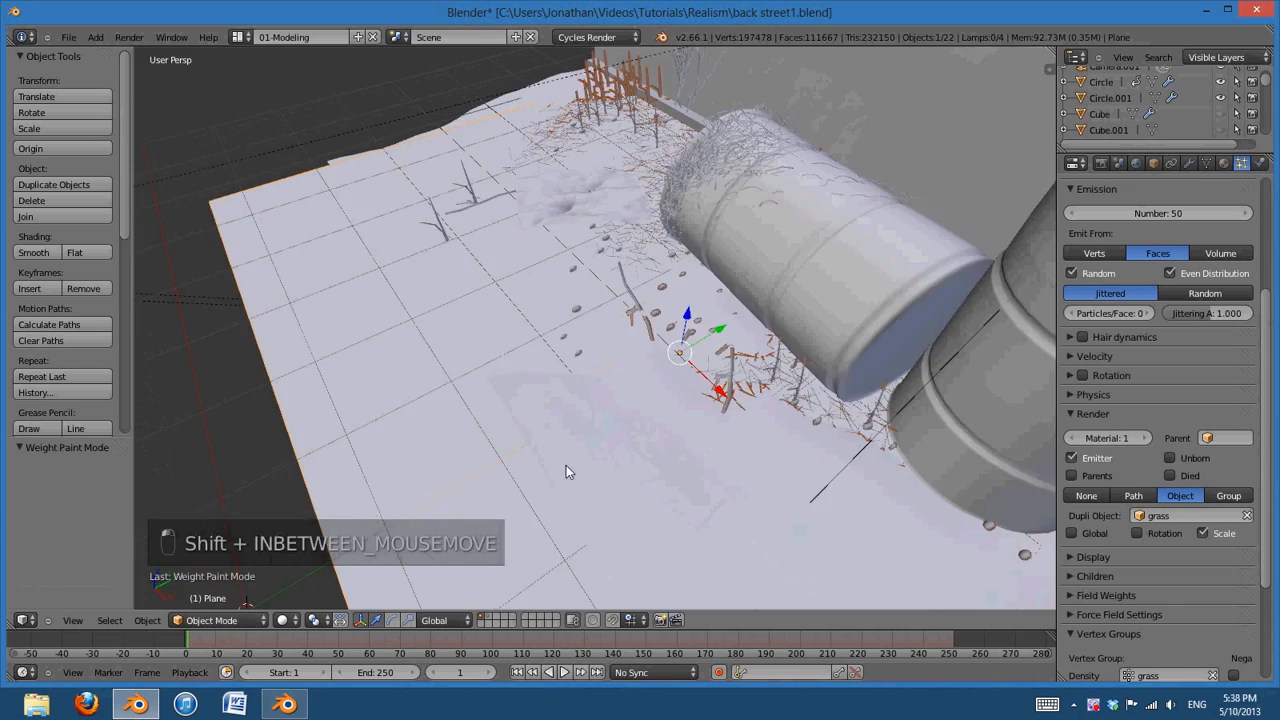
Examine from several angles how the grass clumps sit along the wall, around the barrels and in the foreground
mouse_move(567, 467)
middle_down()
mouse_move(738, 429)
mouse_move(817, 430)
middle_up()
middle_drag(748, 438, 903, 400)
shift+middle_drag(725, 406, 884, 474)
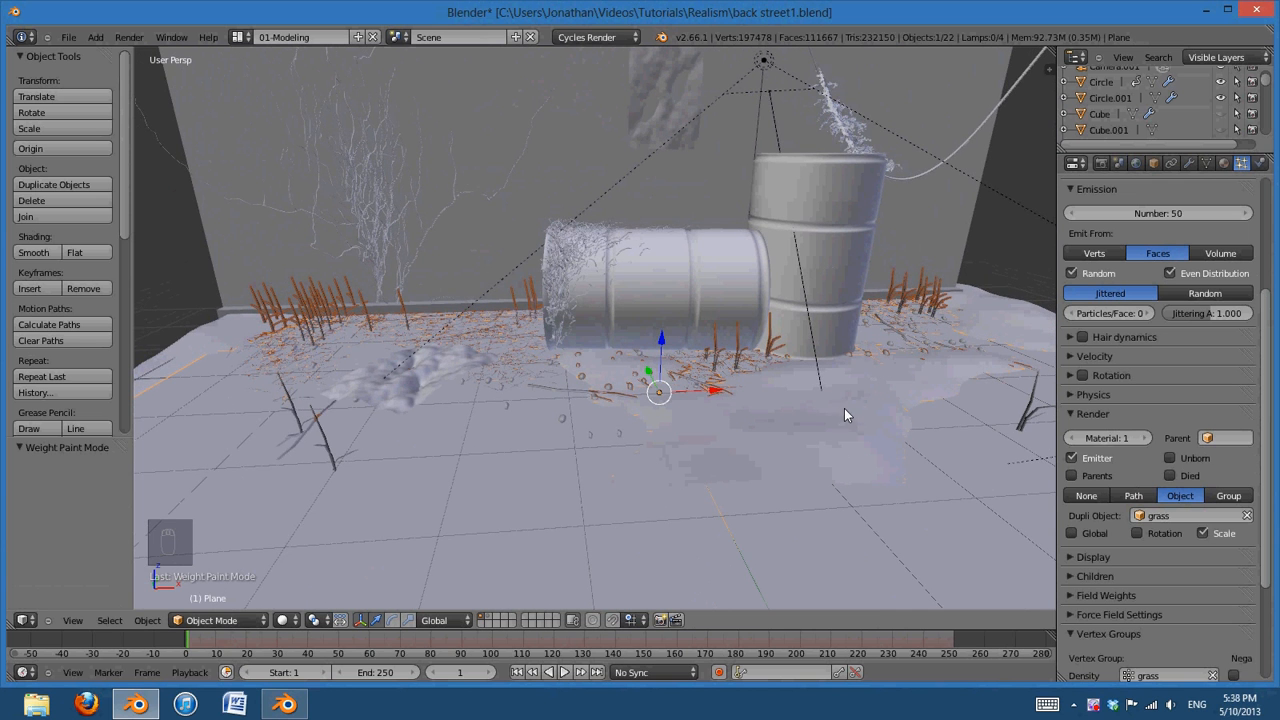
middle_drag(761, 421, 906, 467)
middle_drag(741, 444, 878, 478)
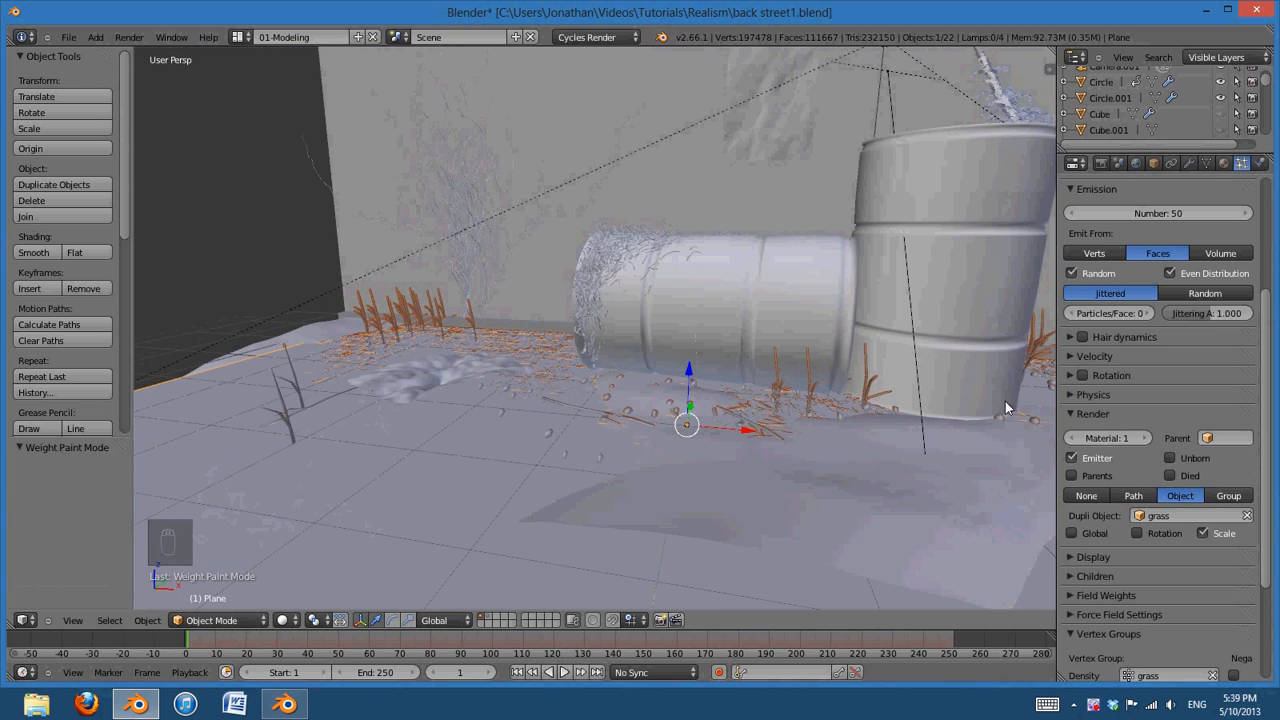
middle_drag(357, 354, 650, 333)
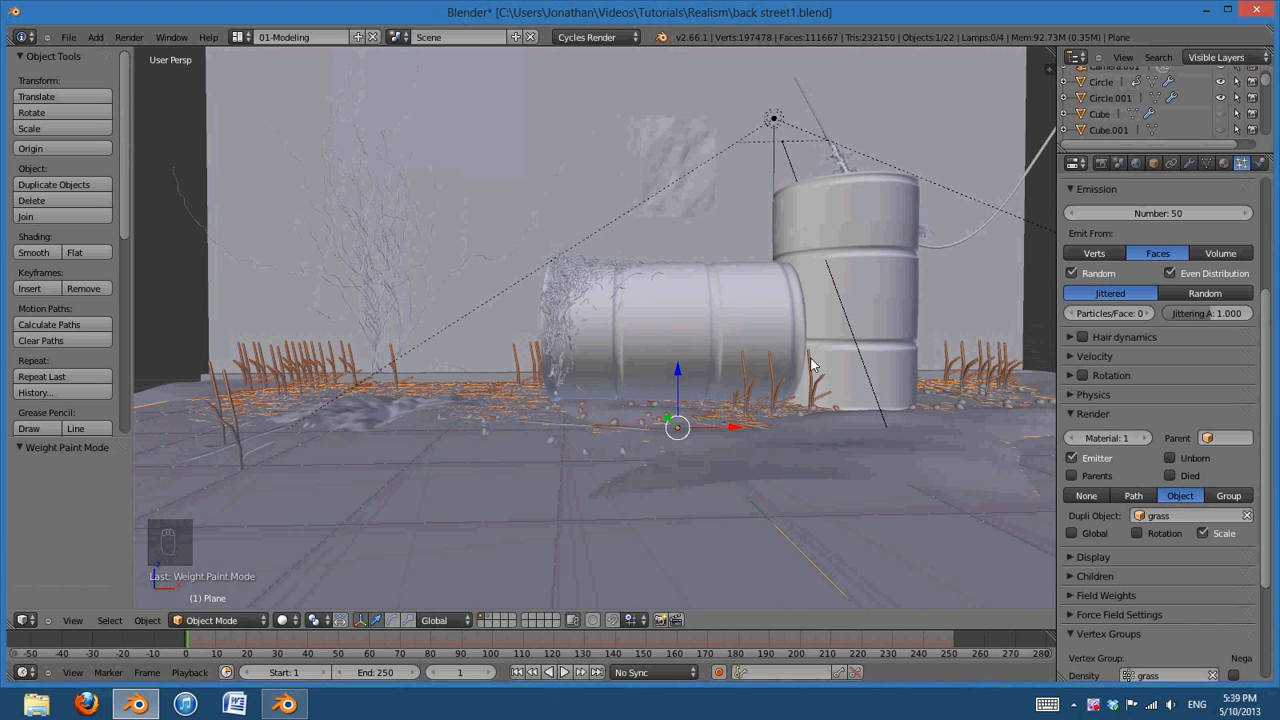
shift+middle_drag(508, 434, 635, 435)
scroll(663, 403, up, 3)
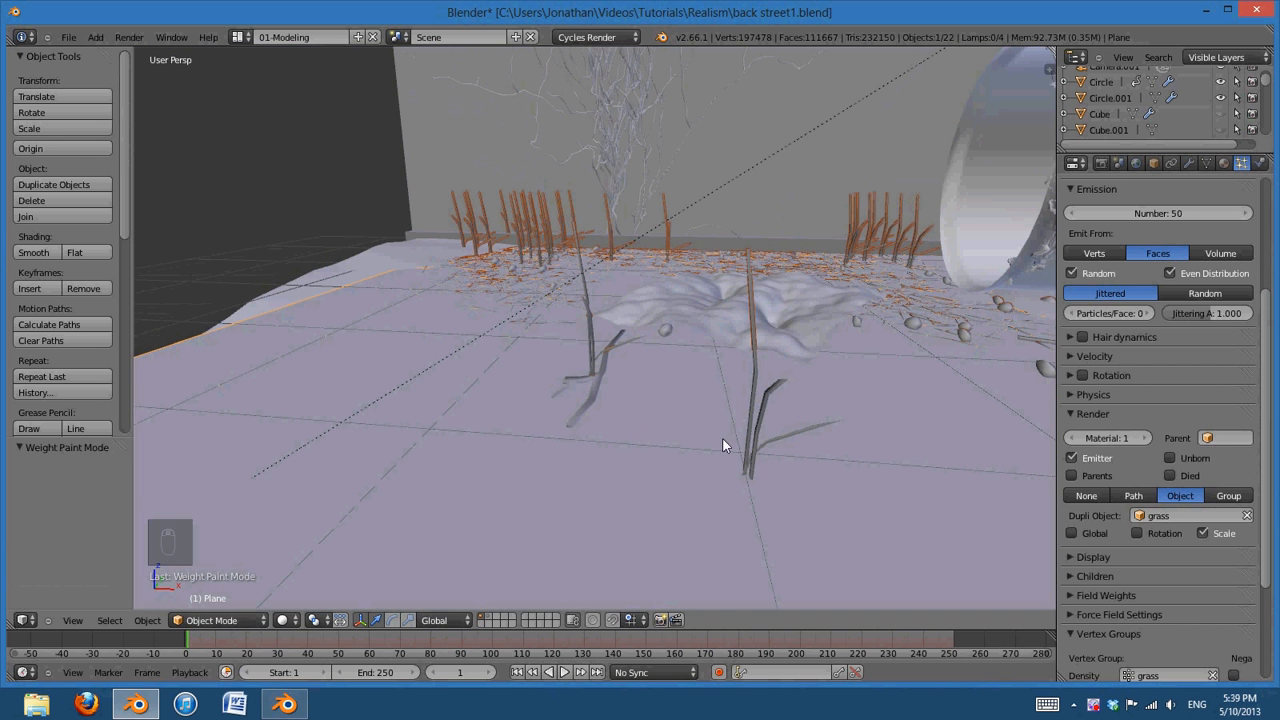
scroll(903, 403, down, 3)
shift+middle_drag(903, 403, 446, 420)
scroll(782, 419, down, 3)
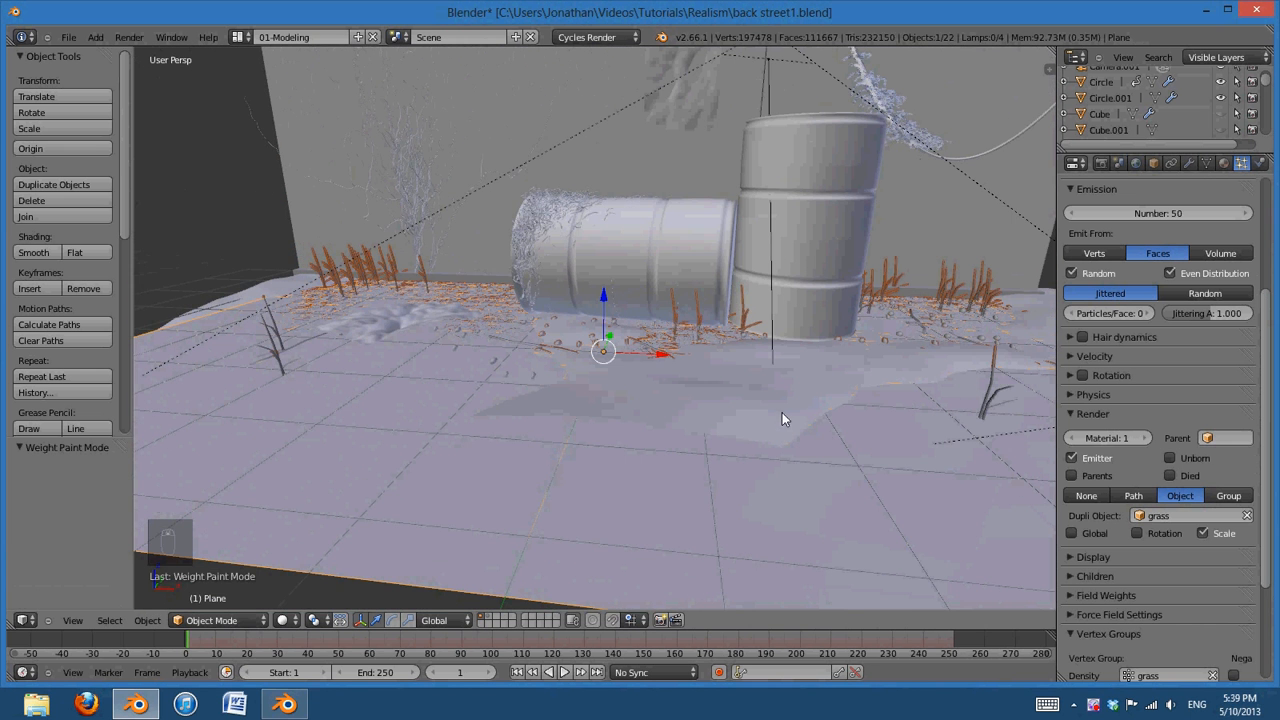
click(1071, 634)
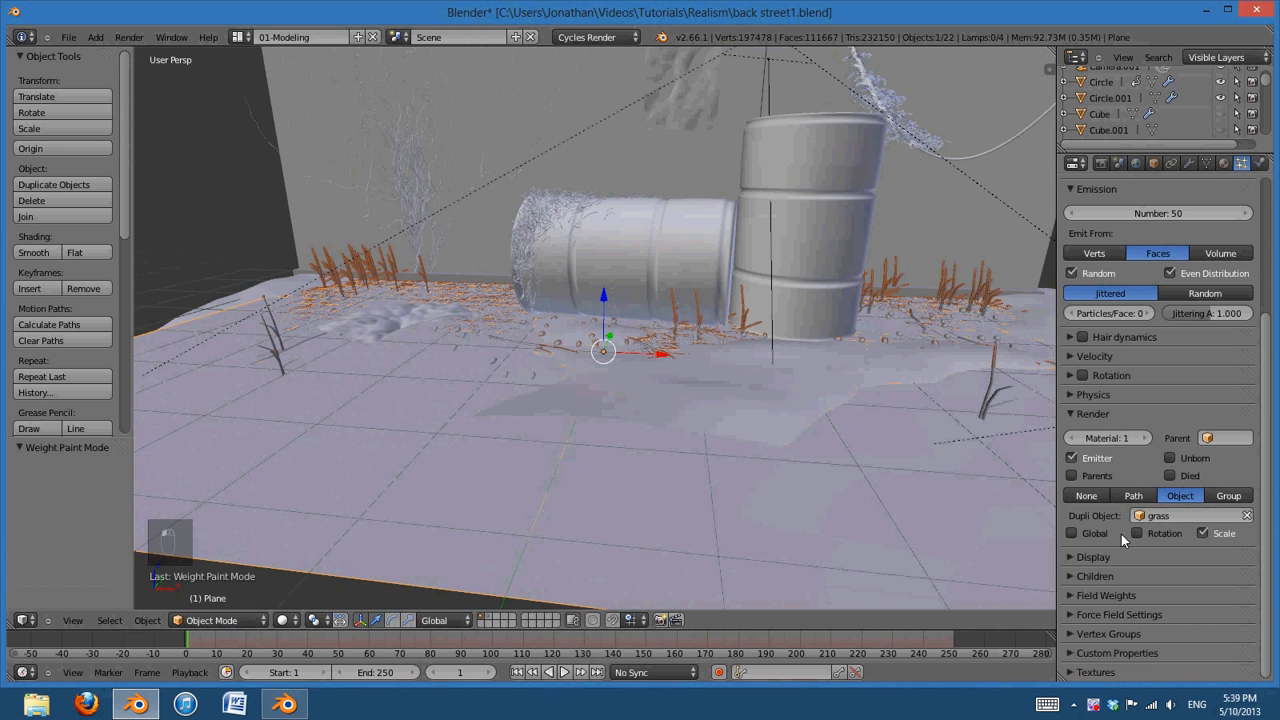
Give the grass particle system interpolated children and set their clump to -0.800
click(1070, 577)
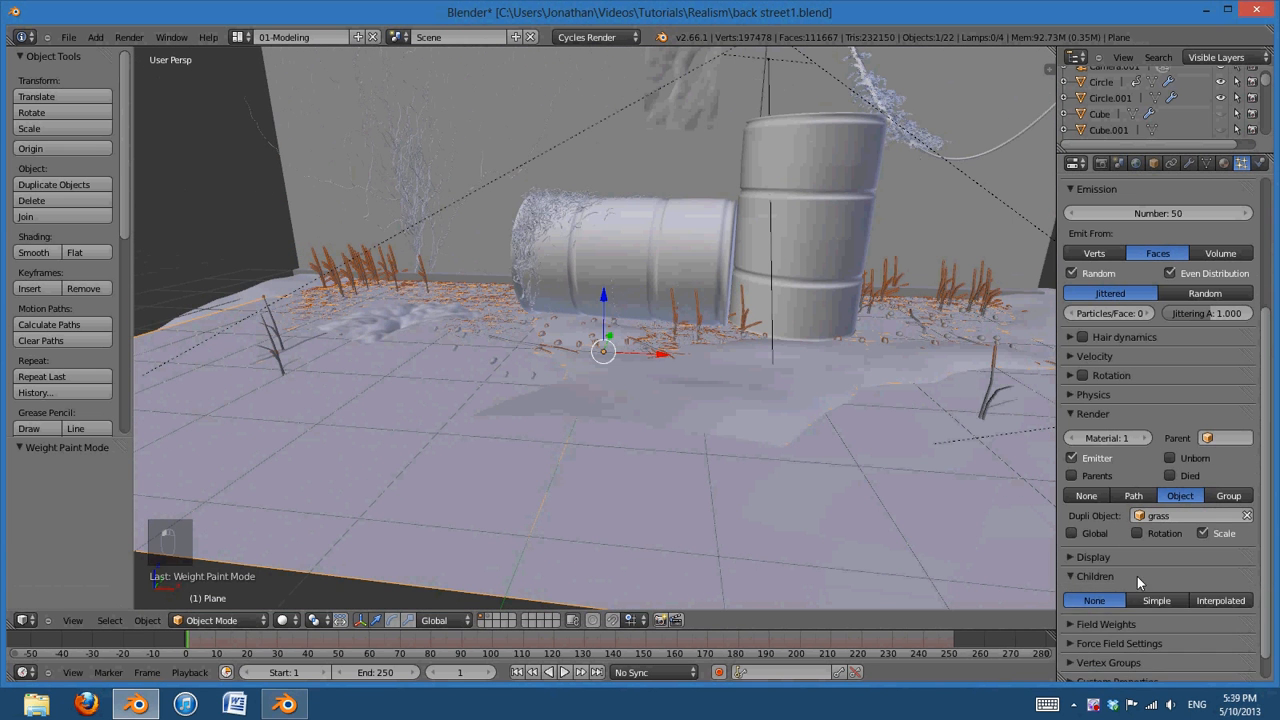
click(1226, 601)
middle_drag(559, 341, 706, 342)
scroll(1215, 573, down, 4)
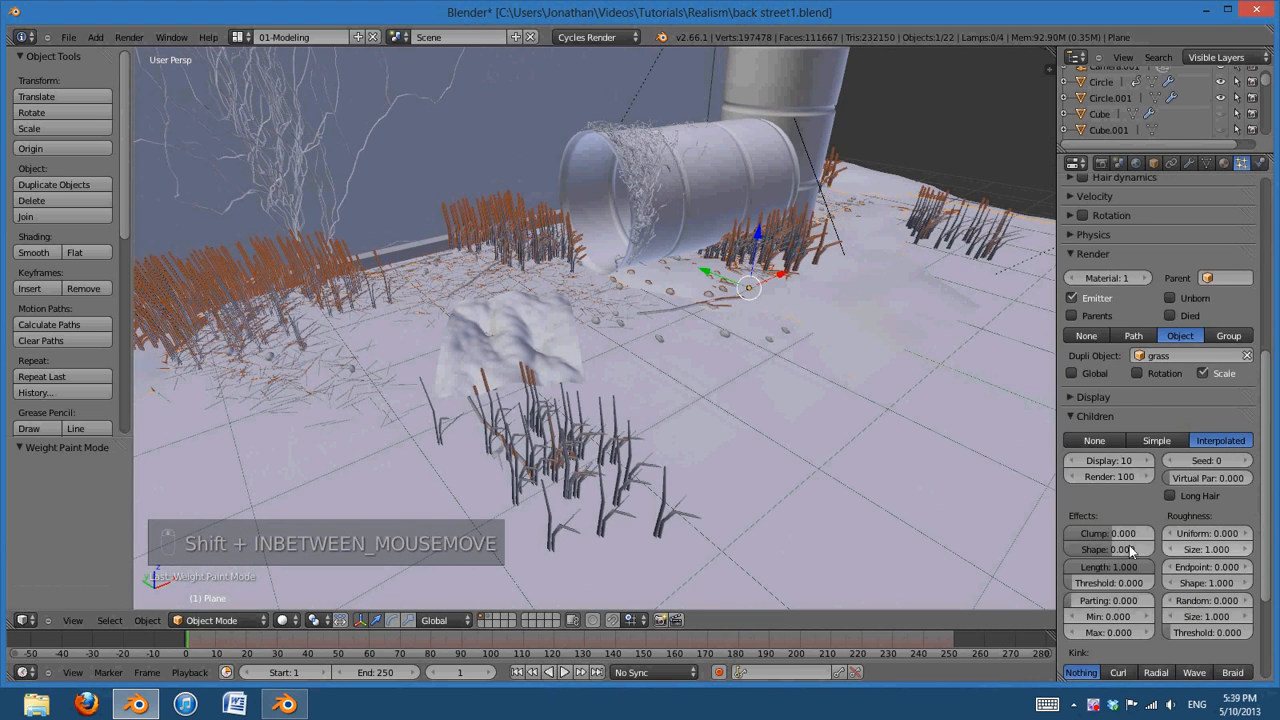
drag(1121, 530, 1095, 538)
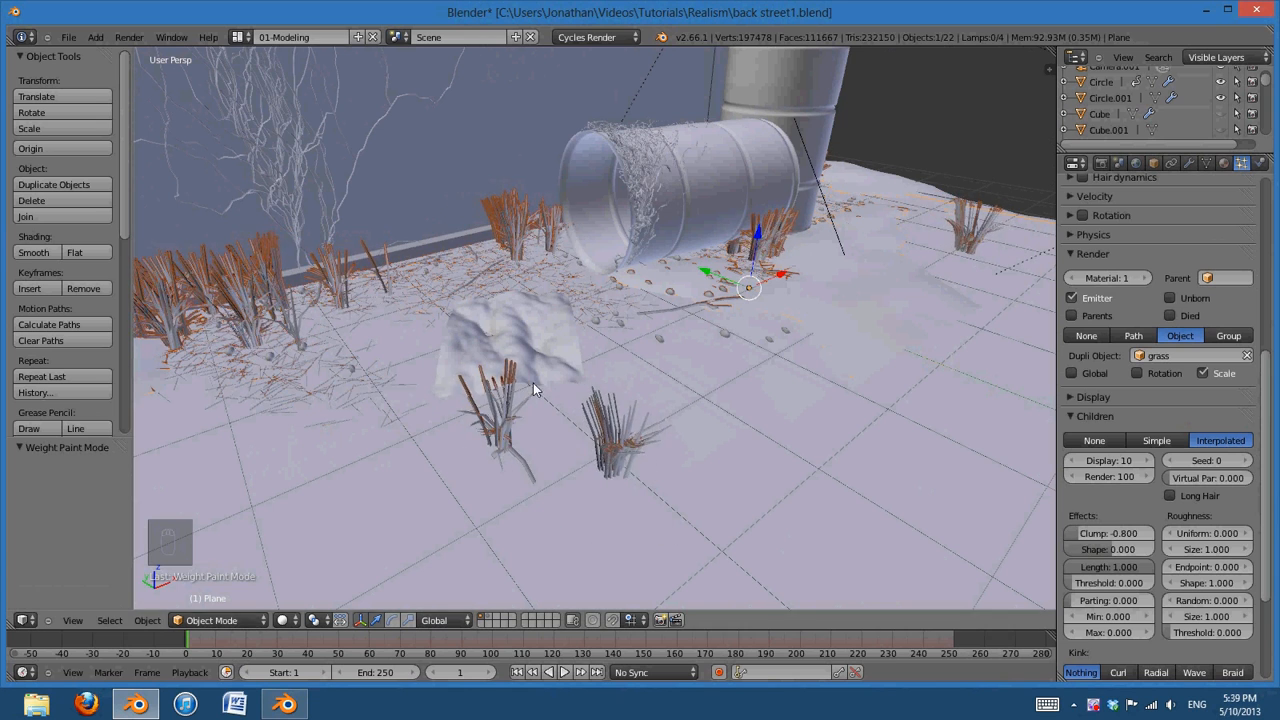
Examine the clumped grass along the wall, in the foreground and by the lying barrel from several angles
shift+middle_drag(534, 383, 700, 398)
scroll(760, 400, up, 6)
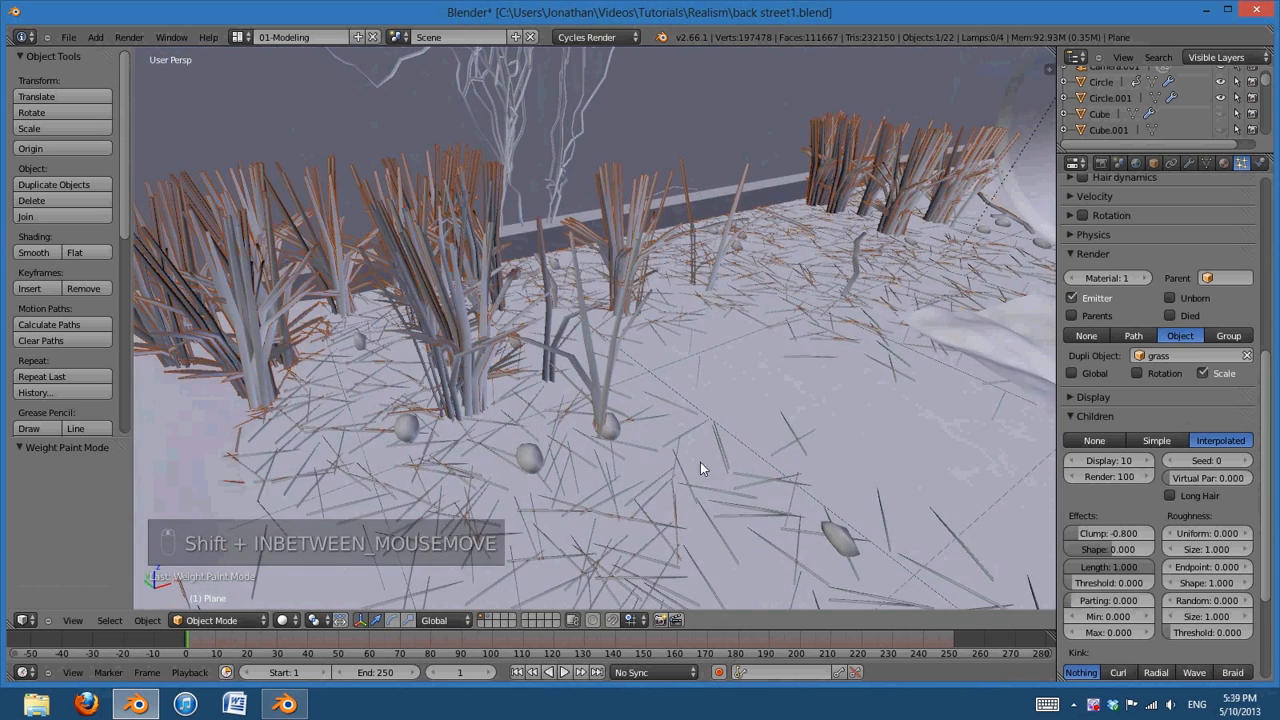
scroll(722, 465, down, 5)
middle_drag(756, 469, 717, 450)
scroll(717, 450, up, 2)
scroll(841, 455, down, 3)
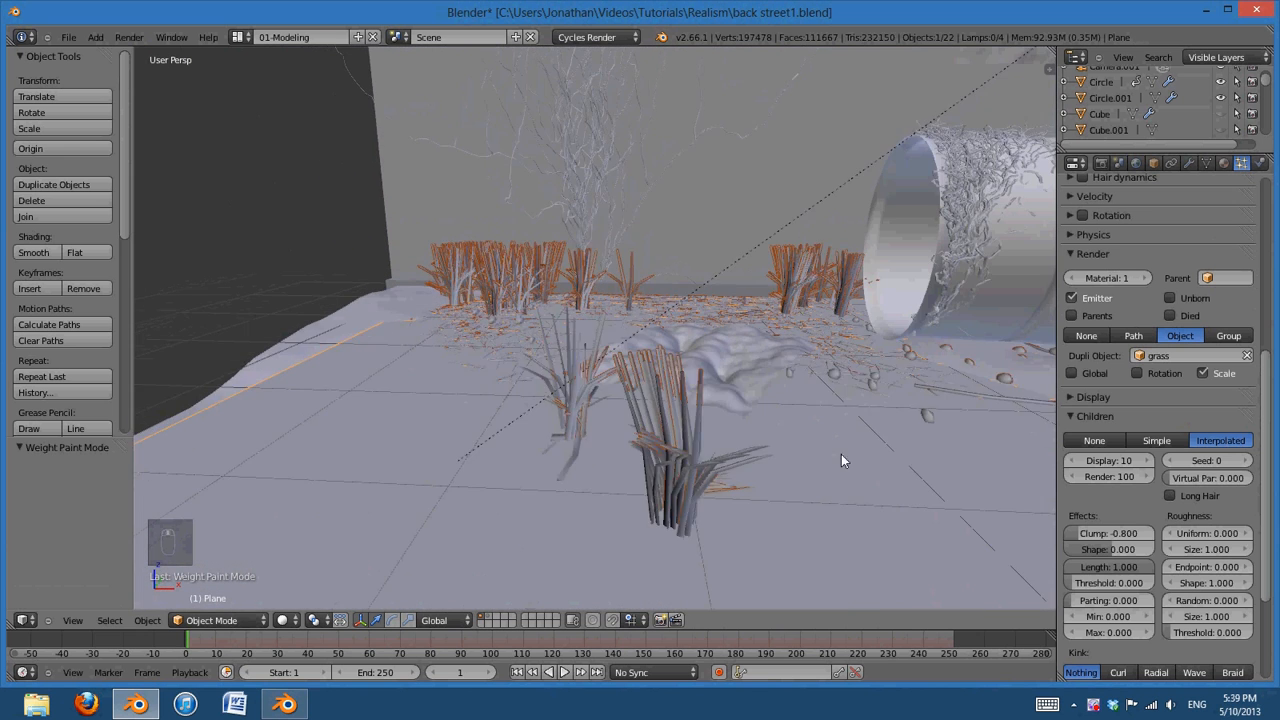
mouse_move(841, 455)
middle_down()
mouse_move(819, 465)
mouse_move(835, 468)
middle_up()
scroll(1245, 363, up, 1)
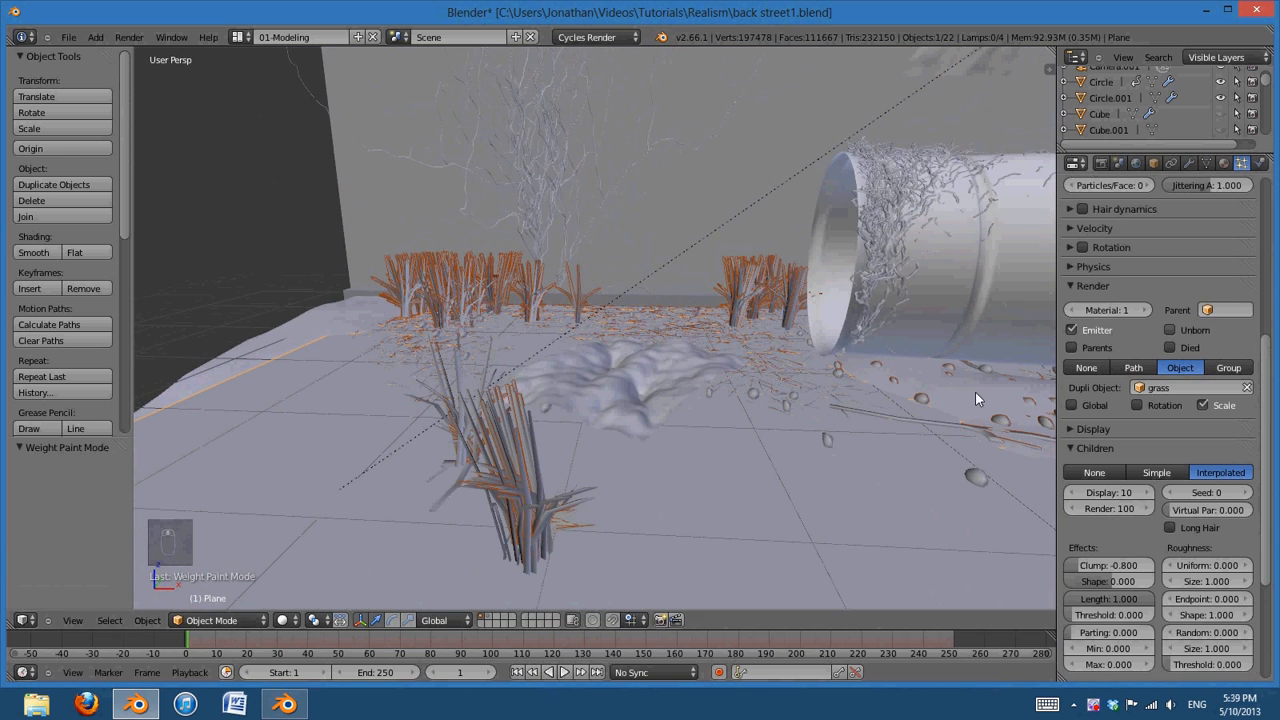
middle_drag(975, 392, 700, 475)
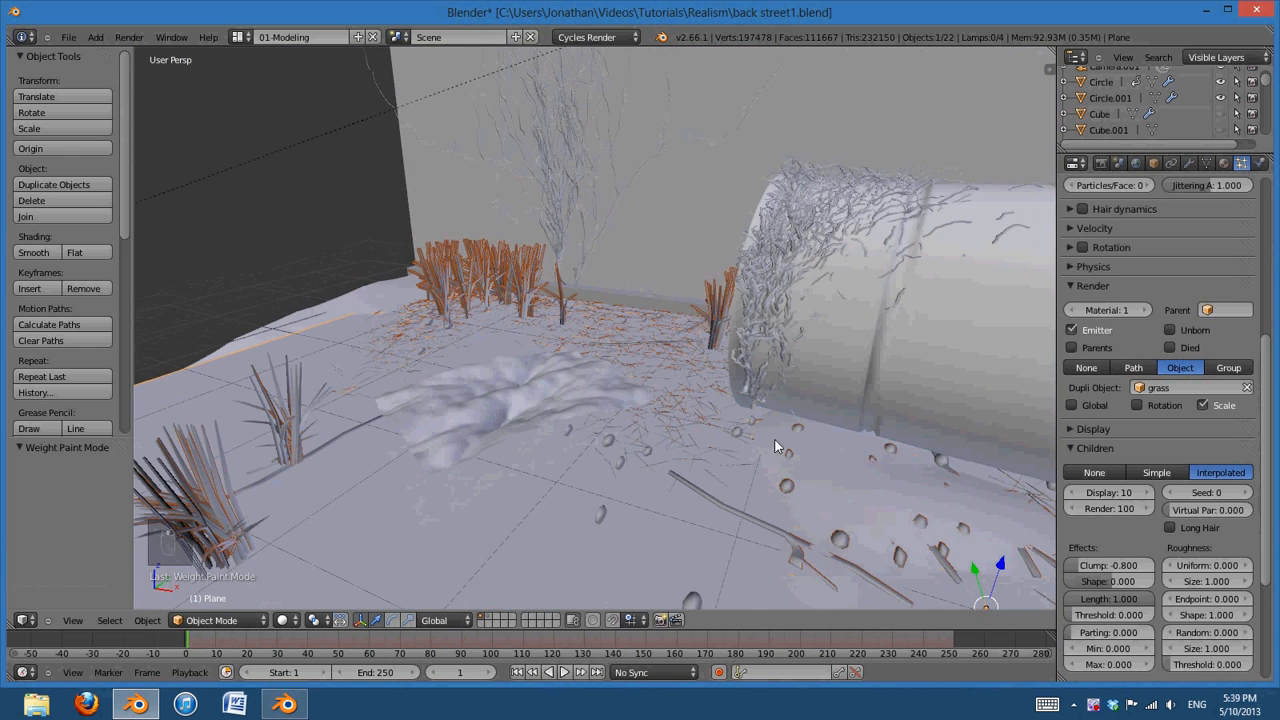
Enable rotation for the grass particles with phase 0.152 and random phase 1.000
click(1083, 247)
click(1068, 247)
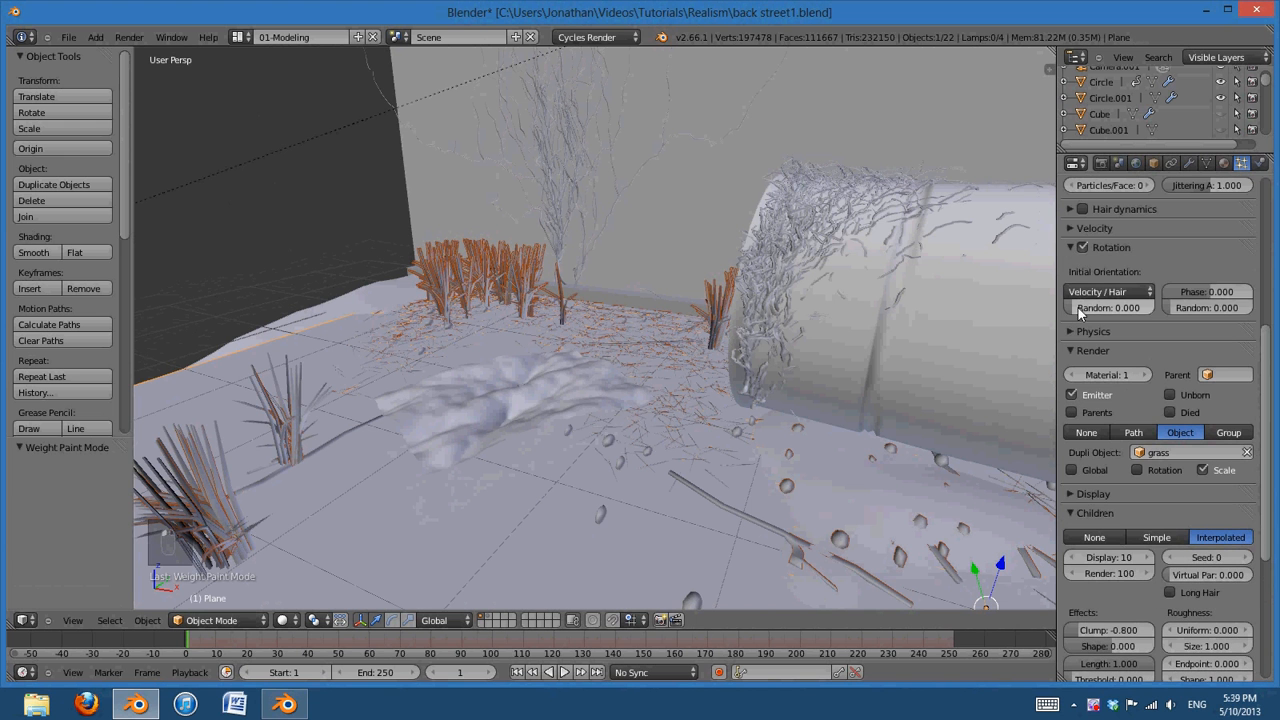
drag(1208, 295, 1276, 316)
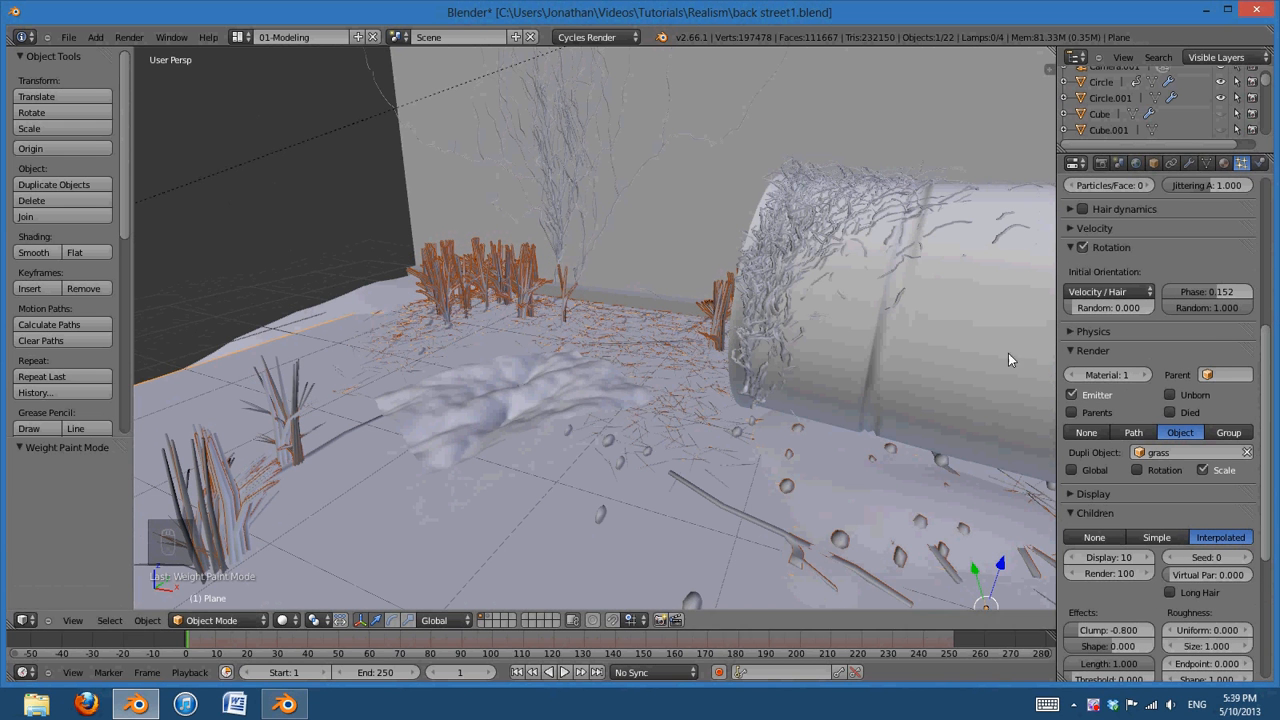
click(1070, 247)
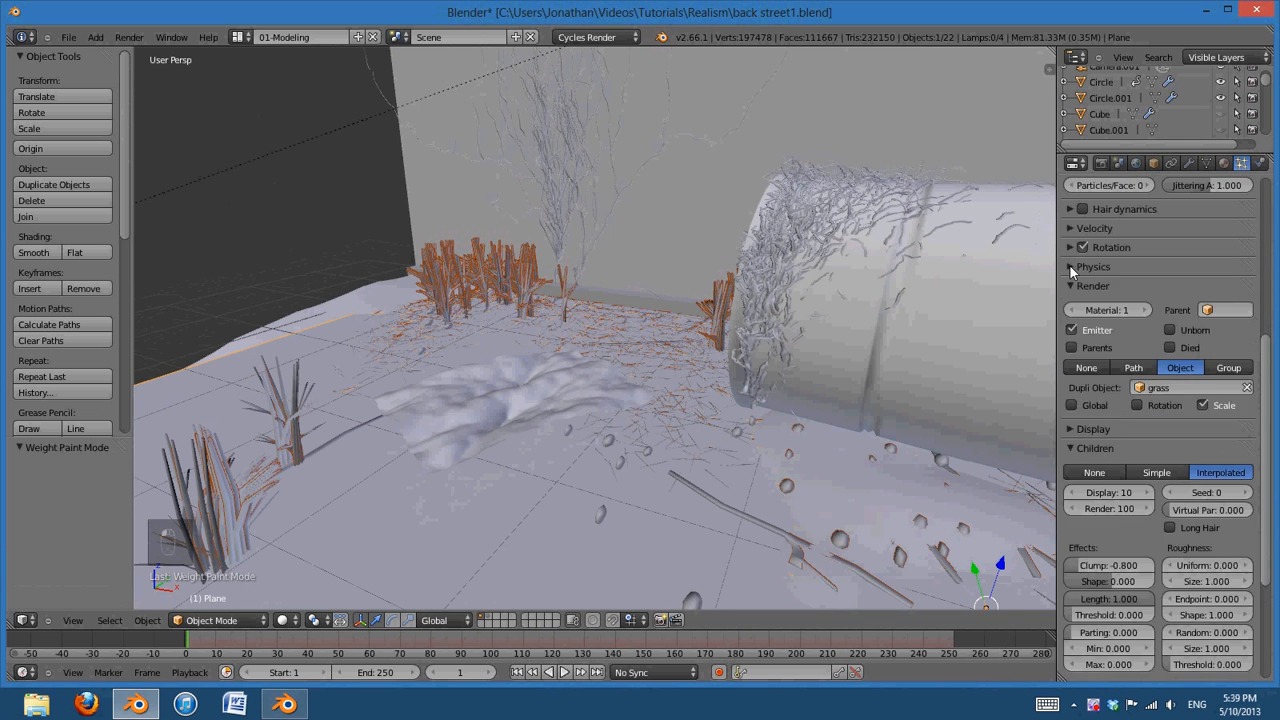
Set the random size of the grass particles to 0.495 in their physics settings
click(1069, 266)
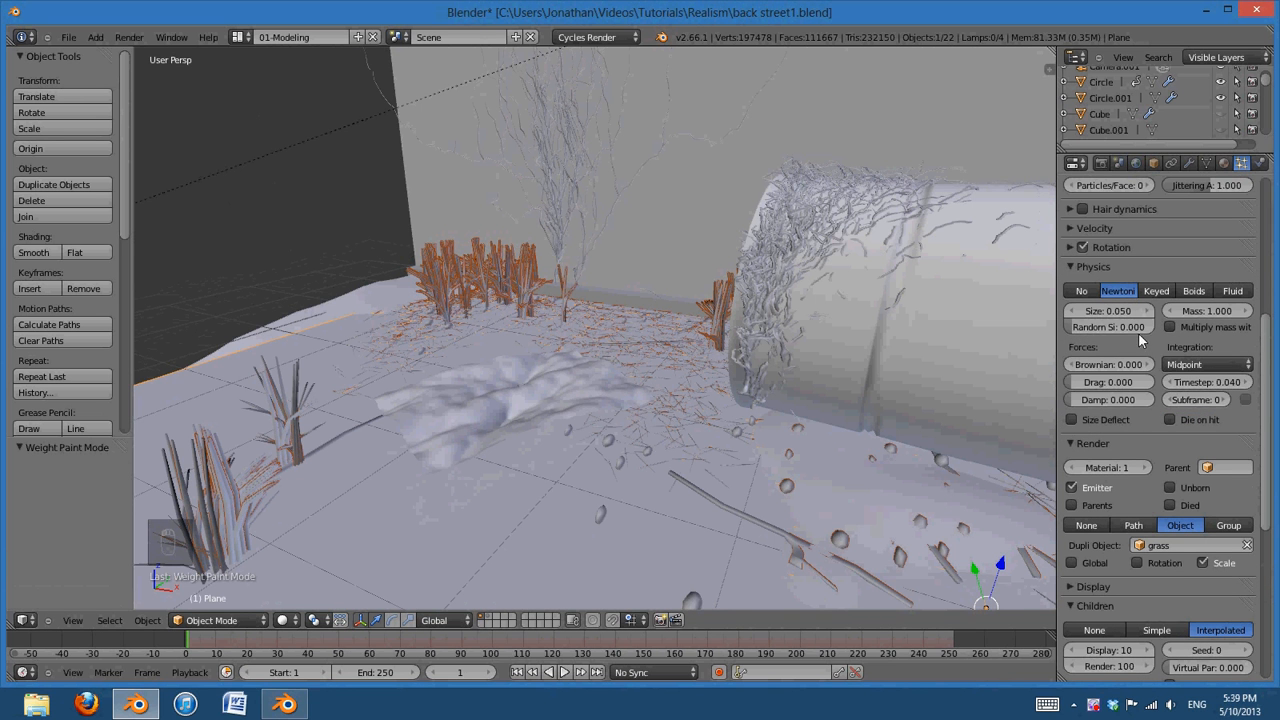
drag(1087, 328, 1083, 333)
click(1076, 266)
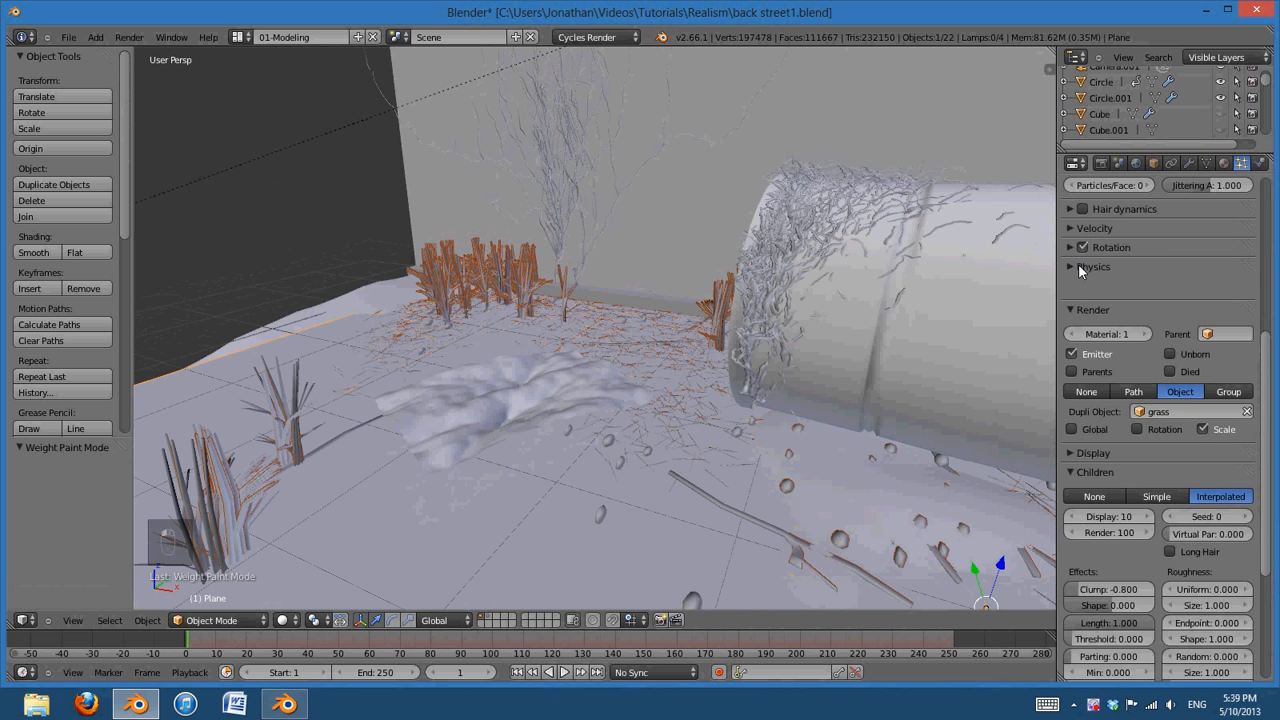
click(1081, 267)
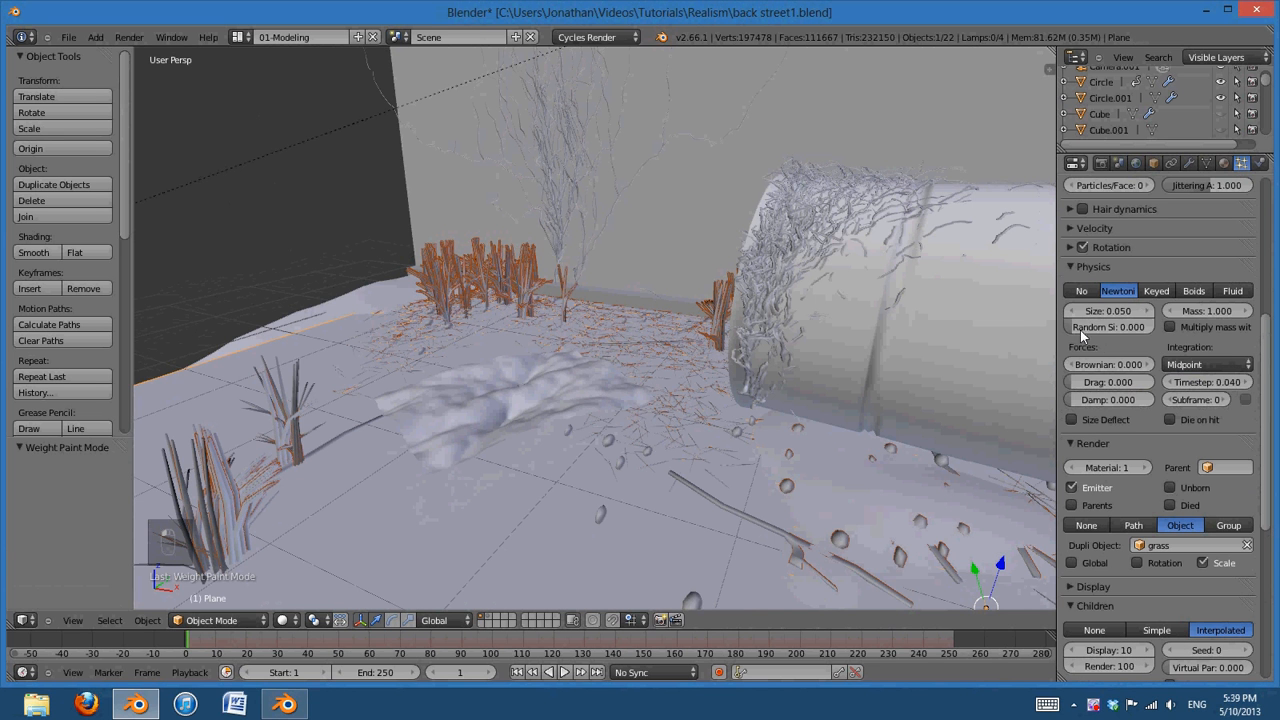
drag(1081, 335, 1115, 330)
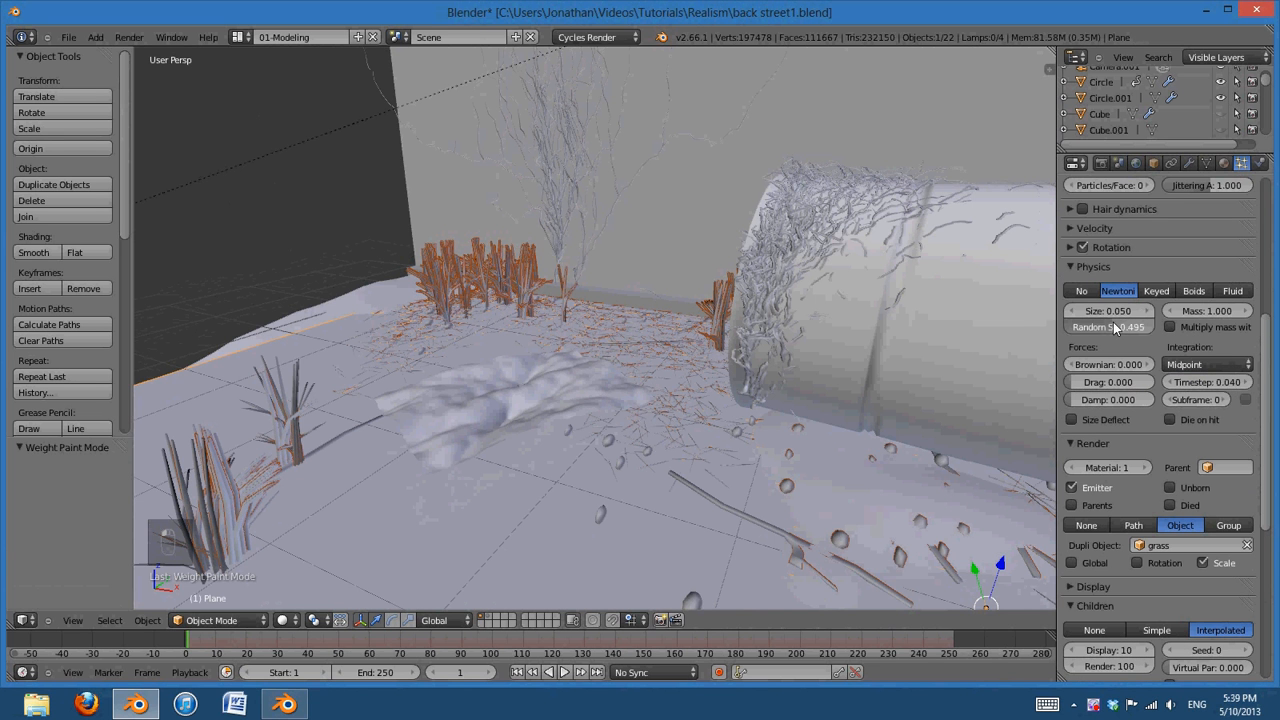
click(1077, 267)
Vary the height of the grass children by setting their length to 0.733 and threshold to 0.438
scroll(1220, 340, up, 5)
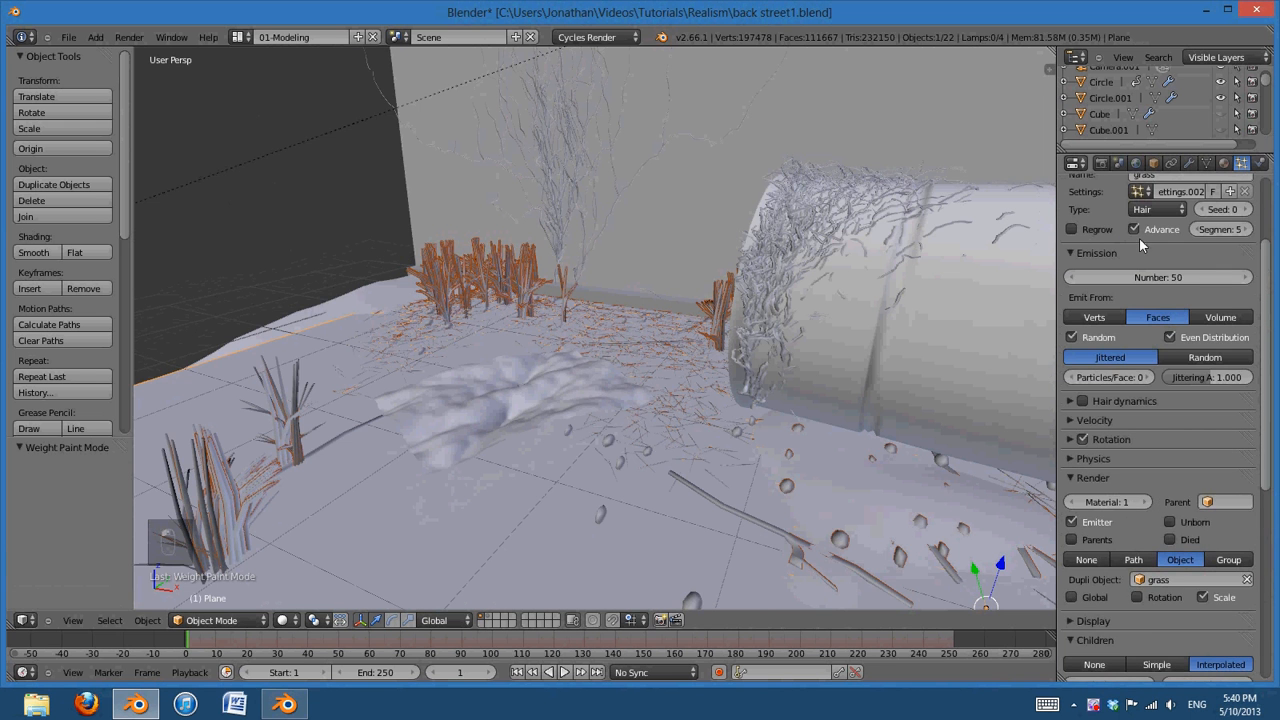
scroll(1153, 359, down, 4)
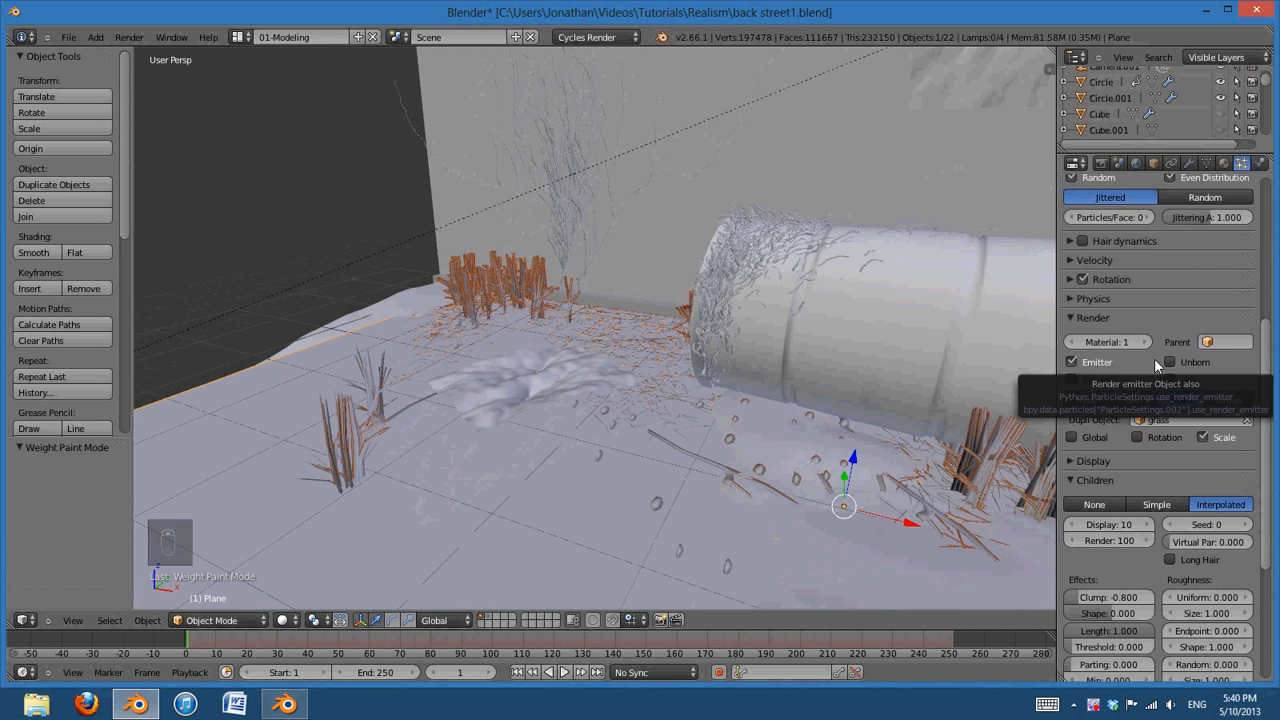
scroll(1205, 456, down, 2)
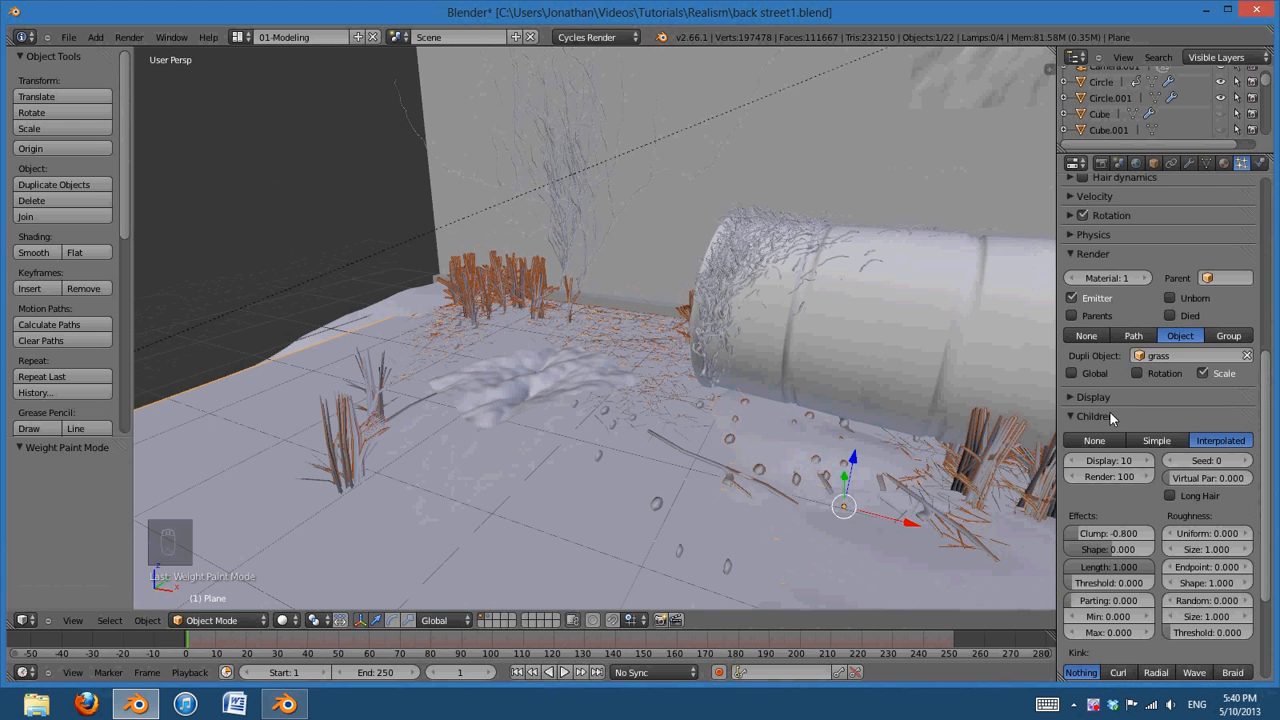
scroll(1109, 411, down, 1)
middle_drag(730, 456, 753, 444)
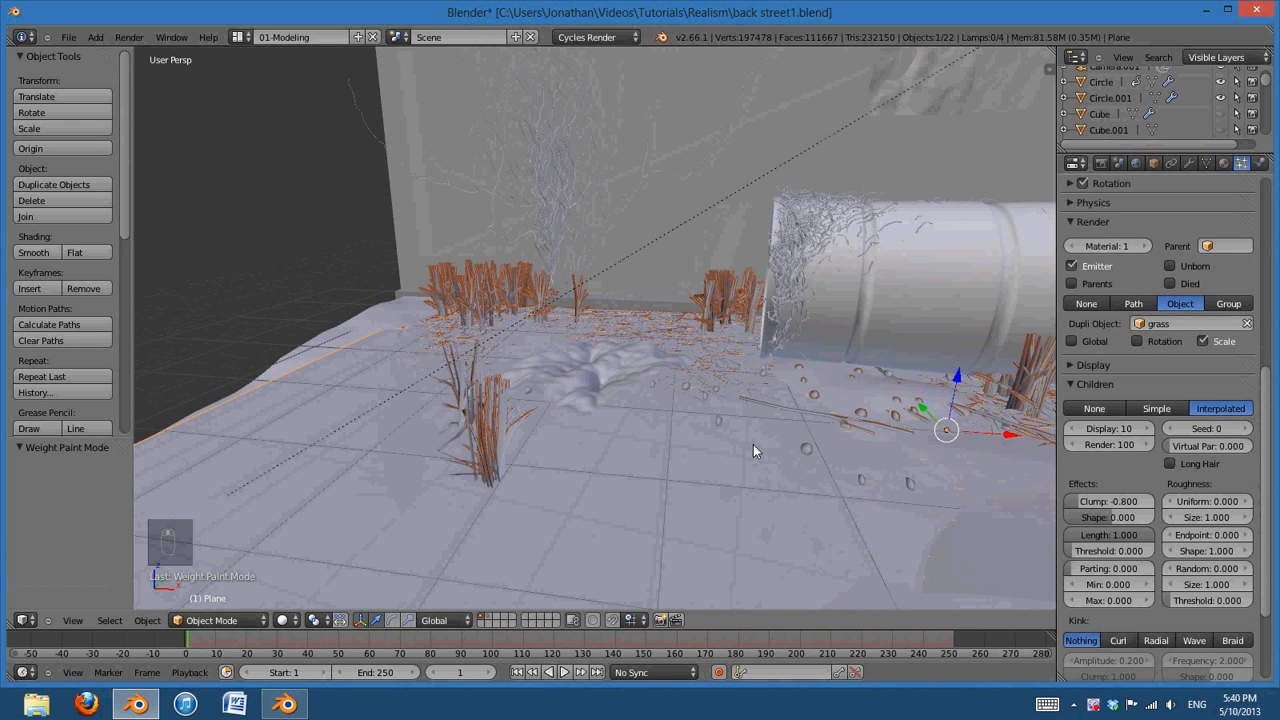
middle_drag(705, 505, 759, 505)
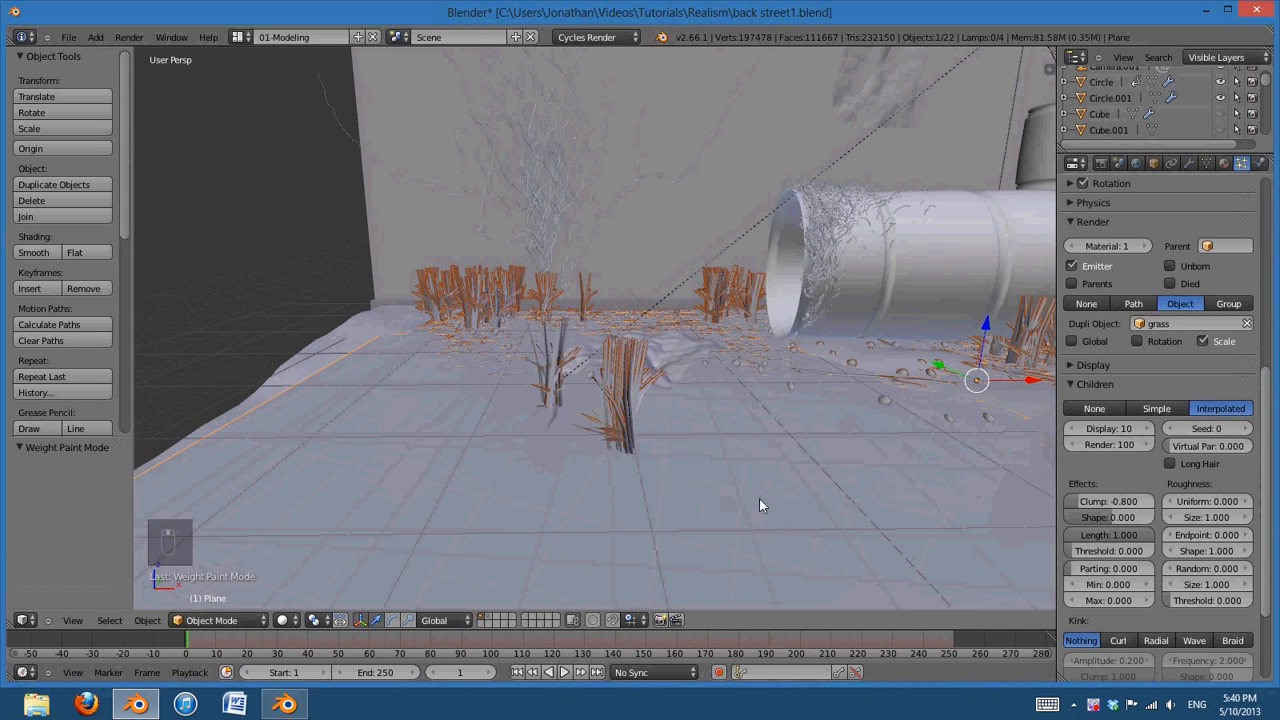
scroll(861, 513, up, 5)
shift+middle_drag(861, 513, 839, 430)
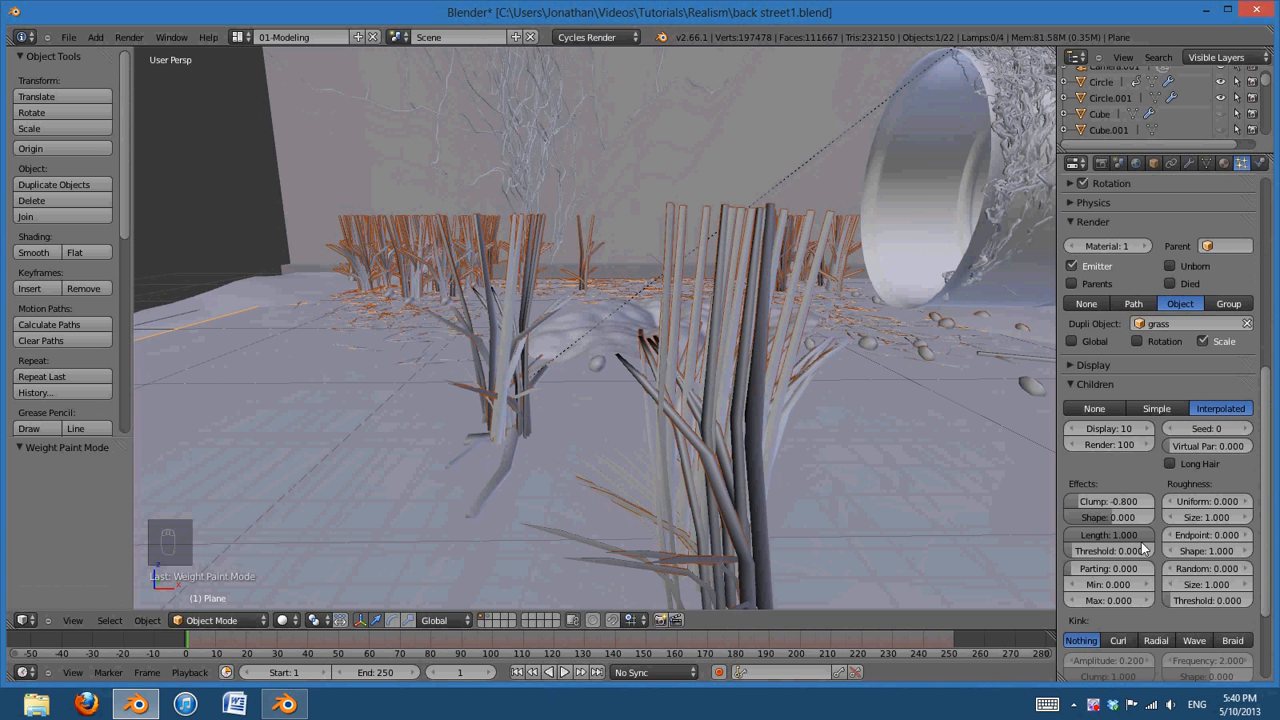
drag(1146, 534, 1116, 547)
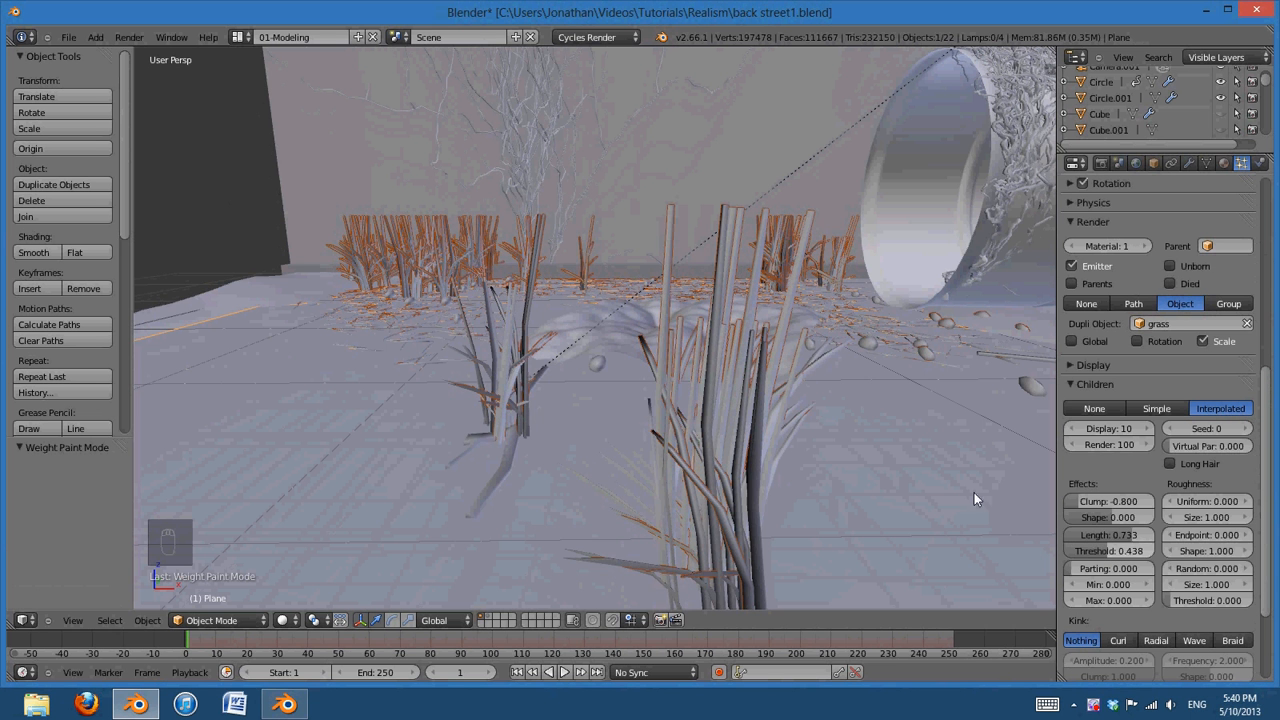
Set the clump shape of the grass children to 0.999 and check the foreground clumps up close
middle_drag(822, 428, 808, 429)
drag(1116, 520, 1150, 516)
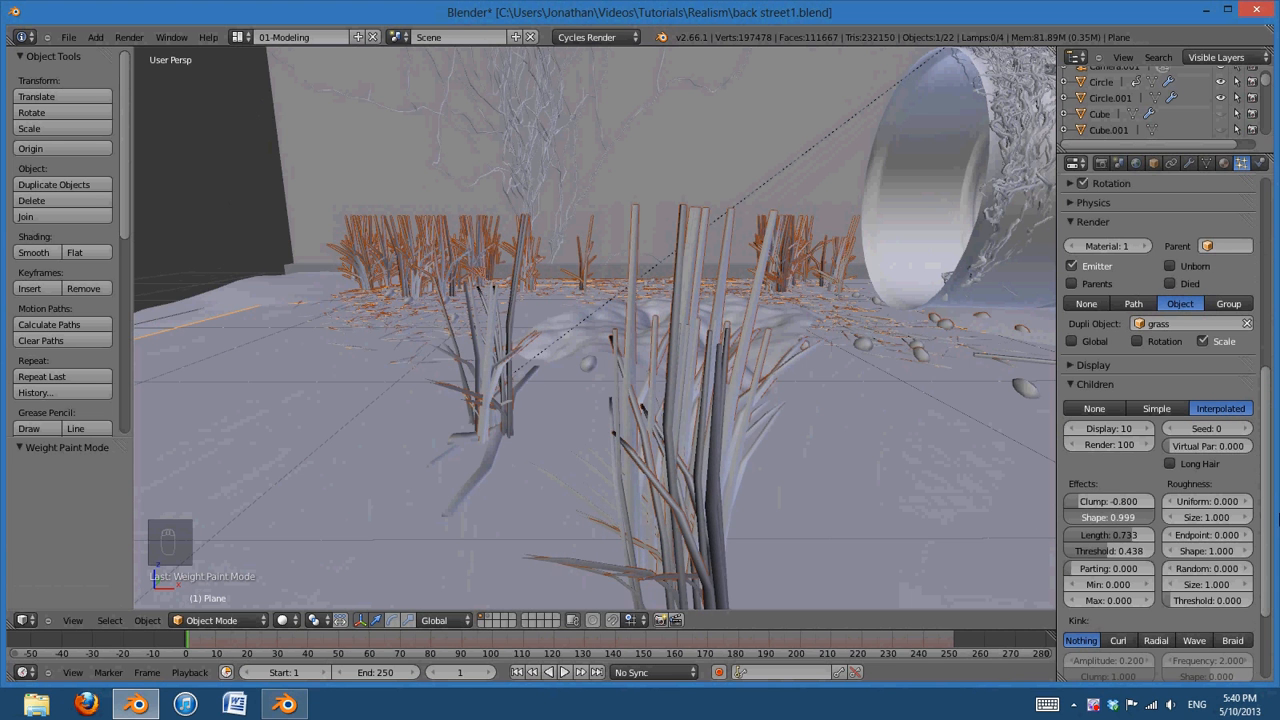
scroll(897, 455, down, 3)
middle_drag(917, 463, 770, 440)
scroll(843, 472, up, 3)
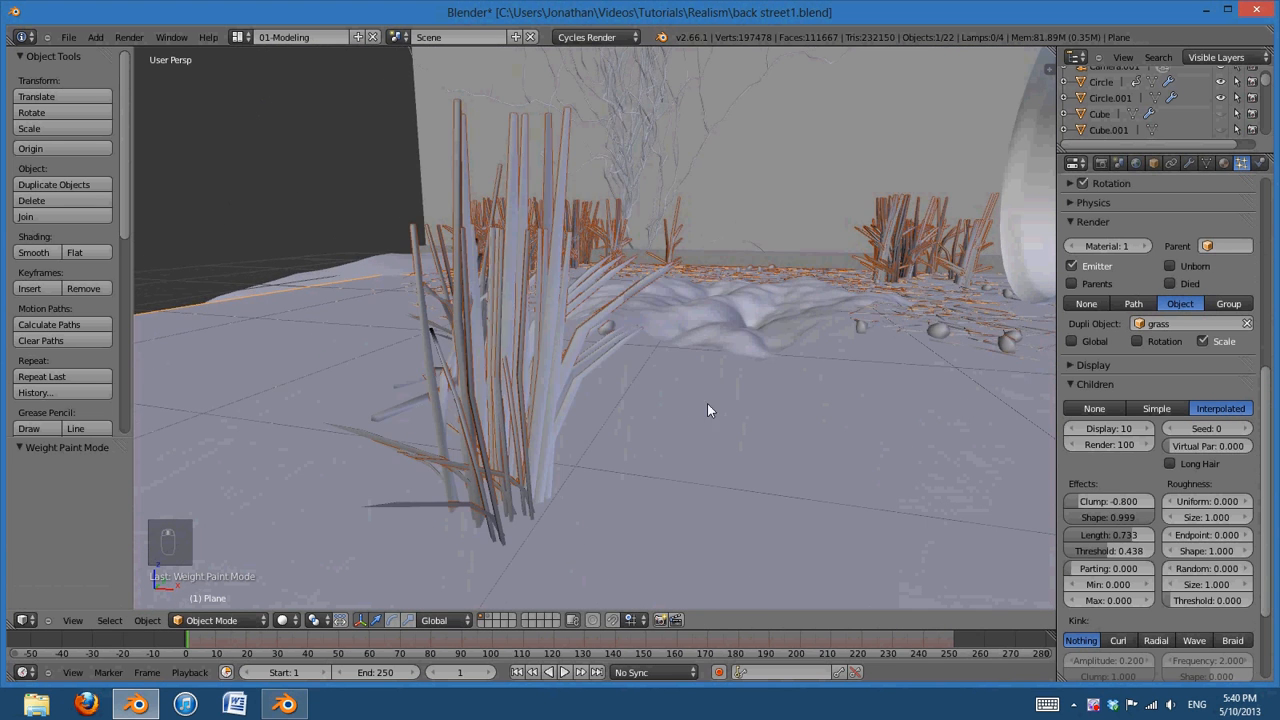
Try out the parting effect on the grass children
middle_drag(707, 403, 704, 408)
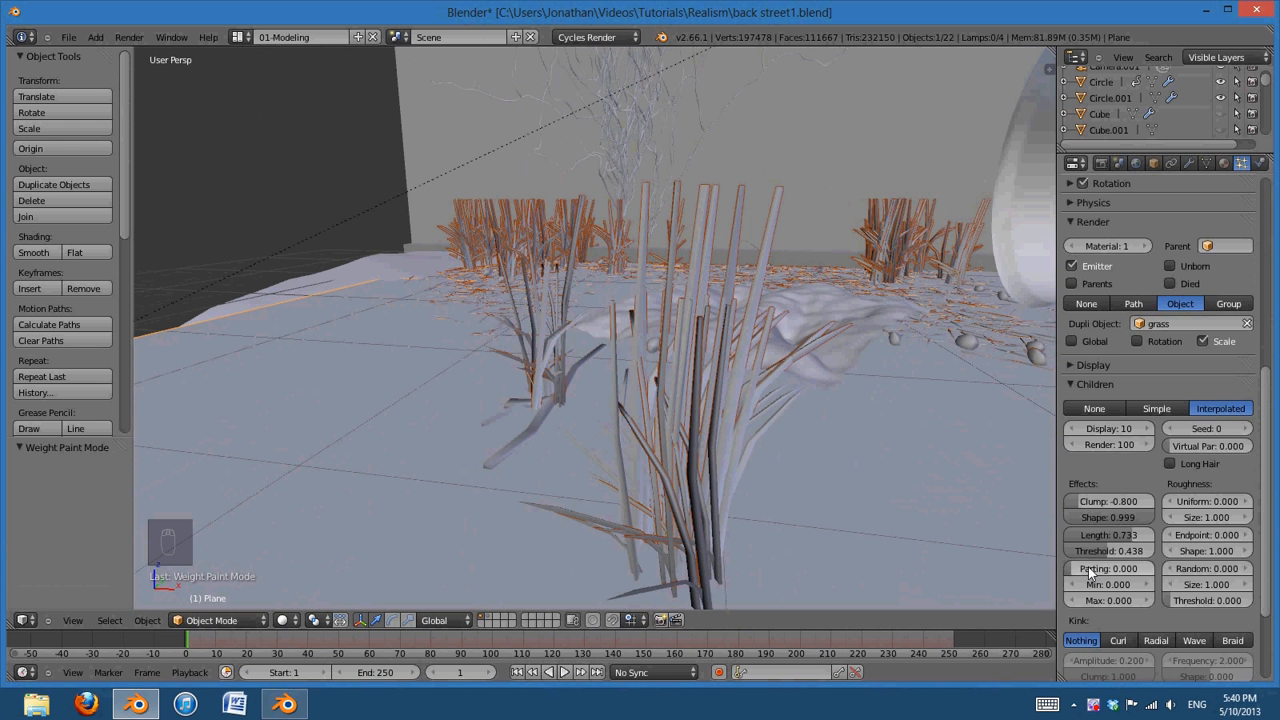
drag(1090, 572, 1167, 572)
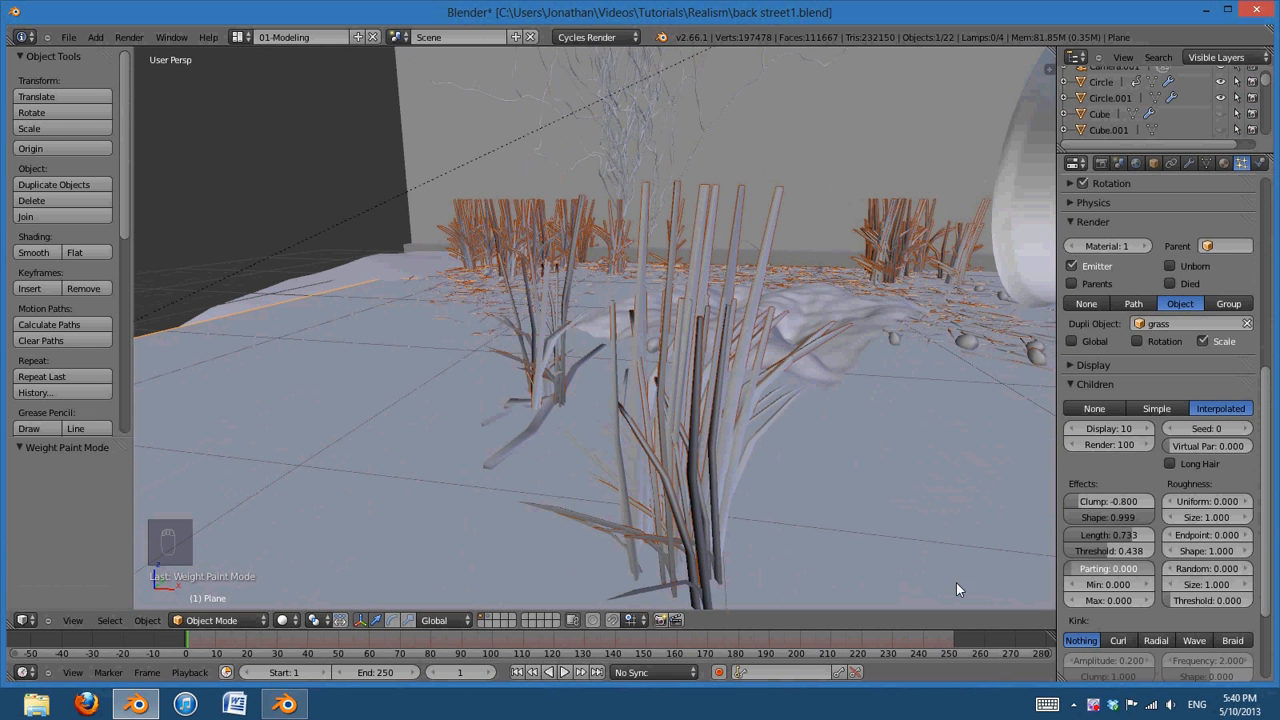
drag(1147, 572, 849, 536)
Set the grass children's uniform roughness to 0.320 with size 0.010 and inspect the foreground clumps
shift+middle_drag(708, 401, 560, 500)
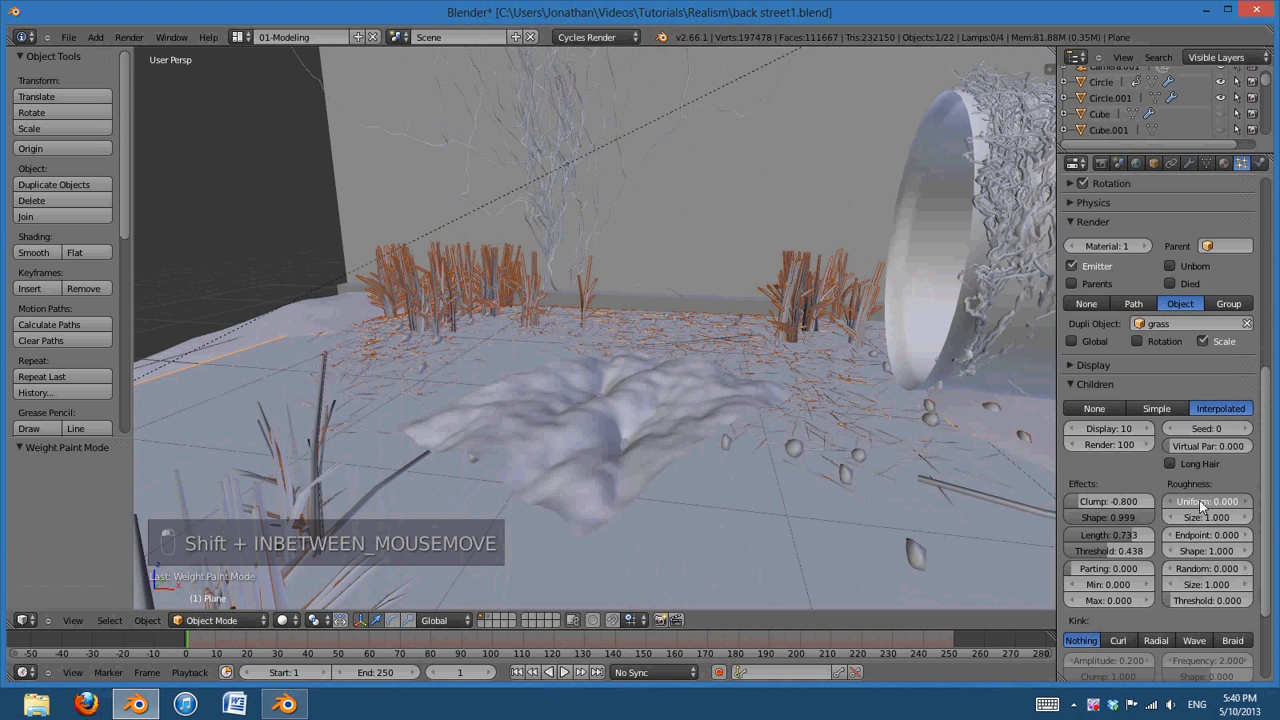
drag(1199, 500, 1093, 519)
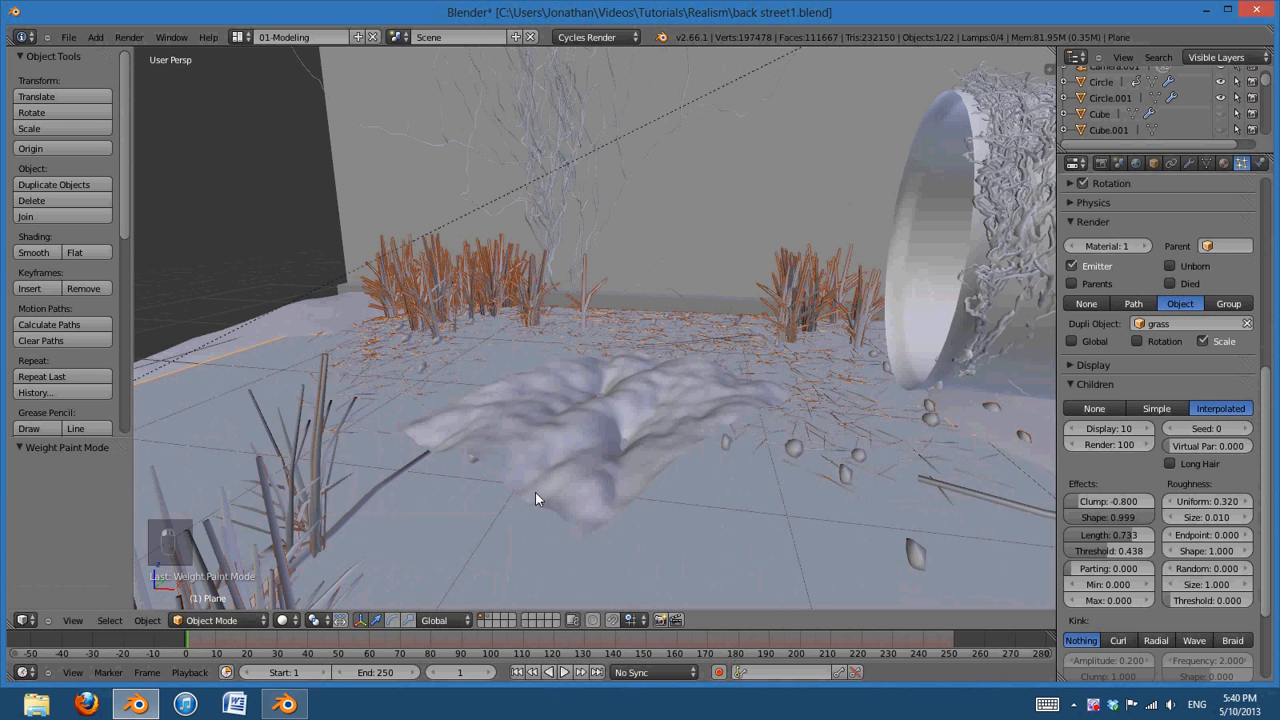
middle_drag(535, 492, 700, 310)
scroll(618, 520, up, 3)
scroll(714, 456, down, 4)
scroll(721, 491, up, 2)
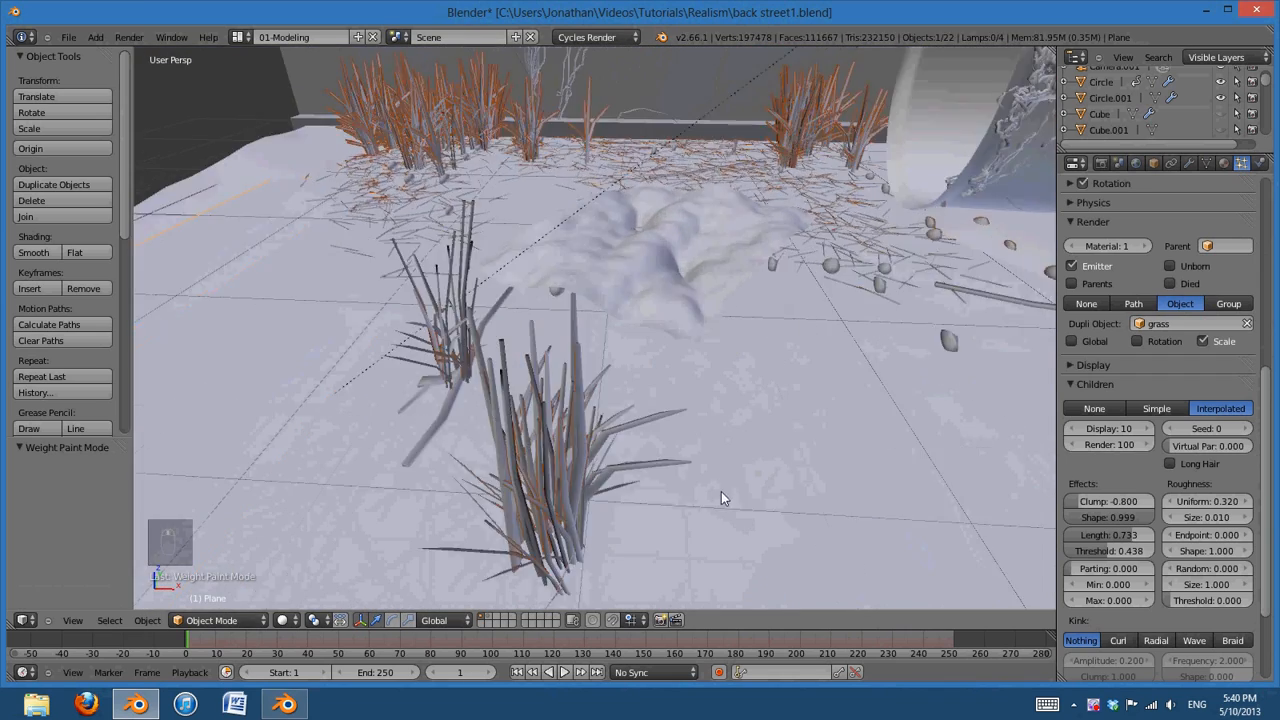
Raise the uniform roughness of the grass children to 1.000
mouse_move(721, 491)
middle_down()
mouse_move(736, 479)
mouse_move(717, 486)
middle_up()
scroll(733, 484, up, 1)
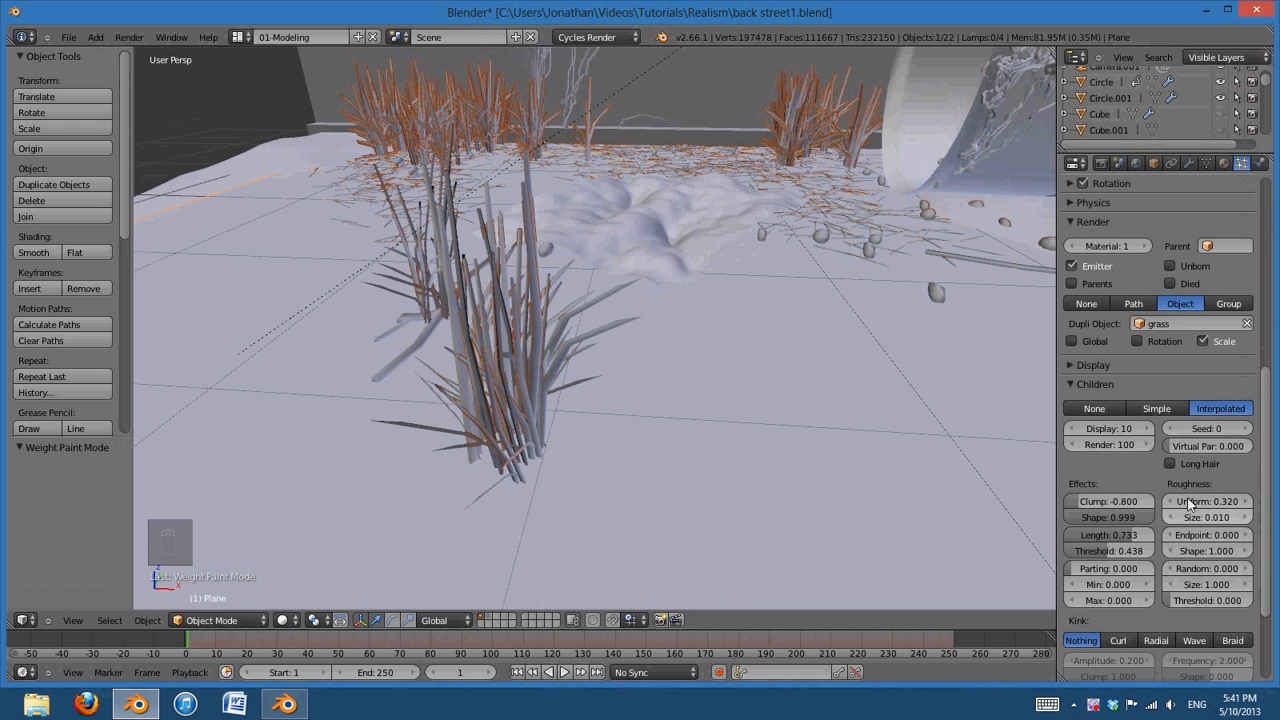
mouse_move(1199, 506)
mouse_down()
mouse_move(1219, 505)
mouse_move(1179, 506)
mouse_move(1210, 507)
mouse_up()
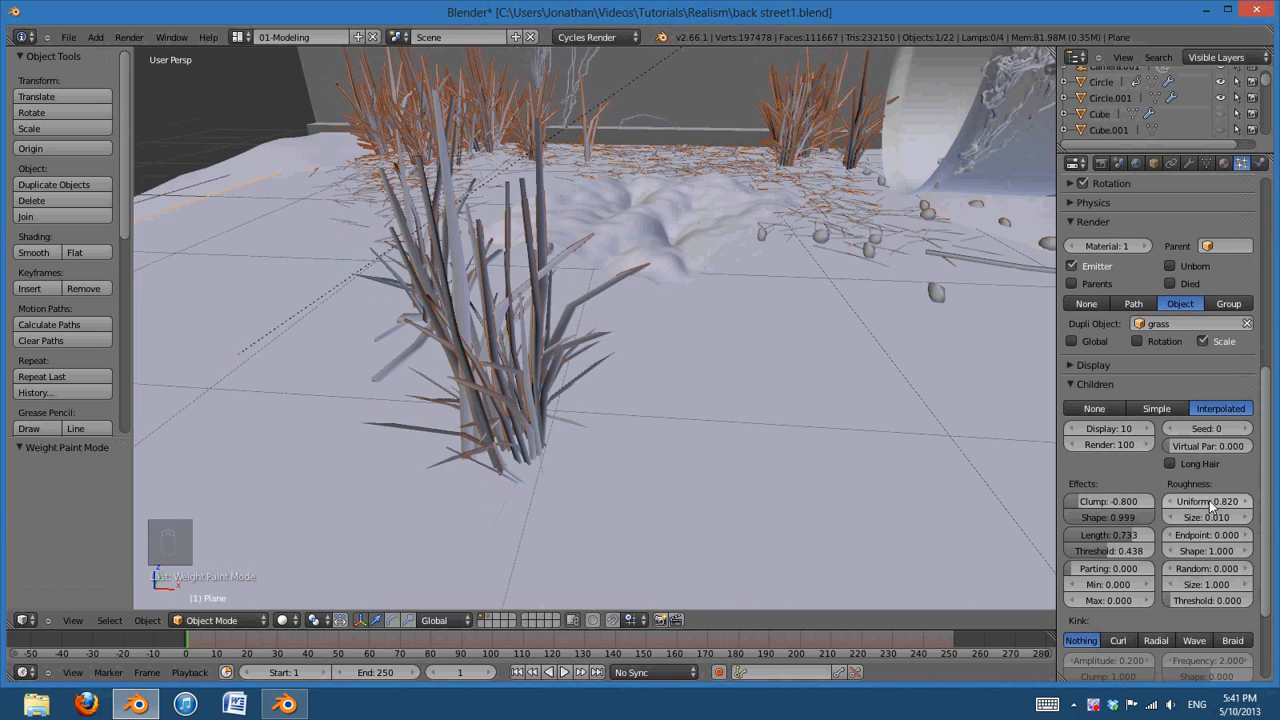
key(Return)
scroll(877, 450, down, 5)
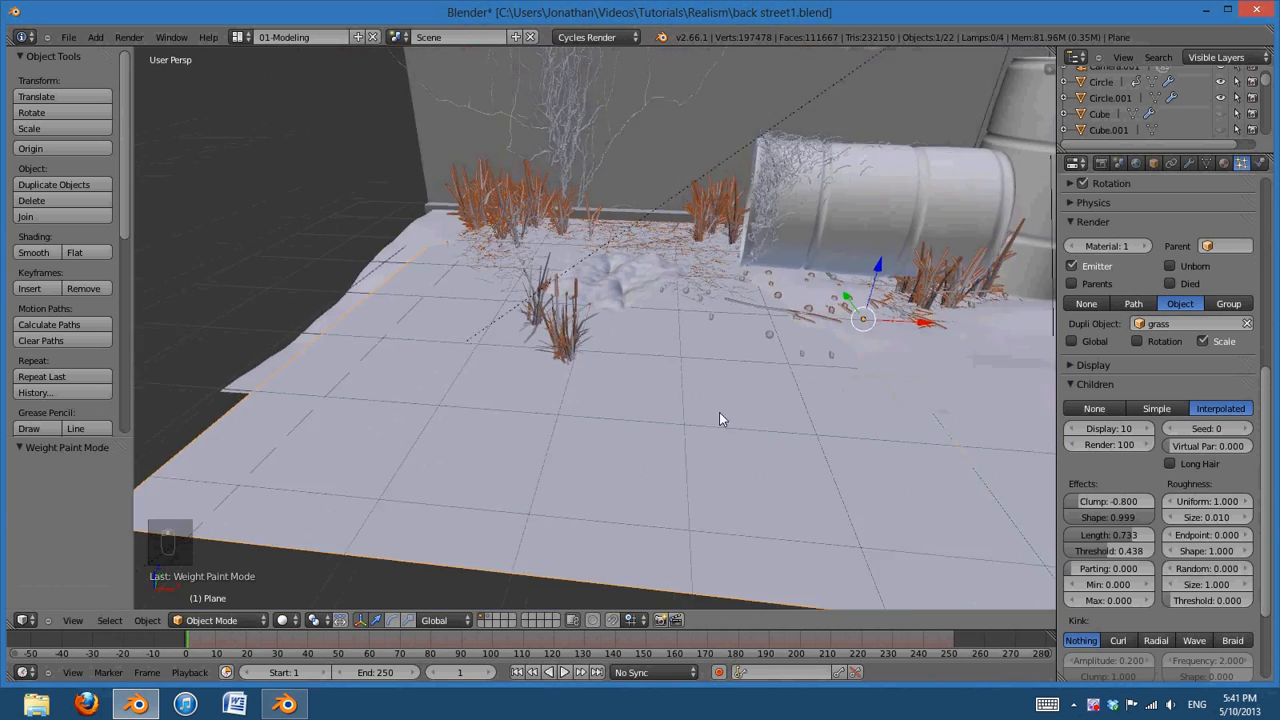
Set the random roughness of the grass children to 0.340 with size 0.010
middle_drag(719, 412, 825, 423)
scroll(825, 423, up, 3)
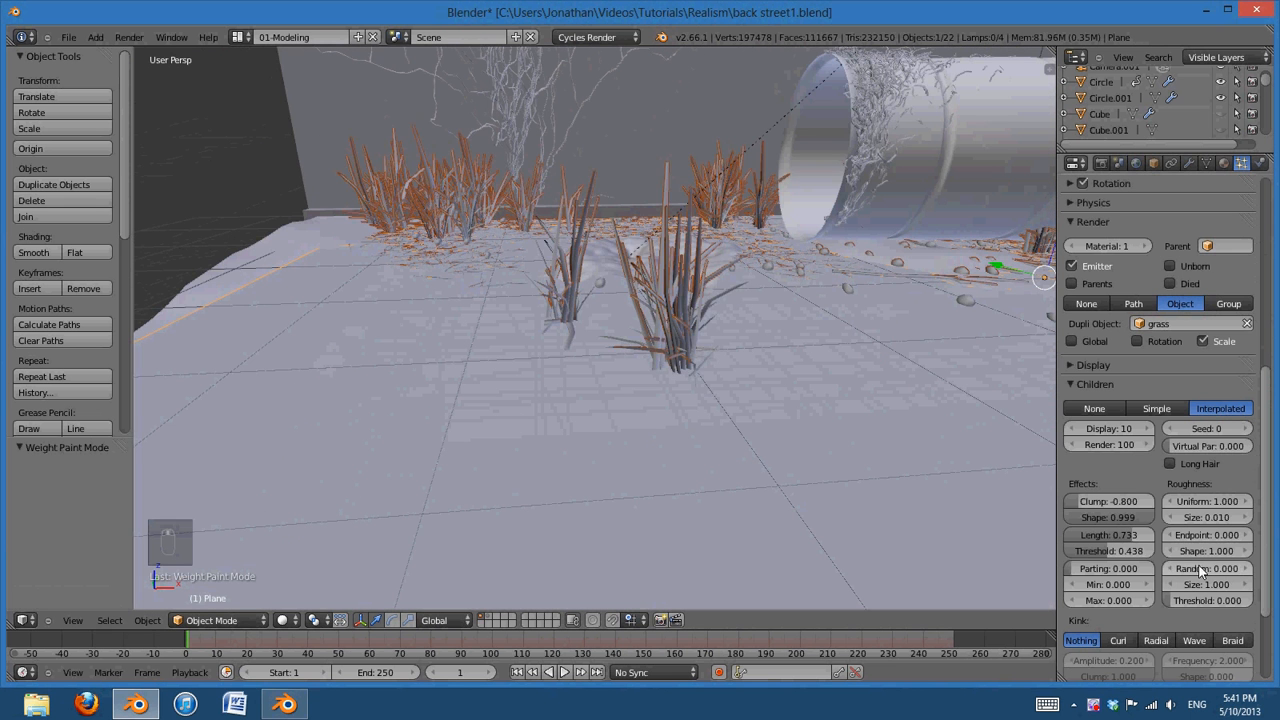
drag(1200, 568, 1120, 590)
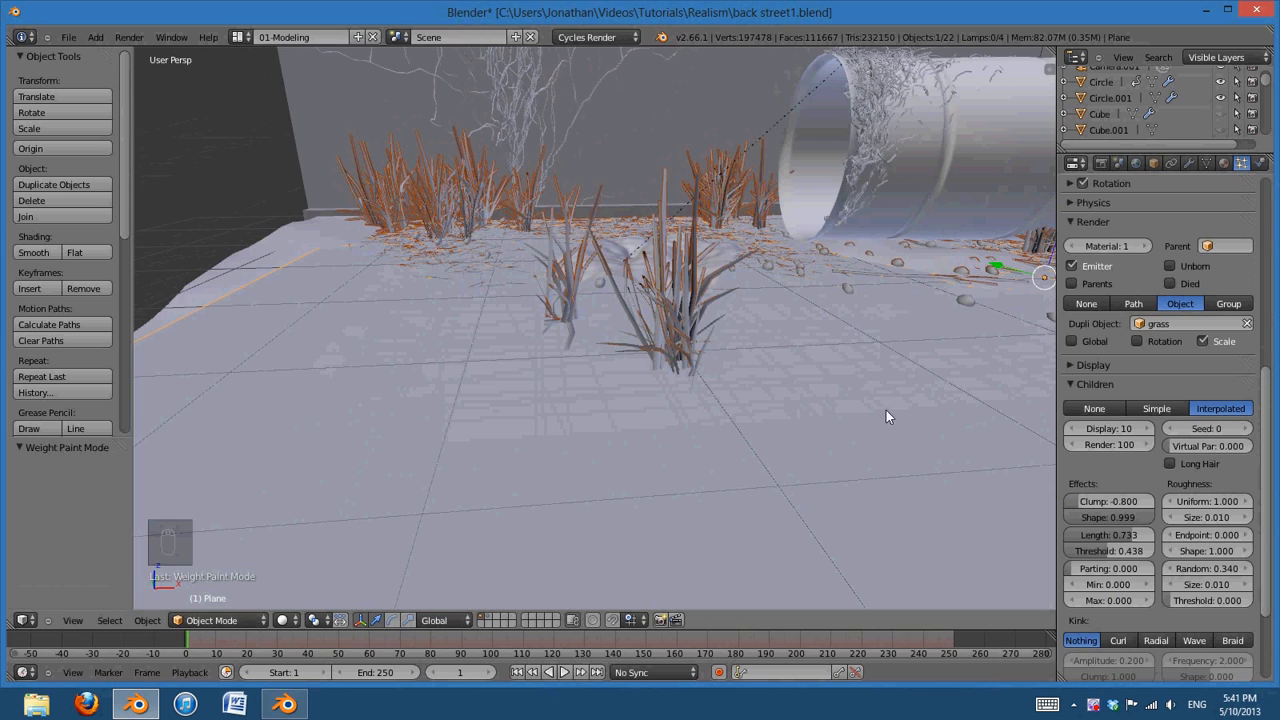
Check the grass clumps around the barrels through the camera view
middle_drag(886, 410, 717, 438)
key(KP_0)
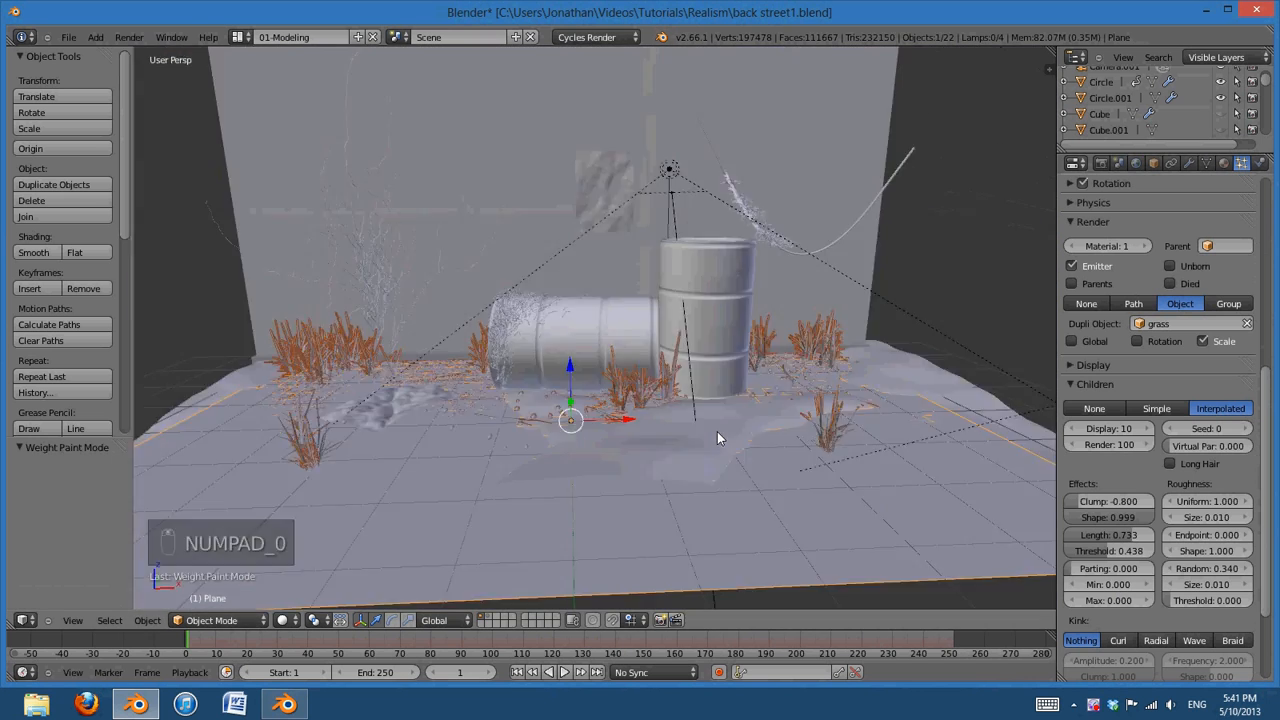
middle_drag(901, 445, 581, 507)
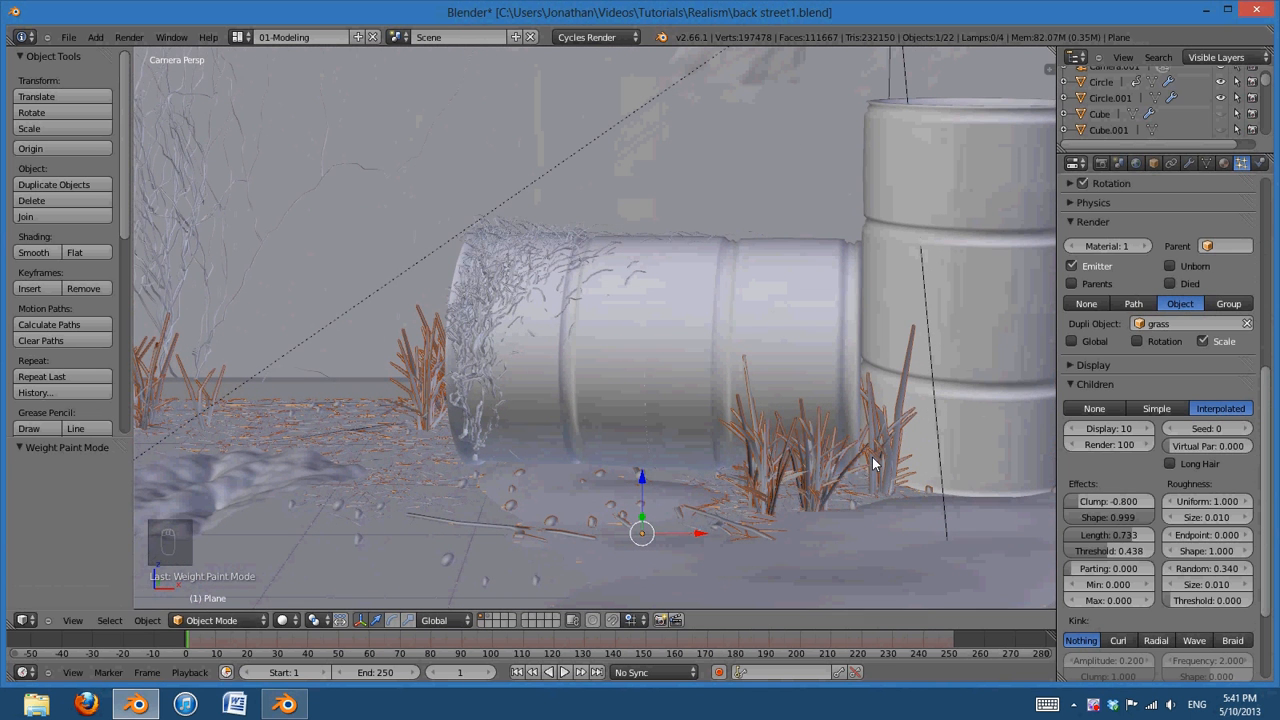
Collapse the children and render settings of the grass particle system and expand its velocity settings
click(1078, 384)
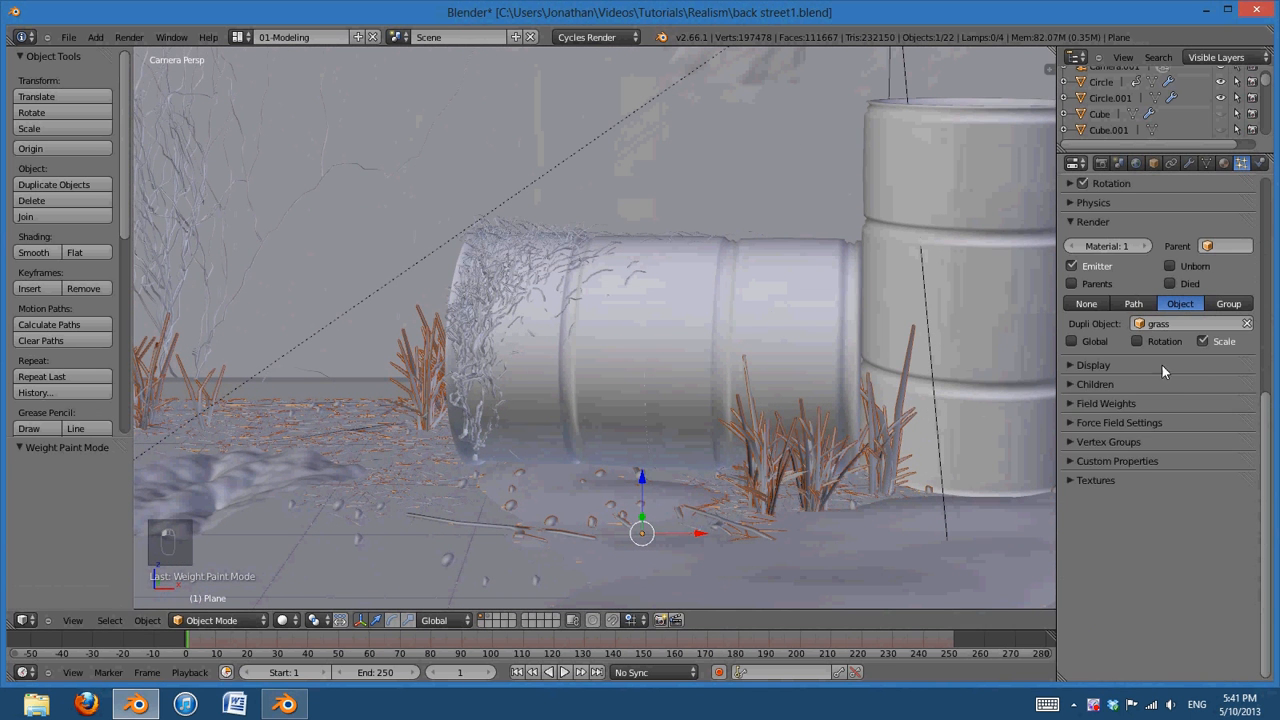
scroll(1140, 350, up, 2)
click(1077, 285)
click(1077, 285)
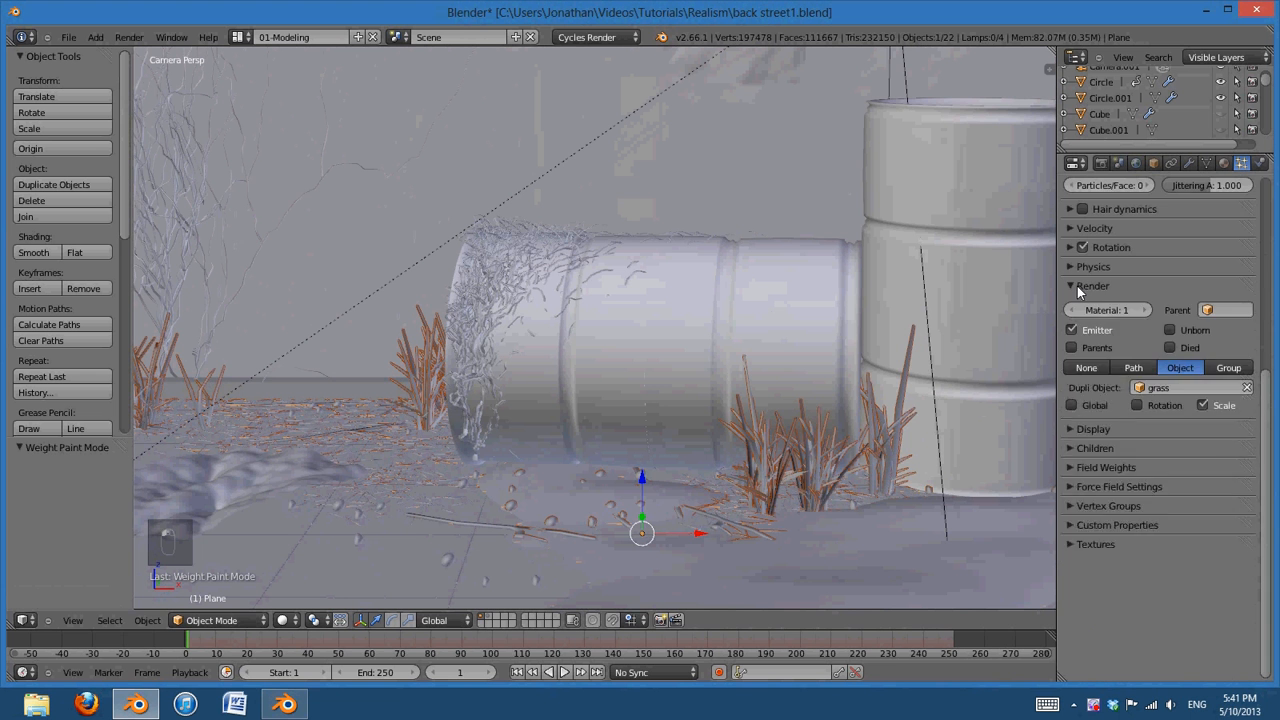
click(1077, 285)
scroll(1200, 323, up, 2)
scroll(1205, 335, up, 4)
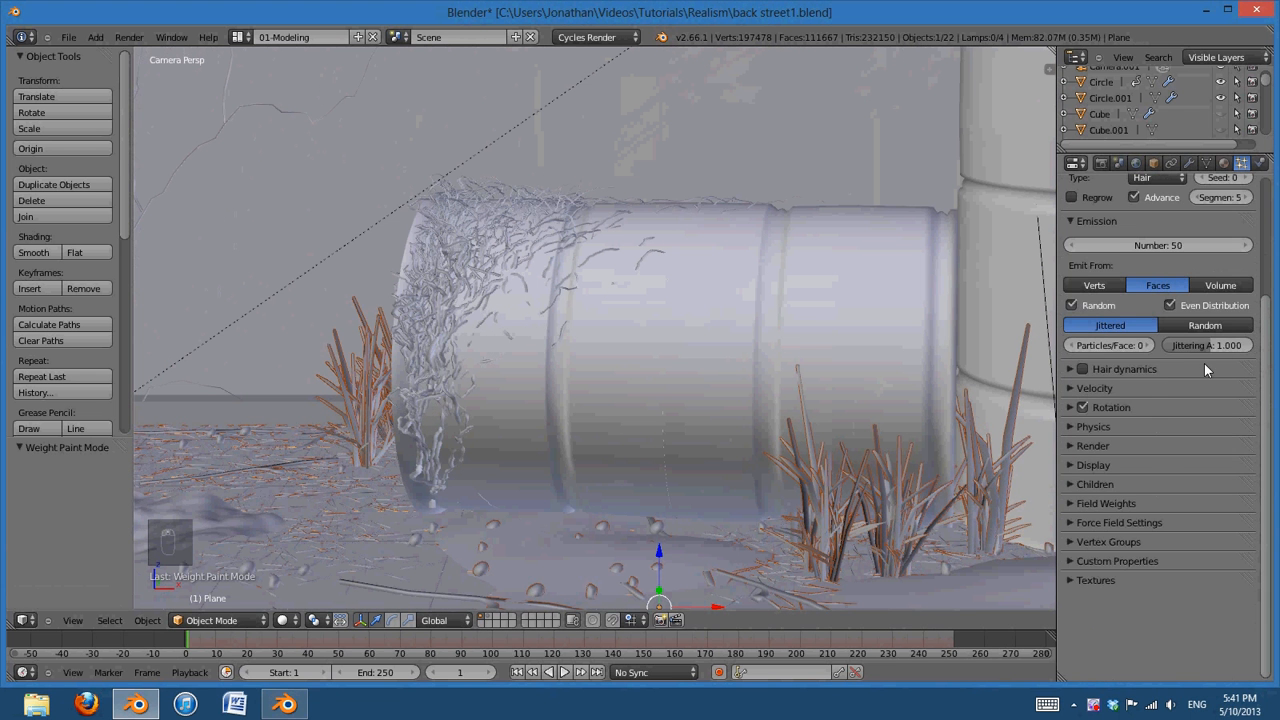
scroll(1204, 363, up, 2)
click(1080, 483)
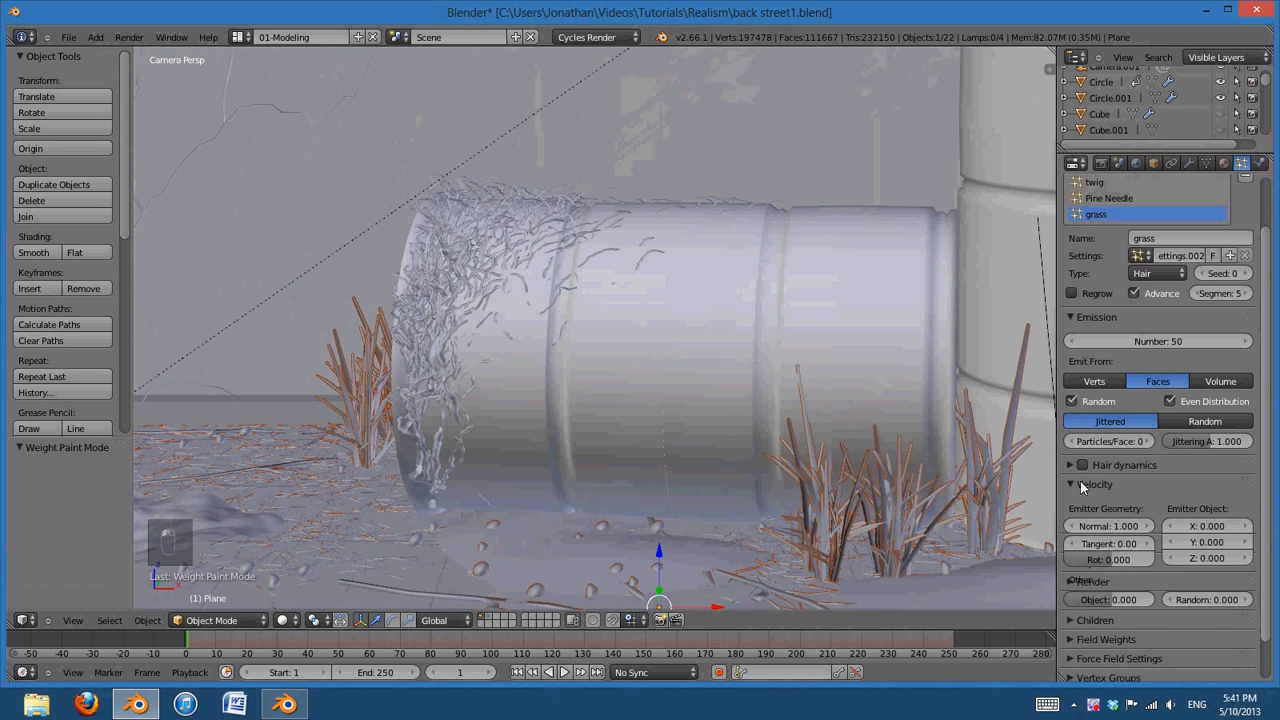
Set the grass particles' normal emitter velocity to 0.750
shift+middle_drag(530, 462, 845, 440)
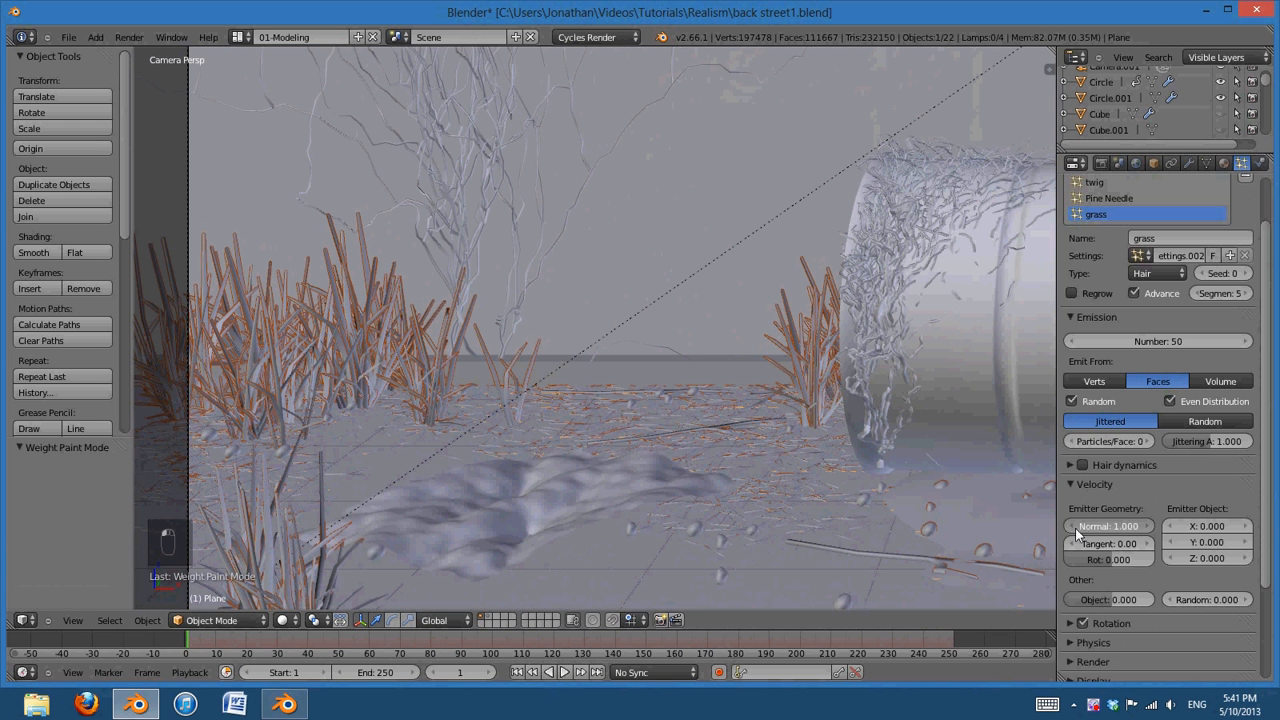
click(1080, 528)
text(0.940)
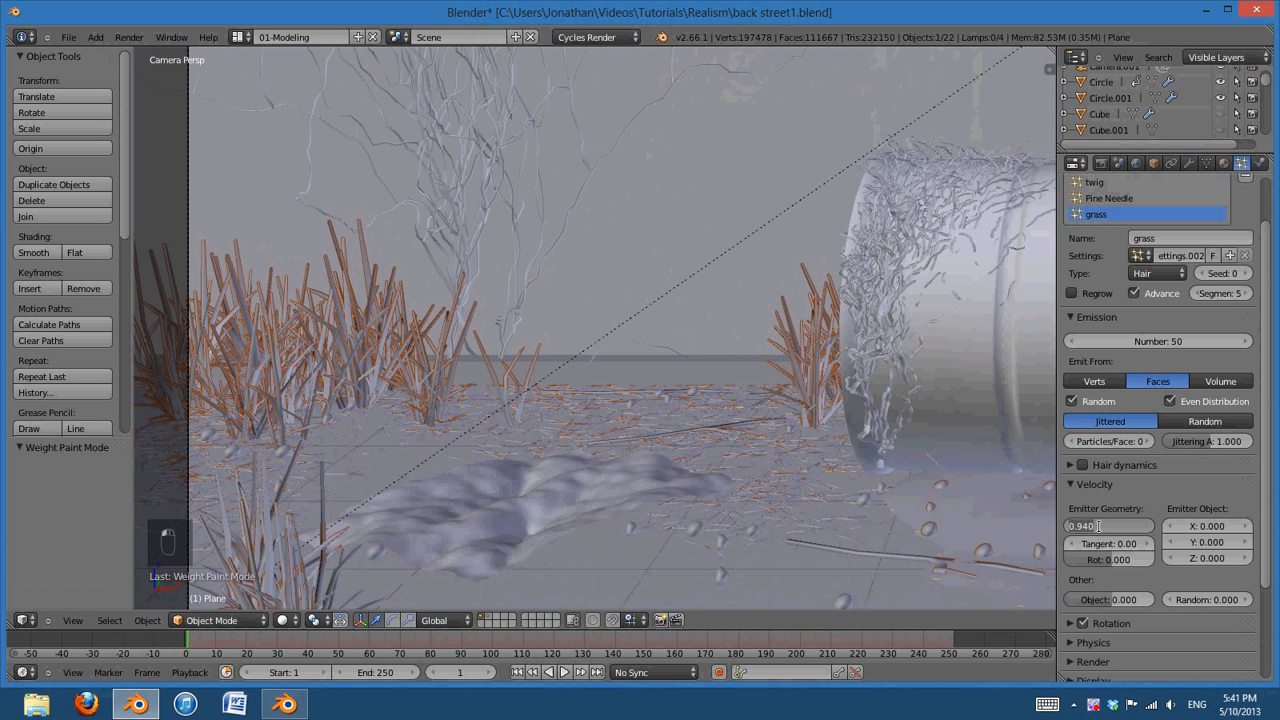
text(.75)
key(Return)
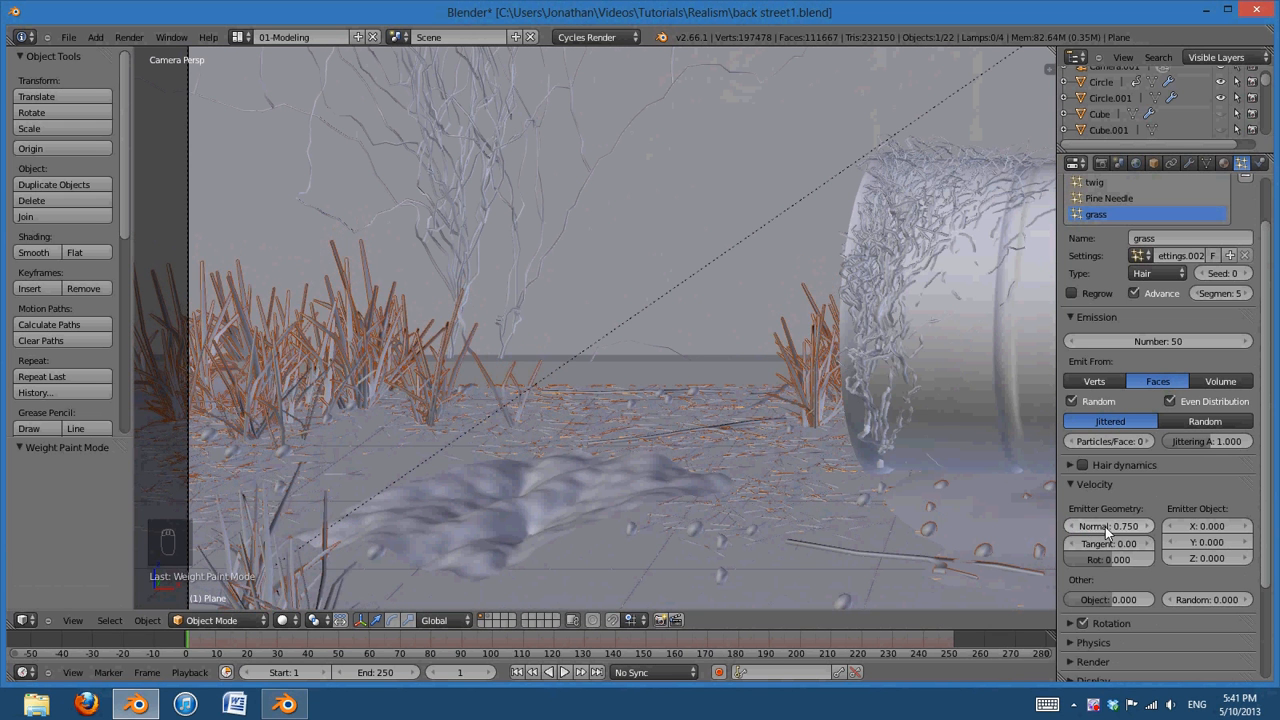
Reduce the grass particles' normal emitter velocity to 0.500 and inspect the clumps near the fallen barrel
click(1104, 526)
text(.5)
key(Return)
scroll(626, 446, down, 3)
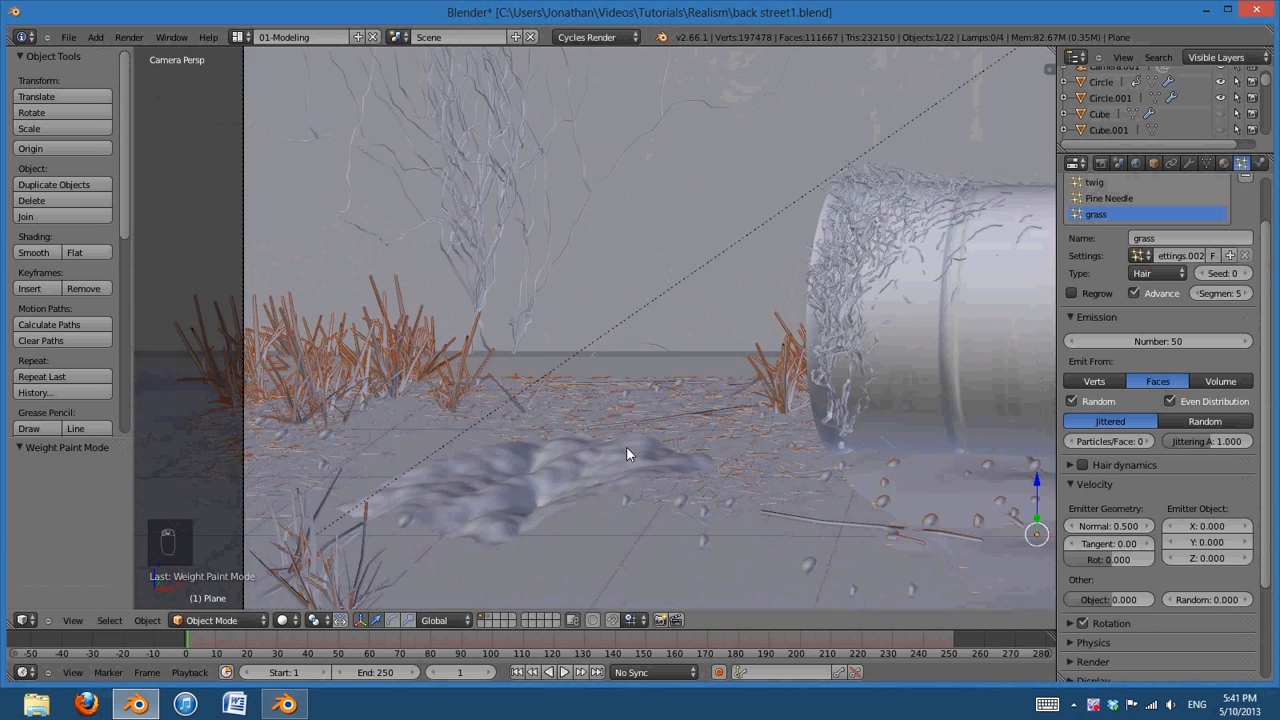
shift+middle_drag(577, 448, 720, 460)
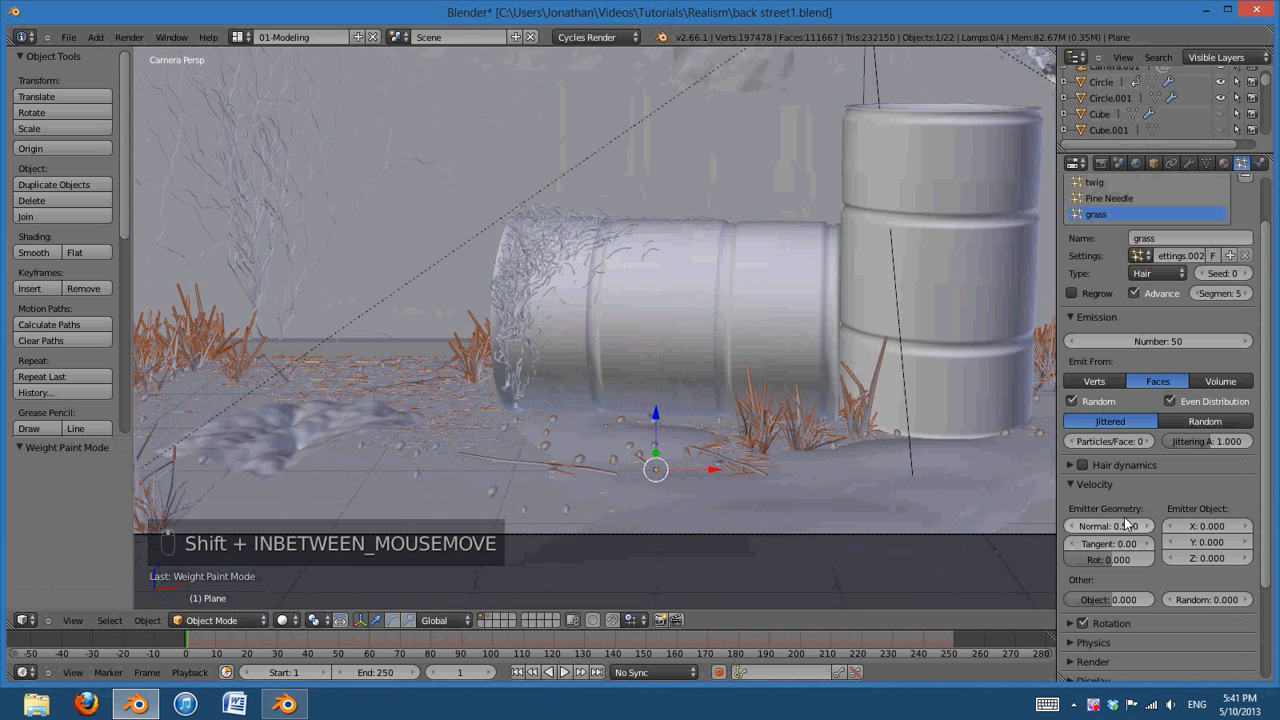
Lower the grass particles' normal emitter velocity to 0.250 and check the clumps across the camera view
click(1112, 529)
text(.25)
key(Return)
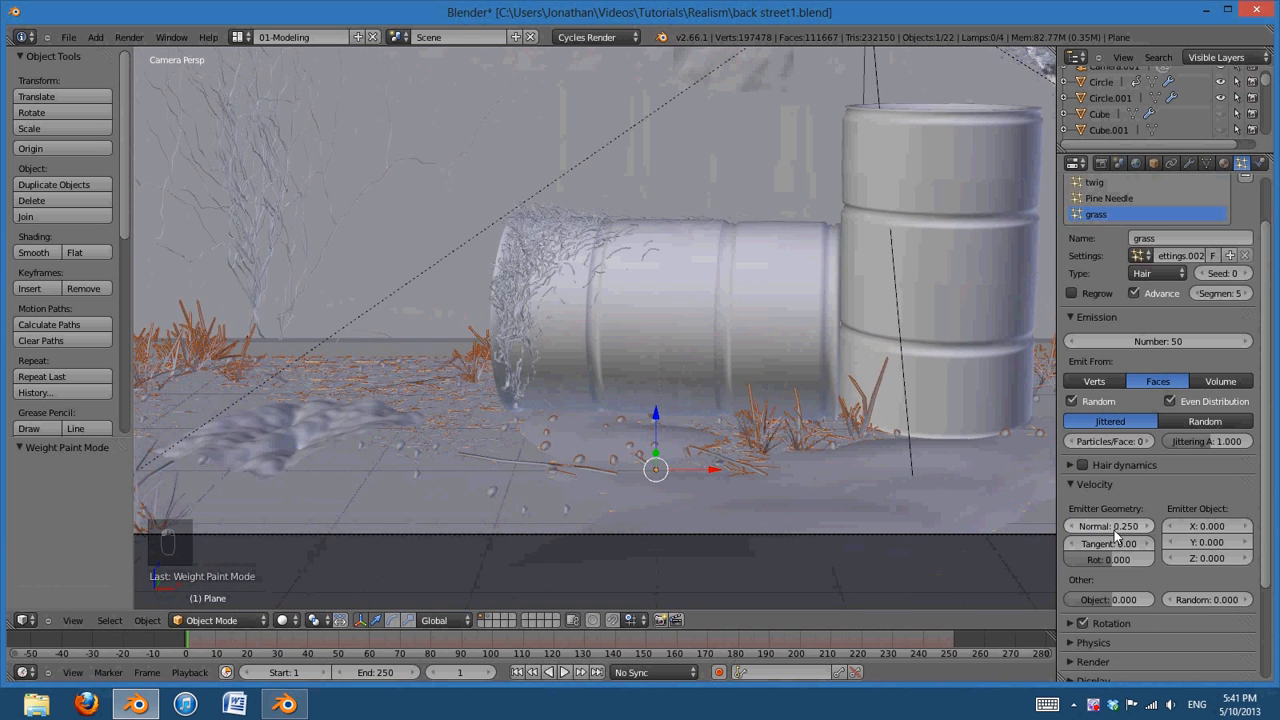
scroll(833, 438, down, 2)
shift+middle_drag(833, 438, 692, 421)
scroll(768, 427, up, 3)
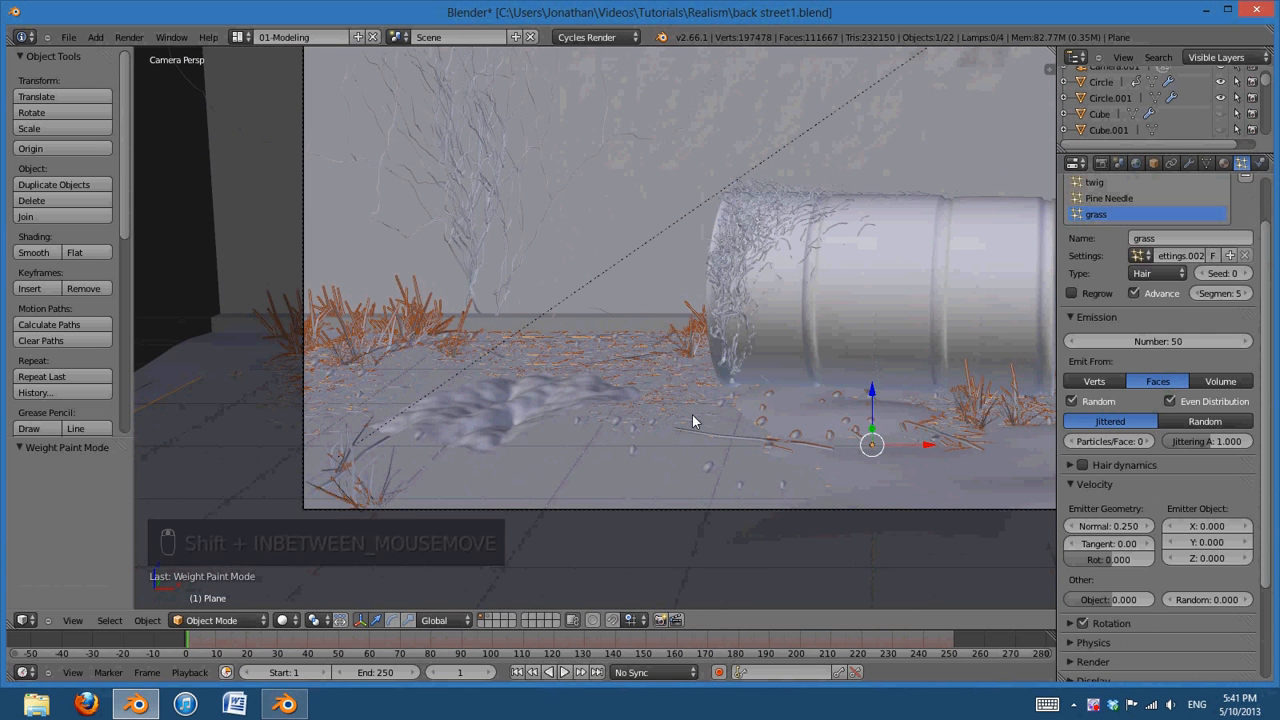
scroll(692, 414, down, 2)
scroll(737, 421, down, 3)
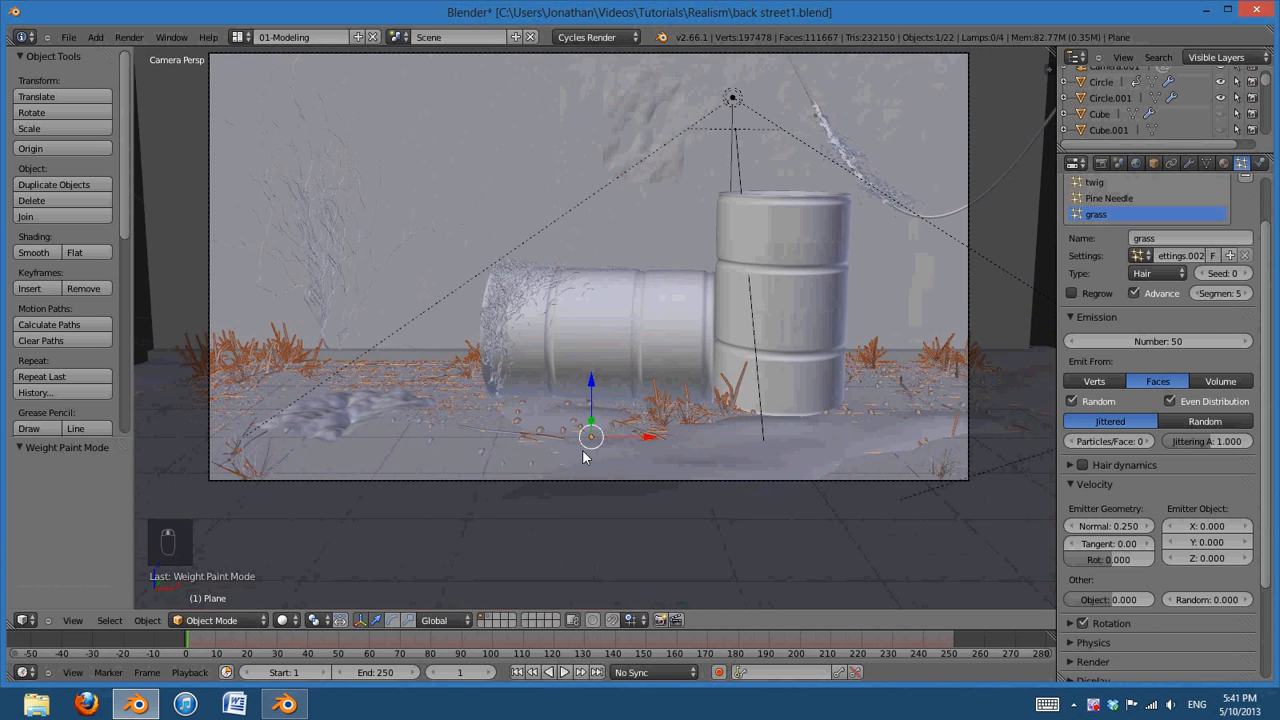
Deselect and reselect the ground plane, and raise the grass particles' normal emitter velocity to 1.000
key(a)
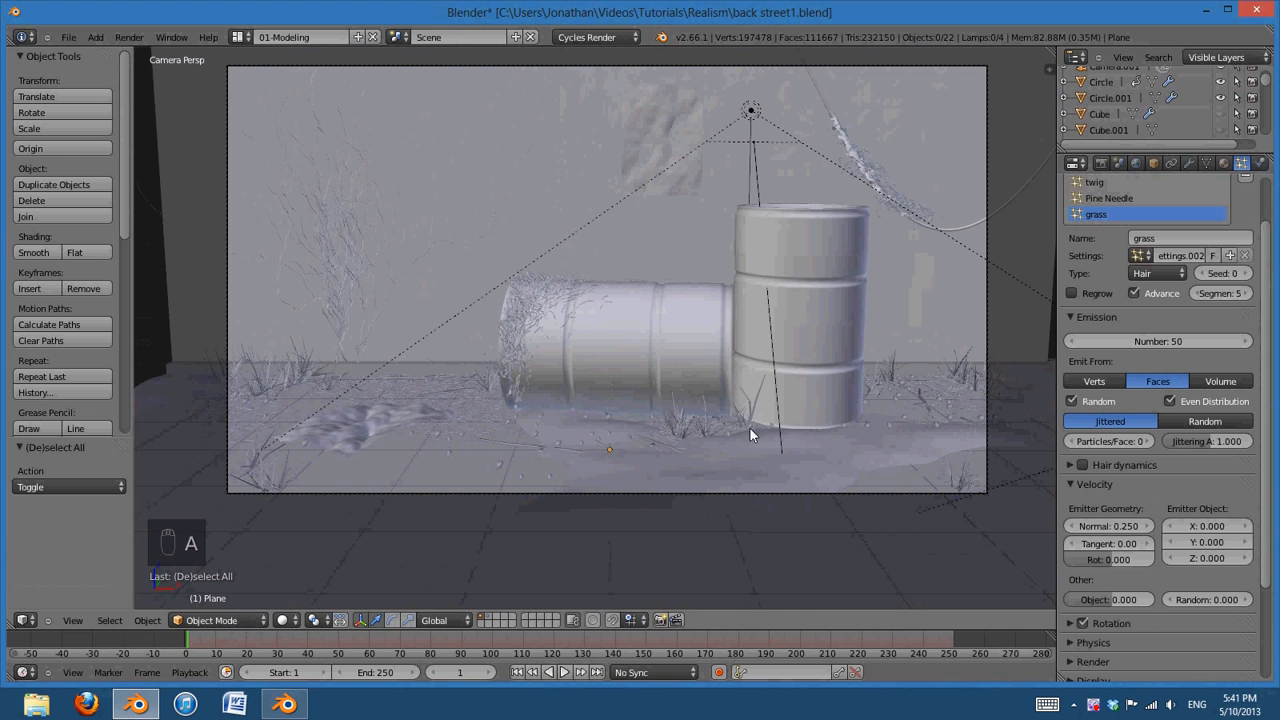
right_click(917, 552)
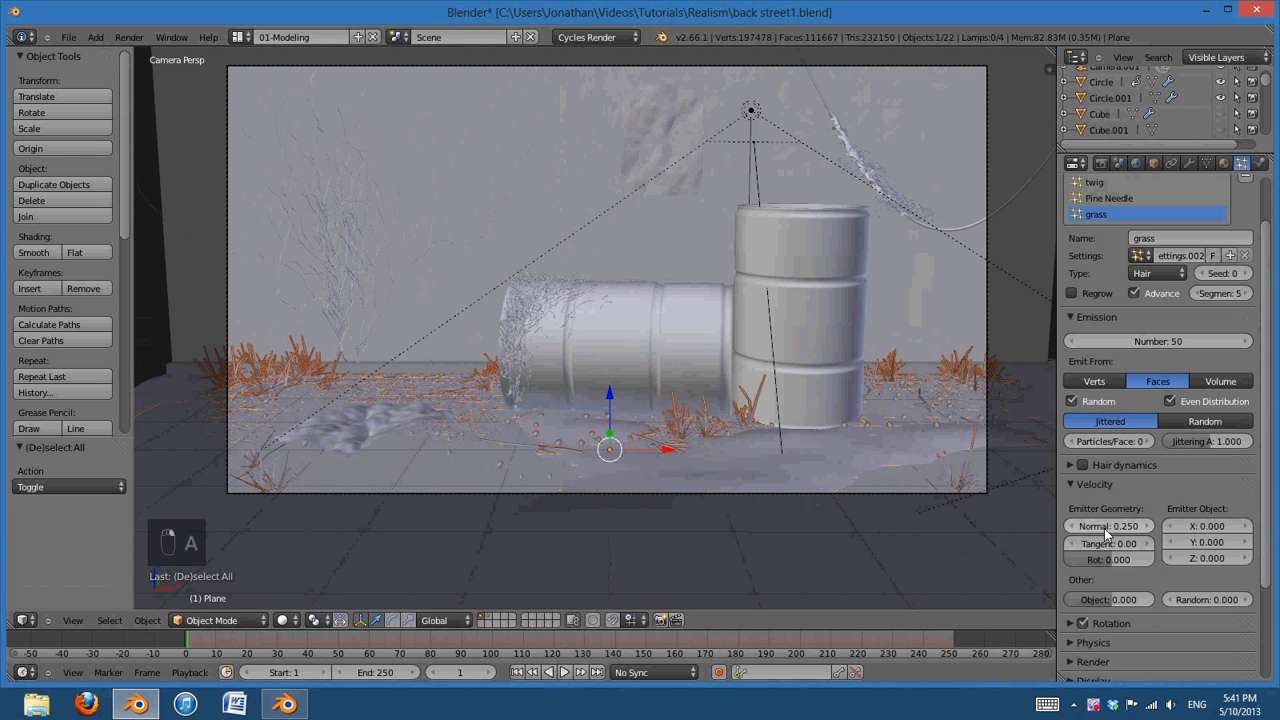
text(1)
key(Return)
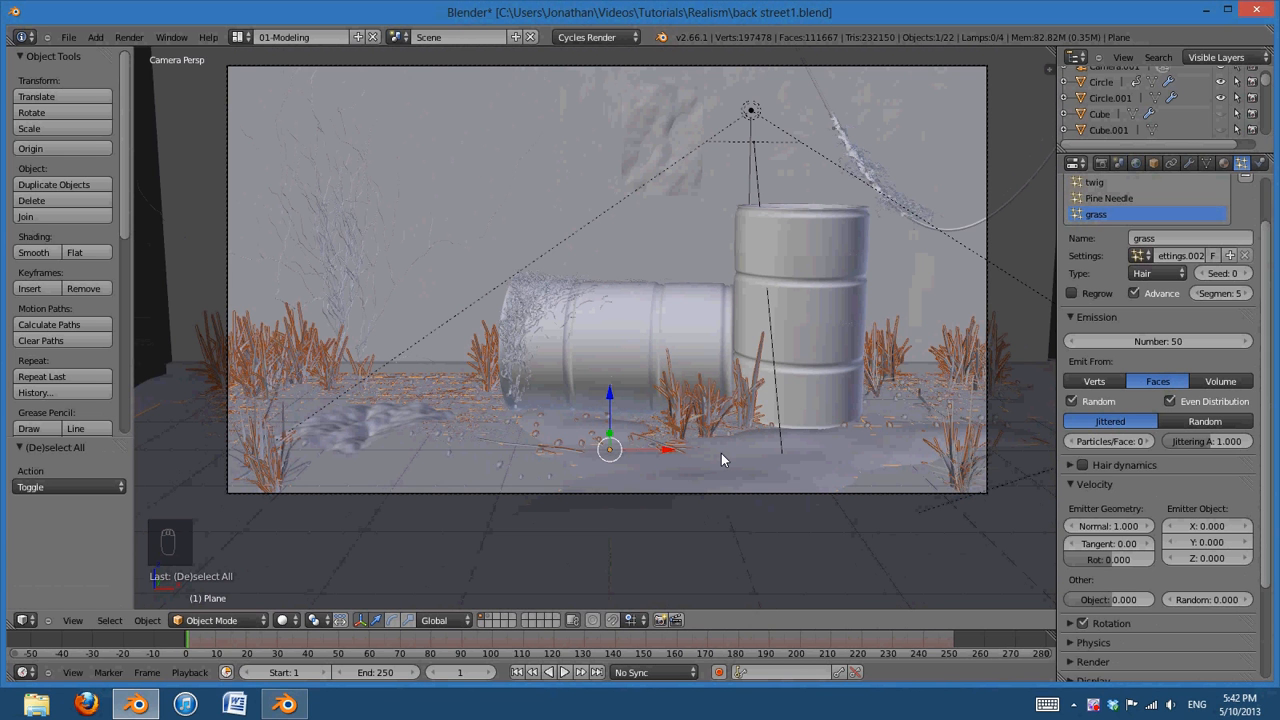
Set the grass particles' normal emitter velocity to 0.500 and check the grass height with nothing selected
scroll(721, 453, up, 1)
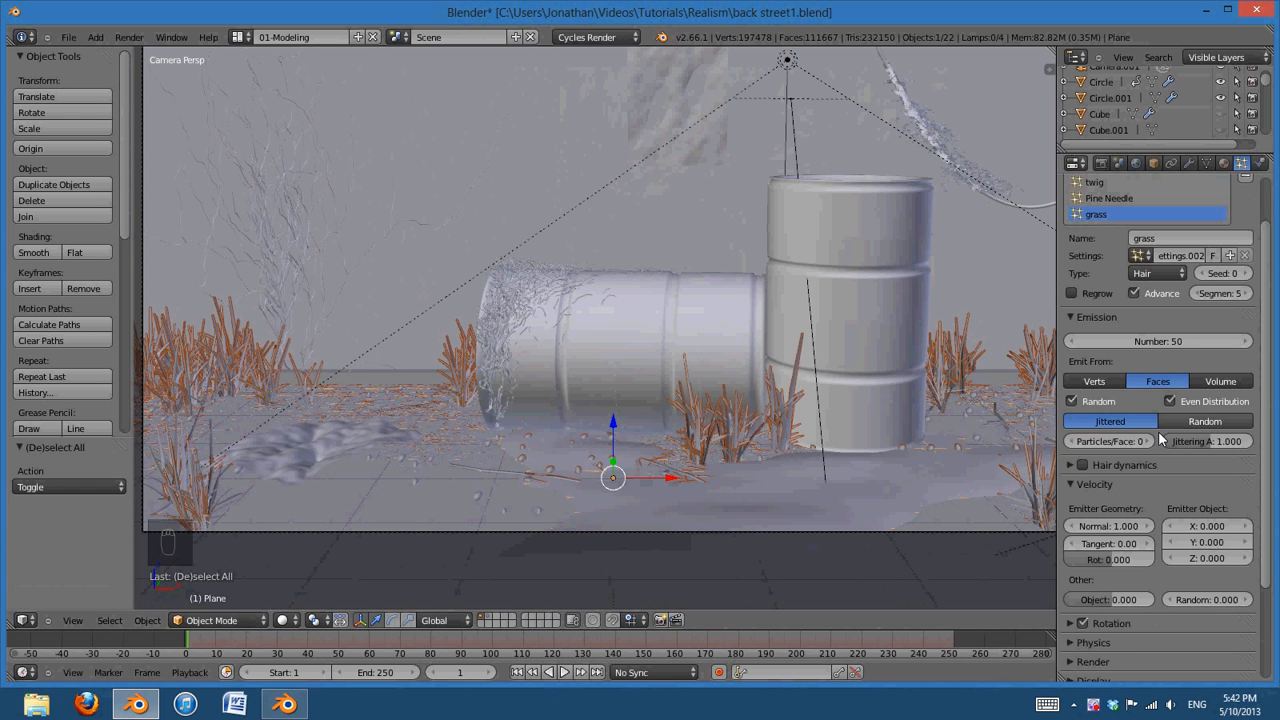
text(0.5)
key(Return)
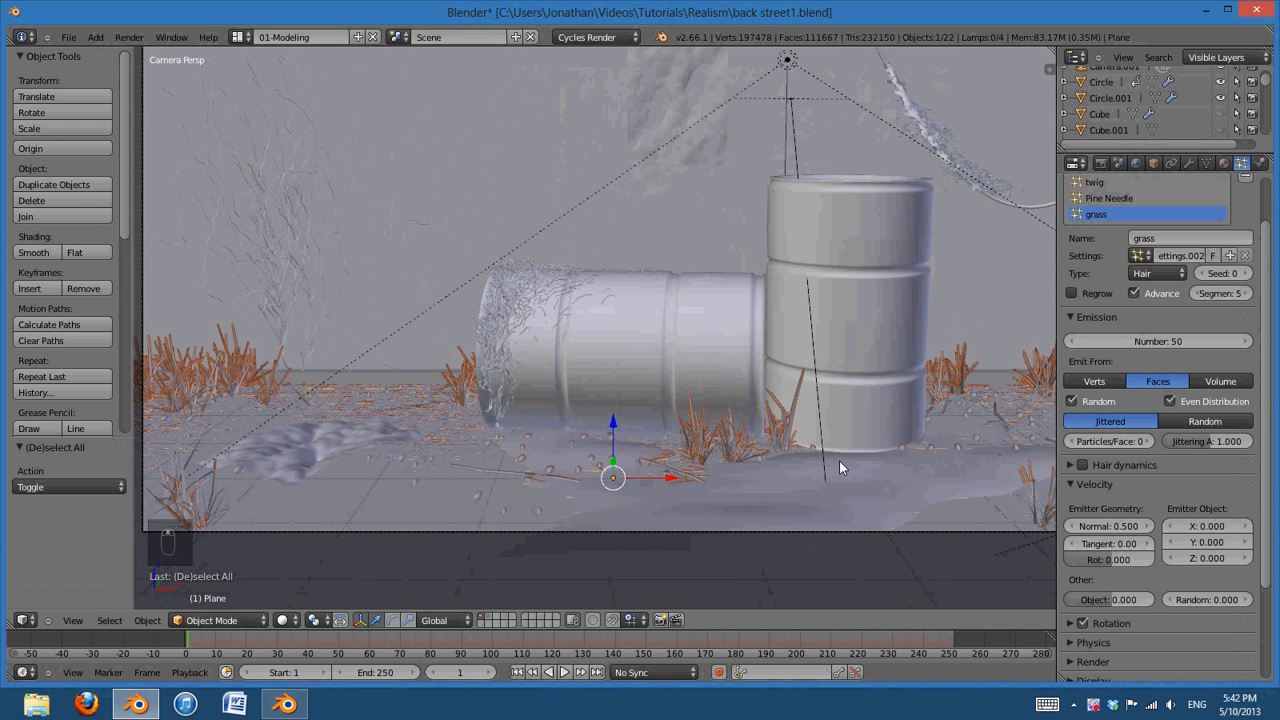
key(a)
scroll(778, 463, up, 2)
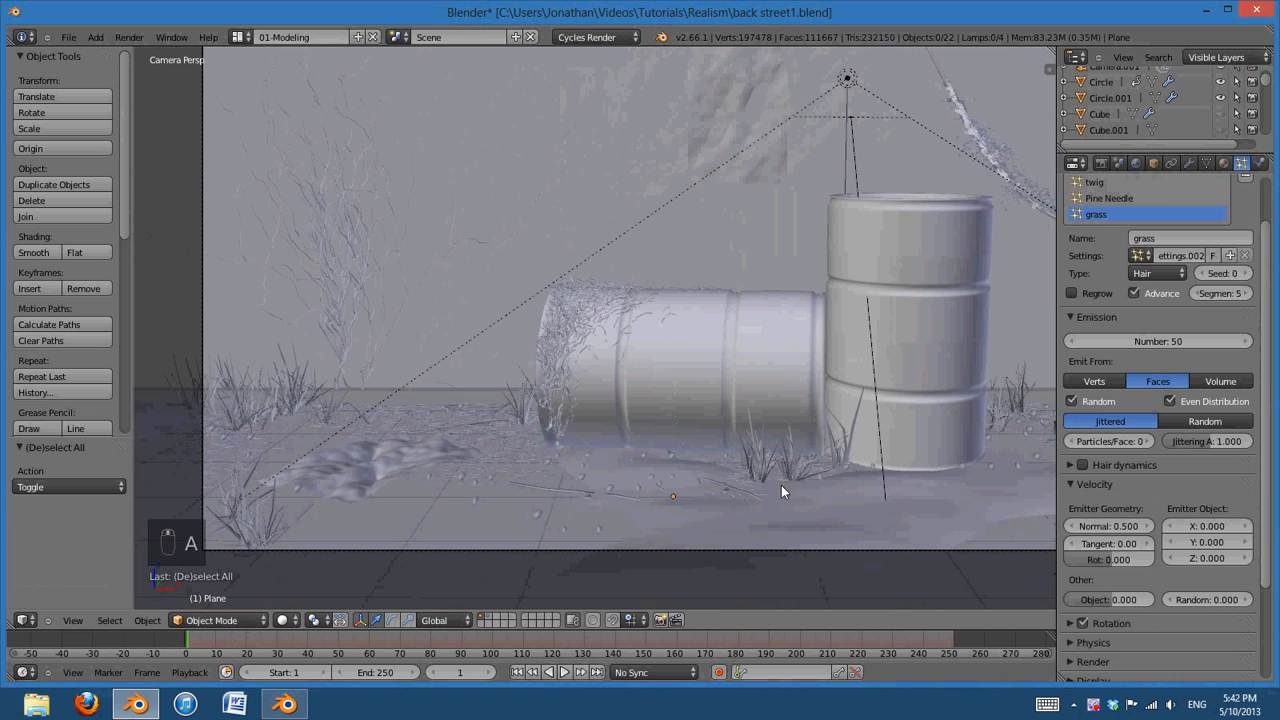
scroll(1248, 272, up, 2)
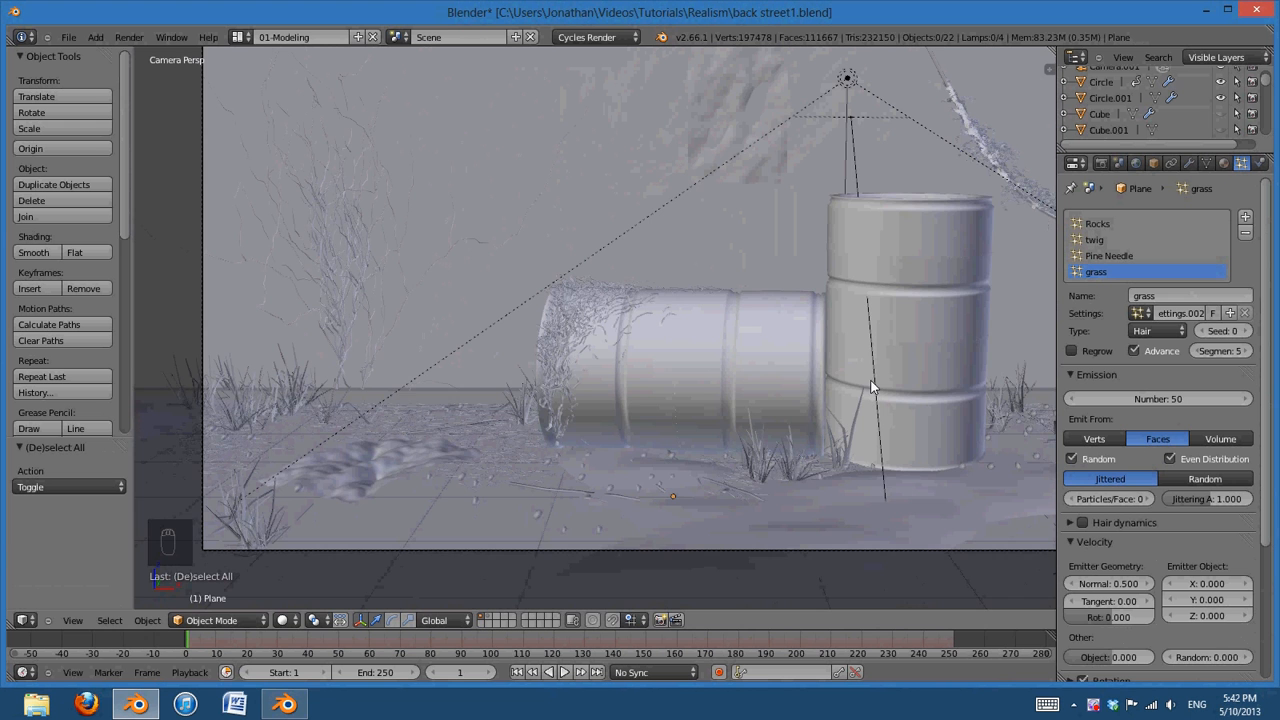
shift+middle_drag(868, 380, 842, 390)
scroll(665, 392, up, 1)
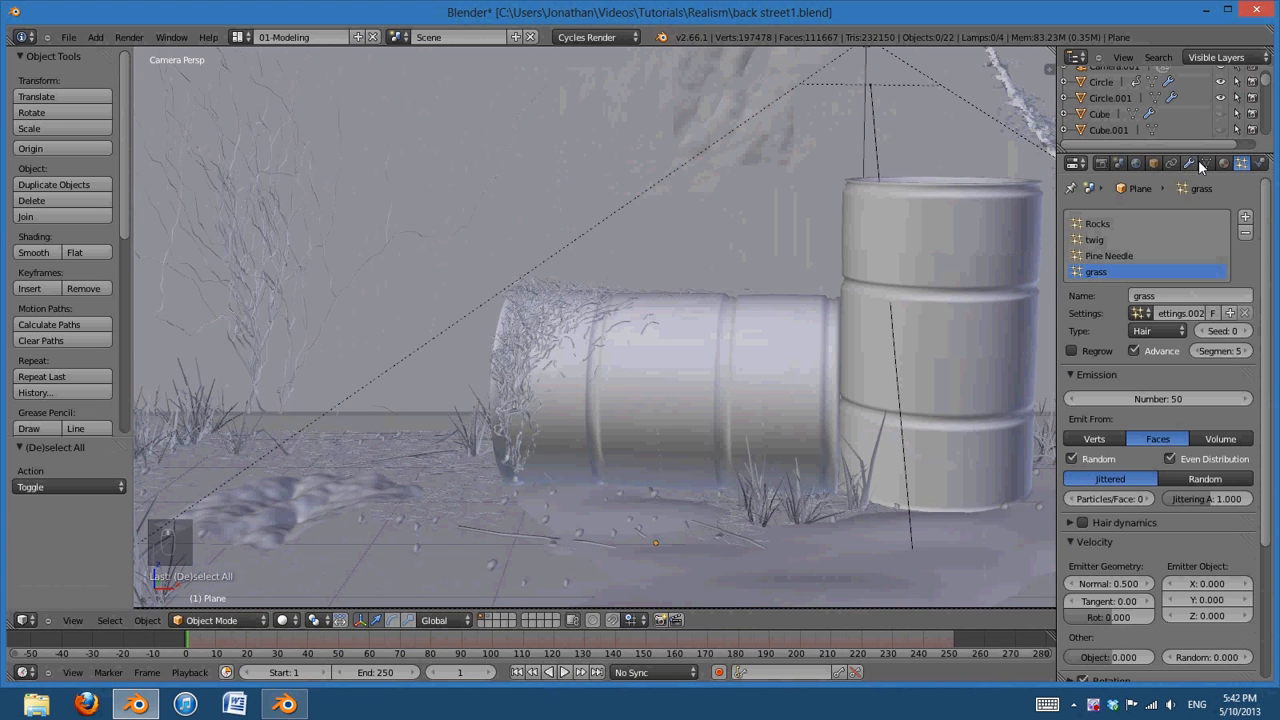
Hide the ground plane's four particle systems in the viewport through their modifiers and show them again
click(1194, 161)
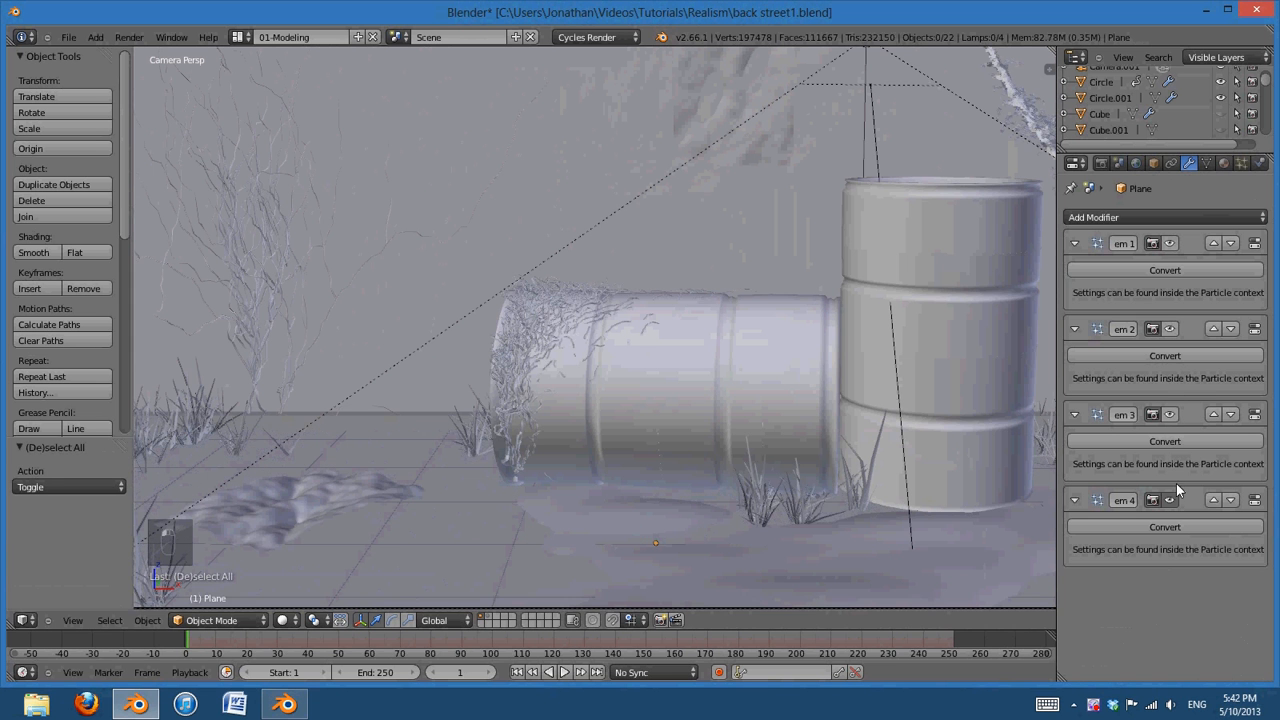
scroll(770, 428, down, 2)
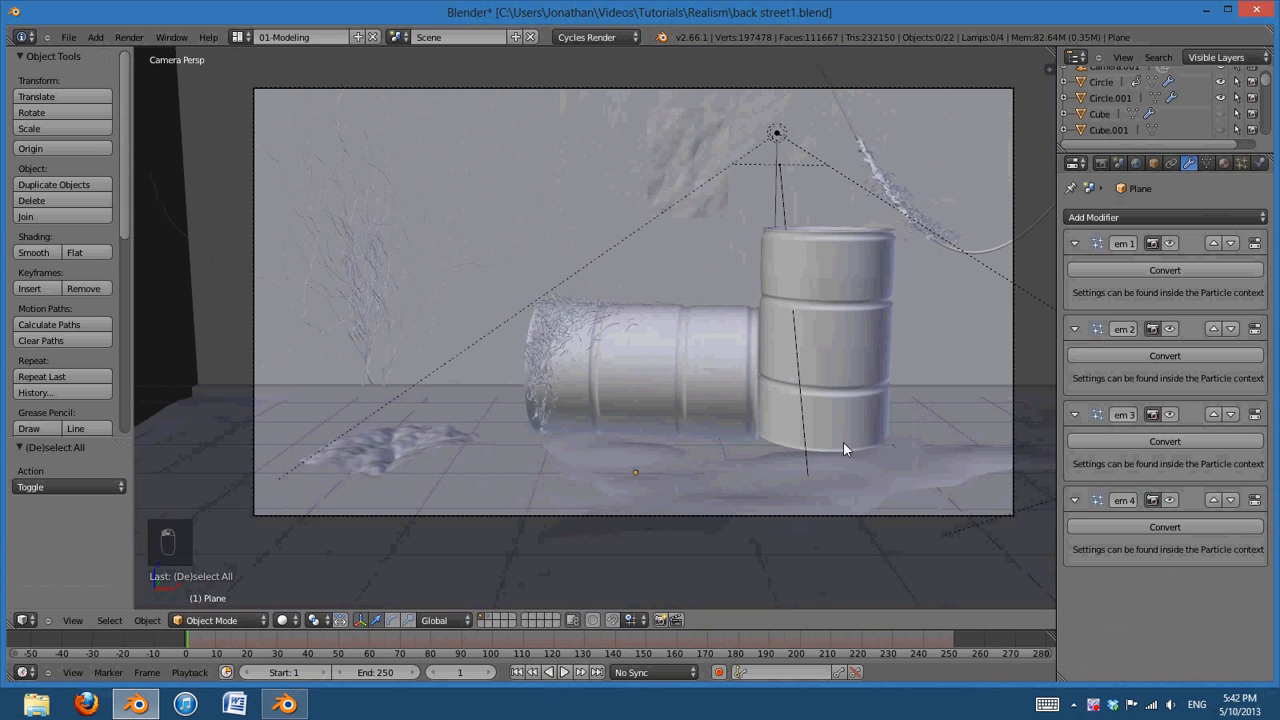
click(1169, 500)
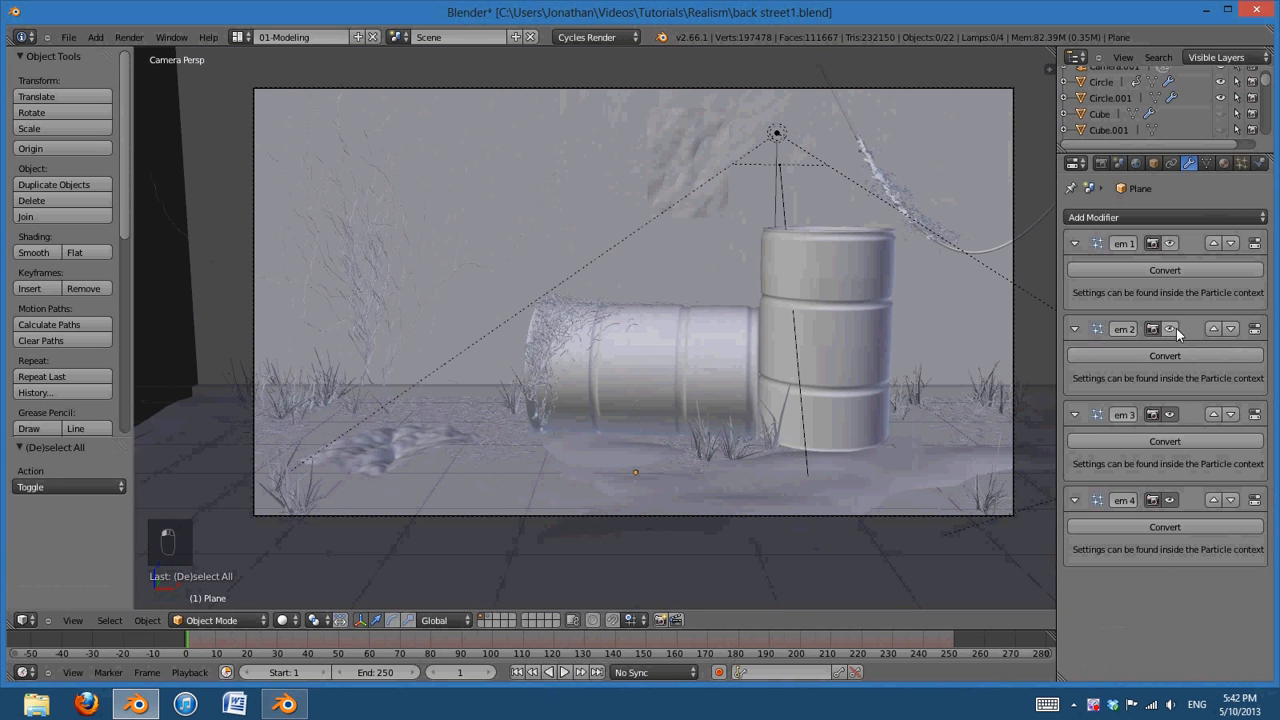
shift+middle_drag(787, 334, 767, 370)
scroll(780, 333, up, 1)
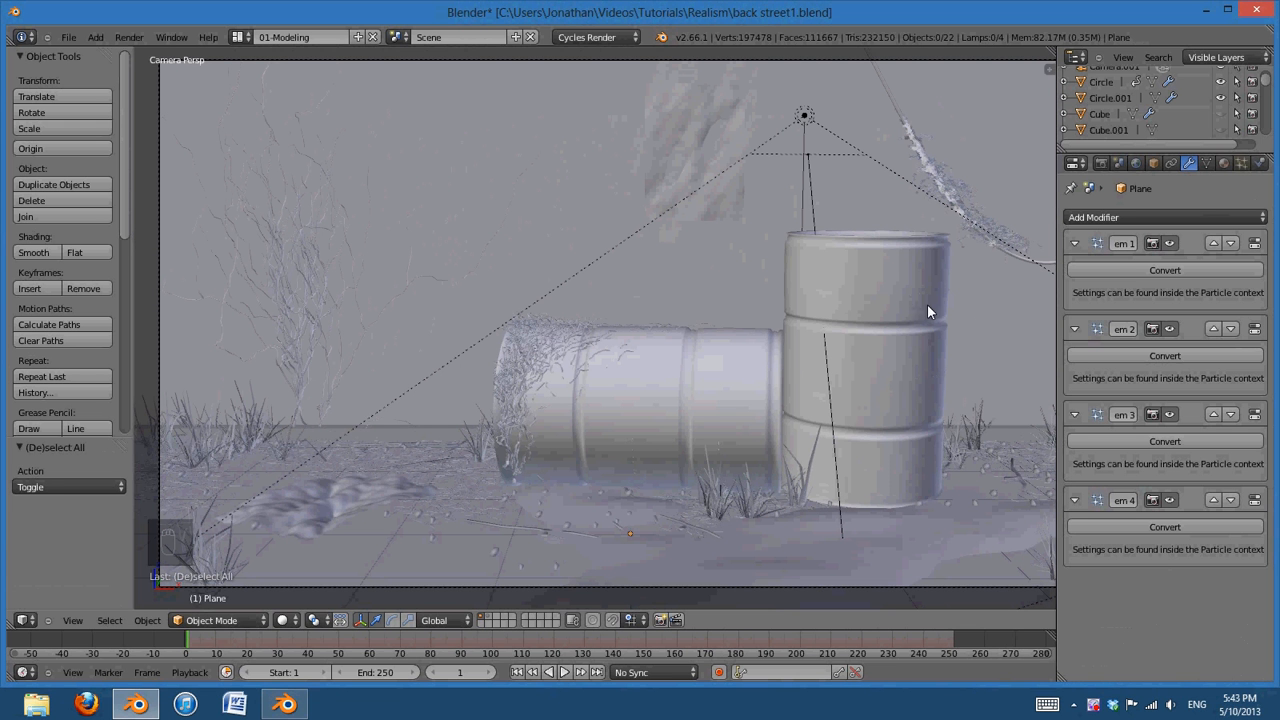
Select the crumpled sheet lying on the ground and lower it by about 0.005 along Z
mouse_move(900, 321)
shift+middle_down()
mouse_move(829, 331)
mouse_move(878, 310)
mouse_move(893, 319)
shift+middle_up()
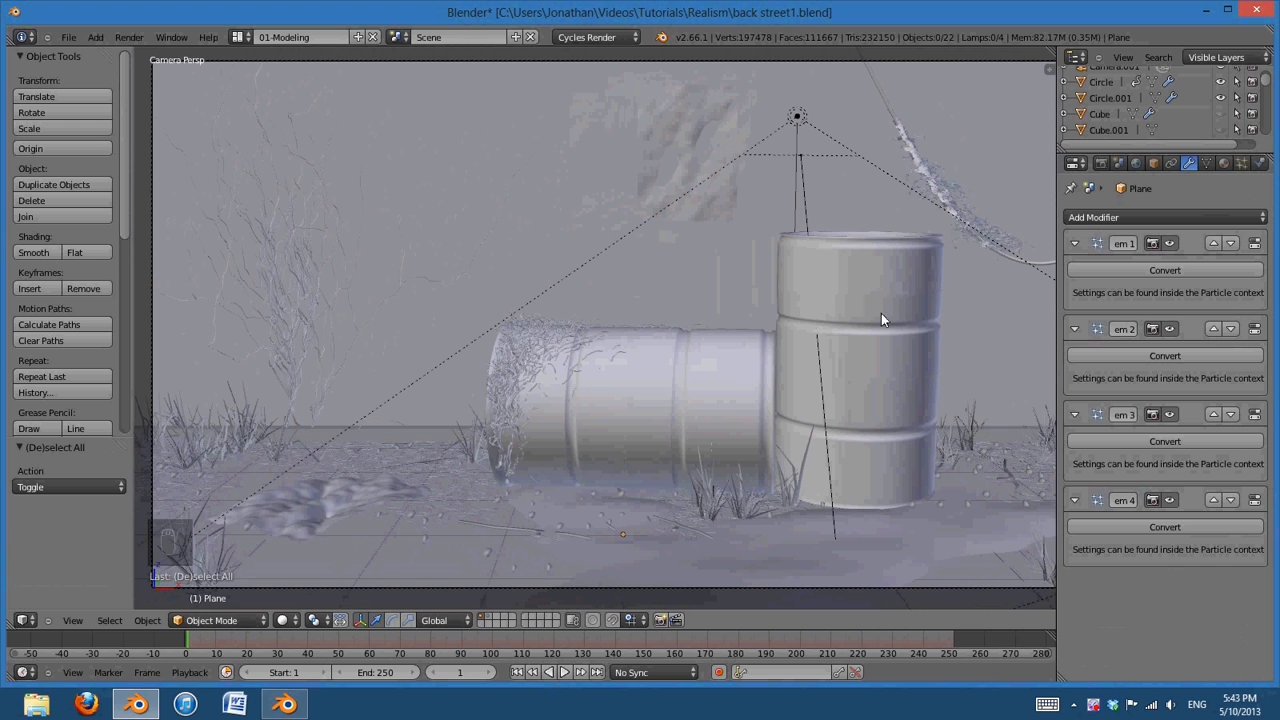
shift+middle_drag(706, 254, 718, 268)
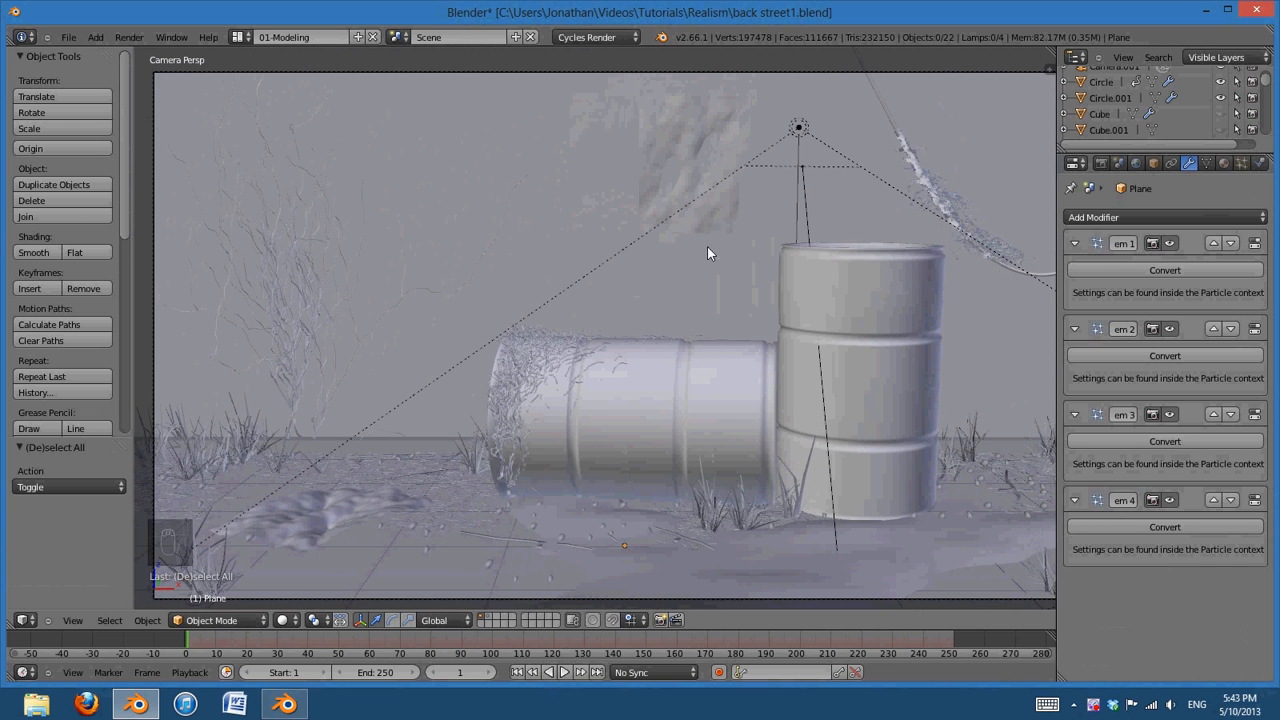
right_click(715, 222)
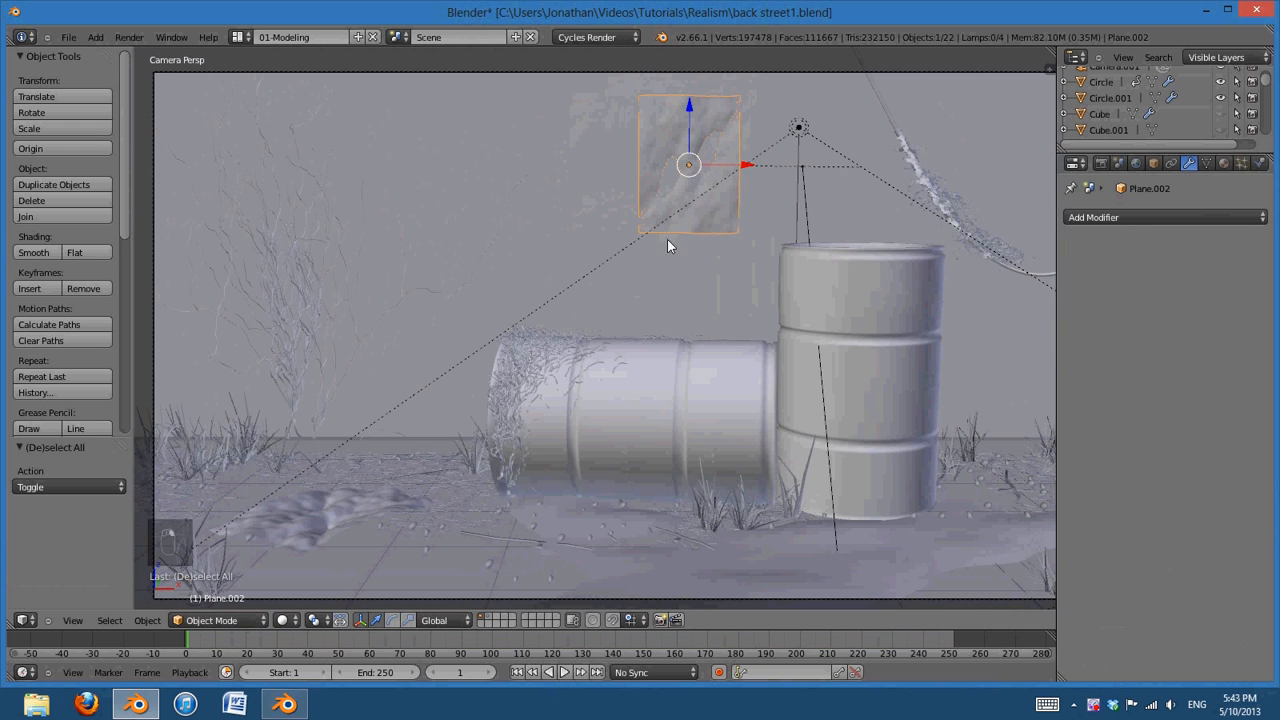
shift+middle_drag(378, 494, 650, 450)
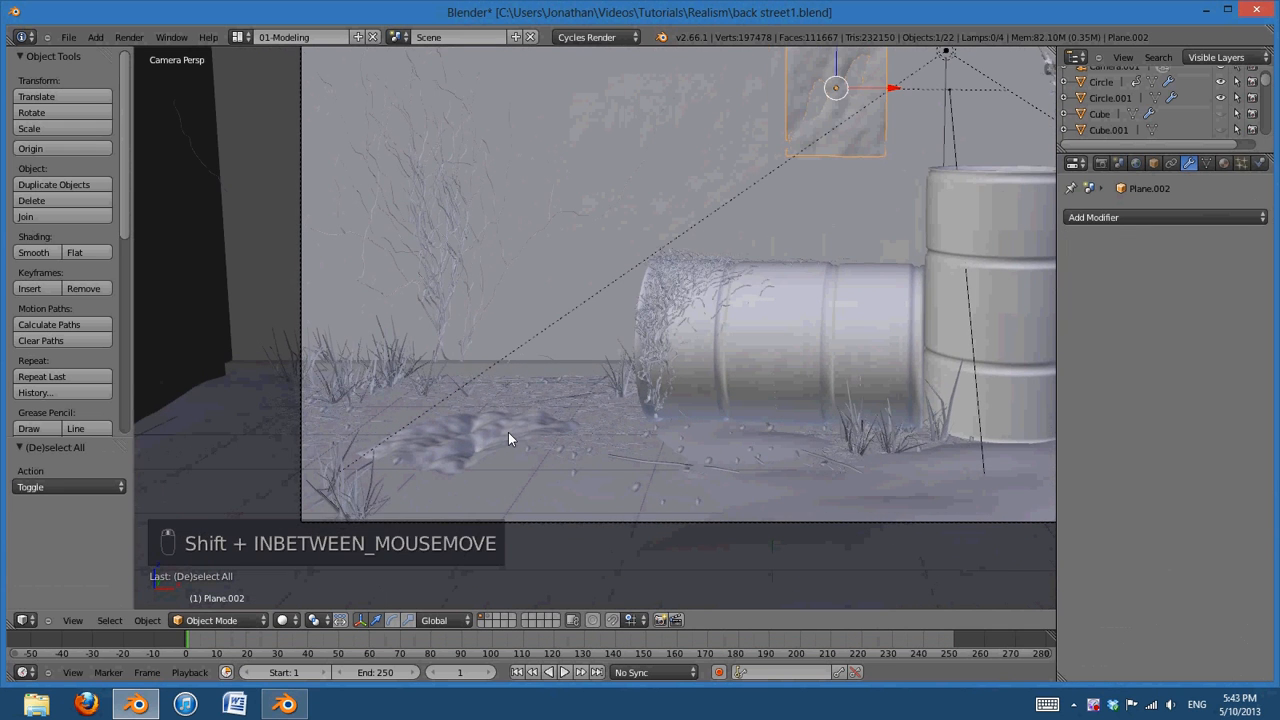
right_click(508, 432)
key(KP_0)
drag(476, 223, 477, 226)
middle_drag(650, 298, 655, 368)
scroll(616, 466, up, 5)
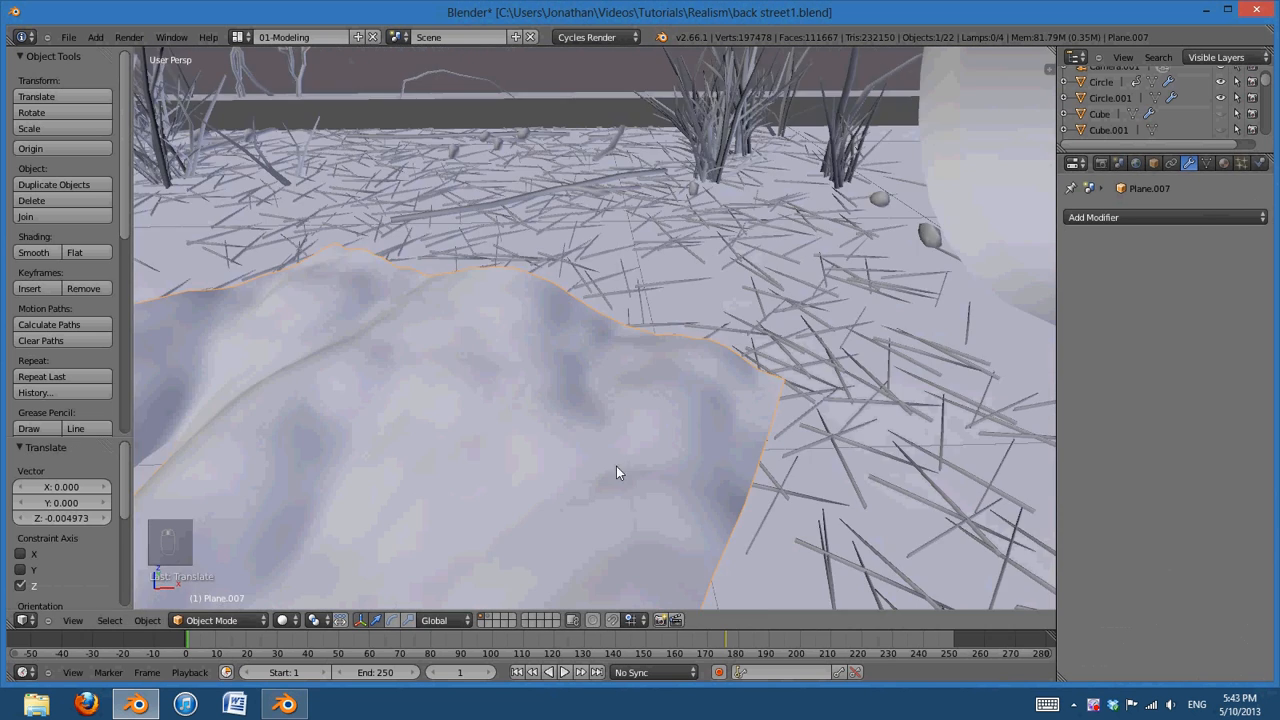
Examine the mesh of the crumpled ground sheet in Edit Mode
scroll(557, 471, down, 4)
shift+middle_drag(557, 471, 728, 410)
key(Tab)
middle_drag(858, 408, 792, 426)
click(1158, 217)
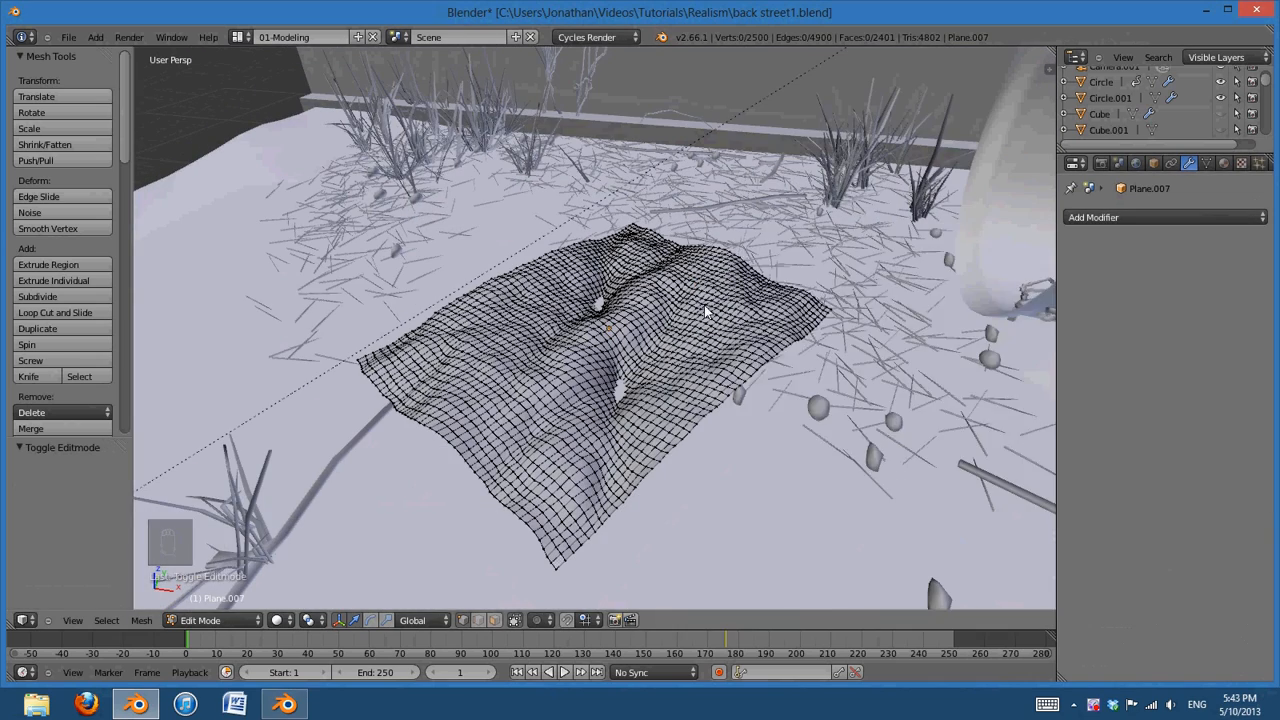
key(Tab)
Flatten the crumpled sheet by scaling its entire mesh to 0.343 along Z in front orthographic view
middle_drag(860, 375, 700, 362)
key(Tab)
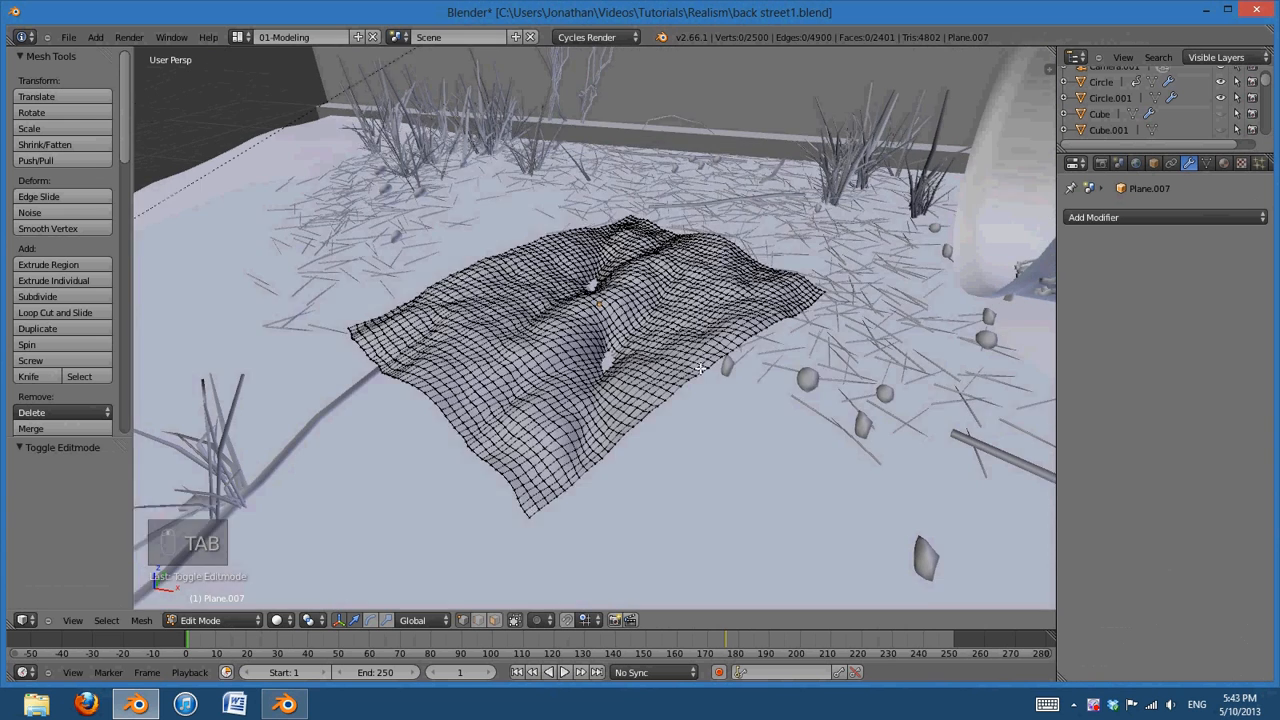
key(a)
key(a)
key(KP_1)
key(KP_5)
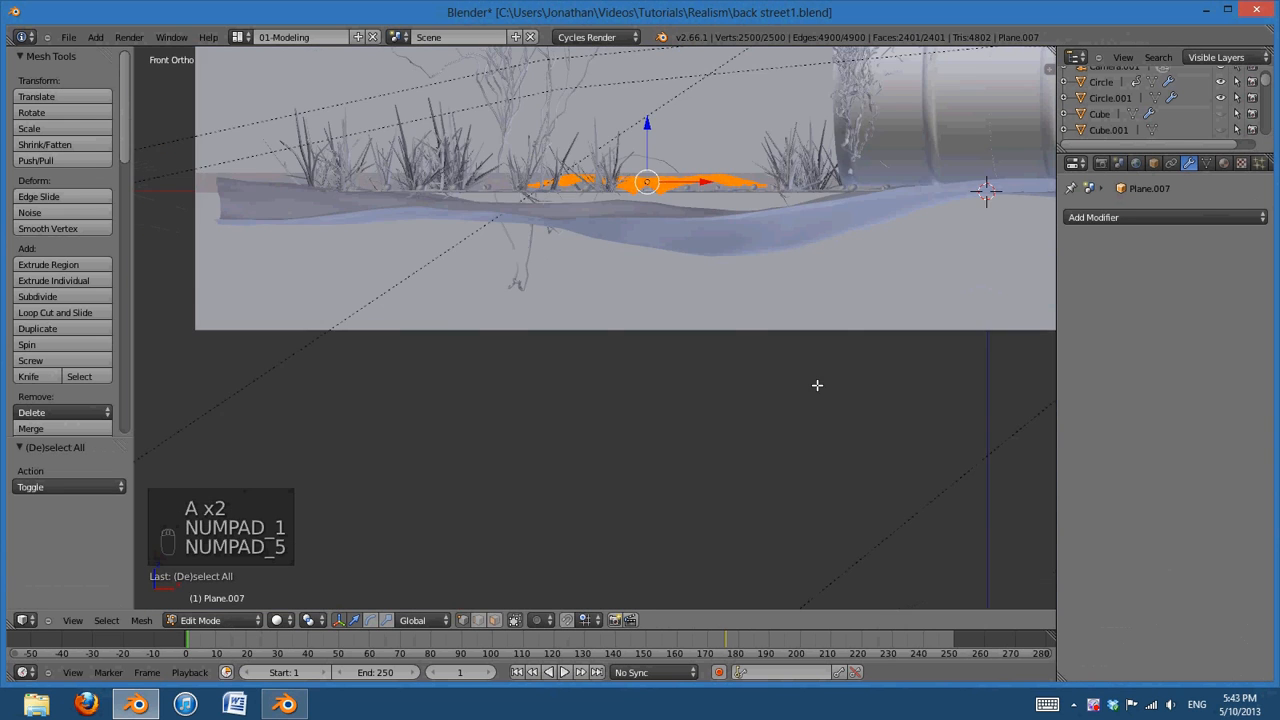
shift+middle_drag(817, 383, 717, 480)
scroll(725, 470, up, 2)
key(s)
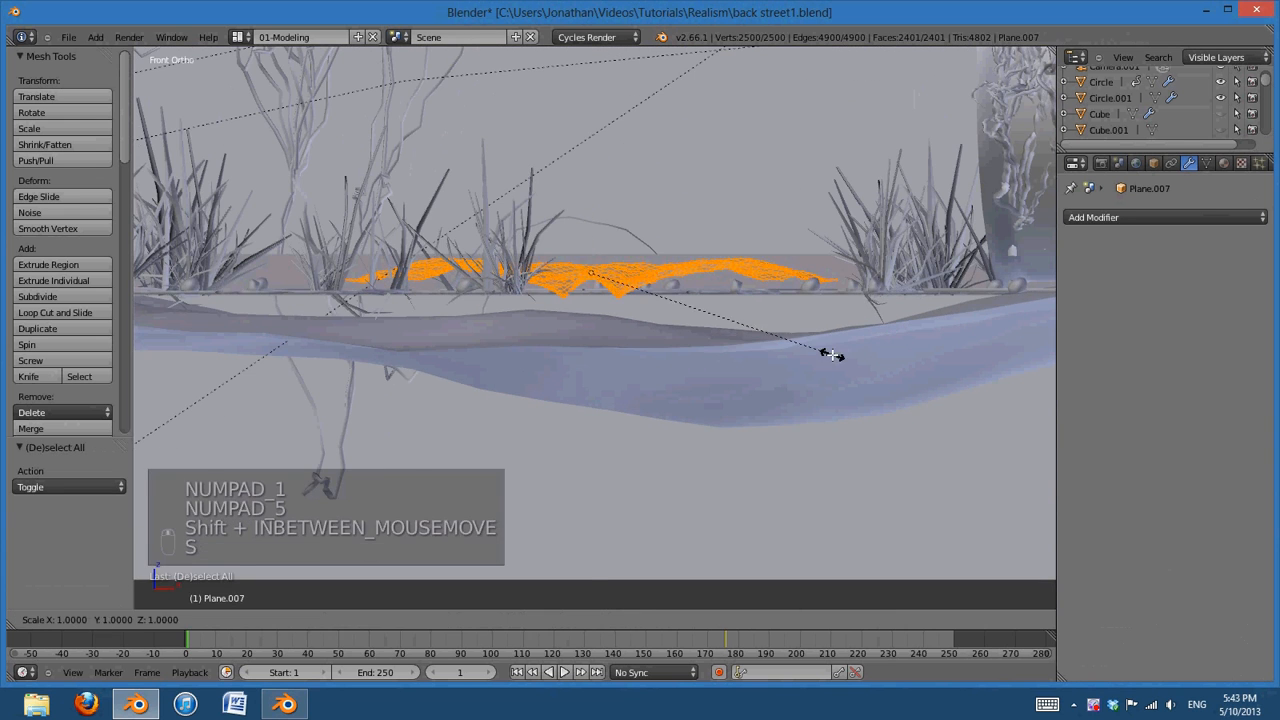
key(z)
click(655, 331)
Inspect the flattened sheet in wireframe, and return to Object Mode with solid shading
middle_drag(655, 331, 660, 362)
key(z)
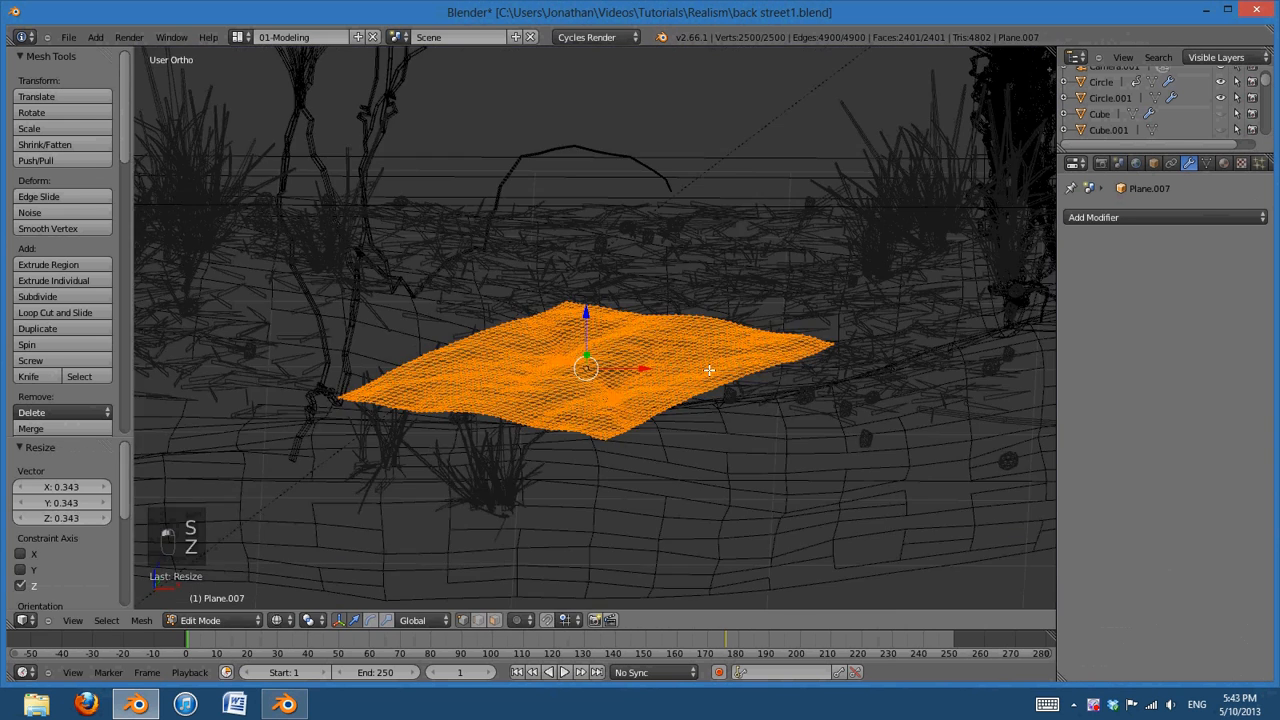
key(Tab)
middle_drag(706, 420, 697, 450)
key(z)
shift+middle_drag(707, 499, 757, 457)
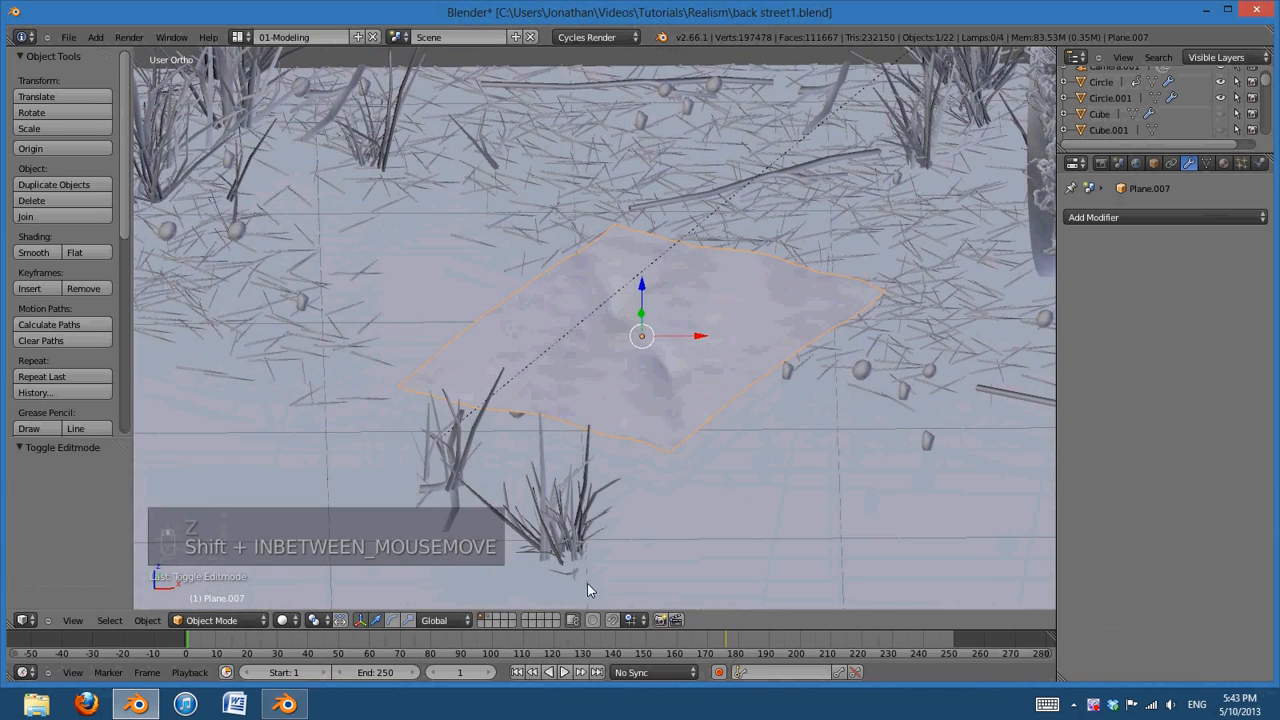
Enter Edit Mode on the crumpled sheet, deselect its whole mesh and enable proportional editing
key(Tab)
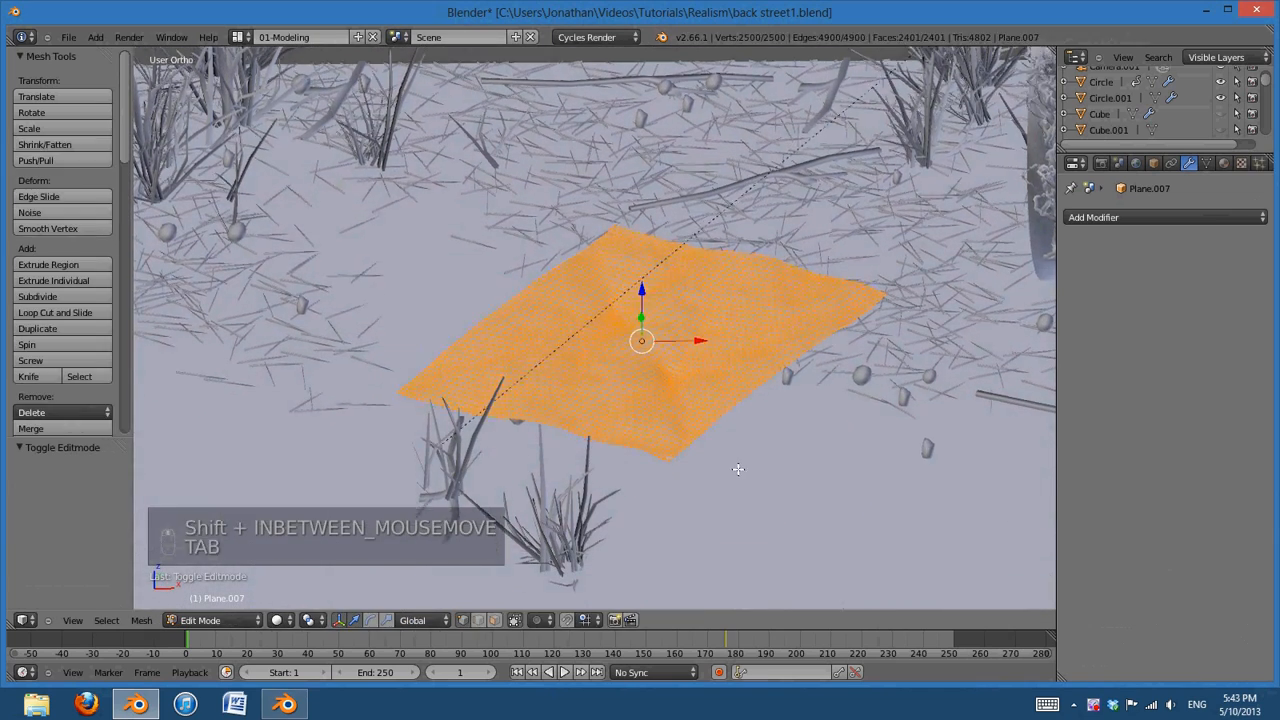
key(a)
key(a)
click(532, 622)
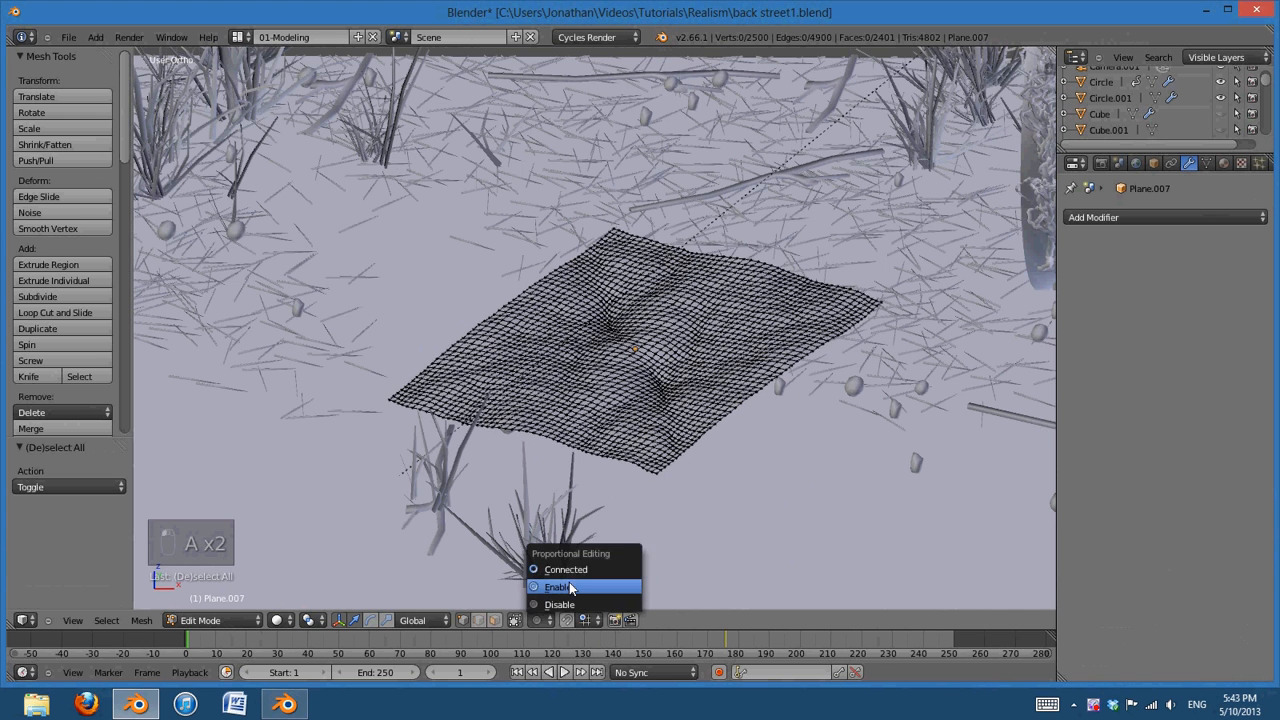
click(570, 588)
Lift the sheet's corner vertex above the grass clumps about 0.034 along Z and rotate it about 7.6° with smooth proportional falloff
right_click(387, 403)
middle_drag(459, 377, 432, 356)
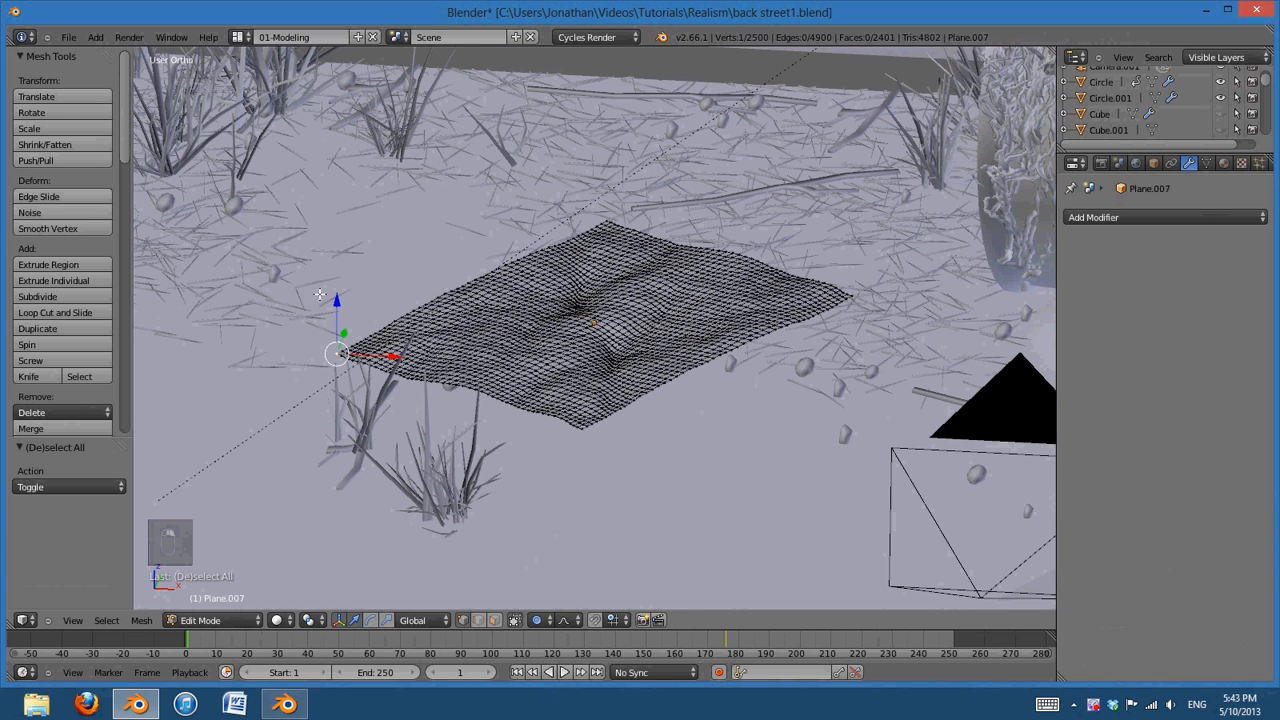
drag(341, 305, 350, 294)
key(r)
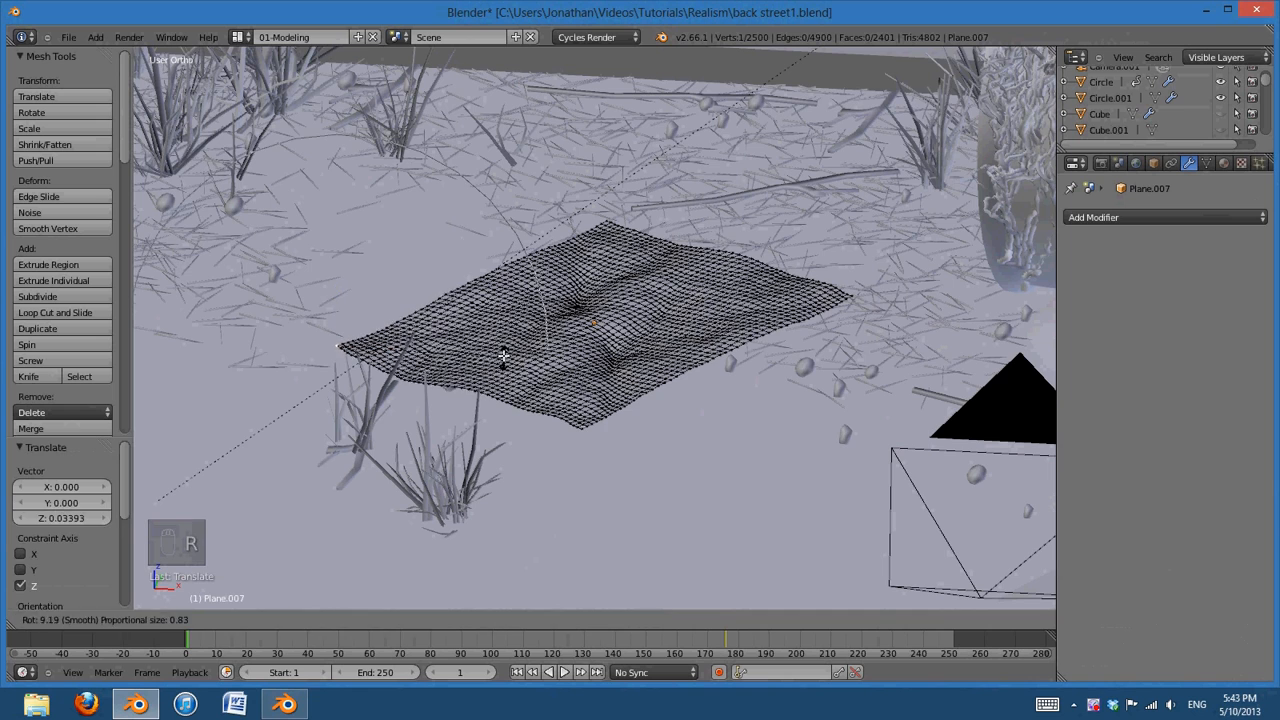
click(541, 424)
Rotate the sheet's front corner vertex about 8° and raise it about 0.041 along Z with proportional falloff
right_click(579, 432)
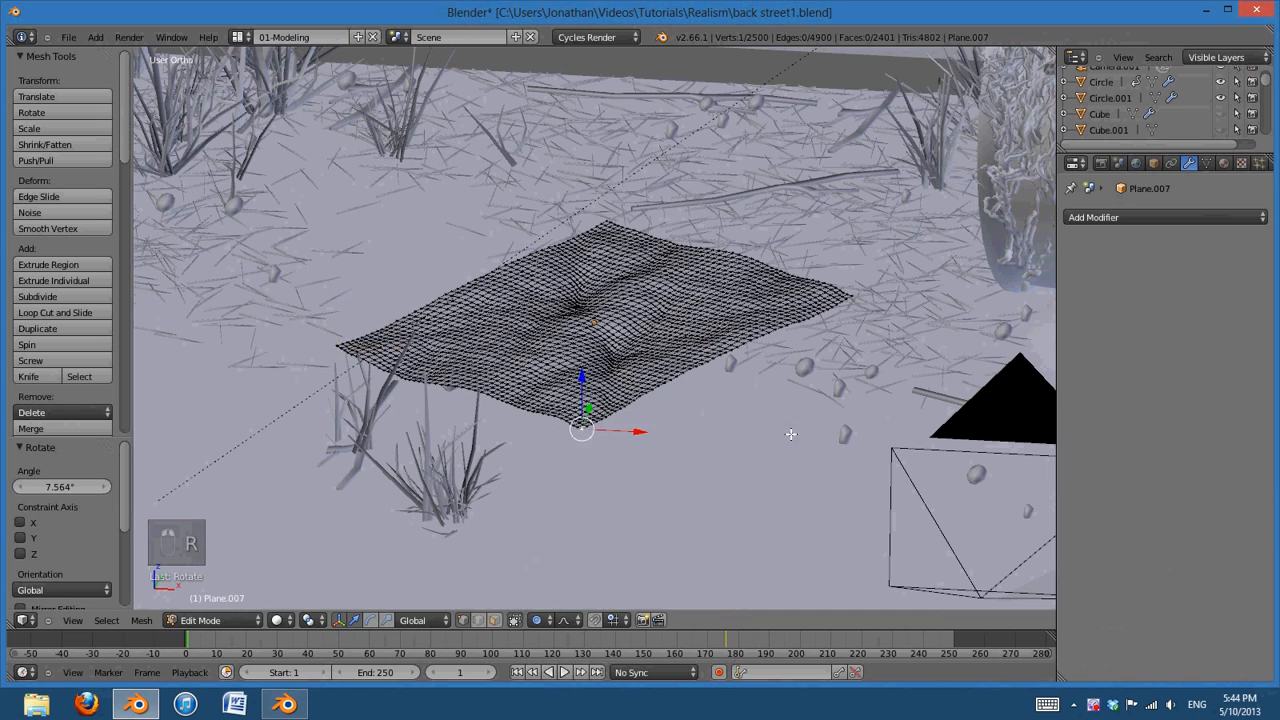
middle_drag(791, 434, 597, 431)
shift+middle_drag(422, 328, 1035, 426)
scroll(848, 426, up, 4)
middle_drag(848, 426, 665, 438)
key(r)
click(488, 441)
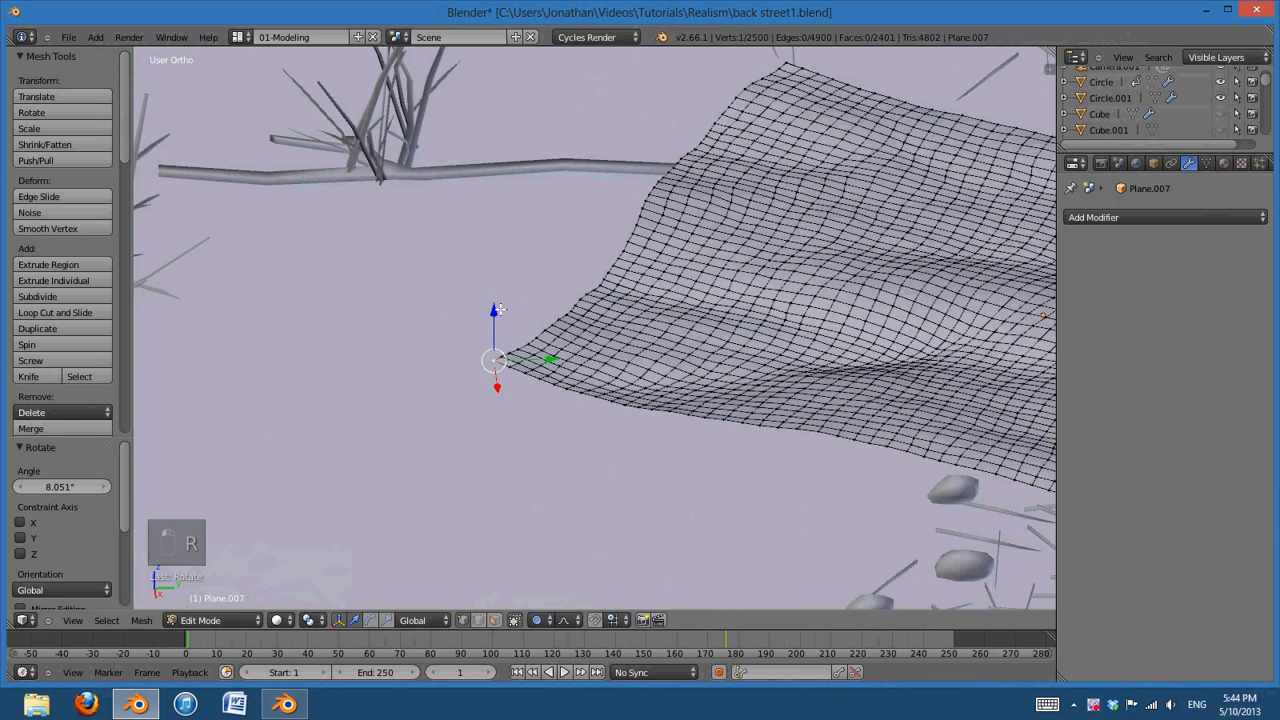
drag(494, 310, 494, 292)
Rotate the sheet's corner vertex facing the large cylinder and raise it about 0.057 along Z with proportional falloff
scroll(911, 457, down, 2)
shift+middle_drag(911, 457, 550, 457)
middle_drag(550, 457, 712, 450)
shift+middle_drag(765, 437, 941, 427)
shift+middle_drag(962, 365, 647, 356)
right_click(730, 347)
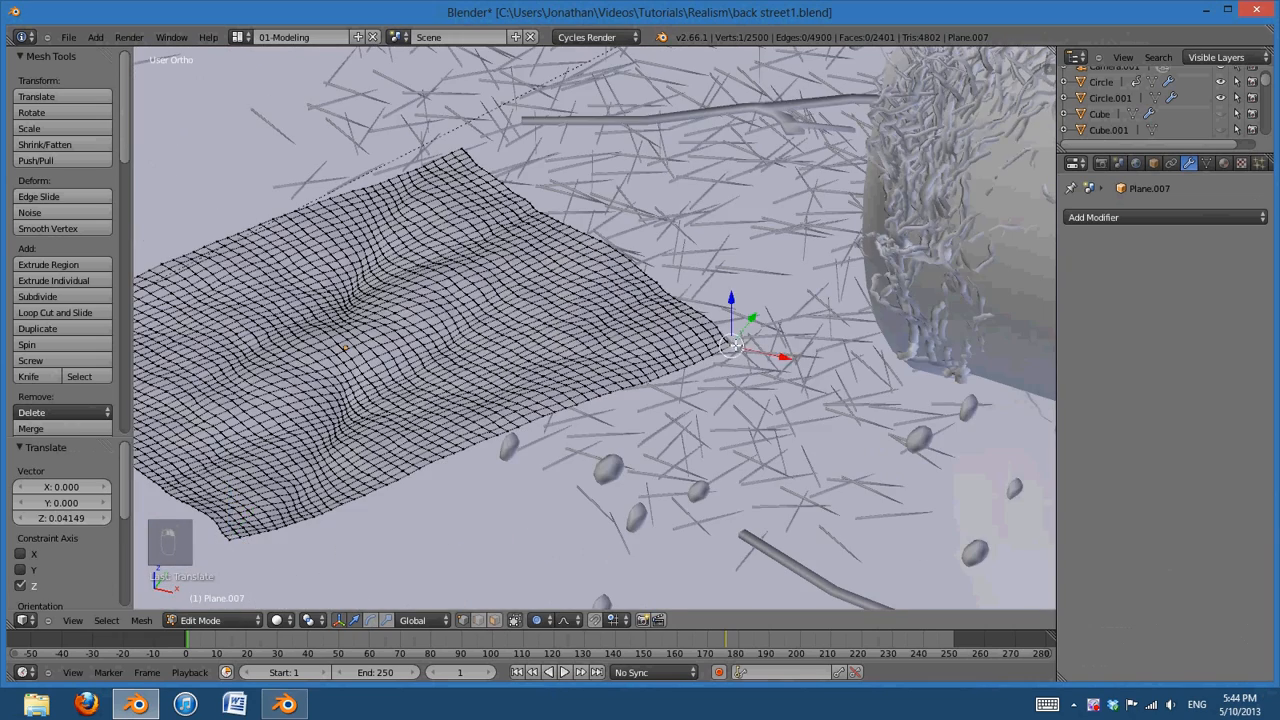
key(r)
click(864, 362)
drag(733, 303, 734, 284)
middle_drag(445, 335, 583, 344)
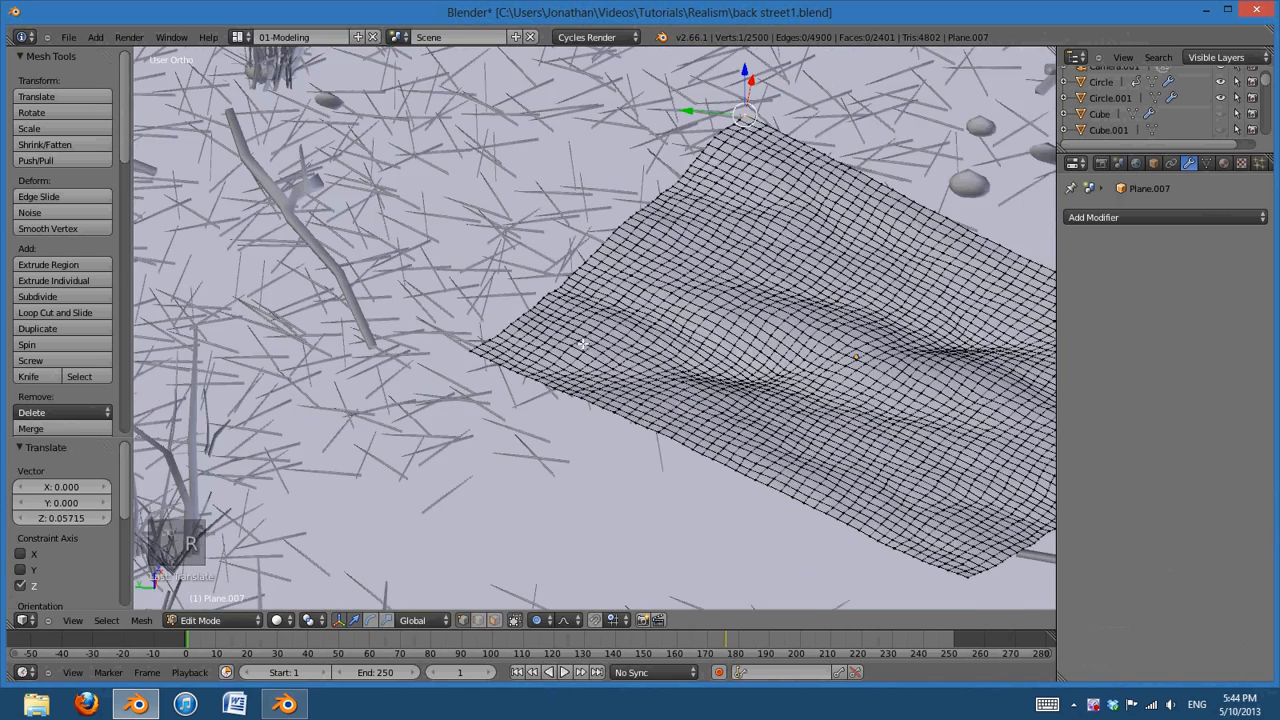
Rotate the ground paper's left corner vertex about 8.3° with proportional editing, and return to Object Mode
right_click(459, 352)
middle_drag(462, 350, 466, 324)
key(r)
click(676, 360)
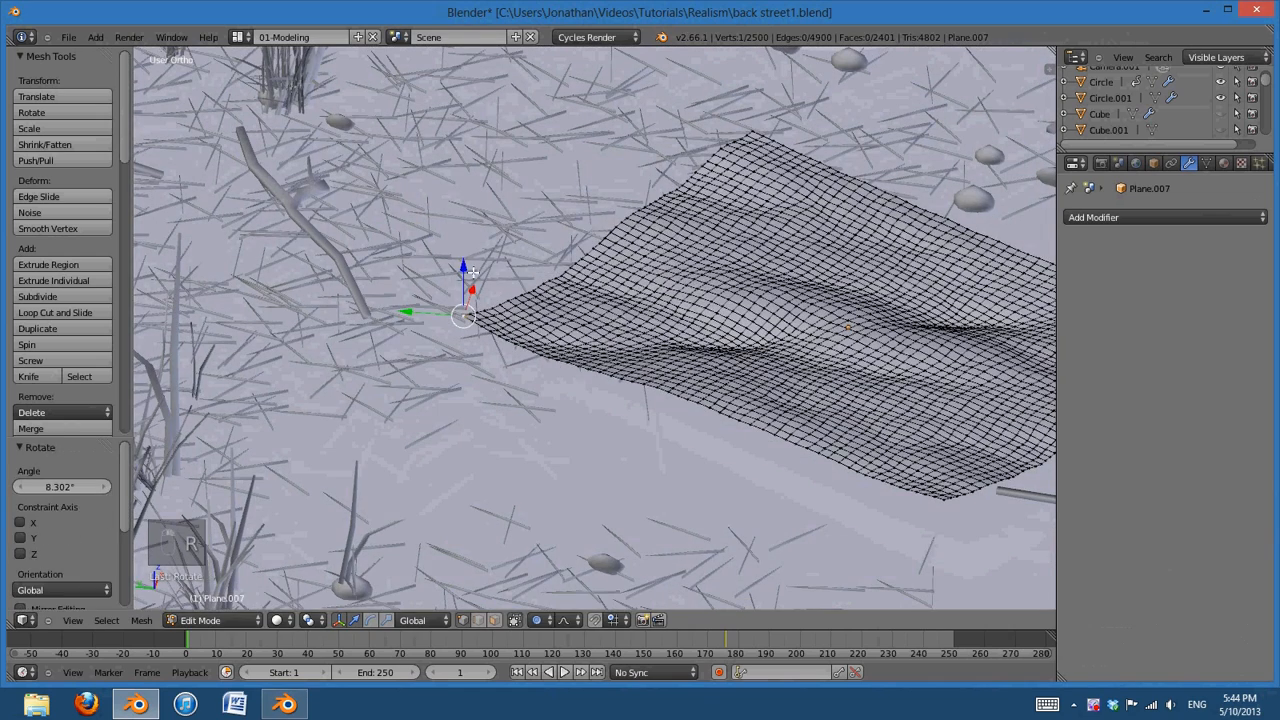
key(Tab)
In camera view, move the paper on the ground about 0.195 along the Y axis
scroll(773, 327, down, 6)
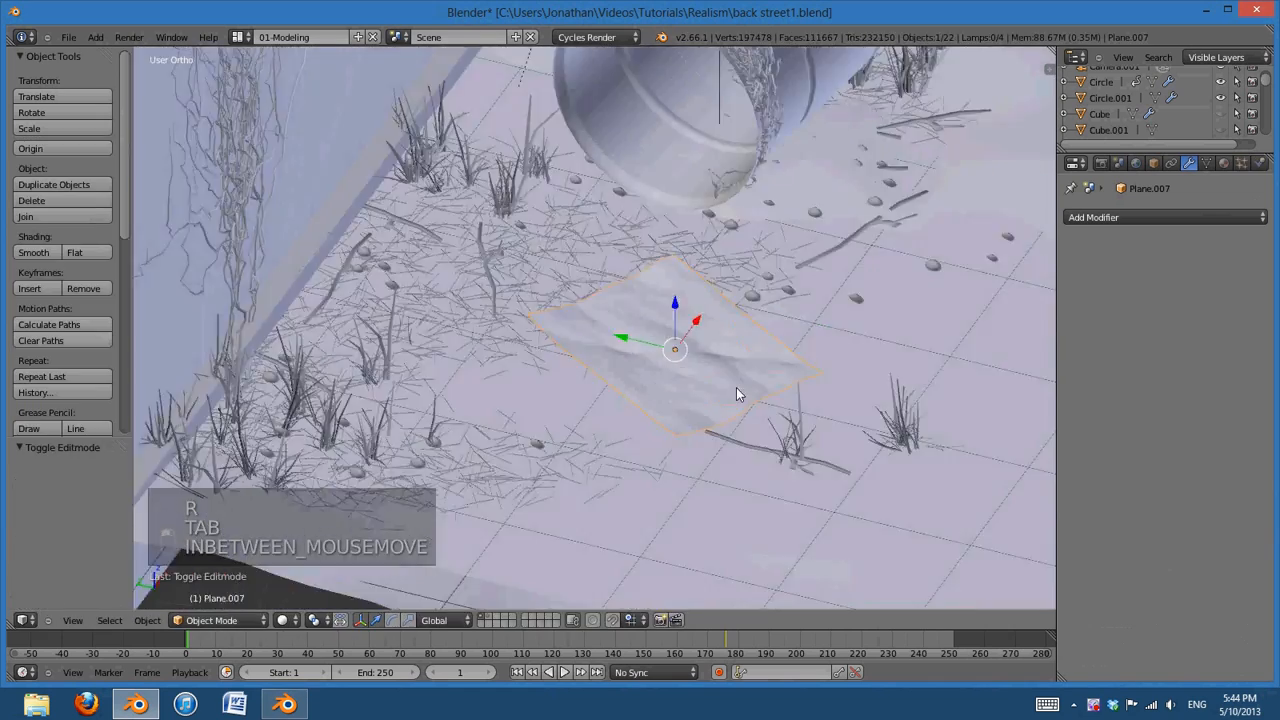
middle_drag(736, 394, 694, 434)
shift+middle_drag(729, 494, 769, 397)
key(KP_0)
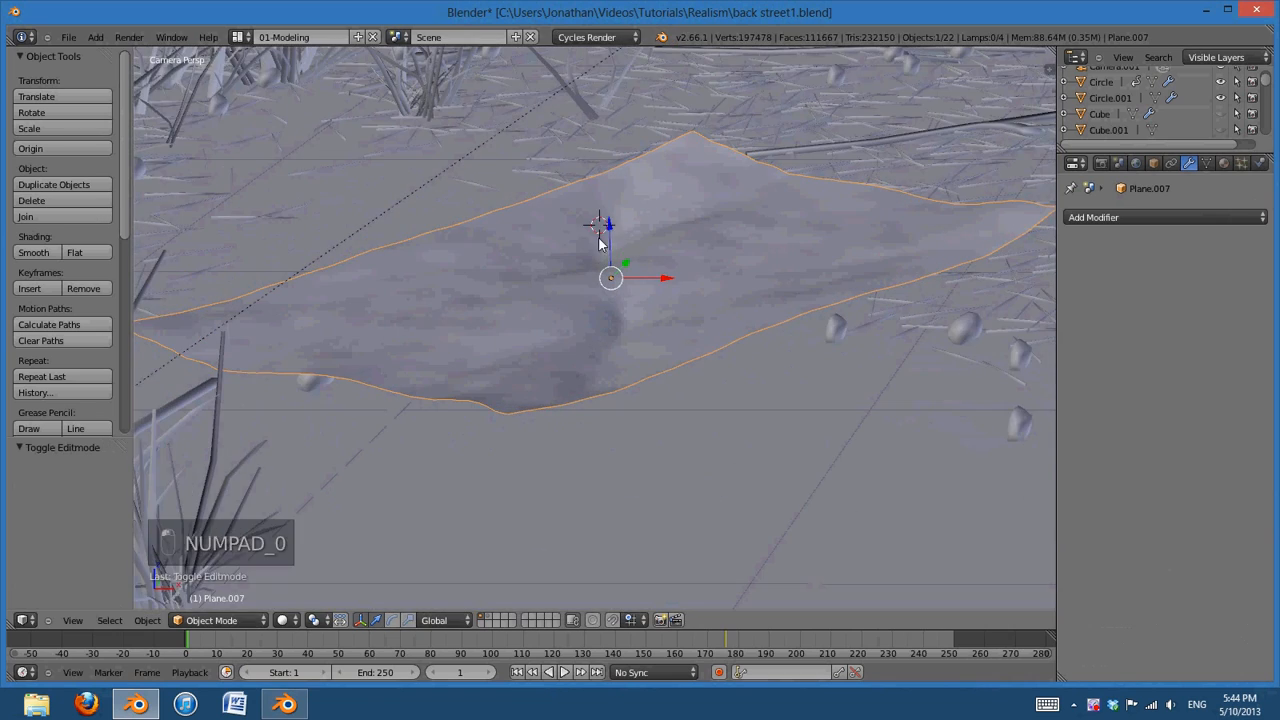
drag(608, 226, 659, 242)
scroll(863, 297, down, 2)
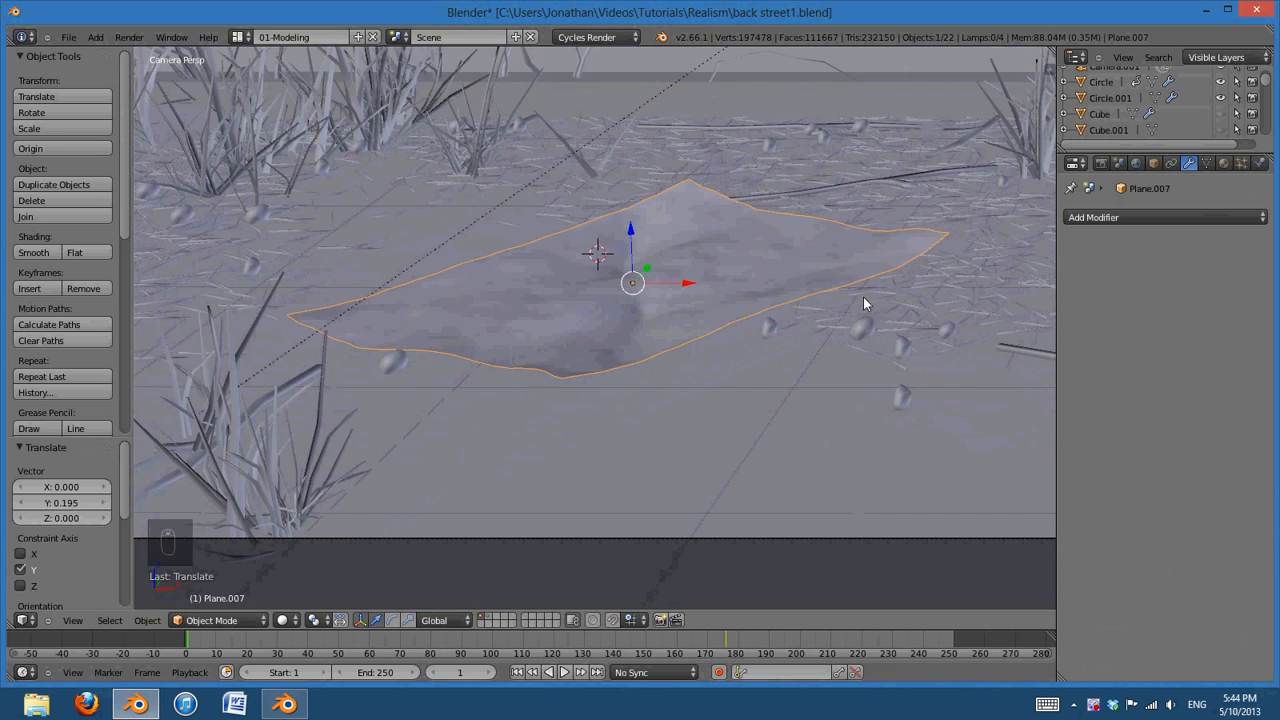
Scale the ground paper down uniformly to about 0.72 of its size in camera view
shift+middle_drag(822, 321, 559, 433)
scroll(708, 405, down, 7)
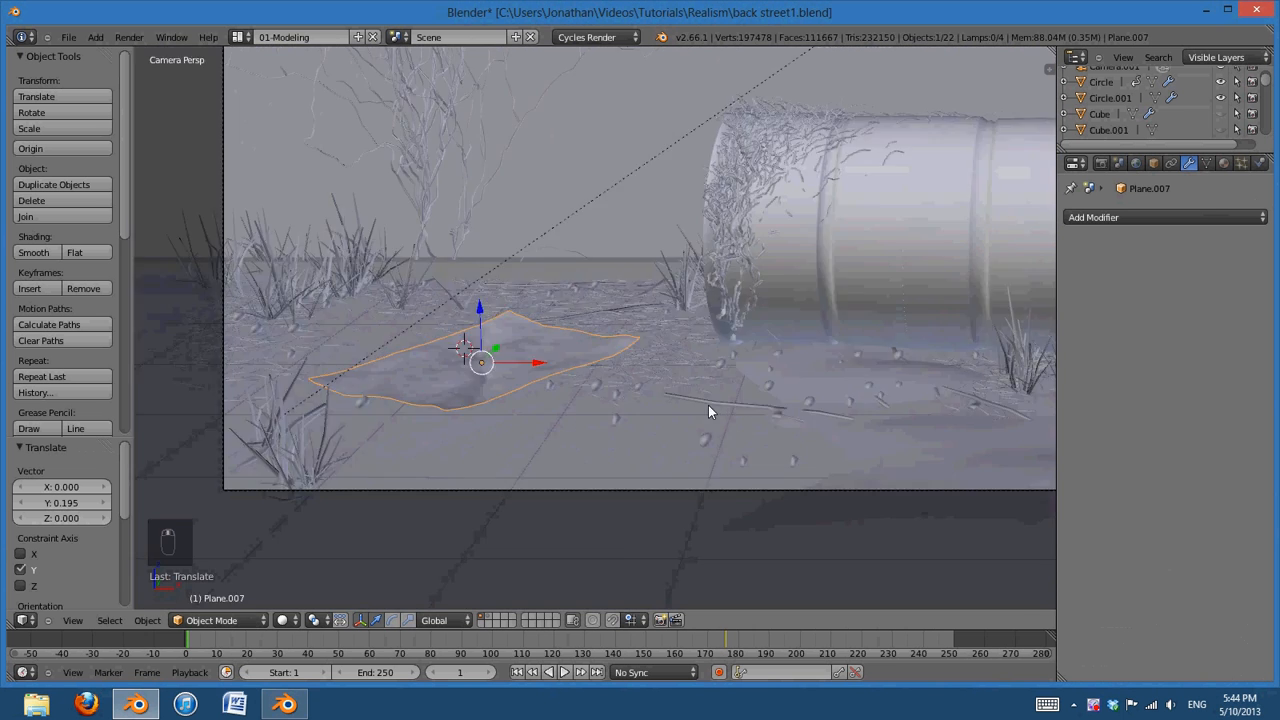
shift+middle_drag(755, 388, 558, 385)
shift+middle_drag(637, 361, 692, 428)
scroll(600, 444, up, 1)
shift+middle_drag(472, 440, 654, 376)
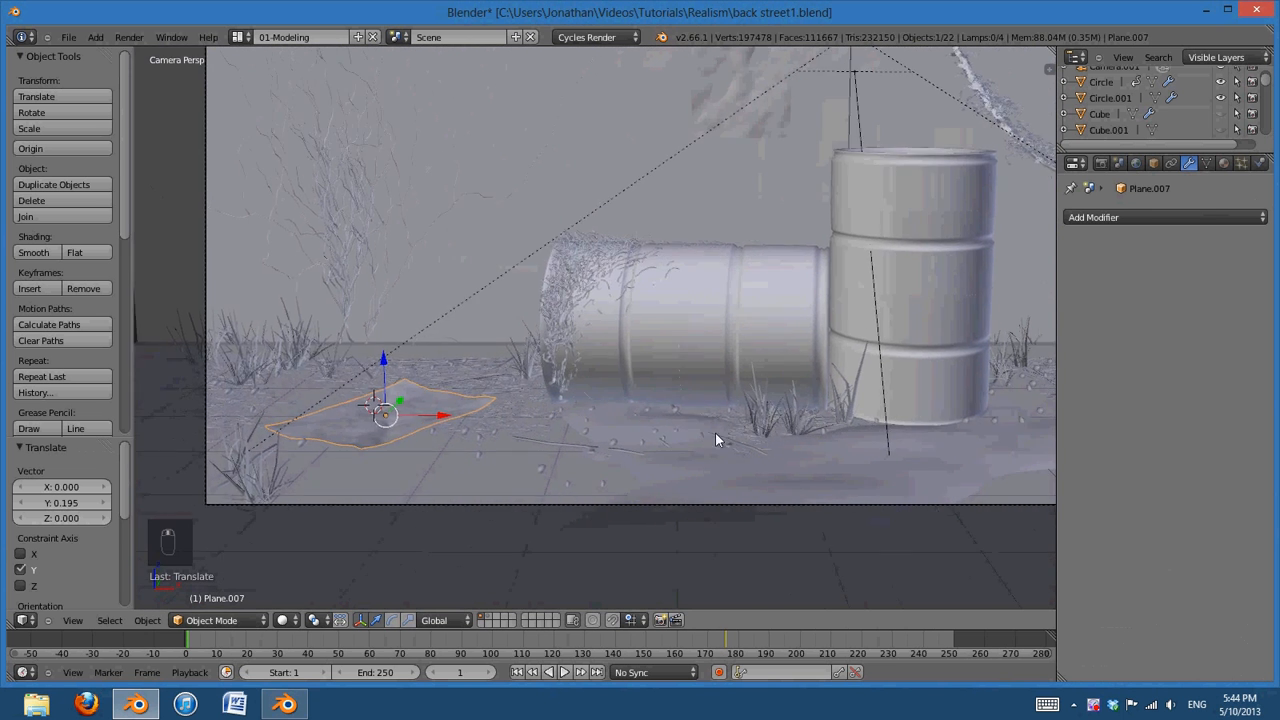
scroll(690, 385, up, 2)
key(s)
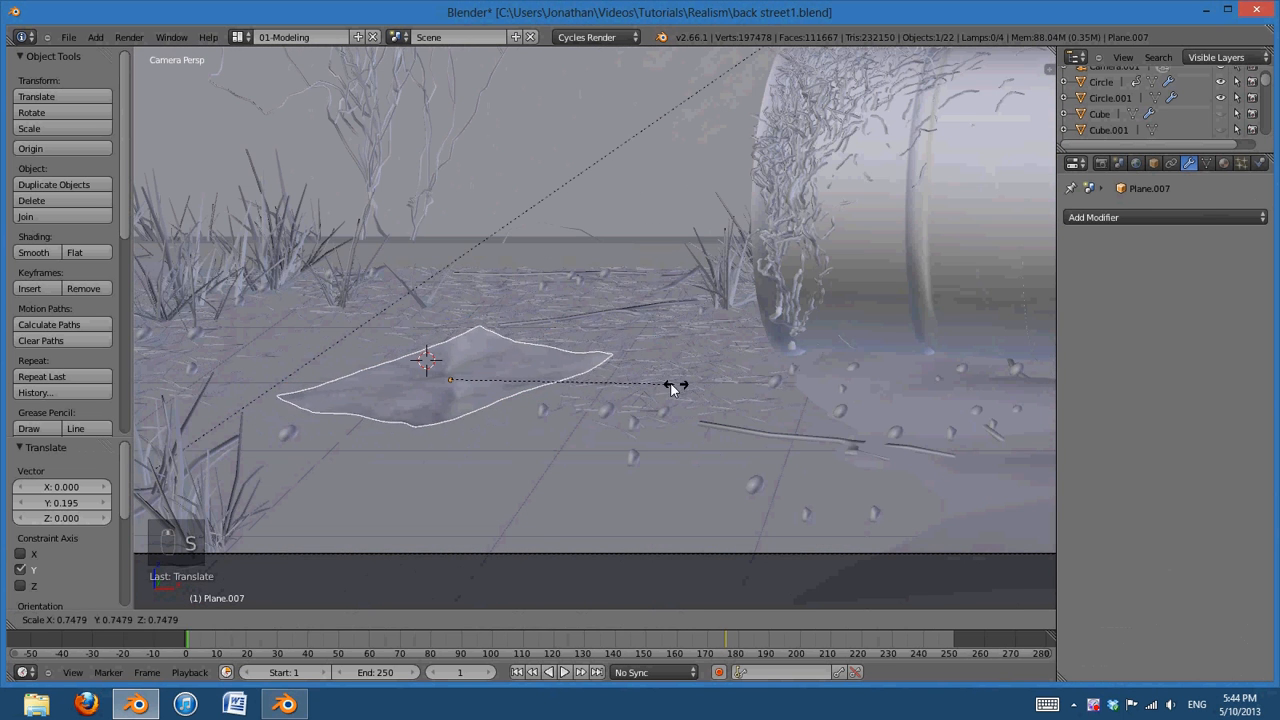
click(667, 383)
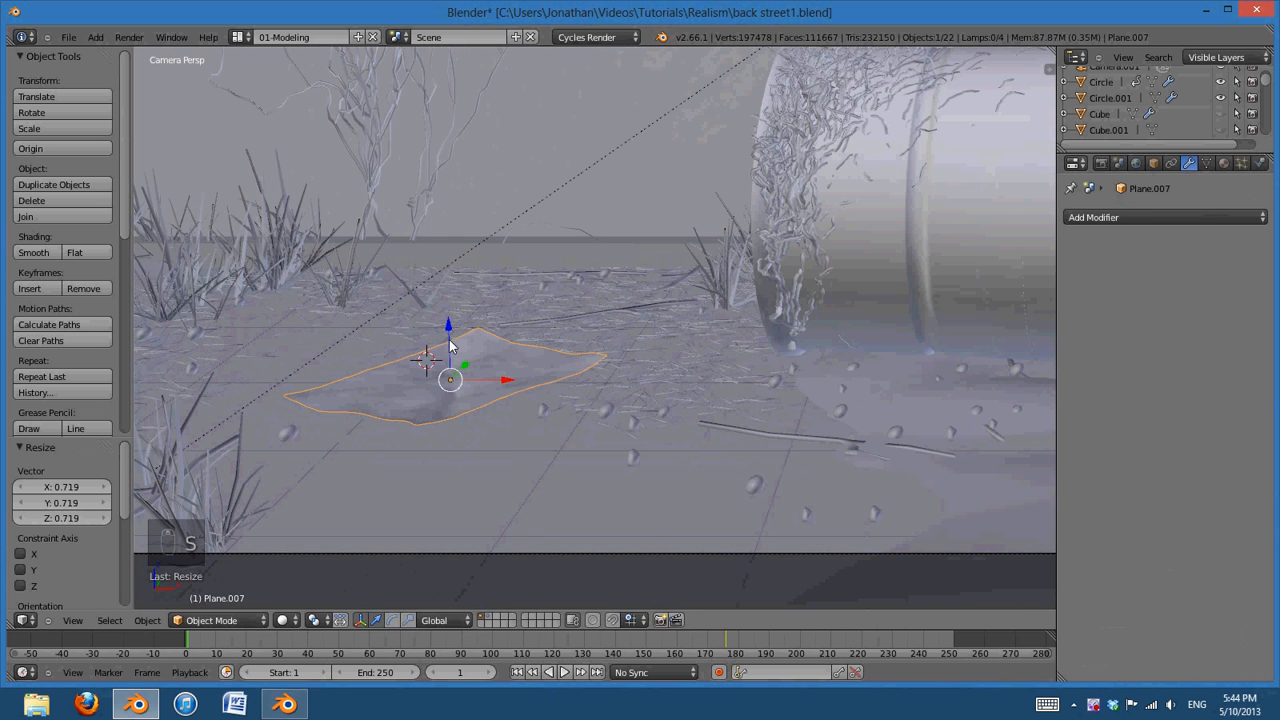
Raise the ground paper slightly and shift it about -0.223 along the X axis
drag(449, 346, 453, 337)
drag(512, 392, 455, 381)
scroll(808, 410, down, 2)
Select the crumpled paper on the wall and move it about -0.008 along the Y axis, outside camera view
shift+middle_drag(808, 404, 517, 586)
scroll(631, 443, up, 1)
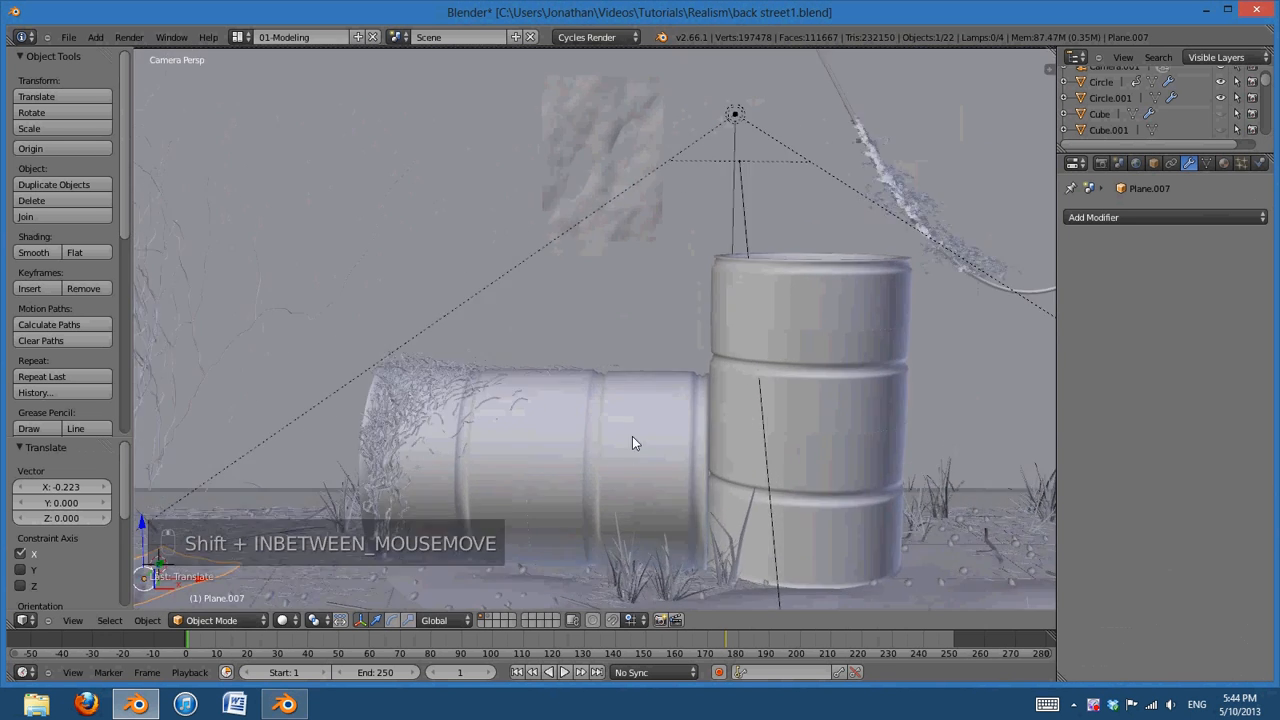
shift+middle_drag(671, 282, 656, 454)
scroll(656, 454, up, 2)
right_click(656, 455)
scroll(732, 458, down, 2)
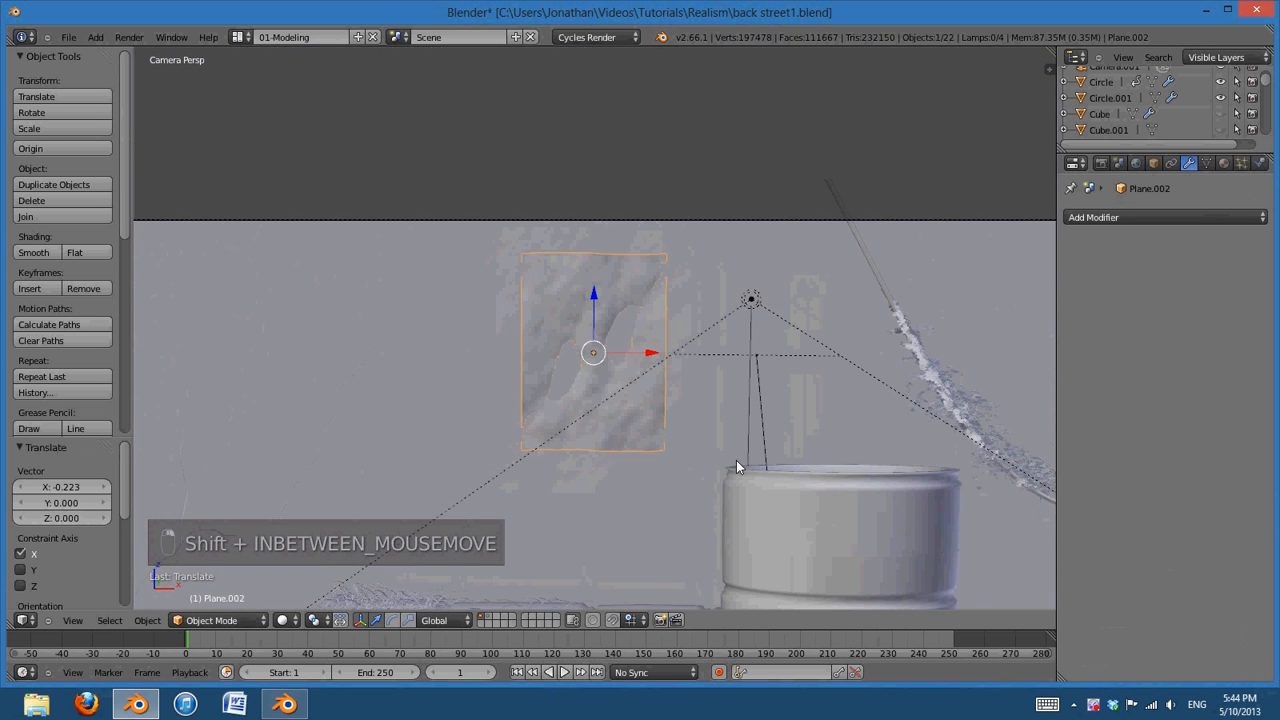
key(KP_0)
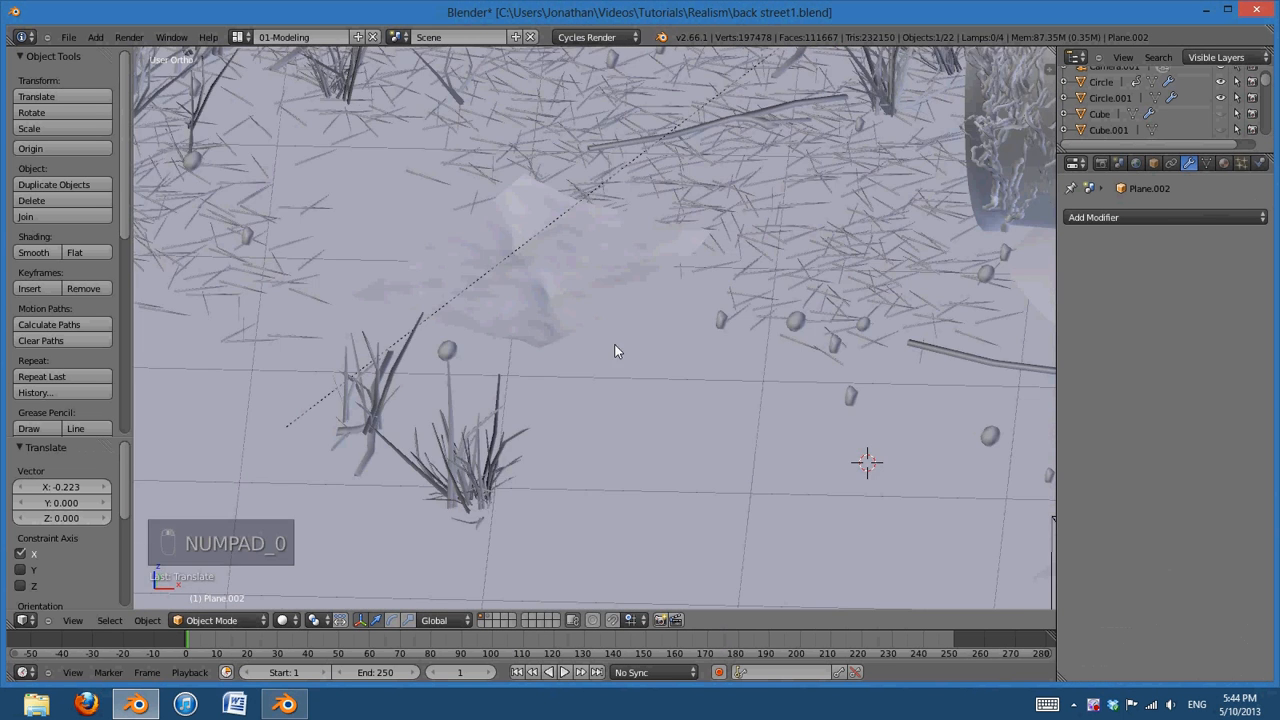
scroll(786, 234, down, 7)
shift+middle_drag(786, 234, 531, 574)
scroll(531, 574, up, 7)
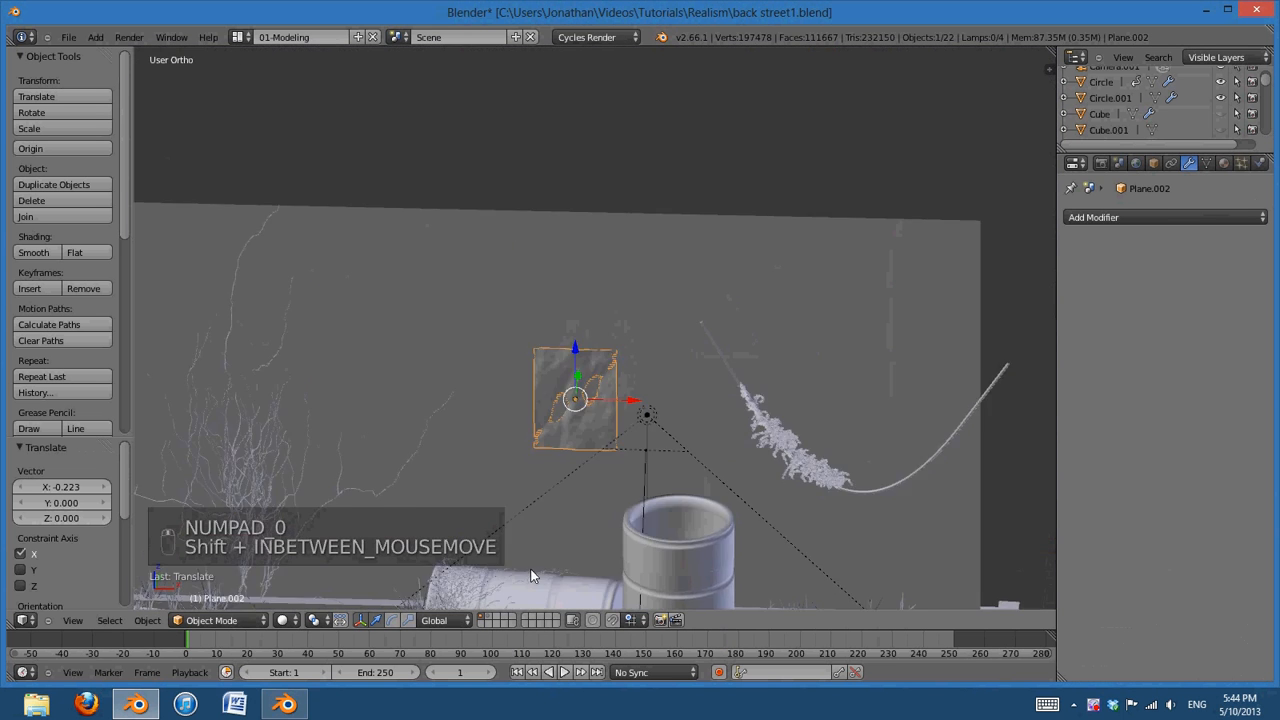
middle_drag(660, 460, 711, 363)
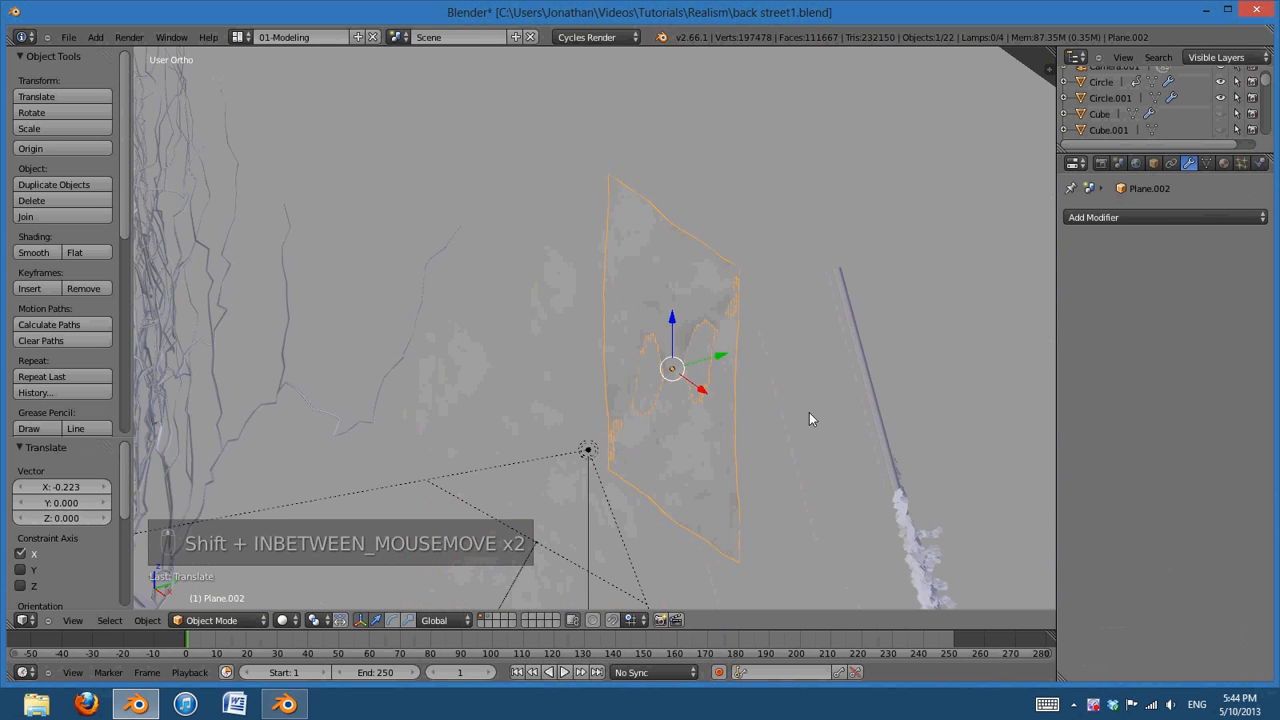
scroll(809, 412, up, 3)
shift+middle_drag(743, 410, 714, 336)
key(g)
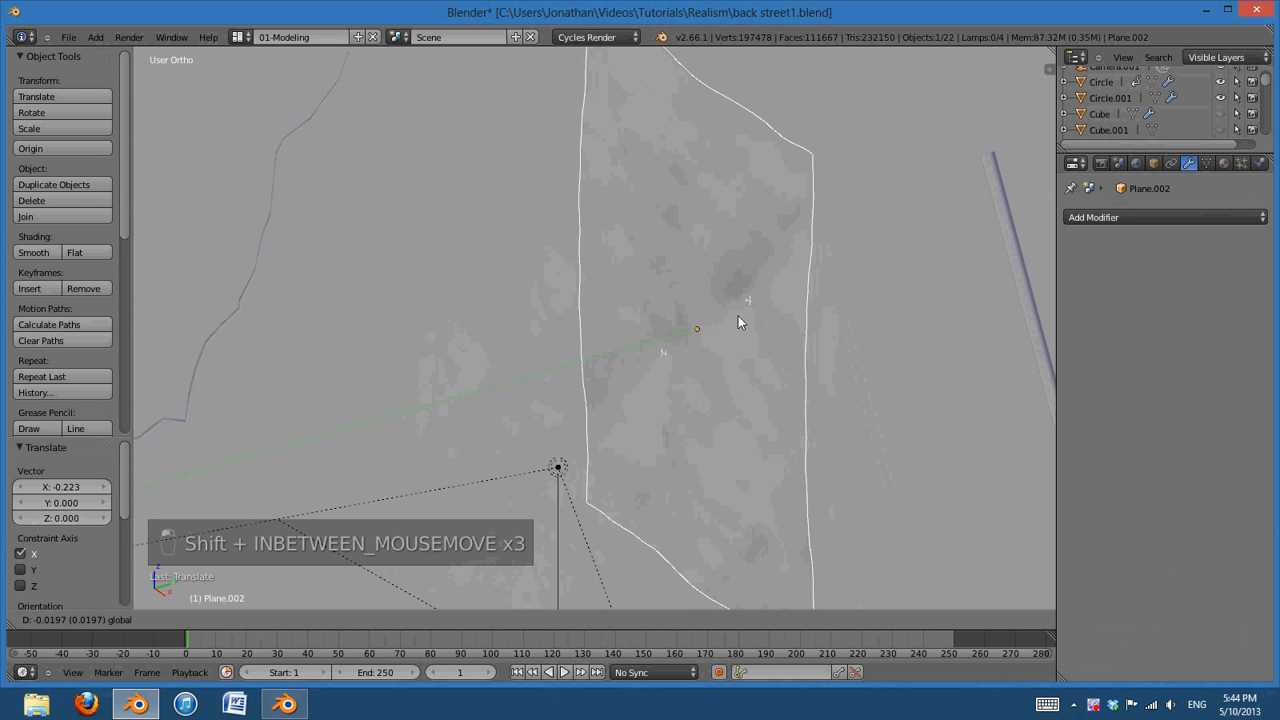
key(y)
click(745, 320)
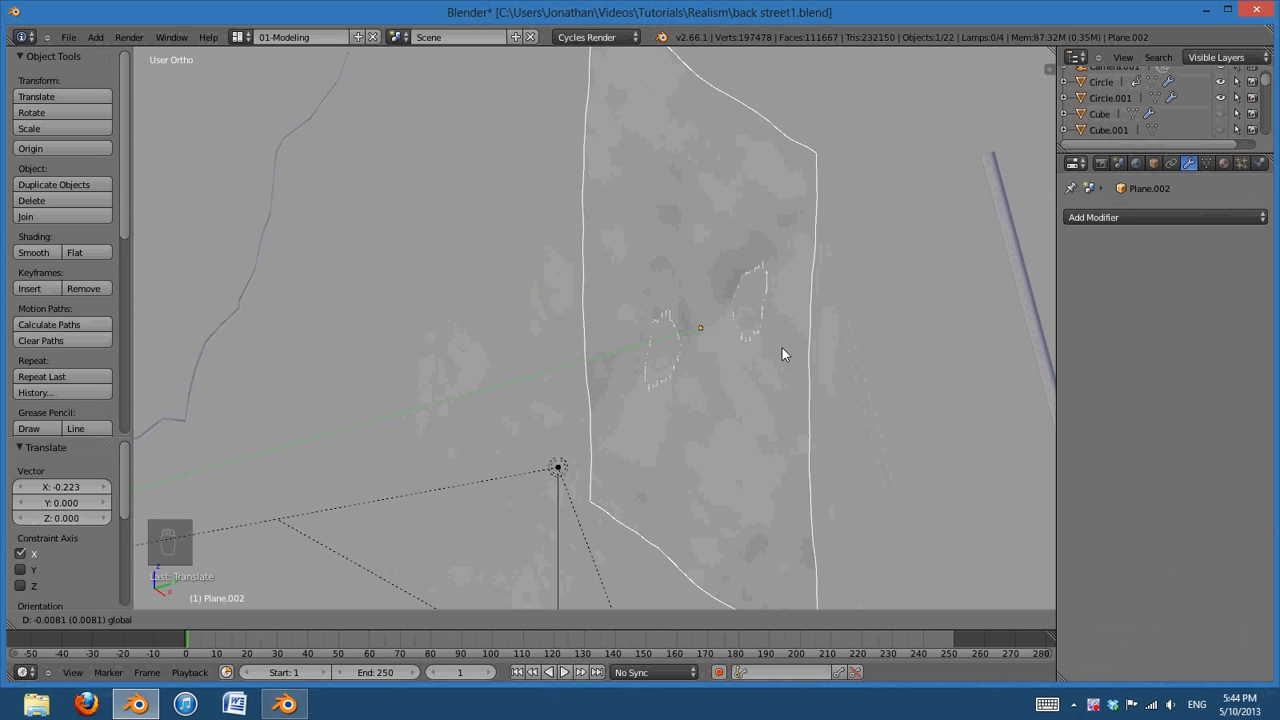
Move the wall paper about 0.009 along the Y axis
mouse_move(783, 351)
middle_down()
mouse_move(766, 391)
mouse_move(816, 377)
mouse_move(780, 350)
middle_up()
key(g)
key(y)
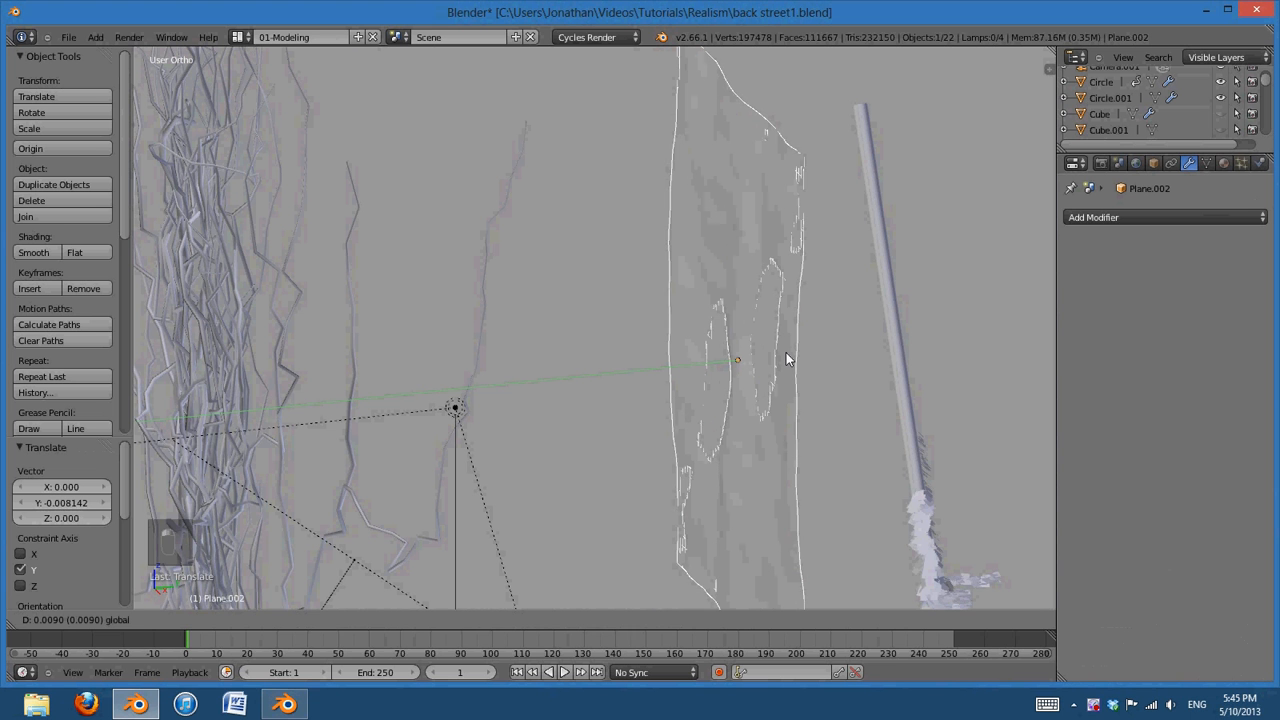
click(862, 374)
Flatten the wall paper by scaling it to about 0.61 along the Y axis
middle_drag(908, 381, 890, 388)
key(s)
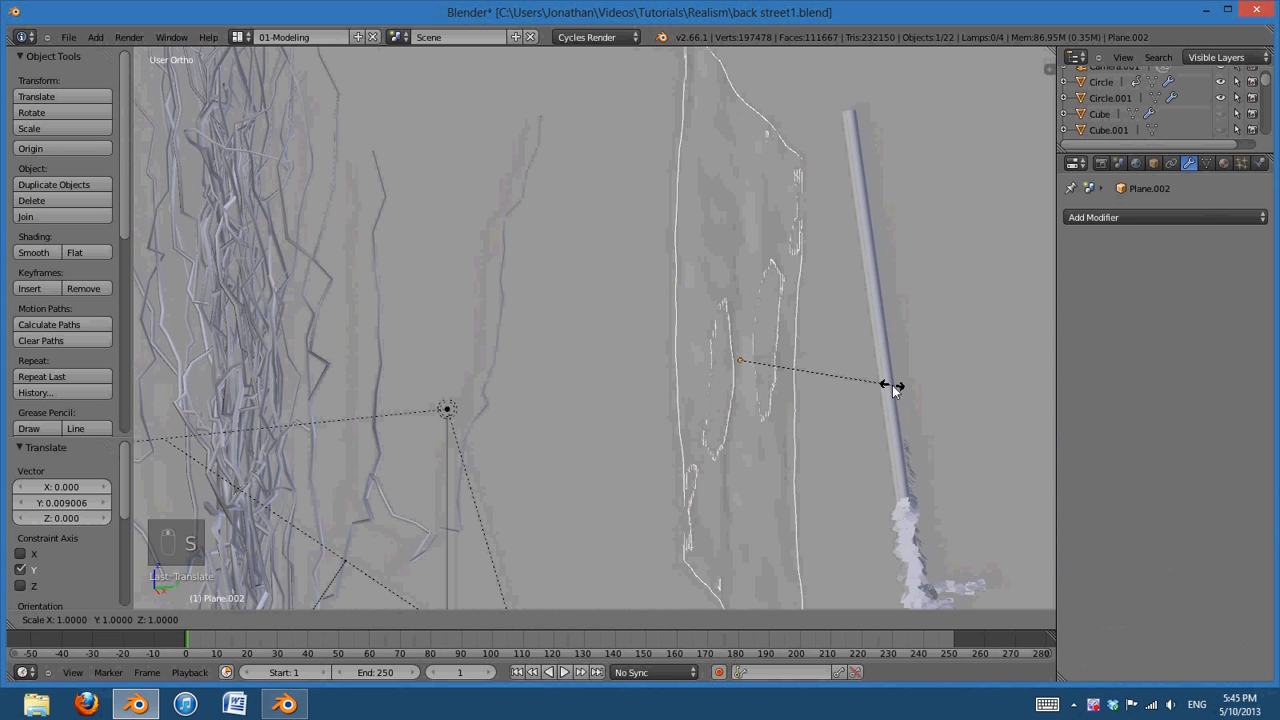
click(803, 374)
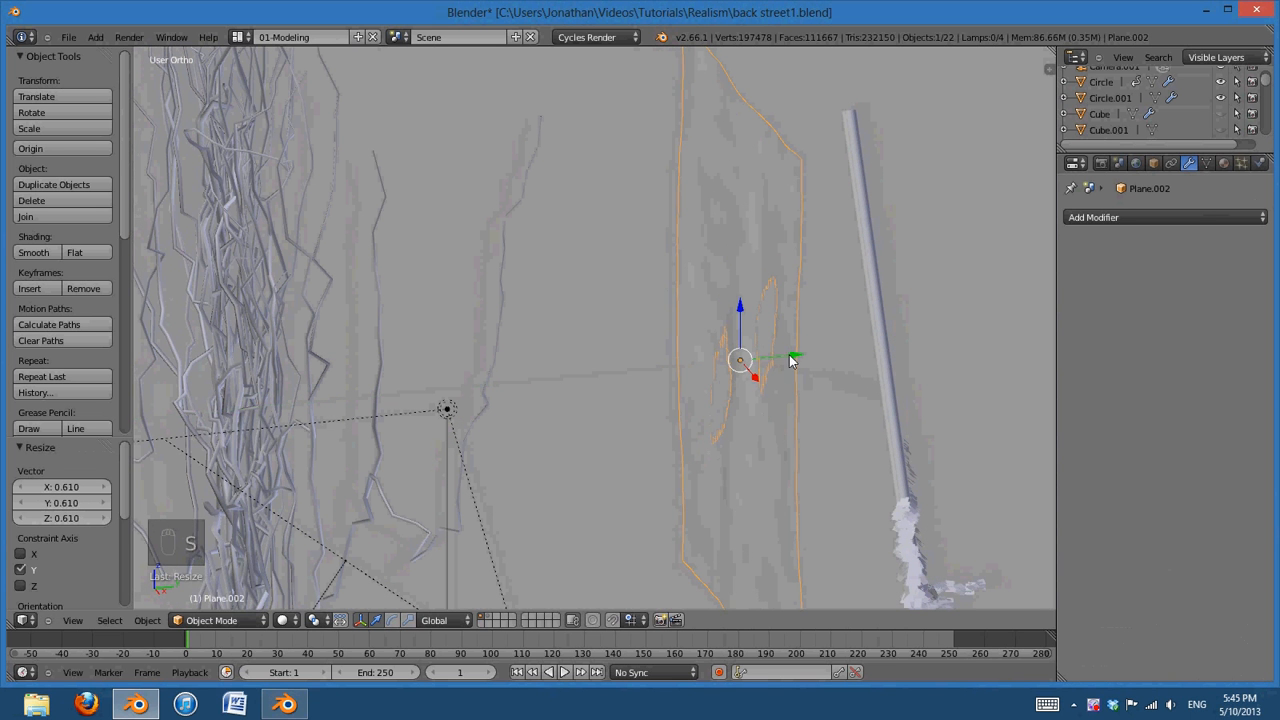
Shift the flattened wall paper slightly in the negative Y direction, reducing its overlap with the wall
middle_drag(760, 372, 914, 382)
middle_drag(600, 380, 471, 390)
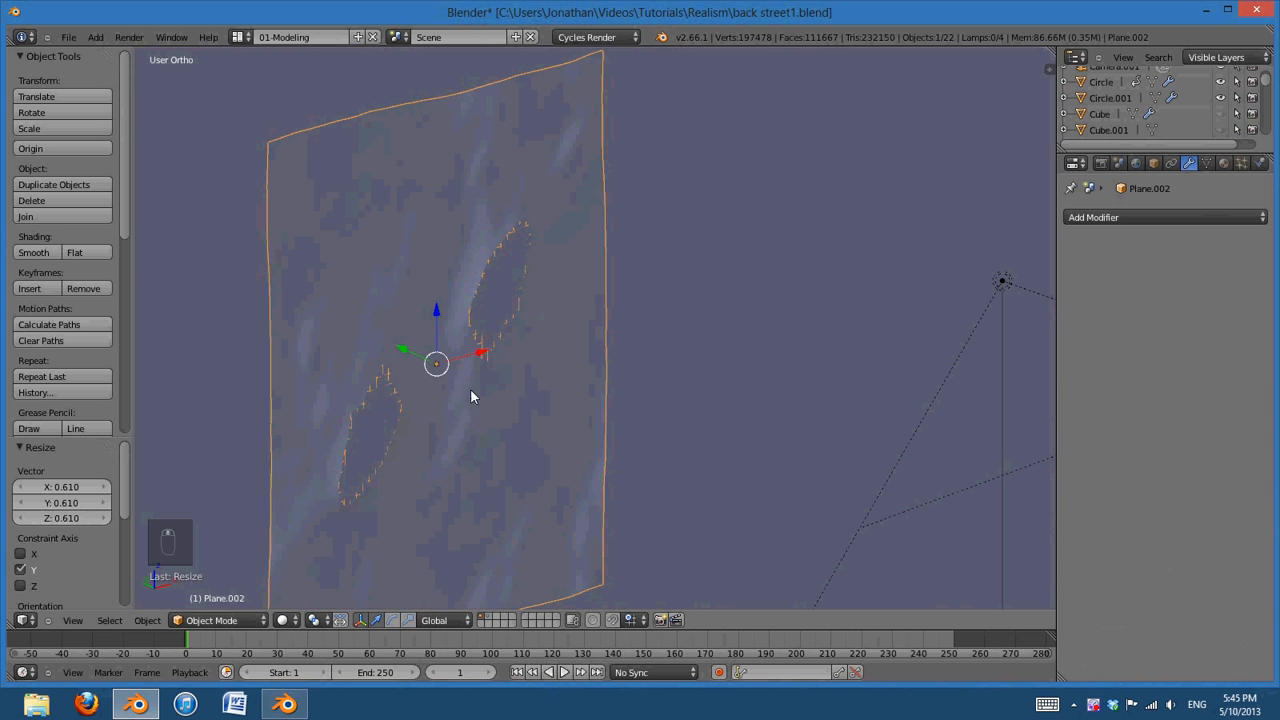
key(g)
key(y)
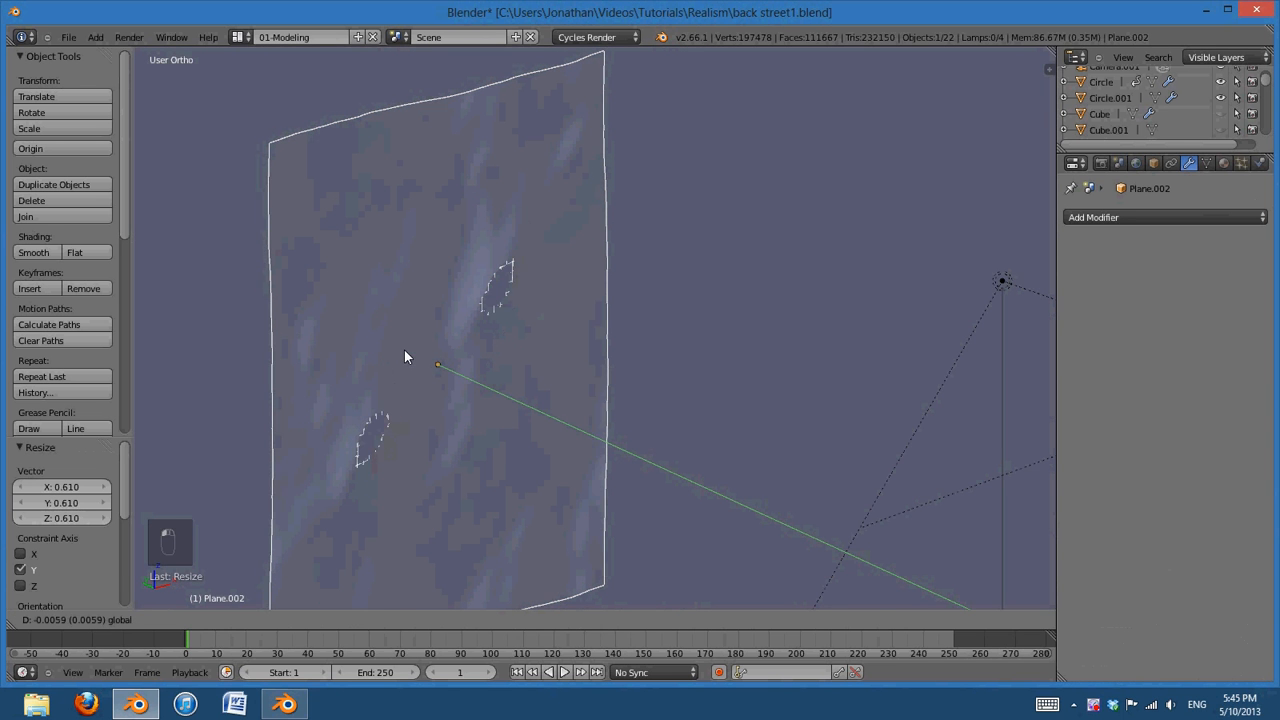
click(404, 350)
Examine the wall paper's mesh in Edit Mode and return to Object Mode
scroll(729, 450, down, 3)
middle_drag(729, 457, 680, 361)
key(Tab)
middle_drag(580, 374, 613, 369)
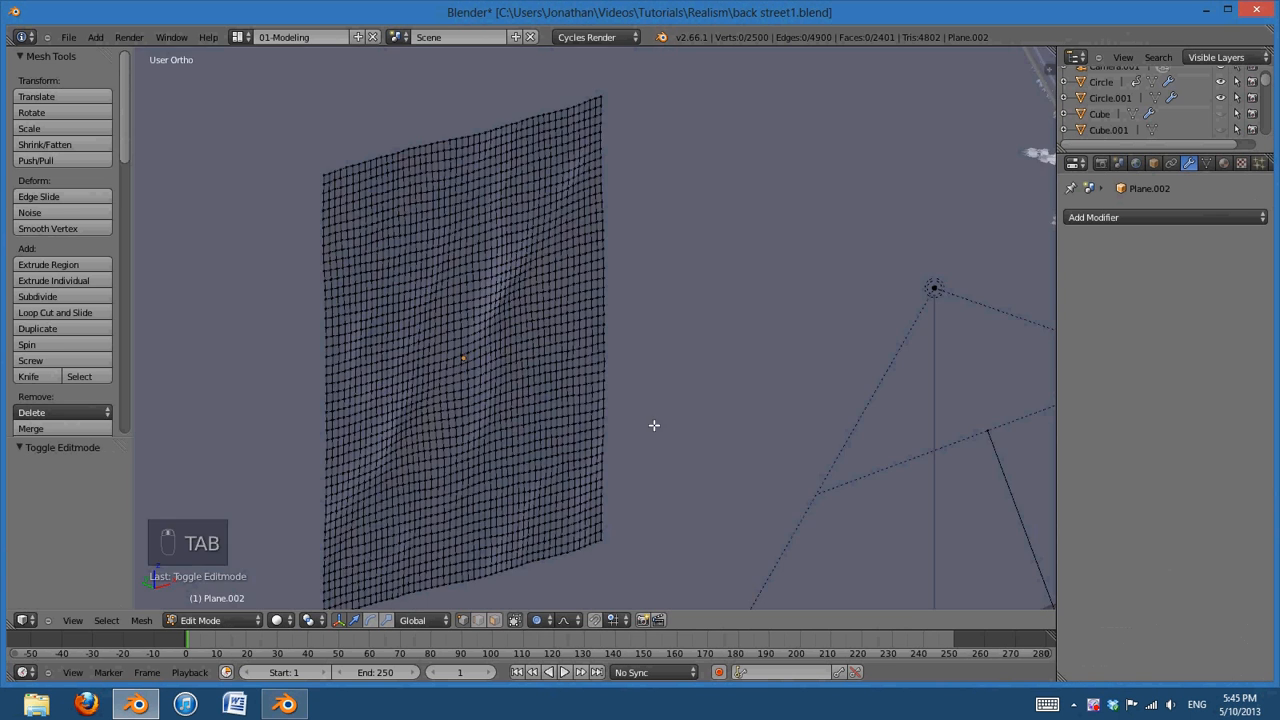
middle_drag(654, 425, 681, 318)
key(Tab)
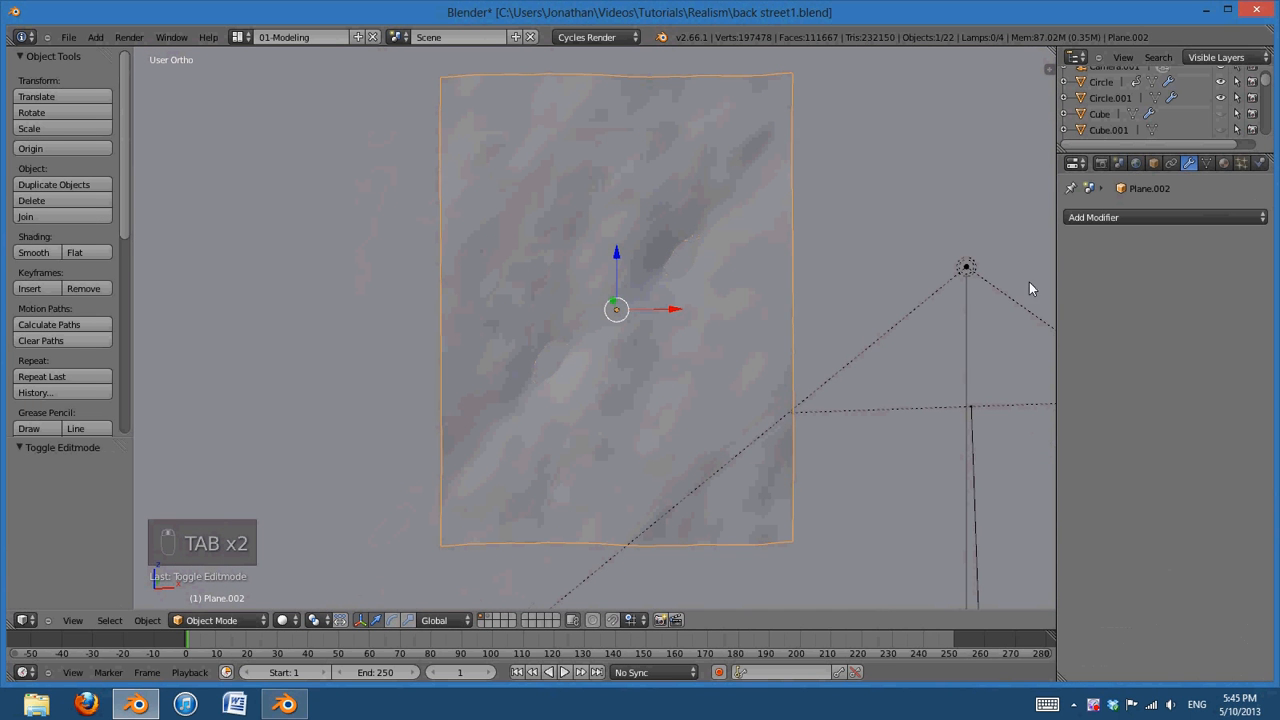
Add a Displace modifier to the wall paper and give it a new texture named "paper displace"
click(1153, 218)
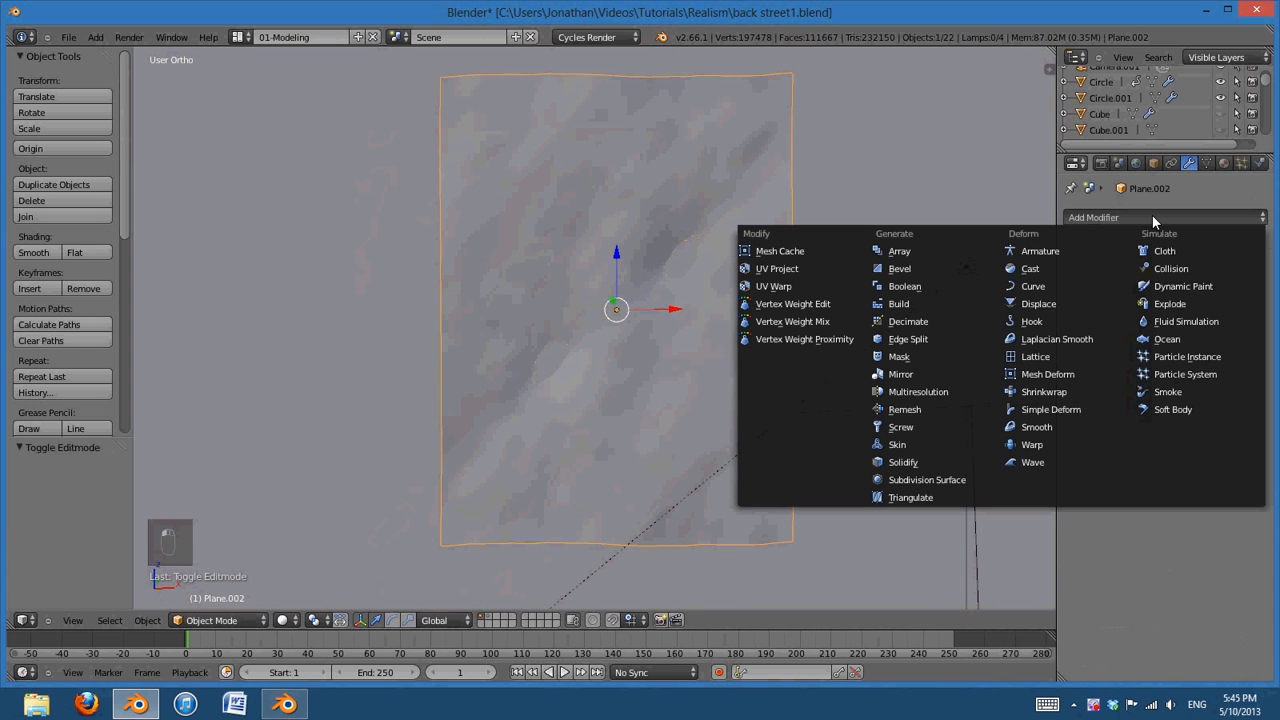
click(1036, 304)
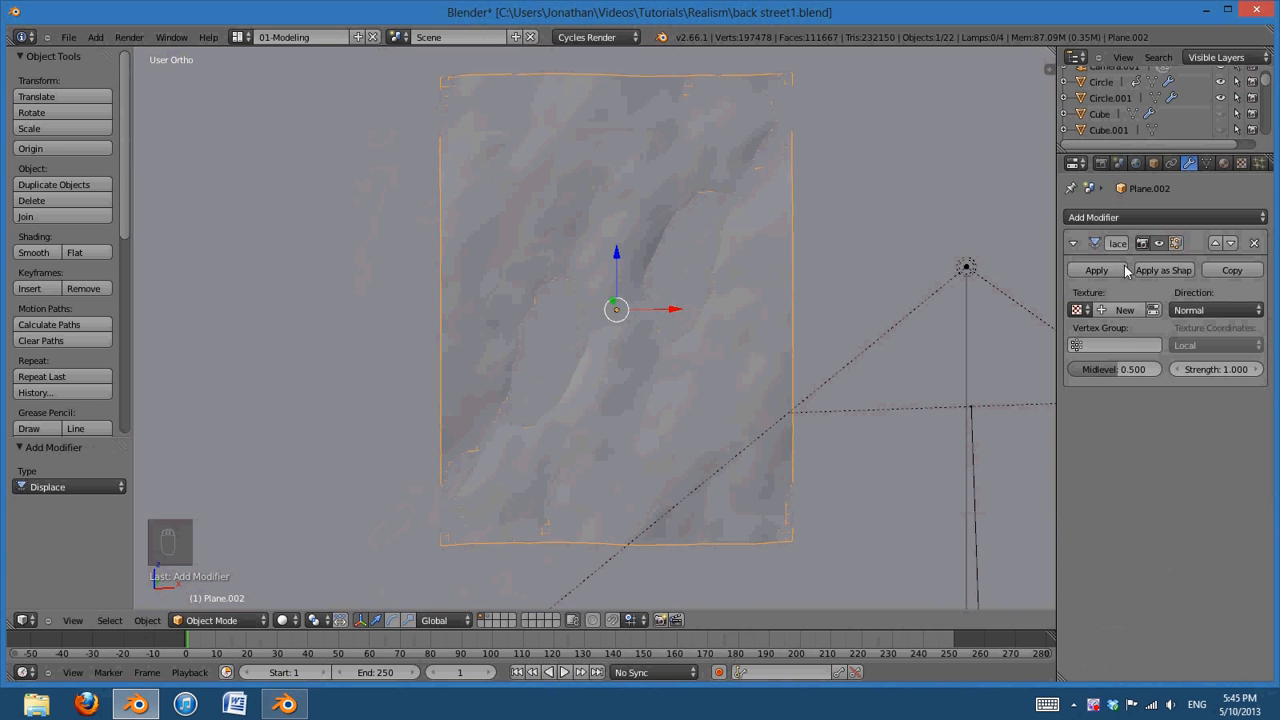
click(1076, 310)
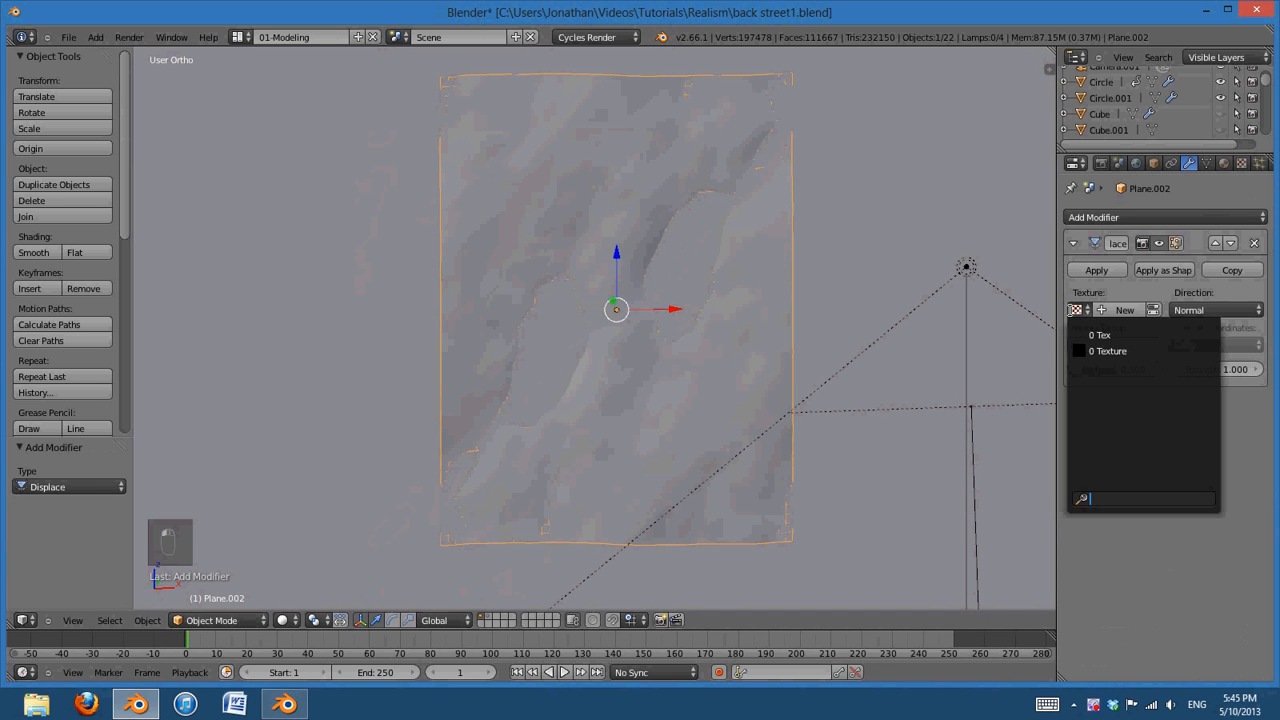
click(1245, 166)
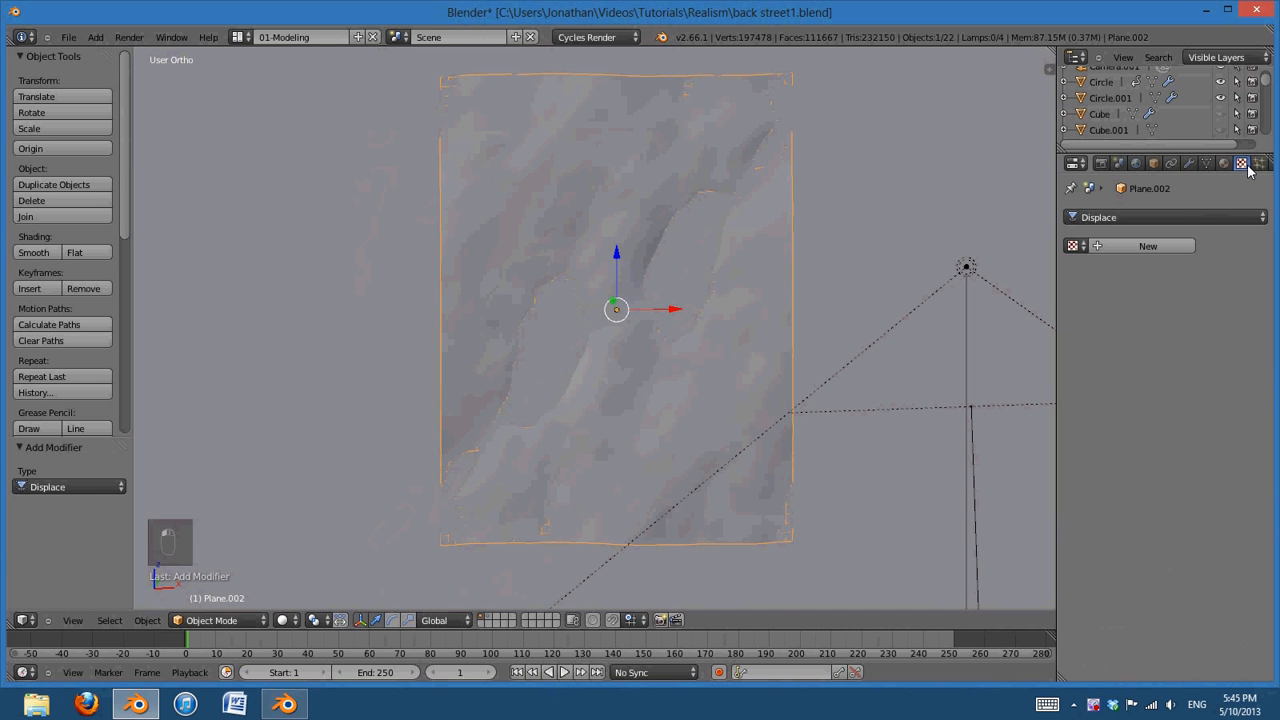
click(1128, 245)
click(1112, 245)
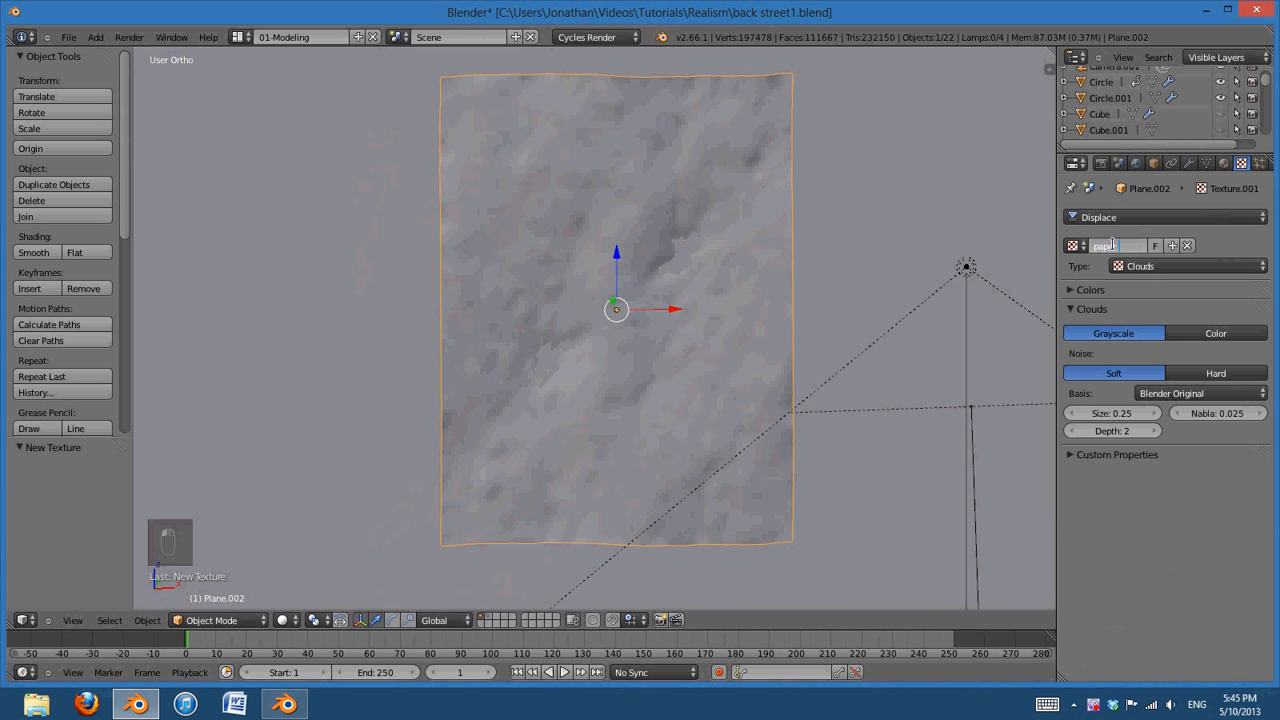
key(Return)
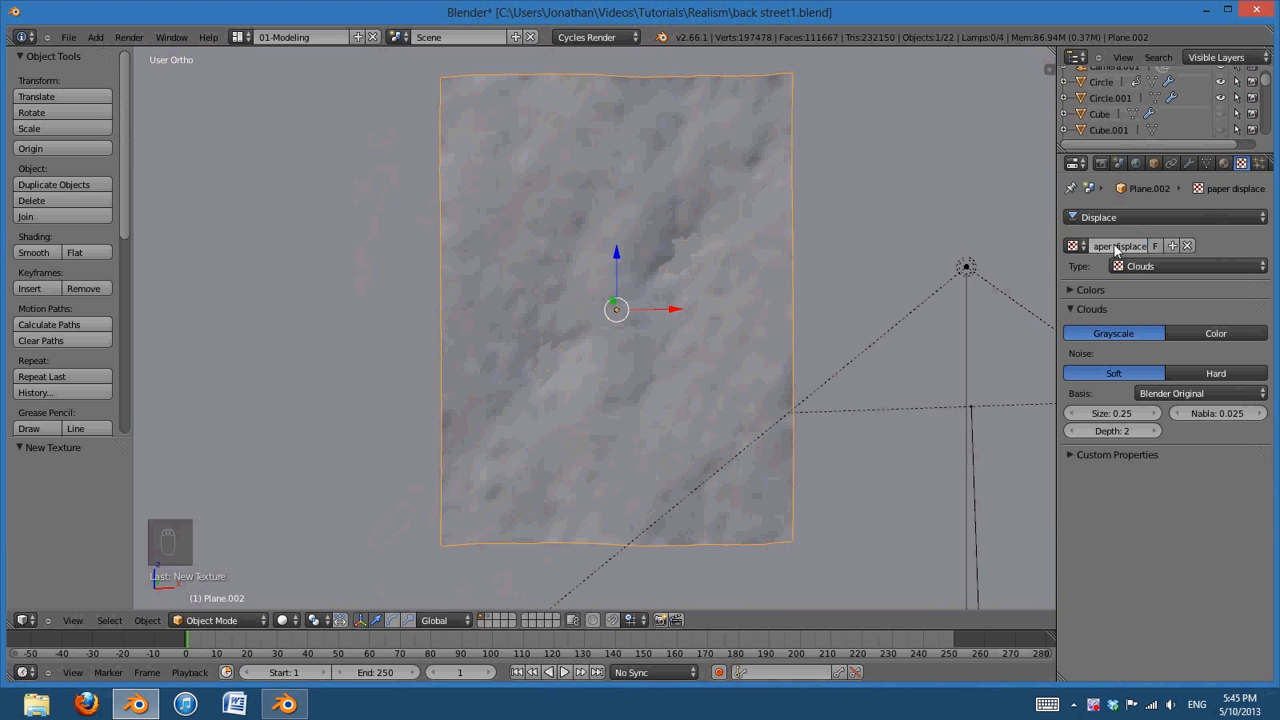
Set the Clouds texture's size to 0.0001 and its depth to 3
middle_drag(798, 296, 751, 323)
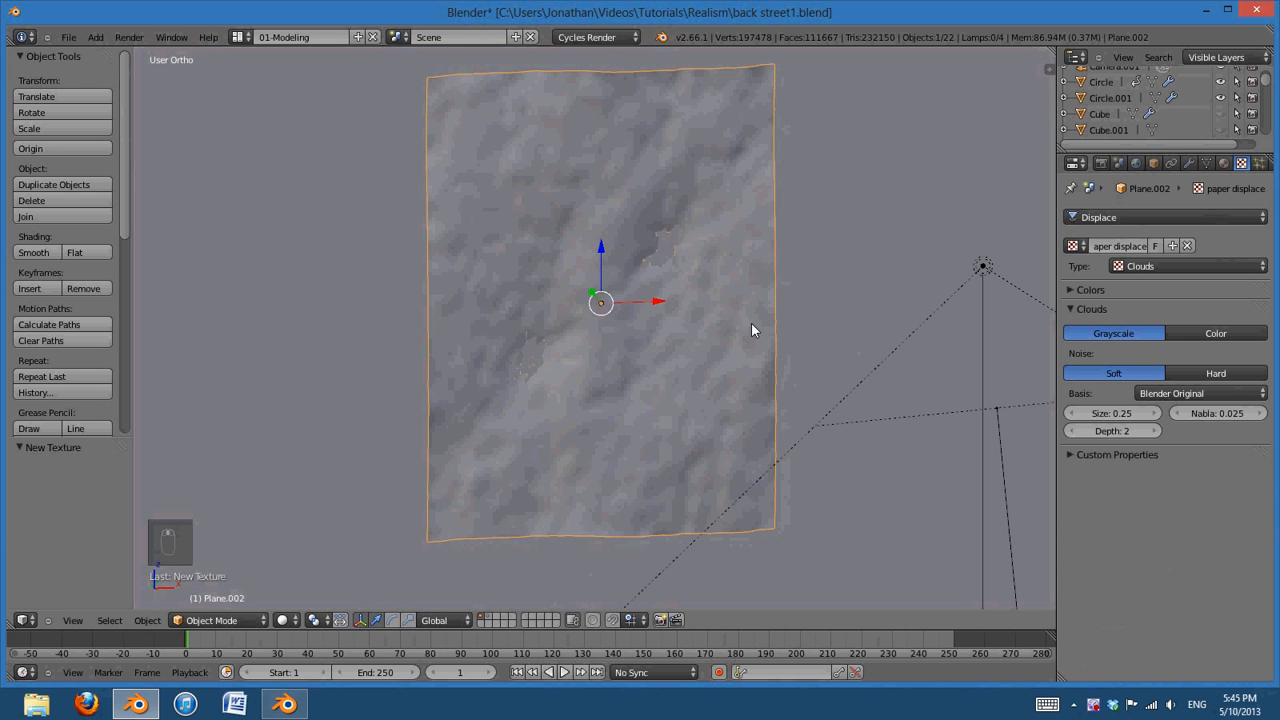
click(1075, 414)
click(1075, 414)
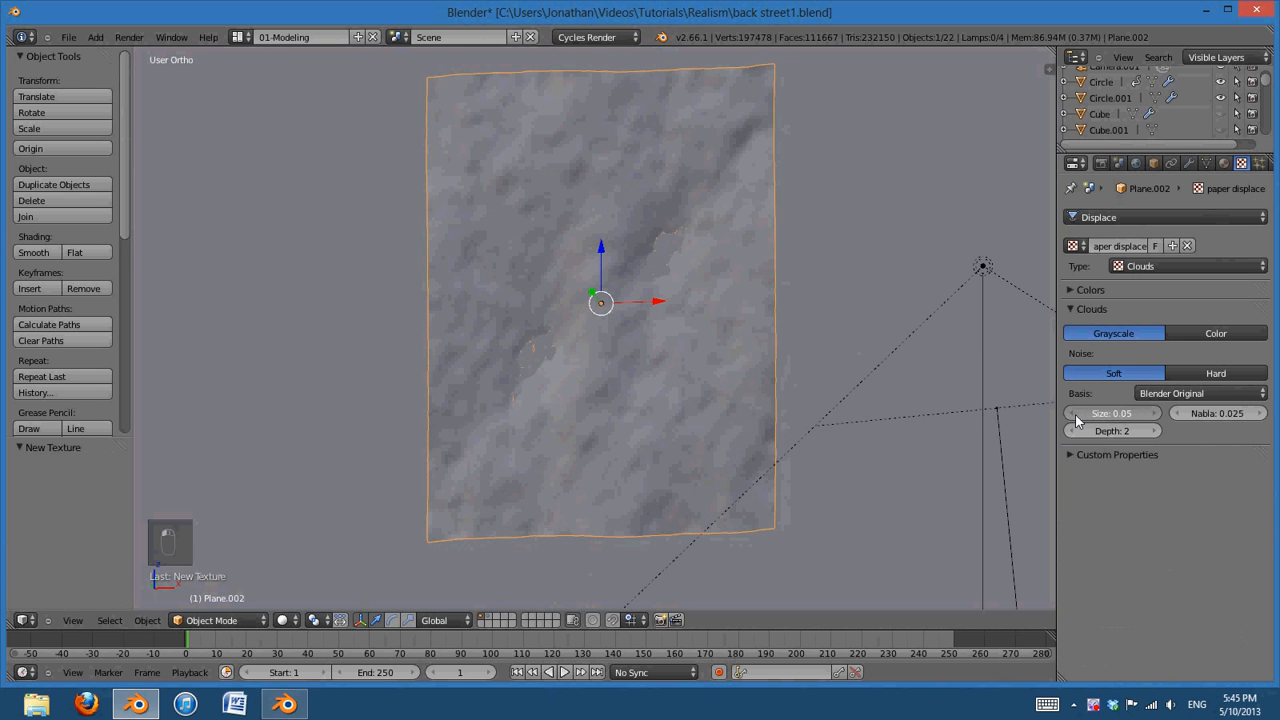
click(1075, 414)
middle_drag(676, 370, 617, 377)
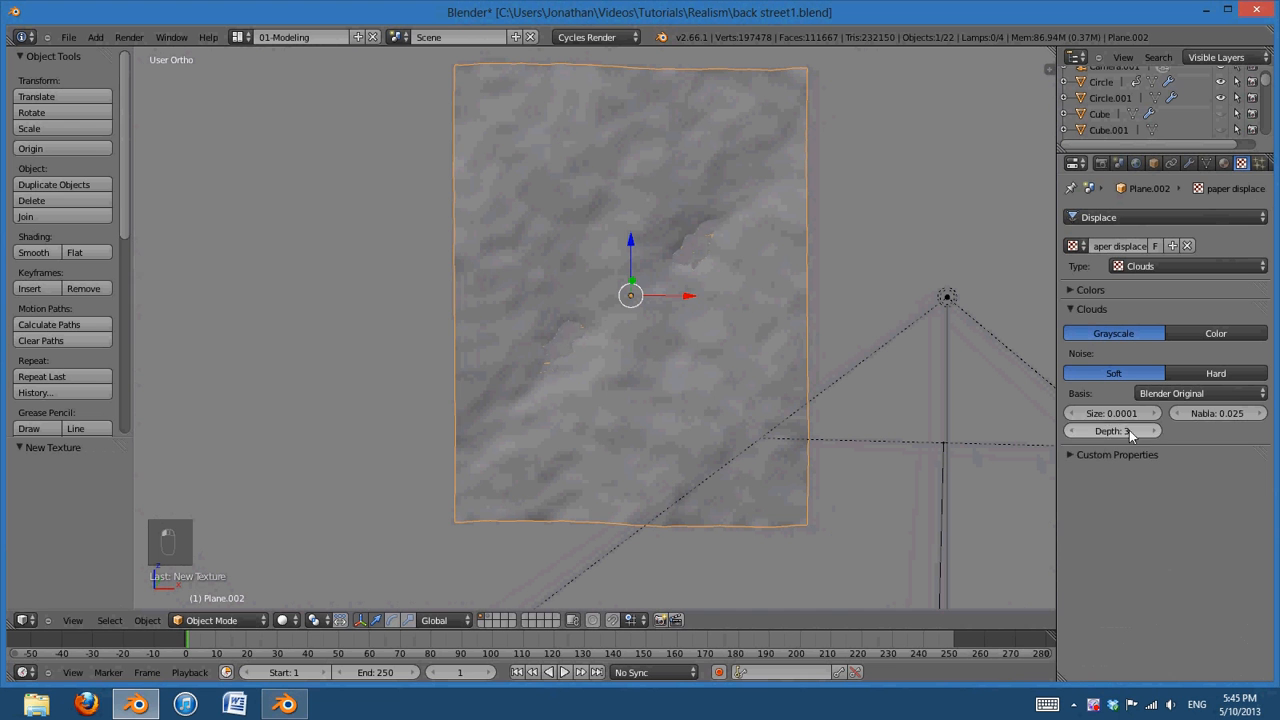
Try Hard noise and Color on the Clouds texture, and restore Soft and Grayscale
click(1201, 373)
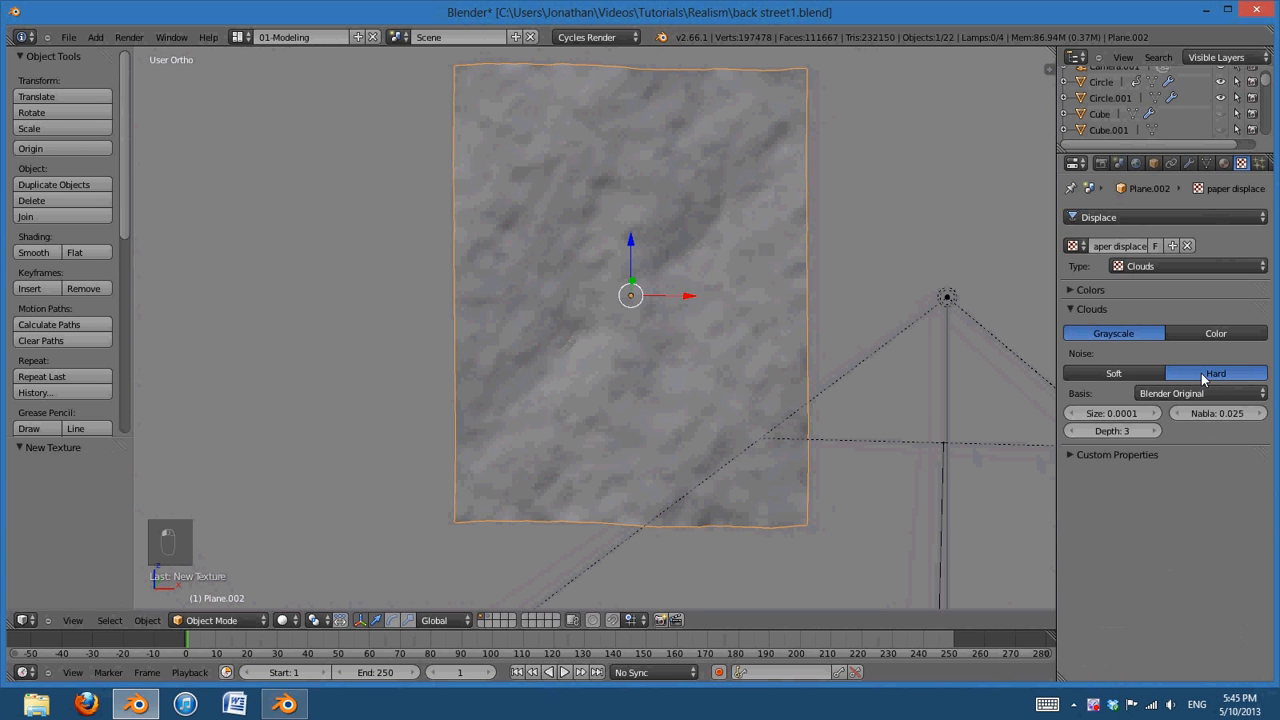
click(1207, 332)
click(1141, 372)
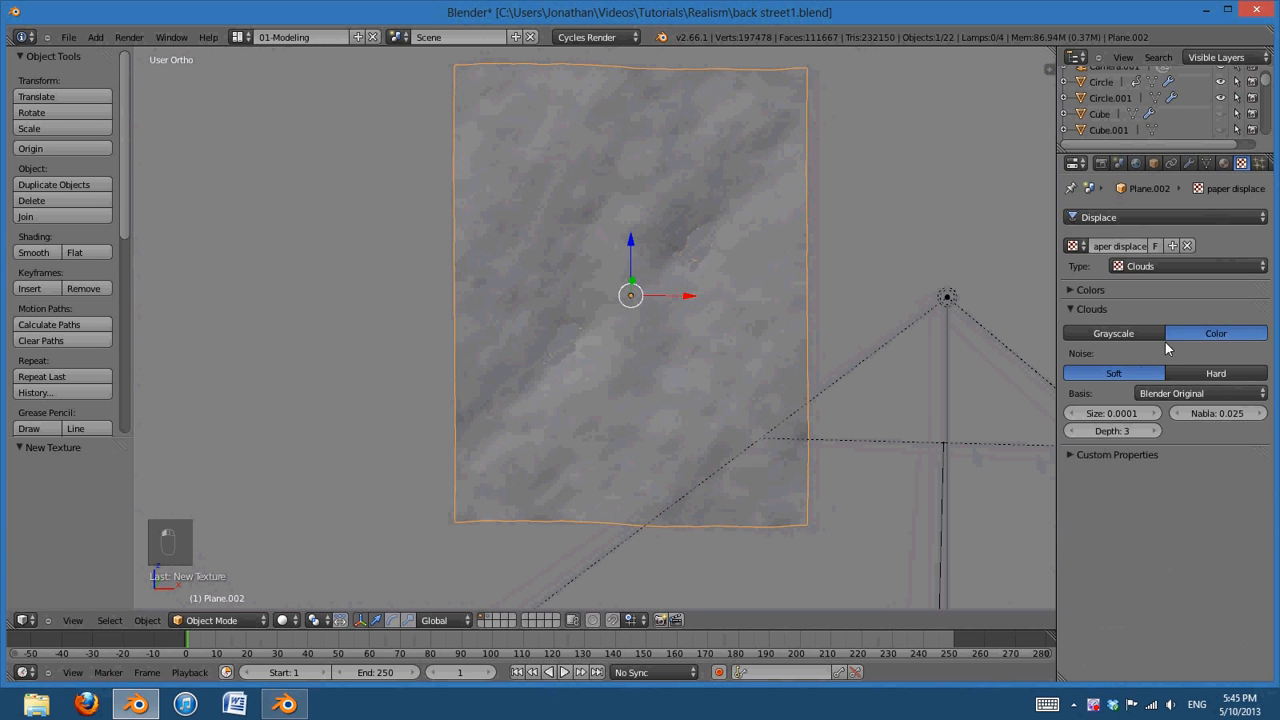
click(1160, 334)
Try Original Perlin as the Clouds texture's noise basis, and set it to Improved Perlin
click(1179, 393)
click(1178, 358)
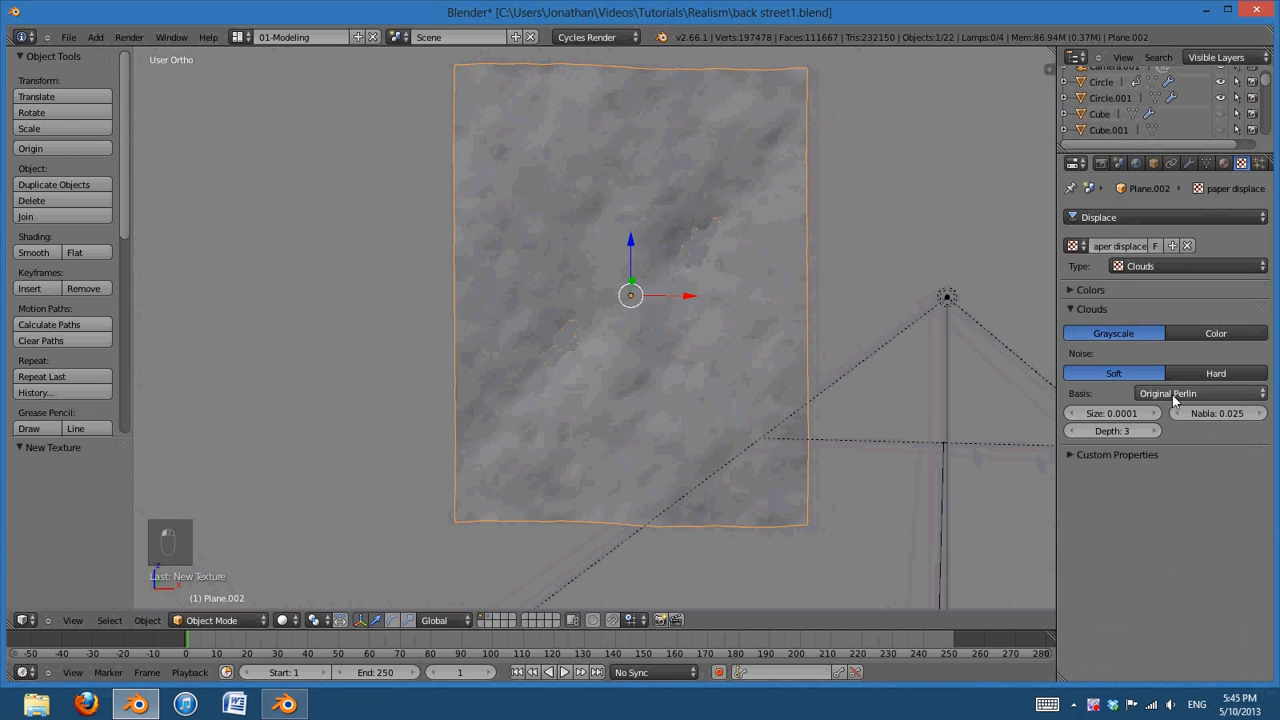
click(1172, 393)
click(1190, 344)
scroll(757, 425, down, 5)
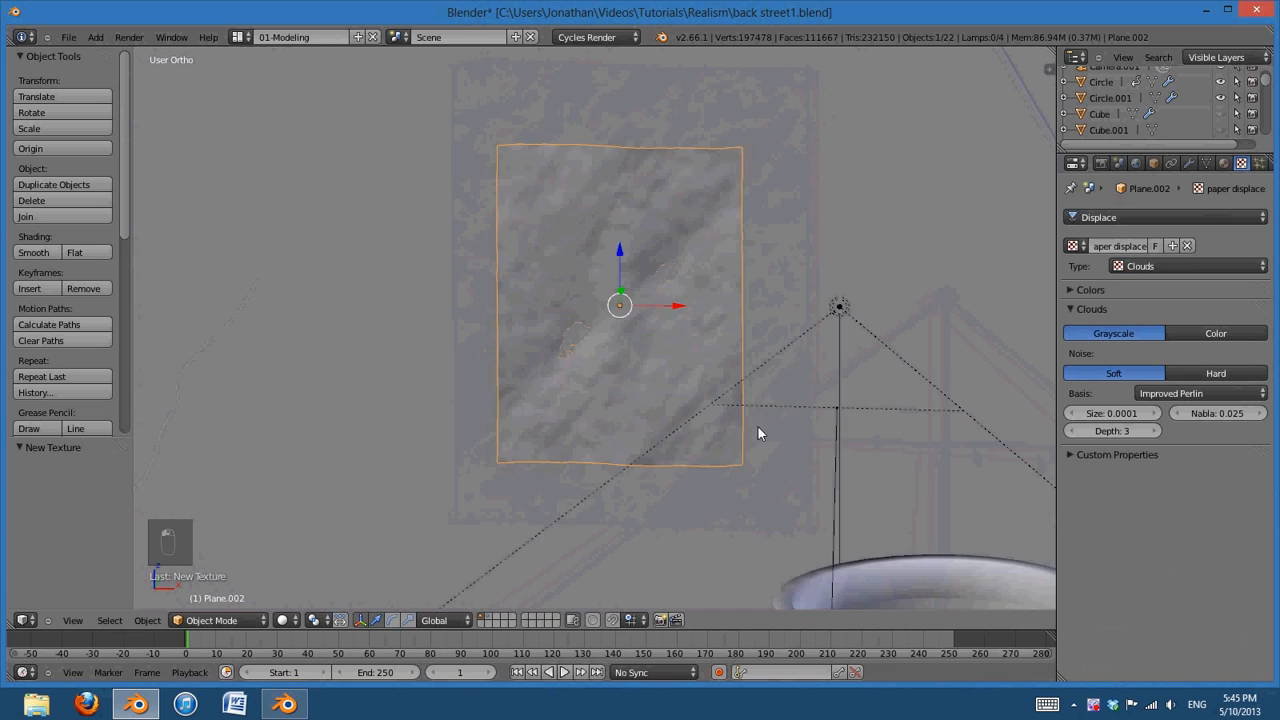
Add a Displace modifier to the paper lying on the ground and assign it the existing "paper displace" texture
middle_drag(546, 500, 780, 297)
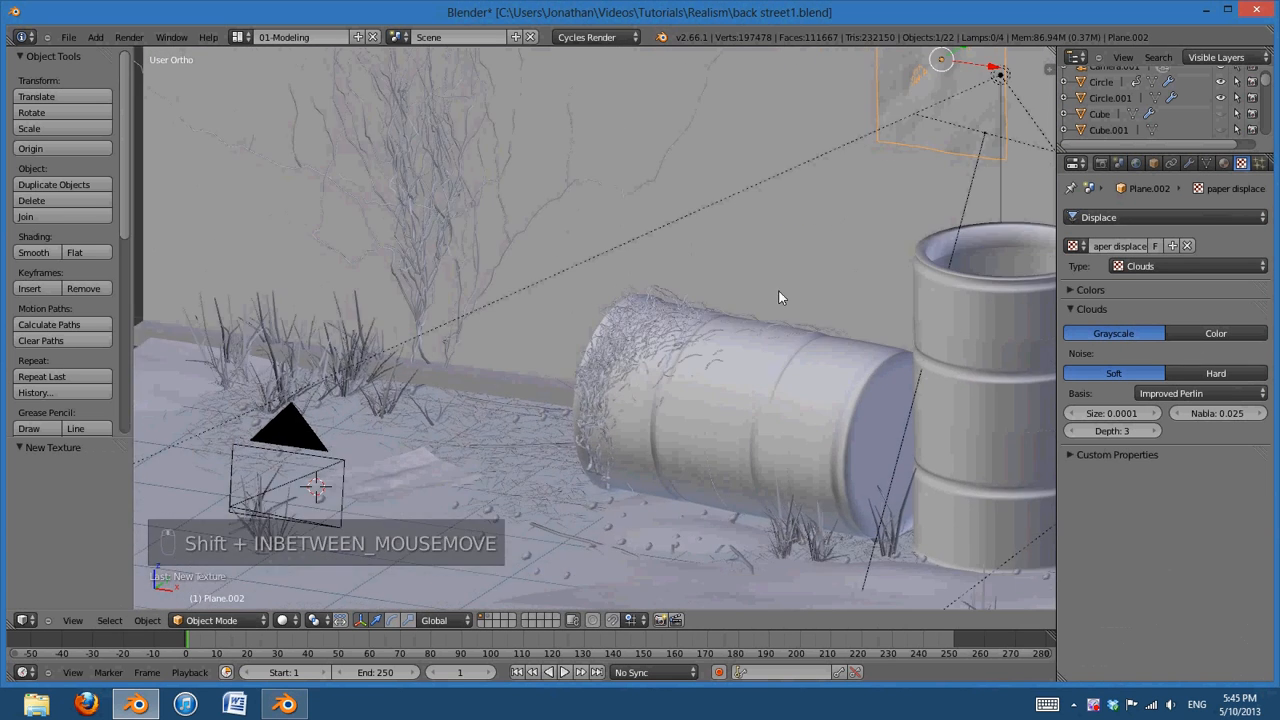
scroll(524, 472, down, 2)
shift+middle_drag(524, 472, 655, 385)
scroll(675, 365, up, 5)
right_click(609, 384)
mouse_move(650, 463)
middle_down()
mouse_move(628, 443)
mouse_move(652, 446)
middle_up()
click(1189, 162)
click(1156, 217)
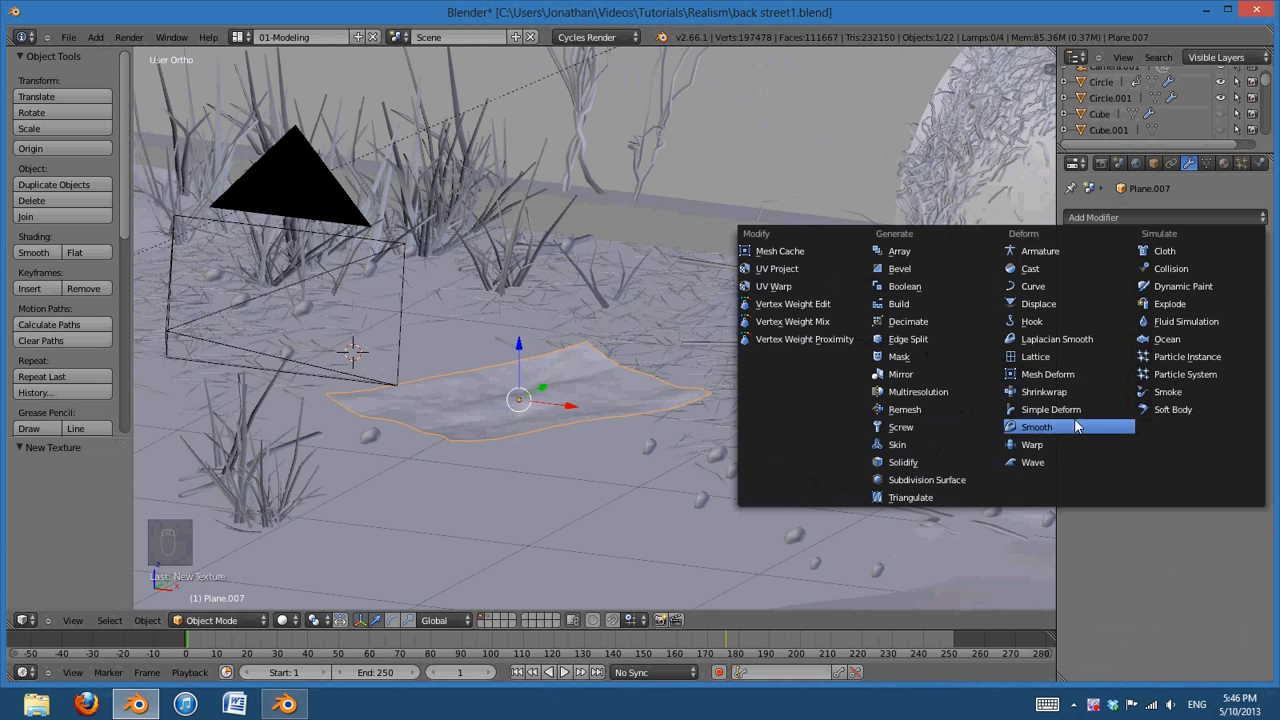
click(1087, 305)
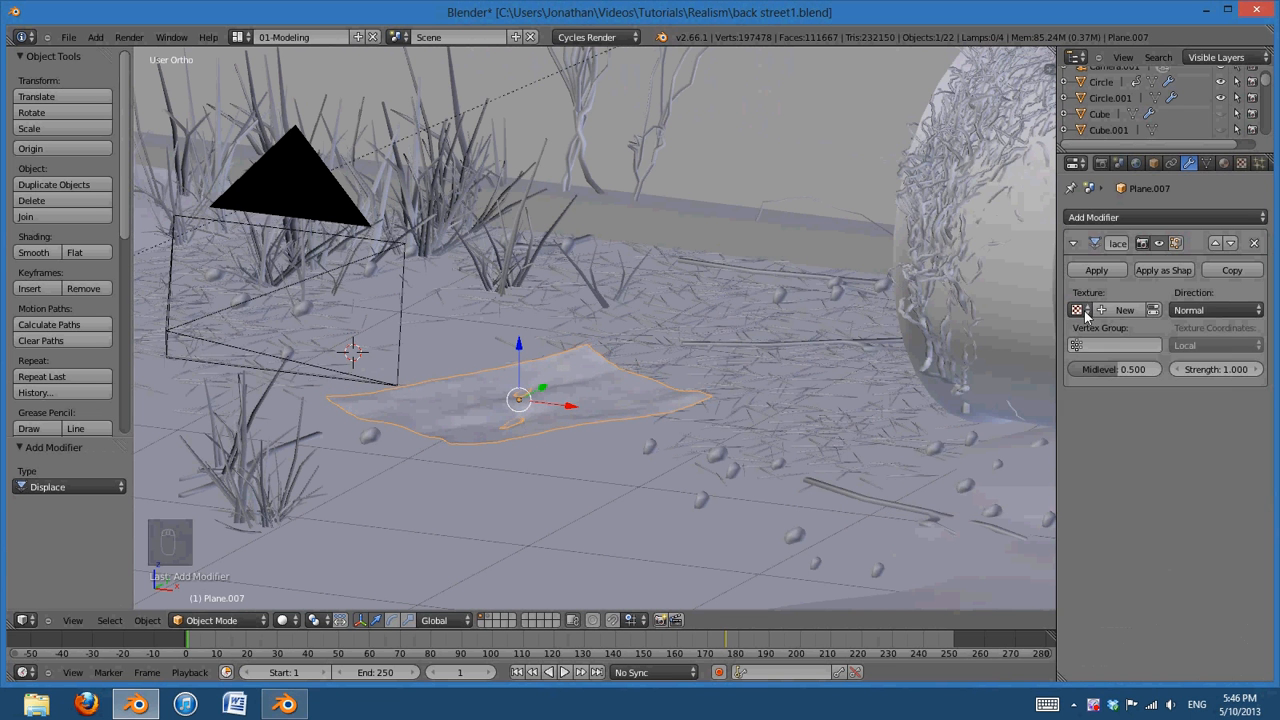
click(1079, 310)
click(1122, 335)
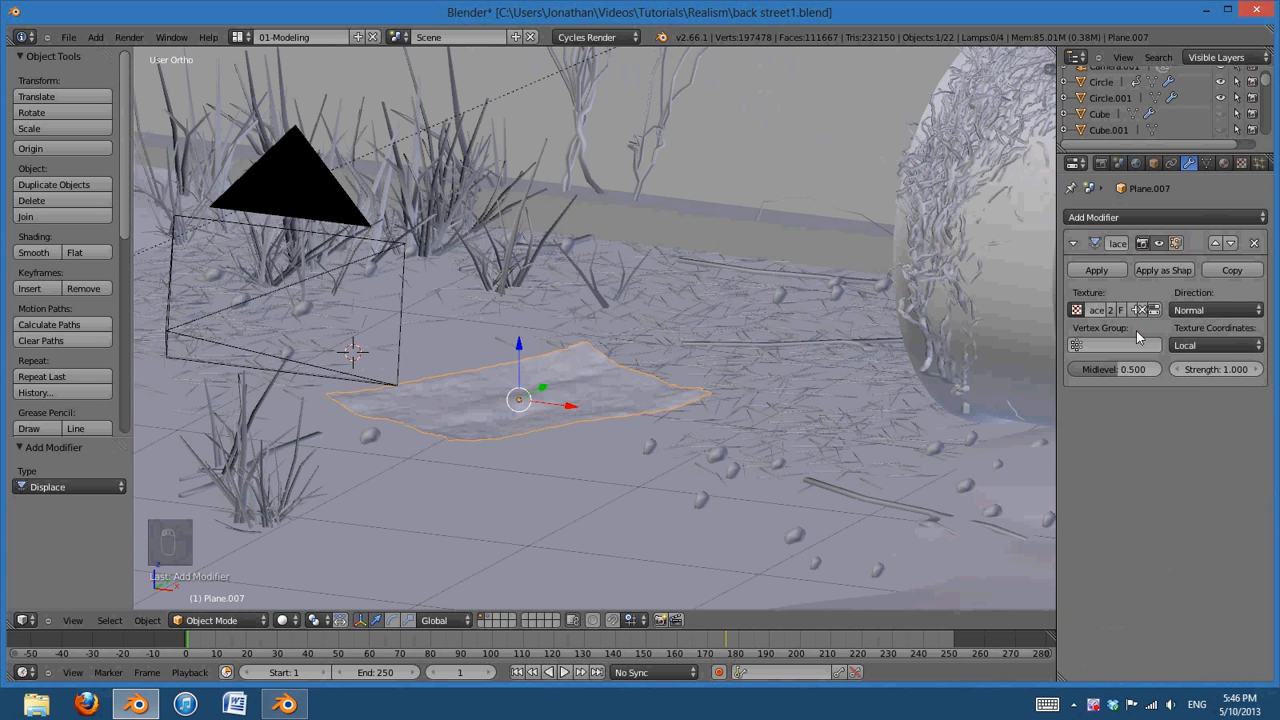
Examine the wrinkles of the ground paper up close and from the camera view, toggling the Displace modifier's viewport display for comparison
scroll(766, 463, up, 5)
scroll(714, 472, down, 4)
scroll(722, 463, up, 5)
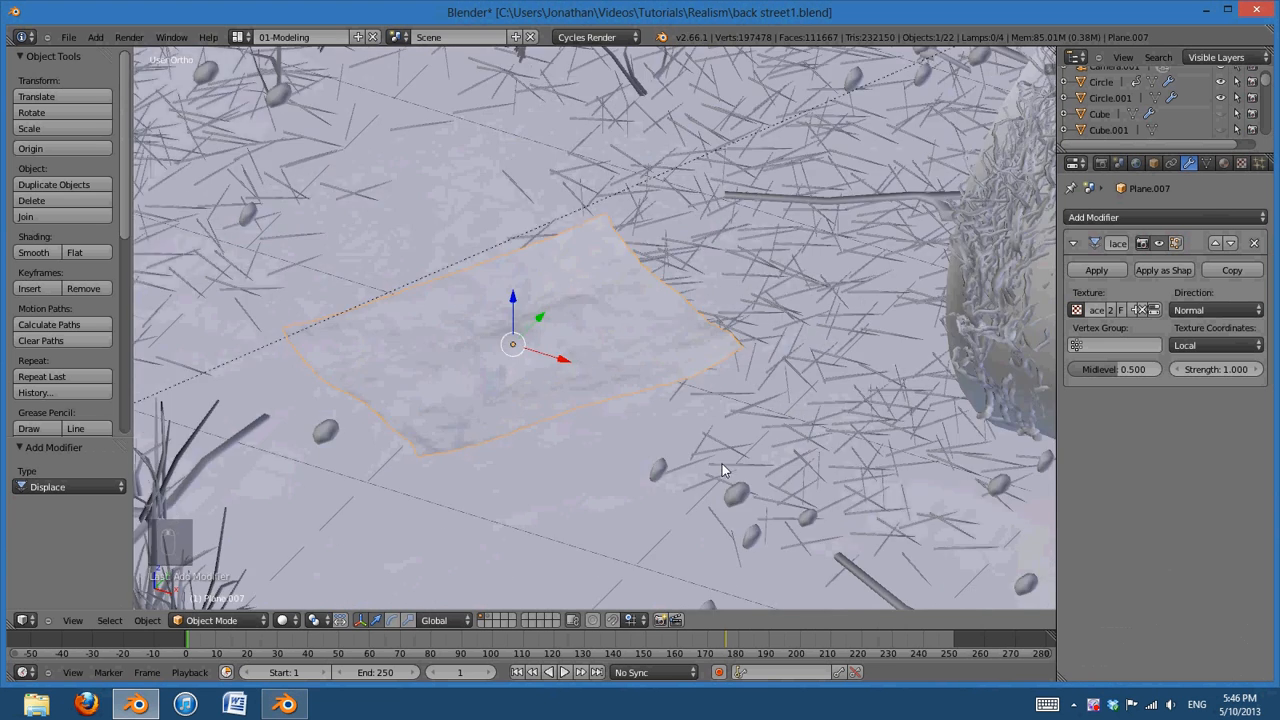
key(KP_0)
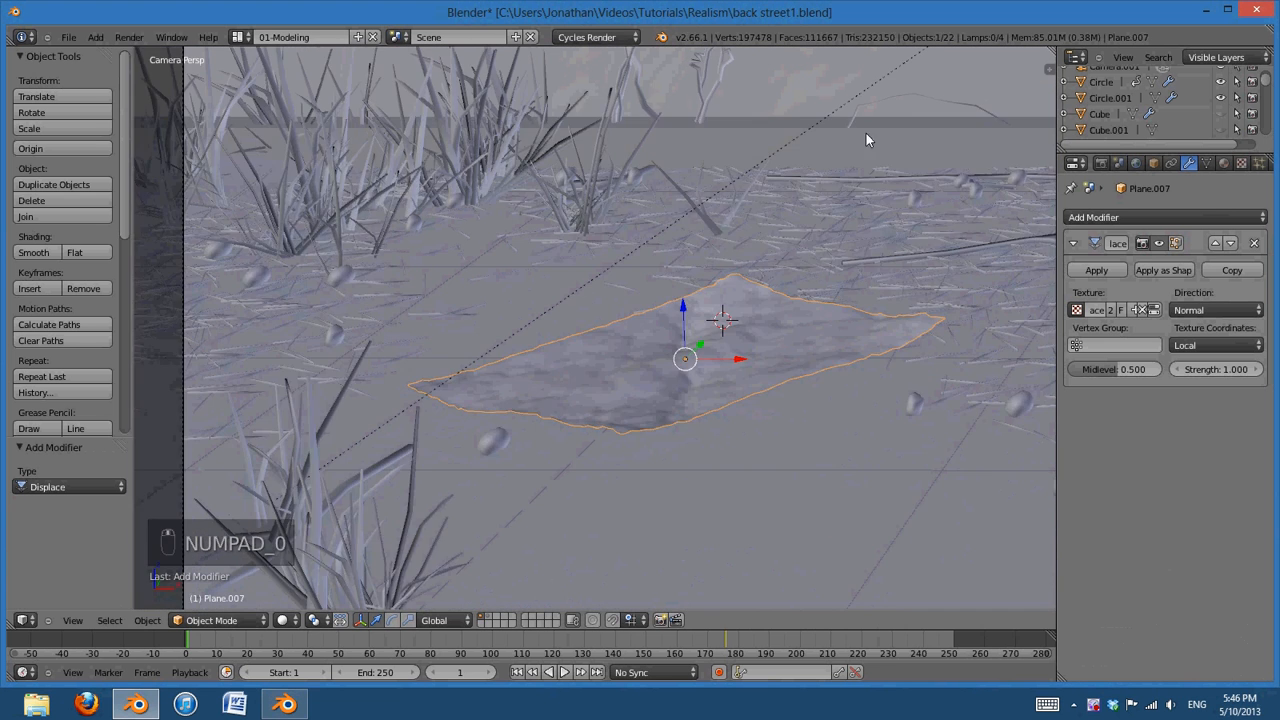
shift+middle_drag(828, 318, 697, 399)
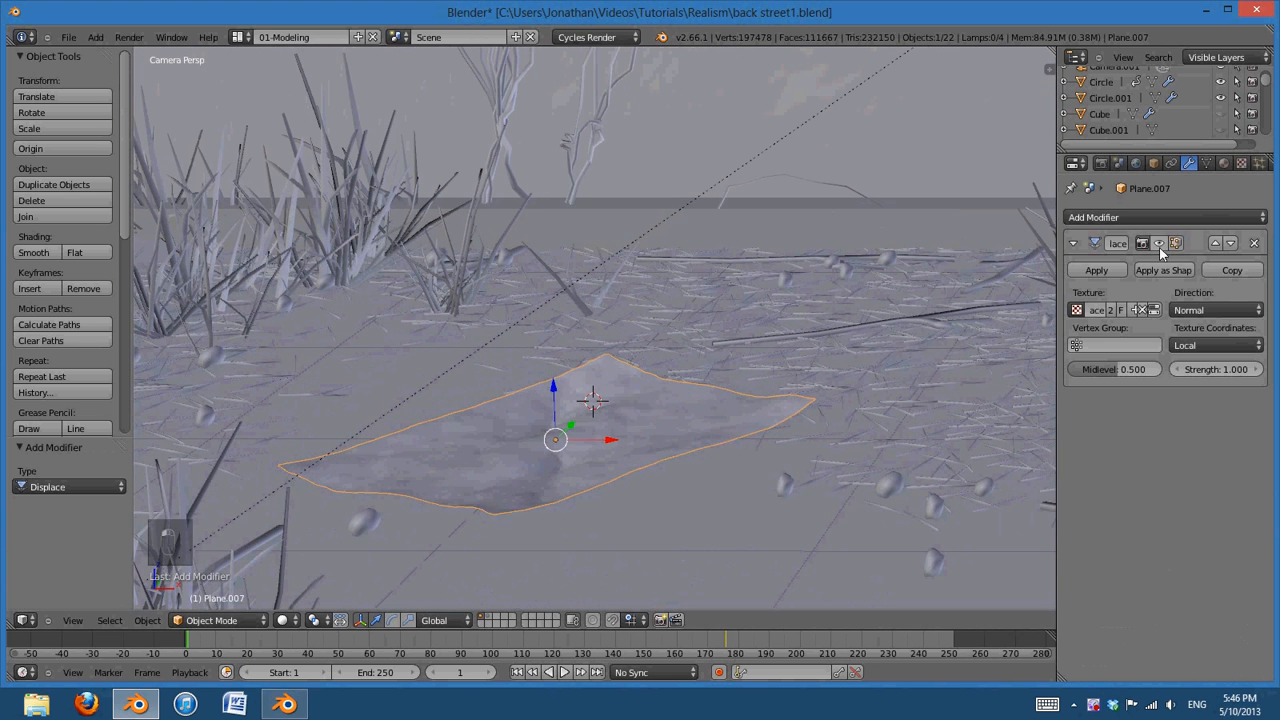
click(1159, 244)
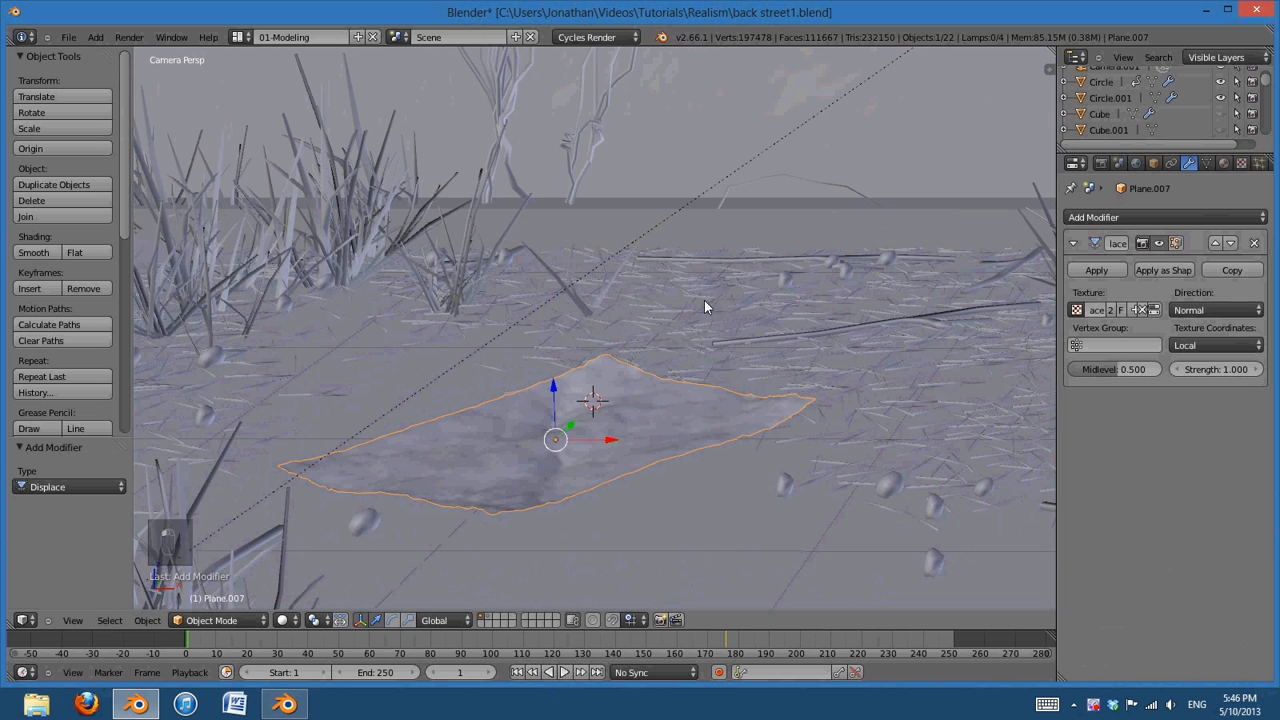
scroll(700, 433, down, 1)
shift+middle_drag(795, 372, 721, 476)
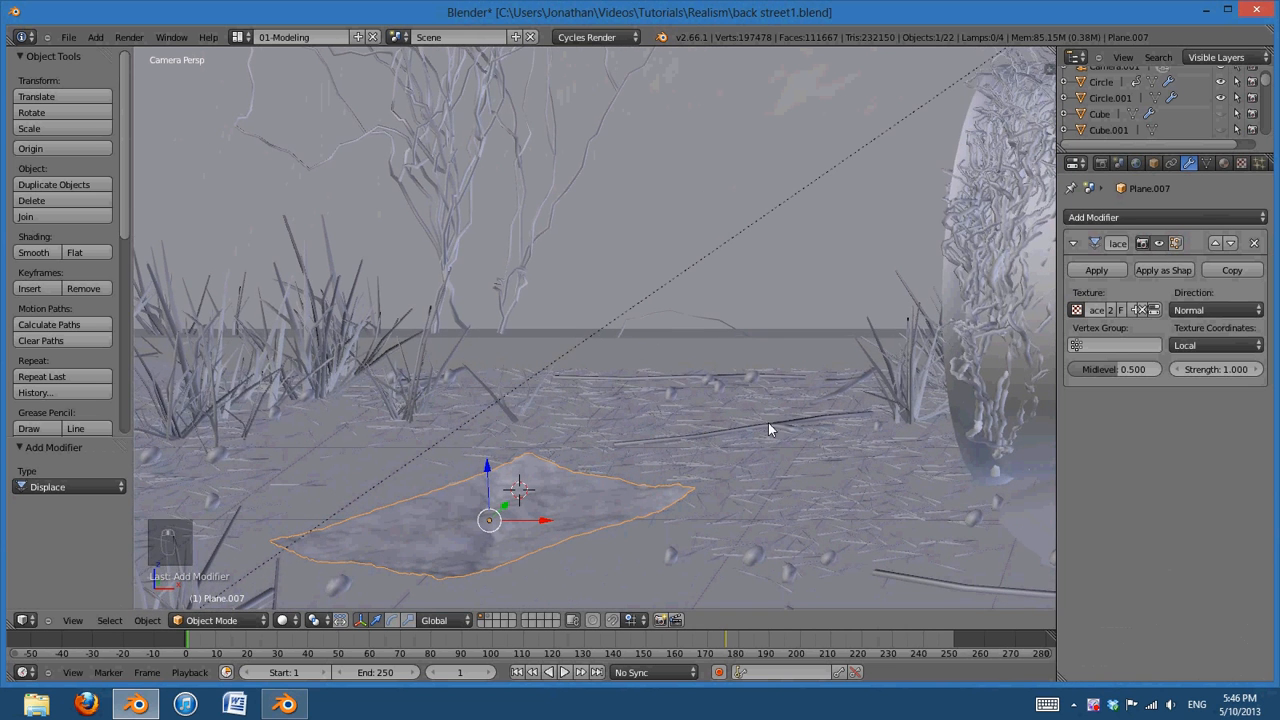
scroll(768, 429, down, 1)
shift+middle_drag(769, 429, 854, 276)
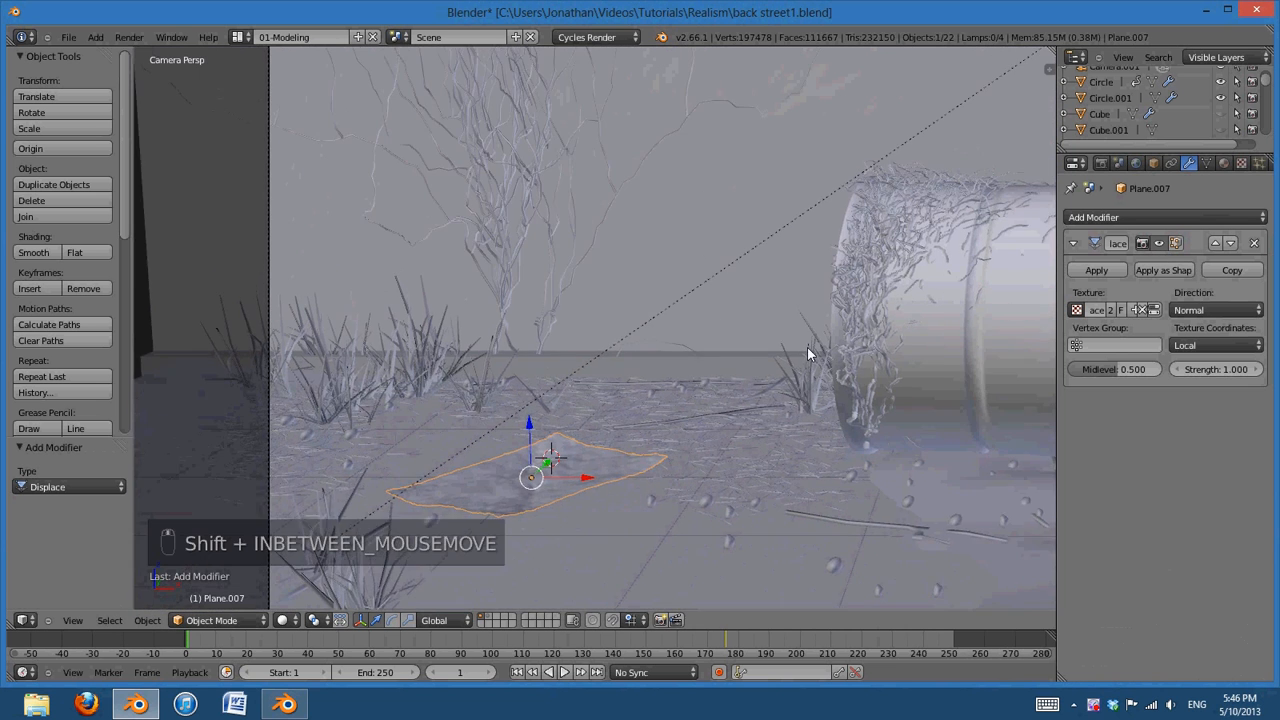
scroll(589, 390, up, 2)
scroll(591, 390, down, 3)
shift+middle_drag(864, 202, 665, 539)
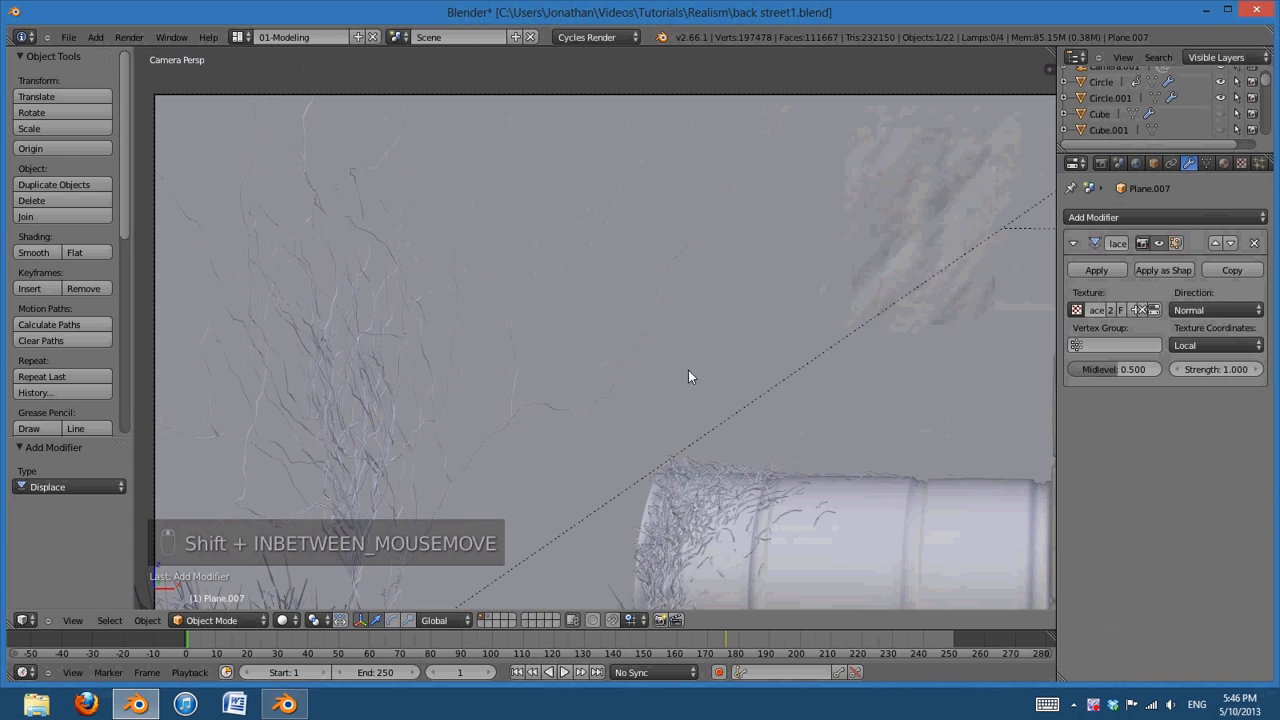
Select the plain tall sheet on the wall beside the crumpled one and cut a centred horizontal edge loop across it
scroll(634, 316, down, 2)
right_click(589, 278)
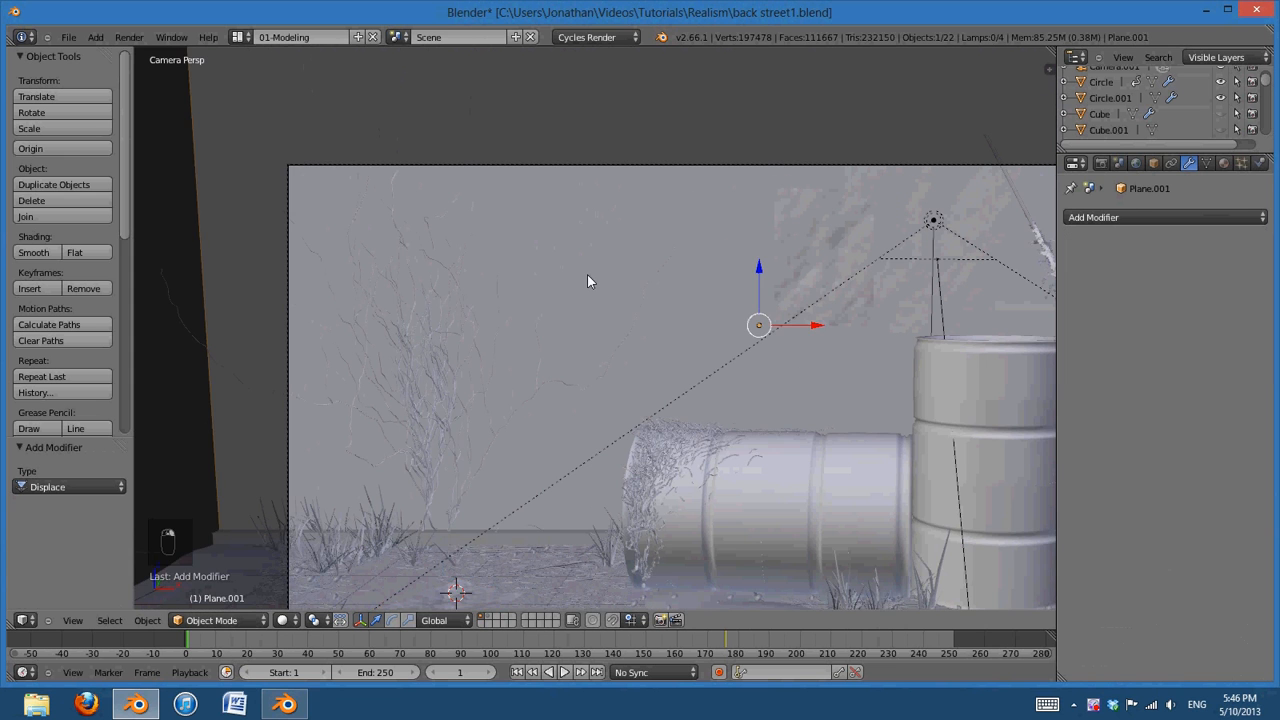
key(KP_0)
scroll(661, 234, down, 8)
shift+middle_drag(675, 275, 628, 428)
key(z)
right_click(630, 281)
key(z)
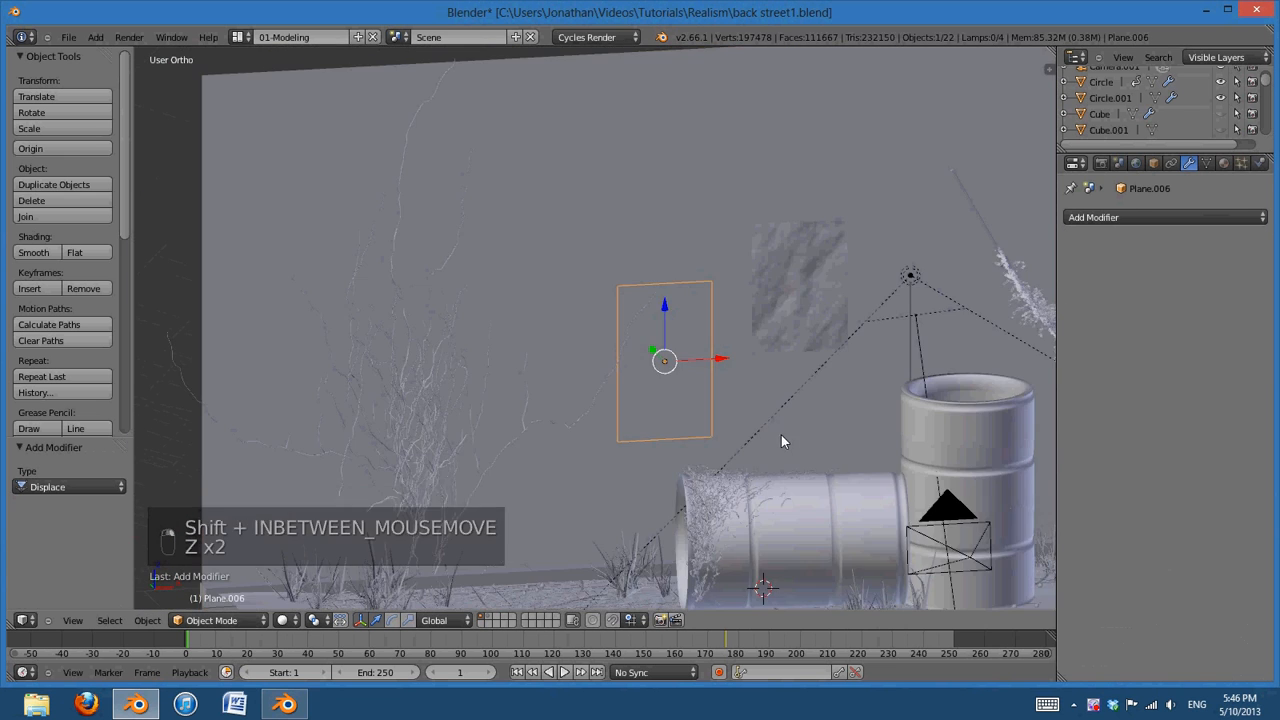
middle_drag(786, 440, 617, 426)
scroll(600, 410, up, 3)
scroll(630, 430, up, 2)
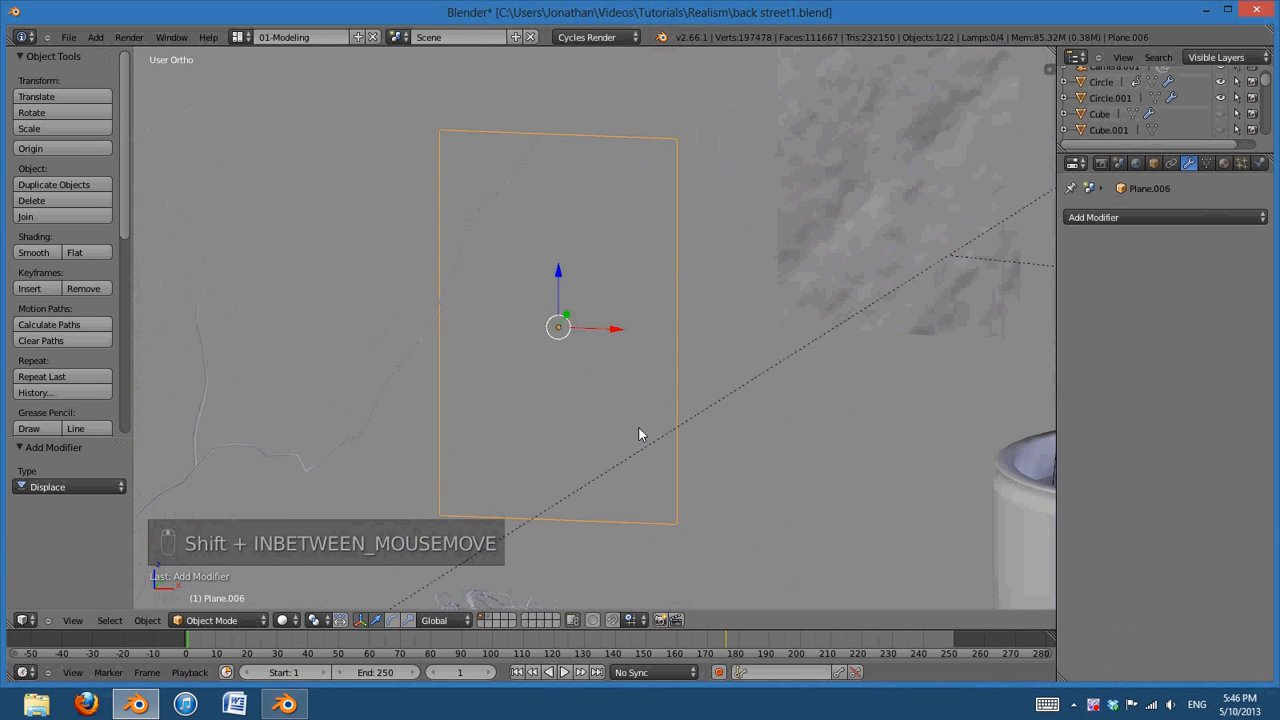
key(Tab)
key(ctrl+r)
click(657, 343)
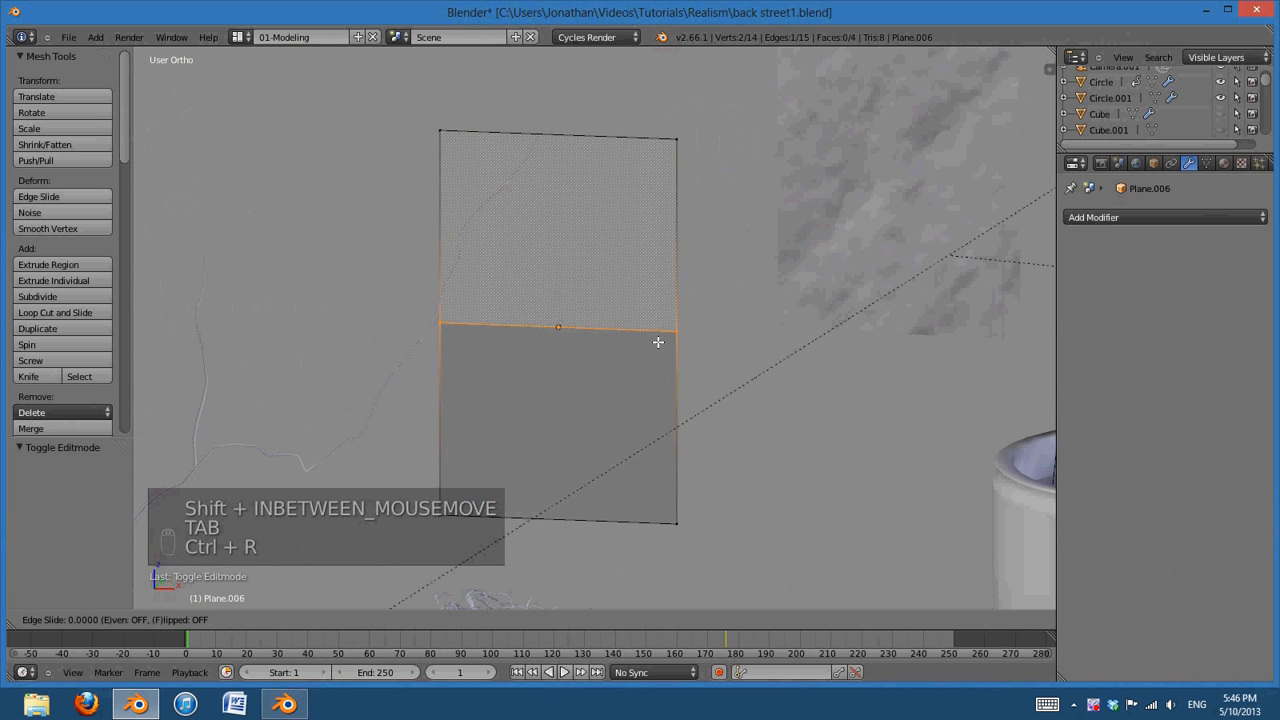
right_click(710, 384)
Subdivide the whole mesh of the tall sheet with 10 cuts
key(a)
key(a)
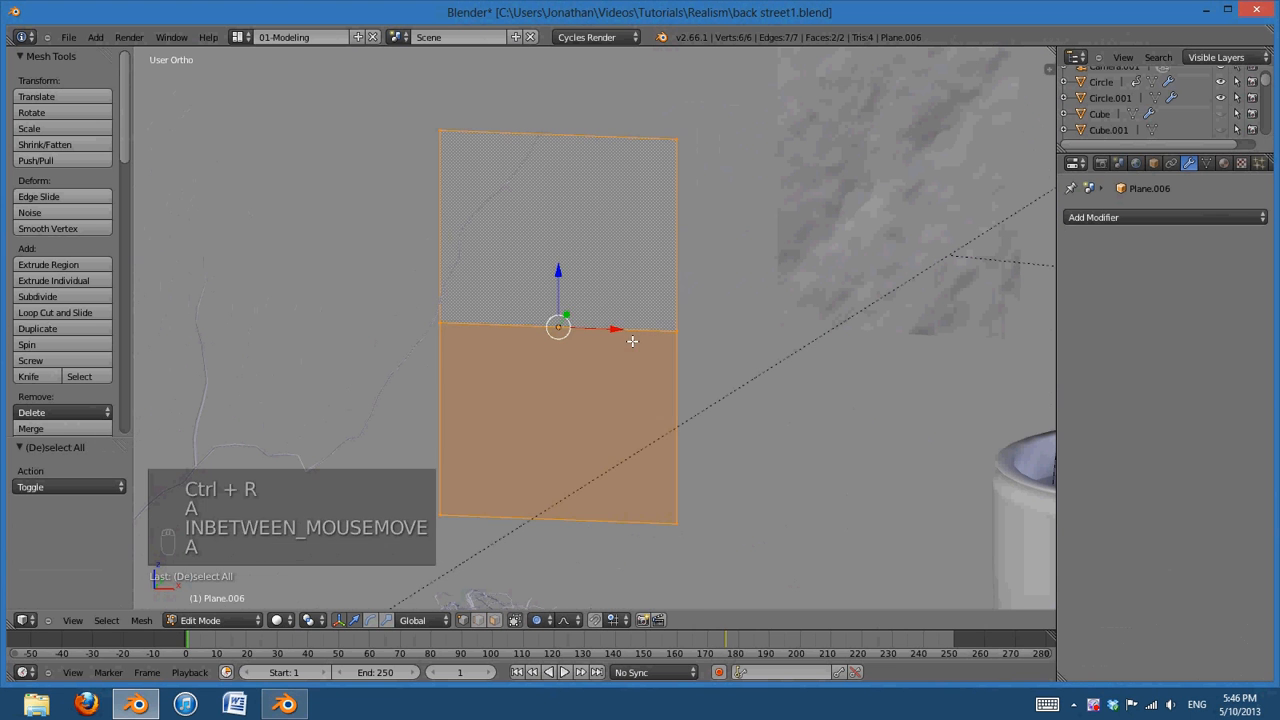
key(w)
click(648, 319)
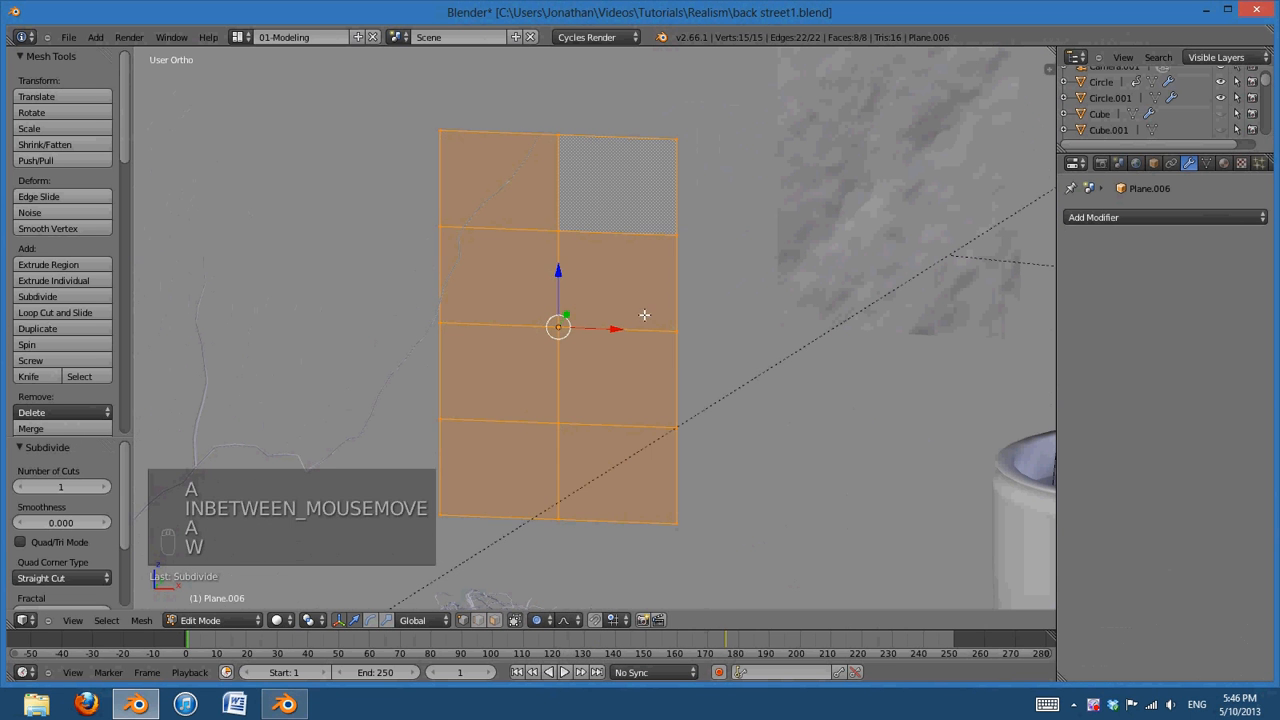
drag(59, 491, 123, 492)
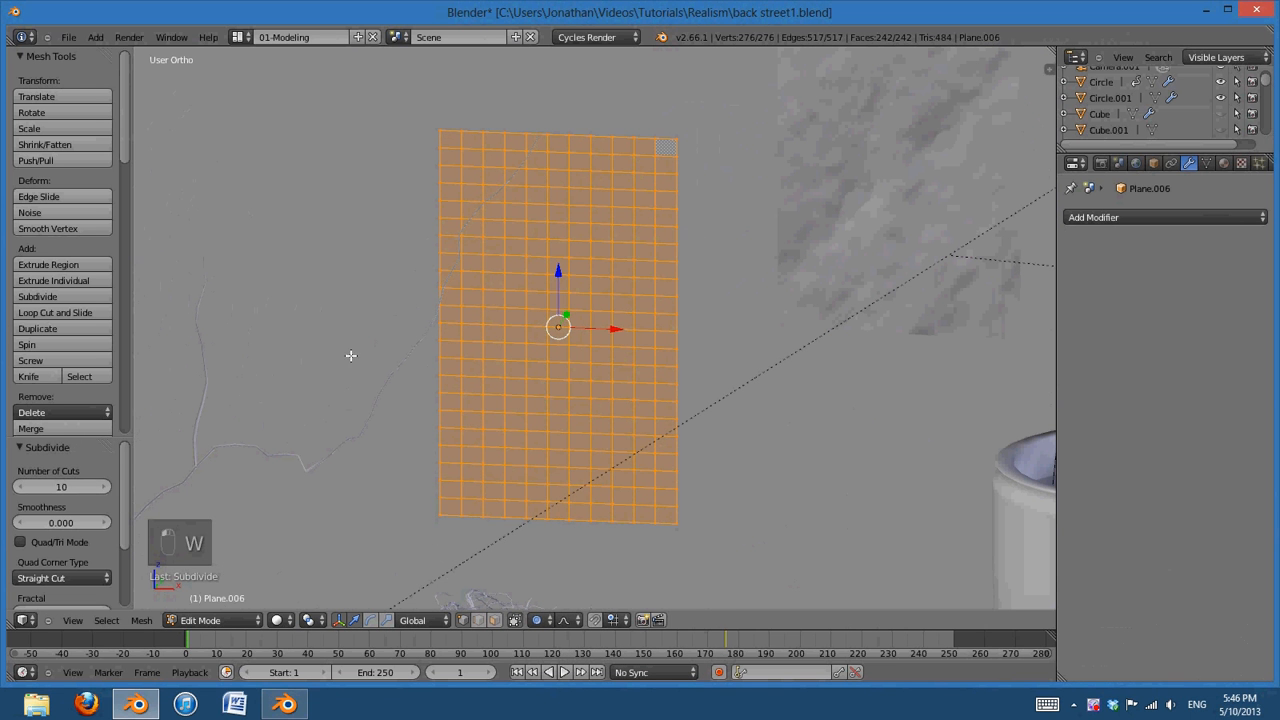
middle_drag(695, 420, 717, 418)
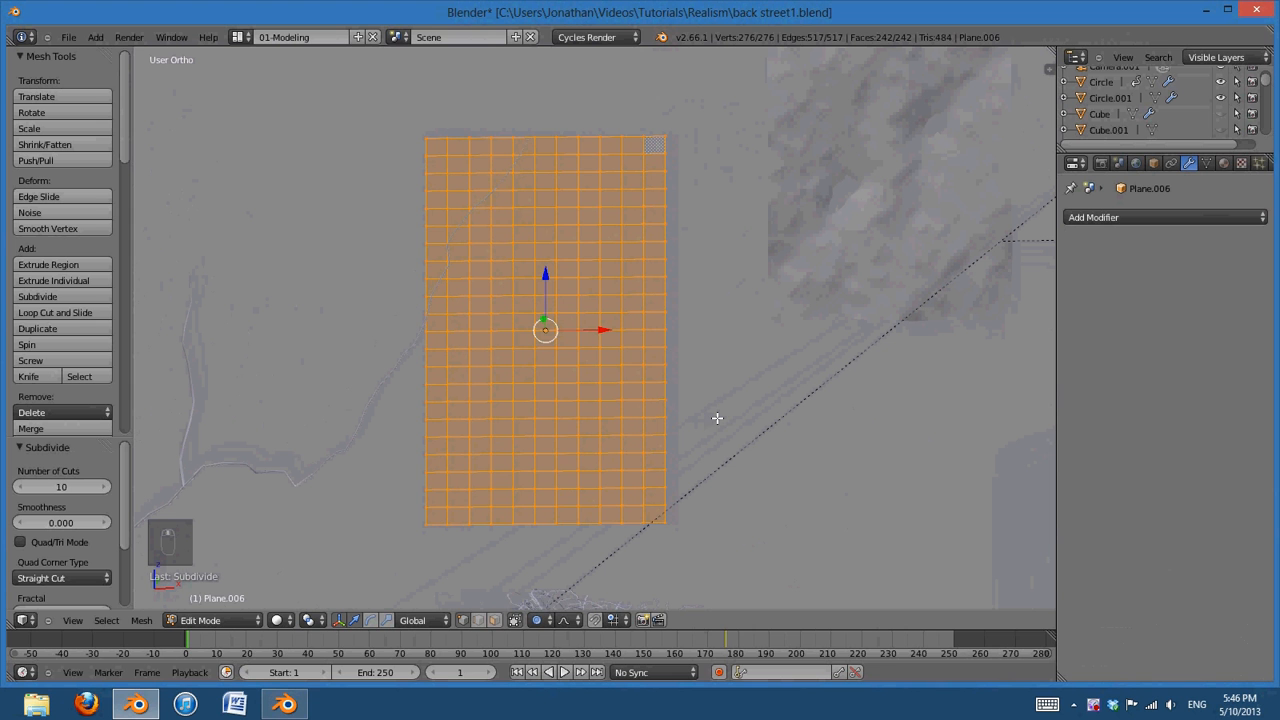
Try 25 cuts for the tall sheet's subdivision, set the number to 15, and return to Object Mode
click(72, 486)
text(2)
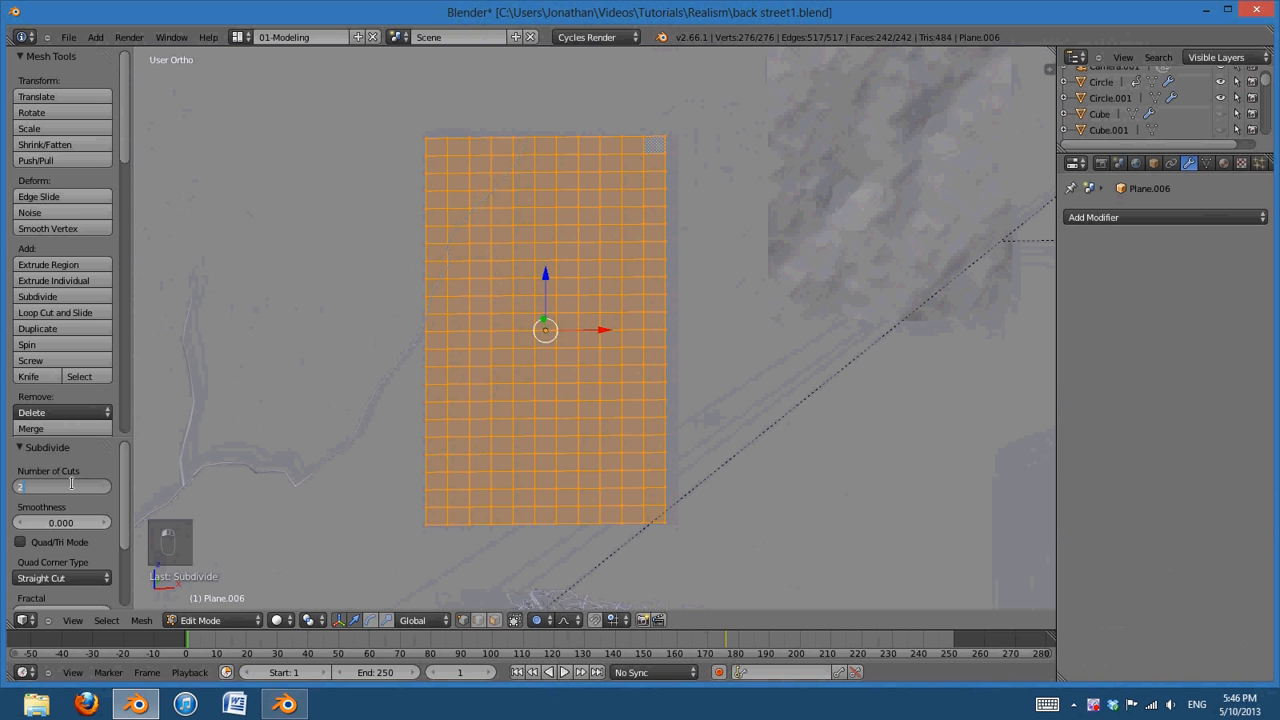
text(5)
key(Return)
click(56, 486)
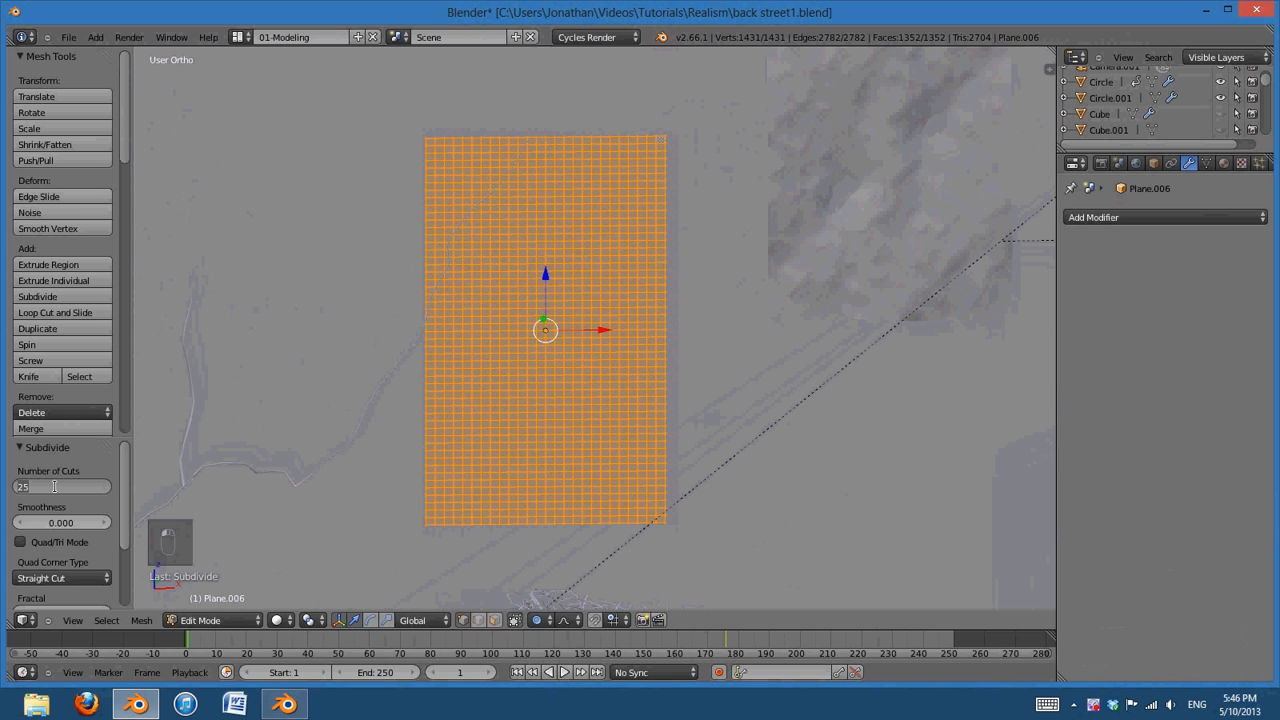
text(15)
key(Return)
key(Tab)
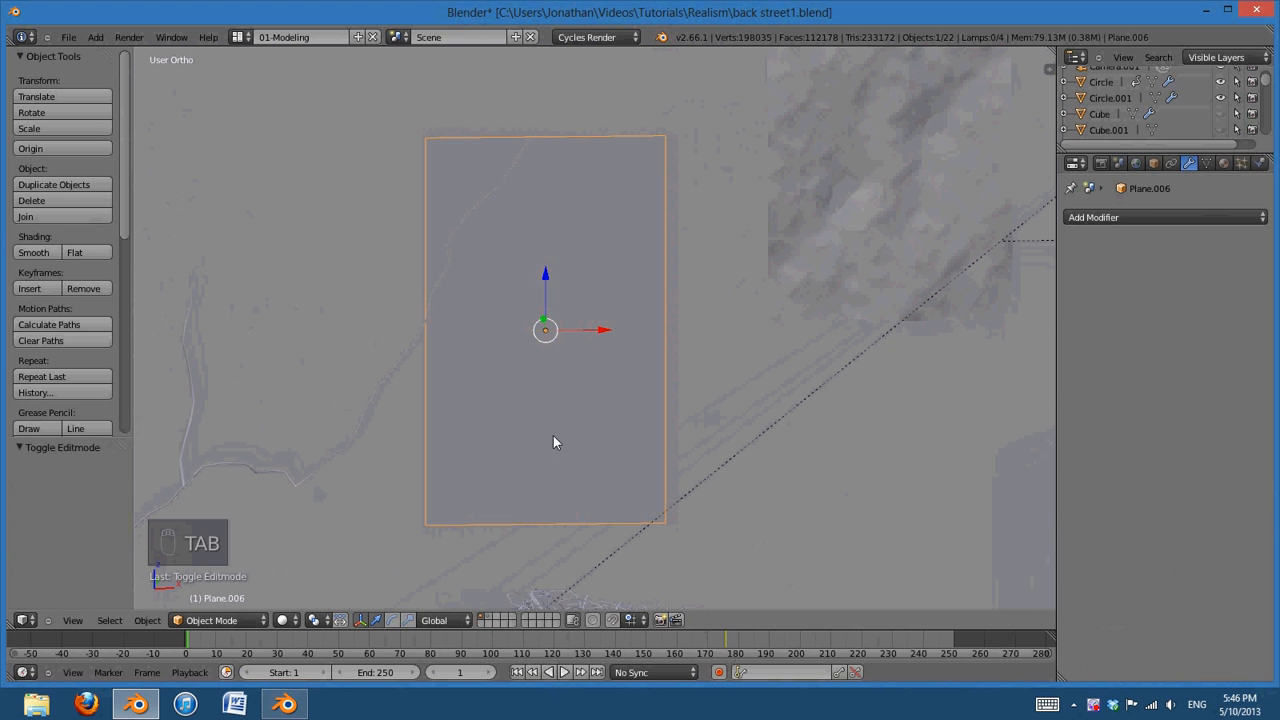
Add a Displace modifier to the tall wall sheet and assign it the "paper displace" texture
click(1149, 218)
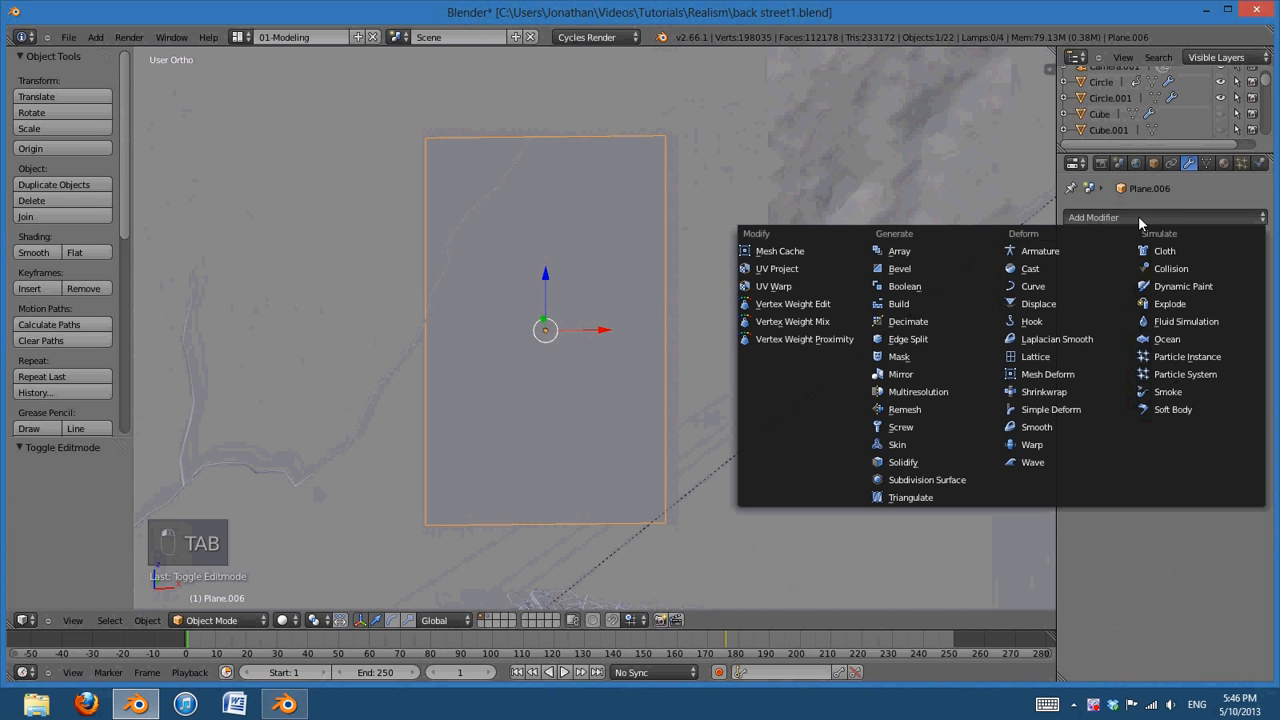
click(1073, 302)
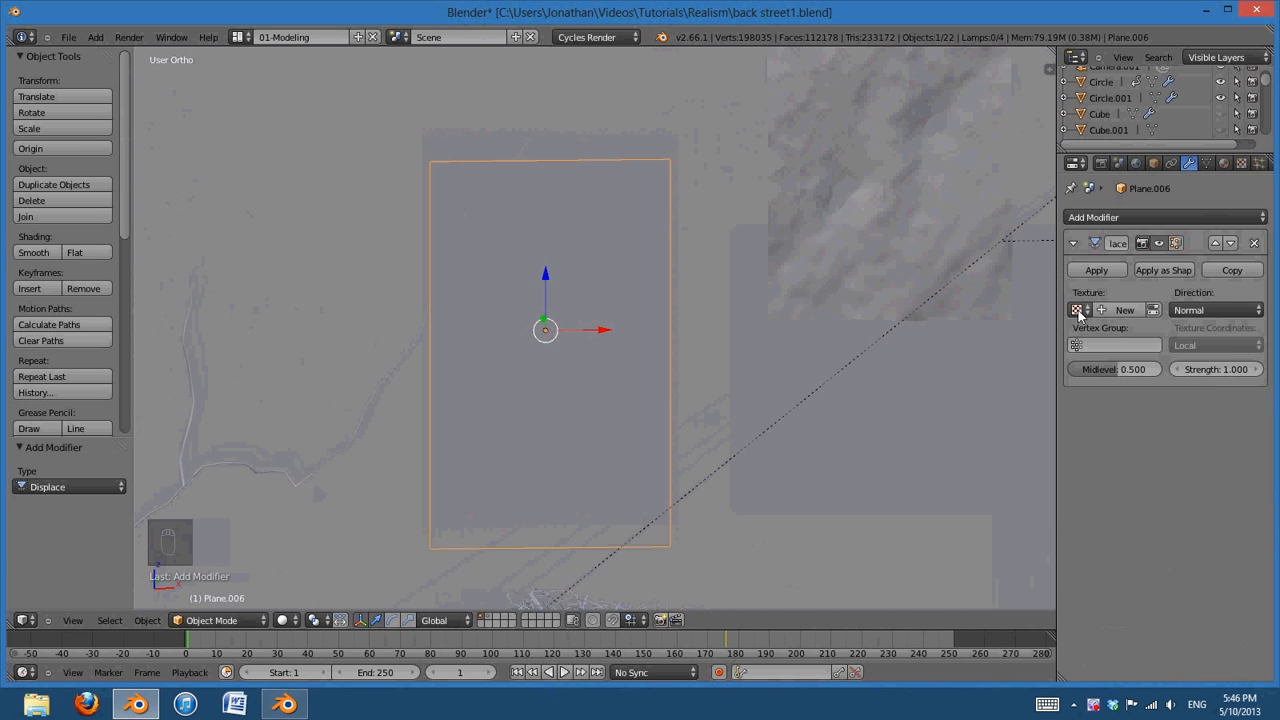
click(1078, 310)
click(1104, 335)
middle_drag(1044, 350, 661, 453)
key(z)
key(z)
key(Tab)
key(Tab)
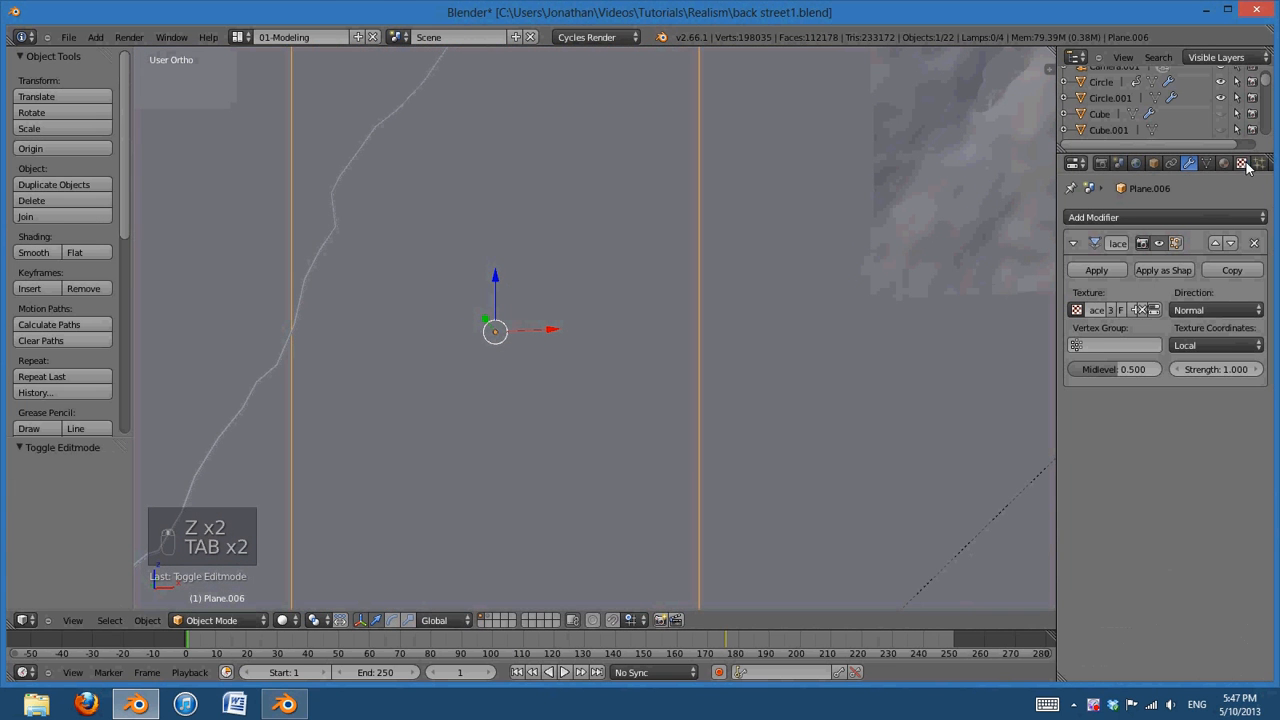
Make the tall sheet's displacement texture a single-user copy and use "paper displace.001" in its Displace modifier
click(1241, 164)
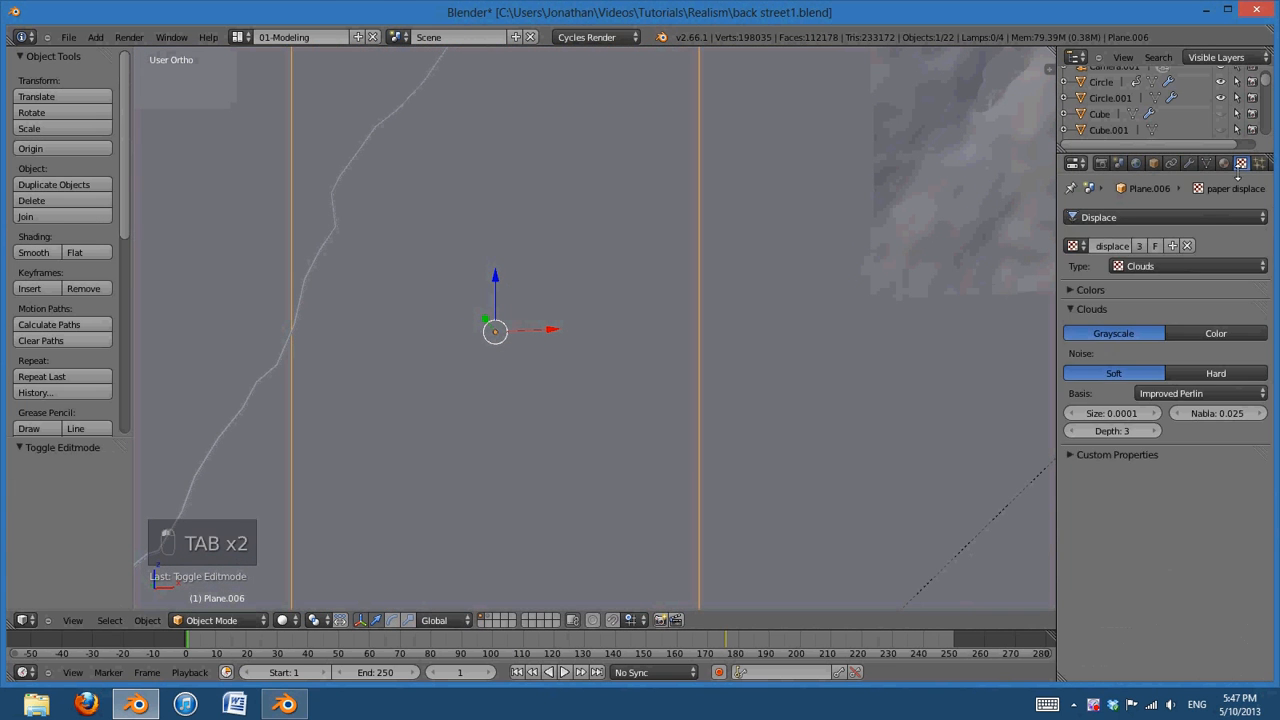
click(1143, 246)
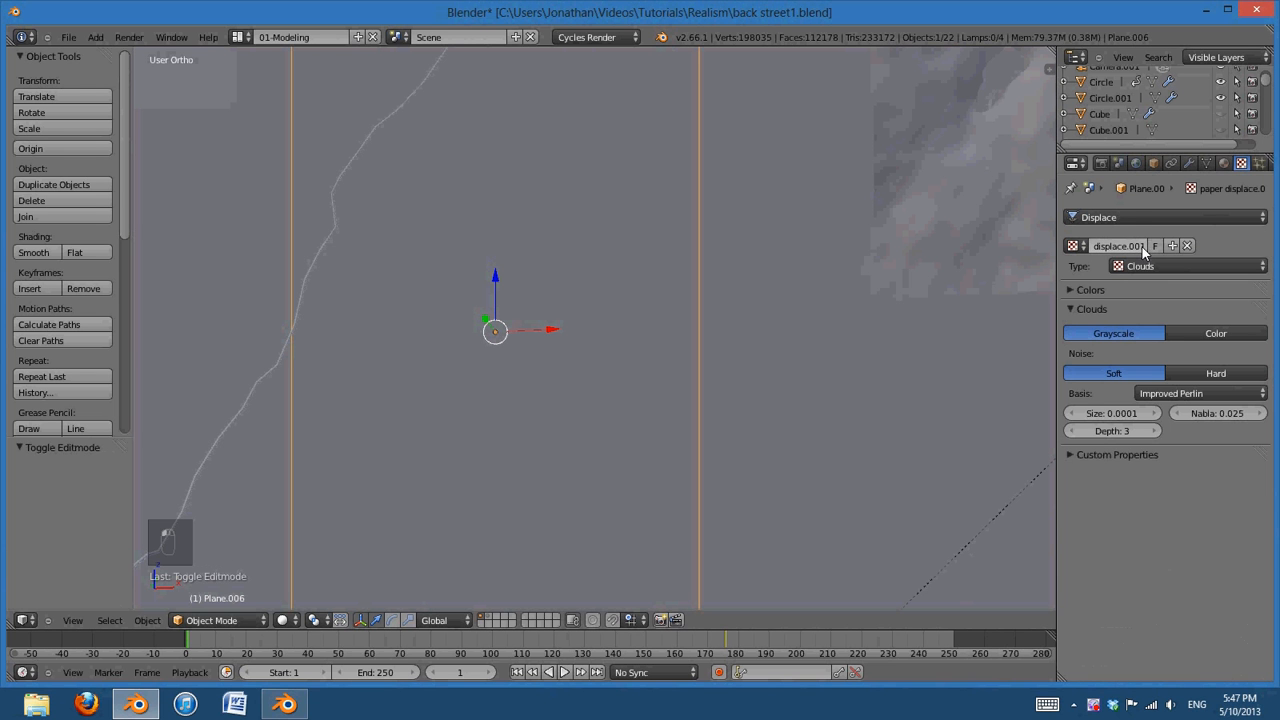
click(1188, 164)
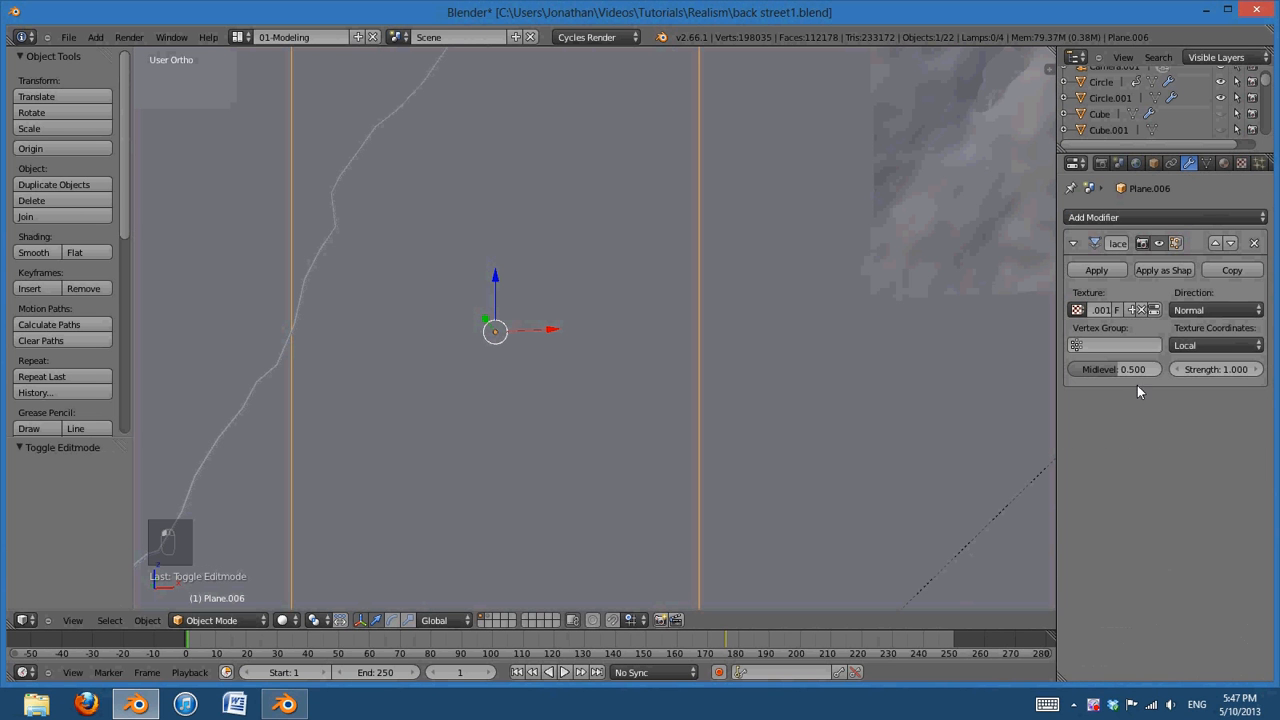
click(1078, 310)
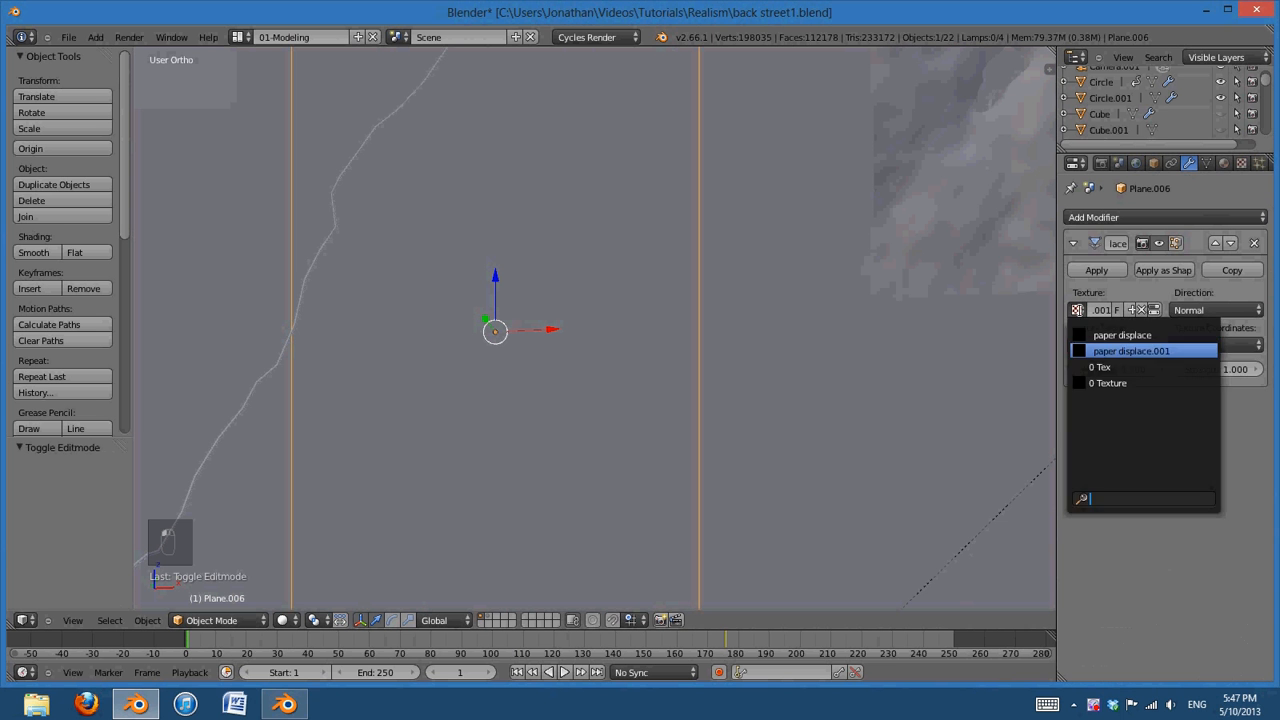
click(1131, 351)
click(1240, 164)
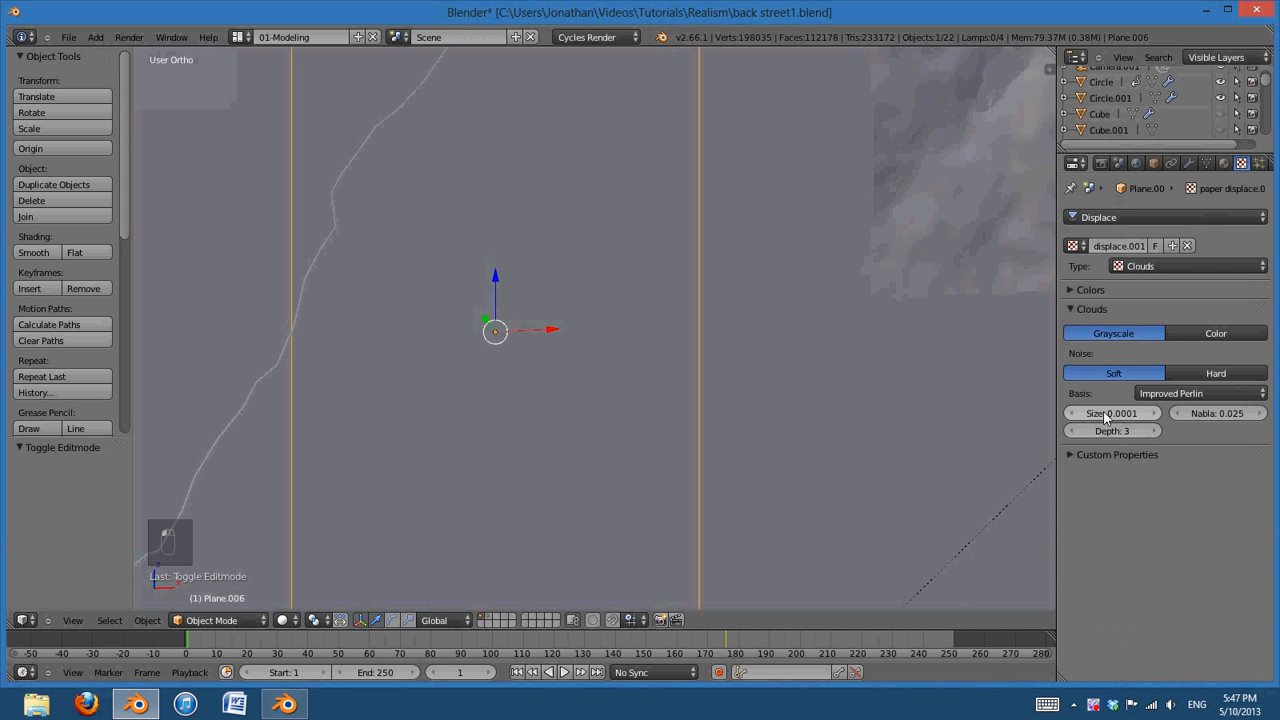
Raise the size of the "paper displace.001" Clouds texture to 0.20, and reduce it by one increment
mouse_move(1105, 418)
mouse_down()
mouse_move(1138, 418)
mouse_move(1102, 413)
mouse_up()
click(1146, 414)
click(1146, 414)
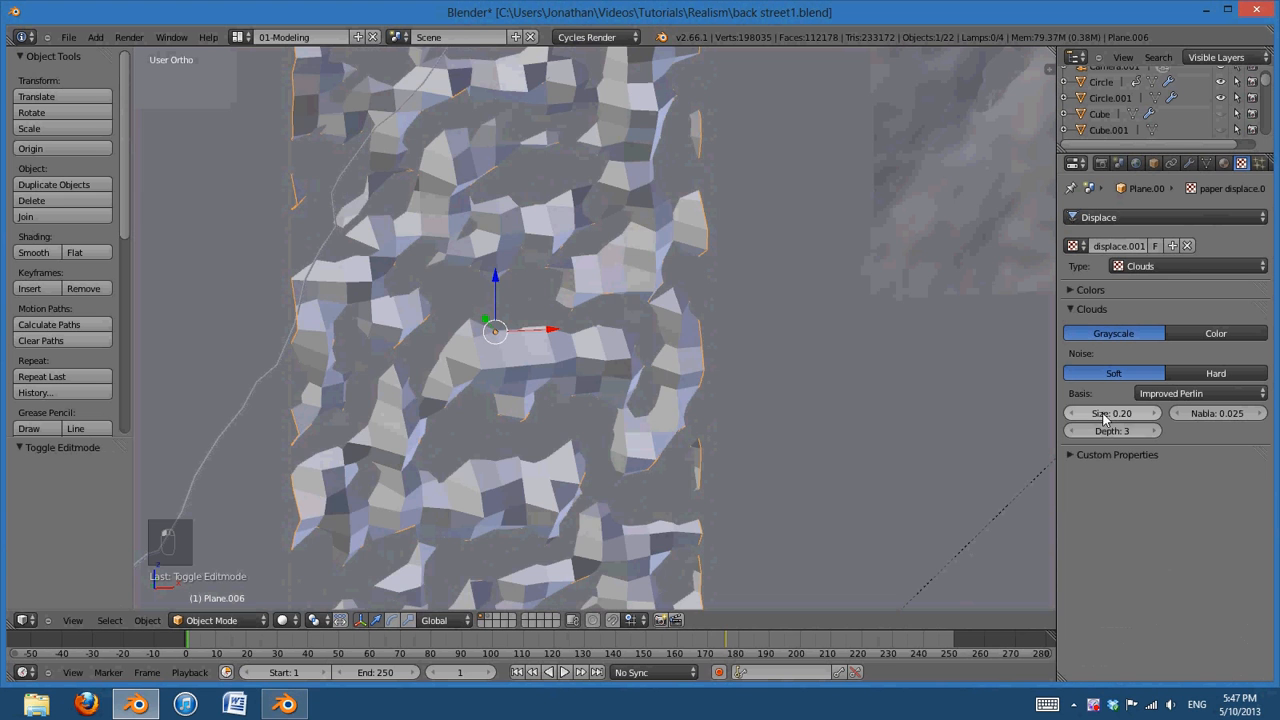
click(1071, 414)
Lower the strength of the tall sheet's Displace modifier to 0.0456
scroll(623, 436, down, 5)
middle_drag(623, 436, 930, 445)
click(1188, 163)
scroll(775, 480, up, 3)
click(1234, 374)
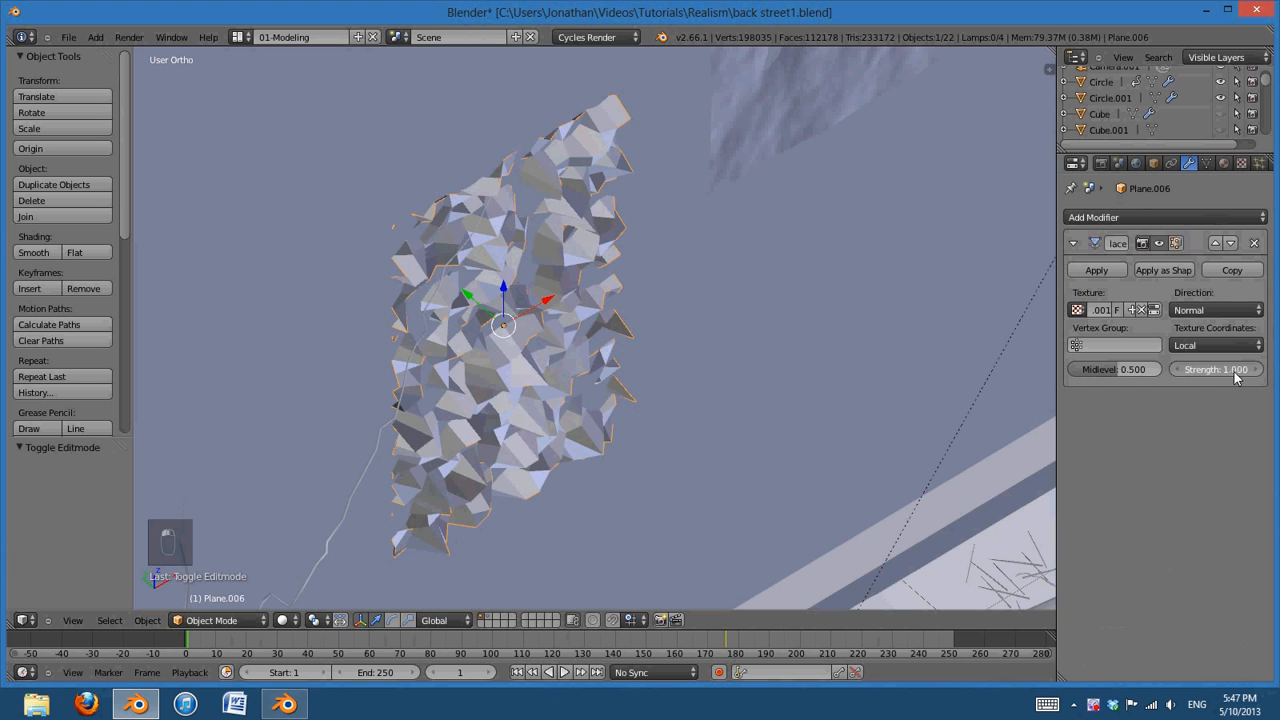
mouse_move(1236, 376)
mouse_down()
mouse_move(1190, 372)
mouse_move(1238, 370)
mouse_up()
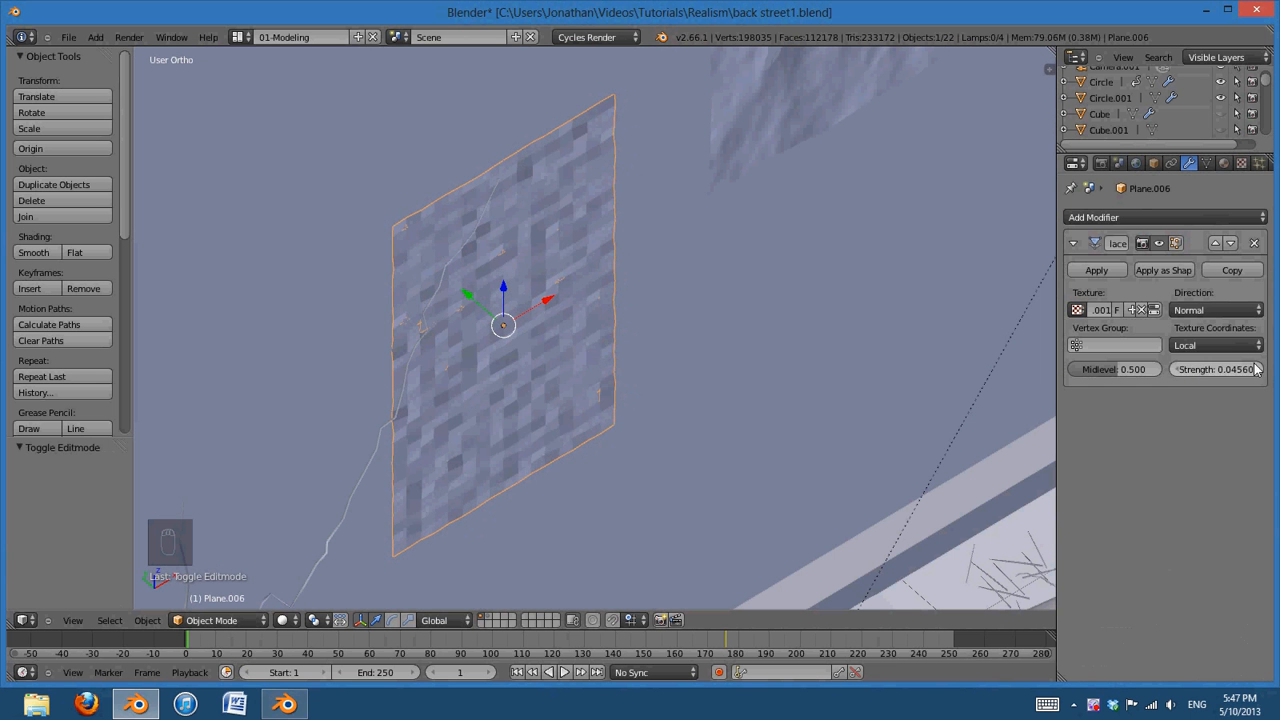
Try a Displace strength of 0.146 on the tall sheet, and set it to -0.0544
click(1254, 368)
click(1254, 368)
click(1181, 368)
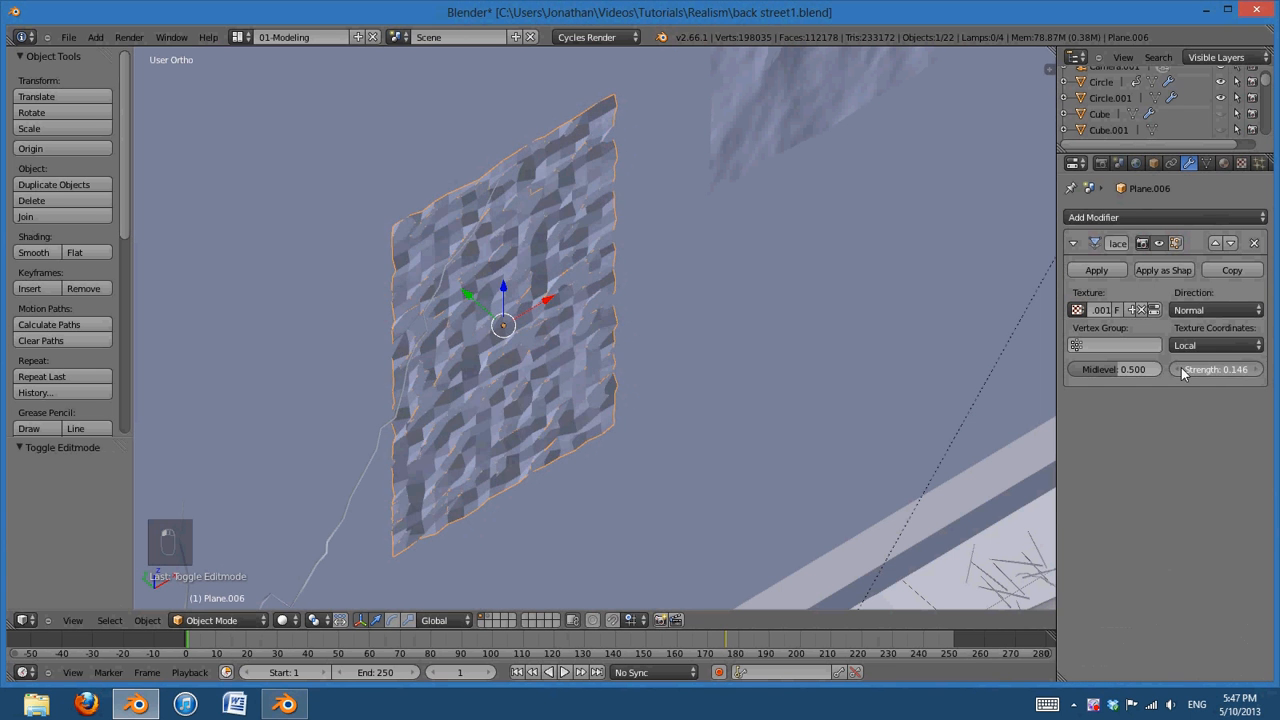
click(1181, 368)
click(1181, 368)
Apply smooth shading to the tall wall sheet
middle_drag(576, 410, 519, 347)
click(43, 251)
scroll(454, 351, down, 3)
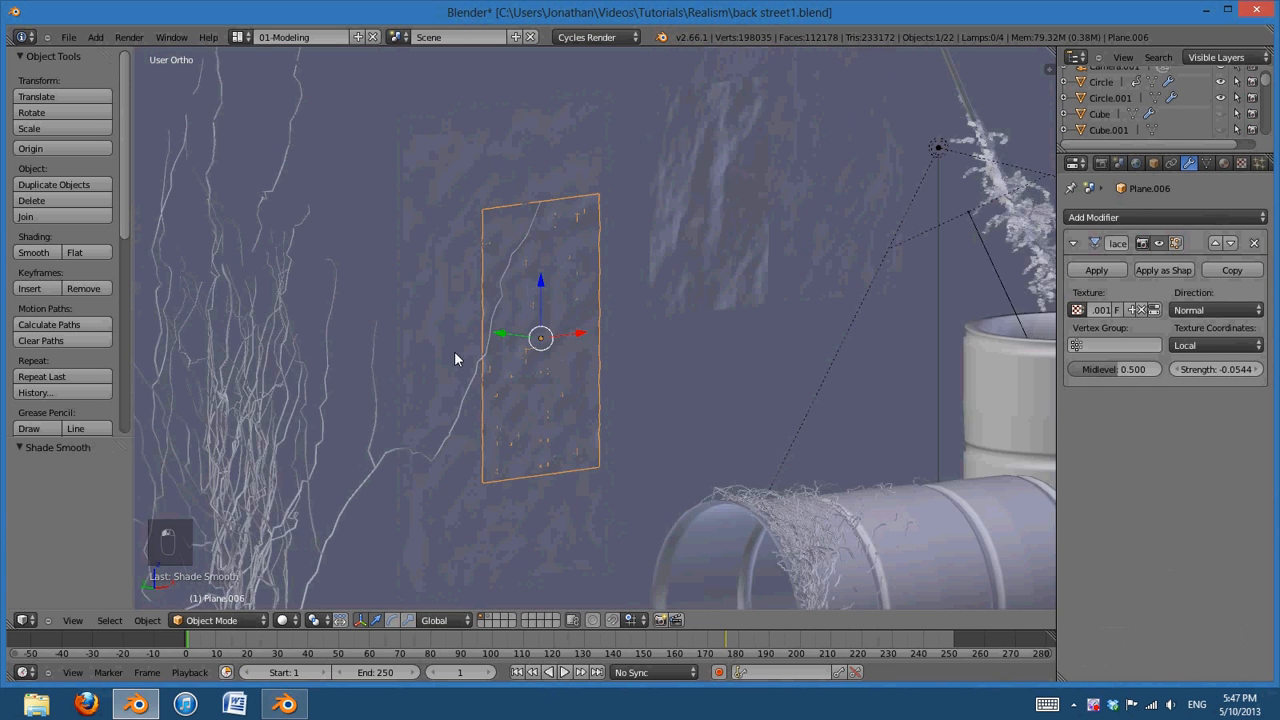
Move the tall paper sheet about -0.013 along Y so it sits slightly off the wall
shift+middle_drag(503, 392, 597, 375)
scroll(642, 343, up, 3)
key(Tab)
key(Tab)
key(Tab)
key(Tab)
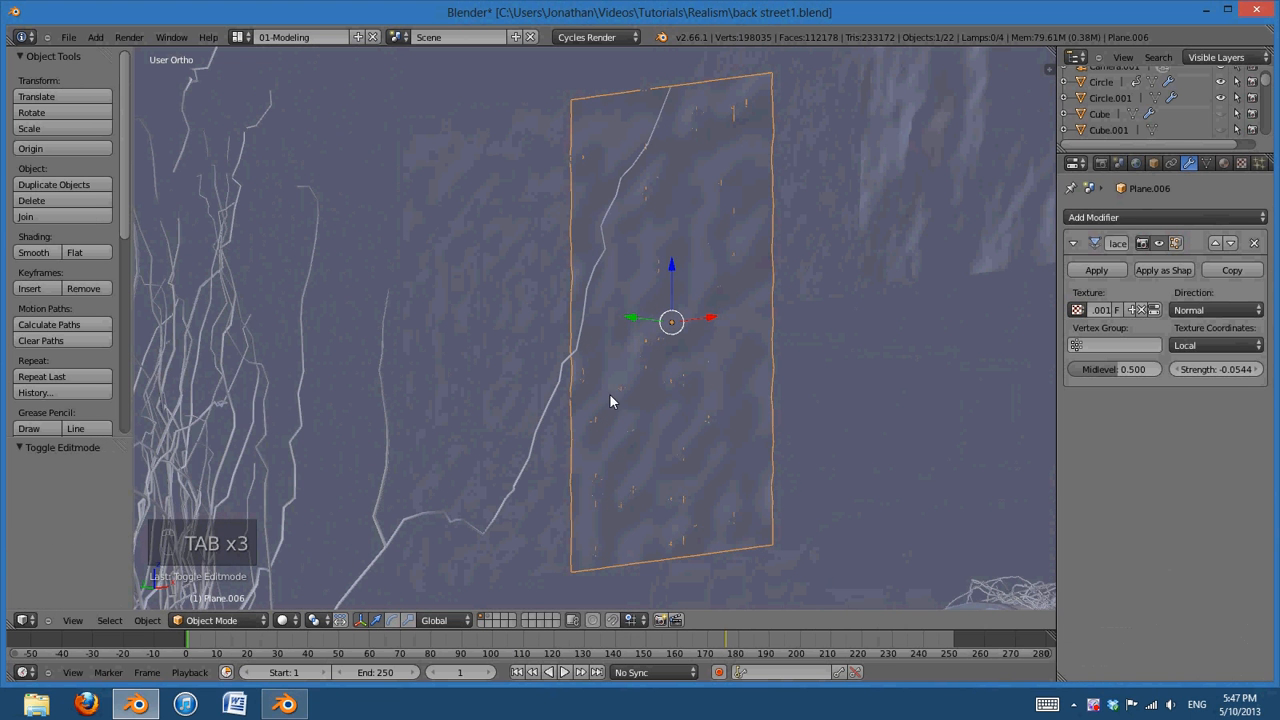
click(633, 322)
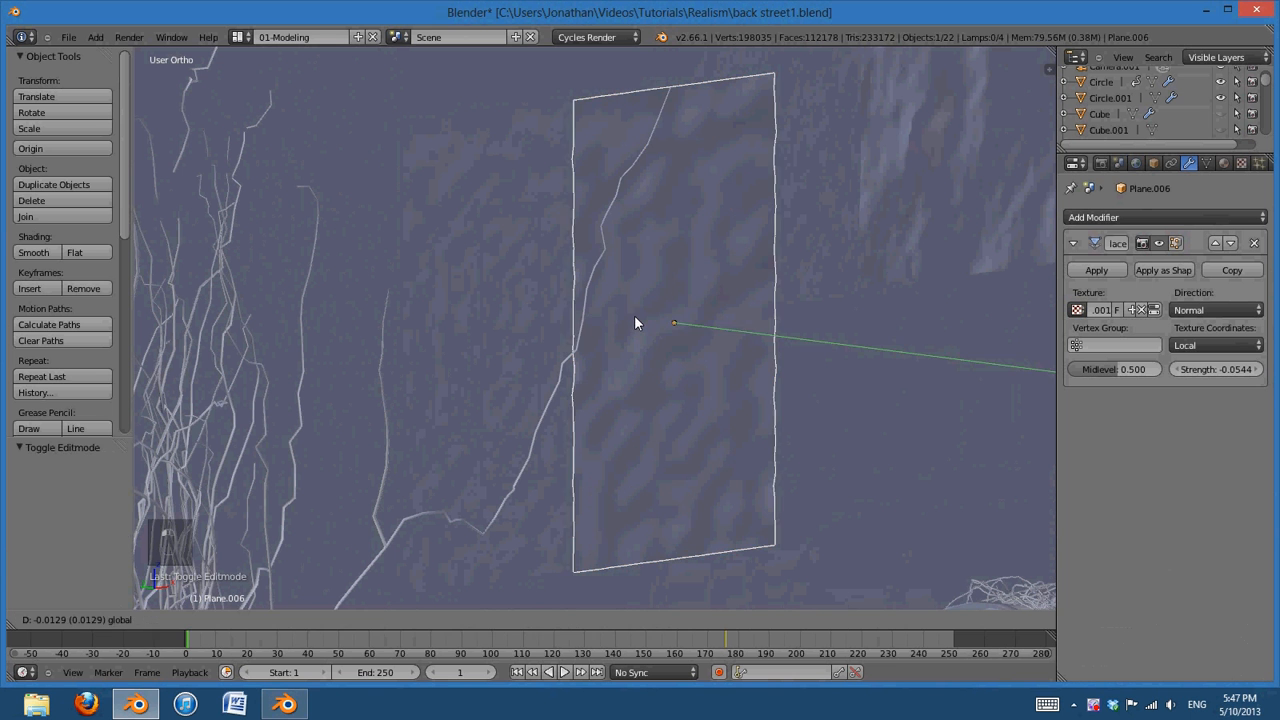
Curl the tall sheet's lower-right corner with proportional editing, rotating it about -10.6° and pulling it about -0.043 along Y
key(Tab)
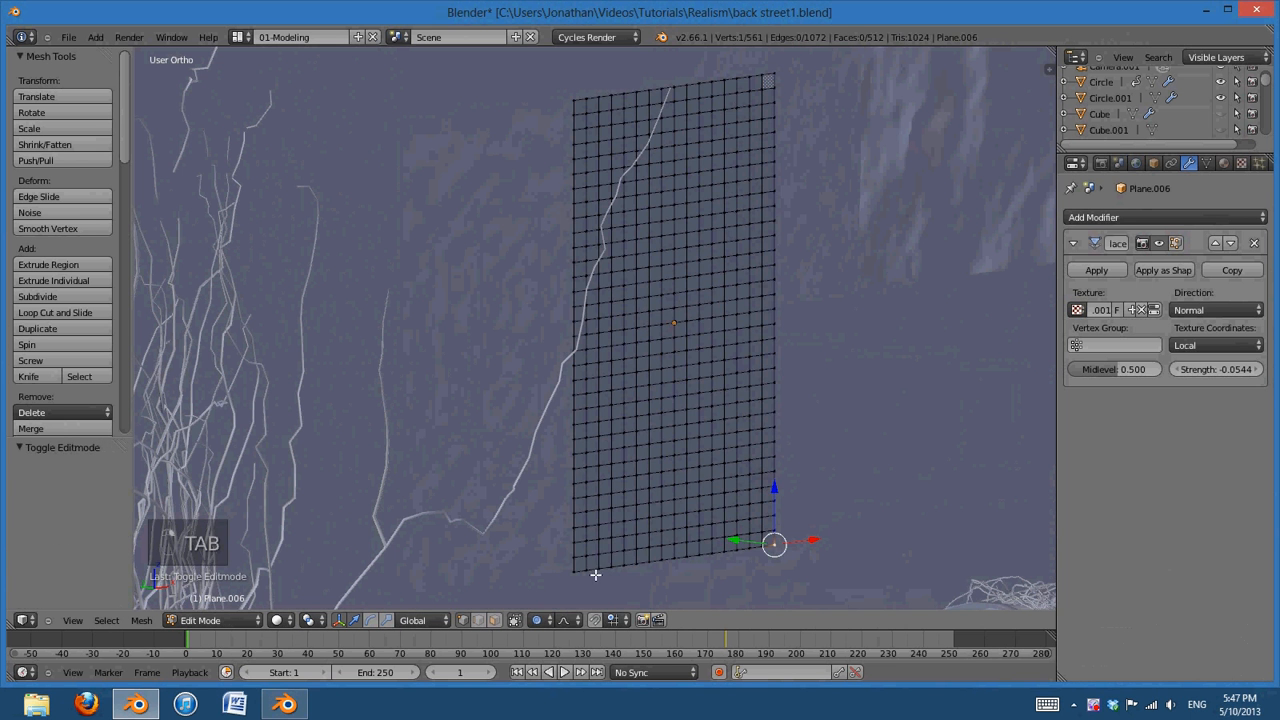
middle_drag(876, 575, 842, 485)
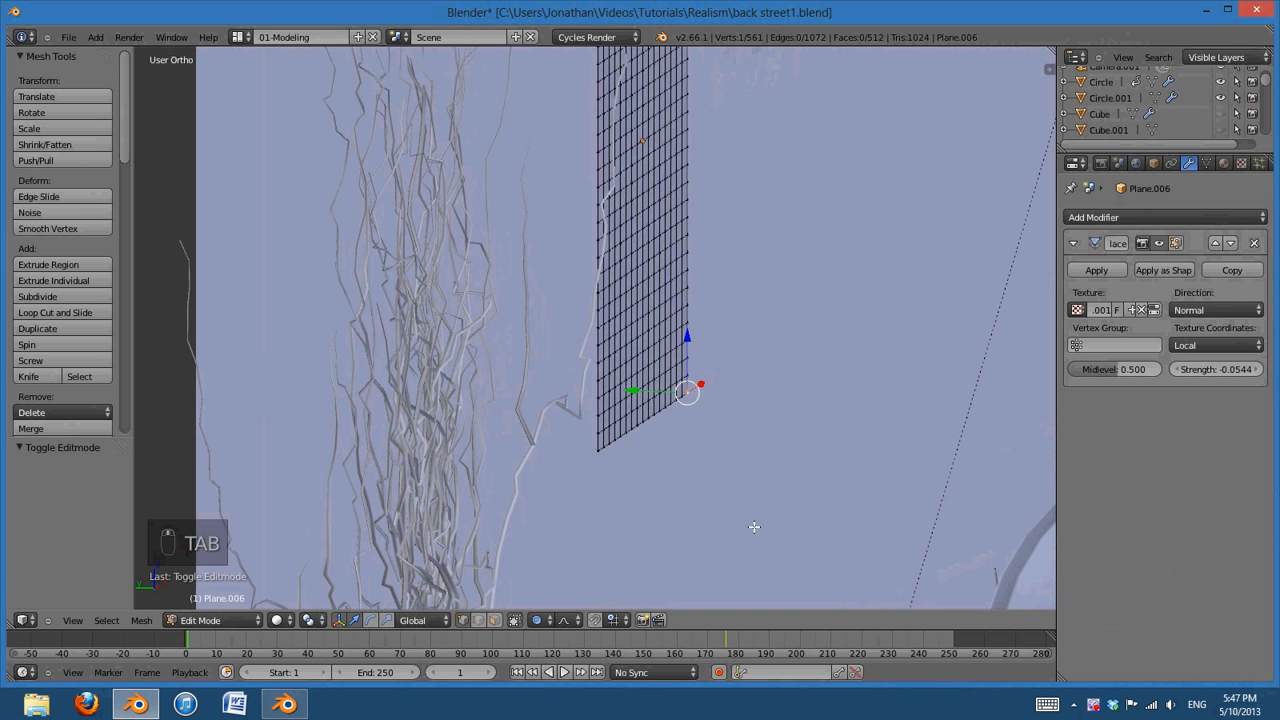
key(r)
click(829, 489)
middle_drag(771, 400, 668, 307)
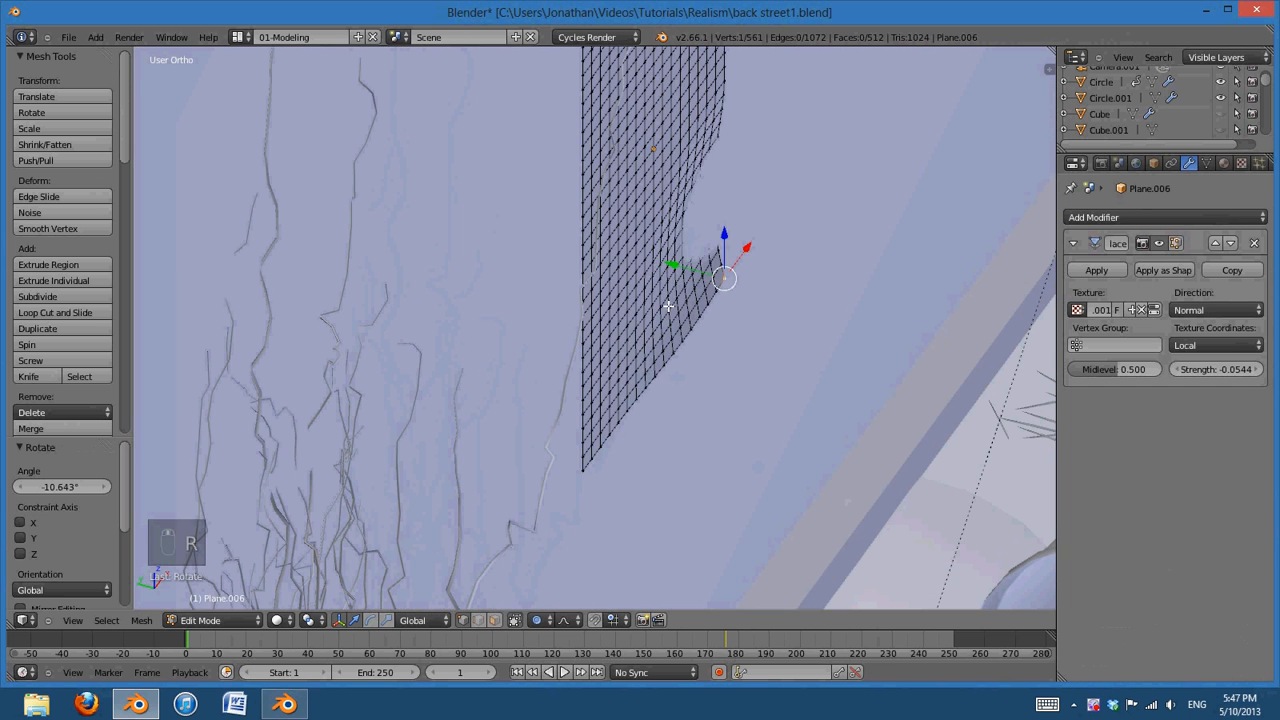
drag(675, 265, 688, 272)
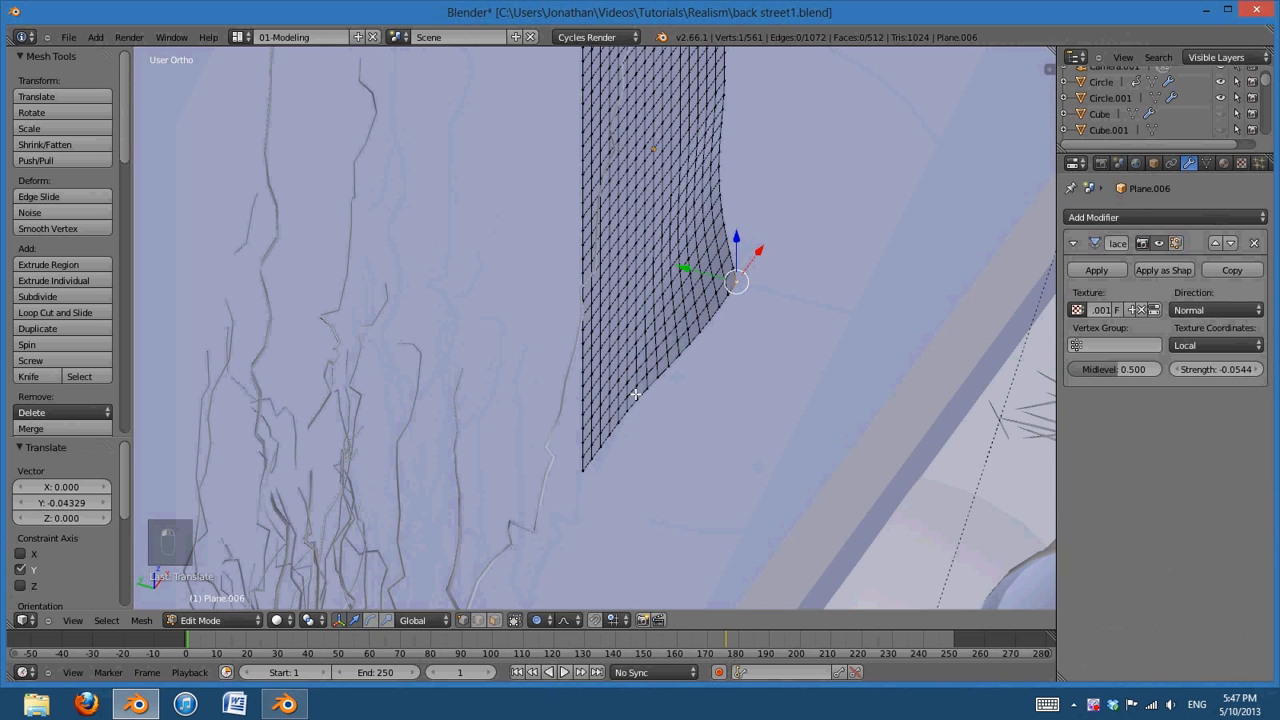
Rotate the tall sheet's lower corner about -4.9° and its upper-right corner slightly, using smooth proportional falloff
key(r)
click(634, 497)
middle_drag(634, 497, 671, 223)
key(r)
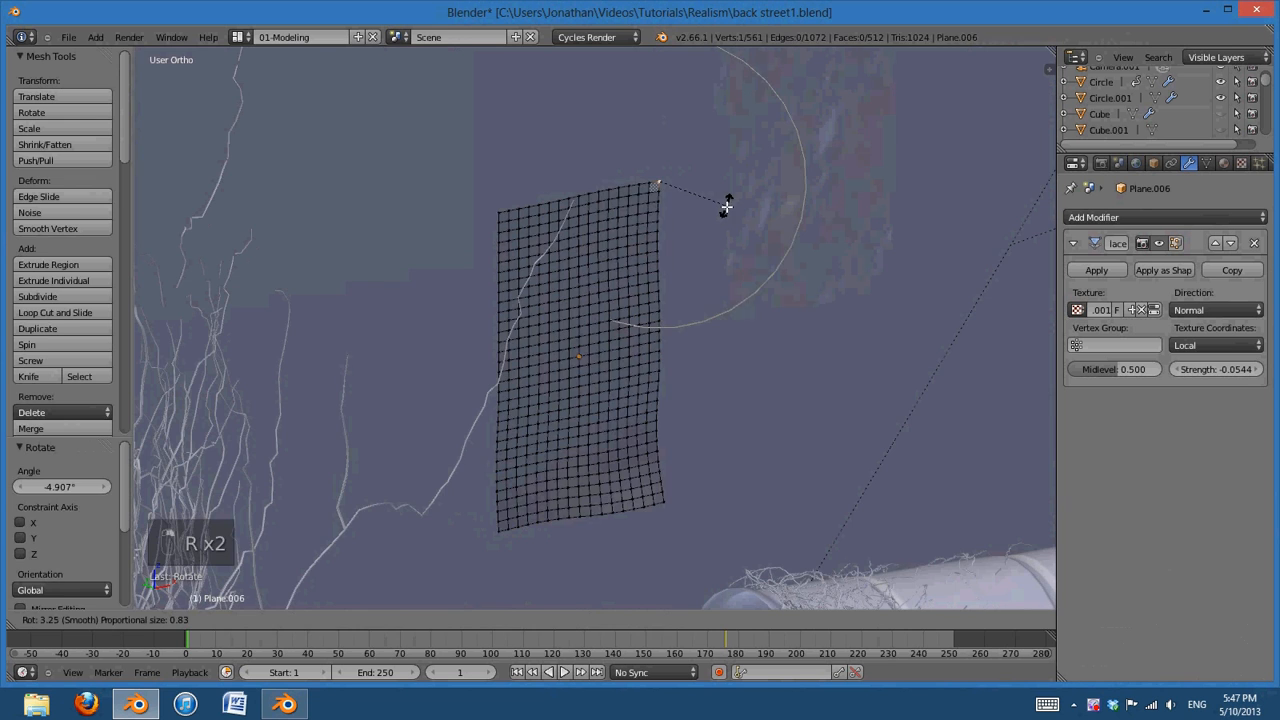
click(747, 245)
key(Tab)
scroll(734, 416, down, 3)
middle_drag(734, 416, 770, 379)
scroll(831, 449, up, 3)
key(Tab)
key(Tab)
key(Tab)
key(Tab)
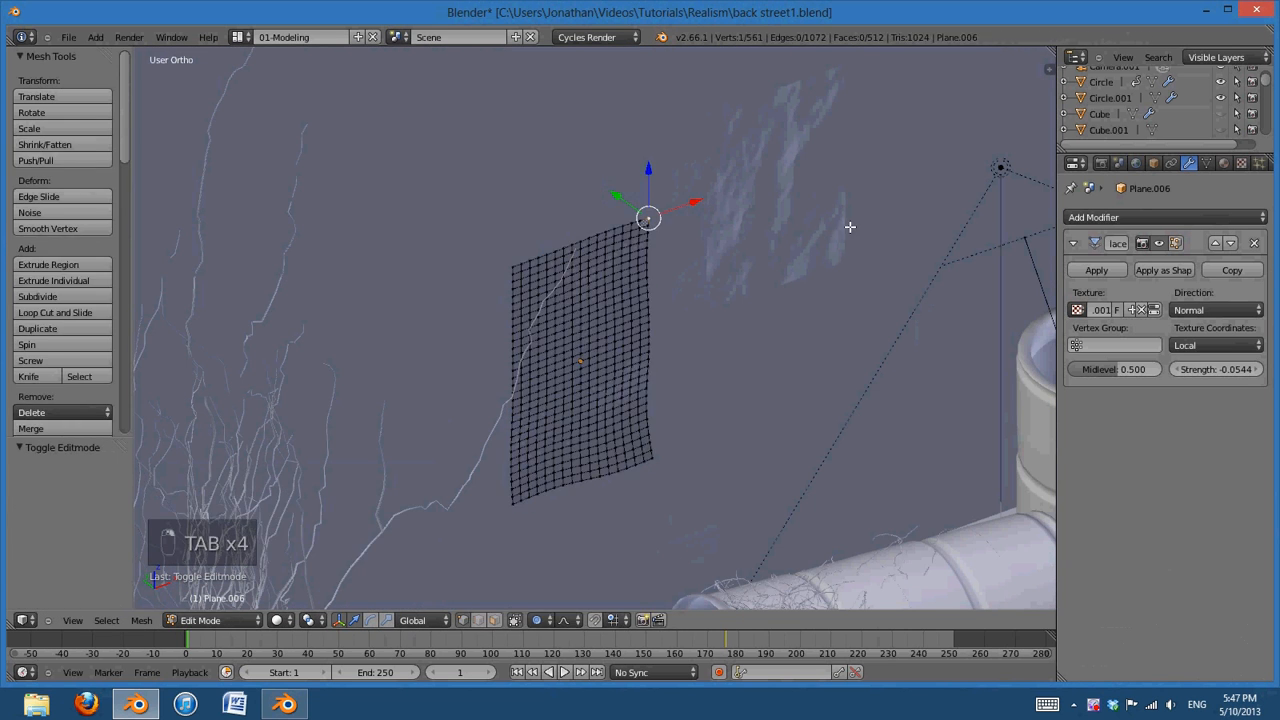
Rotate the lower-right corner of the densely subdivided wall sheet about -6.8° with proportional editing
key(Tab)
right_click(822, 224)
key(Tab)
middle_drag(865, 229, 600, 358)
scroll(600, 358, up, 2)
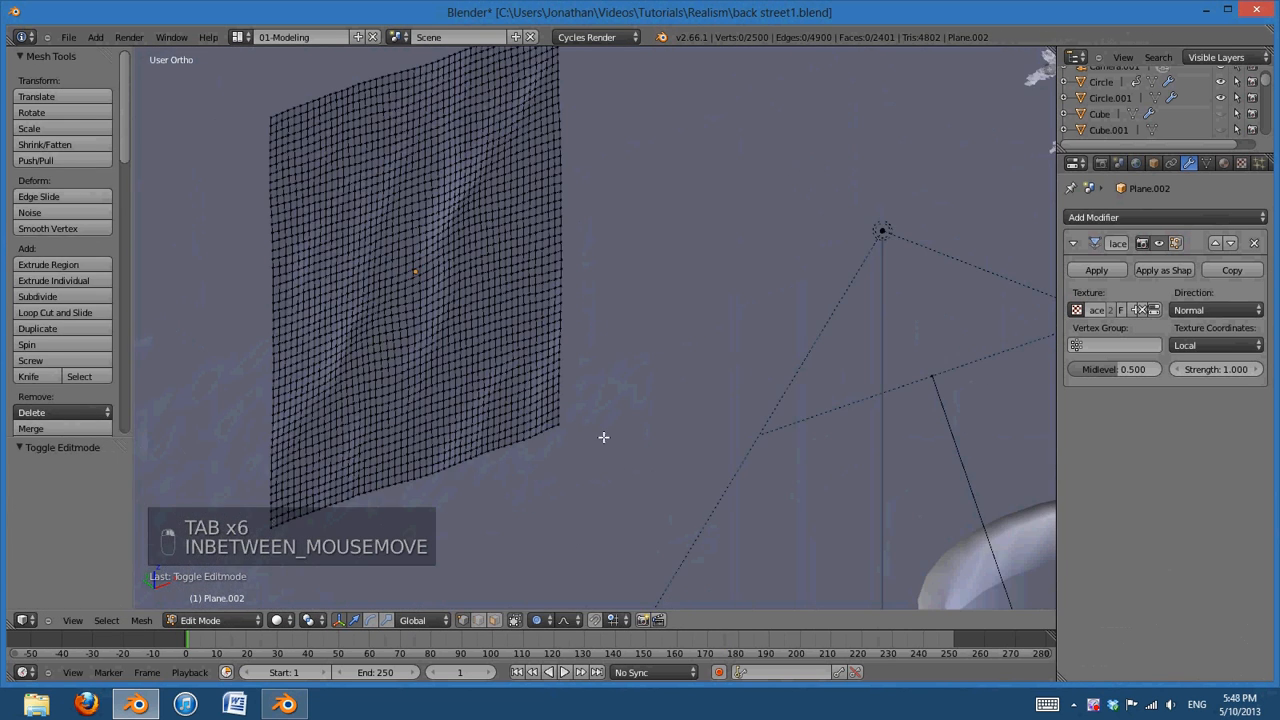
middle_drag(573, 428, 694, 357)
key(r)
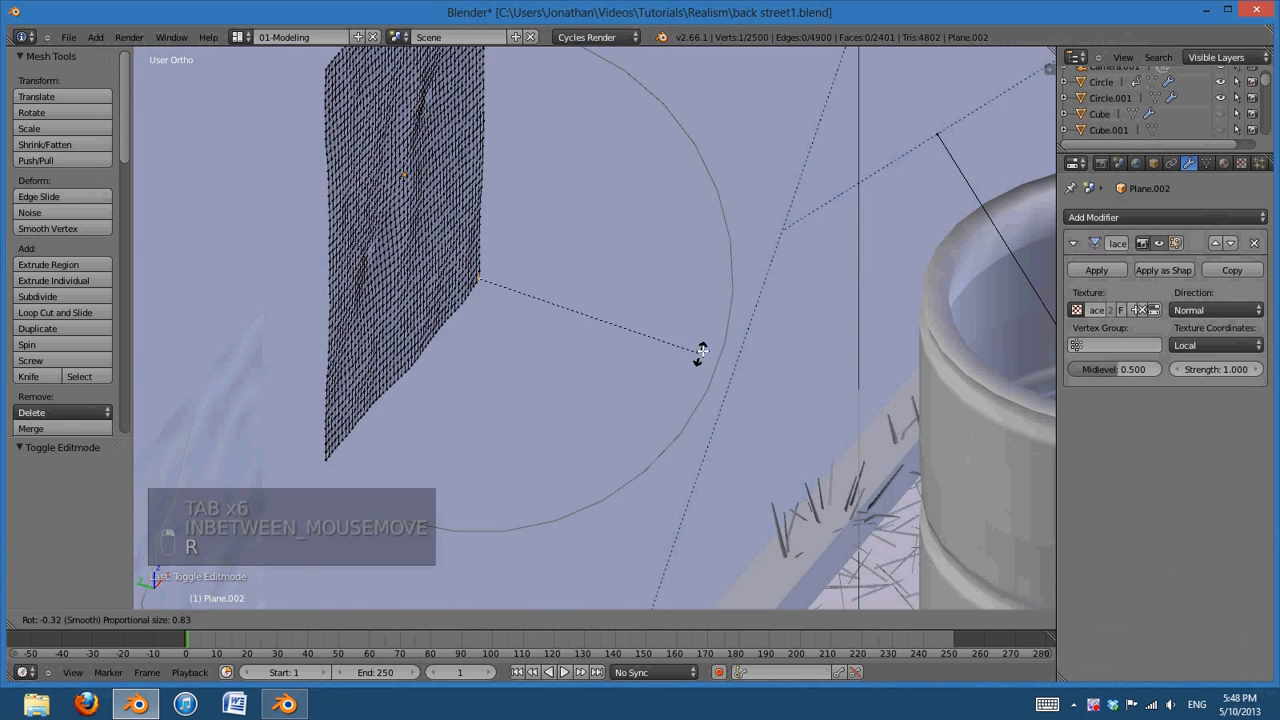
click(704, 329)
middle_drag(564, 403, 422, 383)
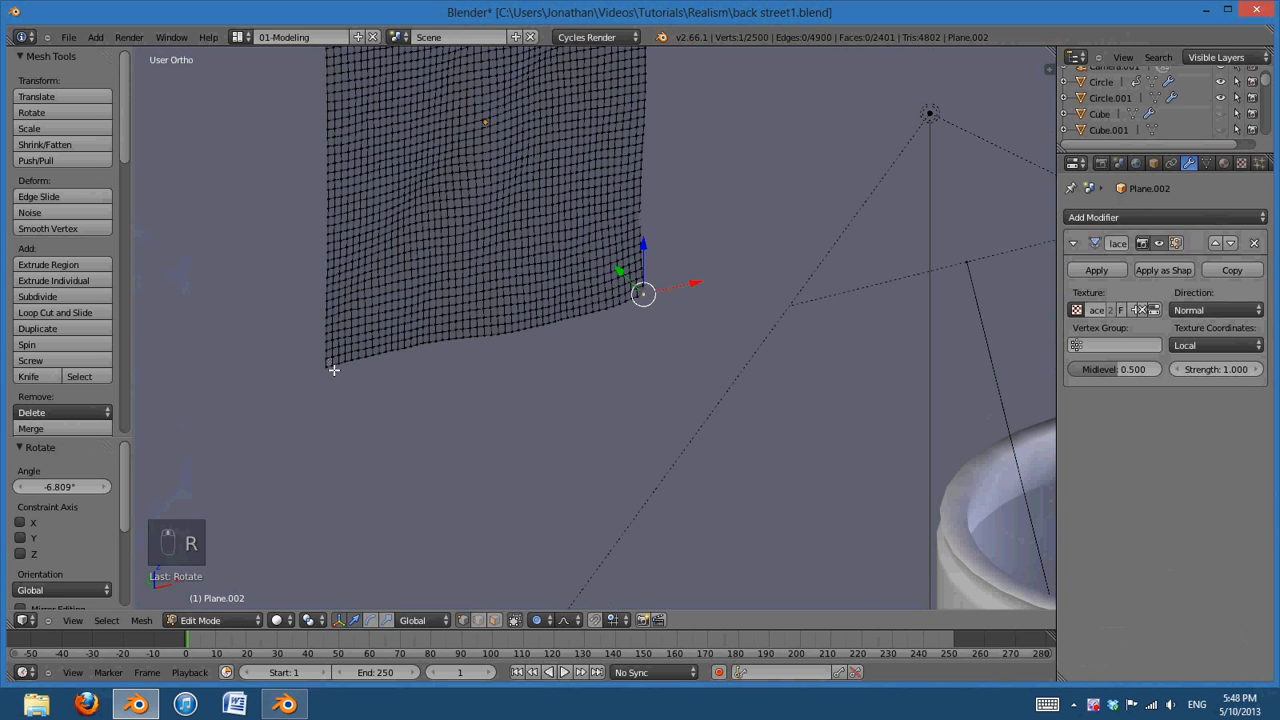
Rotate that sheet's lower-left corner about -6.1° and pull it about -0.02 along Y
right_click(330, 369)
middle_drag(335, 371, 407, 483)
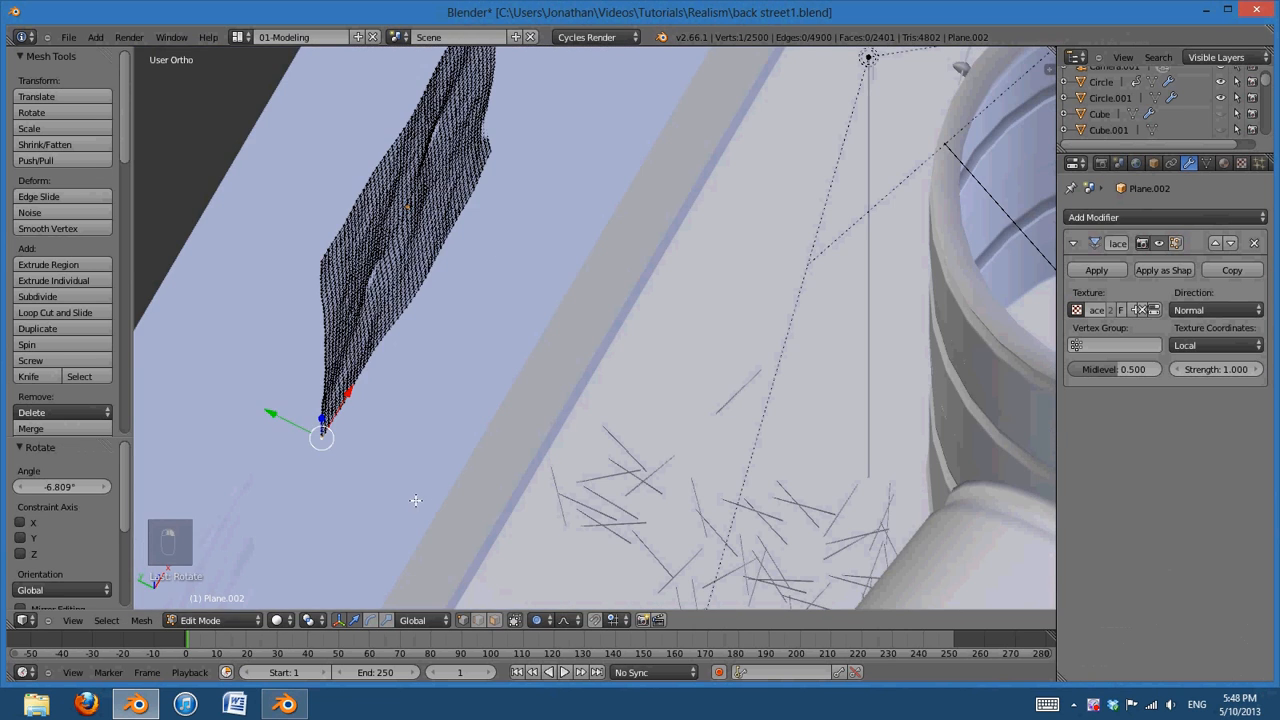
key(r)
click(428, 491)
key(g)
key(y)
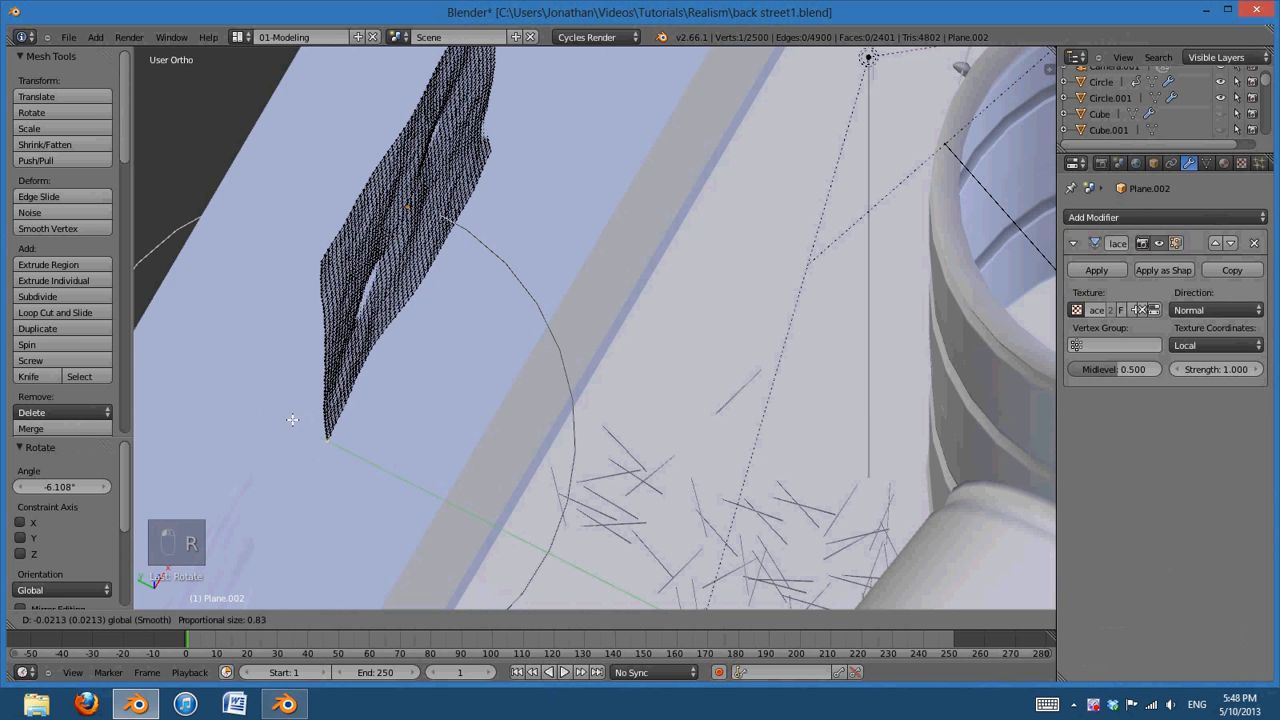
click(294, 420)
key(Tab)
Add a Displace modifier to the wide sheet above the ivy and assign it the "paper displace.001" texture
mouse_move(591, 423)
middle_down()
mouse_move(657, 449)
mouse_move(646, 369)
mouse_move(693, 356)
mouse_move(563, 380)
mouse_move(900, 480)
mouse_move(808, 500)
mouse_move(659, 459)
mouse_move(589, 251)
middle_up()
key(z)
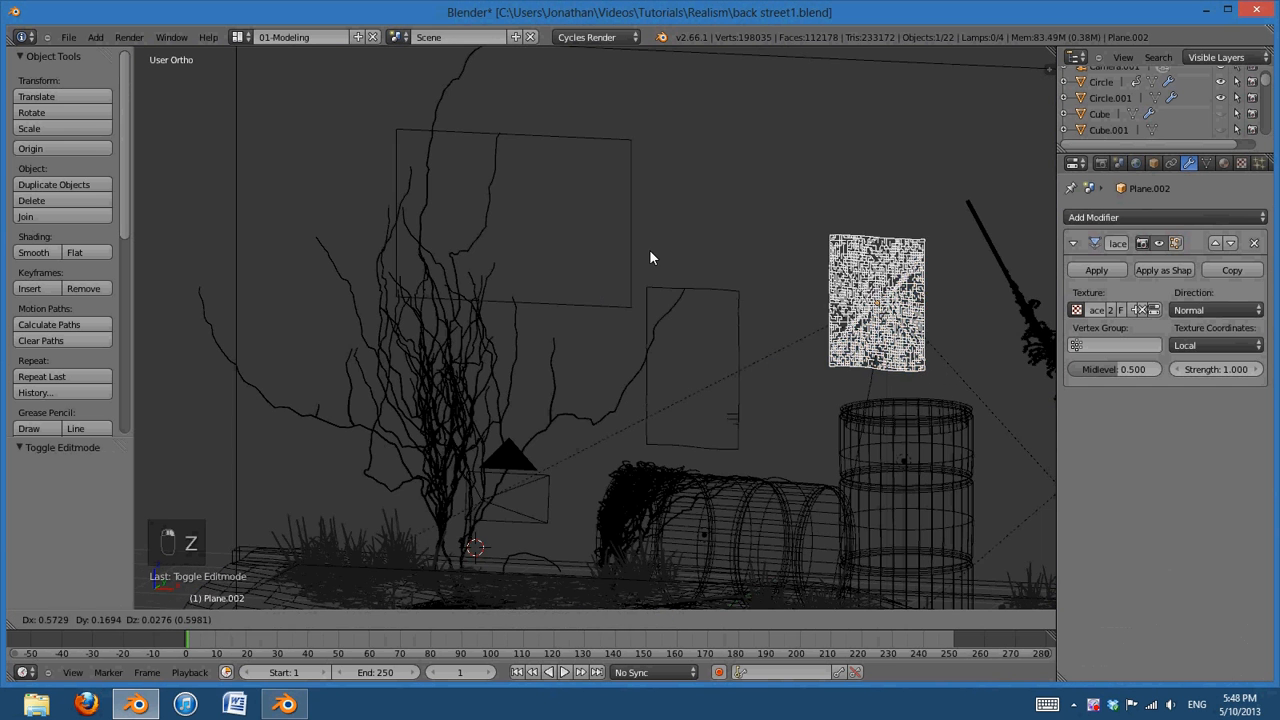
right_click(632, 214)
key(z)
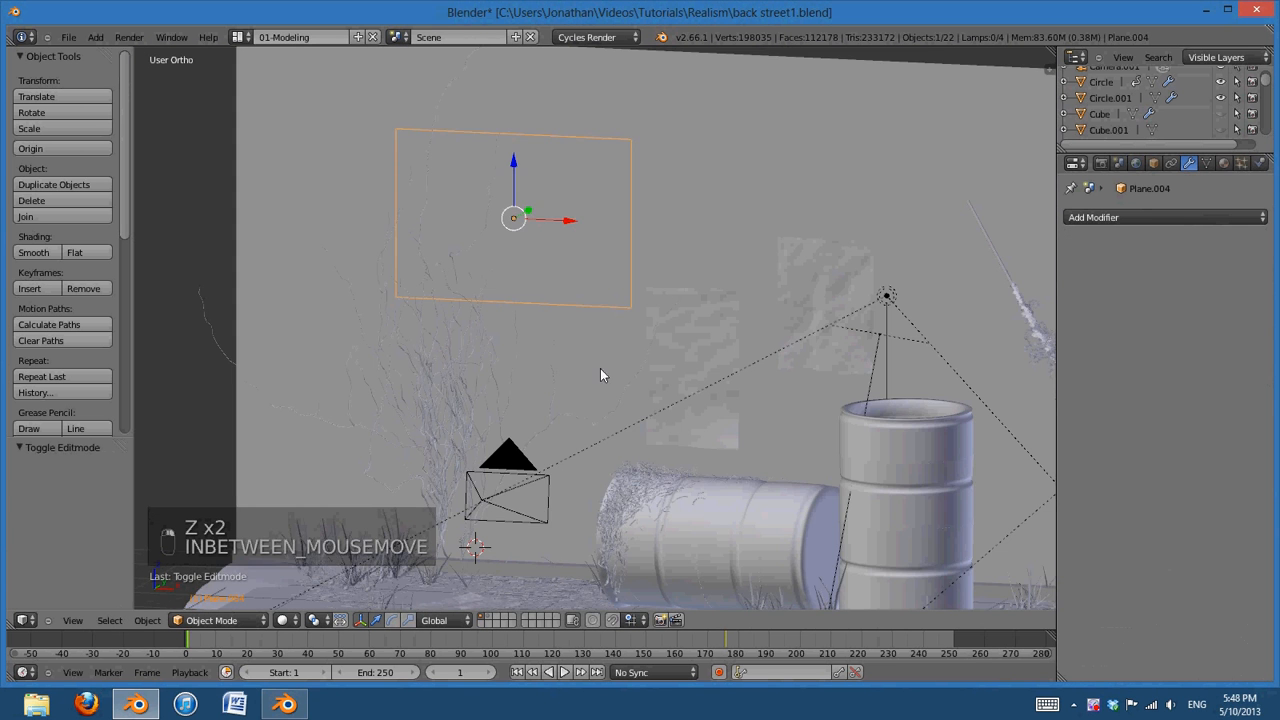
mouse_move(600, 368)
middle_down()
mouse_move(750, 379)
mouse_move(728, 386)
middle_up()
click(1170, 217)
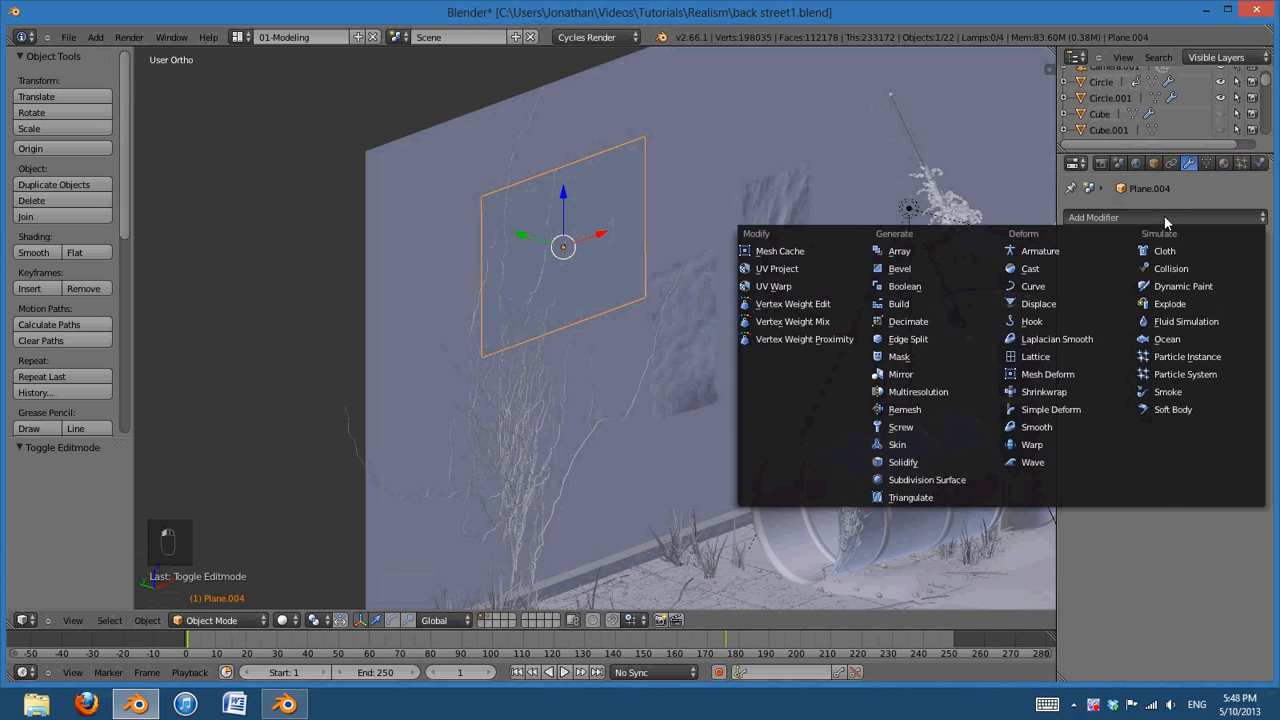
click(1039, 304)
click(1077, 310)
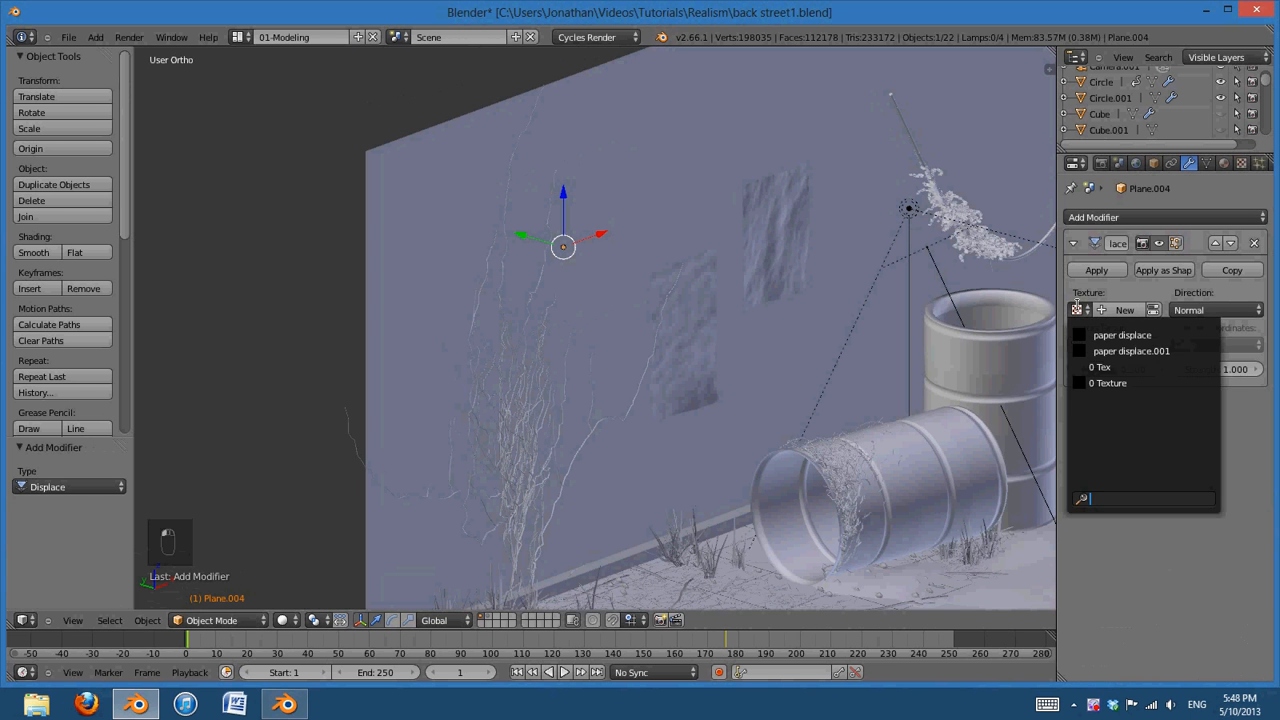
click(1107, 352)
Subdivide the wide sheet's mesh with 10 cuts
key(Tab)
scroll(557, 285, up, 4)
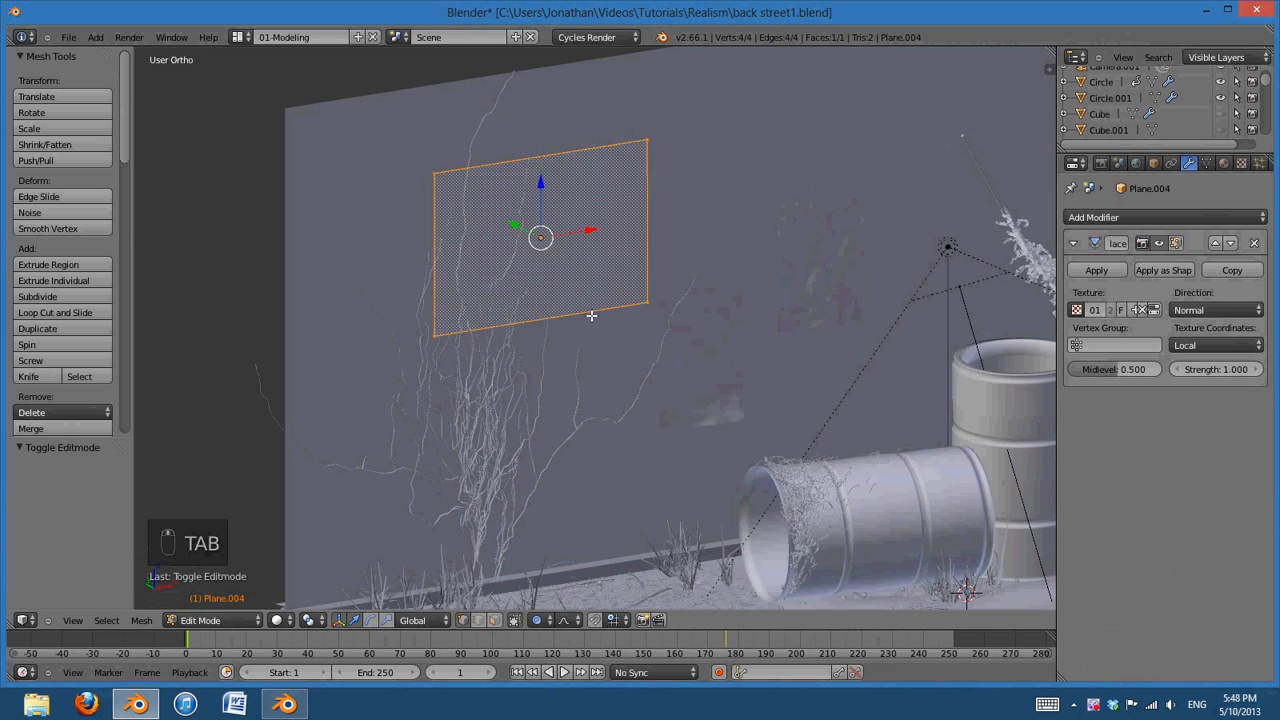
key(KP_1)
scroll(520, 280, down, 3)
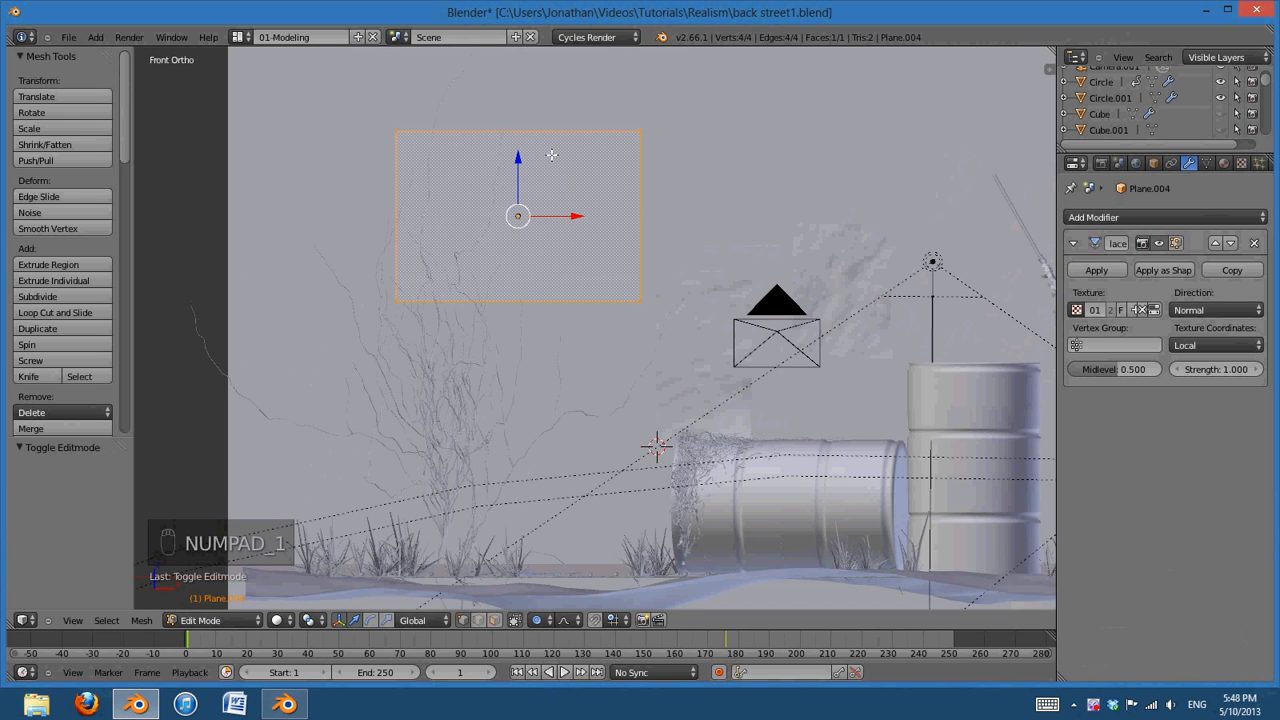
key(w)
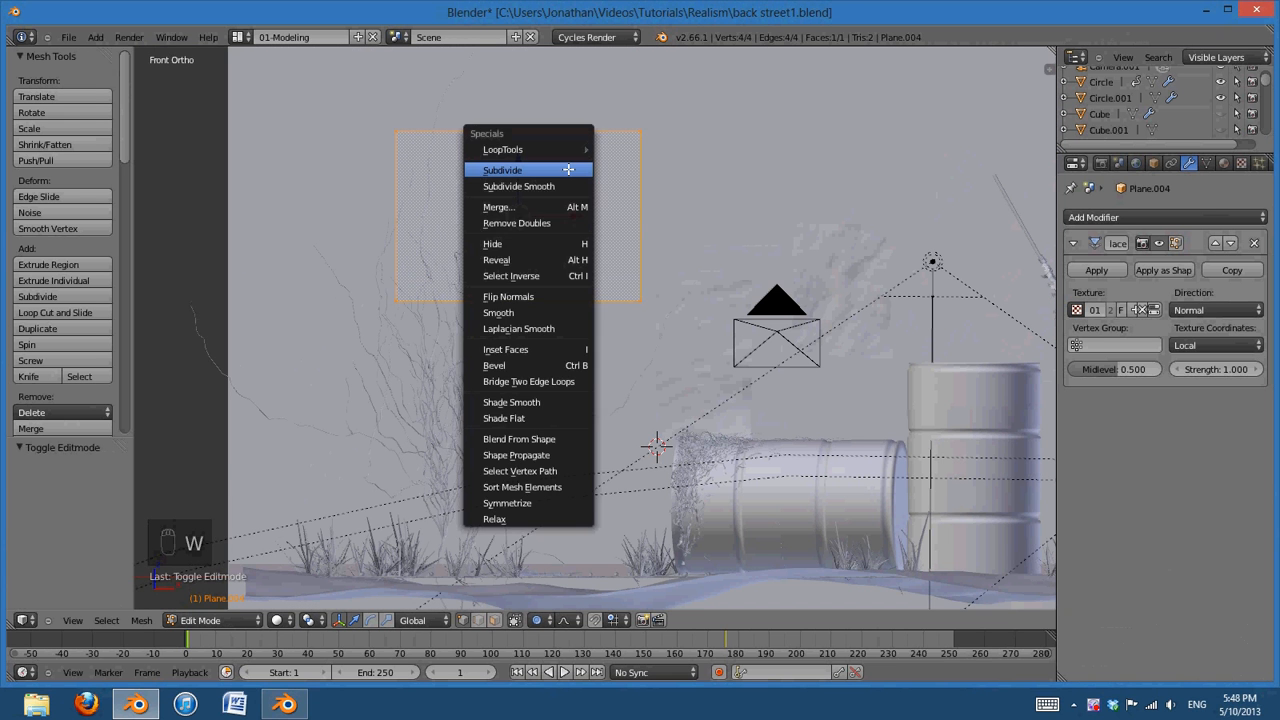
click(568, 170)
click(70, 486)
text(10)
key(Return)
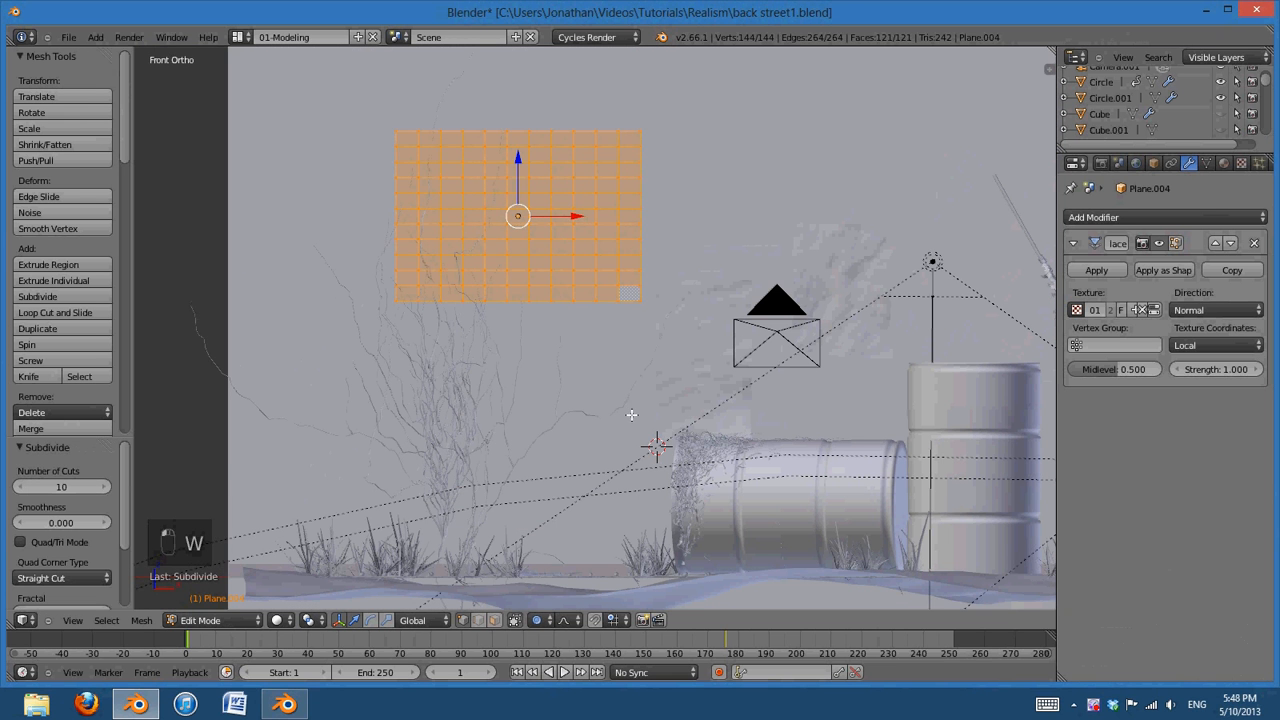
key(Tab)
Set the wide sheet's Displace strength to 0.250 and apply smooth shading
middle_drag(574, 389, 710, 490)
scroll(680, 396, up, 5)
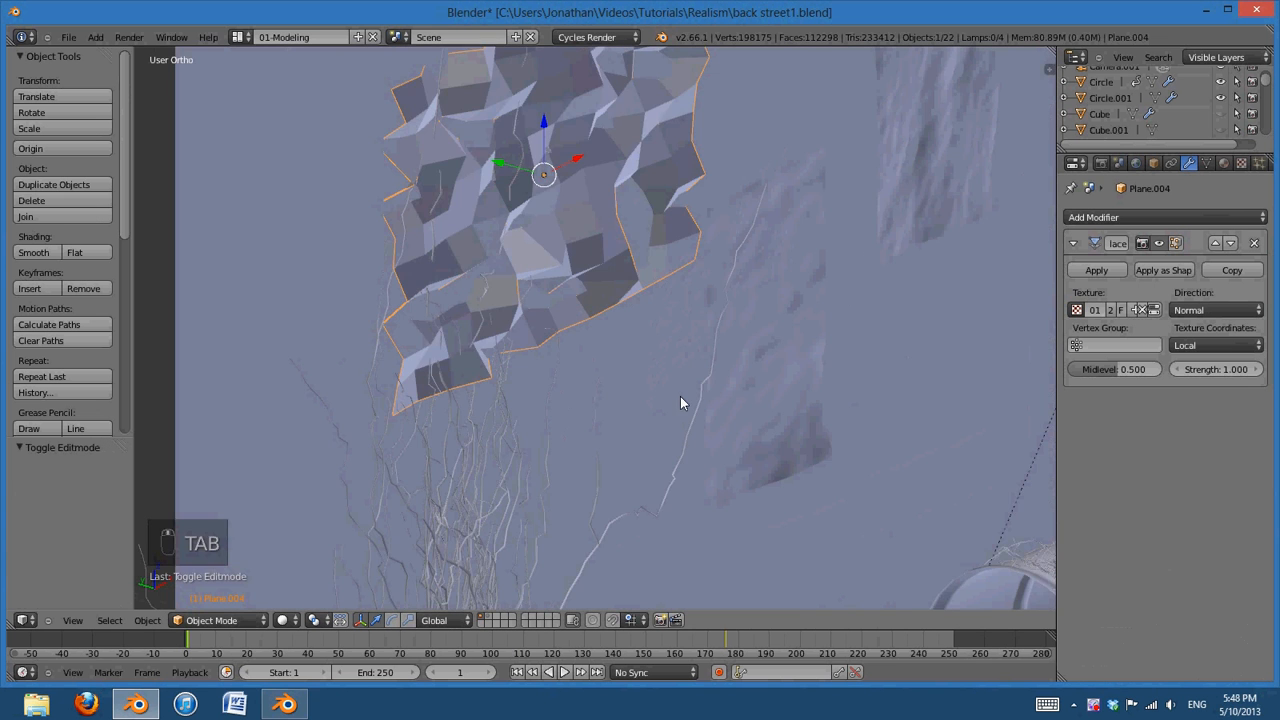
middle_drag(680, 403, 600, 380)
key(KP_0)
key(KP_0)
key(Return)
click(36, 250)
Pull the wide sheet's lower-right corner about -0.047 along Y with proportional editing
middle_drag(714, 382, 688, 298)
key(Tab)
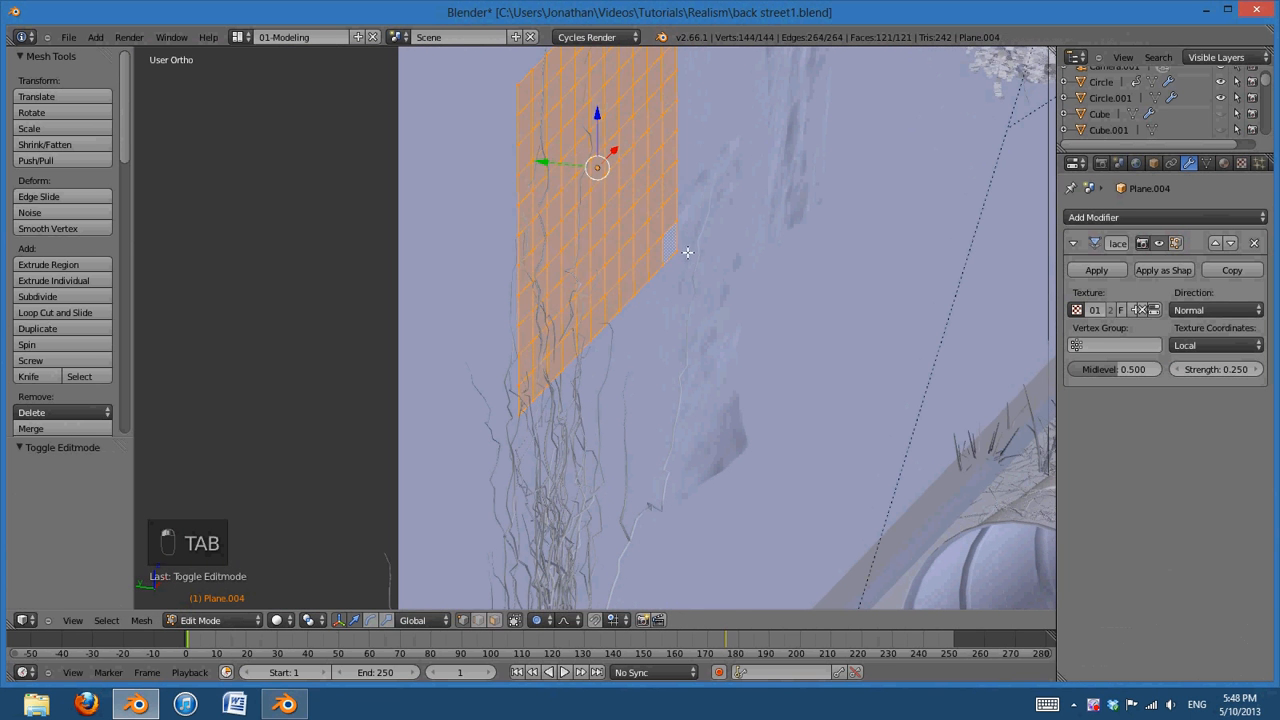
right_click(687, 251)
key(g)
key(y)
click(559, 343)
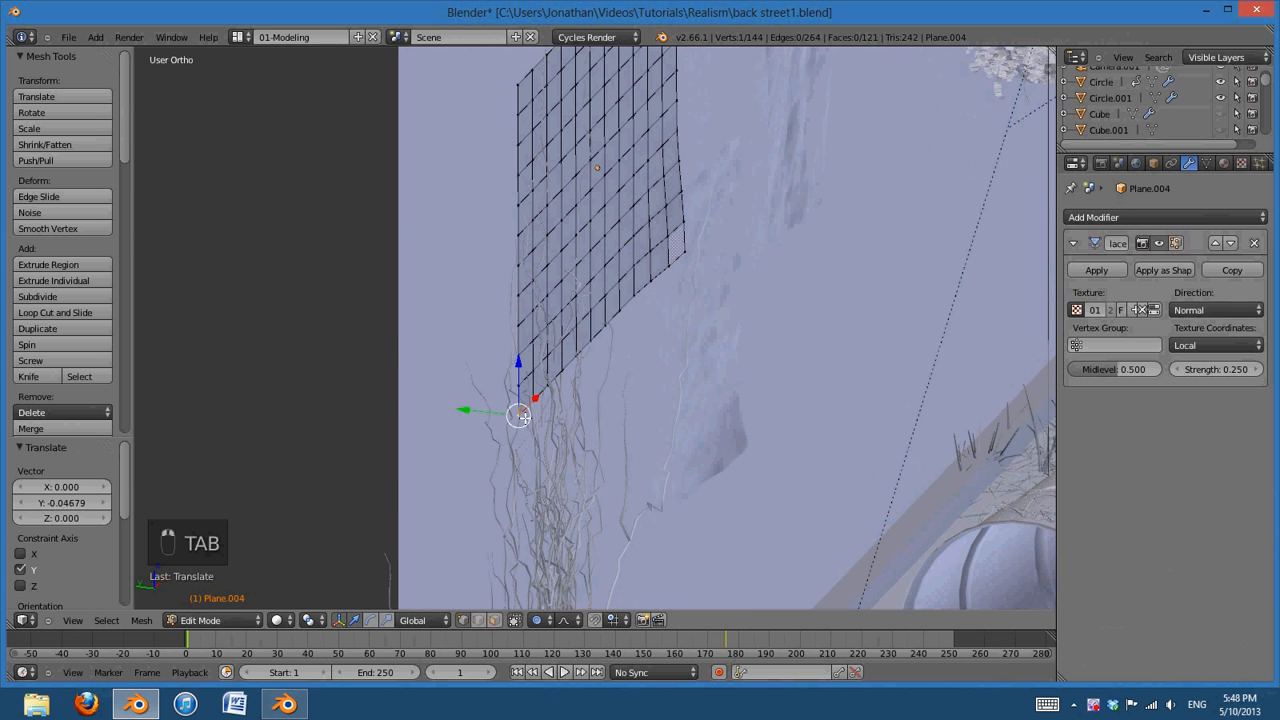
key(Tab)
Examine the paper sheets and ivy through the camera with everything deselected, and select the ivy curve
middle_drag(461, 410, 846, 463)
key(KP_0)
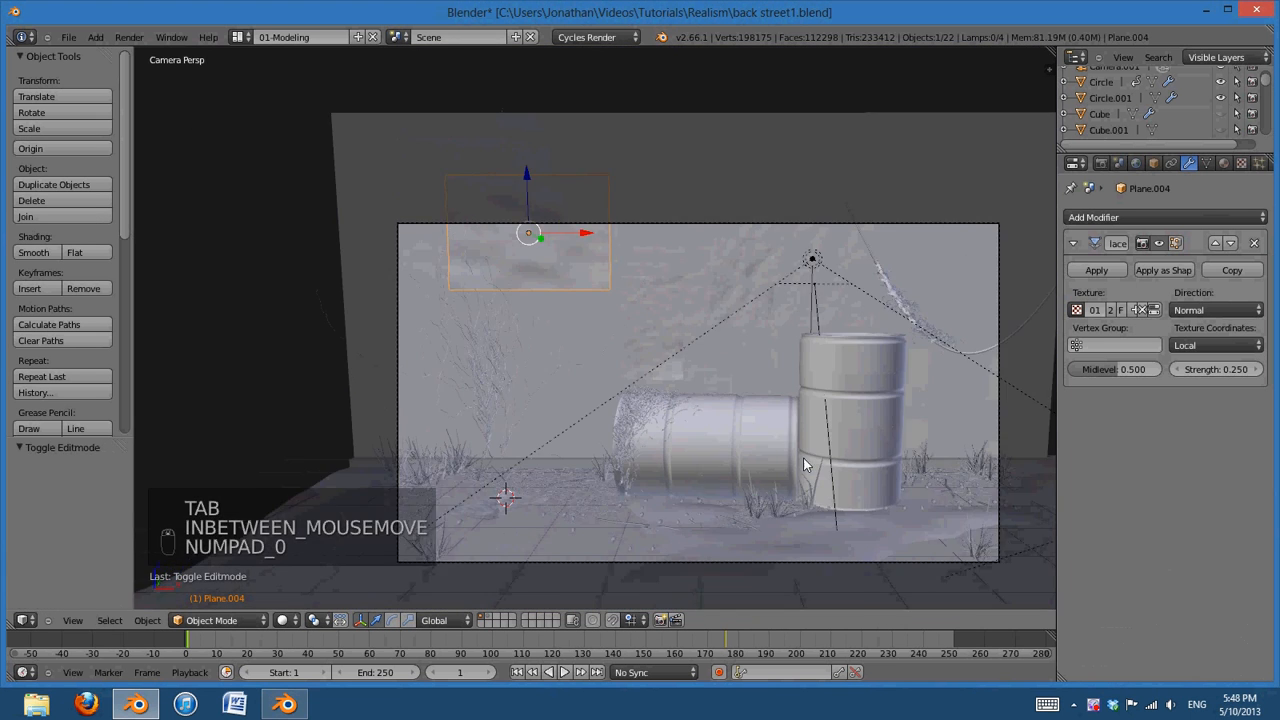
key(a)
key(a)
scroll(790, 383, up, 2)
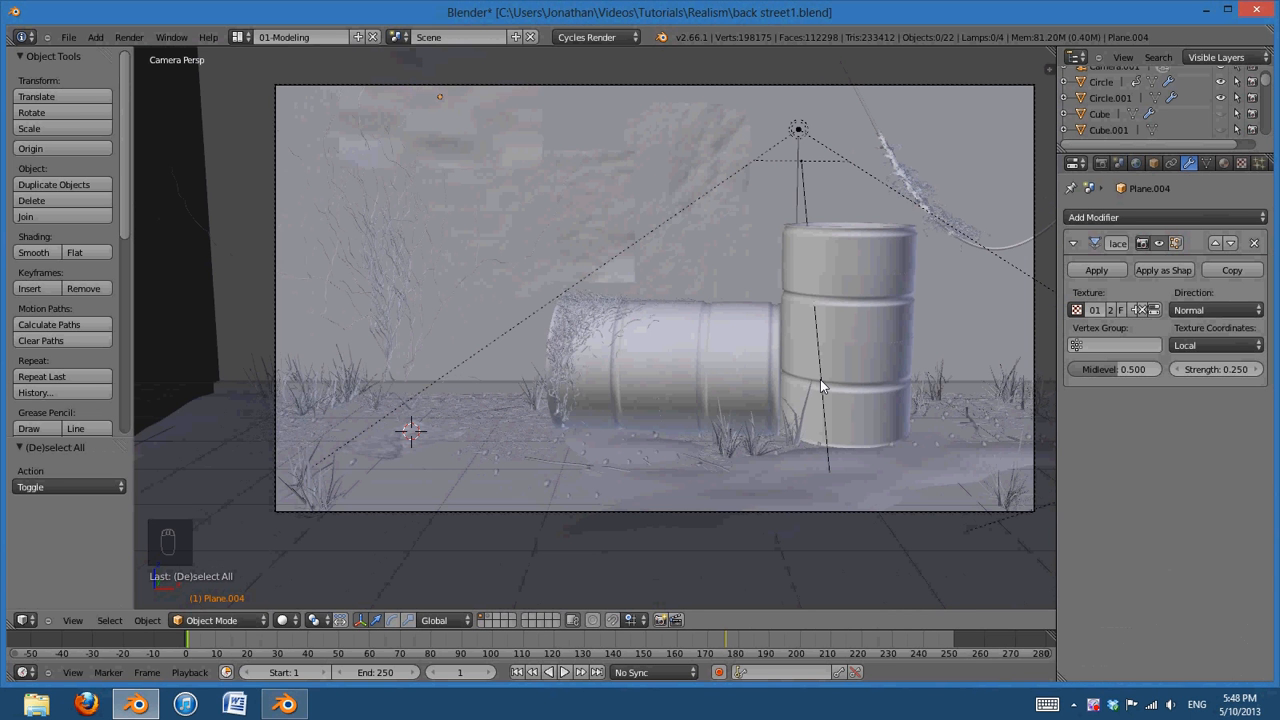
shift+middle_drag(820, 379, 753, 460)
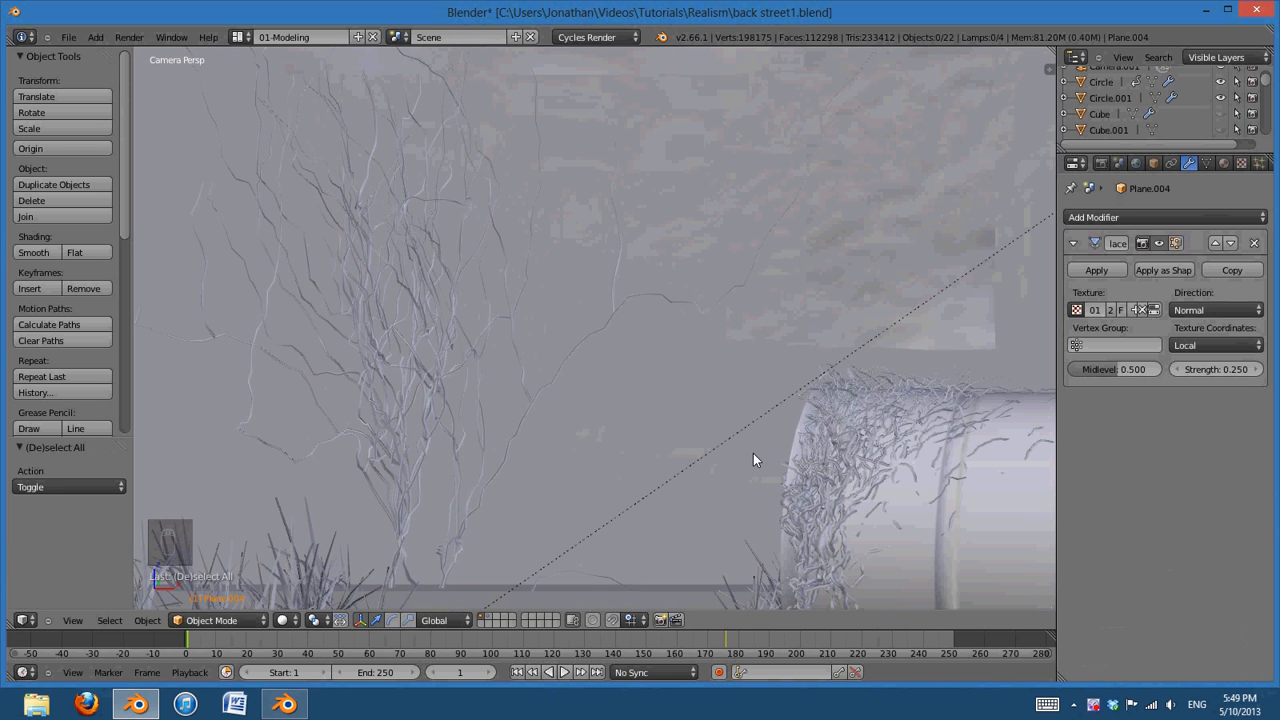
right_click(458, 313)
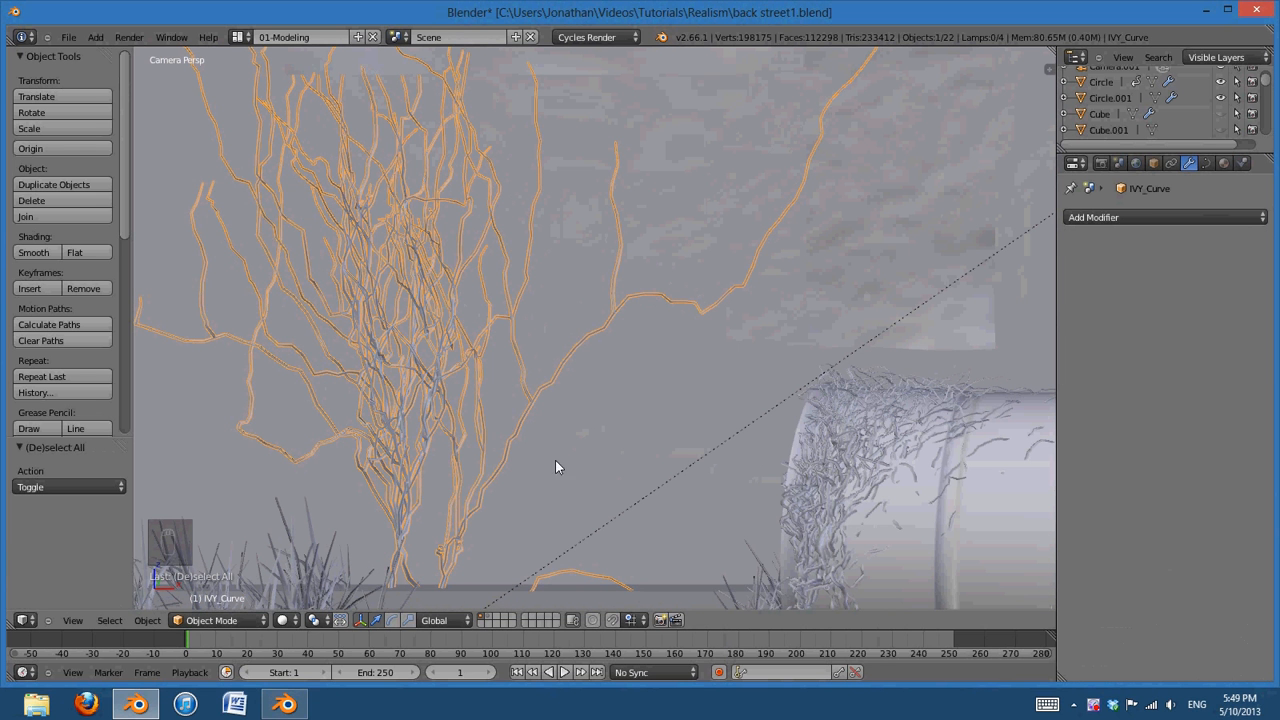
Switch to the empty third layer and snap the 3D cursor to the scene center
click(489, 618)
scroll(678, 452, down, 4)
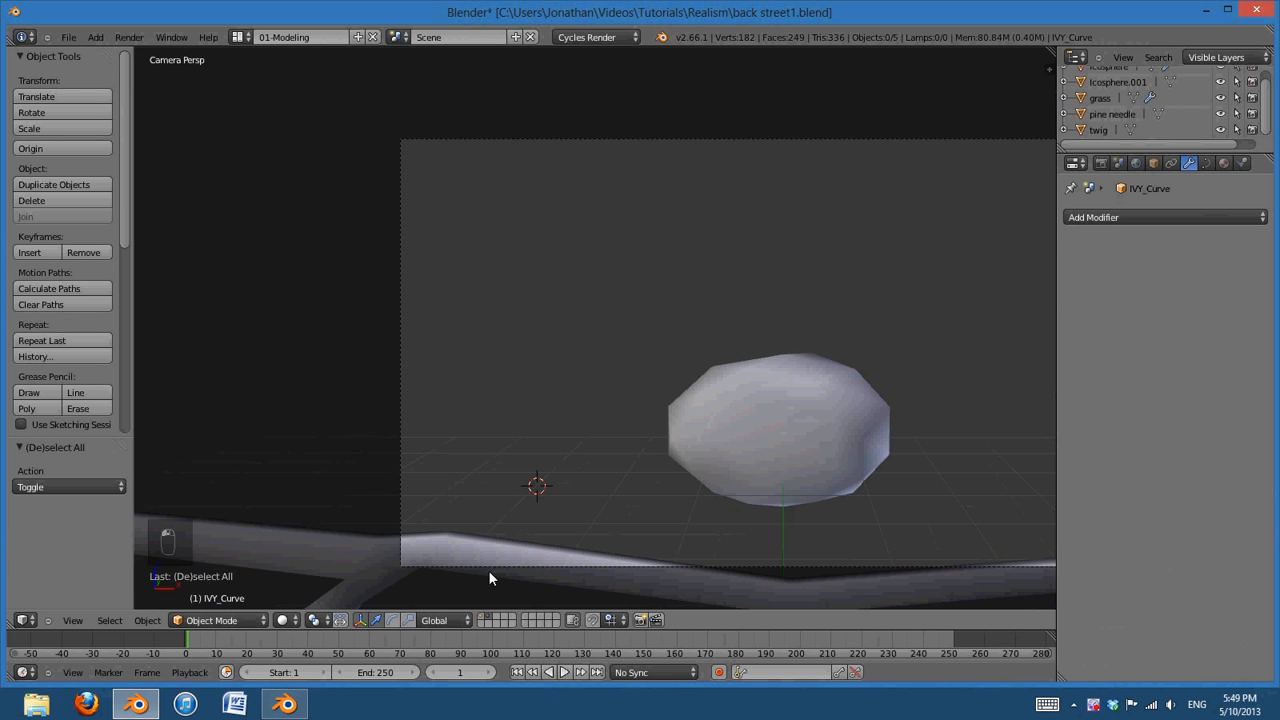
click(498, 624)
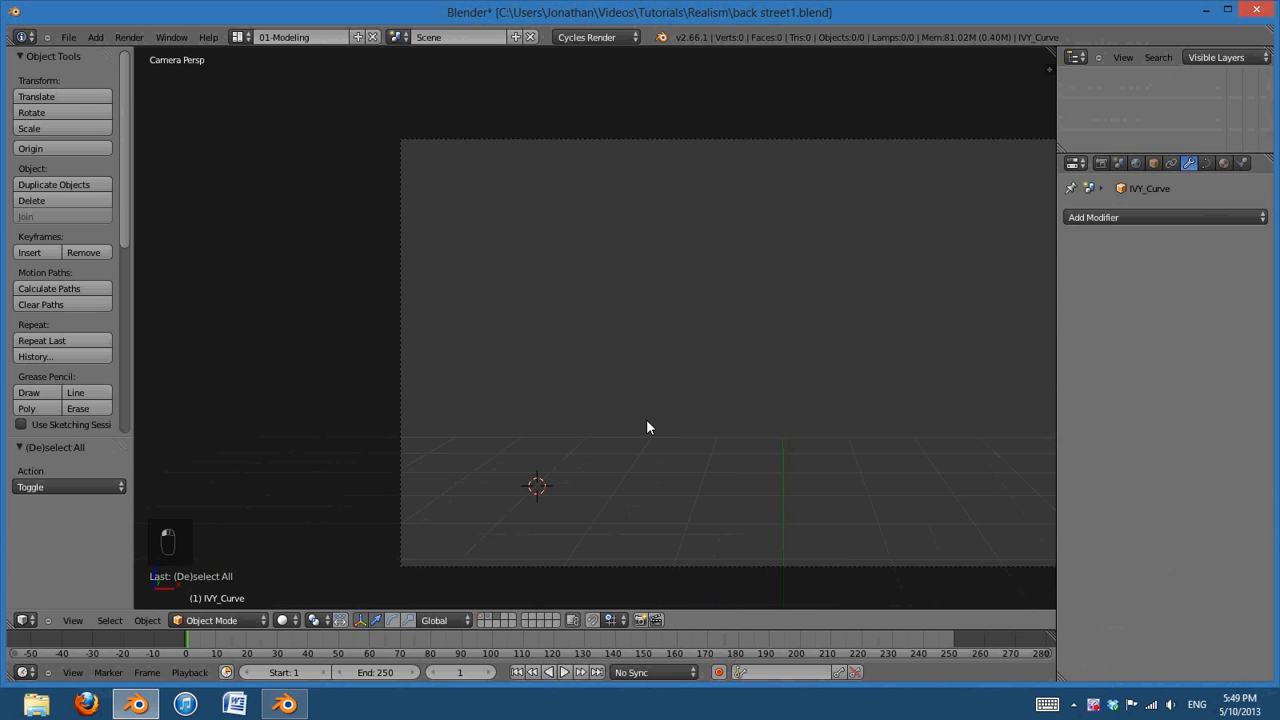
key(KP_1)
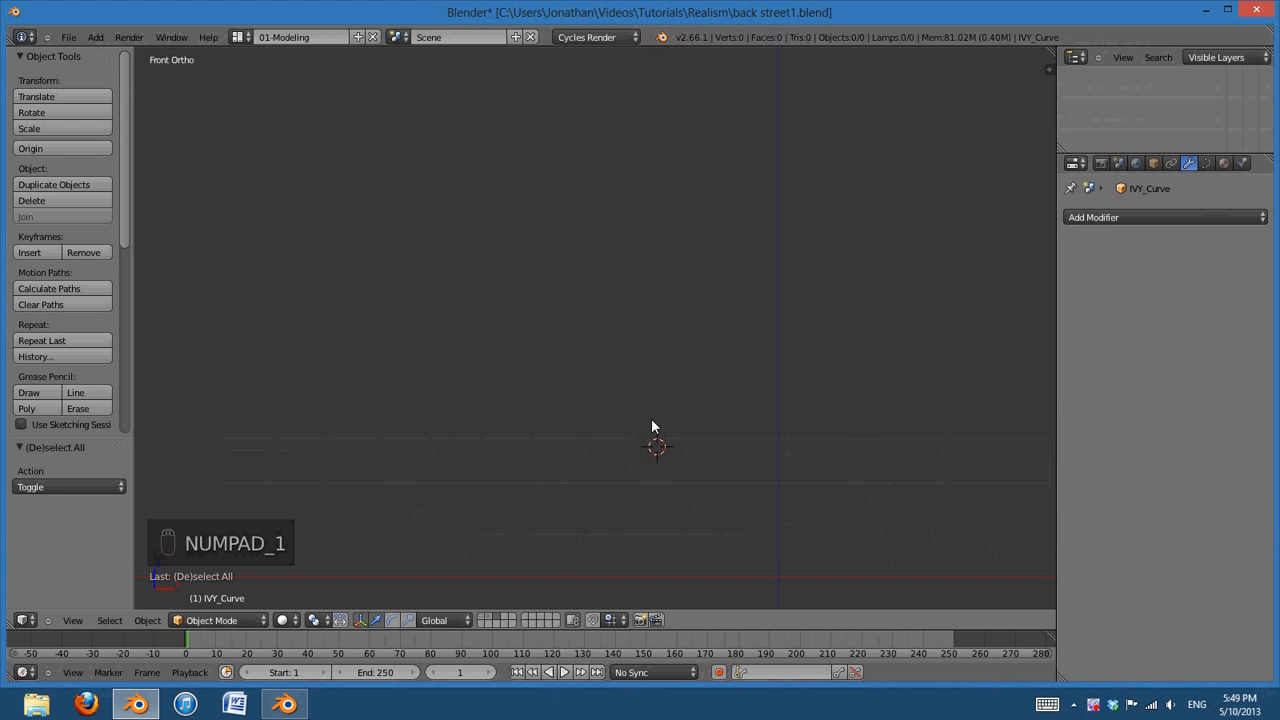
key(shift+s)
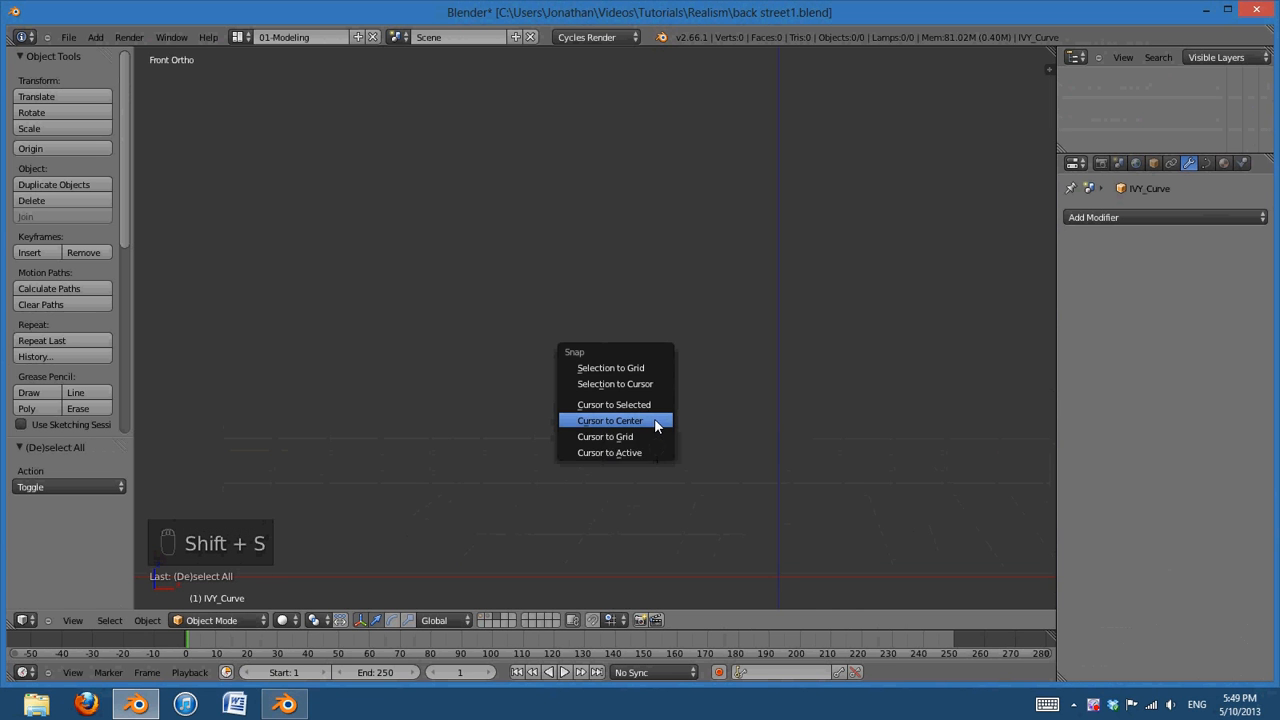
click(657, 421)
Add a plane mesh at the center of the empty layer and frame it from the top
key(shift+a)
mouse_move(680, 363)
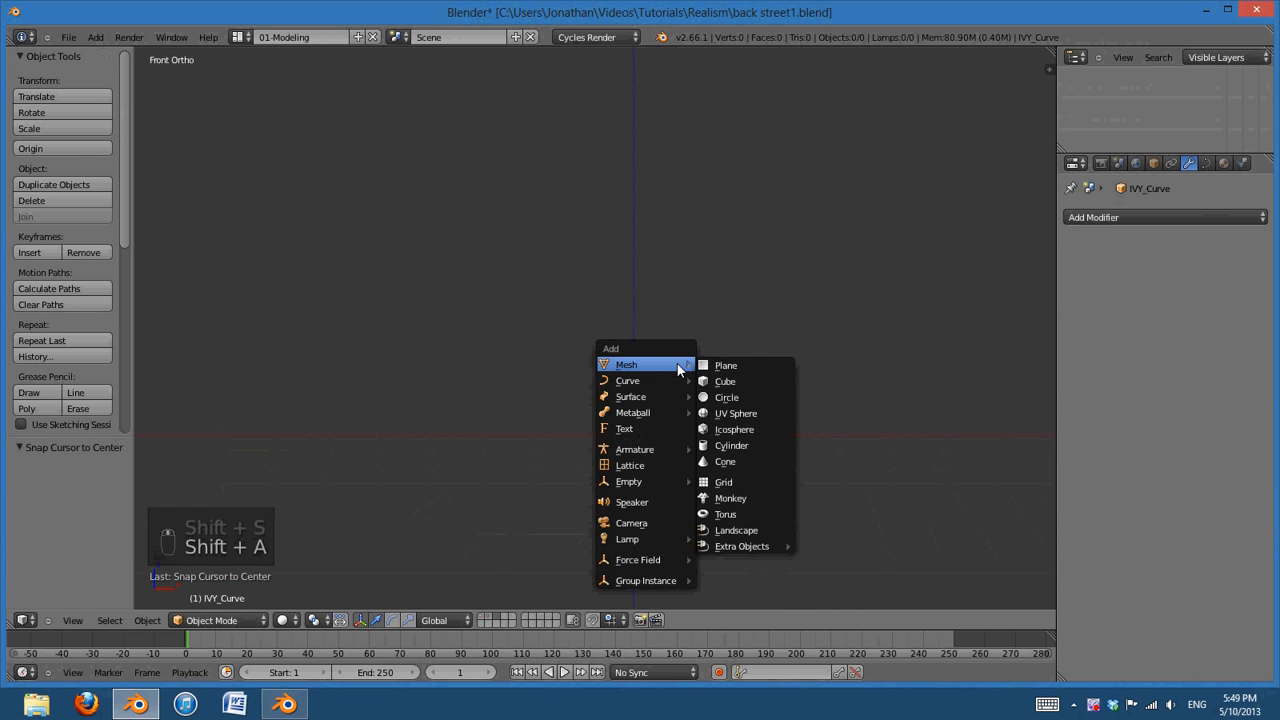
click(720, 366)
key(KP_7)
scroll(800, 443, down, 8)
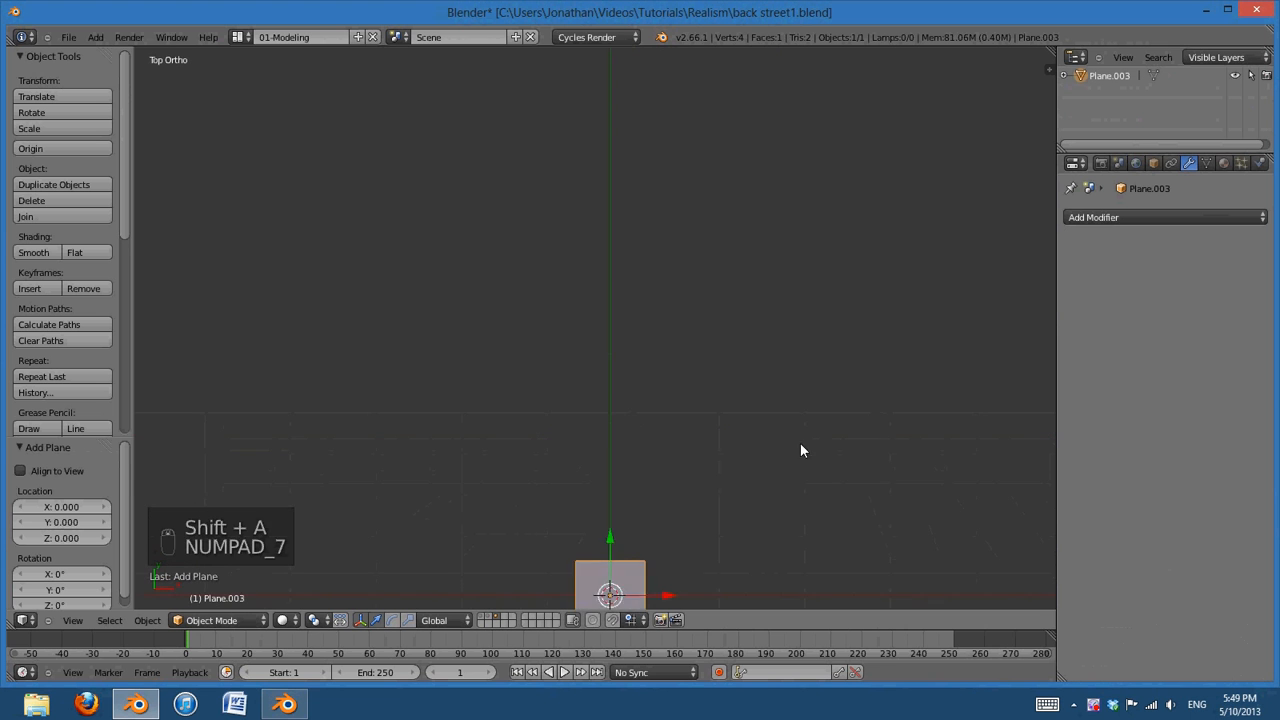
shift+middle_drag(618, 512, 626, 331)
scroll(656, 331, up, 5)
scroll(656, 338, up, 4)
shift+middle_drag(710, 268, 657, 426)
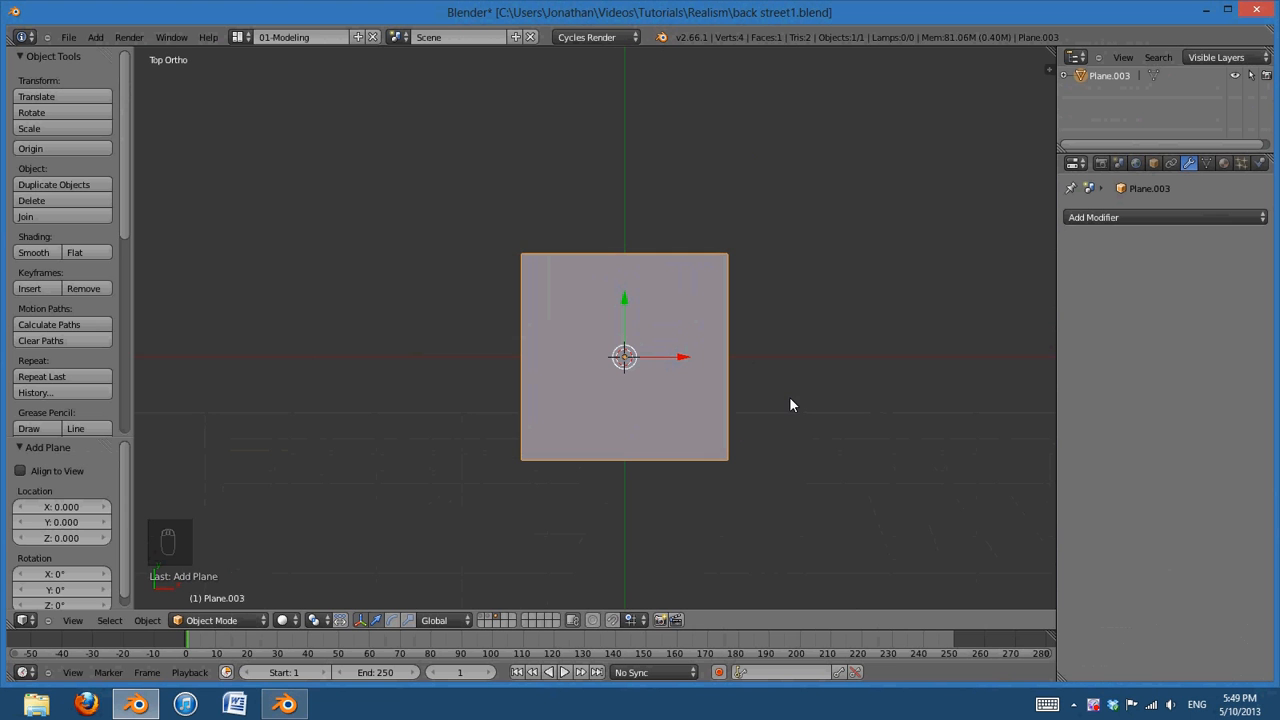
Enter edit mode on the plane and extrude its upper edge about 2.25 along Y
key(Tab)
scroll(786, 346, down, 1)
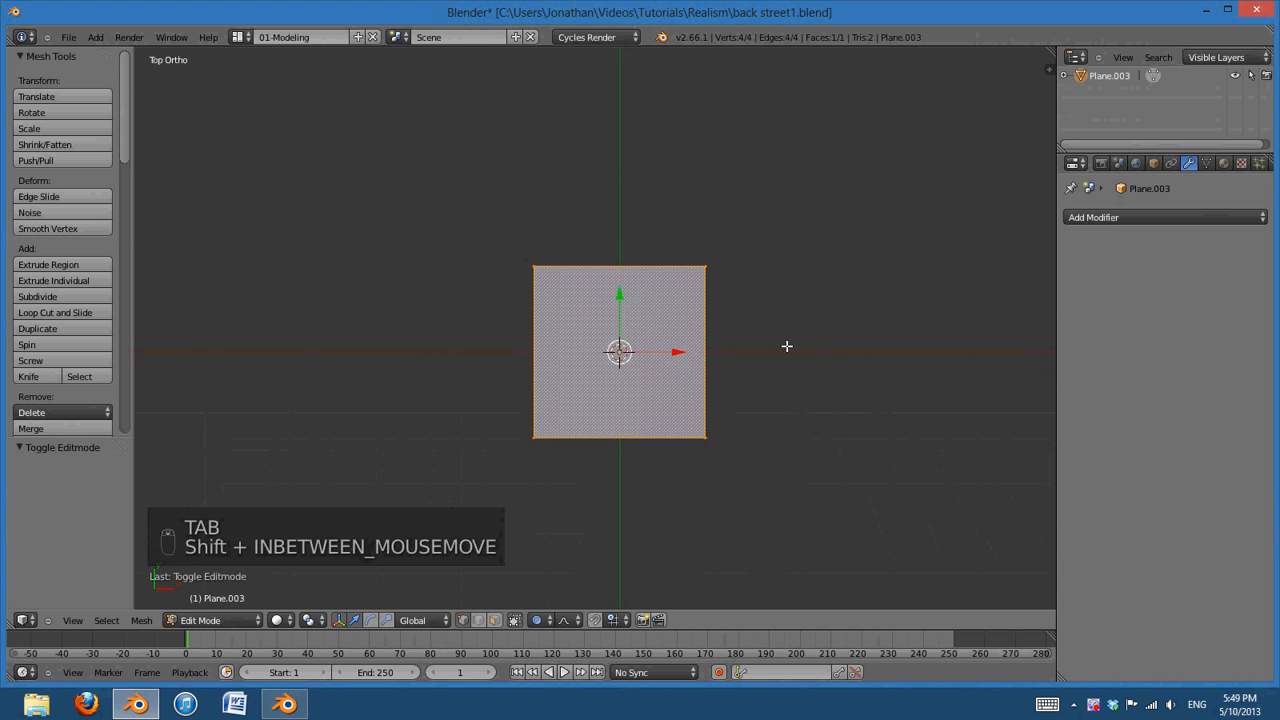
shift+middle_drag(786, 346, 751, 426)
right_click(535, 346)
right_click(703, 346)
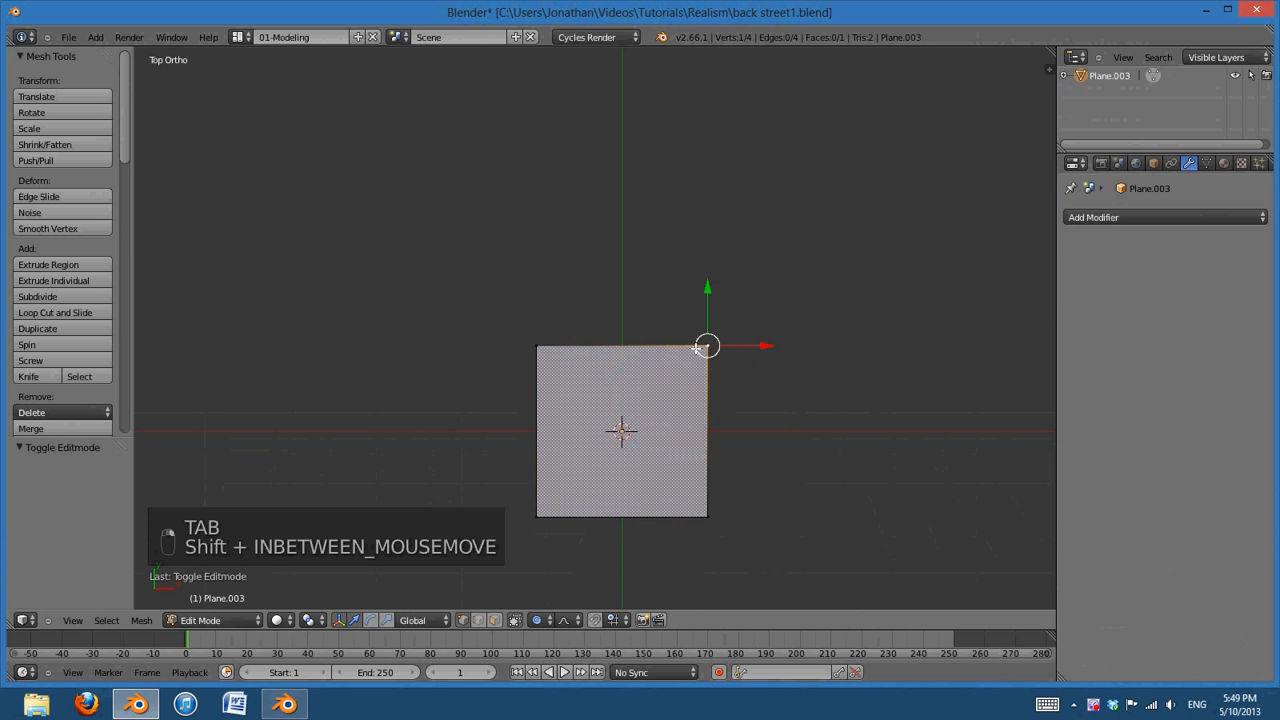
shift+middle_drag(726, 310, 703, 392)
shift+right_click(534, 414)
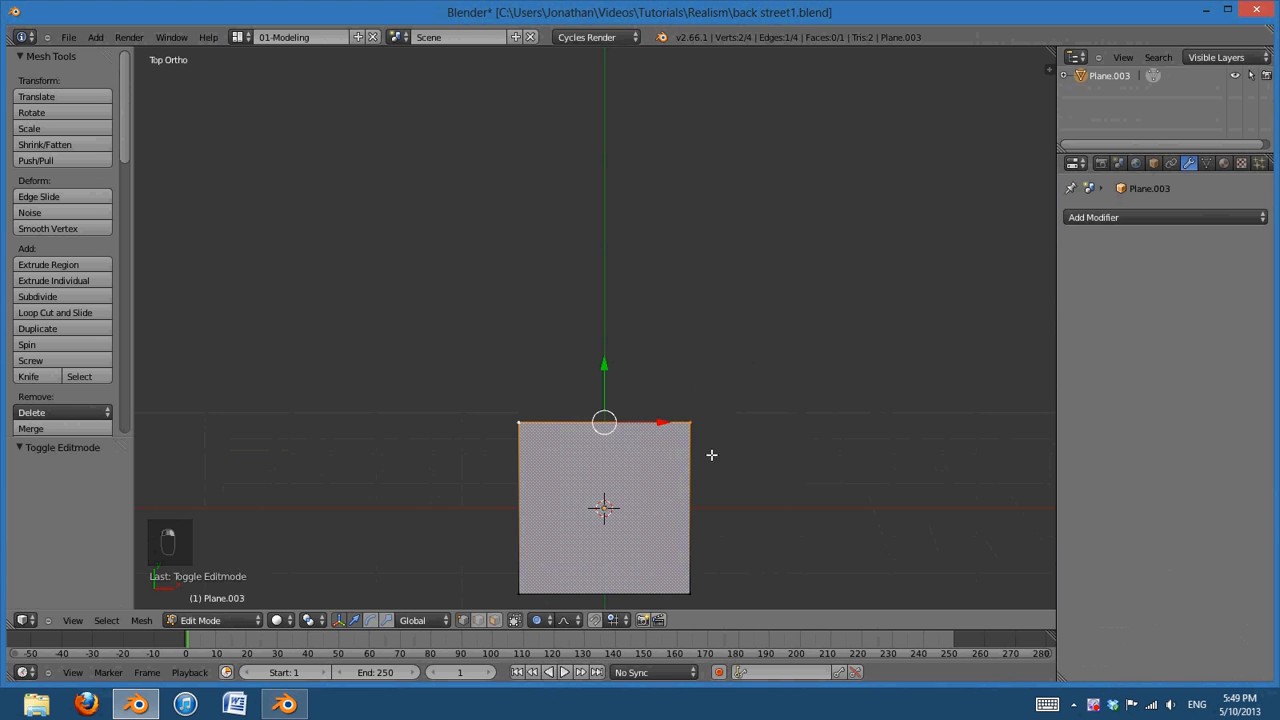
key(e)
click(737, 263)
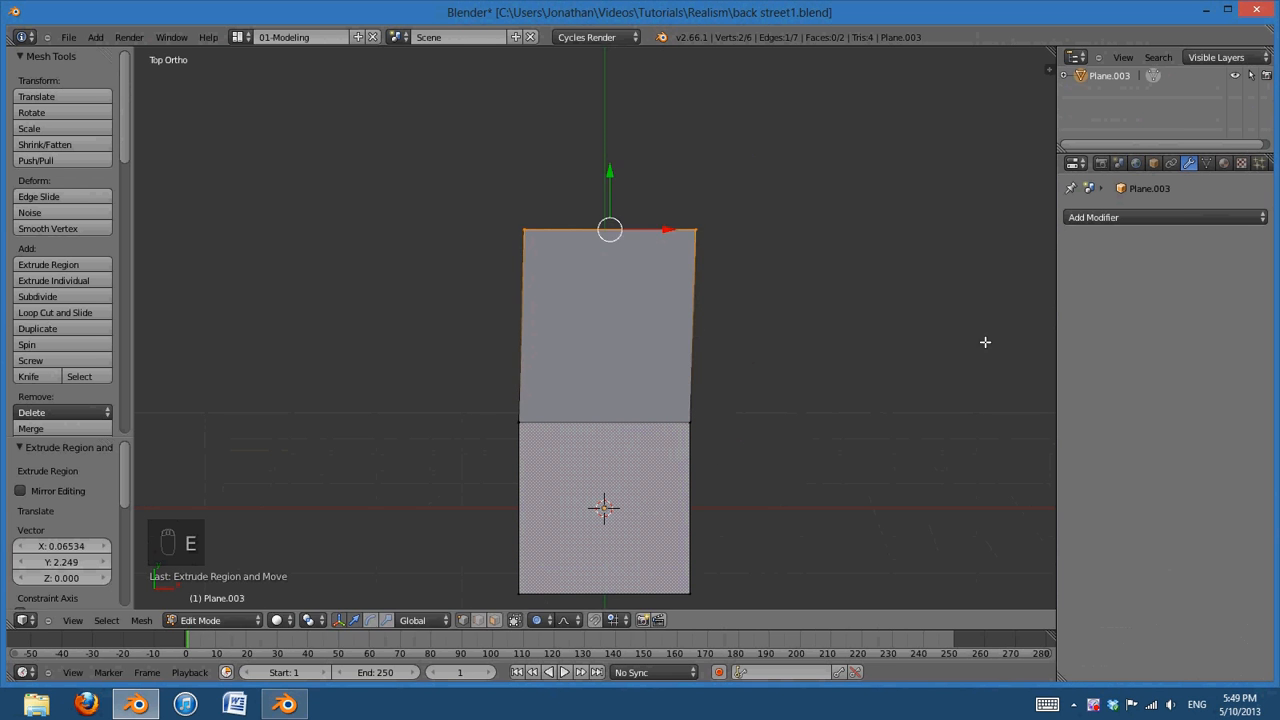
Taper the extruded end to about 0.11 of its width and move it about 0.187 in X and -0.261 in Y
key(s)
click(647, 206)
key(g)
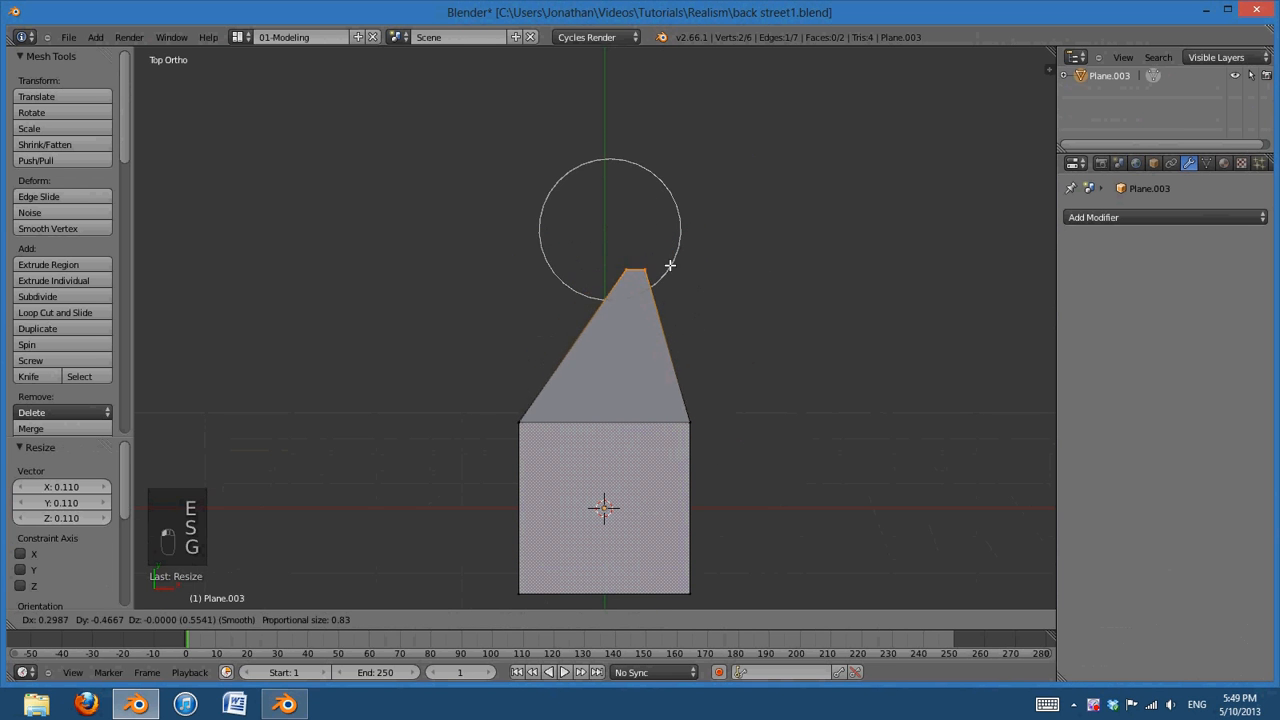
click(659, 241)
Scale the plane's lower edge down to a narrow base
right_click(547, 581)
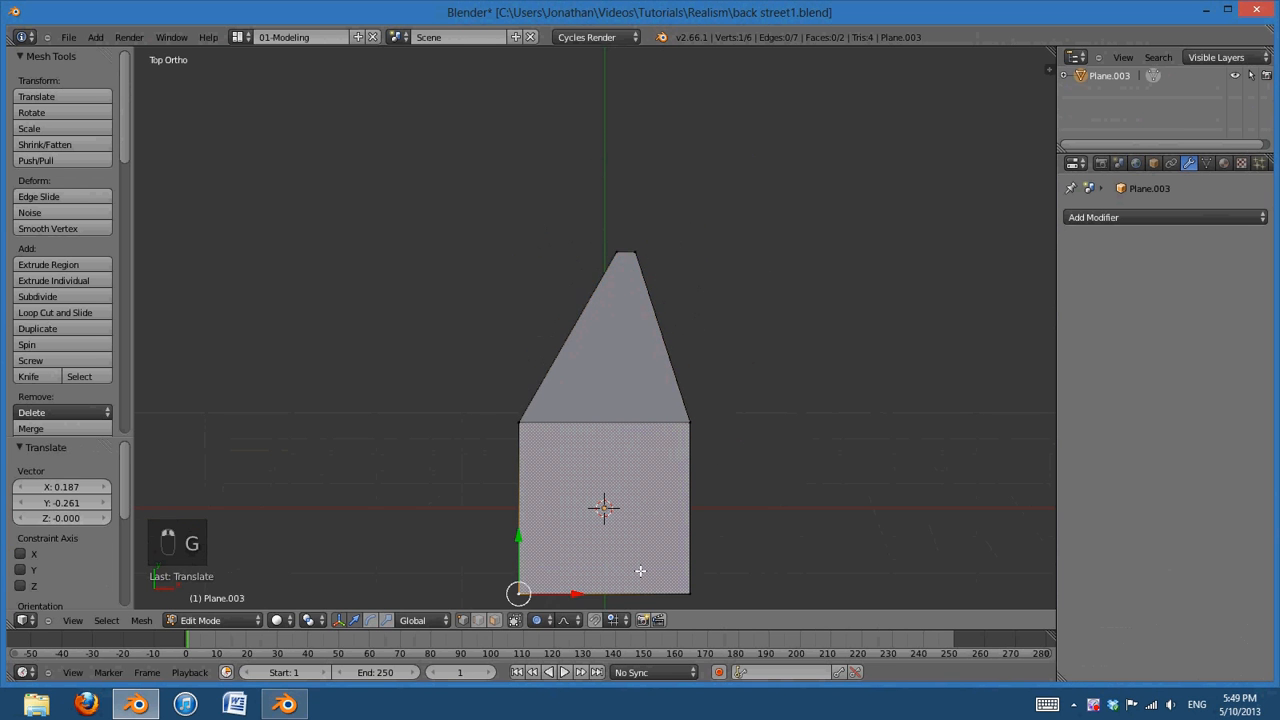
right_click(686, 589)
shift+right_click(519, 594)
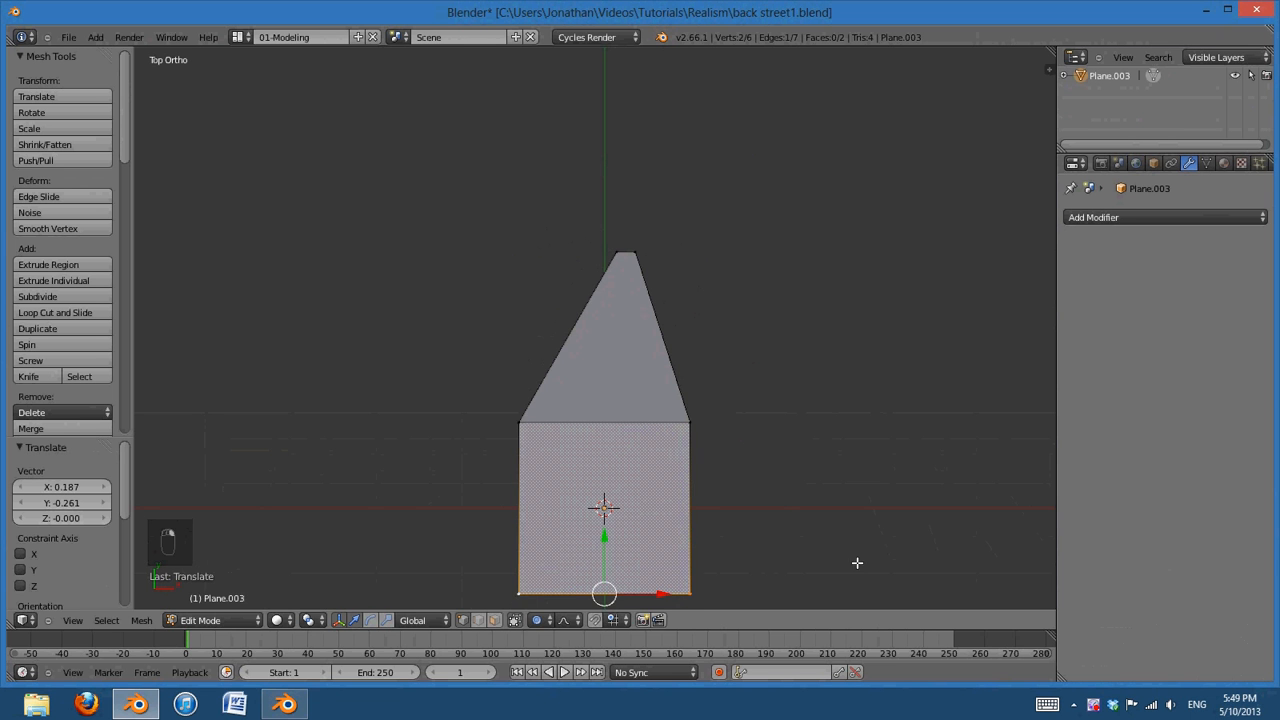
key(s)
click(654, 508)
Add a centred horizontal loop cut through the lower face and widen it to about 2.15 times its size
key(ctrl+r)
click(654, 505)
right_click(700, 525)
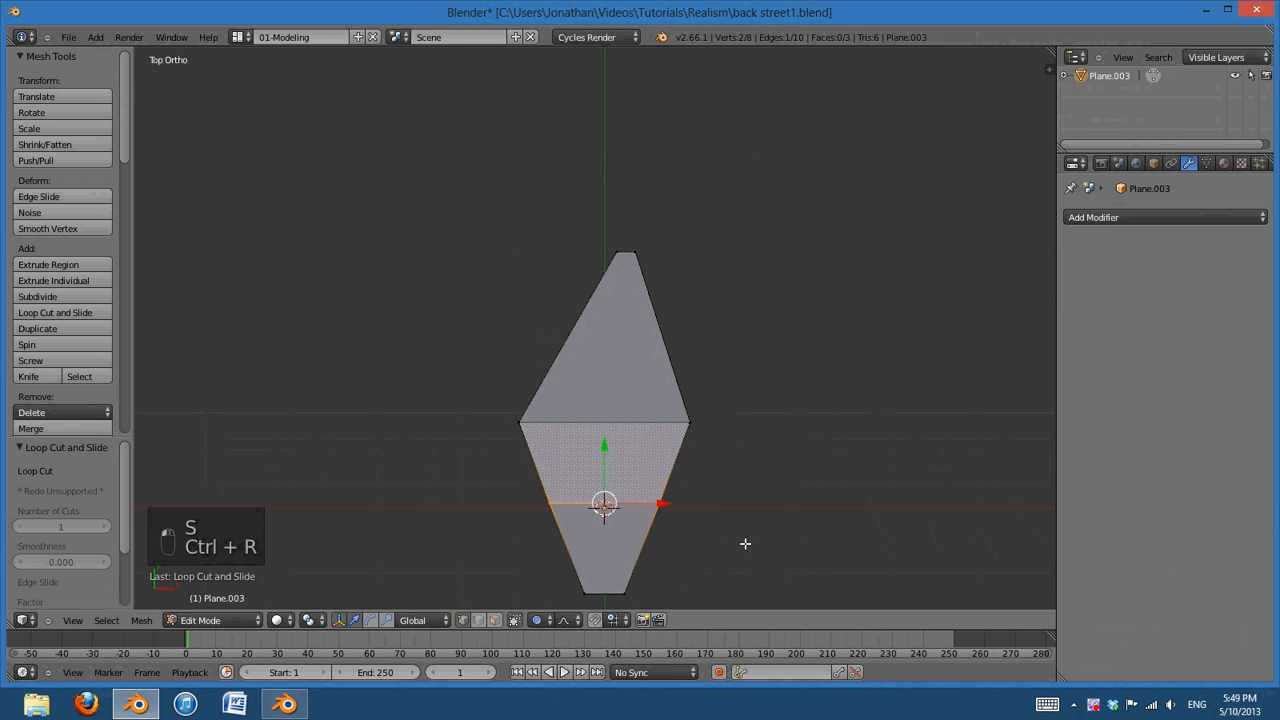
key(s)
click(913, 557)
Move the left side edge inward about 0.44 in X and extrude it outward about -1.27 in X and 0.81 in Y
right_click(518, 423)
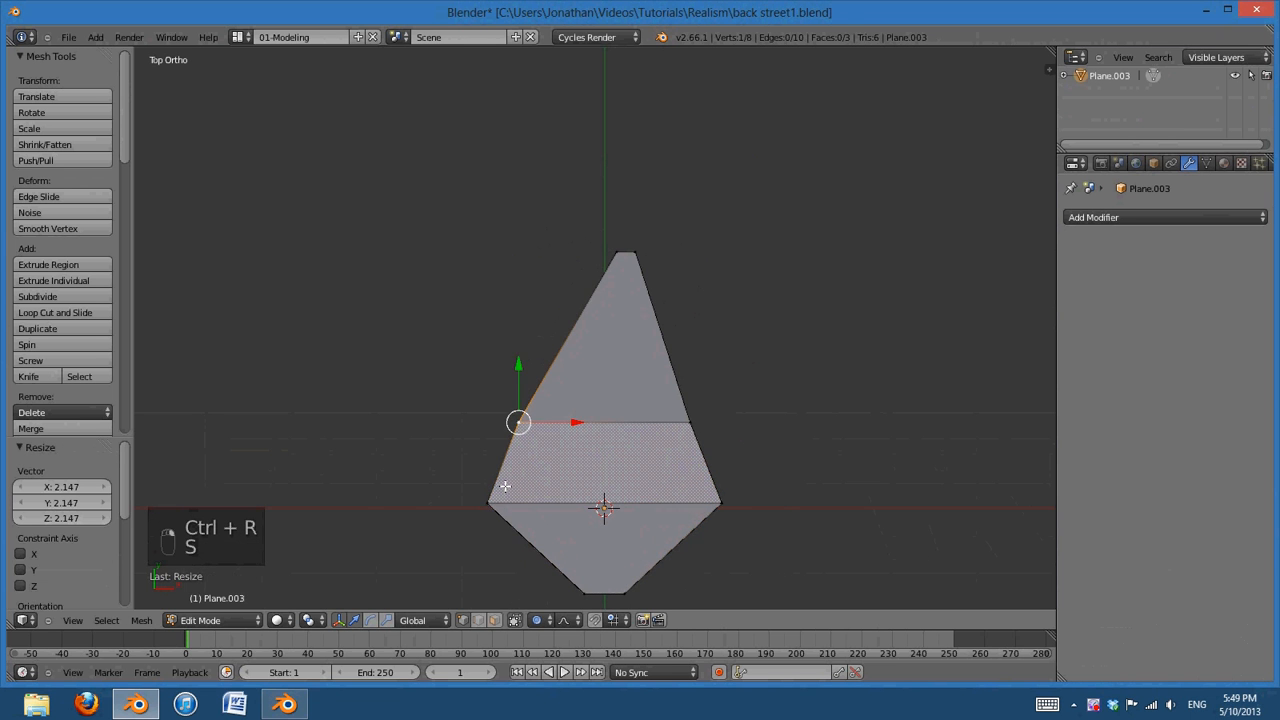
shift+right_click(488, 505)
key(g)
click(574, 440)
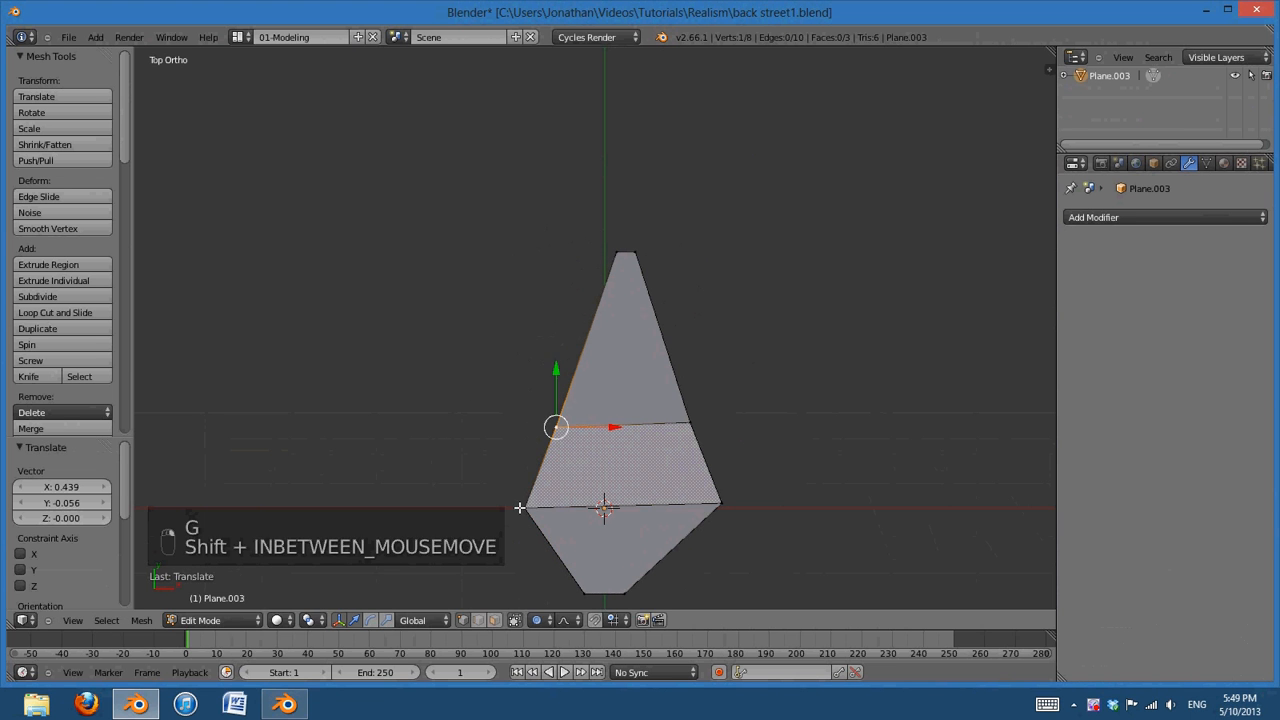
key(e)
click(463, 405)
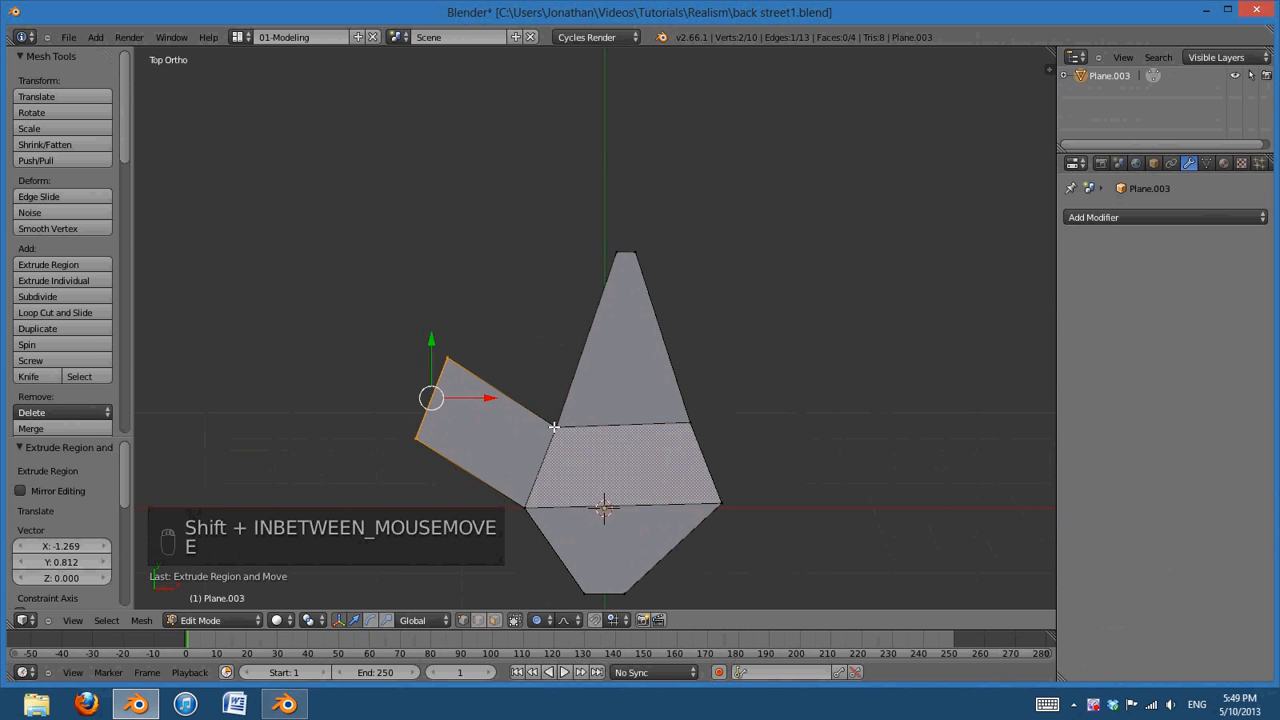
Shift the left lobe's inner corner about 0.2 in X, shrink its outer edge to about 0.21, and move that tip about 0.64 in X and 0.54 in Y
right_click(553, 426)
key(g)
click(547, 417)
right_click(450, 358)
shift+right_click(421, 436)
key(s)
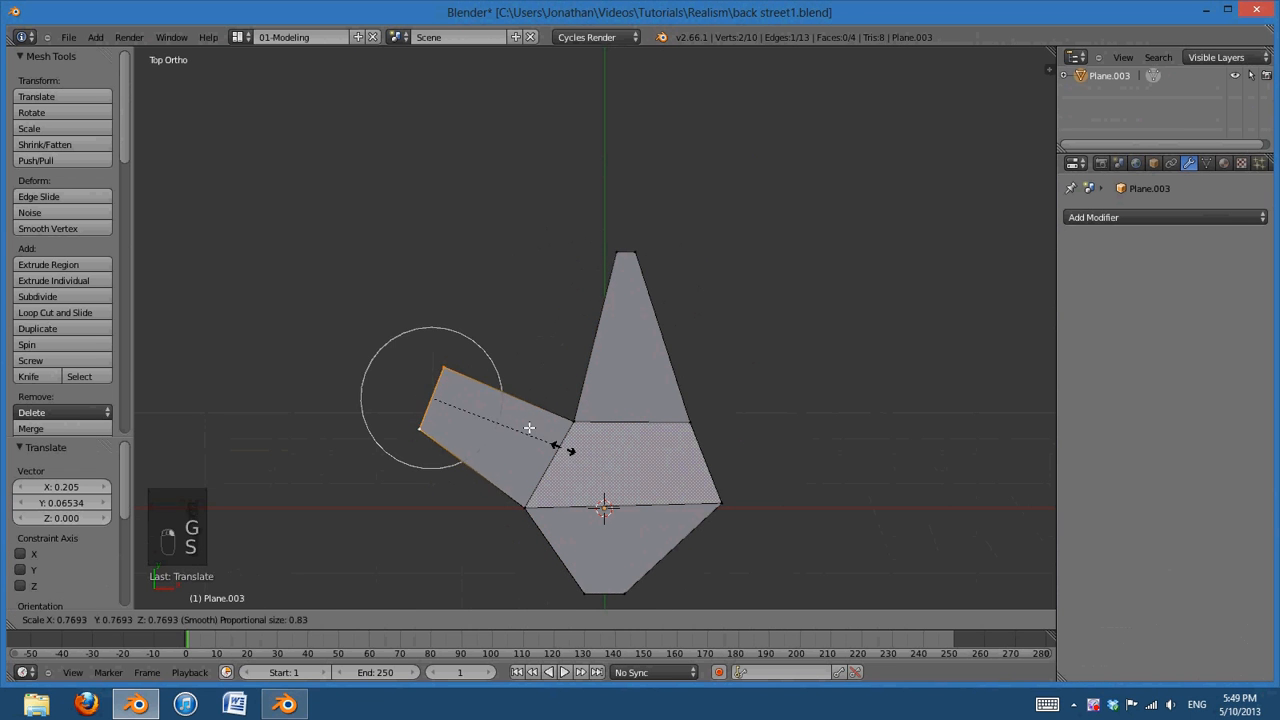
click(465, 399)
key(g)
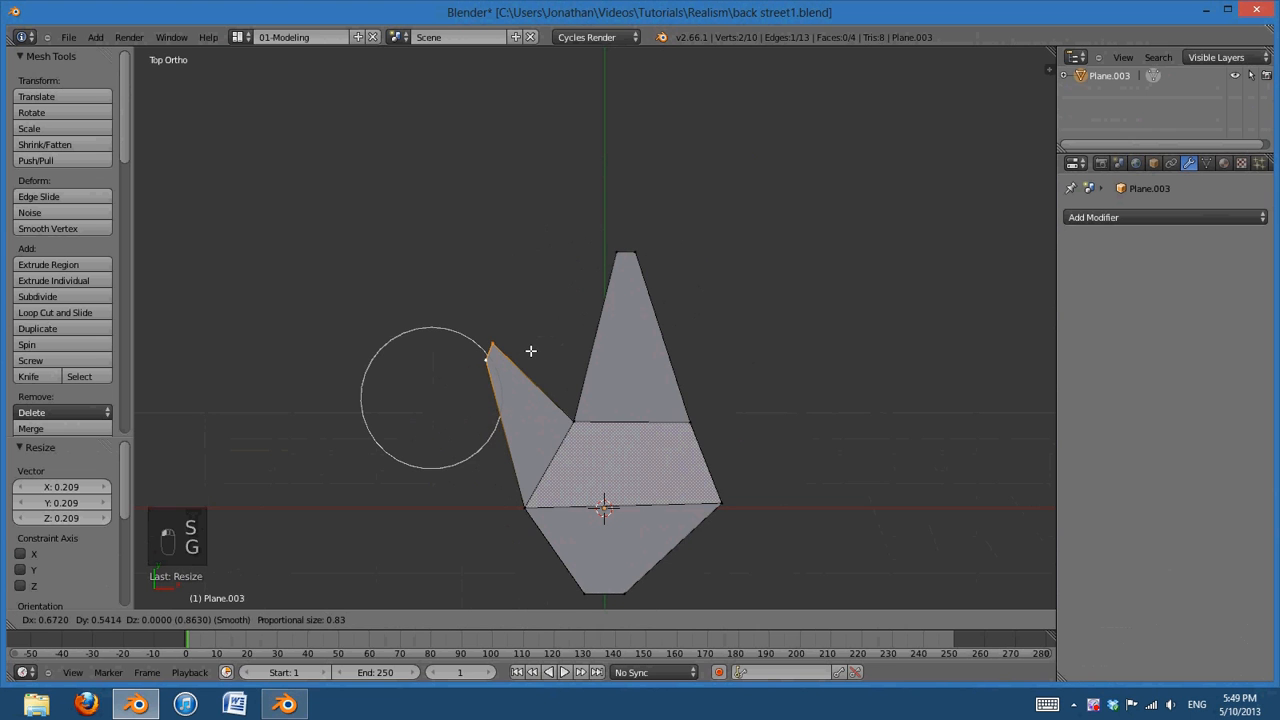
click(528, 351)
Extrude the right side edge up into a matching lobe, scale its tip to about 0.16, and shift it about -0.17 in X and 0.1 in Y
right_click(692, 422)
shift+right_click(721, 502)
key(e)
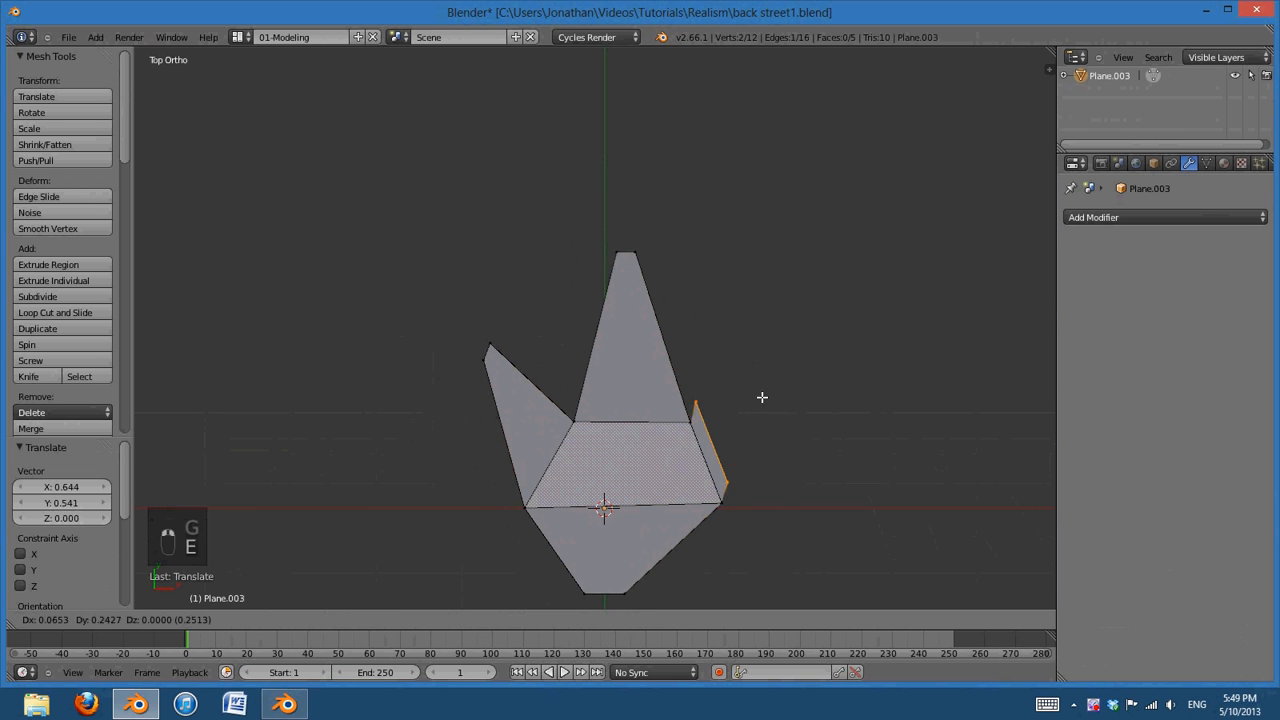
click(810, 326)
key(s)
click(787, 343)
key(g)
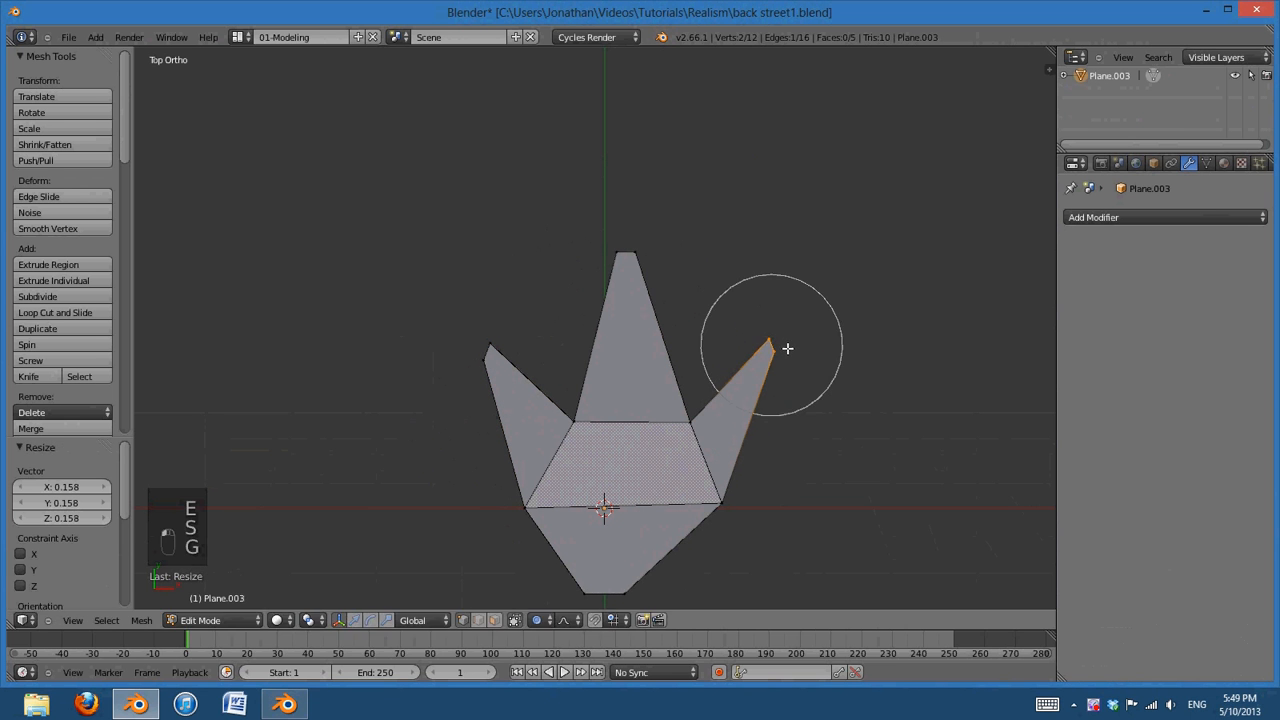
click(775, 339)
Move the right lobe's lower corner about -0.056 along X
right_click(704, 497)
key(g)
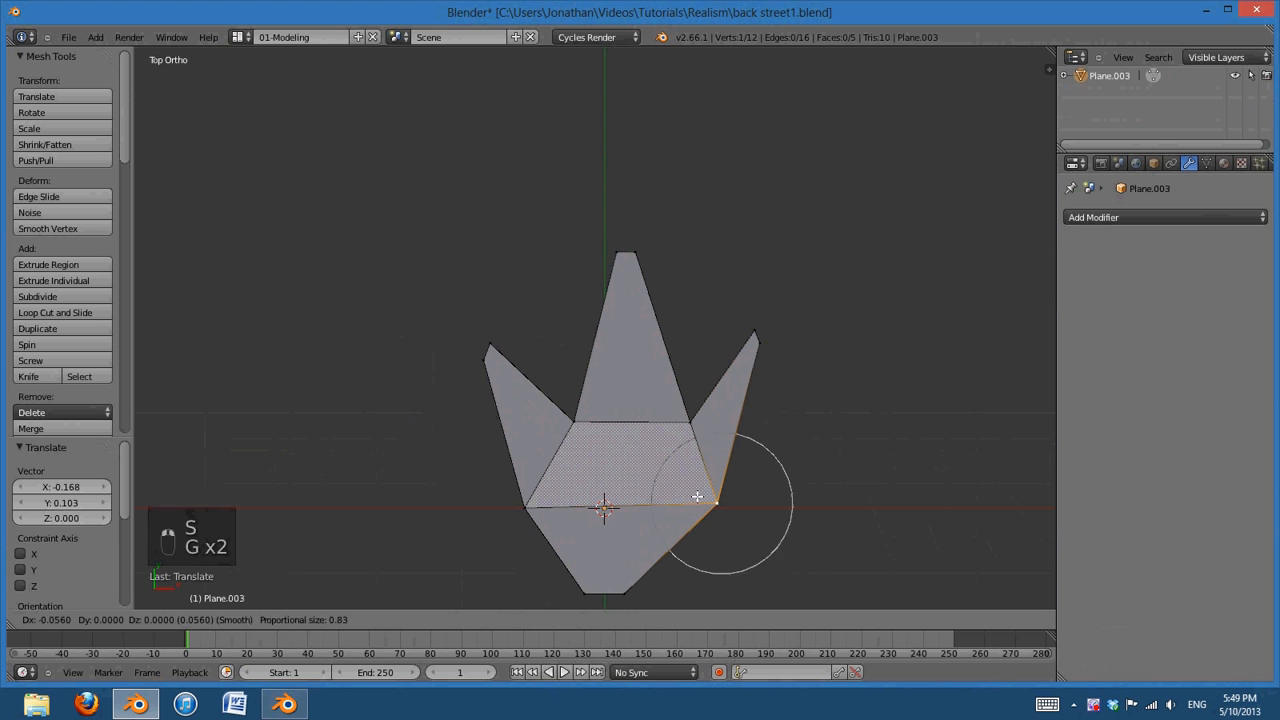
click(698, 496)
right_click(760, 339)
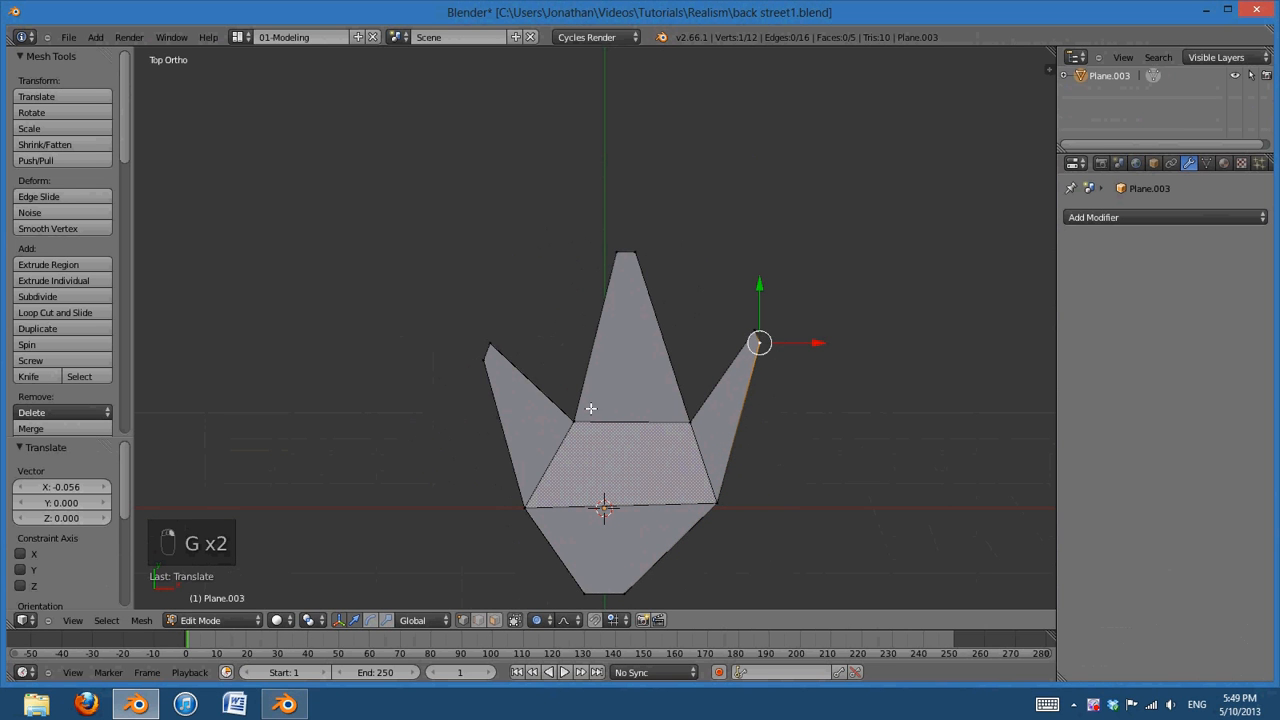
Add a centred loop cut across the middle lobe and move the section above it about 0.1 along X
key(ctrl+r)
click(621, 348)
right_click(621, 348)
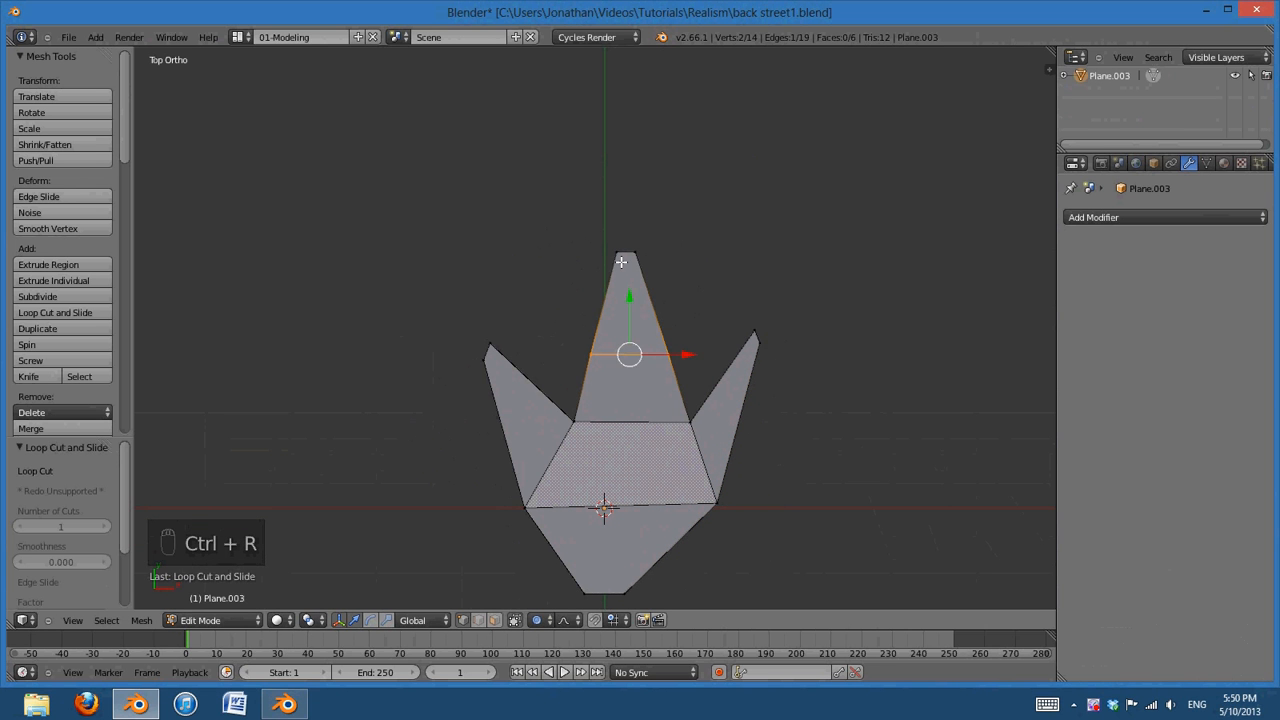
shift+right_click(634, 254)
key(g)
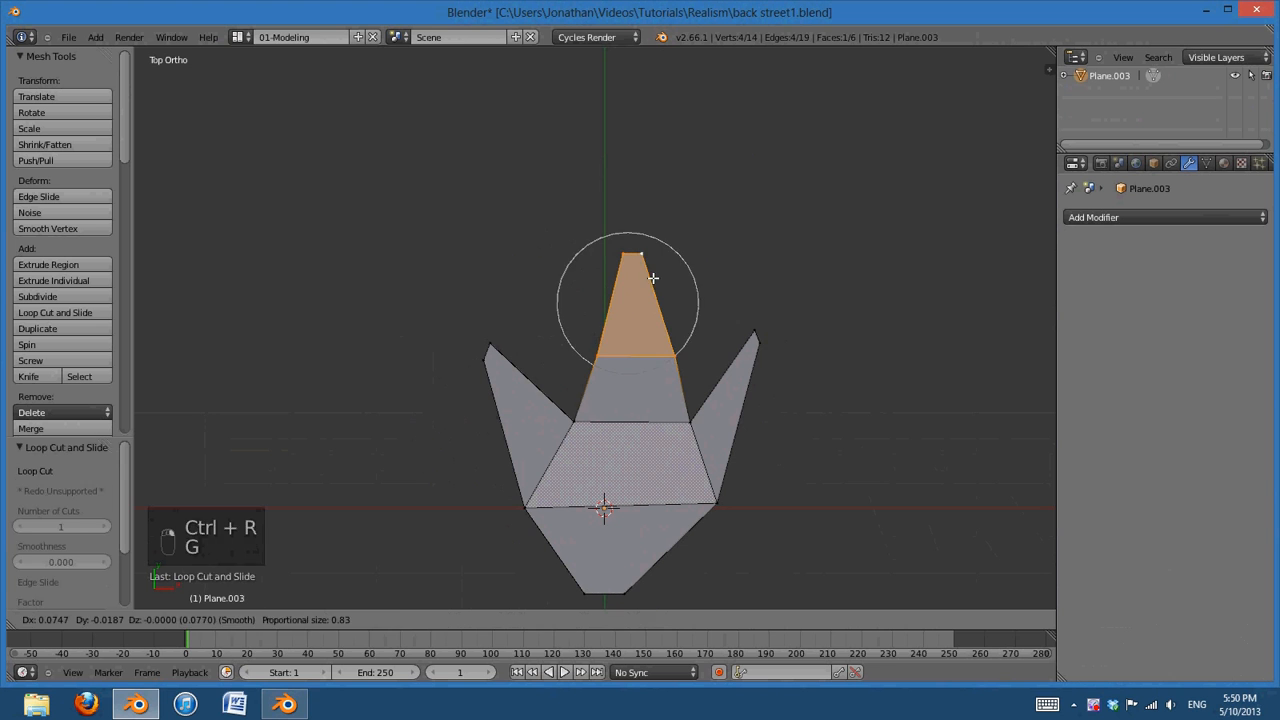
click(654, 280)
Add another loop cut across the middle lobe, closer to its tip
right_click(596, 362)
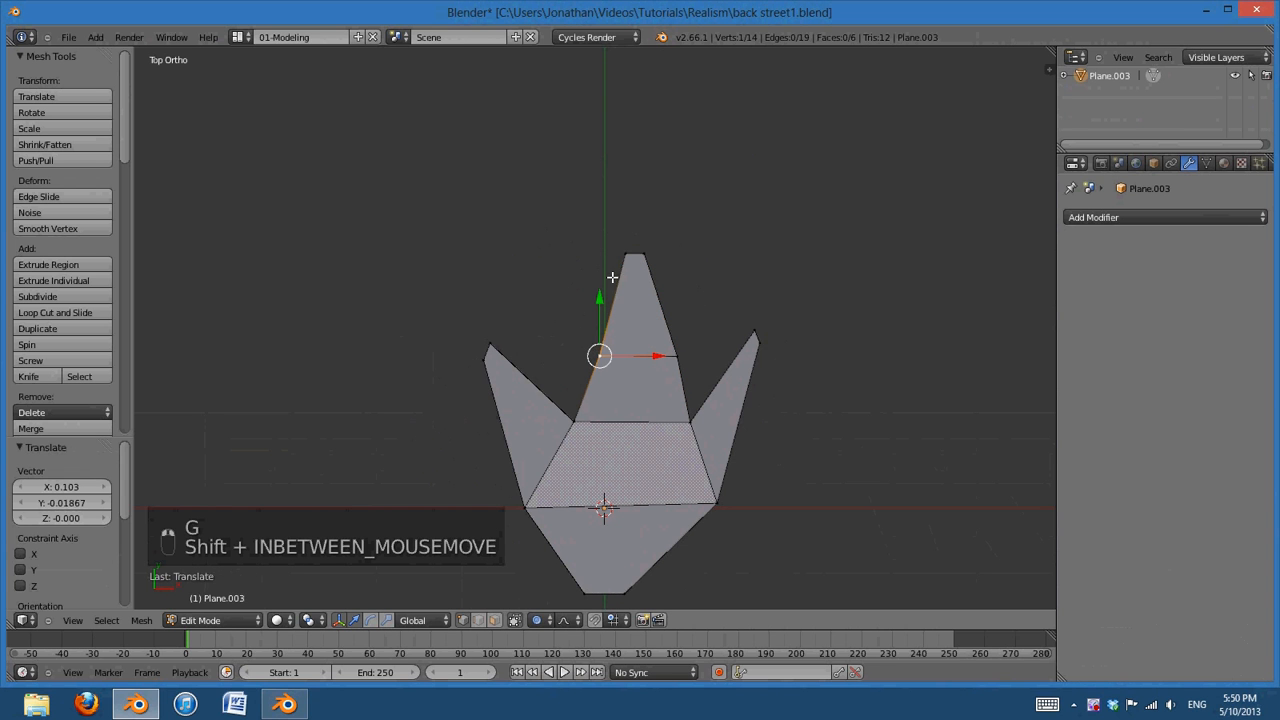
key(ctrl+r)
click(667, 313)
click(659, 301)
Extrude the middle lobe's upper-left edge about -0.11 in X and 0.17 in Y, and scale it to about 0.36
right_click(614, 293)
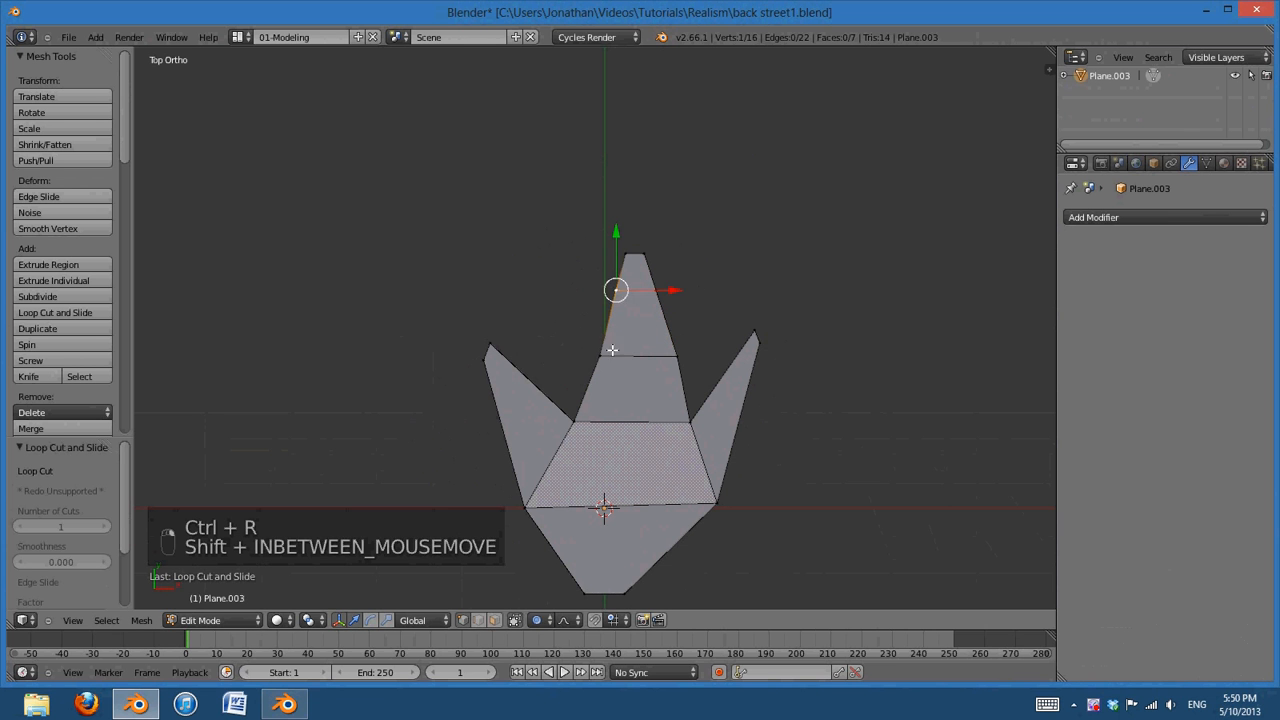
shift+right_click(612, 350)
key(e)
click(600, 295)
key(s)
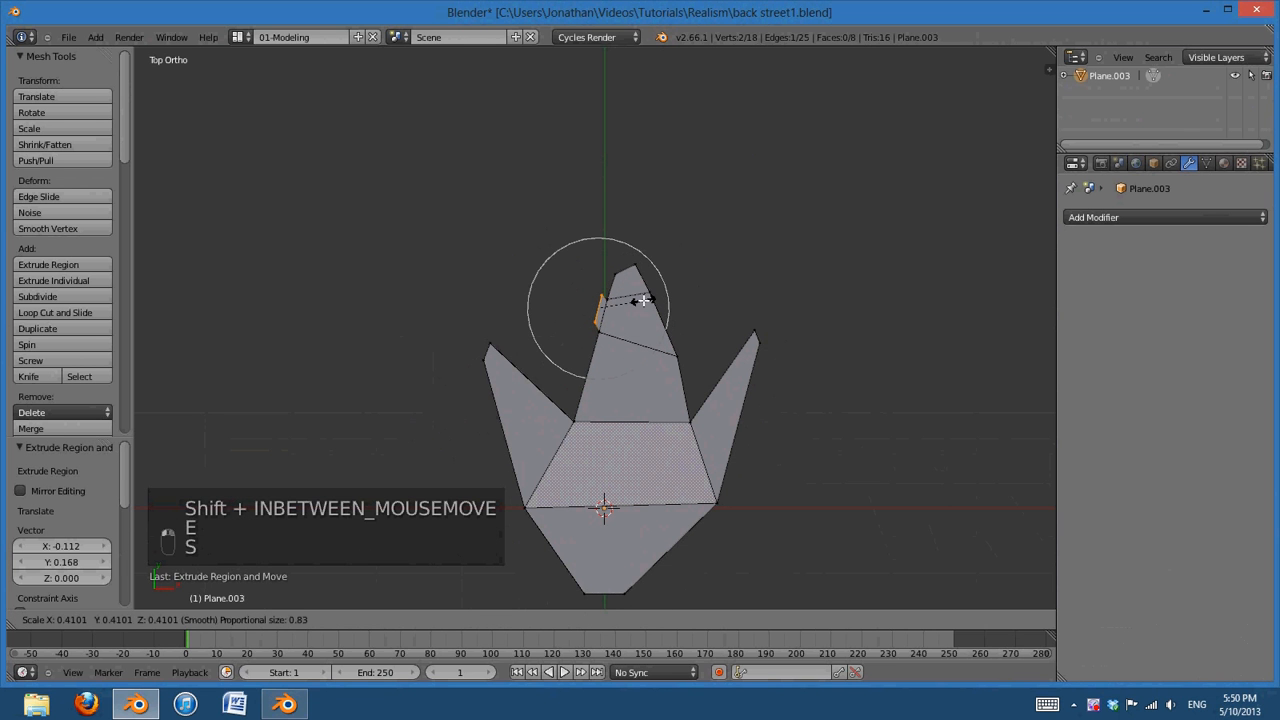
click(637, 300)
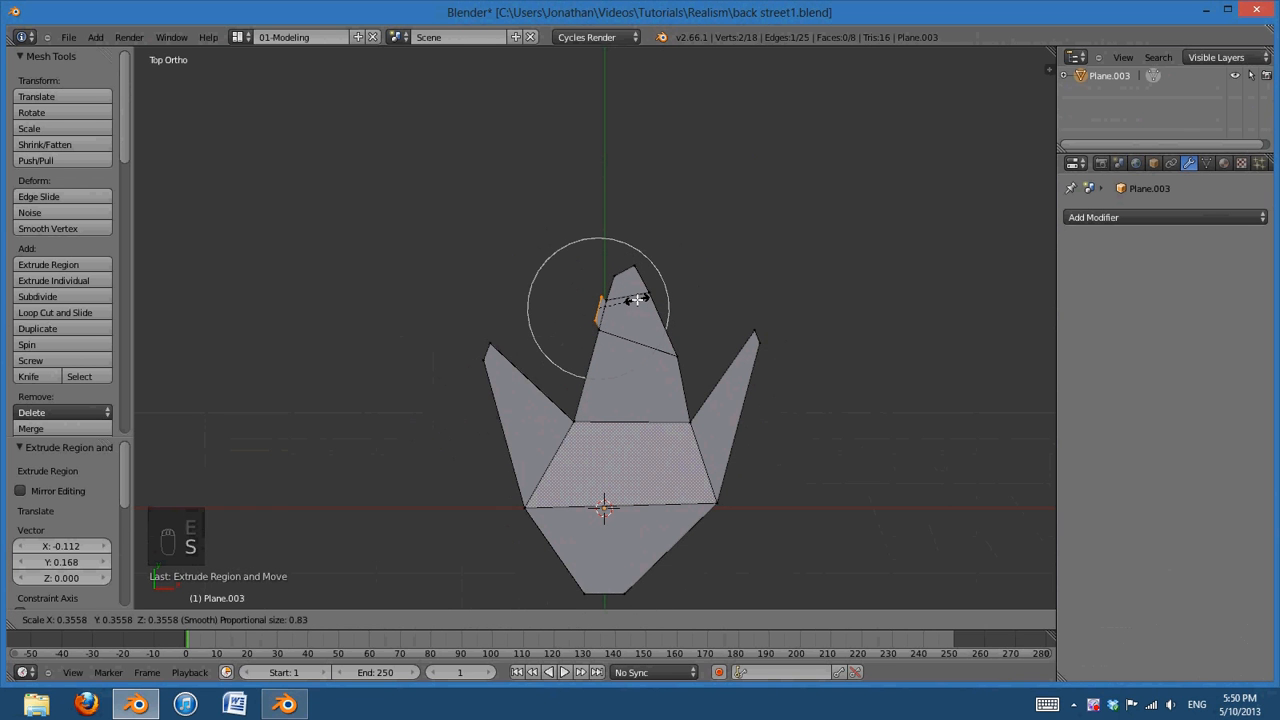
Move the middle lobe's lower-left corner about -0.058 along X and the left edge above it about -0.194 along X
shift+middle_drag(624, 364, 691, 357)
scroll(686, 429, up, 2)
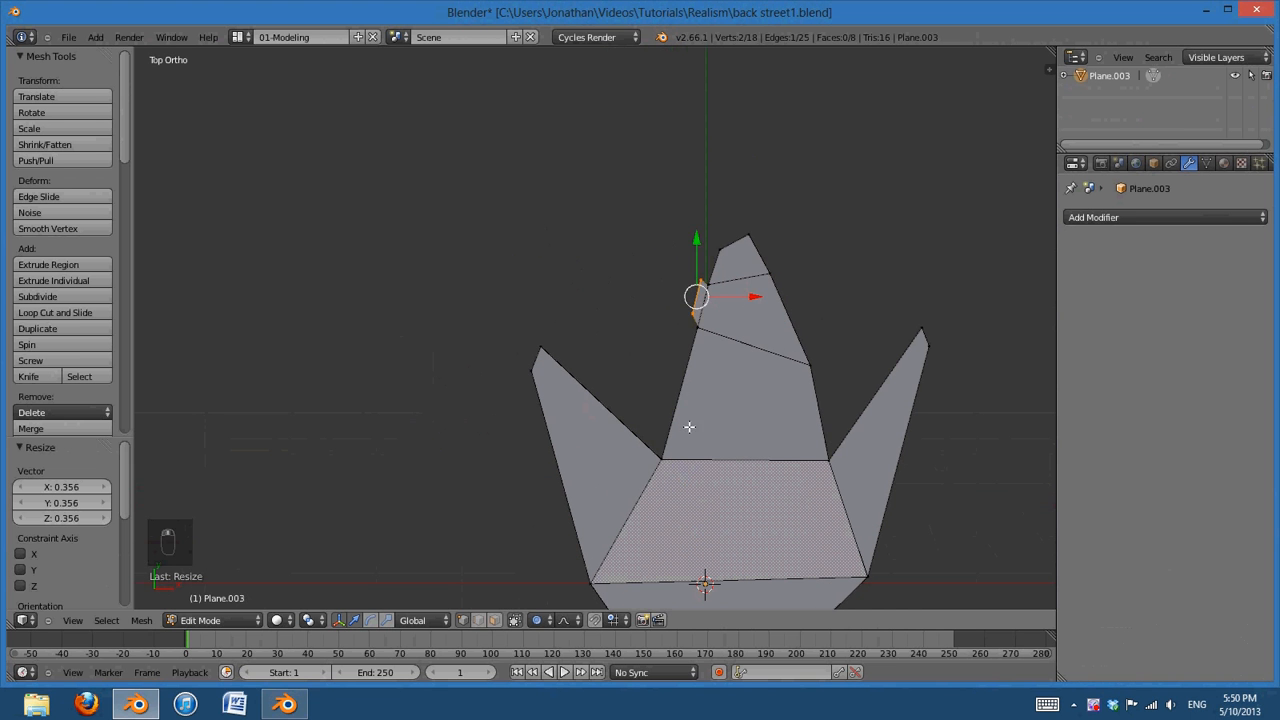
right_click(663, 457)
key(g)
click(655, 452)
right_click(694, 326)
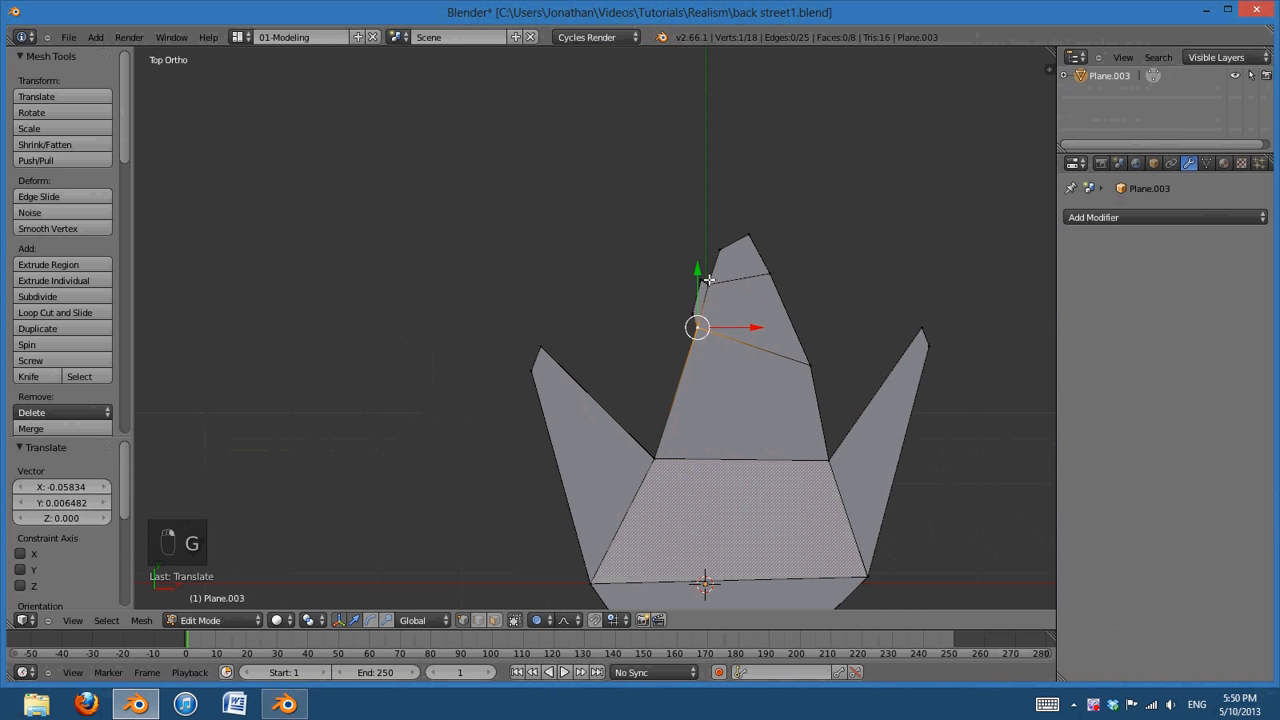
key(g)
click(710, 290)
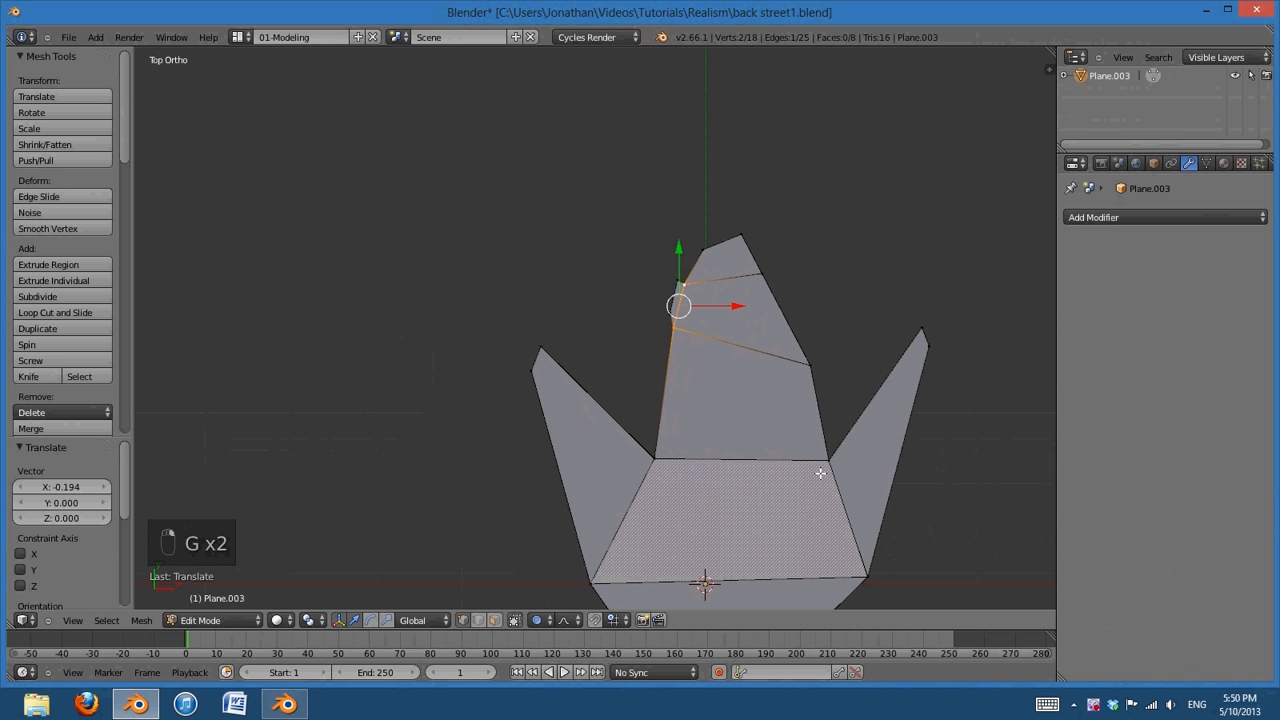
Move the middle lobe's right vertex on the lower loop cut inward about -0.13 in X
right_click(812, 364)
key(g)
click(758, 400)
Pull the widest corners of the leaf body inward, the right one about -0.23 and the left one about 0.11 along X
scroll(749, 420, down, 5)
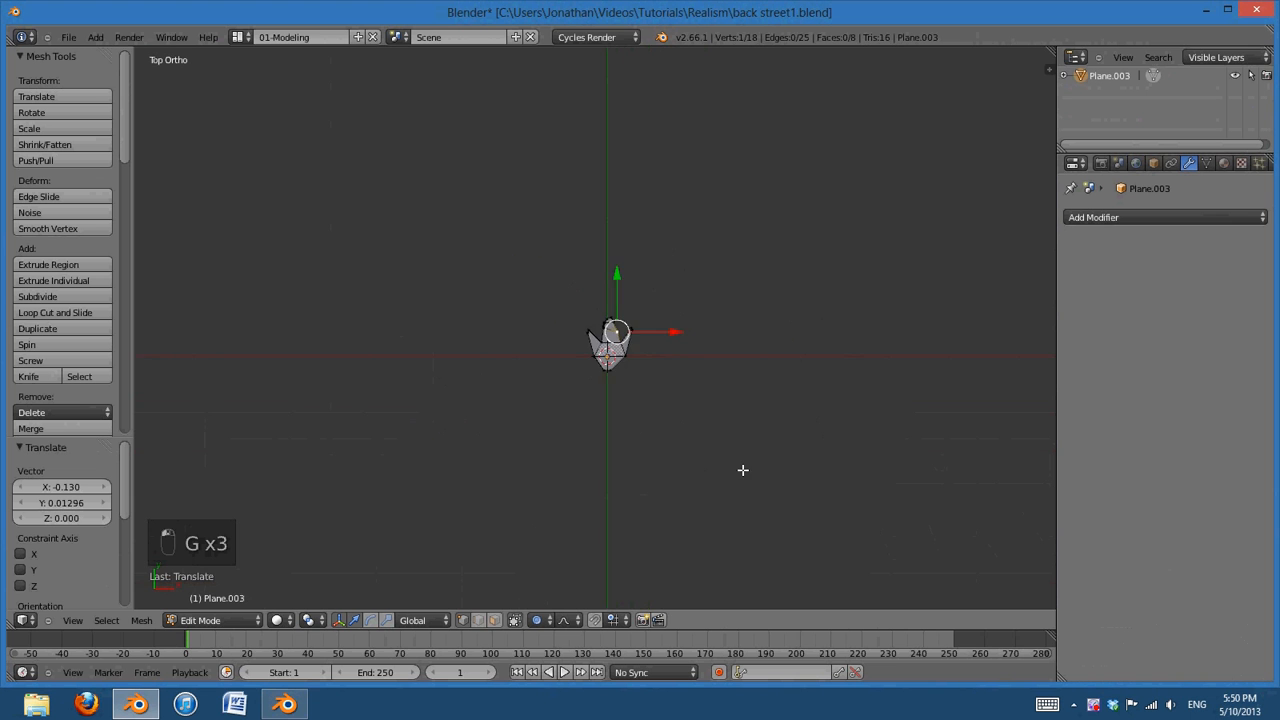
scroll(743, 469, up, 8)
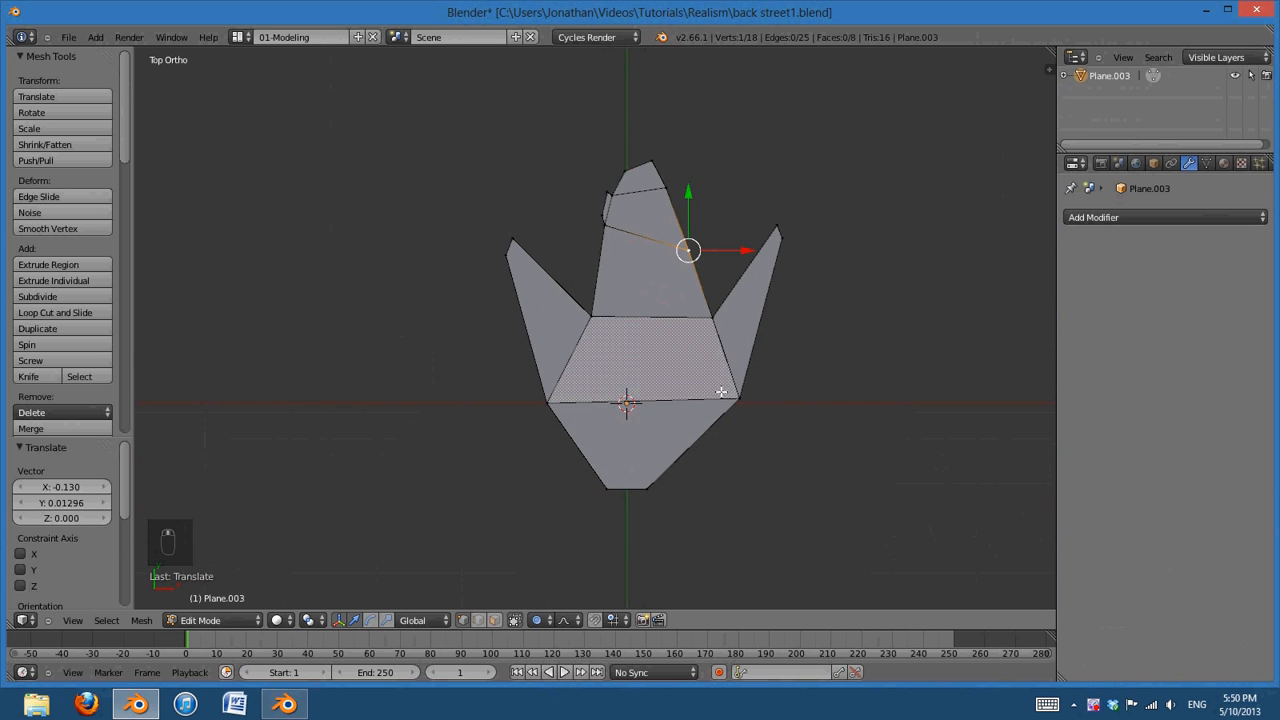
right_click(730, 393)
key(g)
click(695, 395)
key(g)
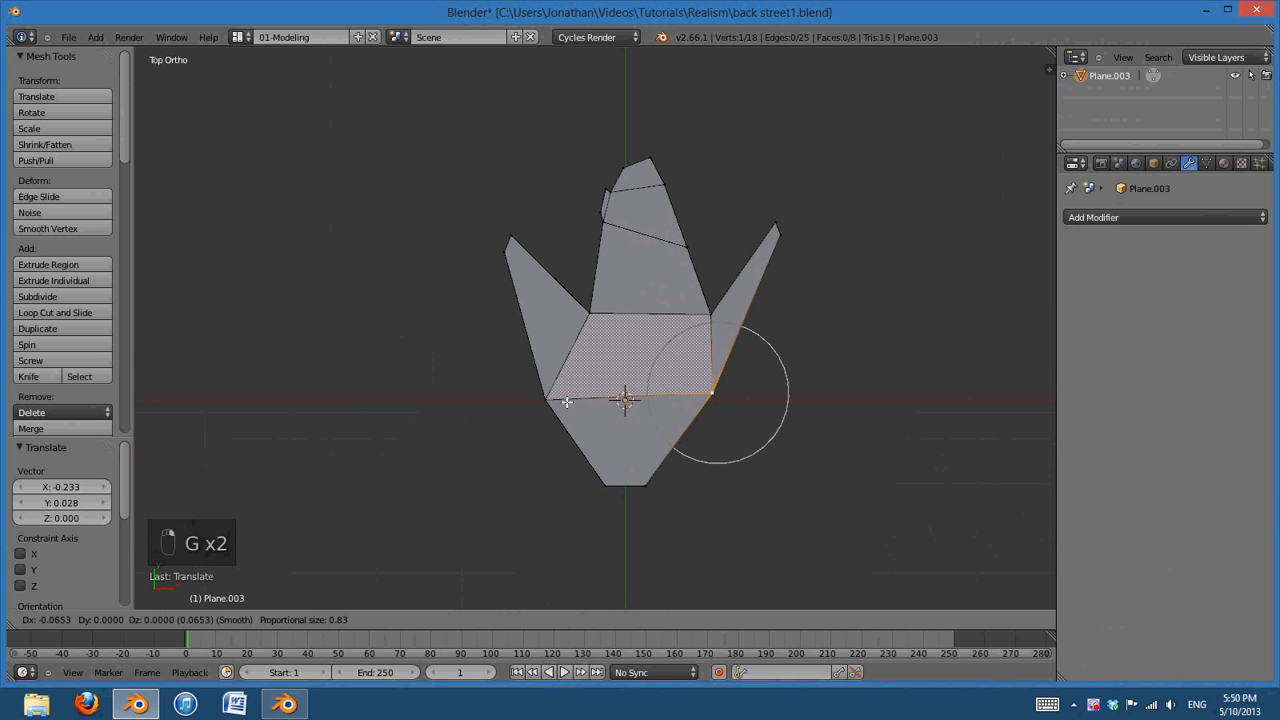
click(576, 402)
right_click(556, 400)
key(g)
click(567, 400)
Merge the left lobe's two tip vertices at their center and move the point about -0.2 in X and 0.04 in Y
scroll(716, 314, up, 2)
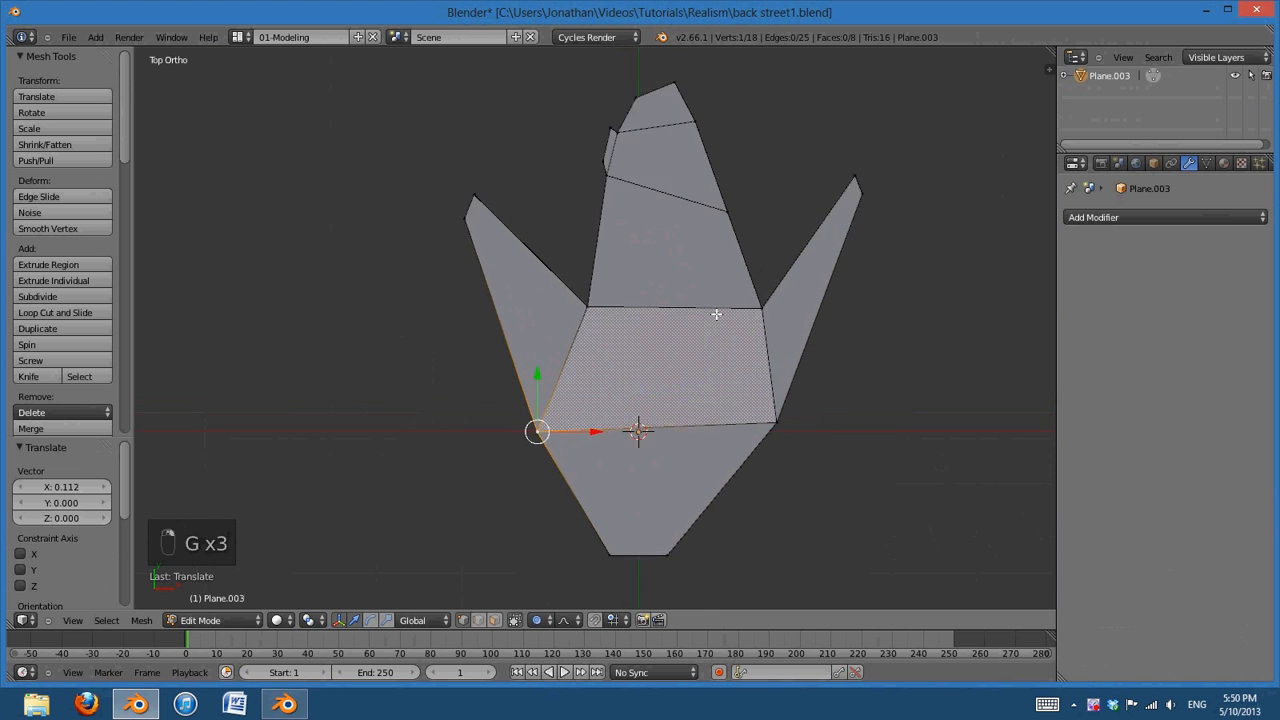
shift+middle_drag(716, 314, 751, 393)
right_click(505, 272)
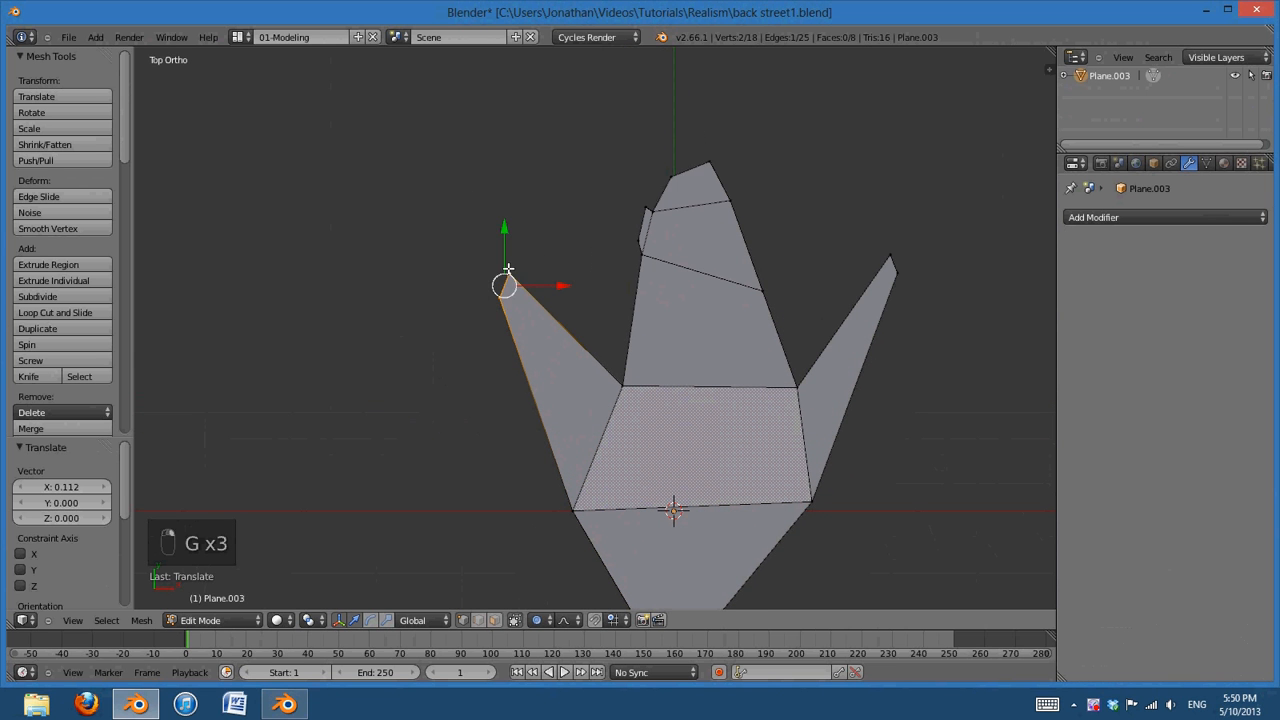
key(alt+m)
click(505, 268)
key(g)
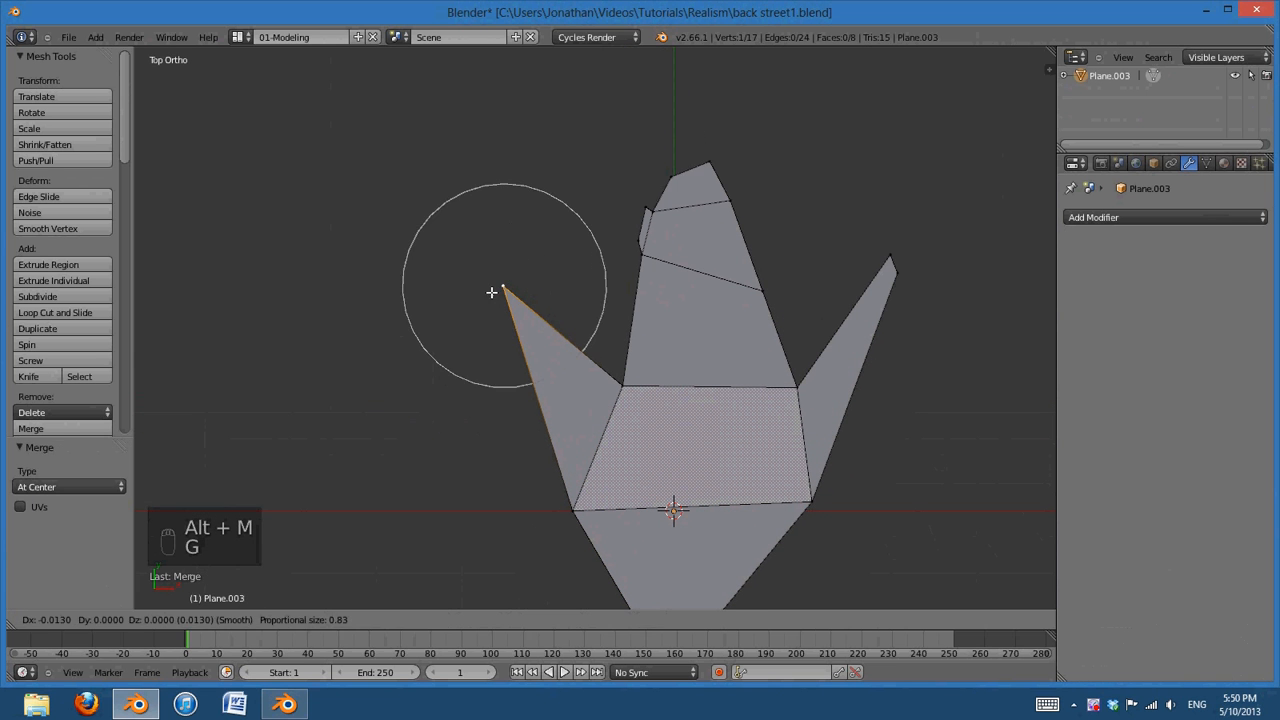
click(467, 285)
Disable proportional editing, merge the middle lobe's tip vertices at center, and move the point about 0.045 in X and 0.356 in Y
click(537, 620)
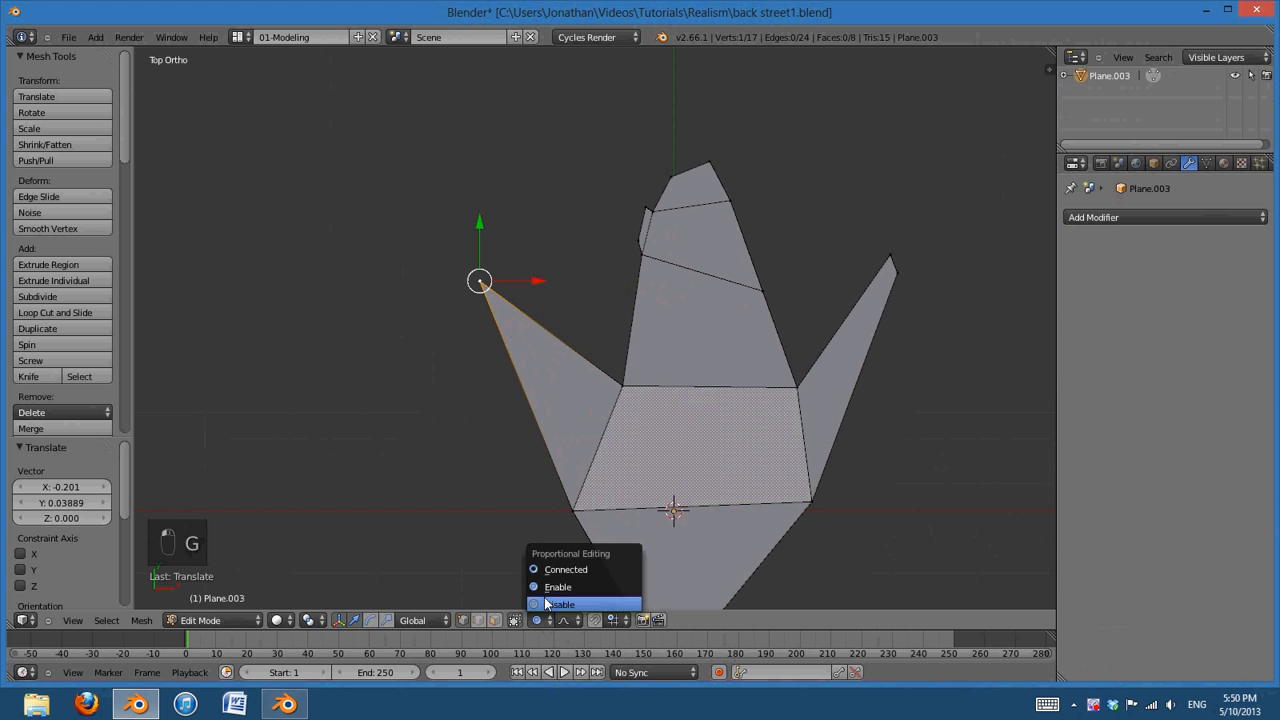
click(537, 603)
right_click(706, 160)
key(alt+m)
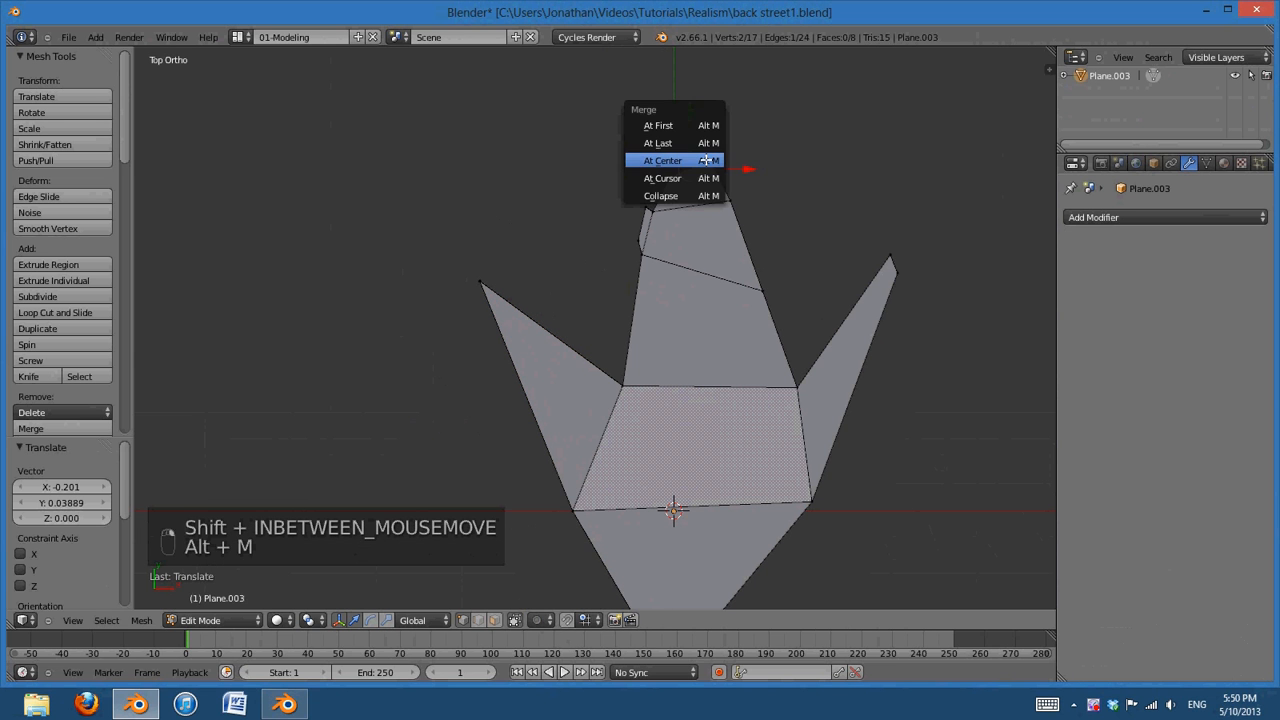
click(706, 160)
key(g)
click(630, 226)
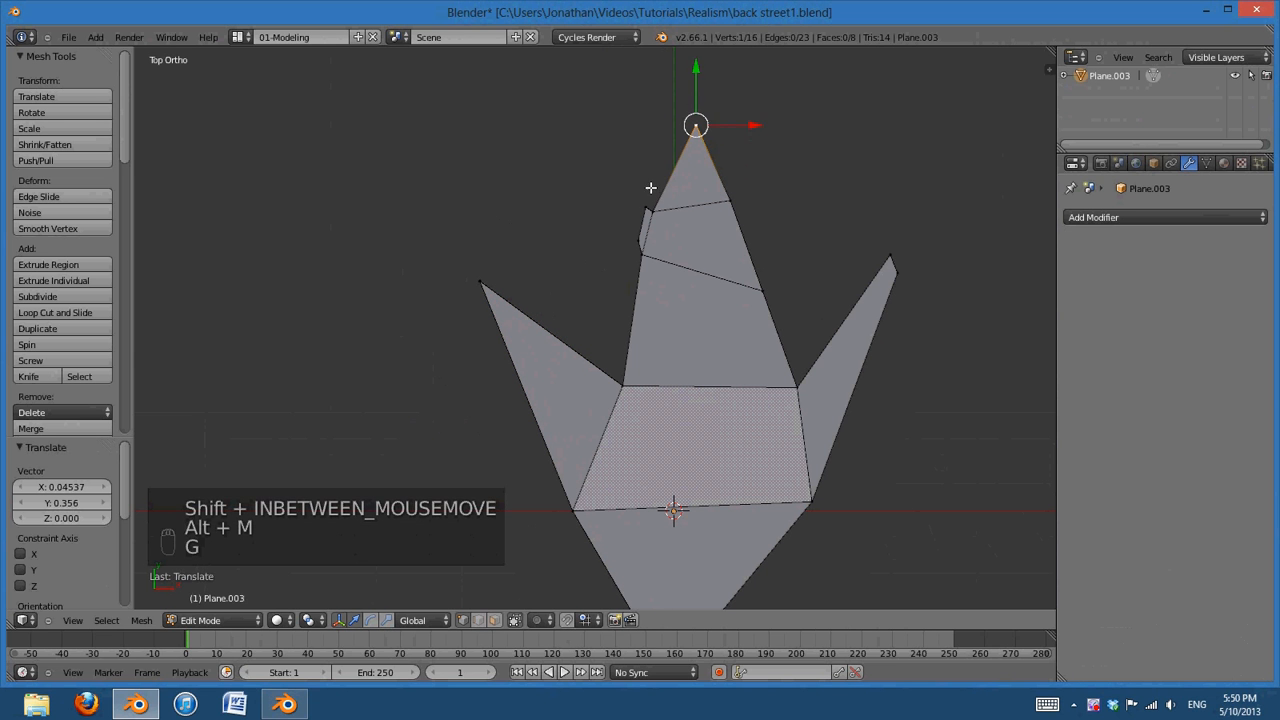
Merge the two tip vertices of the small spur on the middle lobe's left side at center and move the point about -0.078 in X and 0.544 in Y
shift+right_click(624, 237)
key(alt+m)
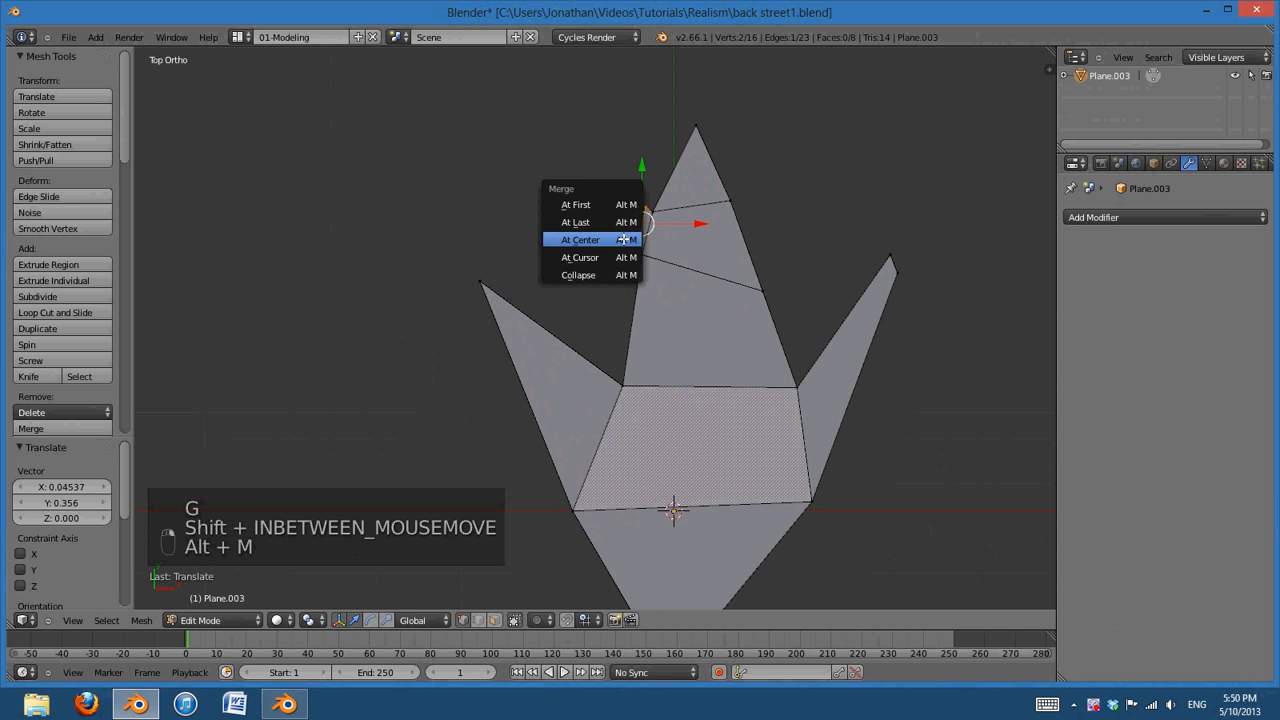
click(630, 240)
key(g)
click(648, 172)
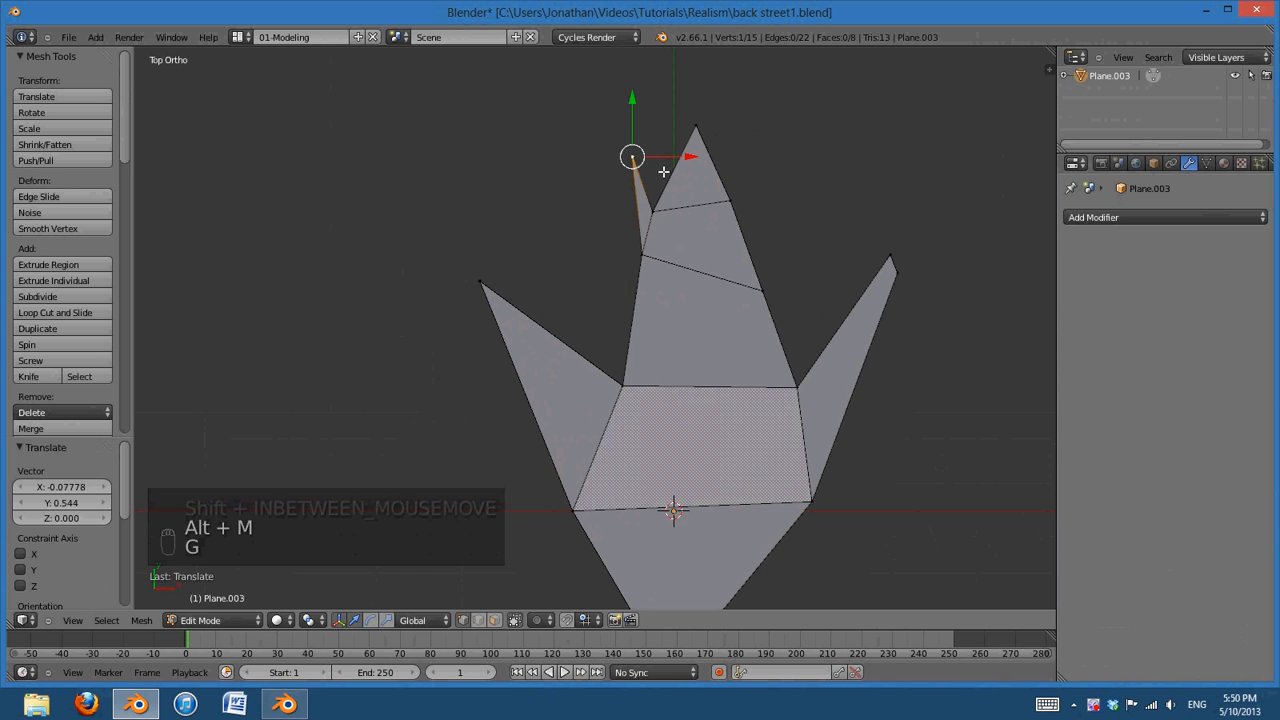
Move the spur's inner notch vertex about 0.123 in X and 0.091 in Y, and its lower base vertex about 0.078 in X and -0.246 in Y
shift+middle_drag(835, 349, 783, 333)
right_click(613, 193)
key(g)
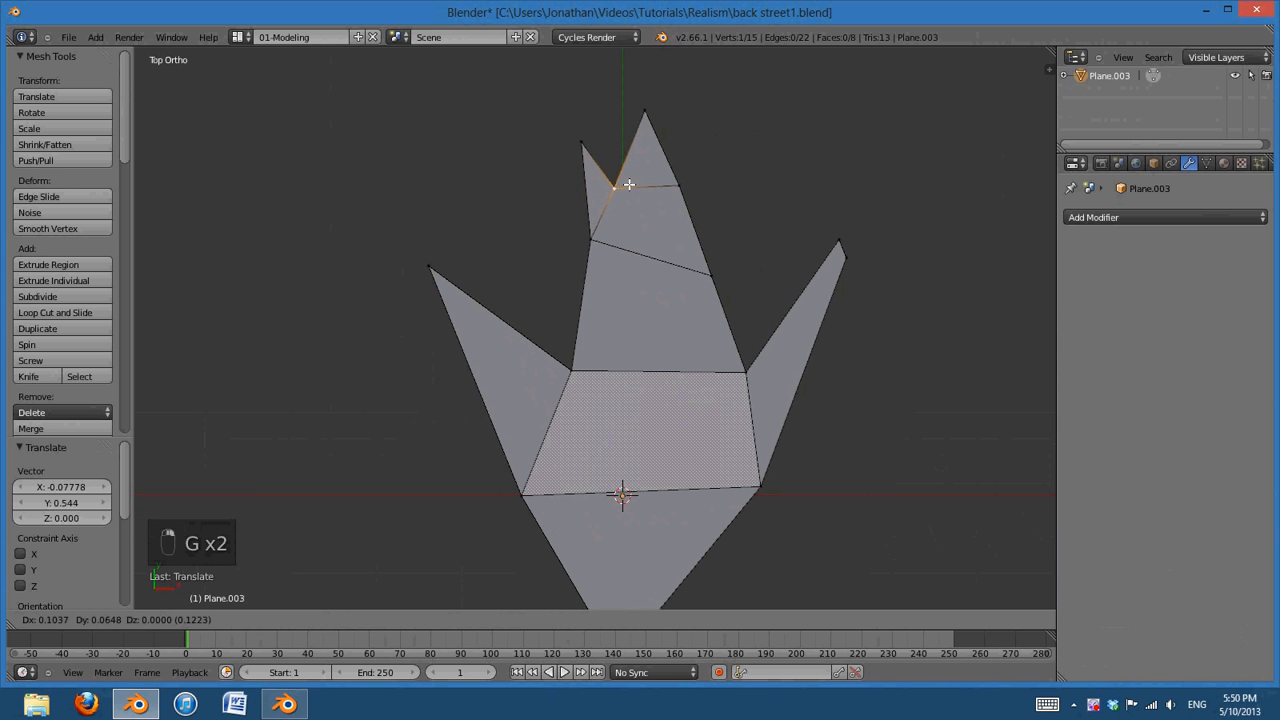
click(630, 184)
right_click(602, 234)
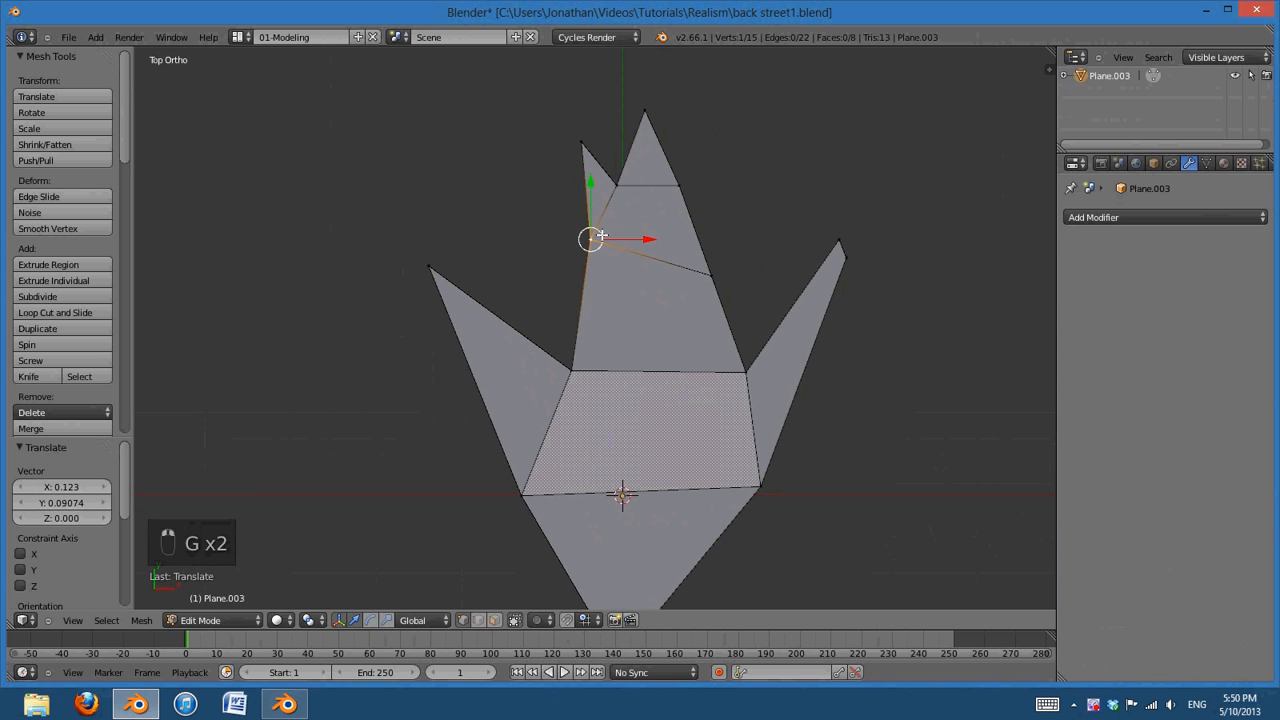
key(g)
click(612, 263)
Shift the spur's inner notch vertex about 0.039 in X and -0.019 in Y, and its tip about 0.123 in X and -0.246 in Y
right_click(624, 184)
key(g)
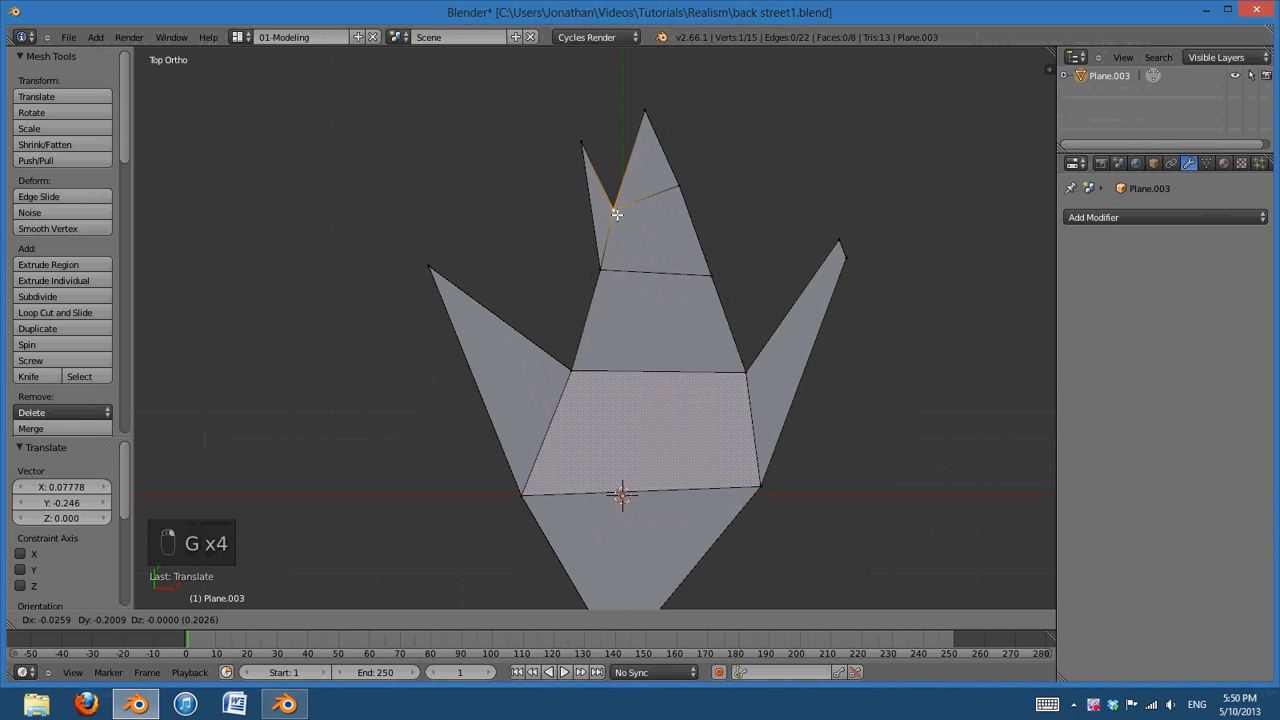
click(626, 185)
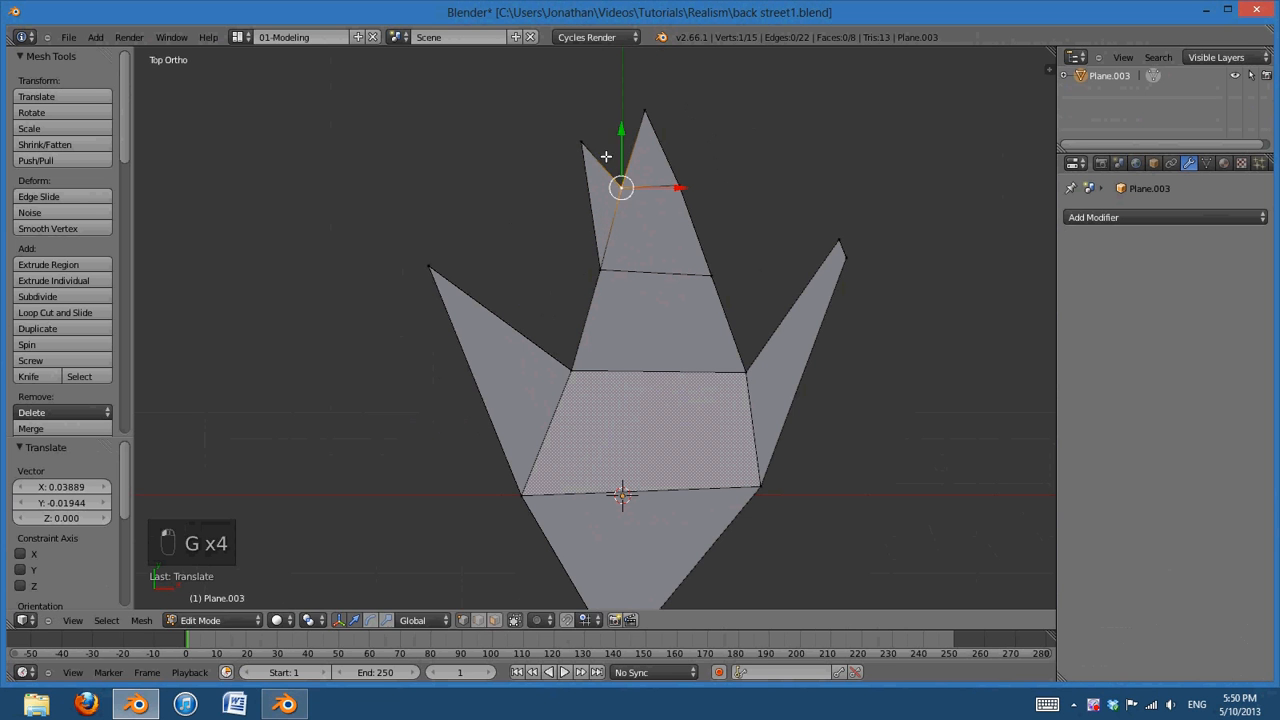
right_click(585, 145)
key(g)
click(614, 181)
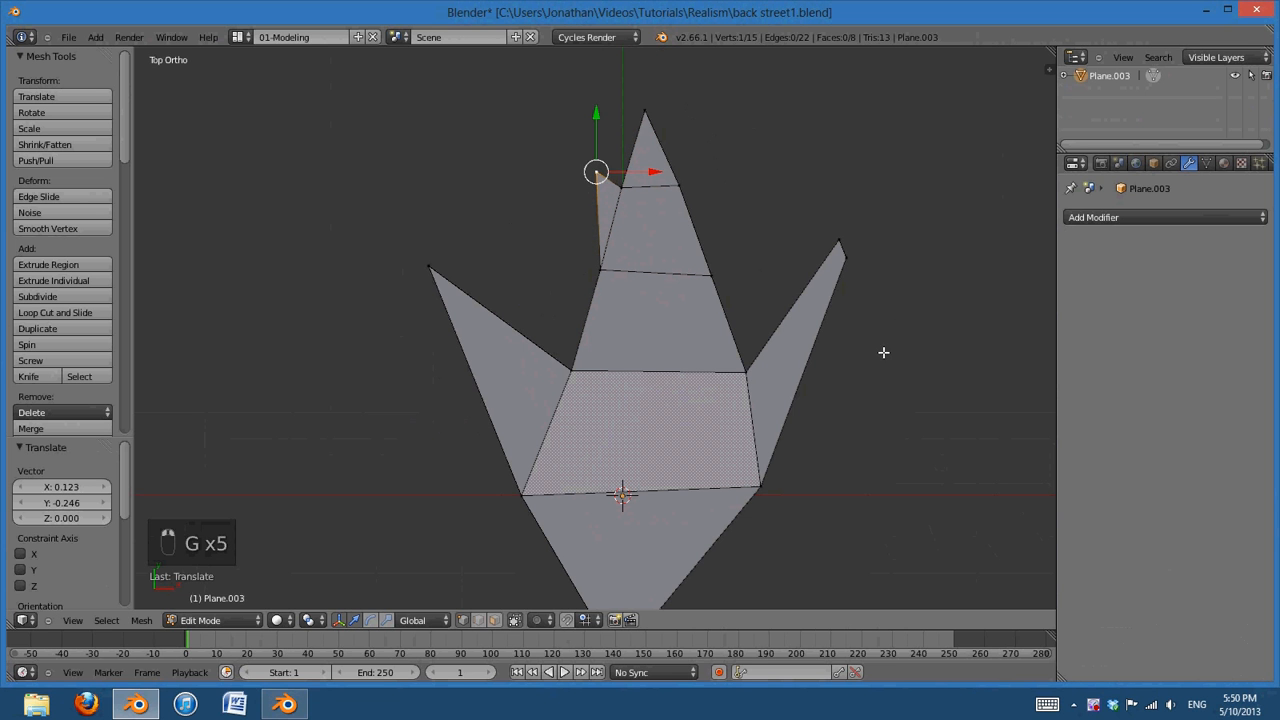
Merge the right lobe's two tip vertices at center and move the point about -0.013 in X and -0.415 in Y
right_click(845, 257)
shift+right_click(840, 243)
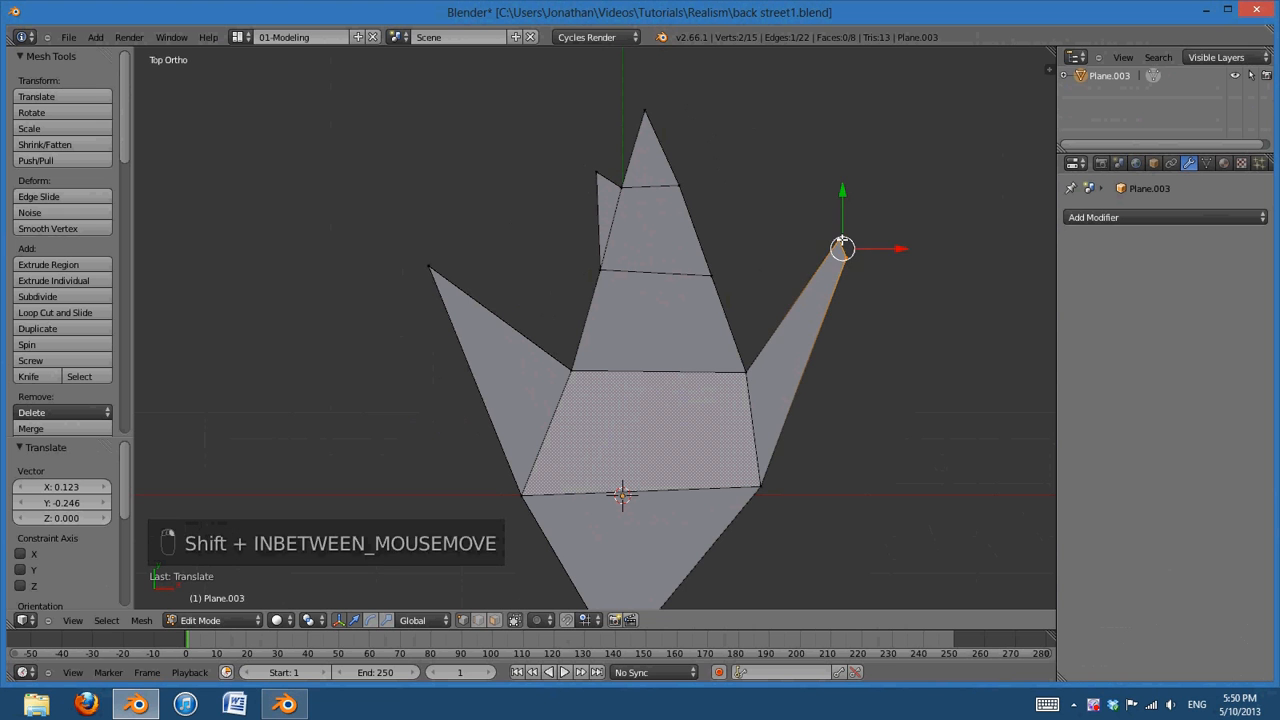
key(alt+m)
click(843, 240)
key(g)
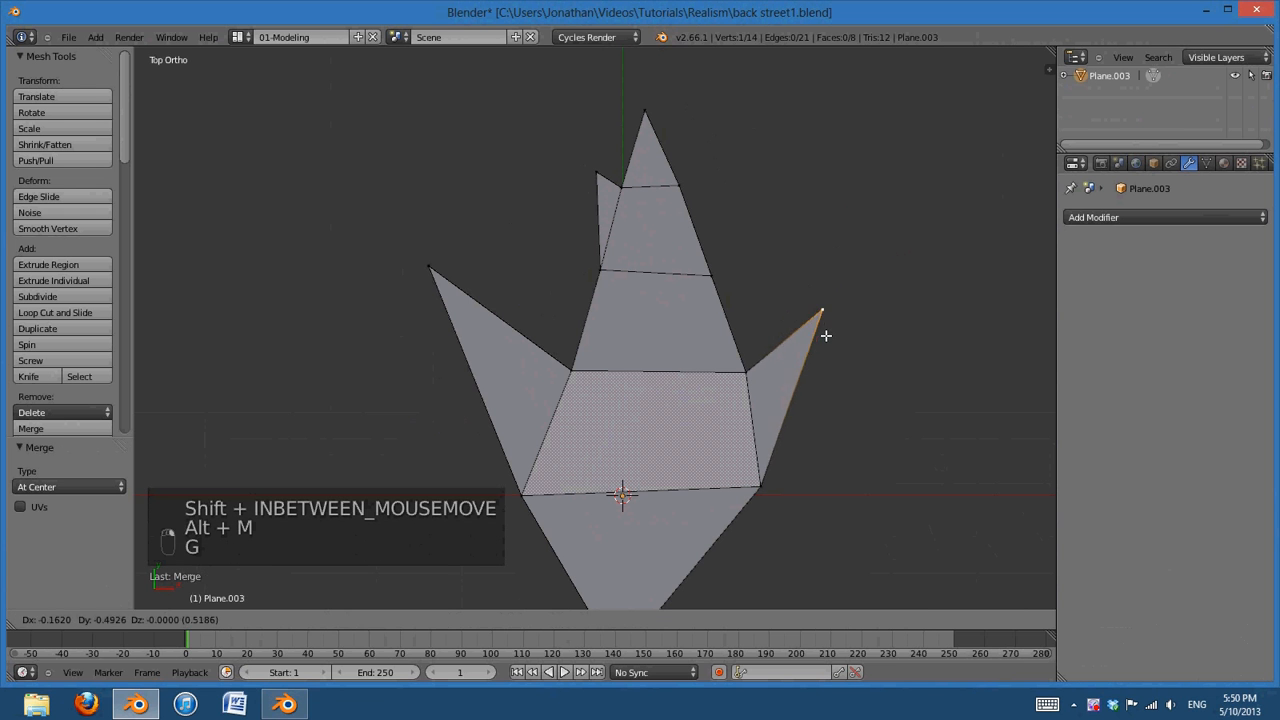
click(844, 311)
Move the right lobe's notch vertex about -0.104 in X and 0.194 in Y, and the vertex above it about -0.052 in X and -0.013 in Y
right_click(752, 370)
key(g)
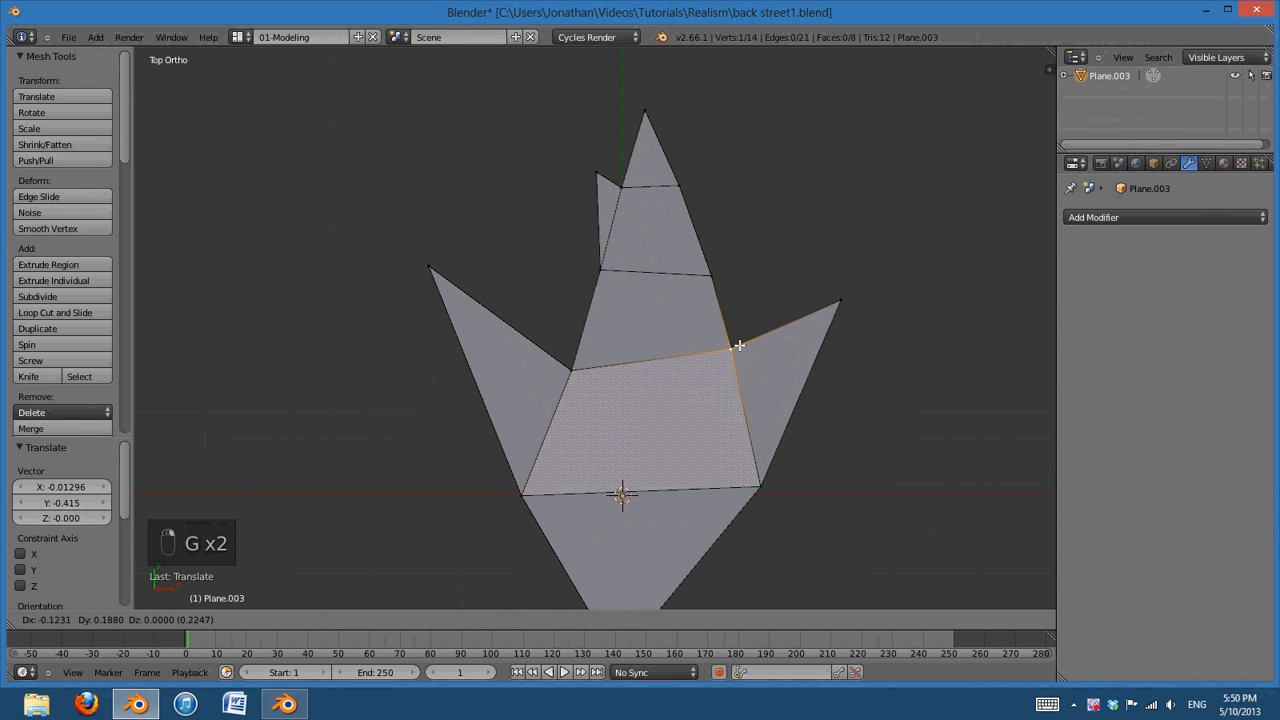
click(743, 345)
right_click(719, 276)
key(g)
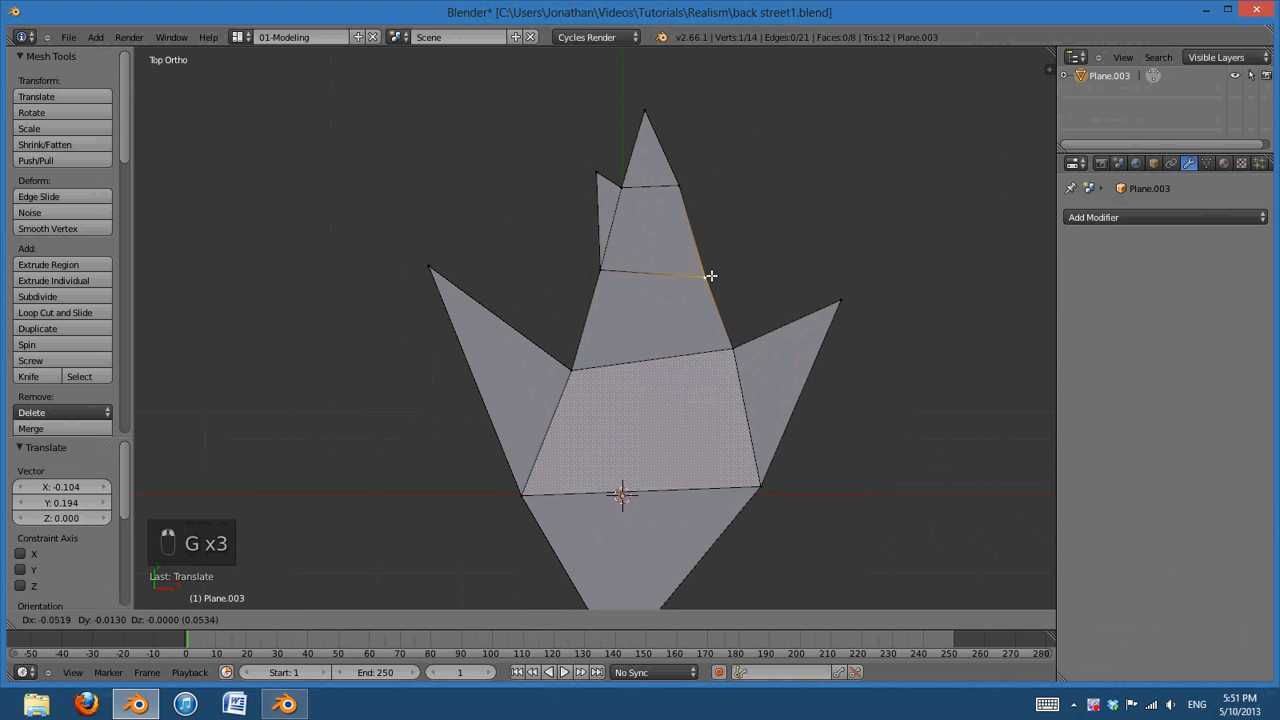
click(712, 276)
Move the leaf's bottom edge upward toward the body and to the right, and scale it slightly wider
scroll(647, 460, down, 3)
right_click(601, 509)
key(g)
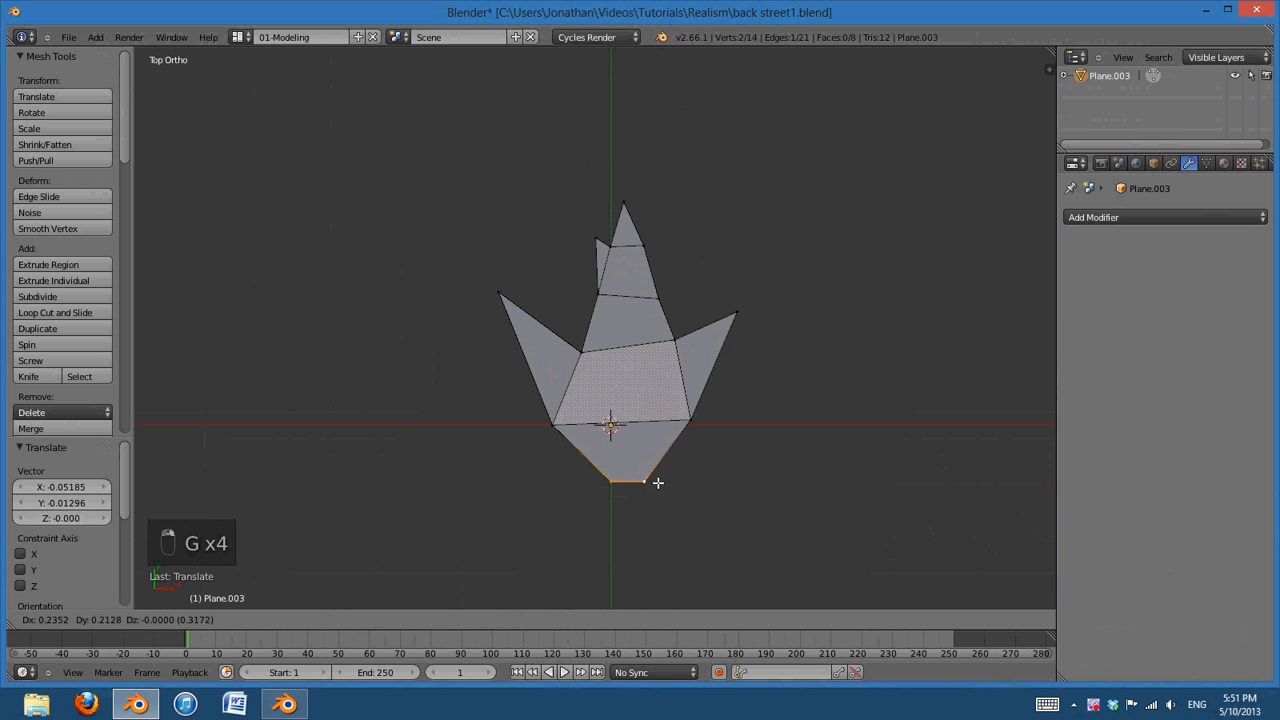
key(s)
click(690, 471)
Move the entire leaf mesh about -0.18 in X and 0.68 in Y so its base sits on the object origin
key(a)
key(a)
key(a)
key(g)
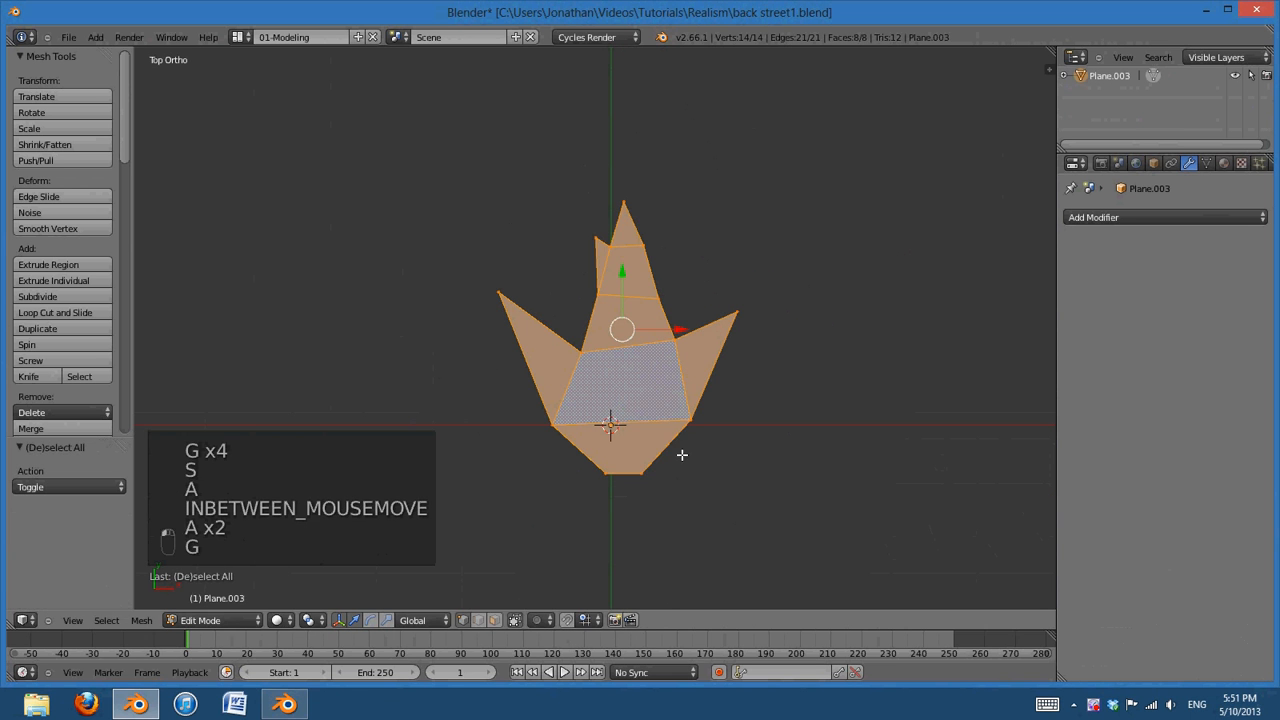
key(g)
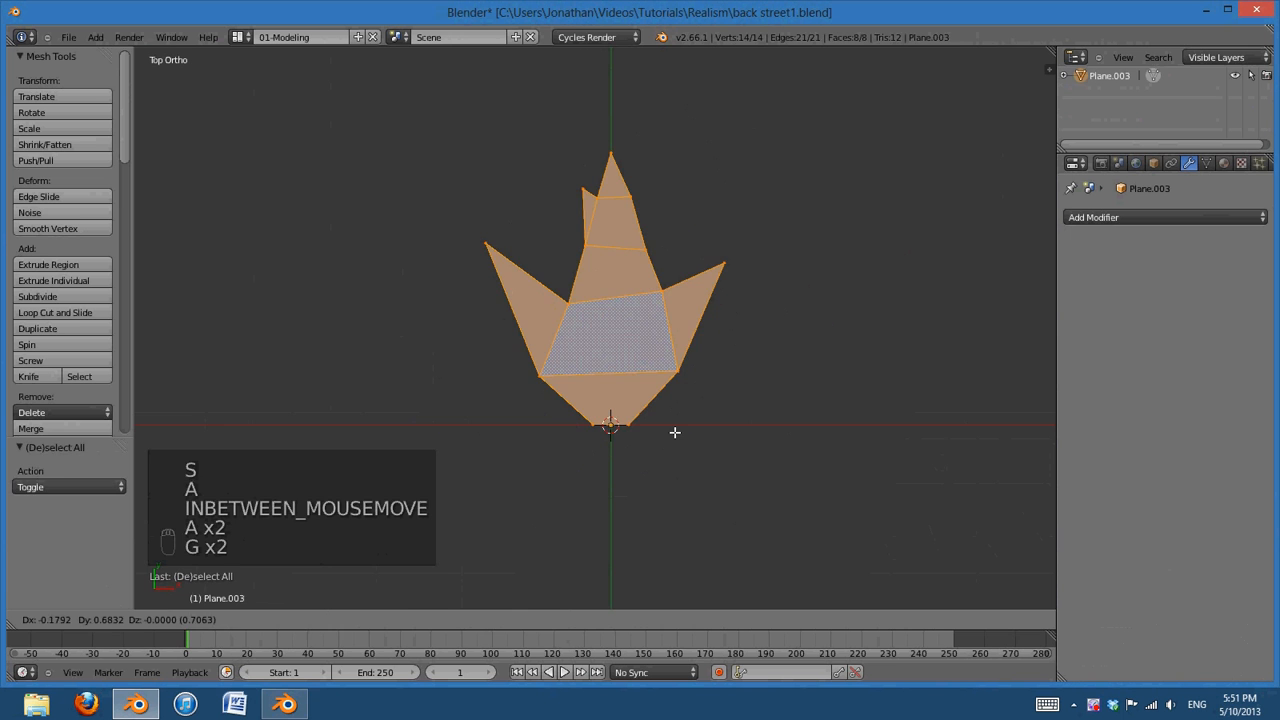
click(674, 432)
Add a lengthwise loop cut down the middle of the leaf and lower it about 0.05 along Z
key(z)
key(Tab)
key(z)
mouse_move(683, 437)
middle_down()
mouse_move(697, 446)
mouse_move(783, 371)
mouse_move(866, 337)
mouse_move(700, 440)
mouse_move(636, 519)
mouse_move(720, 465)
middle_up()
key(Tab)
key(ctrl+r)
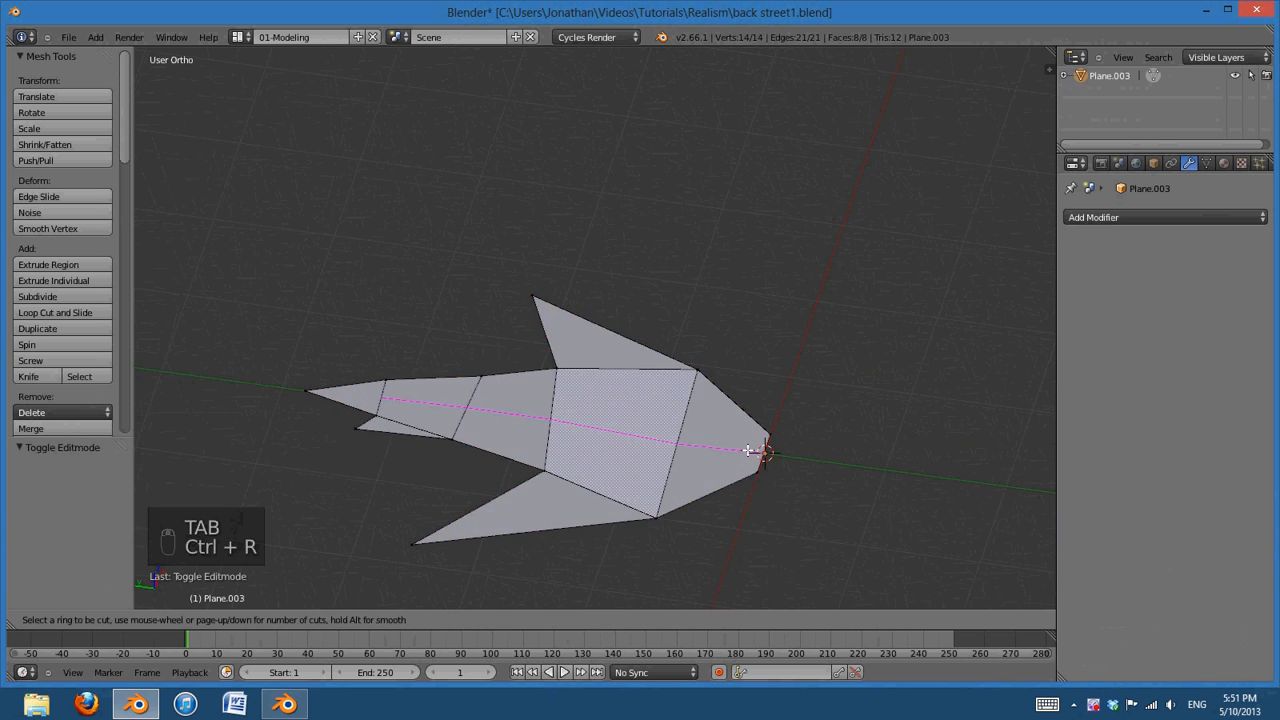
click(748, 451)
click(754, 449)
drag(566, 380, 566, 387)
Raise the tips of the left and right lobes slightly along Z and set the leaf to smooth shading
middle_drag(566, 387, 690, 382)
right_click(375, 459)
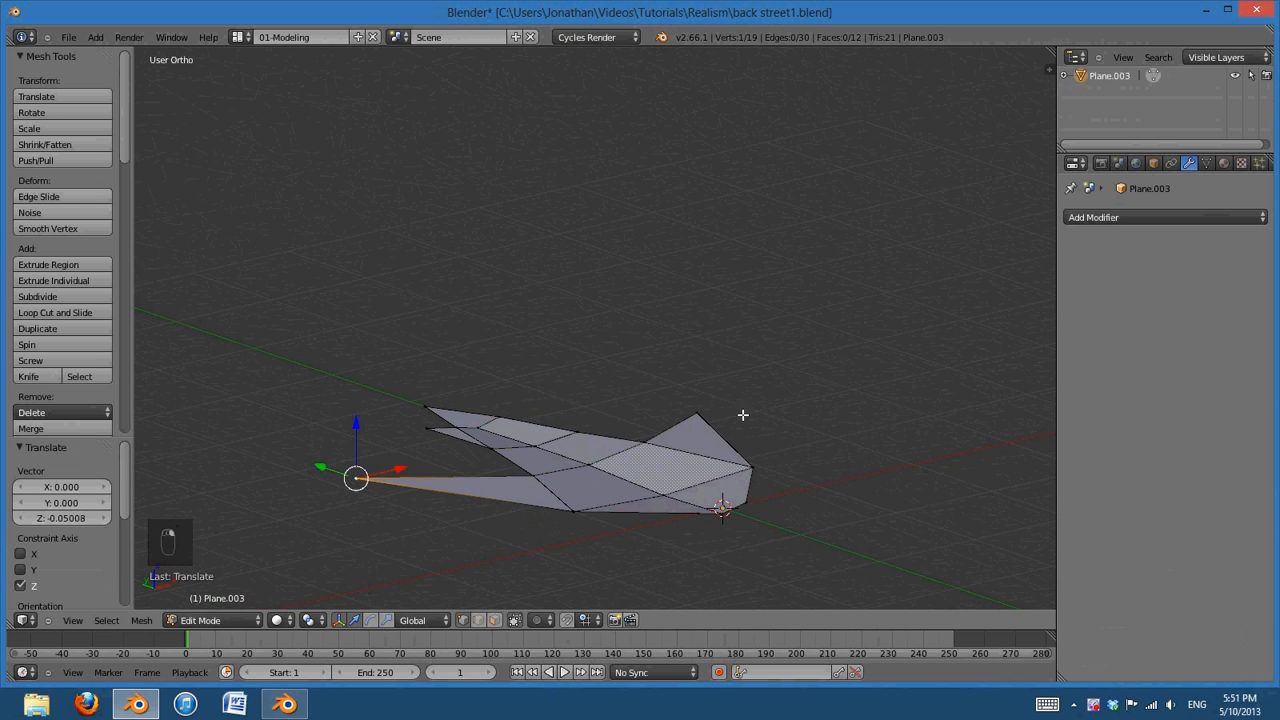
shift+right_click(707, 409)
drag(525, 399, 523, 391)
key(Tab)
mouse_move(648, 411)
middle_down()
mouse_move(677, 508)
mouse_move(640, 491)
mouse_move(607, 418)
mouse_move(738, 428)
mouse_move(650, 467)
mouse_move(568, 620)
middle_up()
click(33, 252)
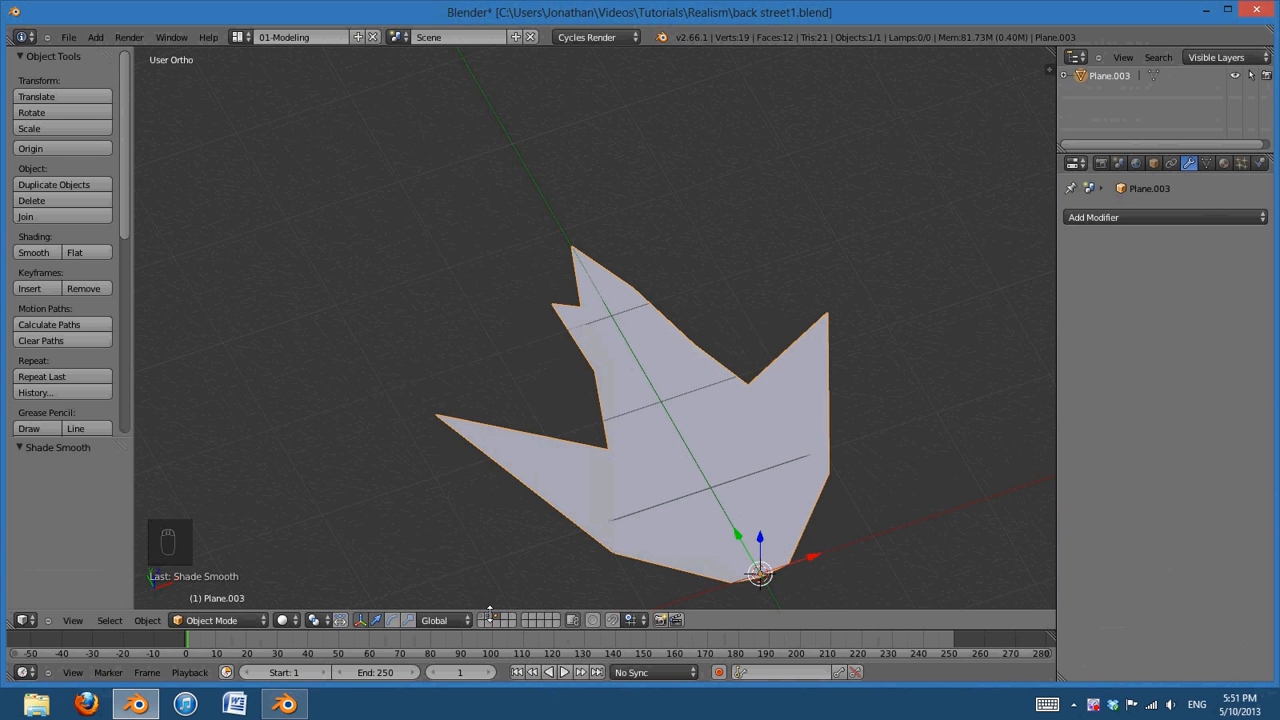
Nudge the notch vertex between the left and middle lobes slightly toward the leaf's base
middle_drag(750, 409, 758, 459)
scroll(757, 461, down, 4)
scroll(757, 461, up, 4)
key(Tab)
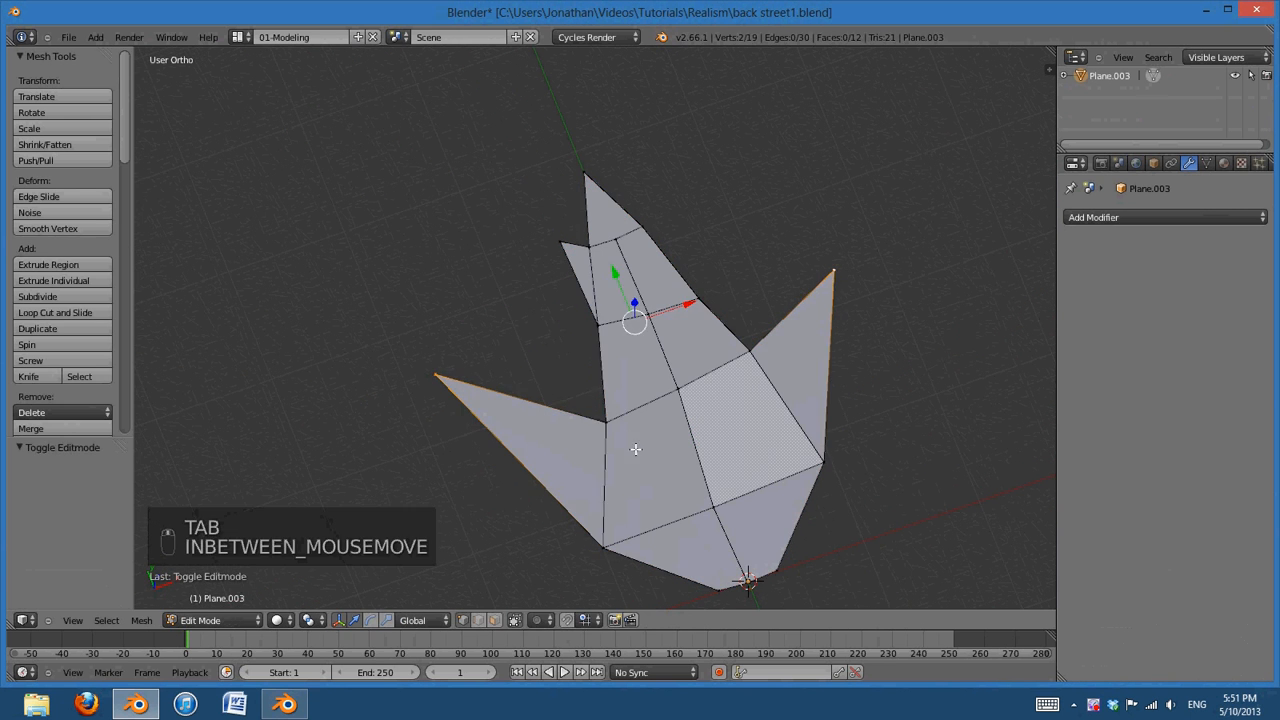
key(g)
click(621, 446)
key(Tab)
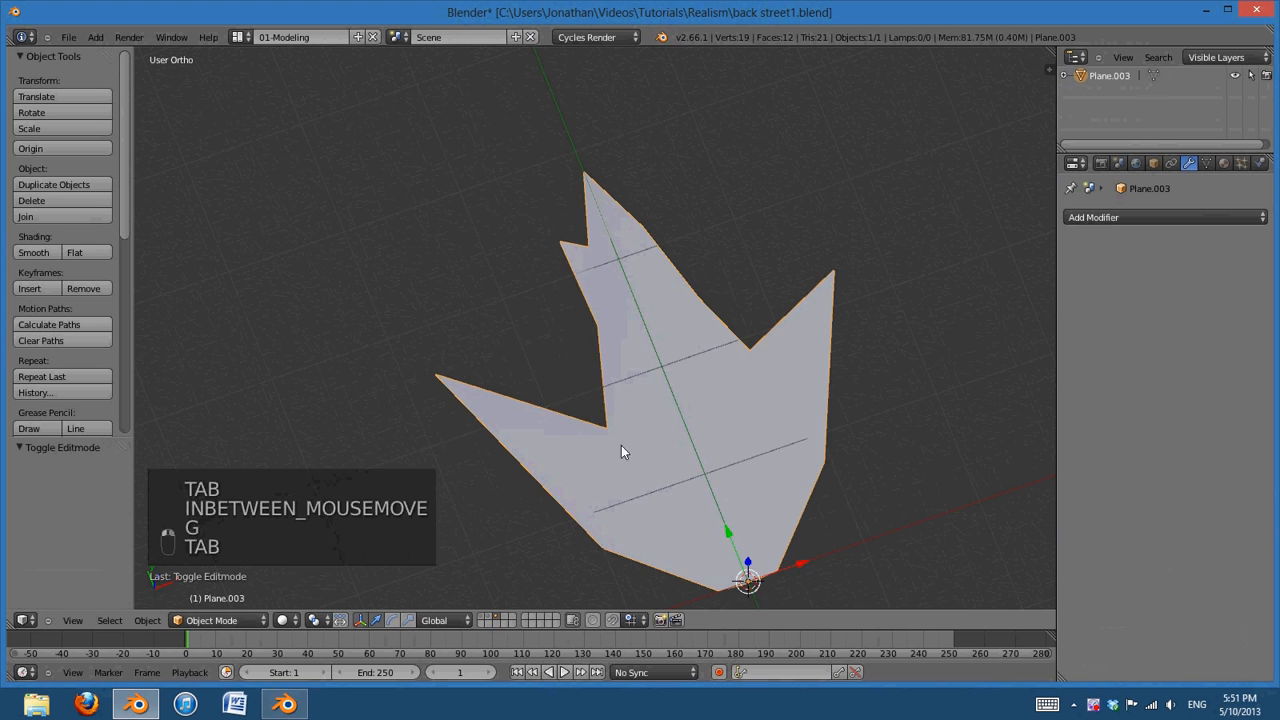
middle_drag(824, 493, 778, 468)
key(KP_7)
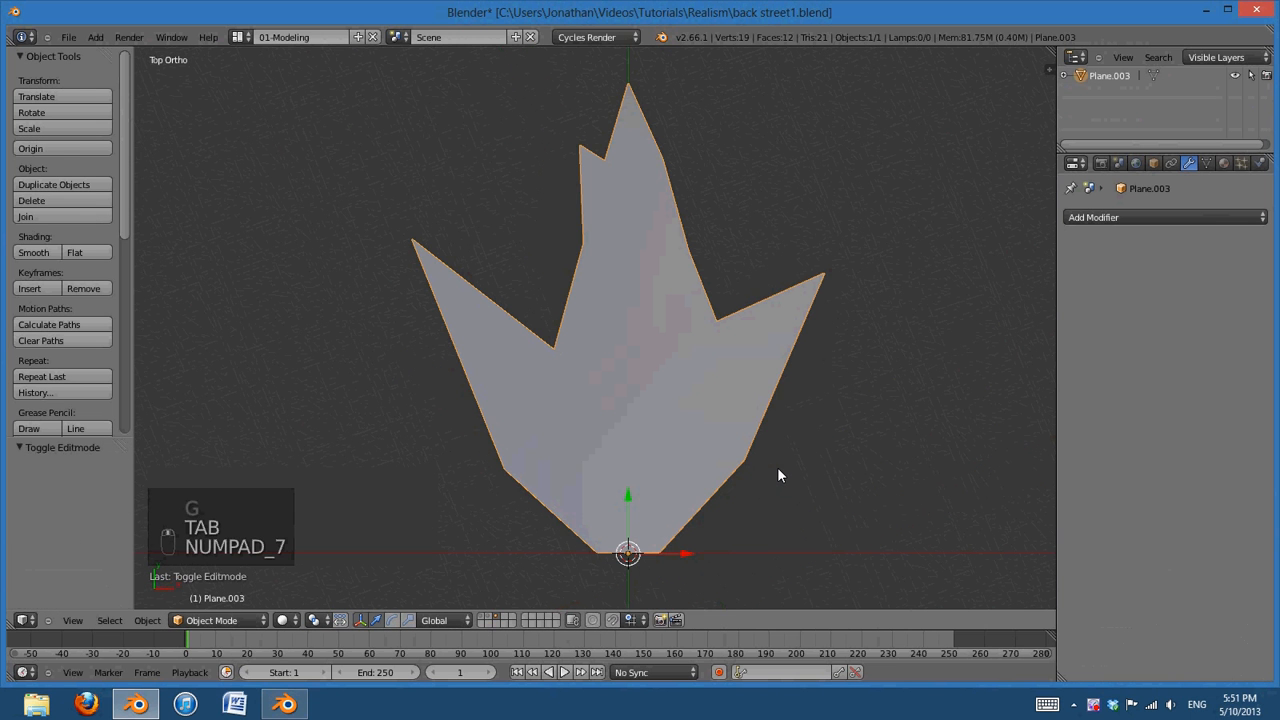
Switch to the first layer with the street scene and select the ivy curve on the wall in camera view
click(487, 619)
shift+middle_drag(680, 160, 697, 484)
key(KP_0)
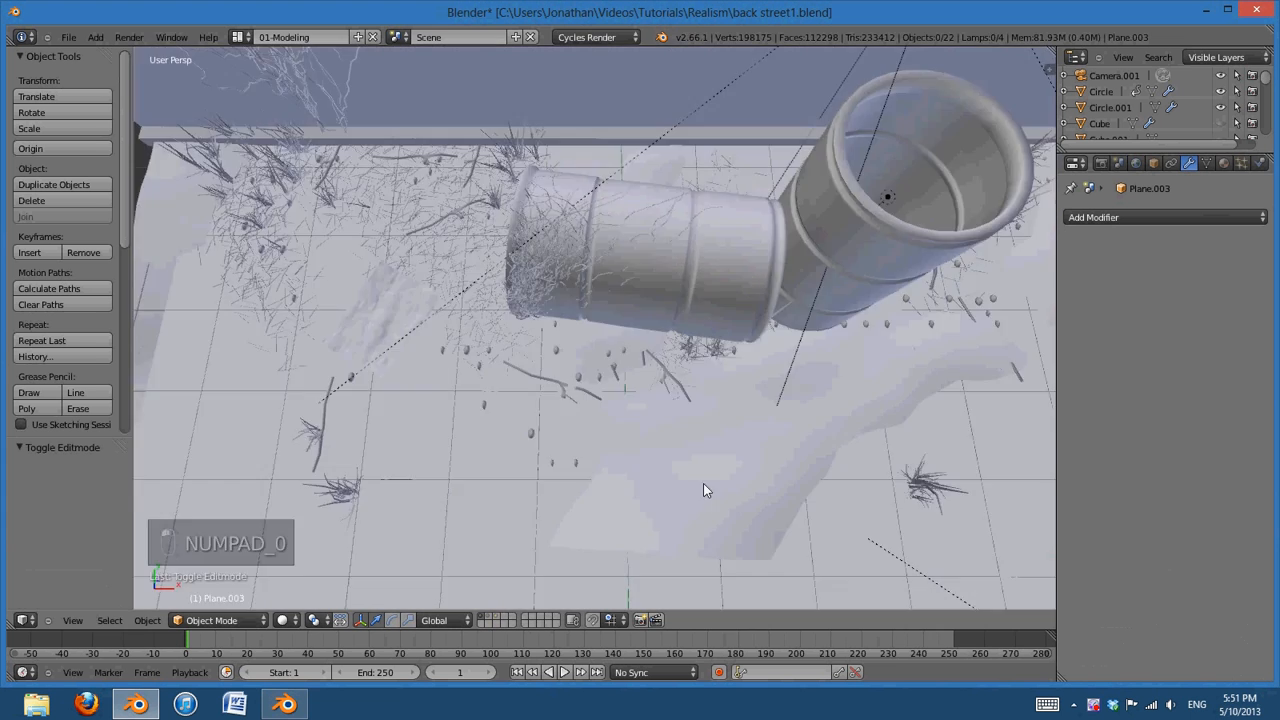
scroll(700, 452, up, 4)
shift+middle_drag(588, 443, 710, 392)
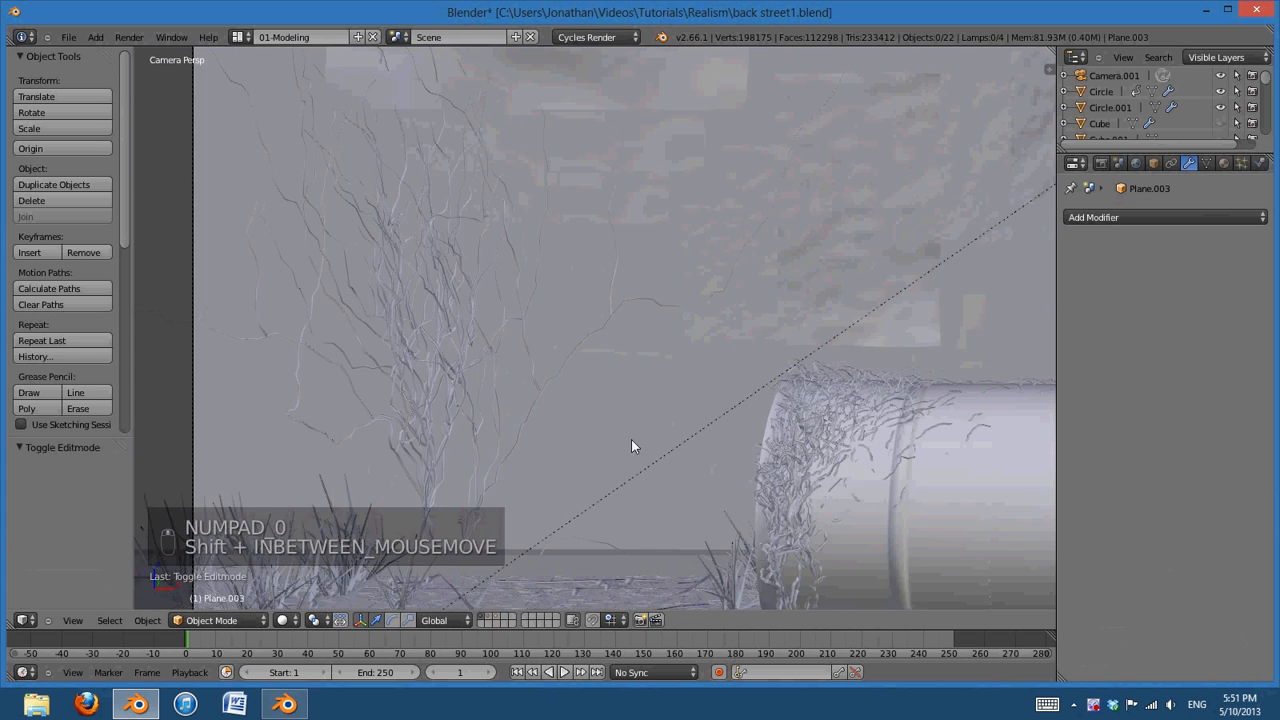
right_click(560, 250)
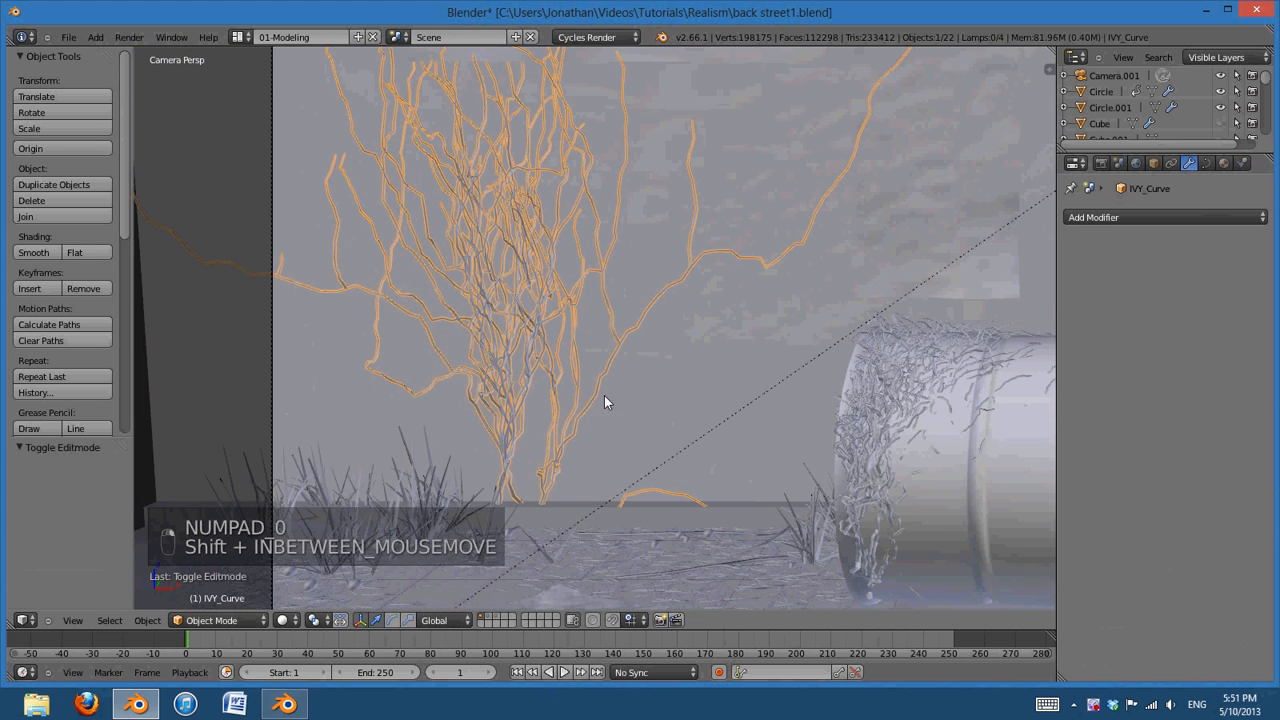
shift+middle_drag(604, 402, 743, 444)
scroll(743, 444, up, 1)
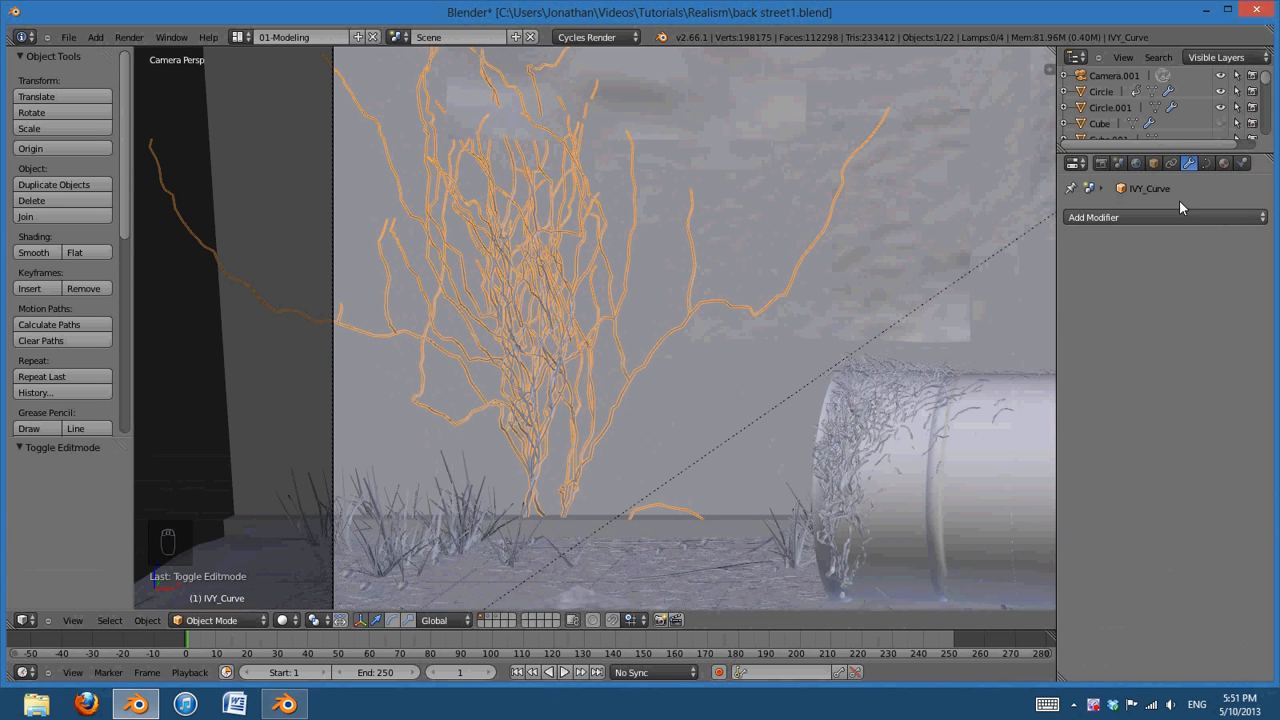
Save over back street1.blend, convert the wall's ivy curve to a mesh, and check its geometry in Edit Mode
scroll(1186, 116, down, 3)
scroll(1190, 115, down, 2)
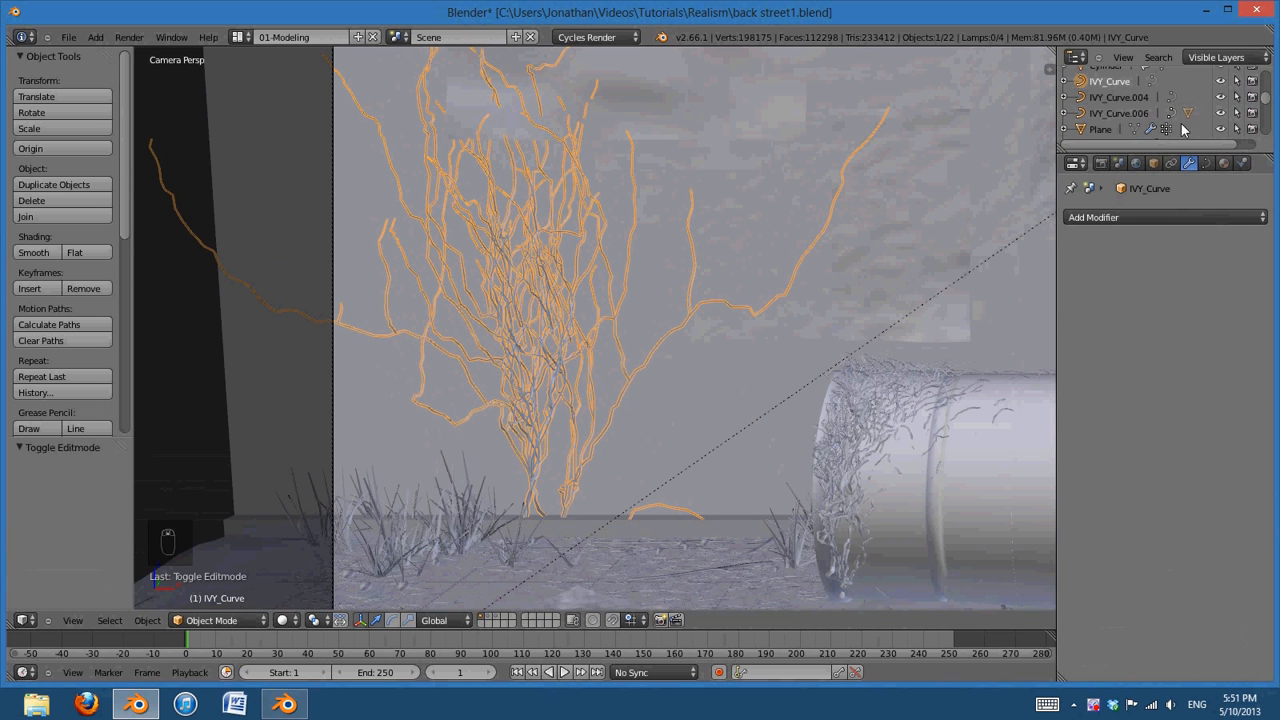
scroll(819, 333, up, 3)
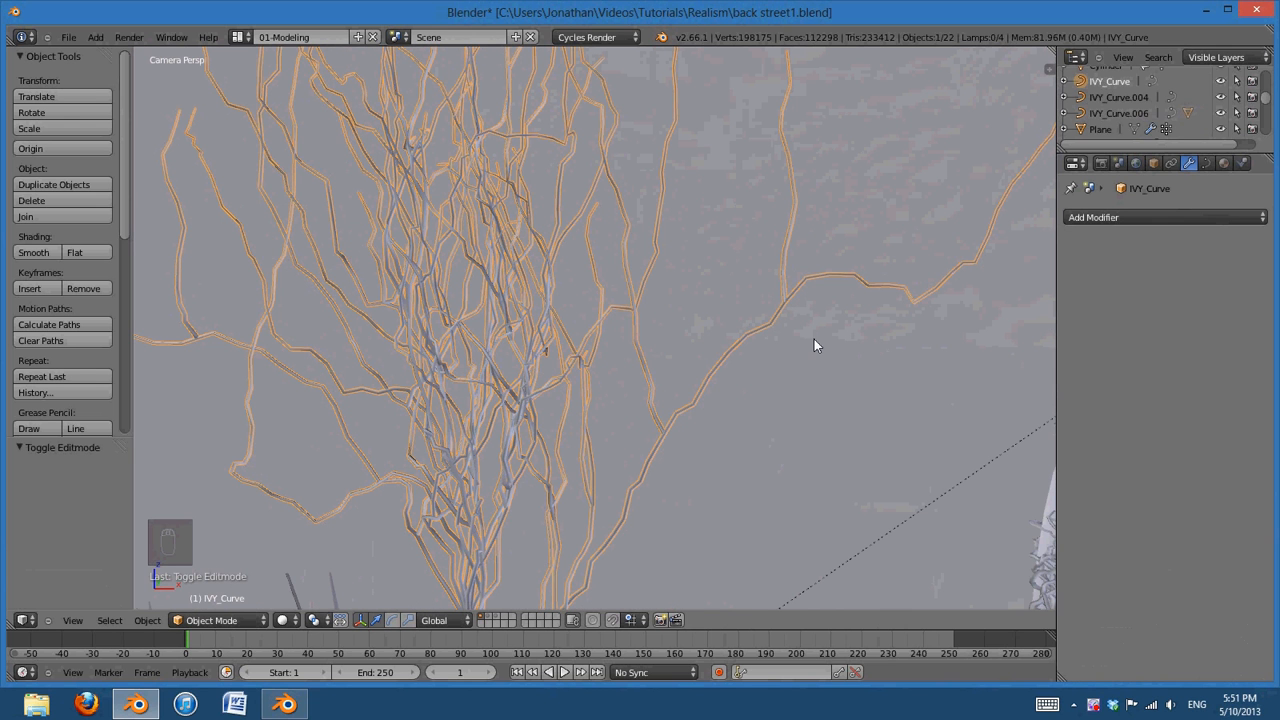
key(ctrl+s)
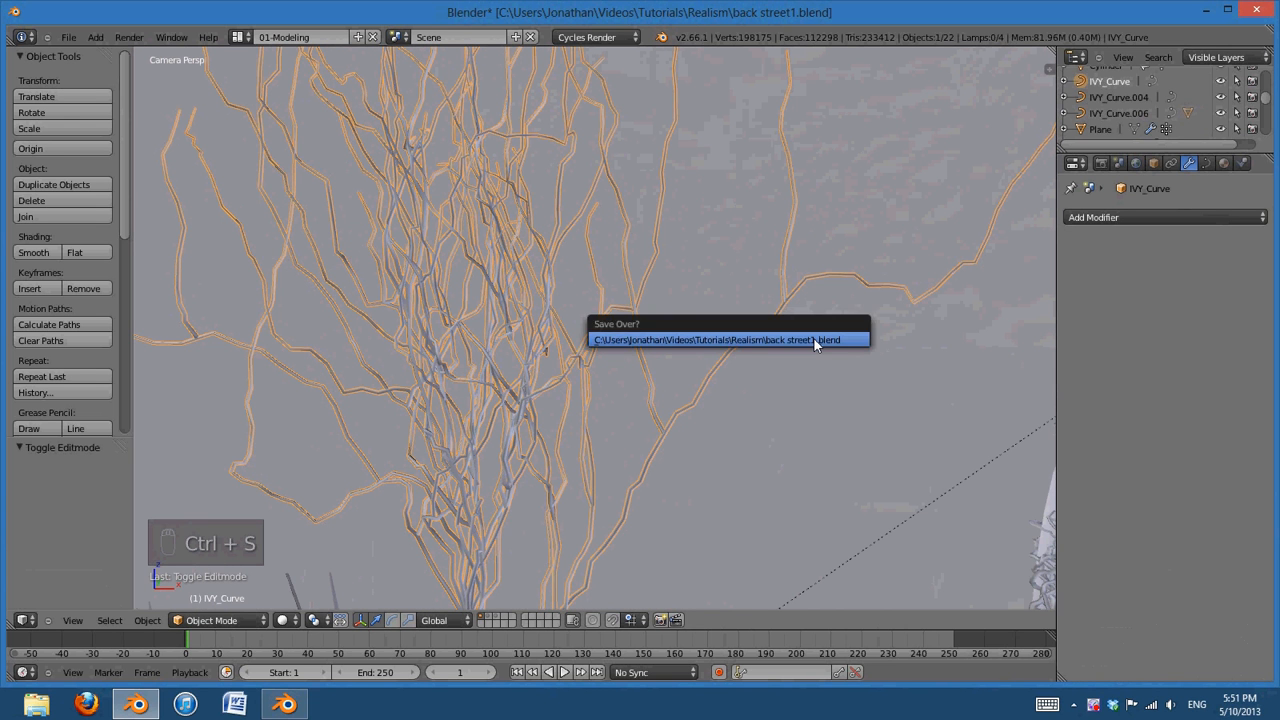
key(alt+c)
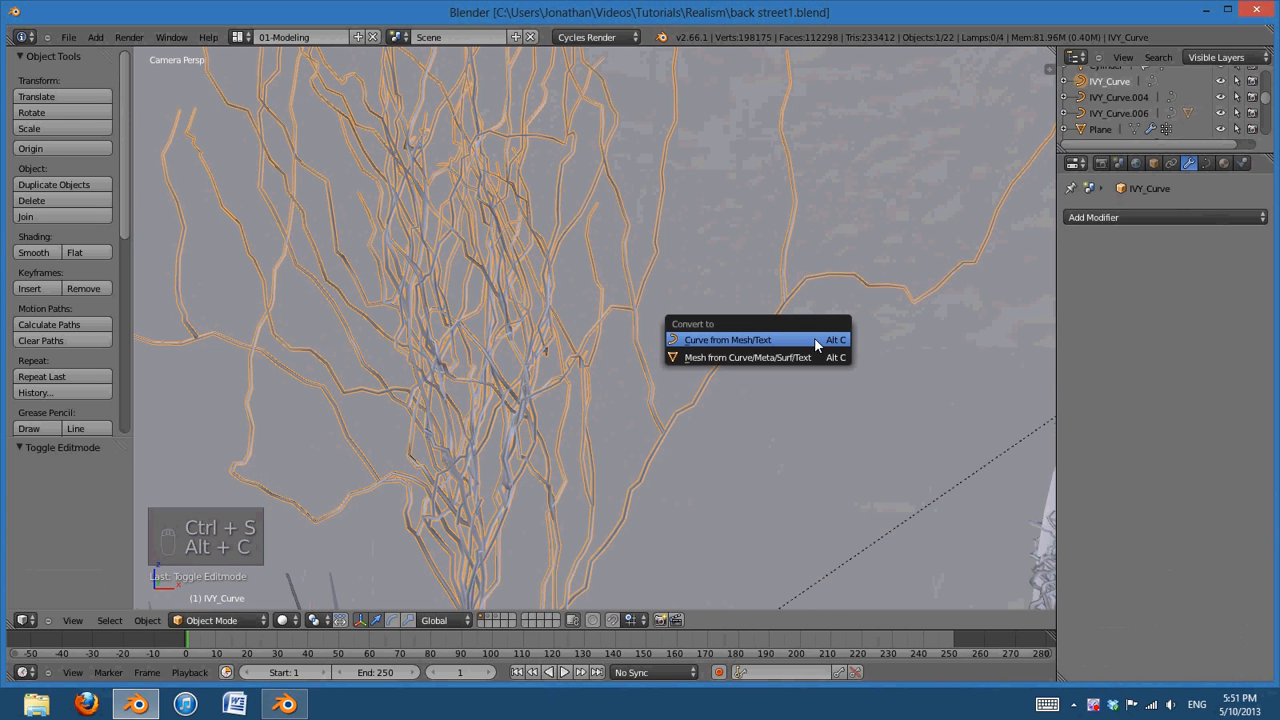
click(760, 357)
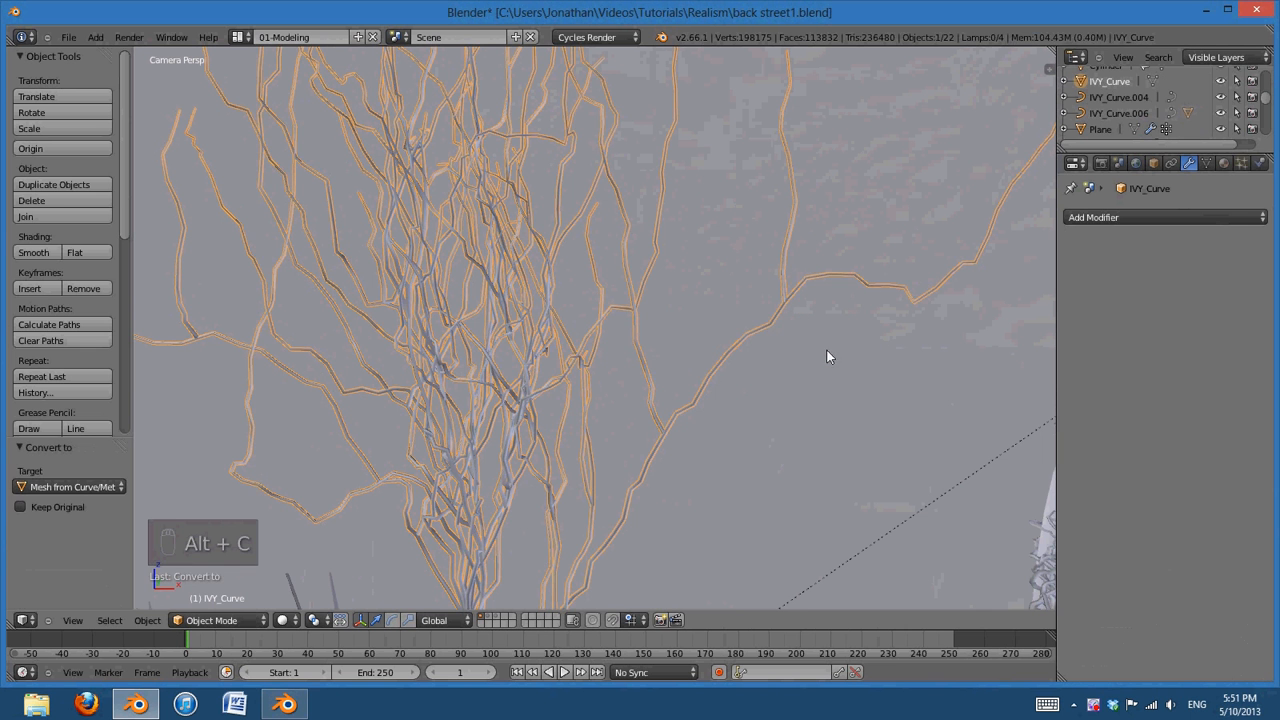
key(Tab)
key(a)
key(a)
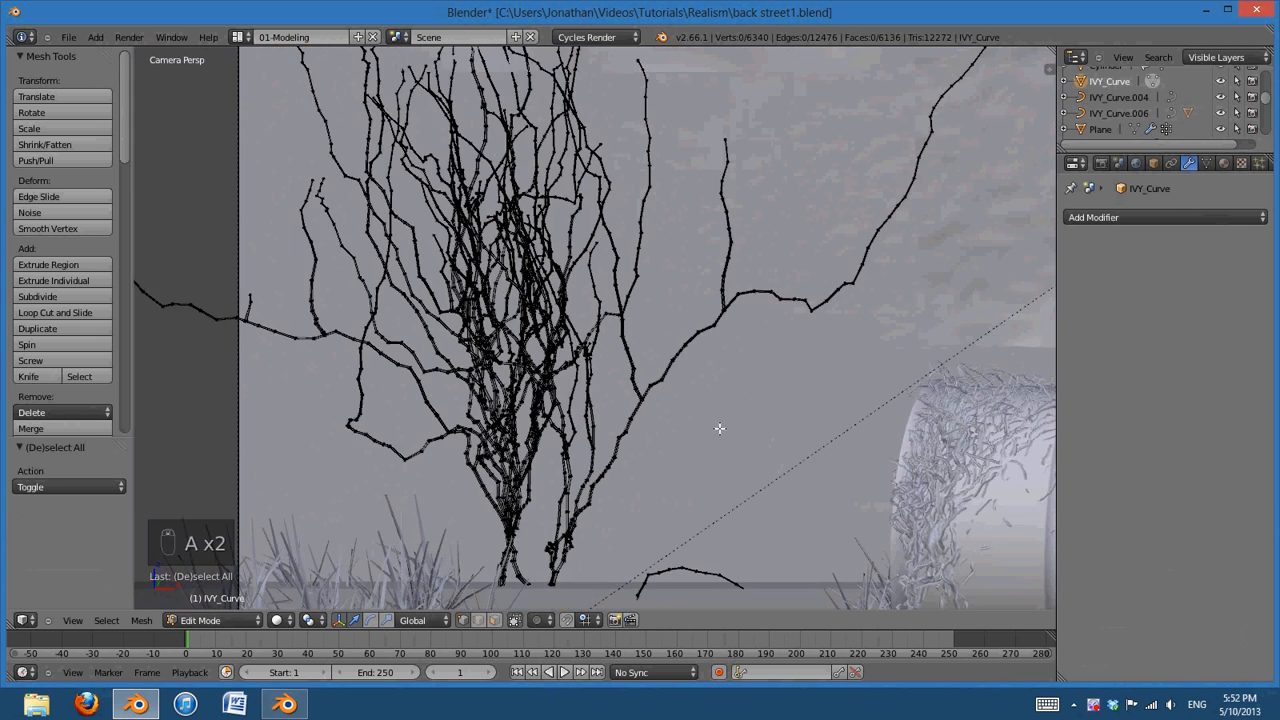
key(Tab)
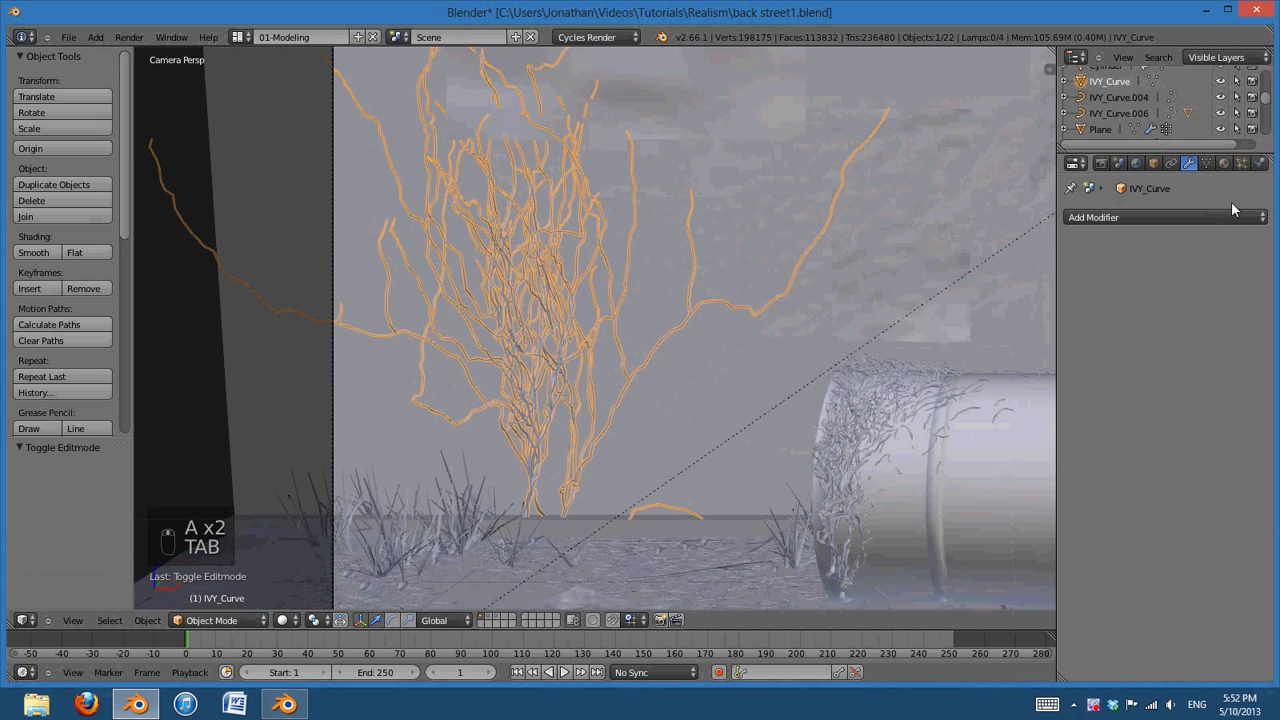
Add a particle system to the ivy mesh and name it "leaves"
click(1244, 165)
click(1258, 218)
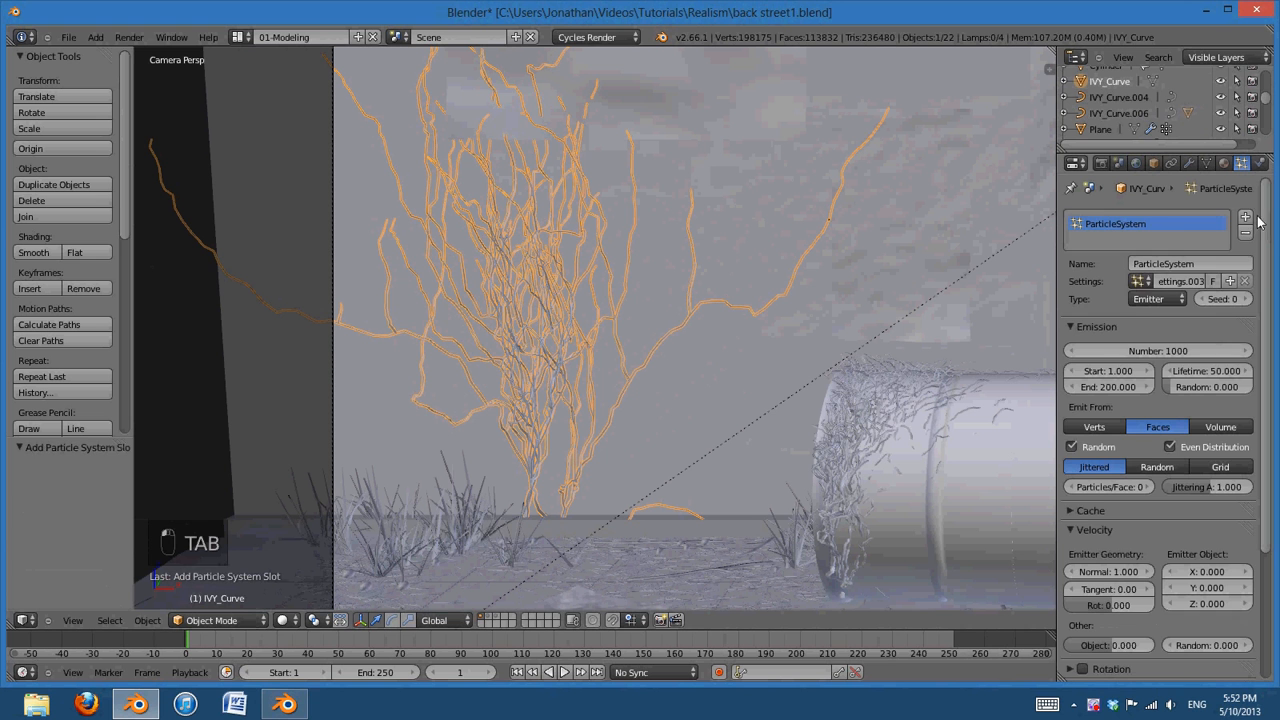
click(1177, 261)
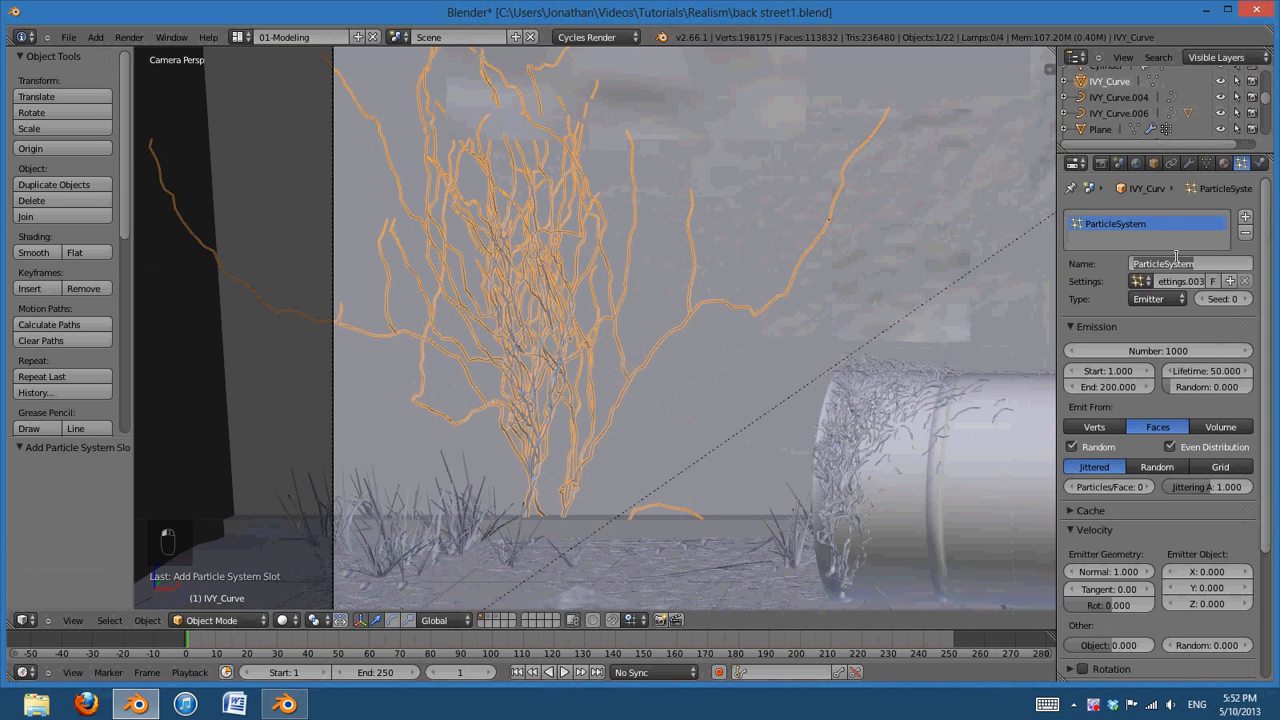
text(leaves)
key(Return)
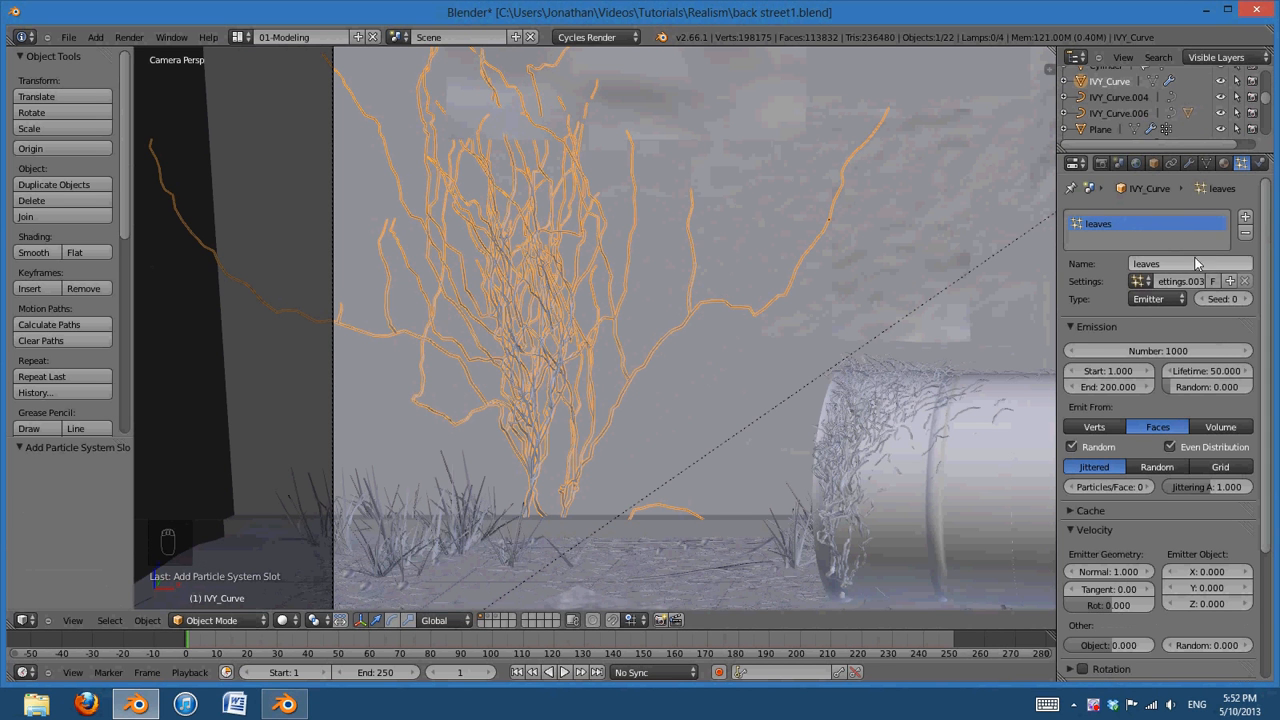
click(1139, 281)
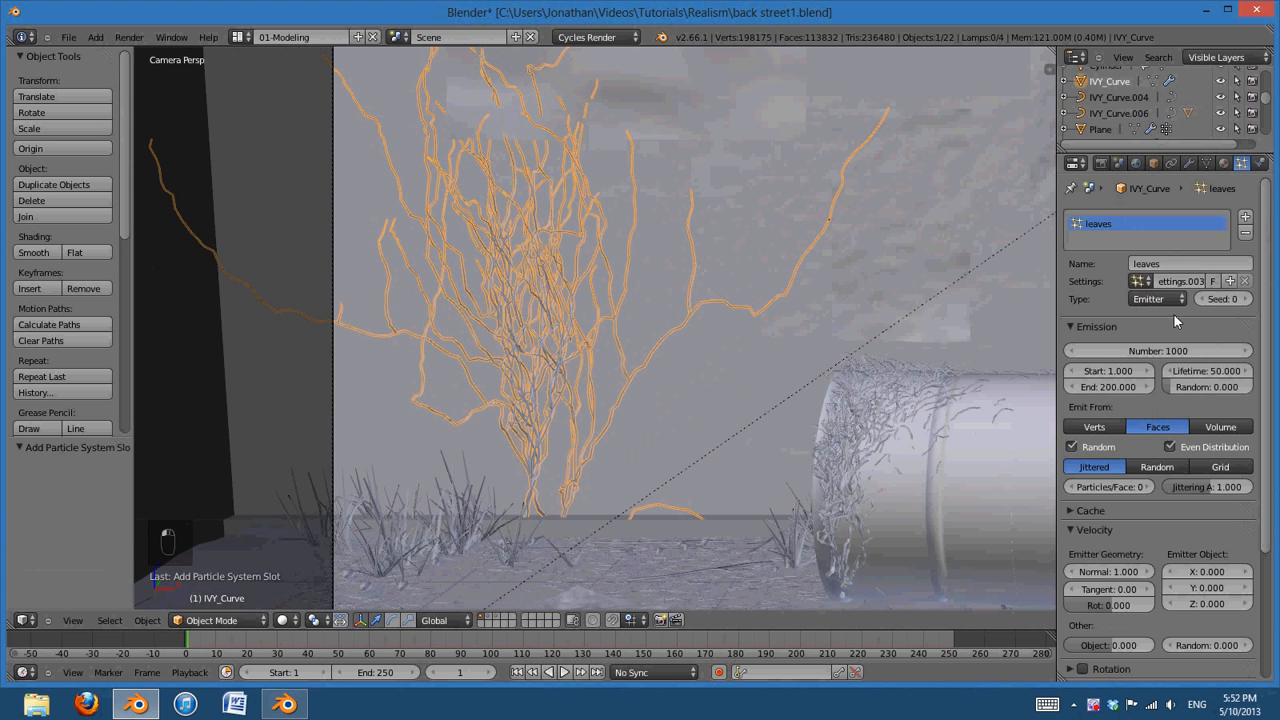
Set the leaves particle system's type to Hair and open its render settings
click(1157, 299)
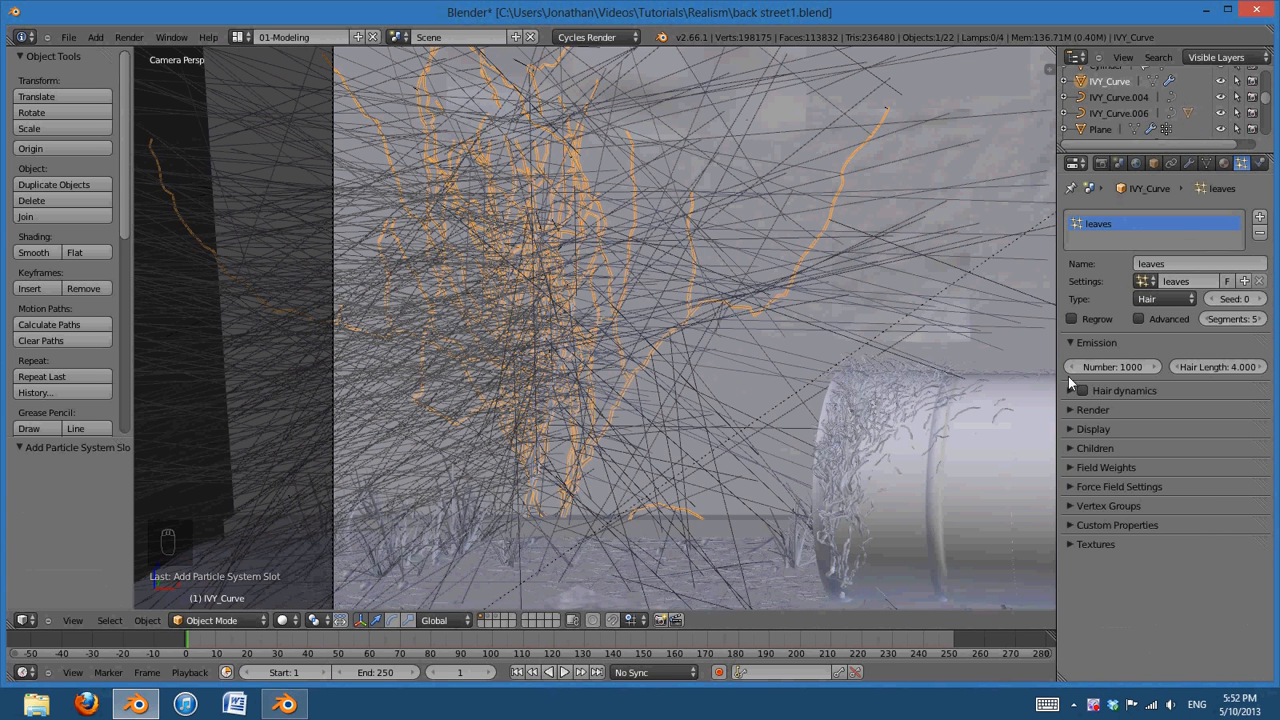
click(1090, 410)
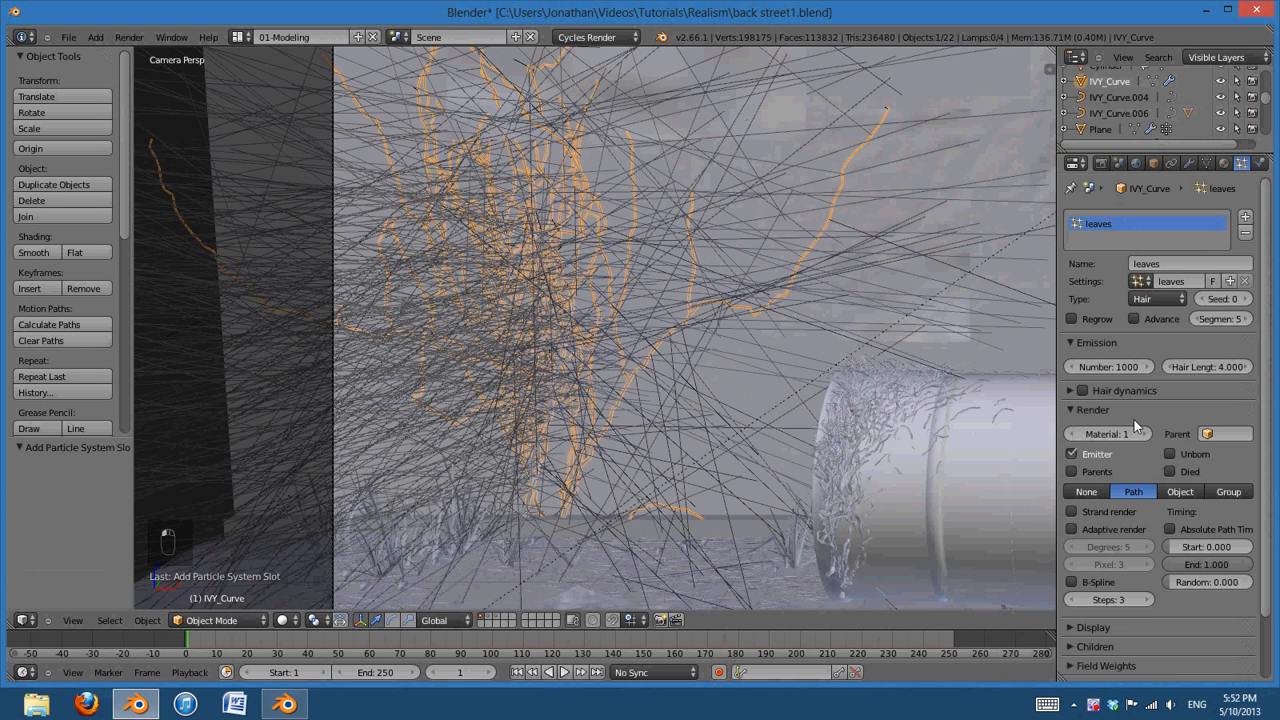
Switch to the layer holding the modelled ivy leaf, select the leaf plane, and rename it "leaf"
click(501, 622)
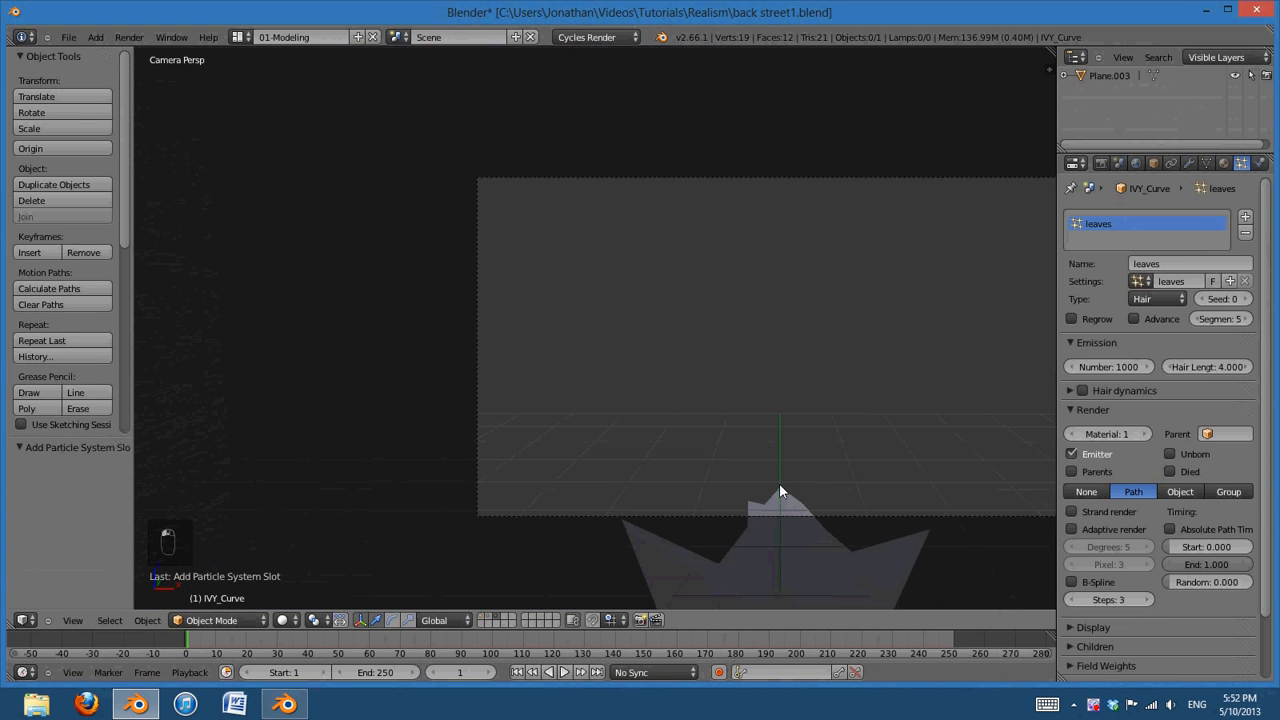
right_click(779, 490)
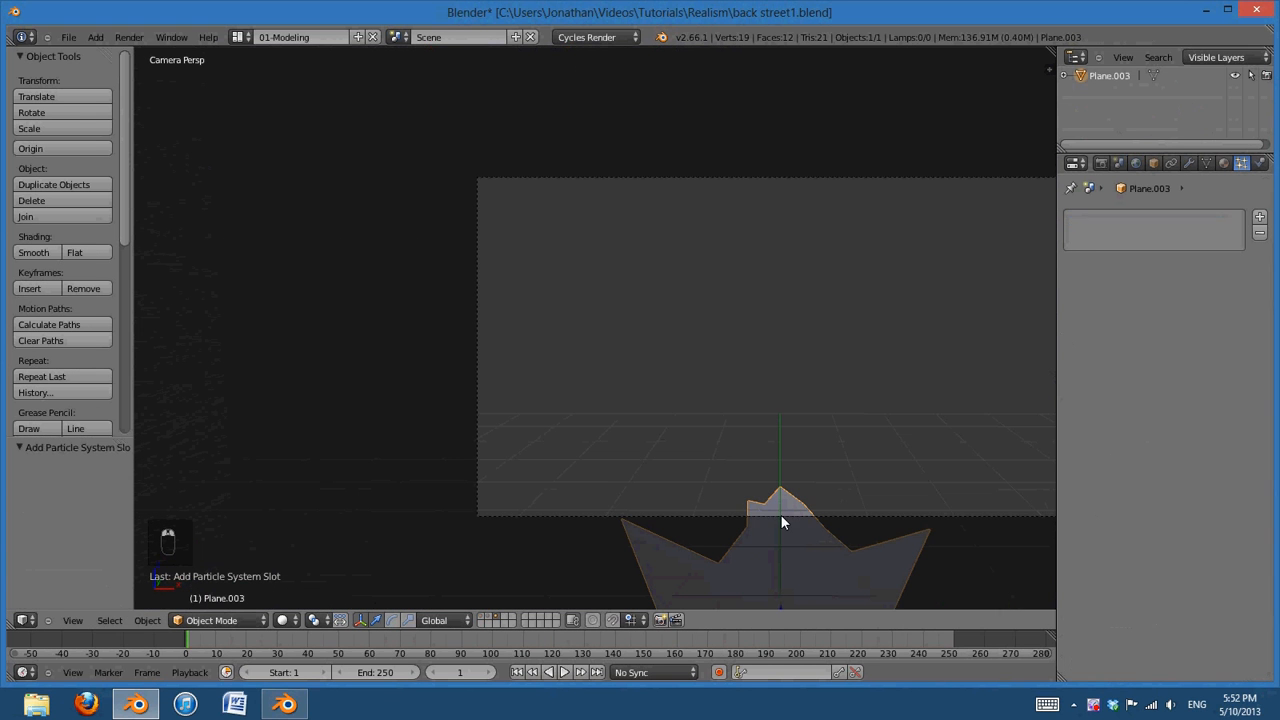
click(1113, 72)
text(leaf)
key(Return)
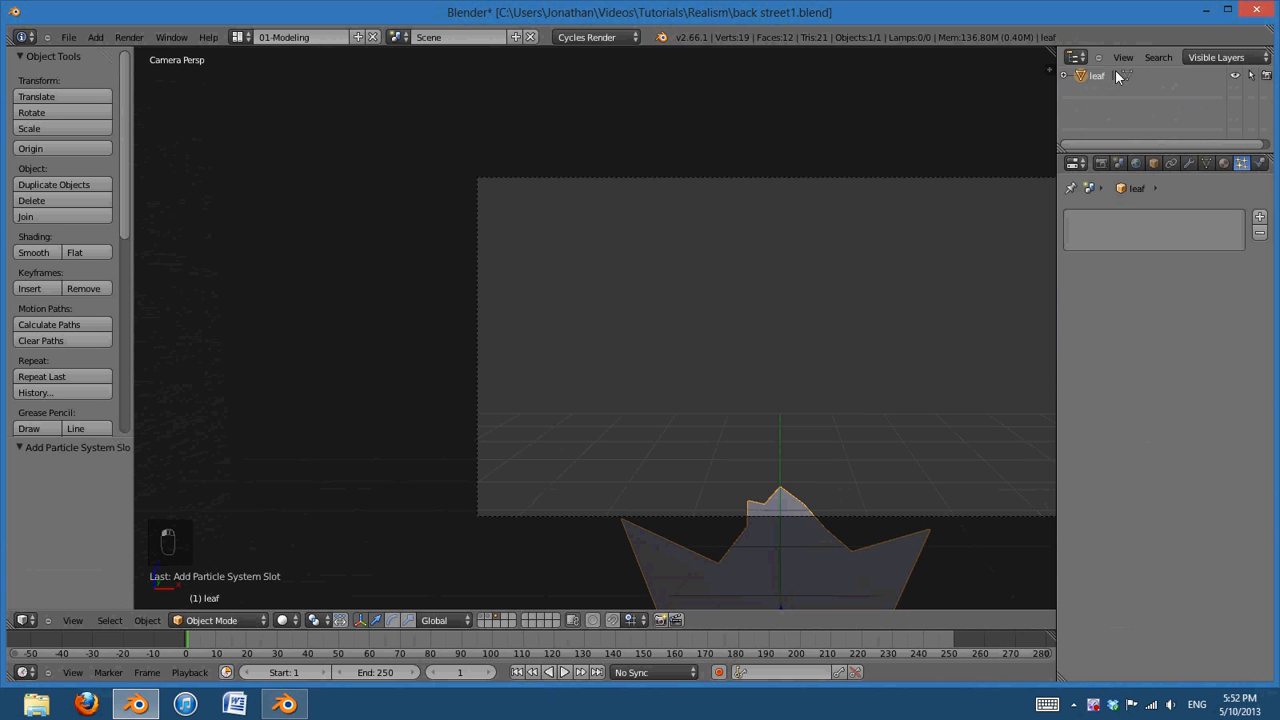
Return to the street scene layer, select the ivy mesh, and render its hair particles as the object "leaf"
click(483, 621)
scroll(730, 408, up, 3)
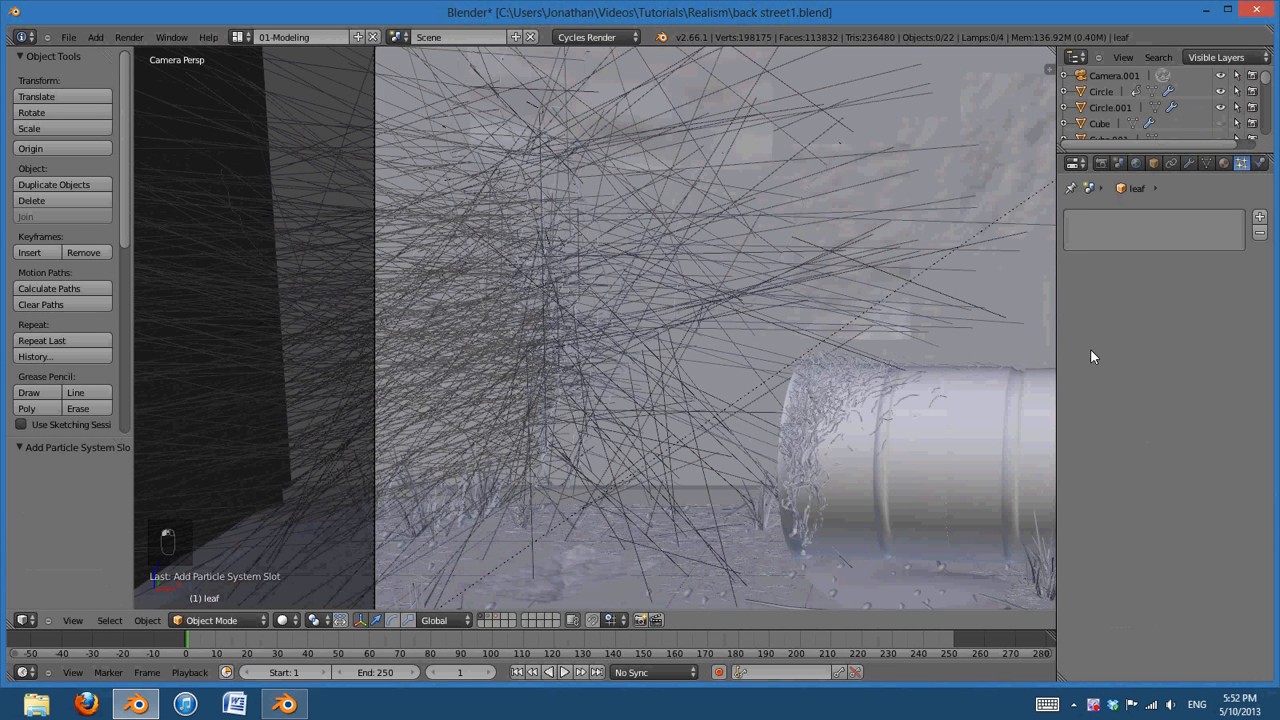
right_click(537, 286)
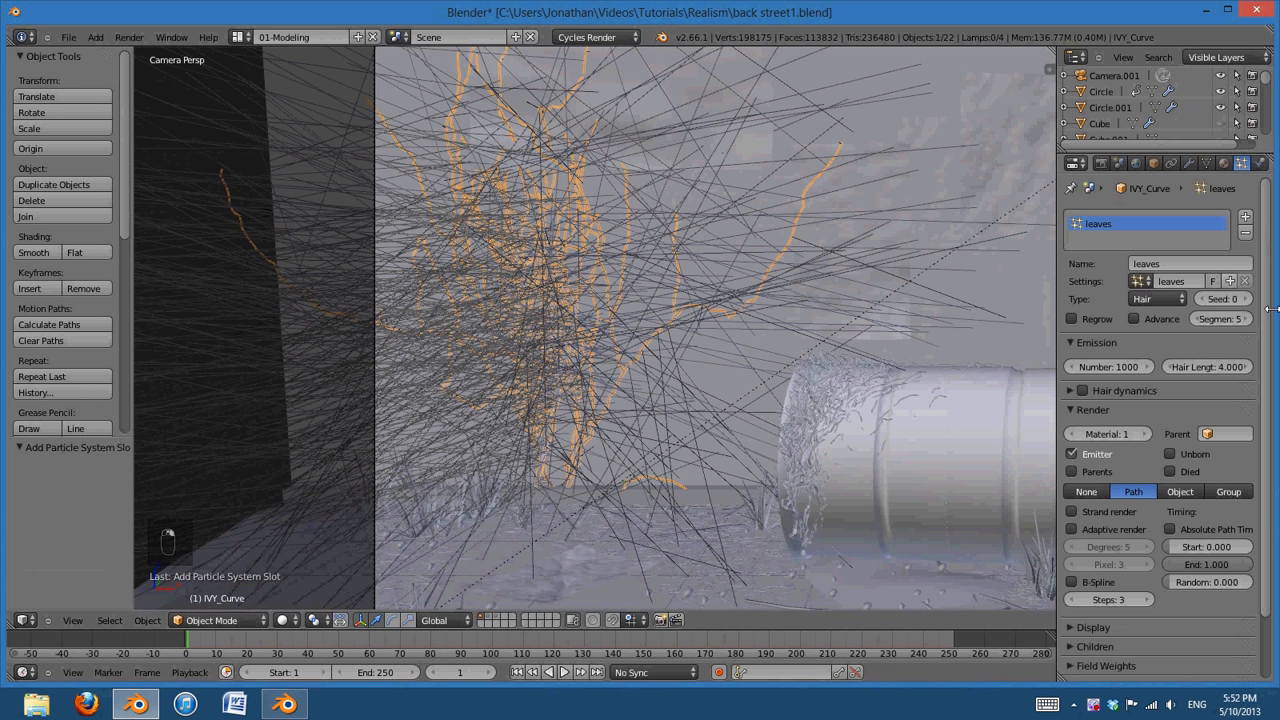
click(1181, 492)
click(1188, 511)
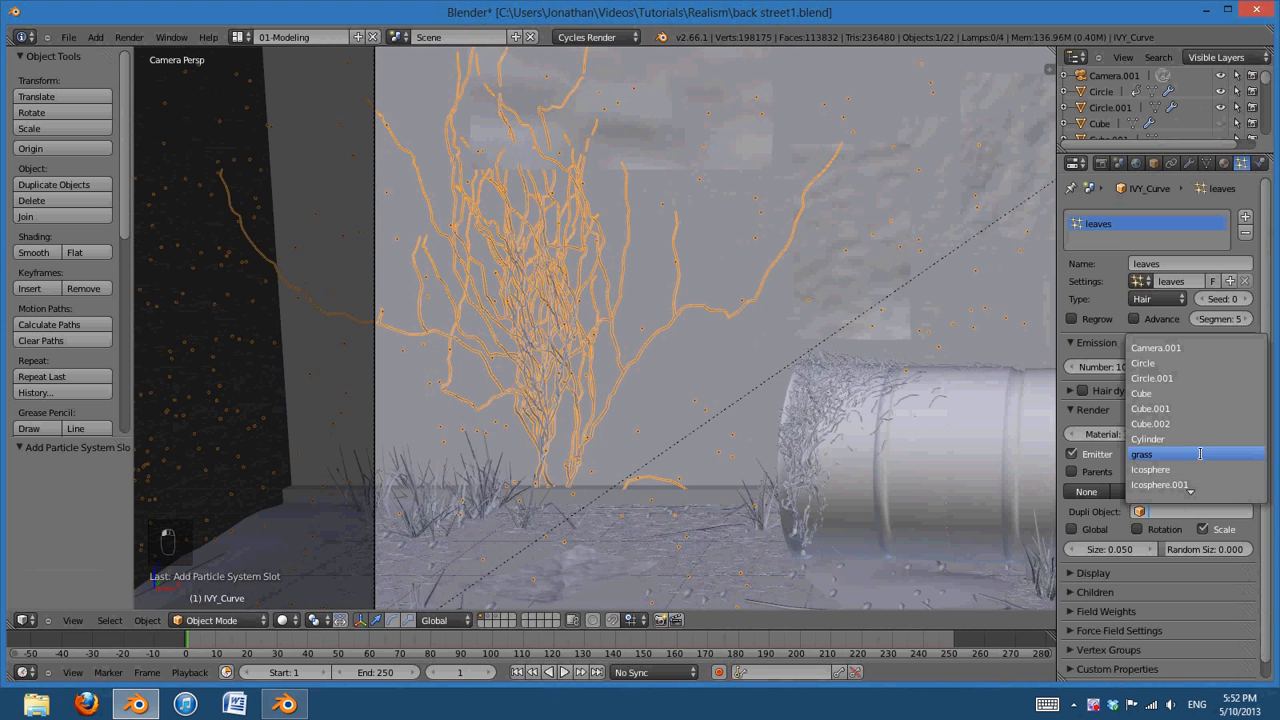
scroll(1200, 454, down, 2)
click(1160, 408)
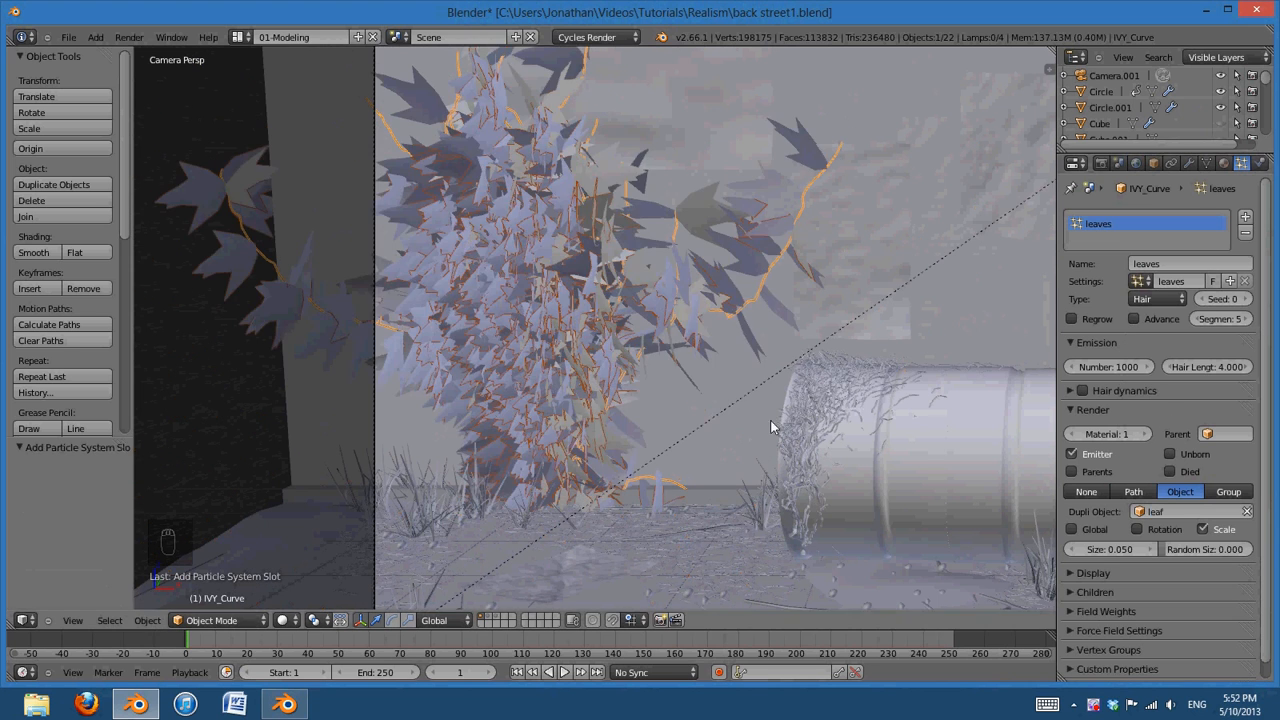
Show the leaf's layer together with the street scene and open the leaf mesh for editing in front view
key(KP_0)
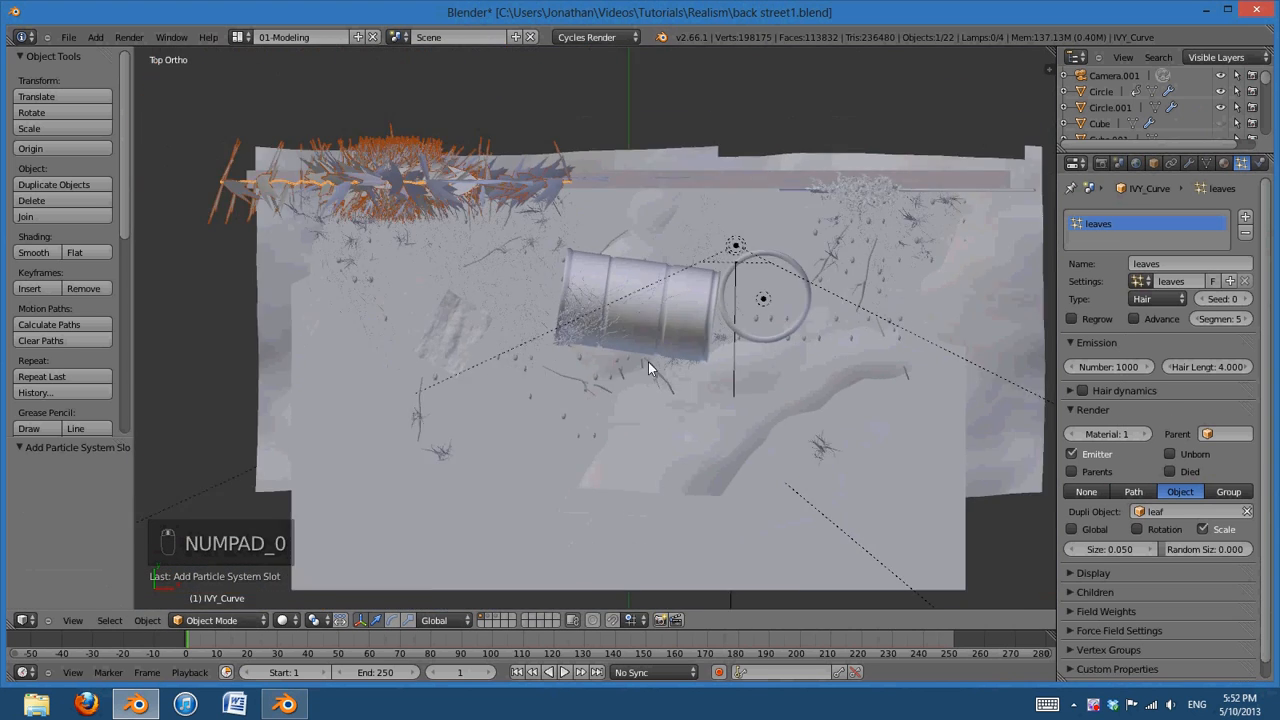
middle_drag(648, 363, 772, 391)
shift+click(496, 616)
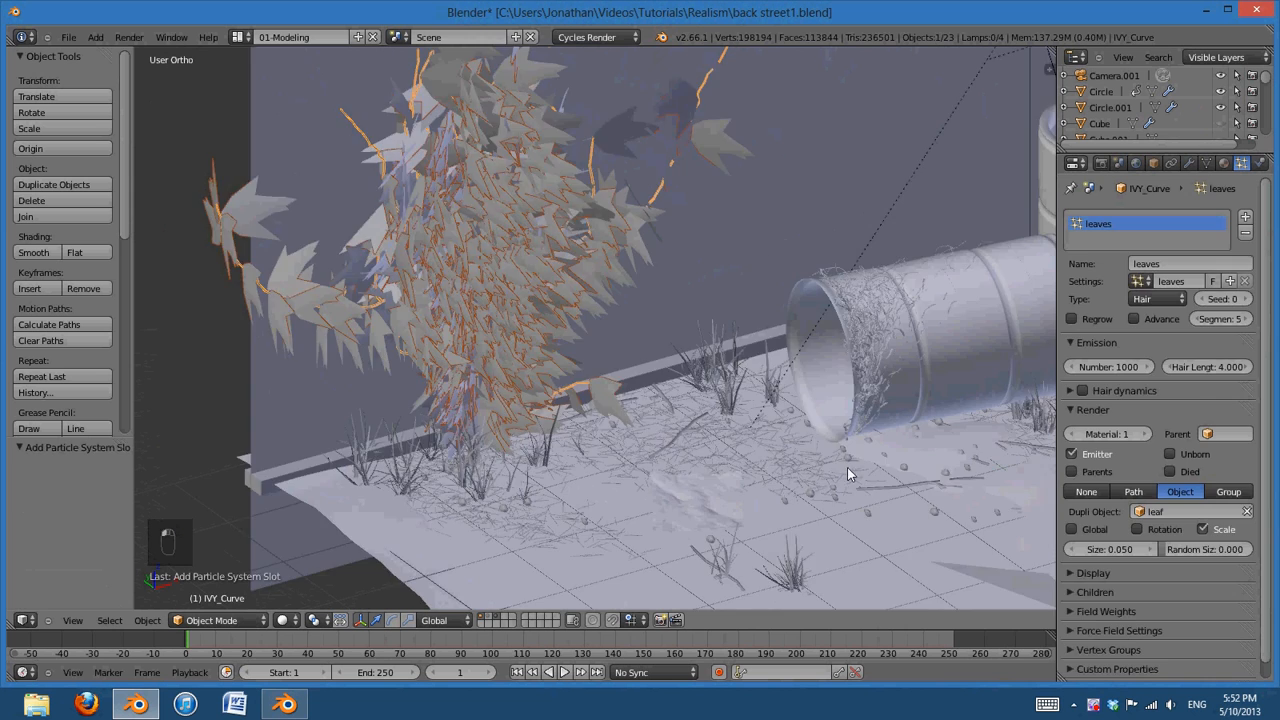
scroll(847, 467, down, 3)
right_click(890, 480)
right_click(935, 500)
middle_drag(935, 500, 790, 472)
key(KP_1)
key(Tab)
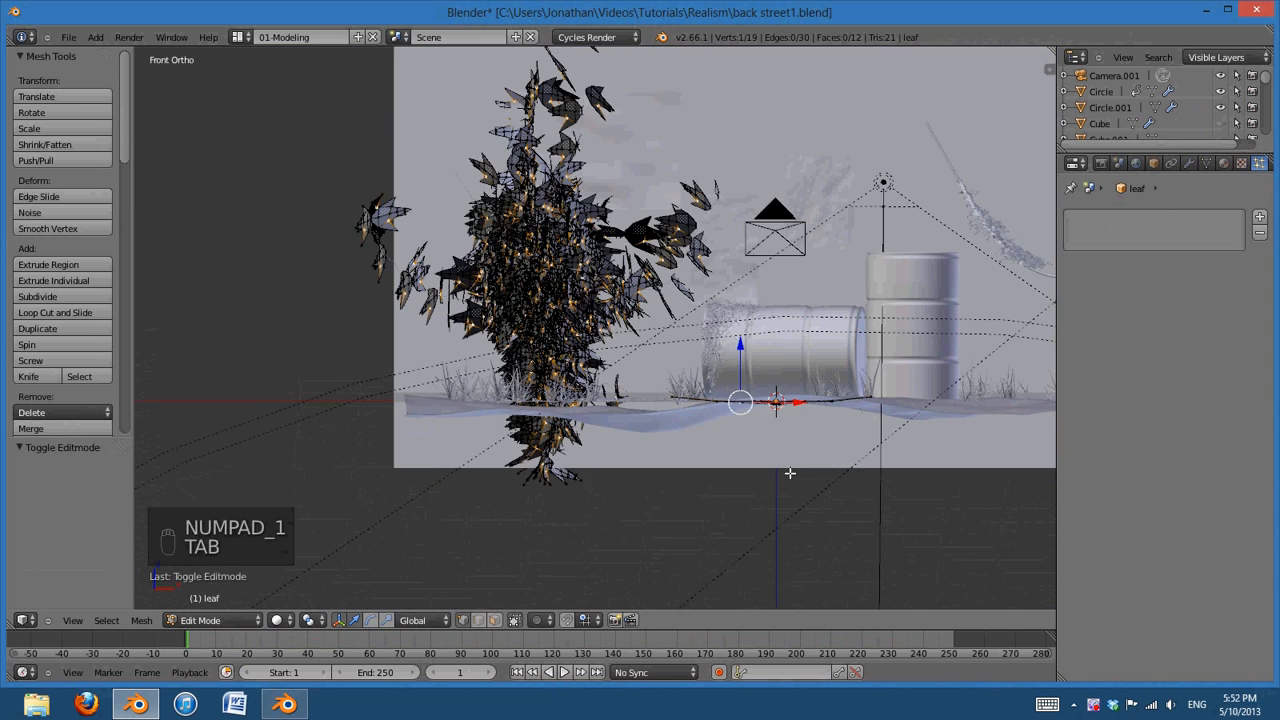
Select the entire leaf mesh and try rotating it in front view
key(a)
key(a)
key(a)
key(a)
scroll(862, 468, up, 2)
key(r)
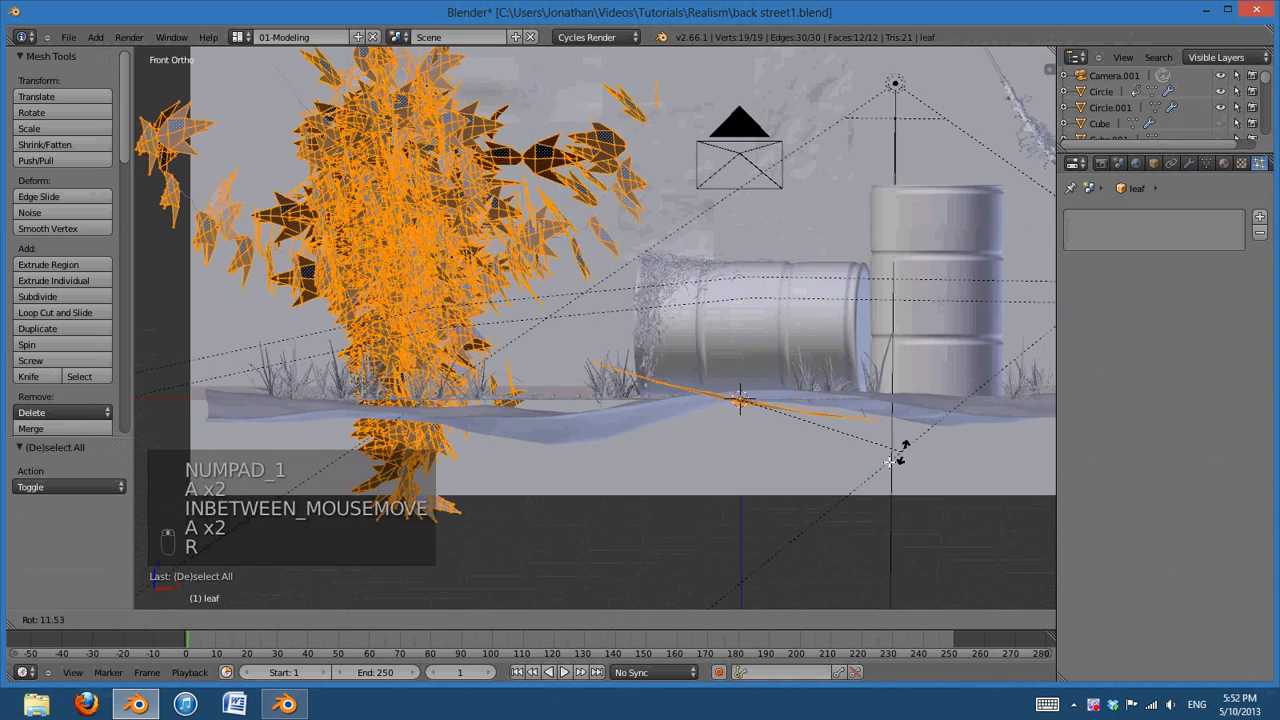
right_click(883, 300)
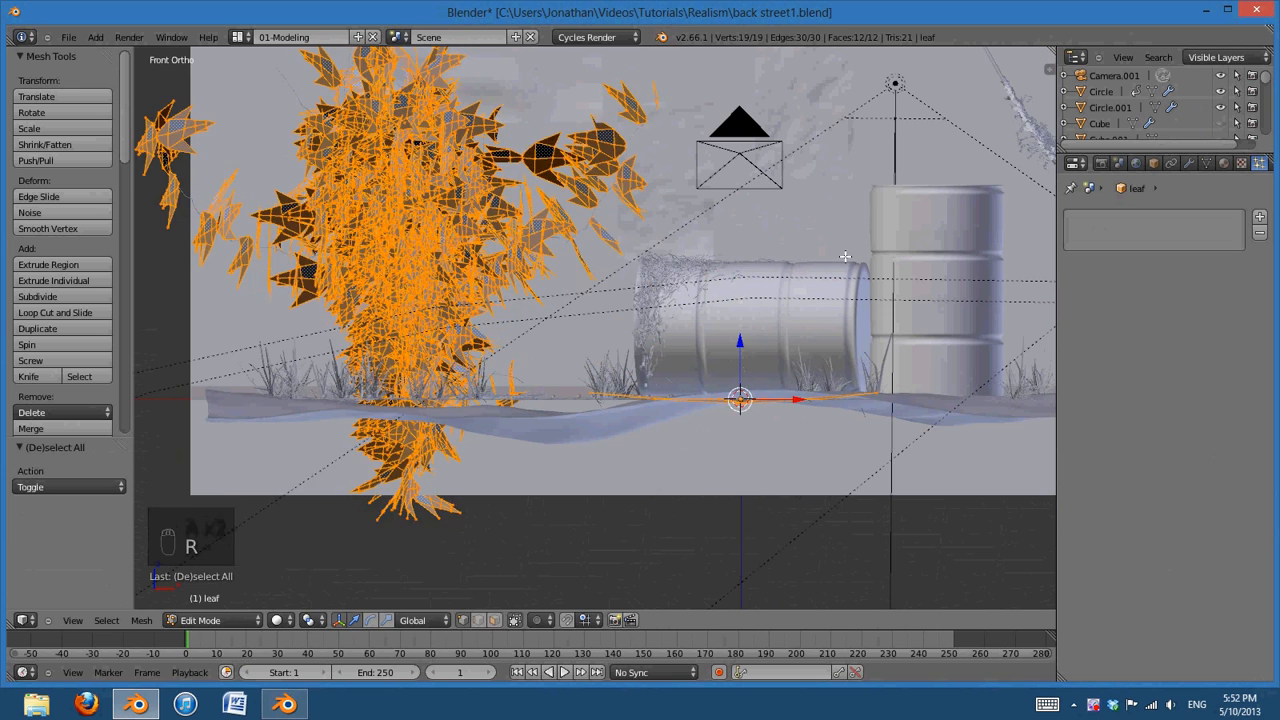
Try rotating the leaf mesh in the right side view and in the top view
key(KP_3)
key(r)
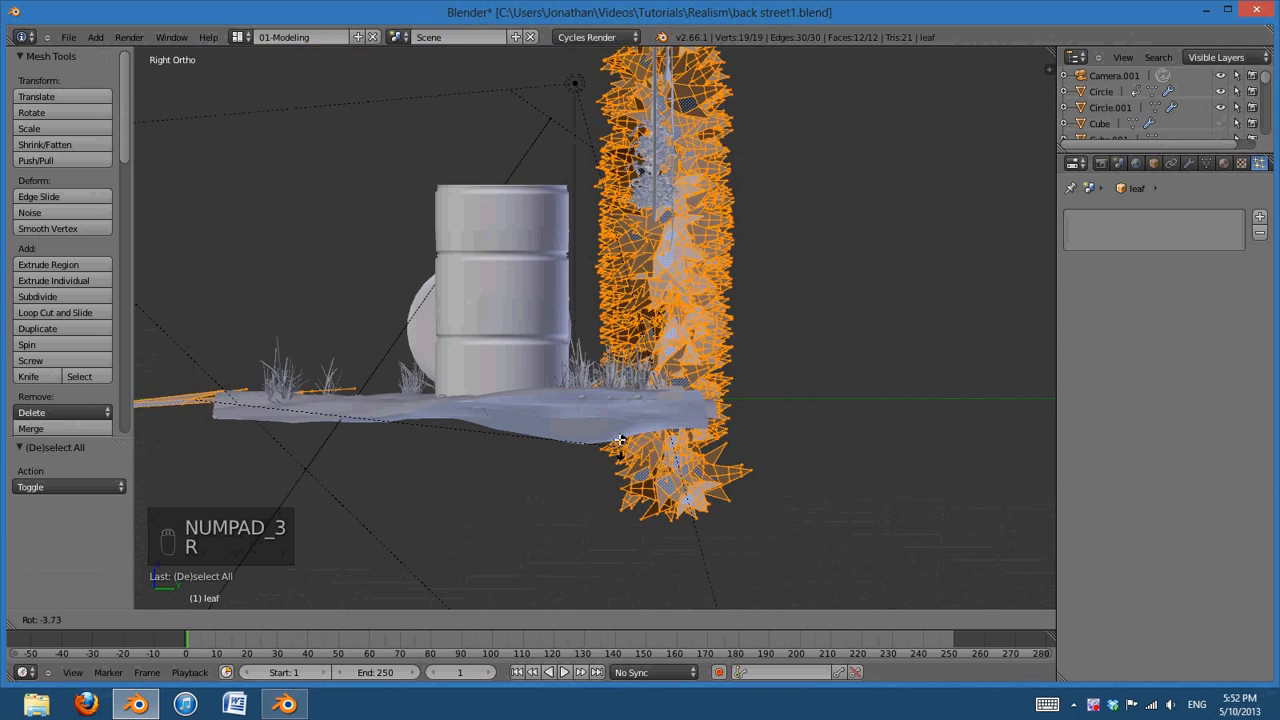
click(236, 199)
key(KP_7)
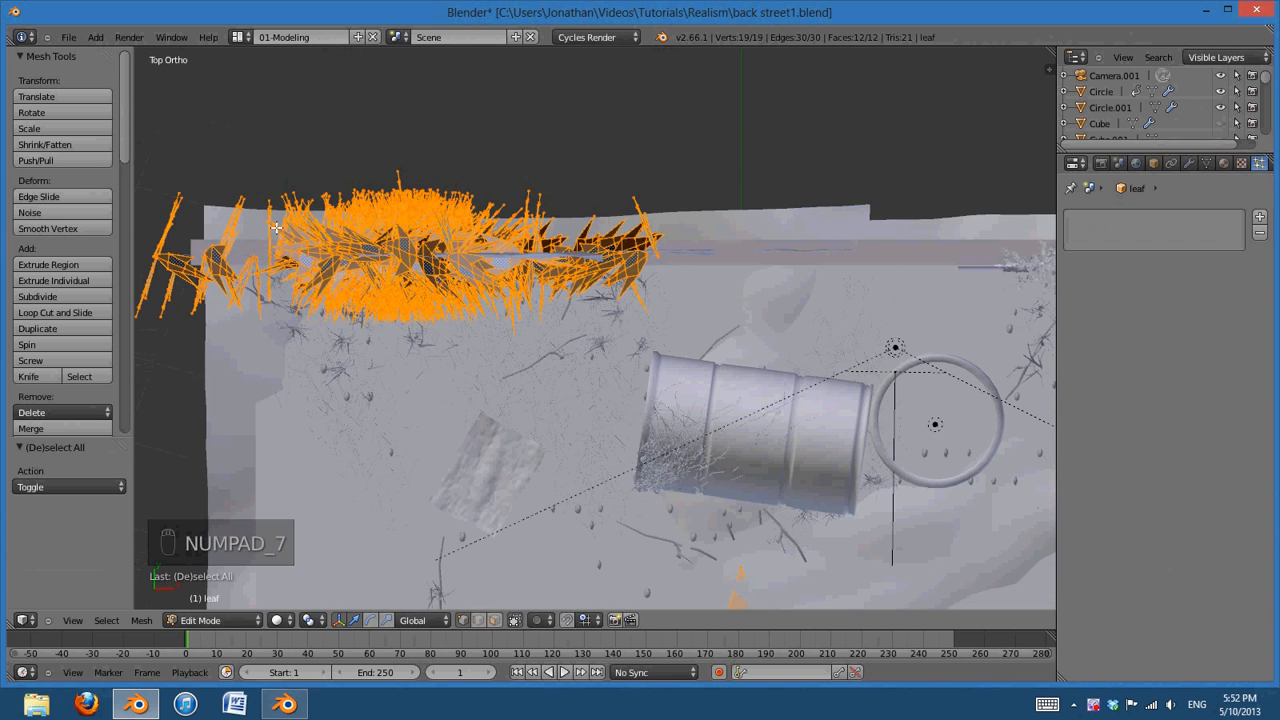
shift+middle_drag(673, 475, 668, 256)
key(r)
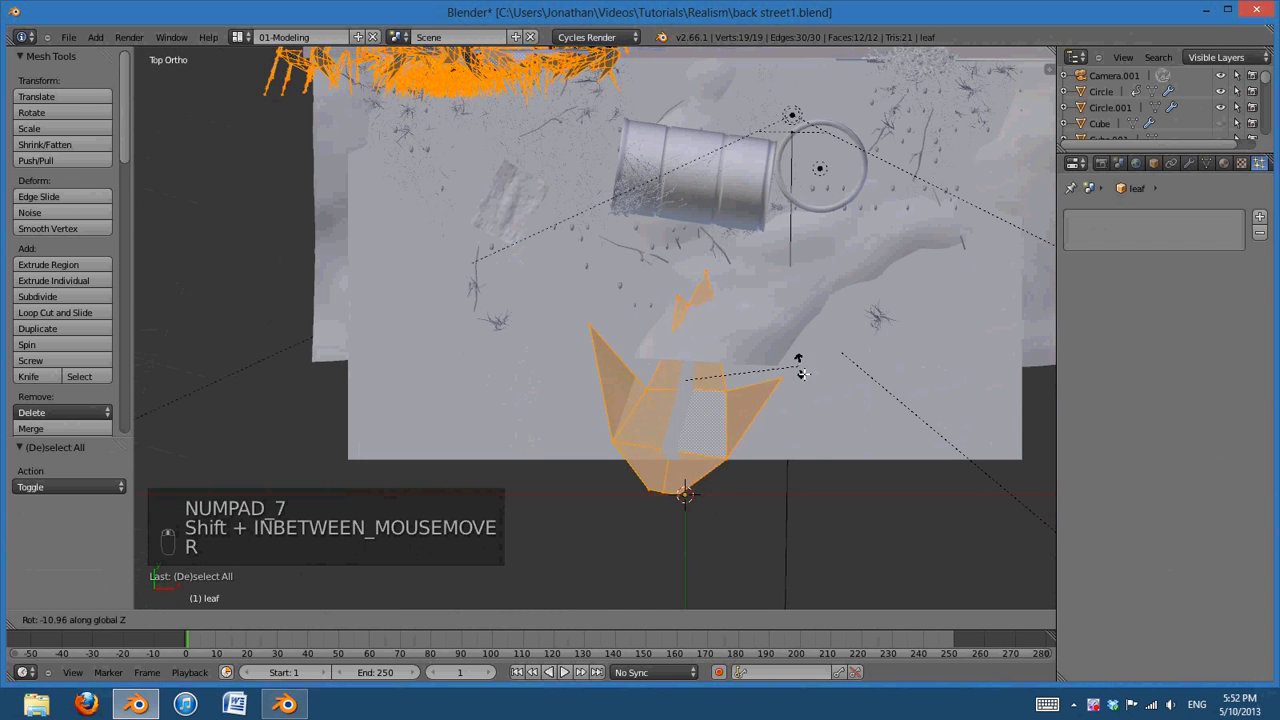
right_click(737, 494)
Try rotating the leaf mesh about the global Z, X and Y axes, and return to Object Mode
scroll(733, 327, down, 3)
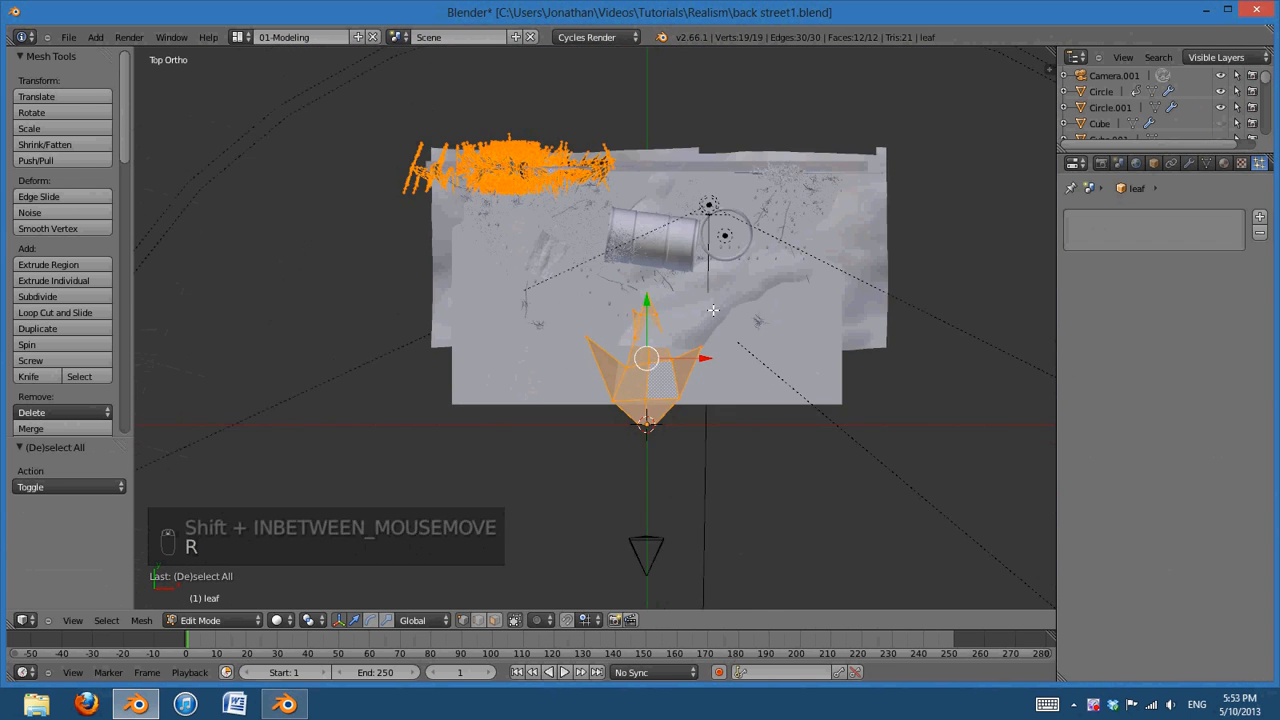
scroll(806, 351, up, 2)
key(r)
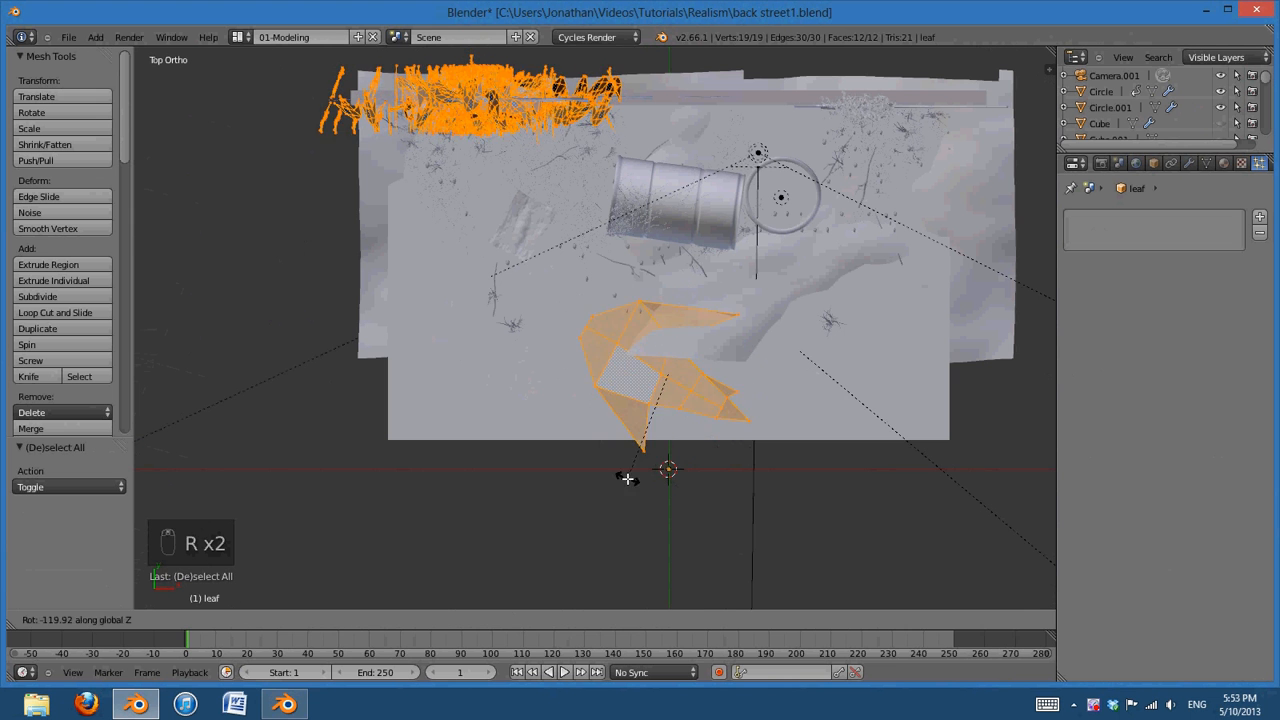
click(687, 453)
key(r)
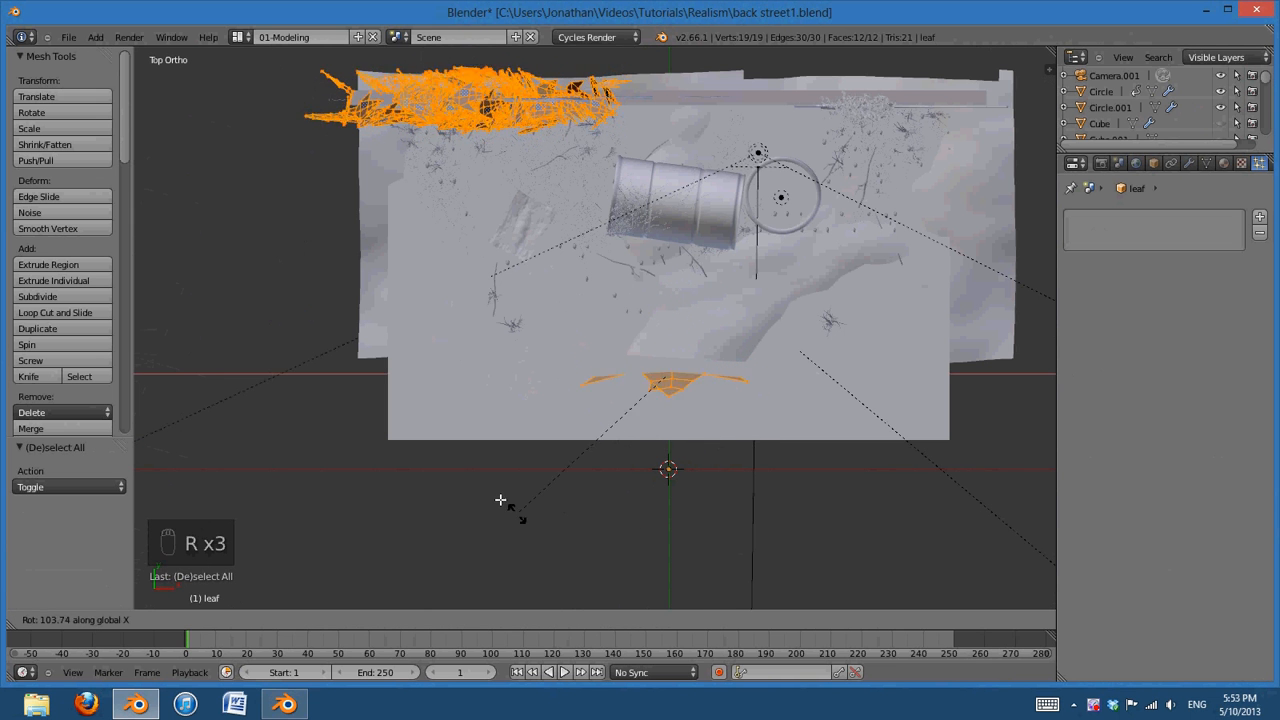
right_click(576, 486)
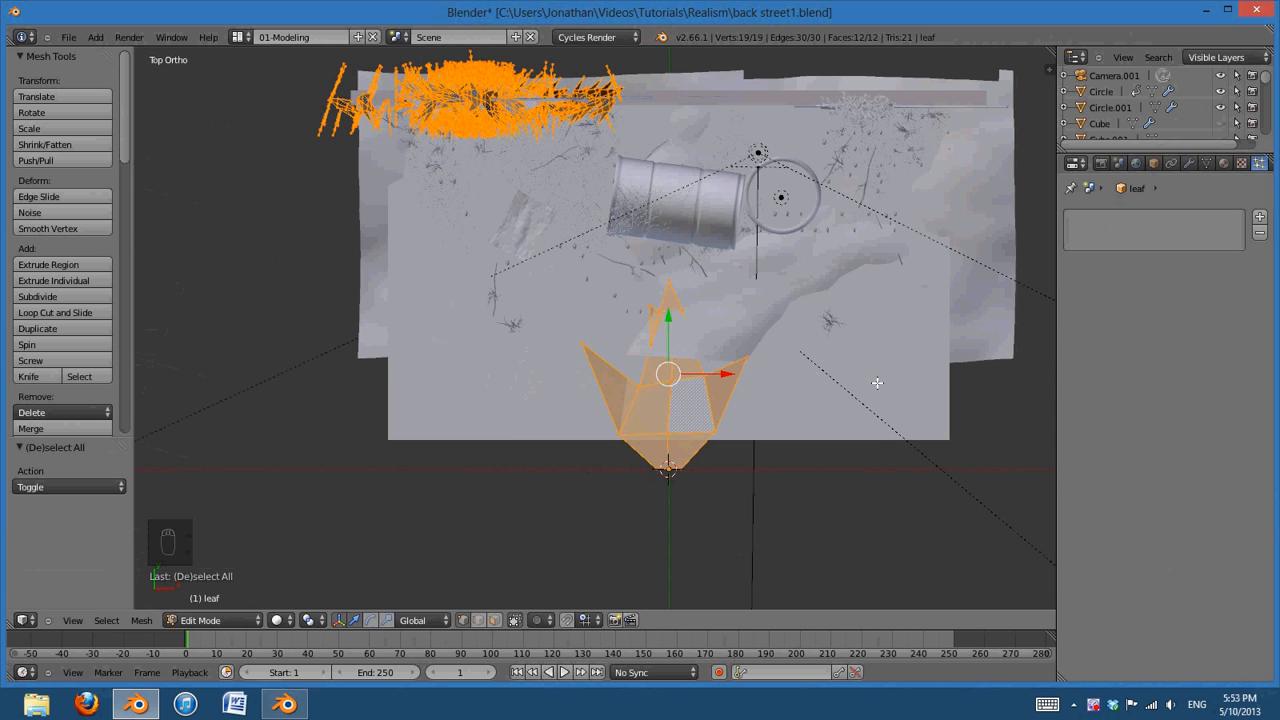
key(r)
key(y)
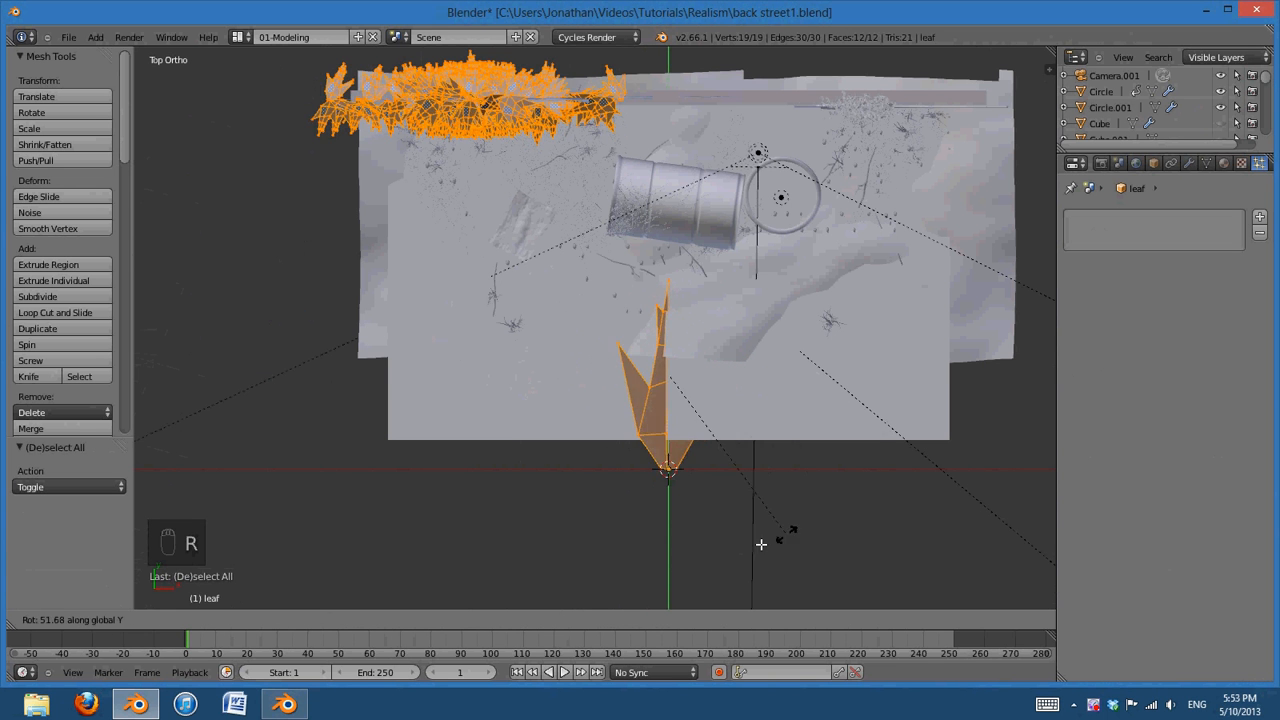
right_click(663, 575)
middle_drag(723, 440, 756, 327)
key(Tab)
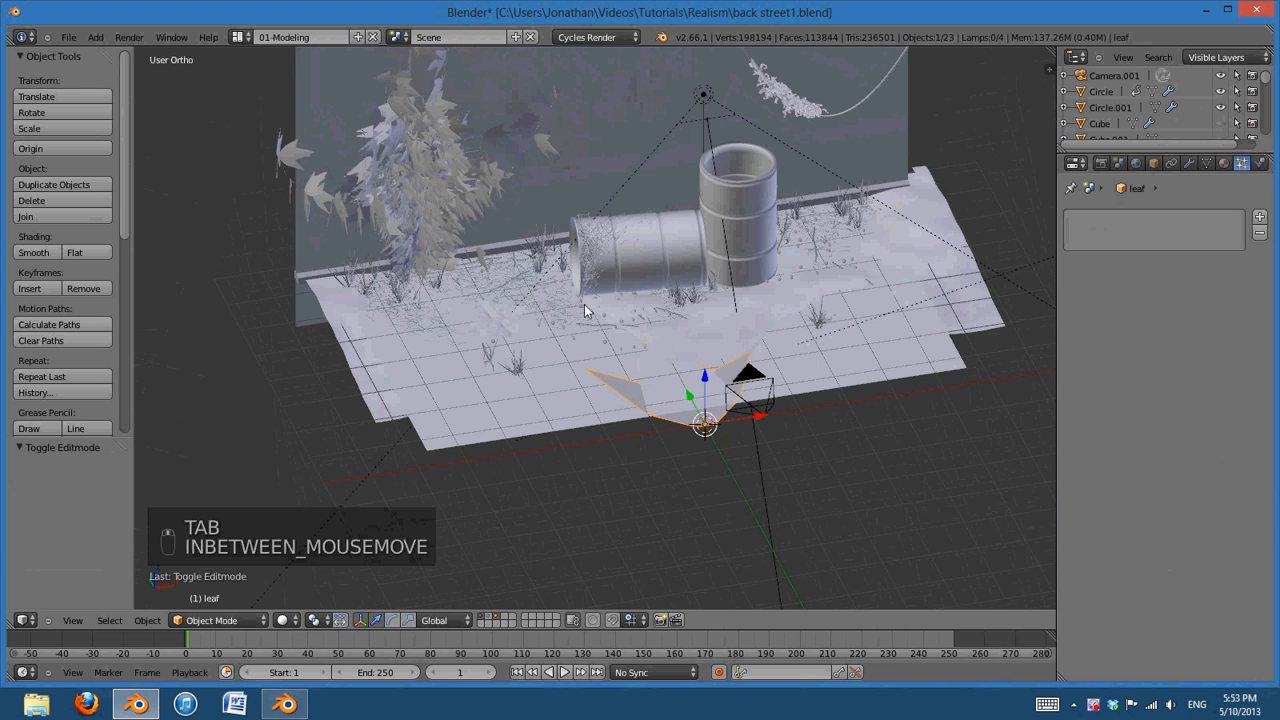
Select the ivy mesh and enable the advanced options and rotation for its leaves particle system
shift+middle_drag(577, 306, 739, 411)
scroll(609, 298, up, 2)
right_click(609, 286)
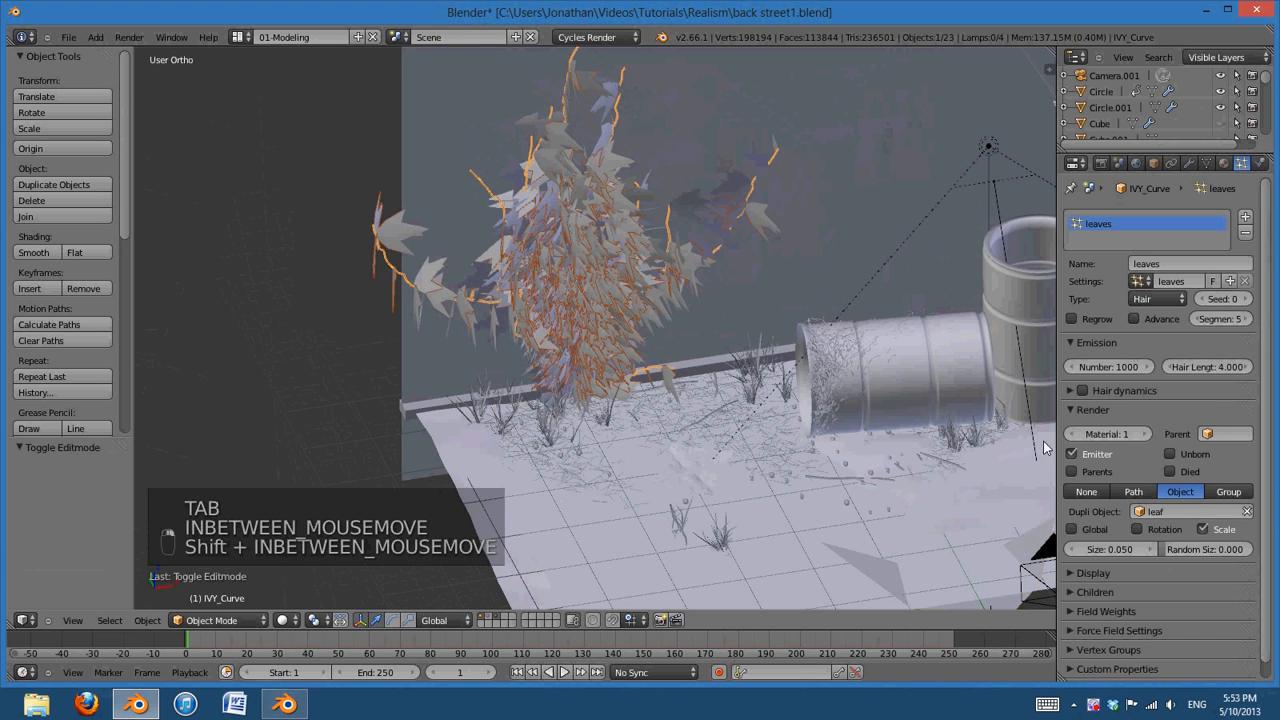
middle_drag(1016, 446, 994, 436)
click(1069, 409)
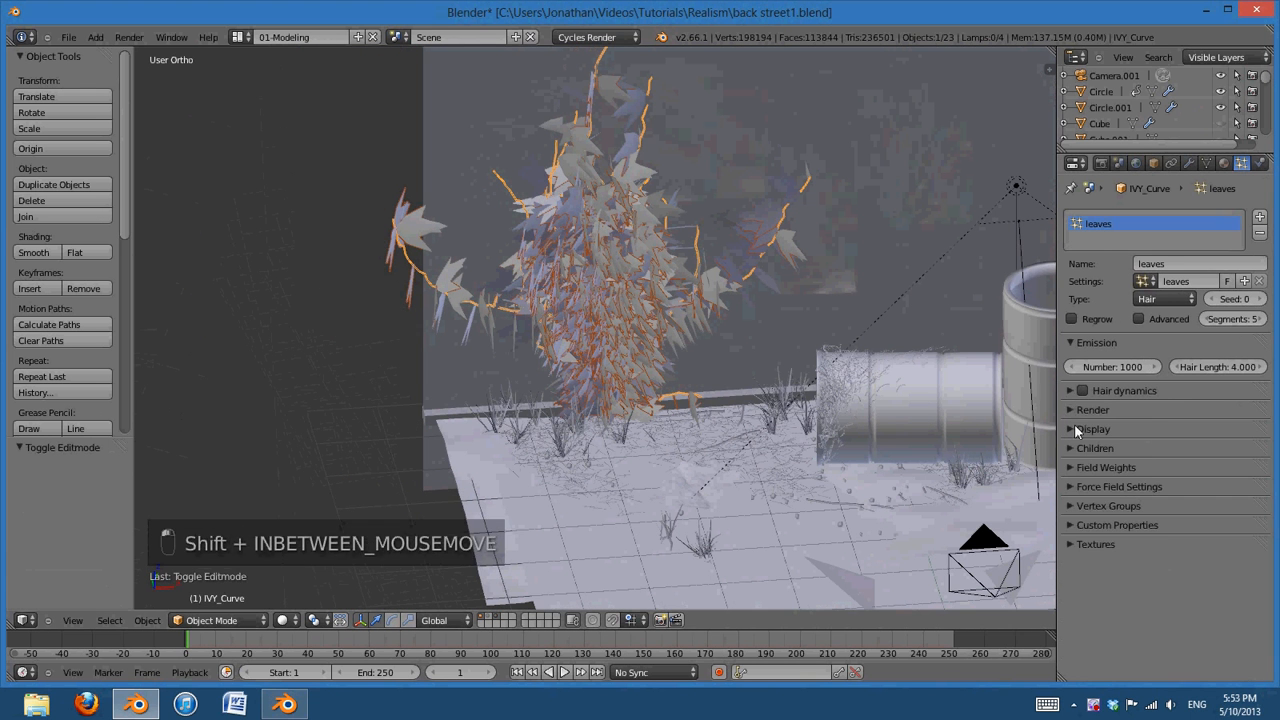
click(1138, 318)
click(1077, 509)
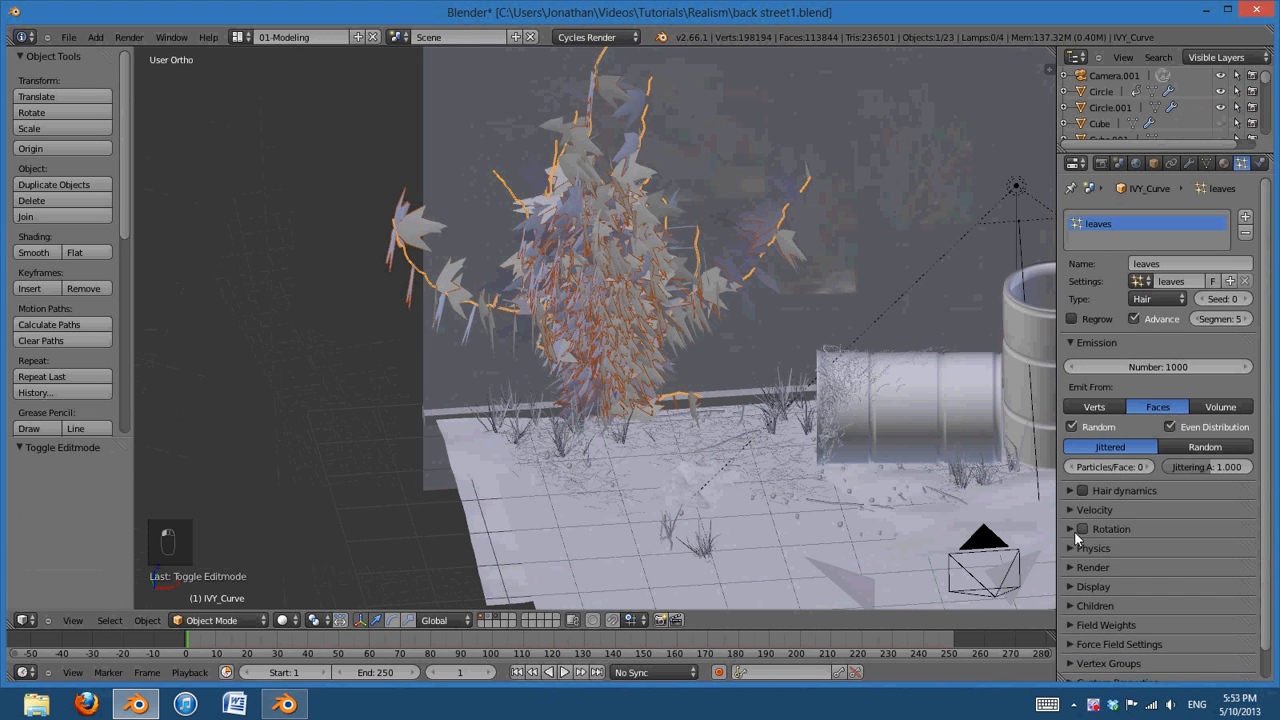
click(1081, 529)
click(1062, 530)
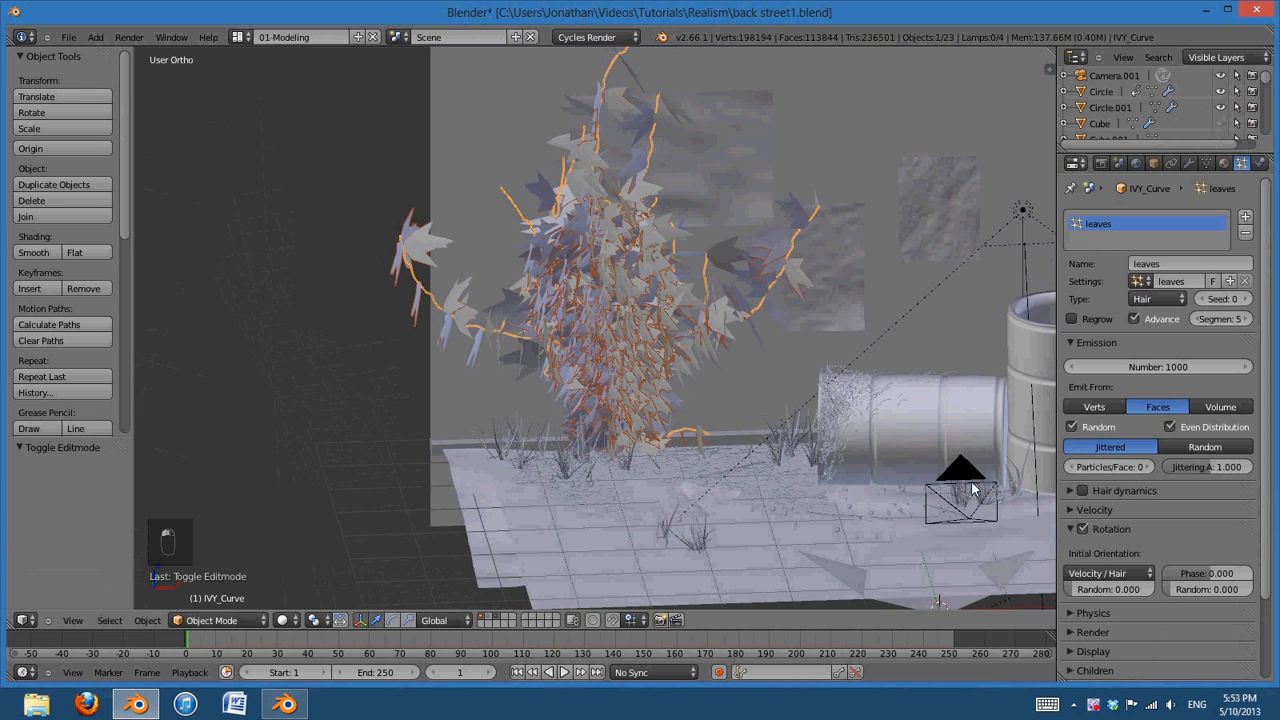
Try the leaves' initial orientation on Global X, and on Global Y with a phase of about 0.076
click(1118, 573)
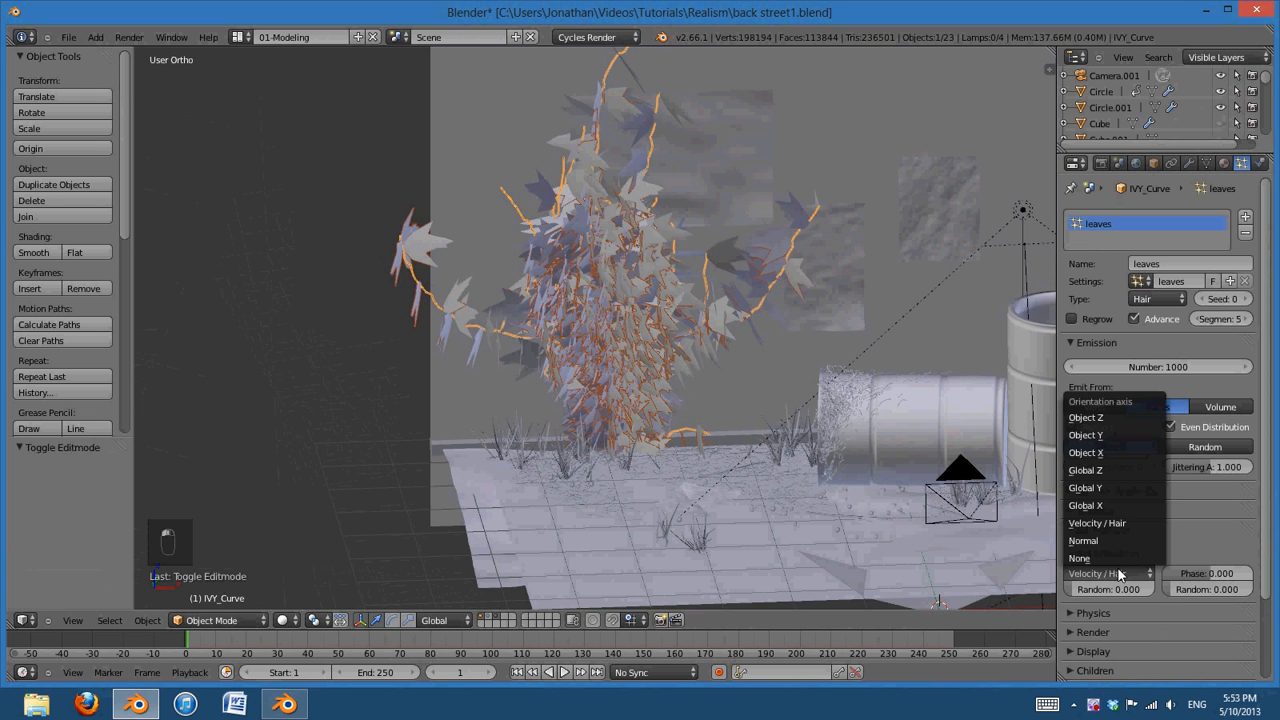
click(1086, 505)
middle_drag(760, 450, 880, 490)
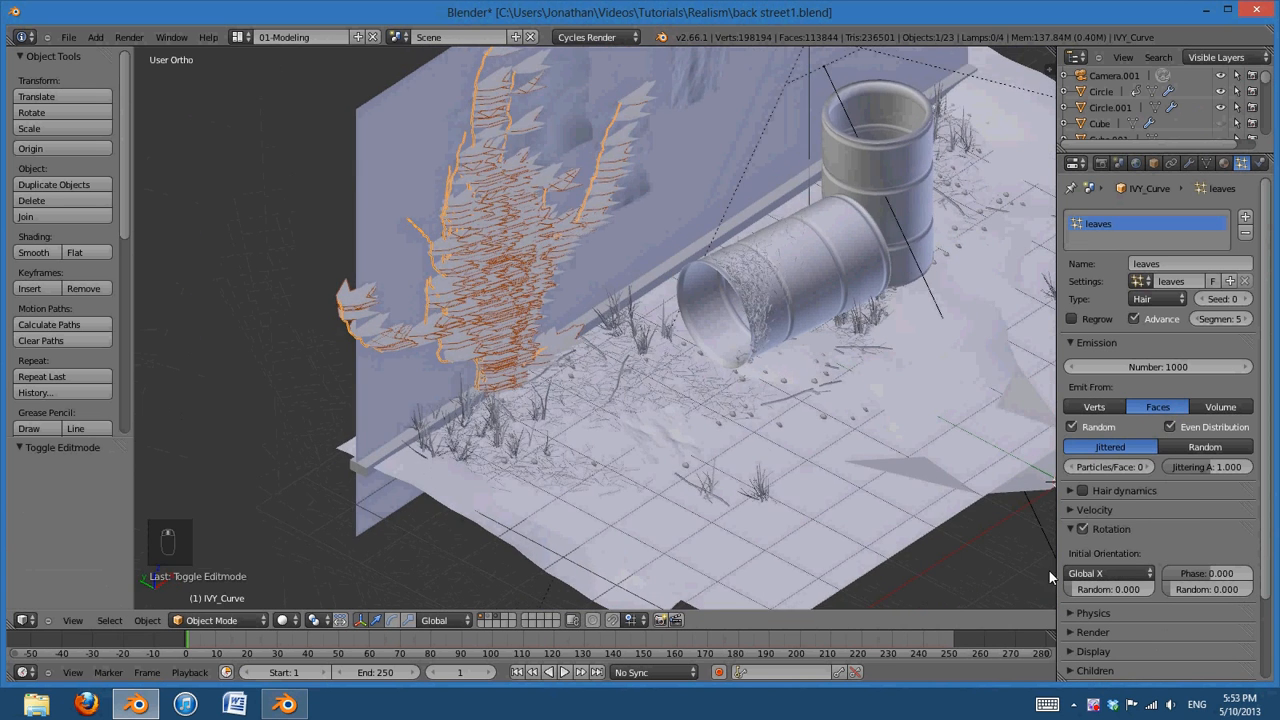
click(1108, 573)
click(1116, 480)
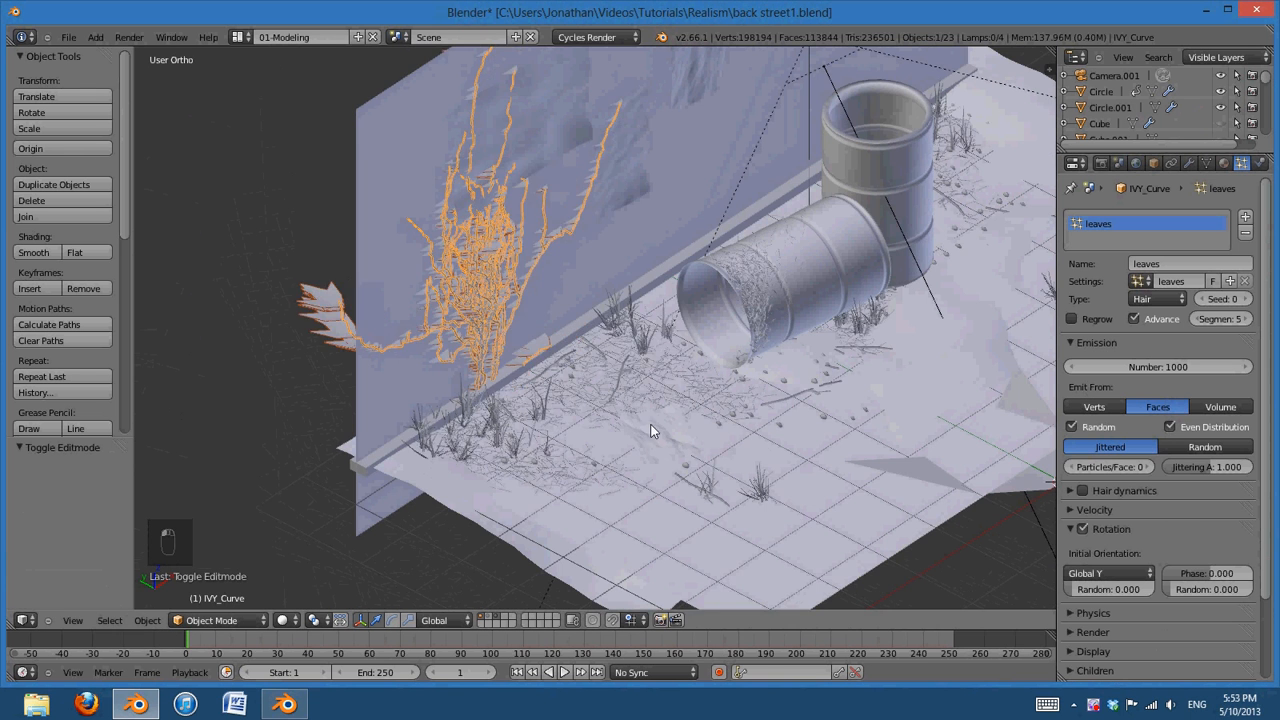
middle_drag(651, 434, 680, 440)
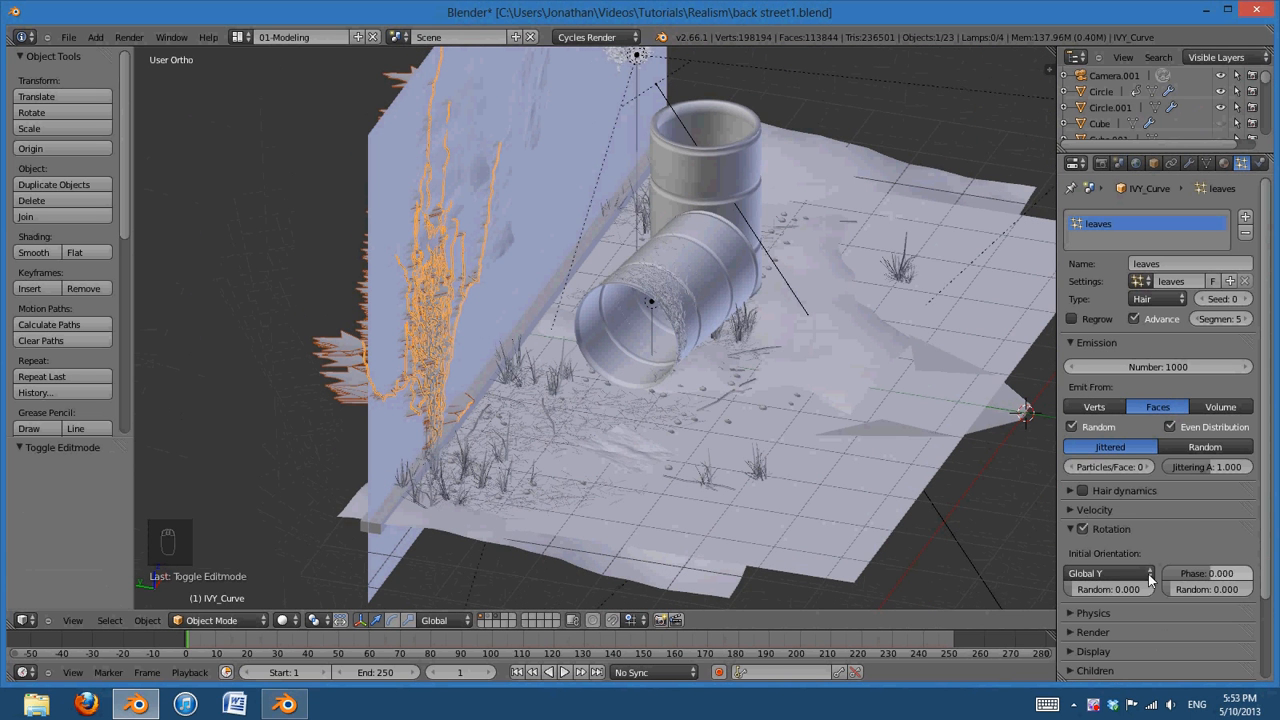
drag(1216, 577, 1216, 574)
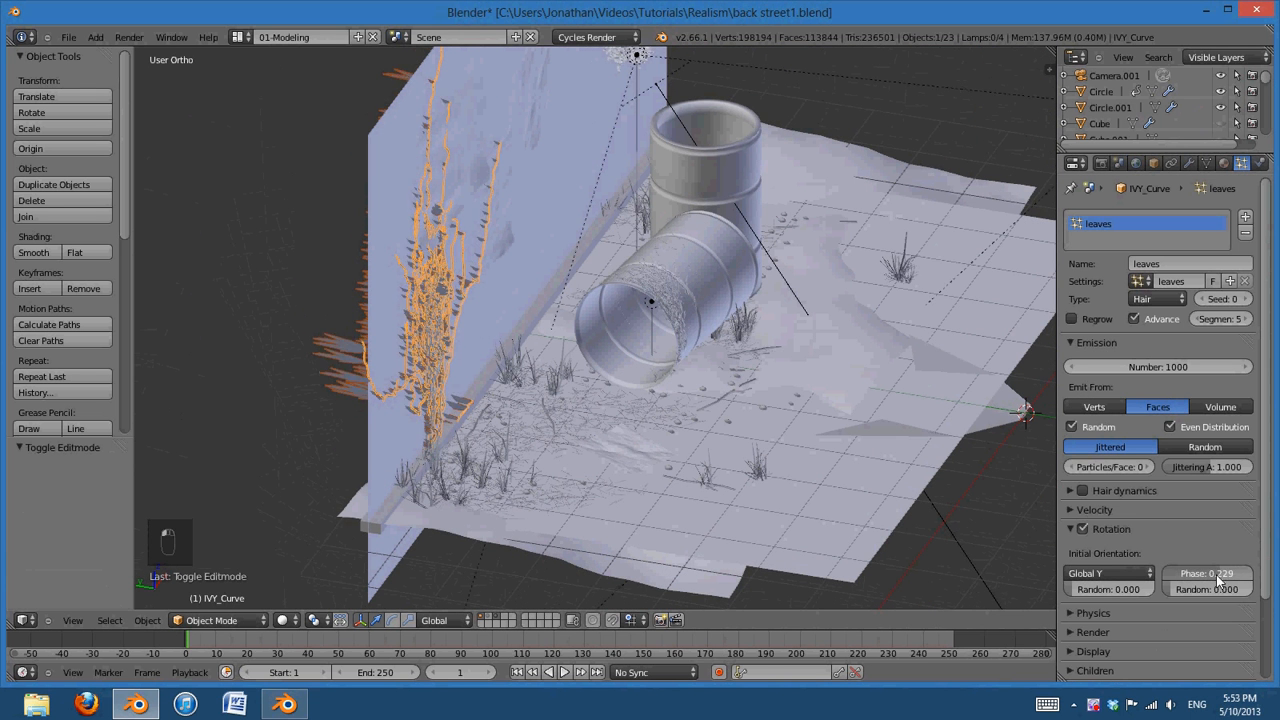
Set the leaves' initial orientation to Global X with a phase of 0.495 and a random phase of about 0.086
click(1108, 573)
click(1100, 505)
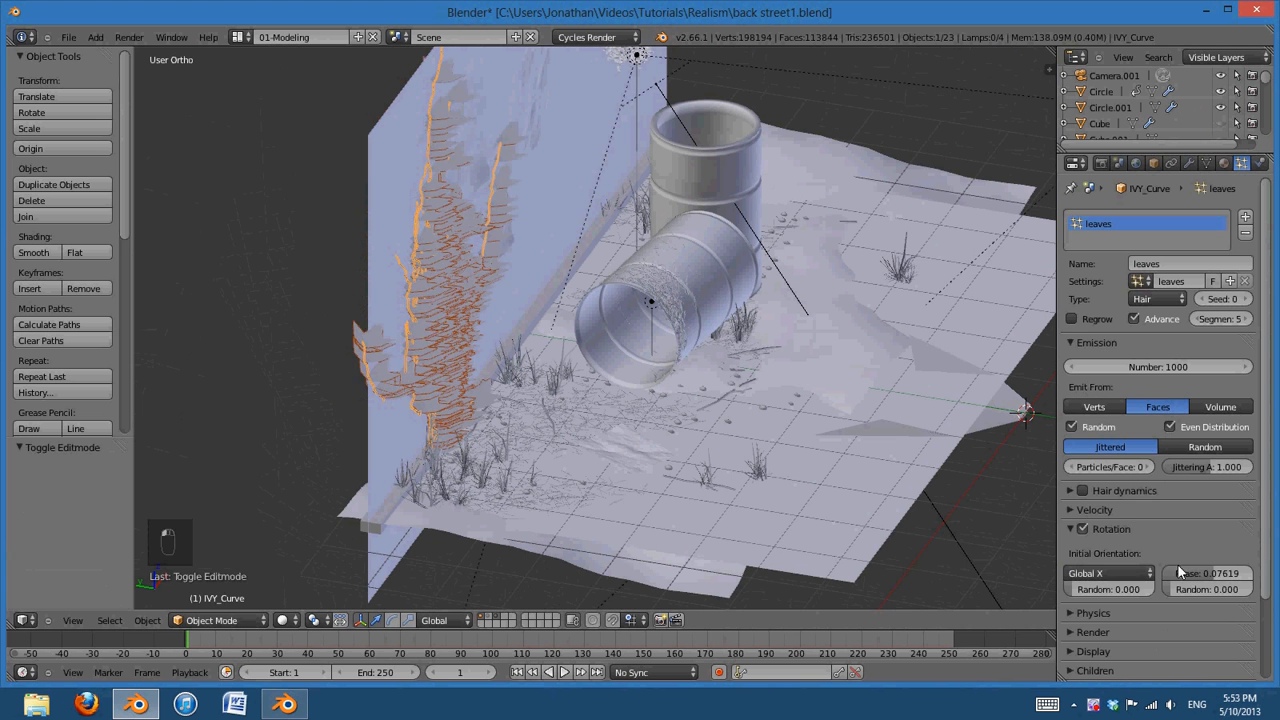
drag(1213, 577, 1225, 573)
middle_drag(823, 469, 608, 456)
scroll(608, 456, up, 2)
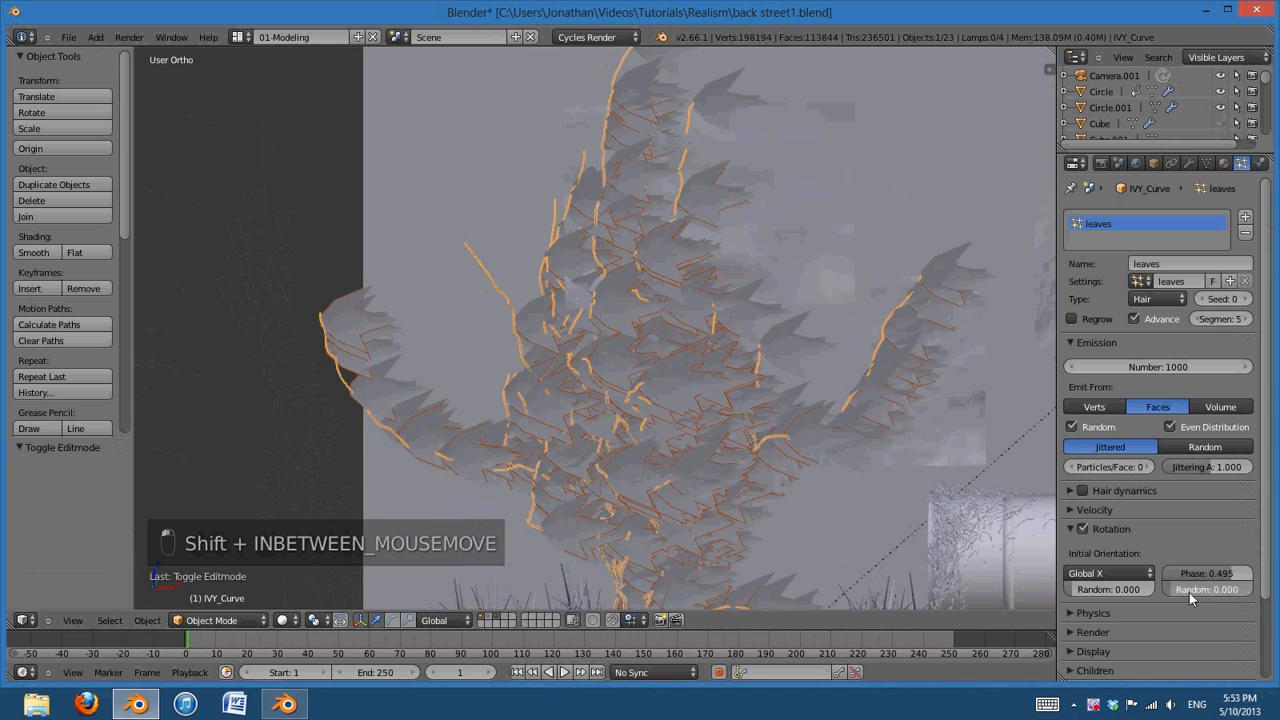
drag(1182, 590, 1192, 589)
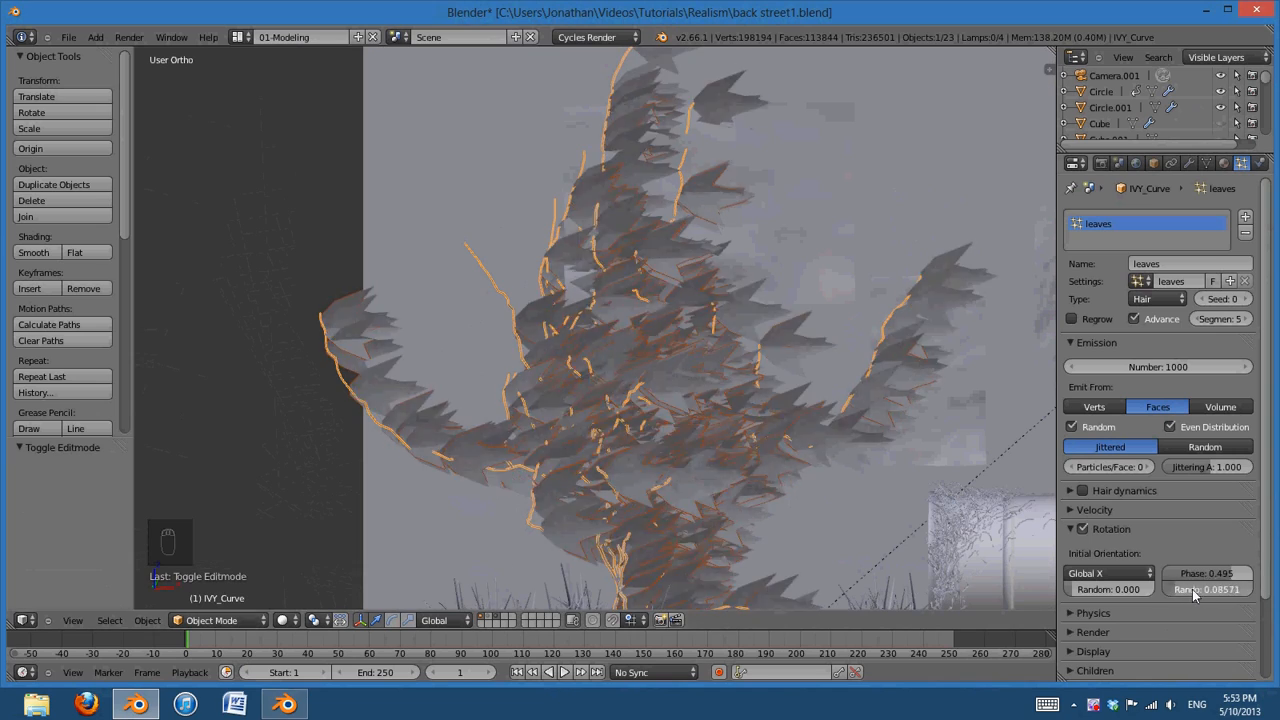
Set the leaves' random phase to 0.114, and open the leaf object's mesh for editing
middle_drag(670, 452, 800, 545)
drag(1180, 590, 1180, 591)
middle_drag(618, 417, 774, 563)
right_click(774, 563)
right_click(792, 540)
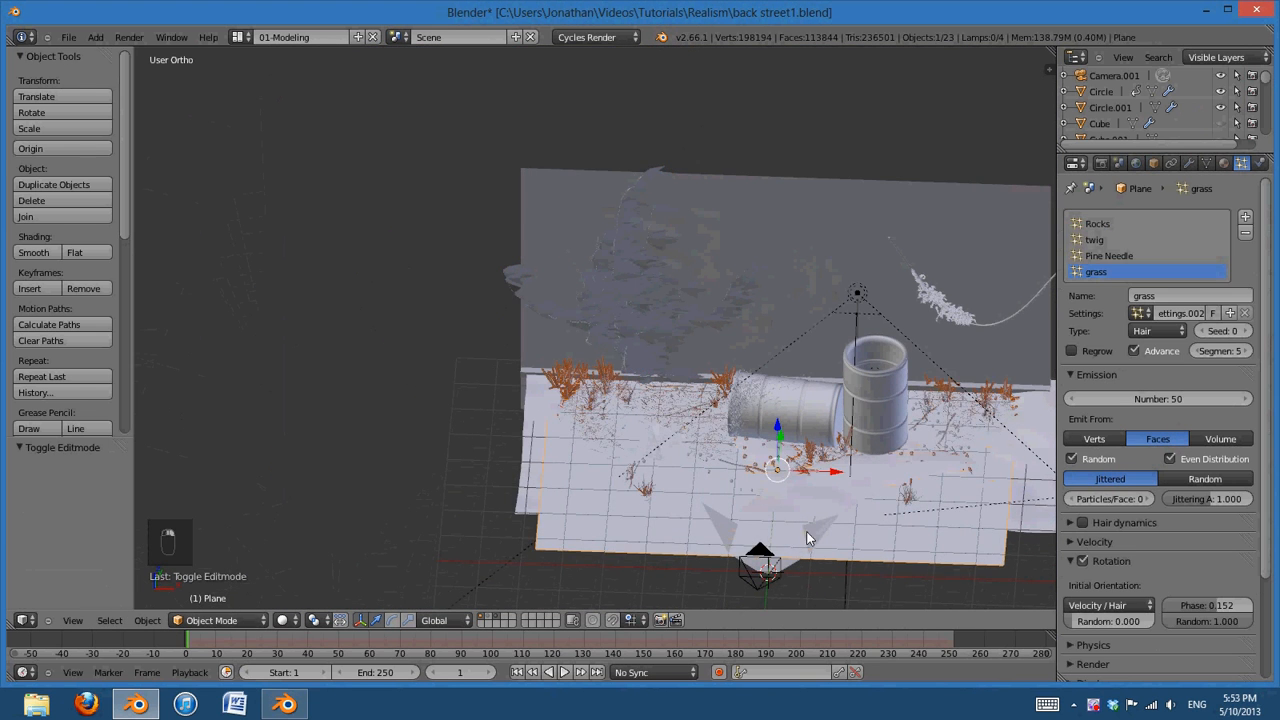
key(Tab)
key(Tab)
right_click(806, 530)
key(Tab)
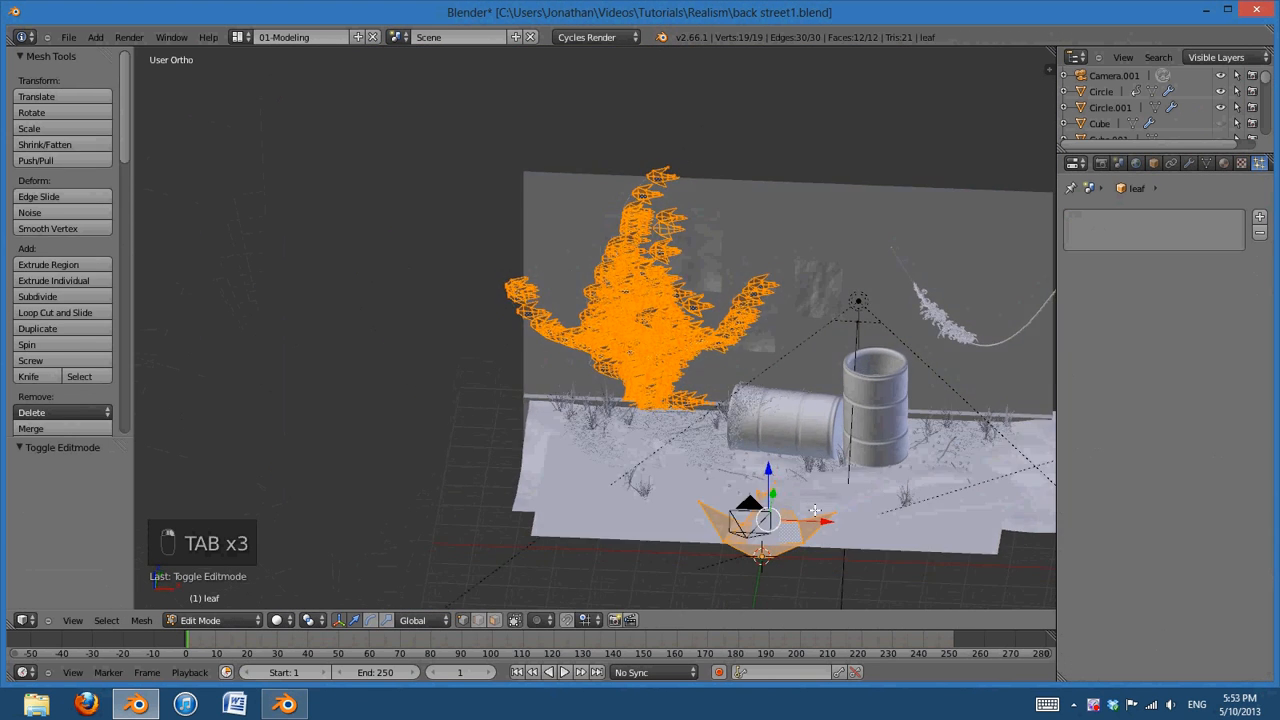
Rotate the leaf mesh 90 degrees about the global Z axis
key(KP_1)
key(r)
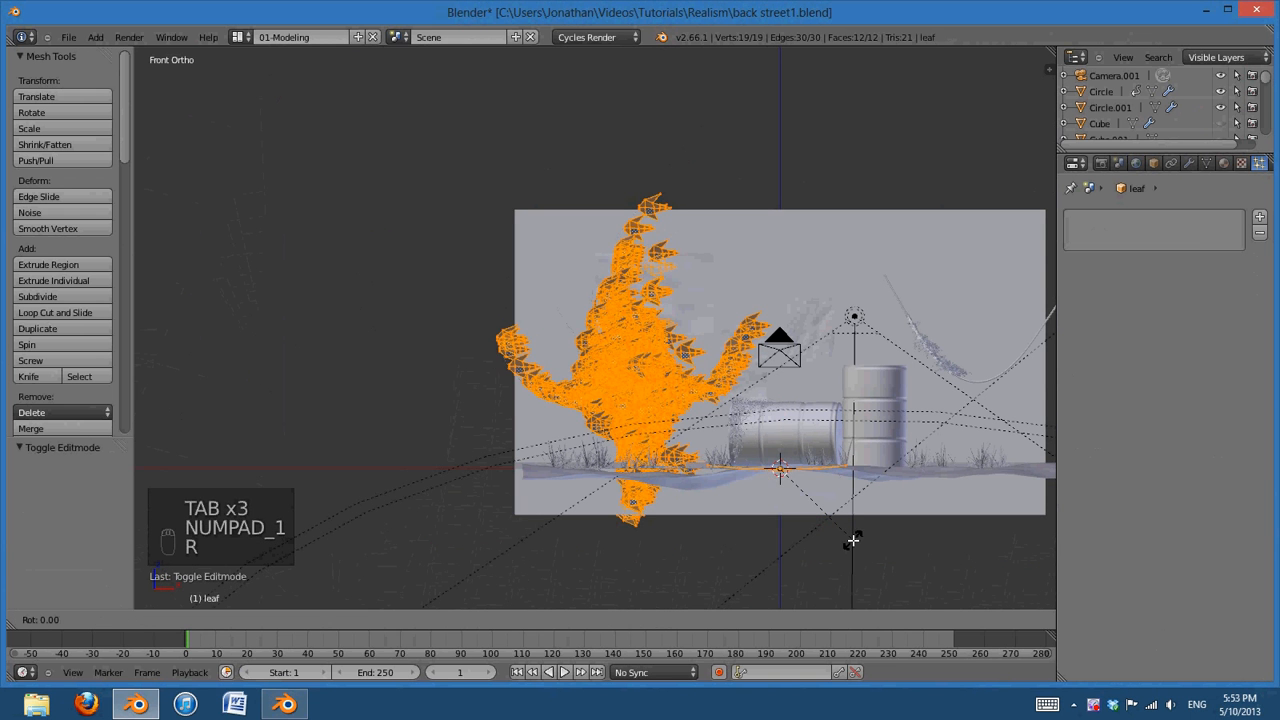
key(x)
right_click(772, 532)
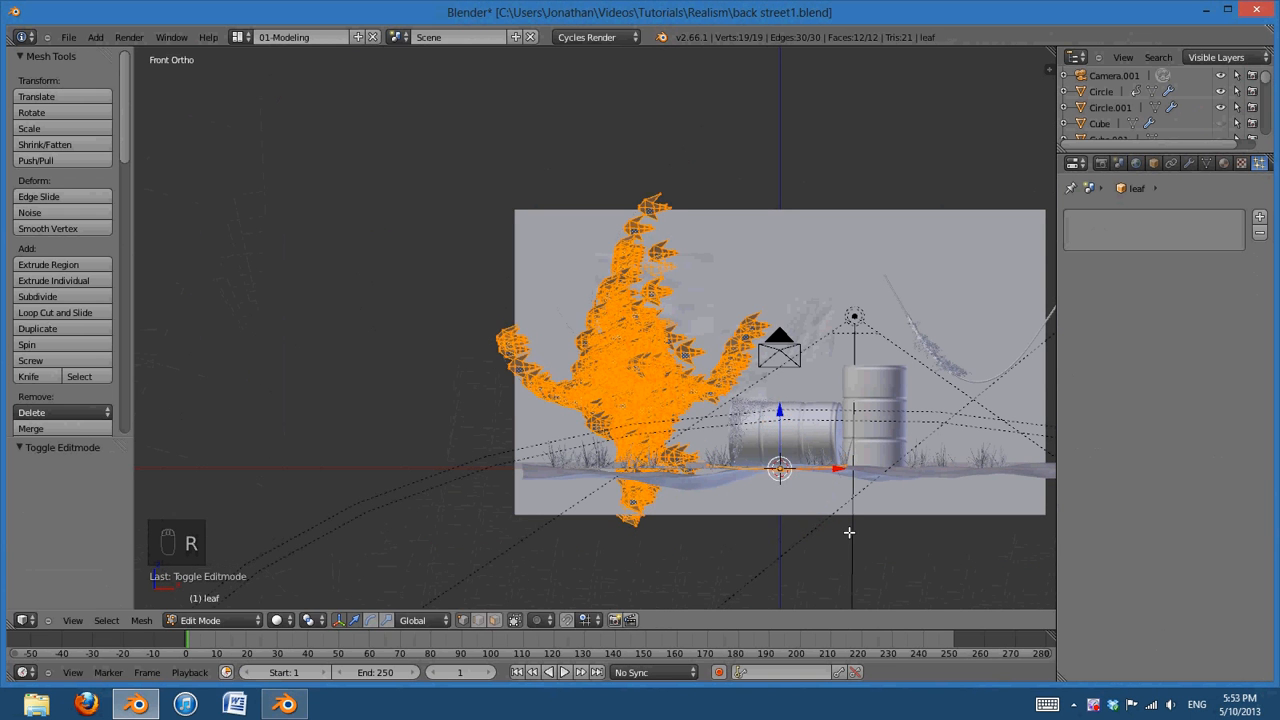
key(r)
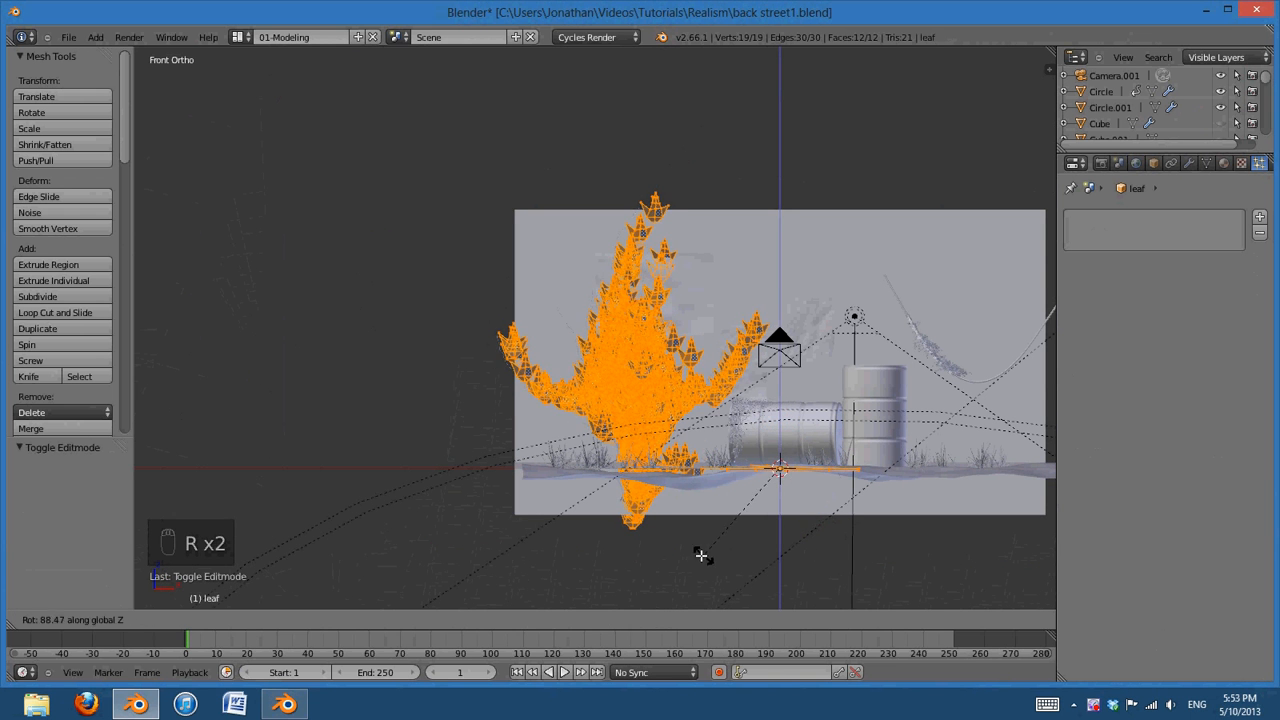
click(695, 553)
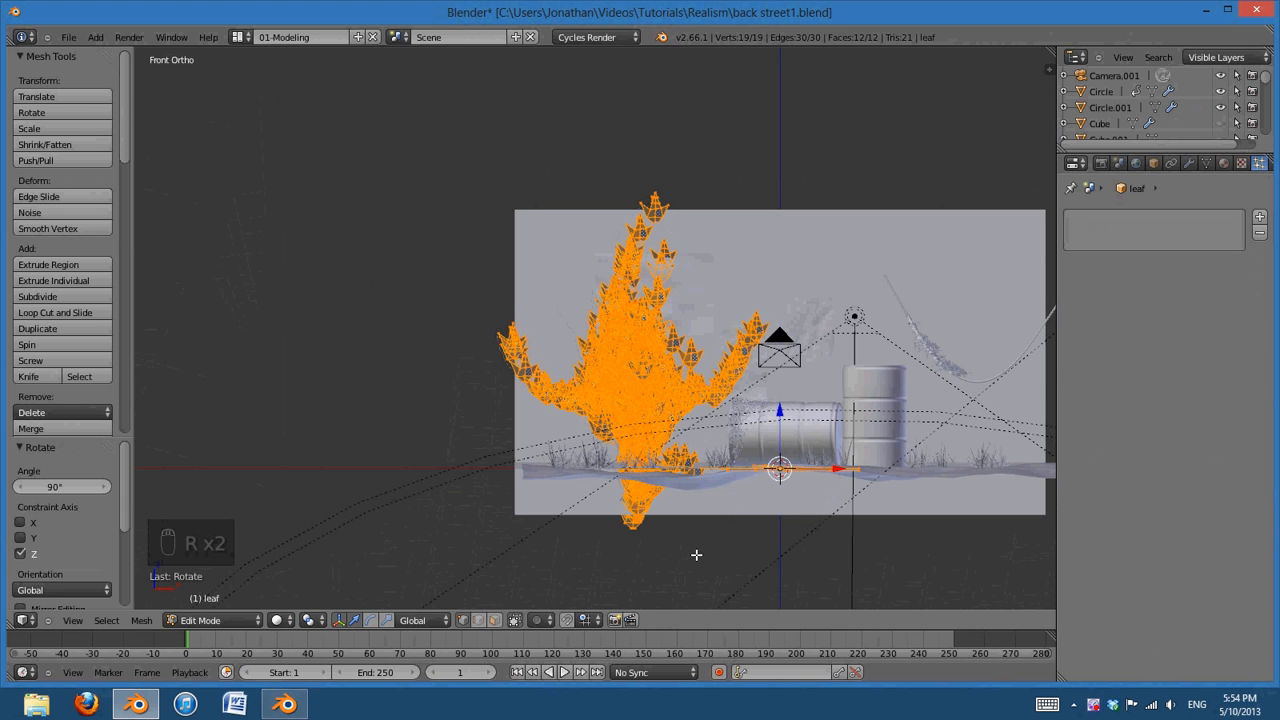
Move the rotated leaf mesh so its stem end sits on the object origin, and return to Object Mode
key(KP_7)
shift+middle_drag(766, 437, 573, 351)
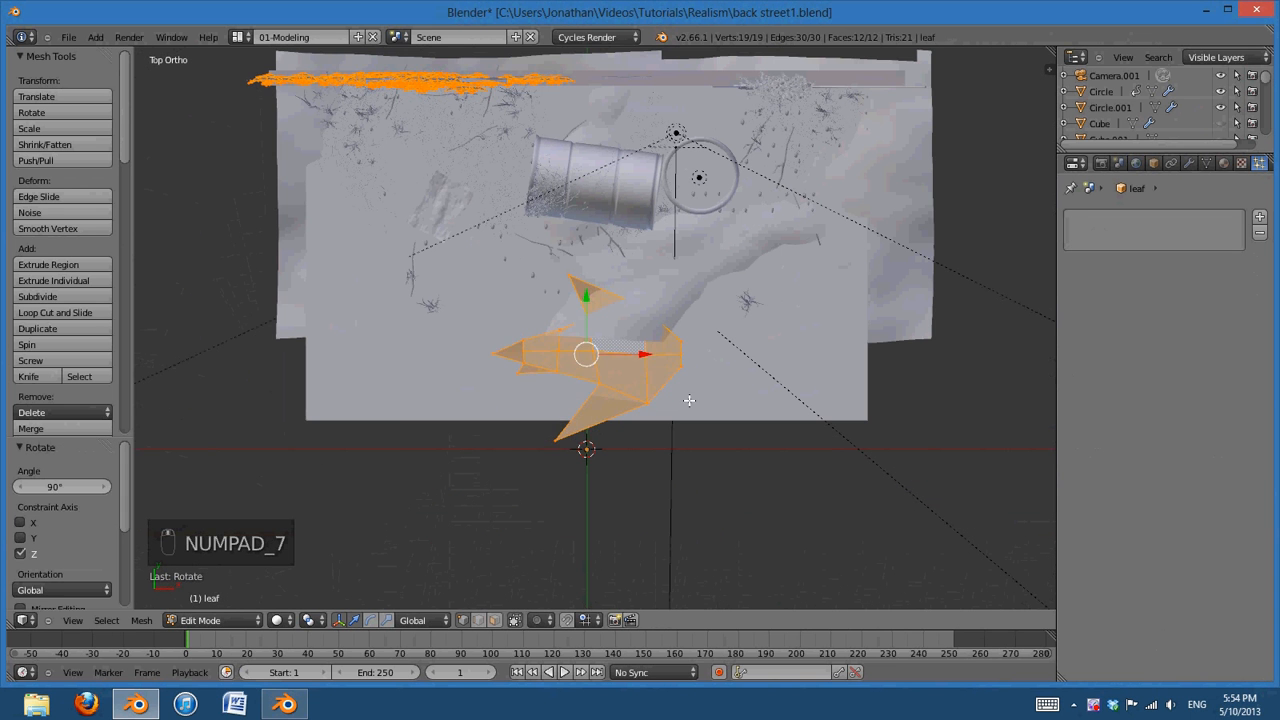
key(g)
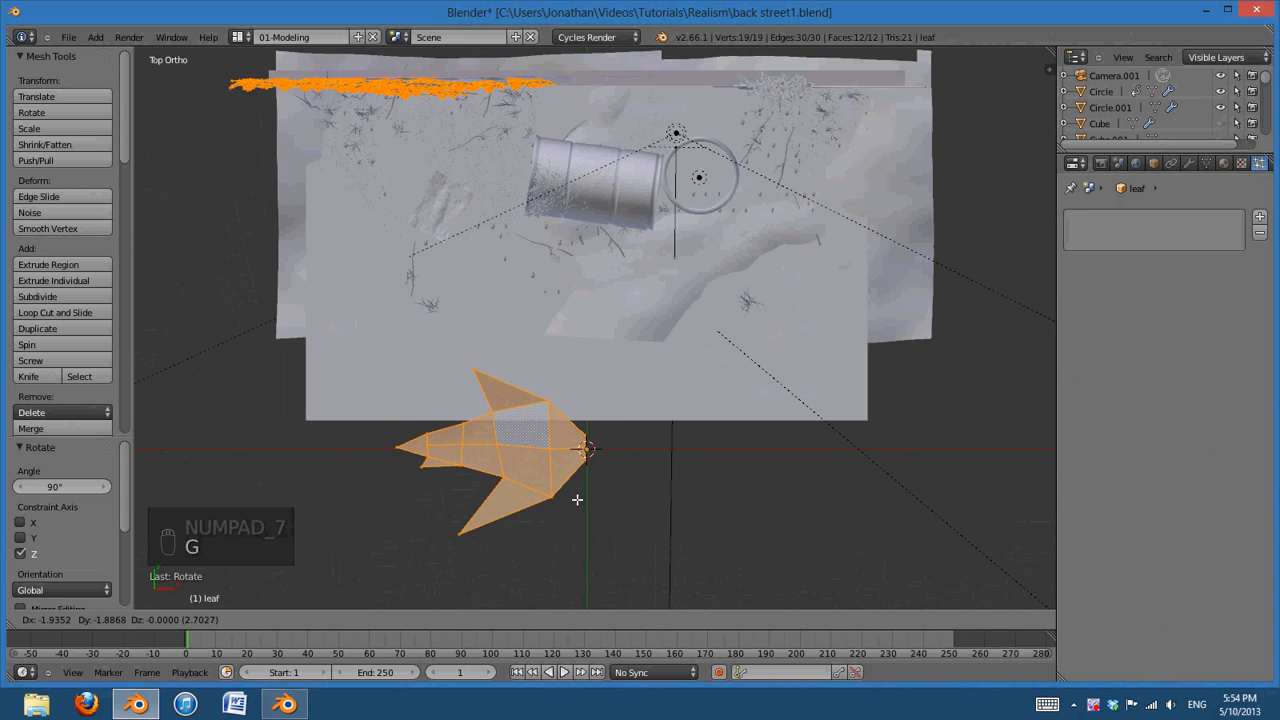
click(578, 500)
key(Tab)
Select the ivy mesh on the wall with its leaves particle system
middle_drag(627, 495, 884, 359)
scroll(879, 403, up, 4)
right_click(750, 413)
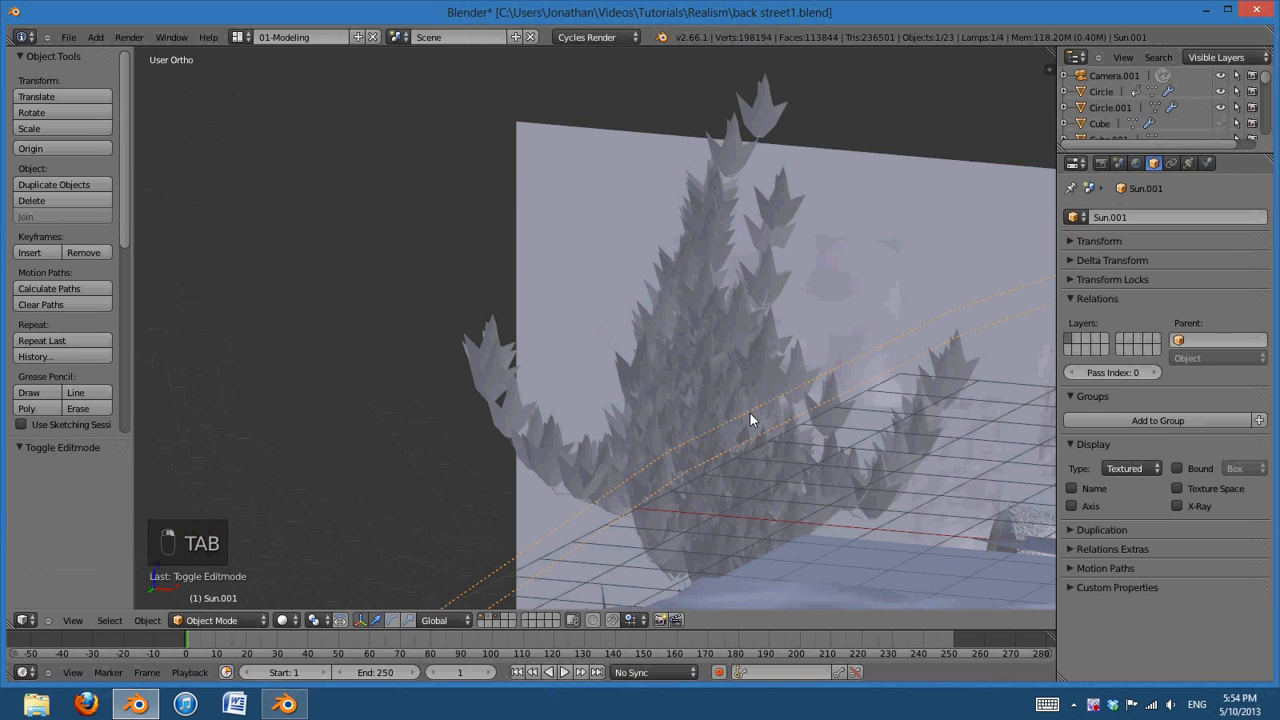
right_click(680, 344)
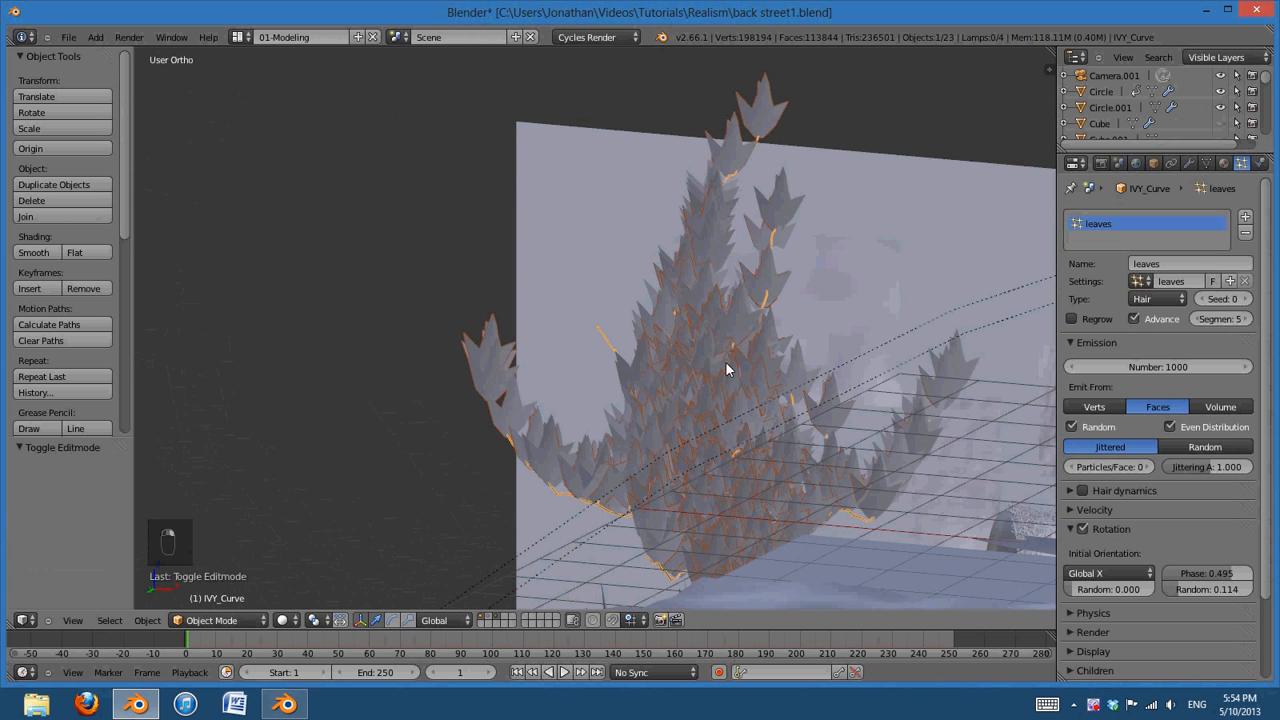
Try normal emission velocities of 0.11, 0.25 and 0.3 for the ivy's leaves particles
click(1073, 510)
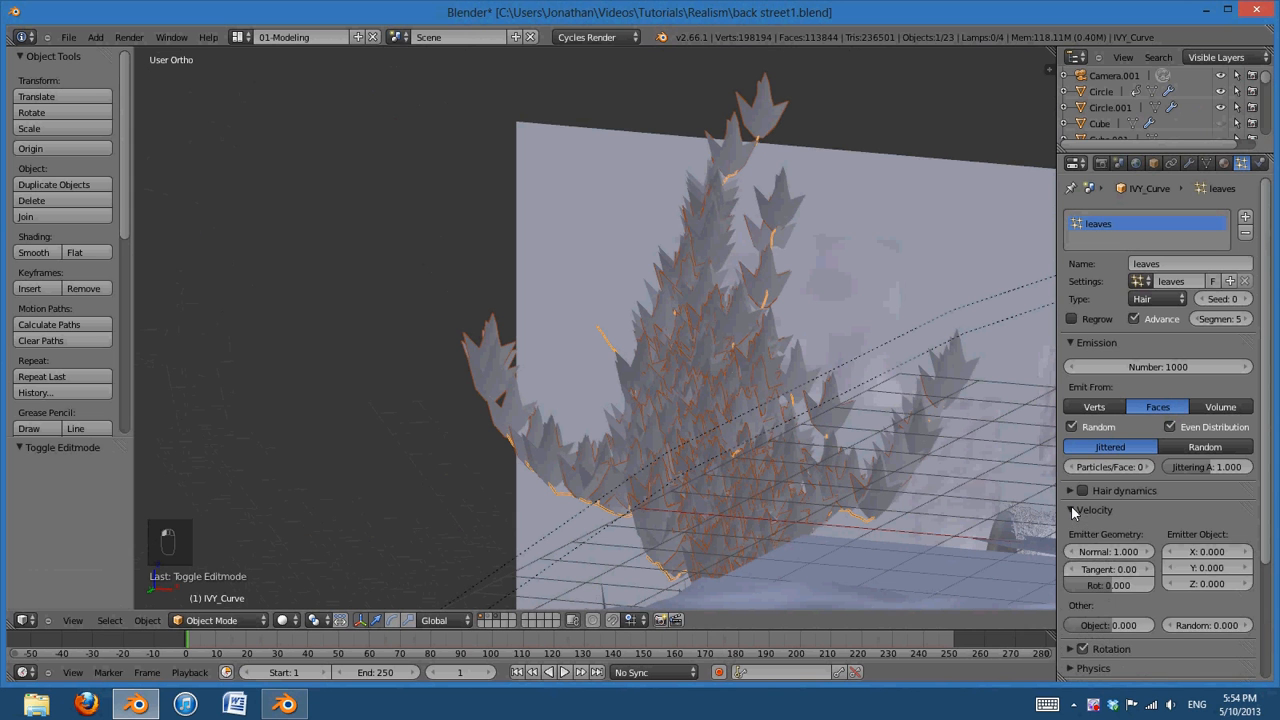
click(1073, 510)
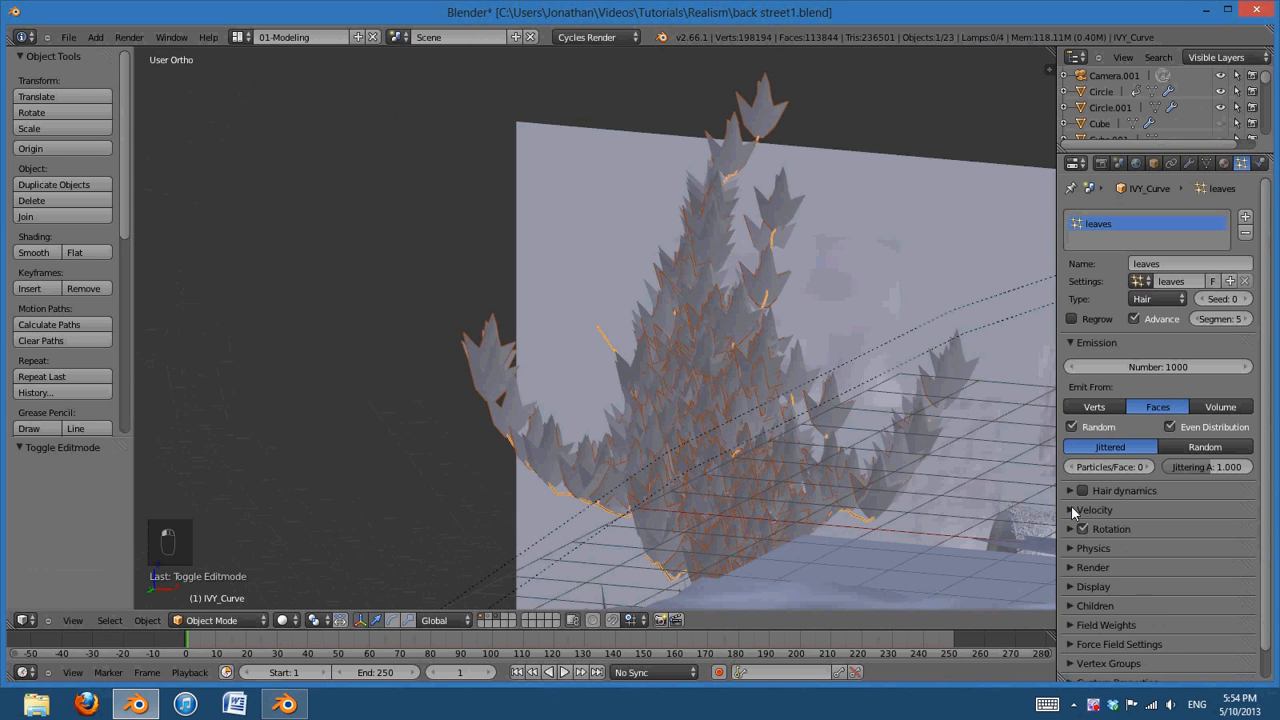
click(1073, 510)
click(1106, 552)
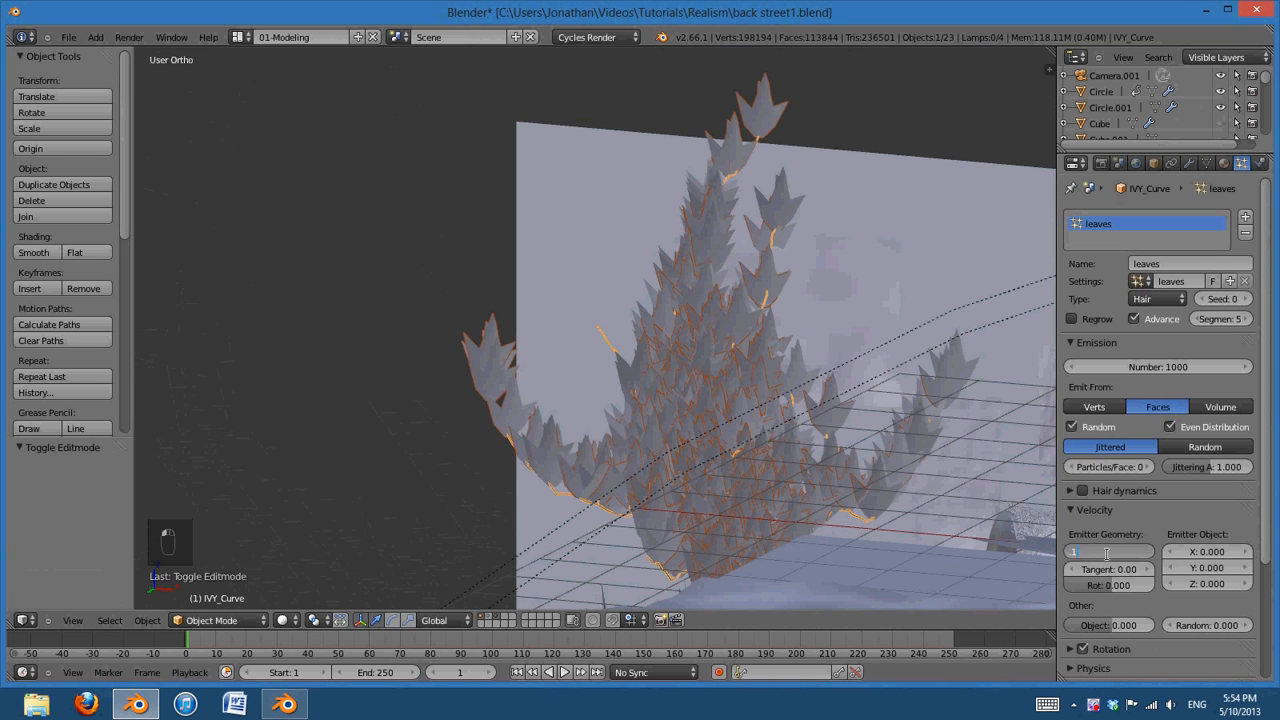
text(.1)
key(Return)
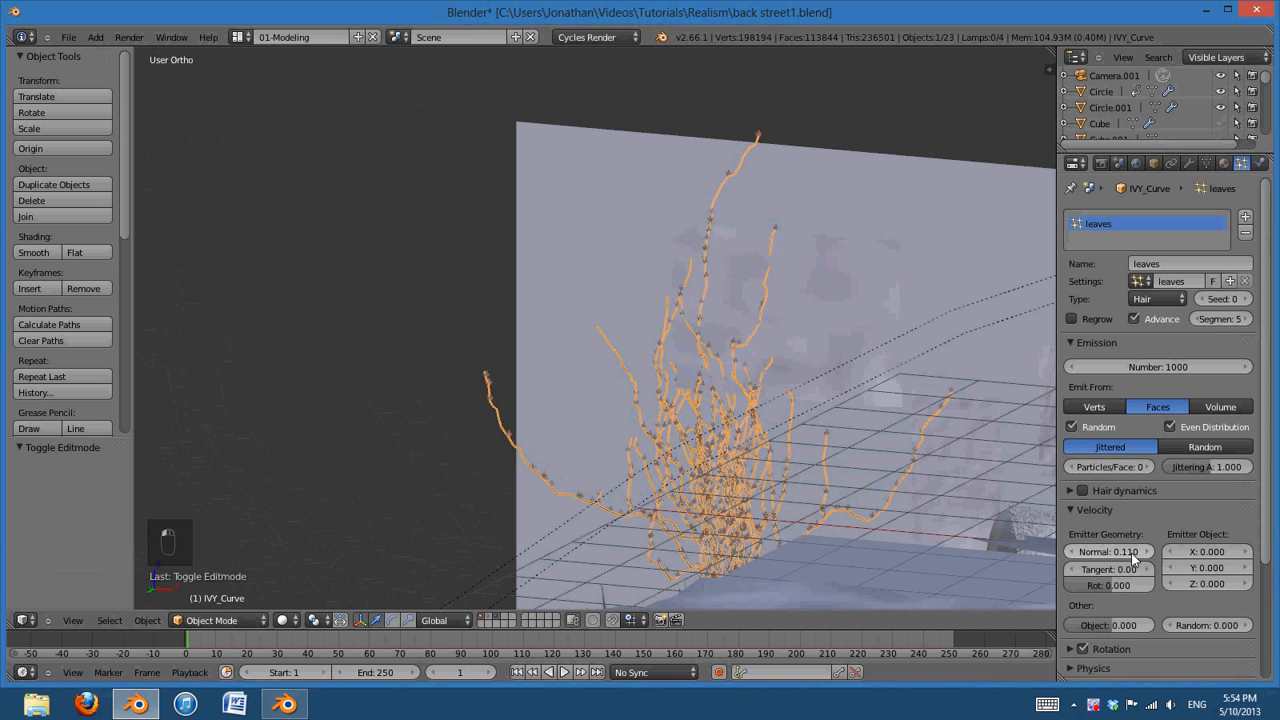
click(1115, 552)
text(.25)
key(Return)
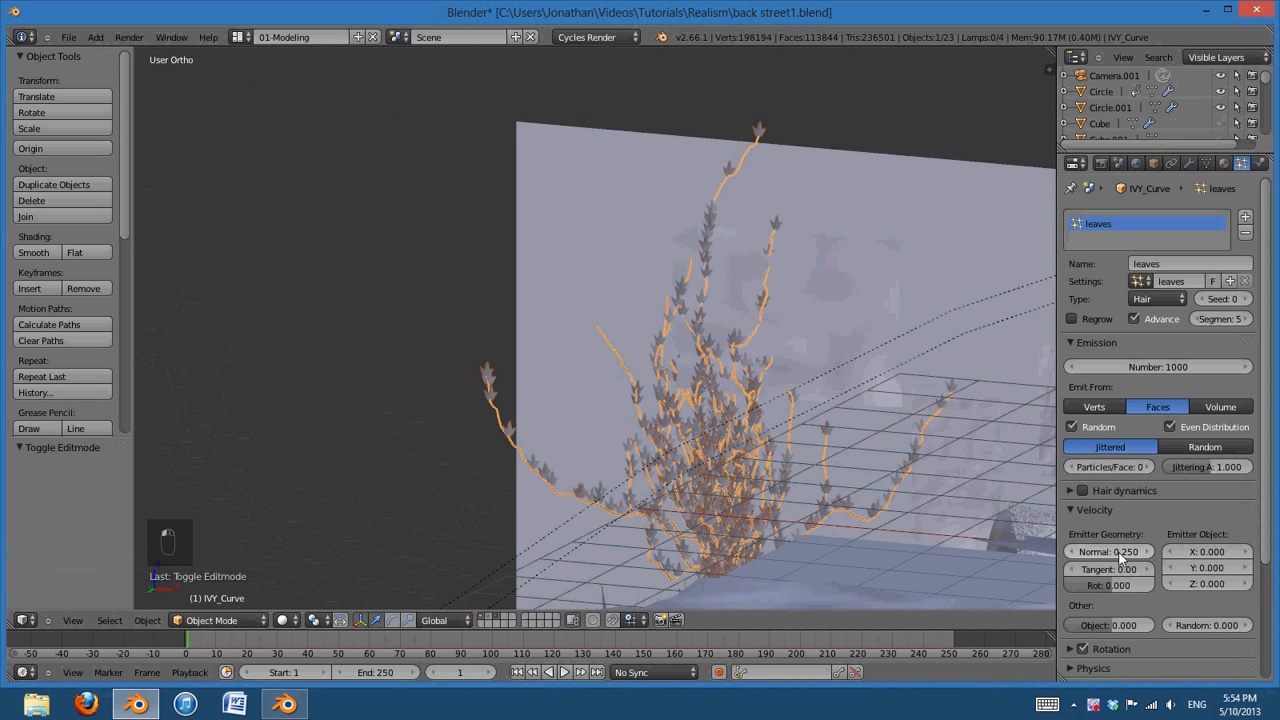
text(.3)
key(Return)
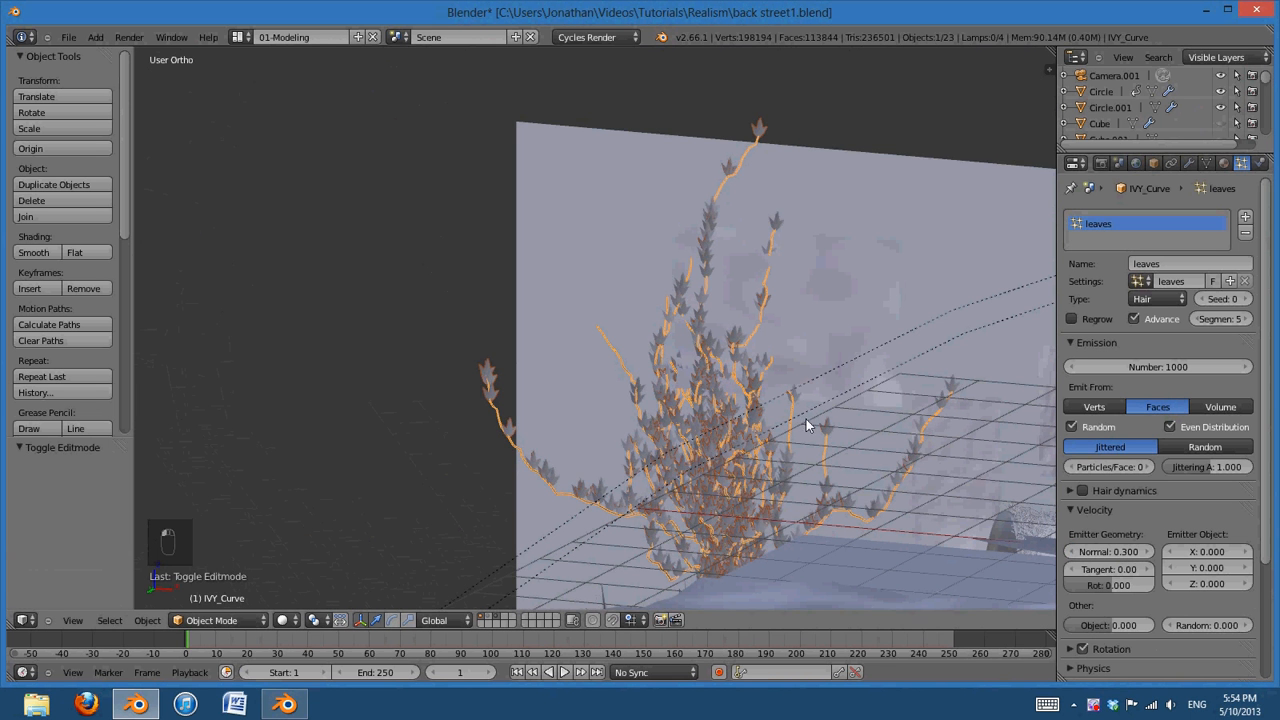
Switch to the camera view and change the leaves' emission distribution from Jittered to Random, keeping Even Distribution on
key(KP_0)
scroll(821, 436, up, 2)
shift+middle_drag(821, 436, 786, 478)
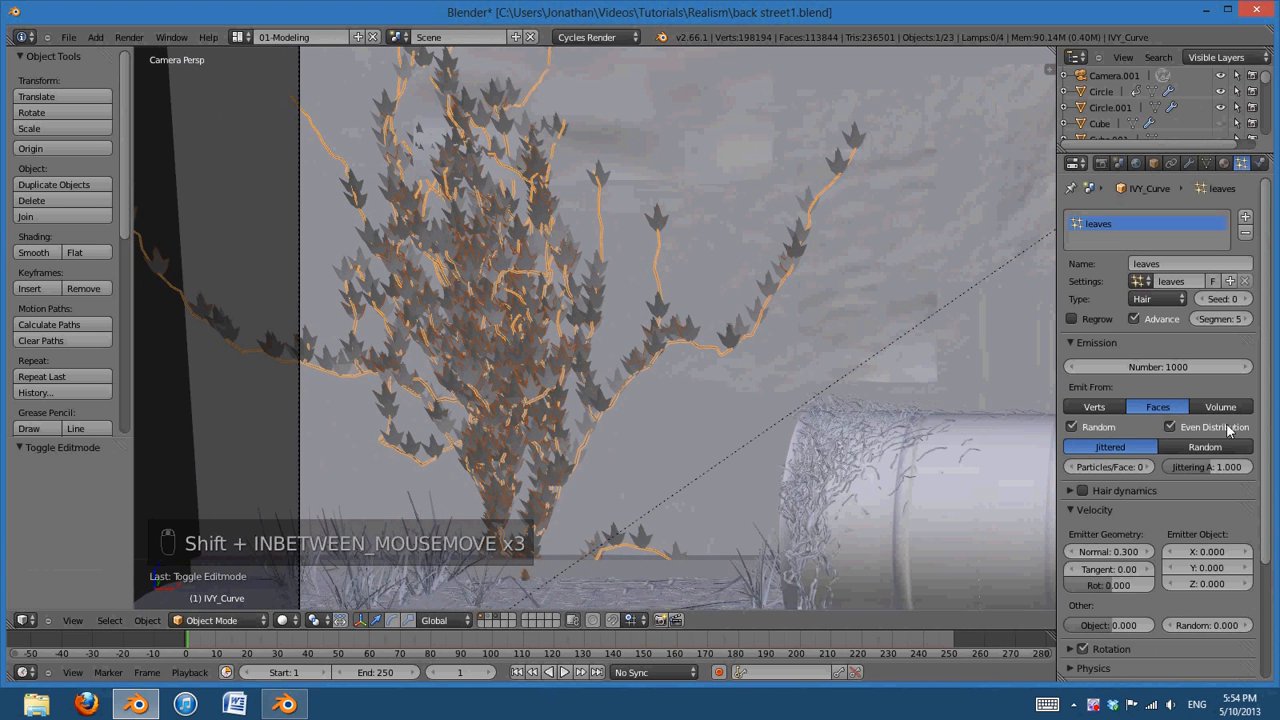
click(1175, 428)
click(1173, 428)
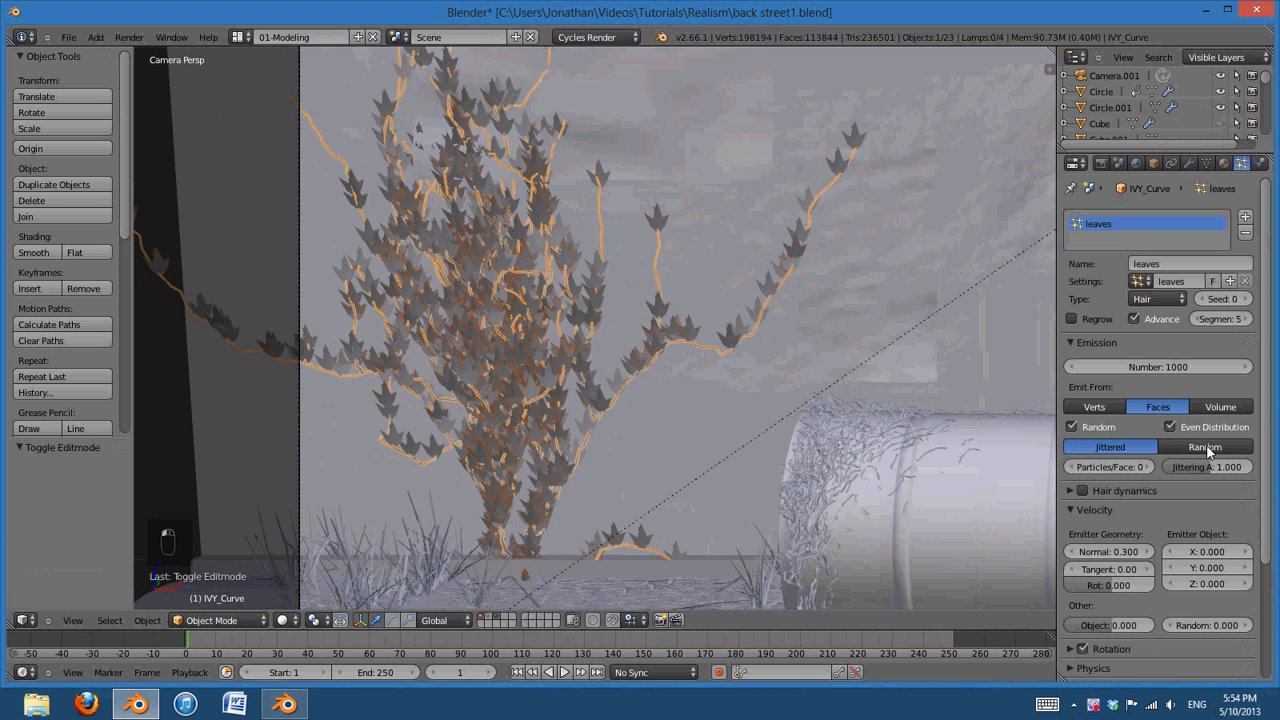
click(1202, 446)
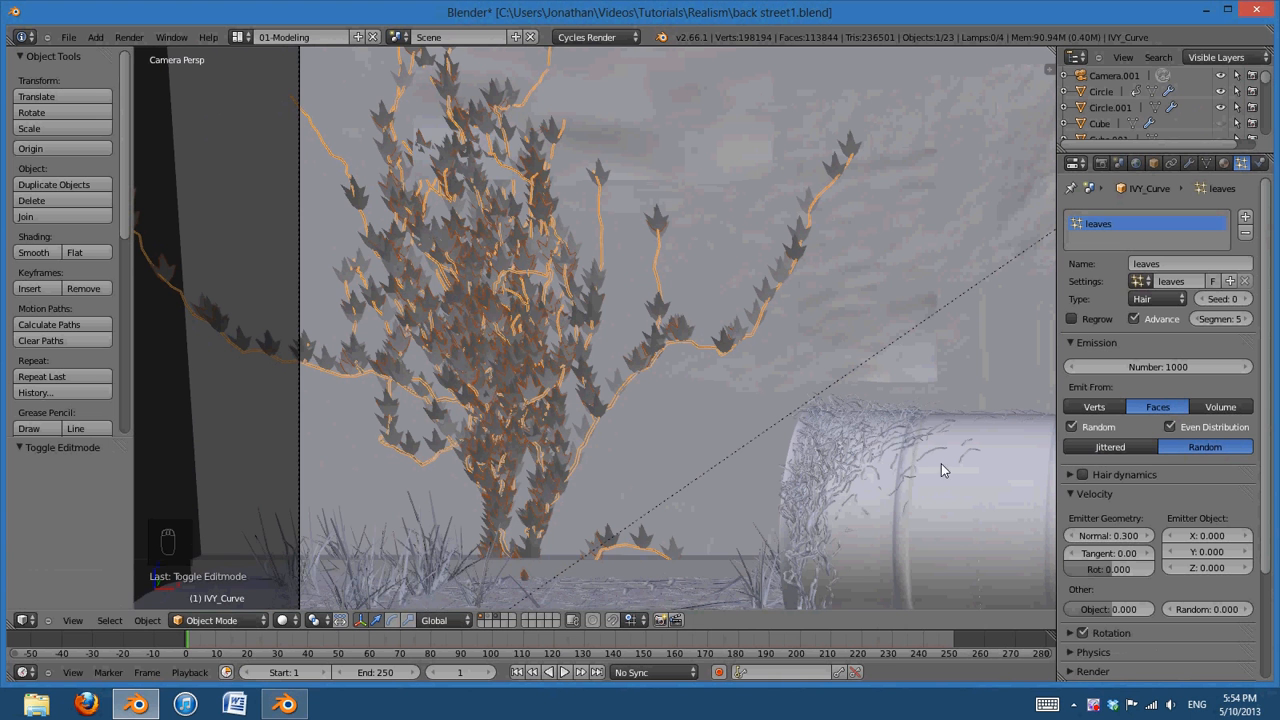
Set the random emission velocity of the leaves to about 0.071
mouse_move(941, 463)
shift+middle_down()
mouse_move(929, 466)
mouse_move(930, 448)
shift+middle_up()
click(1188, 610)
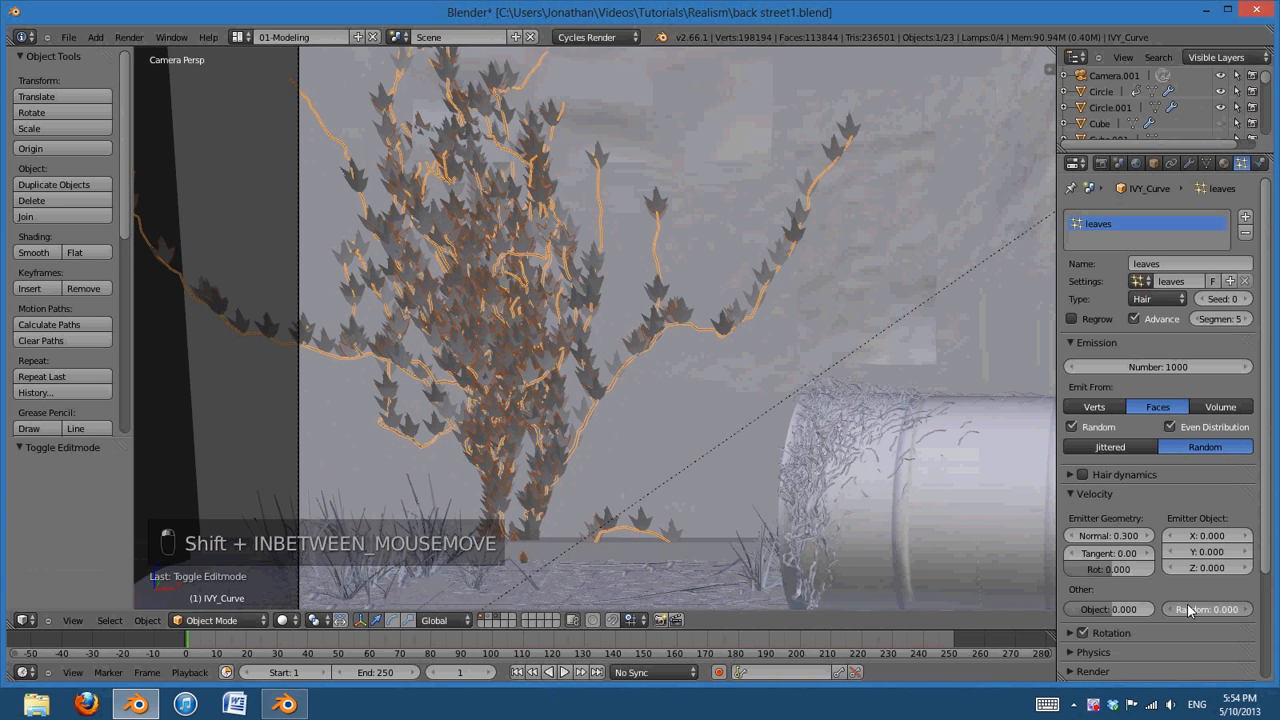
mouse_move(1200, 611)
mouse_down()
mouse_move(1222, 609)
mouse_move(1195, 612)
mouse_up()
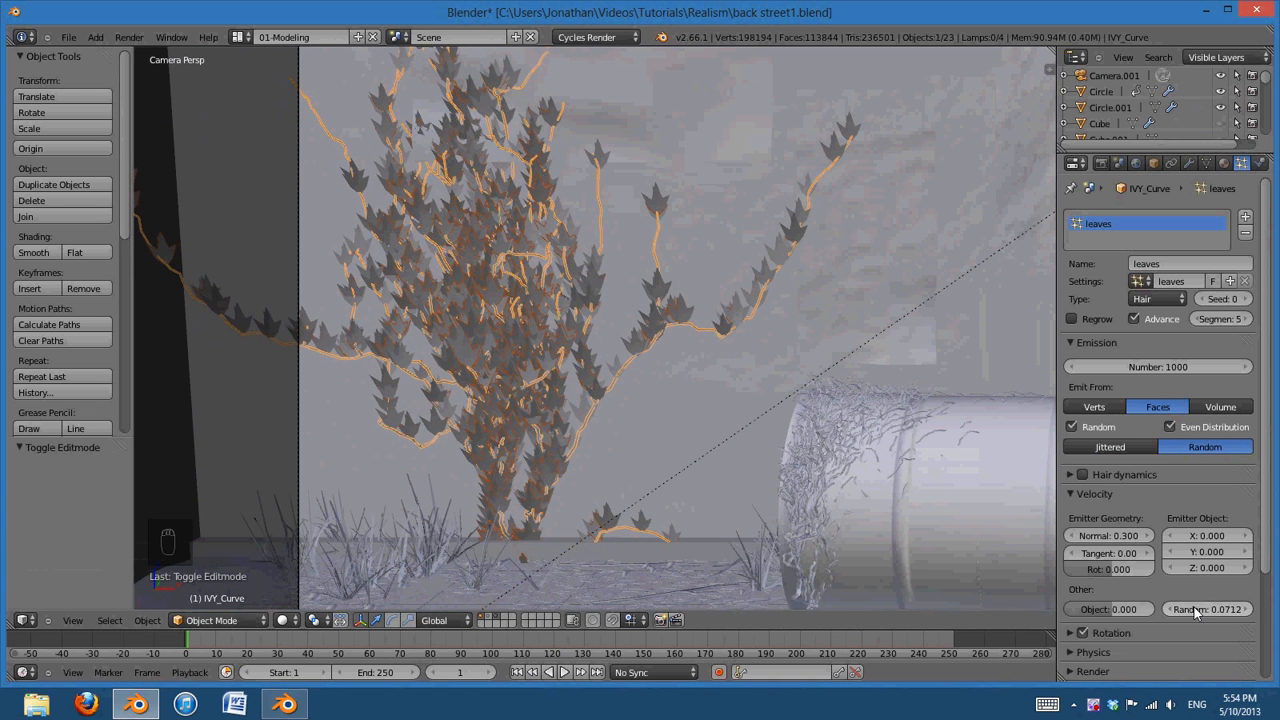
Set the leaves' random phase to about 0.086 and the random orientation to 0.114
click(1070, 493)
click(1072, 513)
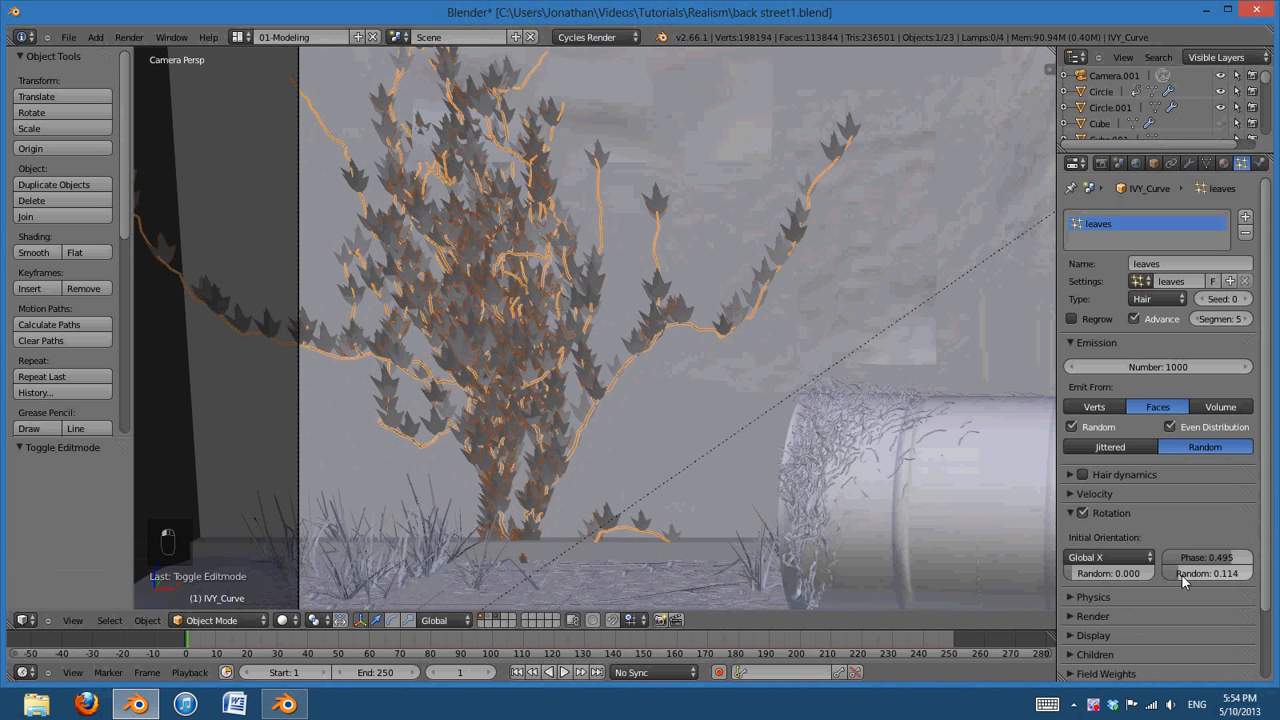
mouse_move(1193, 574)
mouse_down()
mouse_move(1171, 573)
mouse_move(1188, 573)
mouse_up()
mouse_move(1086, 577)
mouse_down()
mouse_move(1103, 569)
mouse_move(1094, 575)
mouse_up()
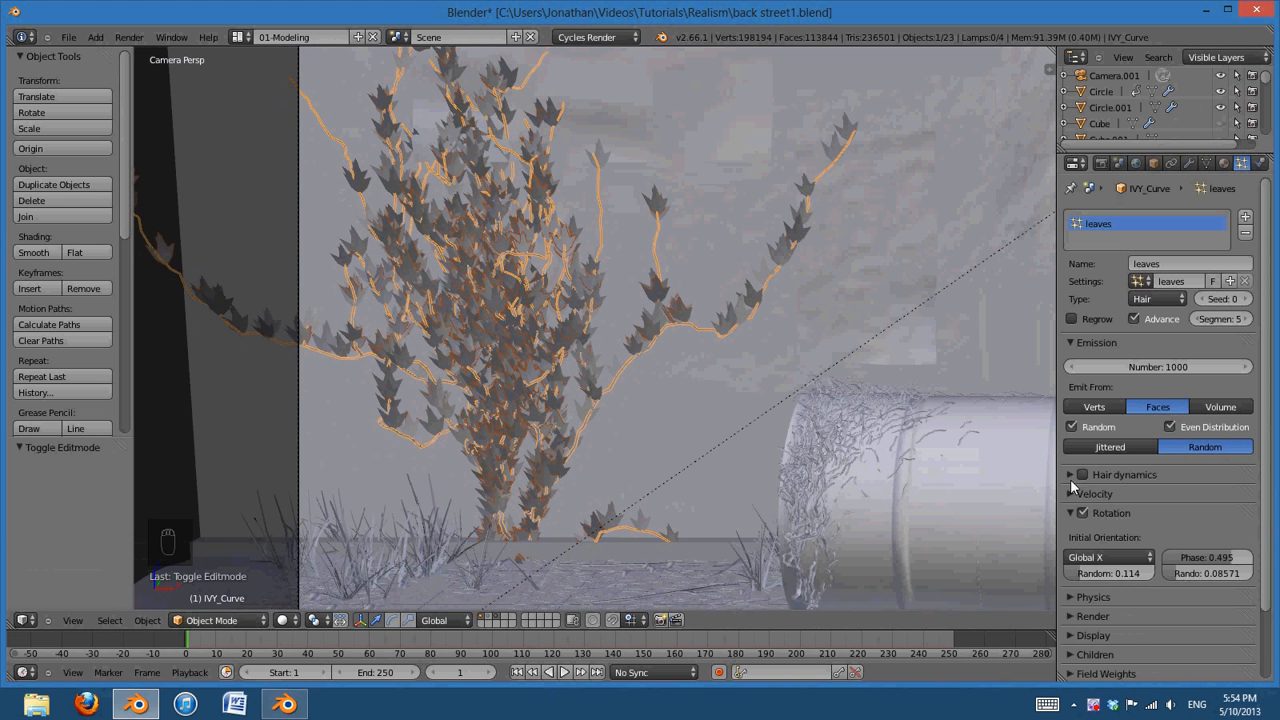
Set the leaves' normal velocity to 0.25 and the number of particles to 2000
click(1069, 515)
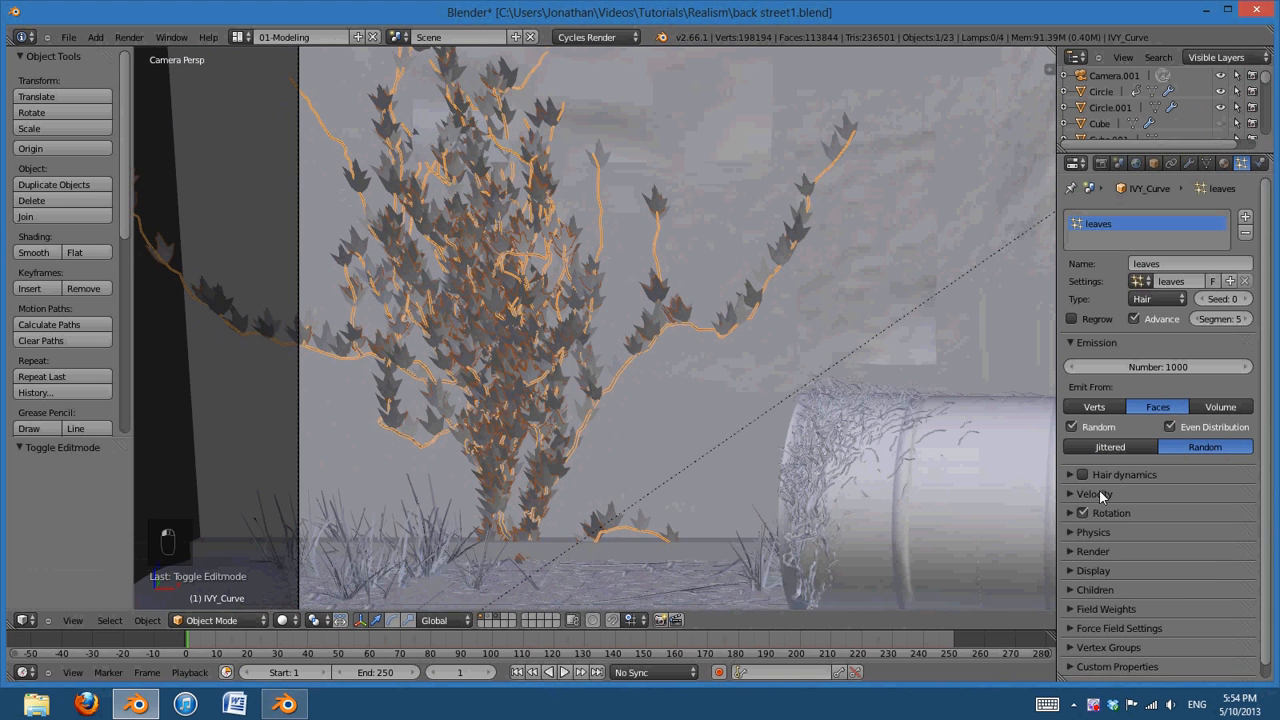
click(1088, 493)
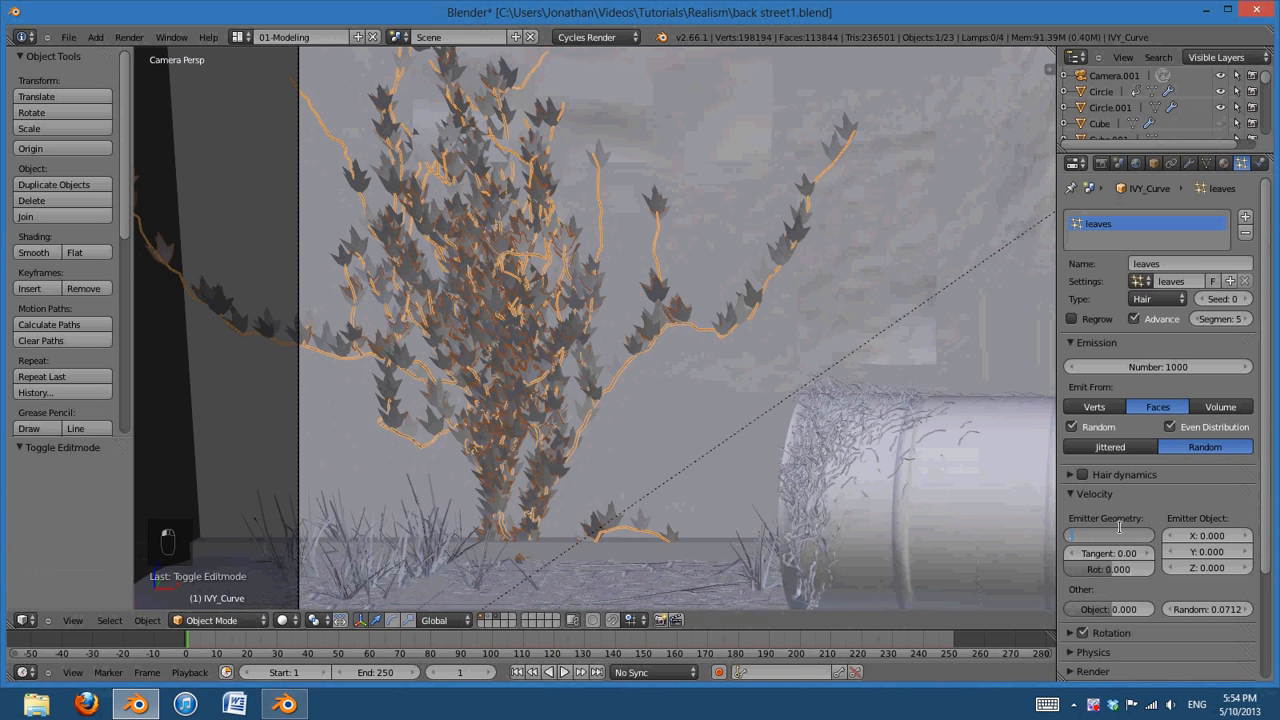
key(Return)
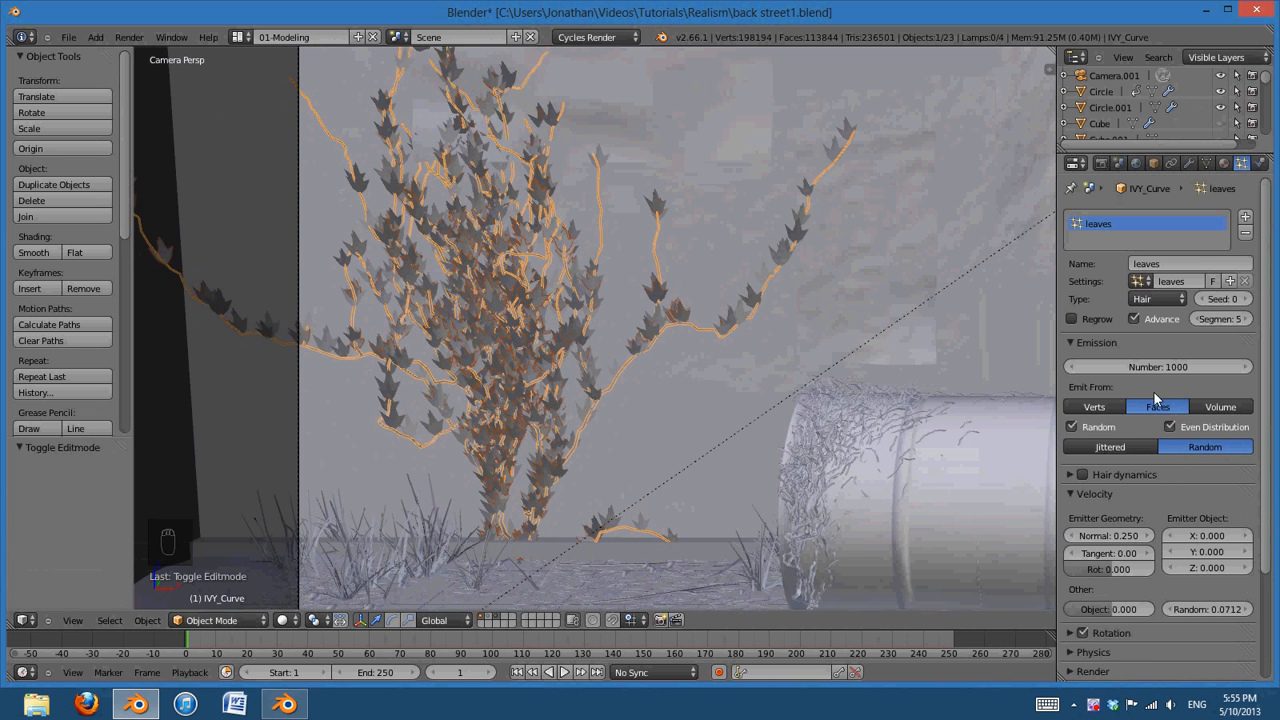
click(1168, 368)
text(2000)
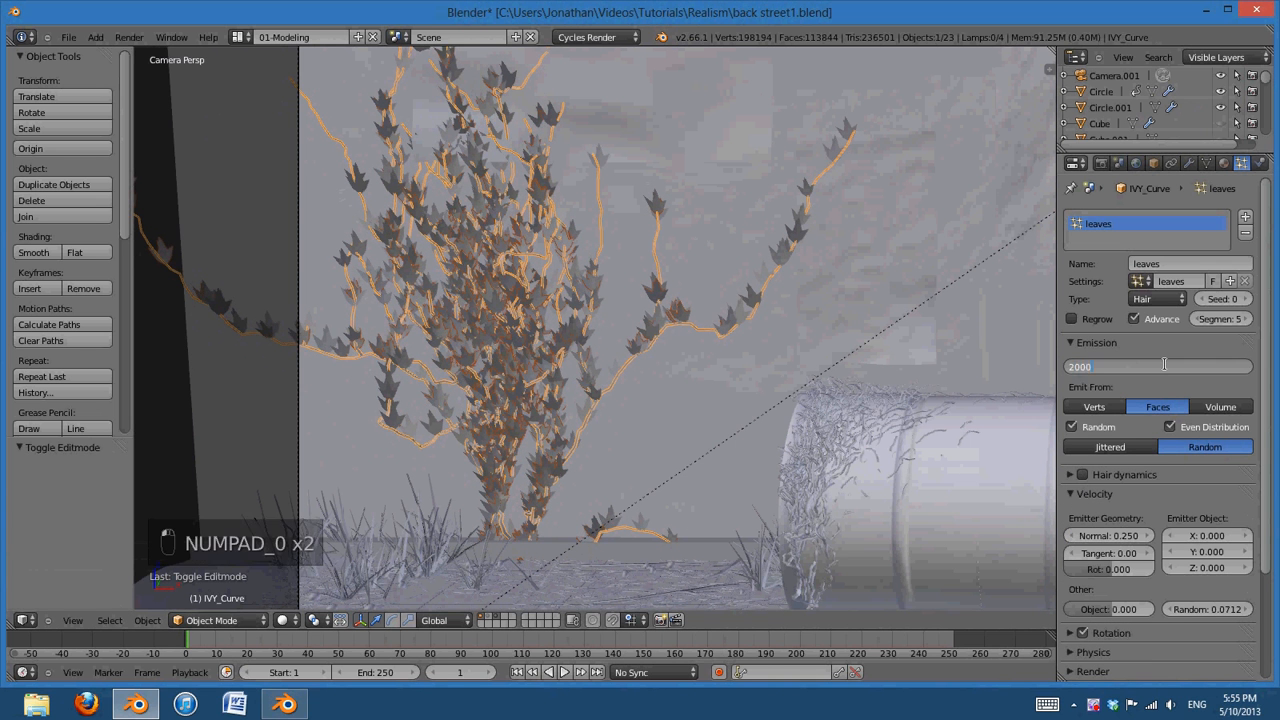
key(Return)
Deselect everything and examine the ivy's leaf coverage and the ivy on the lying barrel through the camera
key(a)
key(a)
key(a)
scroll(708, 385, down, 4)
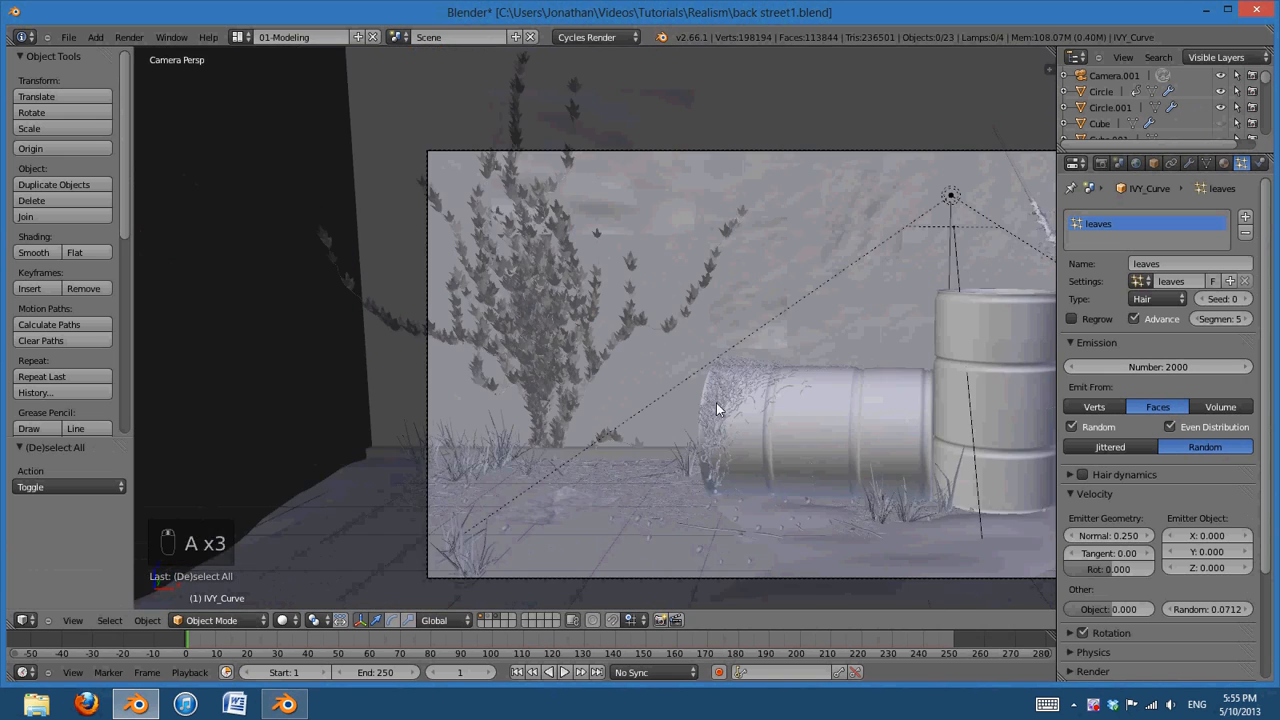
scroll(698, 386, up, 3)
shift+middle_drag(695, 383, 847, 501)
scroll(880, 455, up, 6)
scroll(880, 455, down, 5)
scroll(847, 501, up, 3)
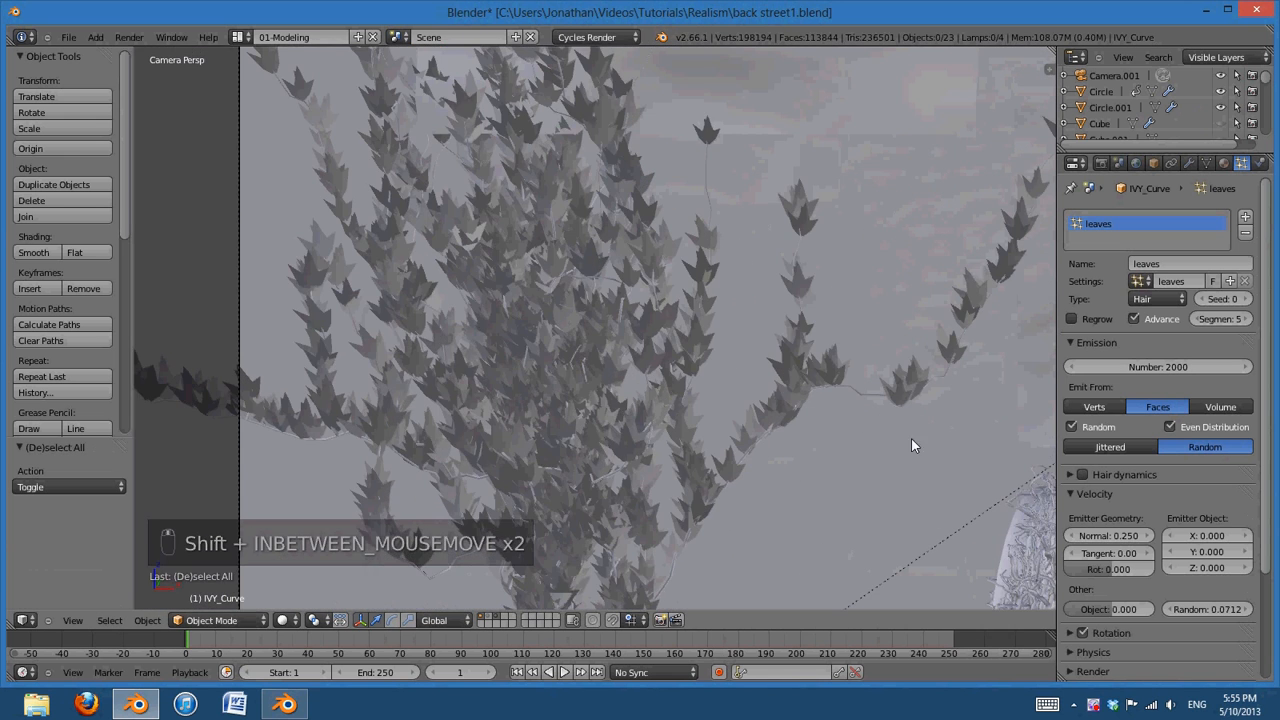
scroll(905, 428, down, 5)
scroll(742, 415, up, 5)
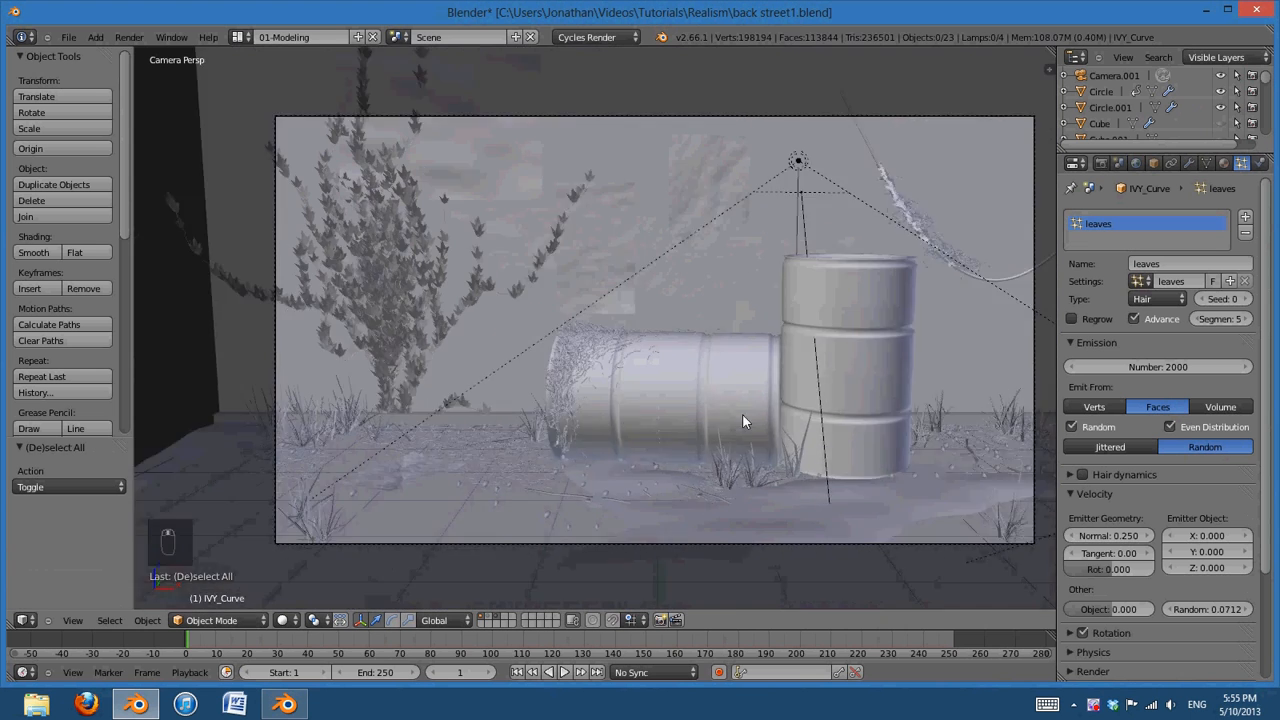
shift+middle_drag(591, 403, 326, 388)
scroll(765, 365, down, 1)
scroll(608, 394, up, 6)
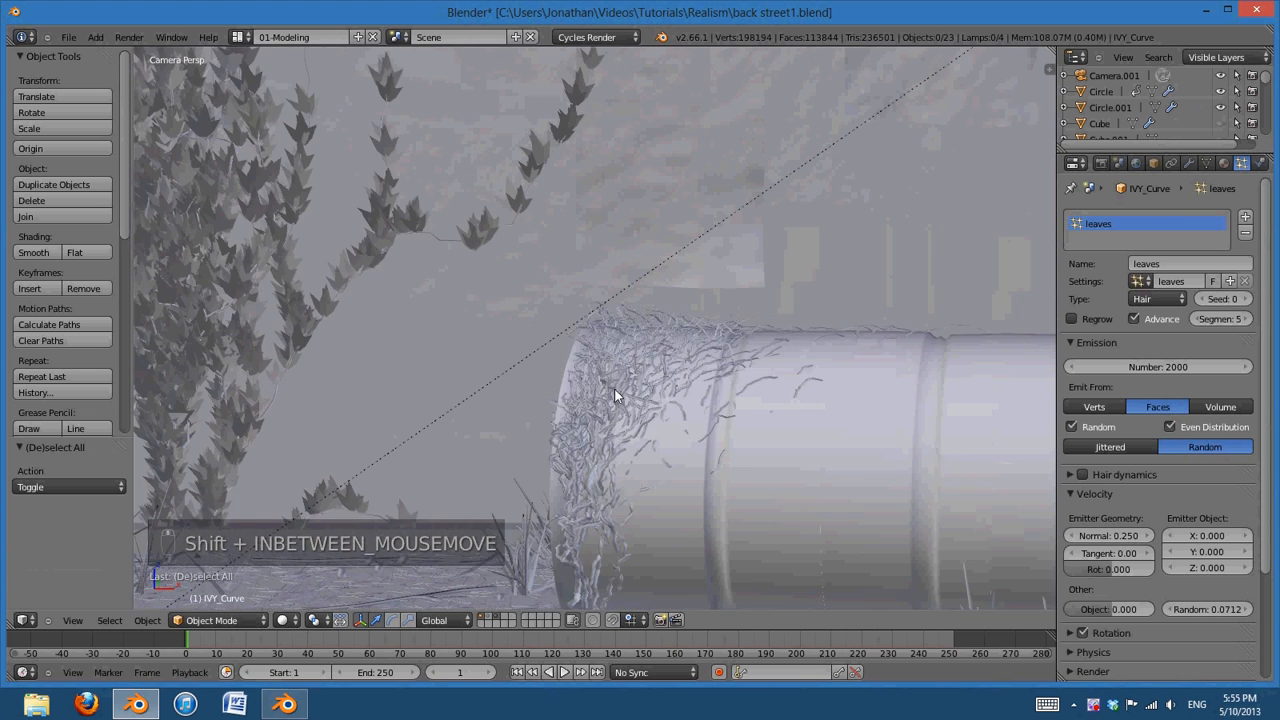
Convert the ivy curve on the lying barrel to a mesh
right_click(608, 394)
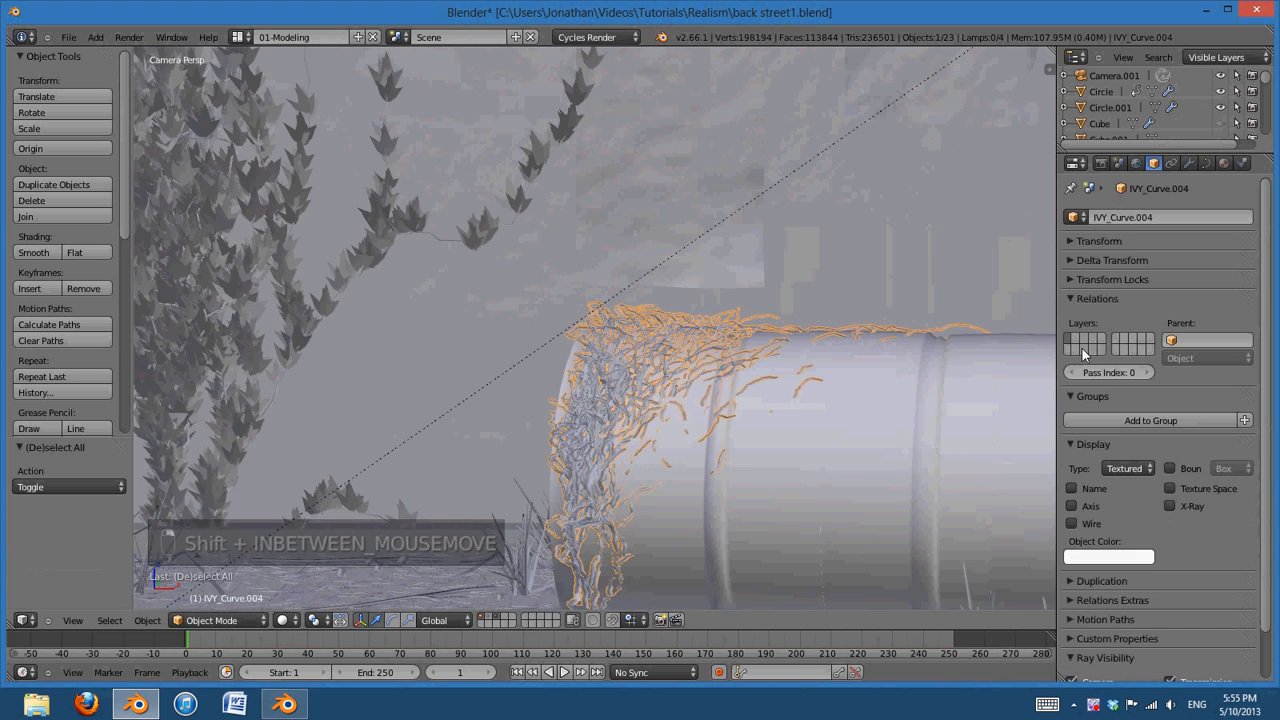
key(alt+c)
click(728, 422)
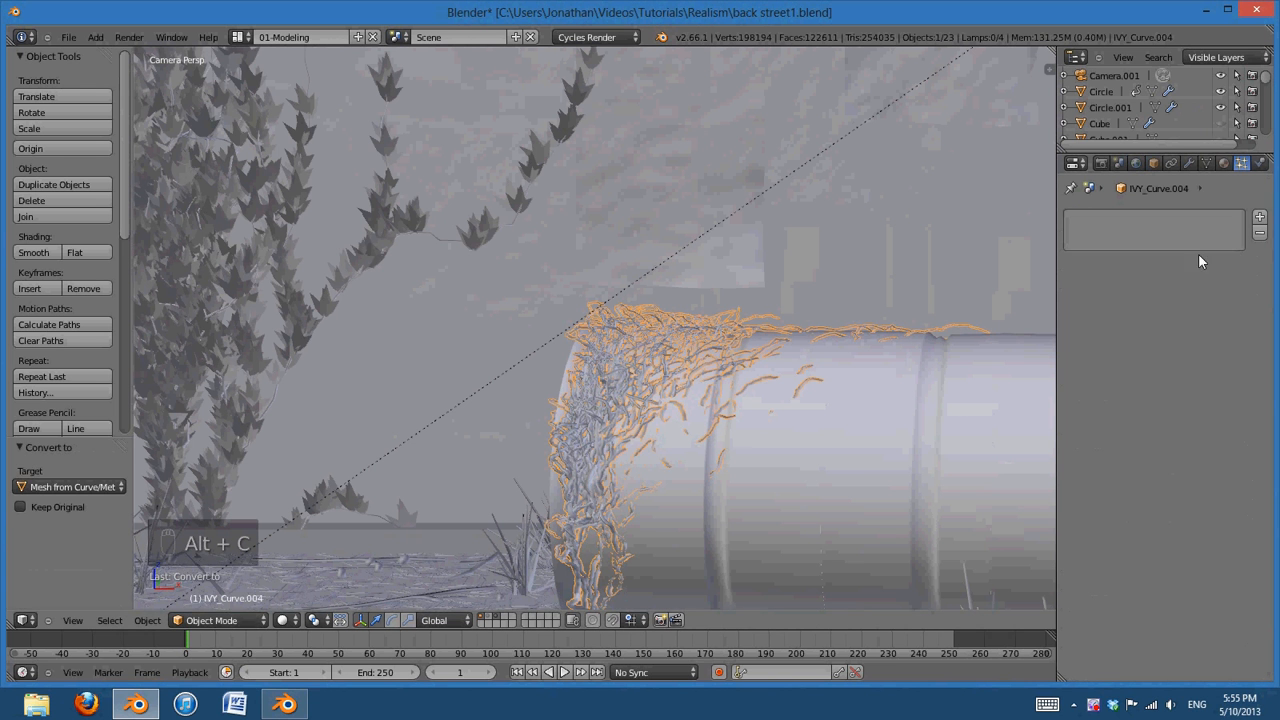
Add a particle system to the barrel's ivy using an independent copy of the leaves settings
click(1259, 217)
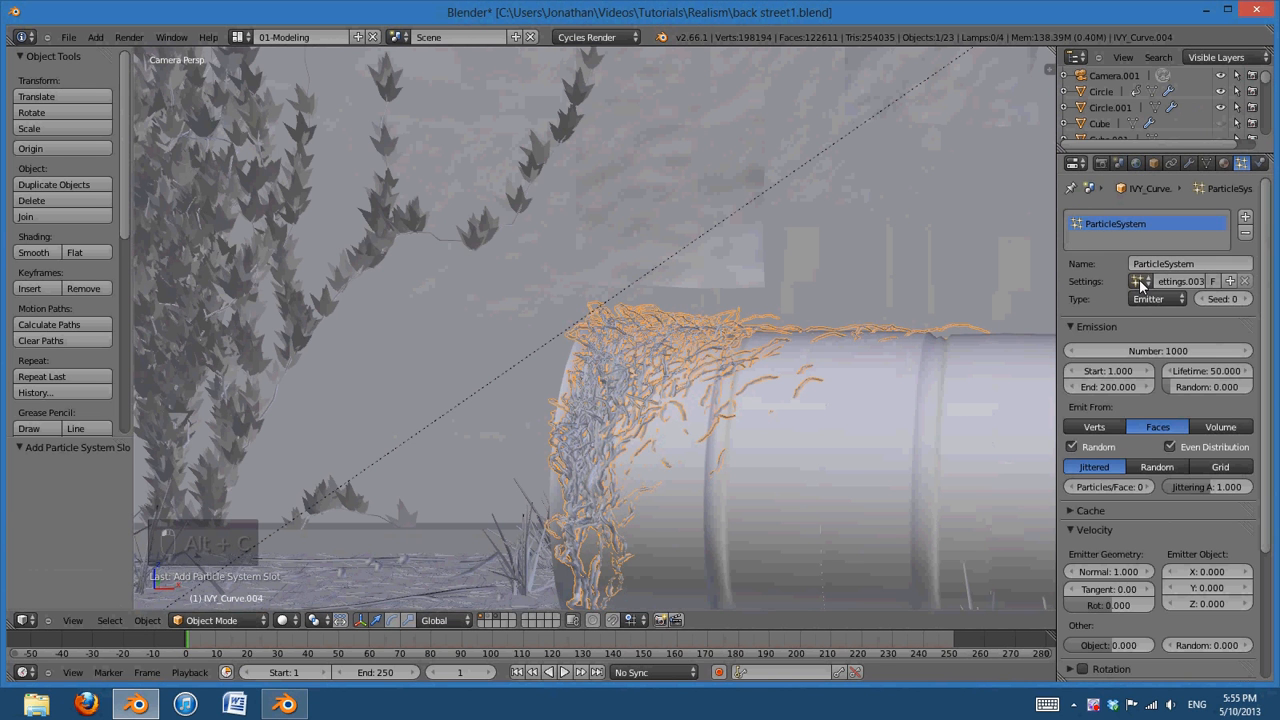
click(1139, 281)
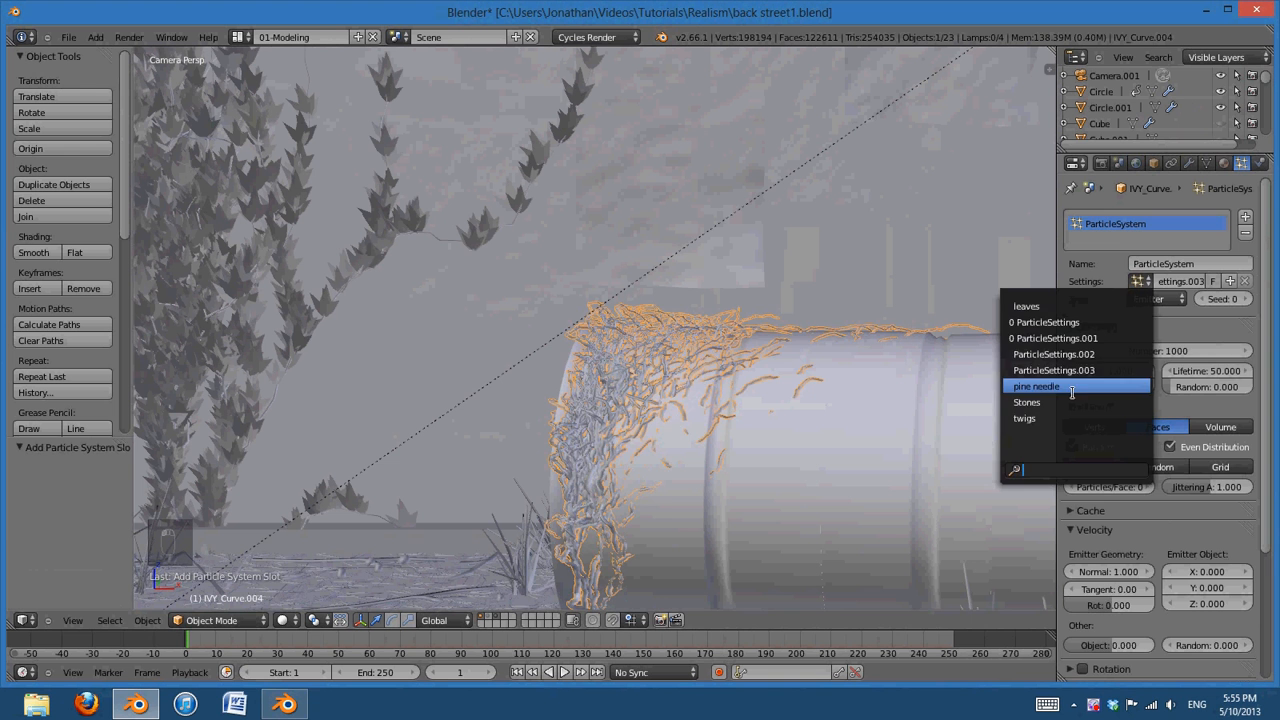
click(1096, 305)
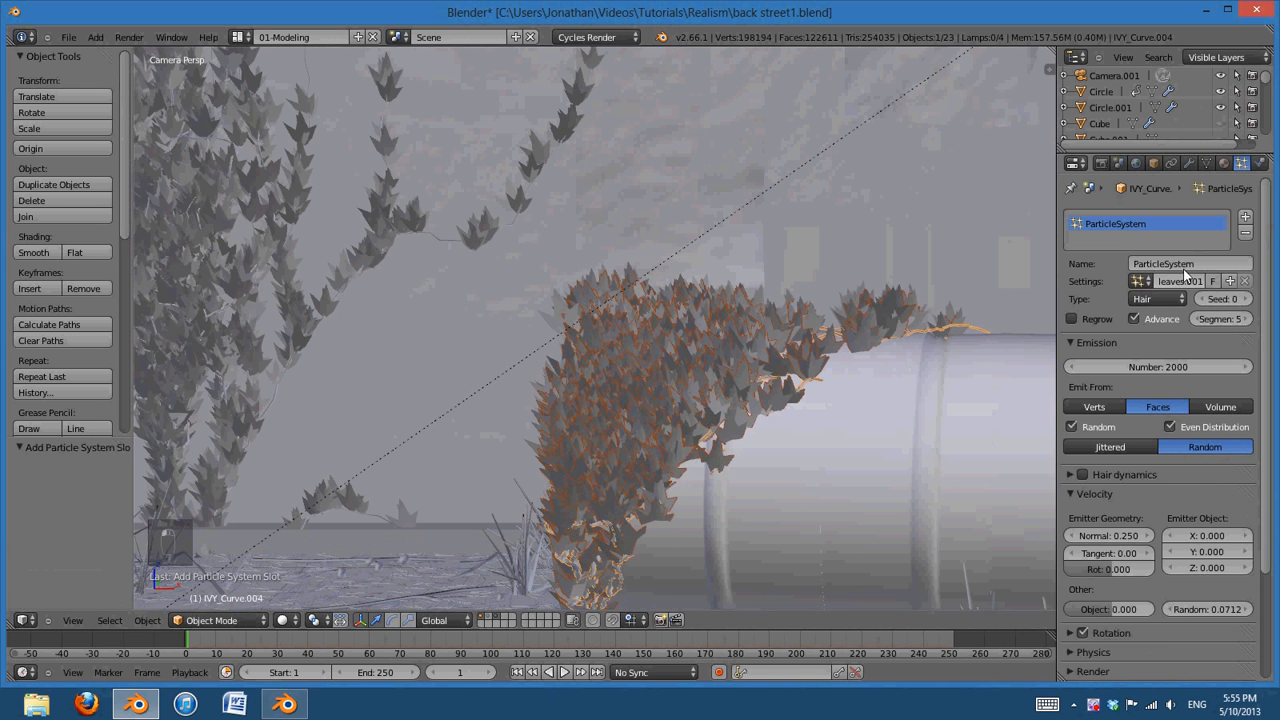
shift+middle_drag(805, 389, 729, 348)
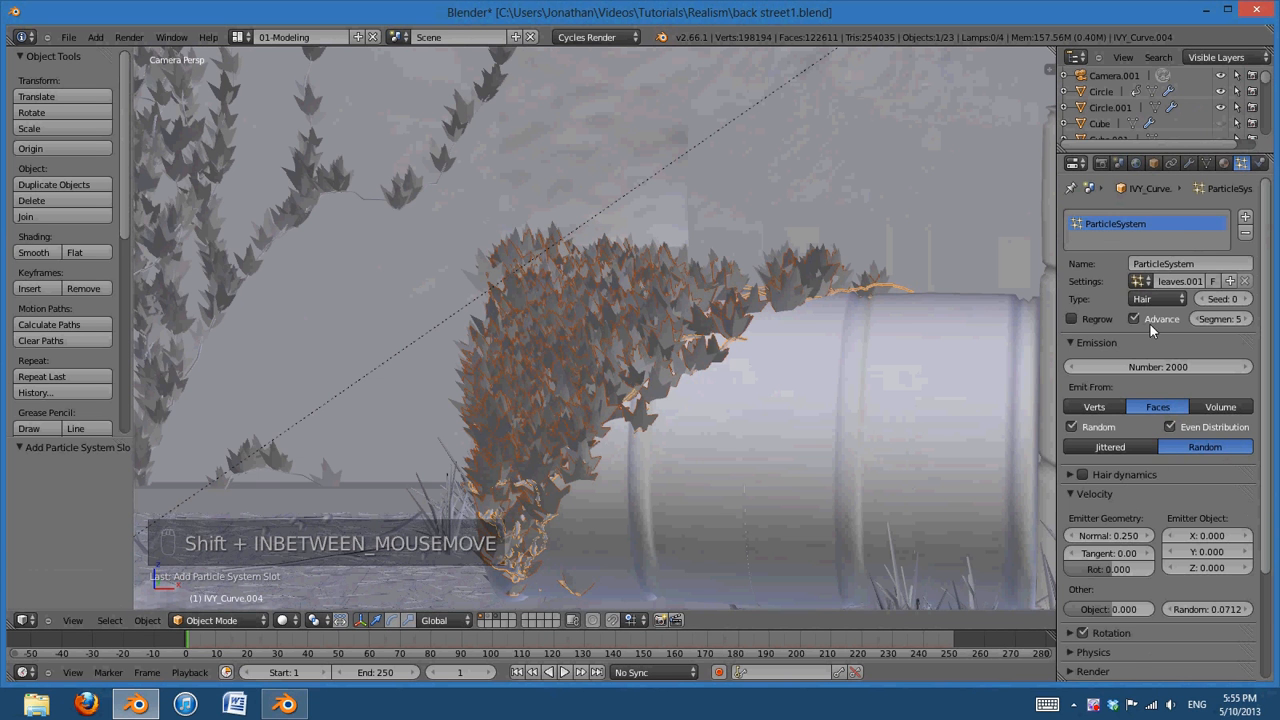
Try the None and Velocity / Hair initial orientations on the barrel ivy's leaves
scroll(1104, 336, down, 2)
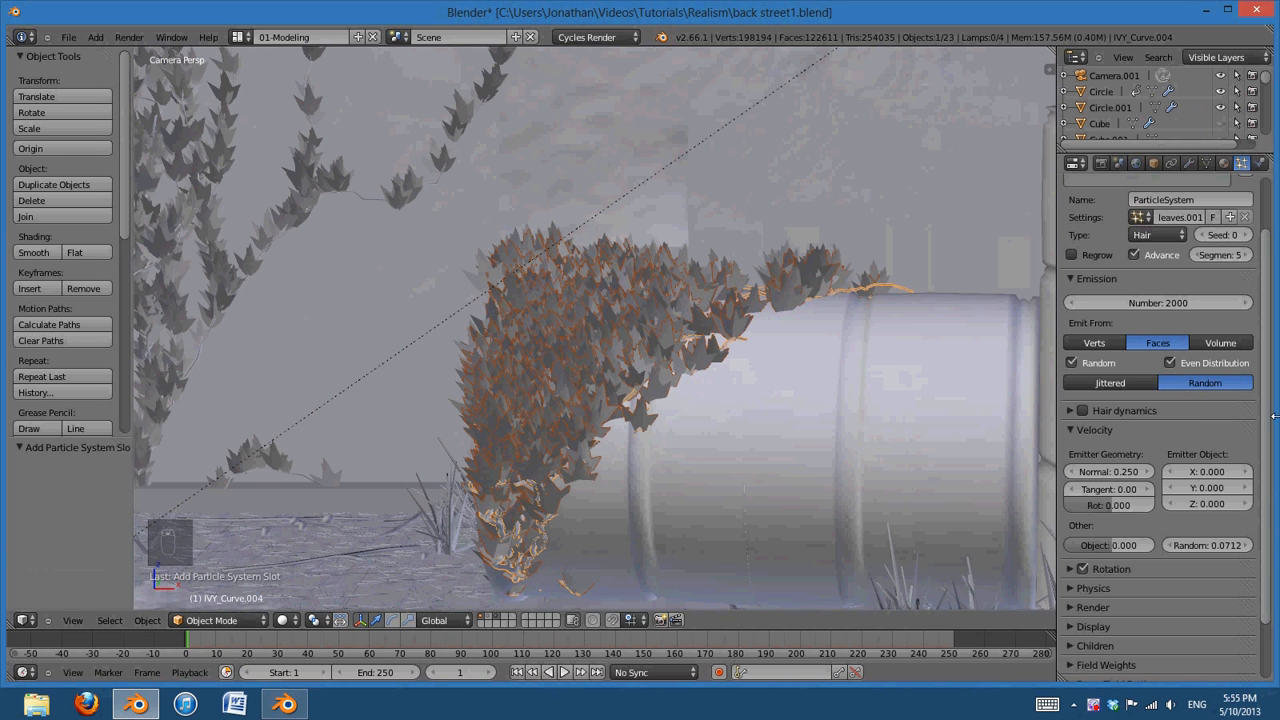
click(1071, 568)
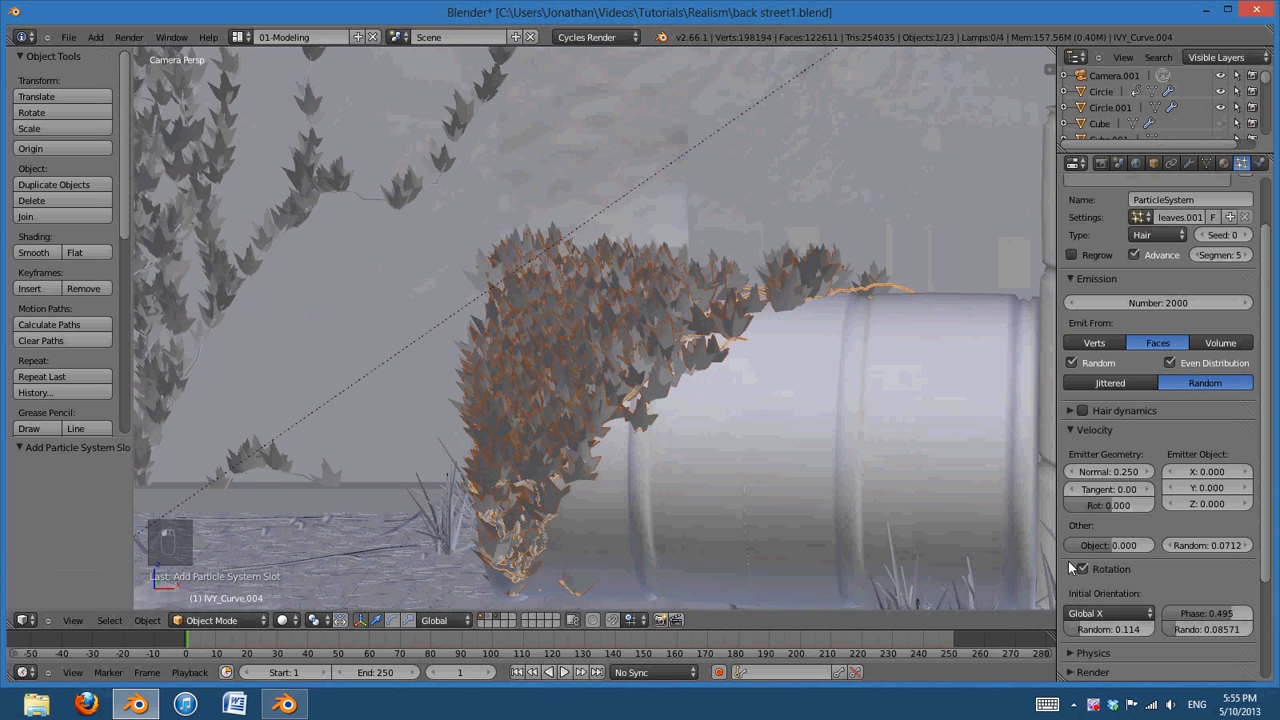
click(1137, 613)
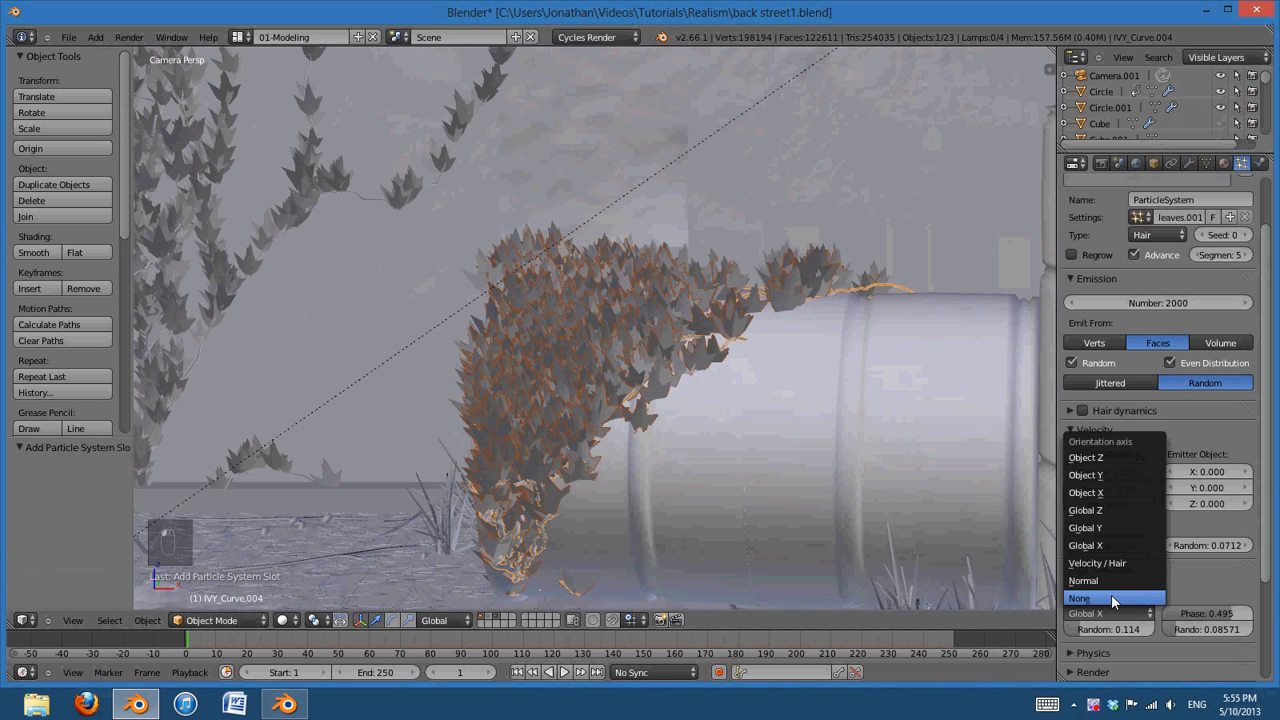
click(1111, 596)
click(1127, 613)
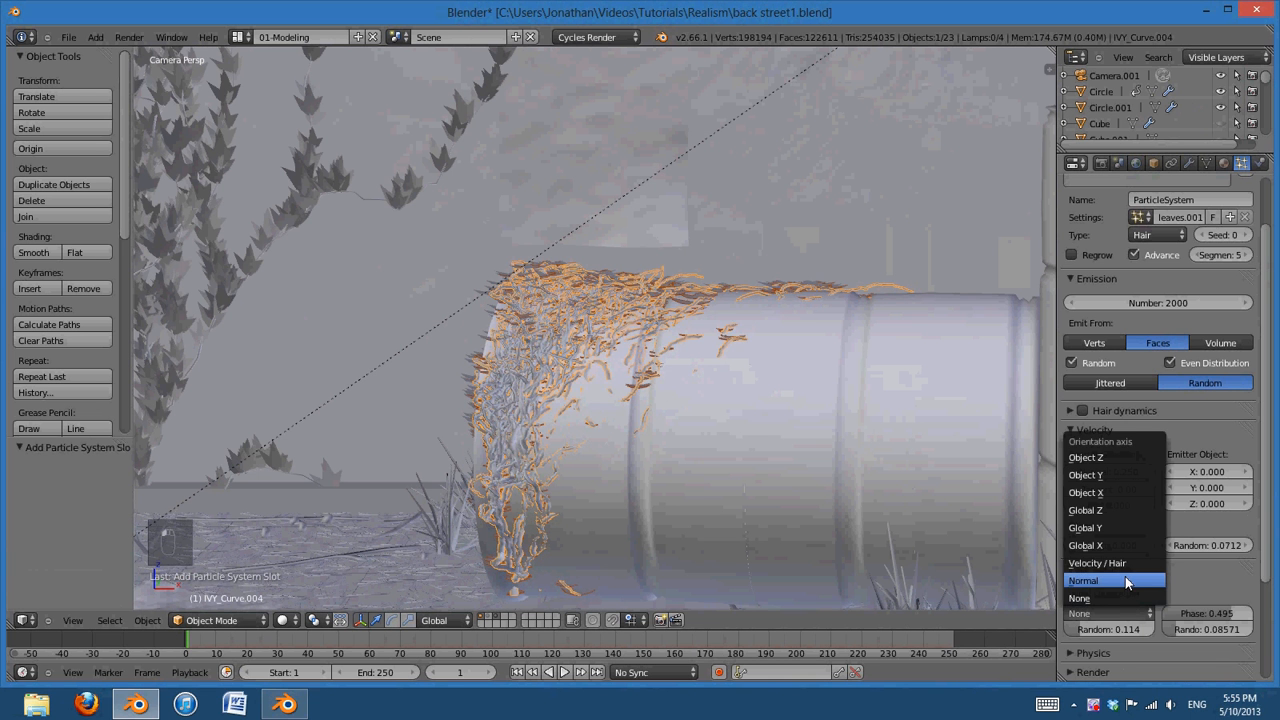
click(1125, 561)
scroll(814, 453, down, 2)
scroll(815, 456, up, 2)
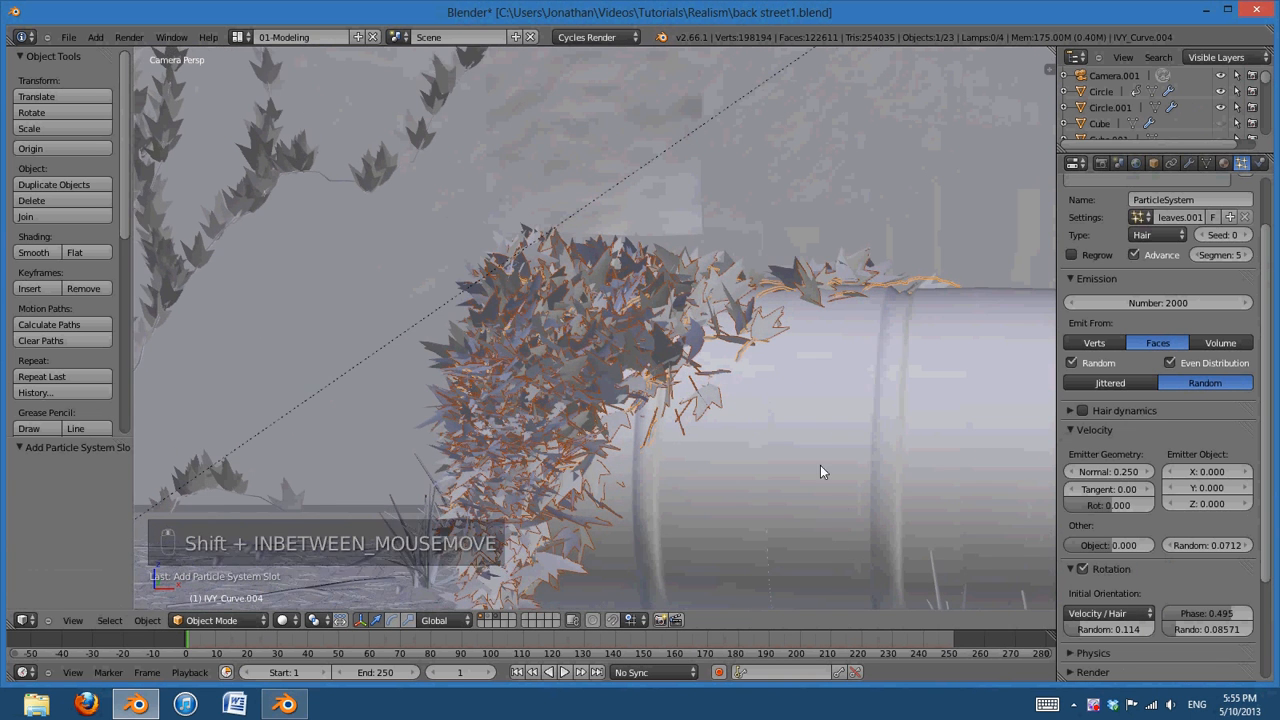
shift+middle_drag(820, 465, 807, 409)
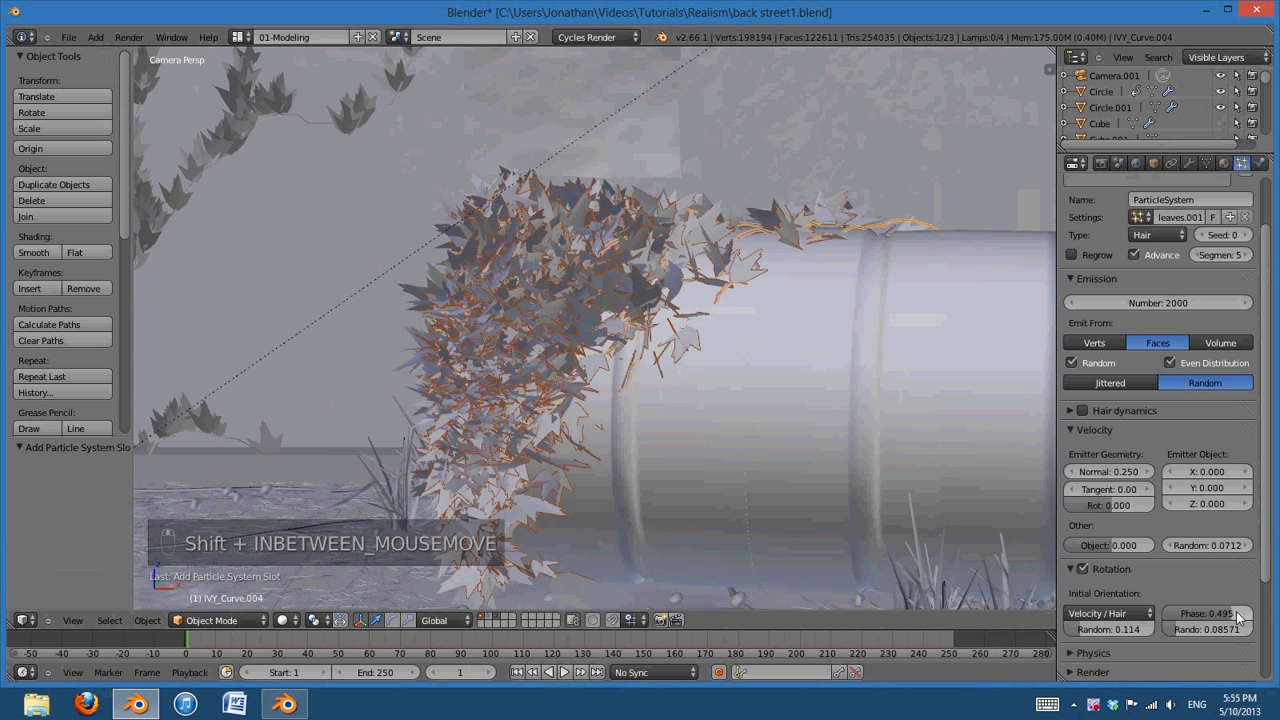
Set the barrel leaves' rotation phase to -0.190 and the random phase to 0, and check the ivy from another angle
drag(1236, 617, 1200, 617)
scroll(693, 433, down, 2)
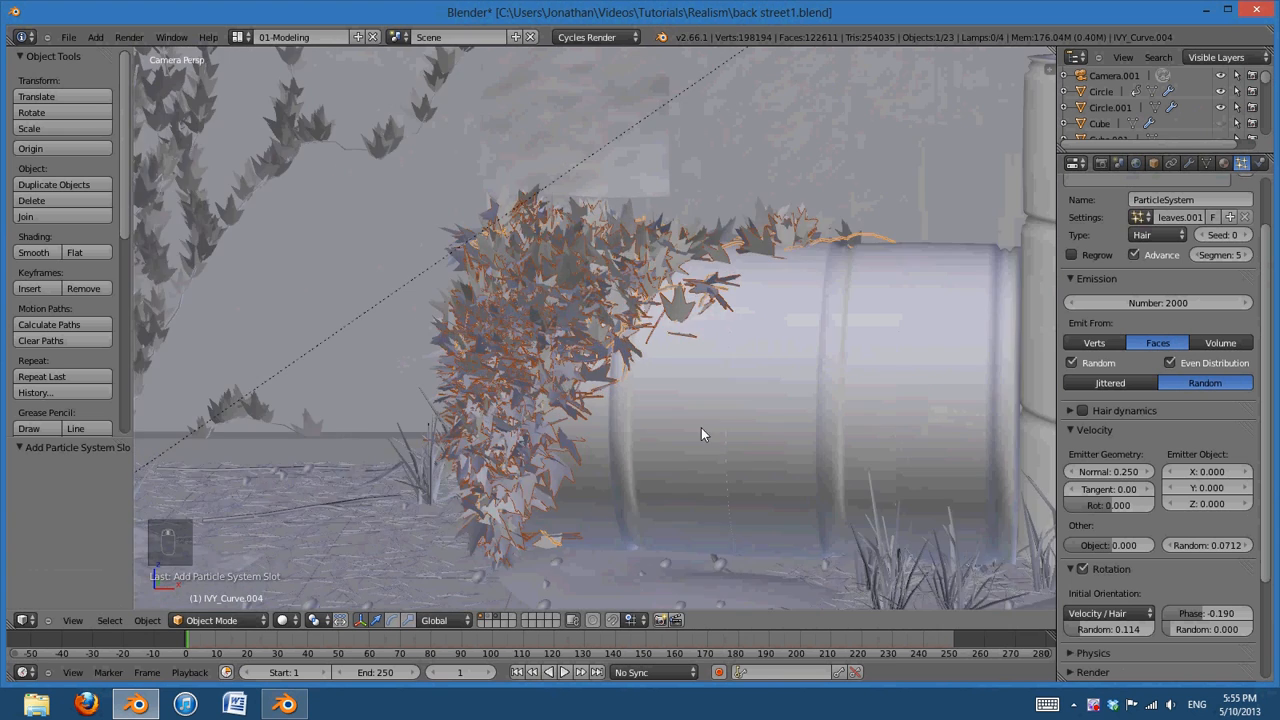
key(KP_0)
middle_drag(700, 434, 581, 310)
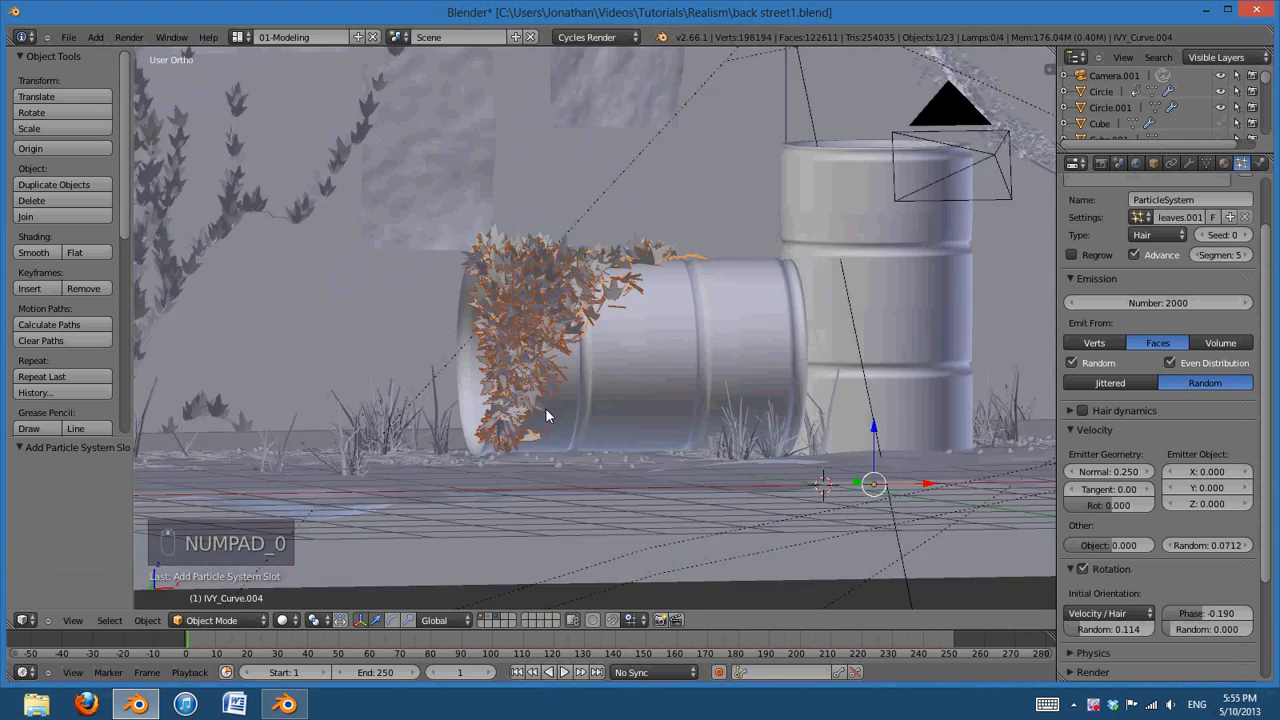
key(KP_0)
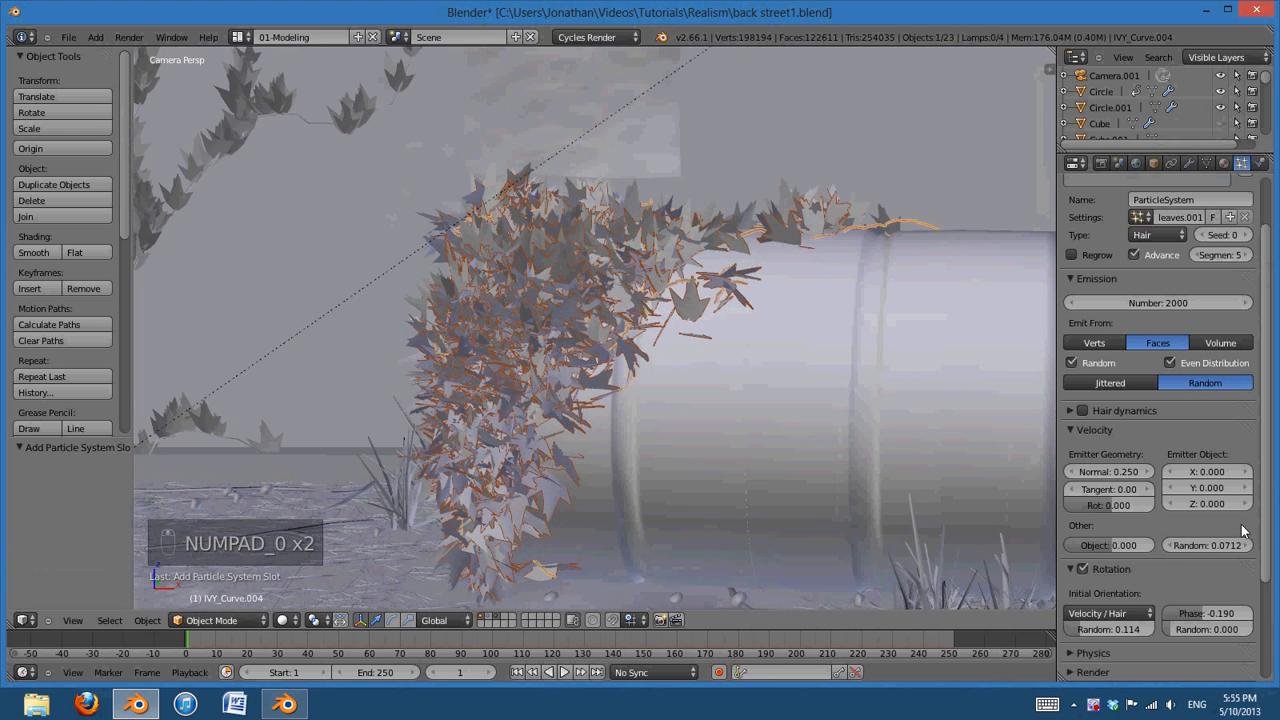
Try the Global X, Global Y, Object Z, Object Y, Global Z and None initial orientations on the barrel's leaves
click(1133, 610)
click(1145, 546)
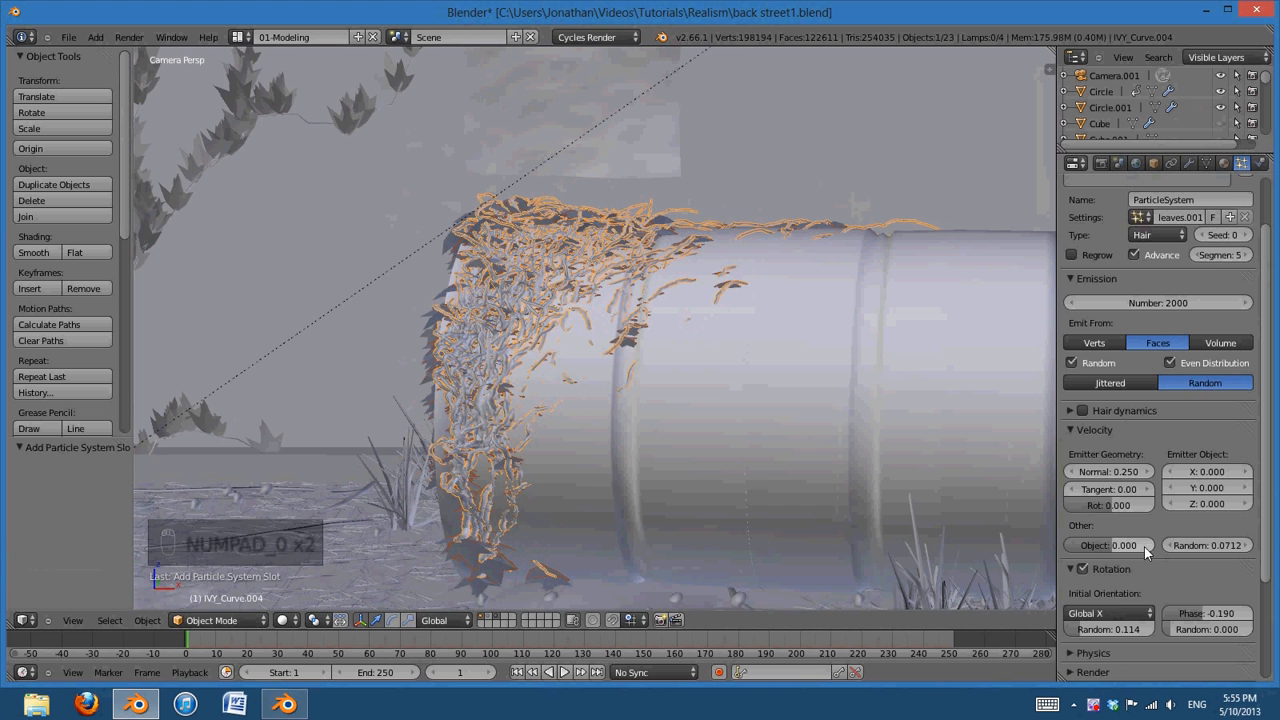
click(1108, 612)
click(1121, 529)
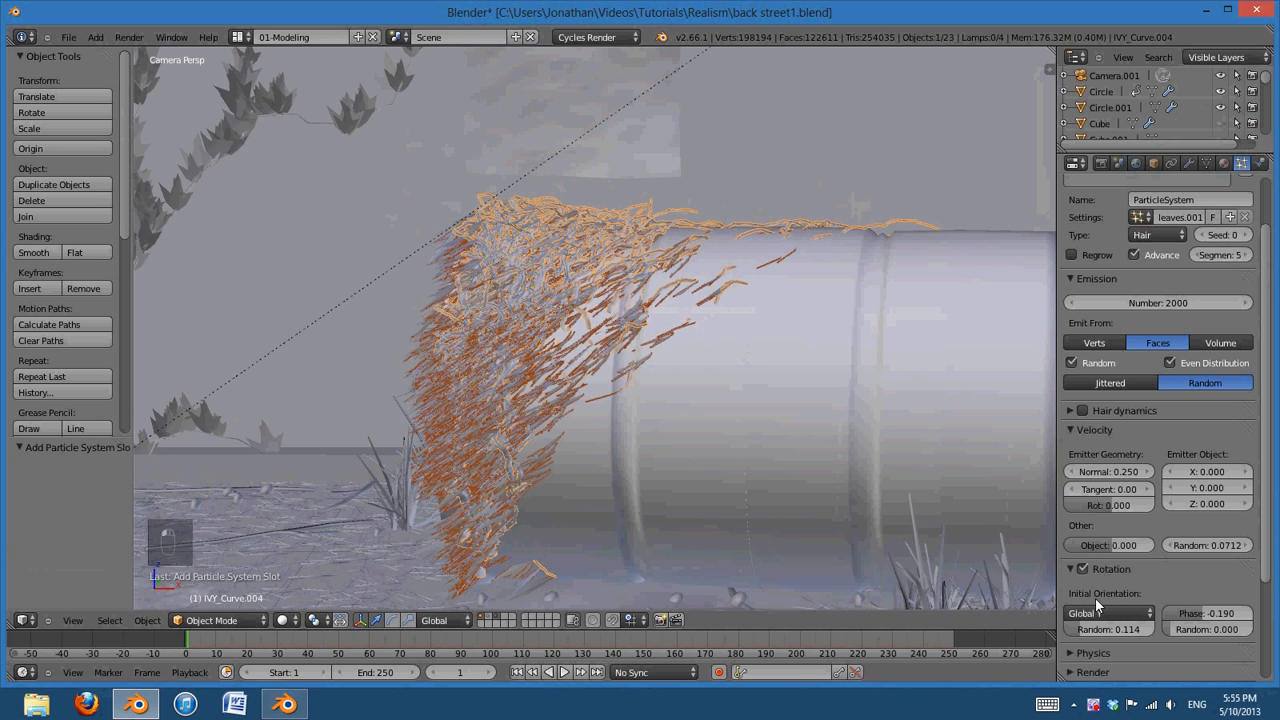
click(1096, 610)
click(1130, 458)
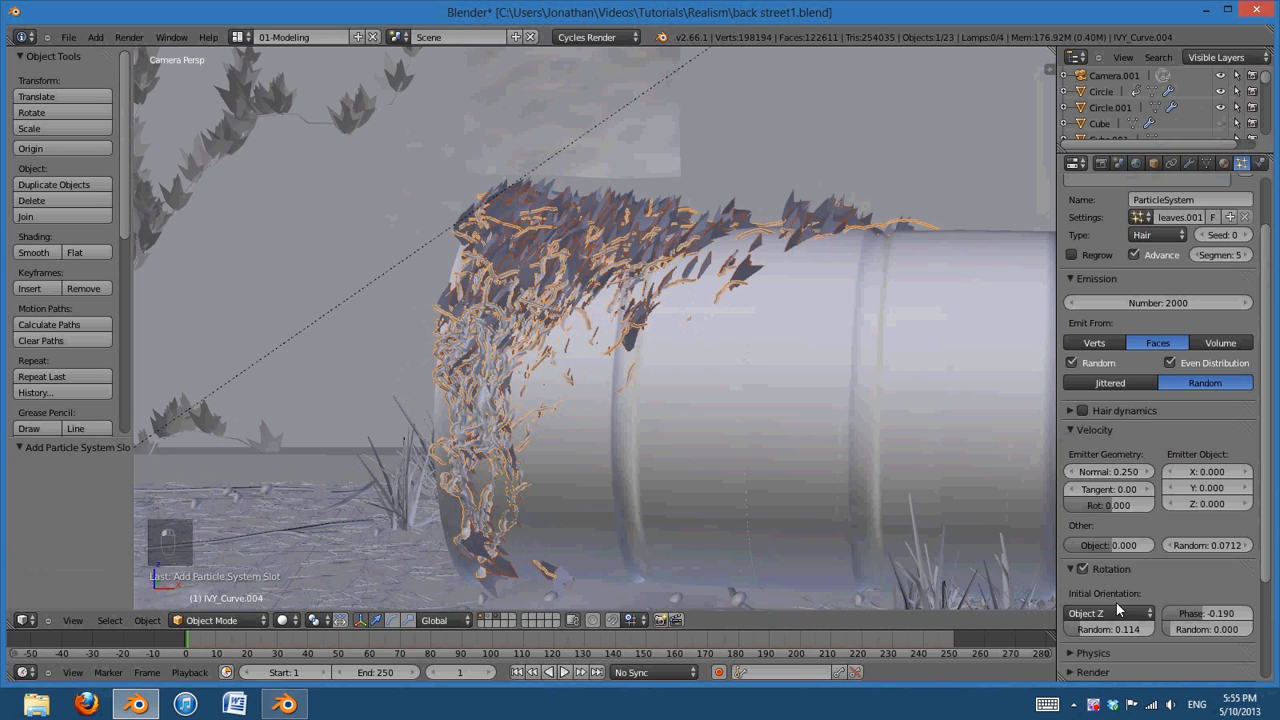
click(1109, 613)
click(1117, 475)
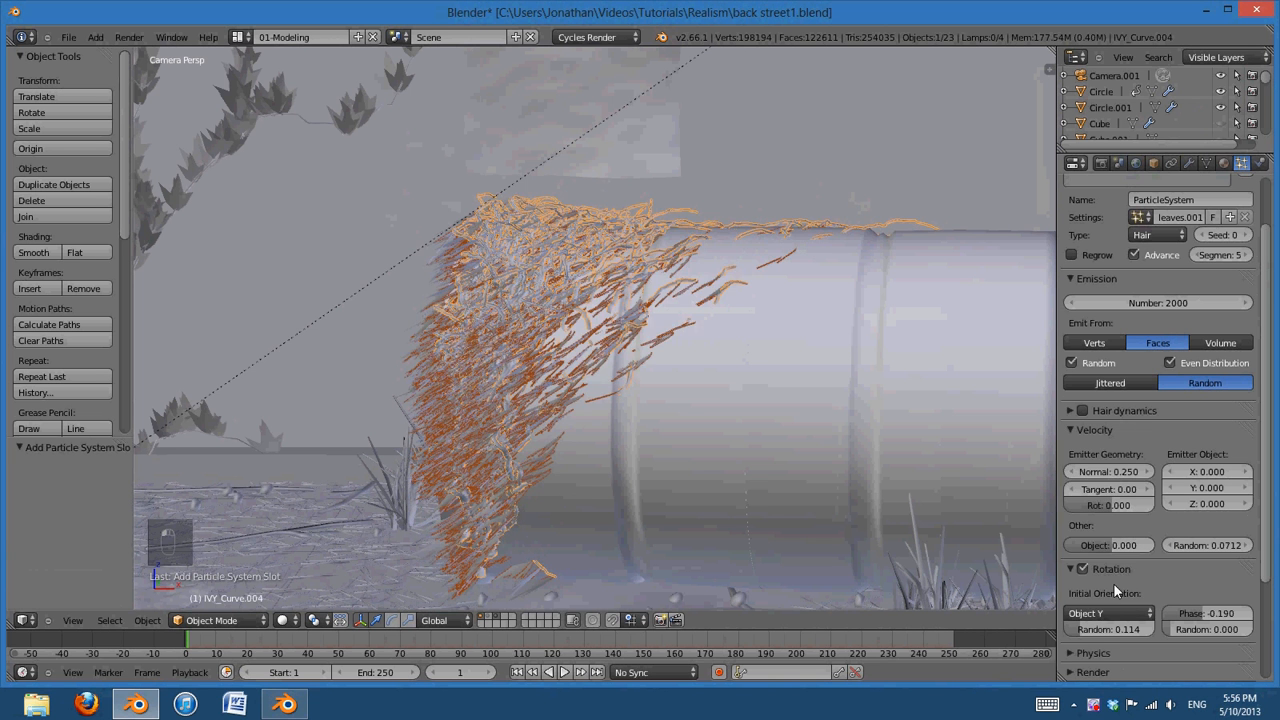
click(1110, 612)
click(1122, 512)
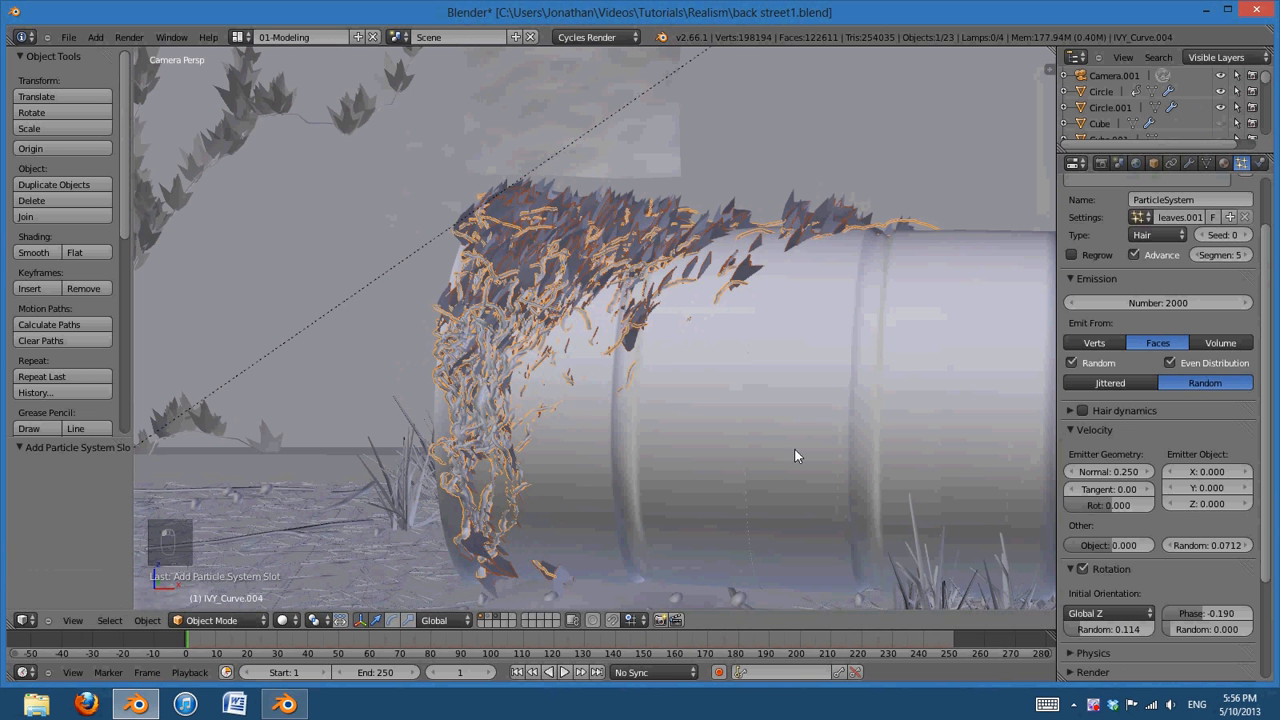
click(1110, 613)
click(1110, 598)
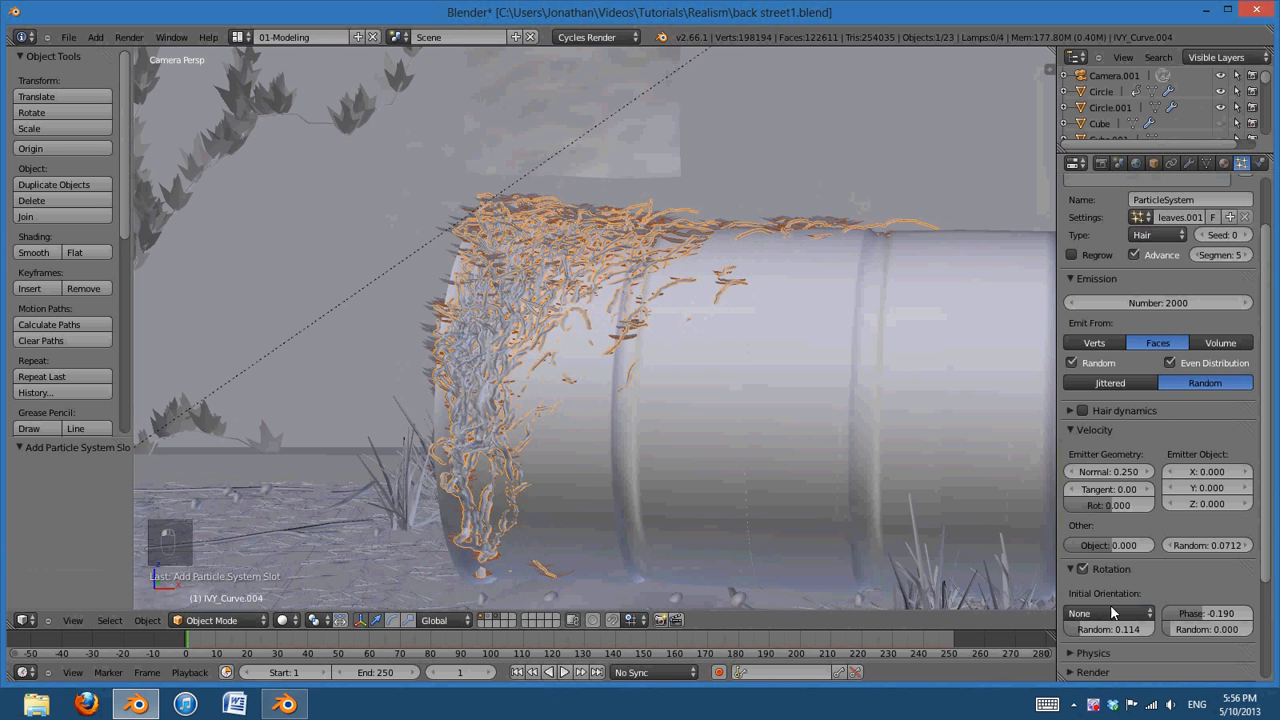
Set the barrel leaves' initial orientation to Normal with a random orientation of 0, and inspect them around the barrel
click(1110, 611)
click(1105, 580)
drag(1120, 621, 1082, 632)
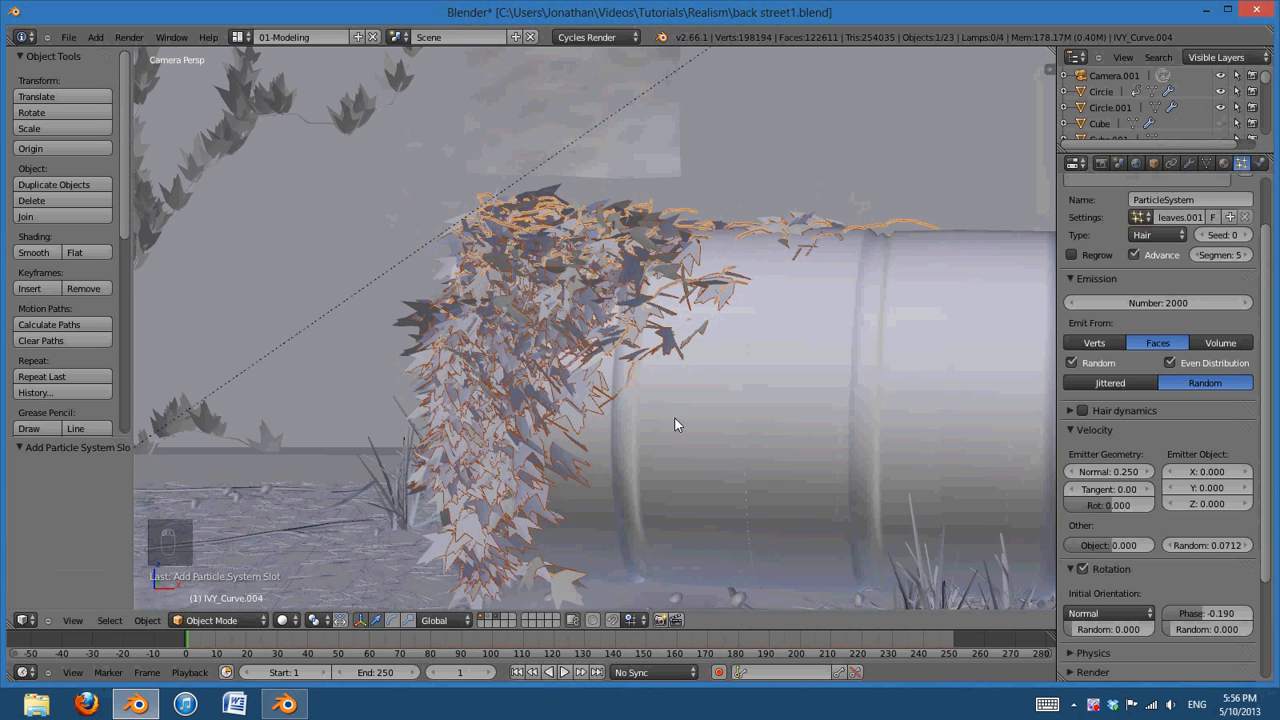
mouse_move(663, 420)
middle_down()
mouse_move(634, 424)
mouse_move(669, 439)
middle_up()
scroll(669, 439, up, 3)
shift+middle_drag(807, 482, 852, 388)
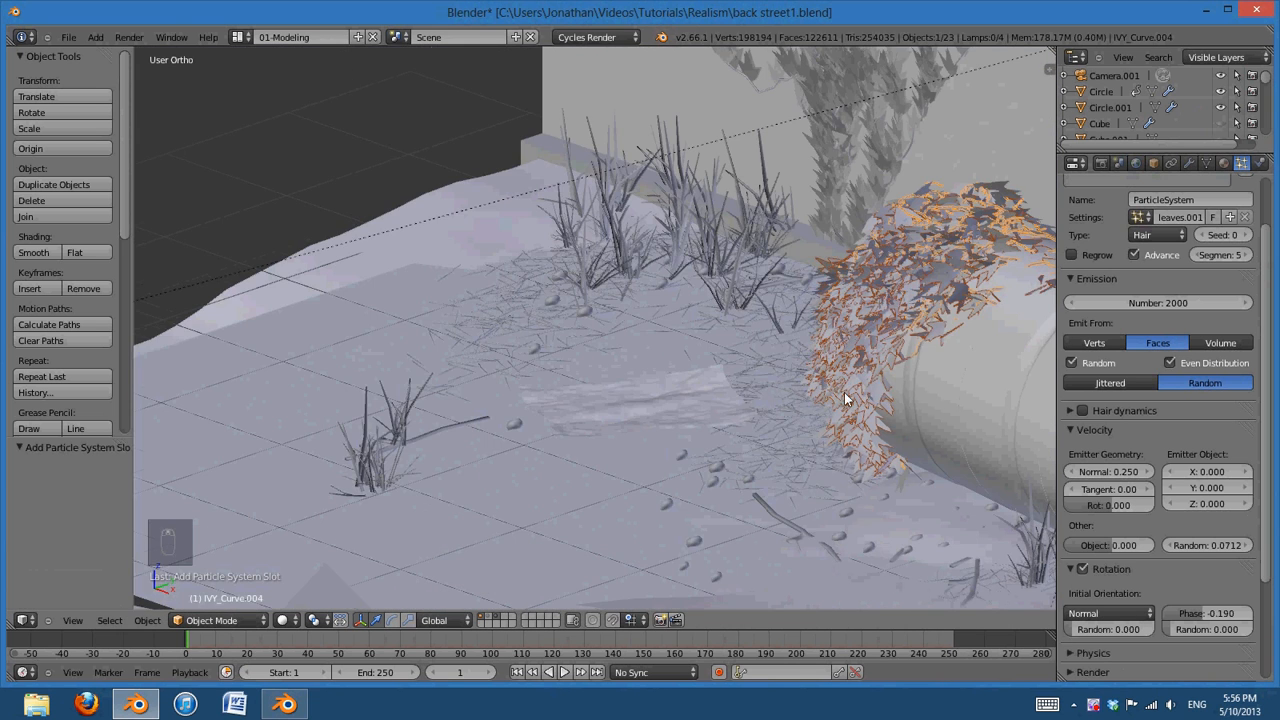
key(KP_0)
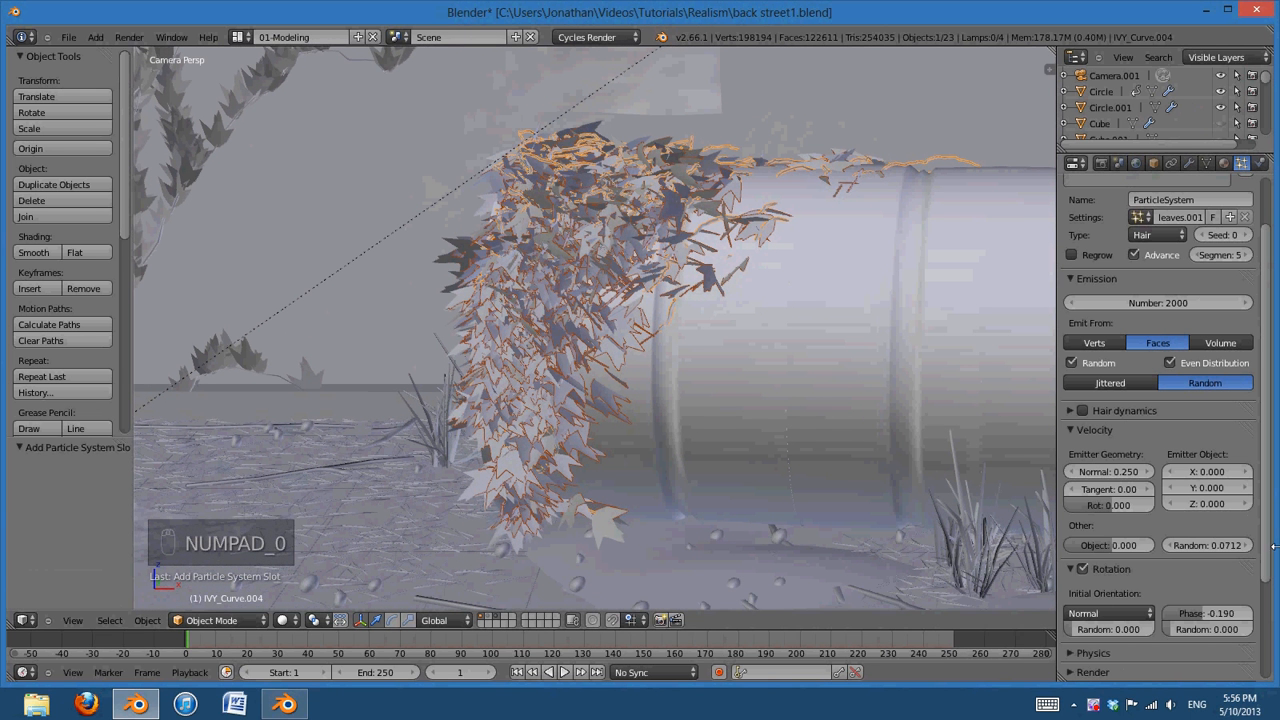
Set the barrel leaves' rotation phase to -0.819, keeping the random orientation at 0
drag(1215, 617, 1141, 637)
middle_drag(793, 444, 905, 455)
drag(1100, 628, 1056, 634)
Reduce the barrel ivy's number of leaf particles to 1000 and deselect everything
click(1160, 300)
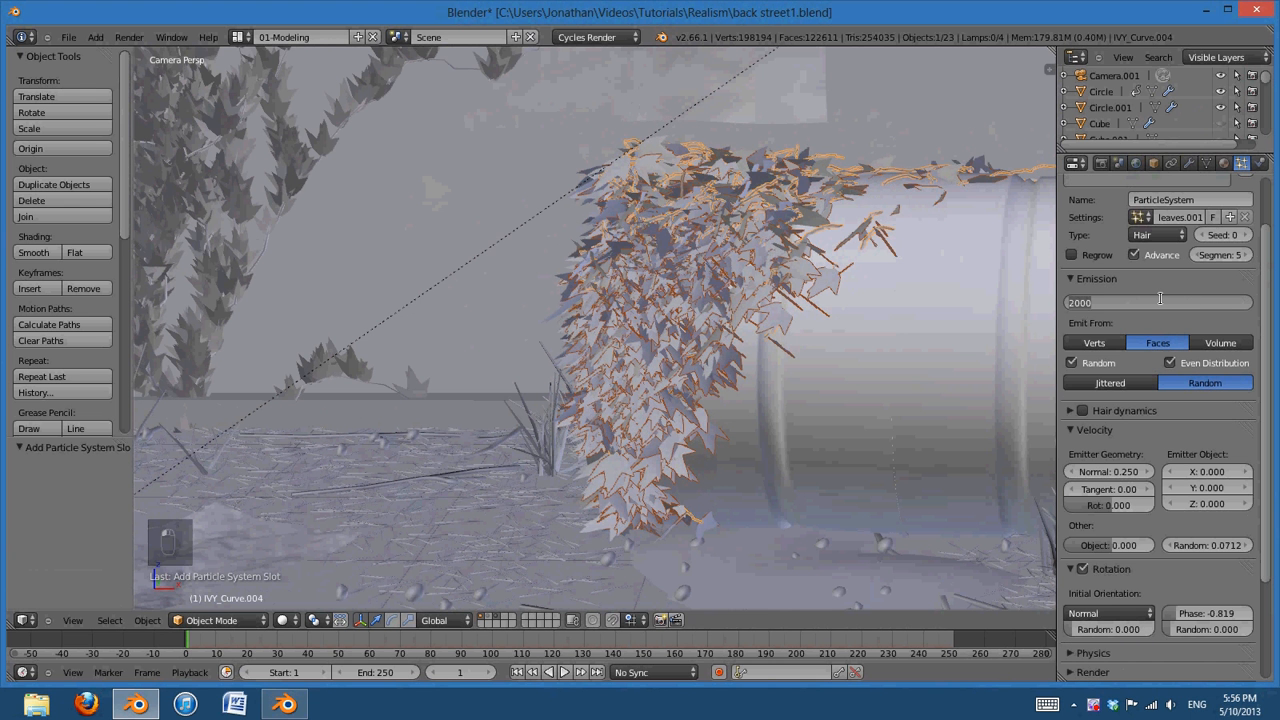
text(100)
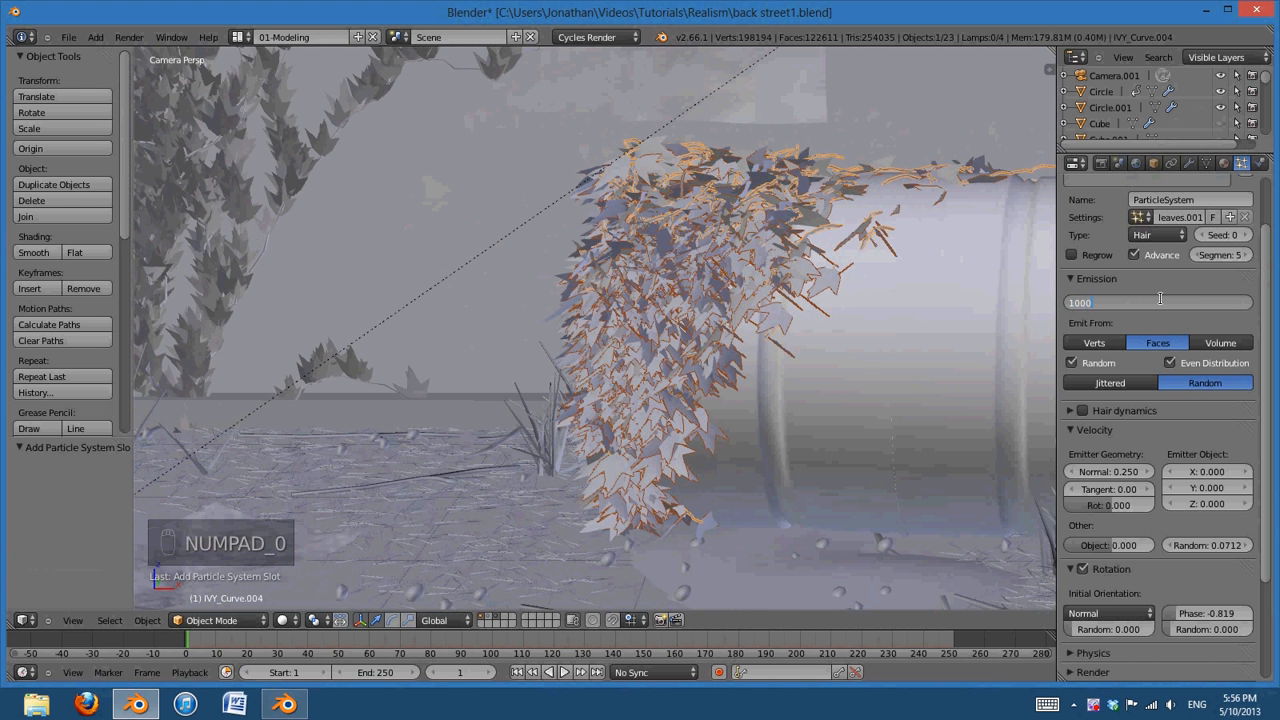
key(Return)
key(a)
key(a)
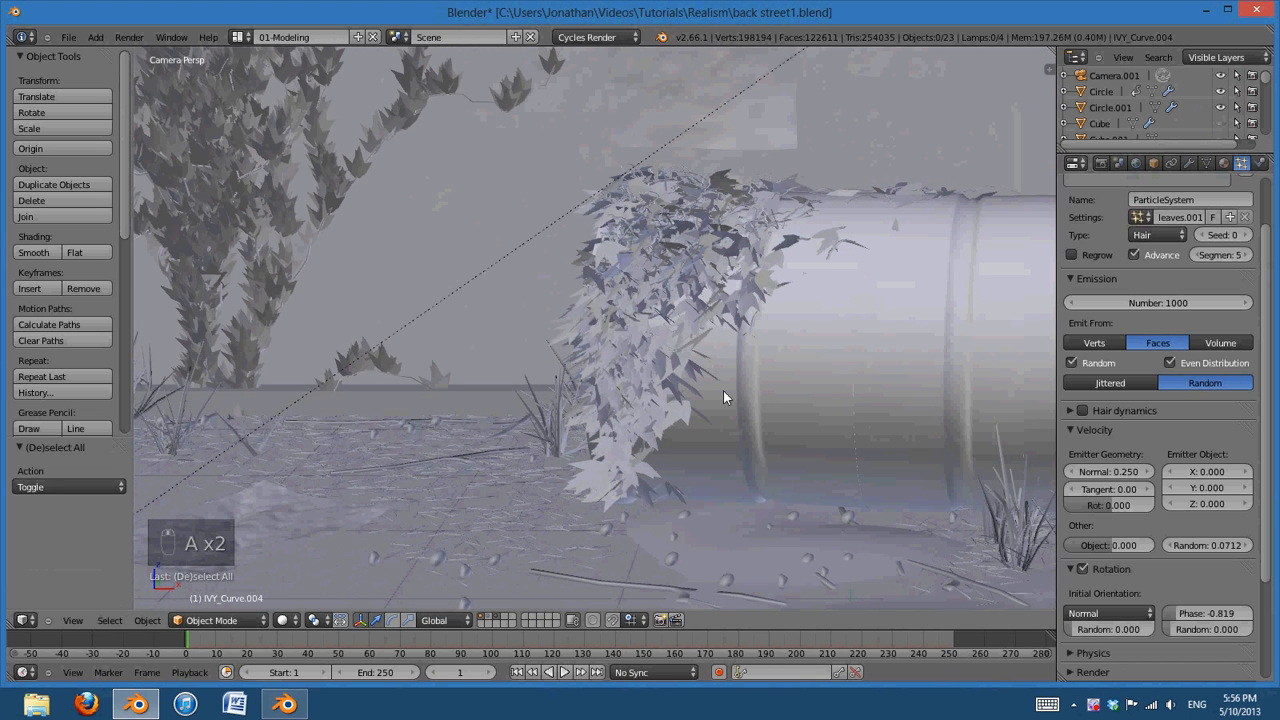
Select the barrel's ivy again and set its leaves' normal velocity to 0.2
right_click(723, 397)
scroll(1105, 445, down, 3)
scroll(1105, 445, up, 1)
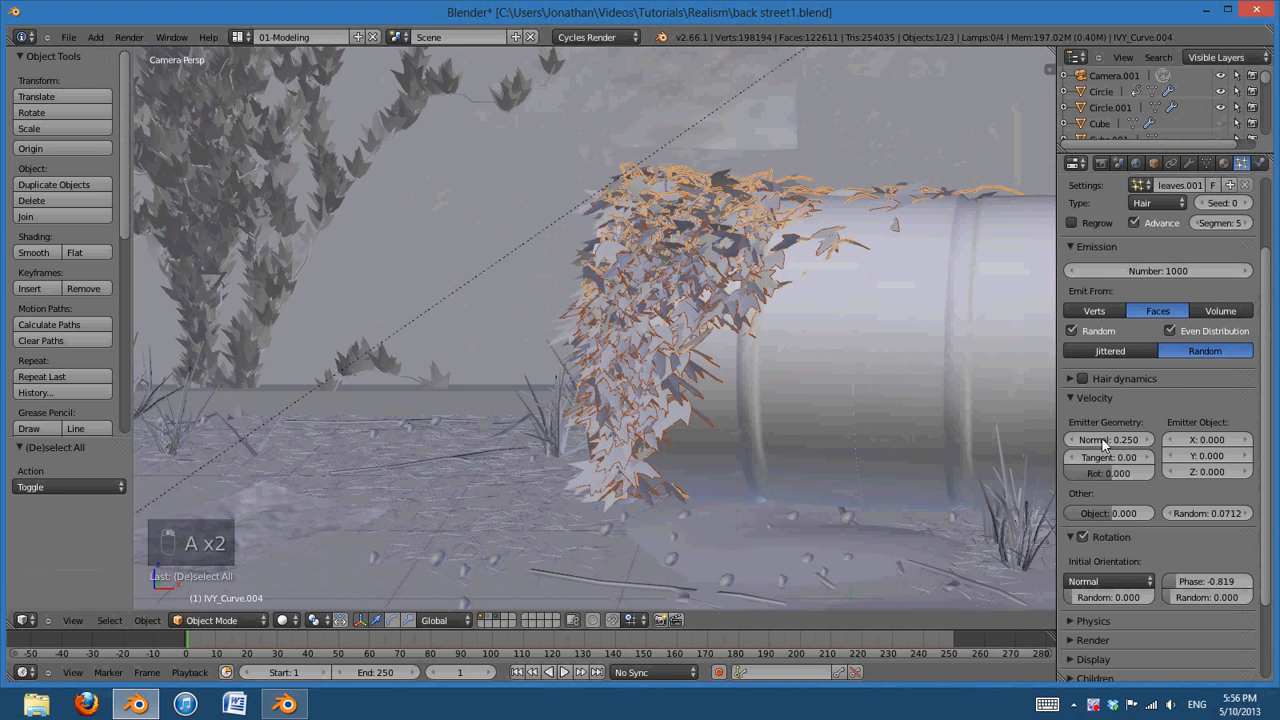
click(1107, 440)
text(0.2)
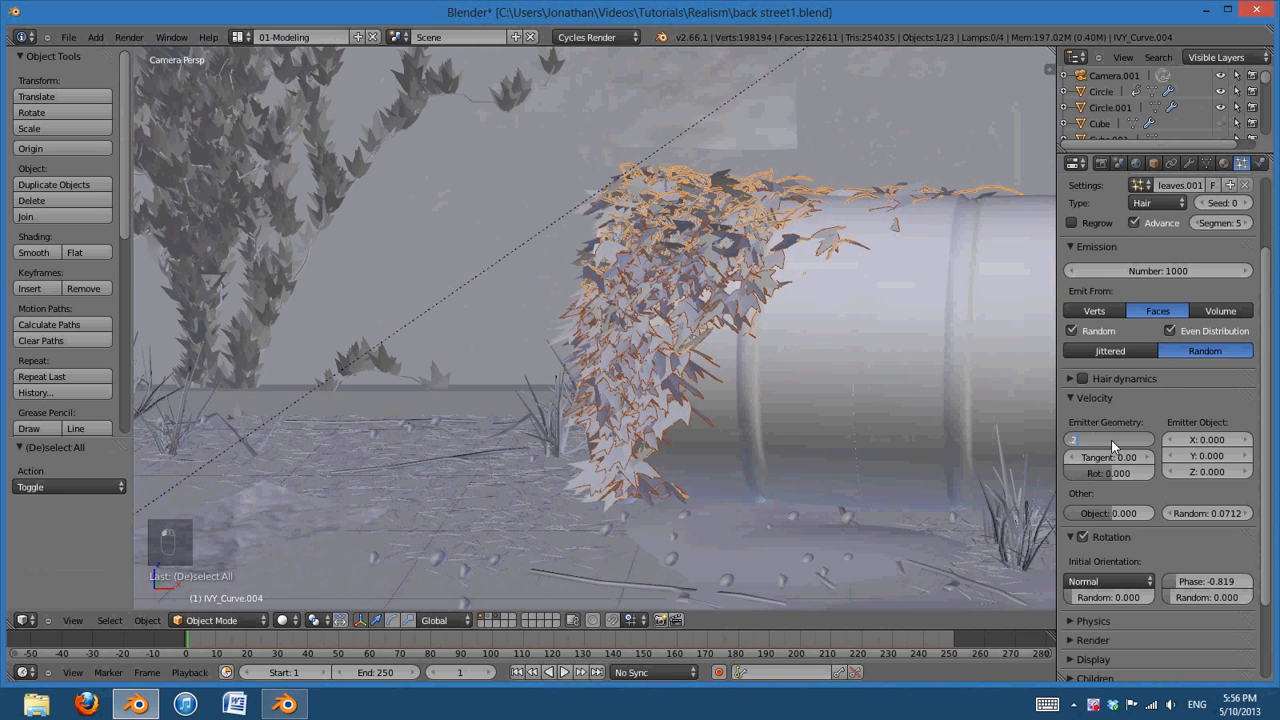
key(Return)
Deselect everything and examine the whole scene with both leafy ivies through the camera
key(a)
shift+middle_drag(797, 375, 800, 463)
scroll(732, 443, down, 1)
key(a)
scroll(772, 459, down, 3)
key(a)
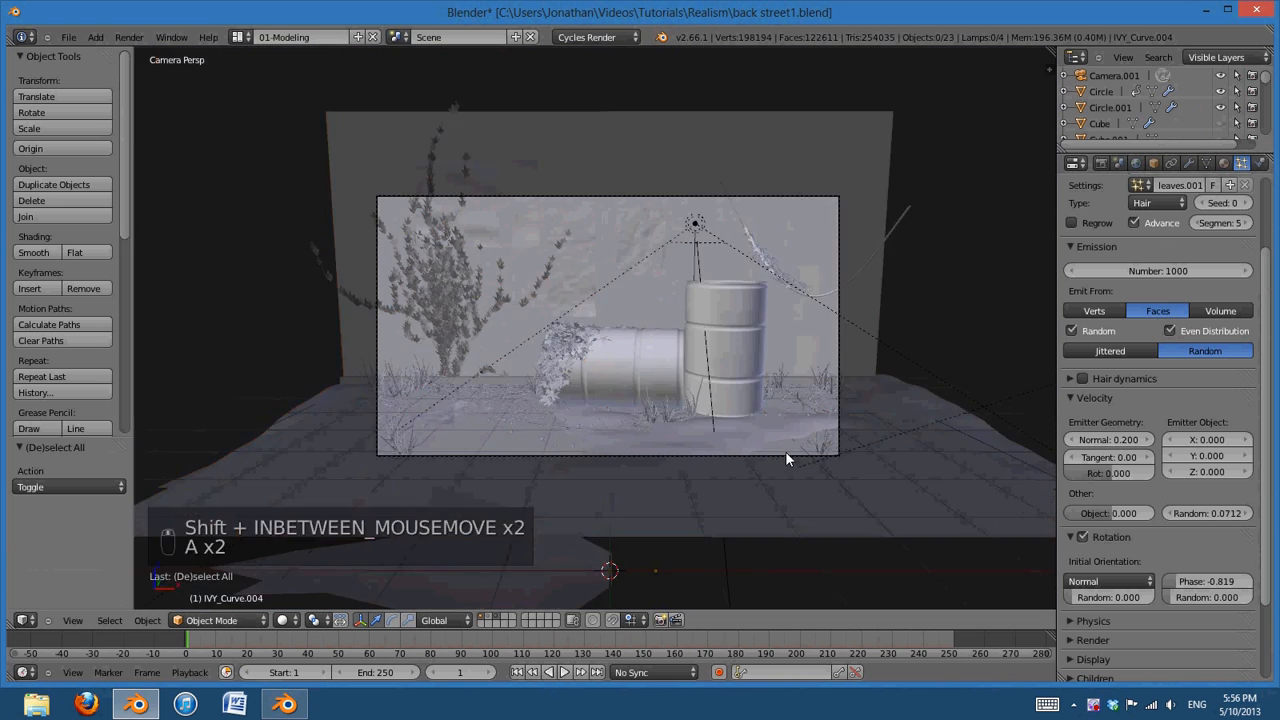
scroll(787, 455, up, 4)
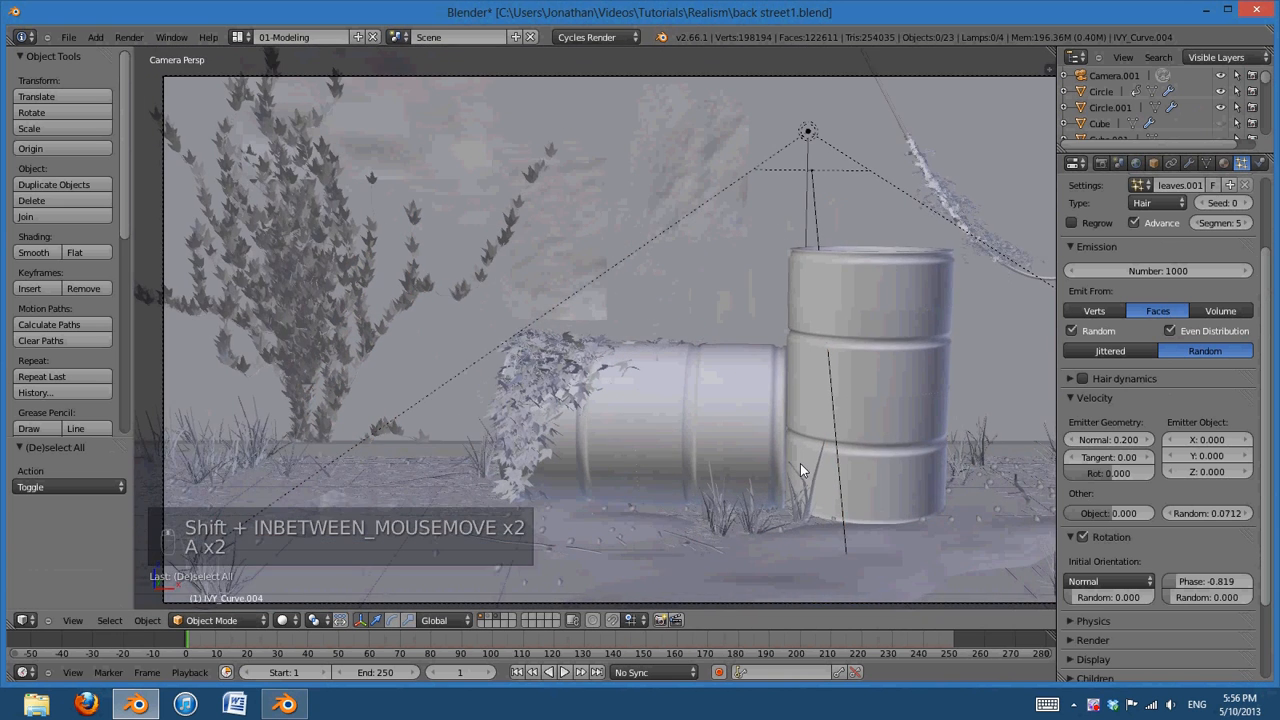
scroll(874, 370, down, 1)
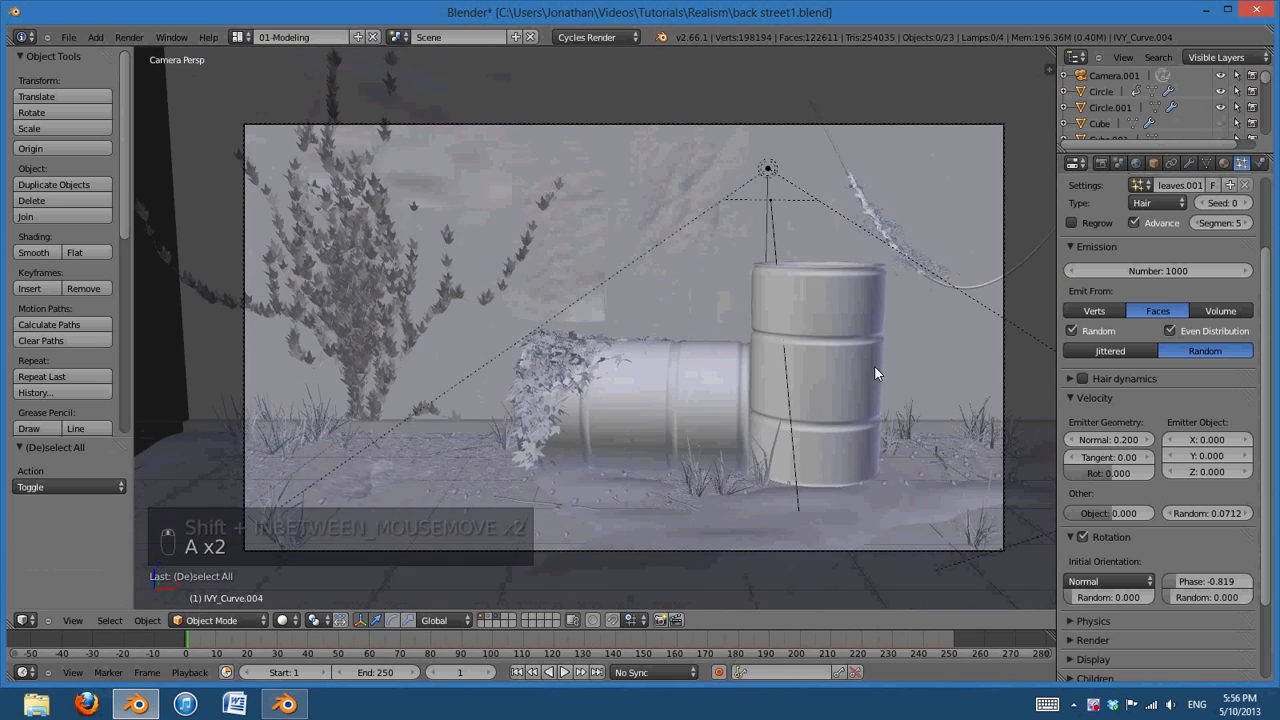
shift+middle_drag(874, 373, 878, 340)
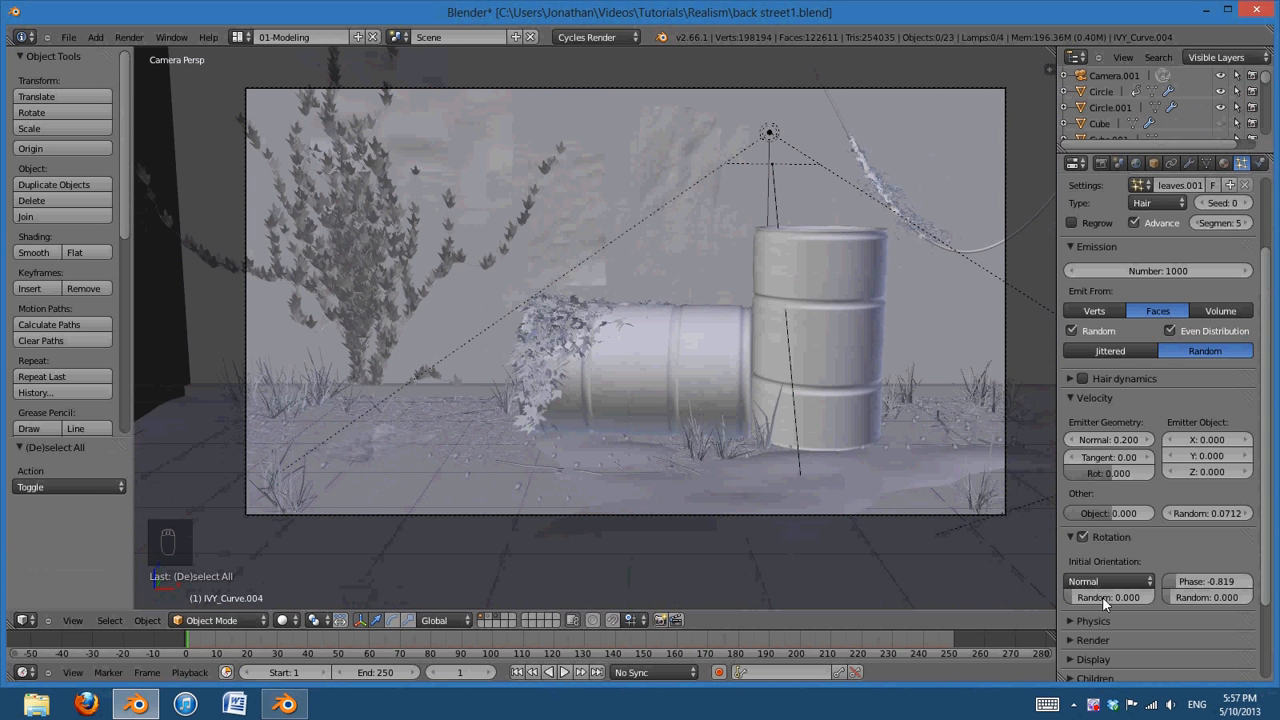
right_click(1093, 705)
click(1120, 484)
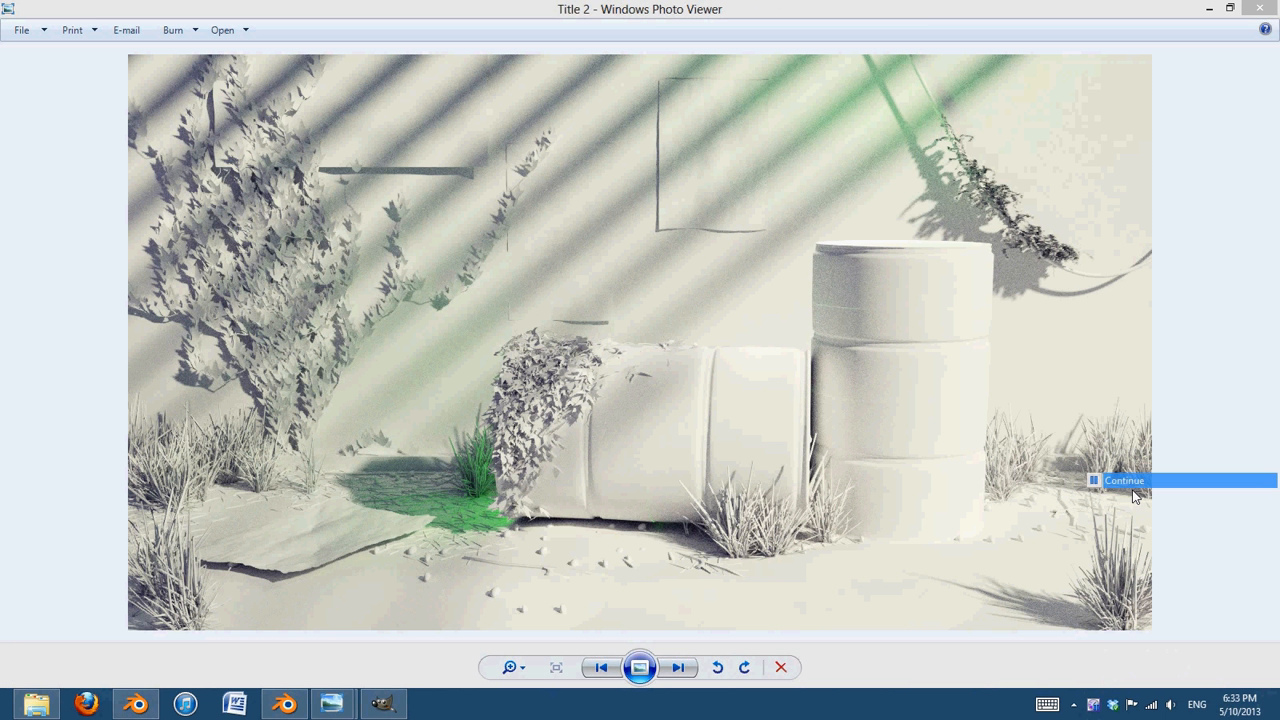
click(925, 10)
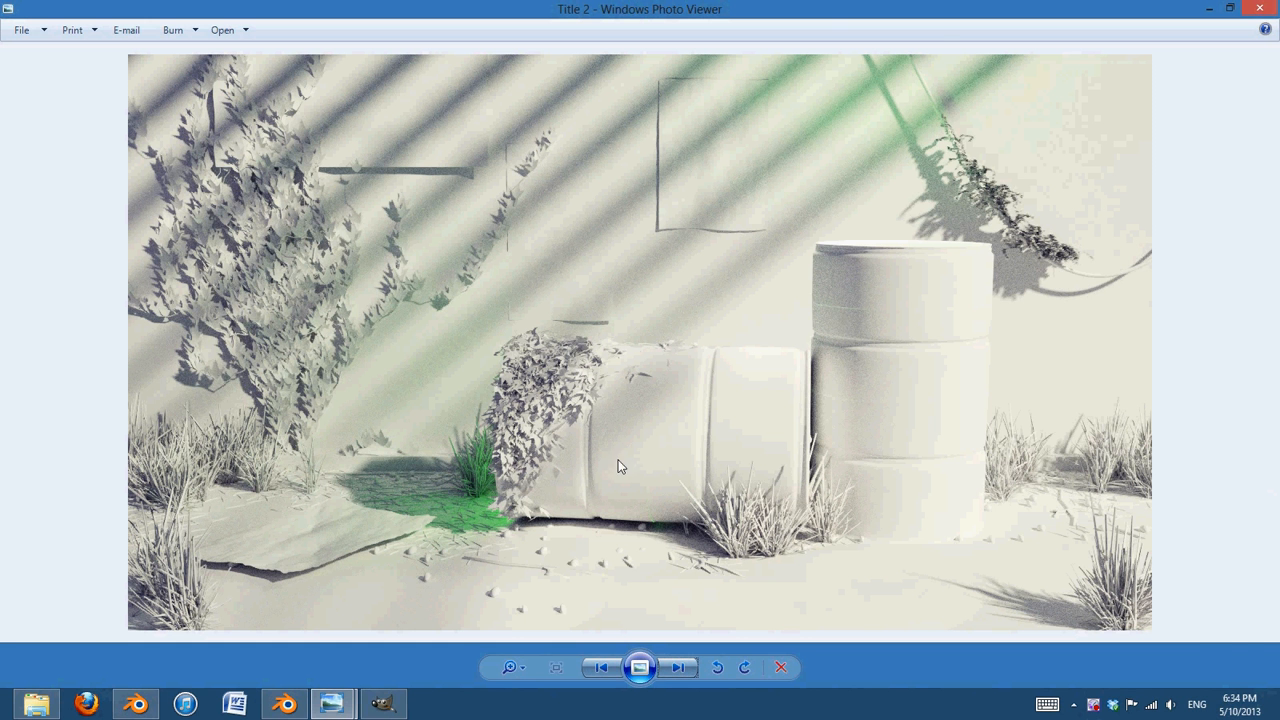
Examine the ivy leaves, grass clumps and small ground debris up close in the Title 2 render
scroll(280, 368, up, 1)
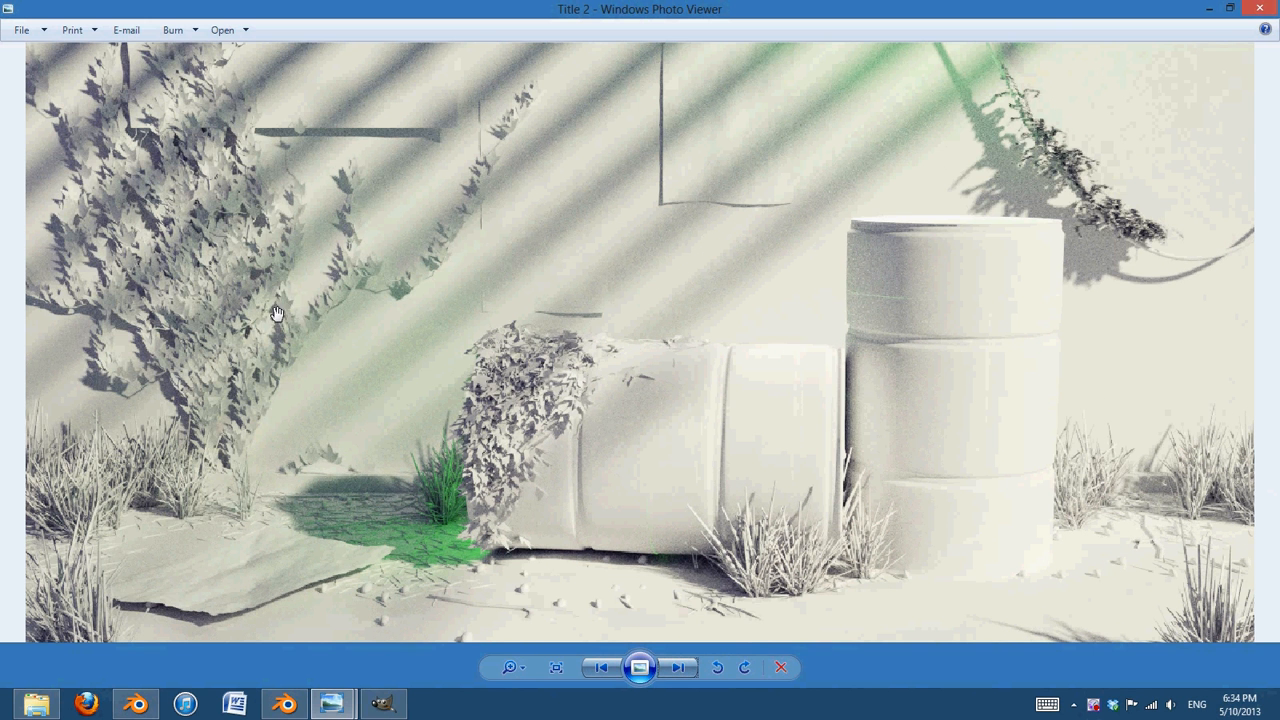
scroll(220, 305, down, 1)
scroll(815, 550, up, 2)
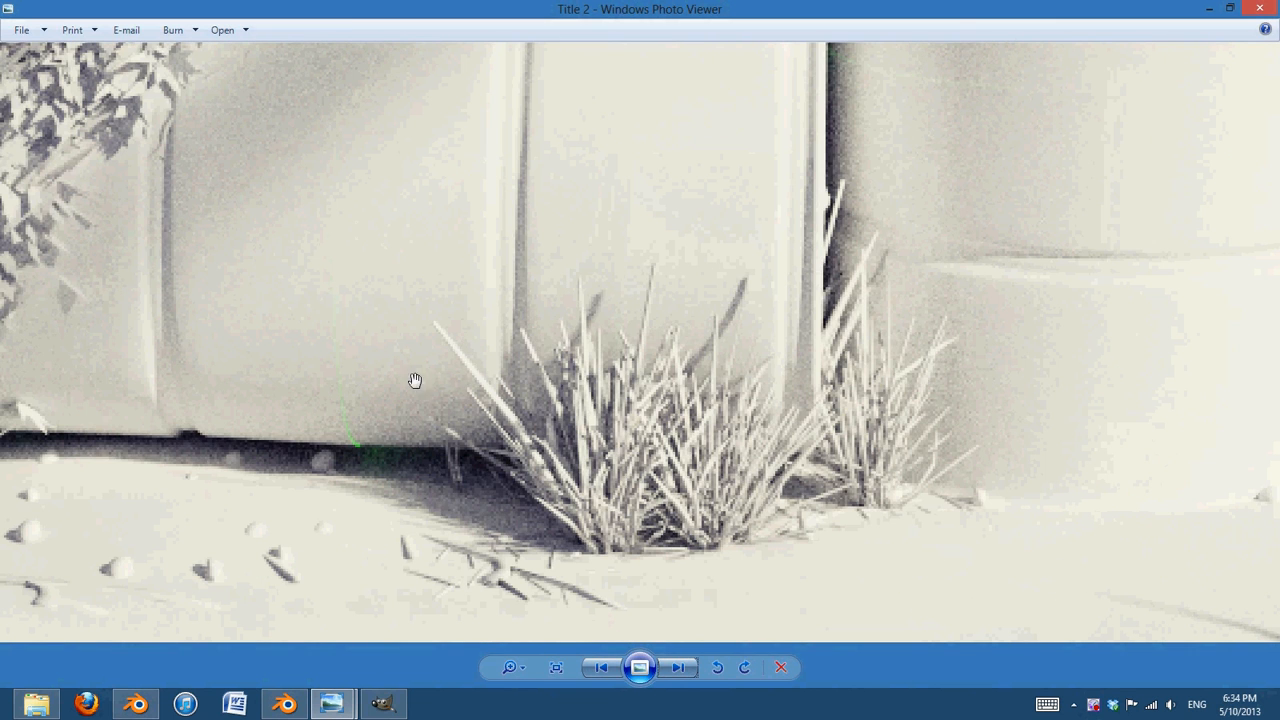
scroll(728, 495, down, 2)
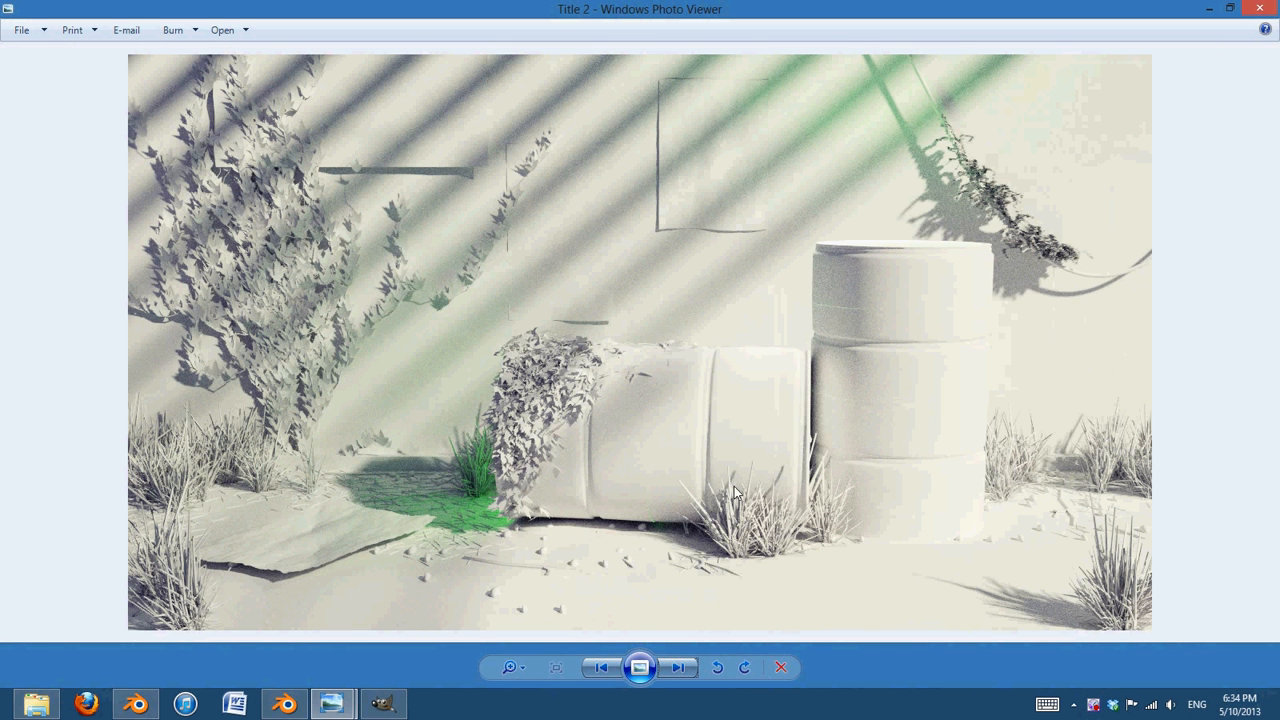
Compare the Title 2 render with the earlier Title 1 render, going back and forth and finishing on Title 2
click(601, 667)
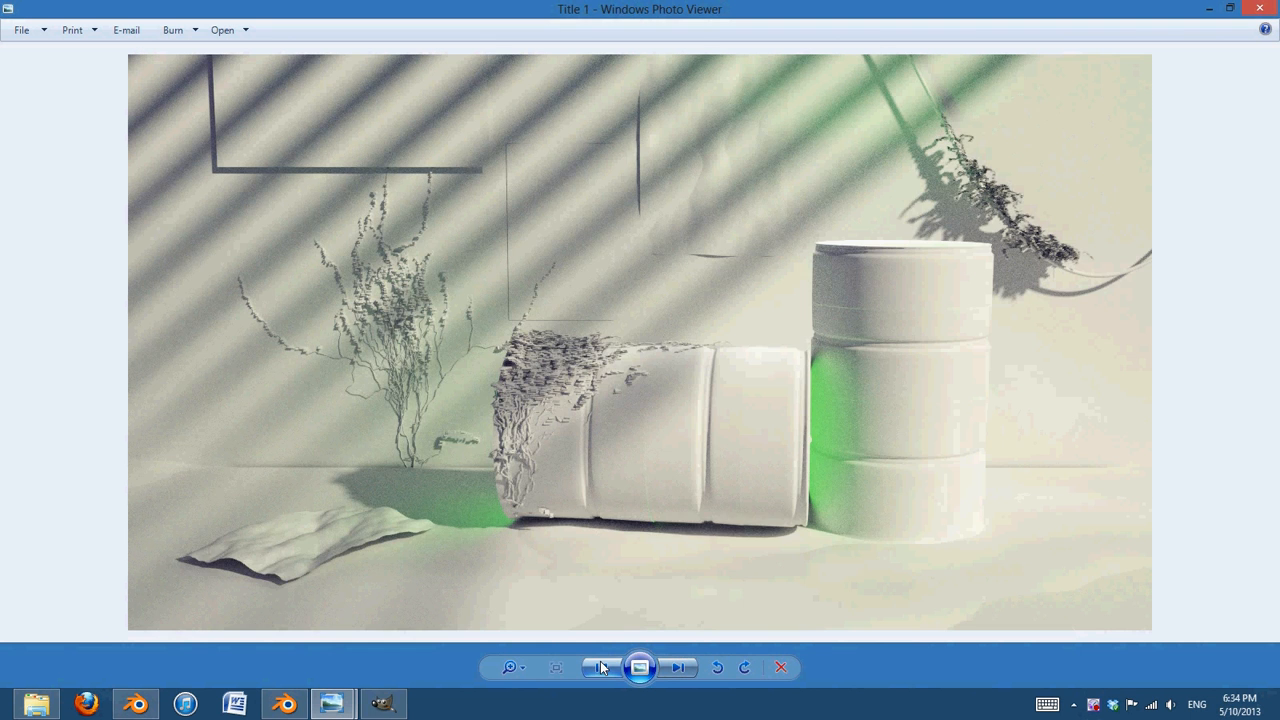
click(677, 668)
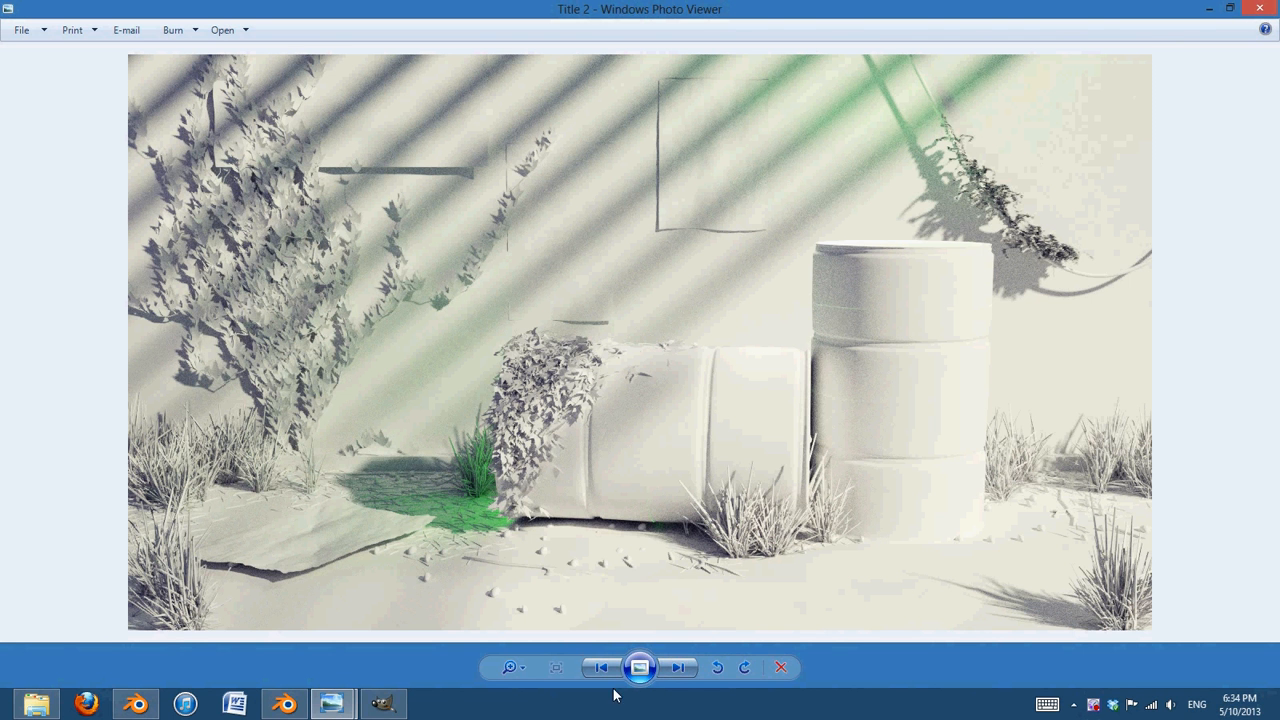
click(675, 669)
click(675, 669)
click(600, 668)
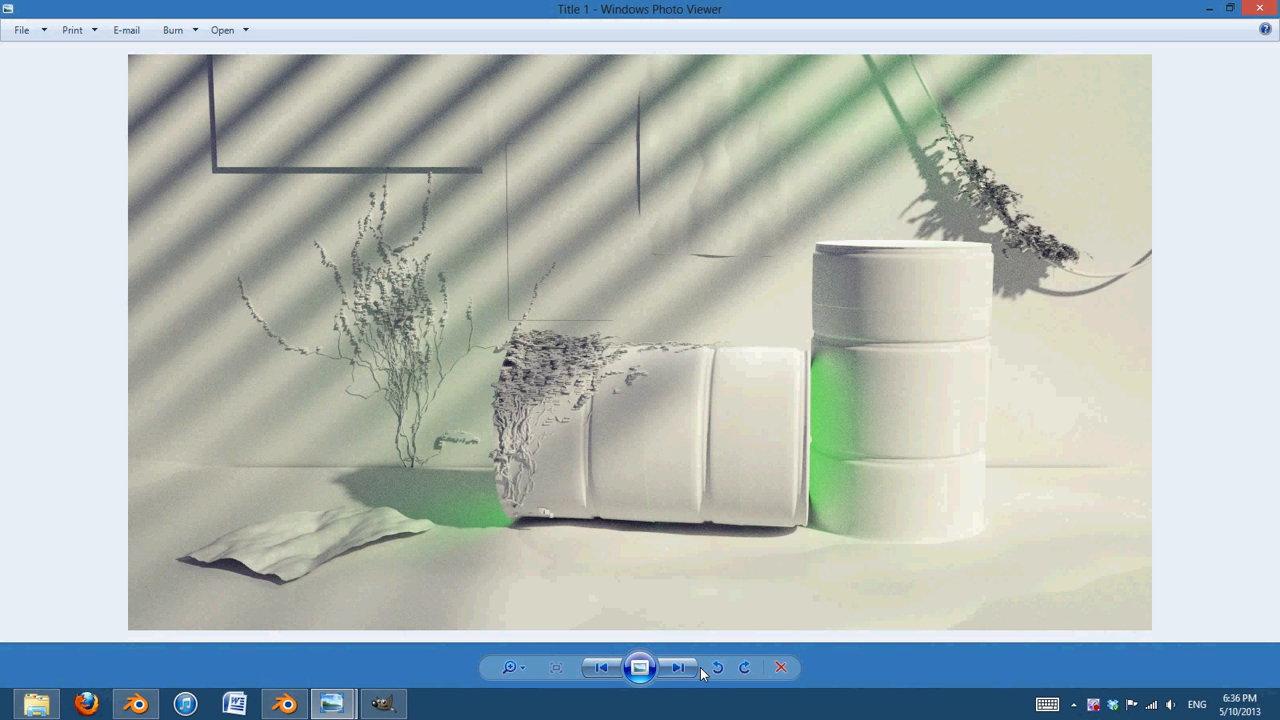
click(678, 668)
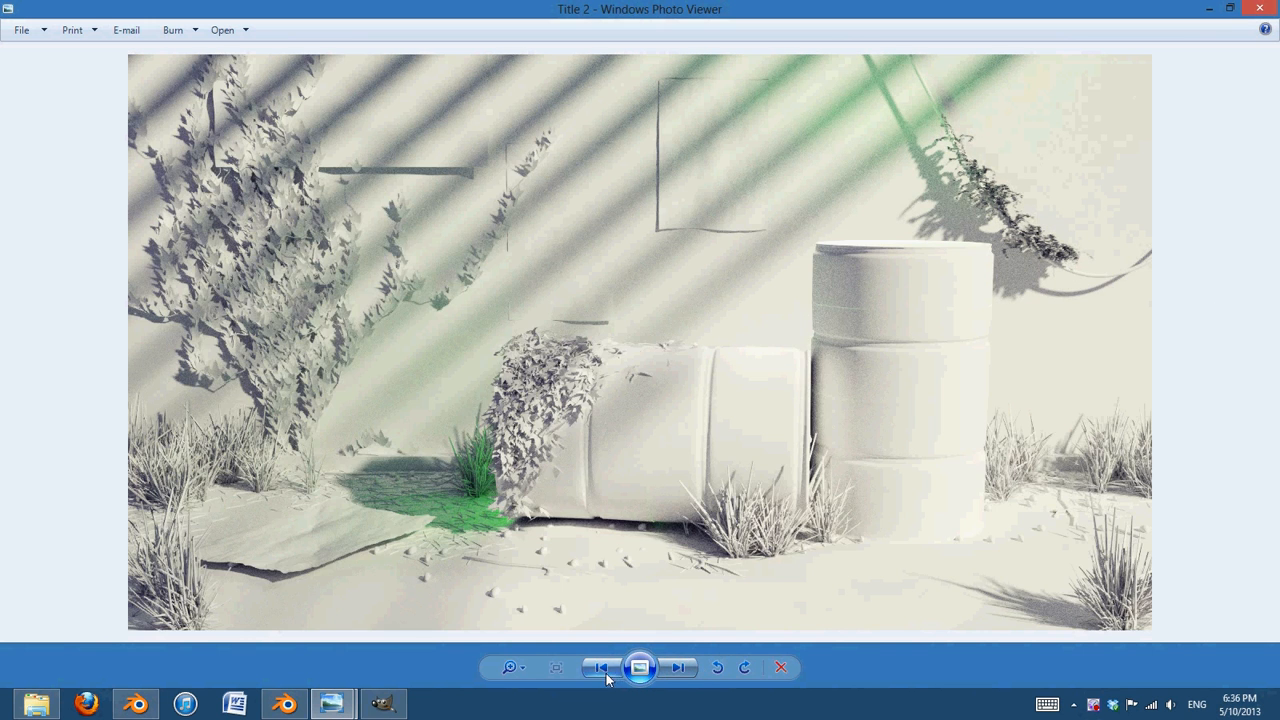
click(600, 668)
click(678, 668)
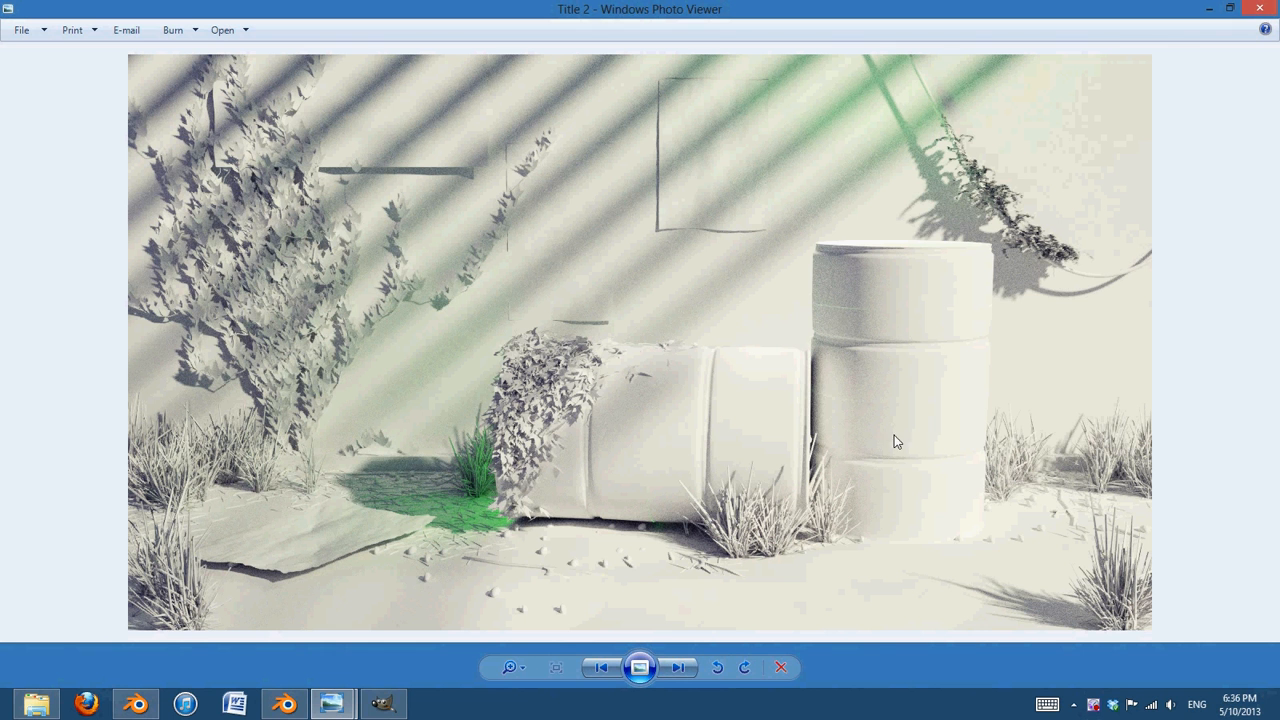